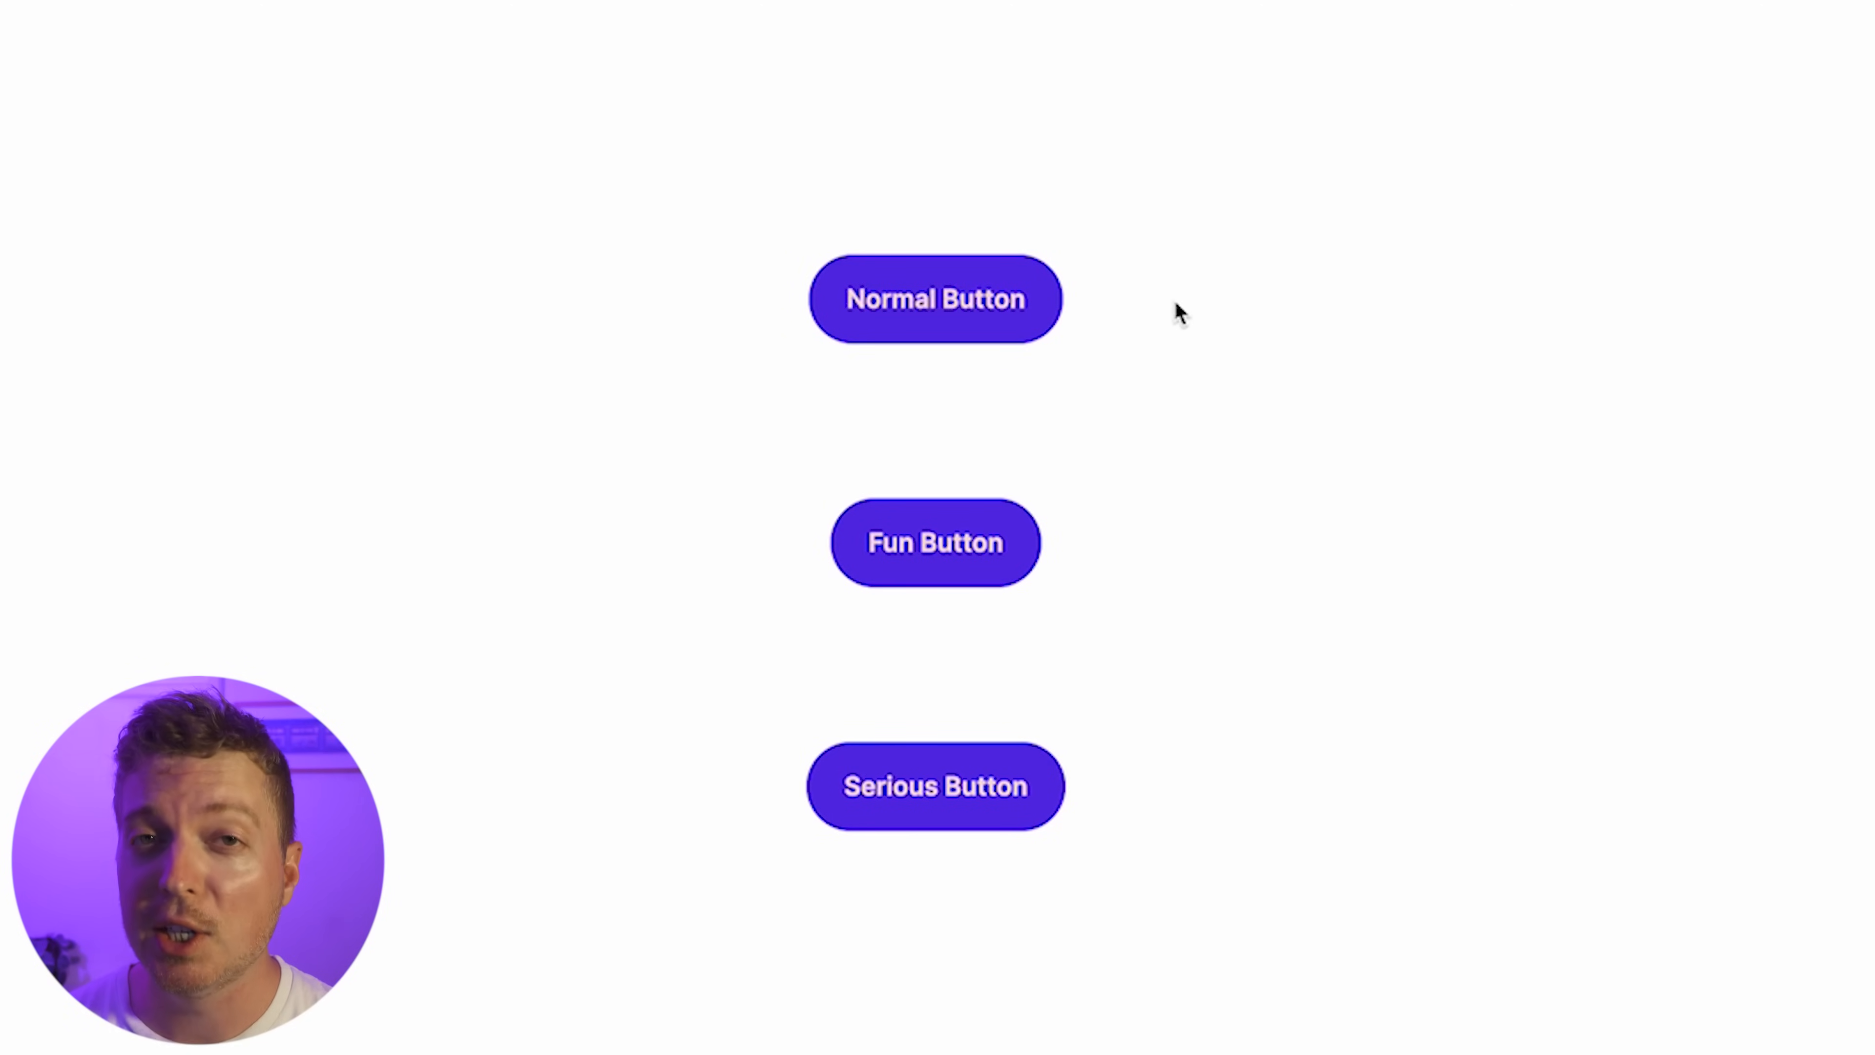
left_click(1041, 305)
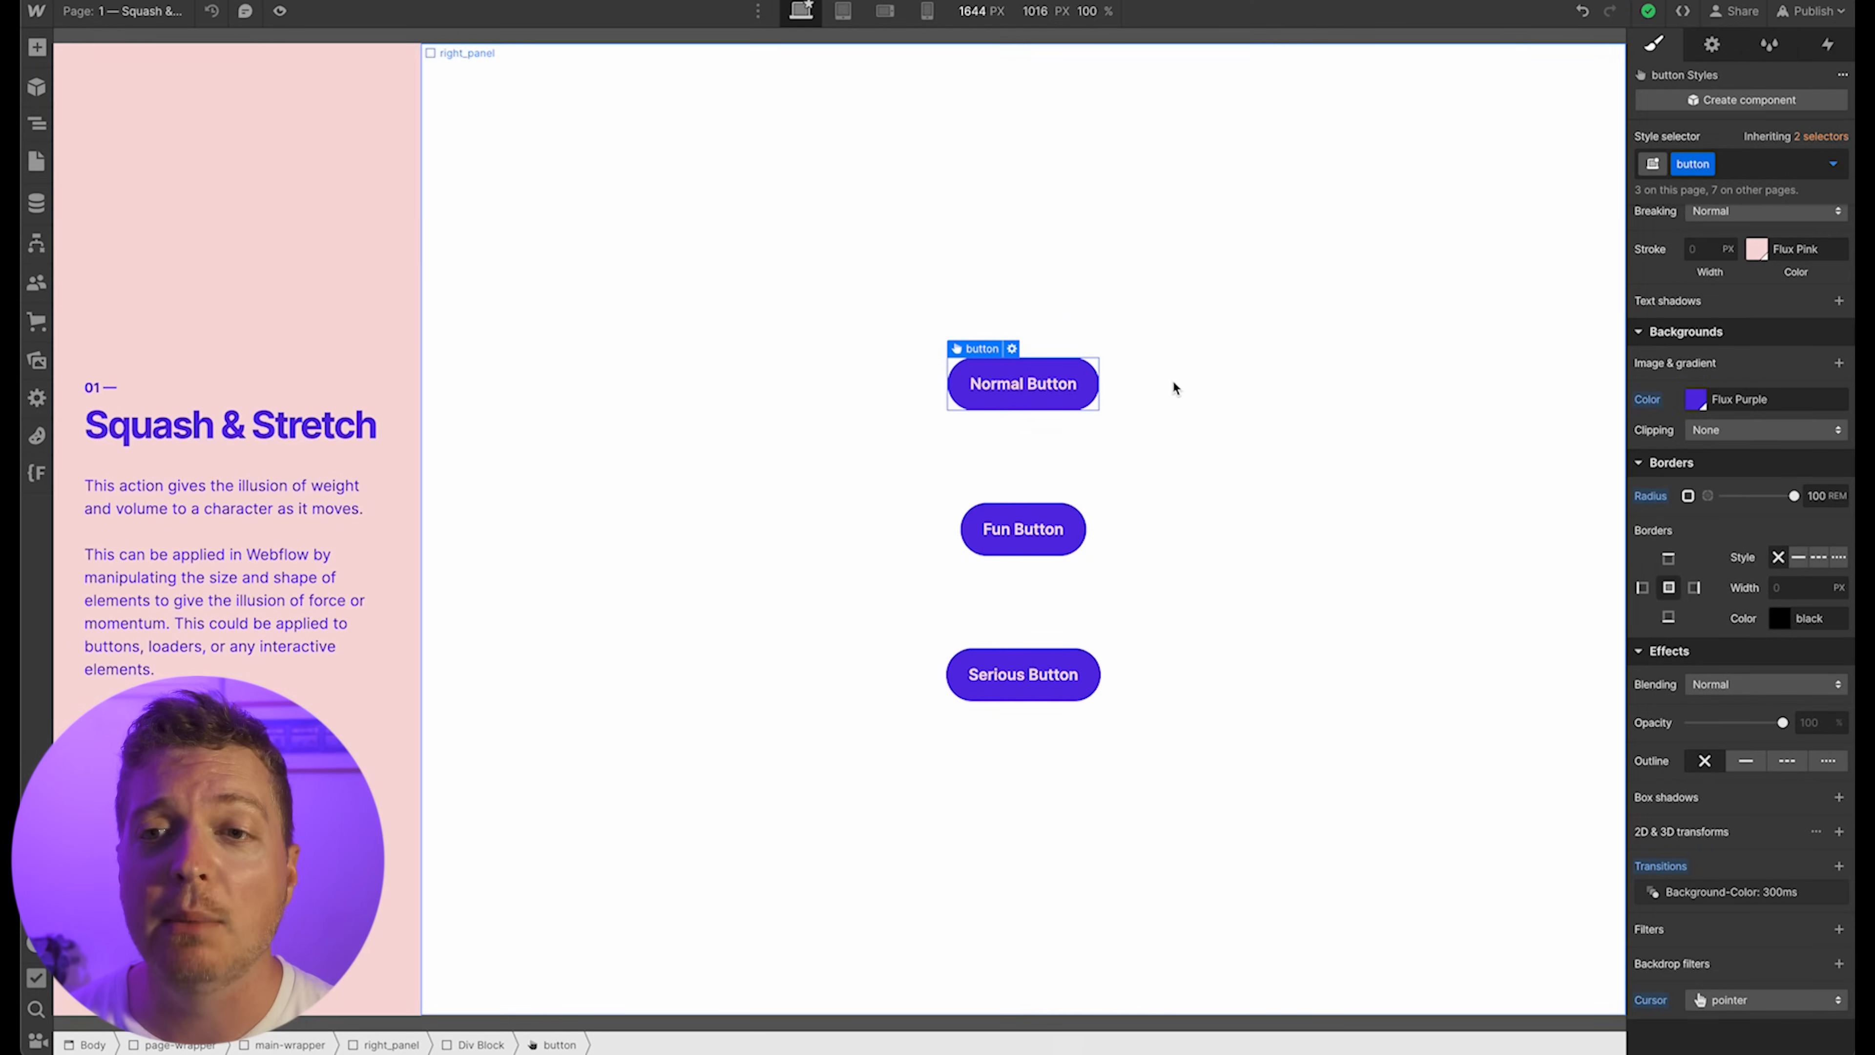
left_click(1174, 387)
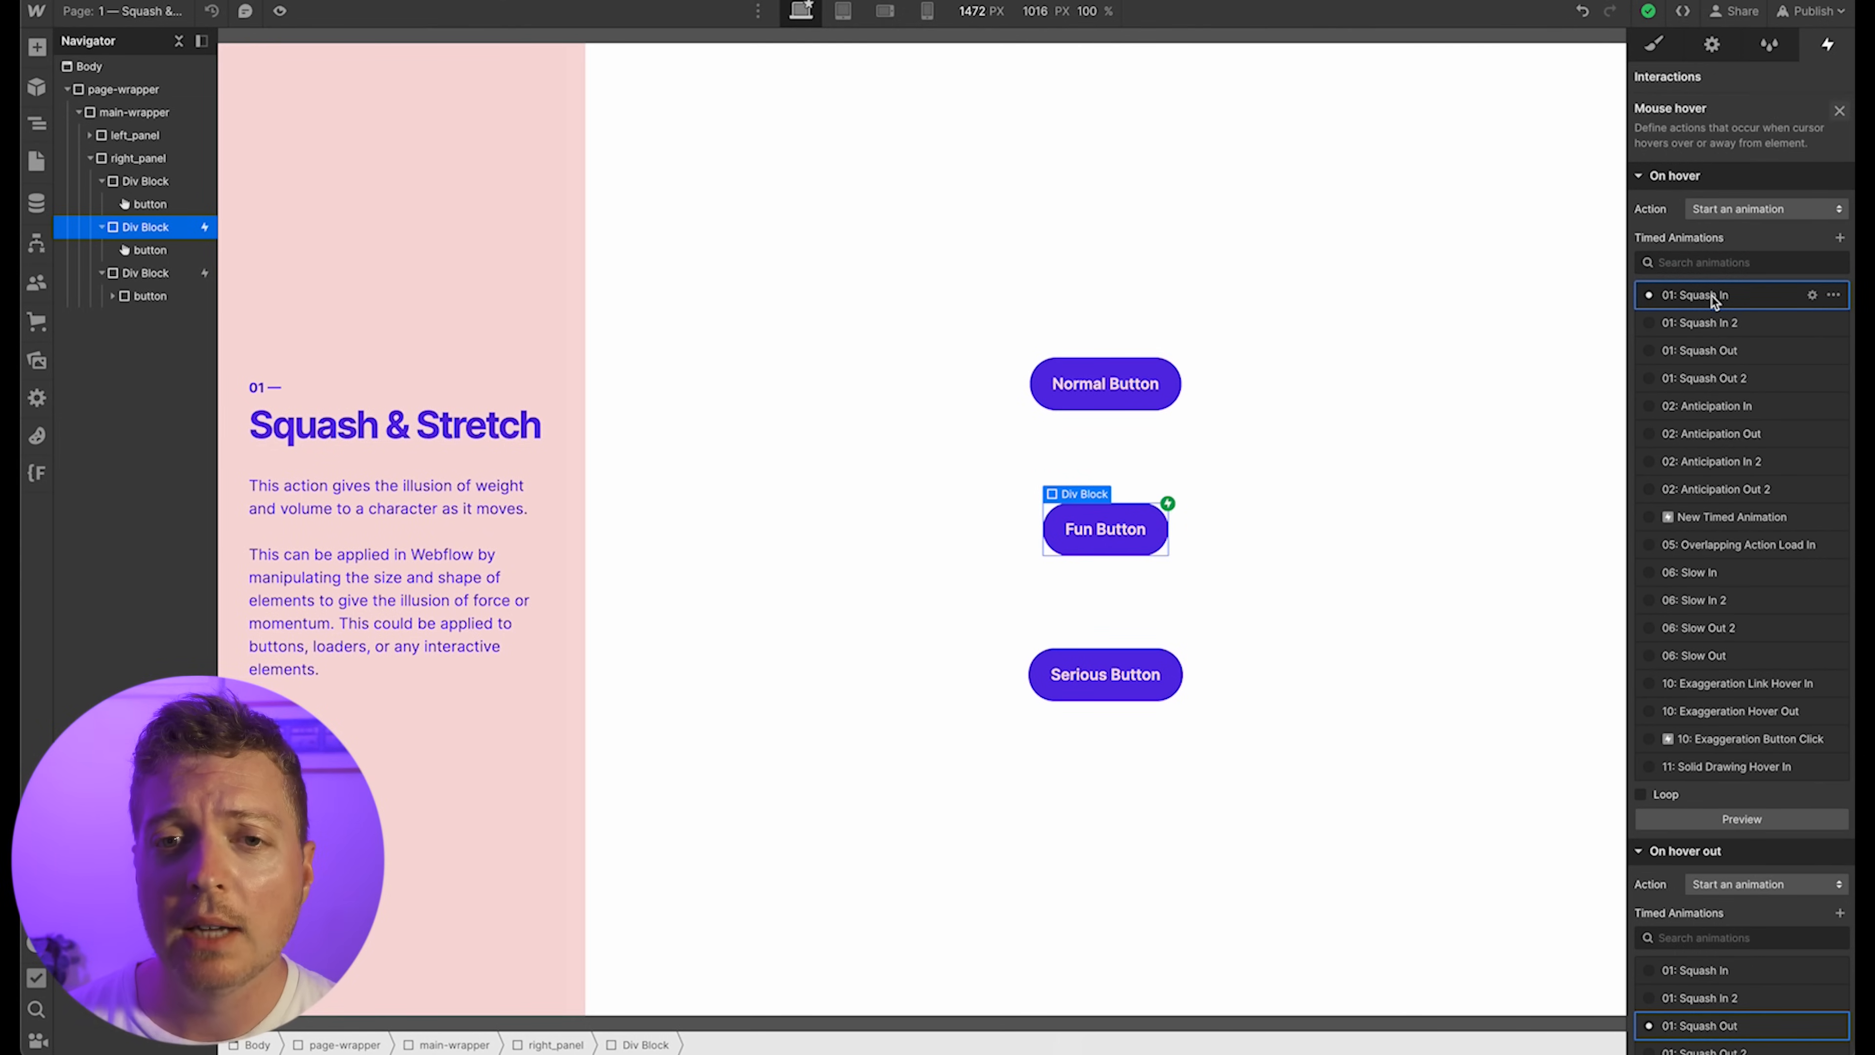
Open the Fun Button's hover animation 01: Squash In and add a Scale action to its div block
left_click(1711, 297)
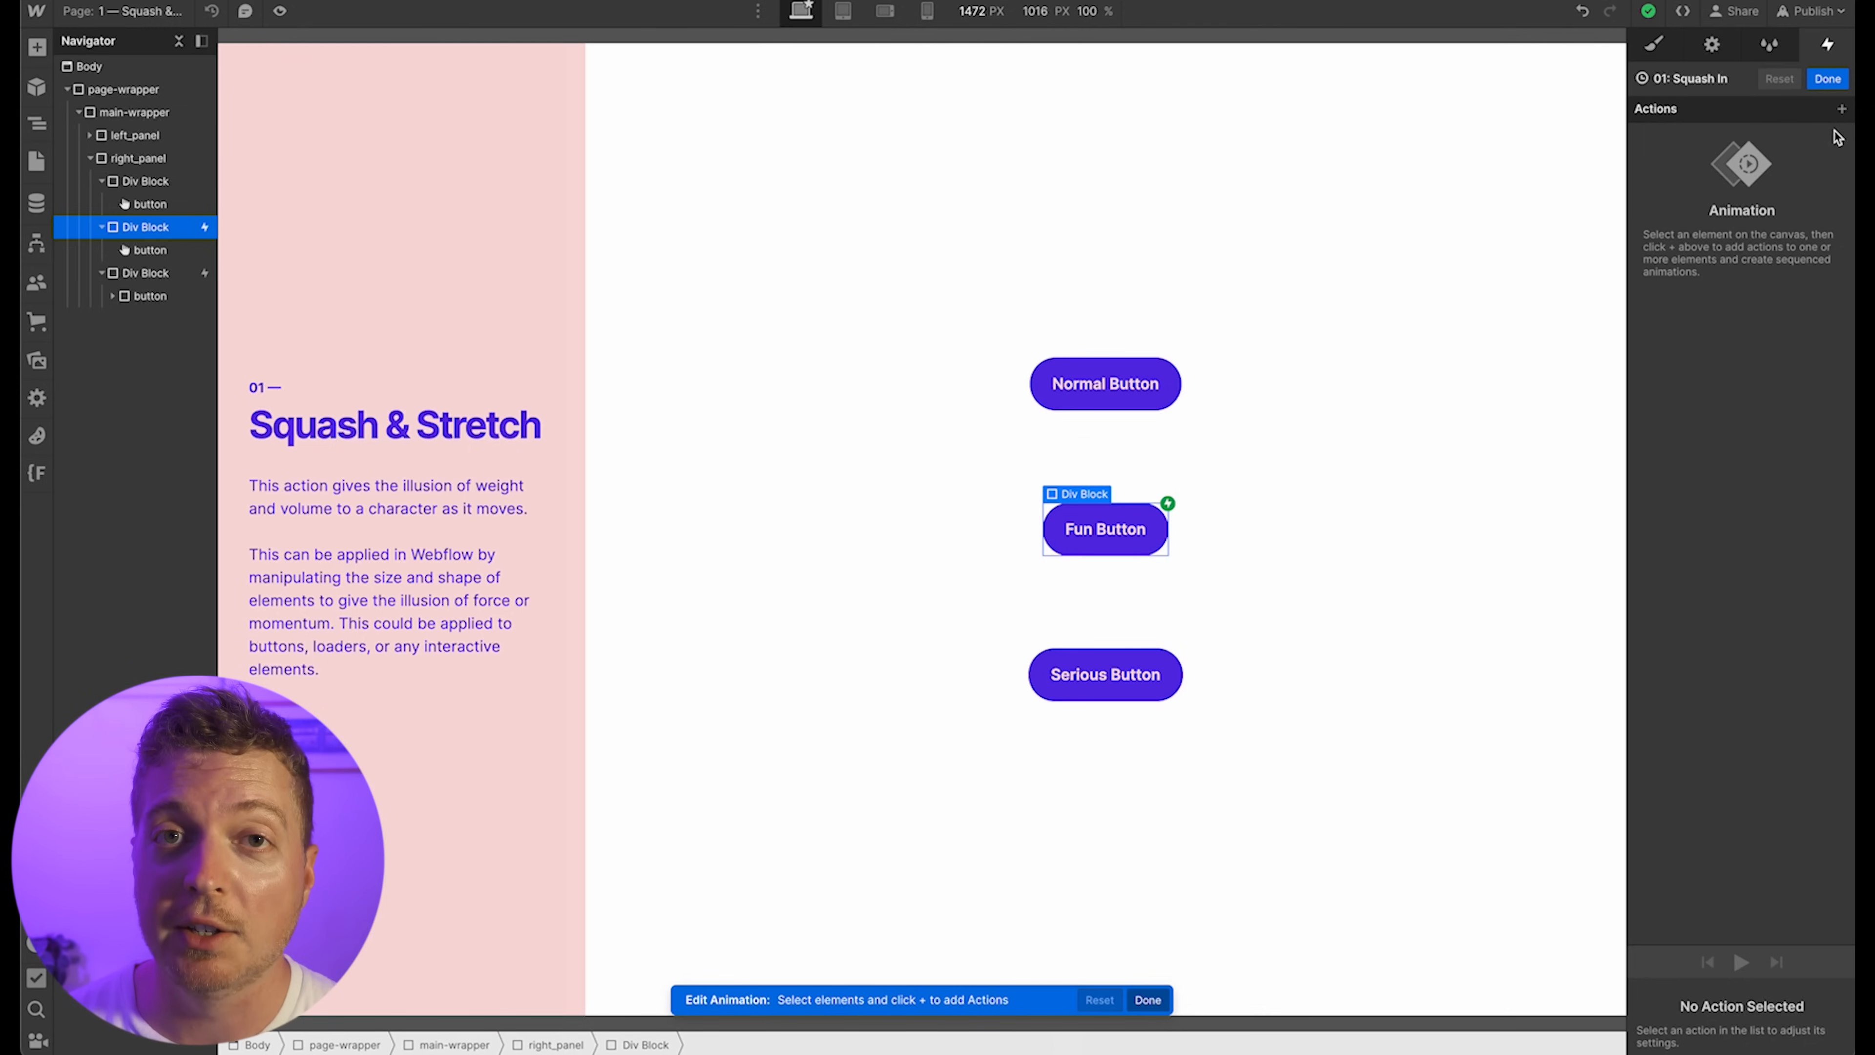
left_click(1843, 109)
left_click(1757, 188)
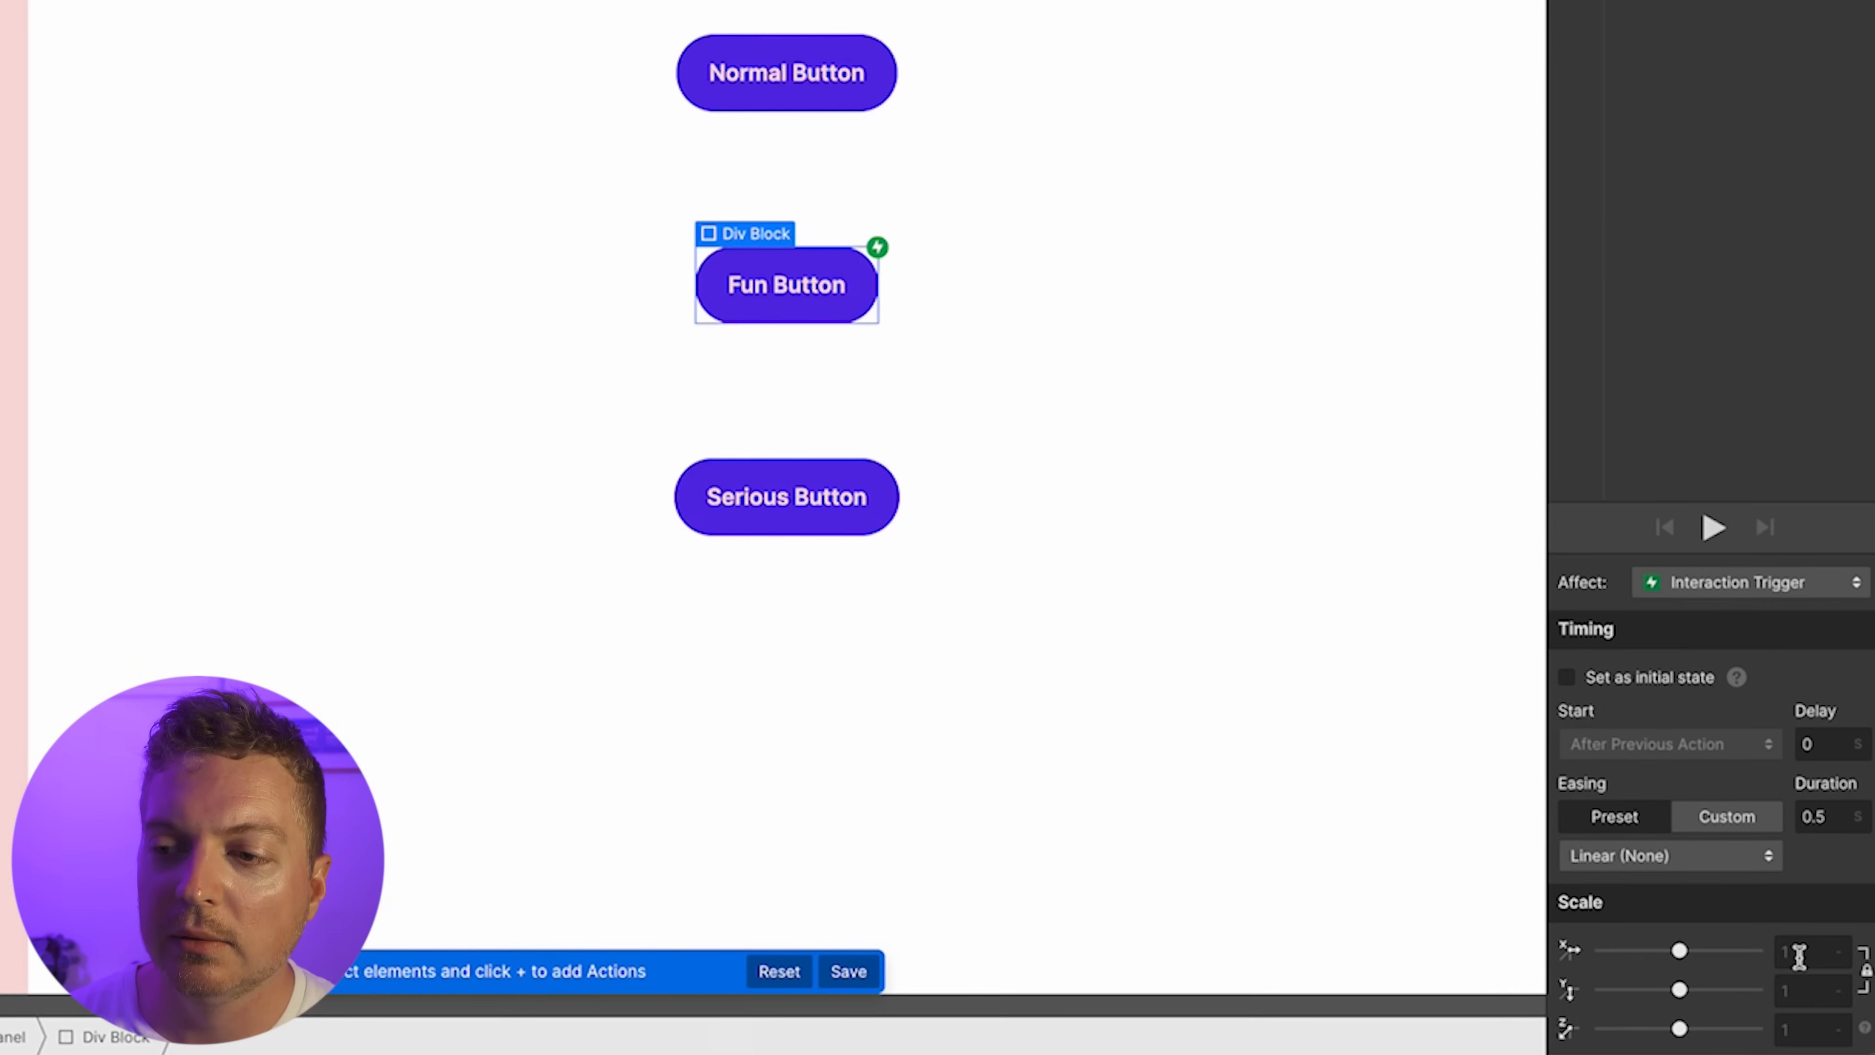
Unlink the scale axes, set X scale to 1.2 and Y scale to 0.8, and play the animation
left_click(1802, 954)
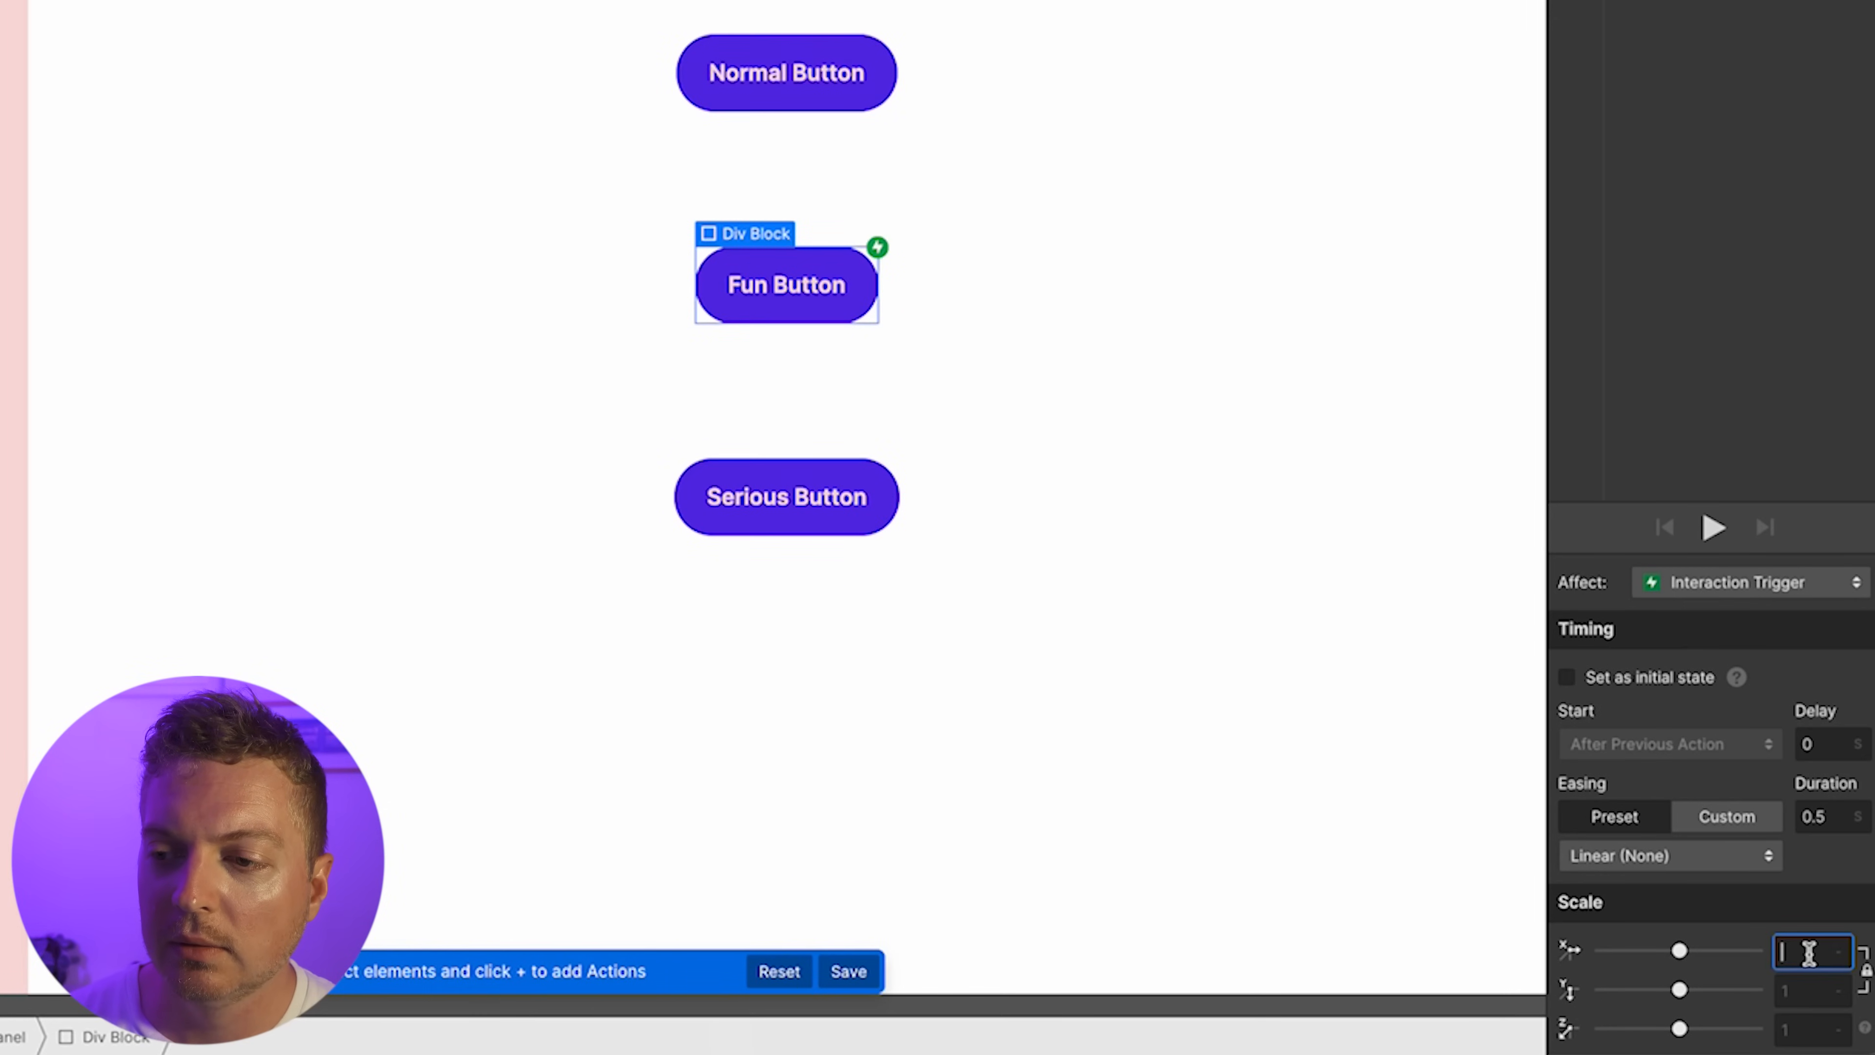
type("1.2")
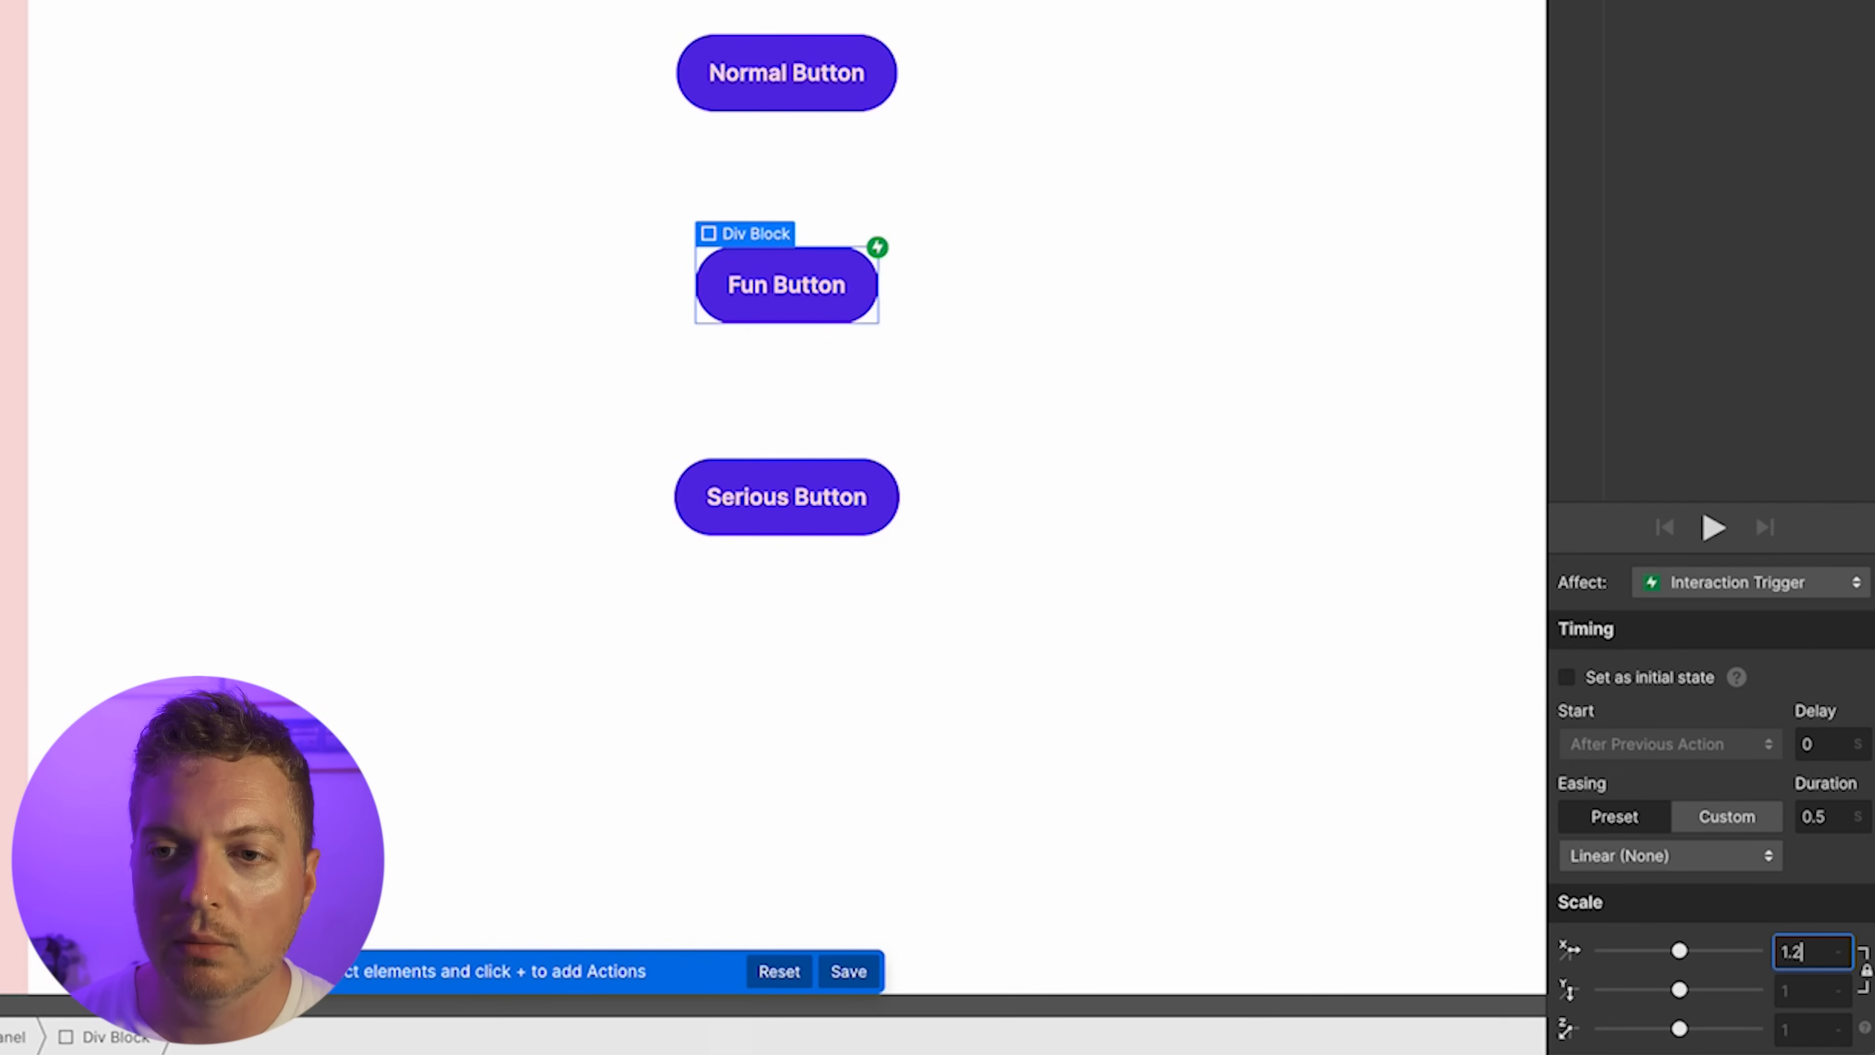
key("Return")
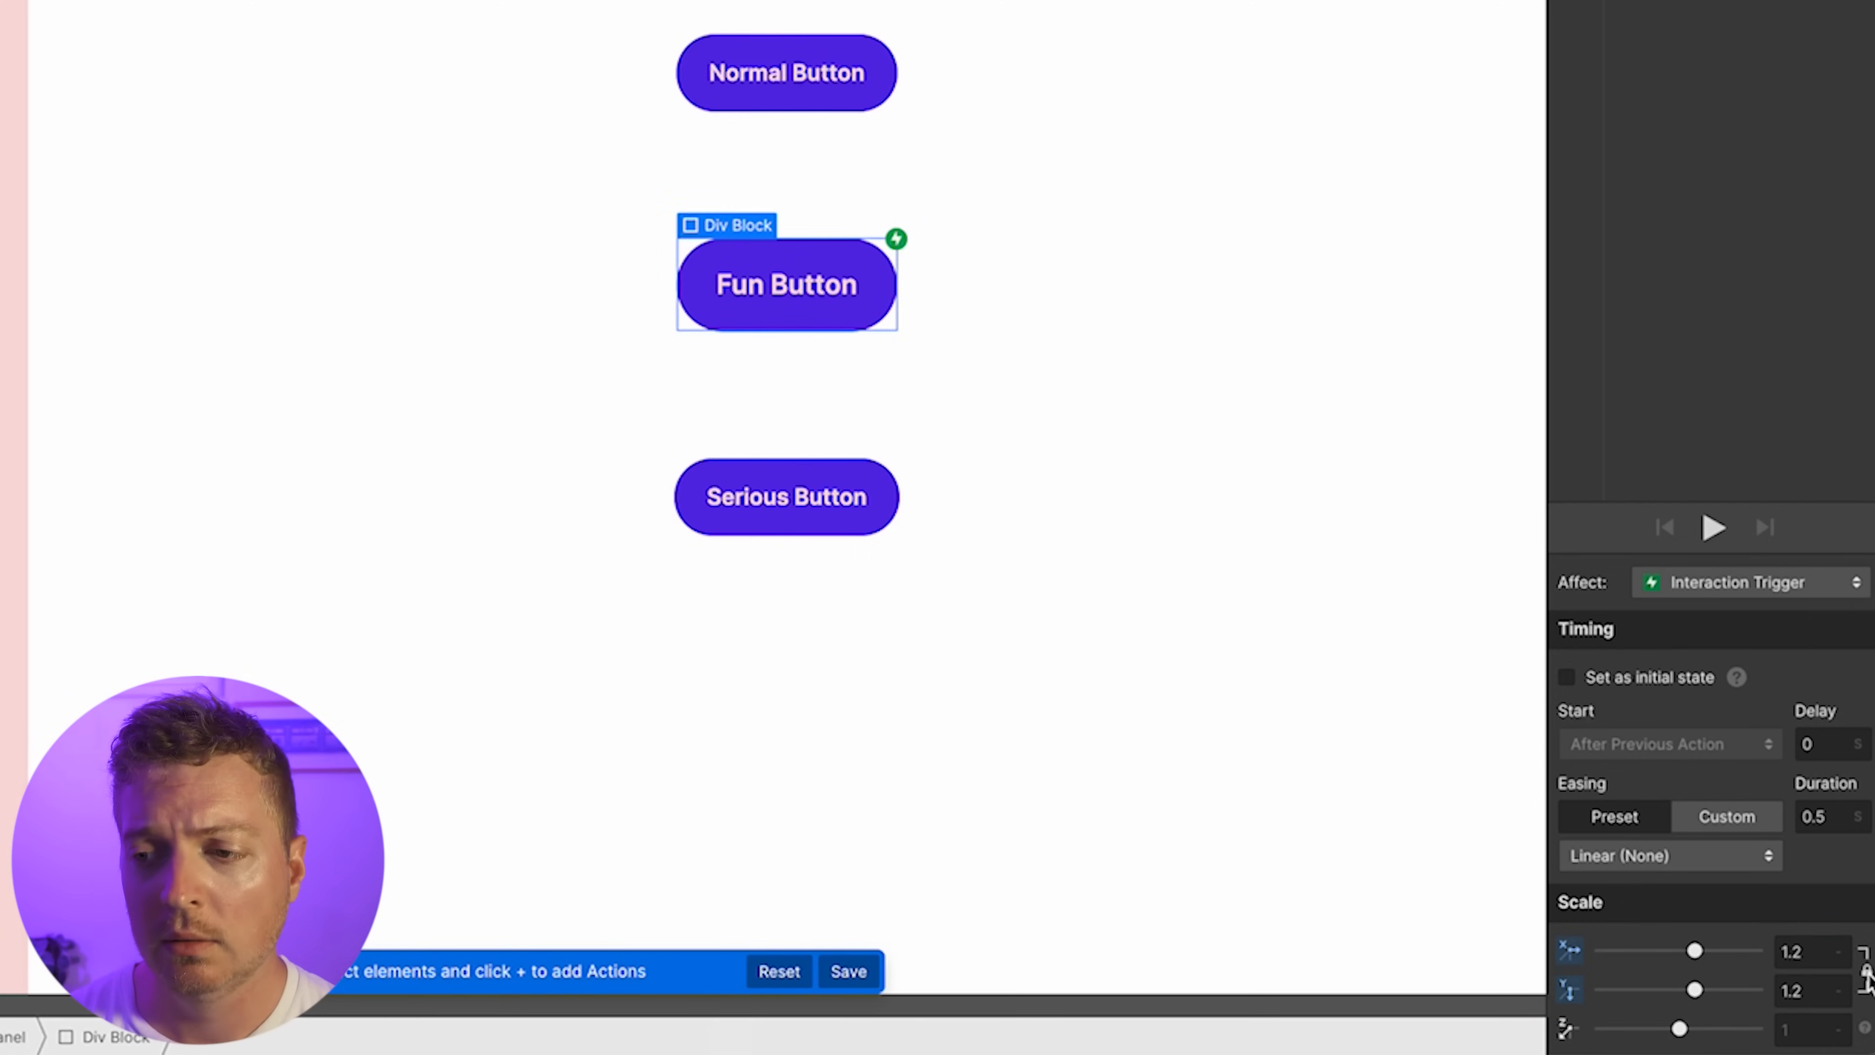
left_click(1791, 991)
type("0.8")
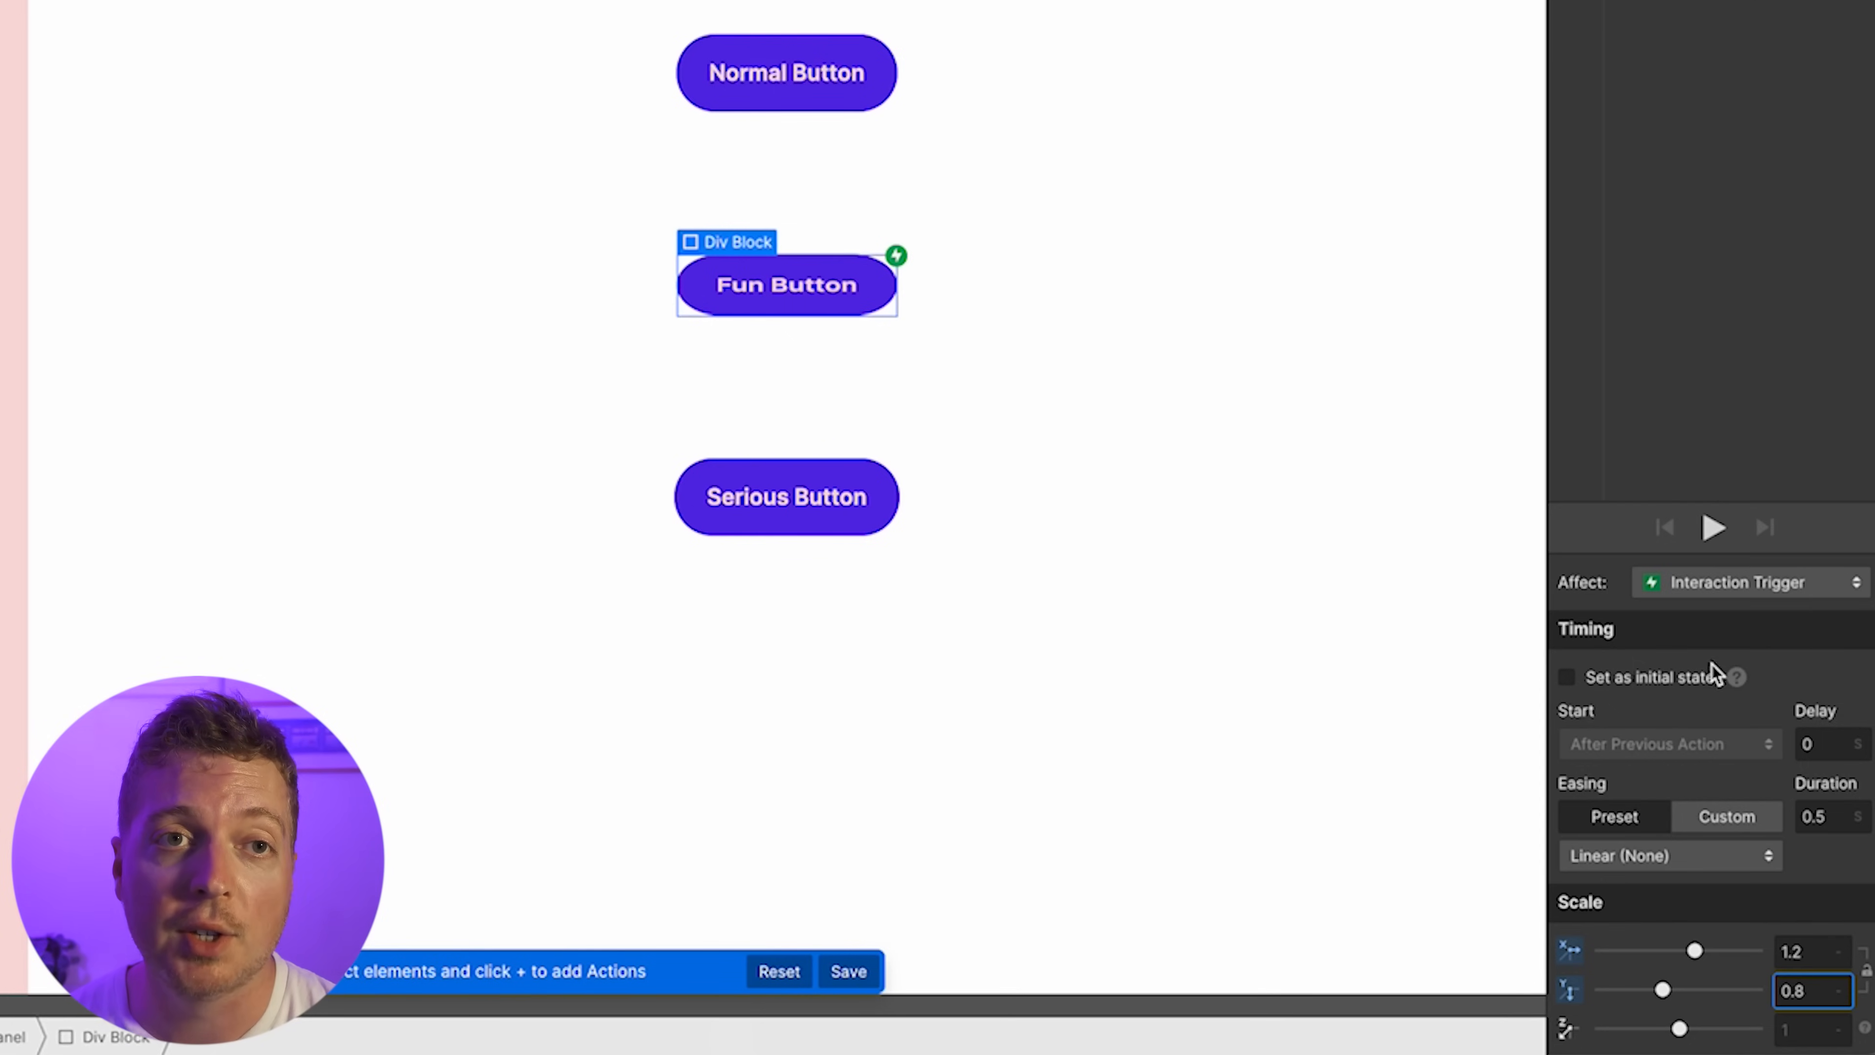
left_click(1713, 529)
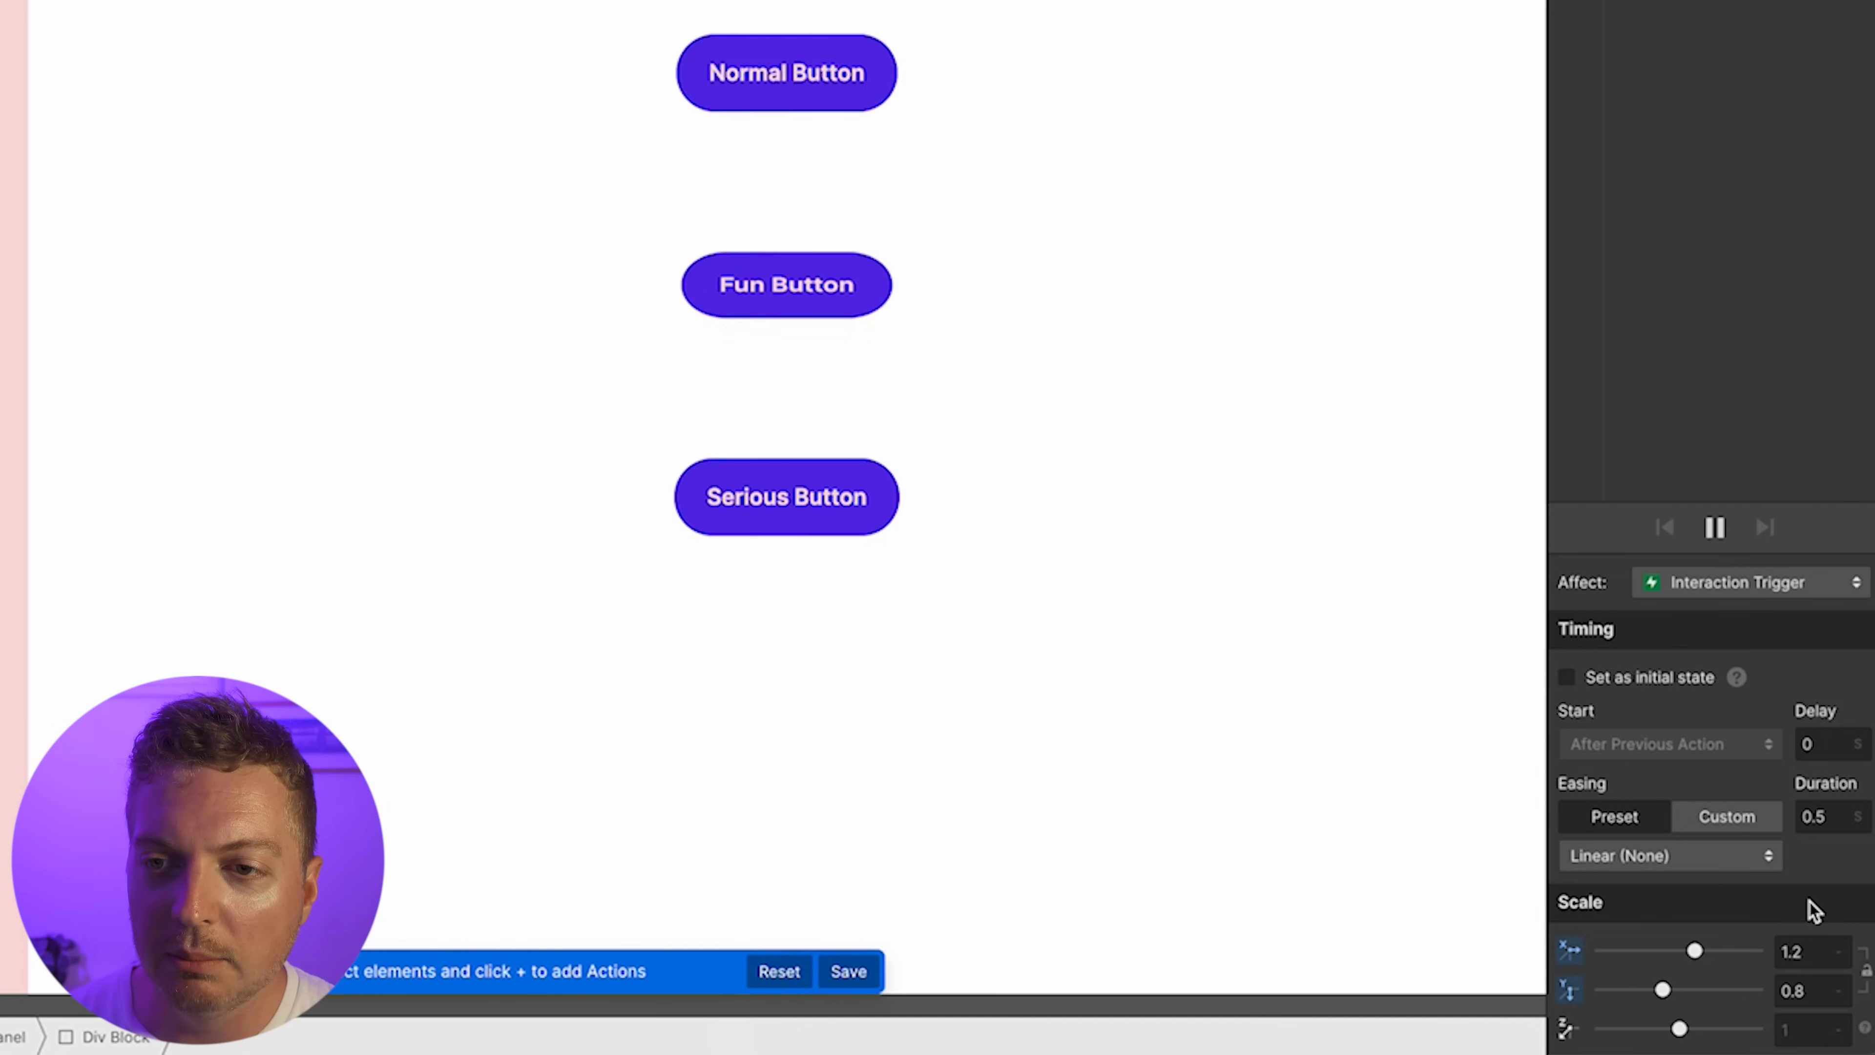
Change the Scale action's easing to Bounce Past and preview the animation
left_click(1690, 857)
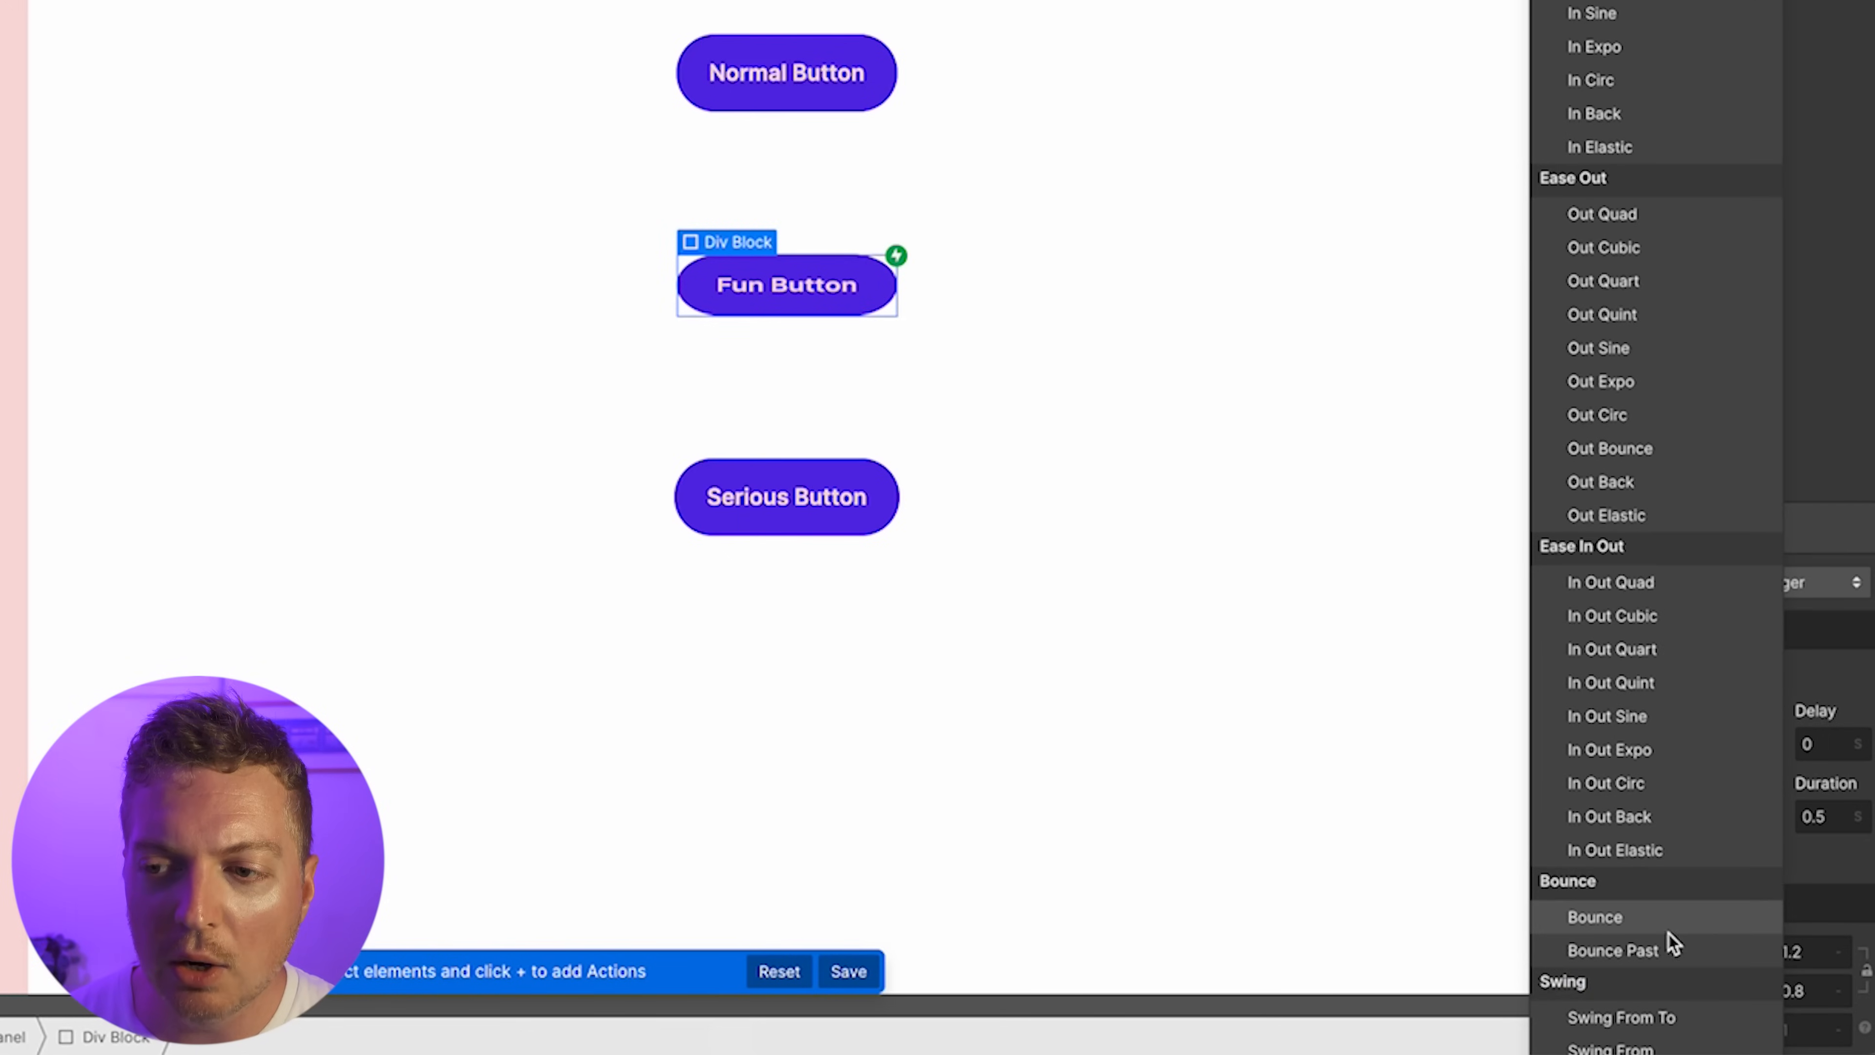
left_click(1668, 950)
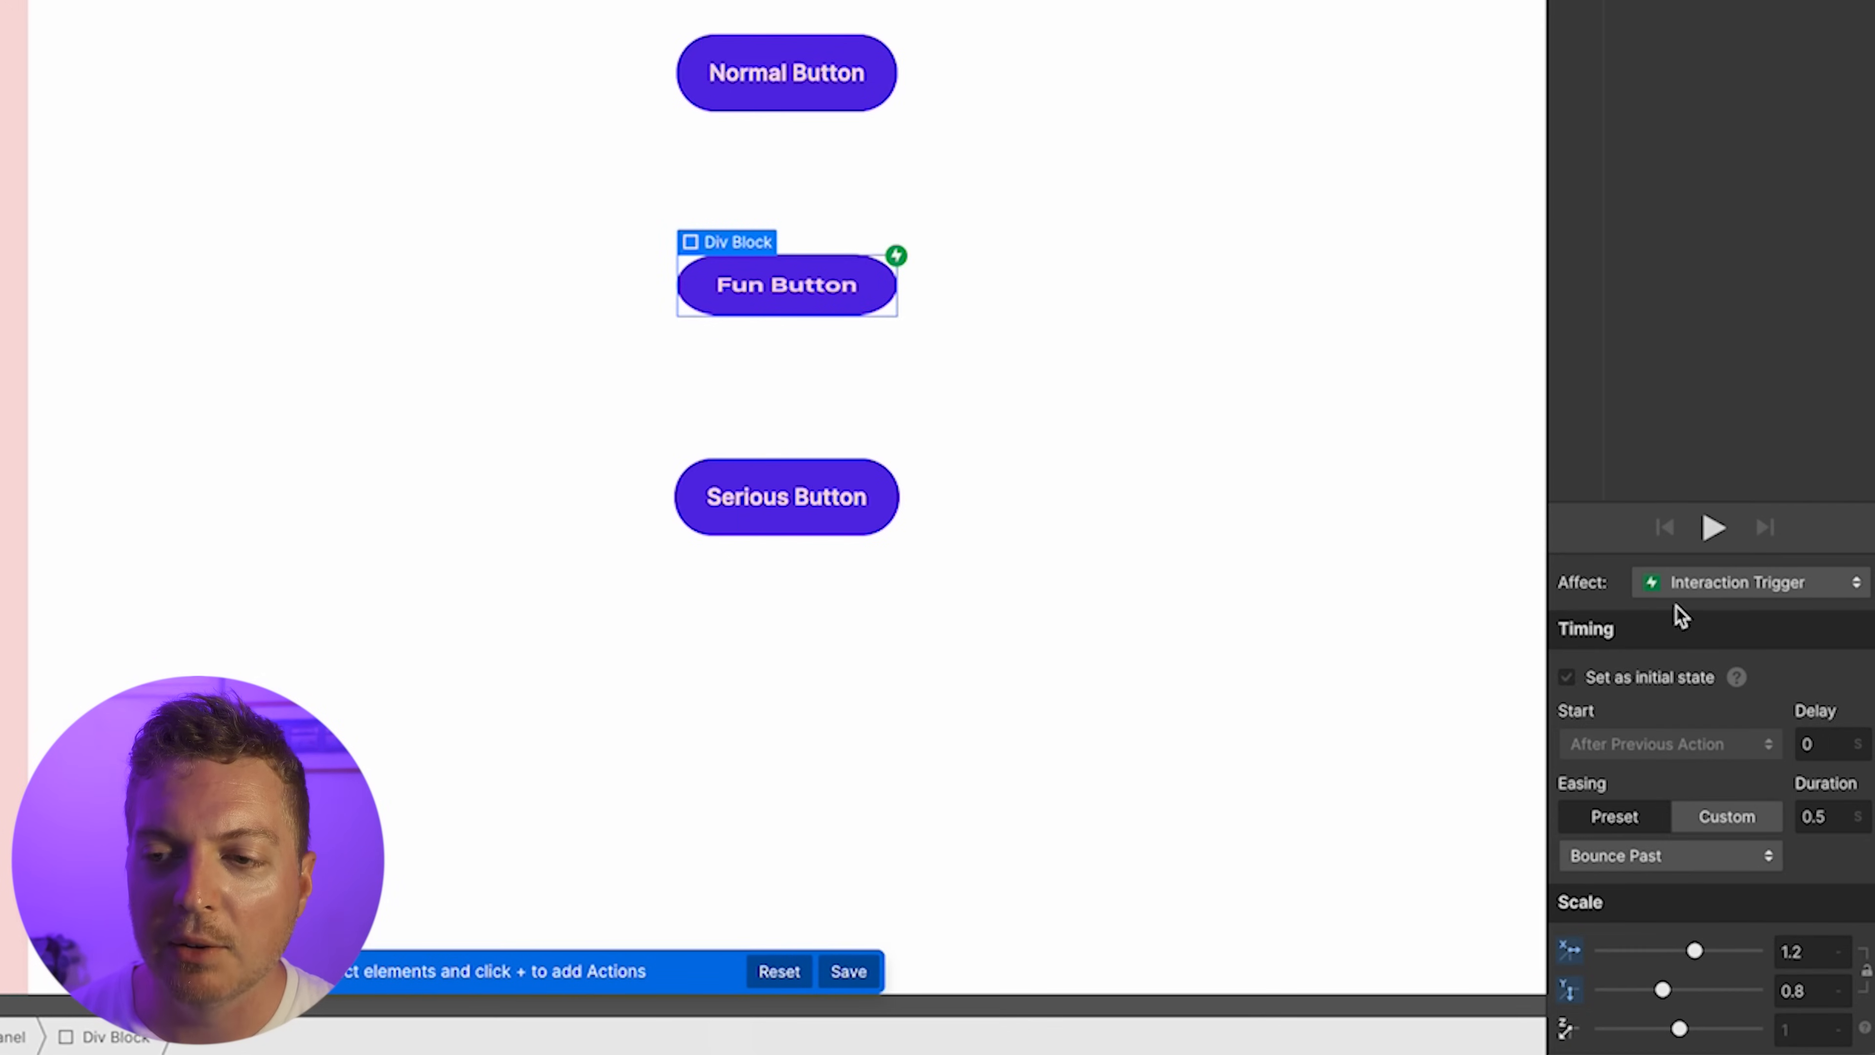
left_click(1711, 523)
left_click(1711, 523)
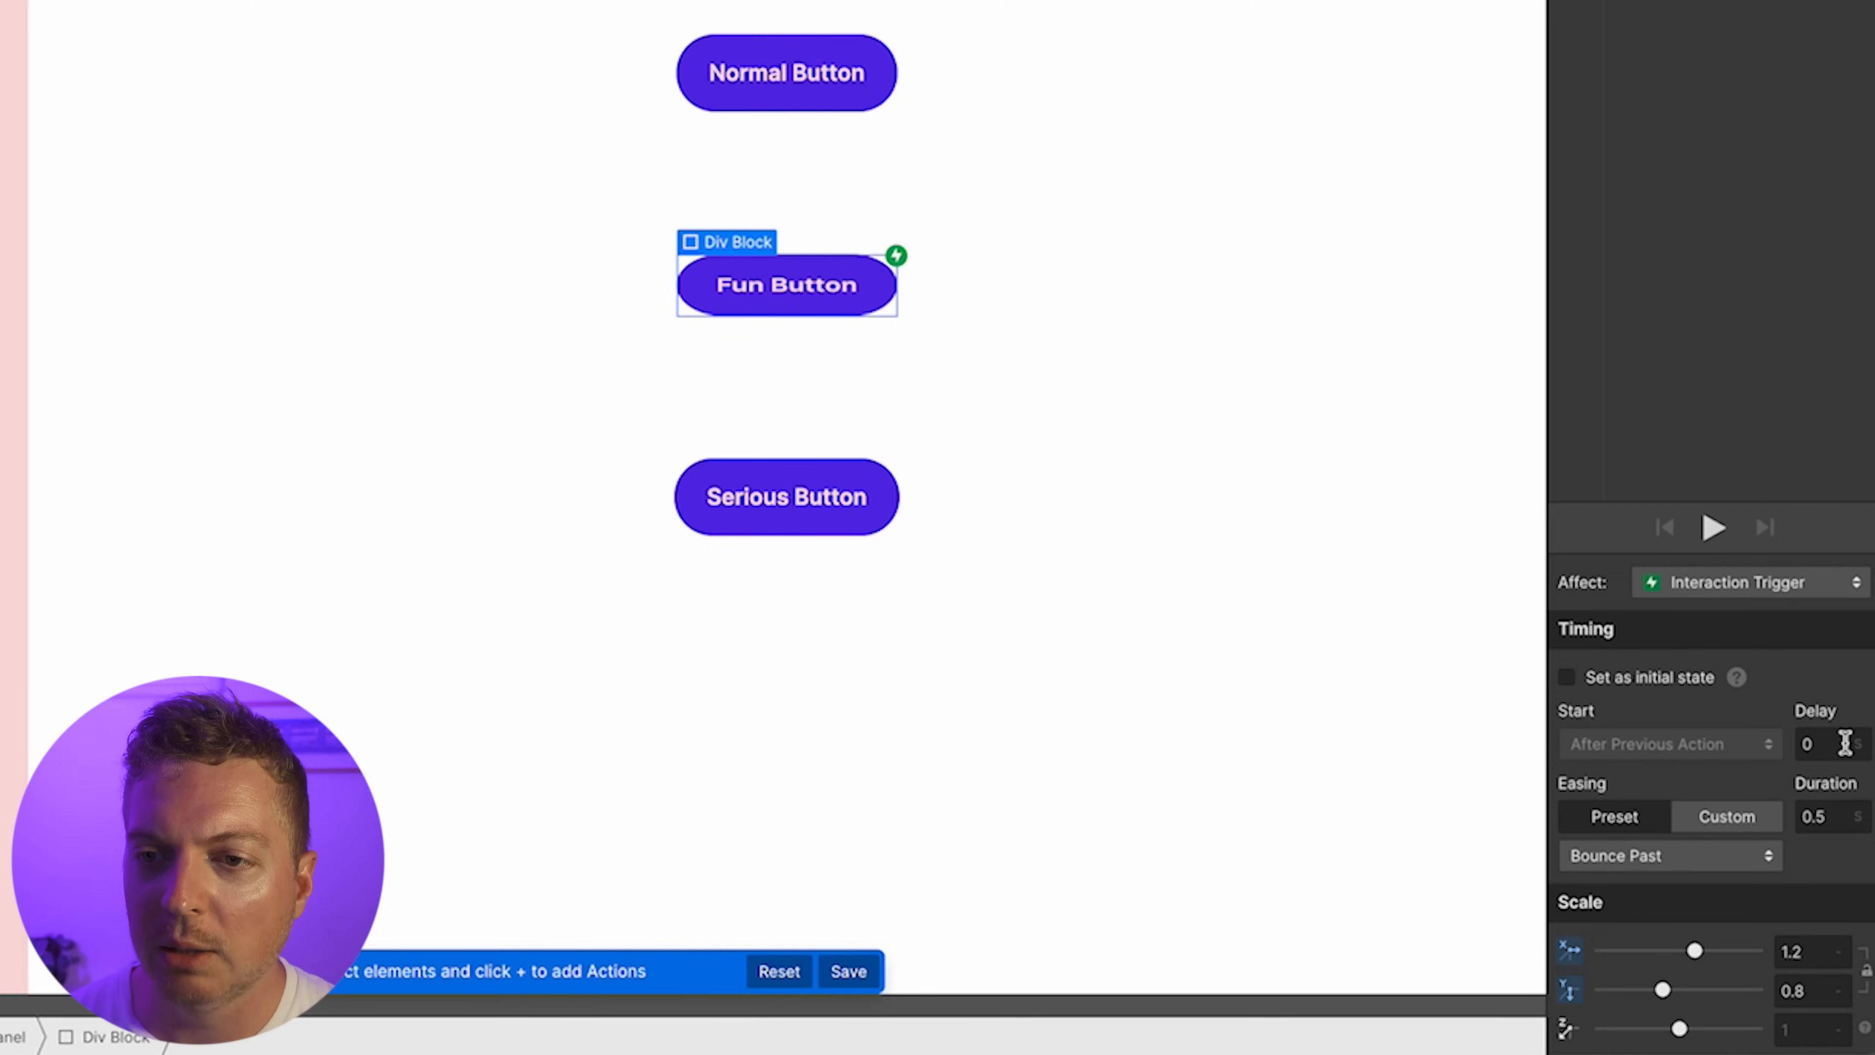
Set the Scale action's duration to 0.3 s and replay the squash animation
left_click(1820, 814)
type("0.3")
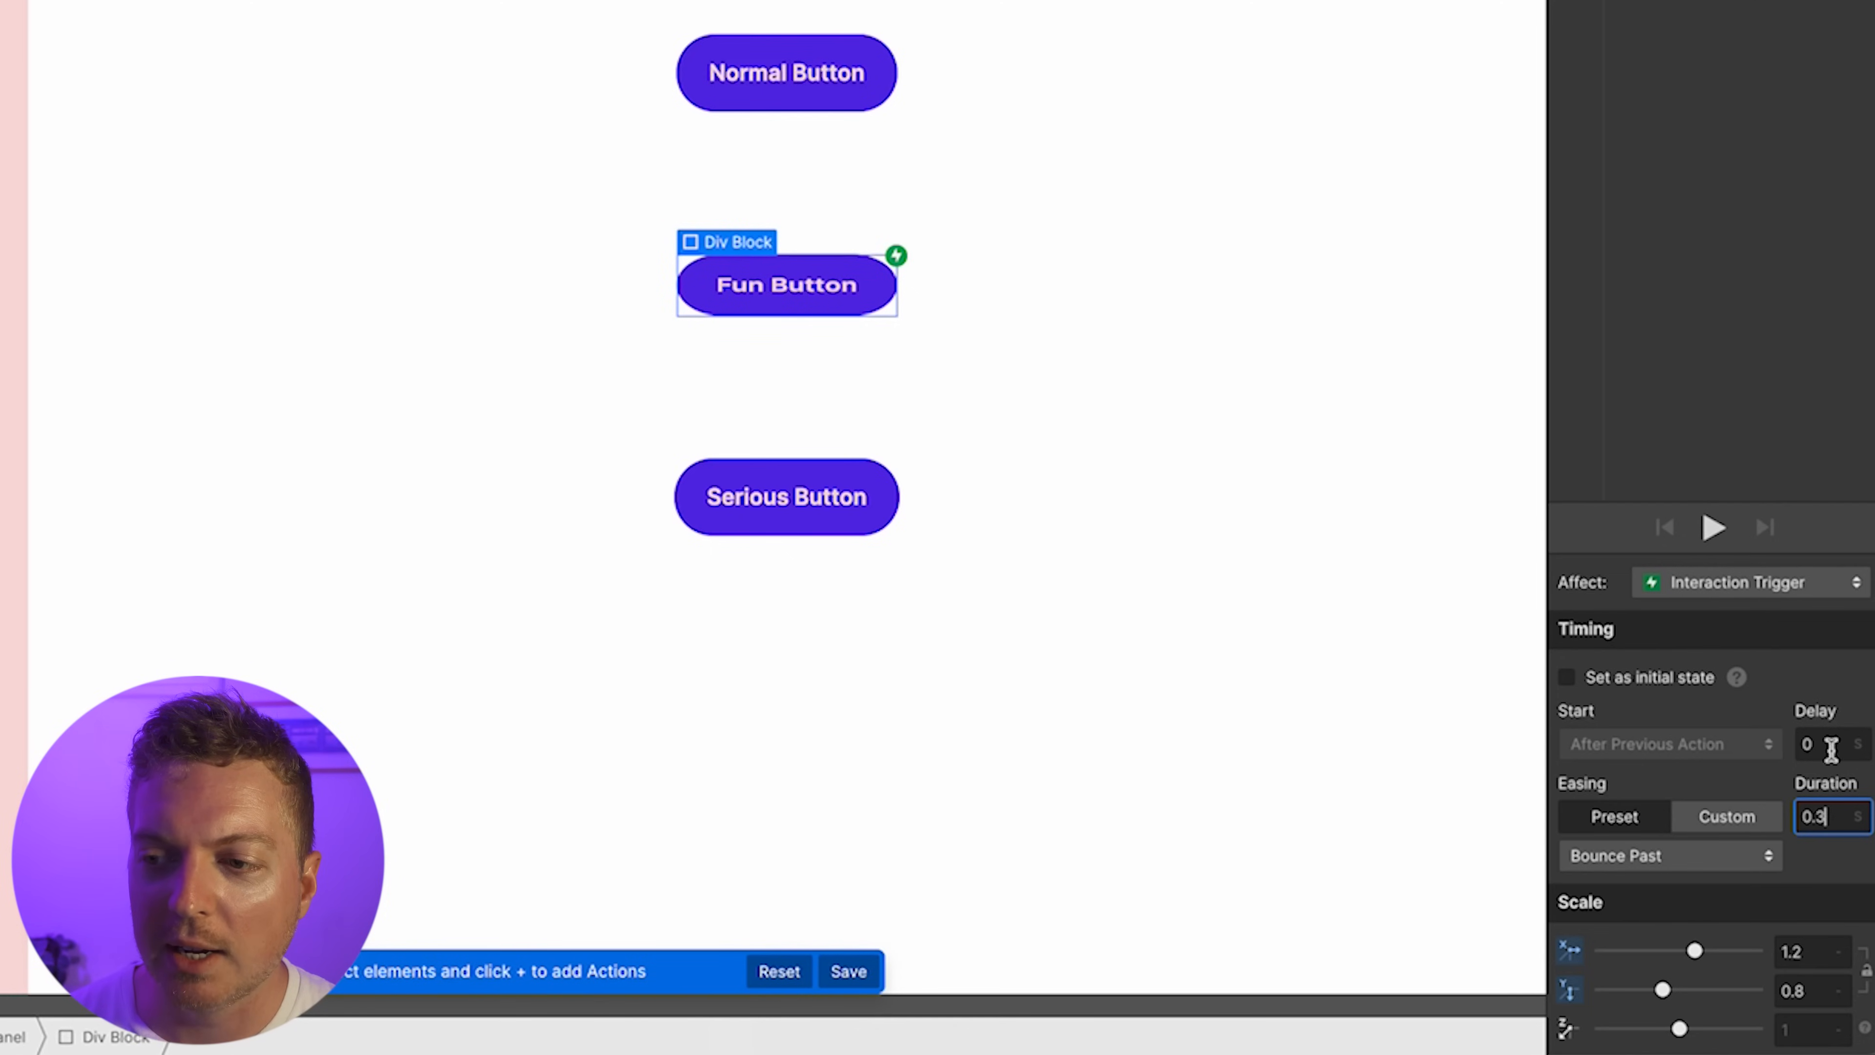
left_click(1718, 529)
left_click(1718, 525)
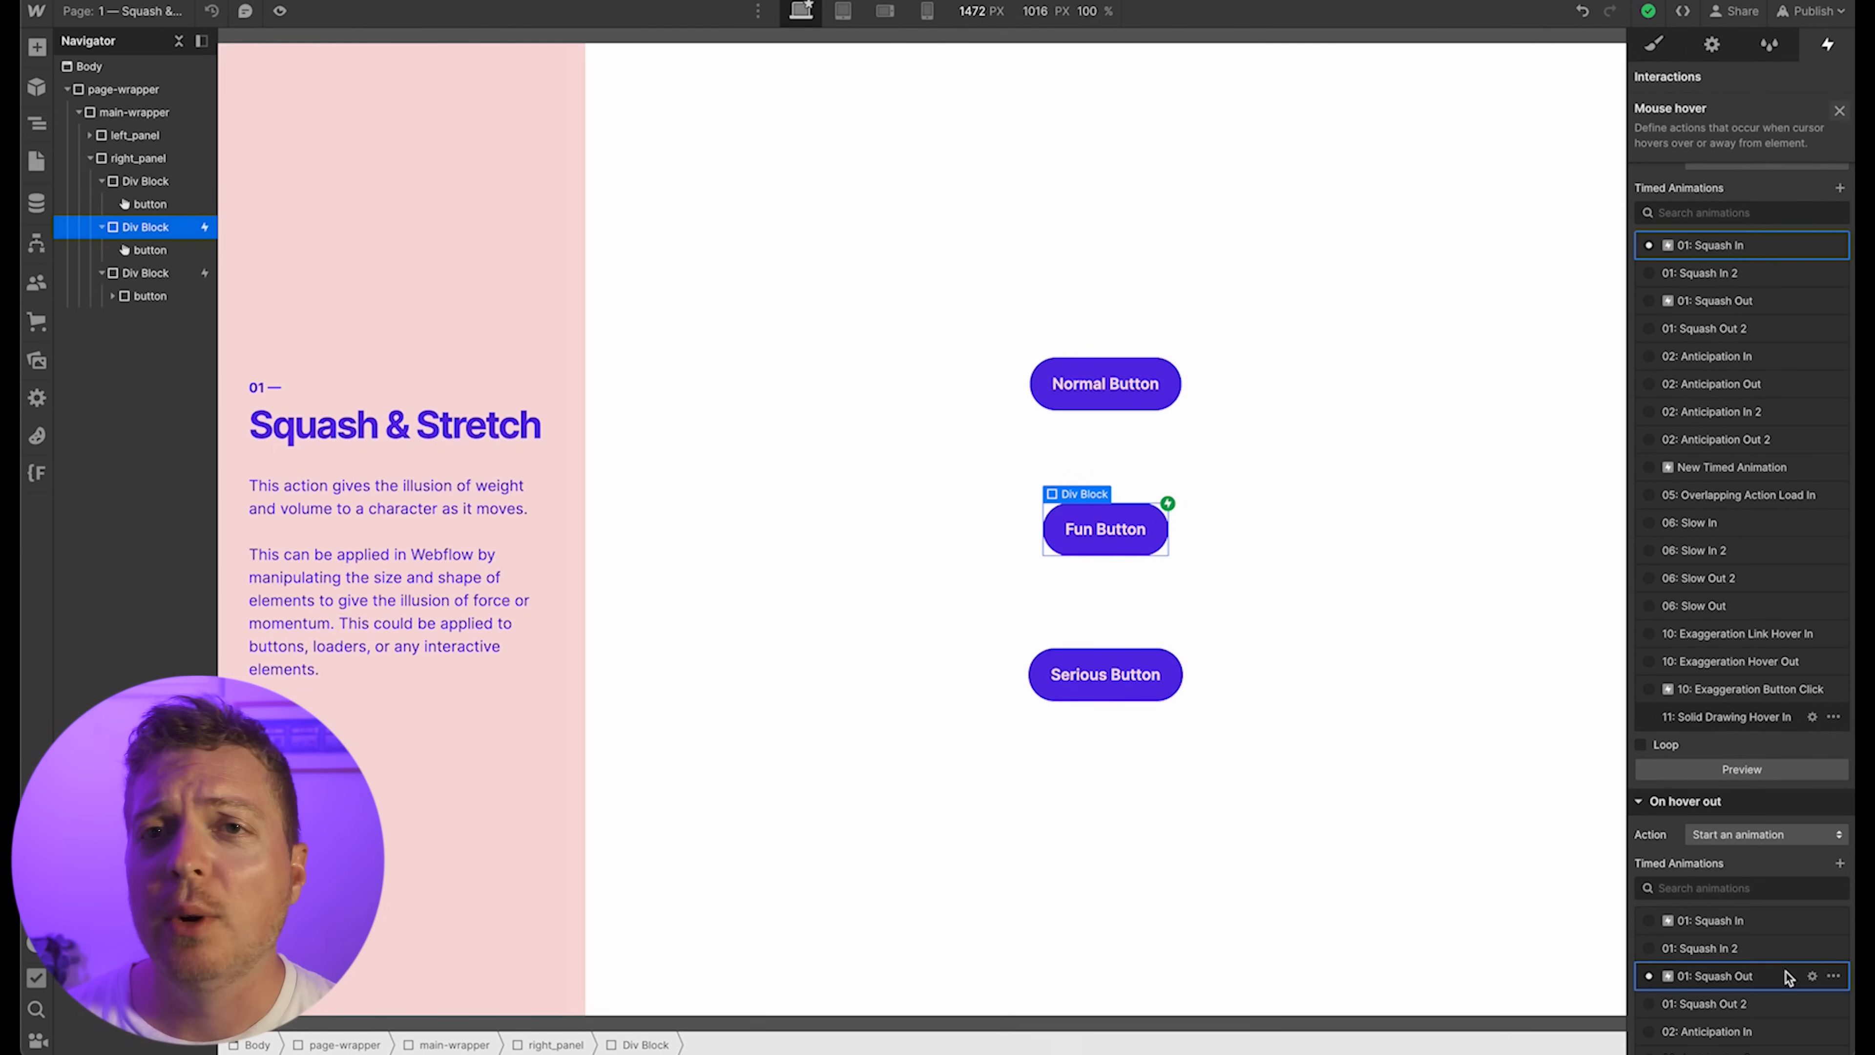
Open the Fun Button's hover-out animation 01: Squash Out, review its scale and easing settings, play it and close it
left_click(1757, 979)
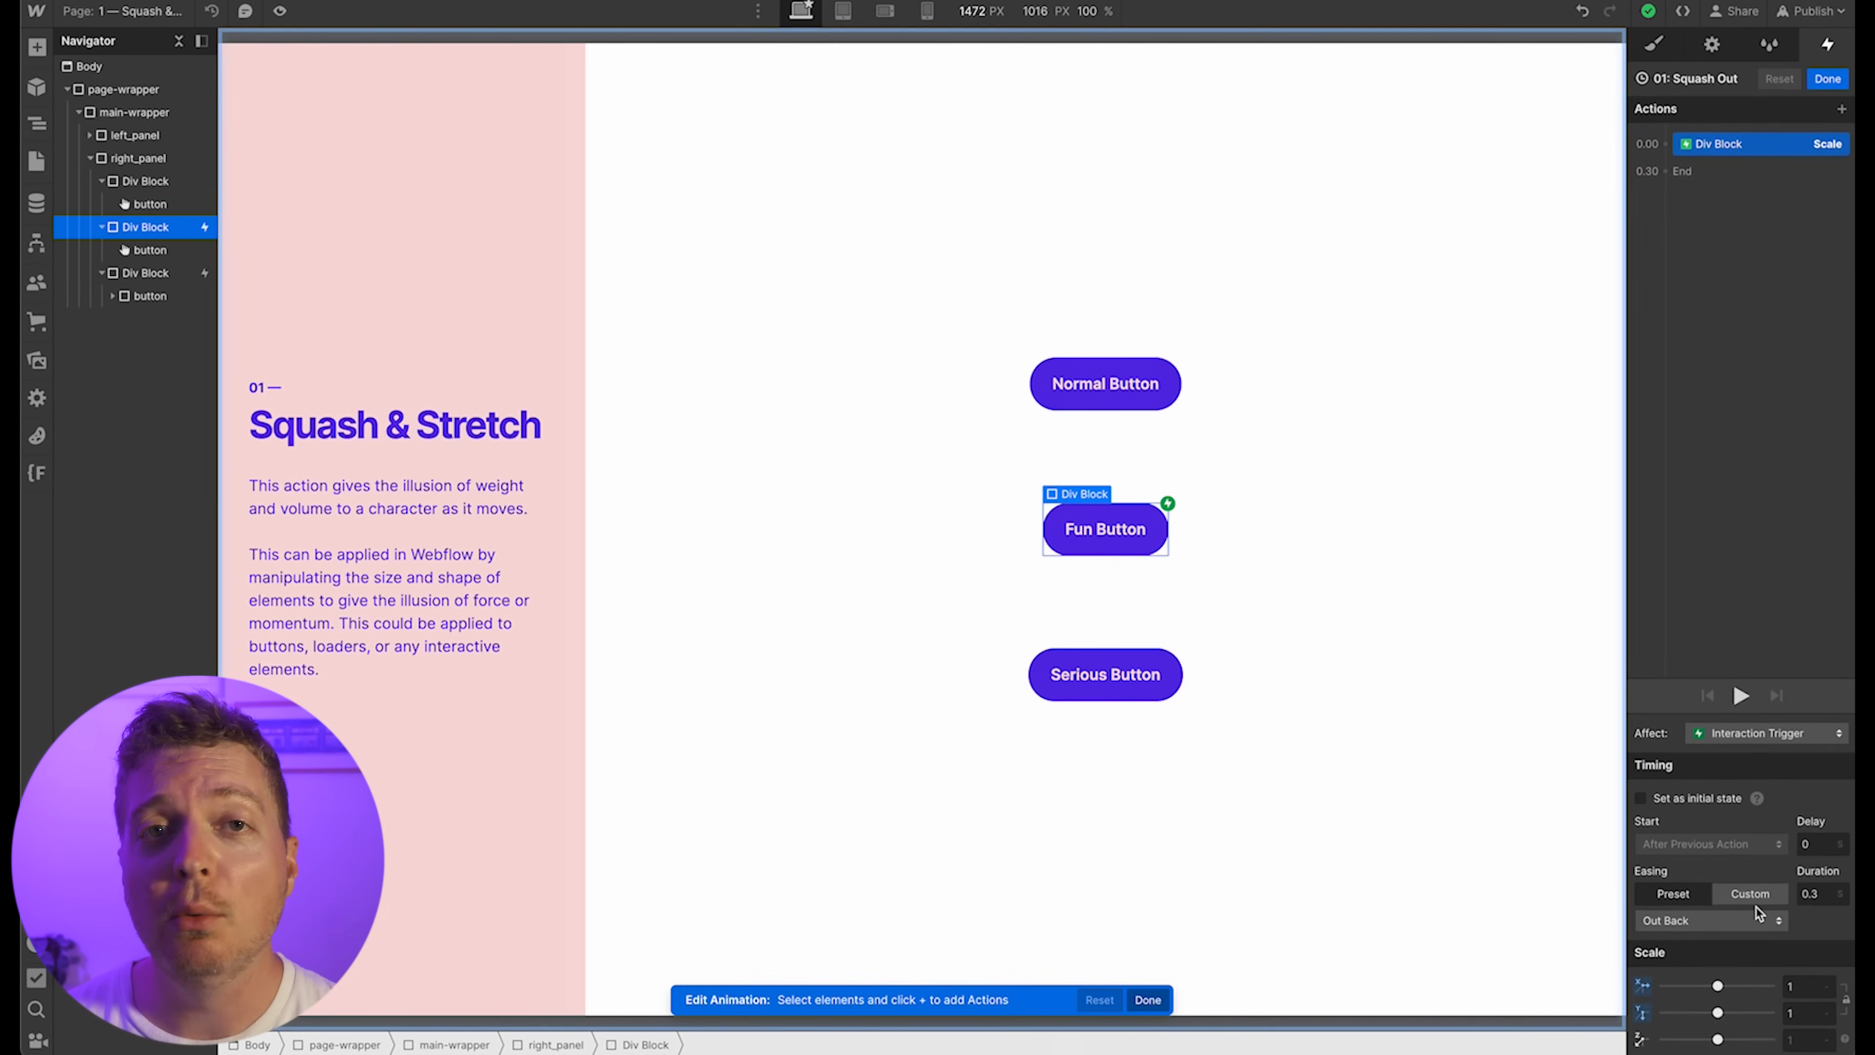
left_click(1742, 697)
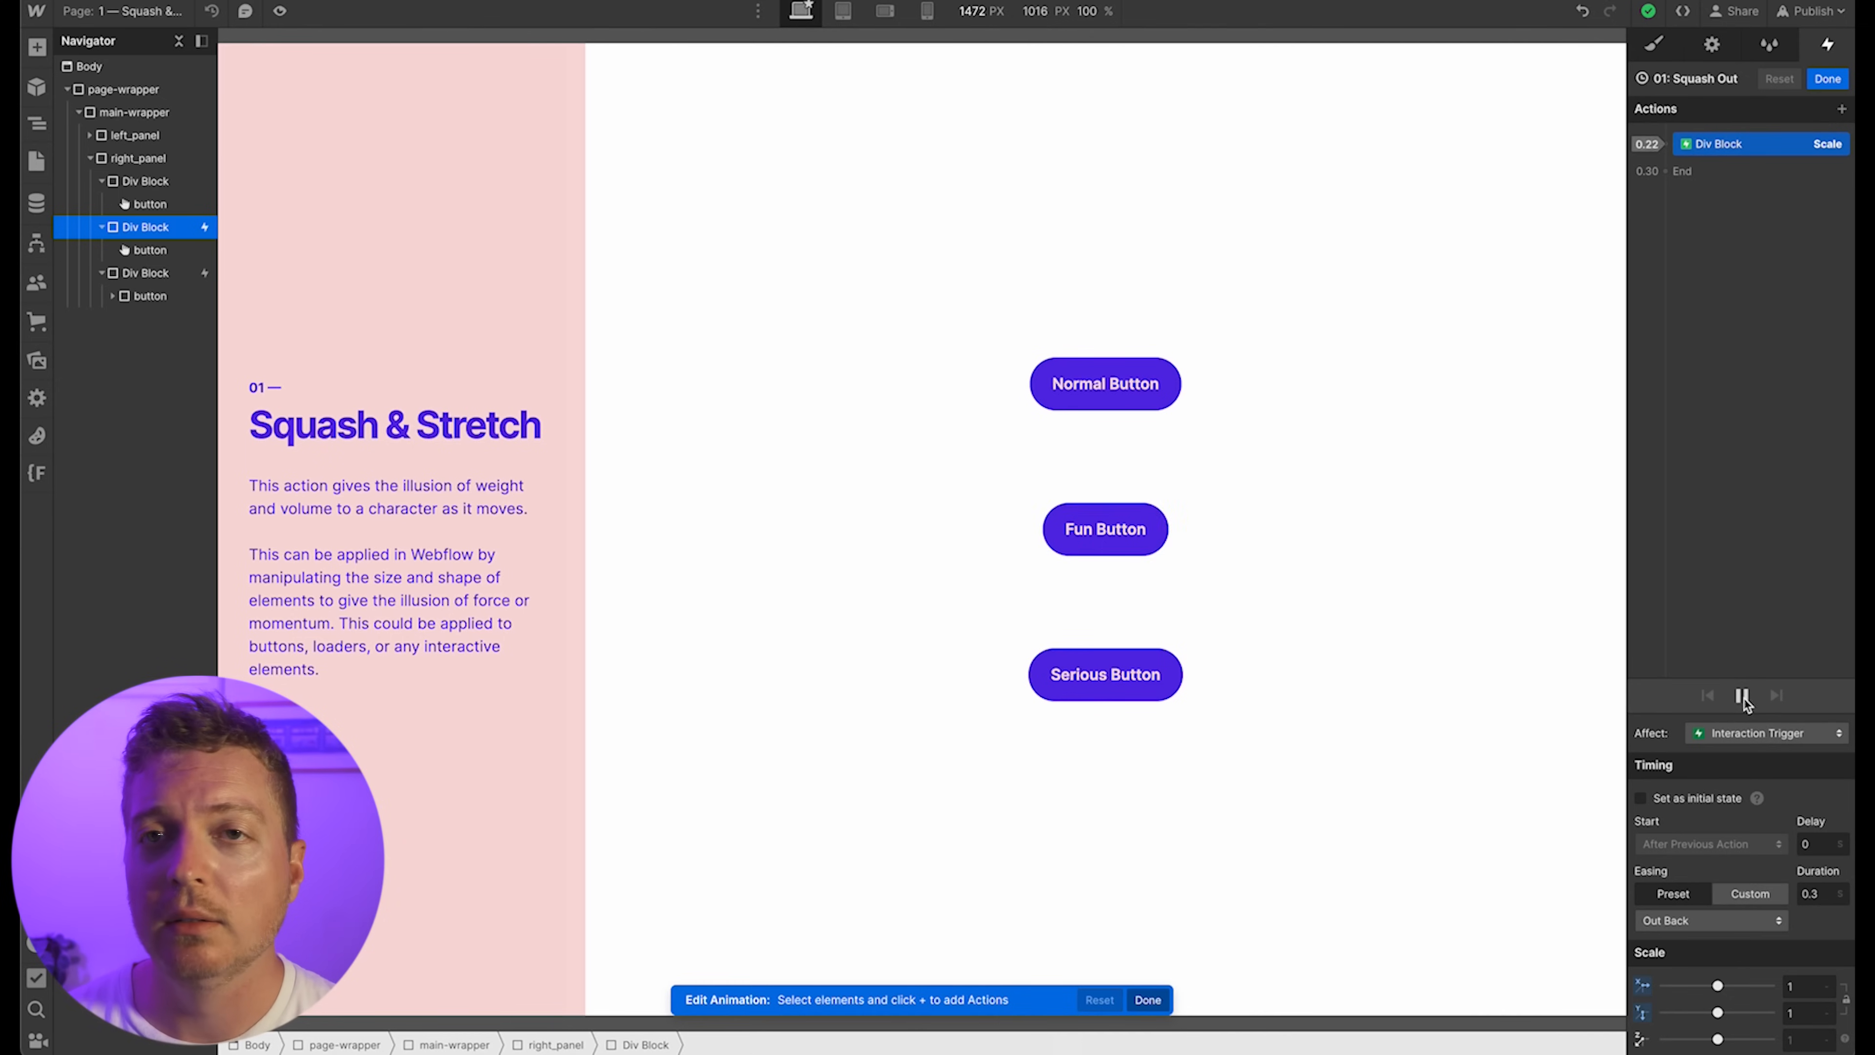
left_click(1827, 79)
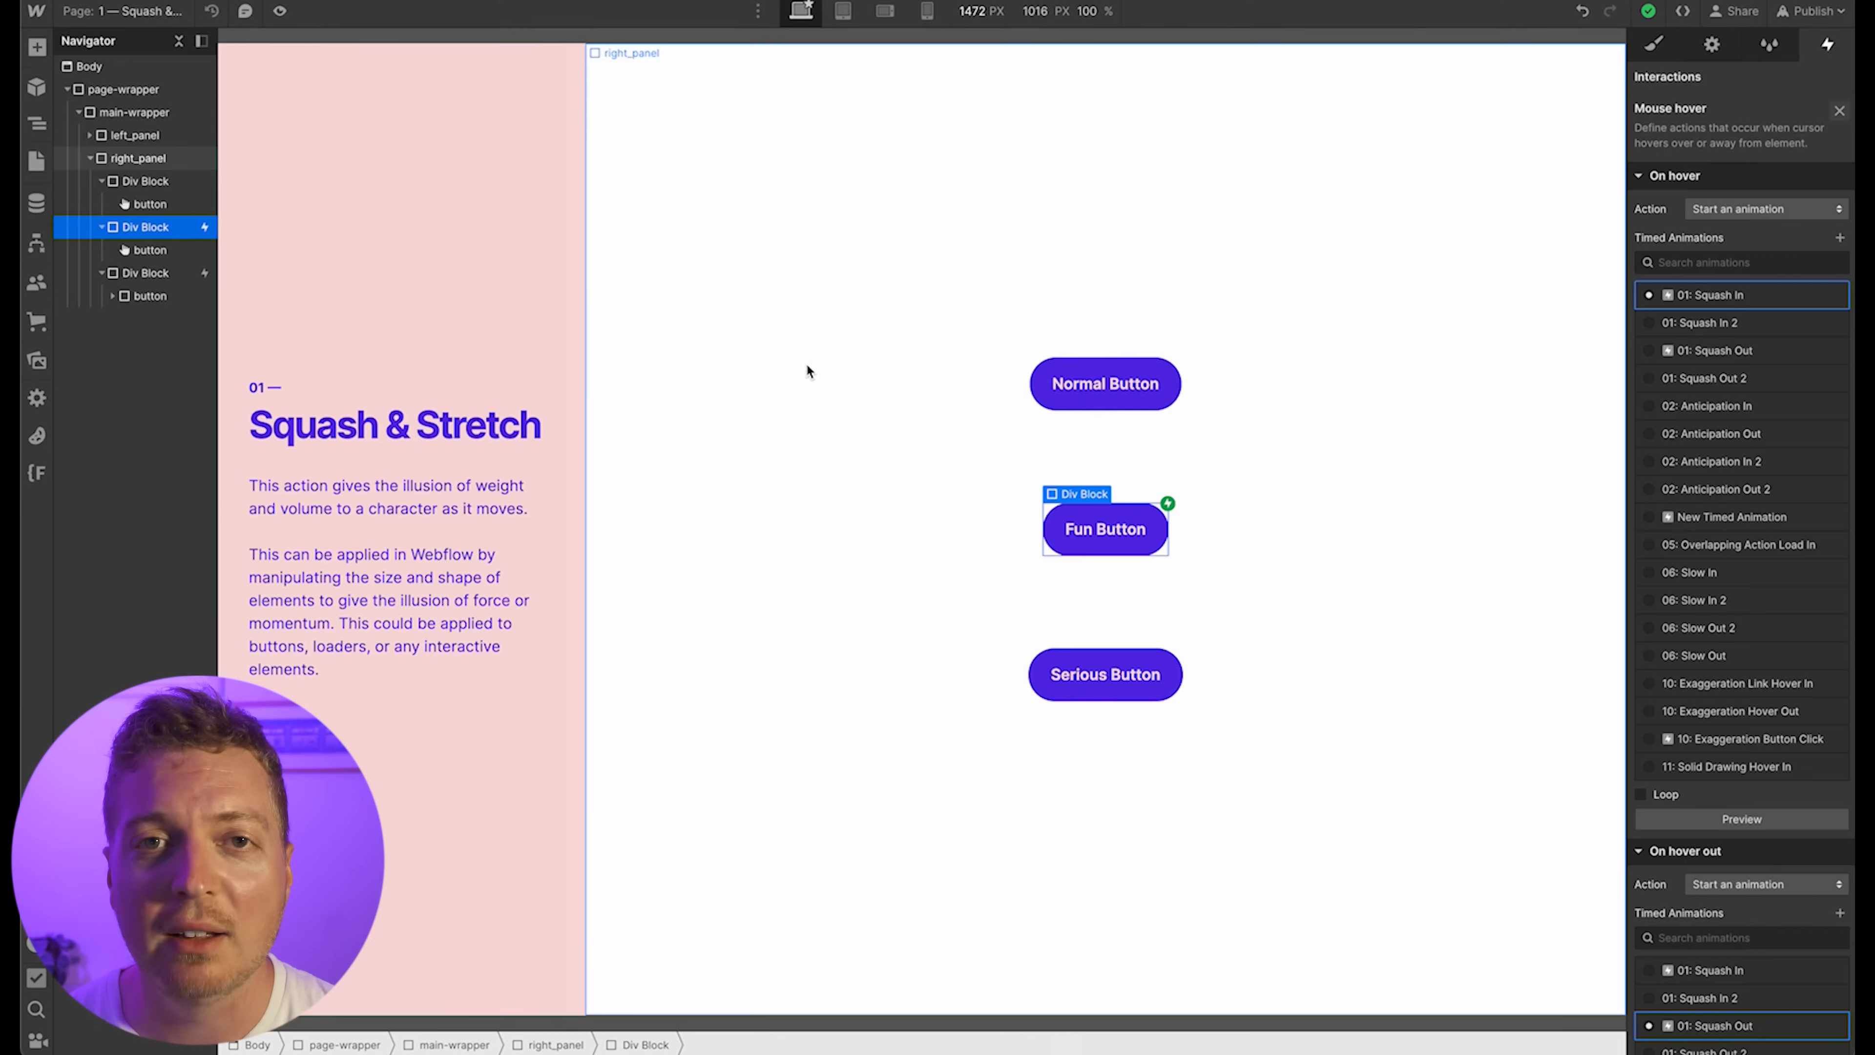
Open the Serious Button's hover animation 01: Squash In 2 and add a Scale action to the inner button
left_click(1108, 674)
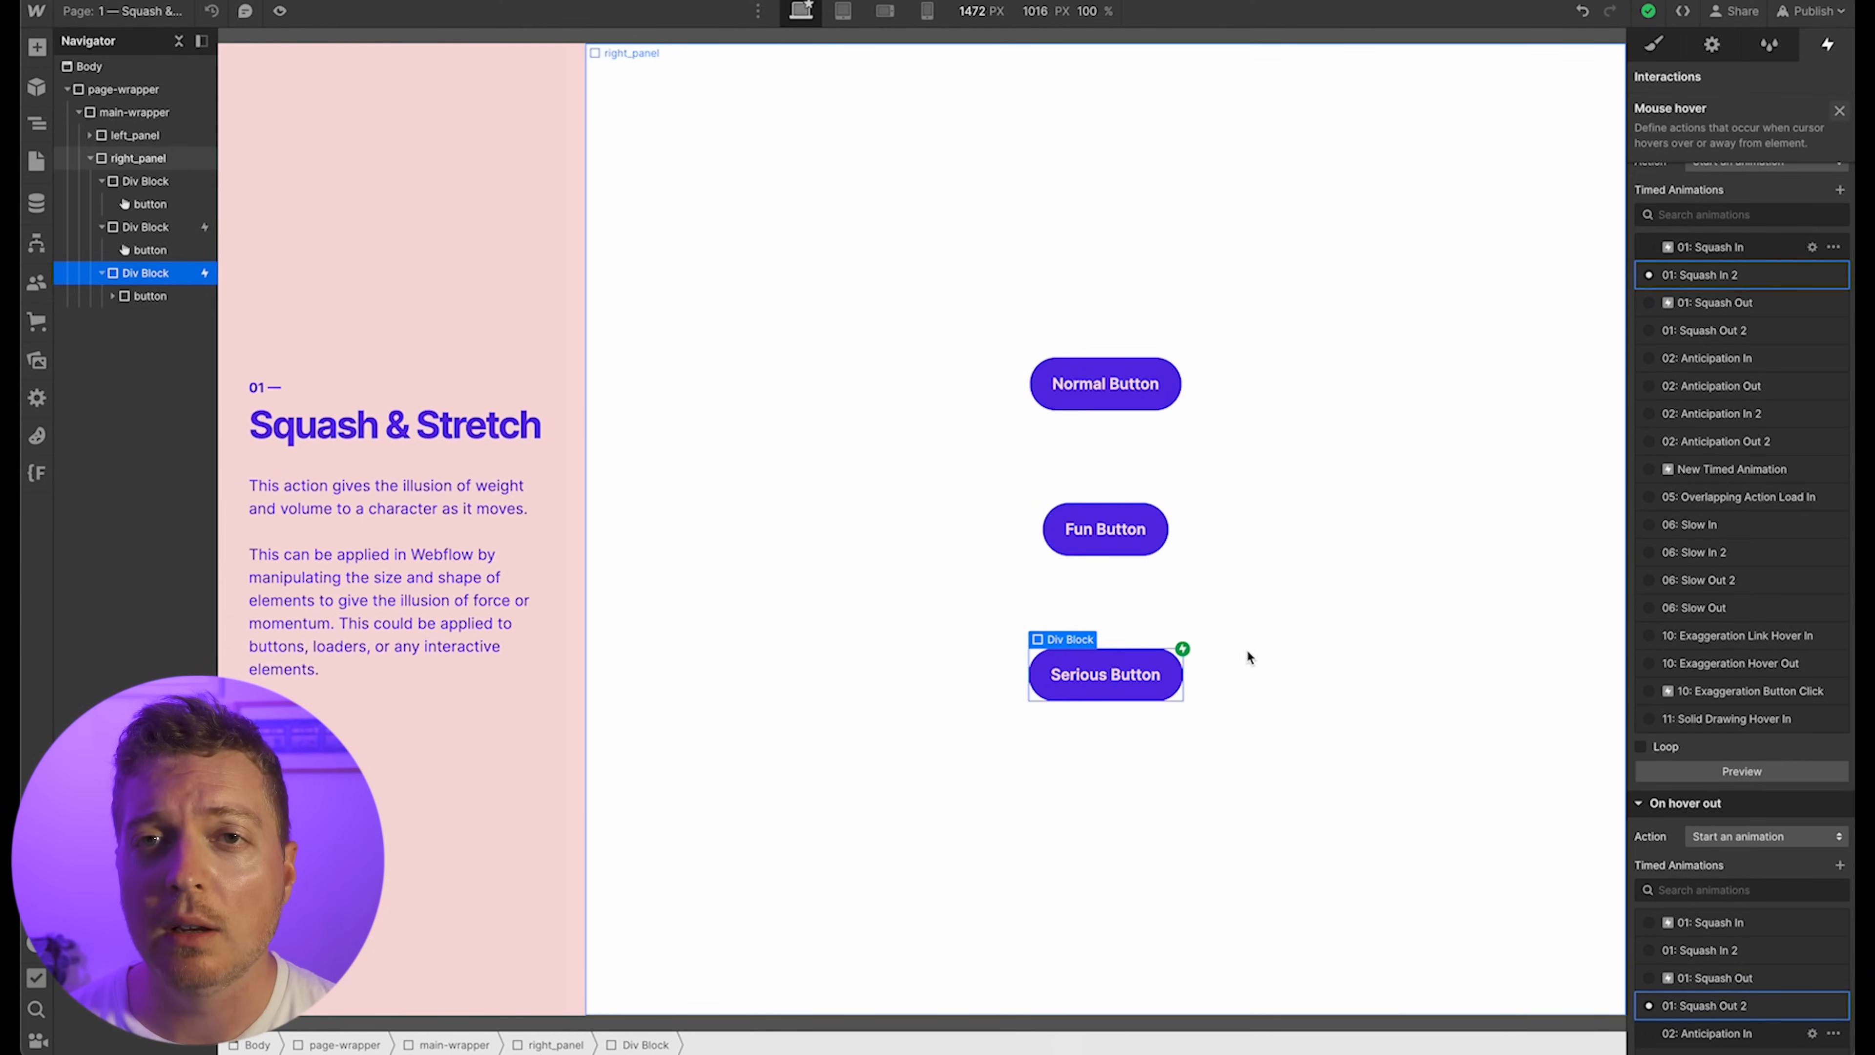
left_click(1713, 272)
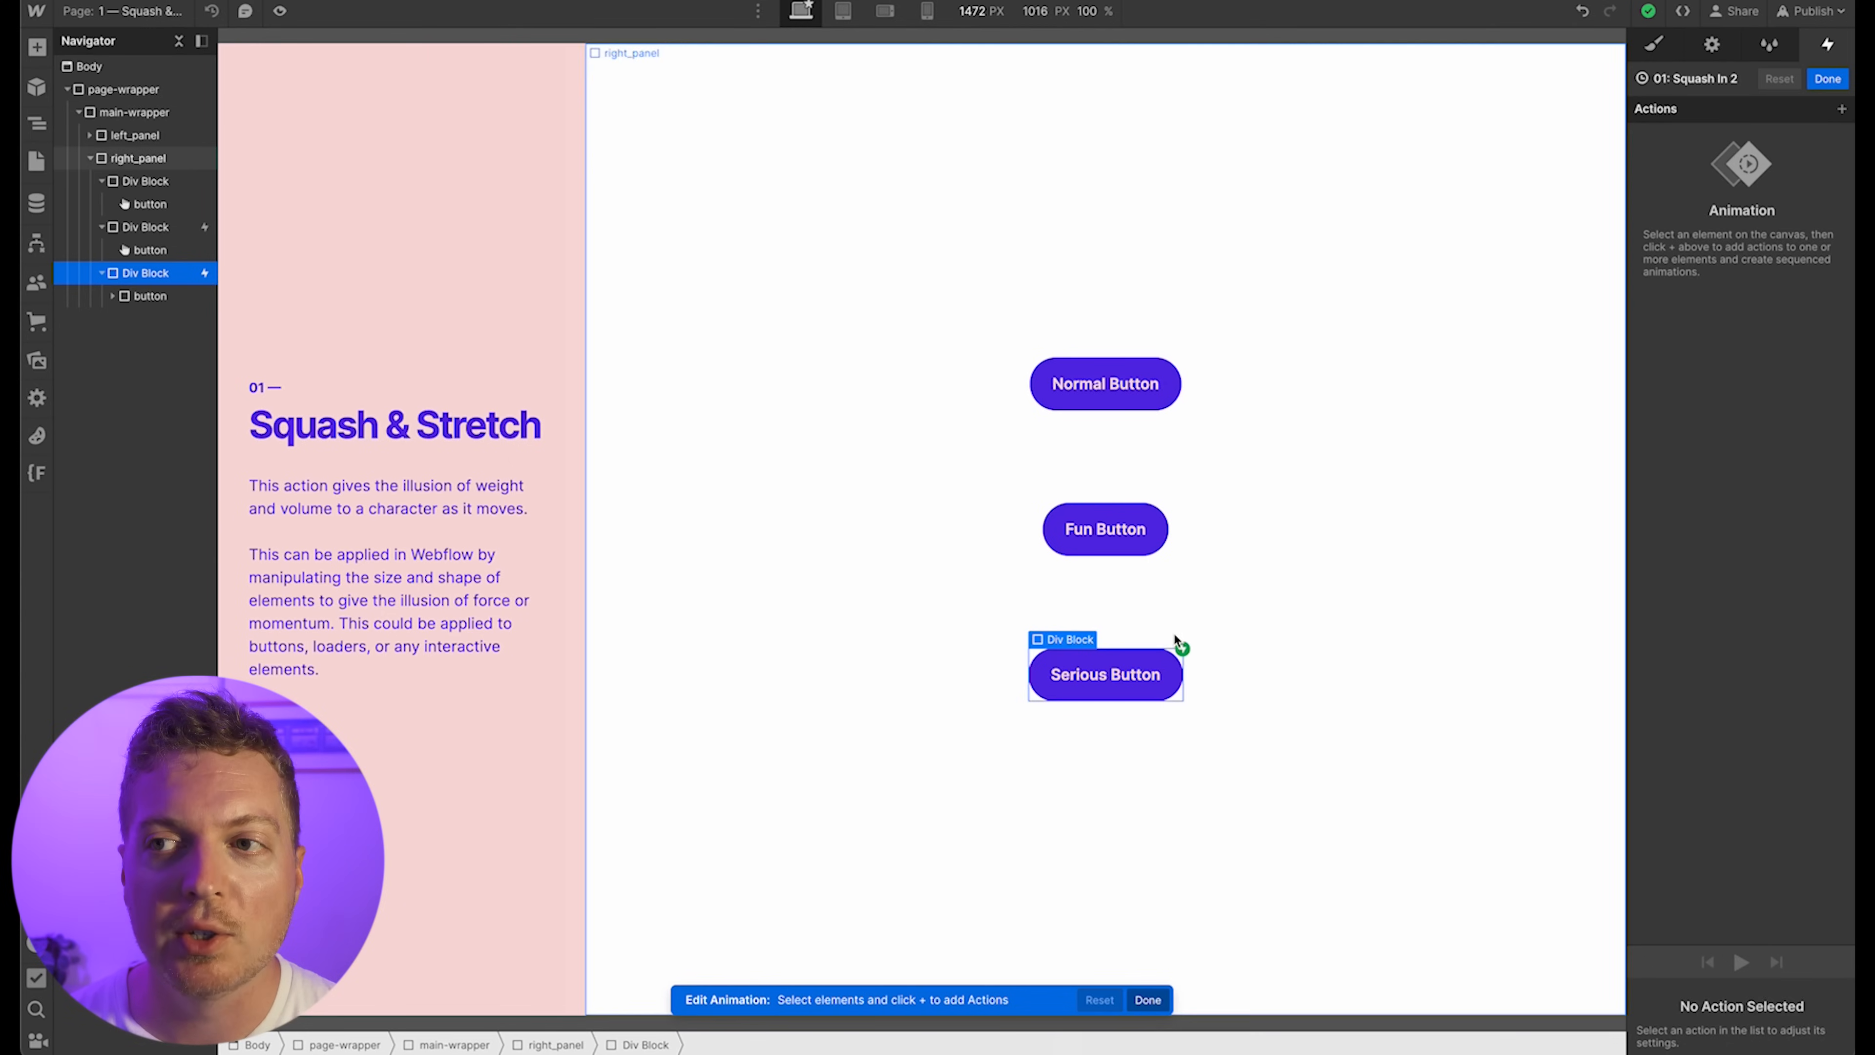
left_click(1148, 660)
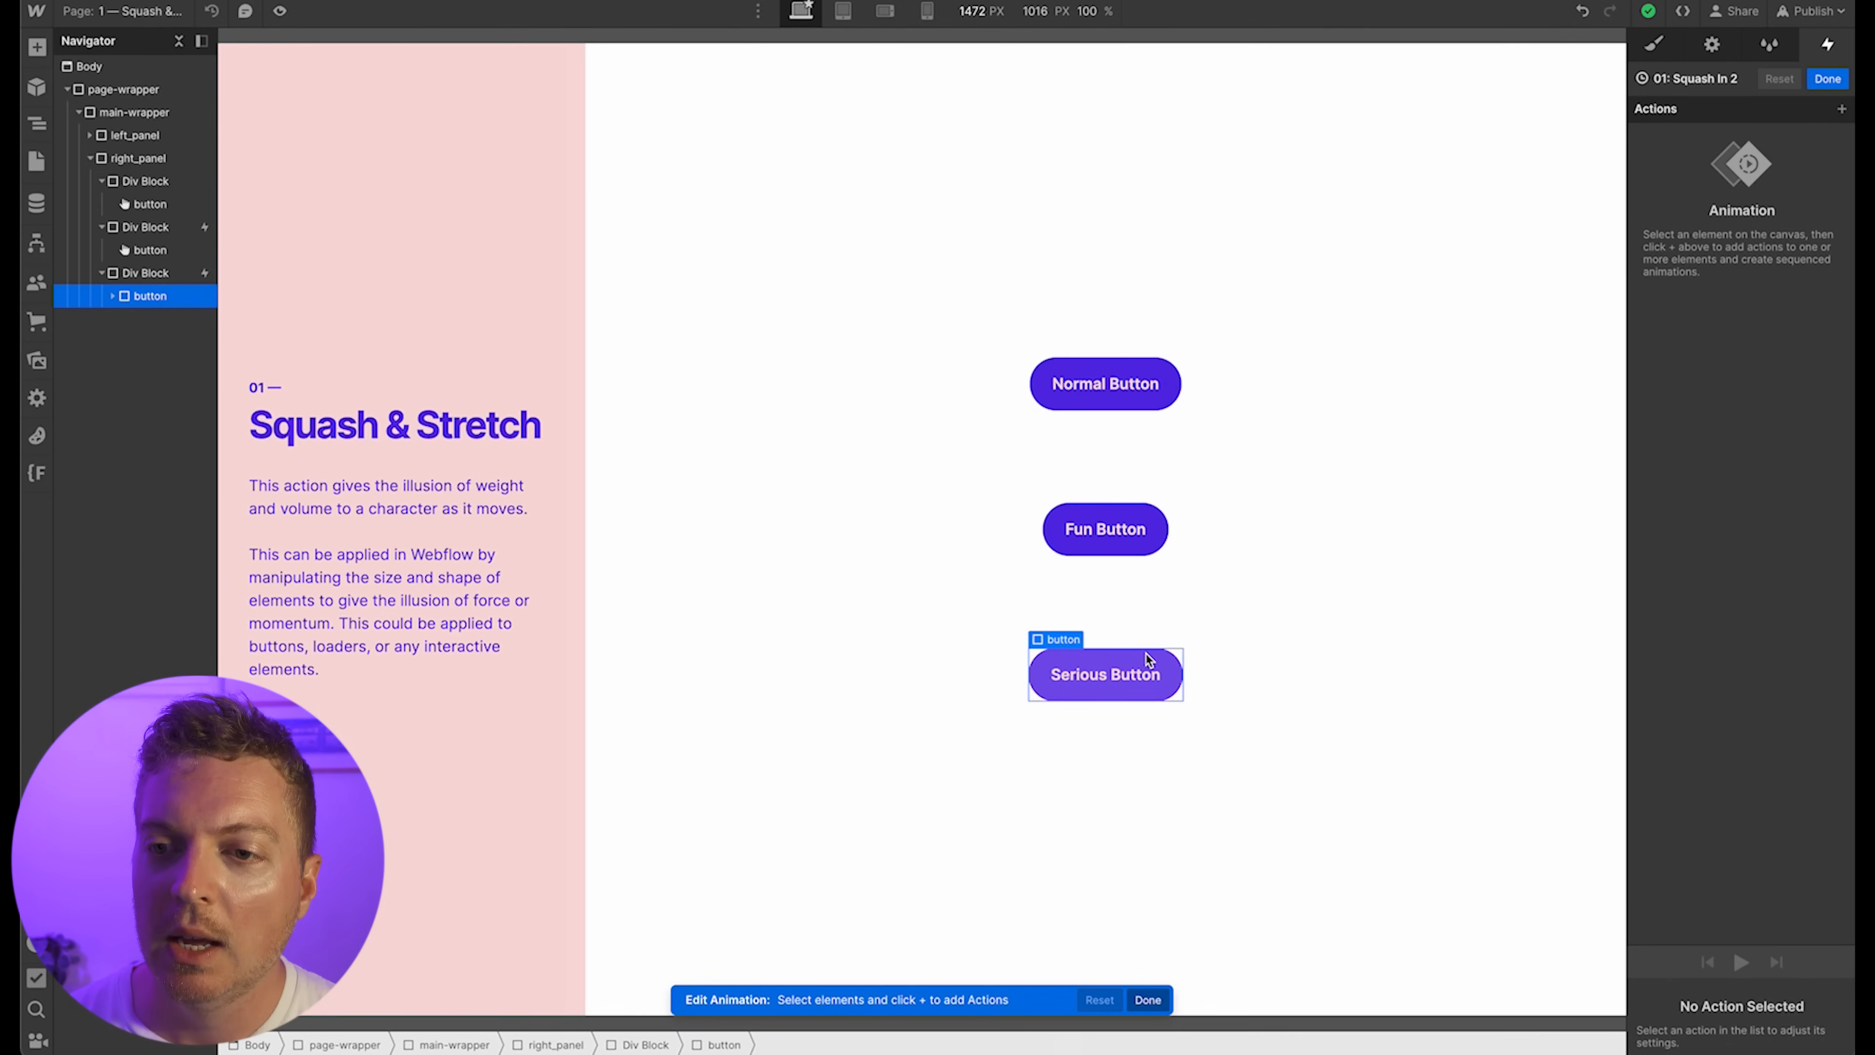
left_click(1840, 109)
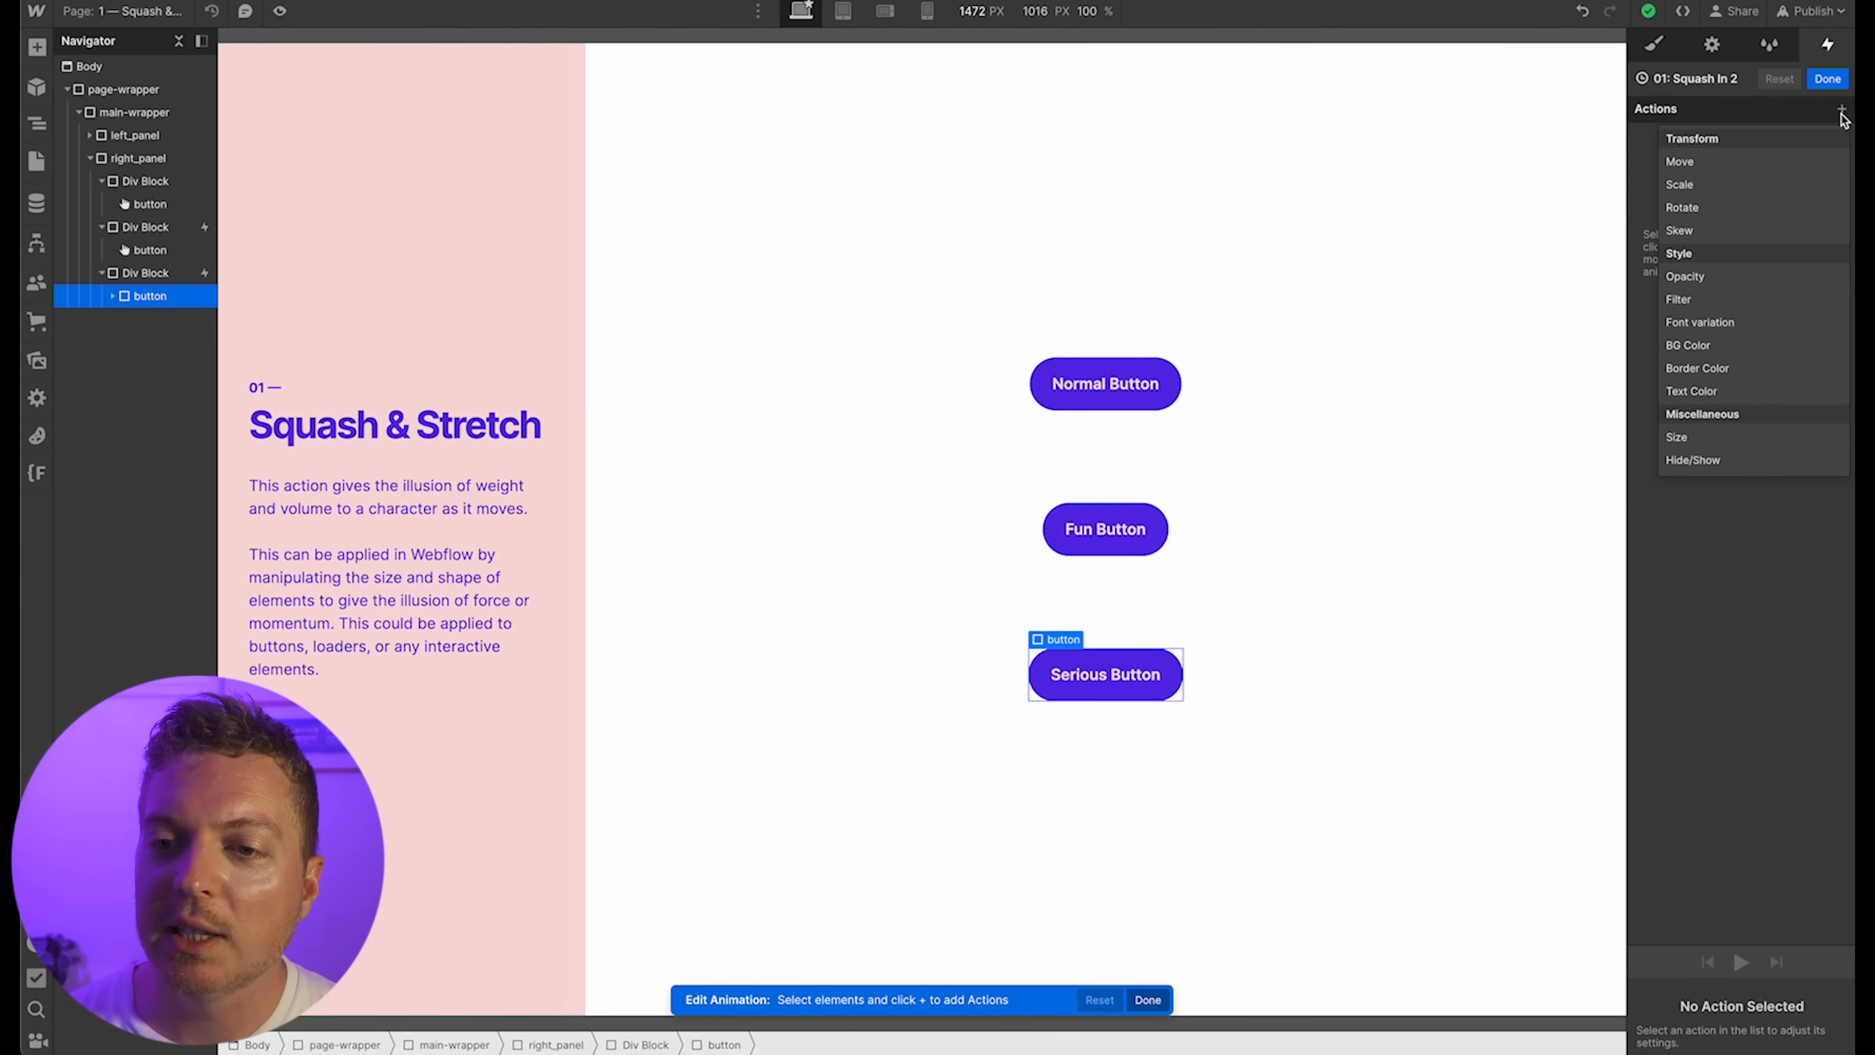
left_click(1769, 187)
Try scaling the Serious Button to 1.15 with a duration of 0.6 s
left_click(1799, 1008)
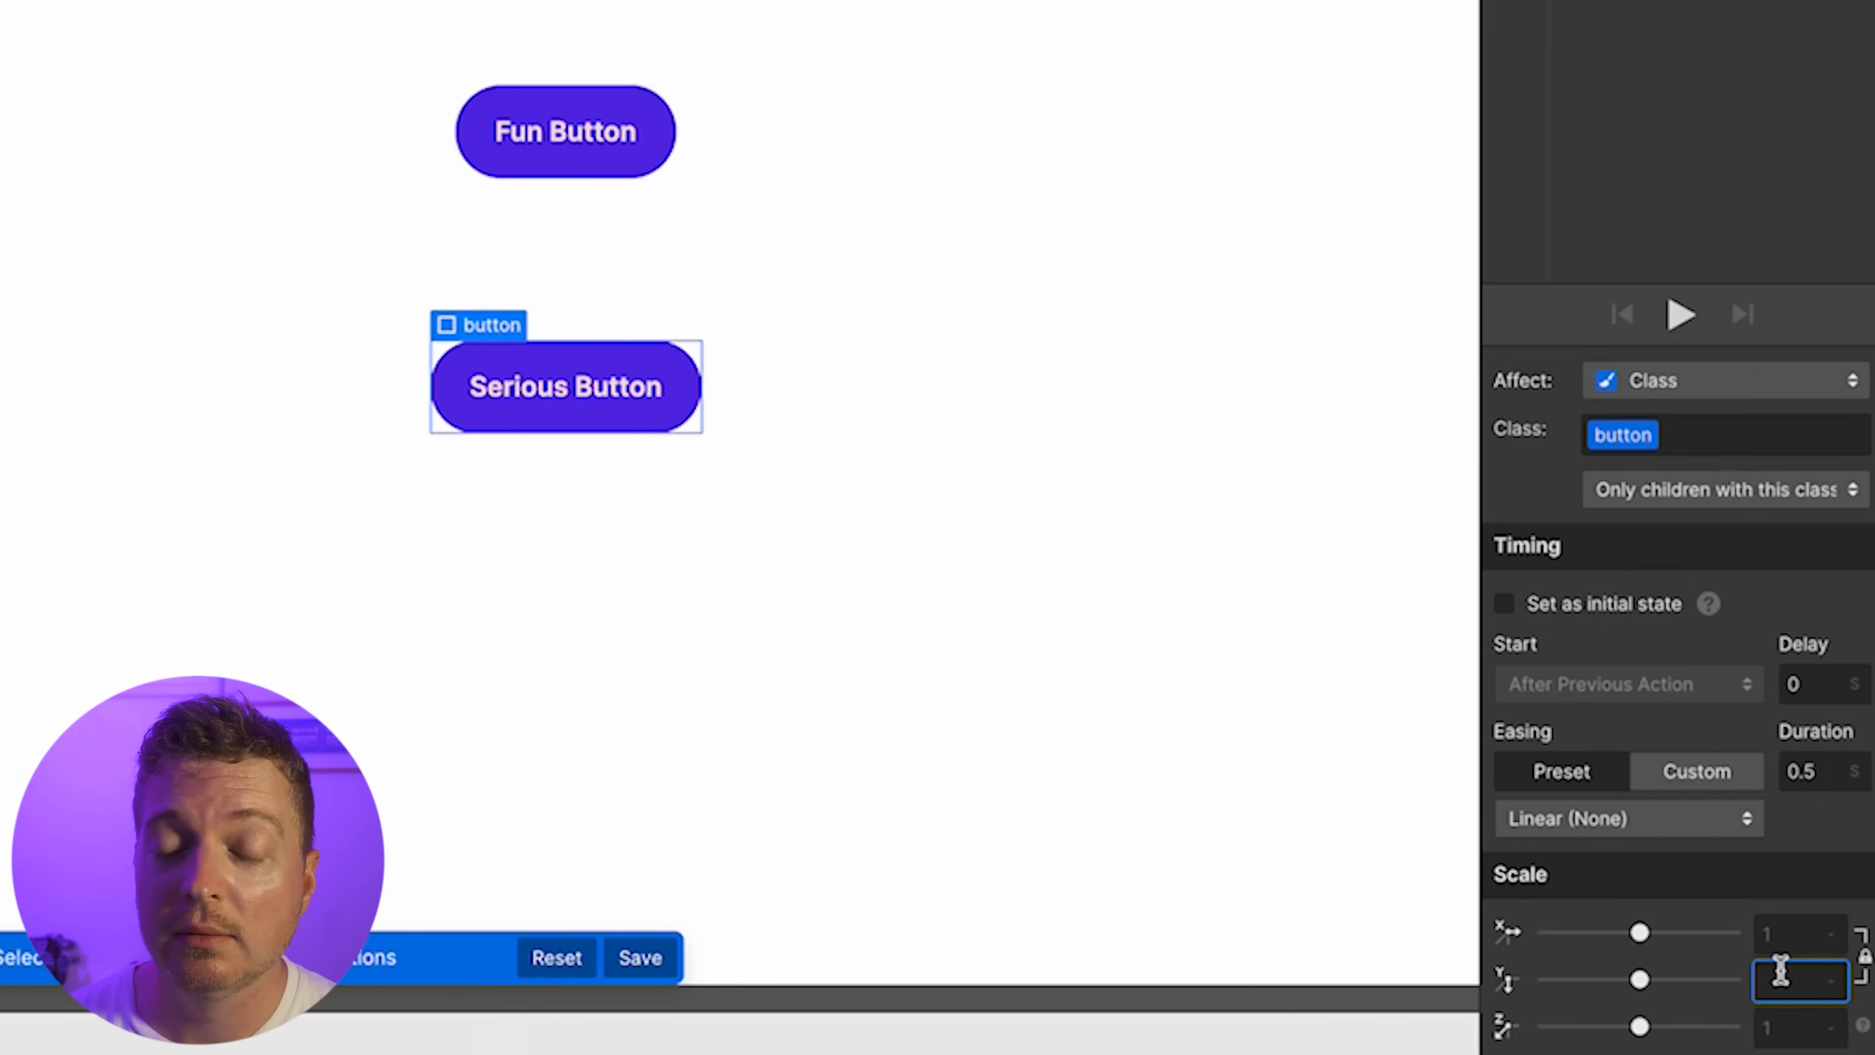
type("1.1")
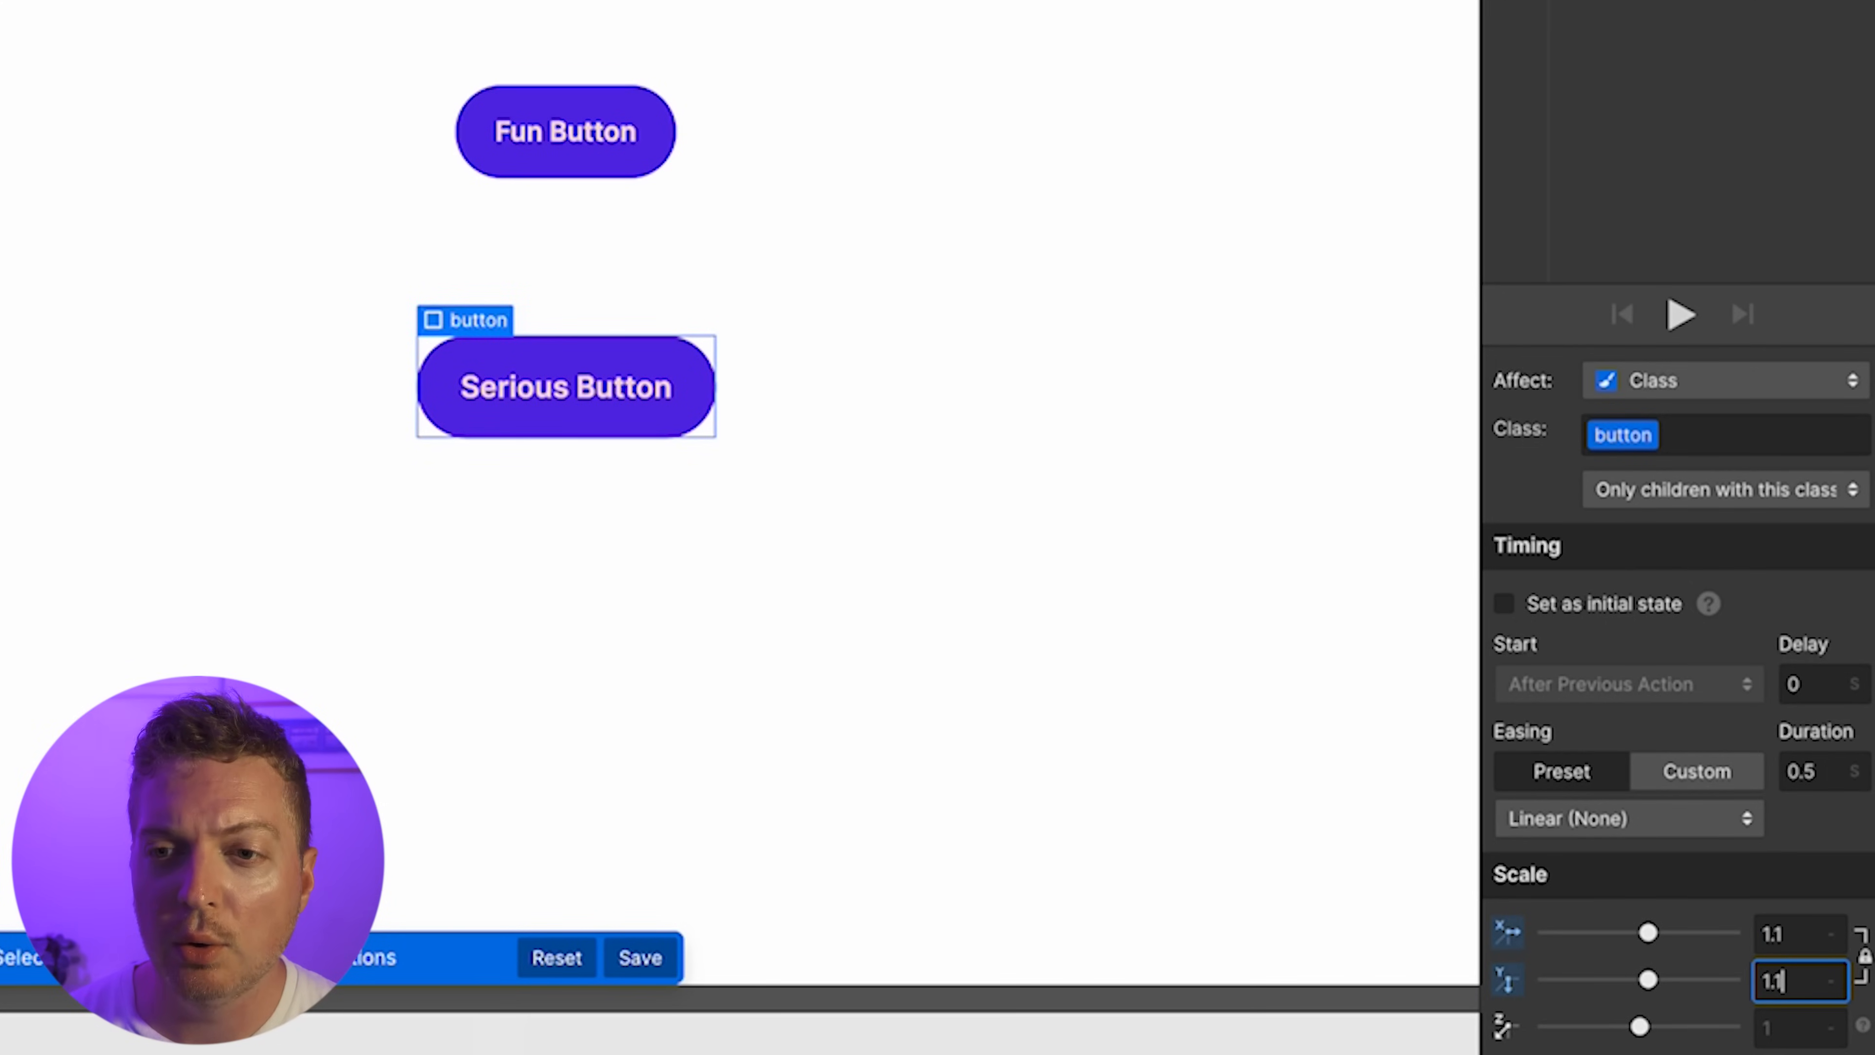
key("BackSpace")
type("15")
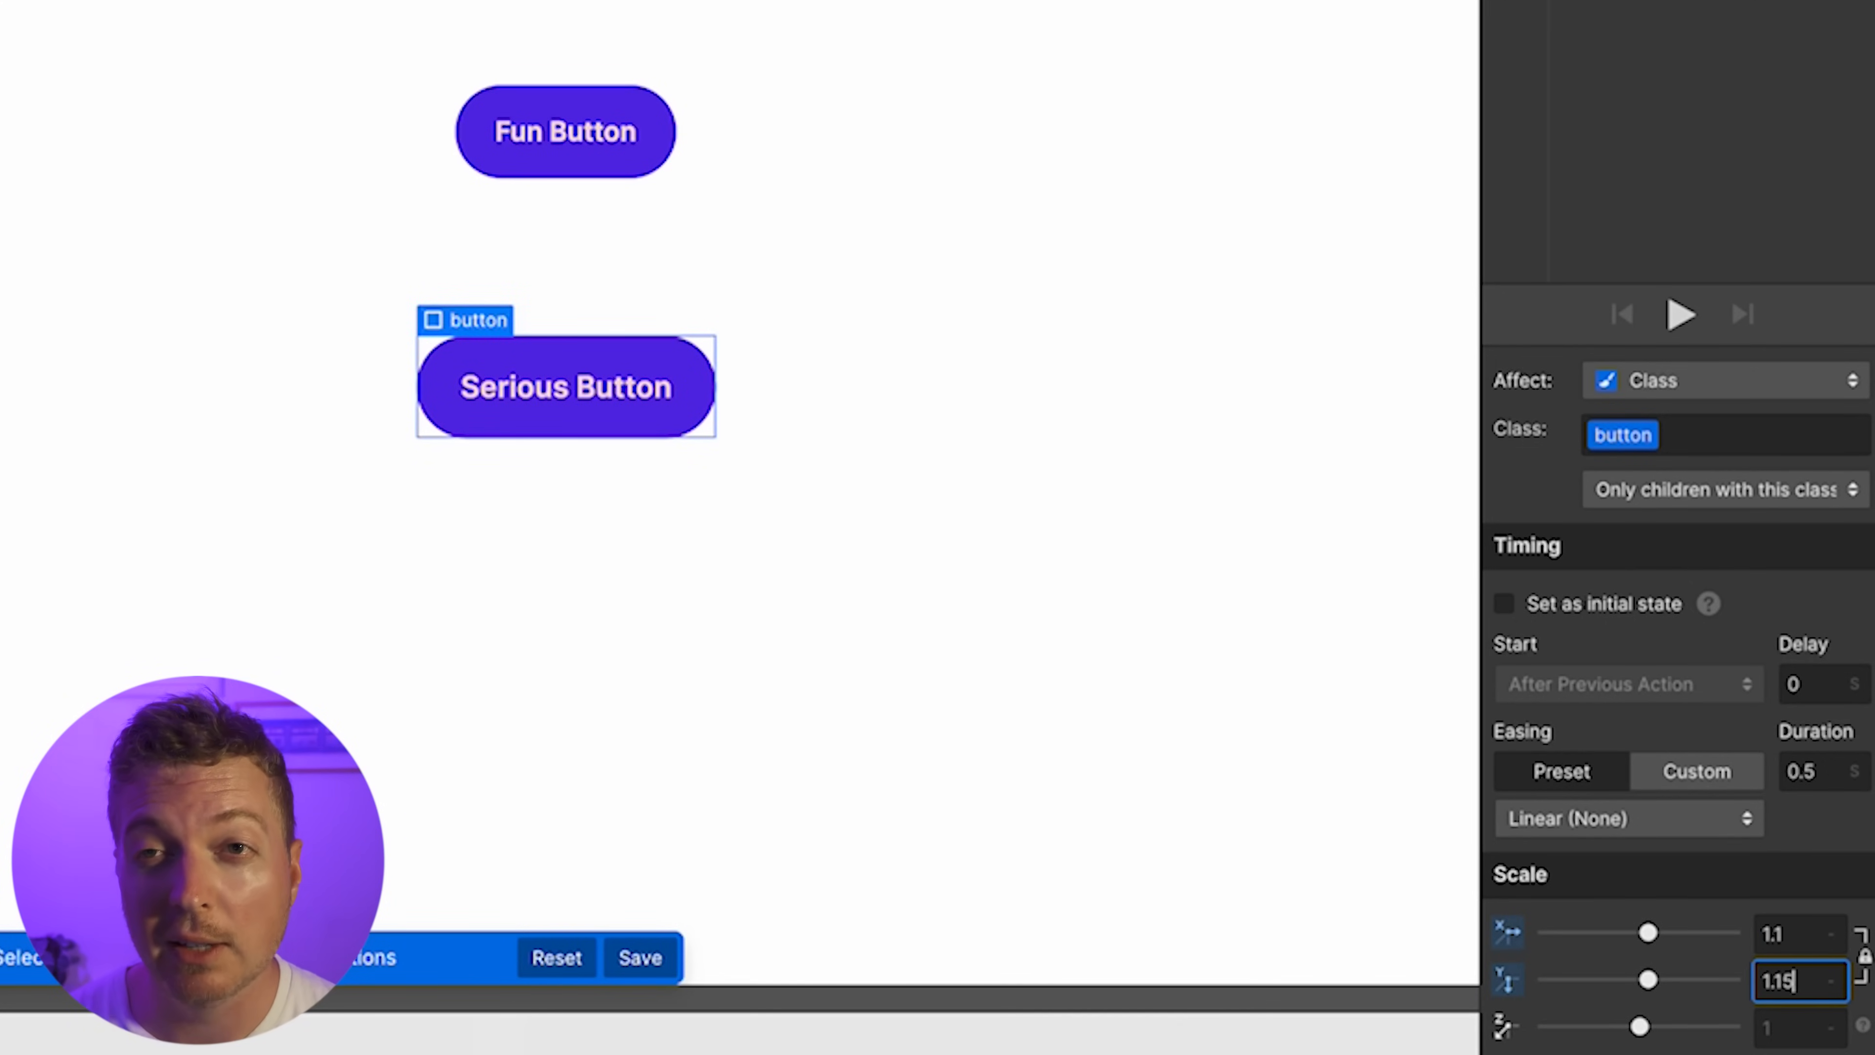
left_click(1794, 775)
key("BackSpace")
type("0.6")
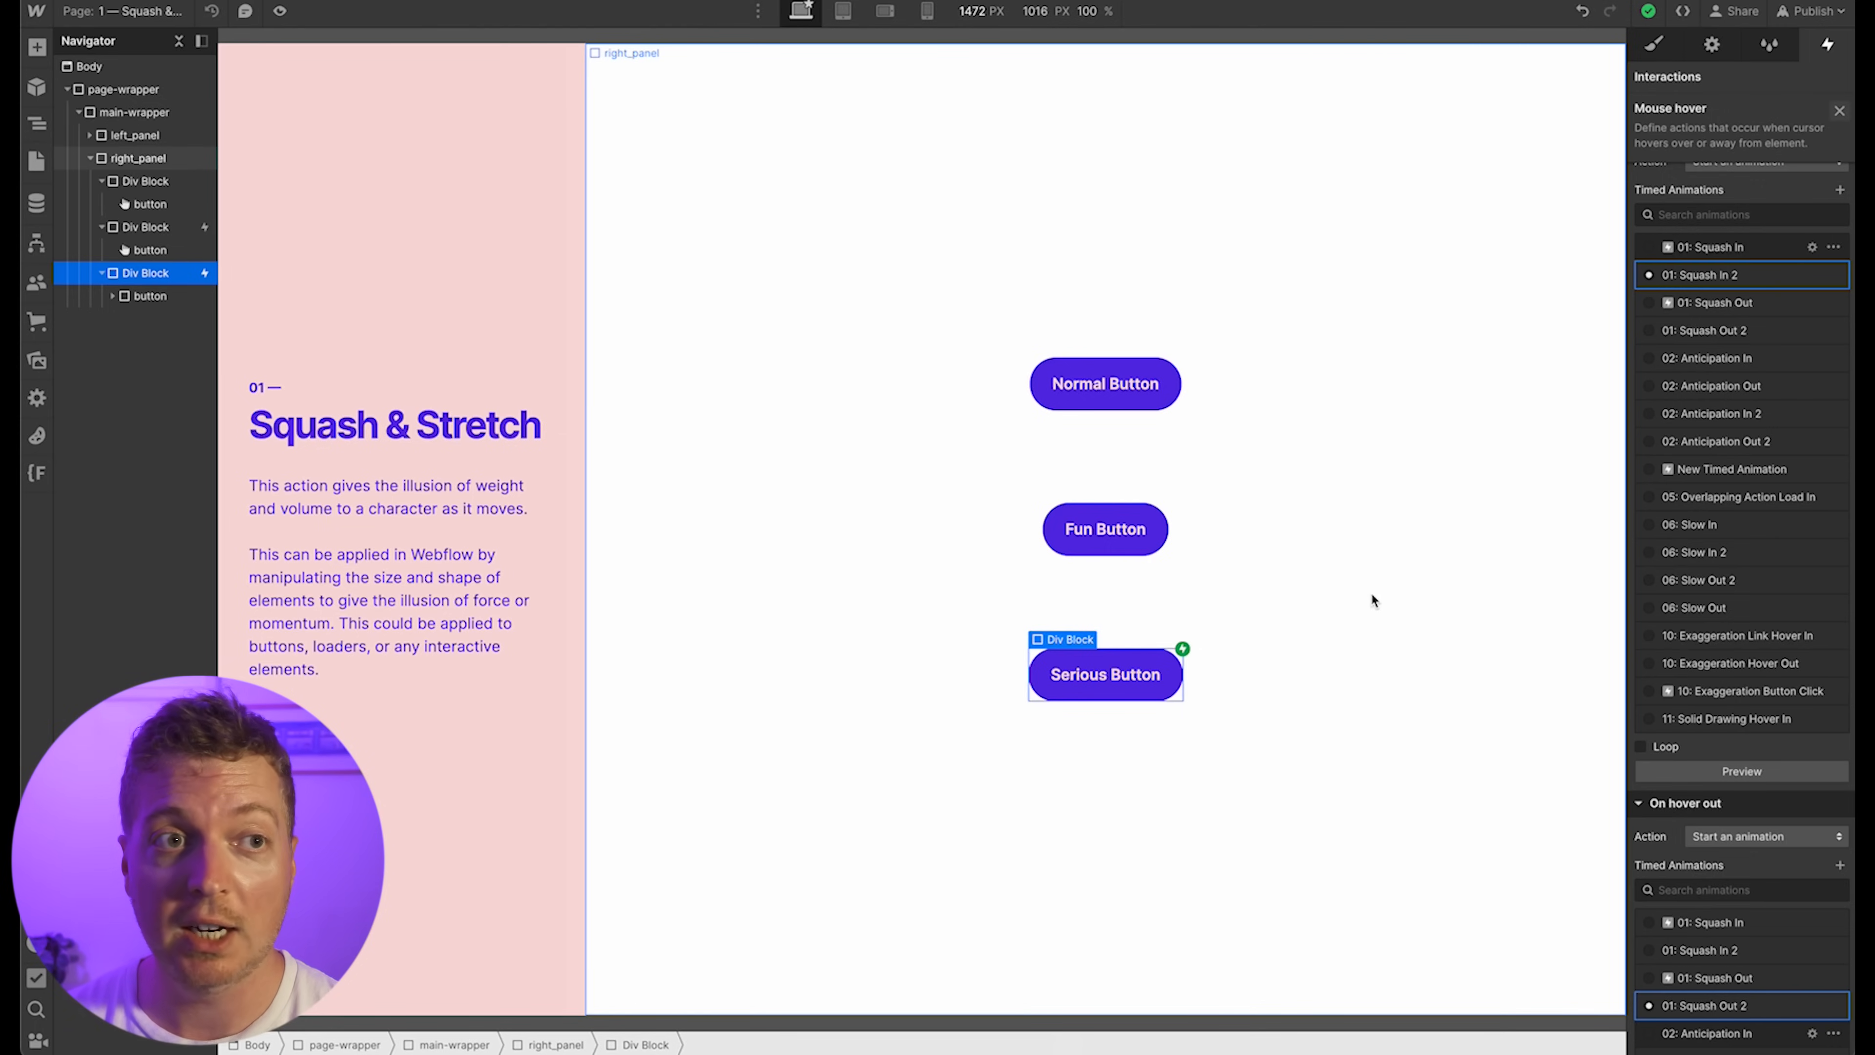
left_click(1862, 170)
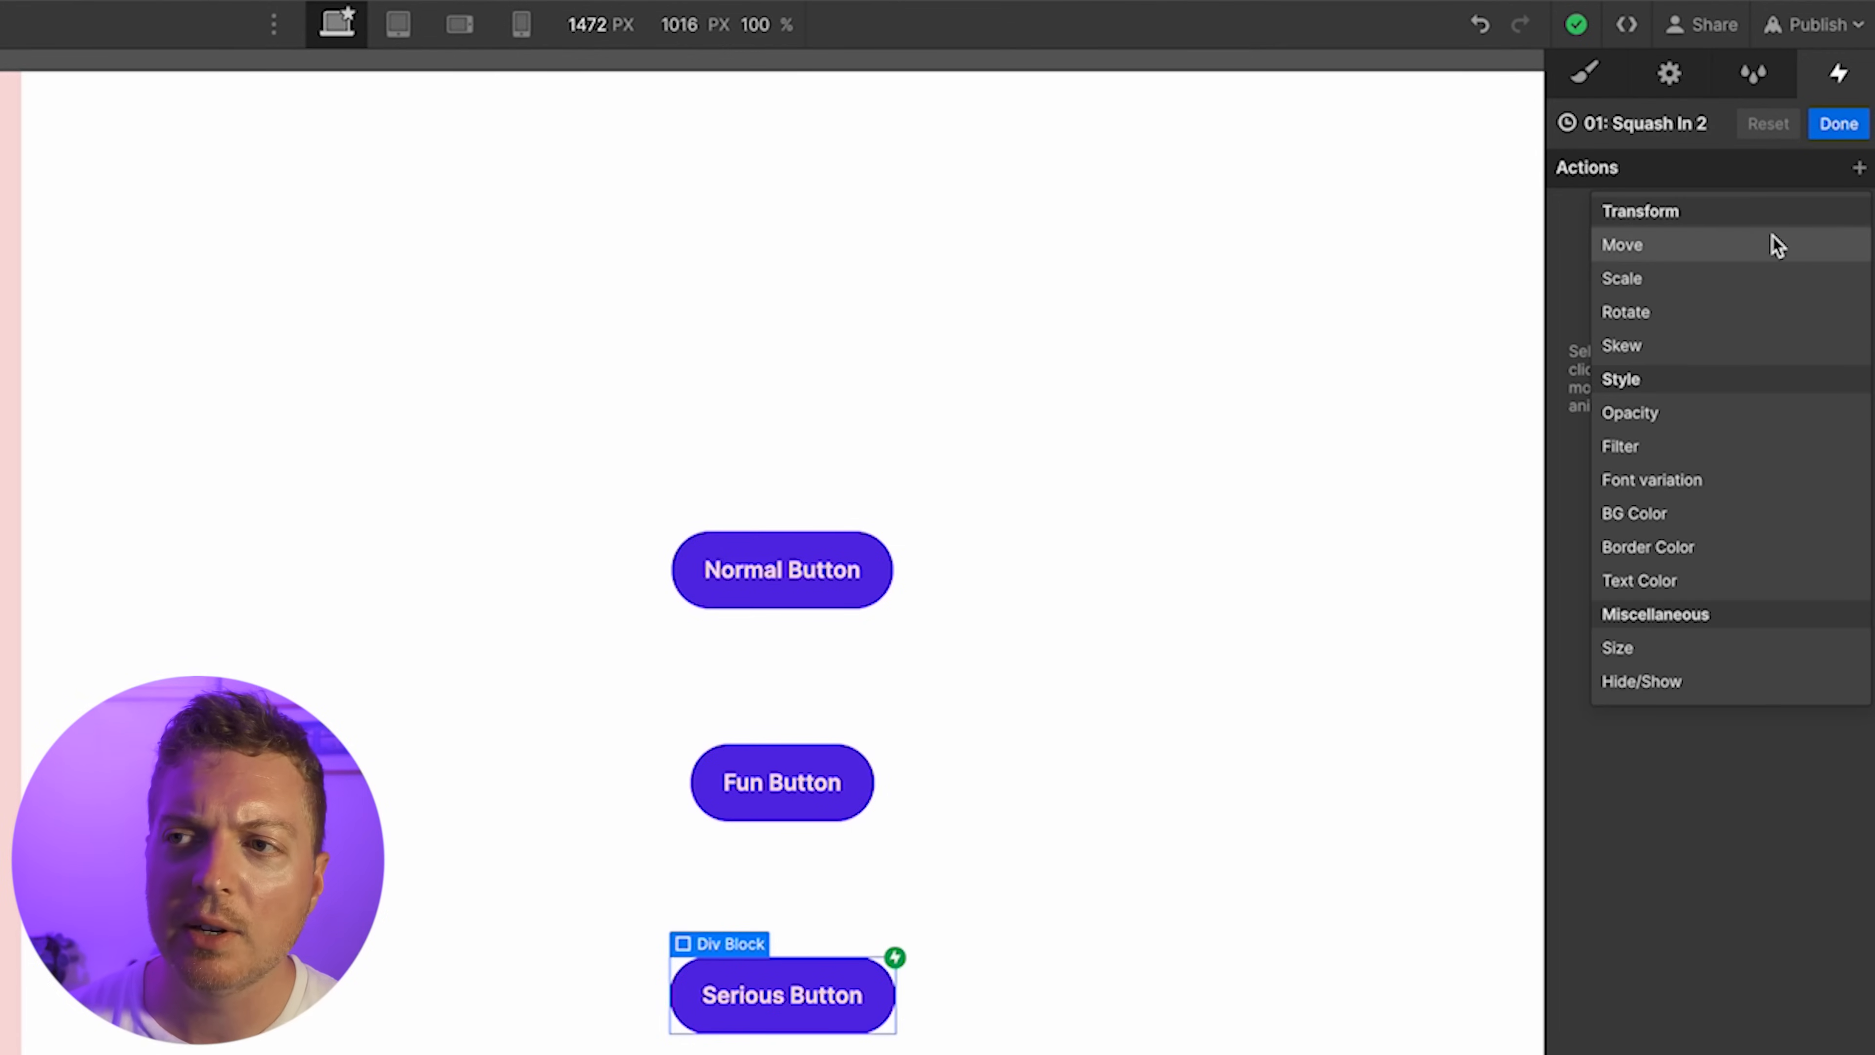
left_click(1766, 286)
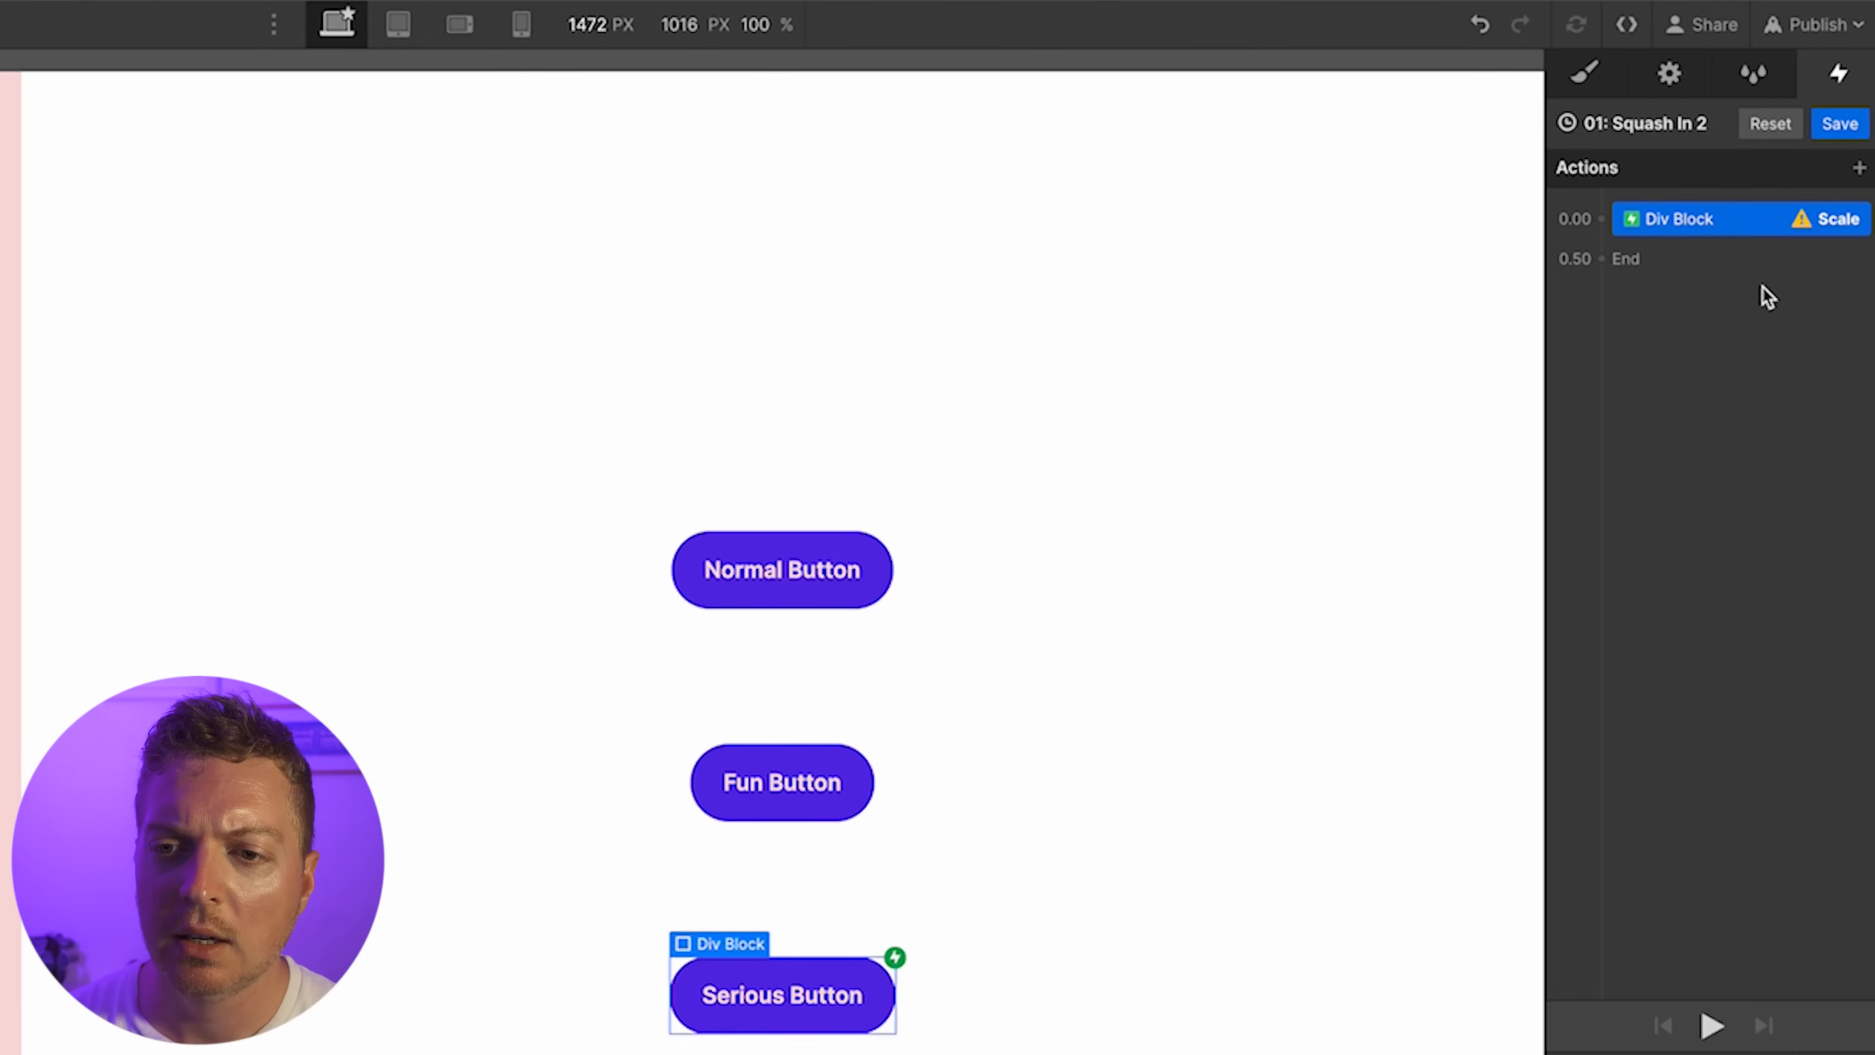
right_click(1712, 225)
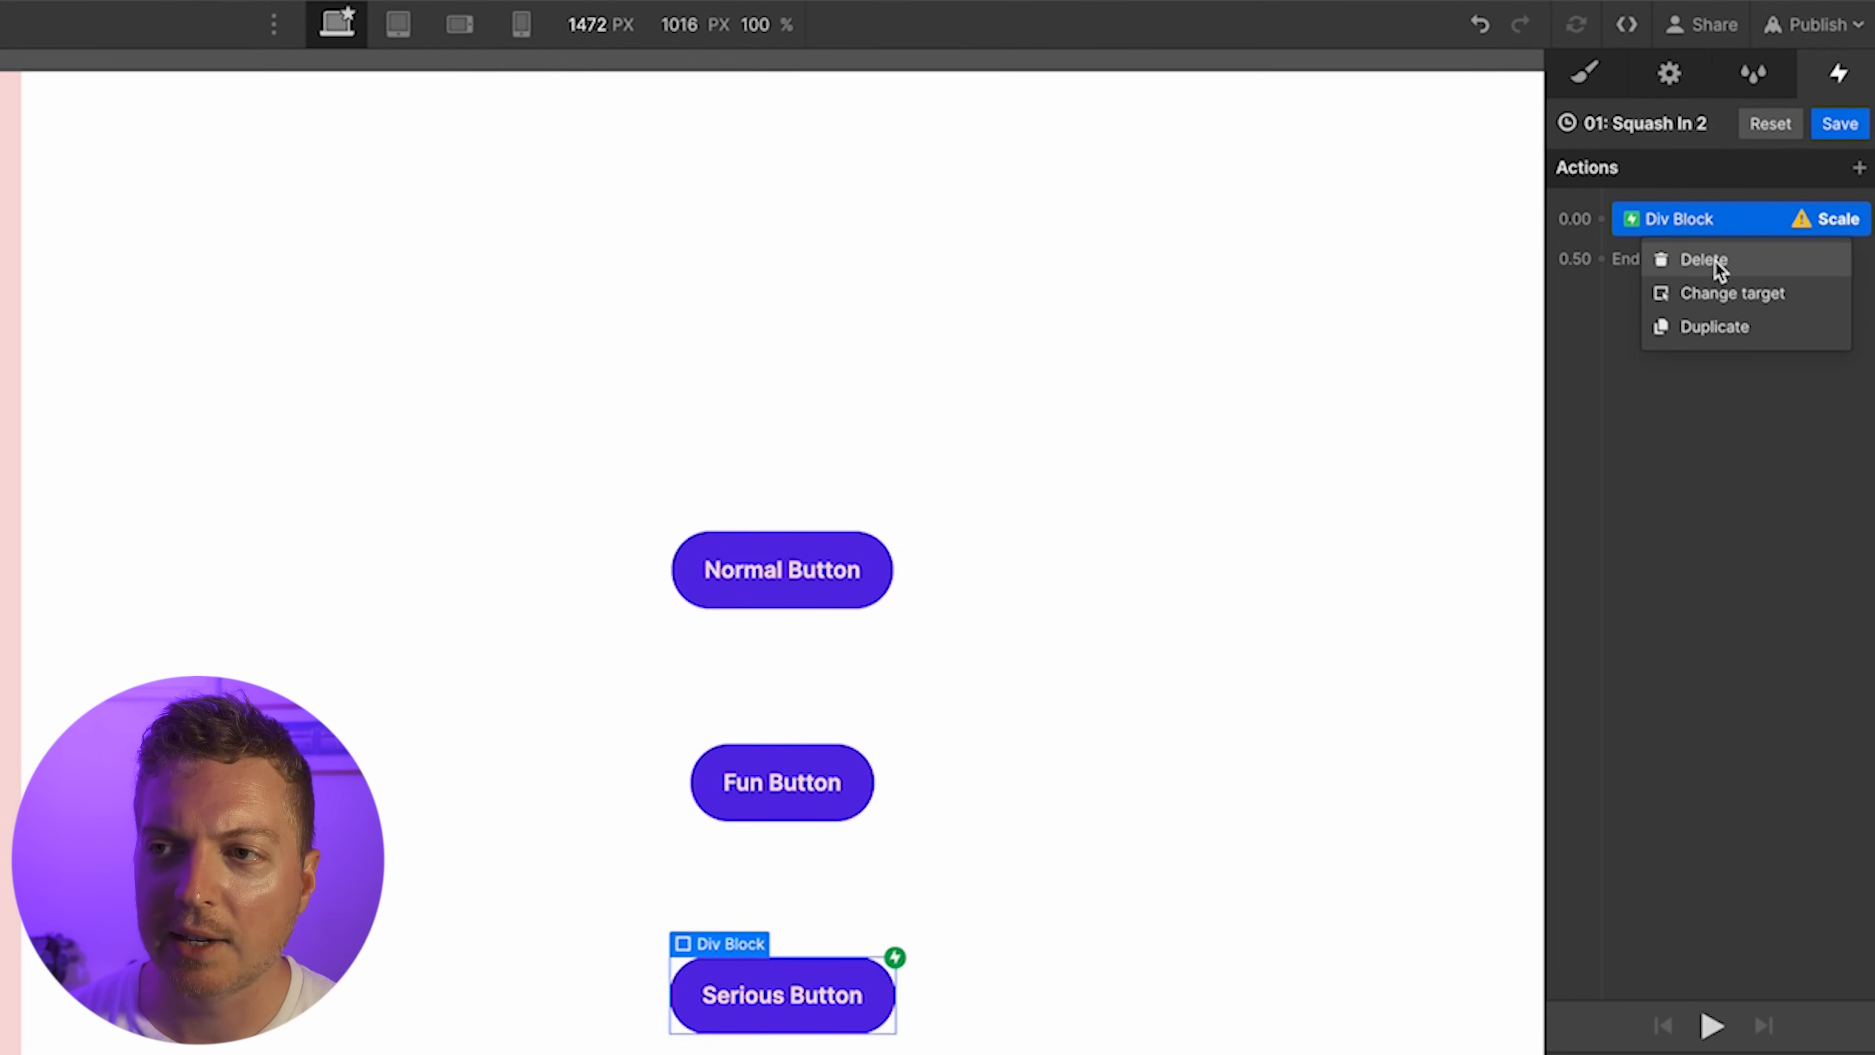
Add a Scale action to the button inside the Serious Button block with X and Y 1.1, duration 0.6 s and Out Quart easing
left_click(838, 965)
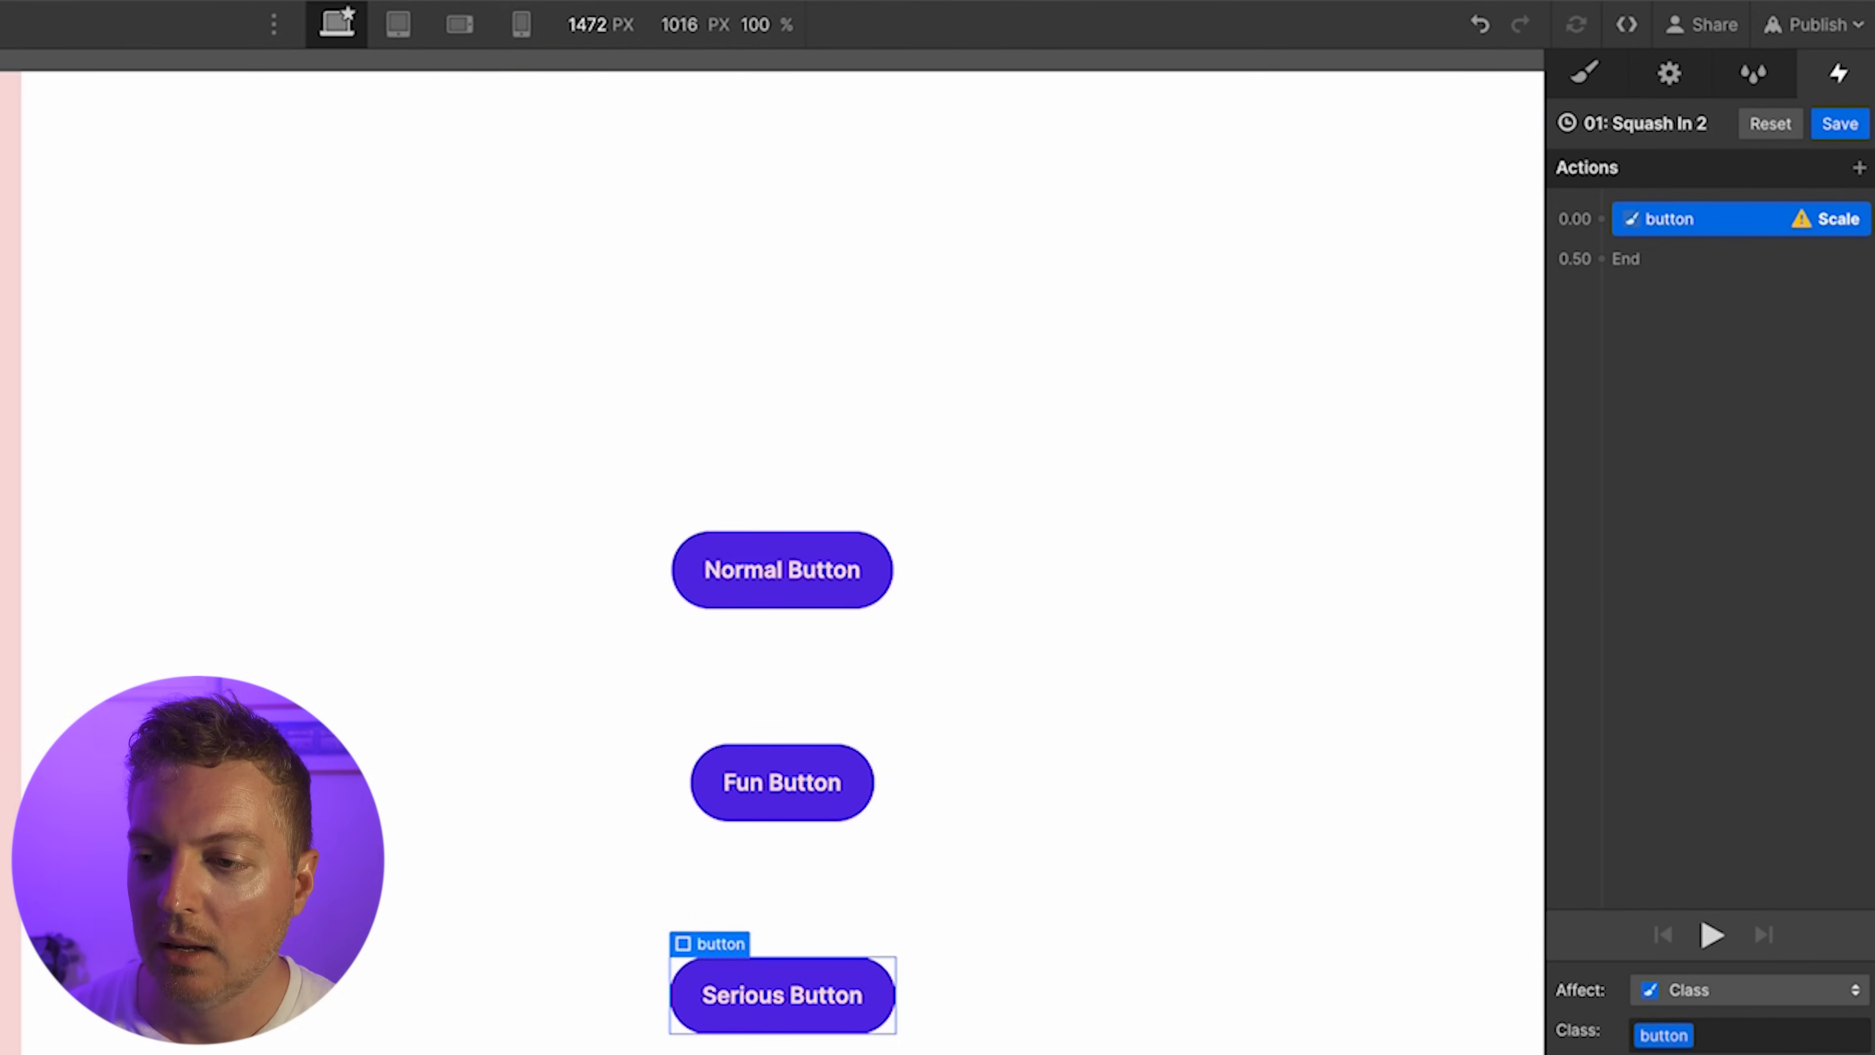
type("1.1")
key("Return")
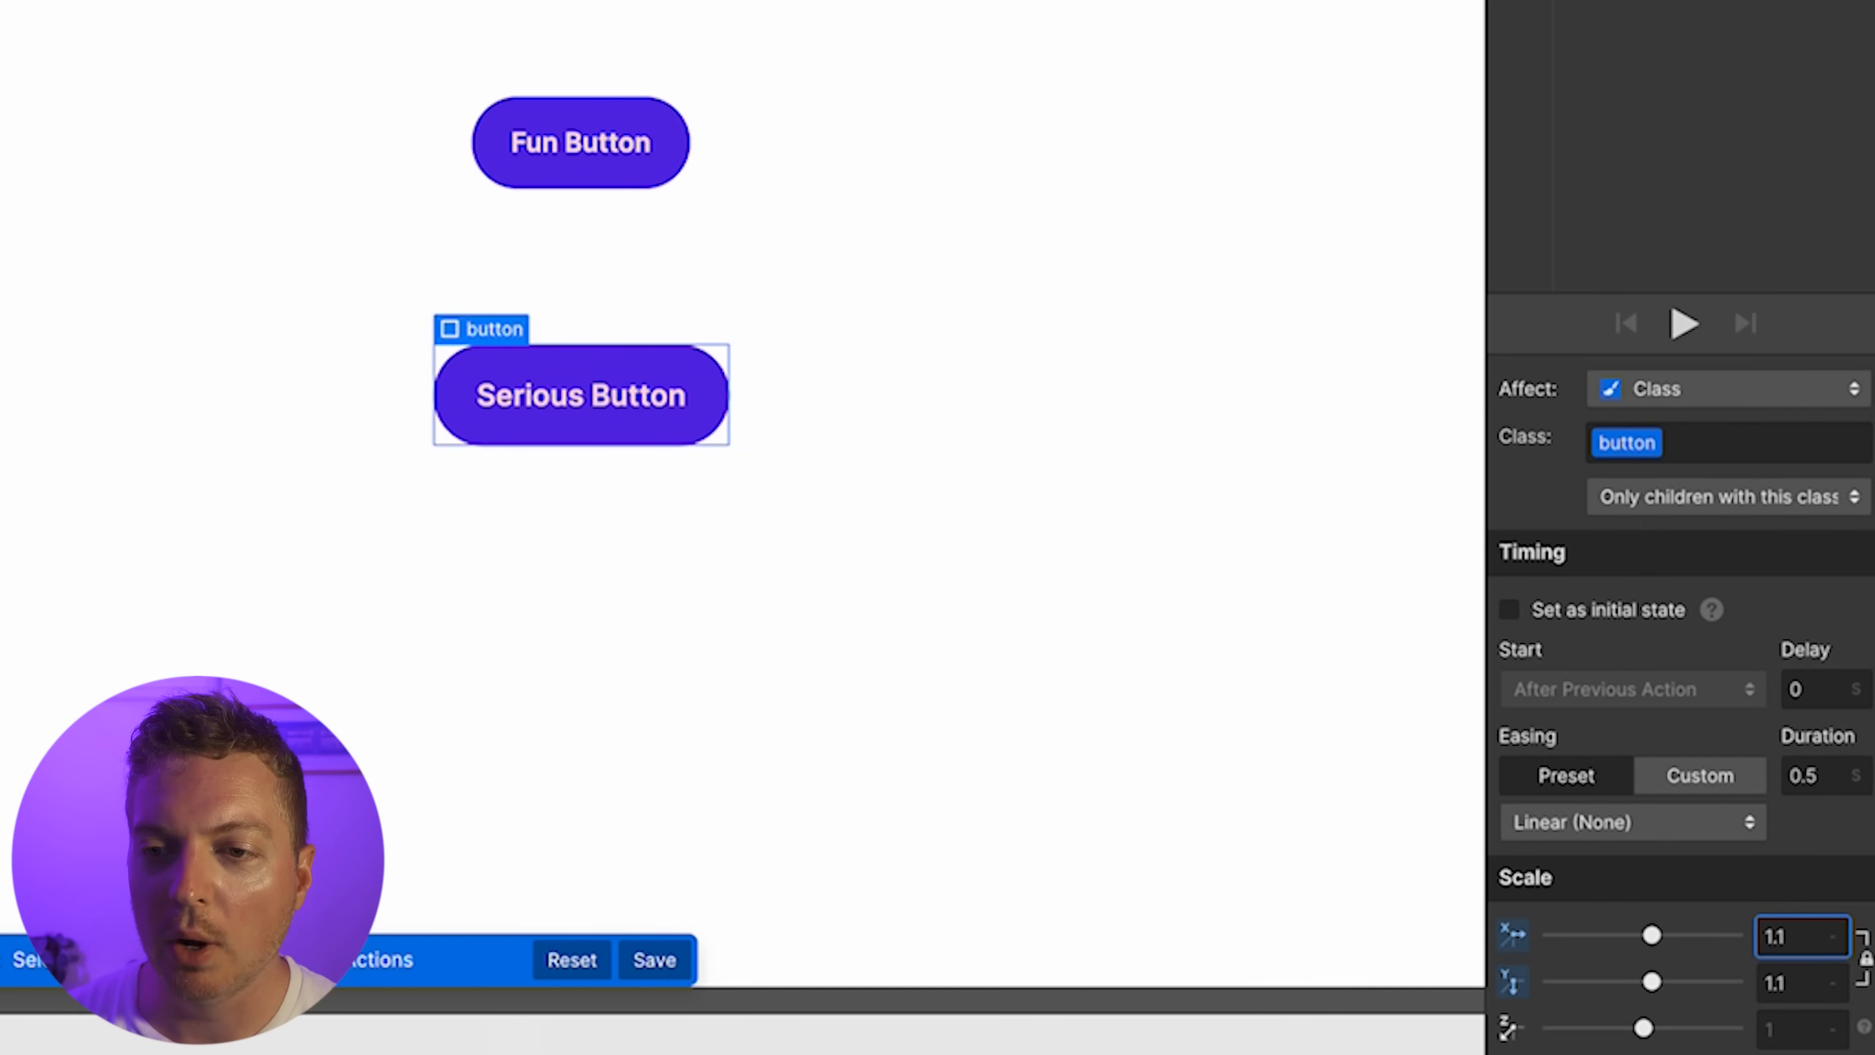
left_click(1801, 781)
type("0.6")
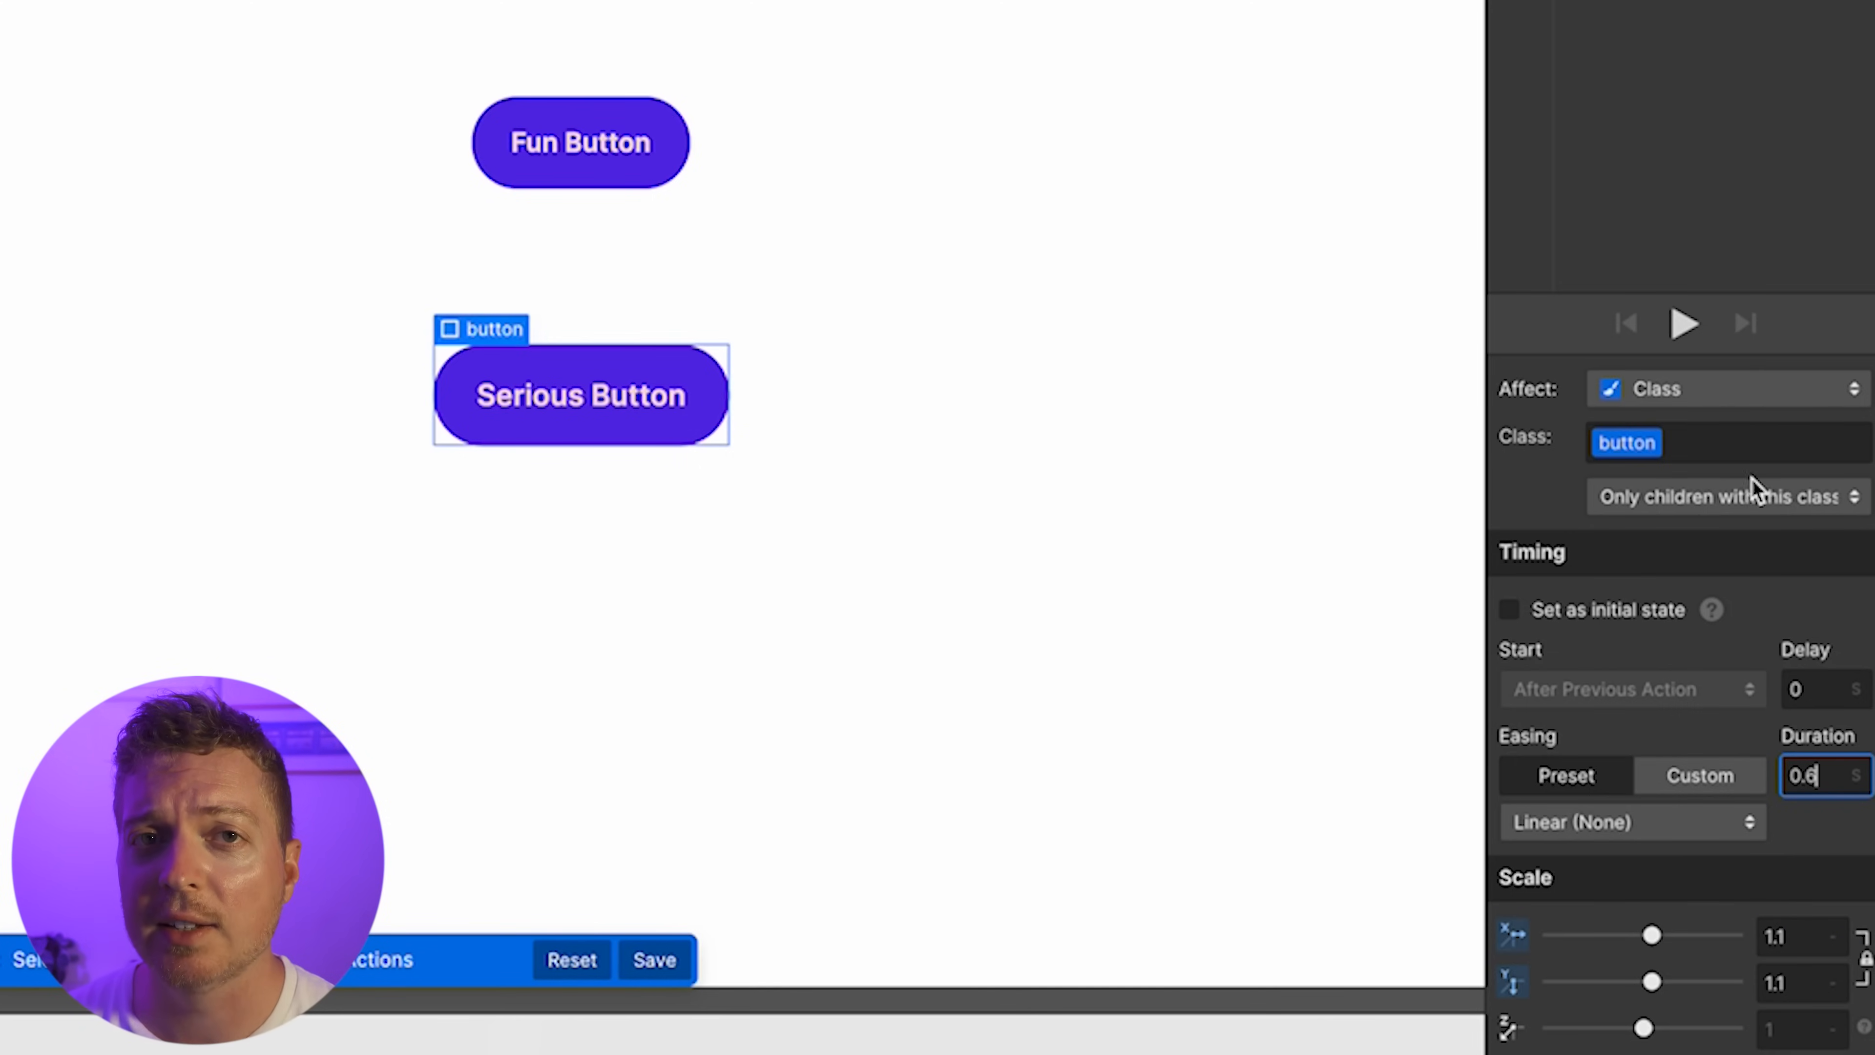
left_click(1695, 826)
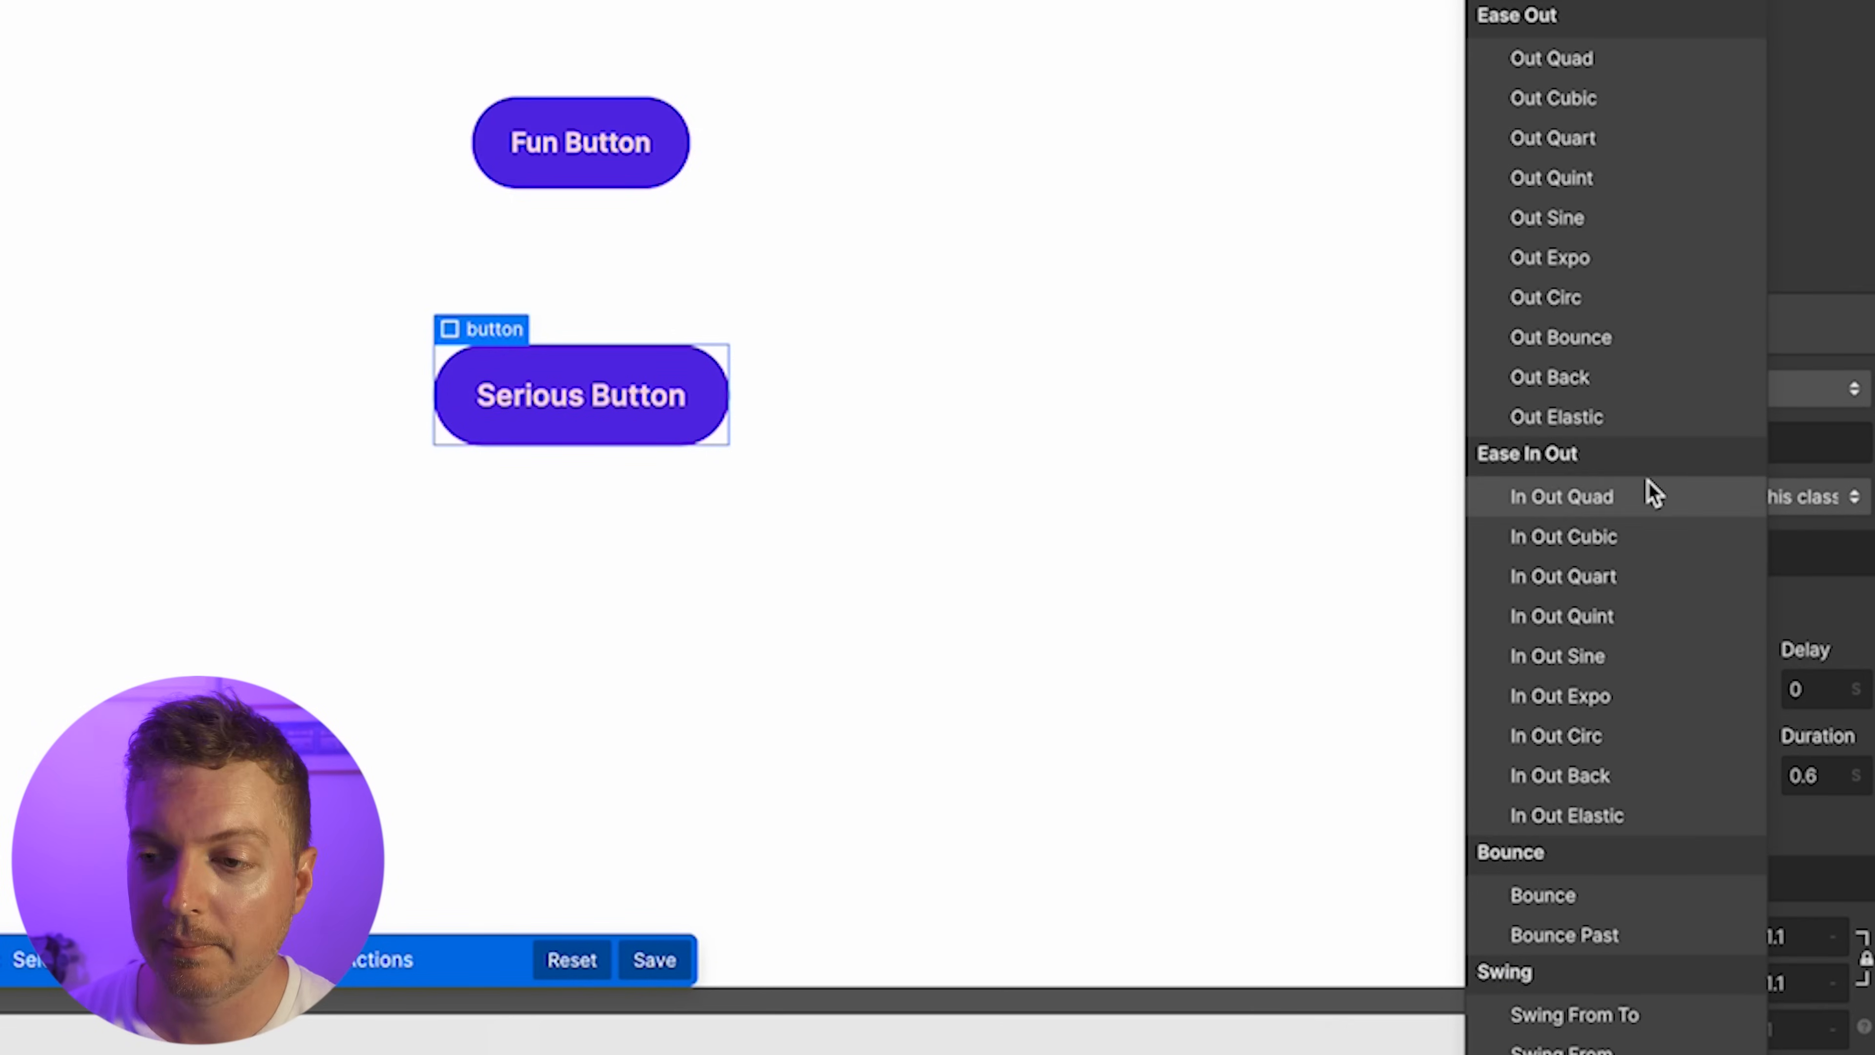
left_click(1599, 140)
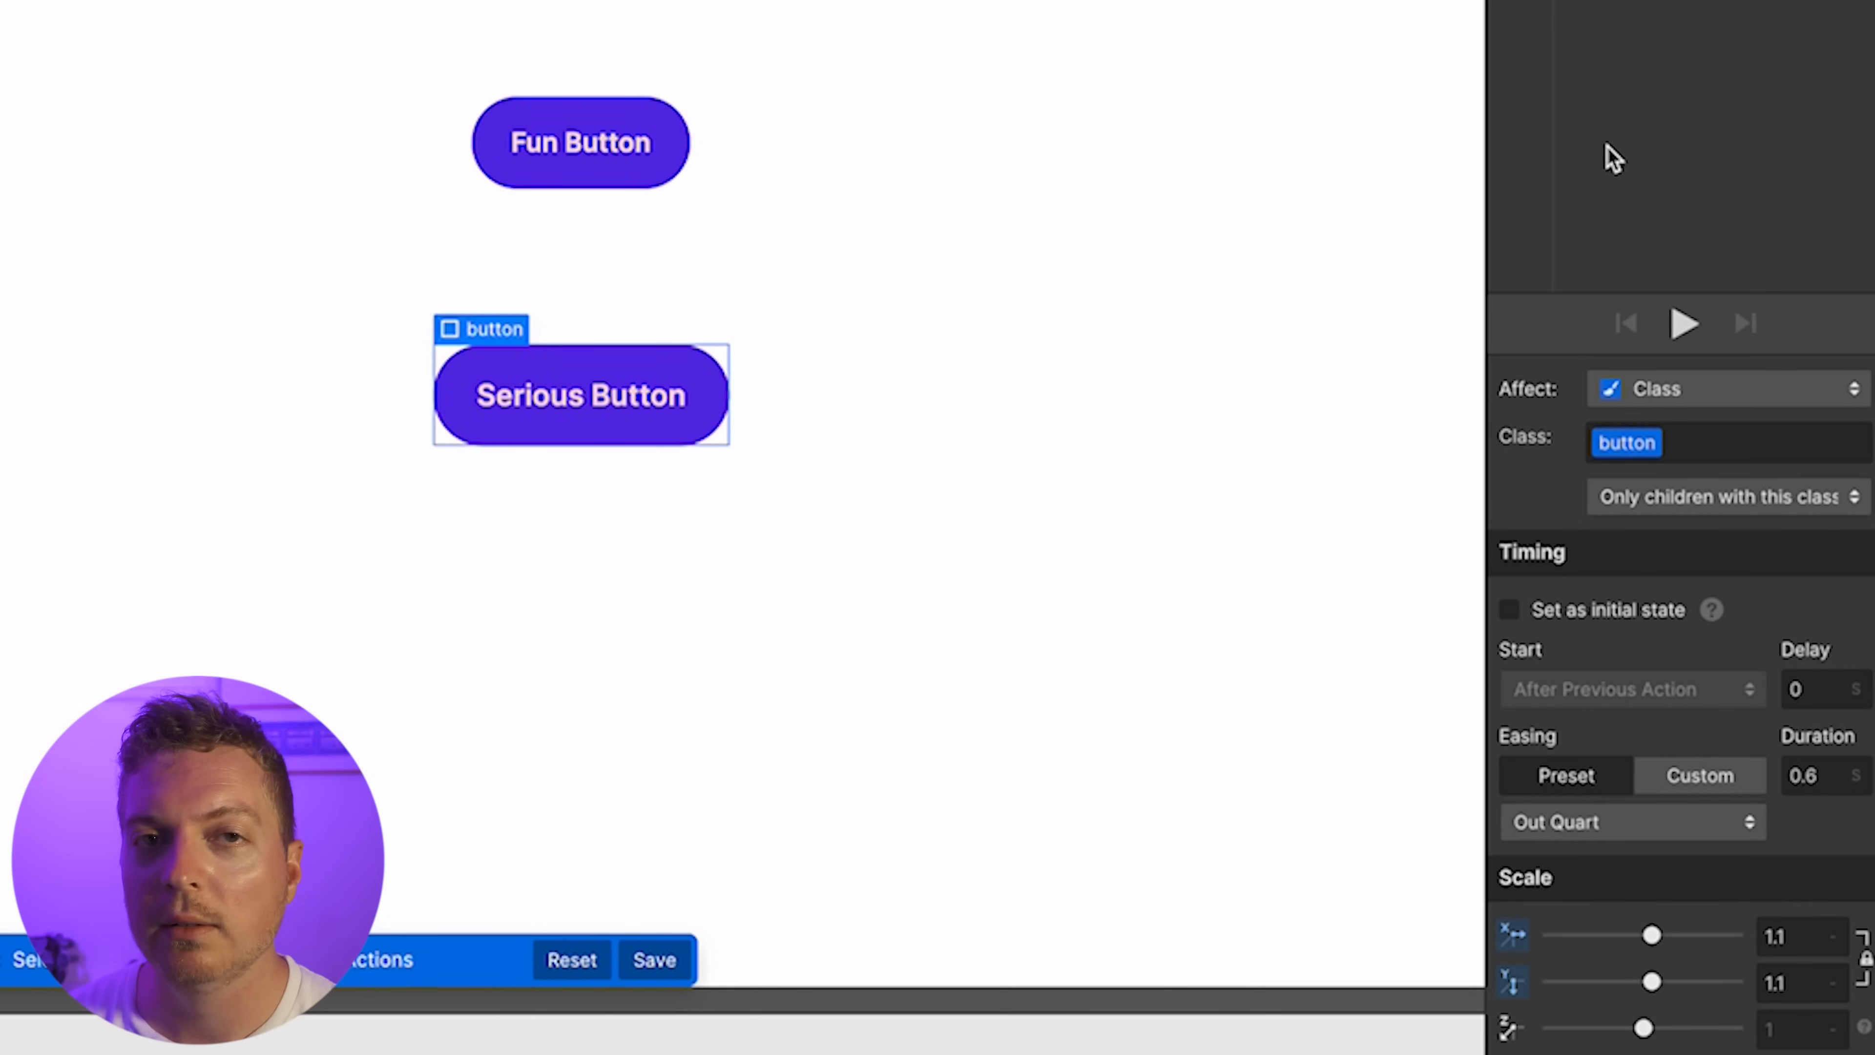
Switch the Serious Button's scale action to custom easing with the Ease Out Quart curve, close the animation and preview the page
left_click(1670, 777)
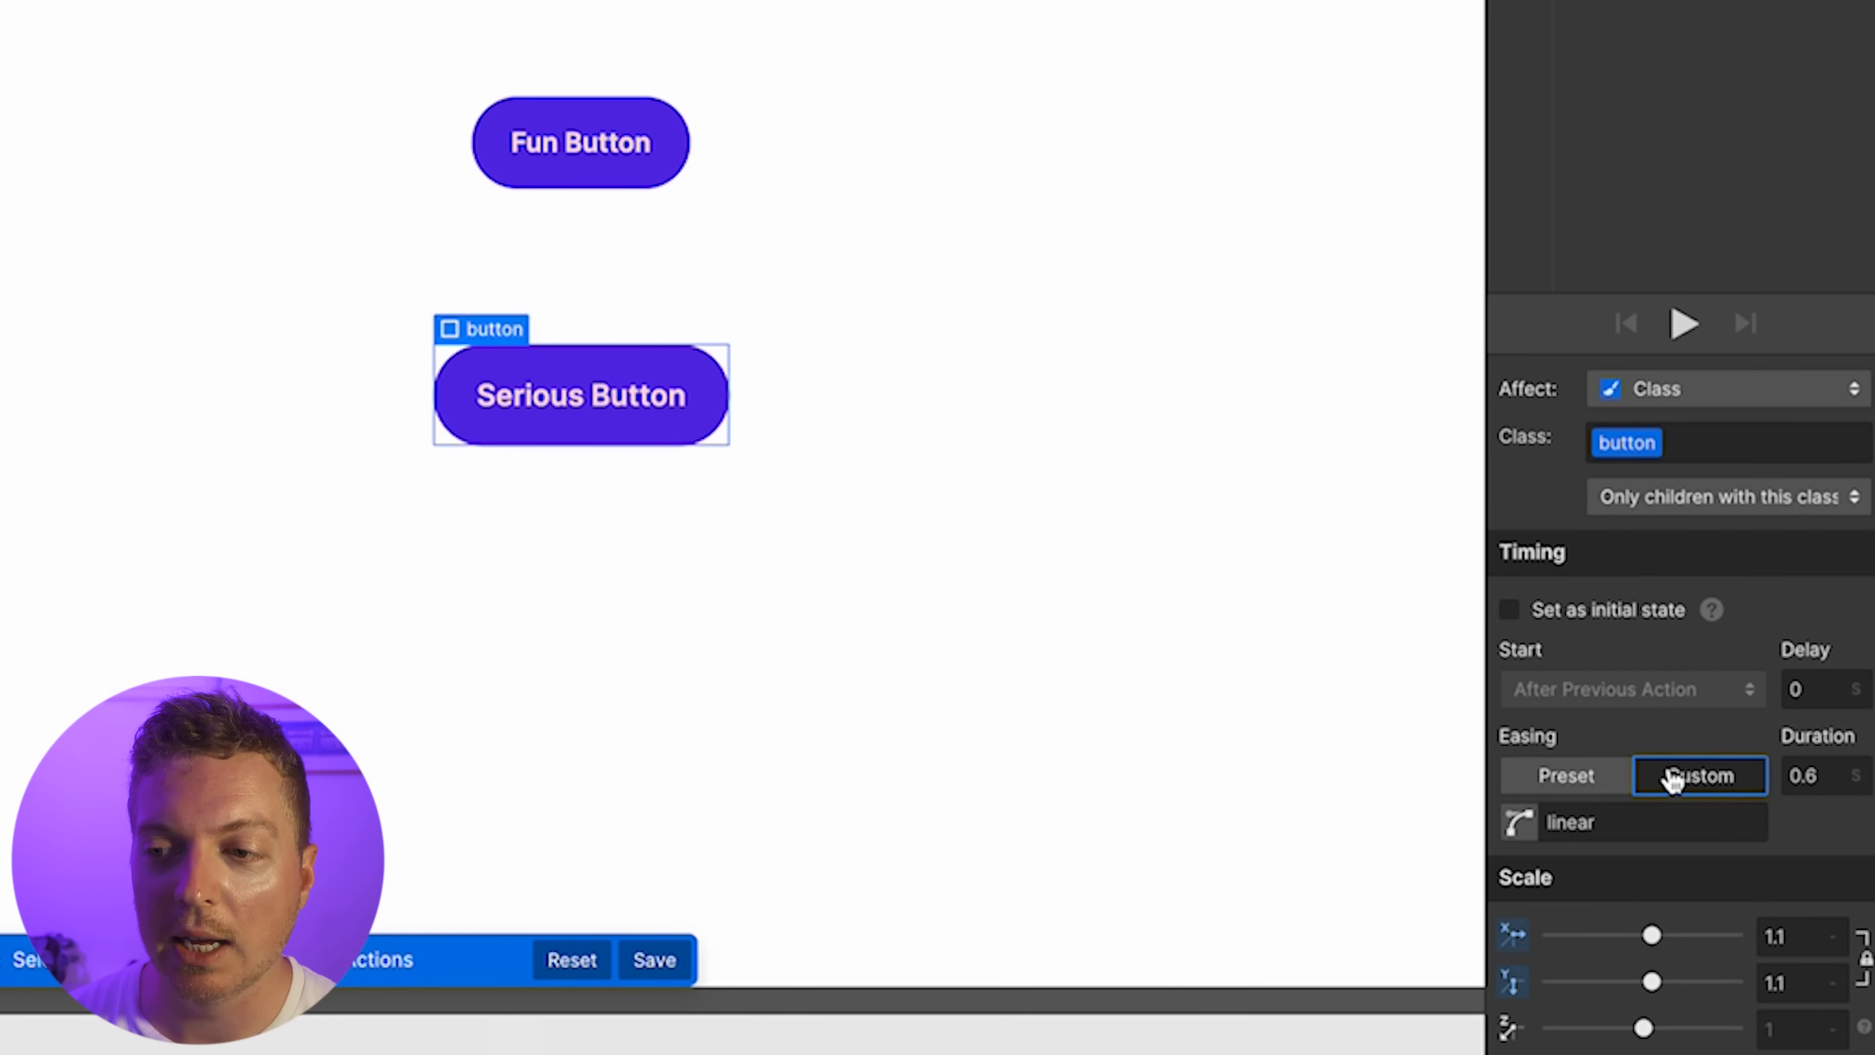
left_click(1518, 823)
scroll(960, 333, "down", 2)
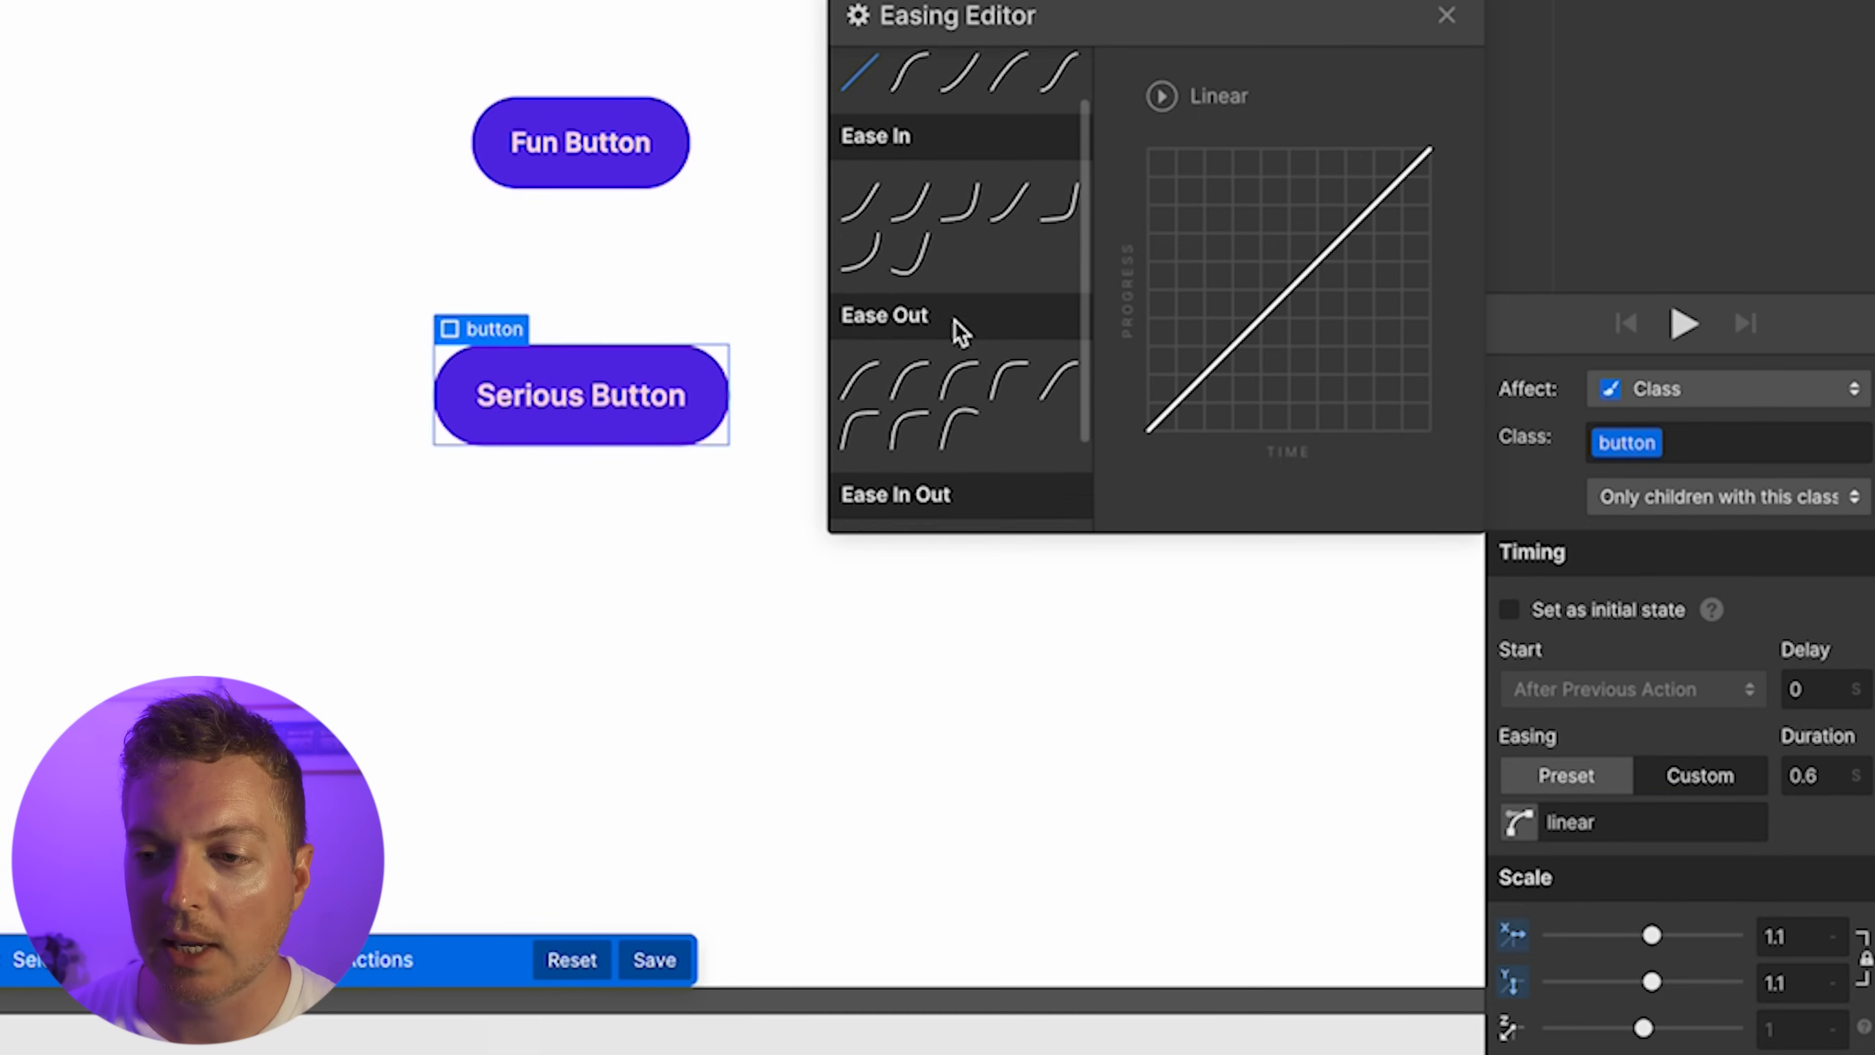
left_click(968, 355)
mouse_move(1174, 422)
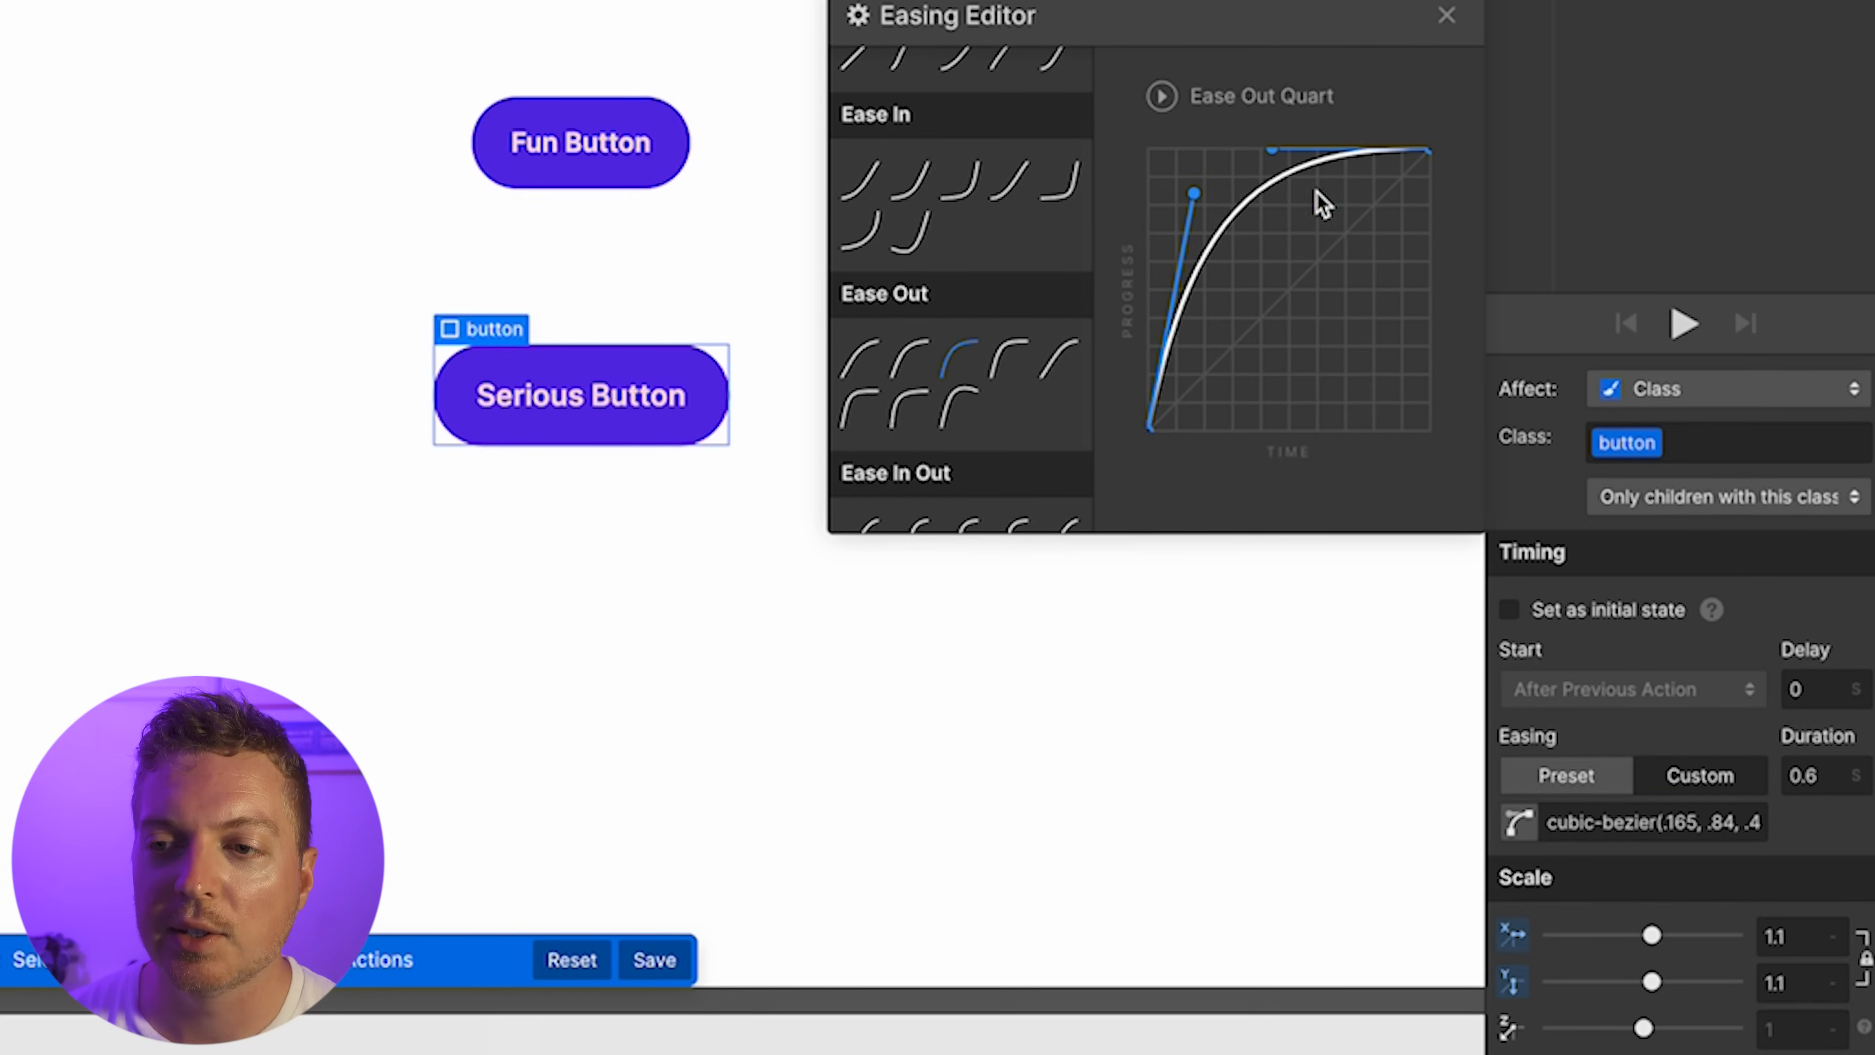
left_click(1701, 46)
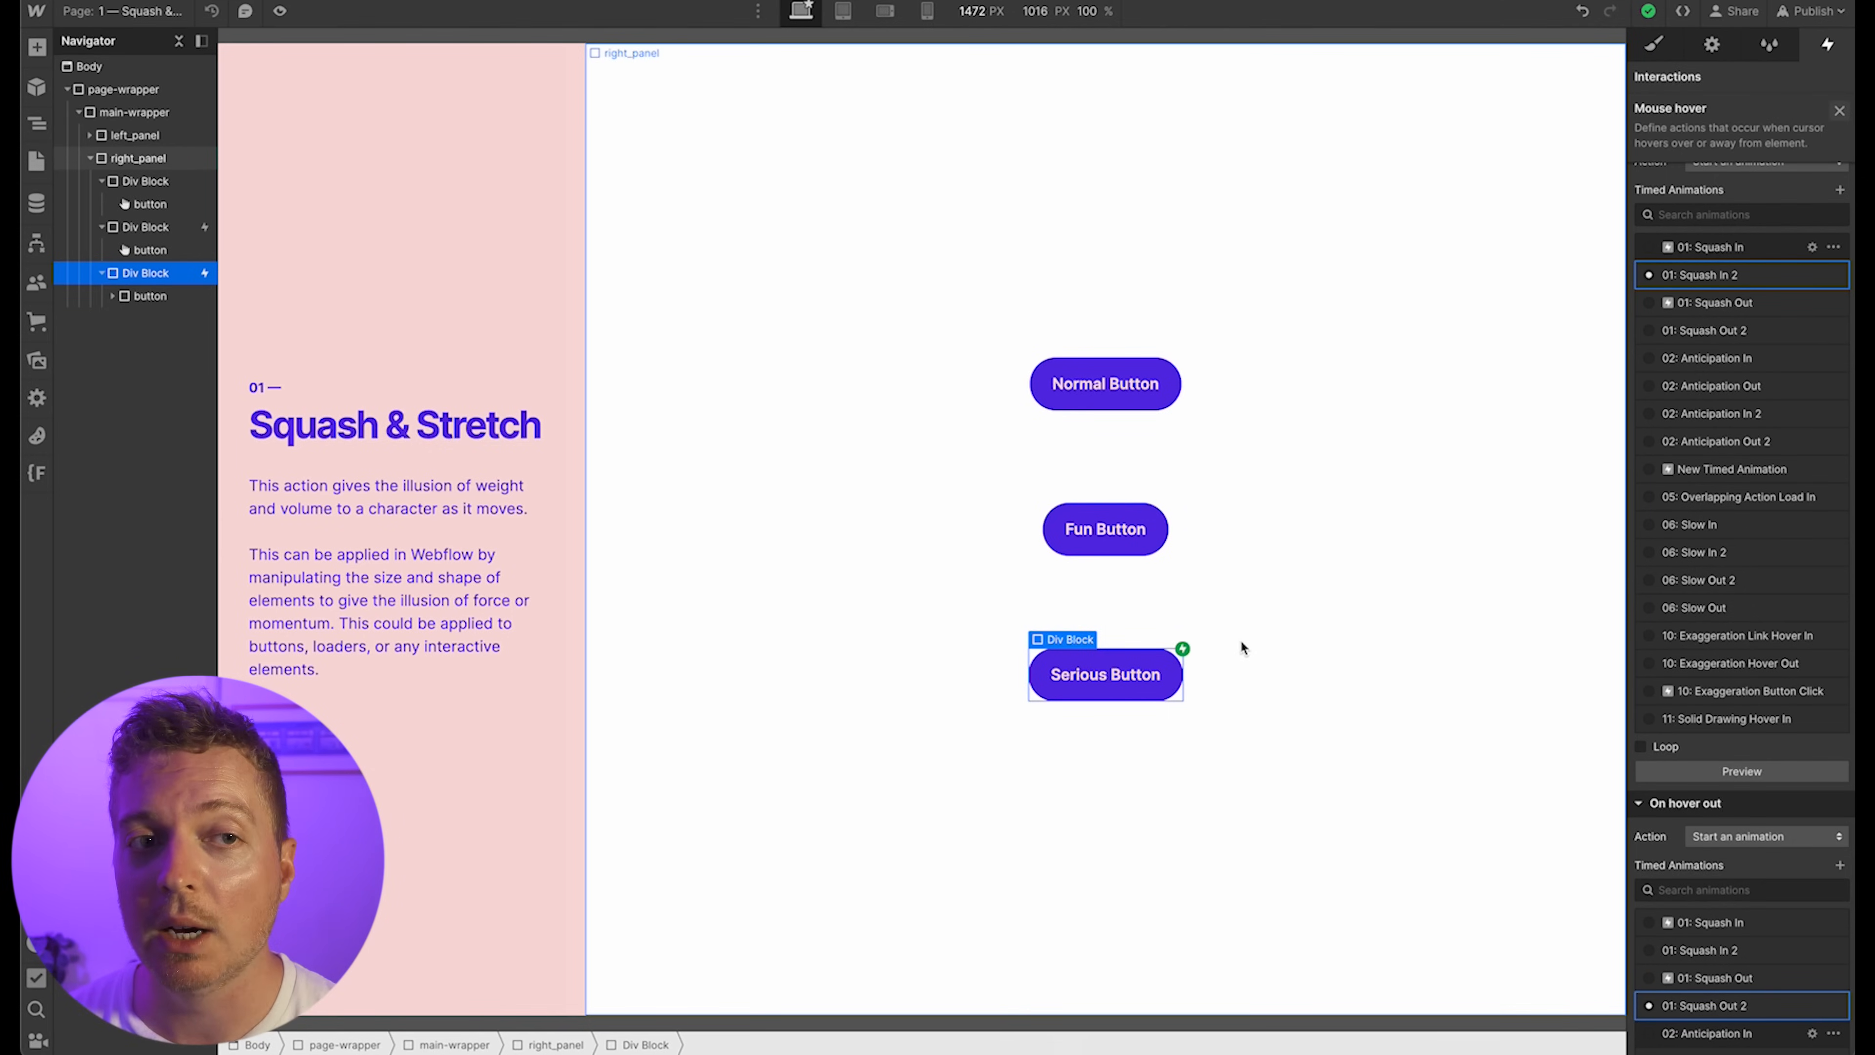
key("ctrl+shift+p")
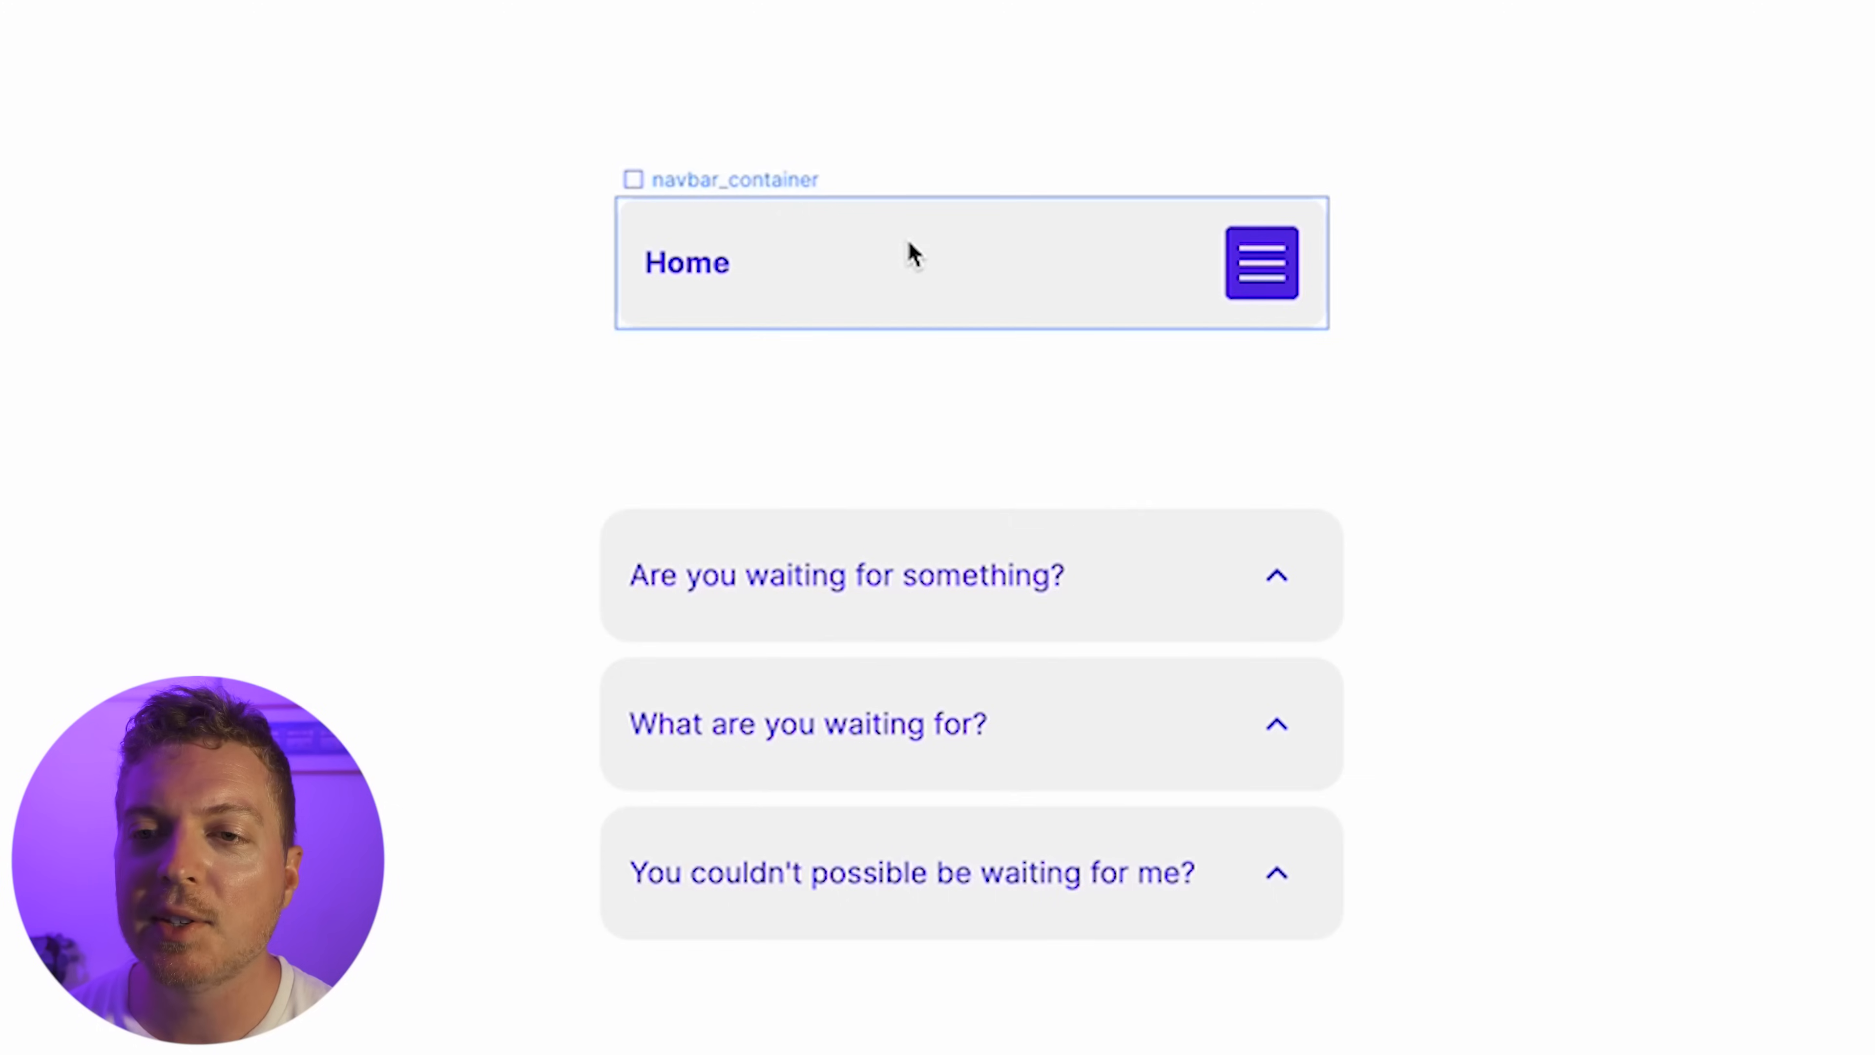
Select the navbar's menu_container on the Anticipation page and open its mouse hover animation 02: Anticipation In 2
left_click(913, 253)
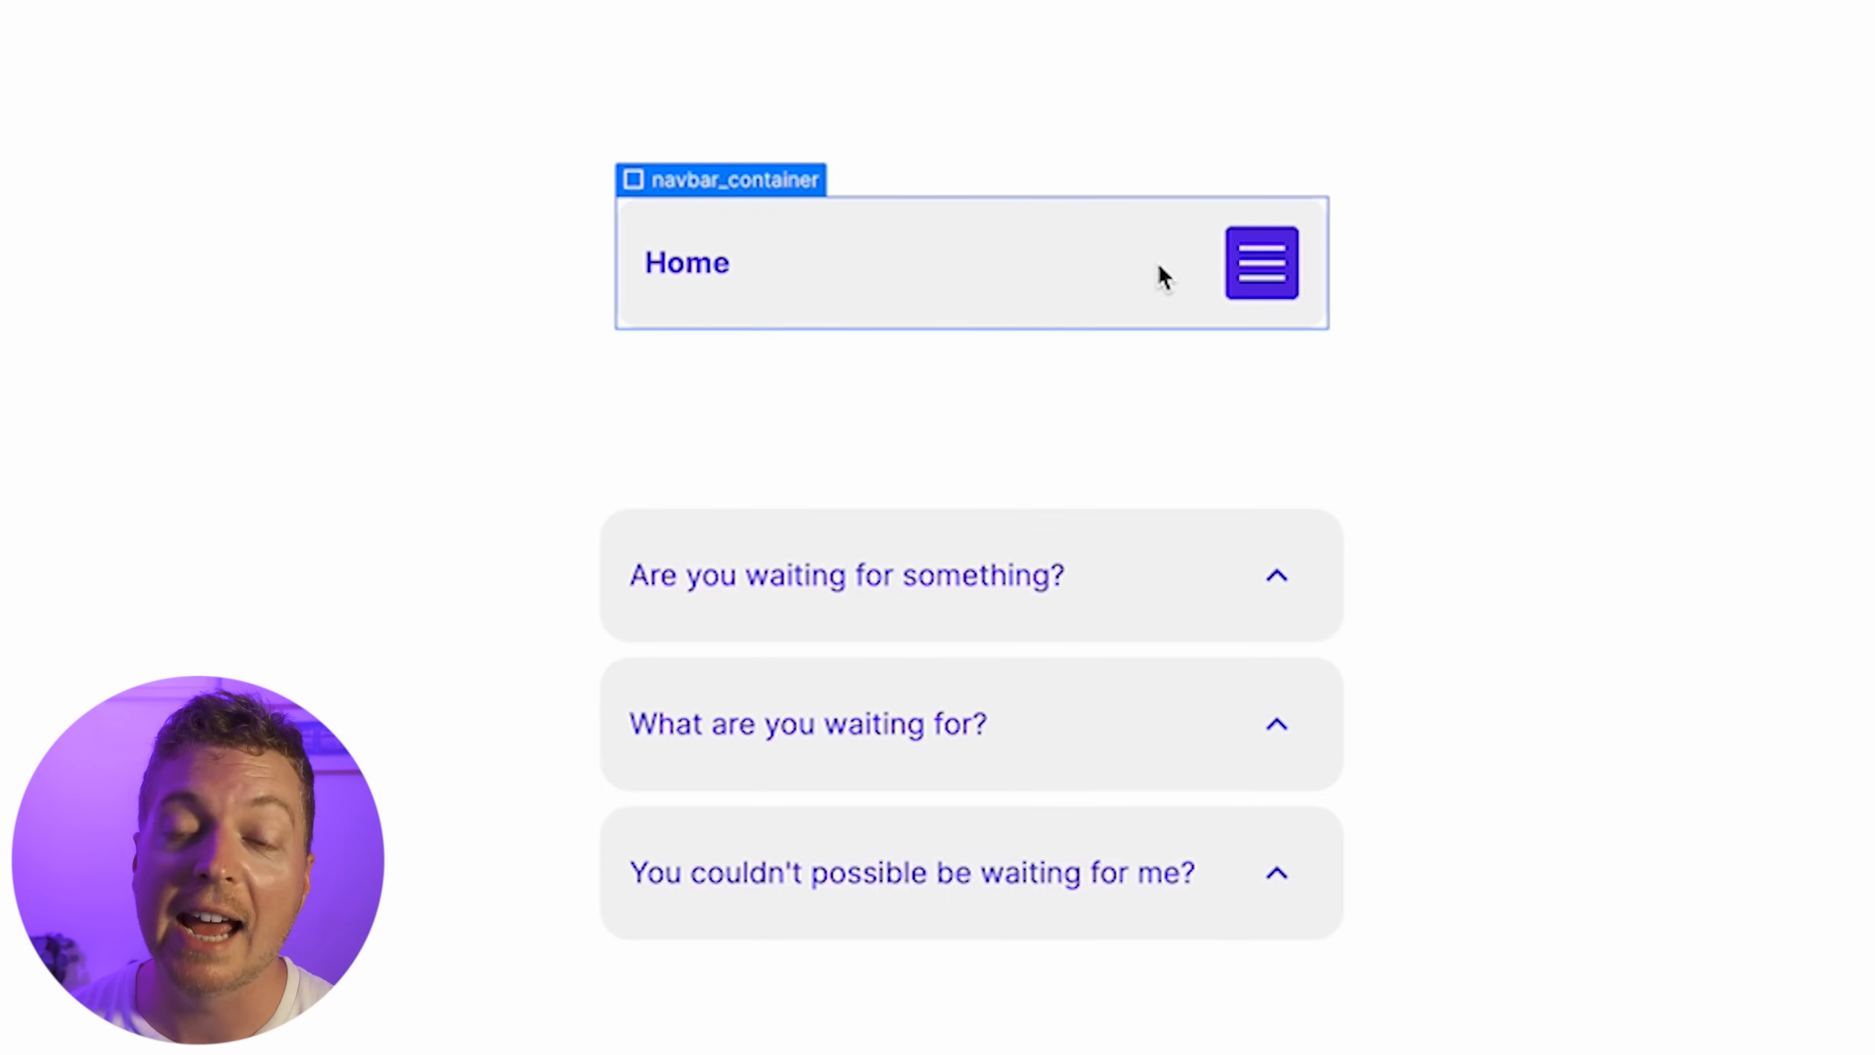
left_click(1242, 289)
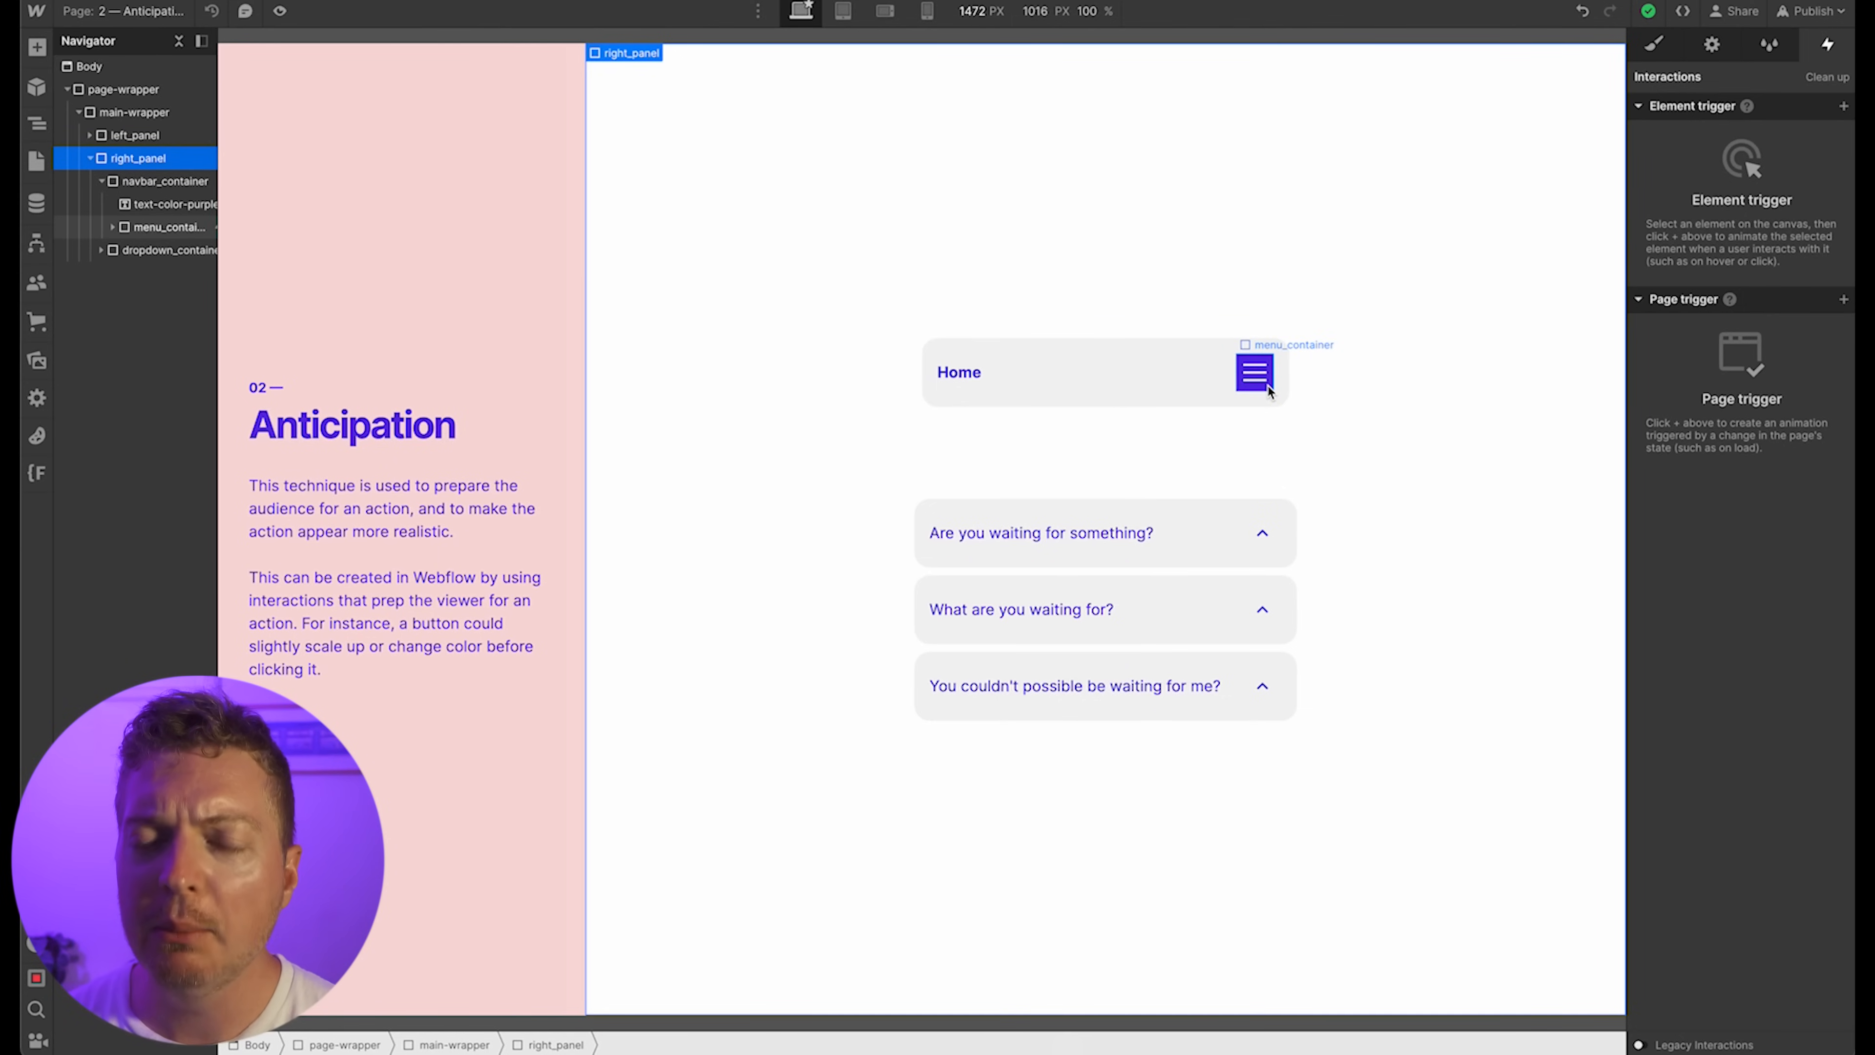
left_click(1269, 392)
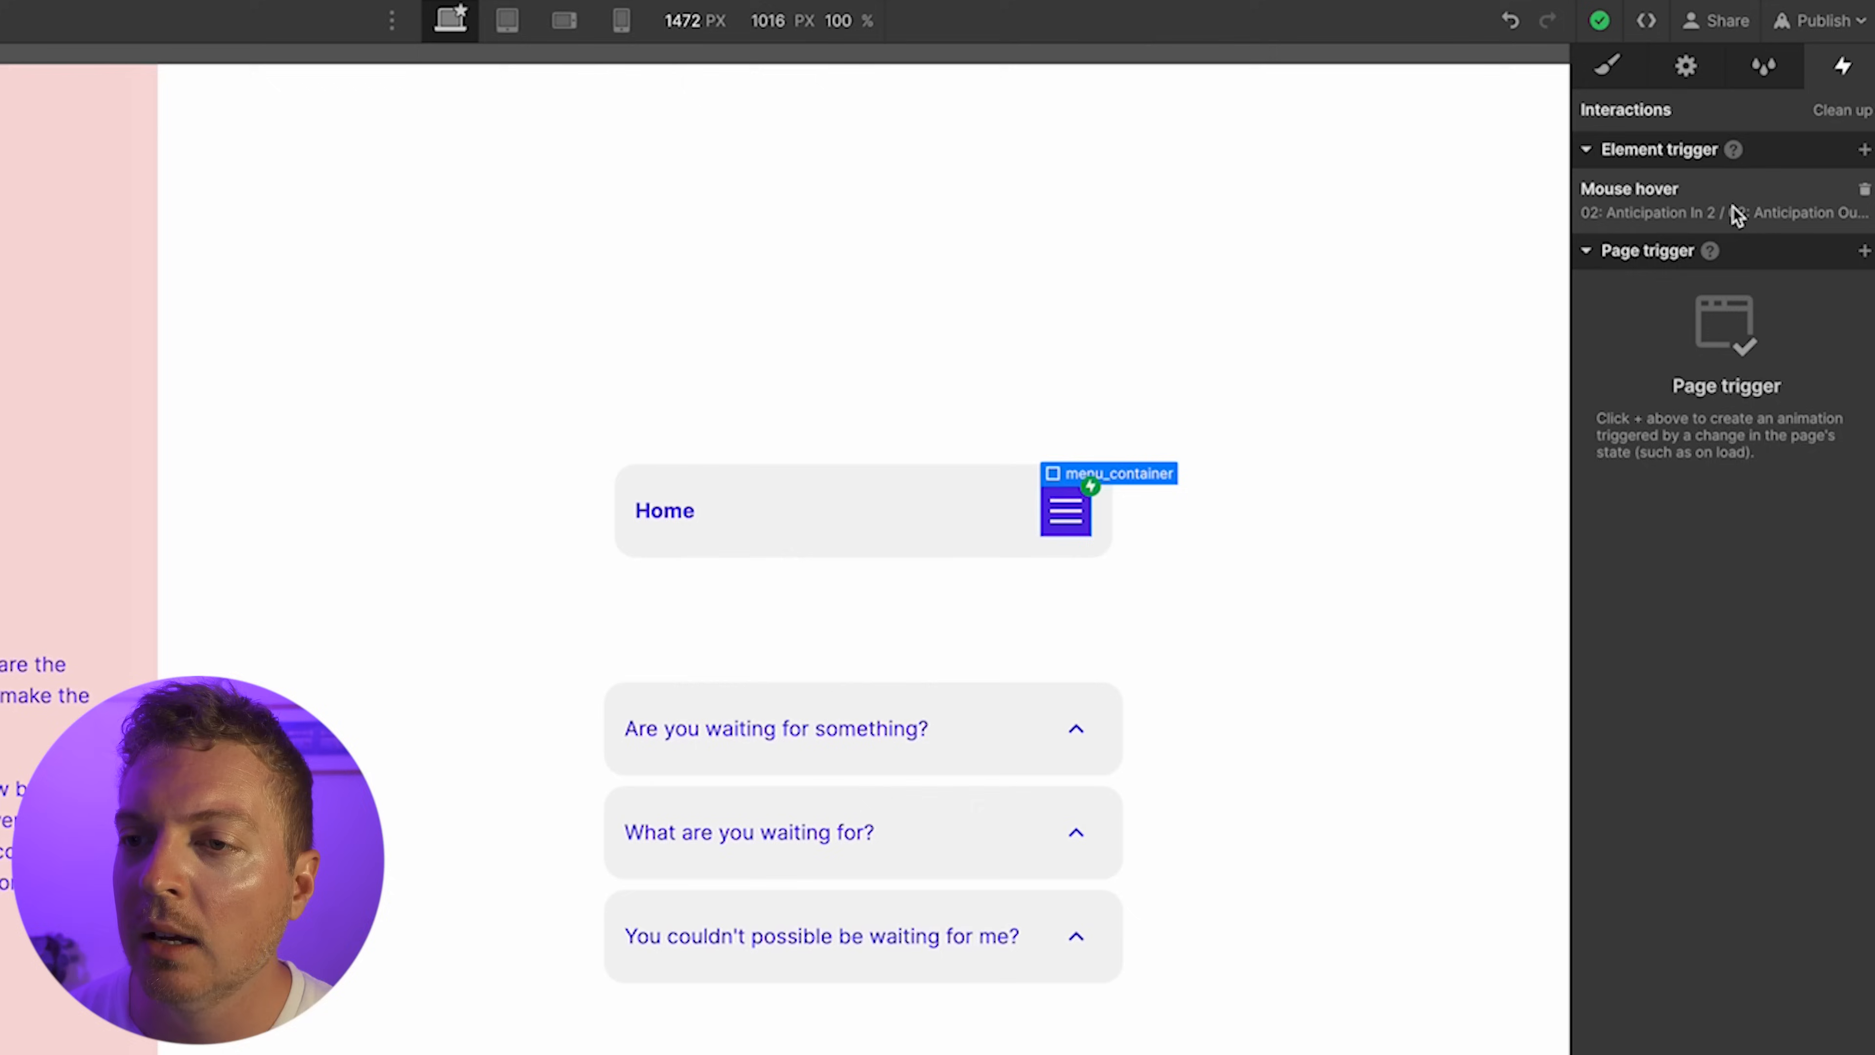
left_click(1746, 150)
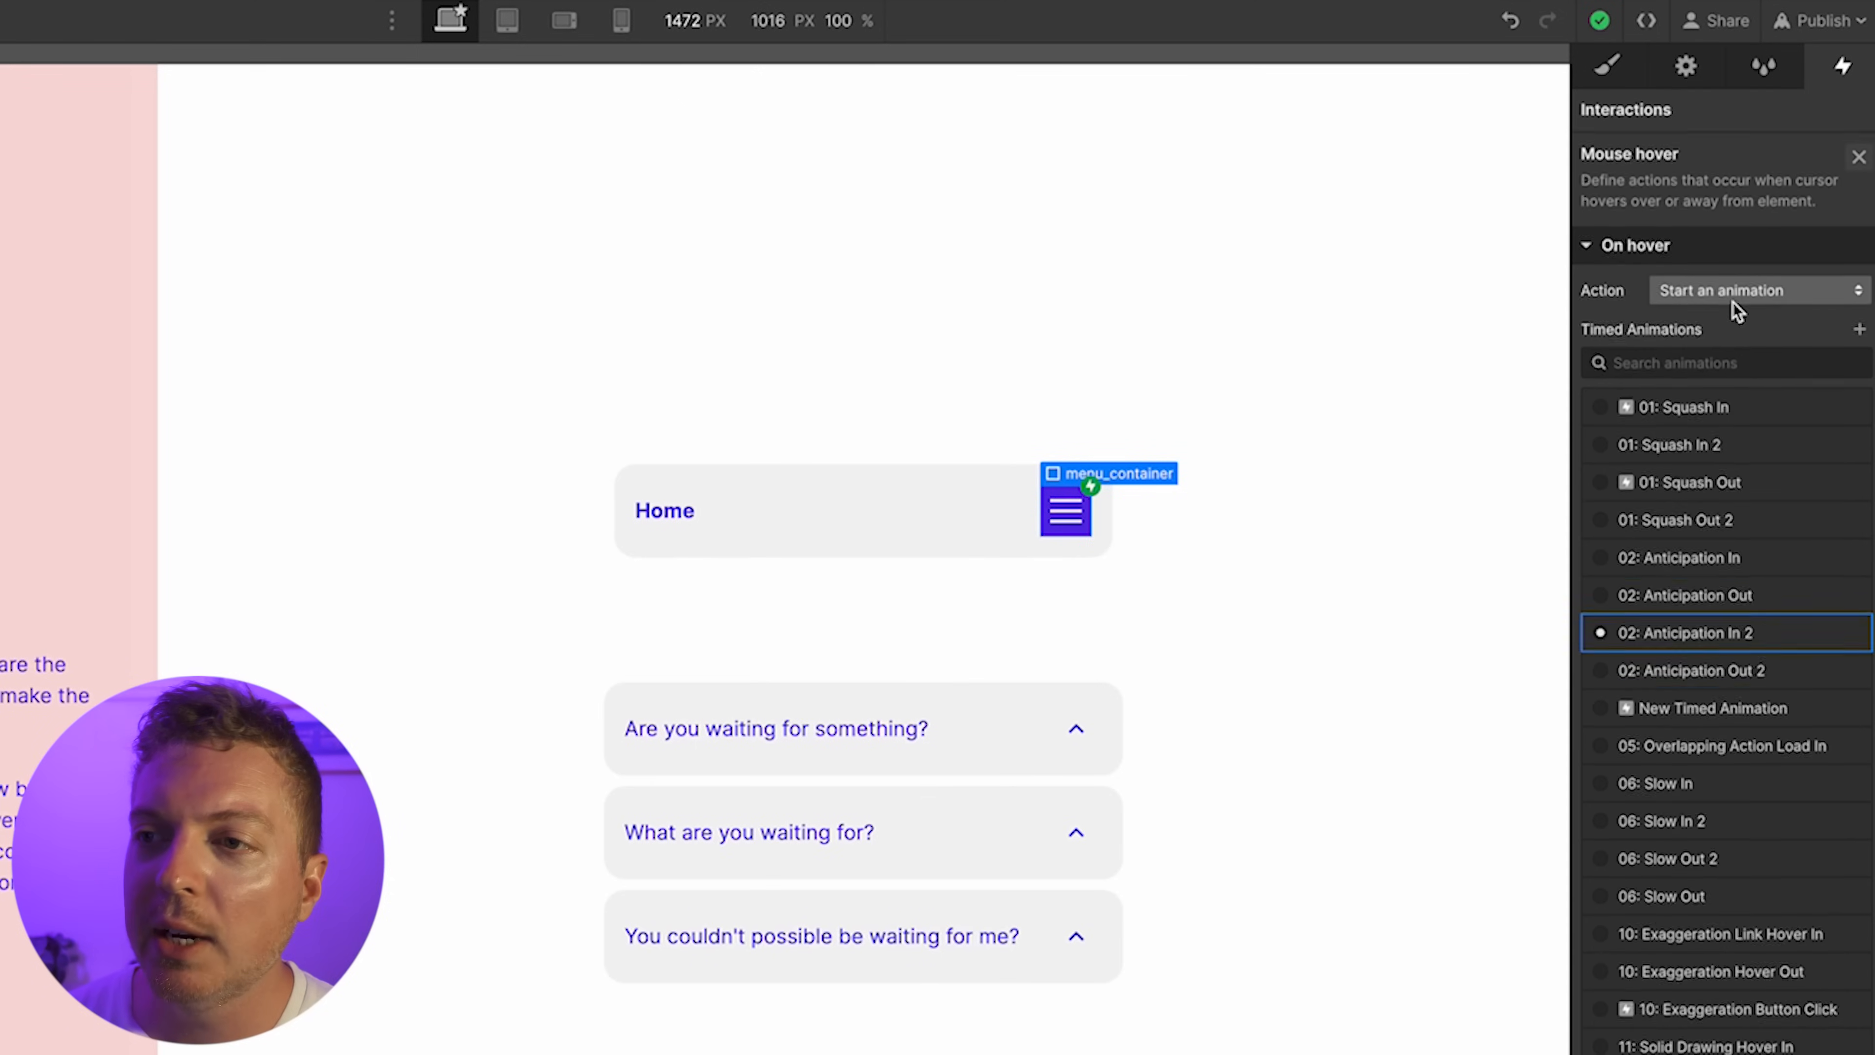
left_click(1719, 635)
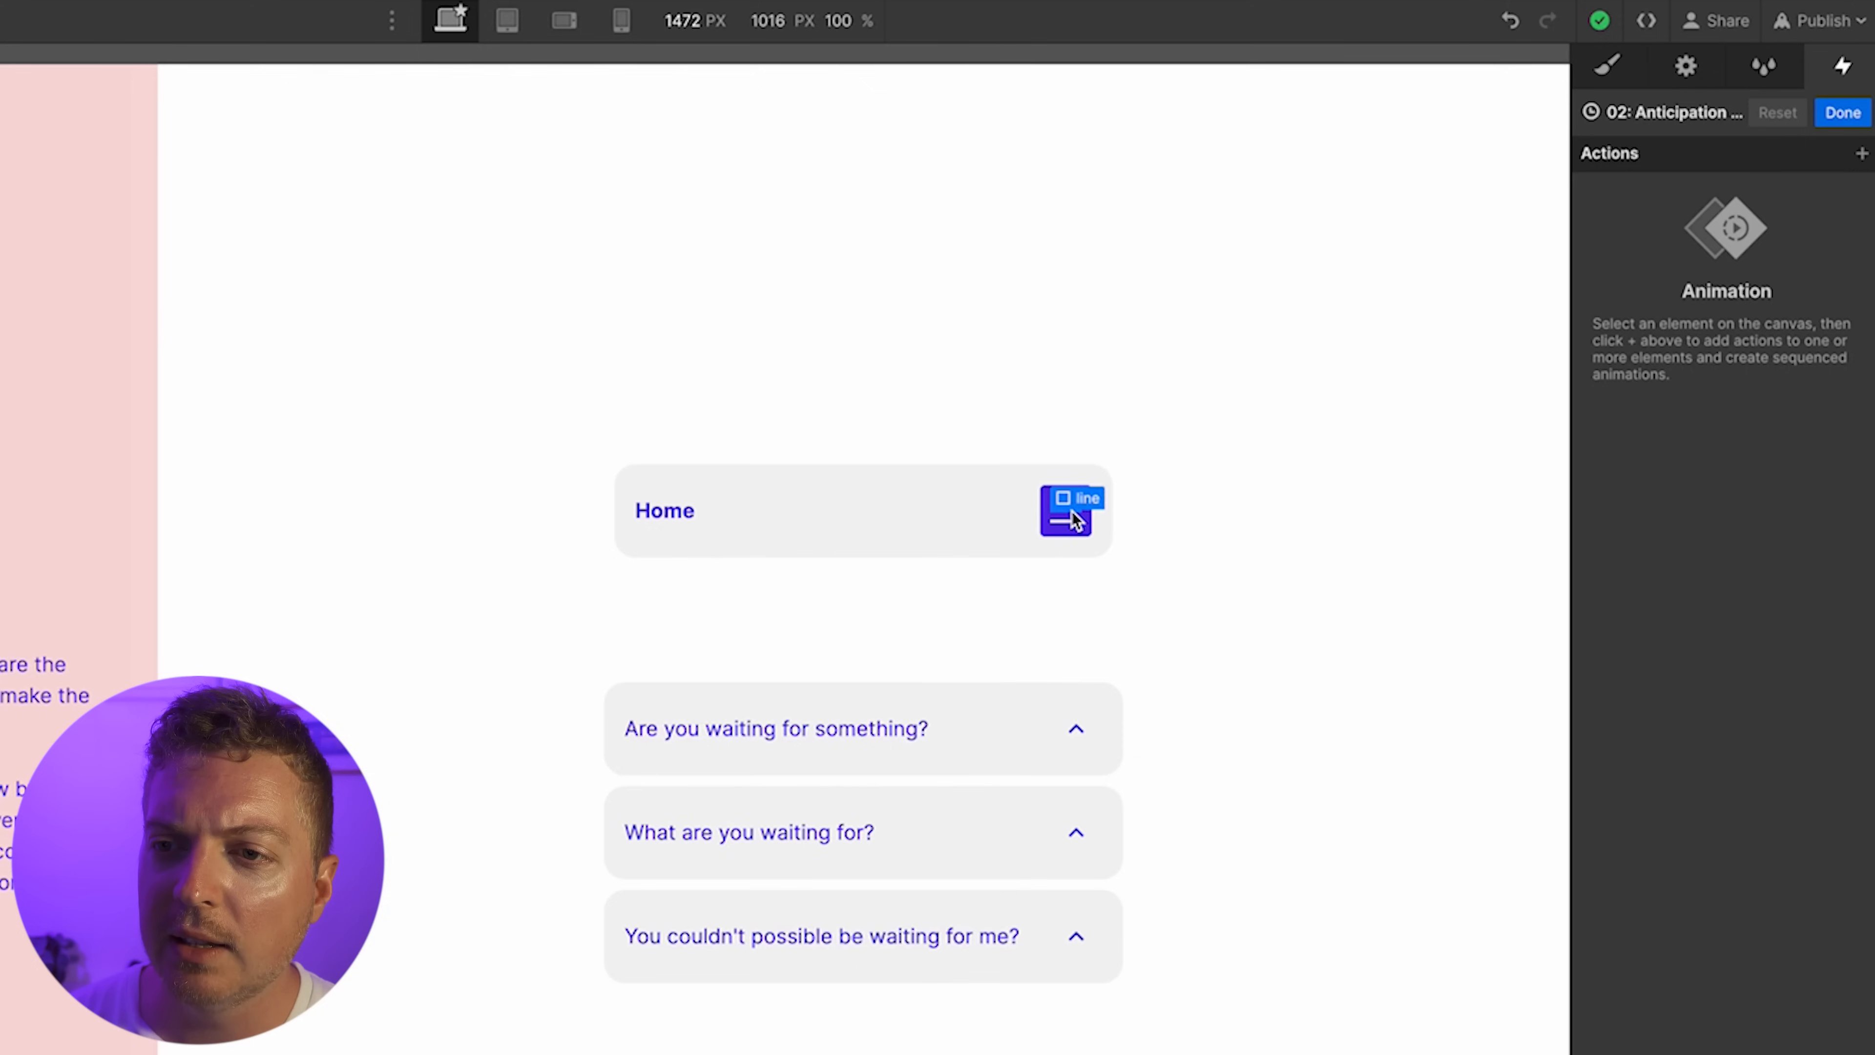
Add a Scale action to the middle line of the menu icon with X and Y at 0.5
left_click(1861, 153)
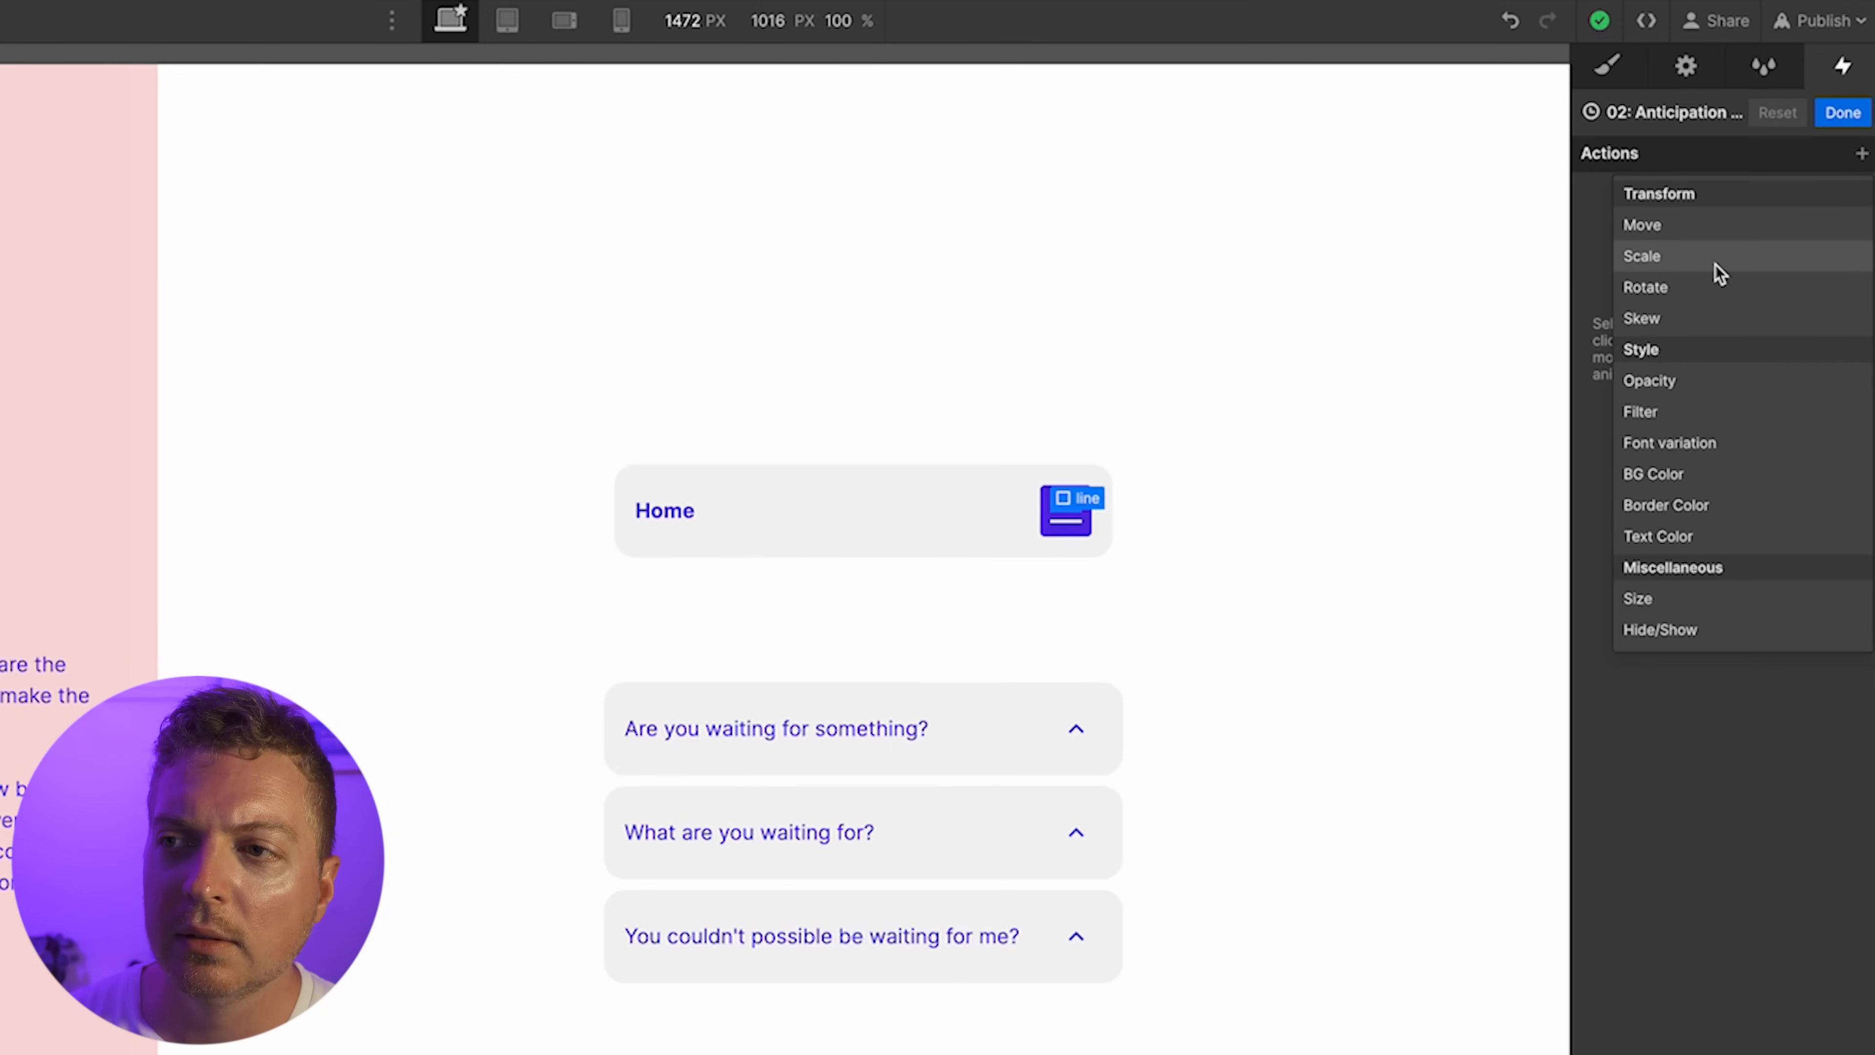
left_click(1714, 273)
left_click(1817, 954)
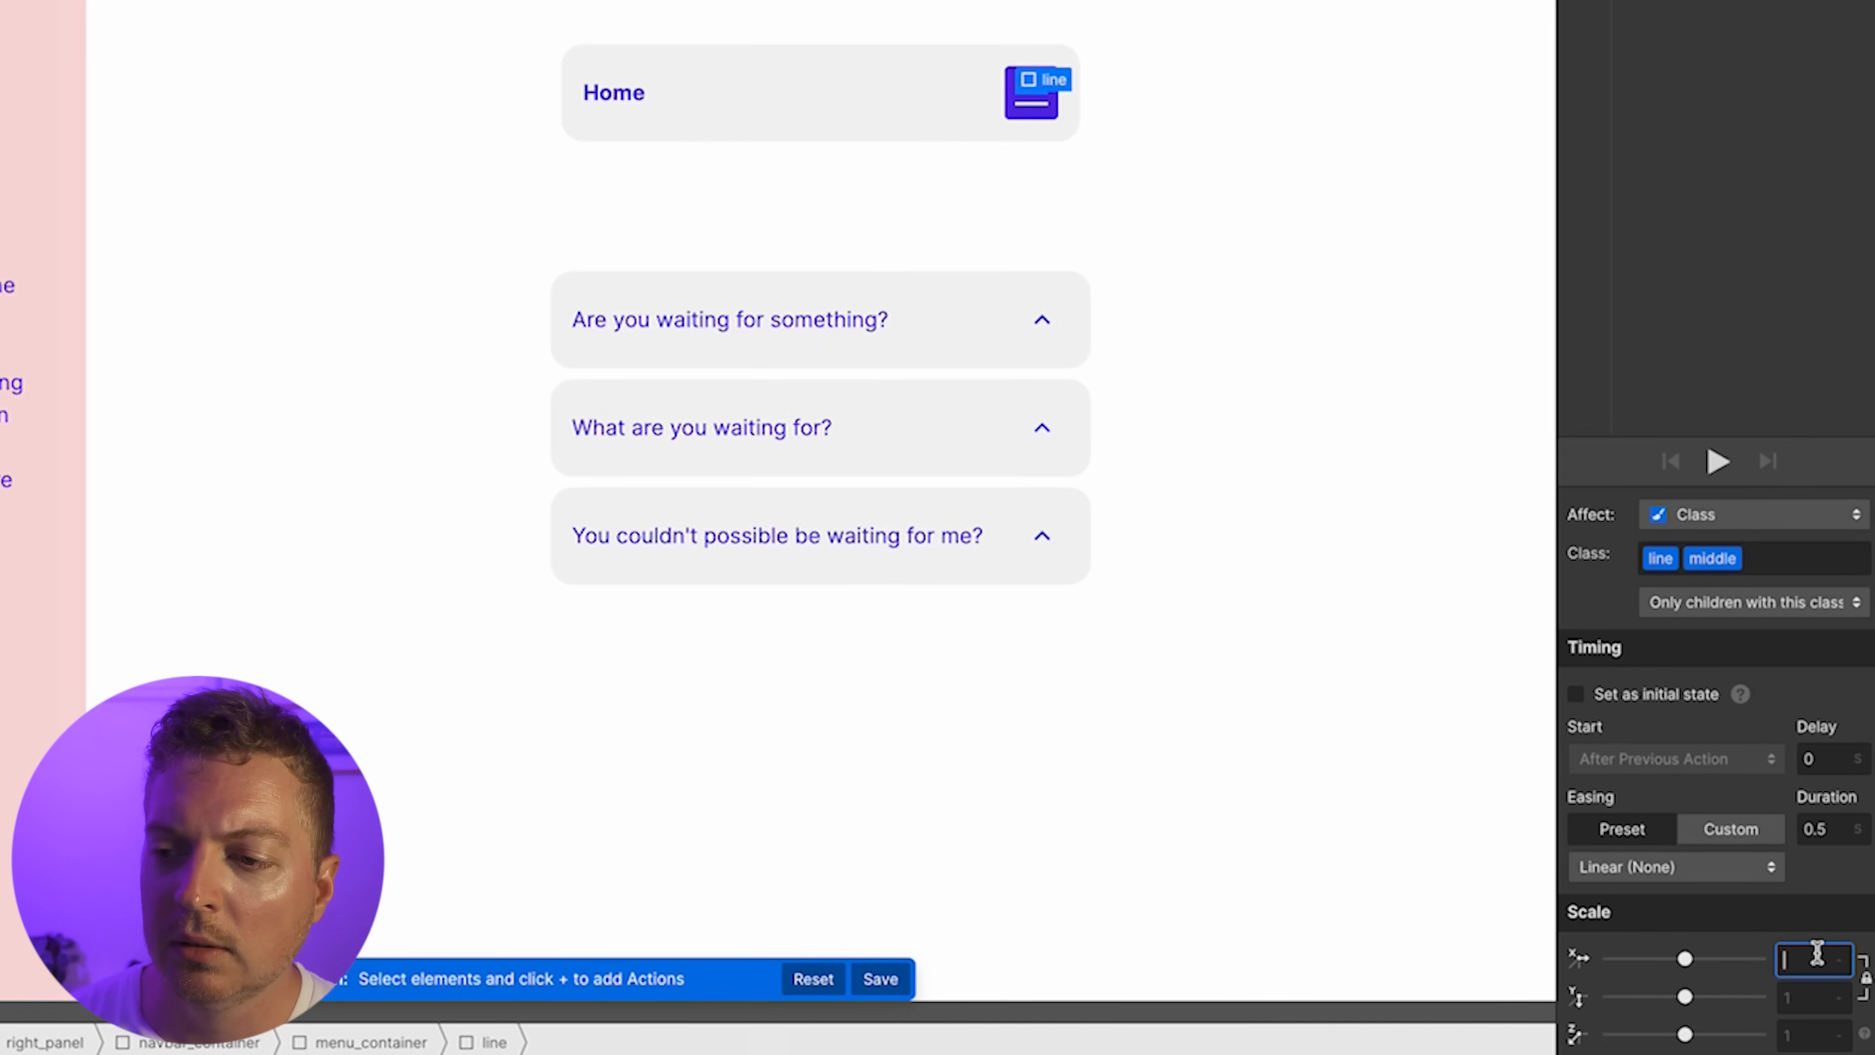
type("0.5")
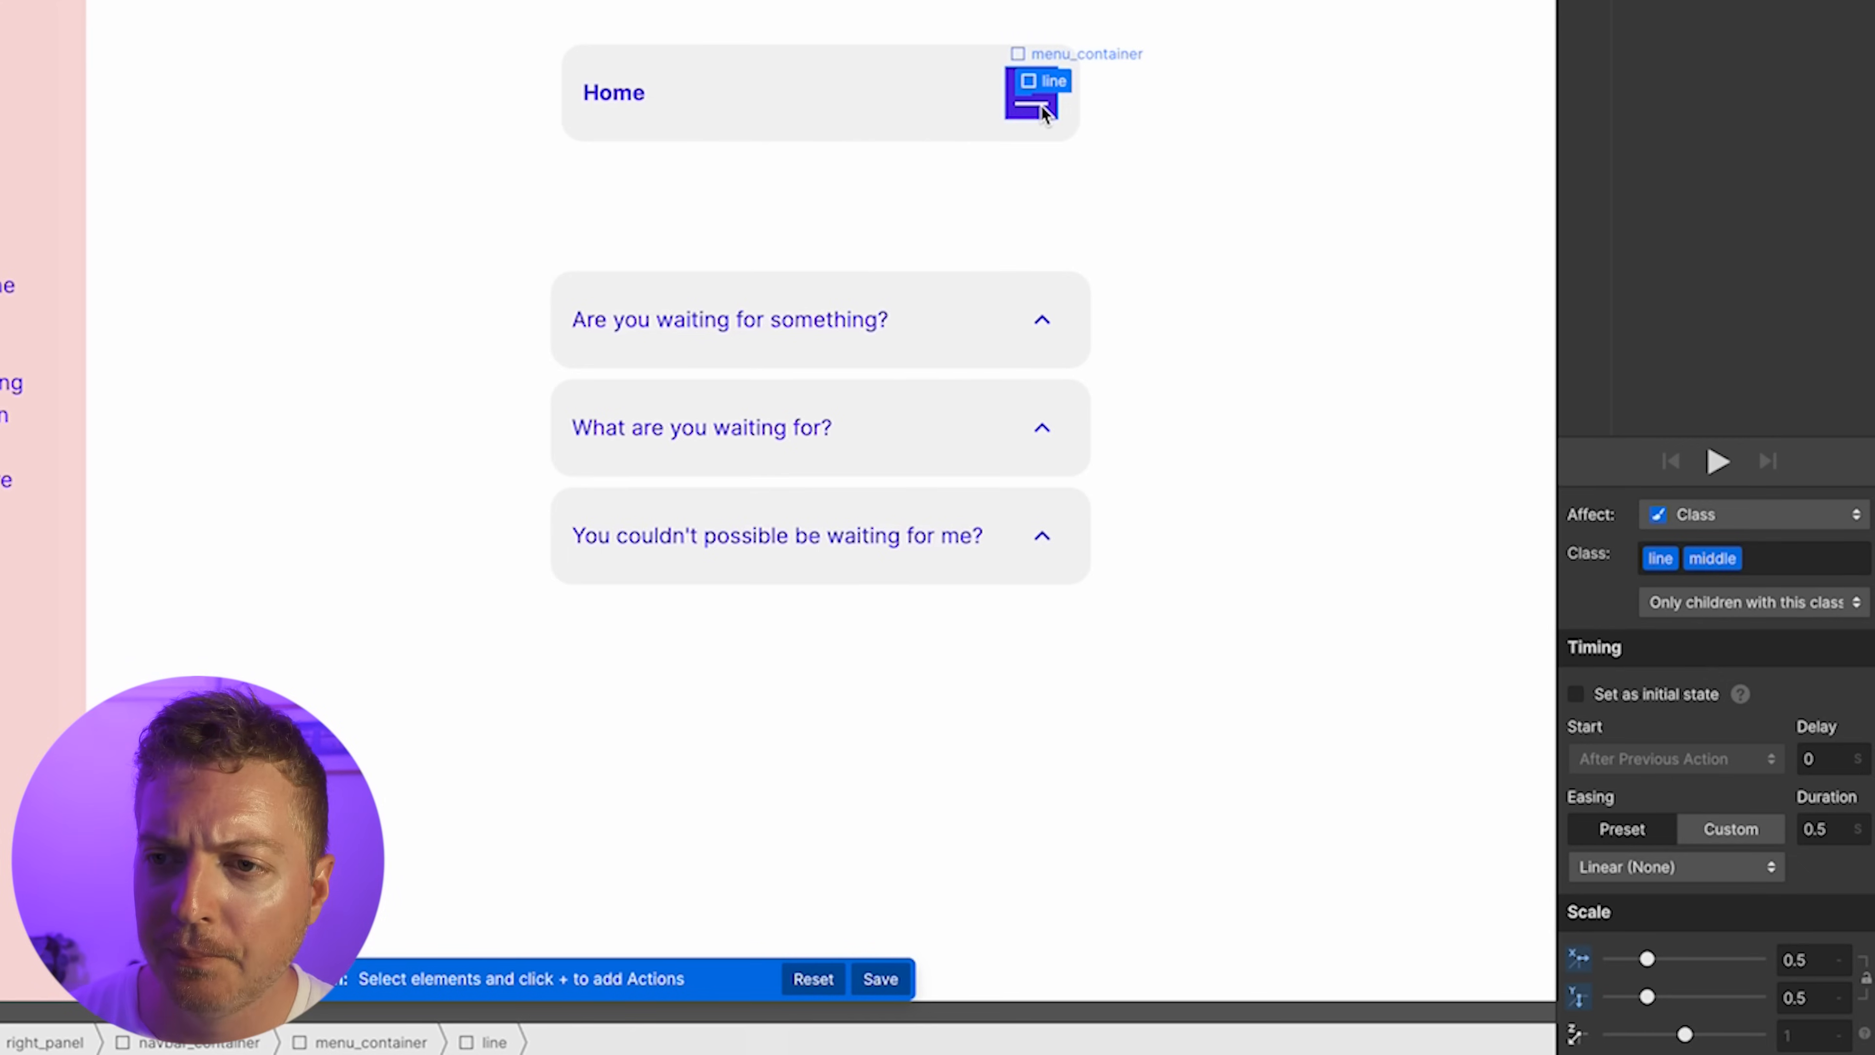
Add a Scale action to the bottom line of the menu icon, scaling only its X axis to 0.25
left_click(1042, 105)
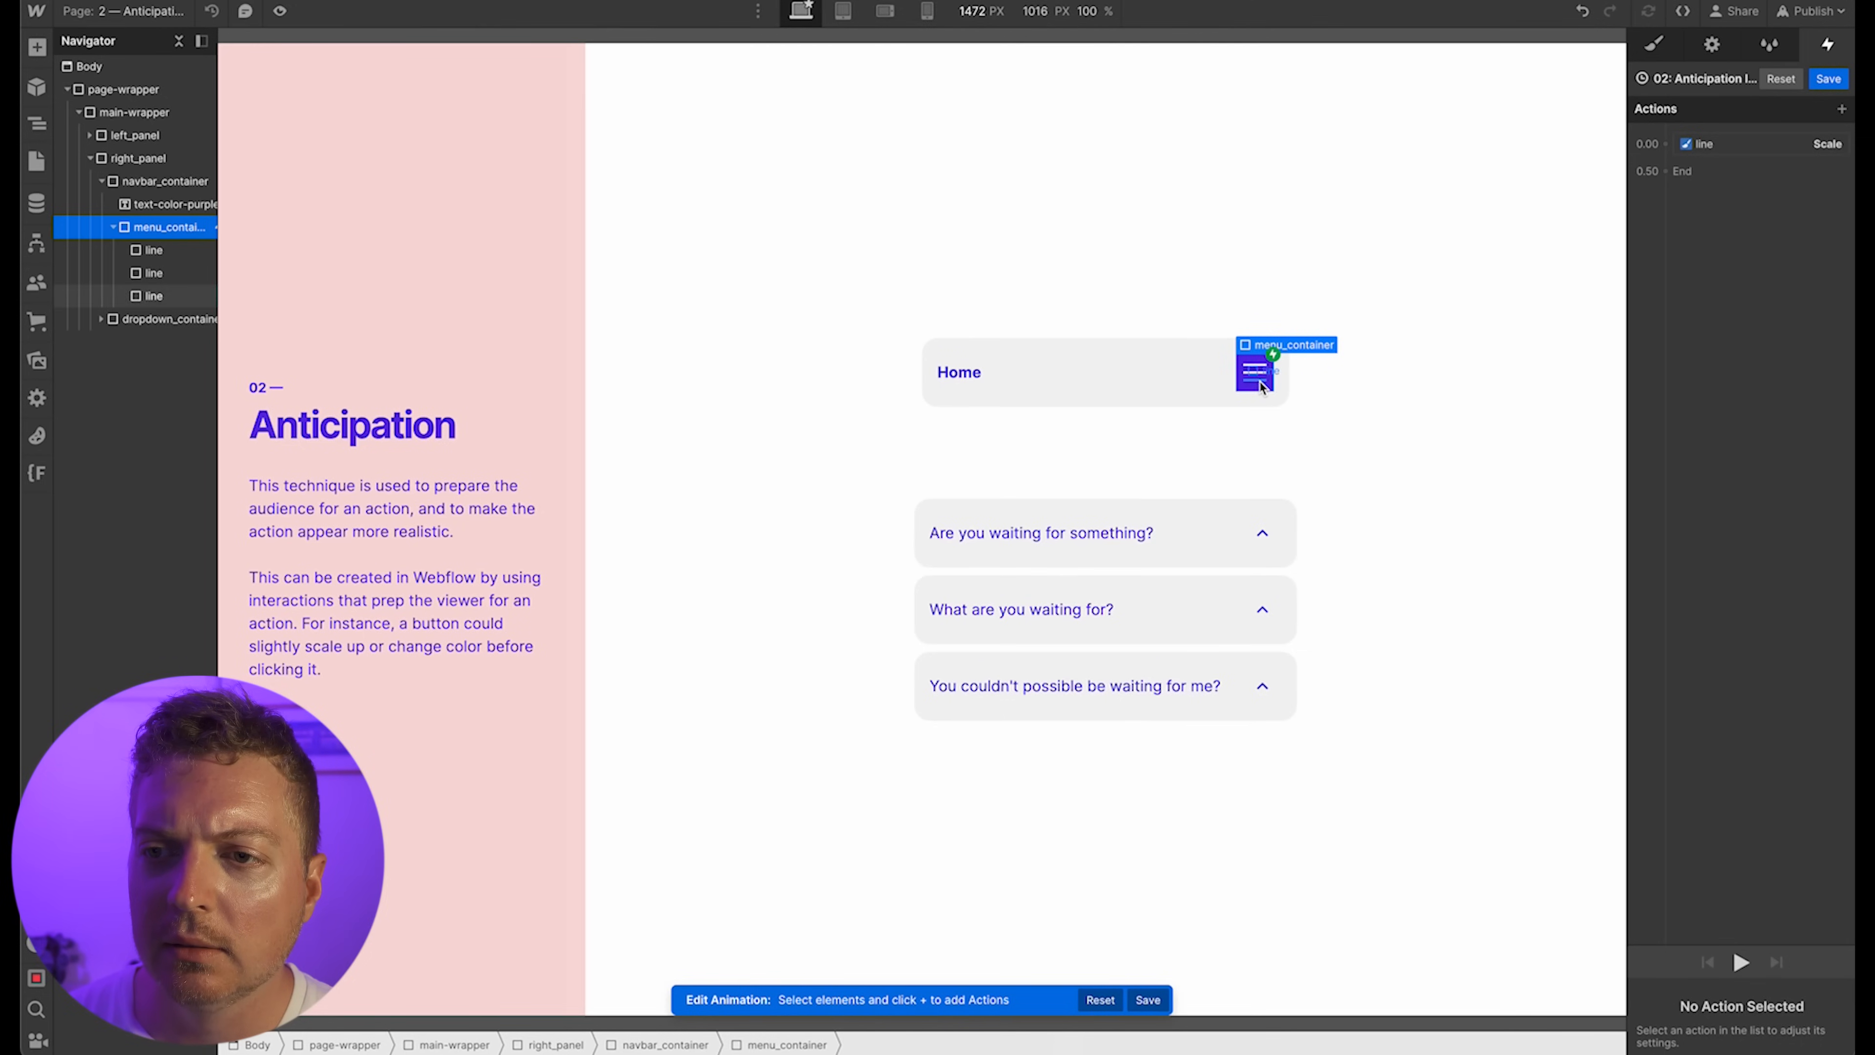
left_click(1262, 386)
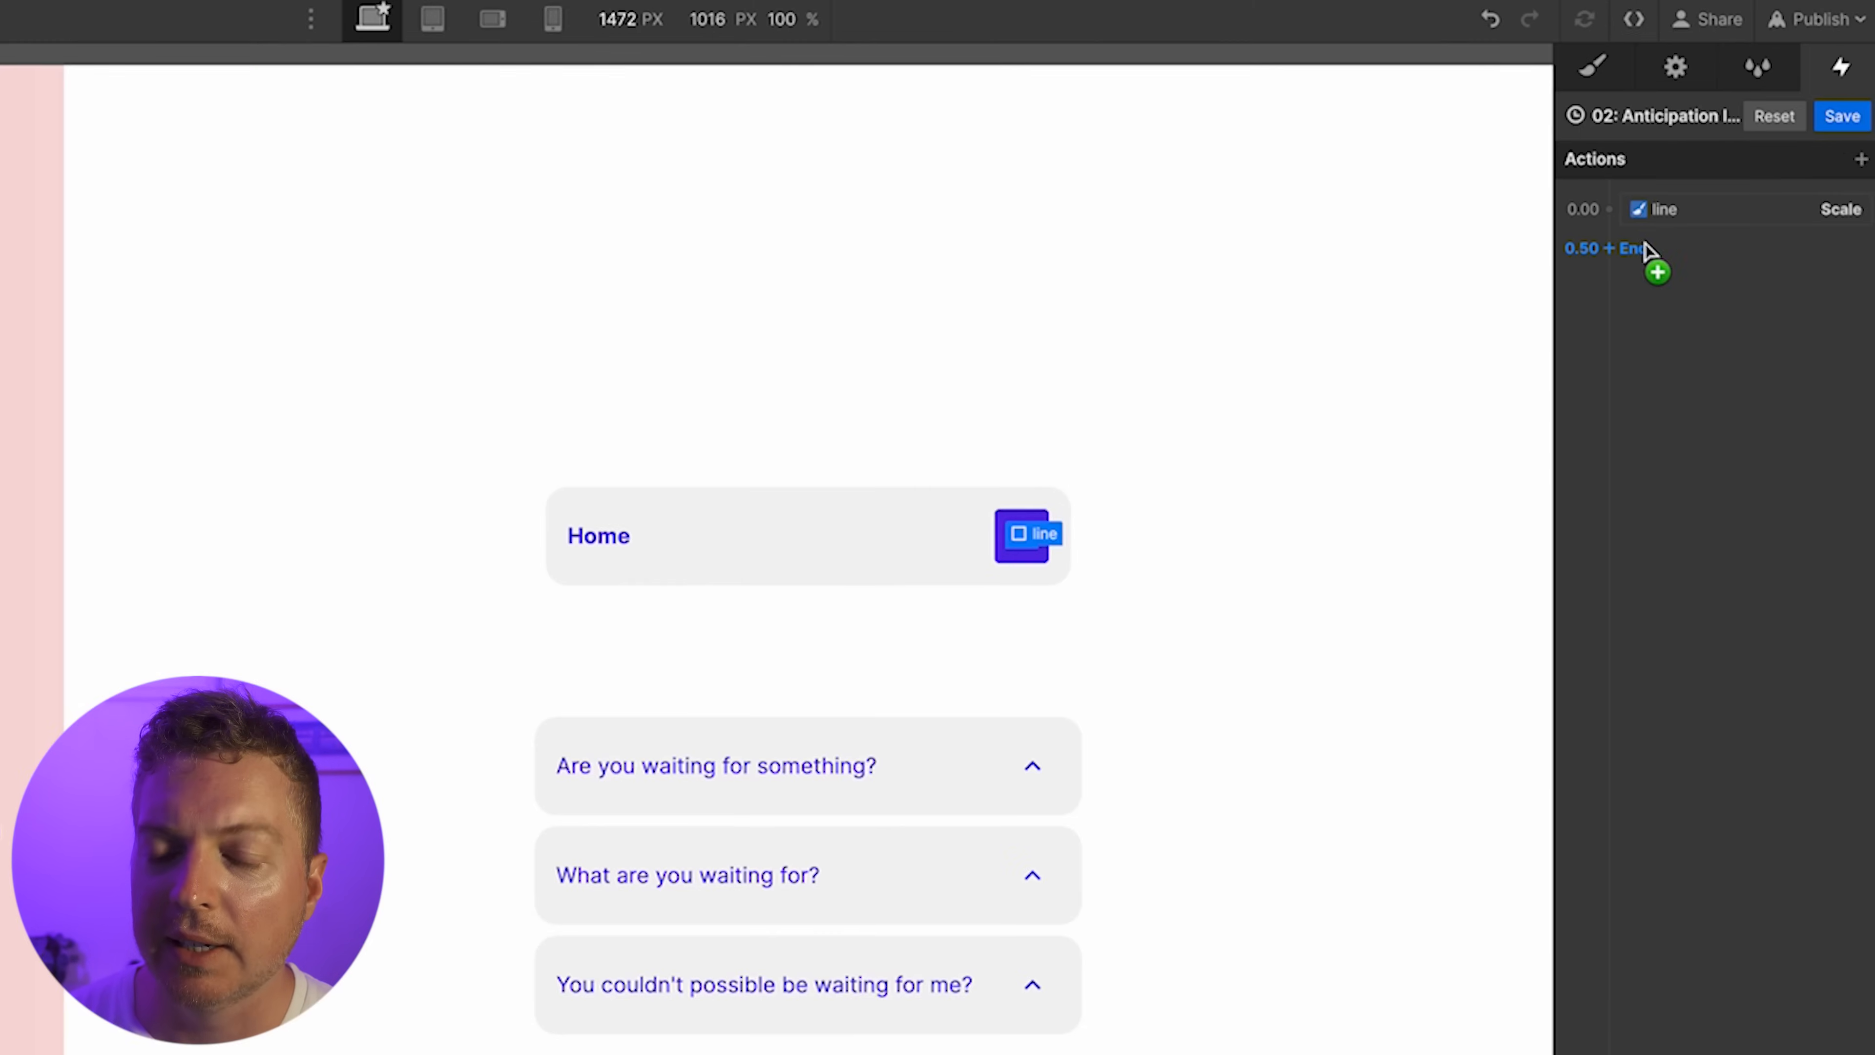
left_click(1666, 170)
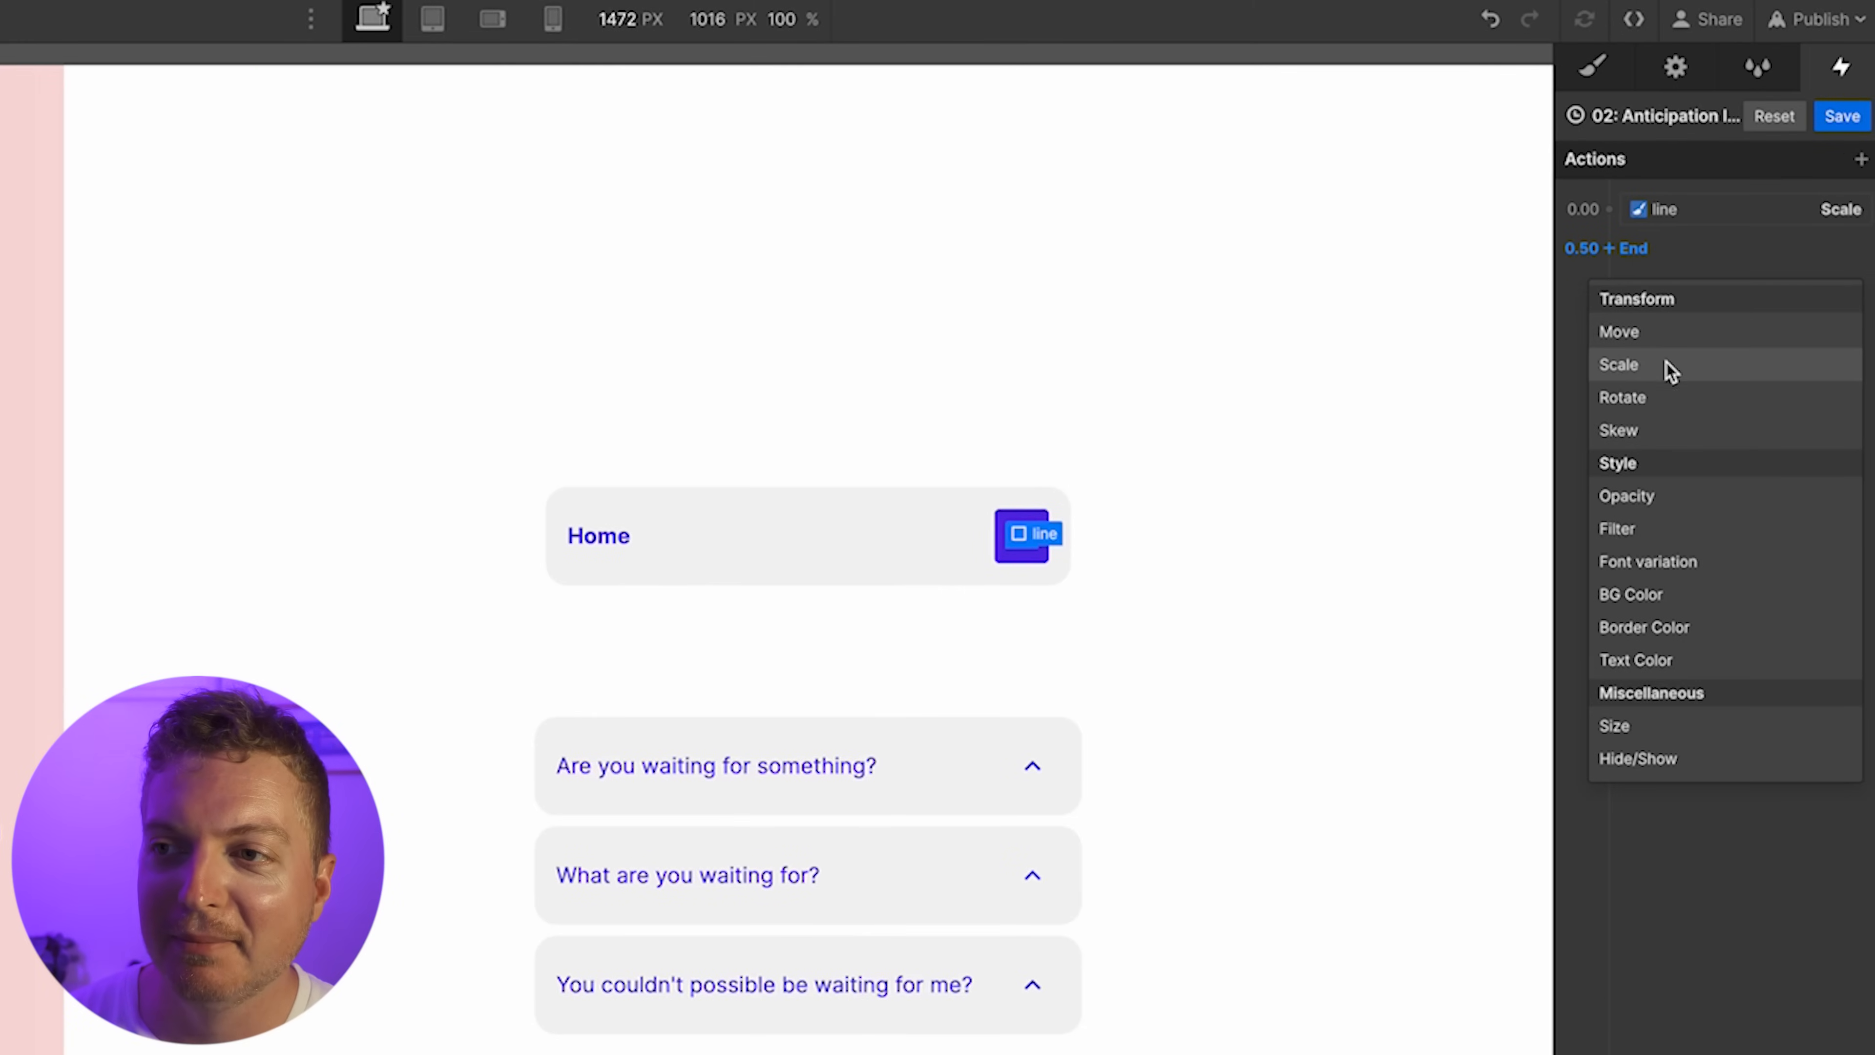
left_click(1666, 365)
left_click(1808, 952)
type("0.25")
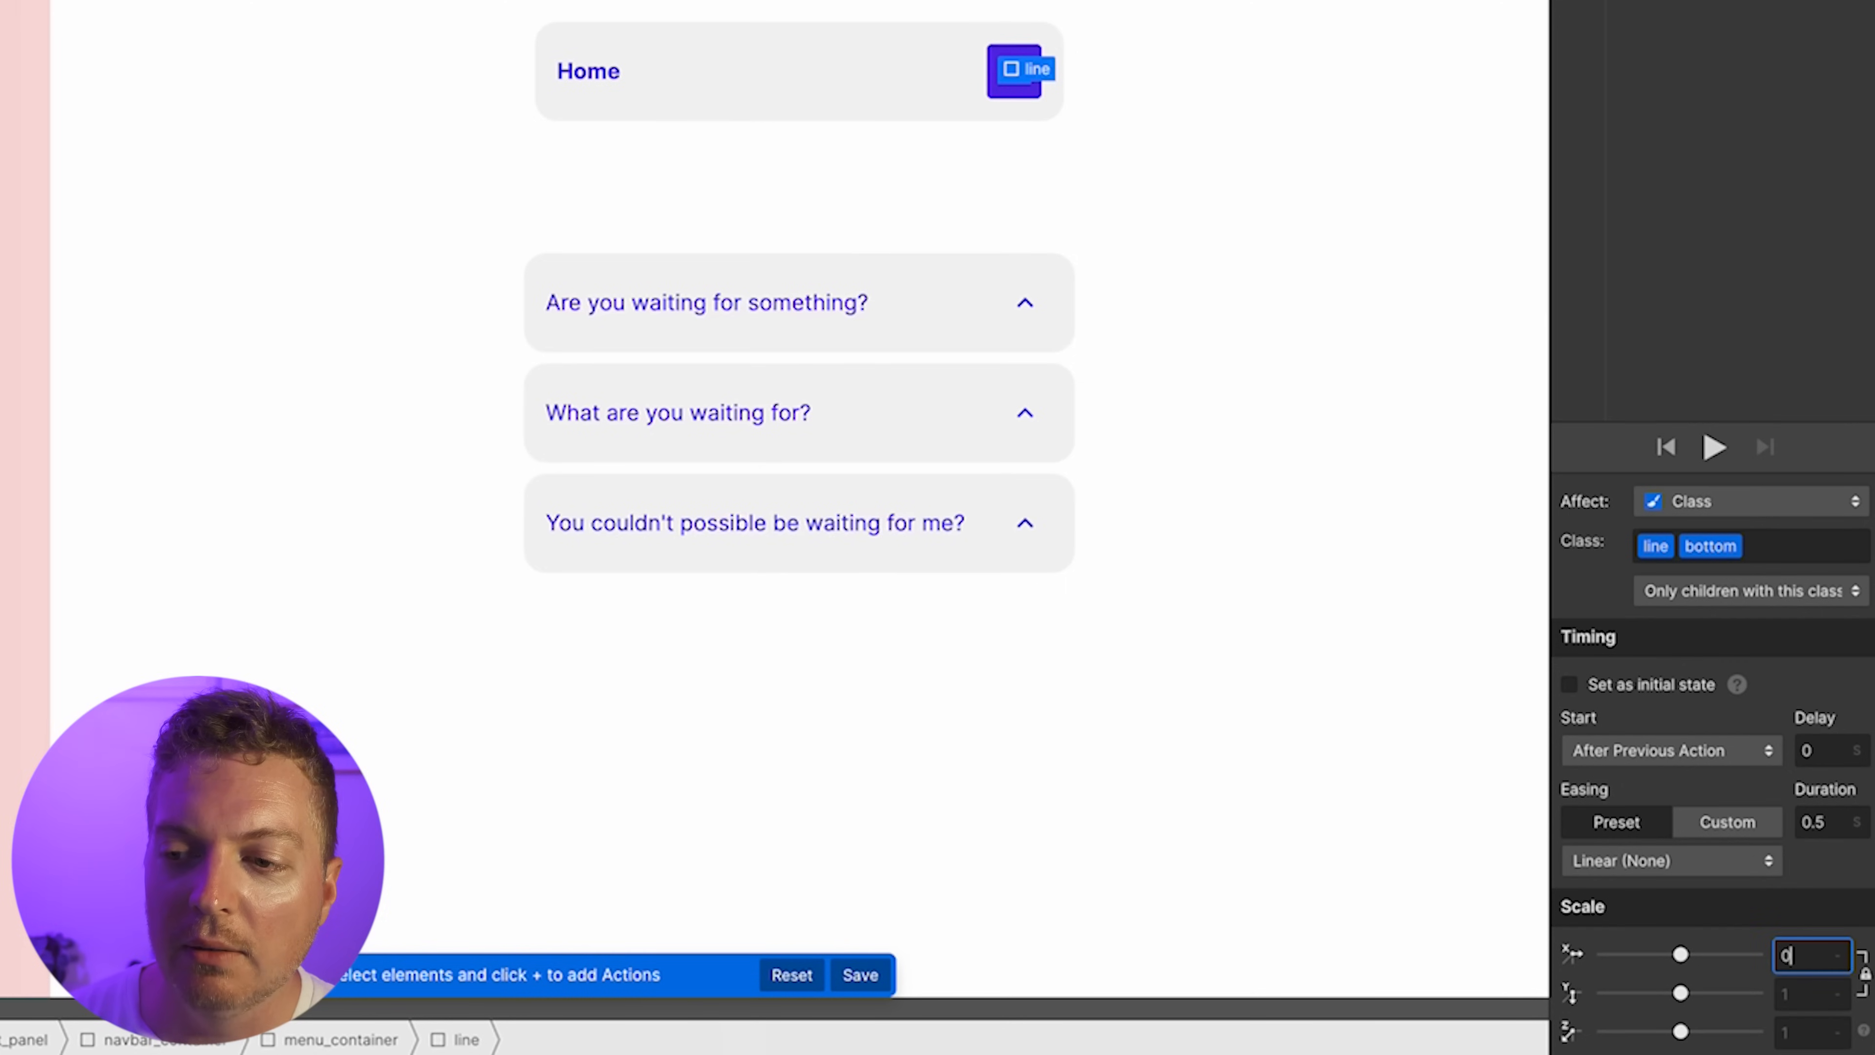
left_click(1865, 974)
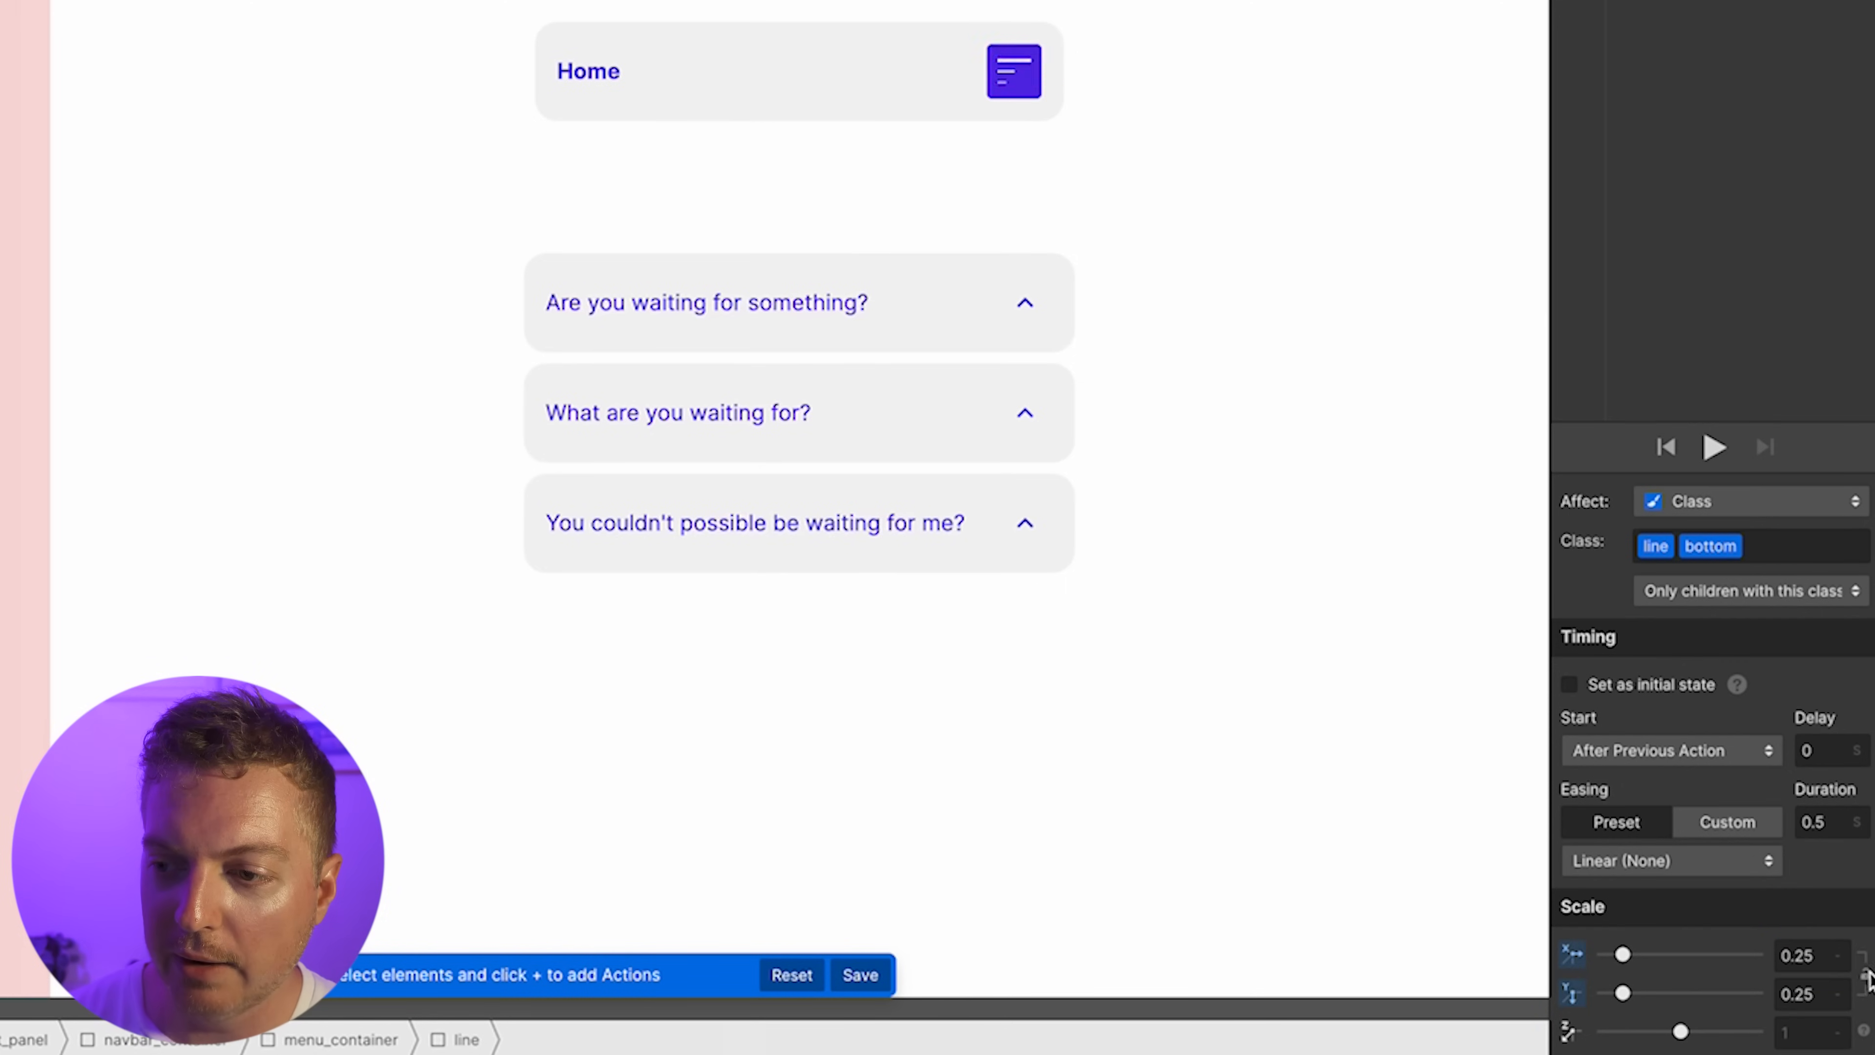
left_click(1570, 998)
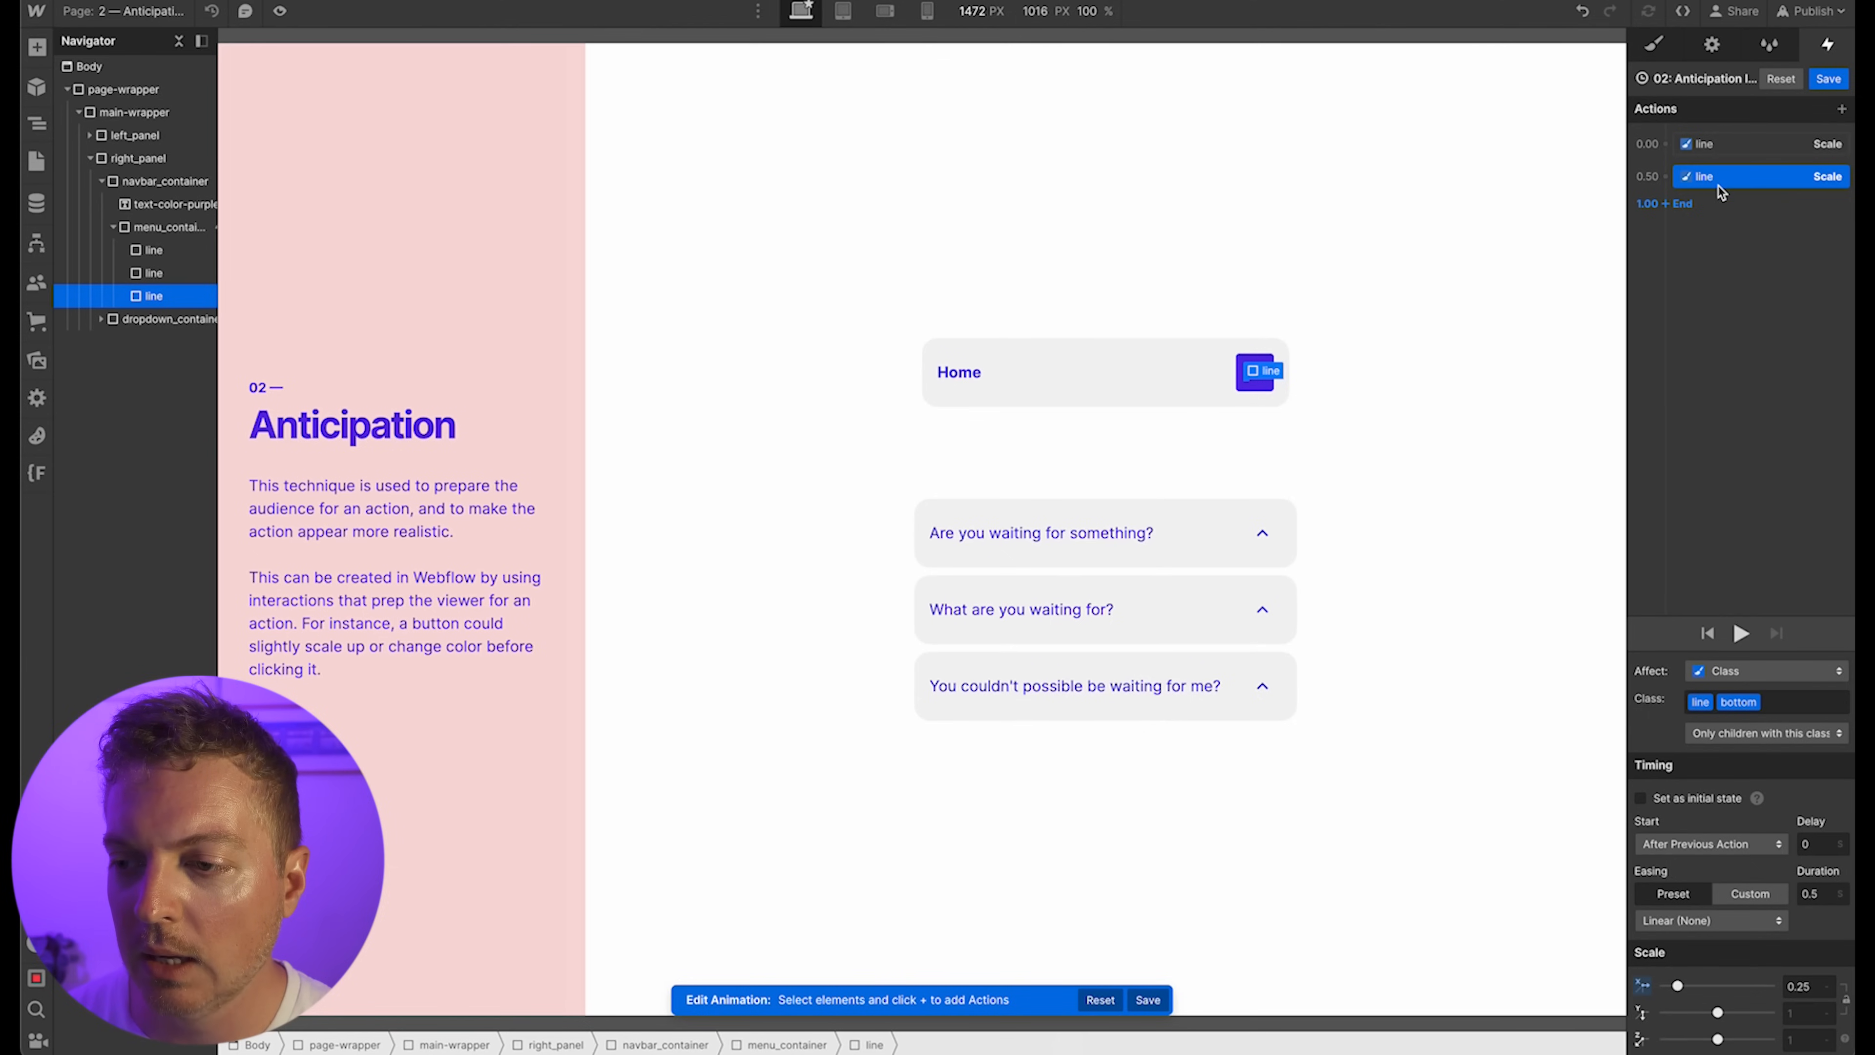
Start both line scale actions together with a 0.3 s duration and Ease easing, and play the animation
left_click_drag(1718, 182, 1725, 152)
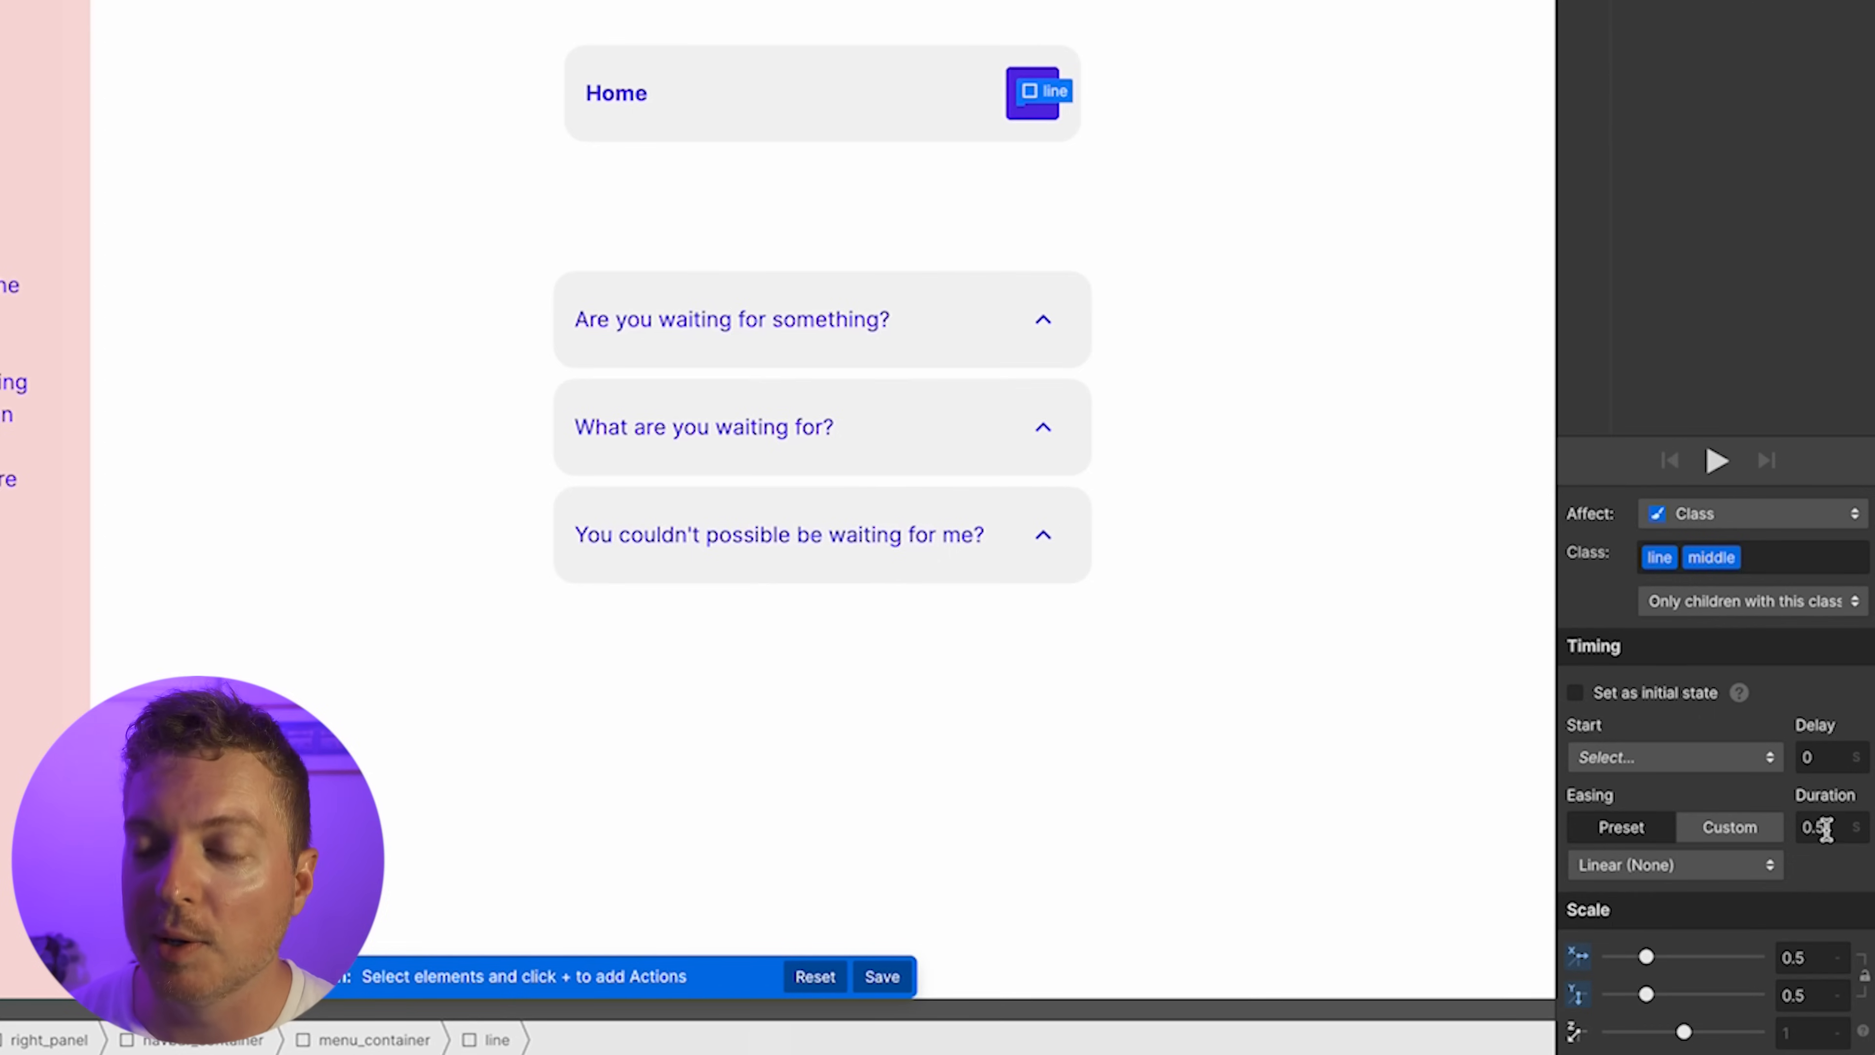
left_click(1820, 893)
key("BackSpace")
type("0.3")
left_click(1736, 870)
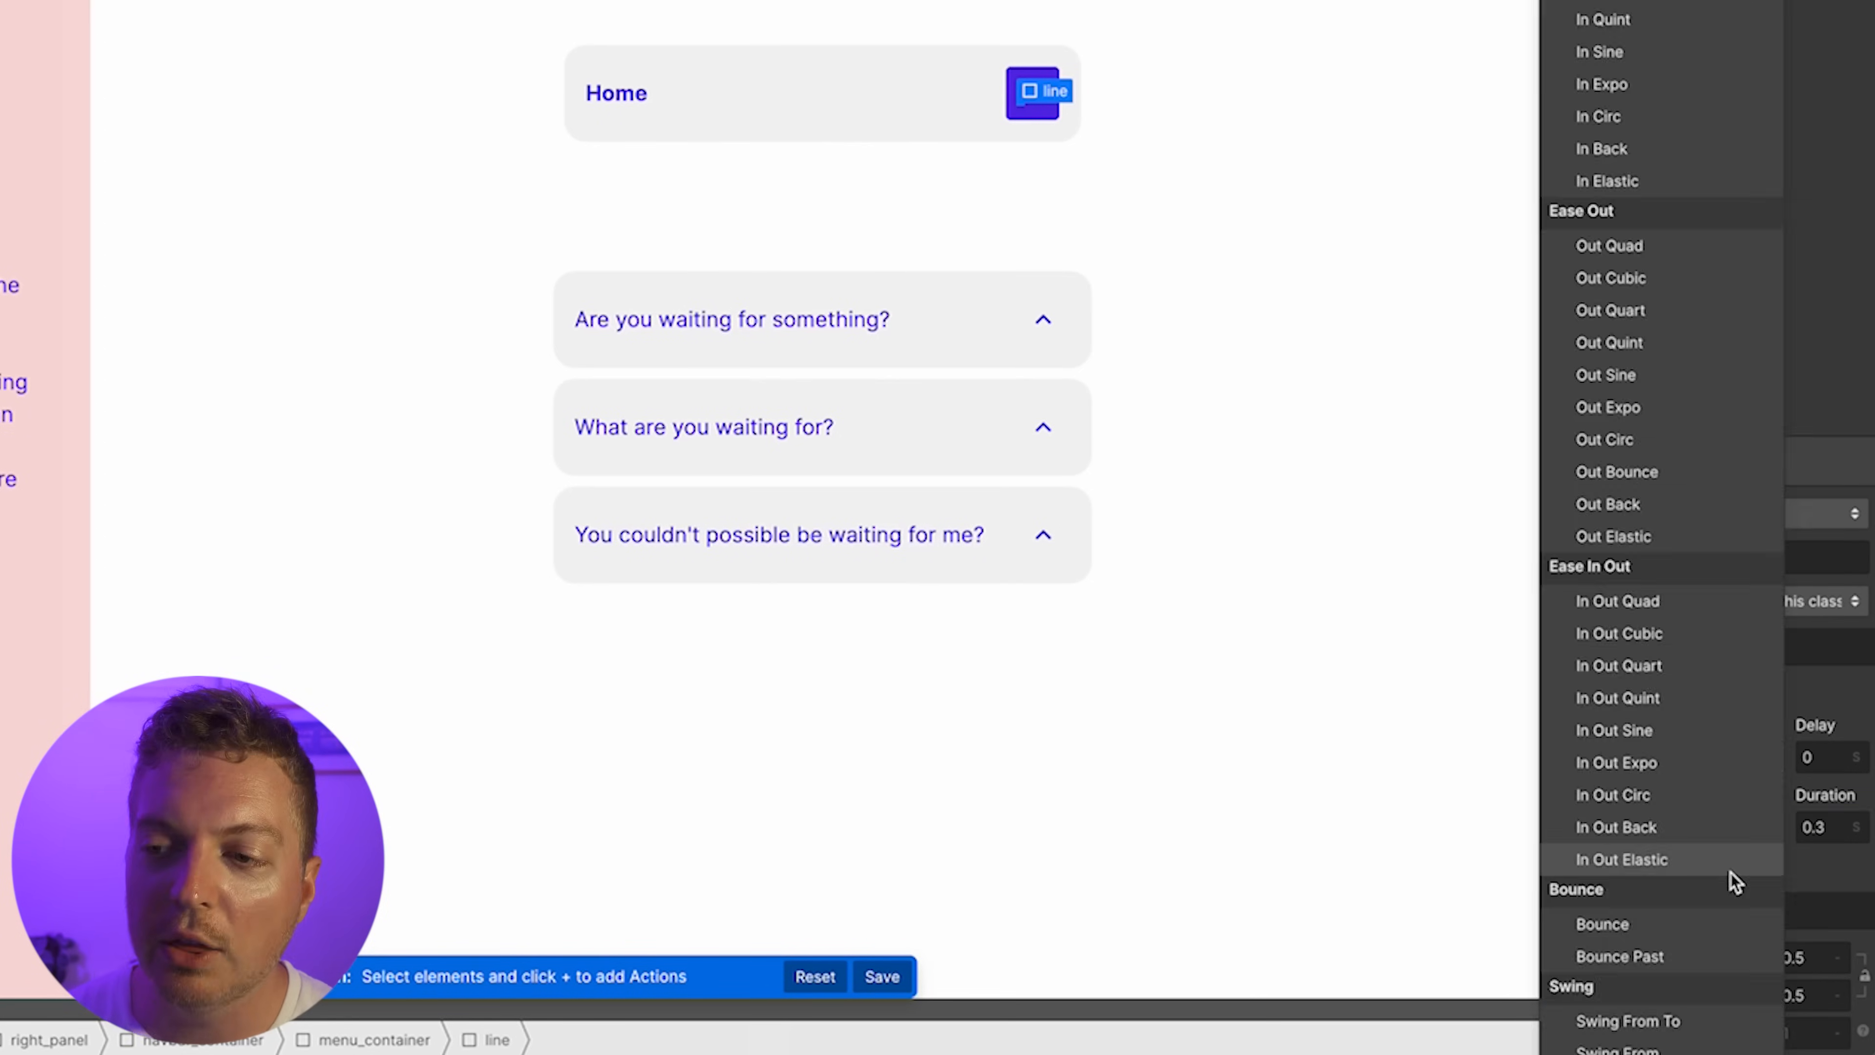
left_click(1698, 122)
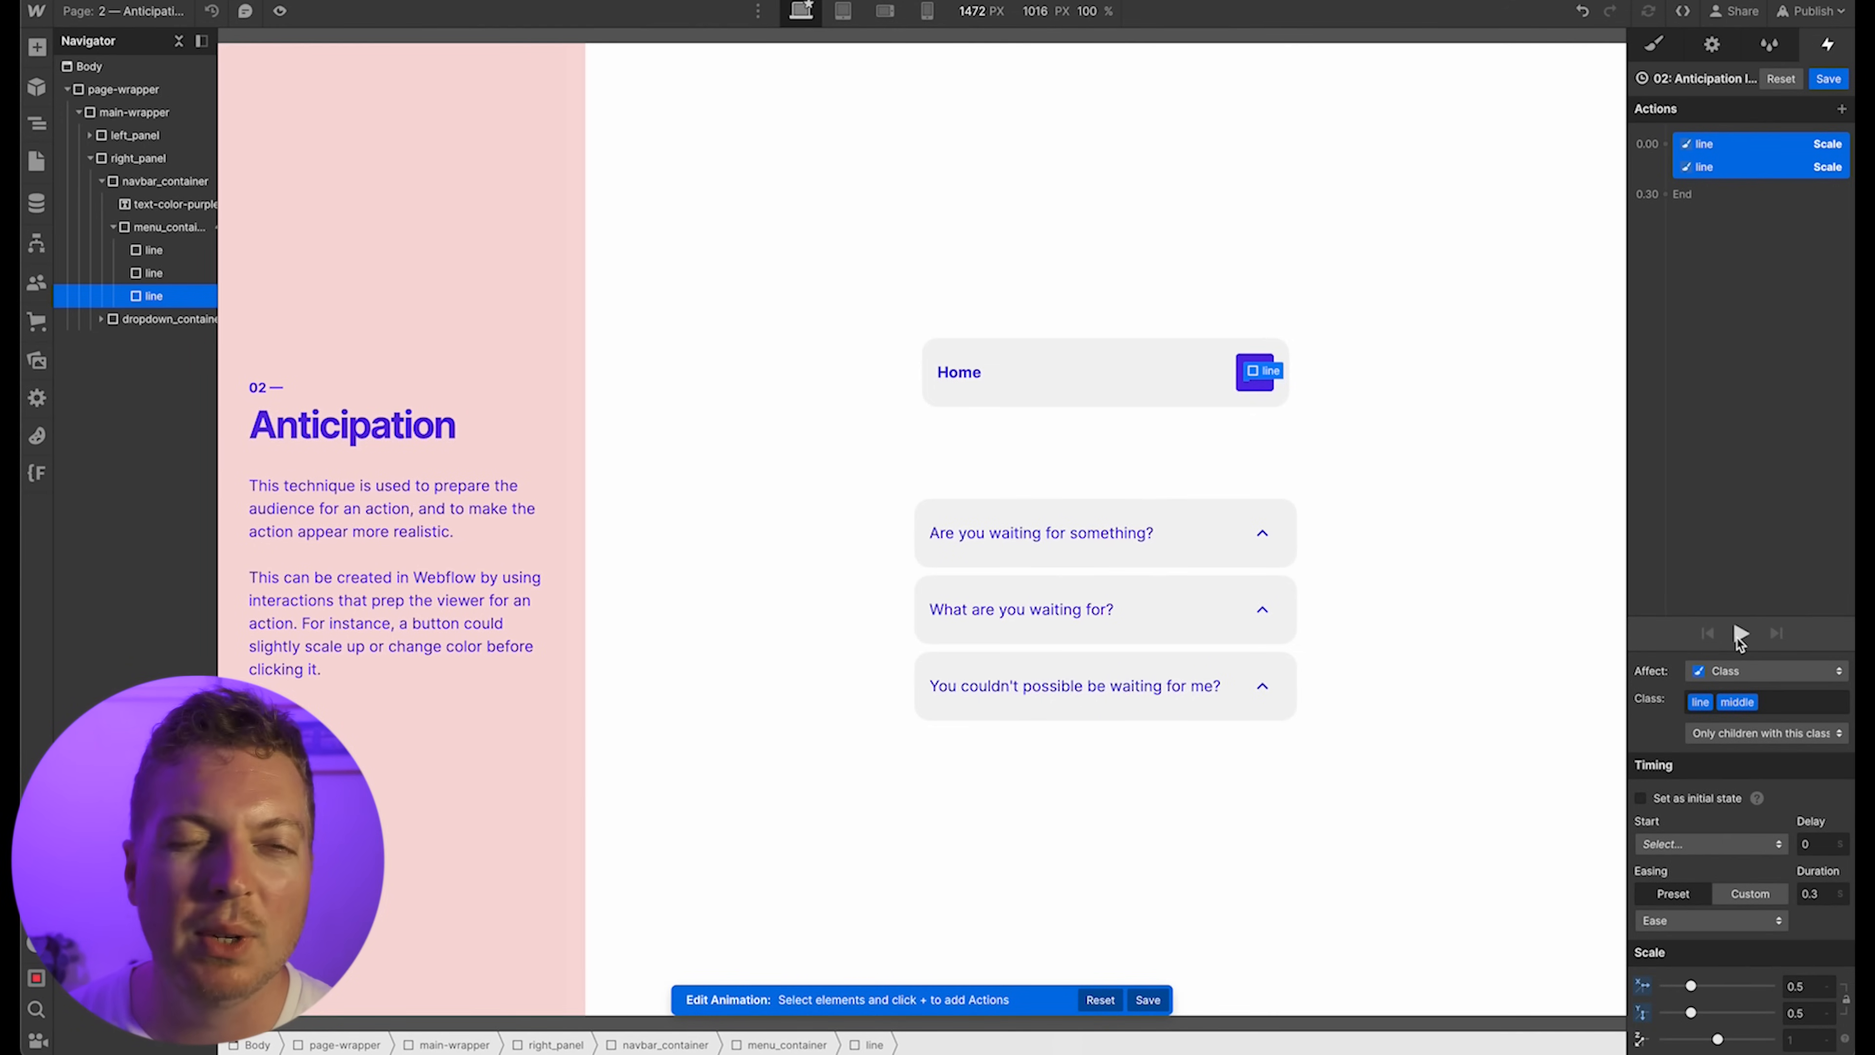
left_click(1740, 633)
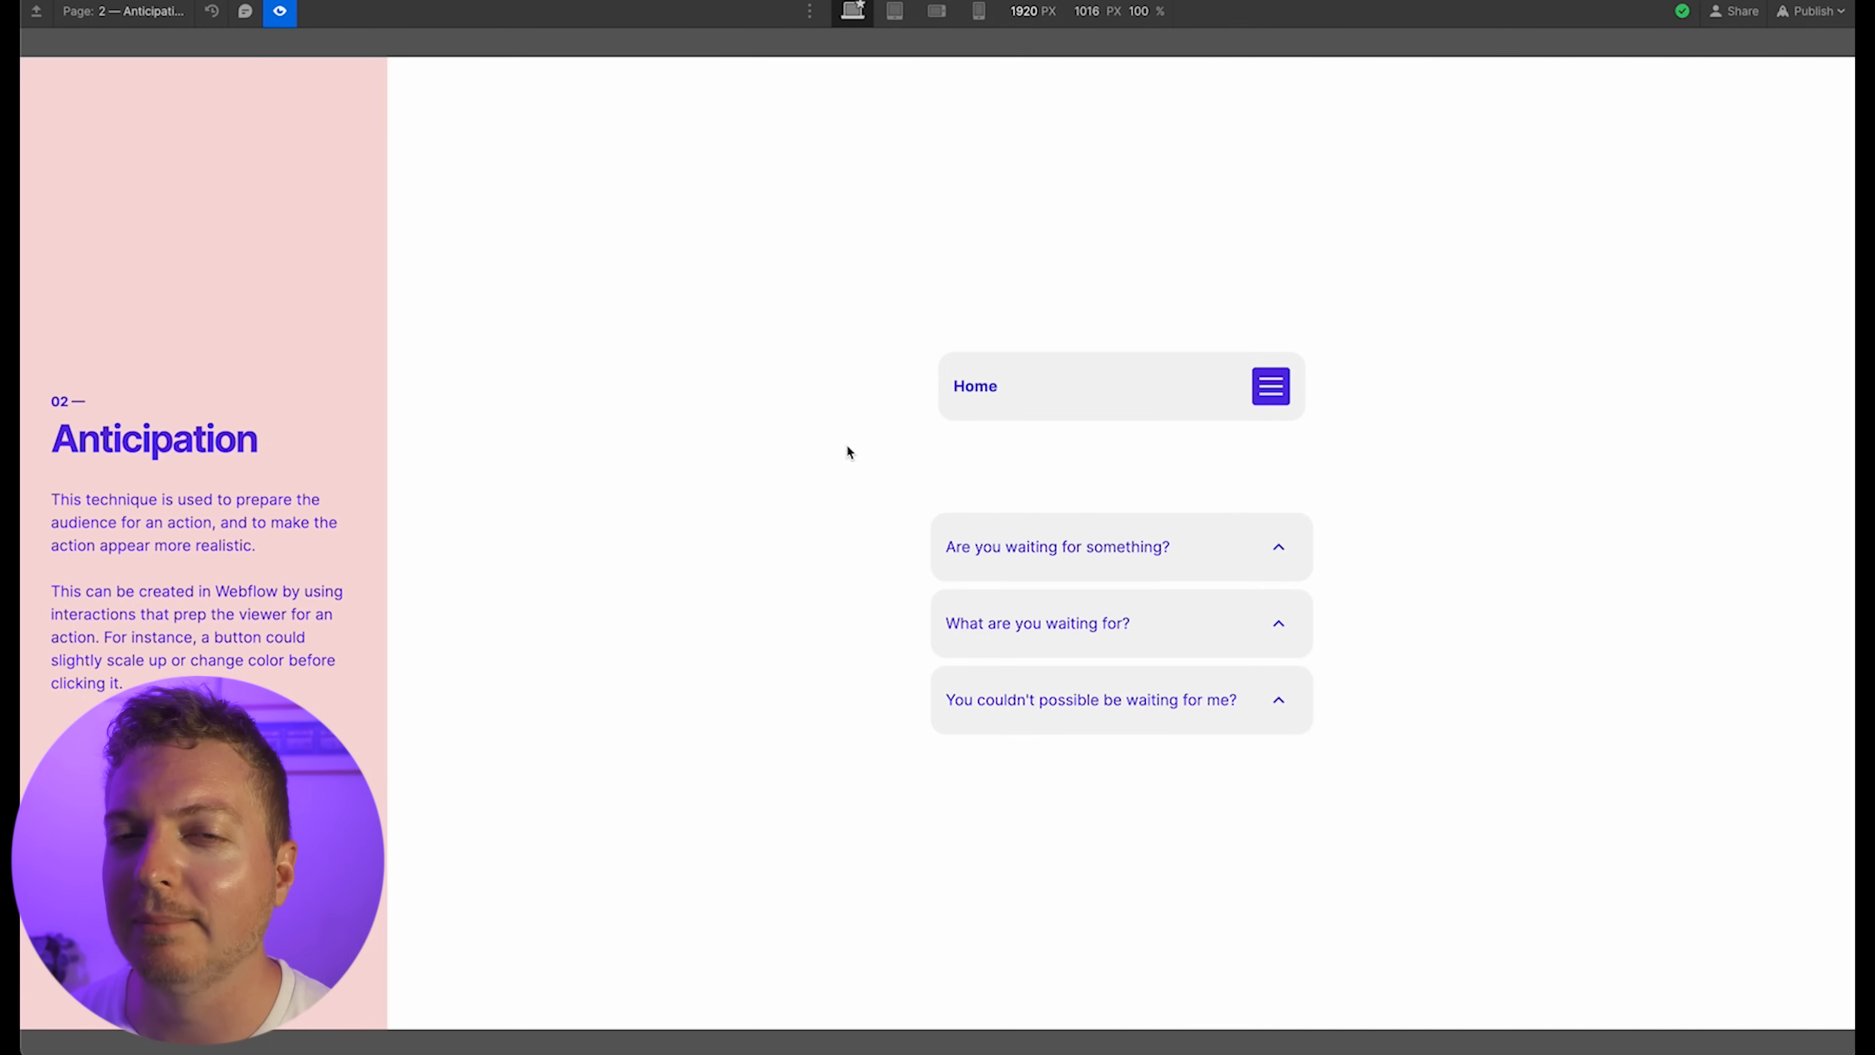
Leave preview mode and open the hover animation 02: Anticipation In of the first dropdown_item, "Are you waiting for something?"
left_click(280, 10)
left_click(1222, 554)
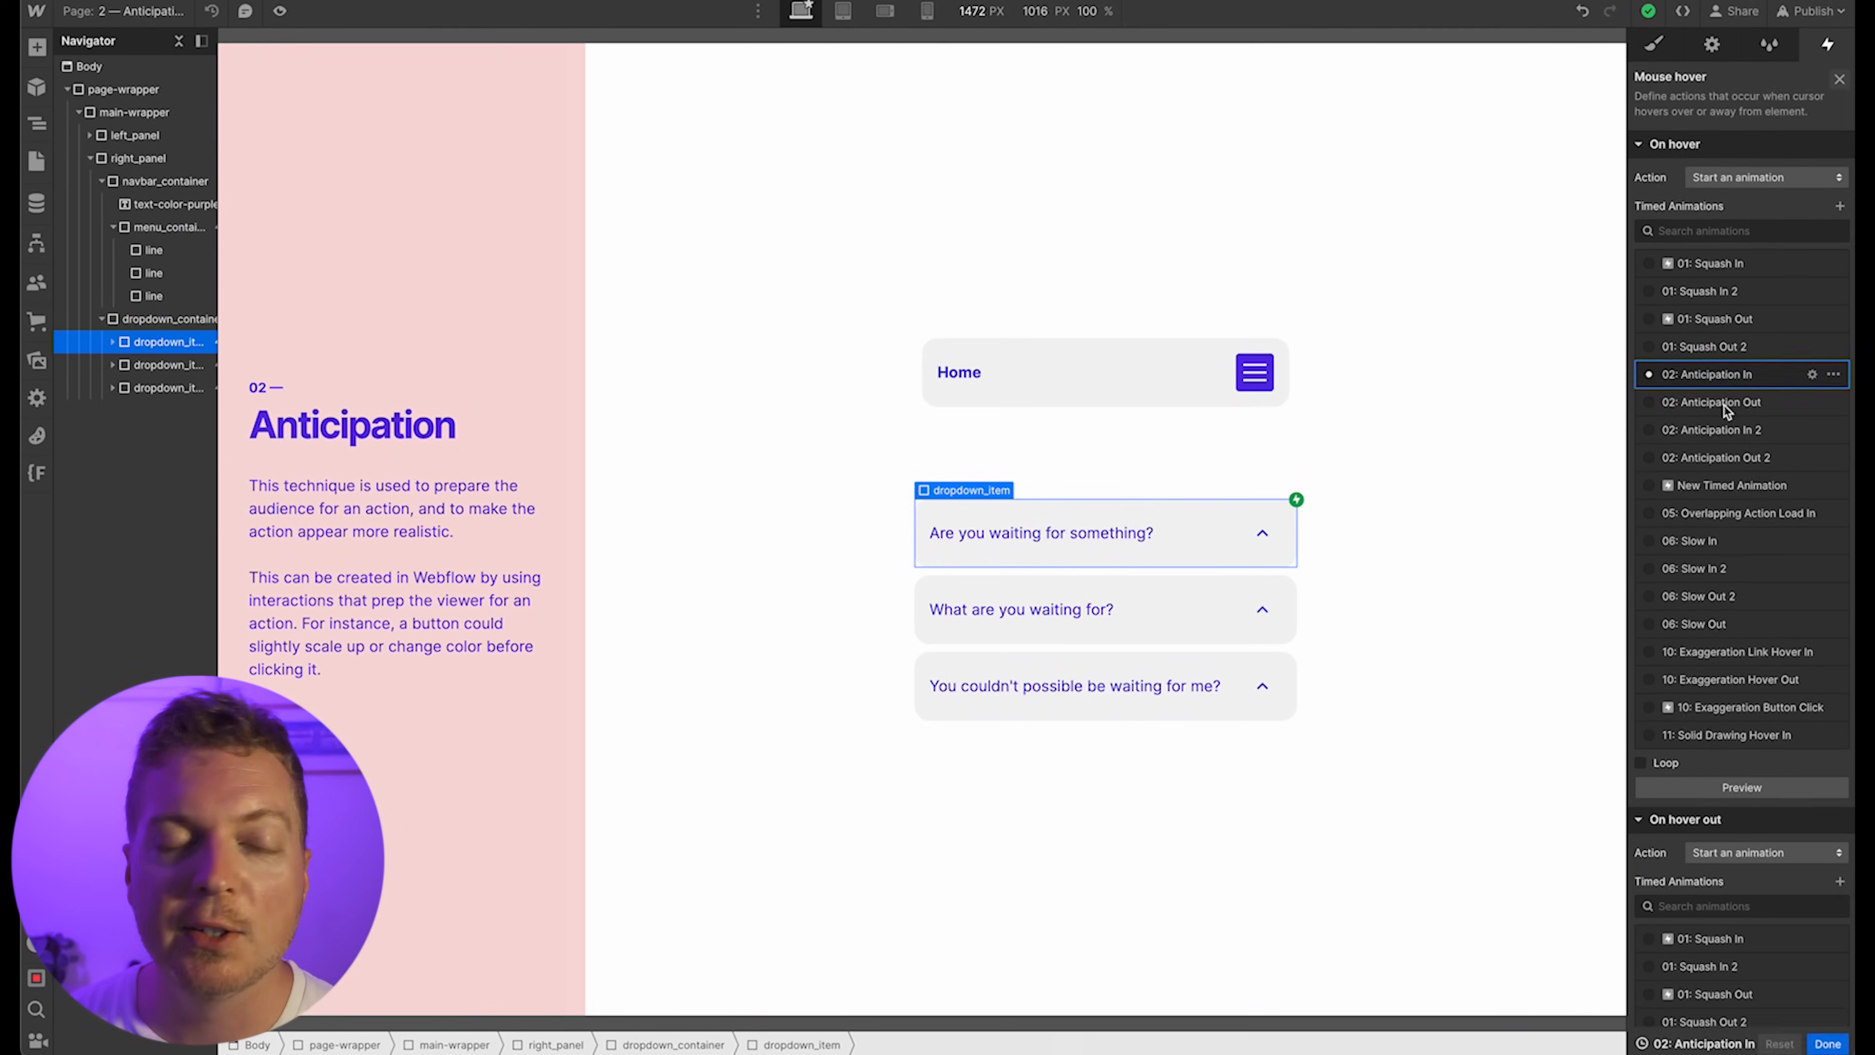
left_click(1721, 407)
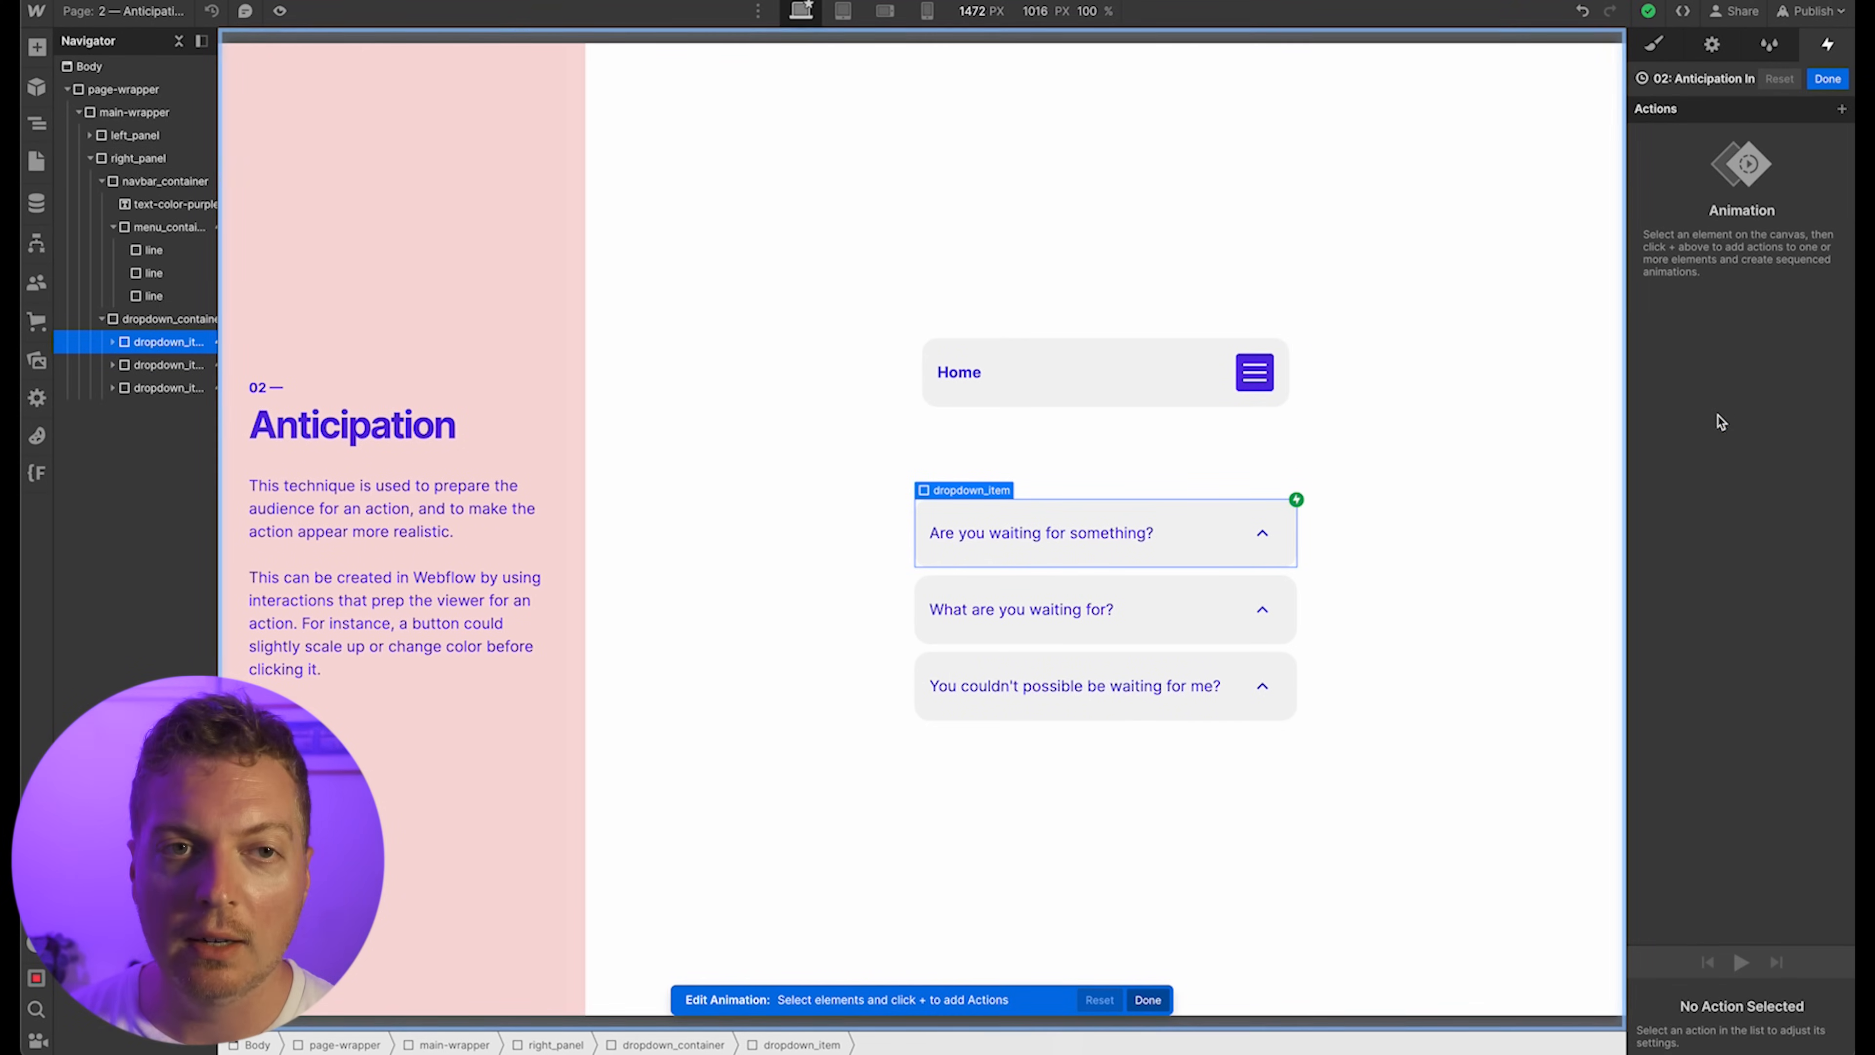
Add a Rotate action to the first item's dropdown_arrow with a Z rotation of 120 degrees
left_click(1261, 539)
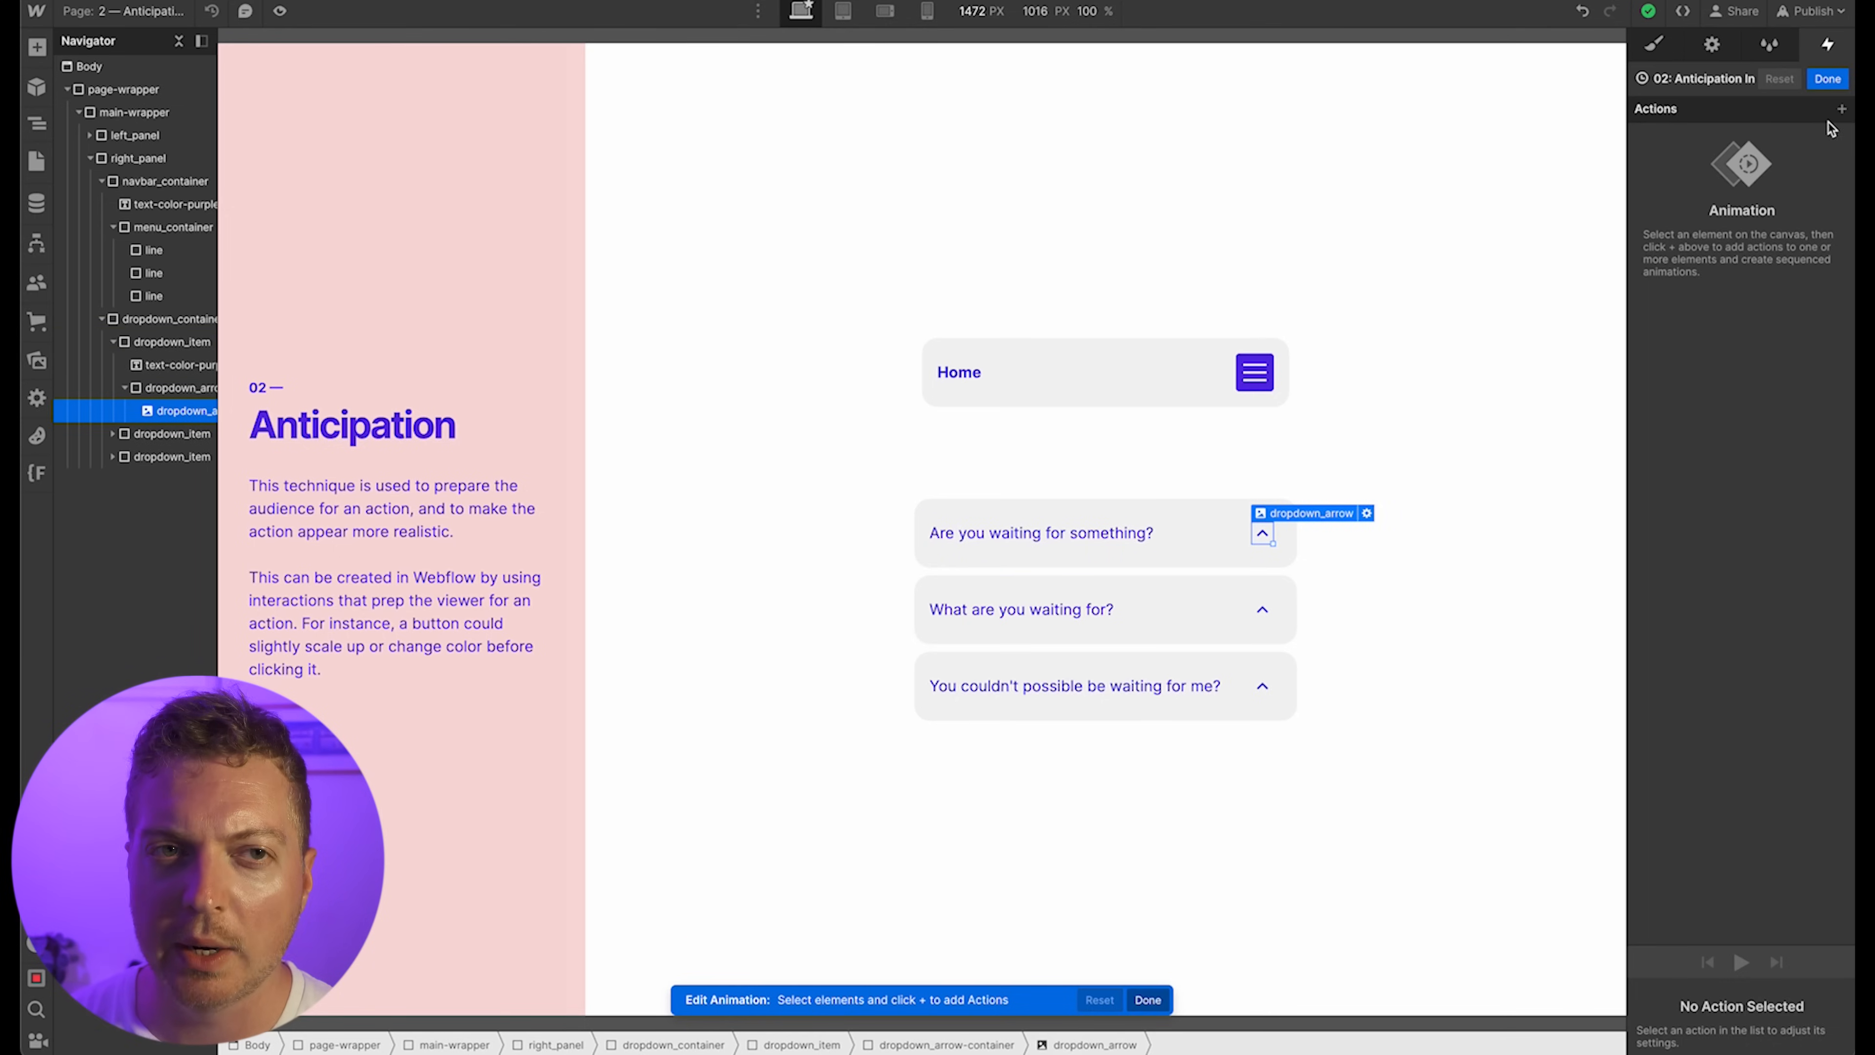
left_click(1842, 108)
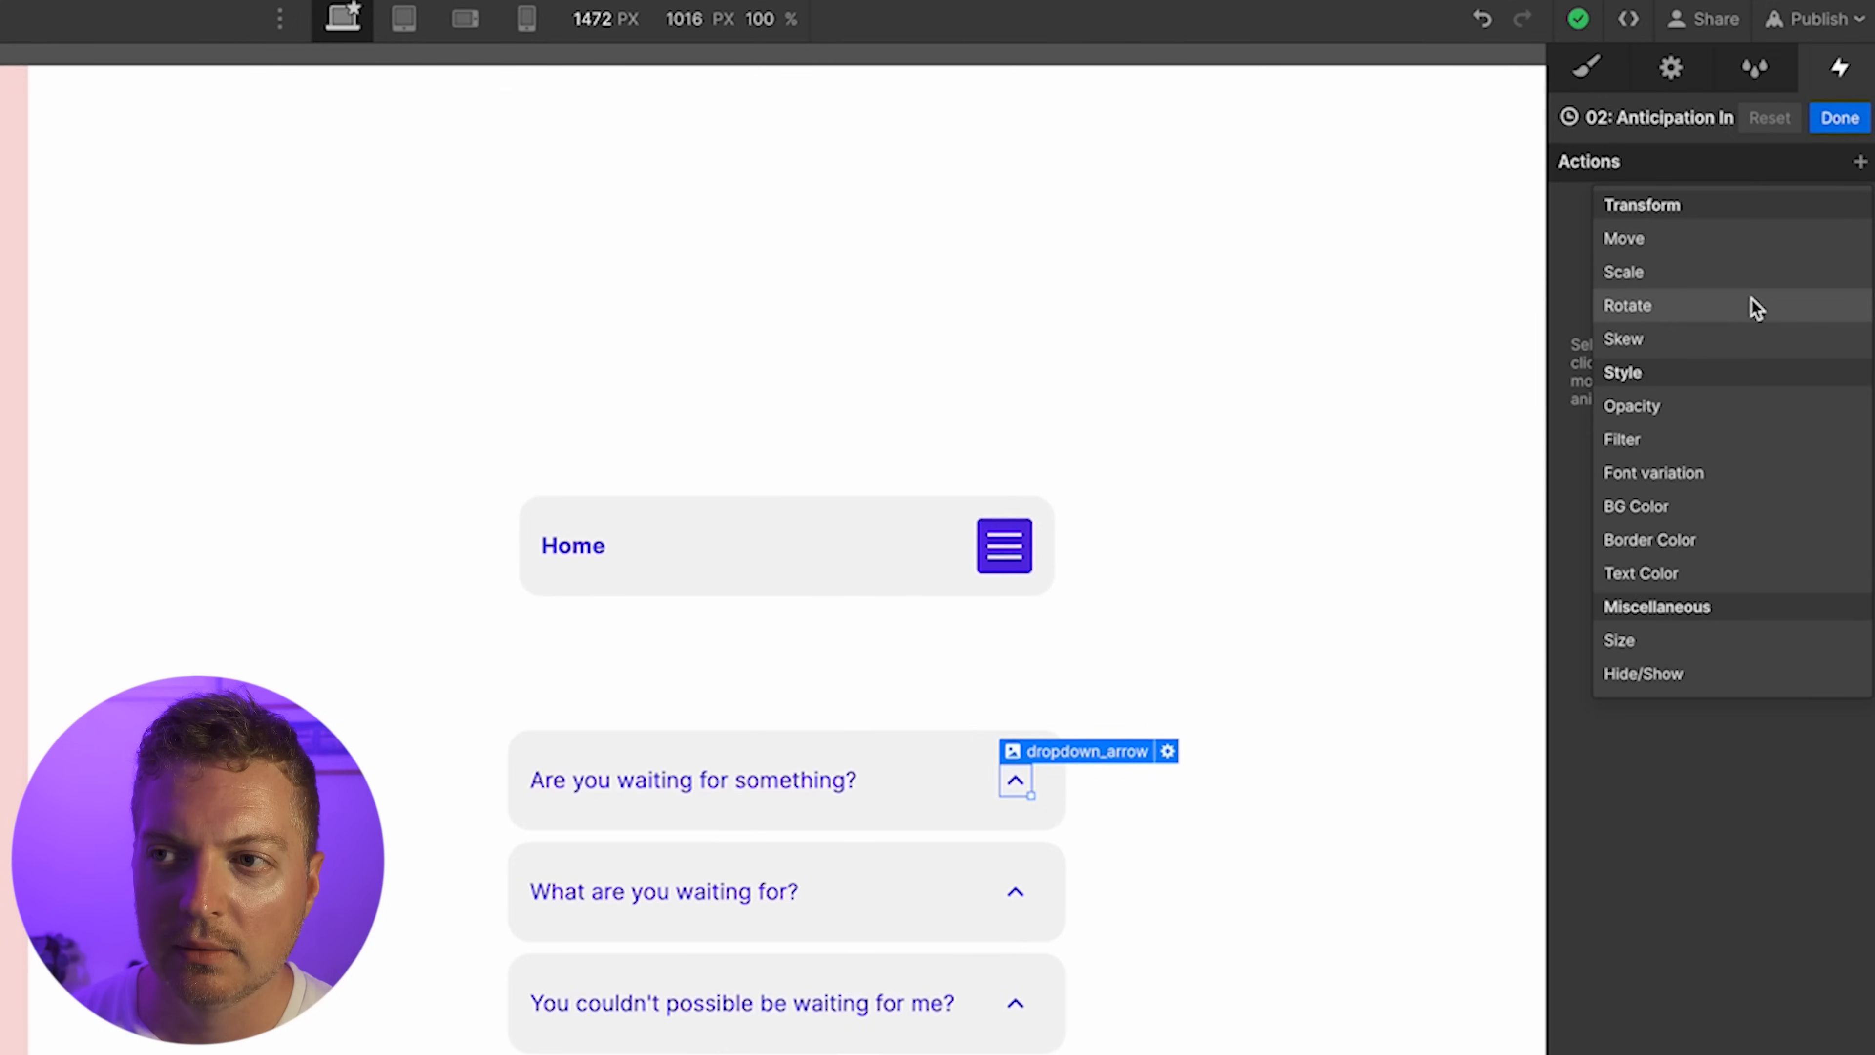
left_click(1756, 307)
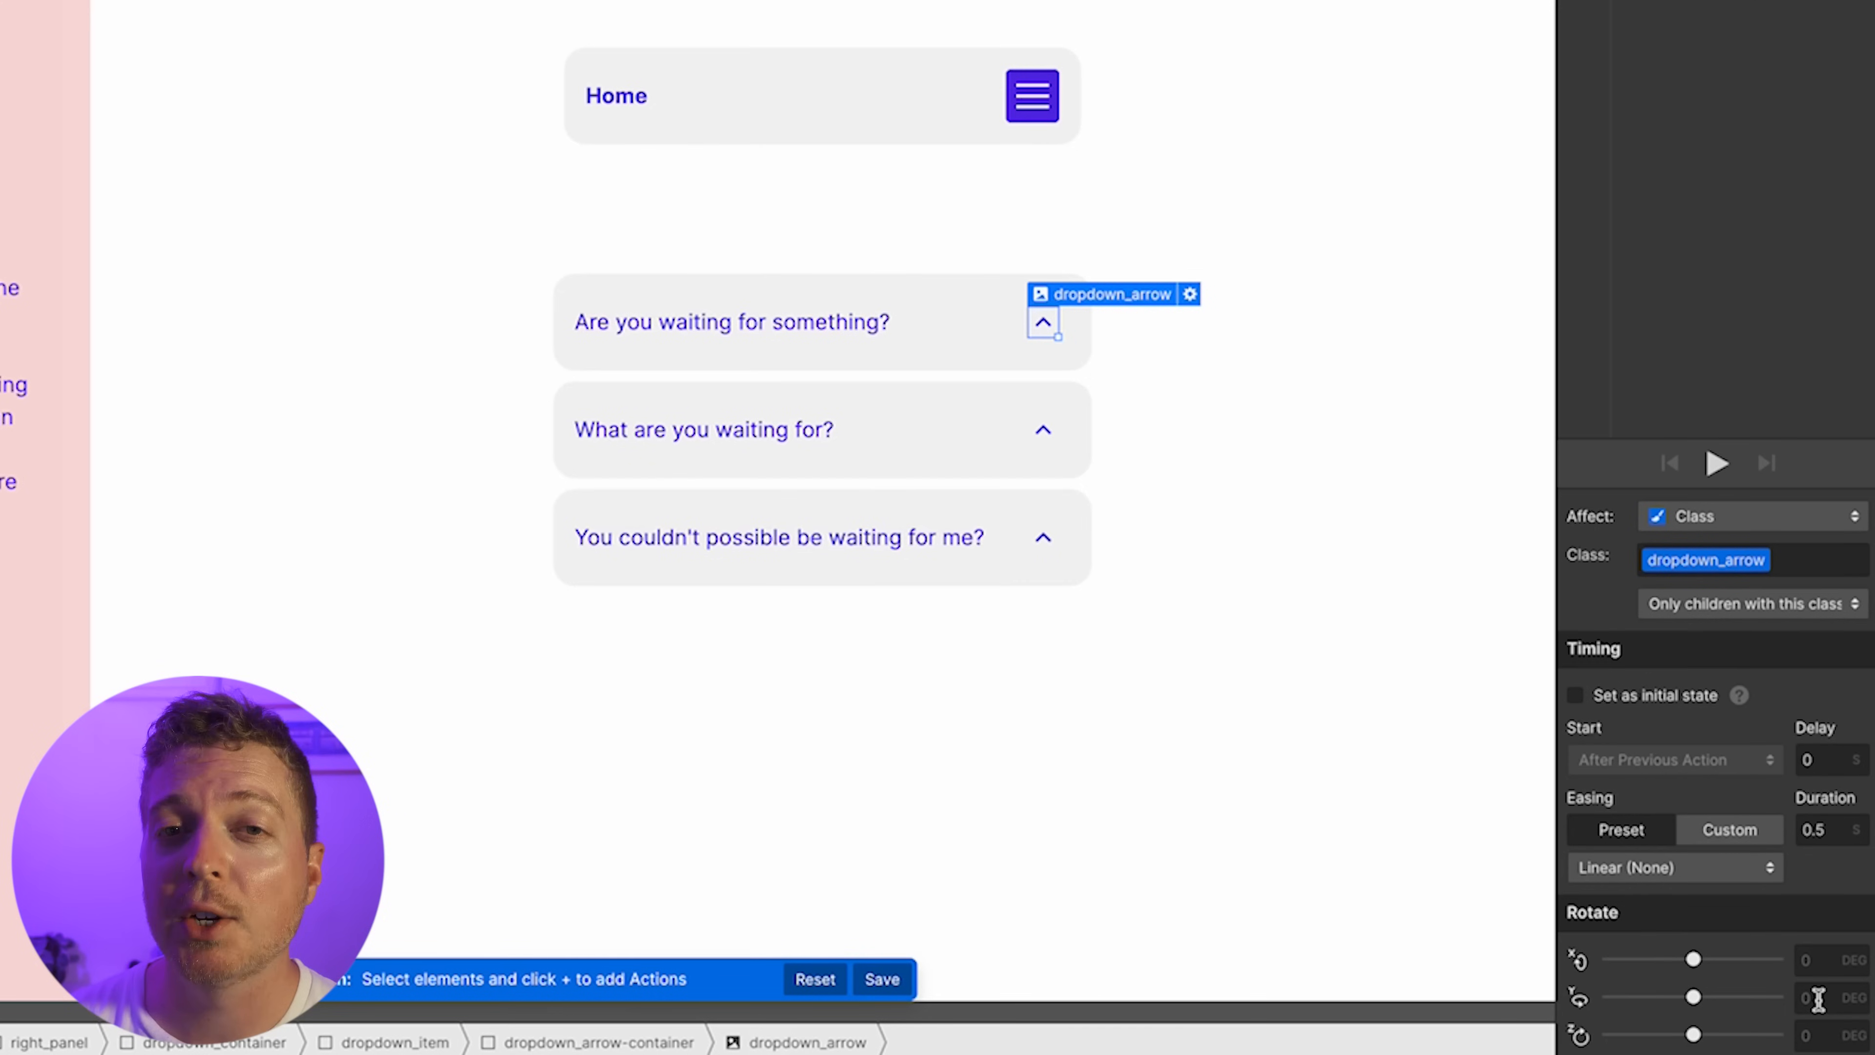
left_click(1821, 1036)
type("120")
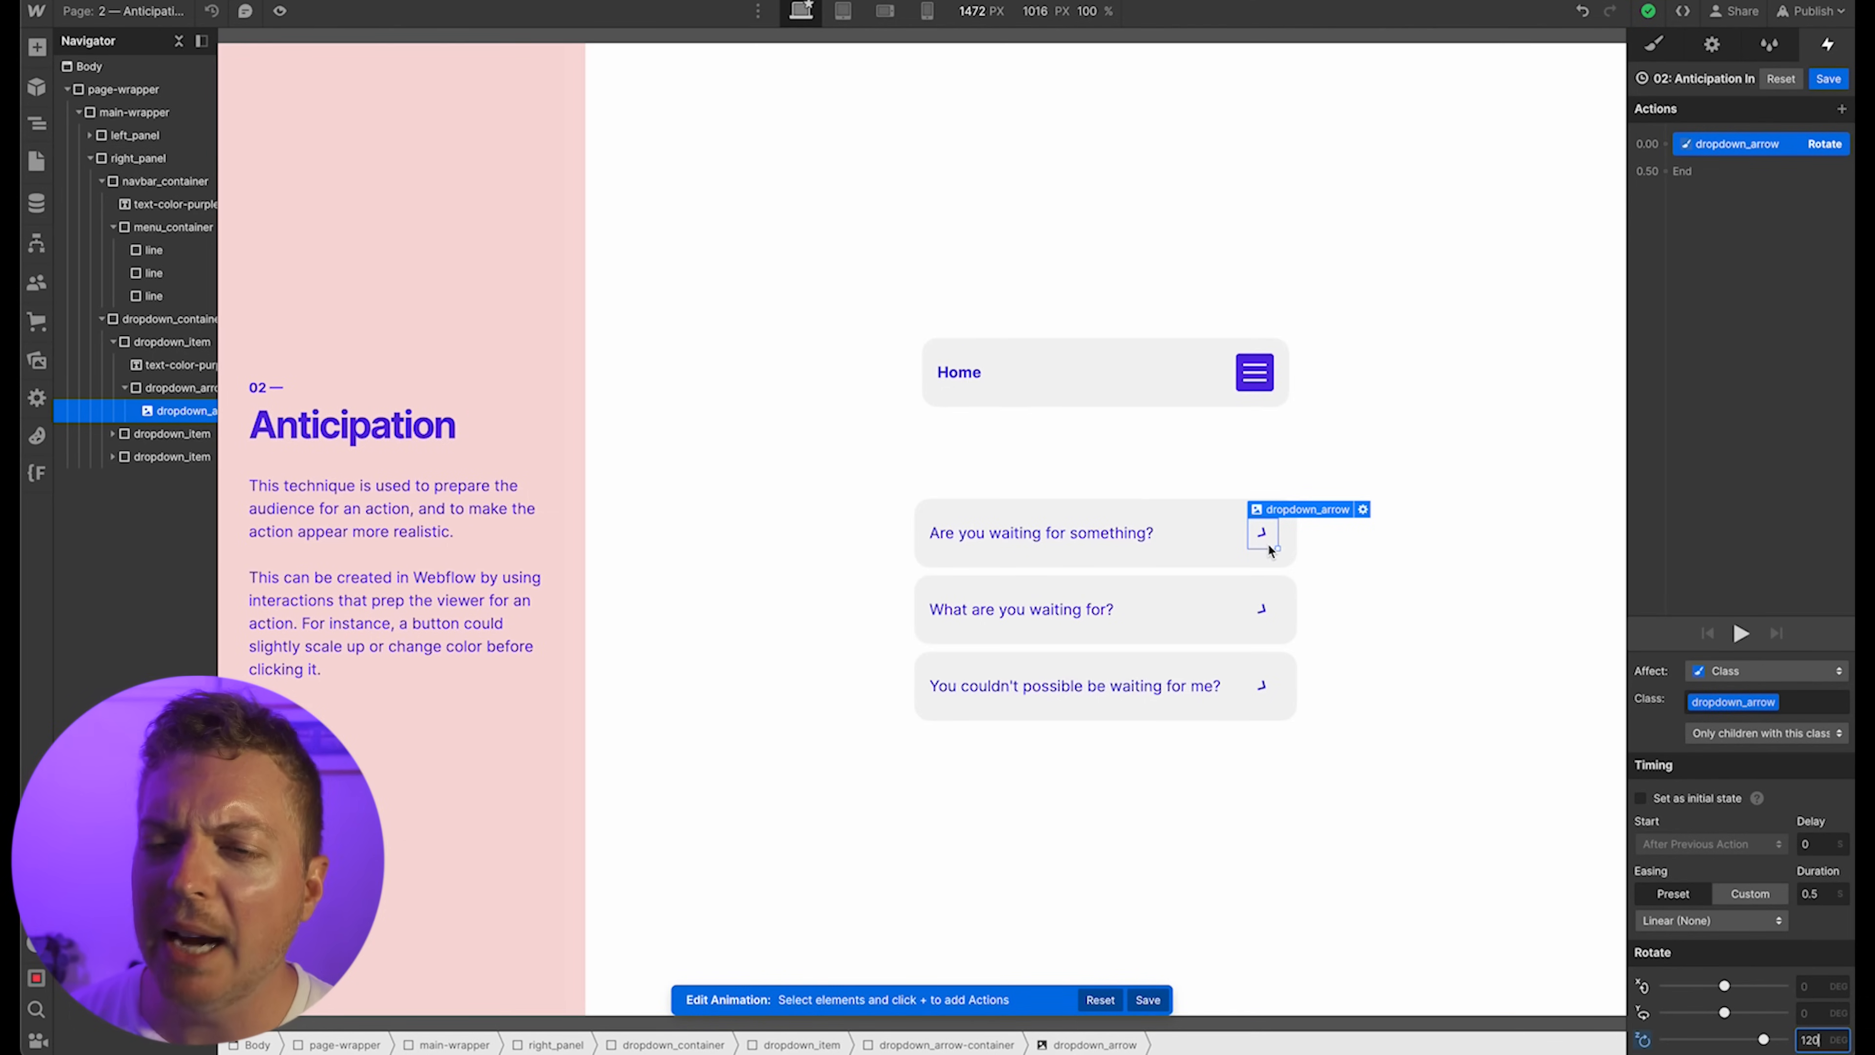
Add a BG Color action to the first item's dropdown_arrow-container with the Flux Pink swatch
left_click(1264, 545)
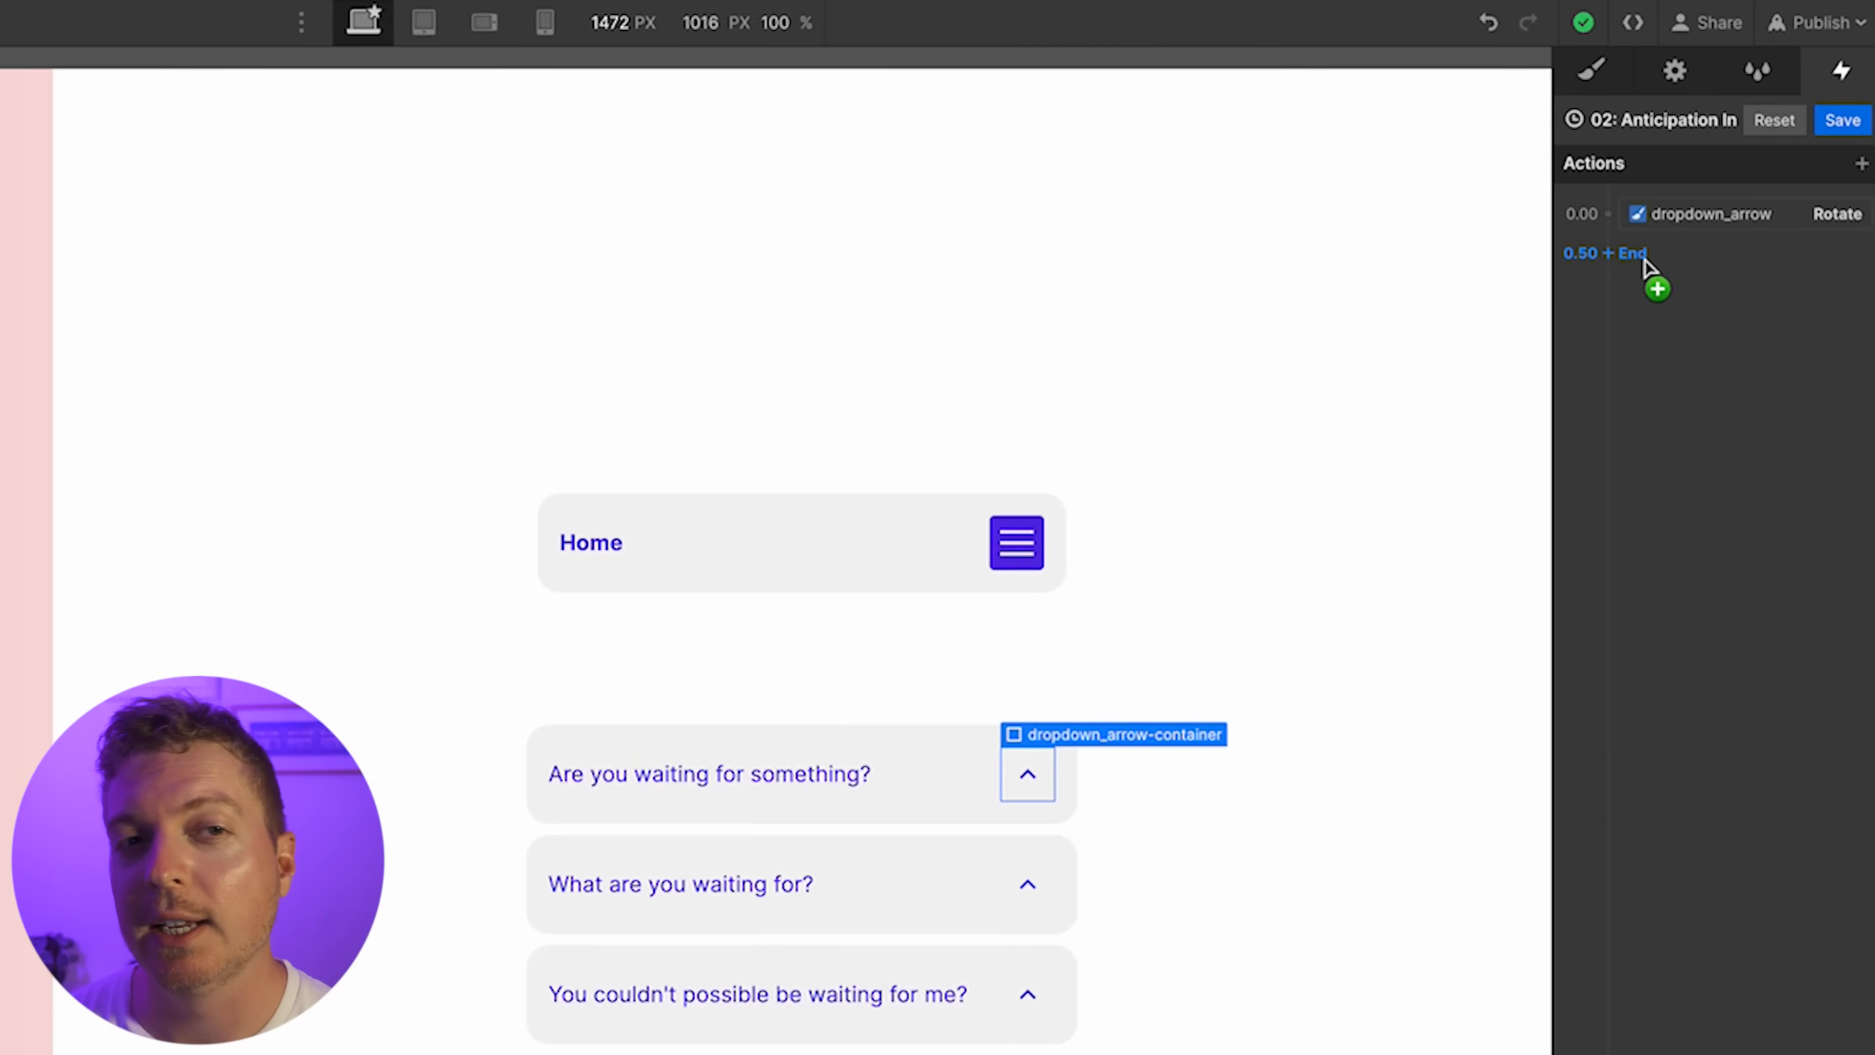
left_click(1684, 175)
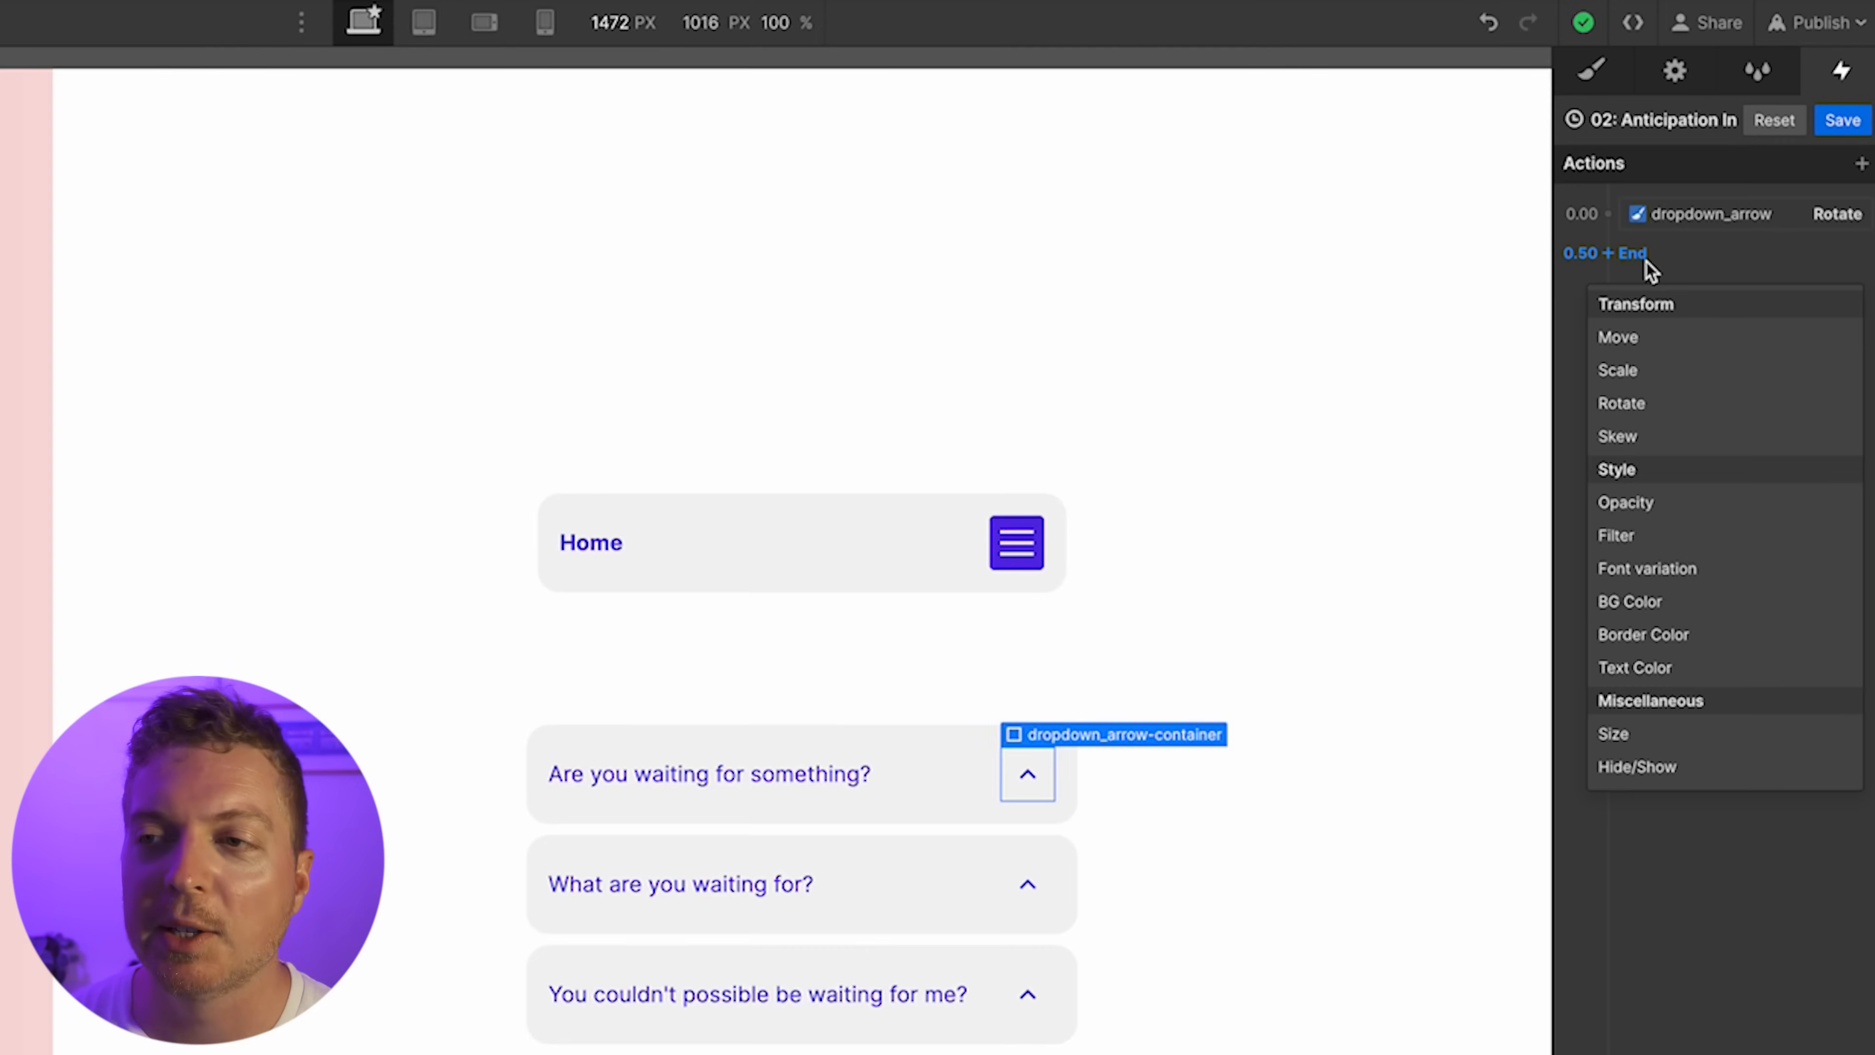
left_click(1679, 601)
left_click(1618, 1031)
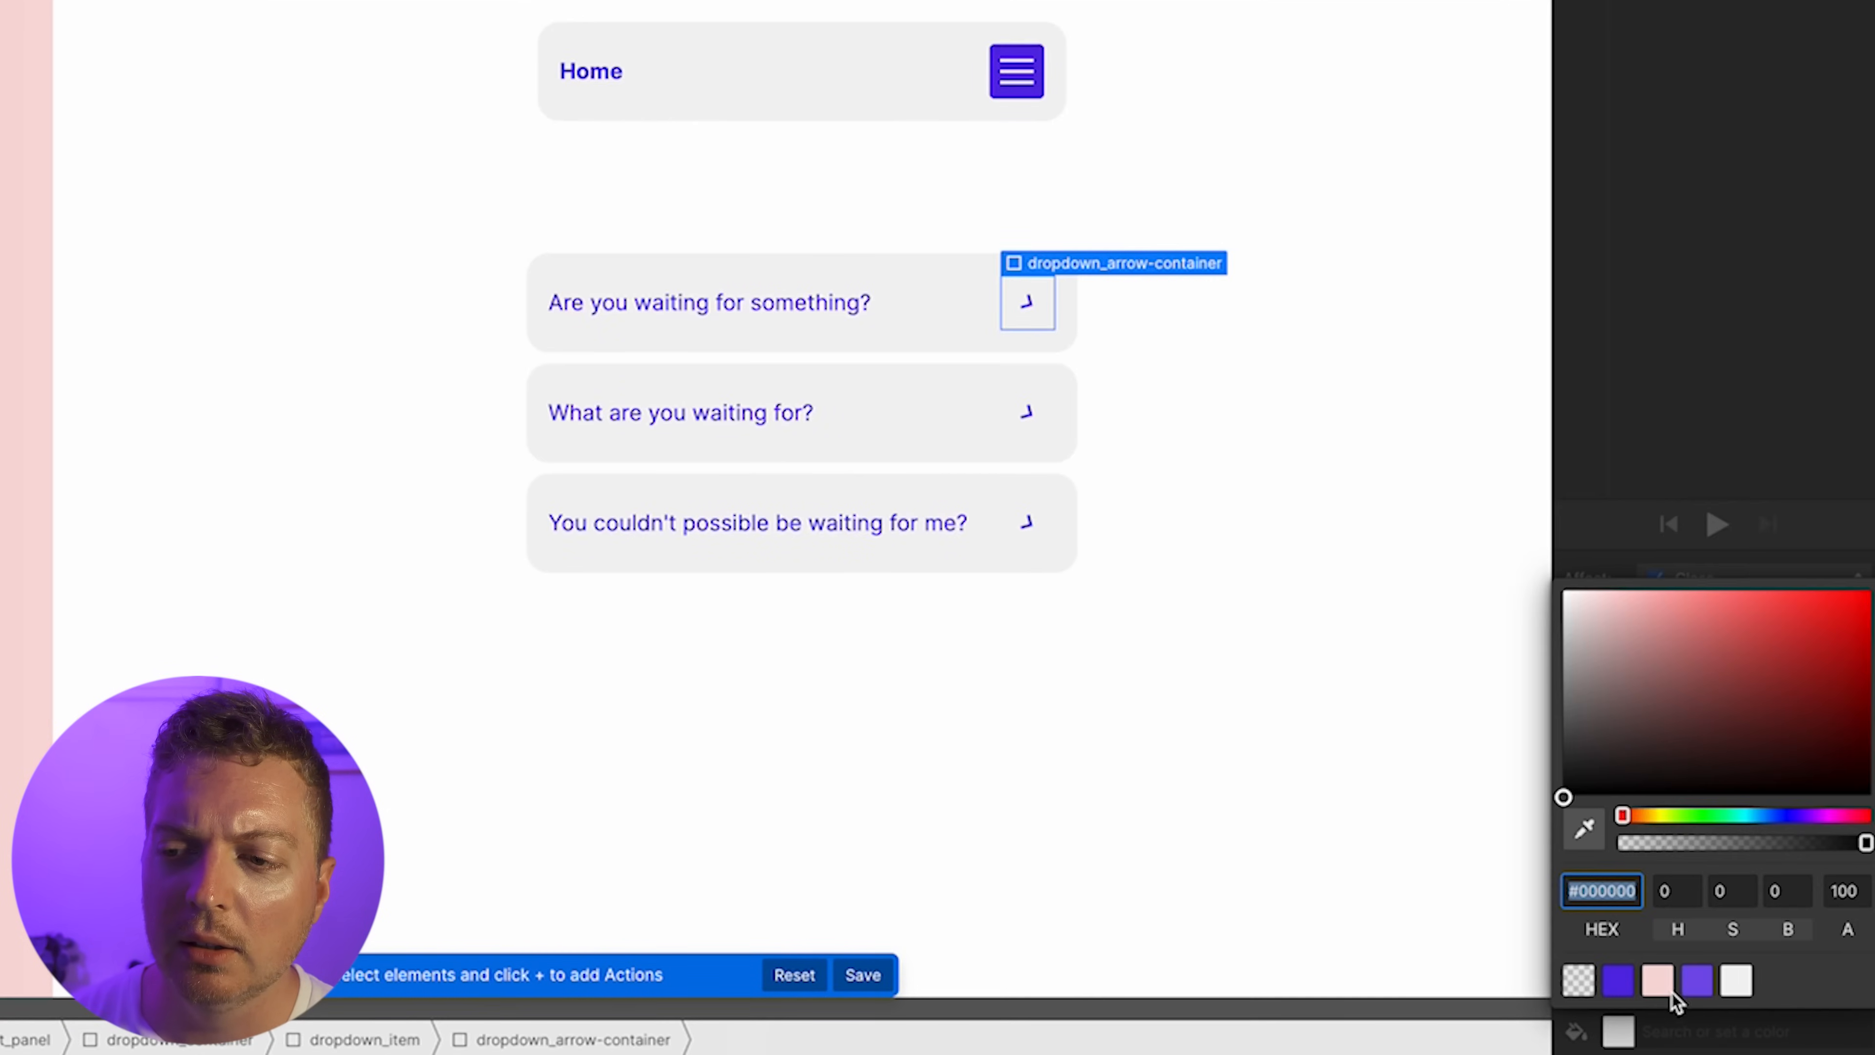
left_click(1667, 986)
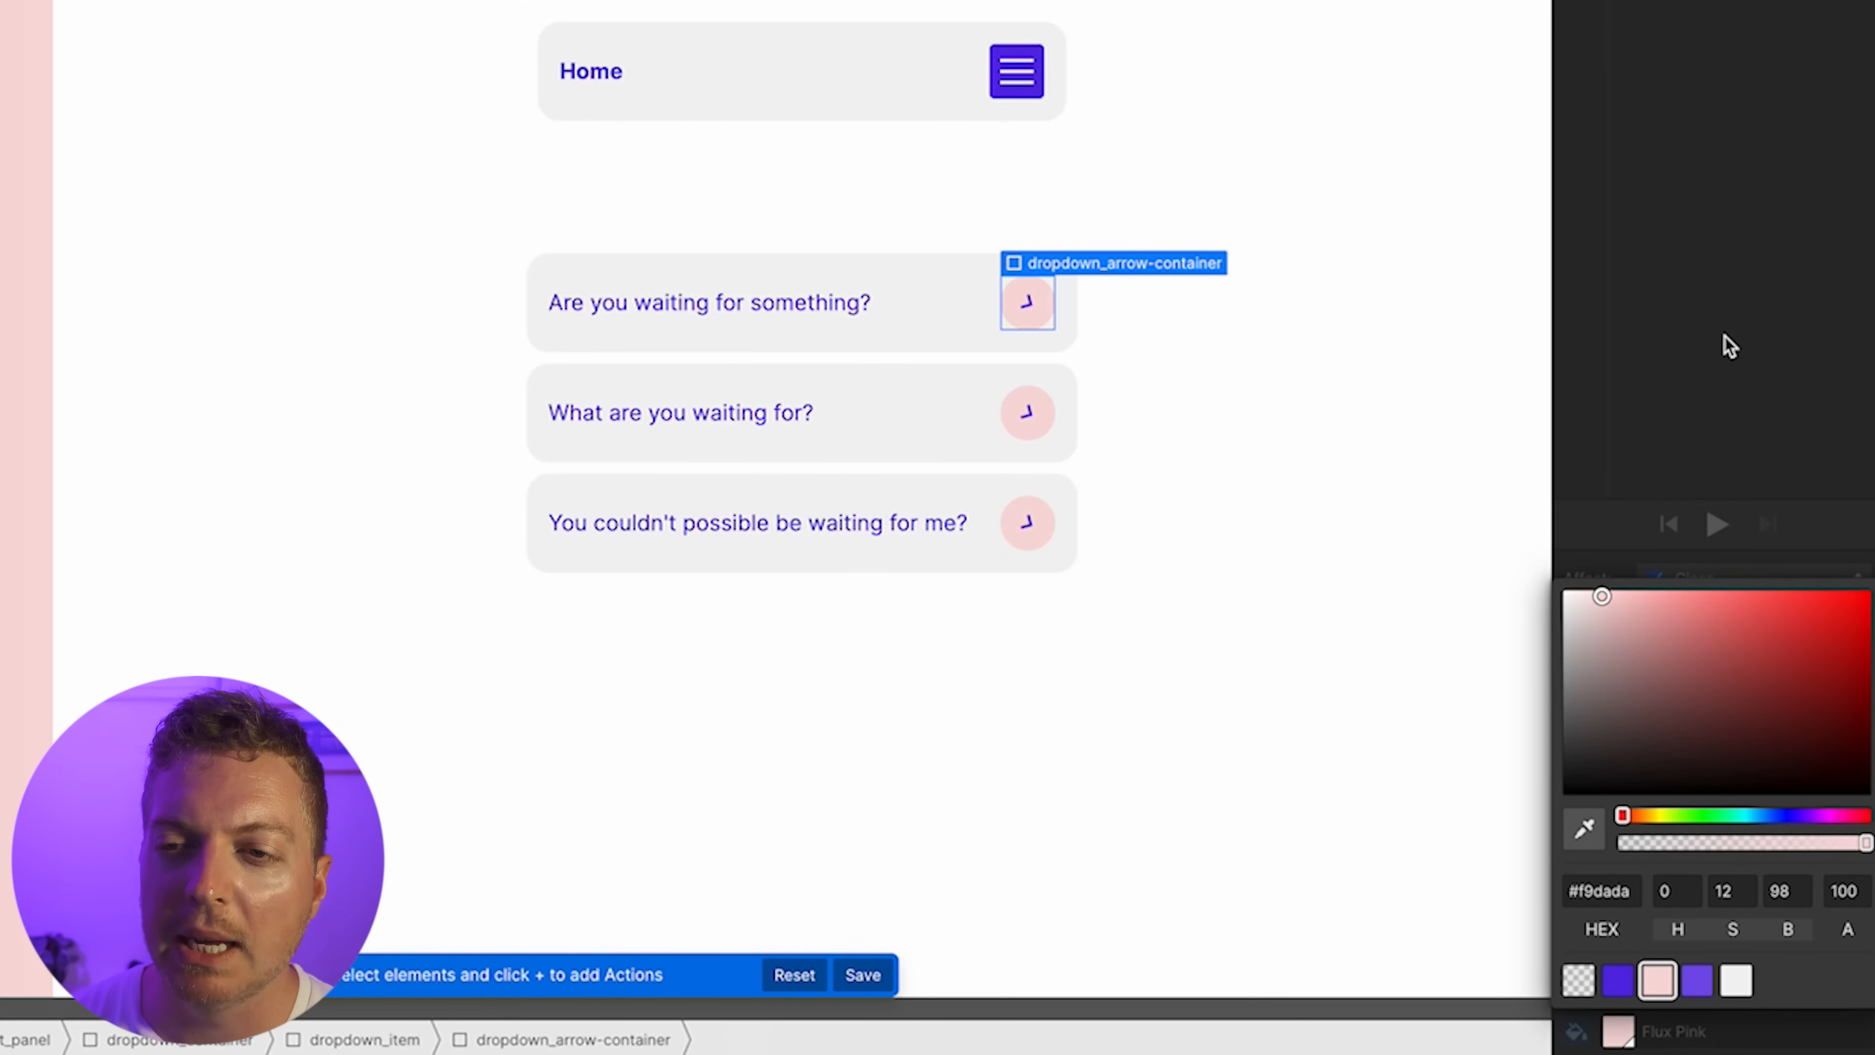
Start the arrow container's background colour action together with the arrow rotation and play the animation
left_click(1705, 311)
left_click_drag(1771, 191, 1764, 149)
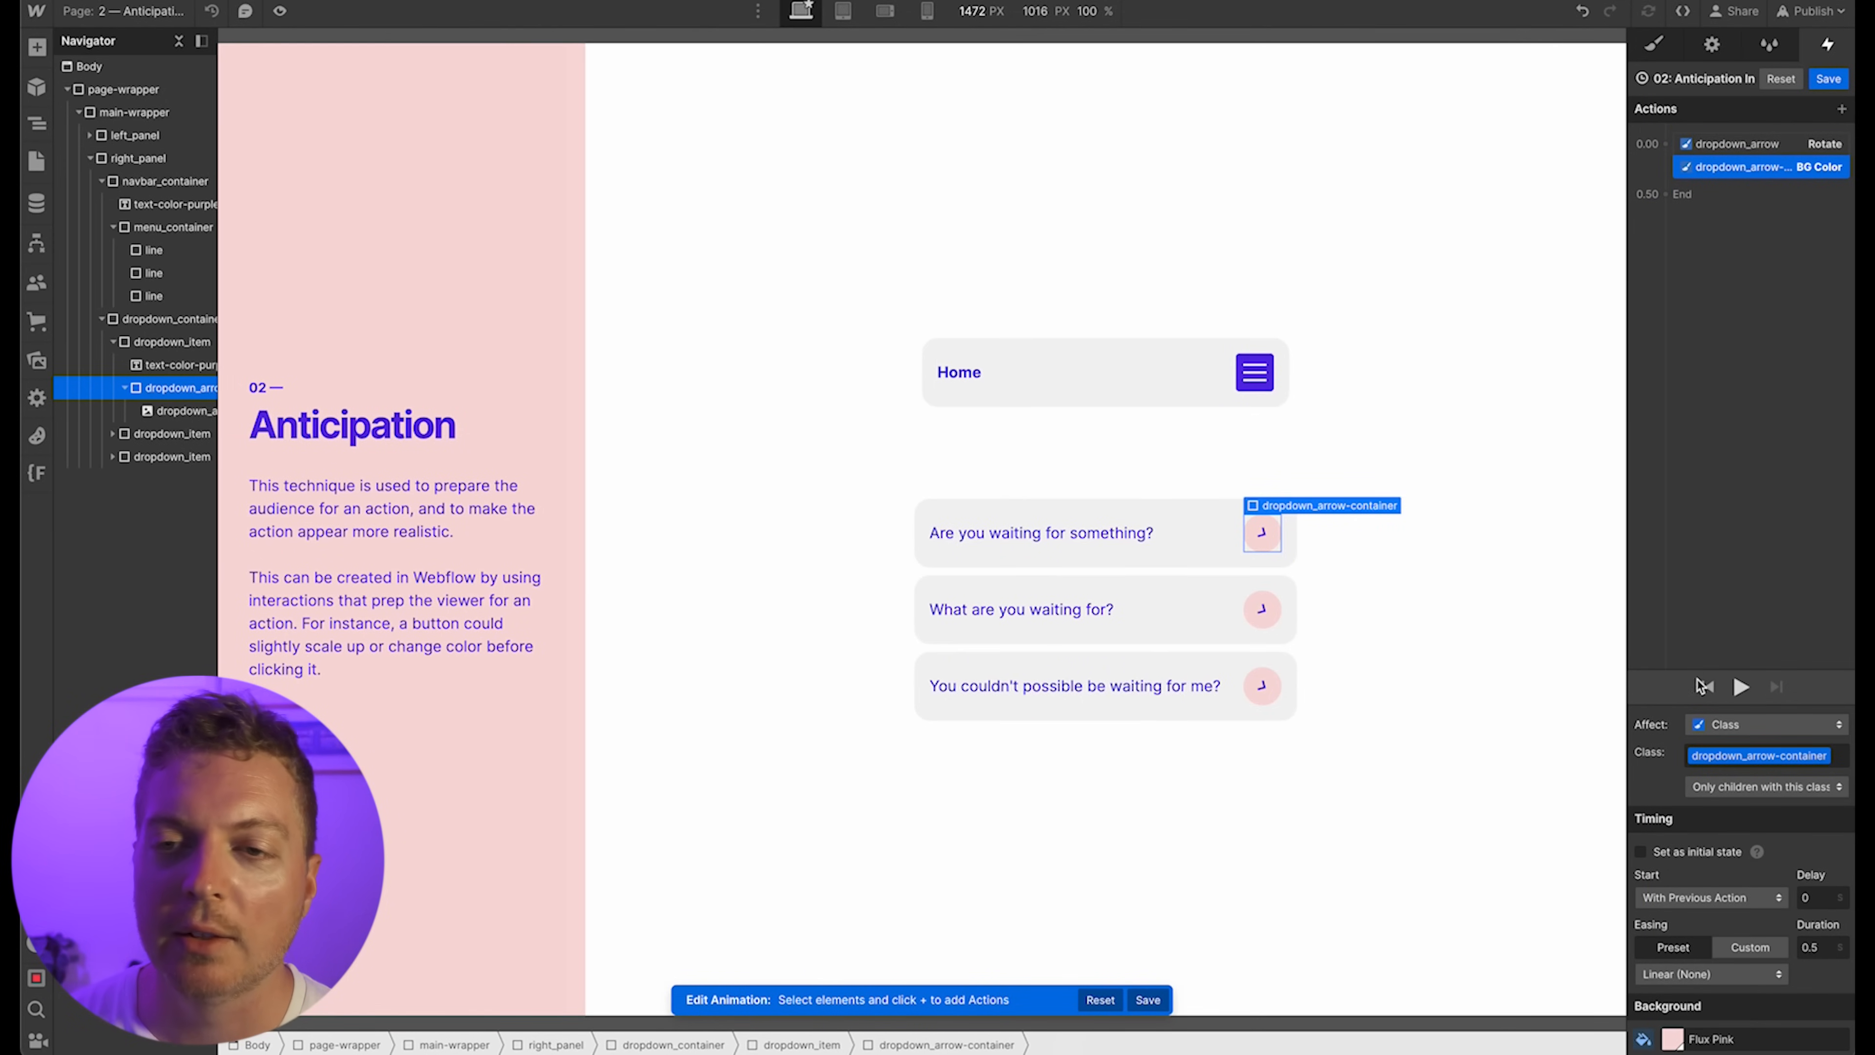
left_click(1742, 686)
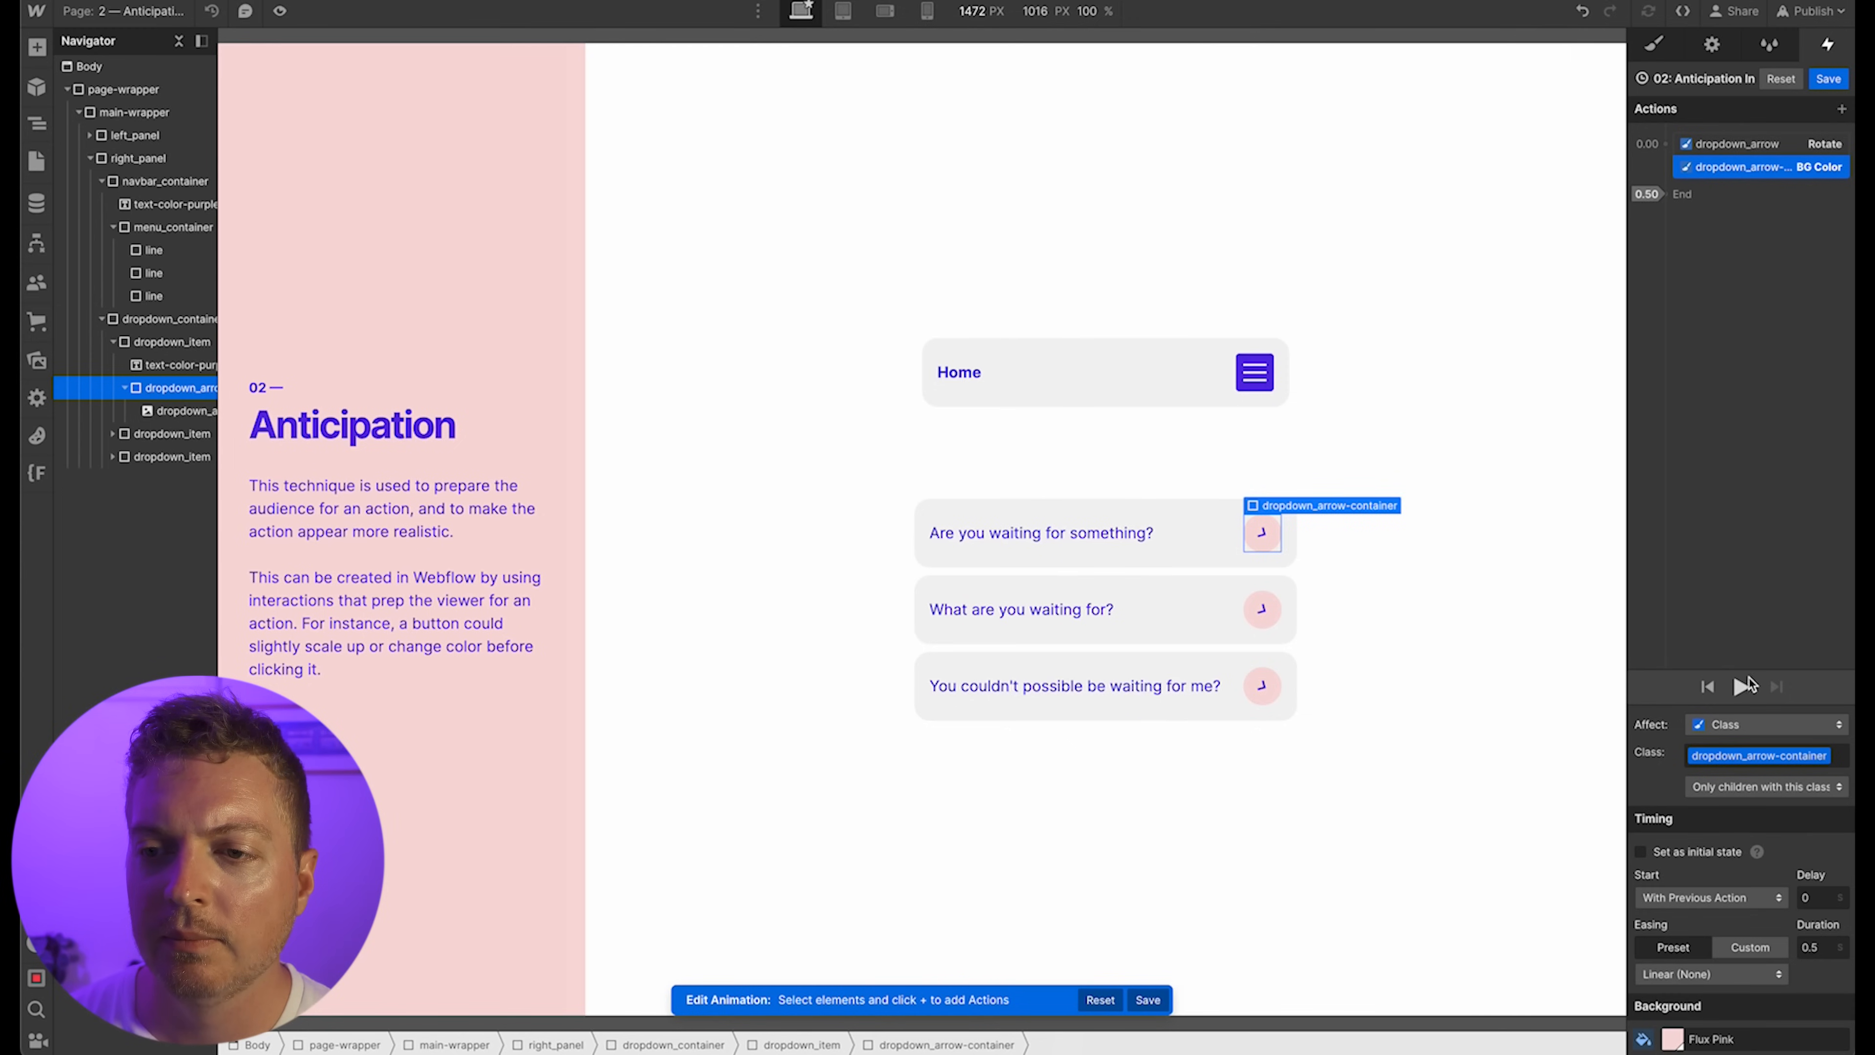
Set both the arrow rotation and the arrow container's background colour action to 0.3 s with Out Circ easing, and play the animation
left_click(1754, 144, "shift")
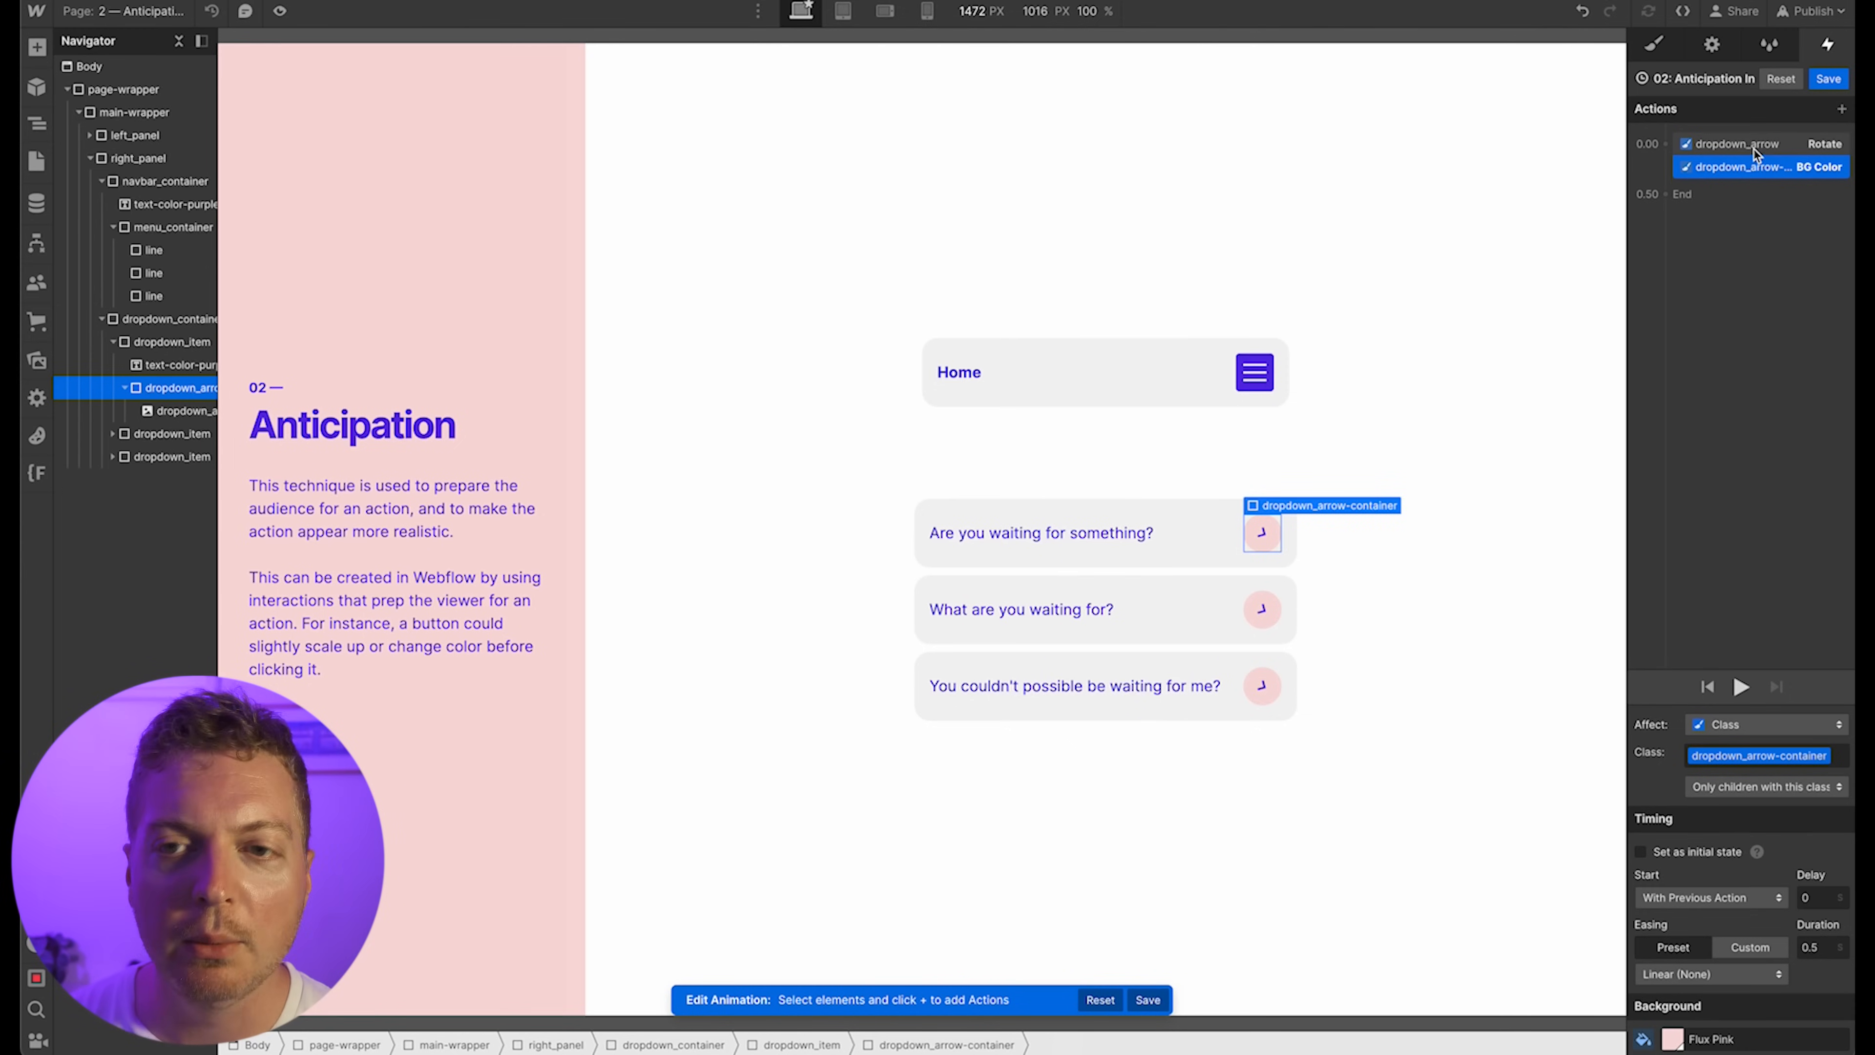
left_click(1825, 951)
type("0.3")
left_click(1717, 976)
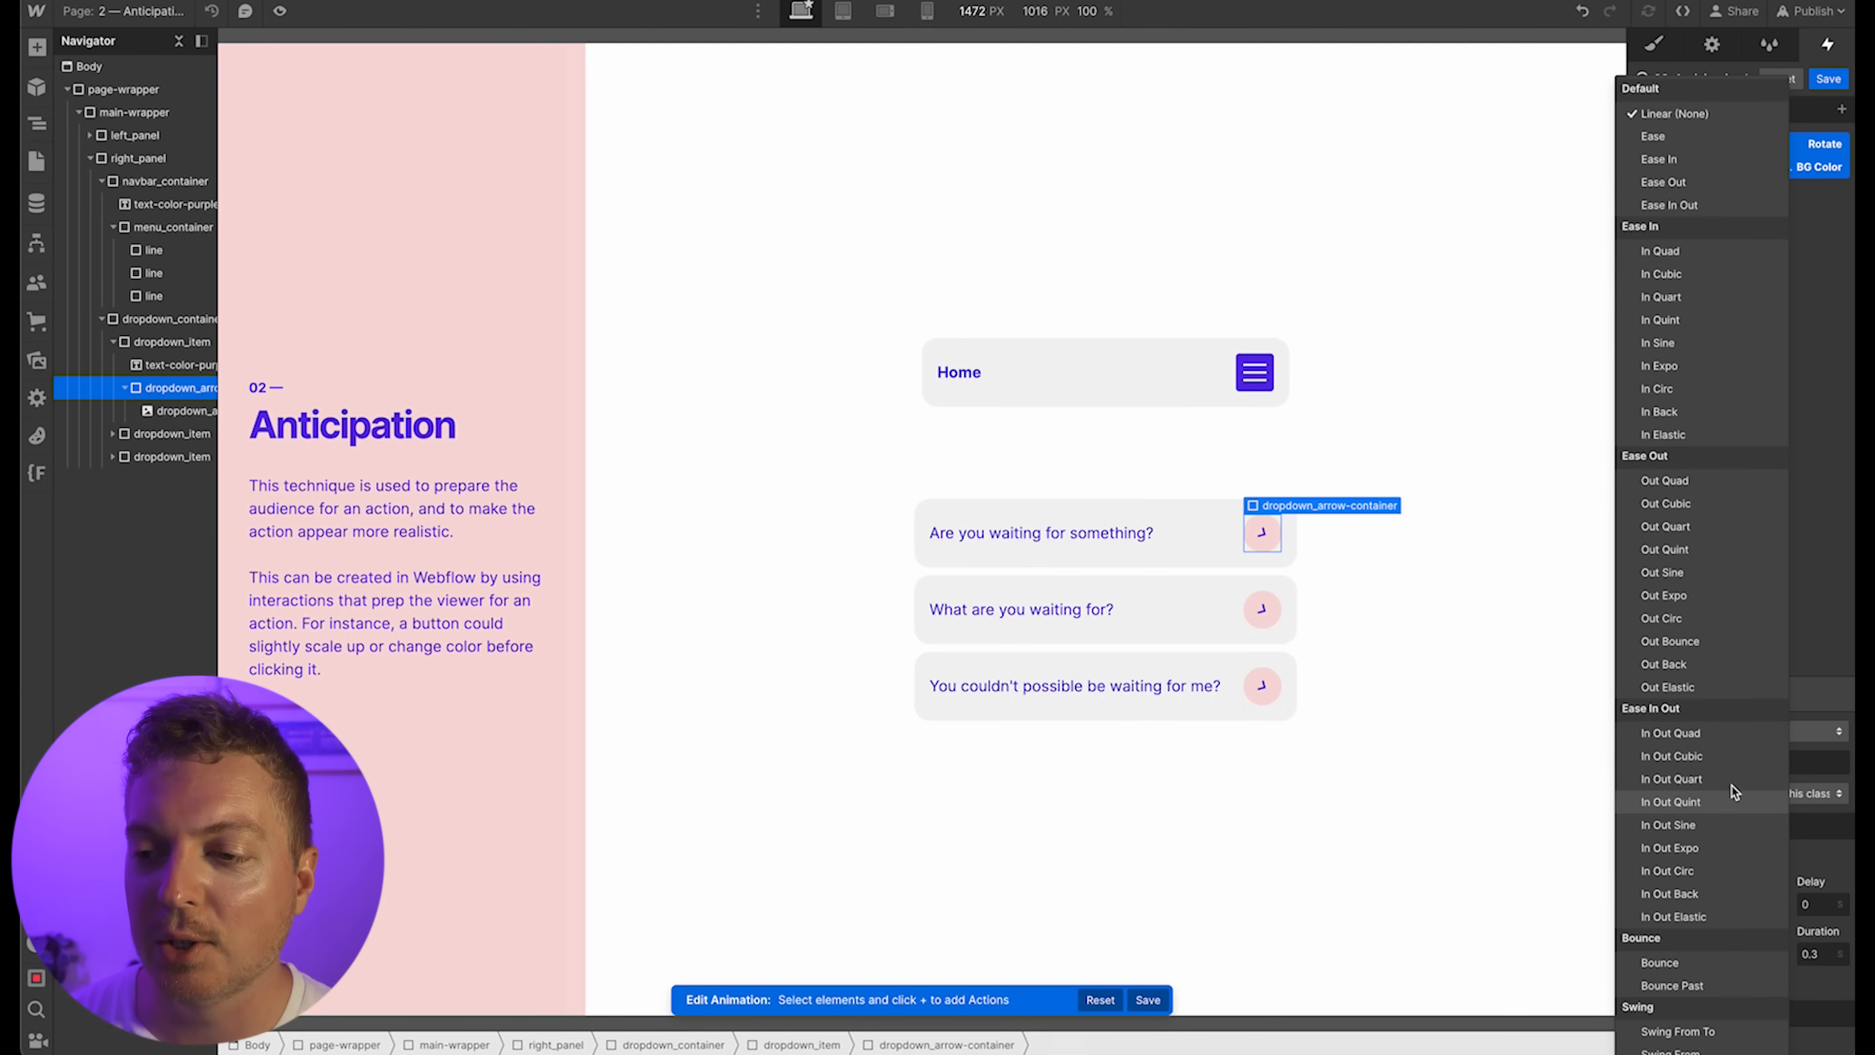
left_click(1687, 617)
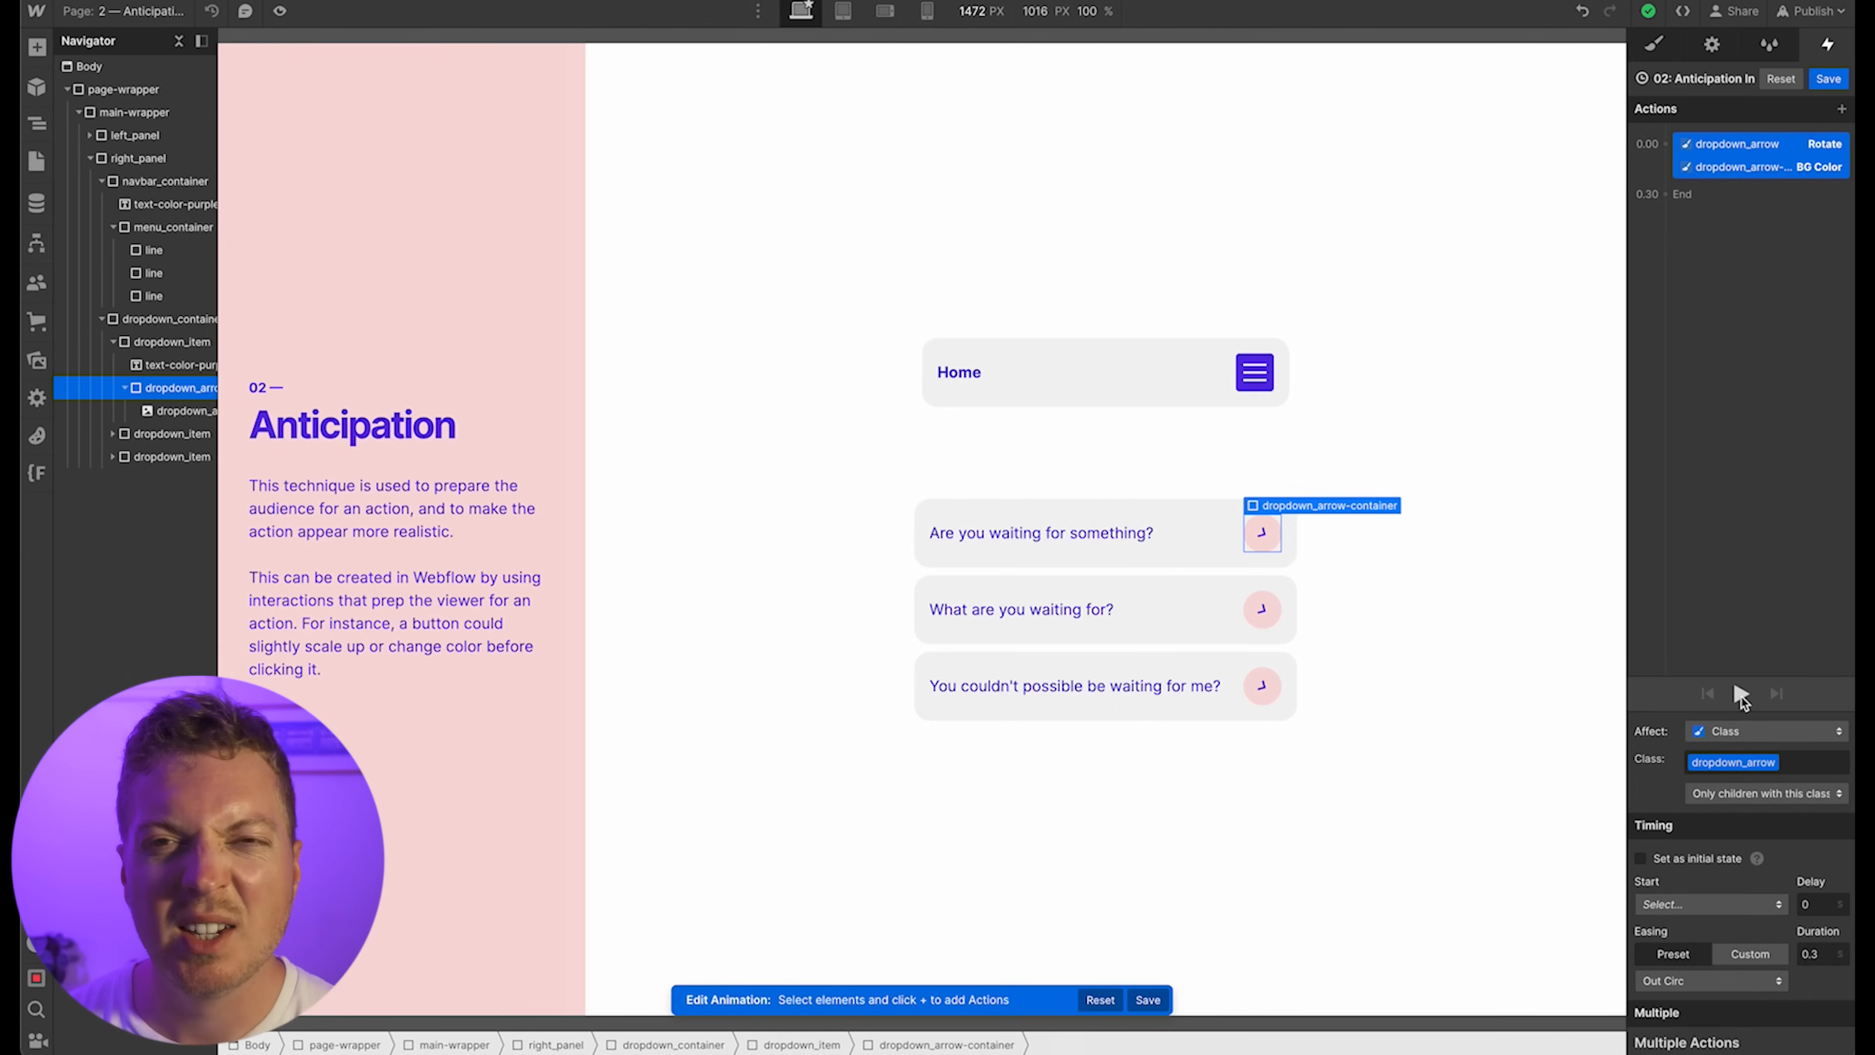
left_click(1741, 695)
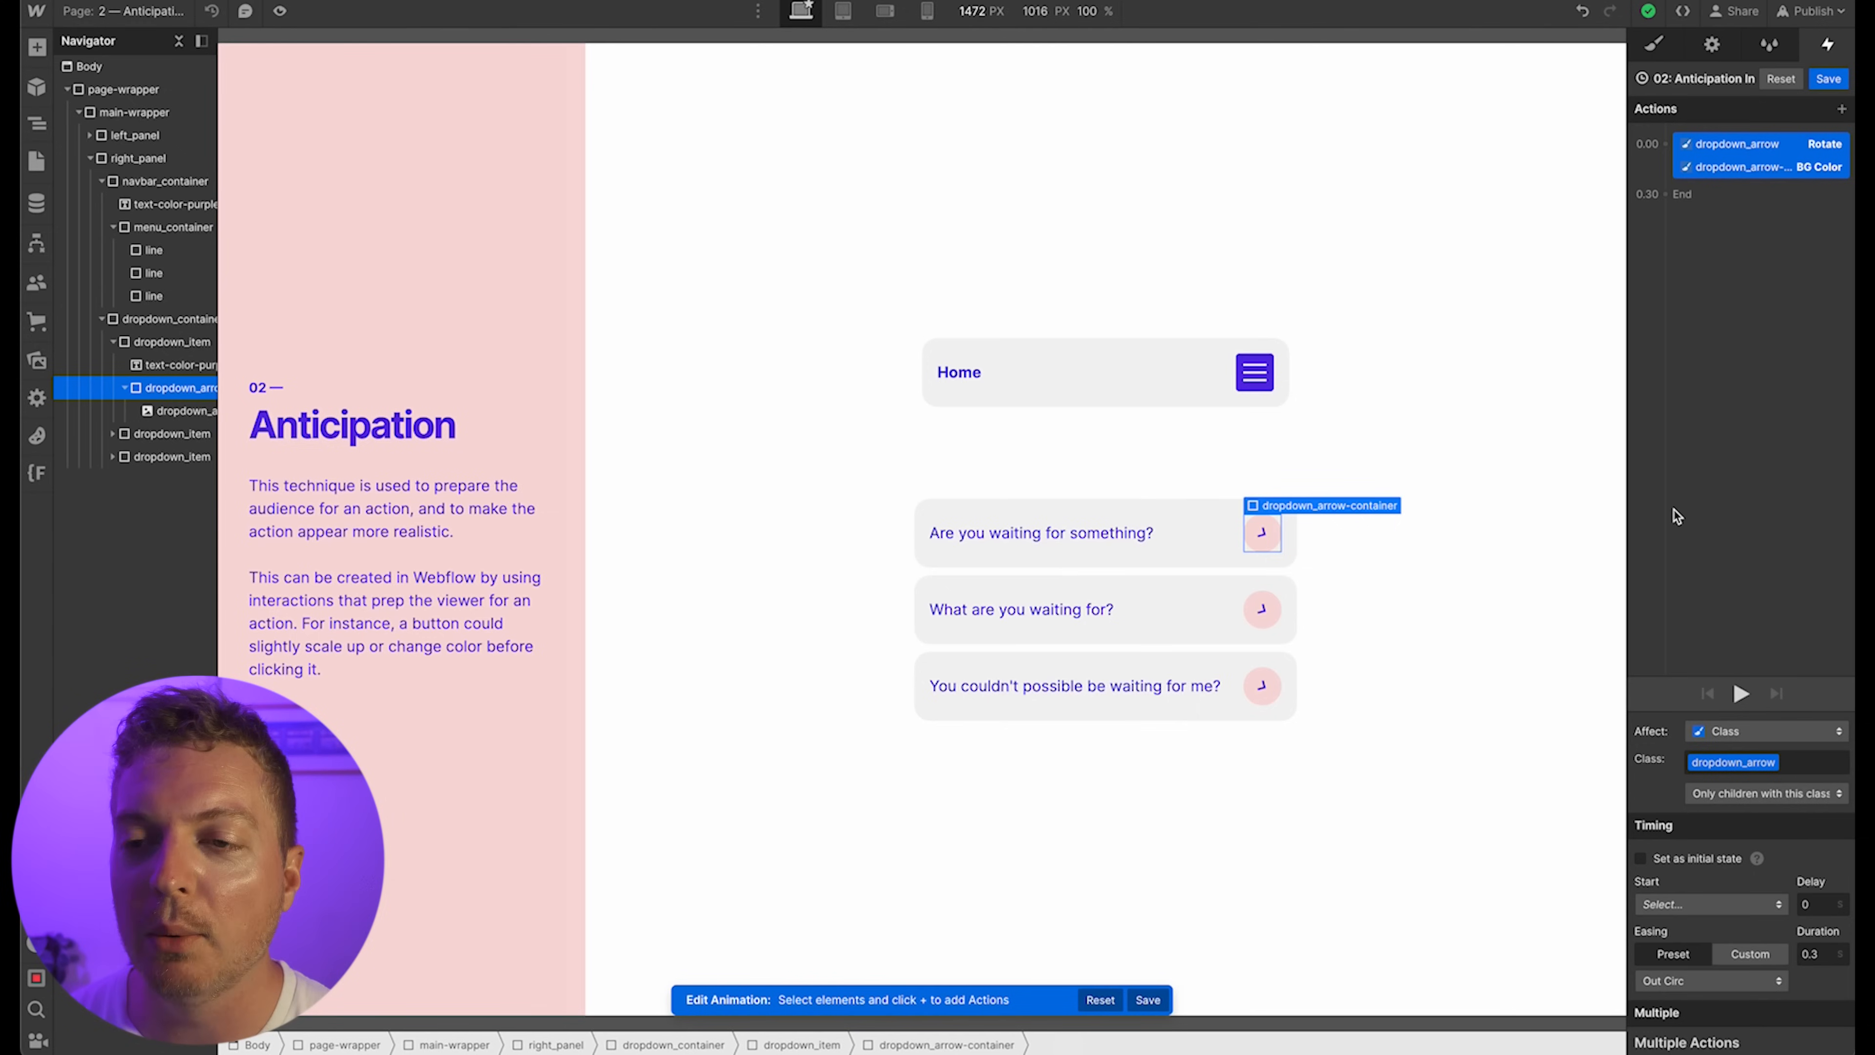
Add a Move action to the first item's text "Are you waiting for something?" with an X offset of 0.5 rem
left_click(1061, 532)
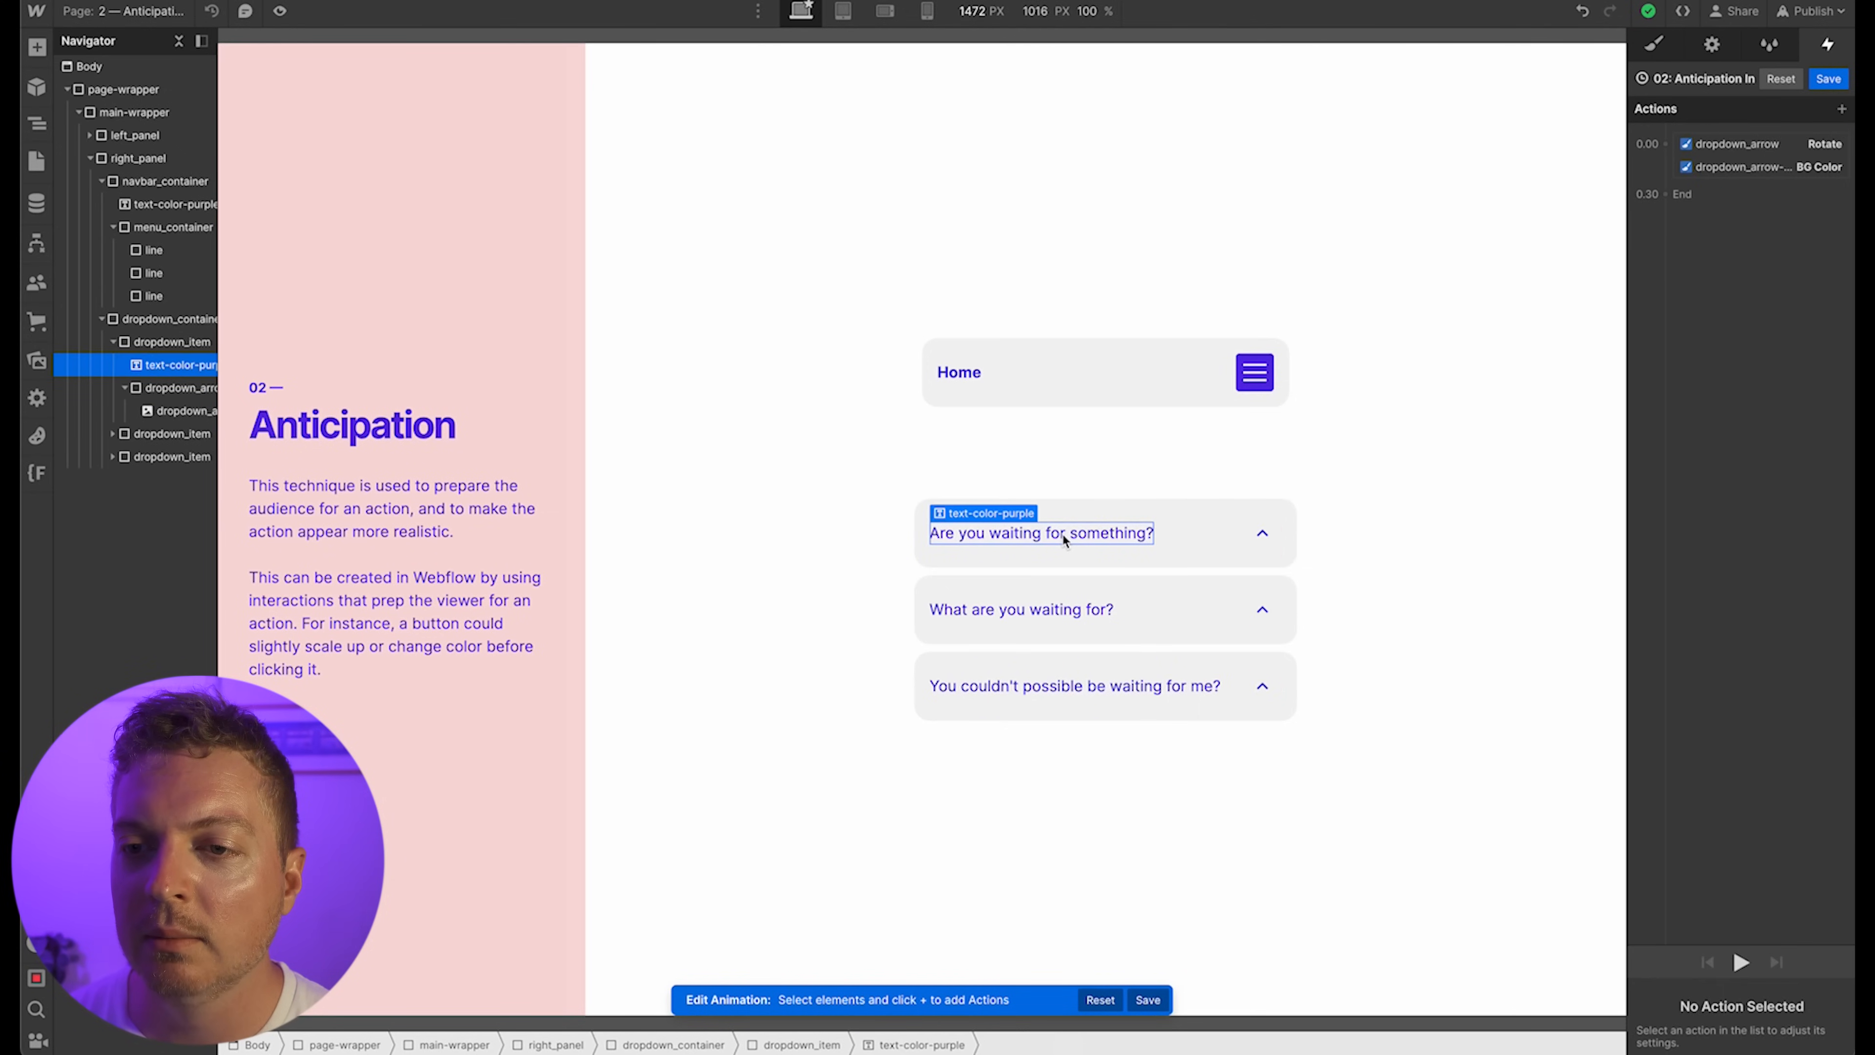
left_click(1682, 196)
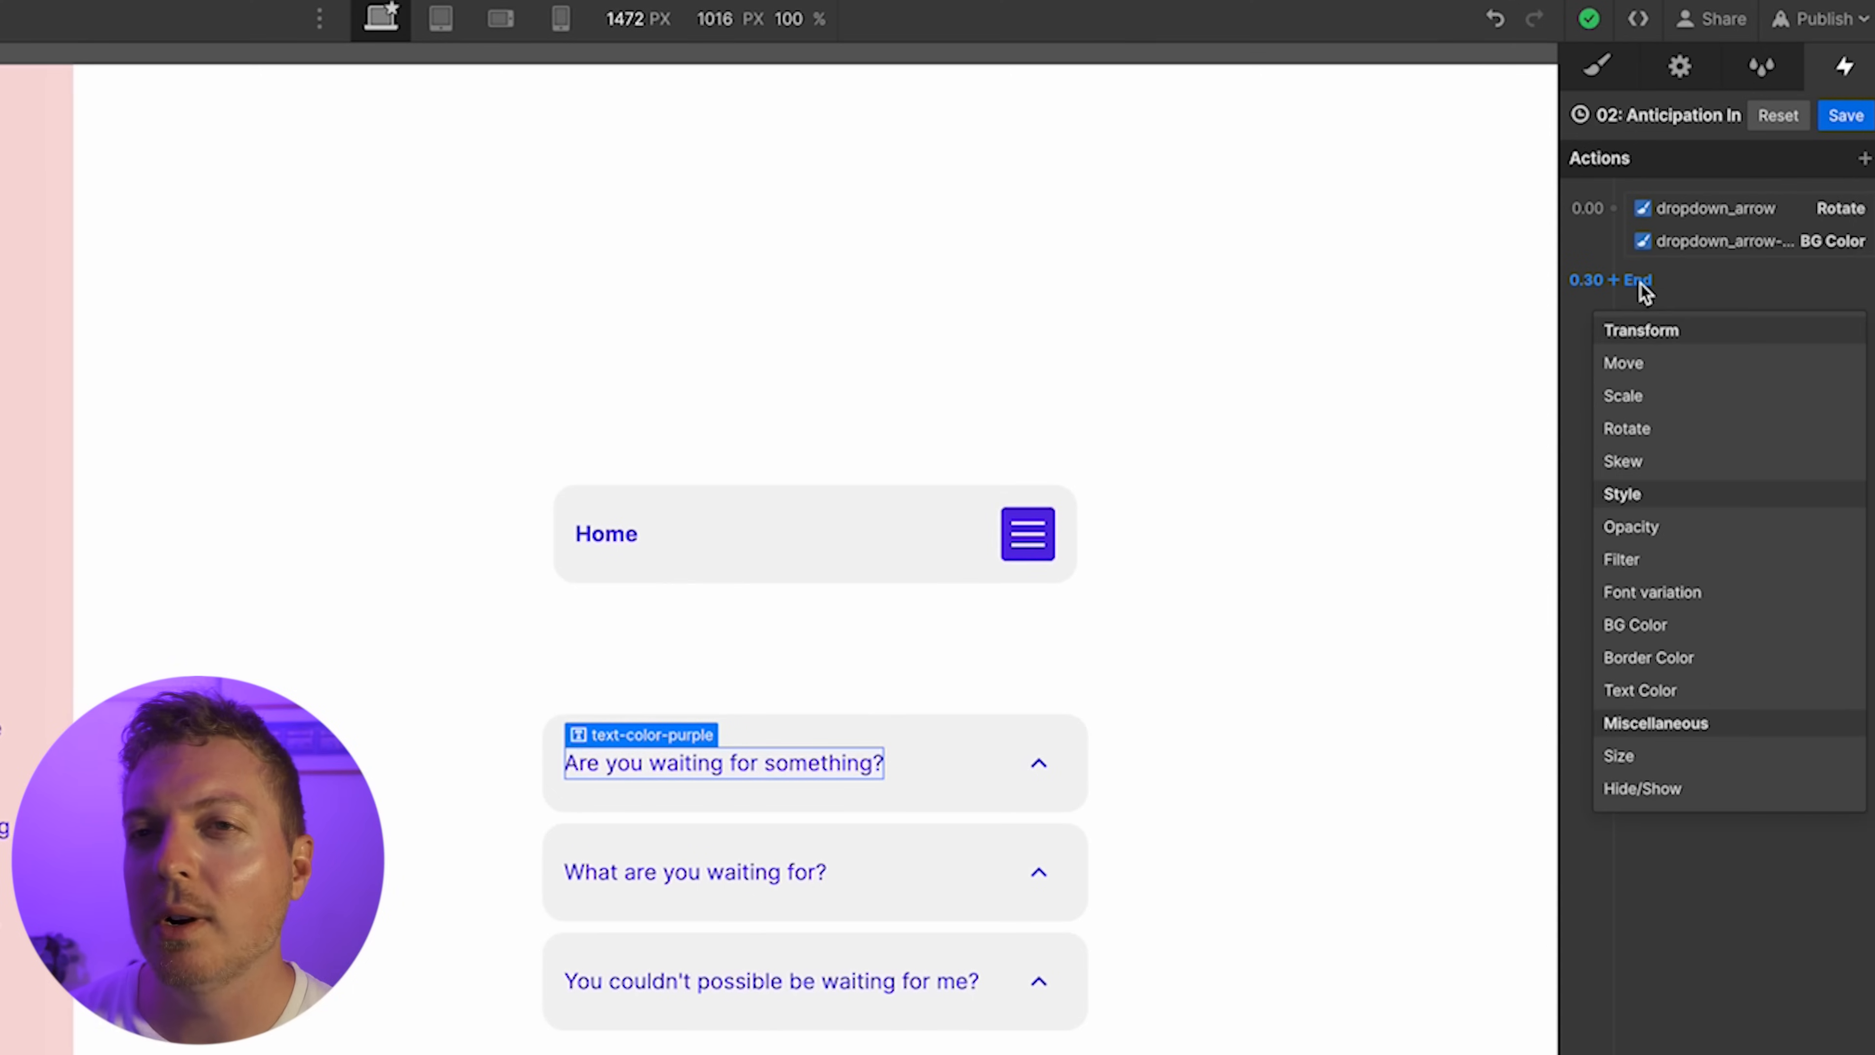
left_click(1645, 367)
left_click(1829, 952)
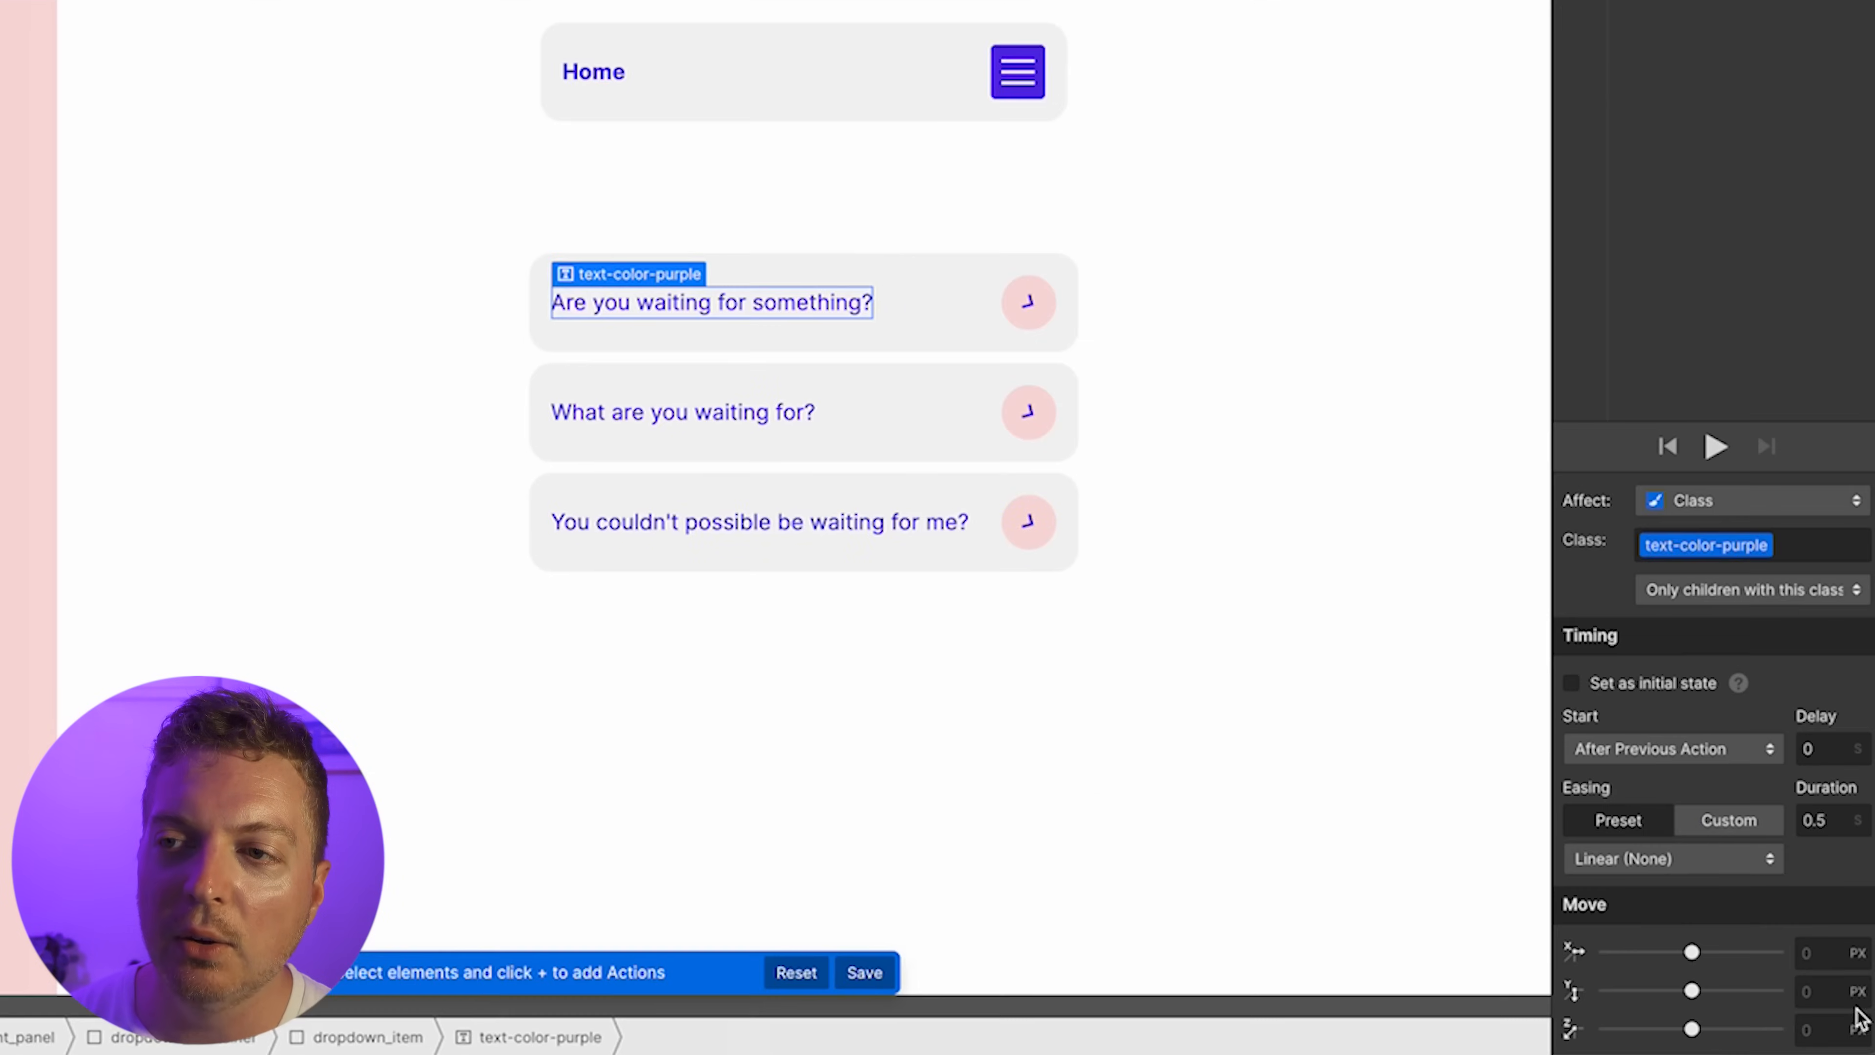
type("0.5rem")
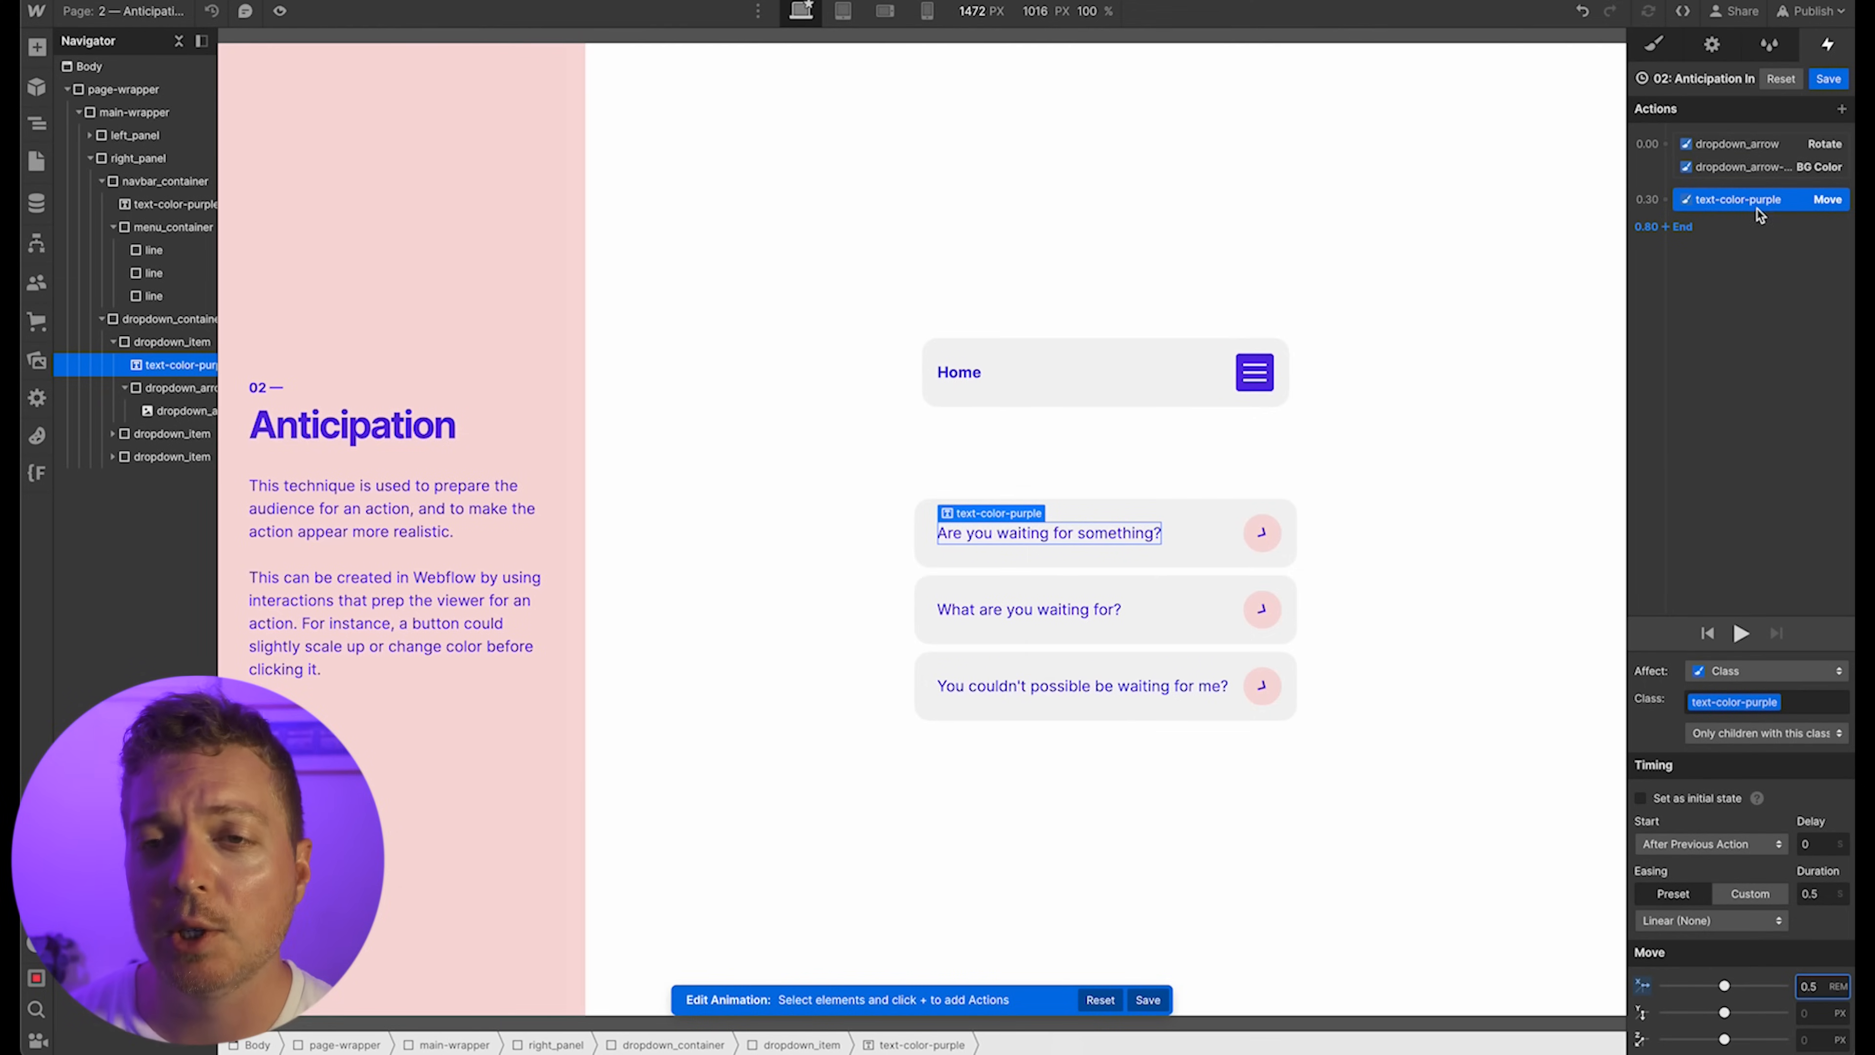
Start the text's Move action with the previous actions and give it a 0.3 s duration with Out Circ easing
left_click_drag(1755, 167, 1755, 146)
left_click(1828, 894)
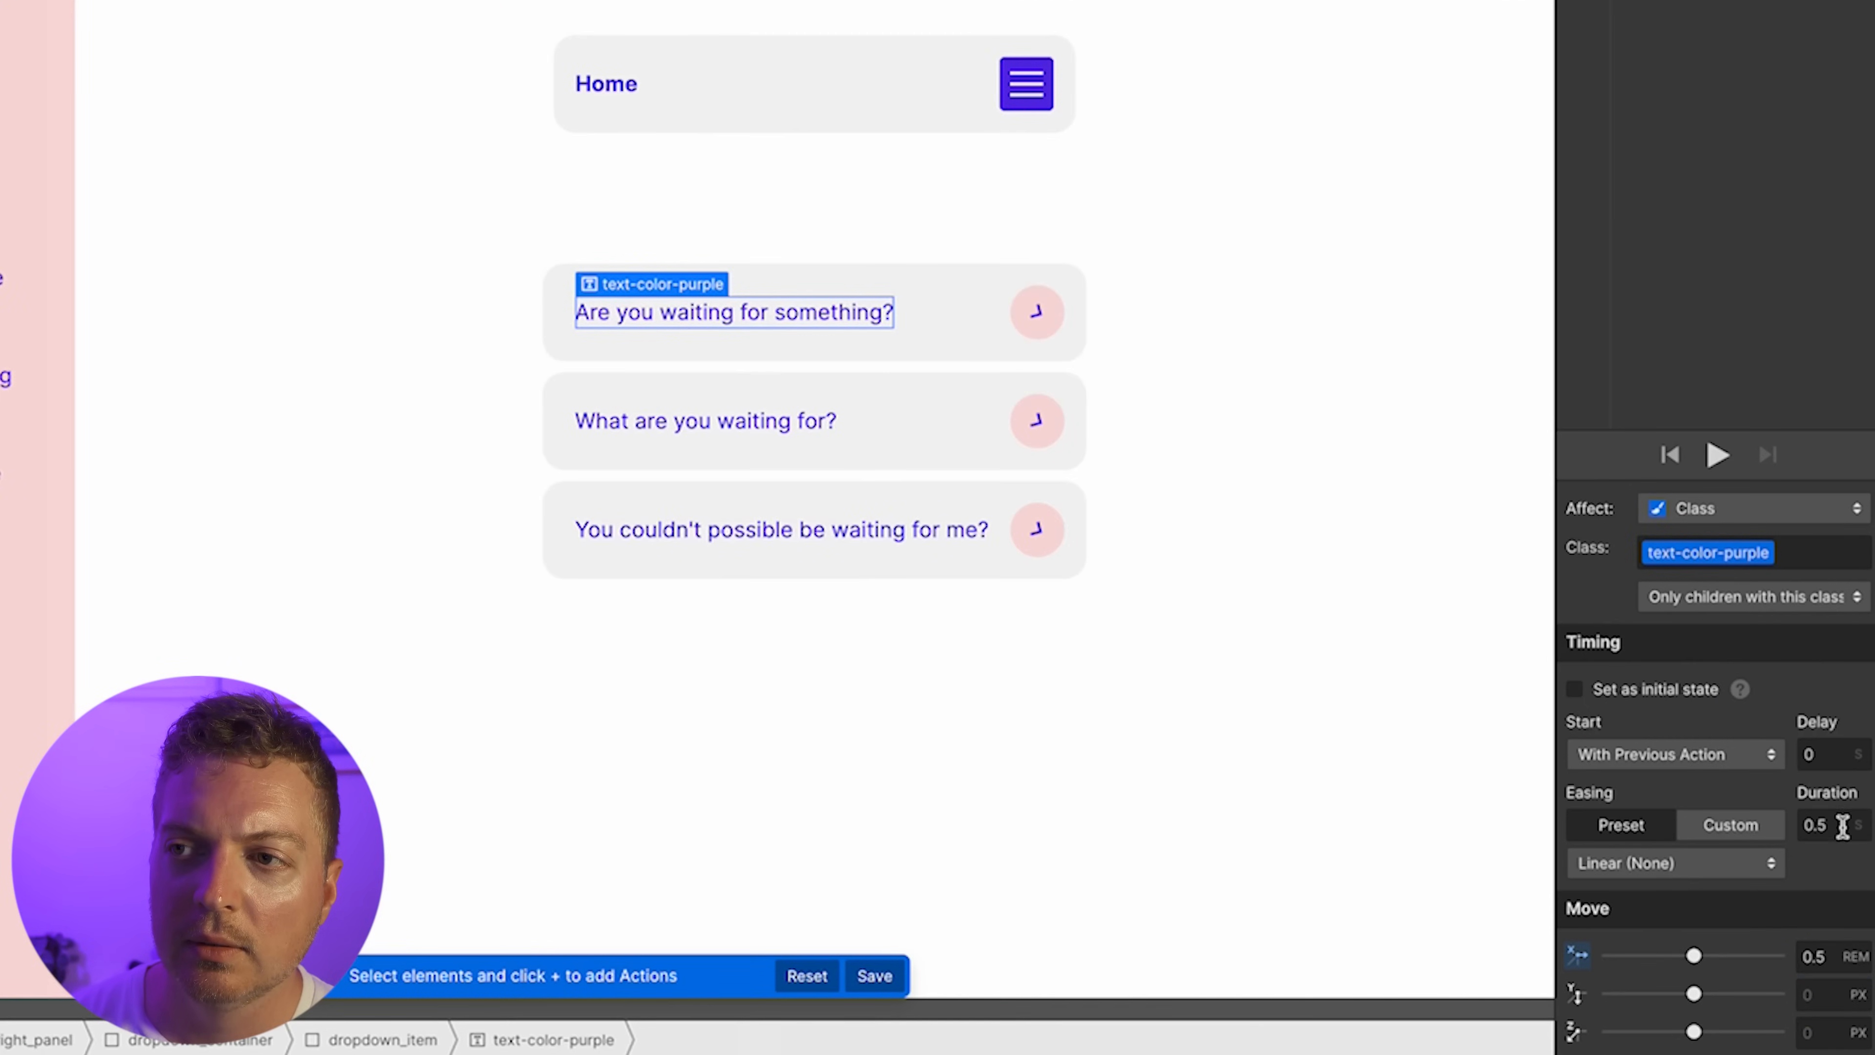
type("0.3")
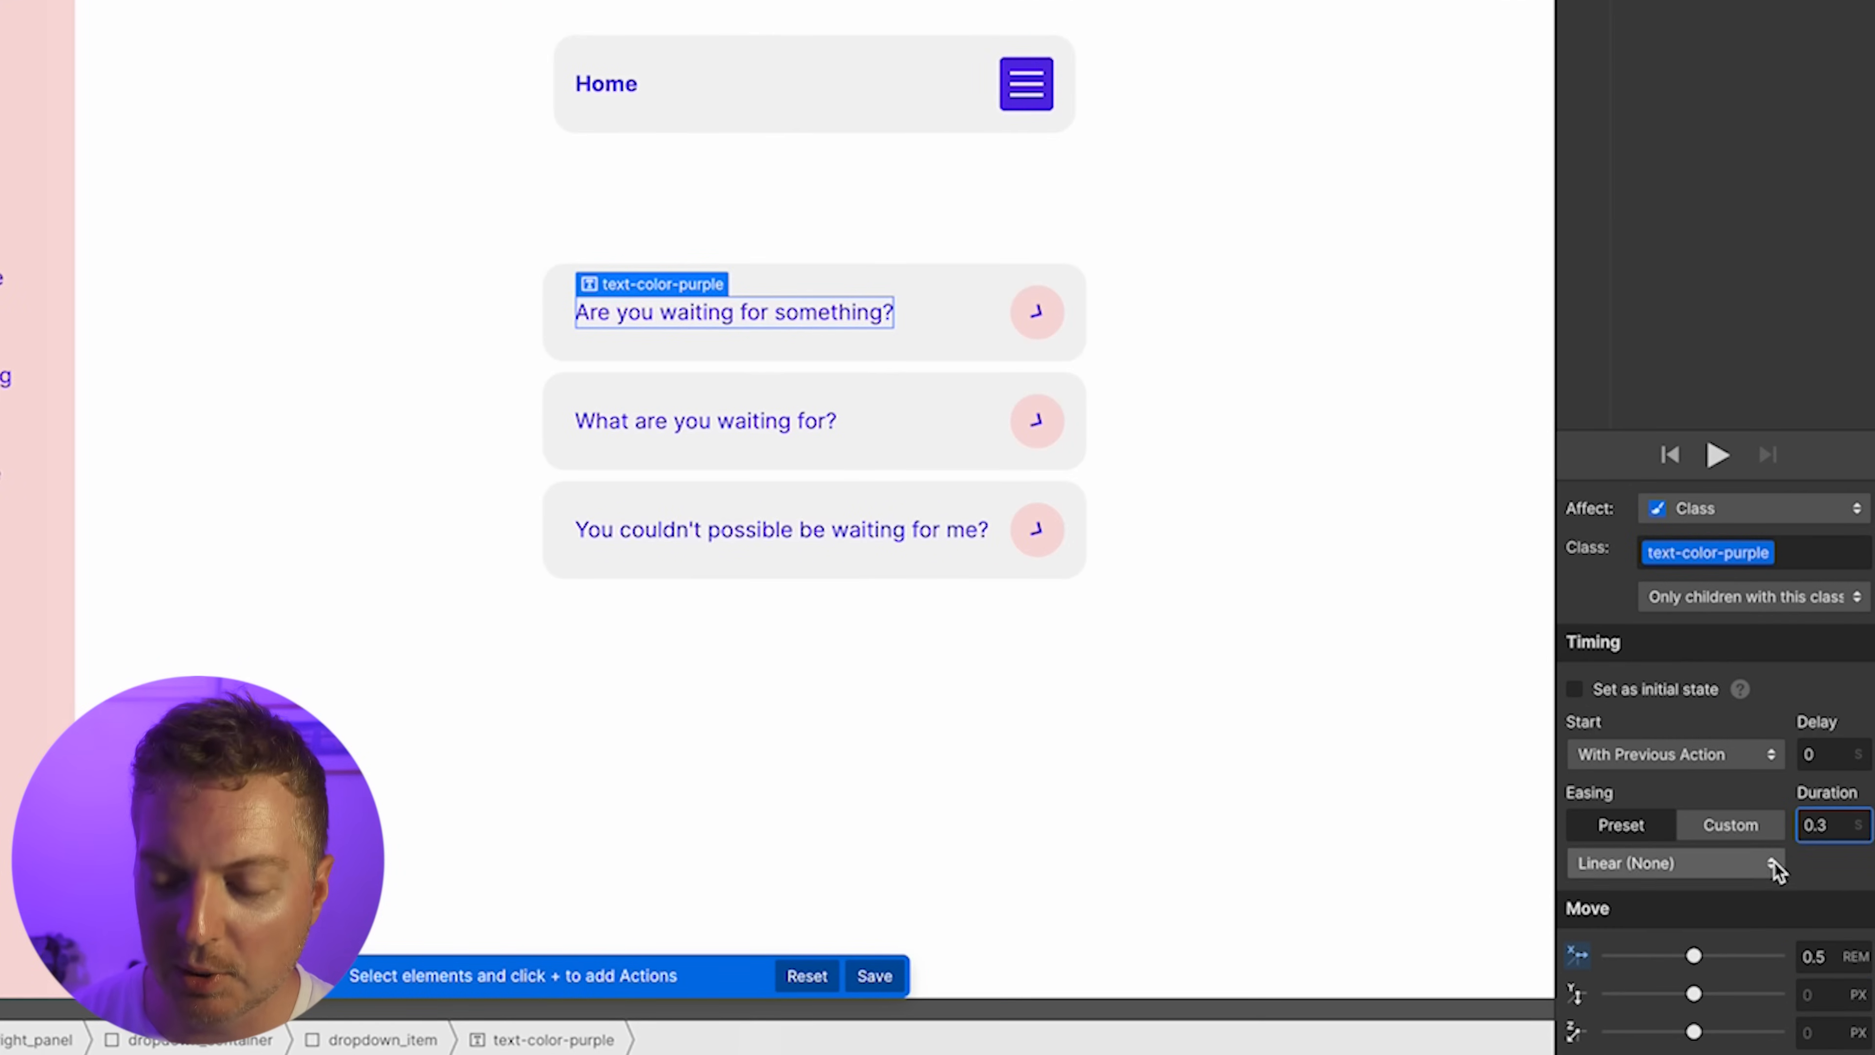
left_click(1771, 863)
left_click(1721, 619)
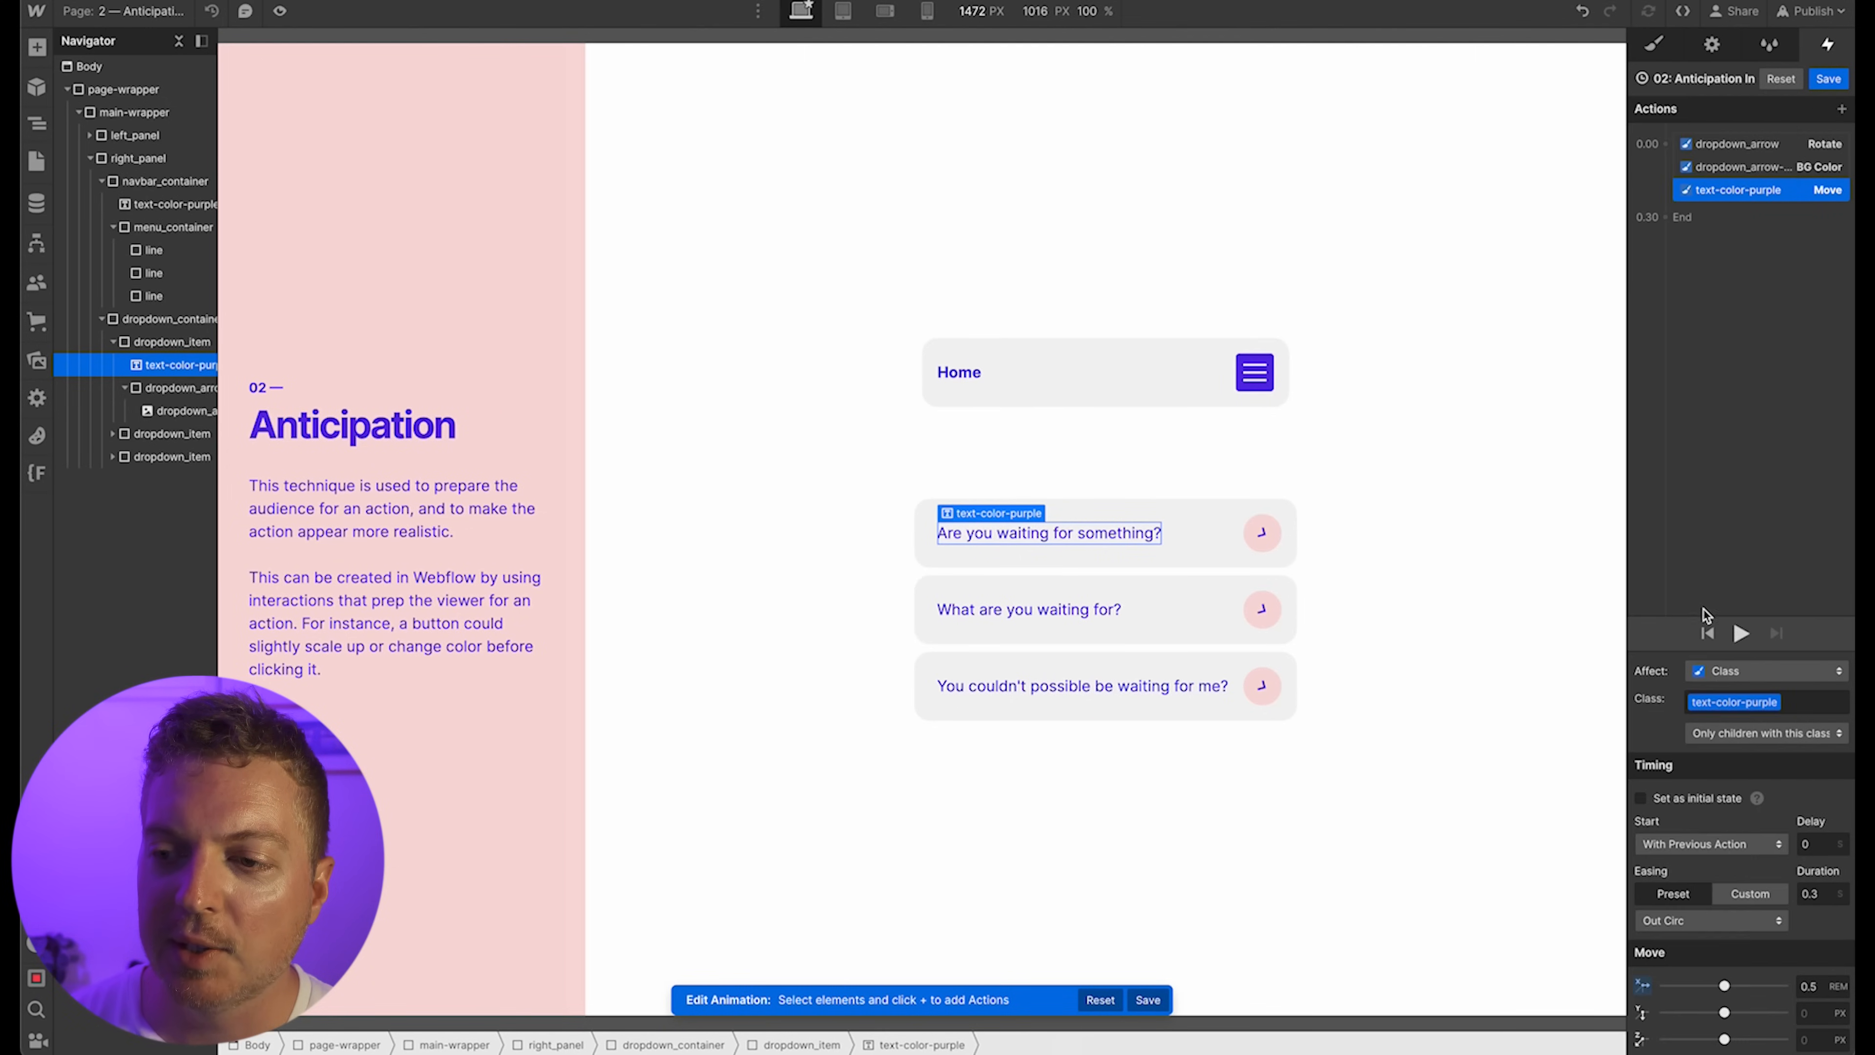
Play the finished 02: Anticipation In animation, save it and preview the page
left_click(1738, 633)
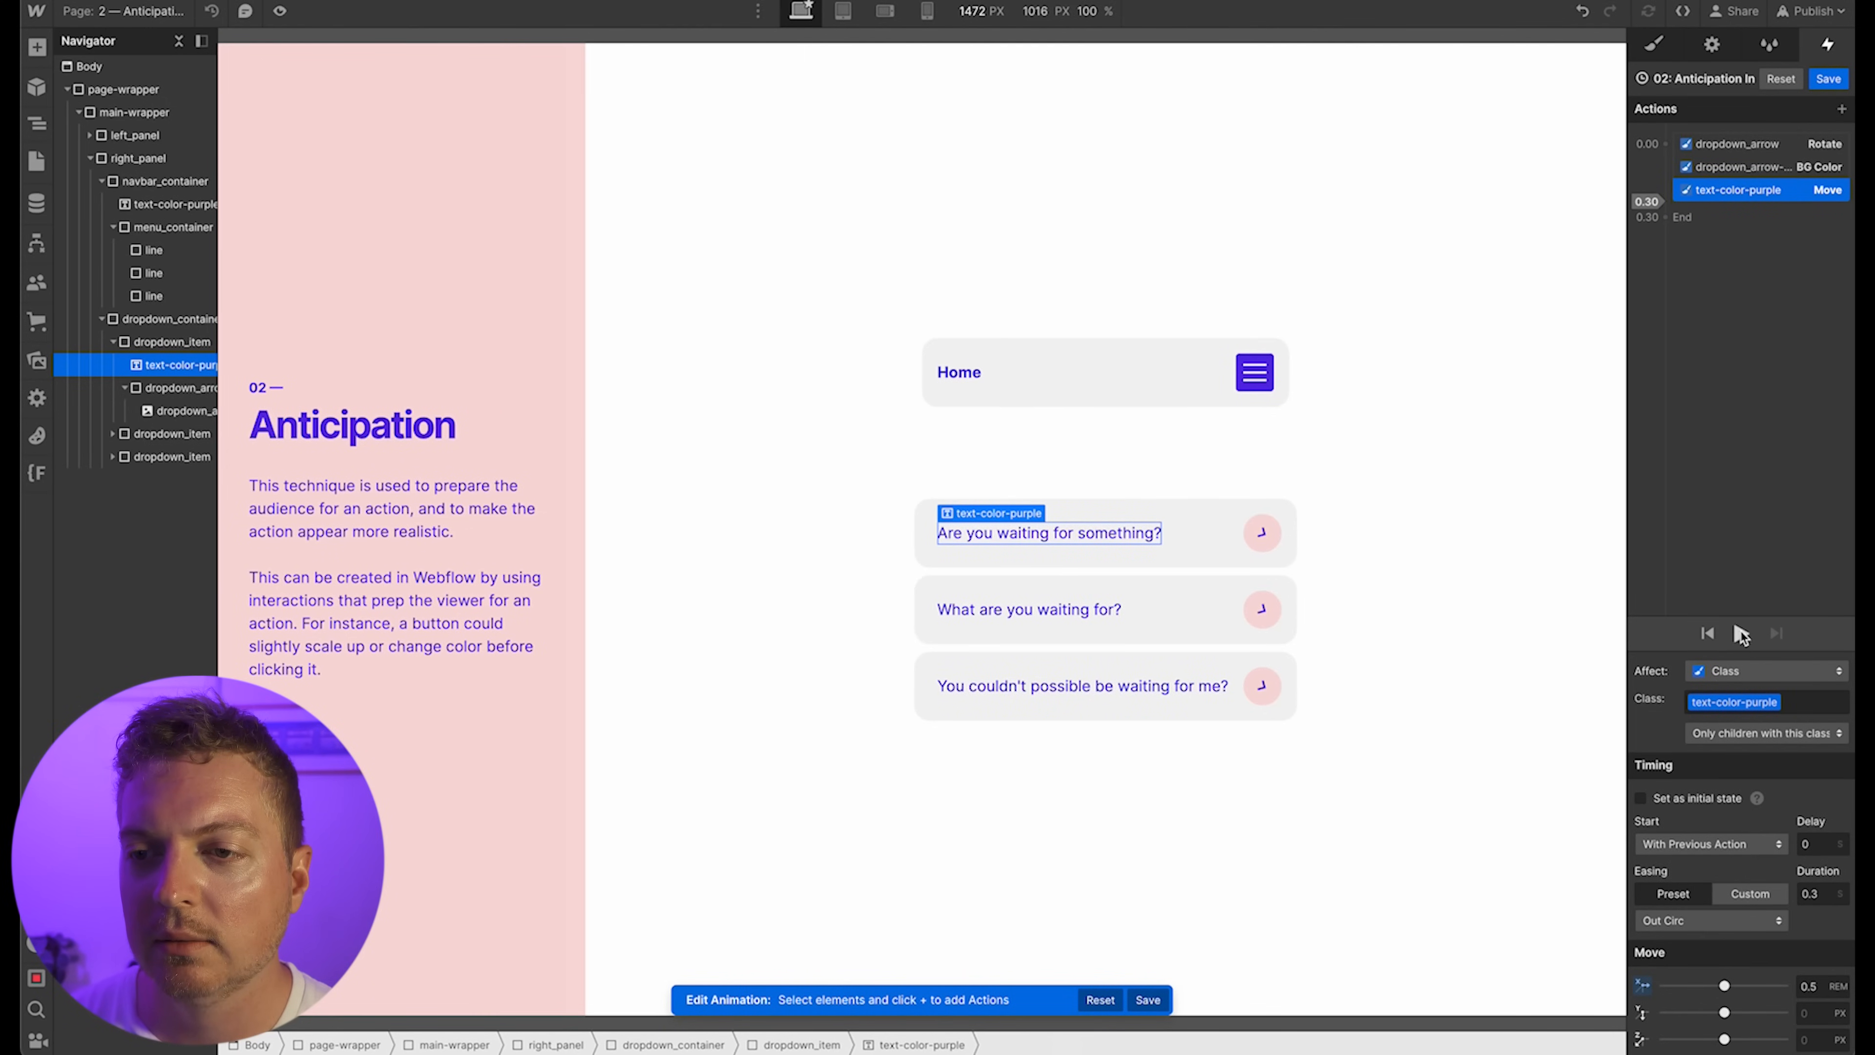
left_click(1836, 78)
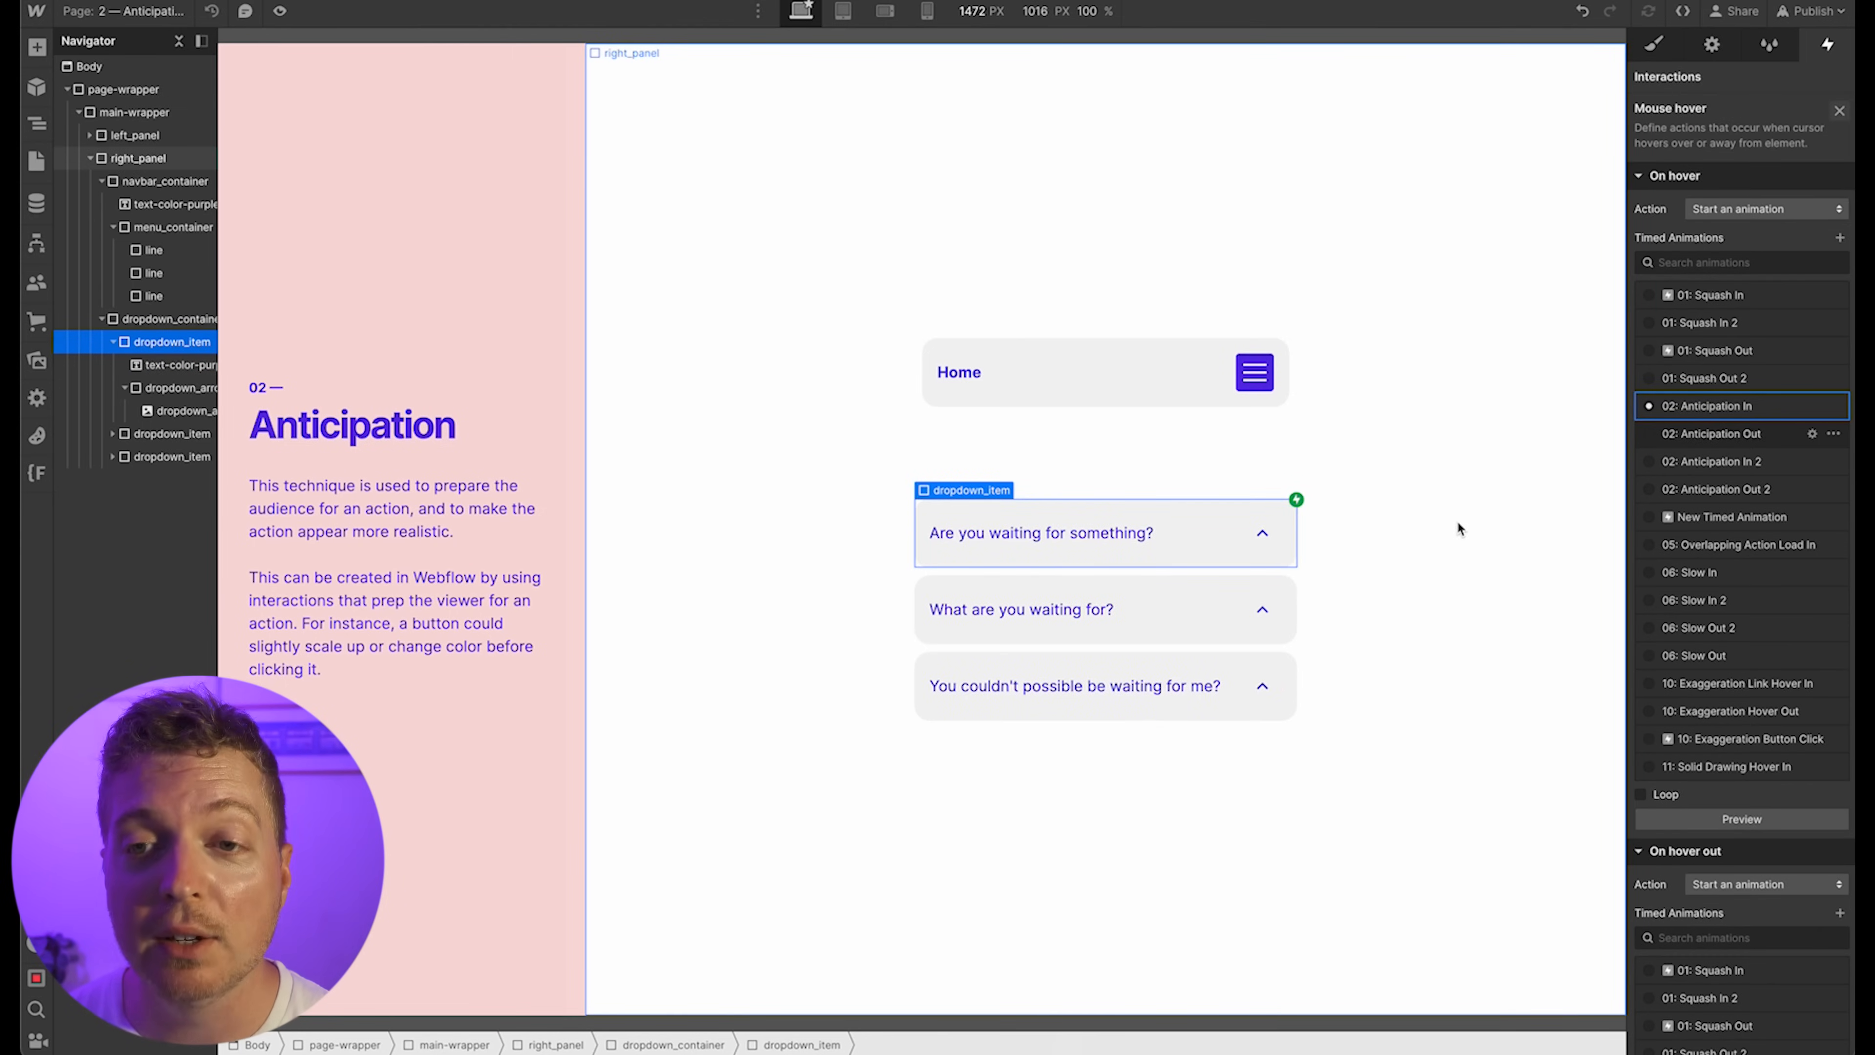
key("ctrl+shift+p")
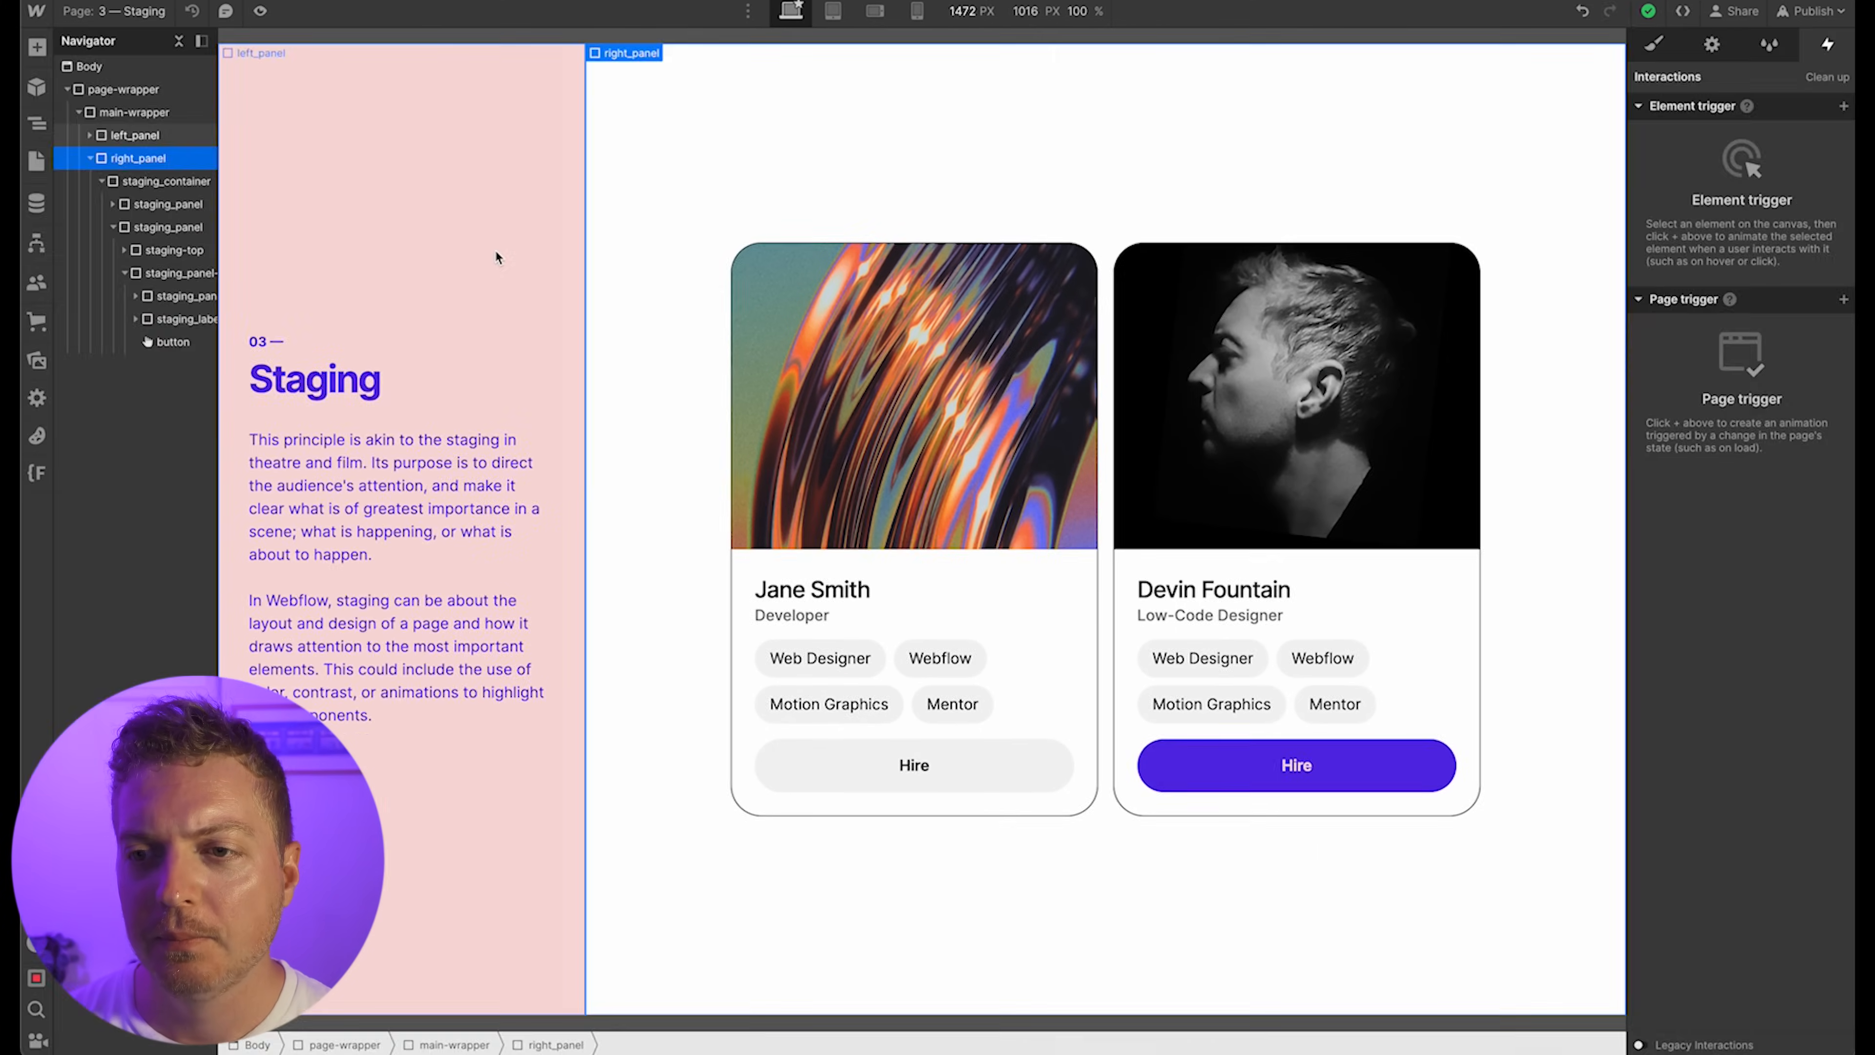
Preview the 3 — Staging page twice to watch the purple Hire button's animation, and return to the design view
key("super+shift+p")
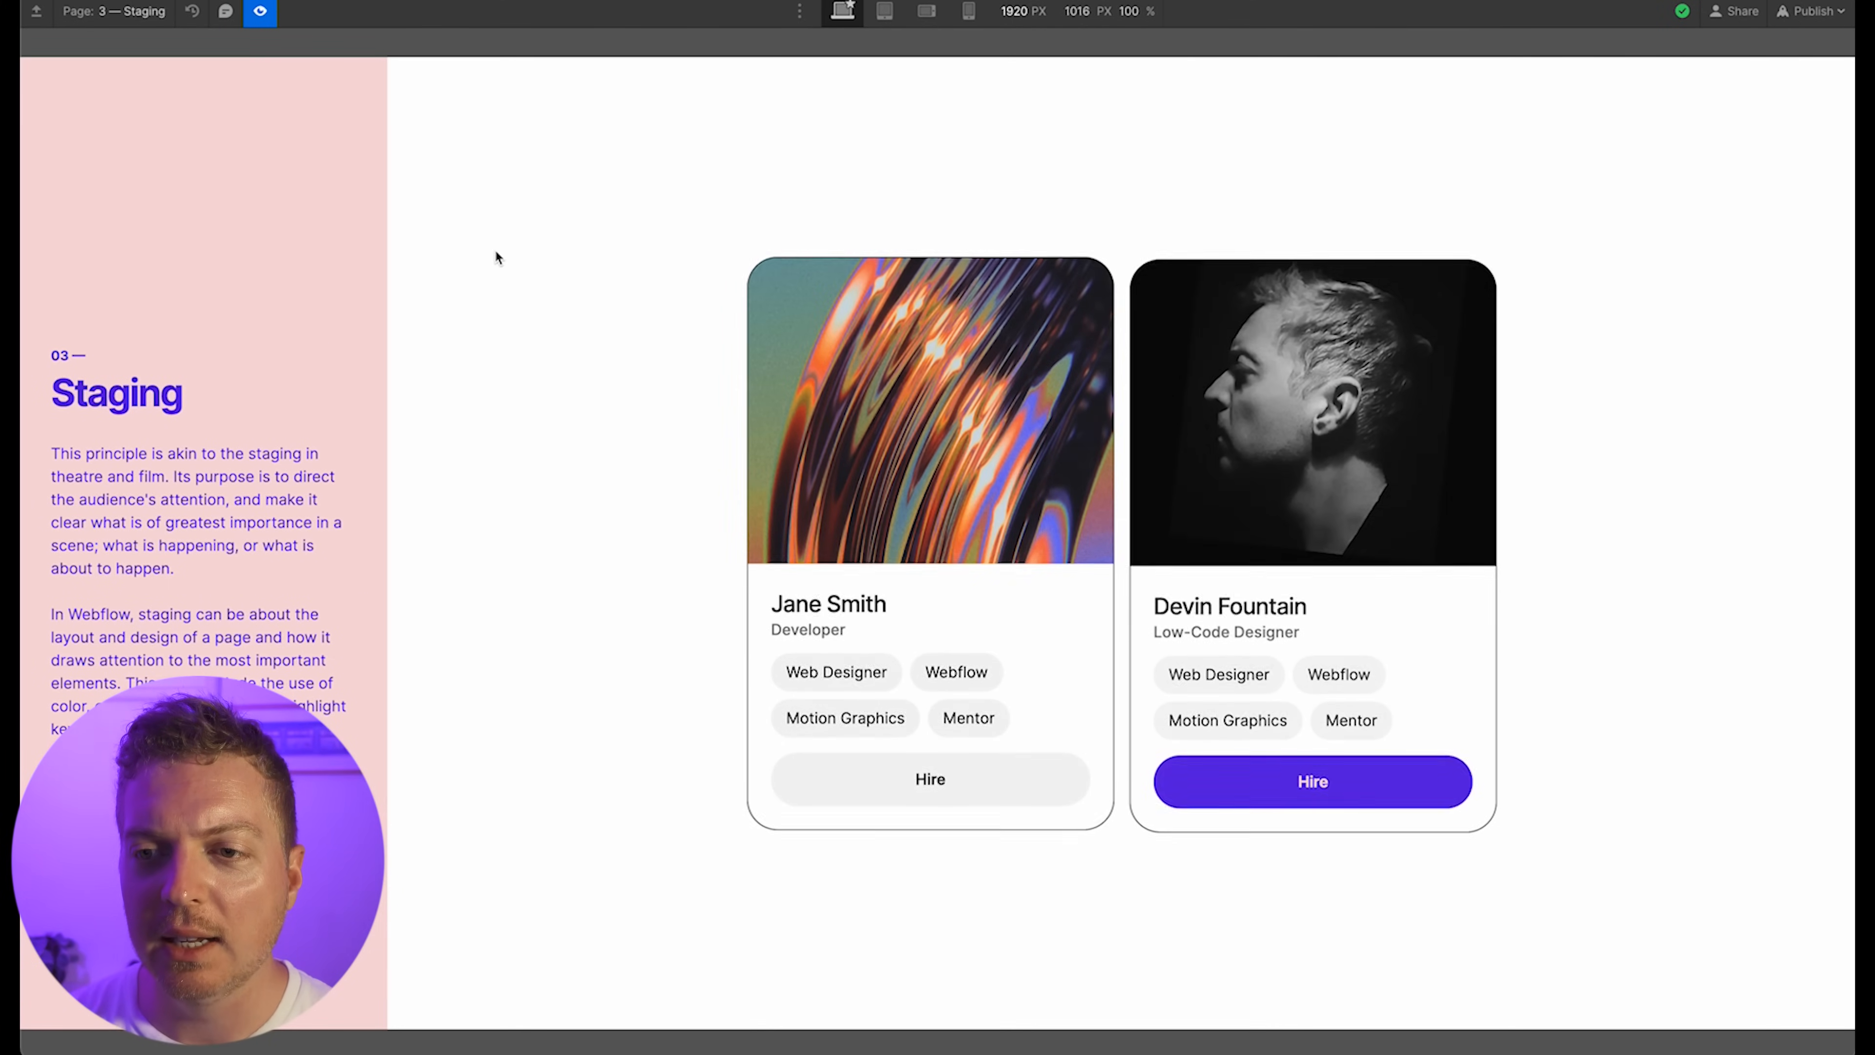
key("super+shift+p")
key("super+shift+p")
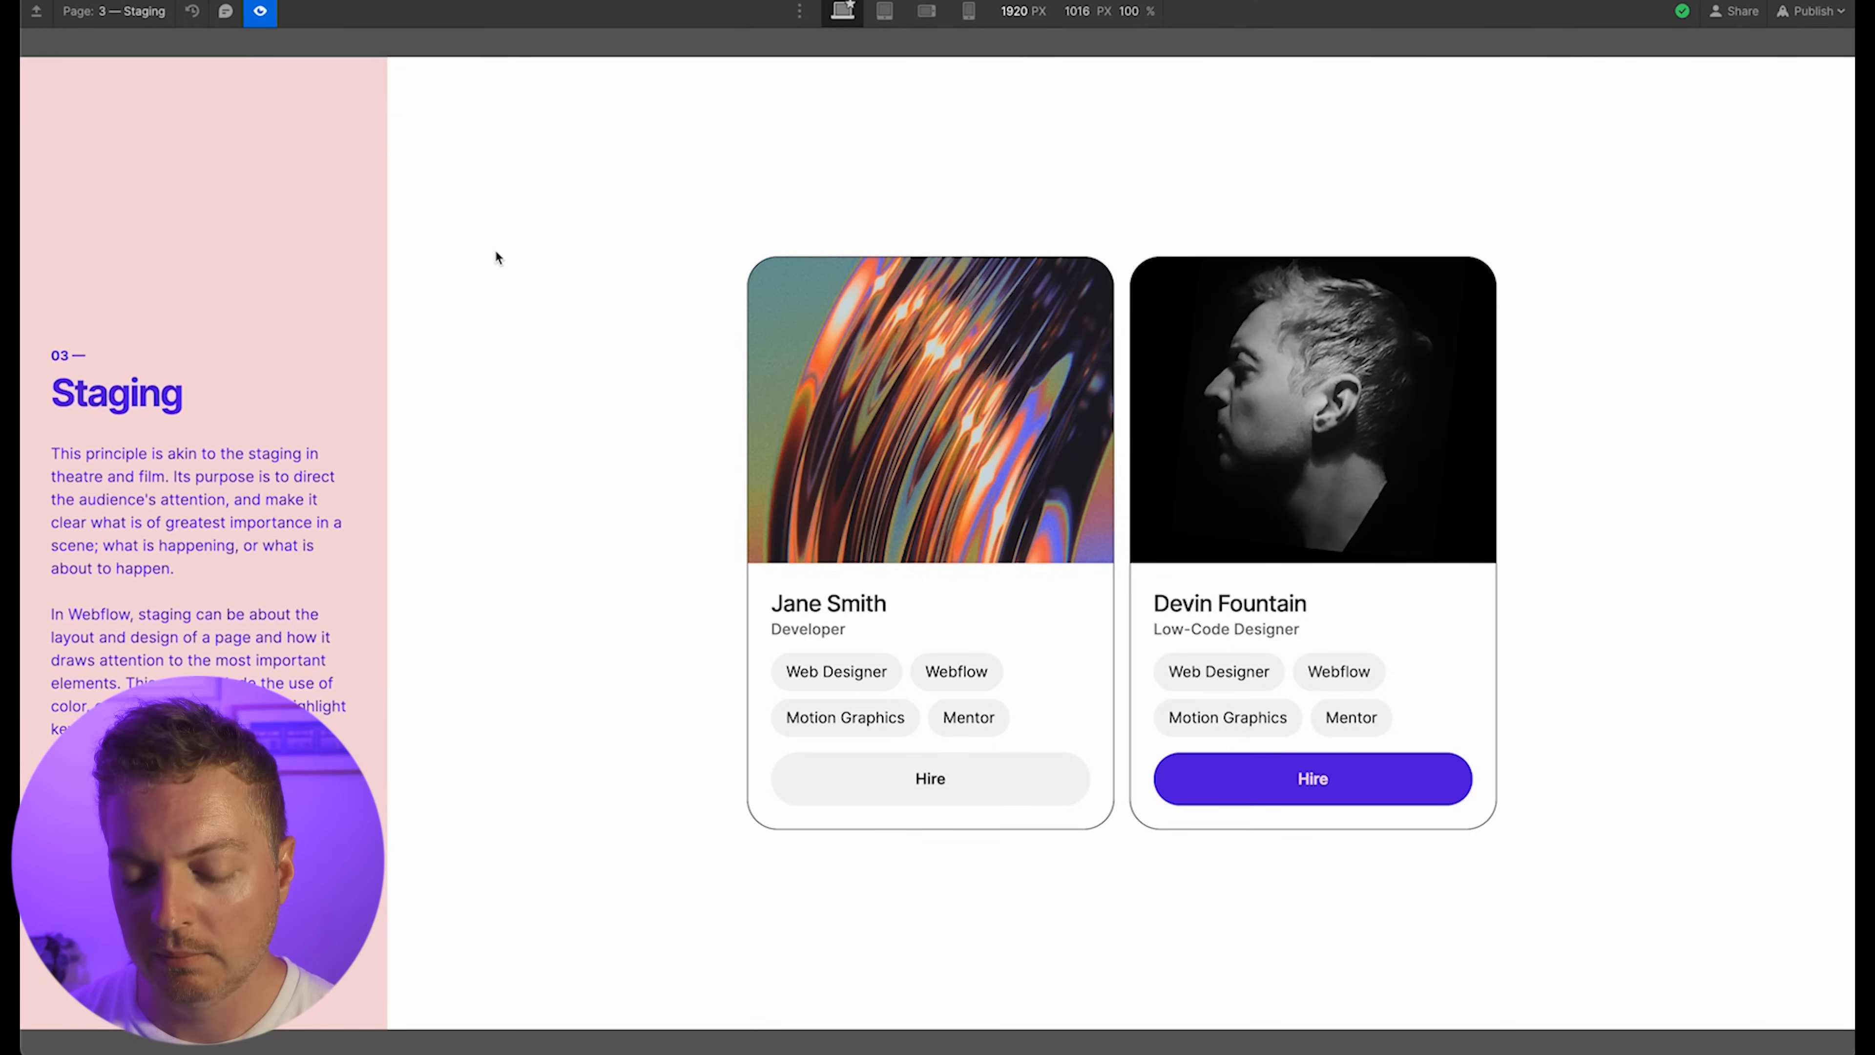
key("super+shift+p")
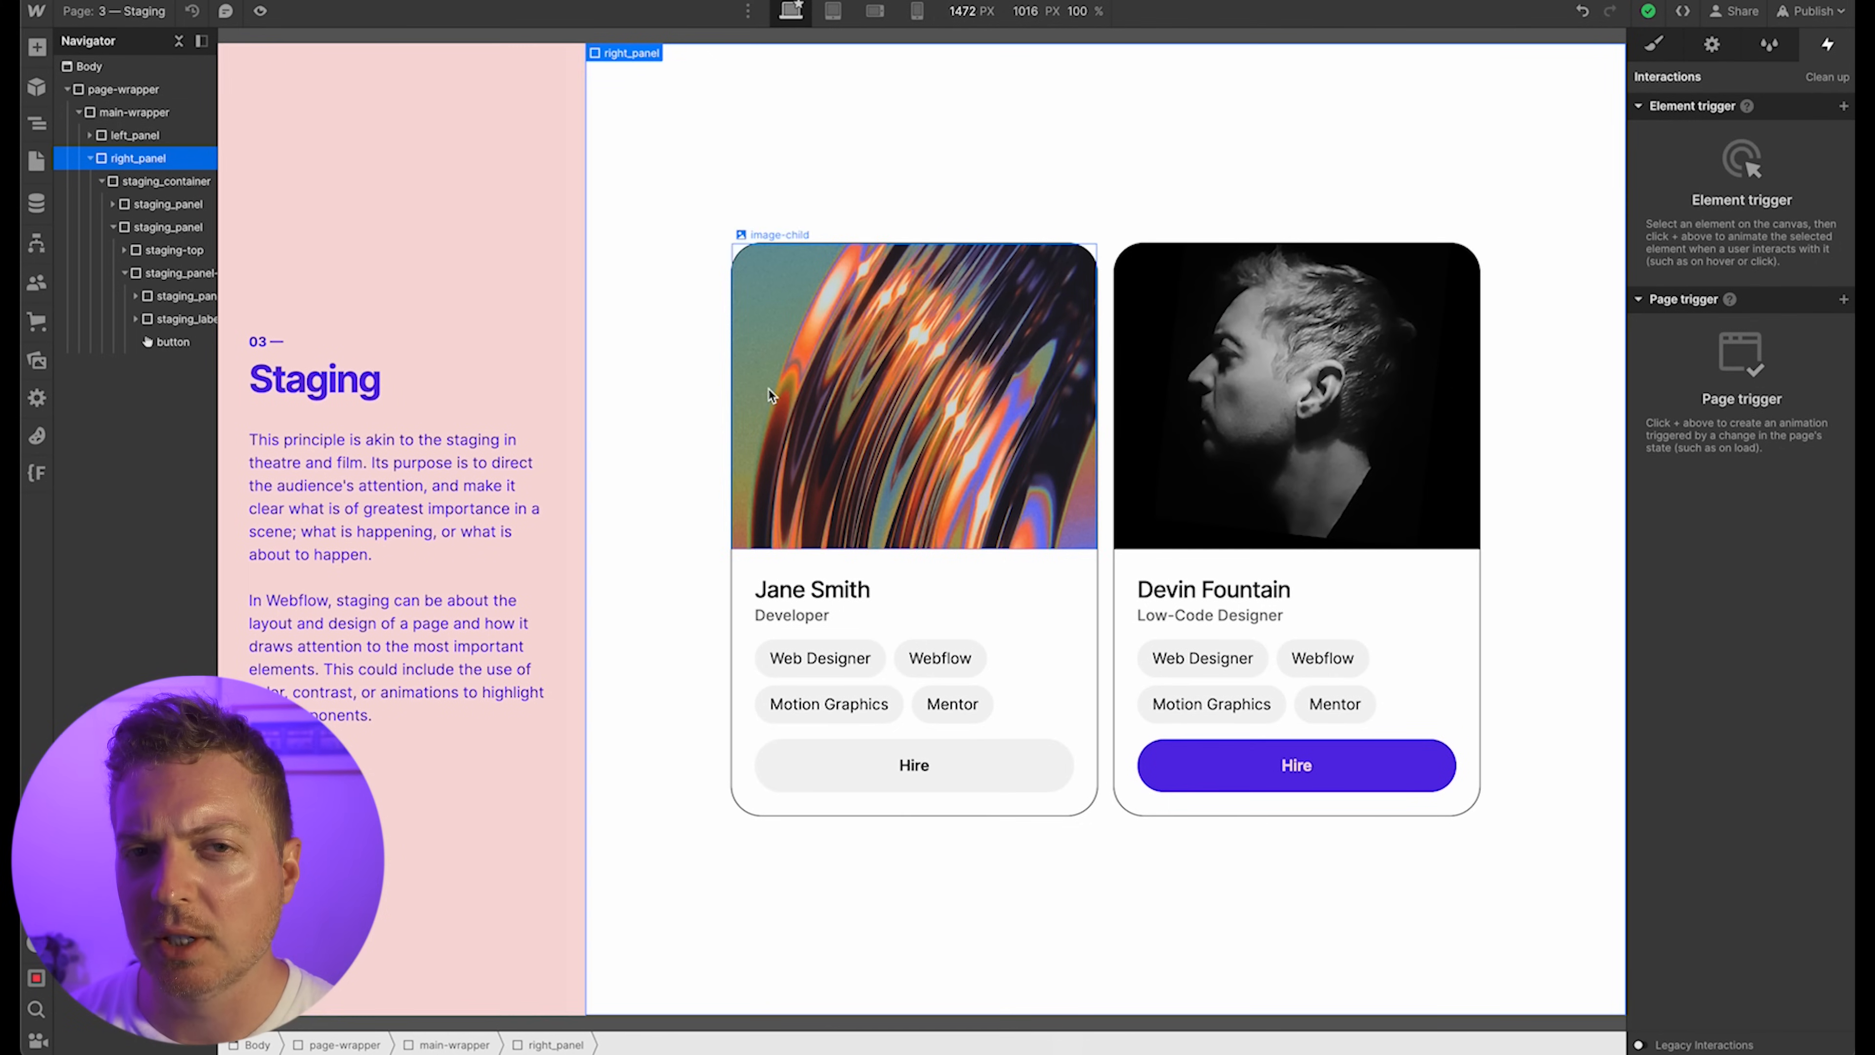
Open the 03: Staging In animation of the purple Hire button's Scroll into view trigger
left_click(1191, 780)
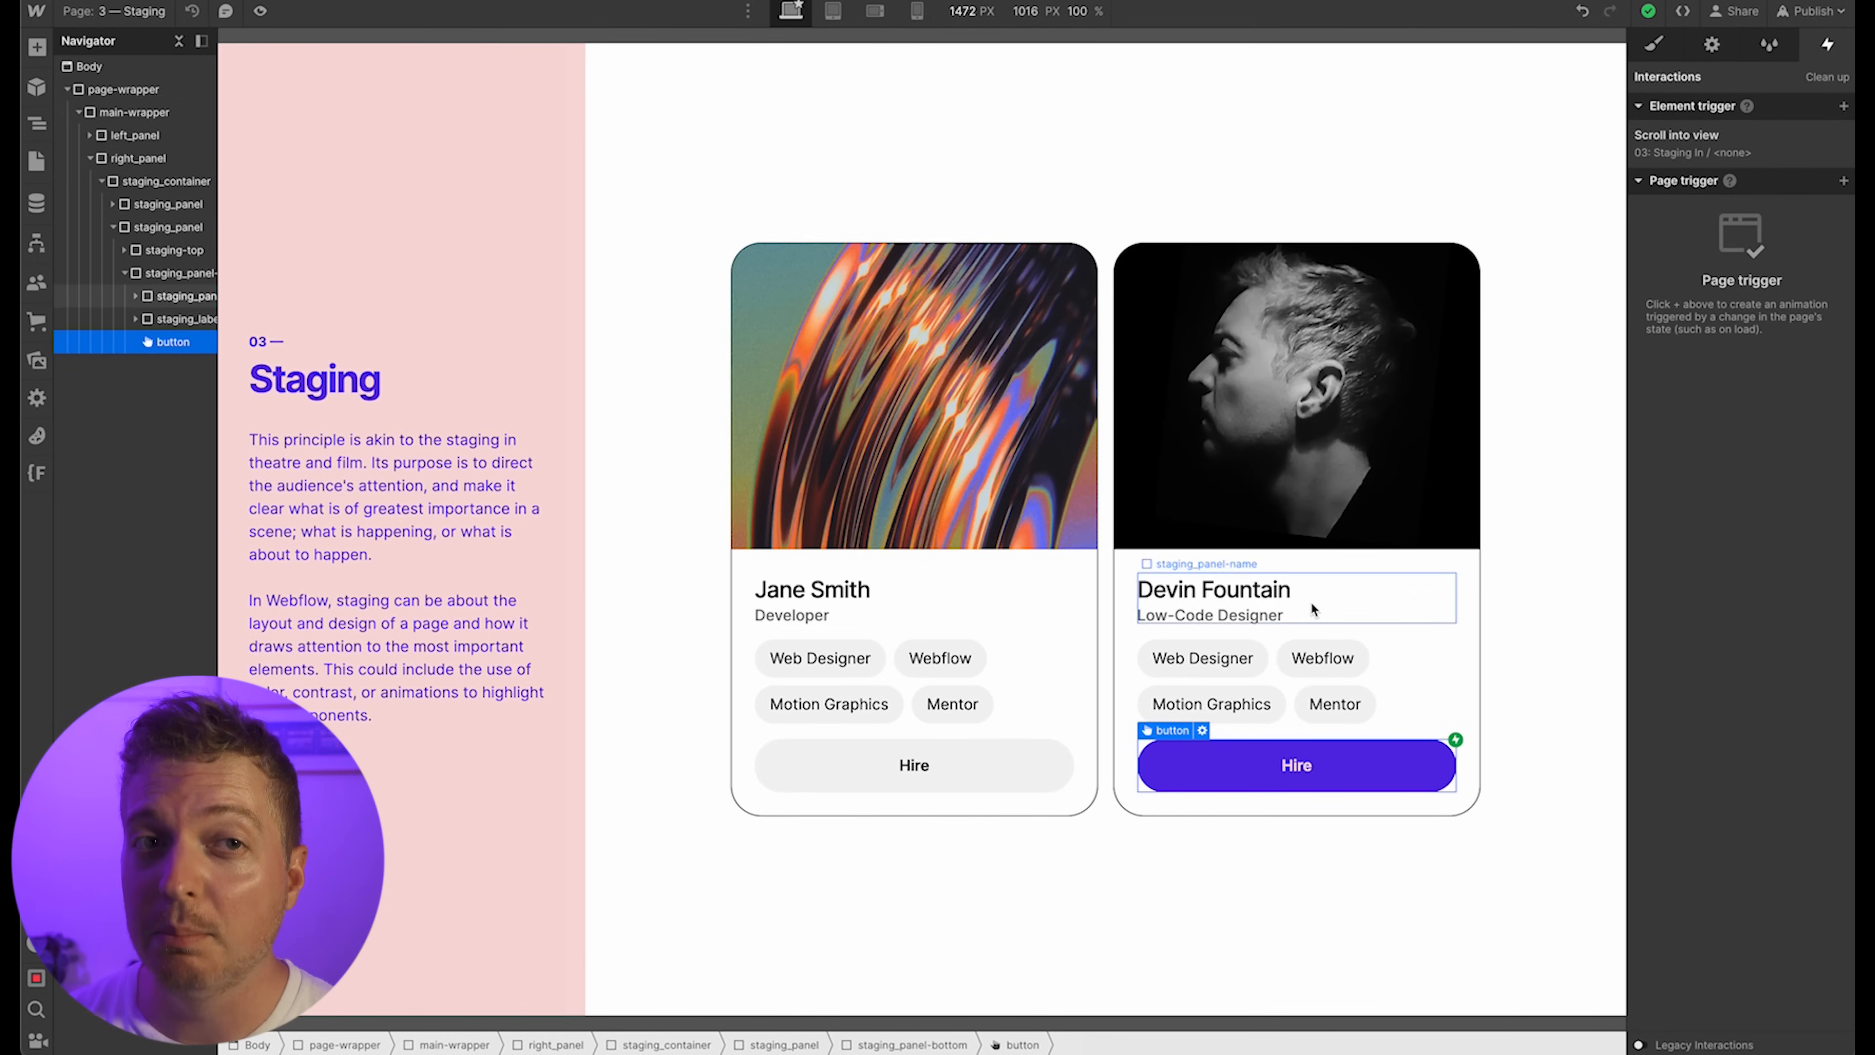
left_click(1715, 159)
left_click(1716, 545)
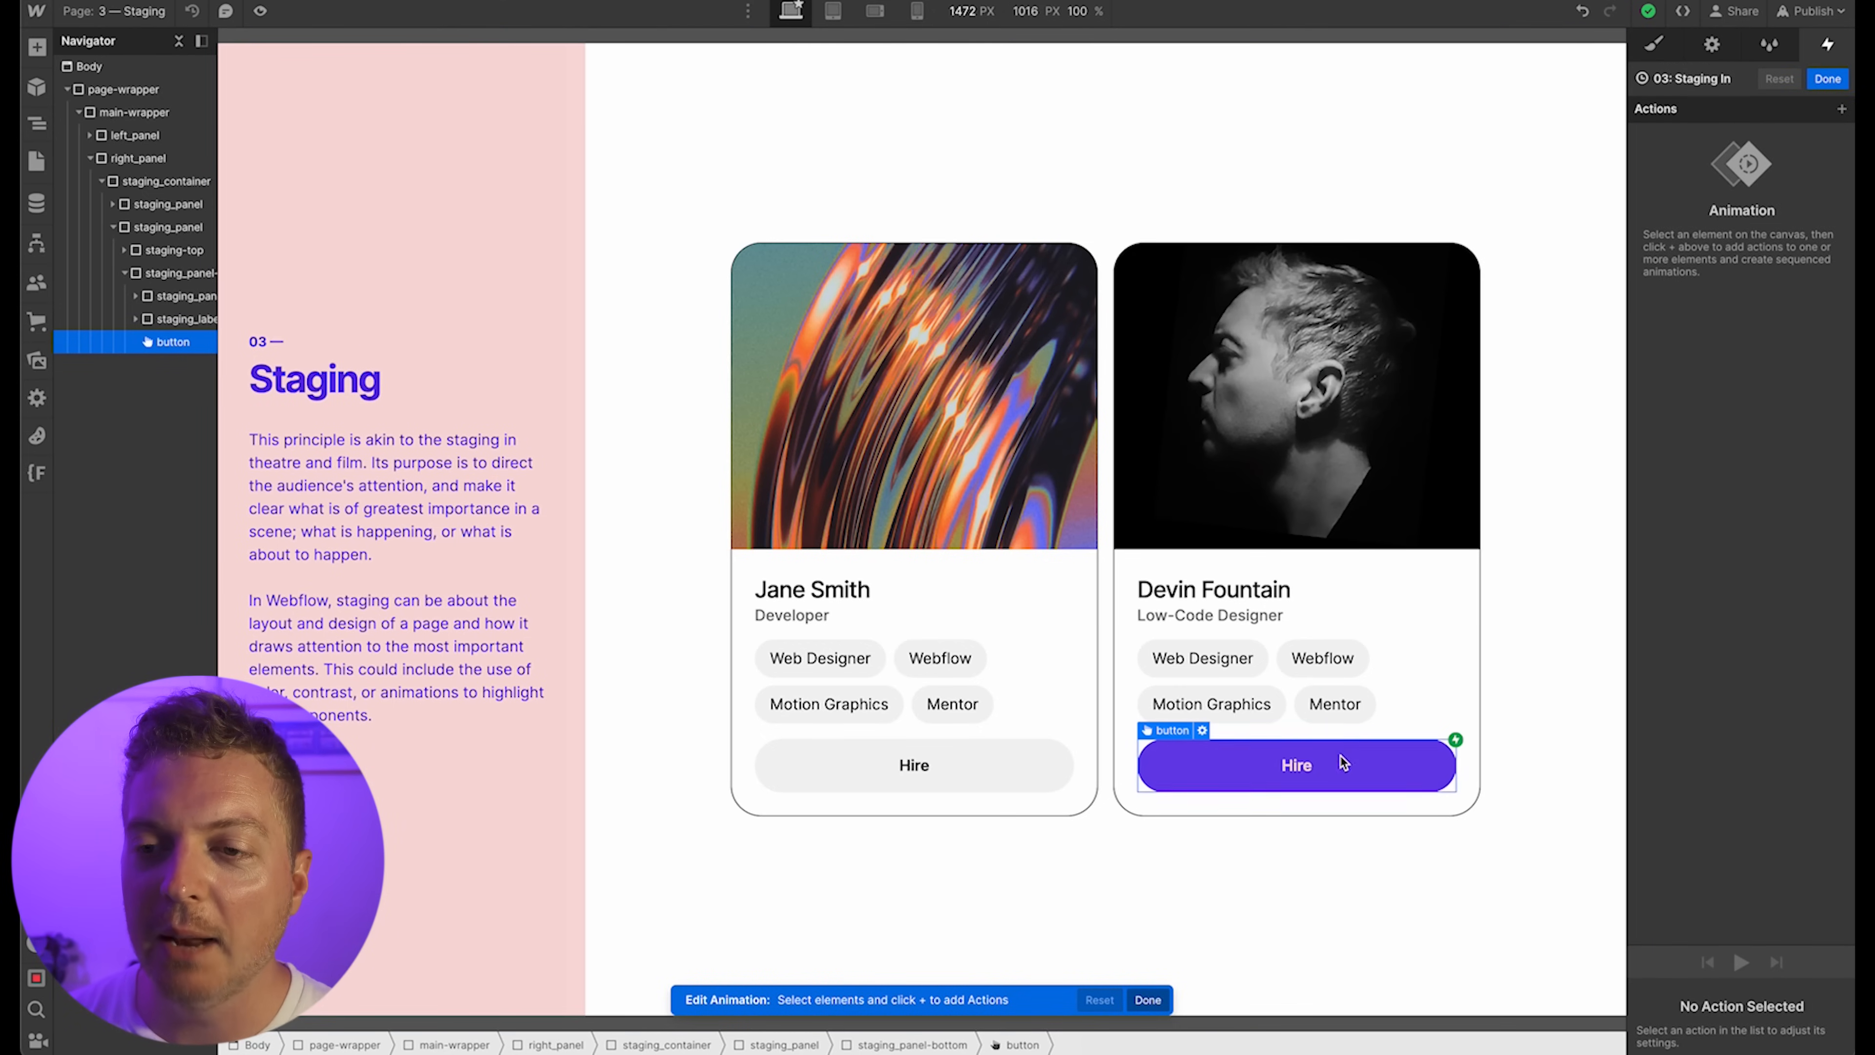
Add two consecutive Scale actions to the purple Hire button in the 03: Staging In animation
left_click(1841, 109)
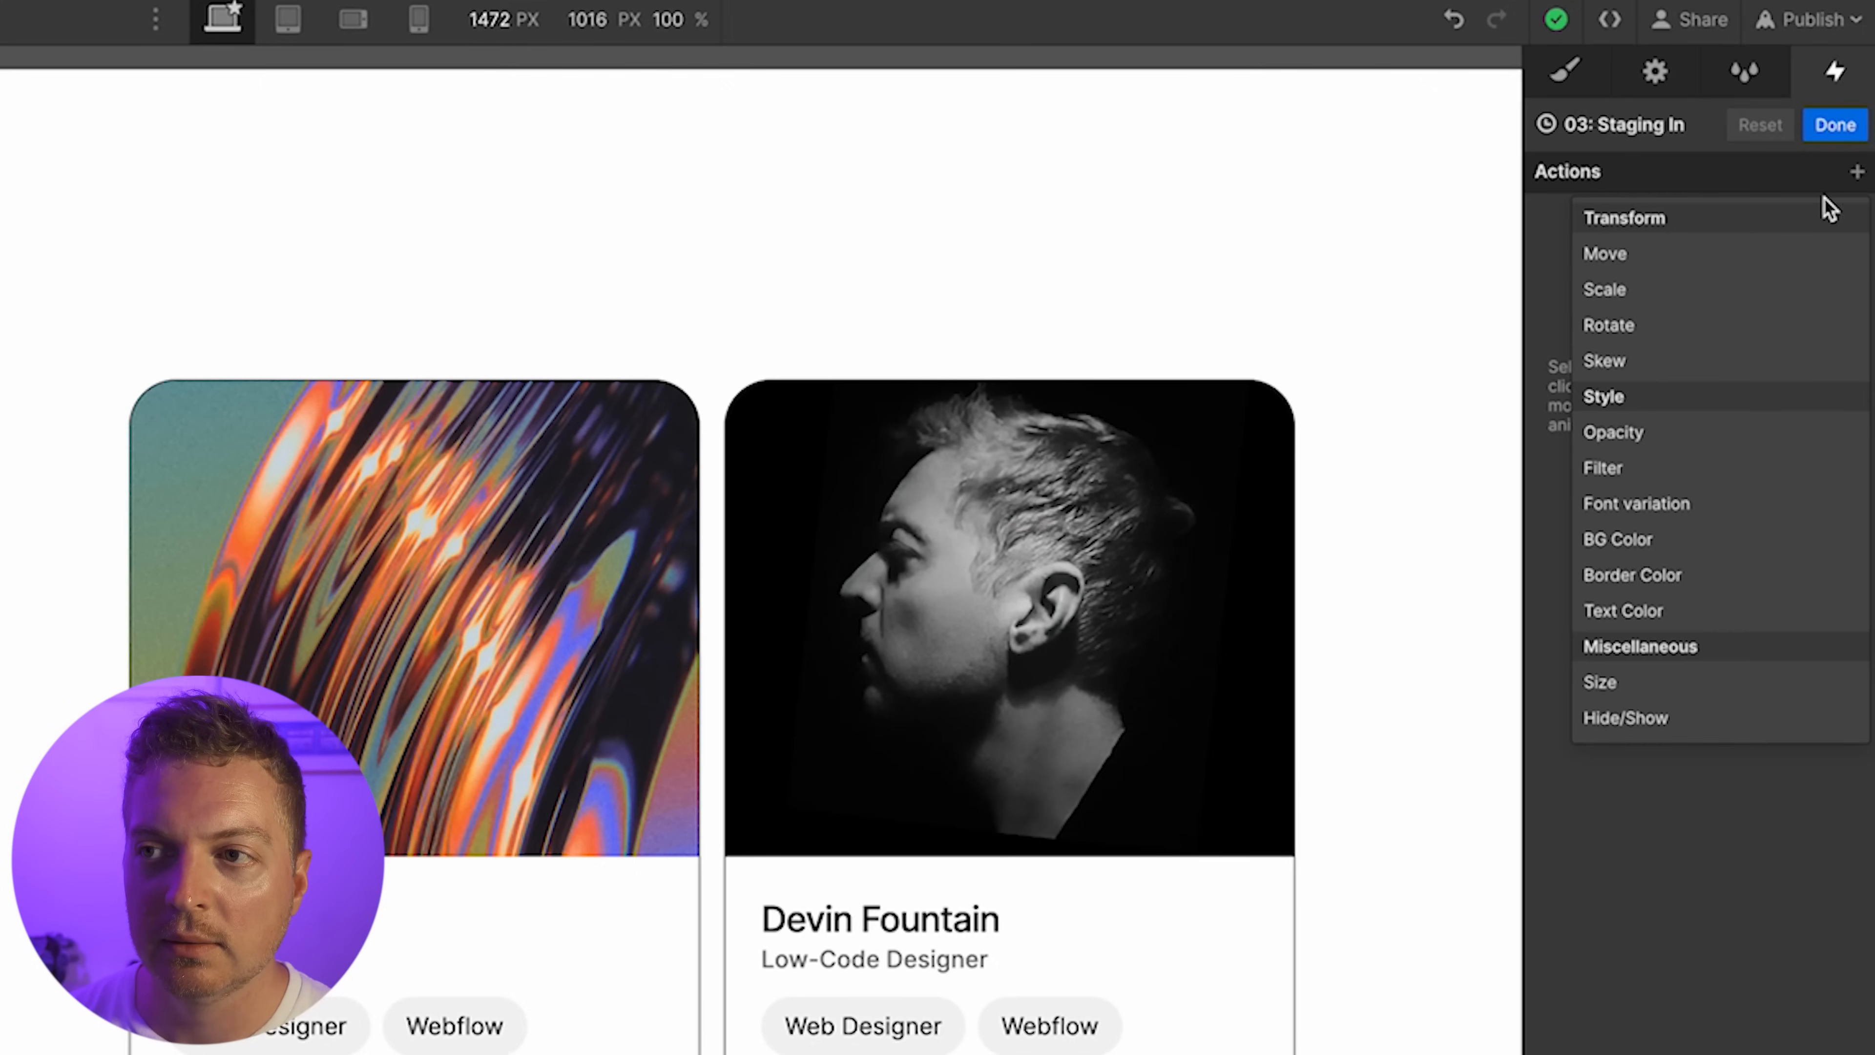
left_click(1767, 192)
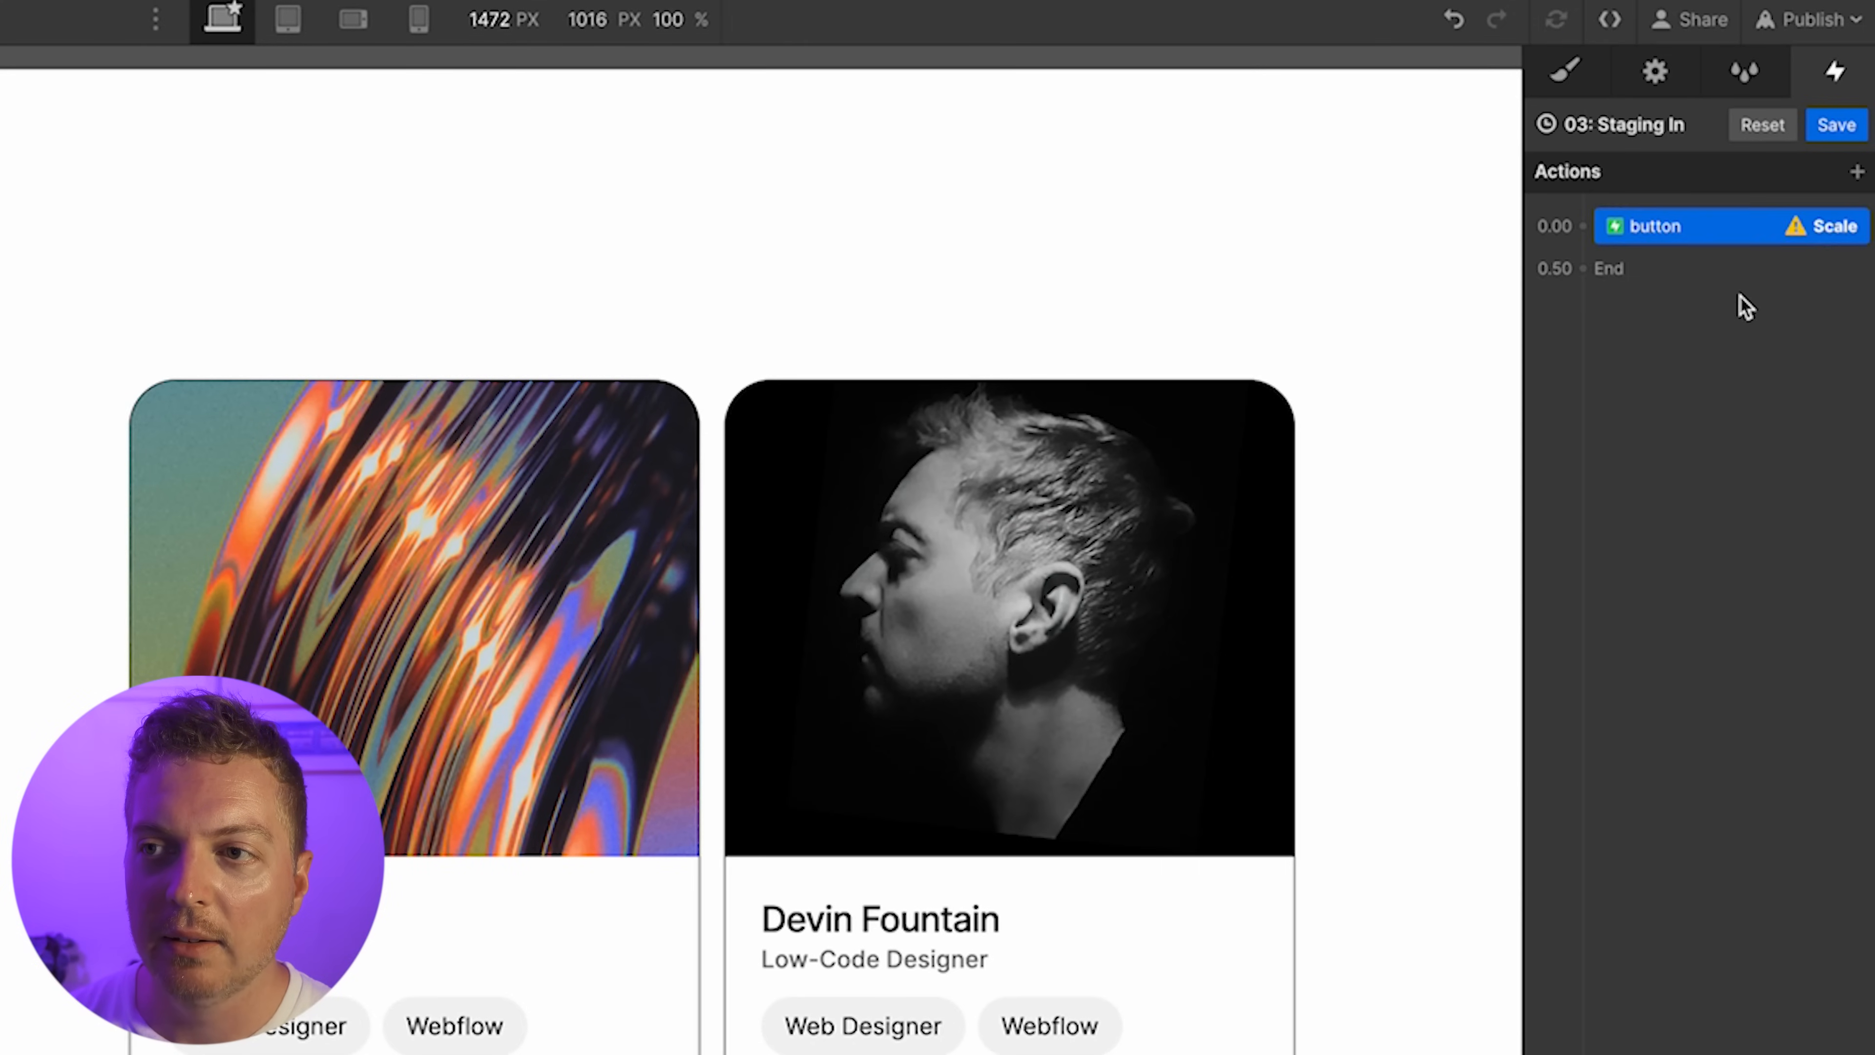
left_click(1856, 173)
left_click(1793, 293)
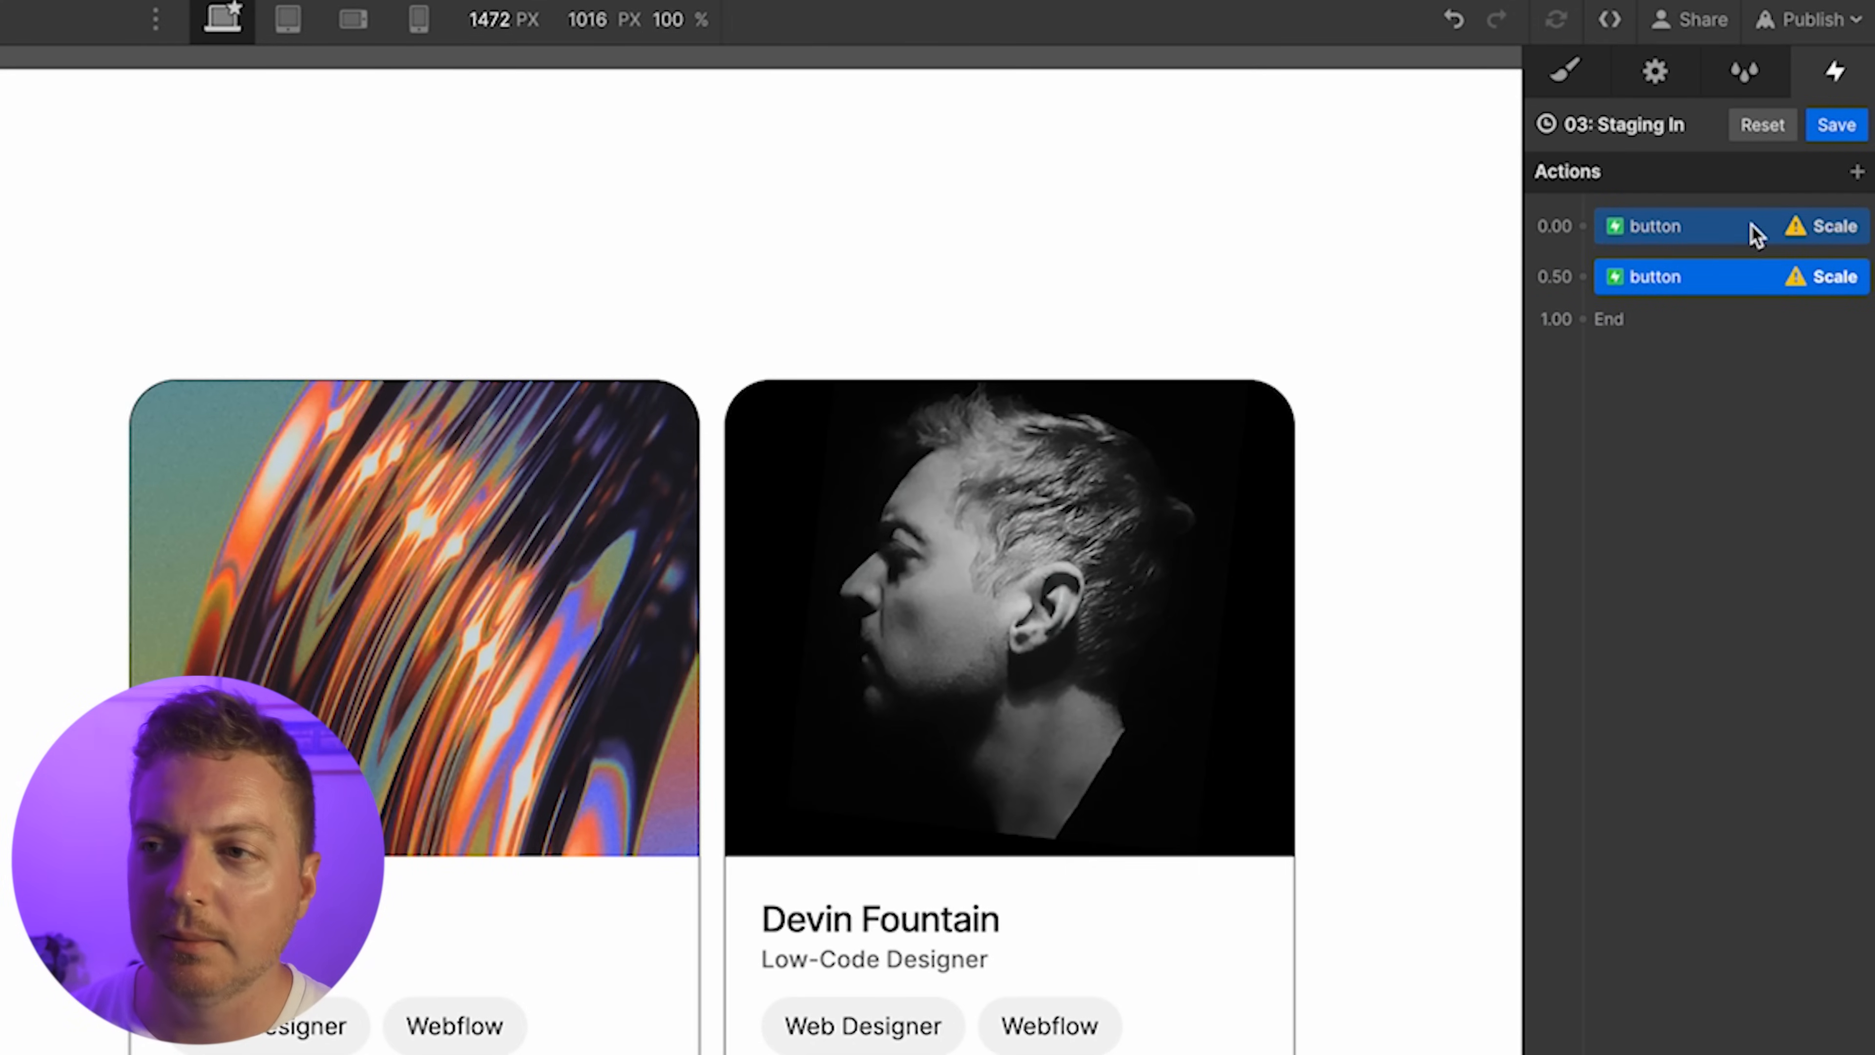
Set the first Scale action to a 0.6 s duration and a scale of 1.05 on X and Y, and play the animation
left_click(1754, 229)
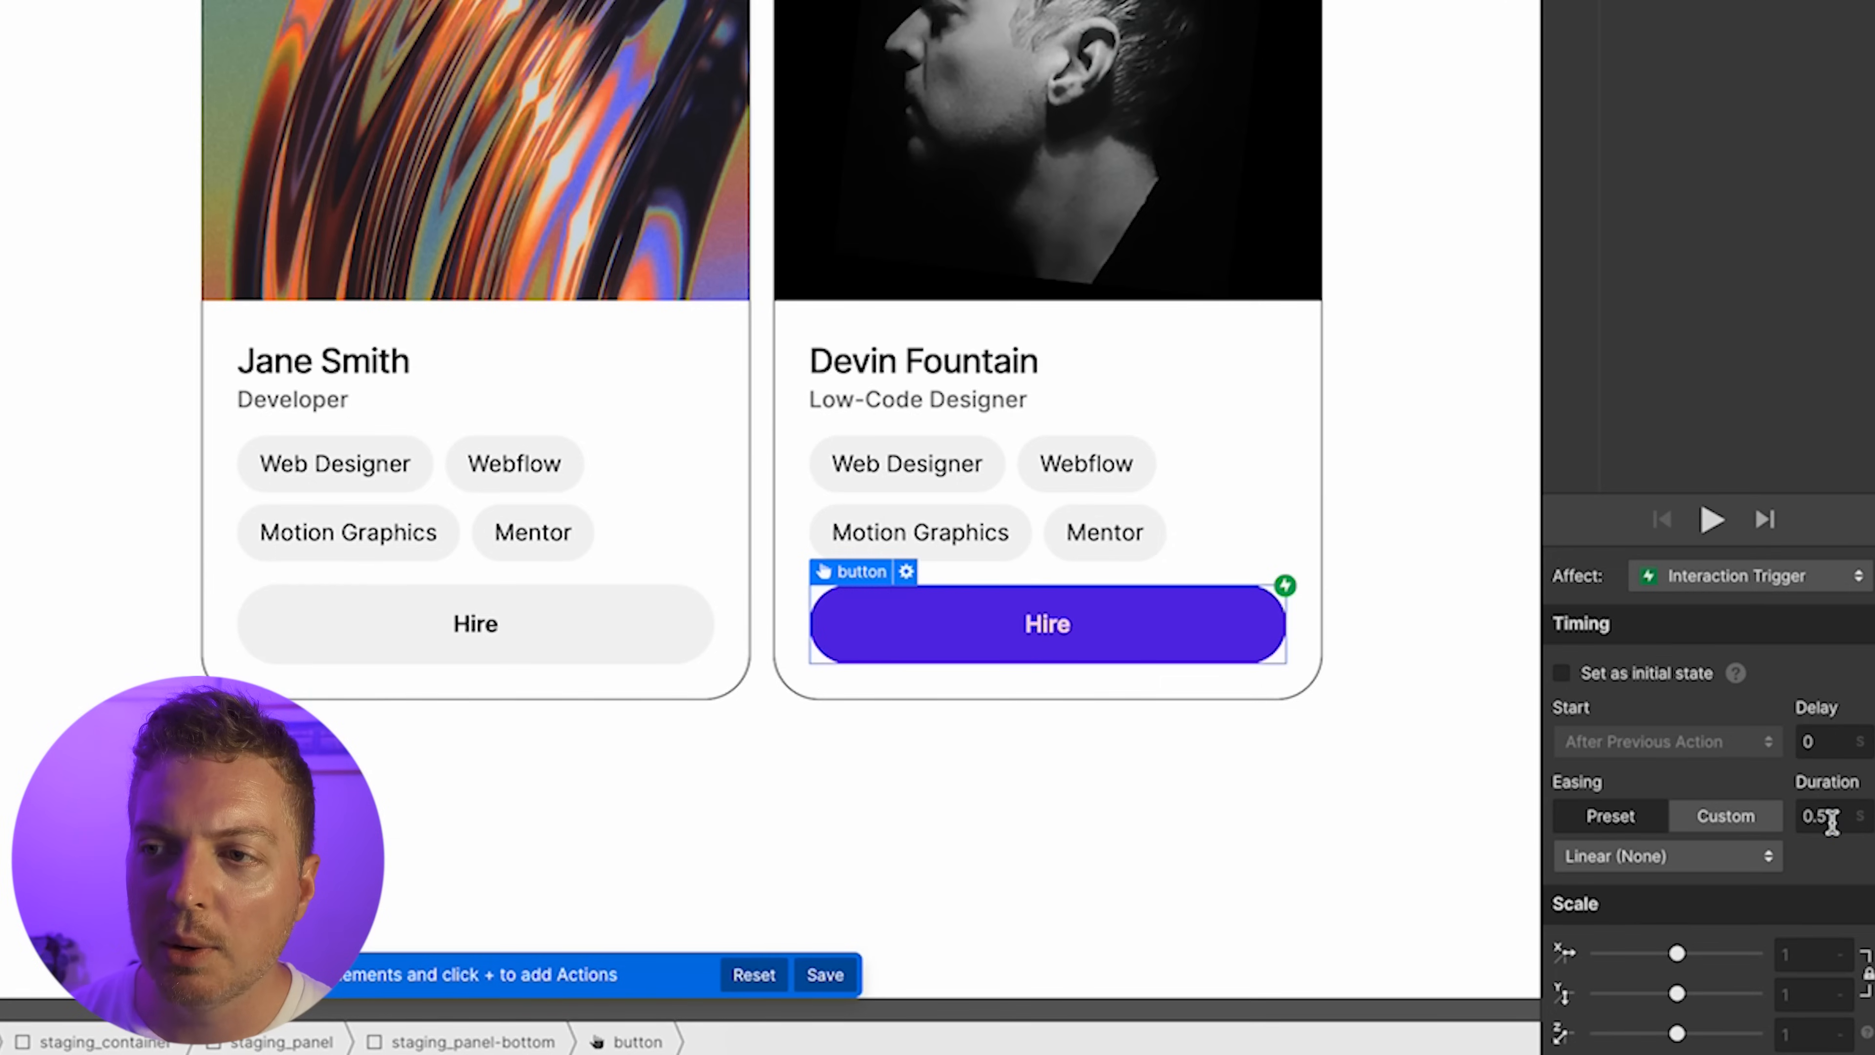
left_click(1832, 818)
type("0.6")
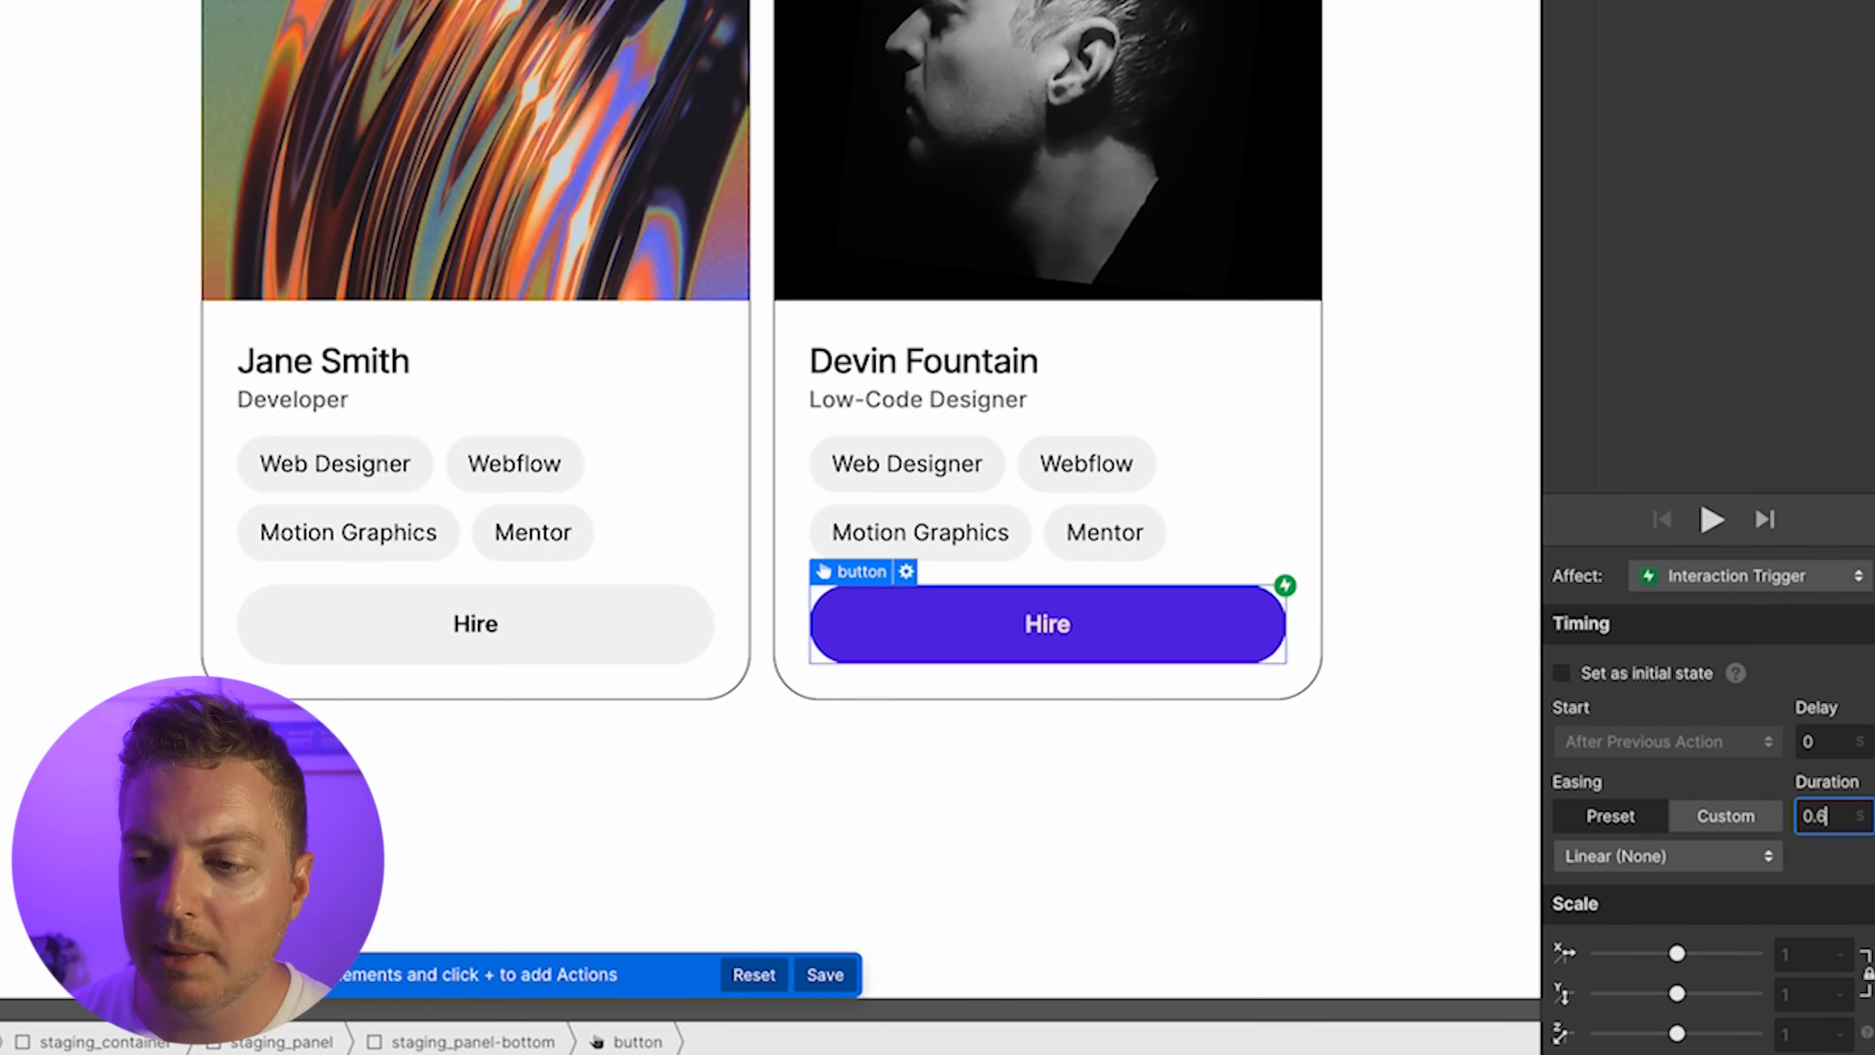
left_click(1801, 954)
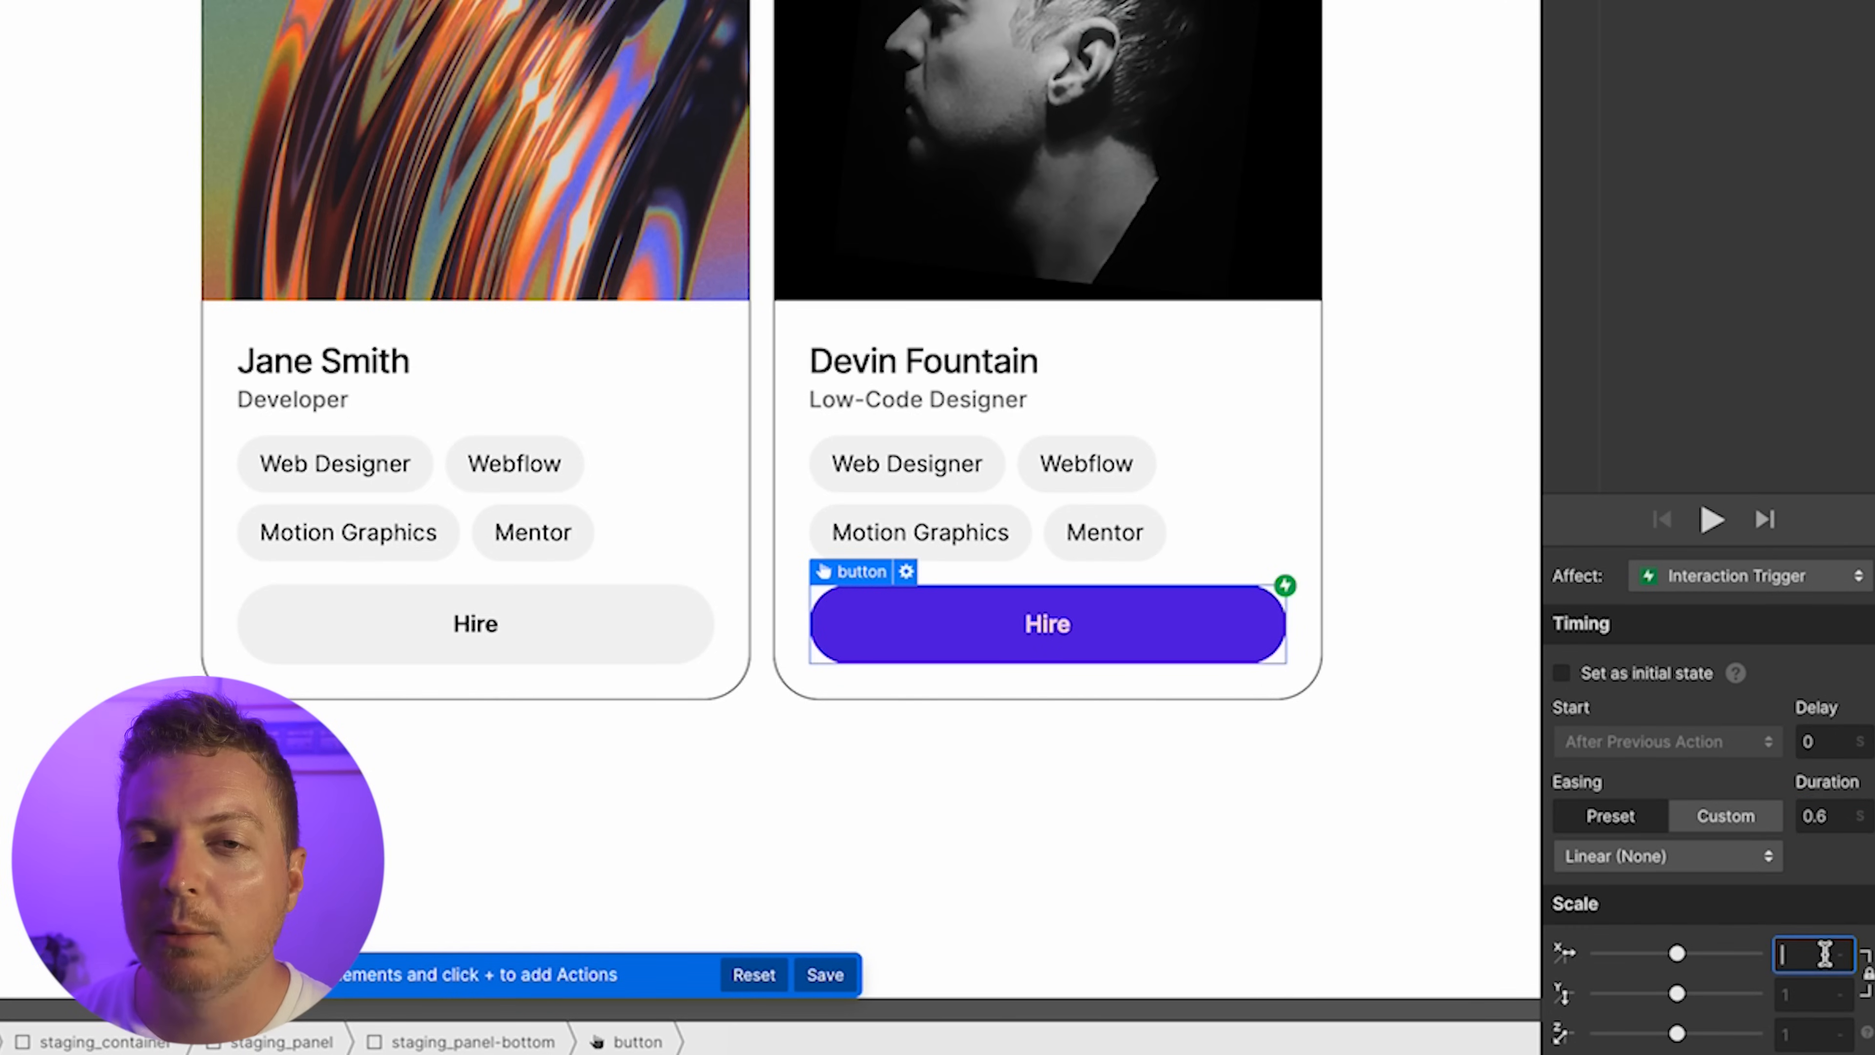
type("1.1")
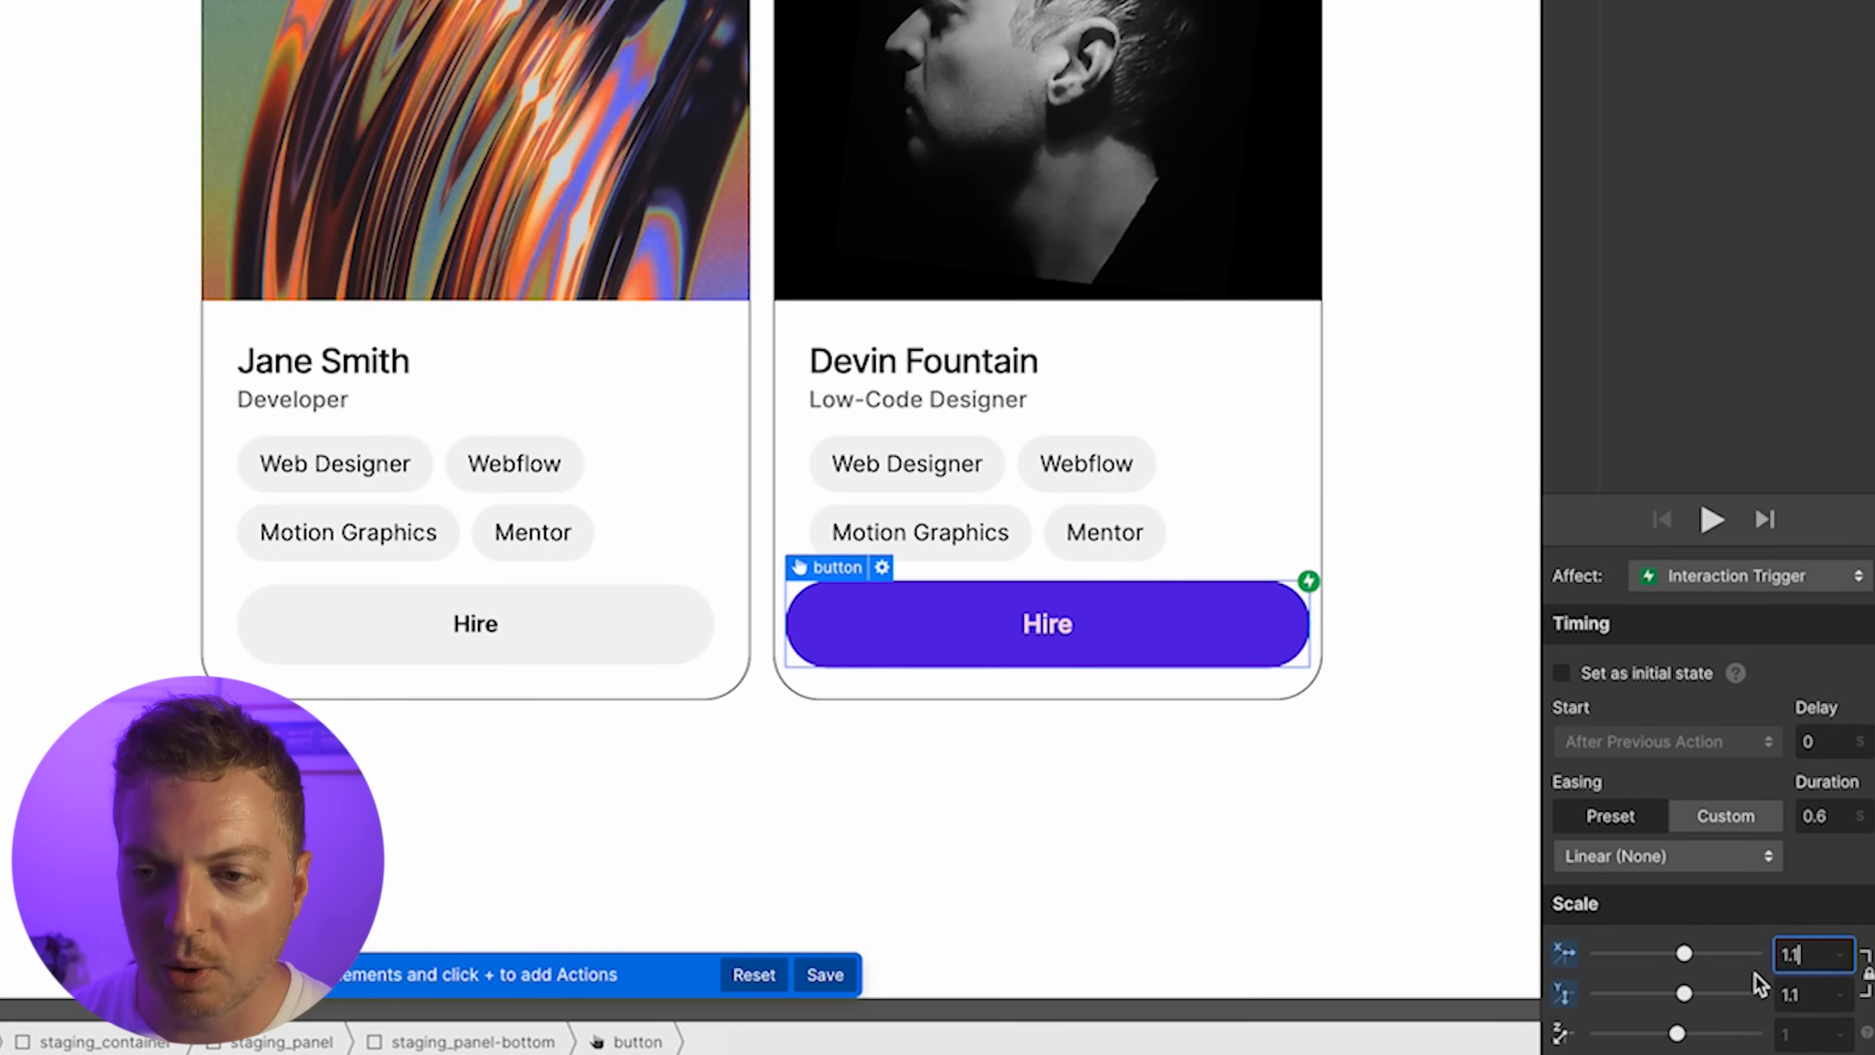
key("BackSpace")
type("05")
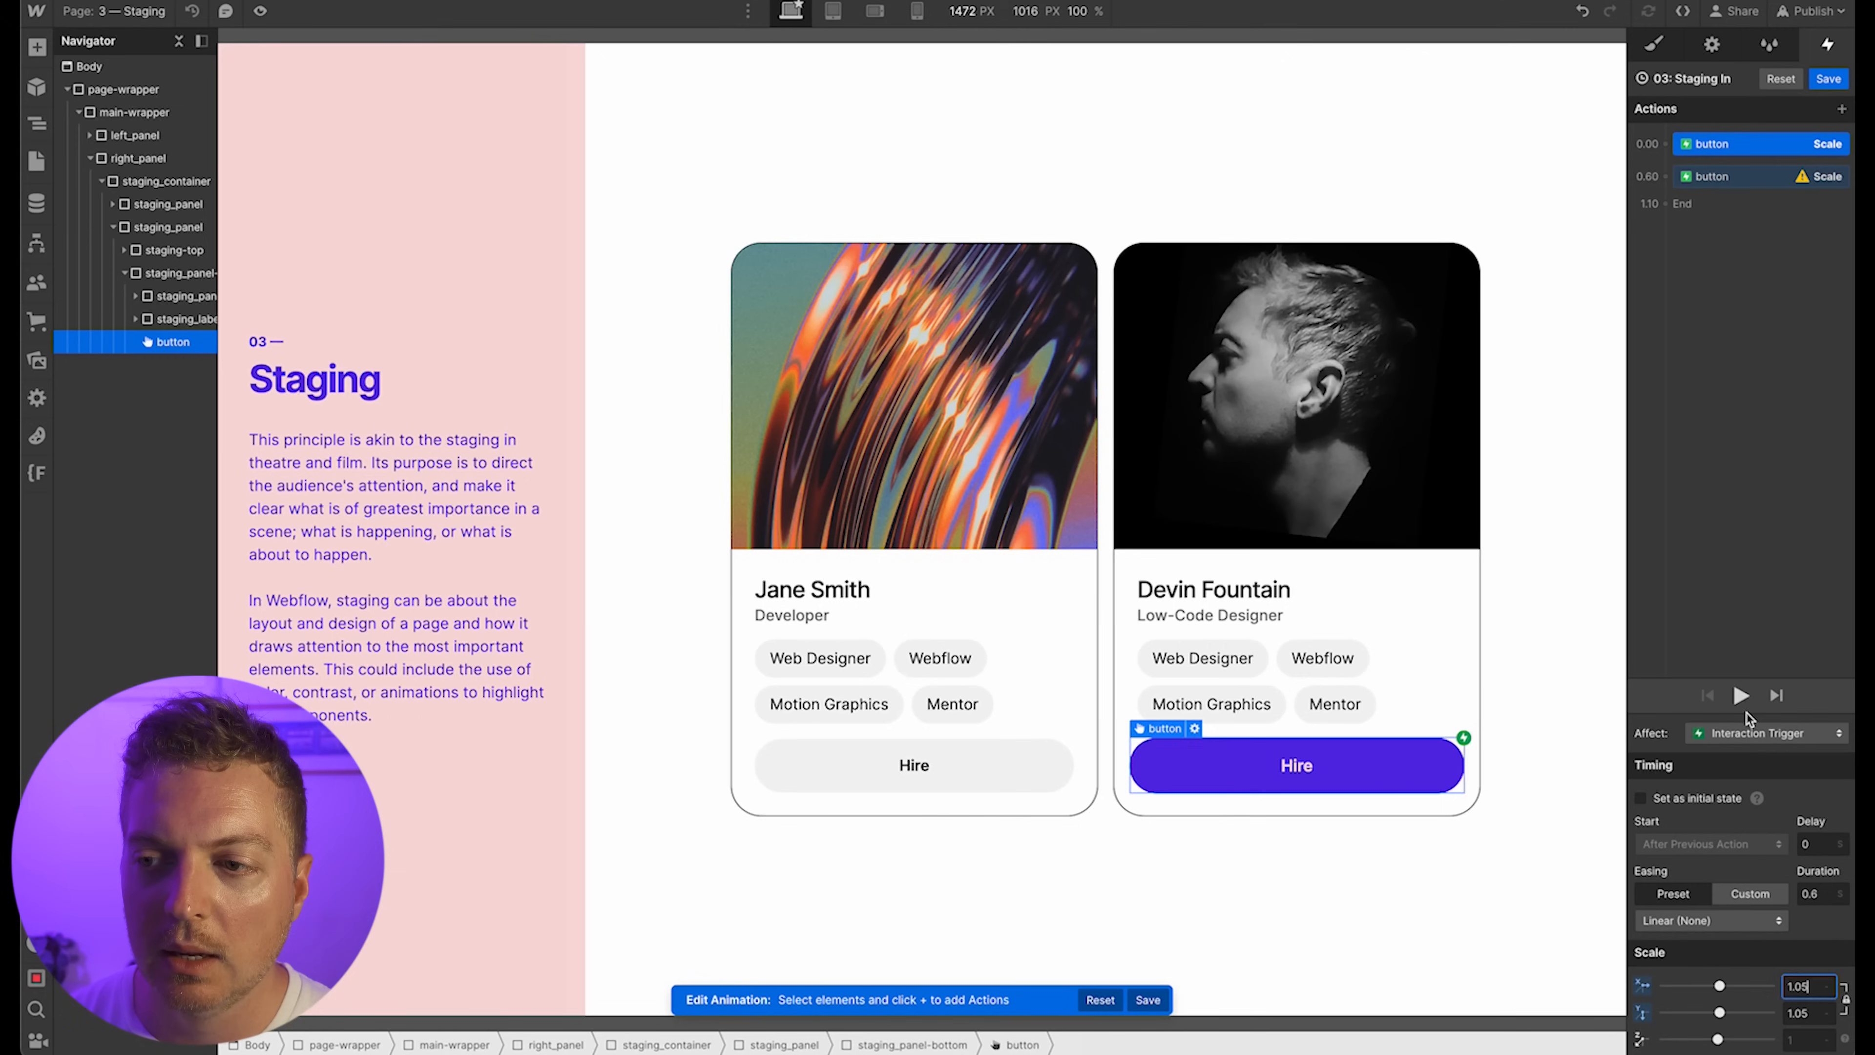
left_click(1741, 700)
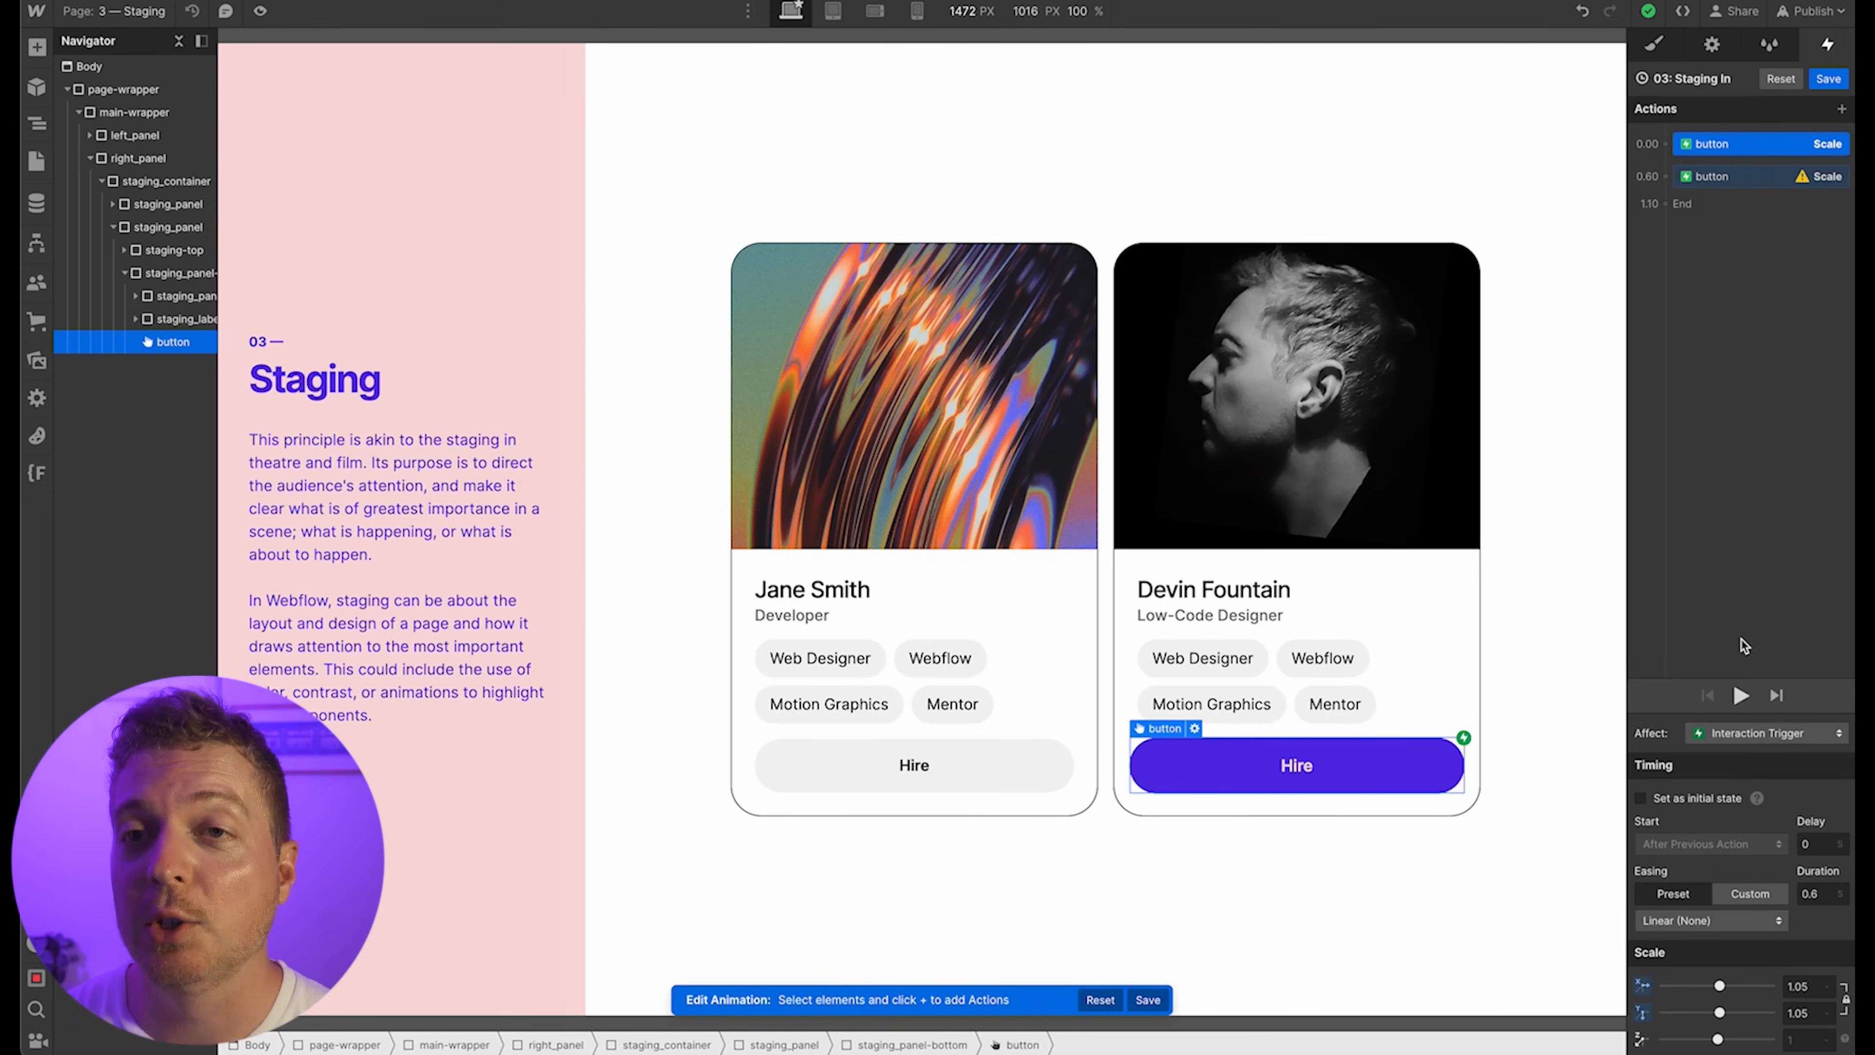
Set the second Scale action to a 0.6 s duration and a scale of 1 on X and Y
left_click(1749, 171)
left_click(1816, 894)
type("0.6")
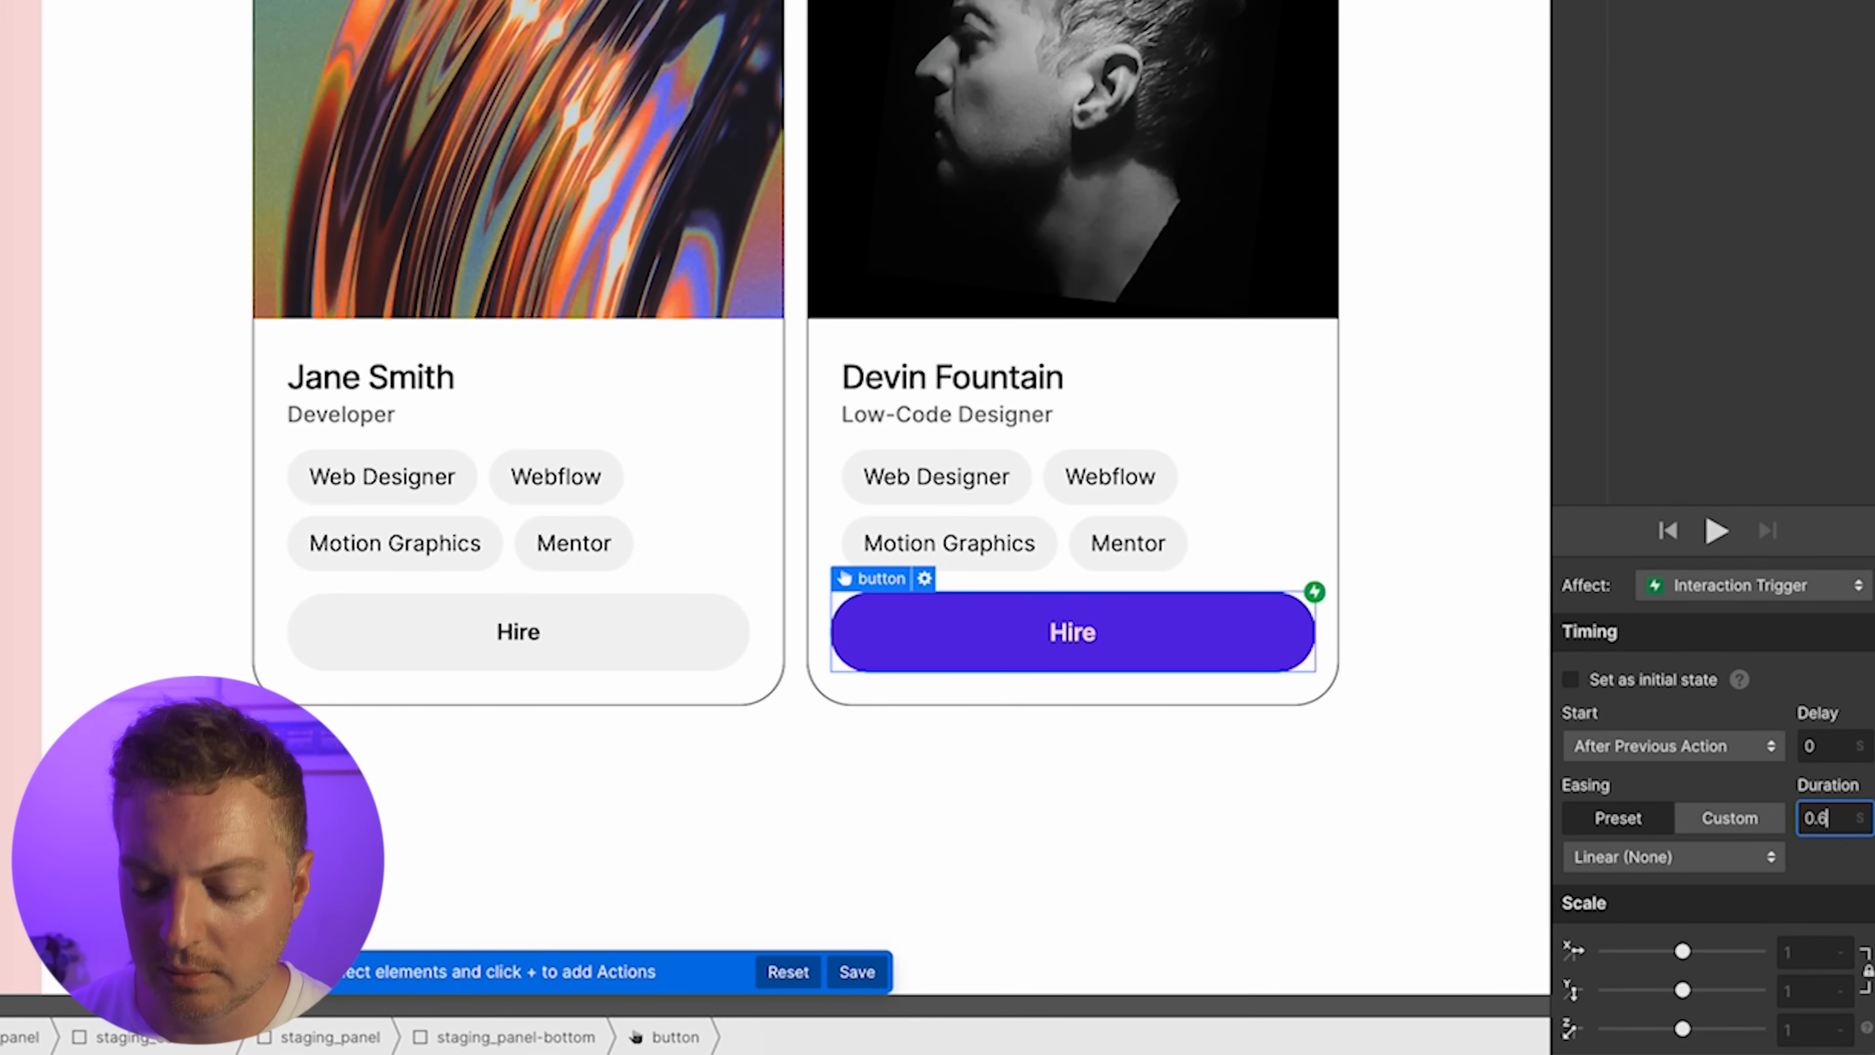
key("Return")
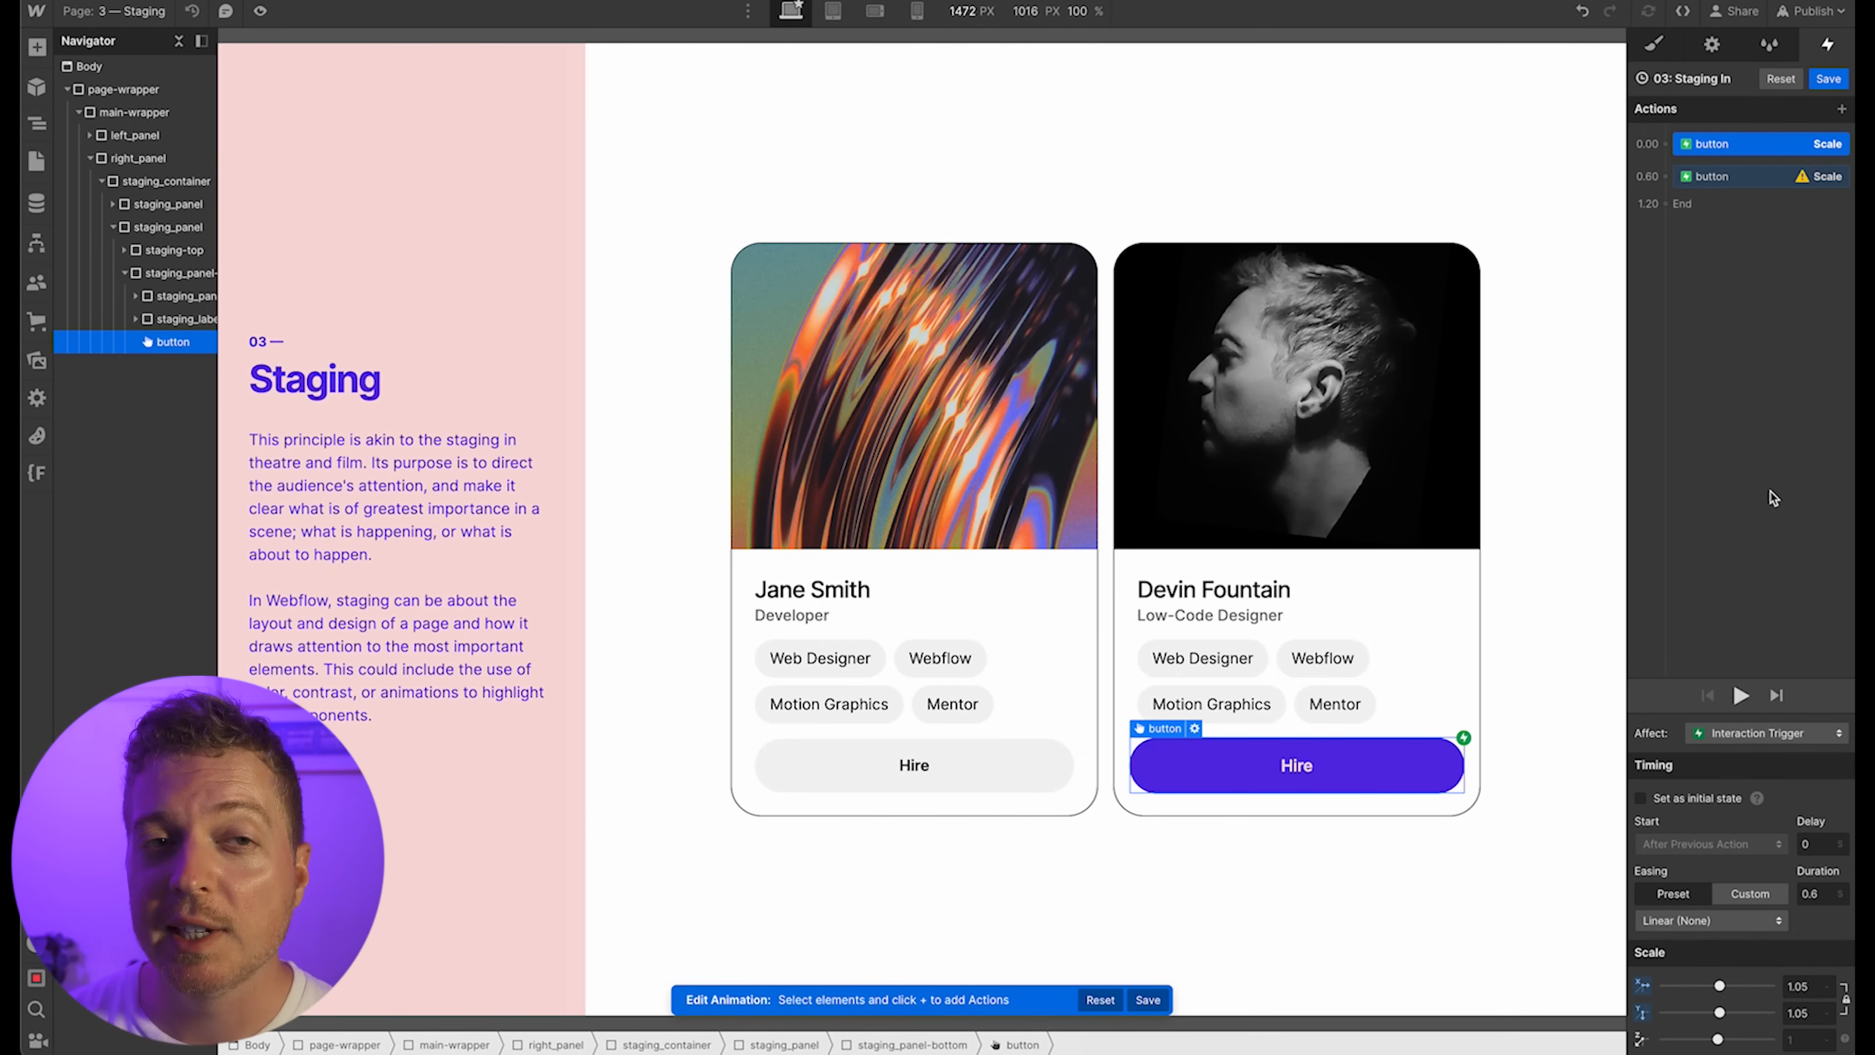
left_click(1743, 176)
left_click(1808, 986)
type("1")
key("Return")
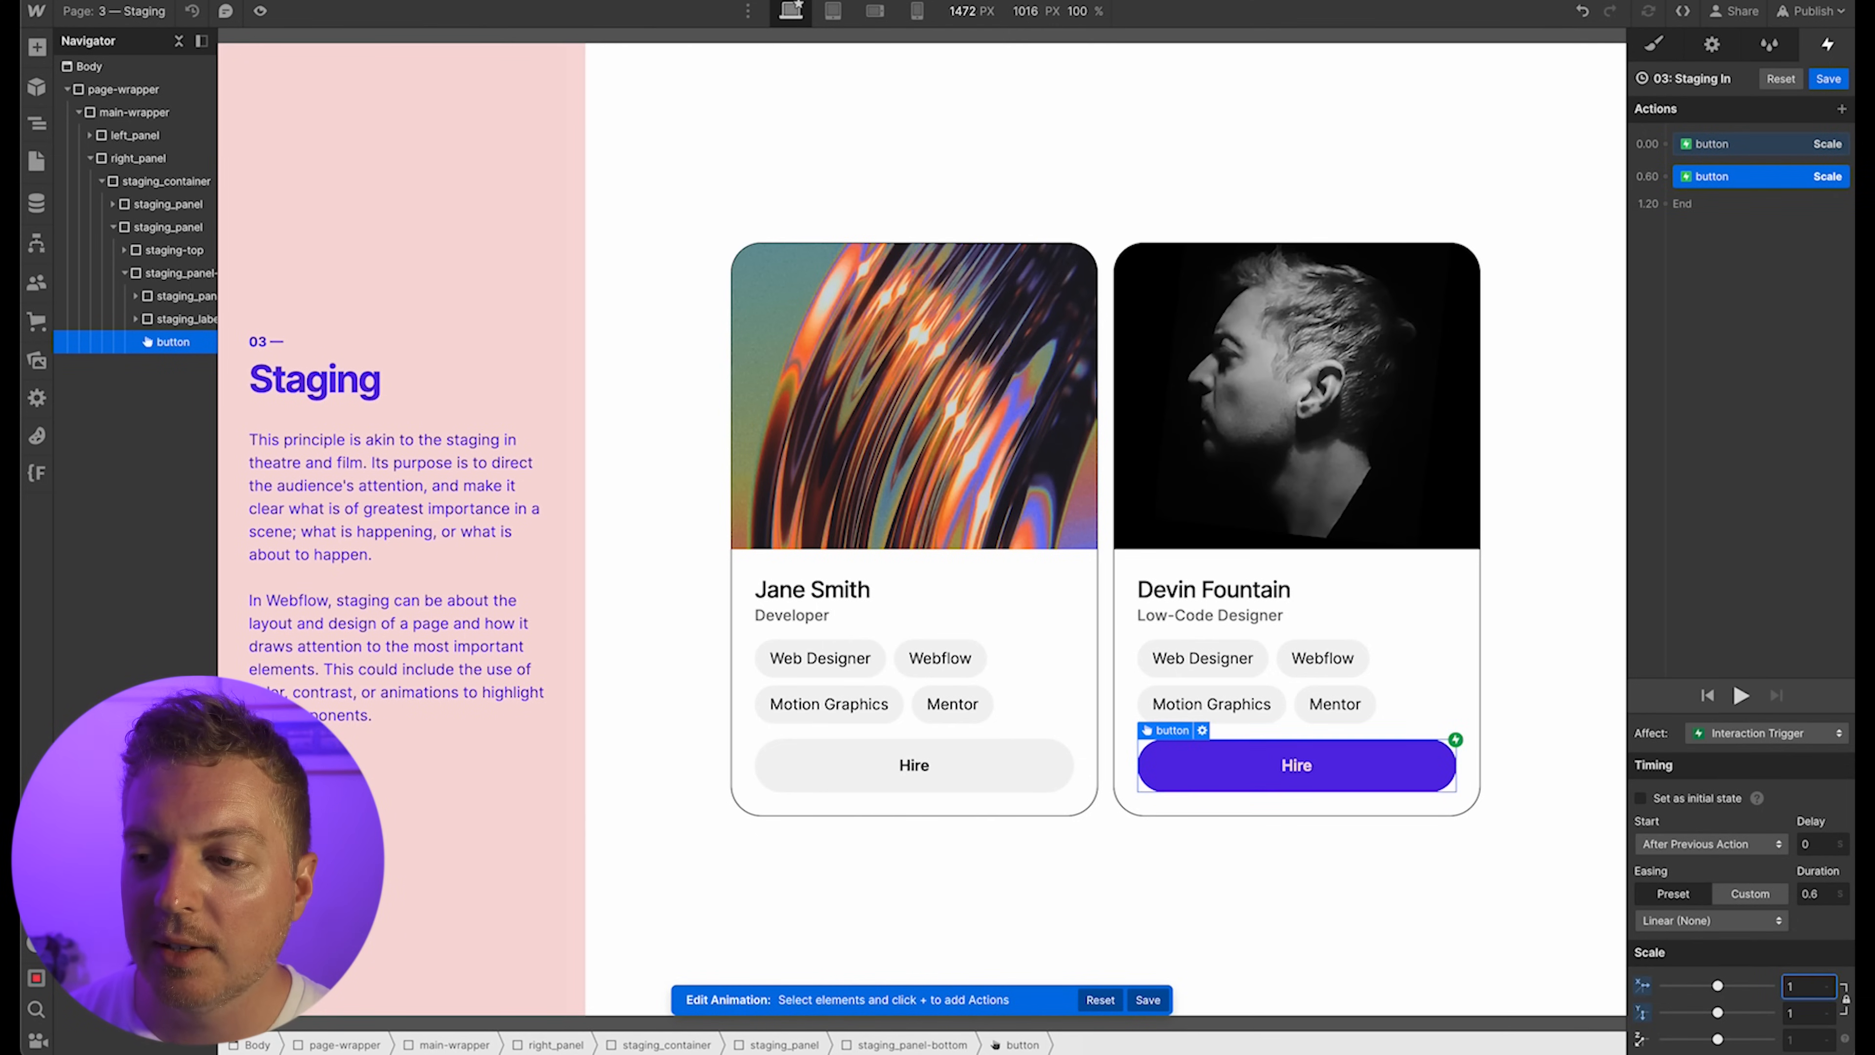
Apply Ease easing to both Scale actions and finish editing the 03: Staging In animation
left_click(1727, 148)
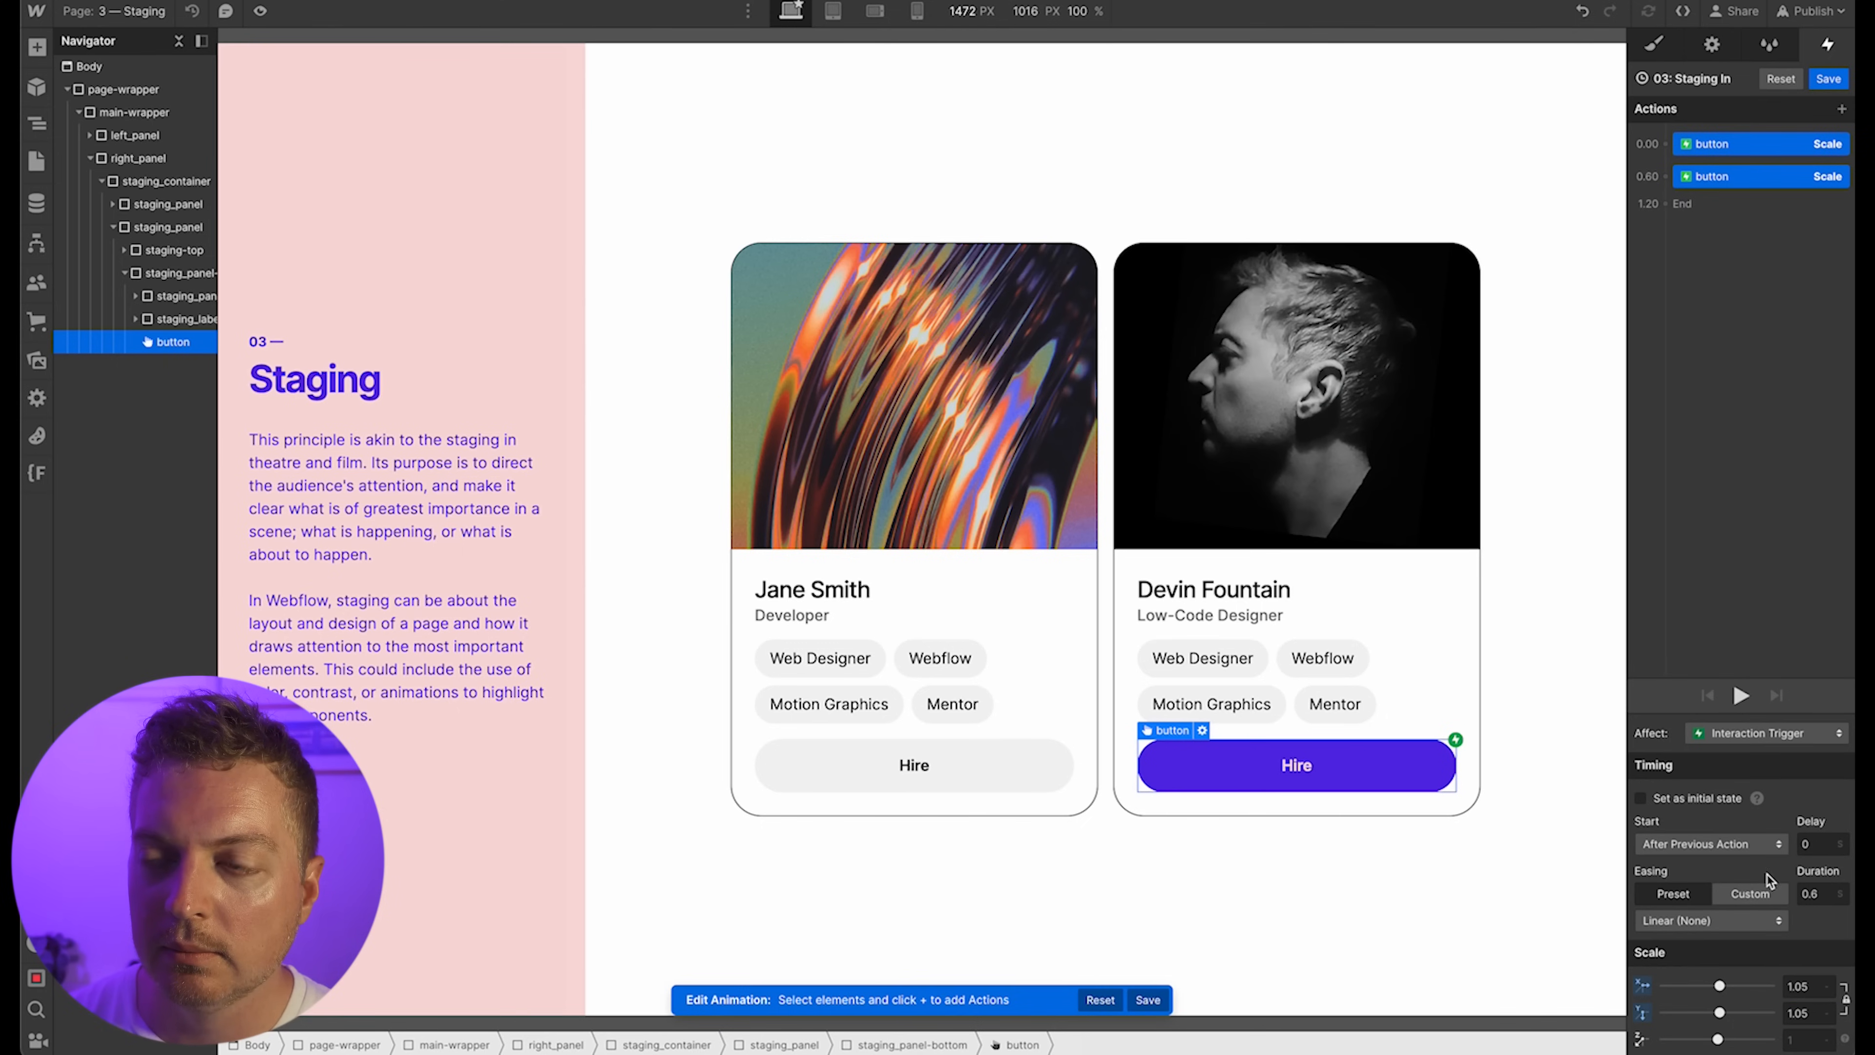
left_click(1745, 921)
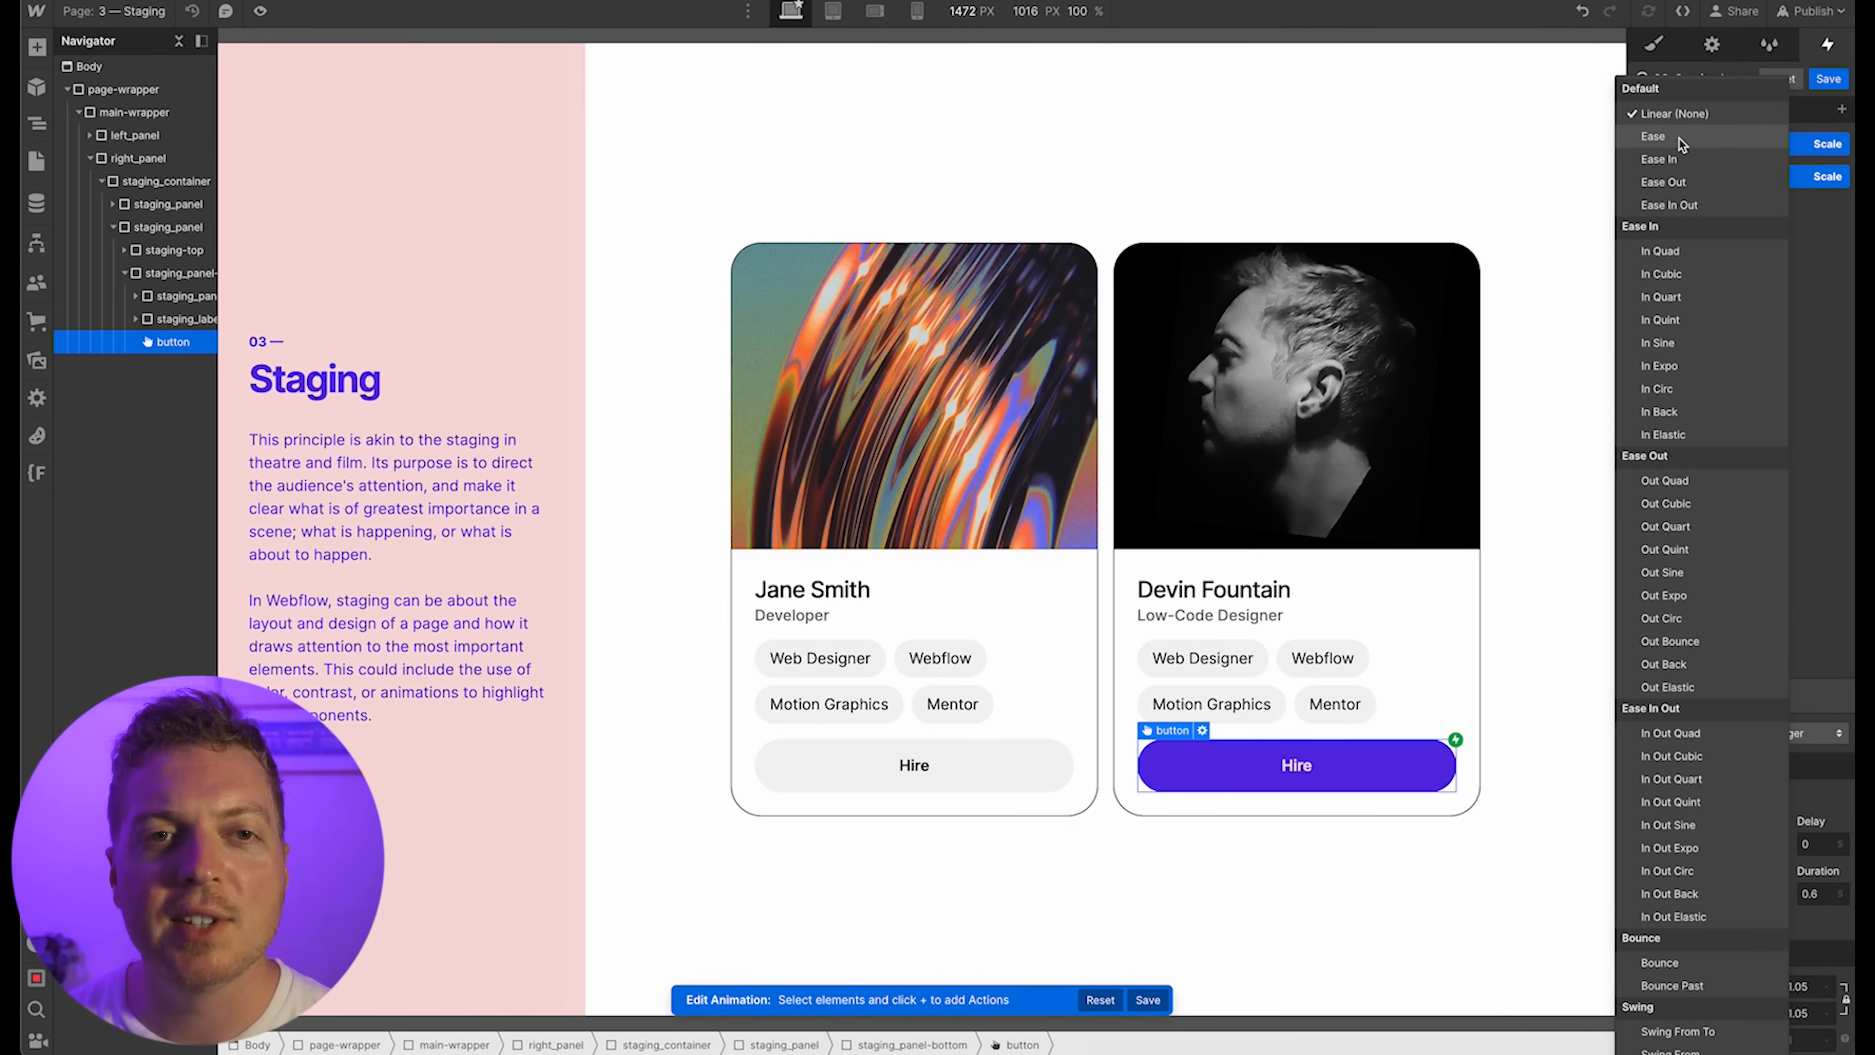
left_click(1653, 136)
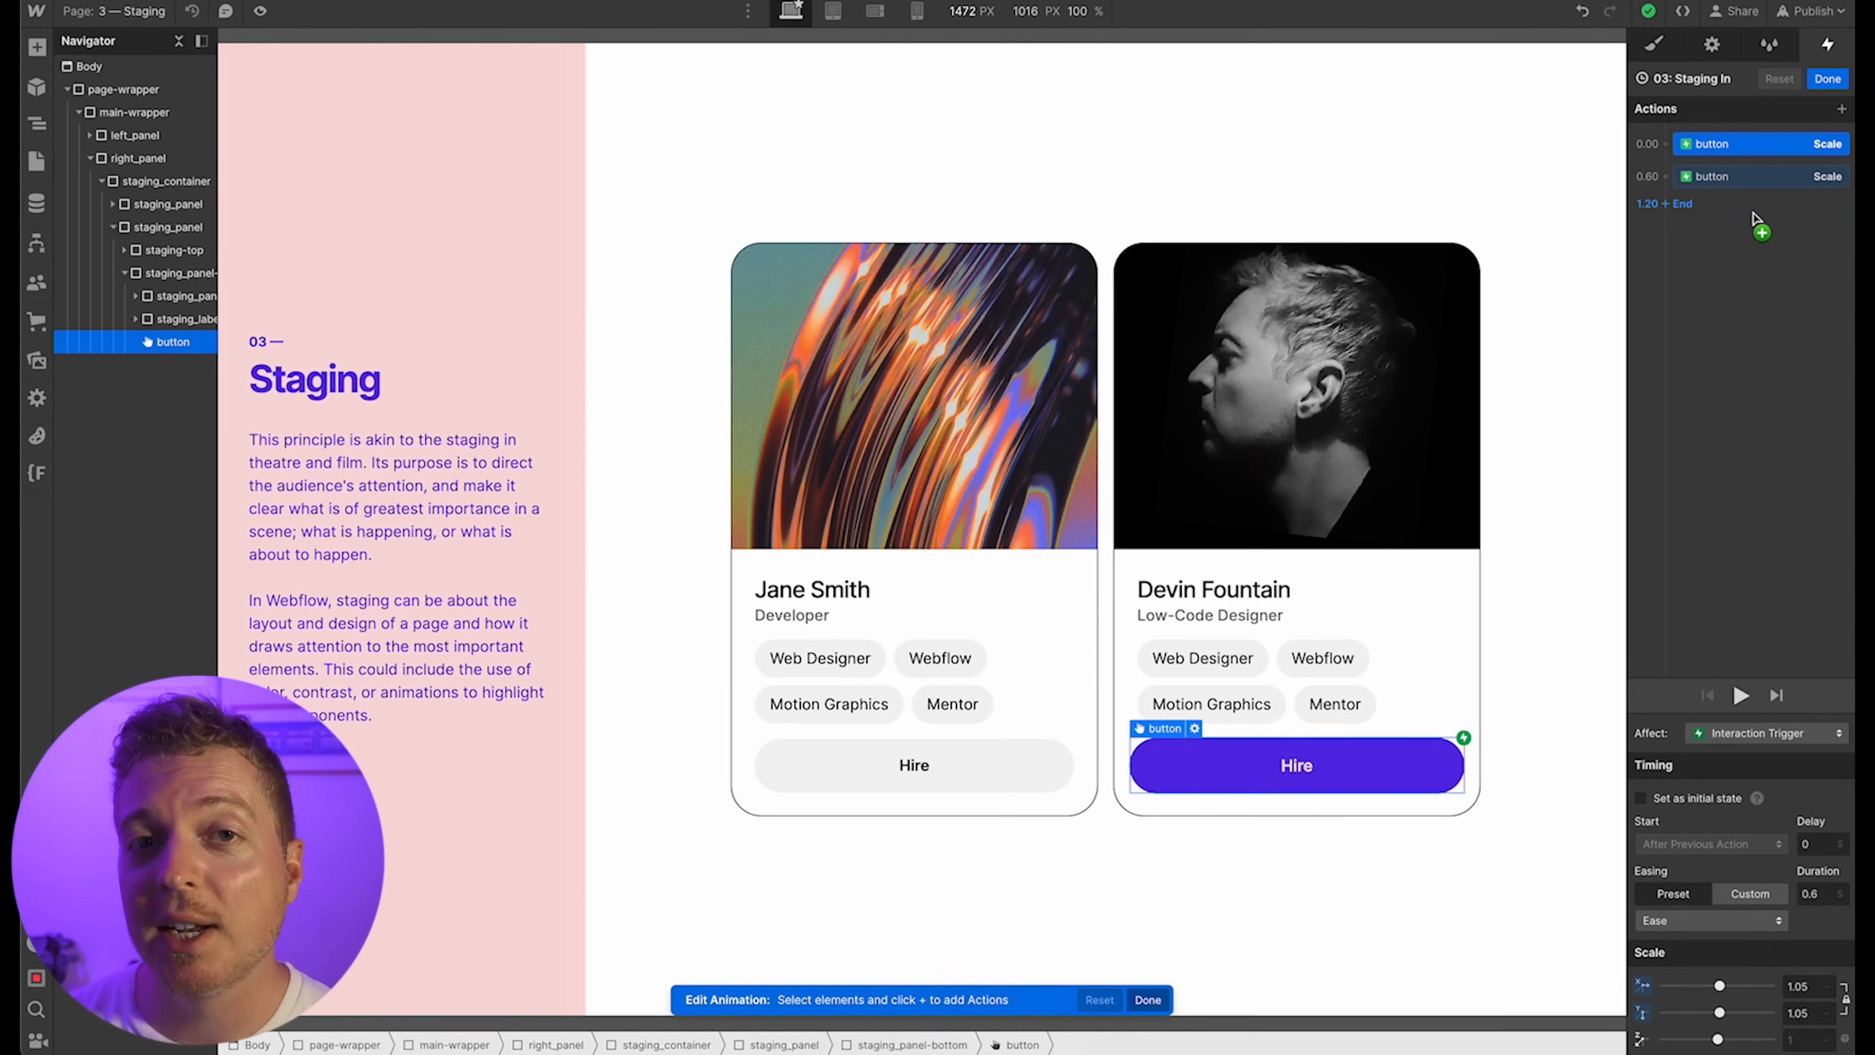
left_click(1828, 78)
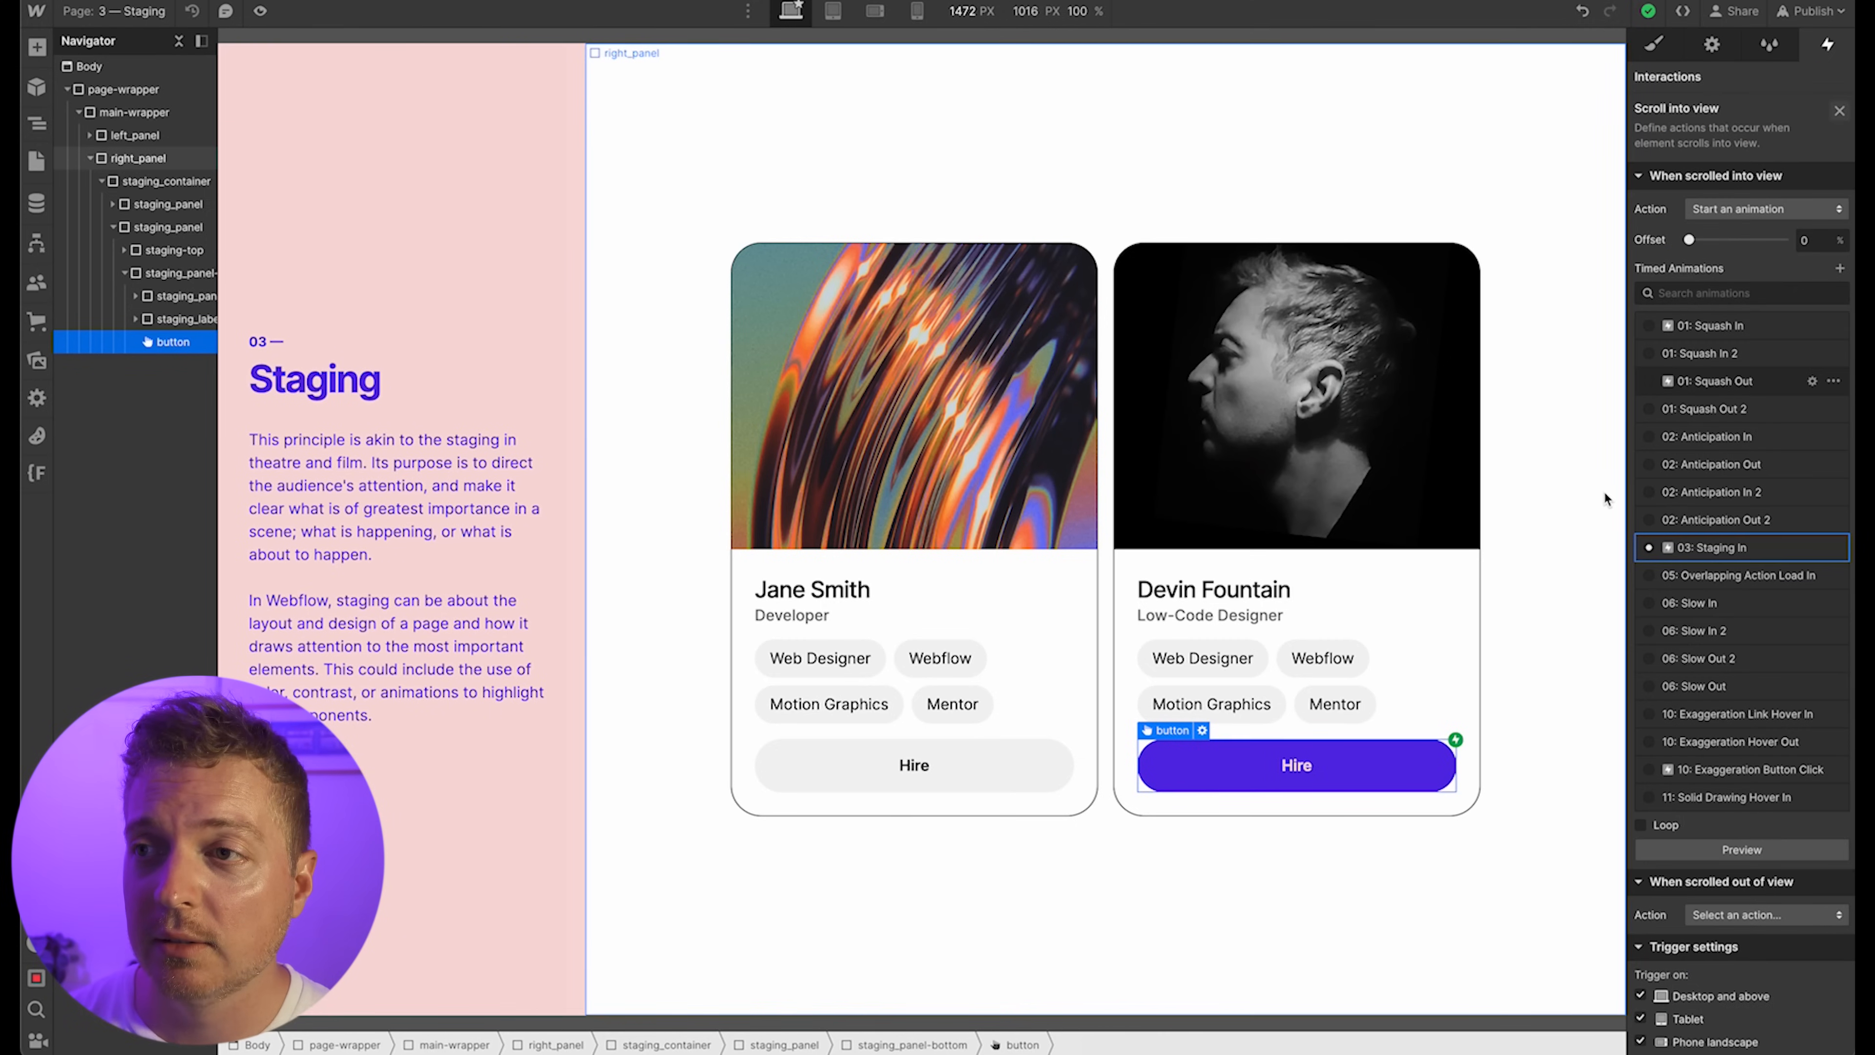
Preview the Staging page and turn on looping for the purple Hire button's 03: Staging In animation
key("shift+p")
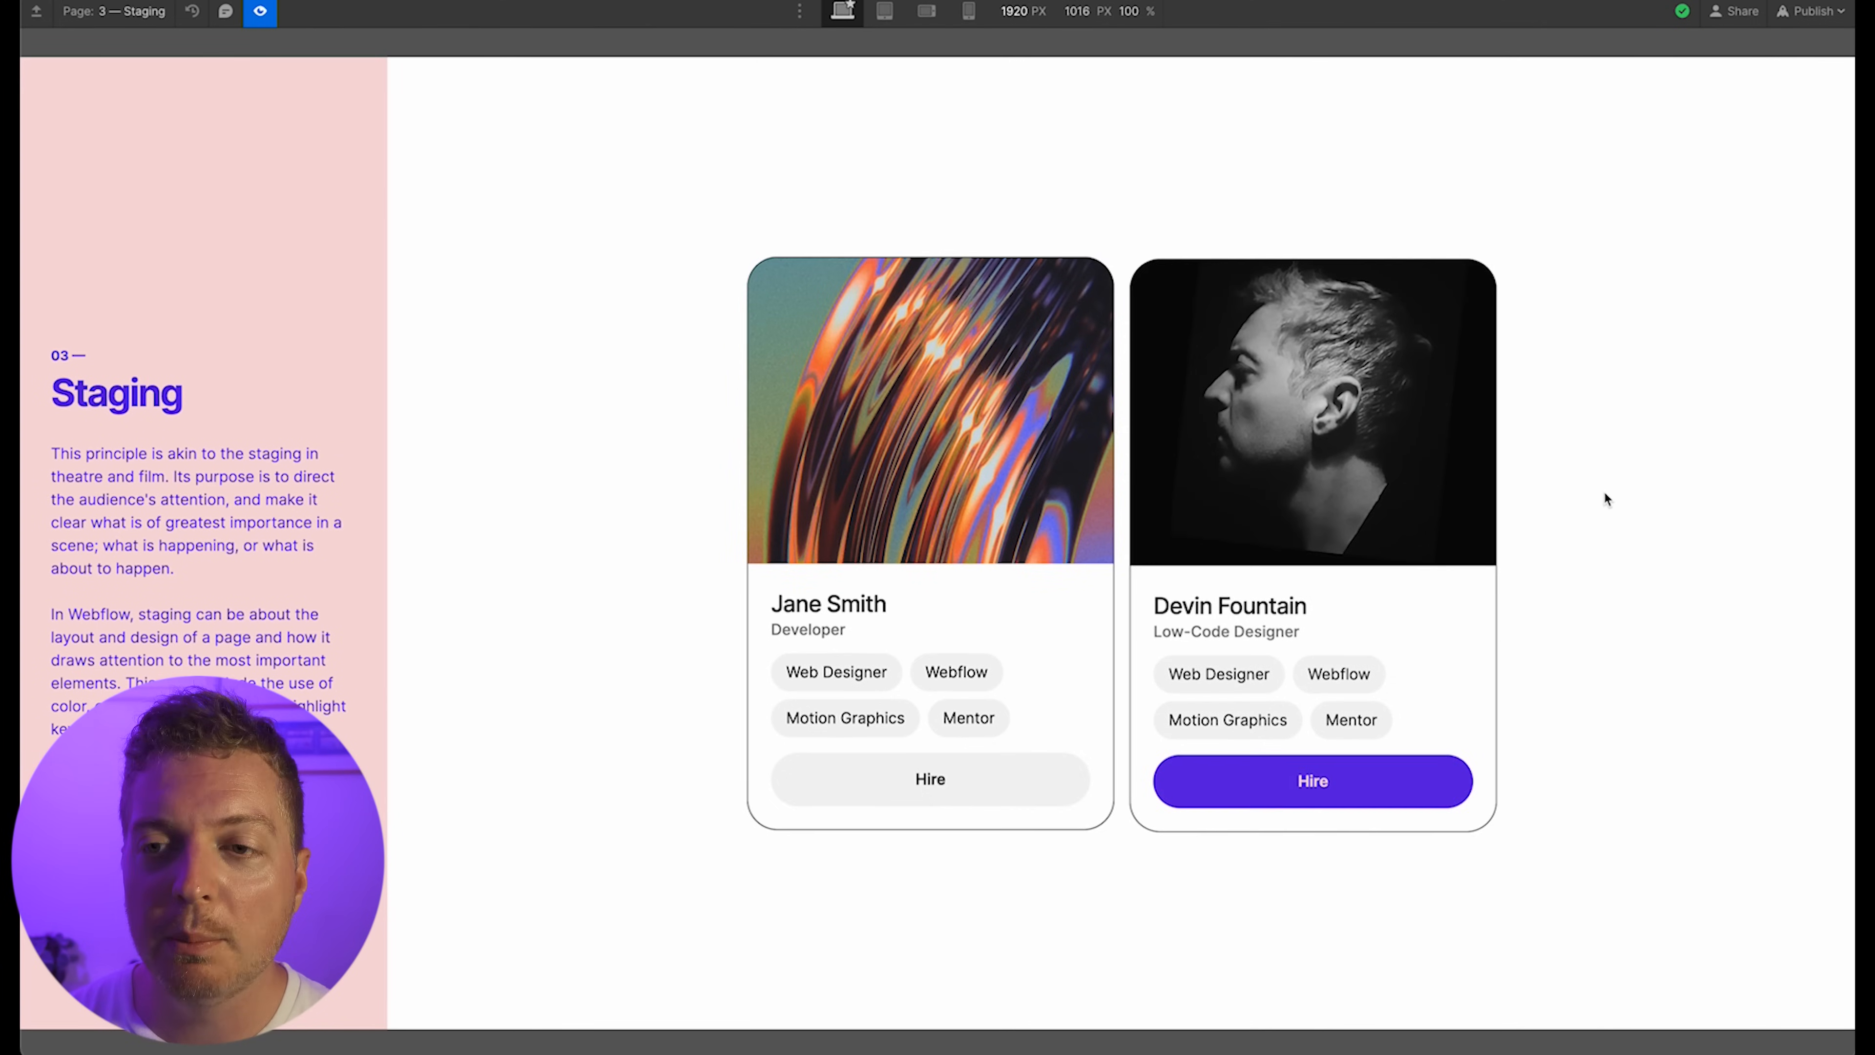
key("shift+p")
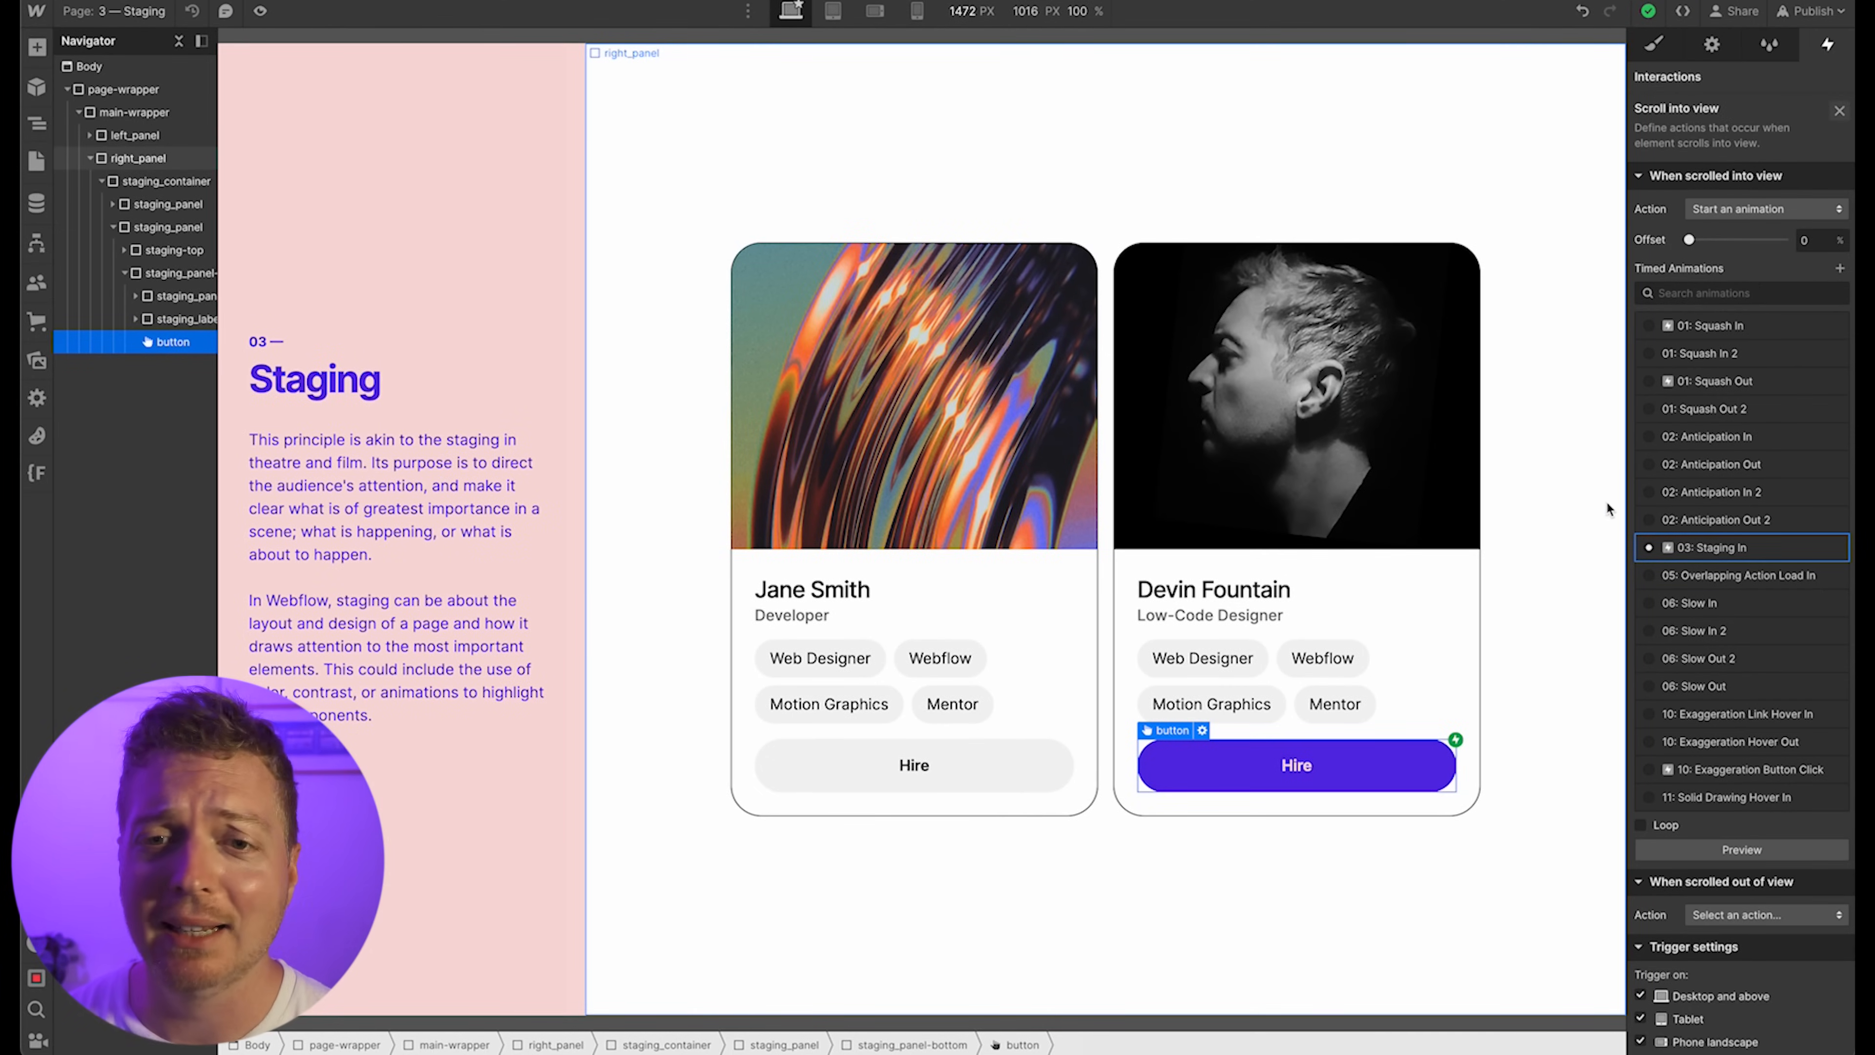
left_click(1667, 824)
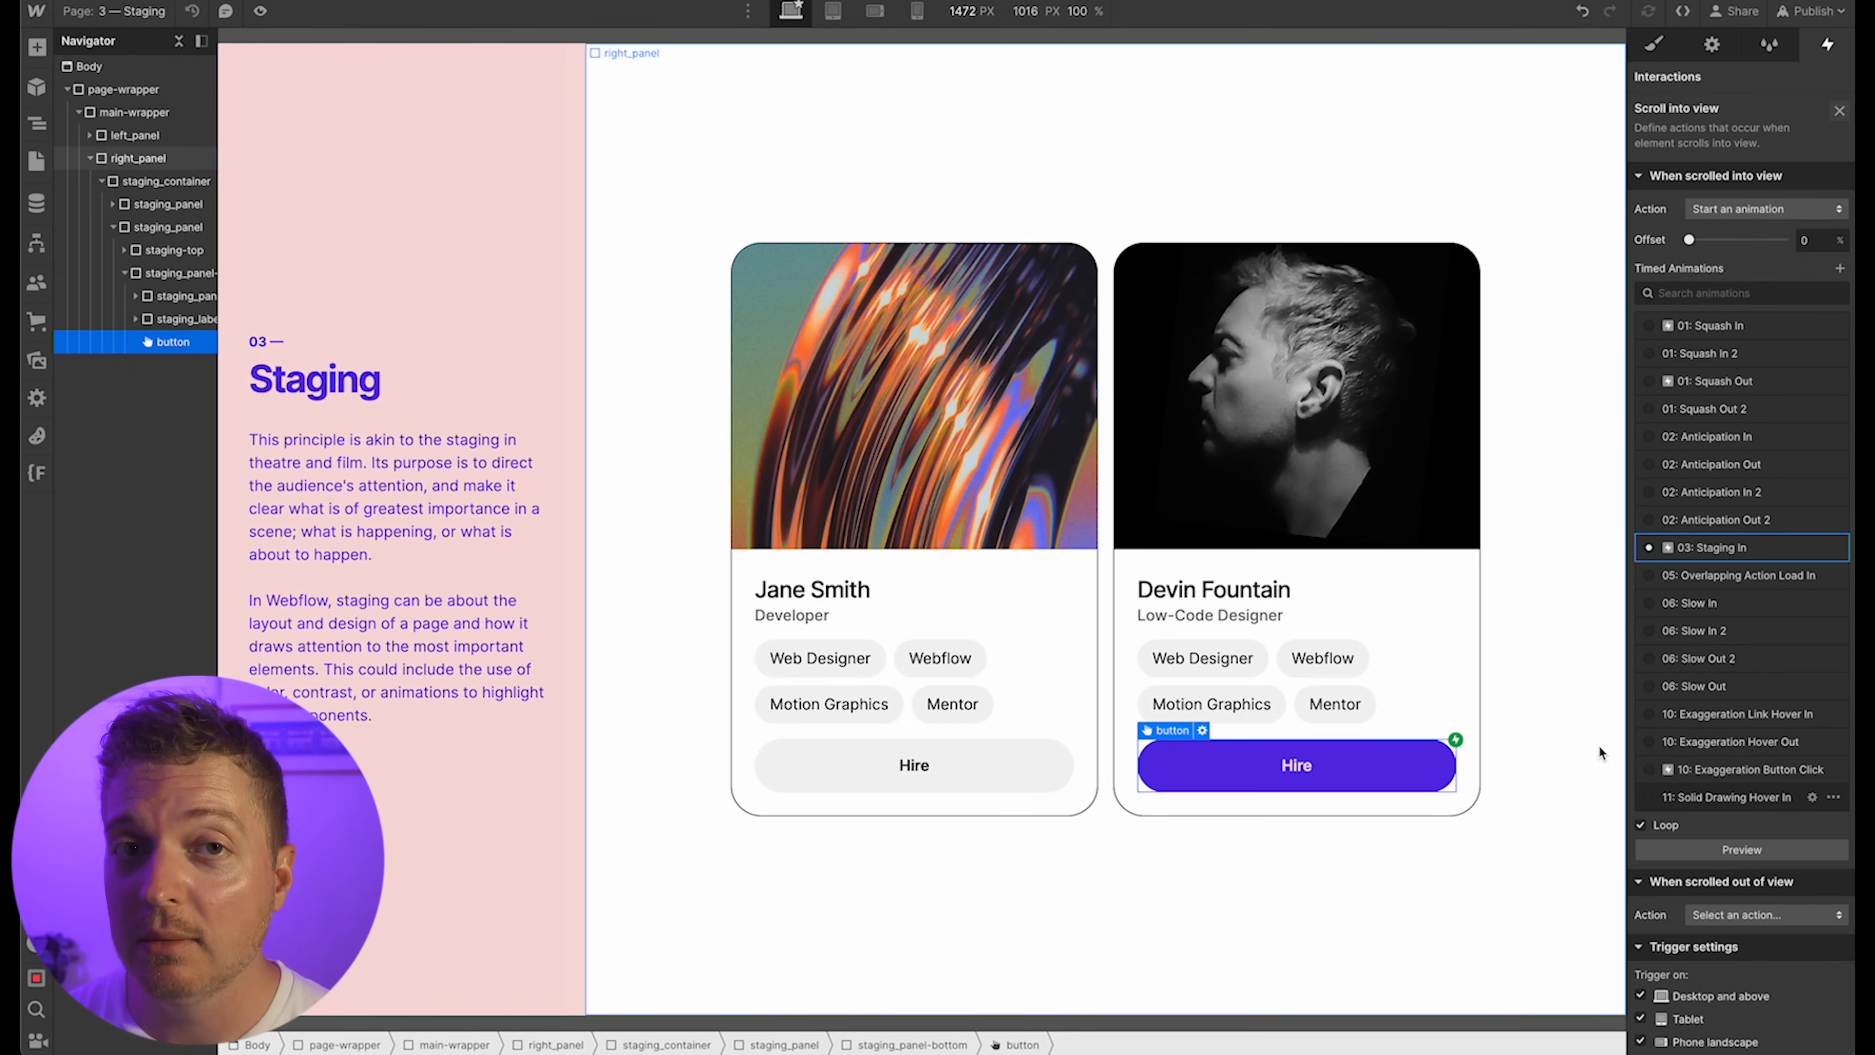
key("super+shift+p")
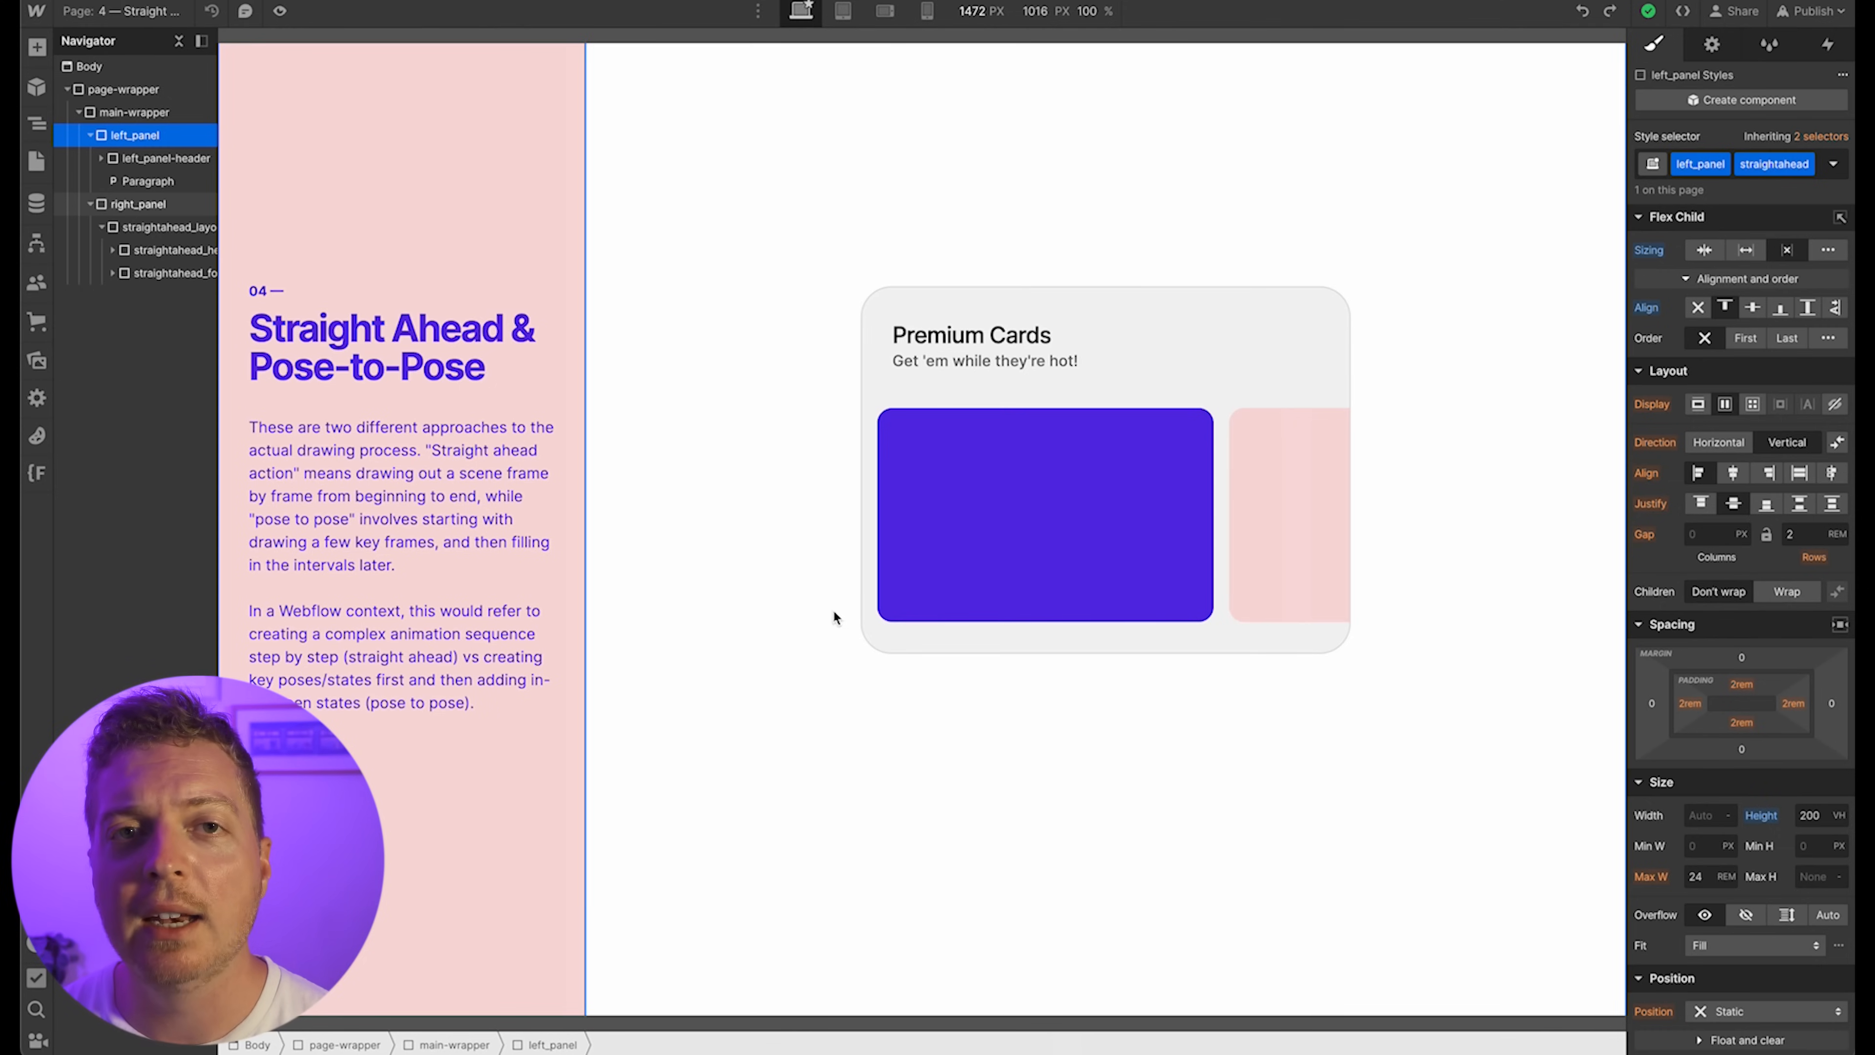
Examine the Premium Cards layout on the Straight Ahead & Pose-to-Pose page and how the page scrolls around it
left_click(935, 638)
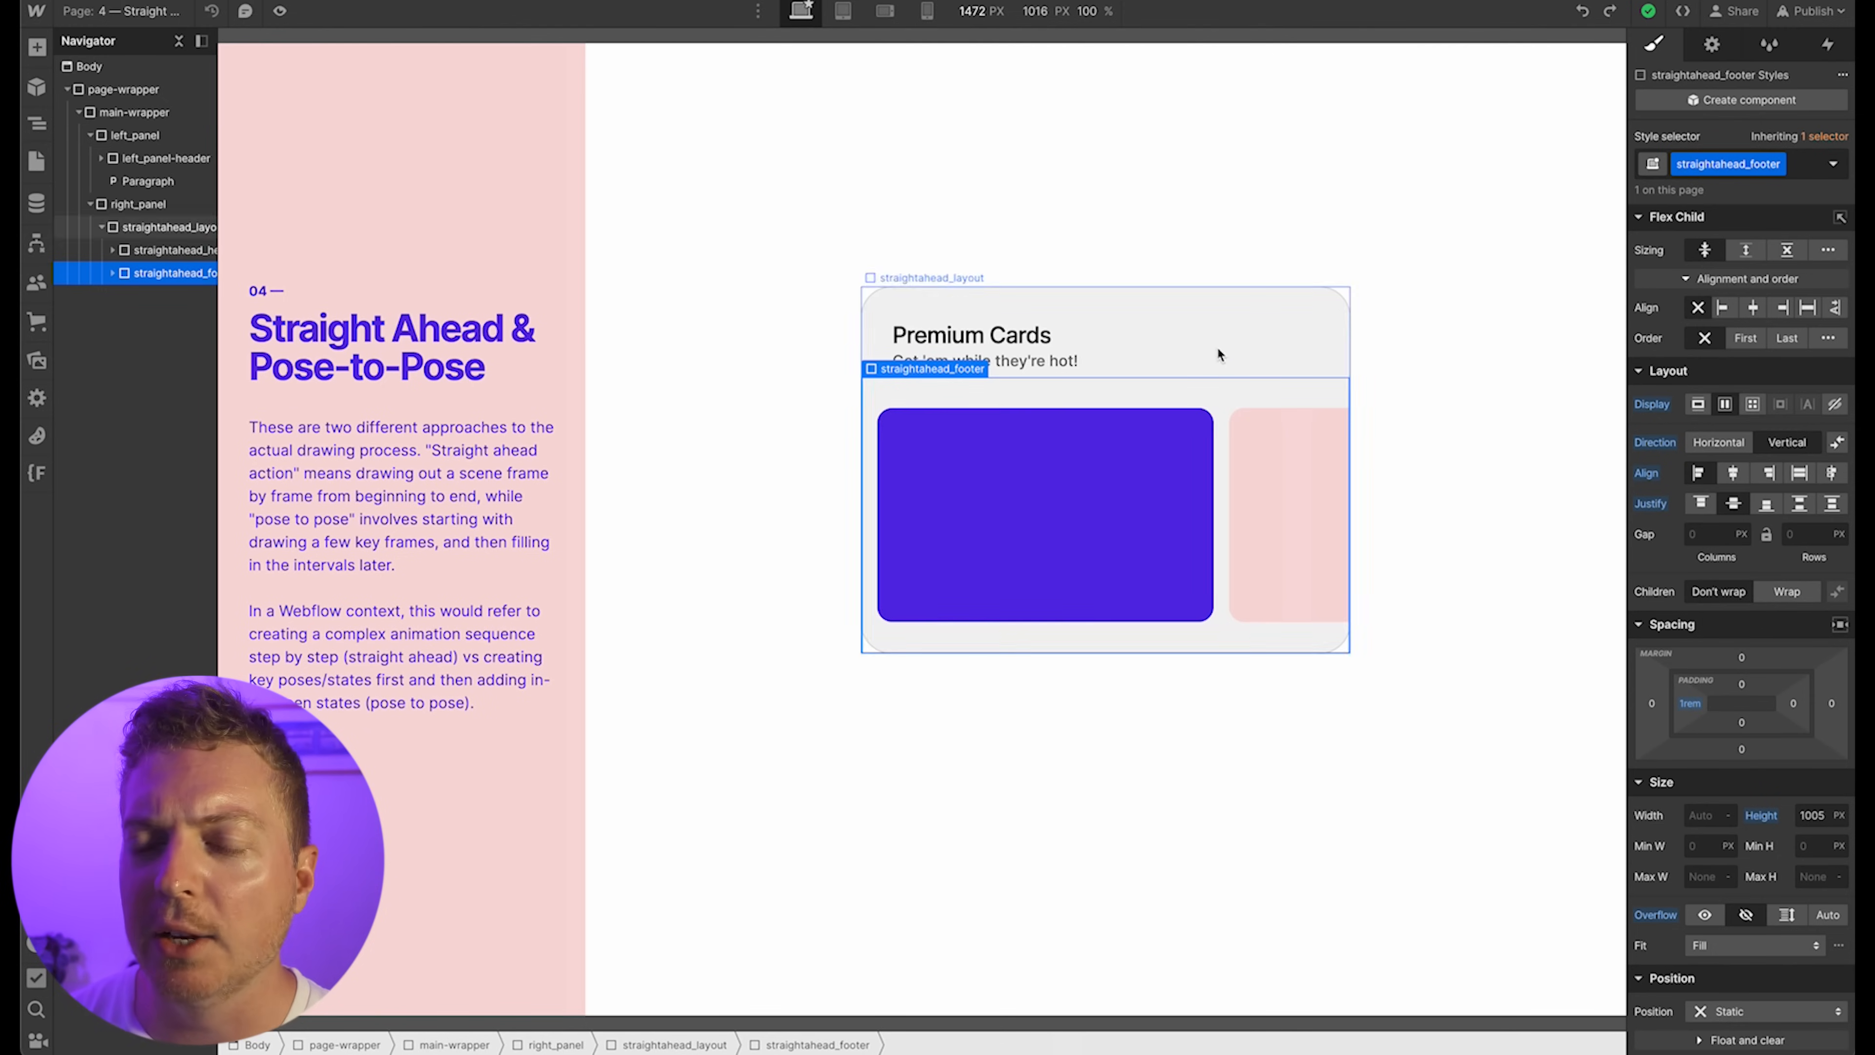
left_click(1477, 547)
scroll(1475, 543, "up", 5)
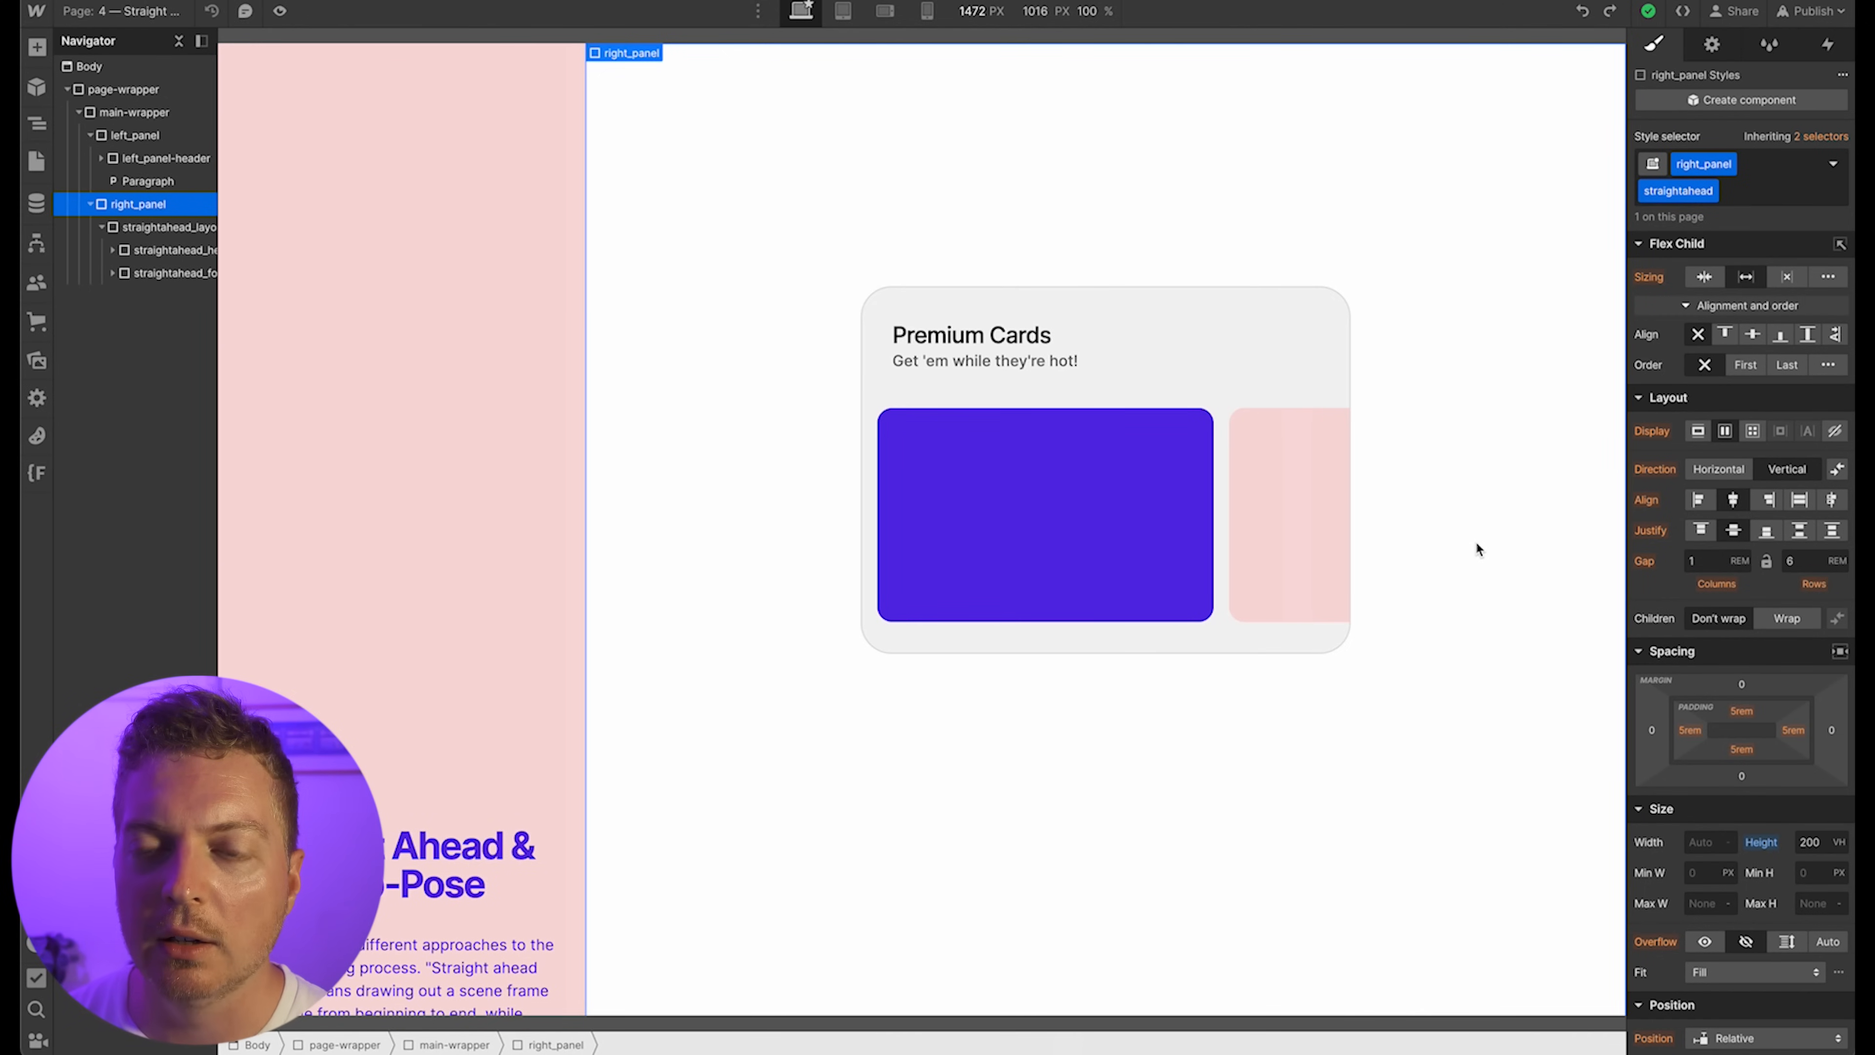
scroll(1477, 548, "down", 10)
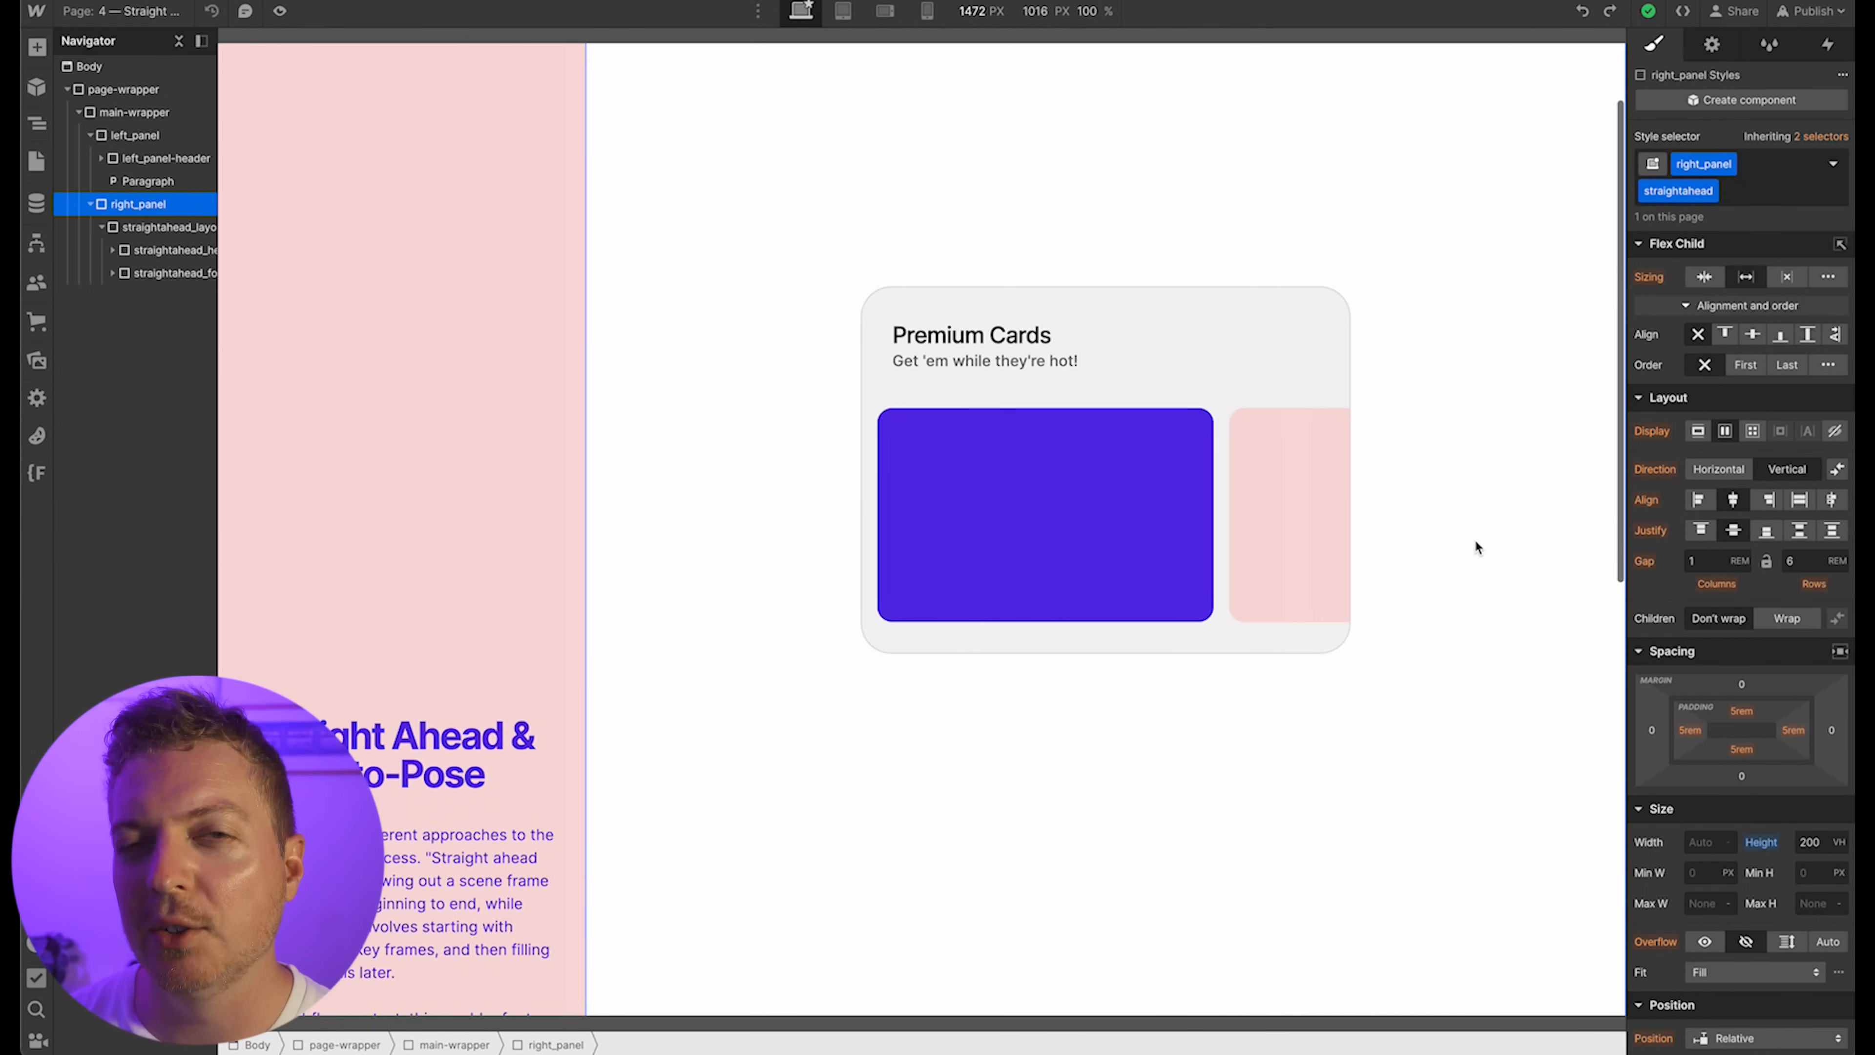
scroll(1476, 543, "up", 10)
scroll(1476, 543, "down", 10)
scroll(1474, 544, "up", 10)
scroll(1473, 540, "down", 10)
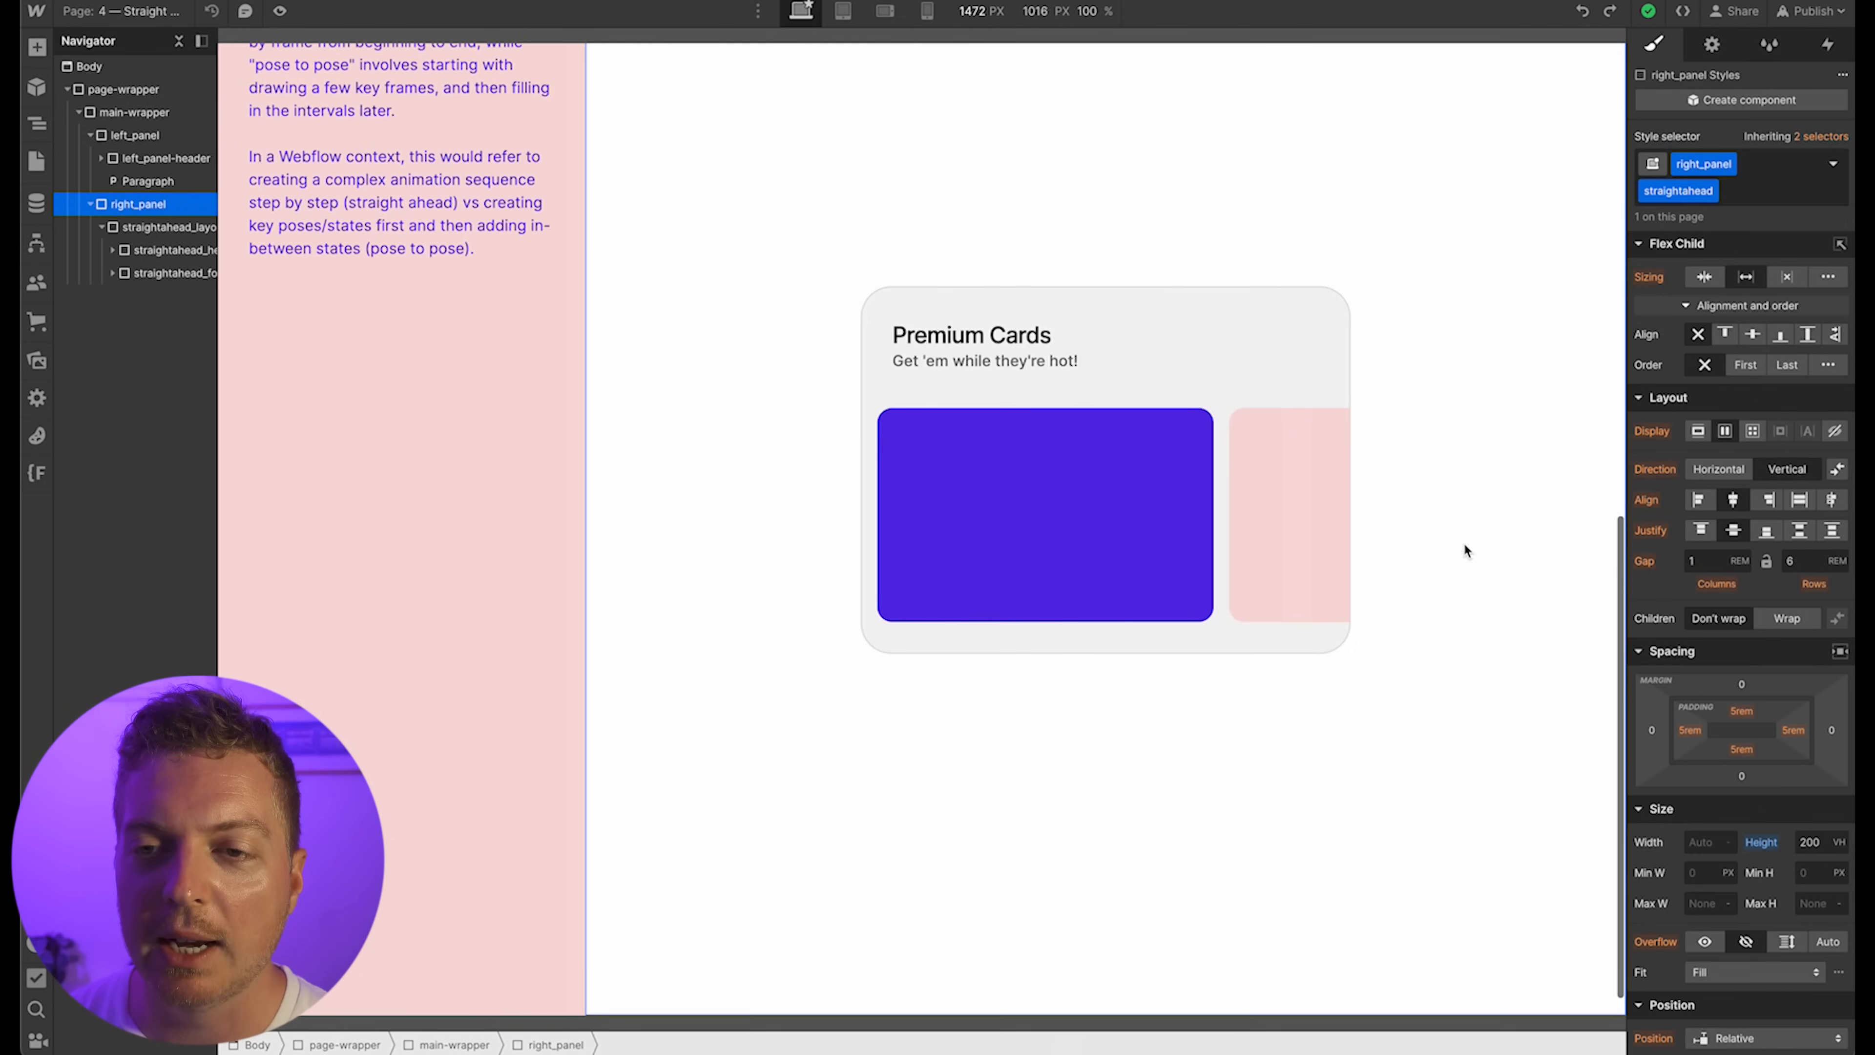
scroll(1464, 542, "up", 10)
Select the right_panel element that encloses the Premium Cards layout
left_click(1174, 566)
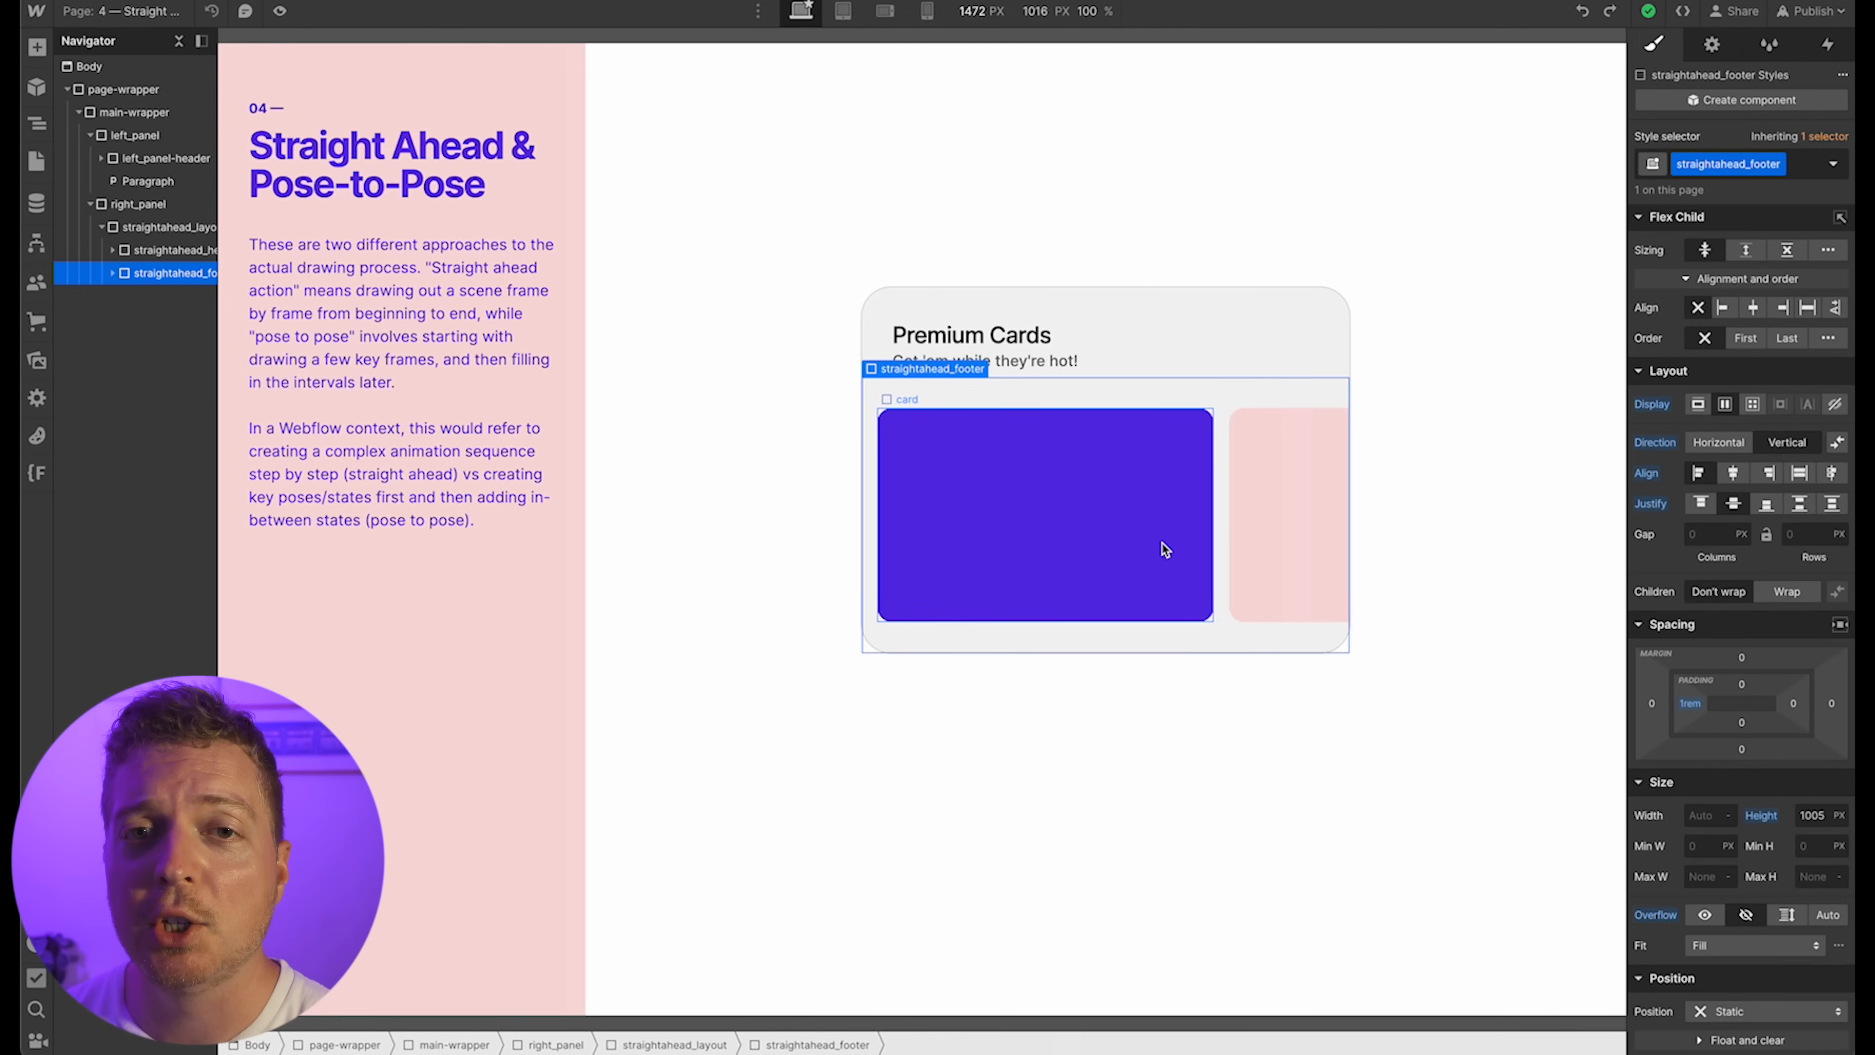
left_click(1165, 549)
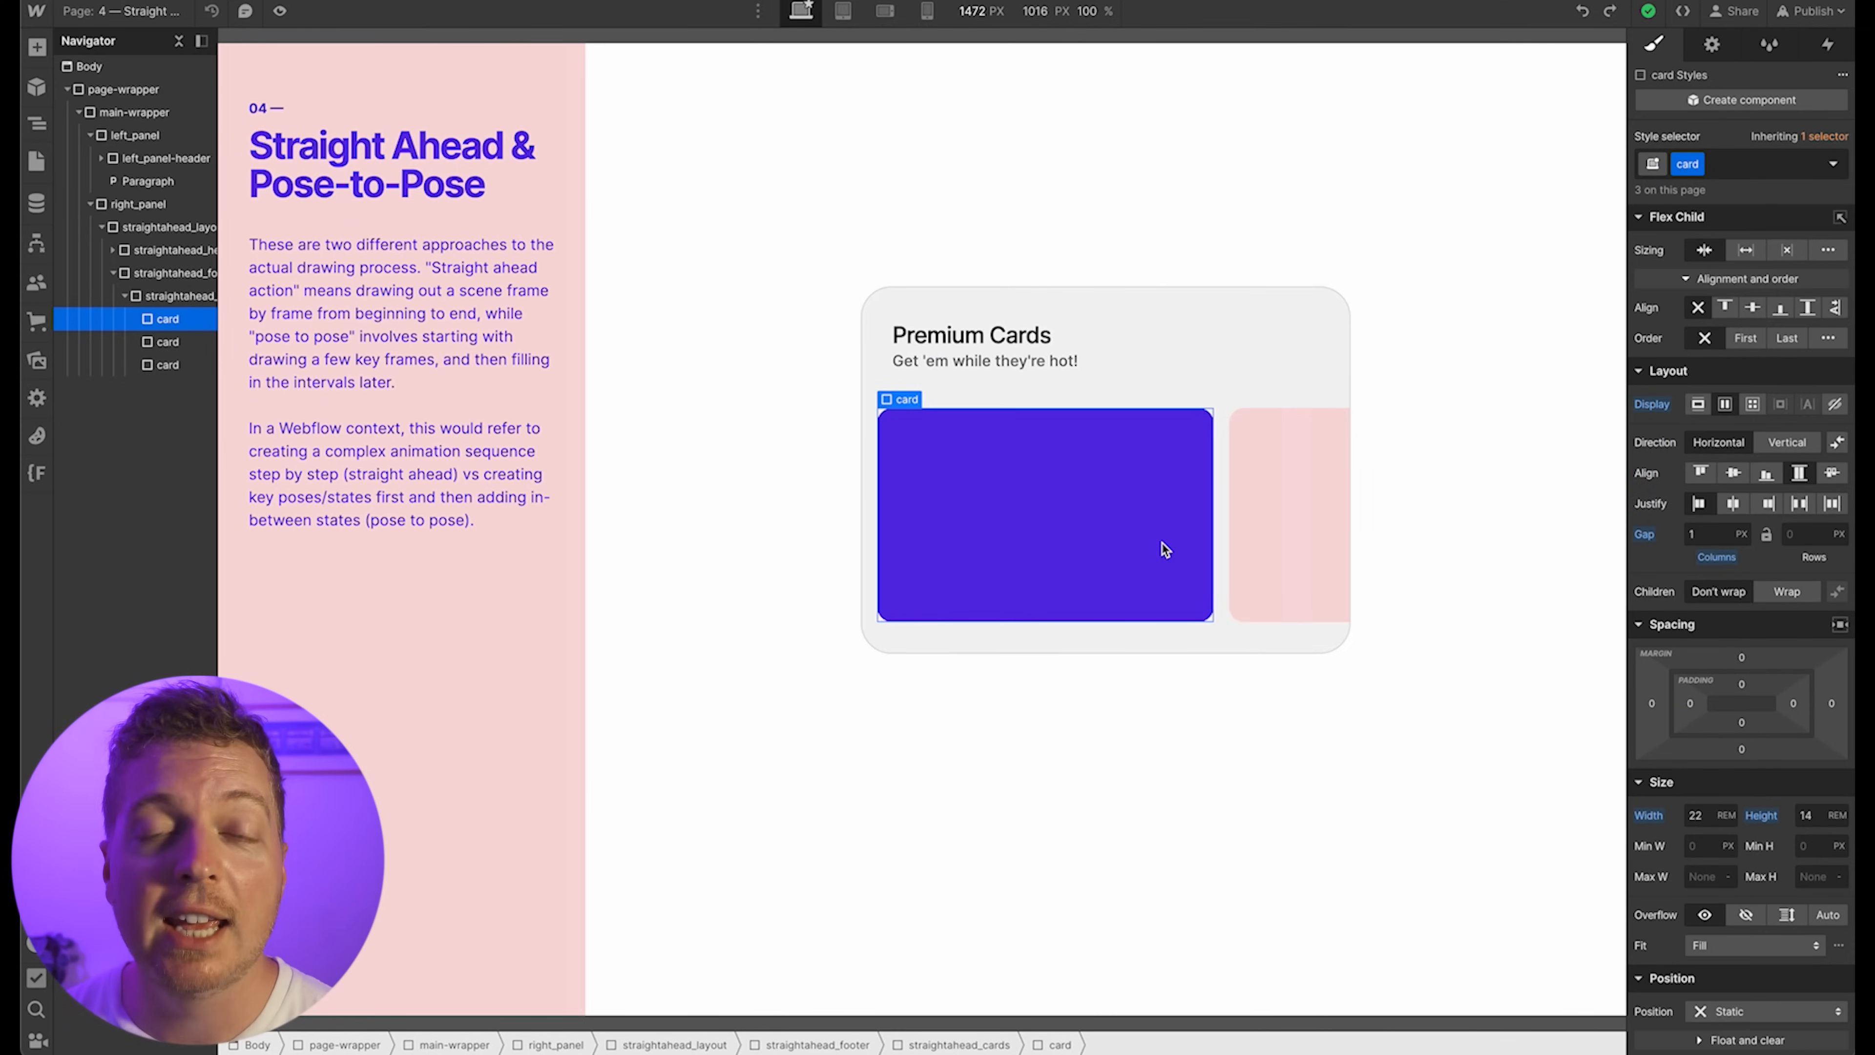
key("Up")
key("Up")
key("Up")
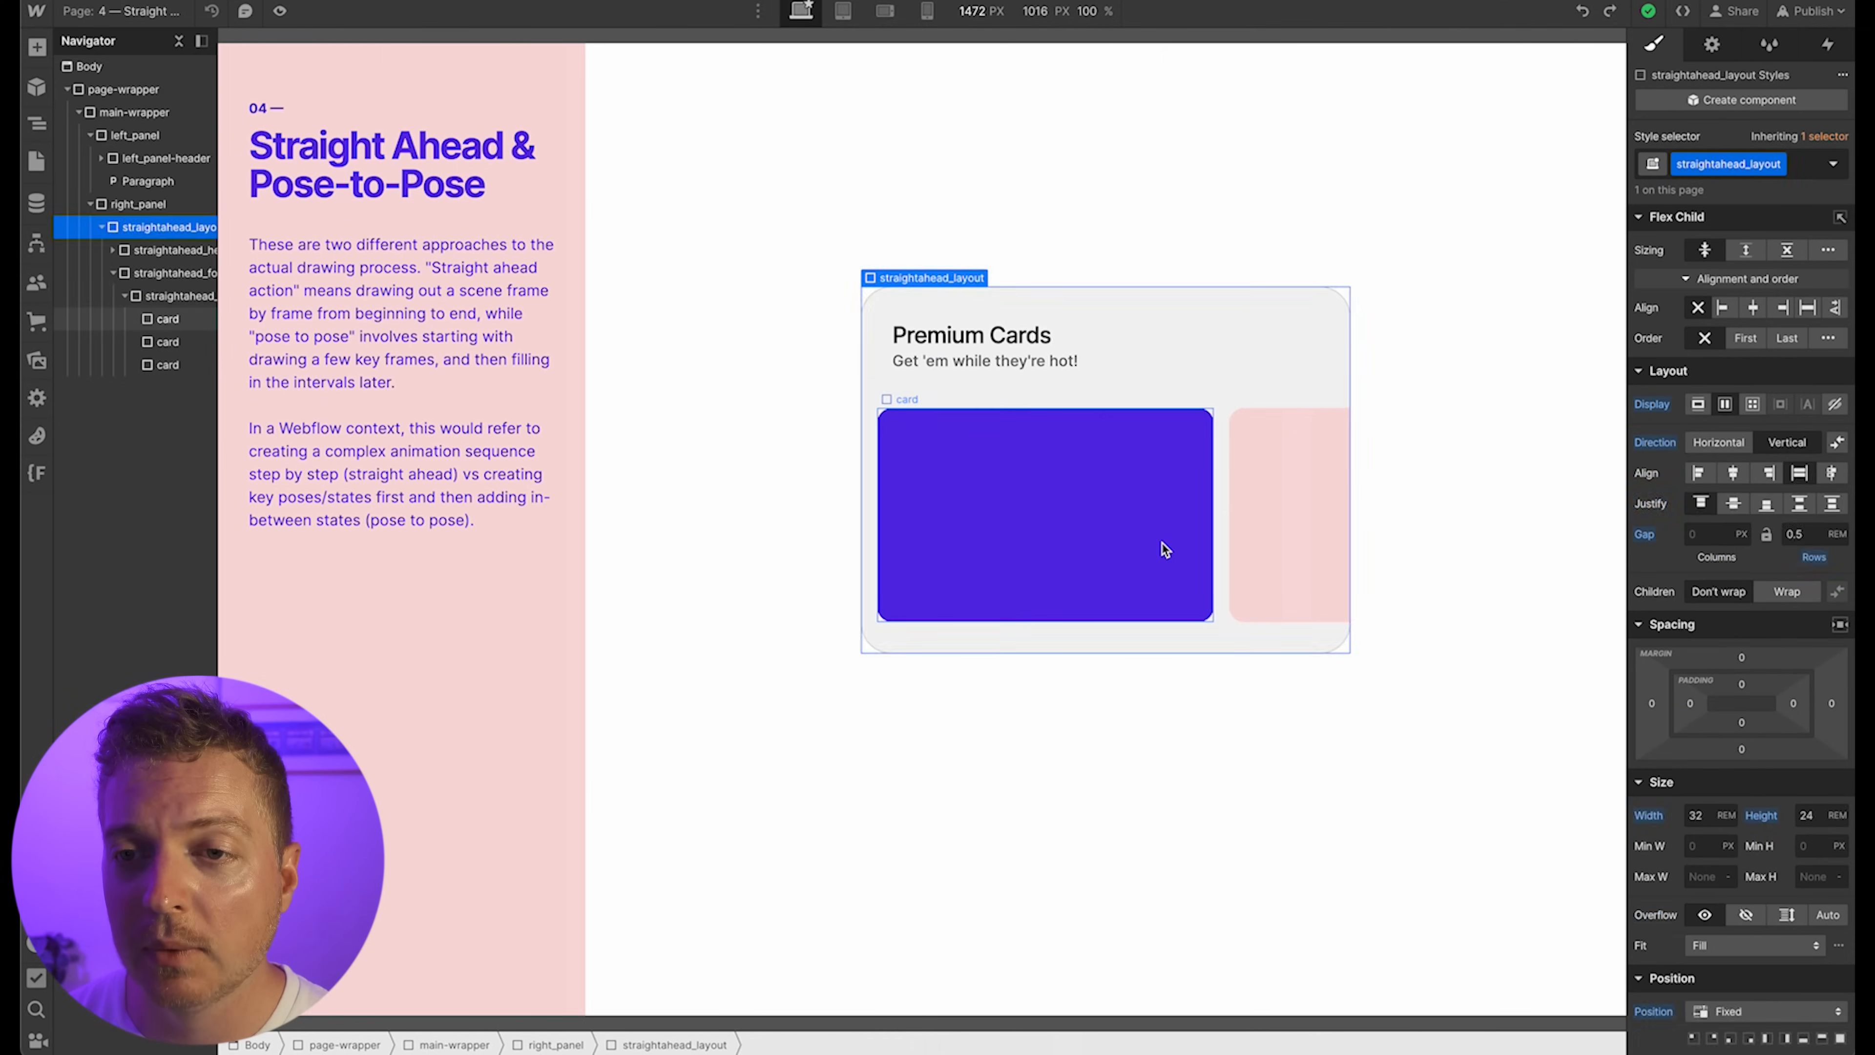
key("Up")
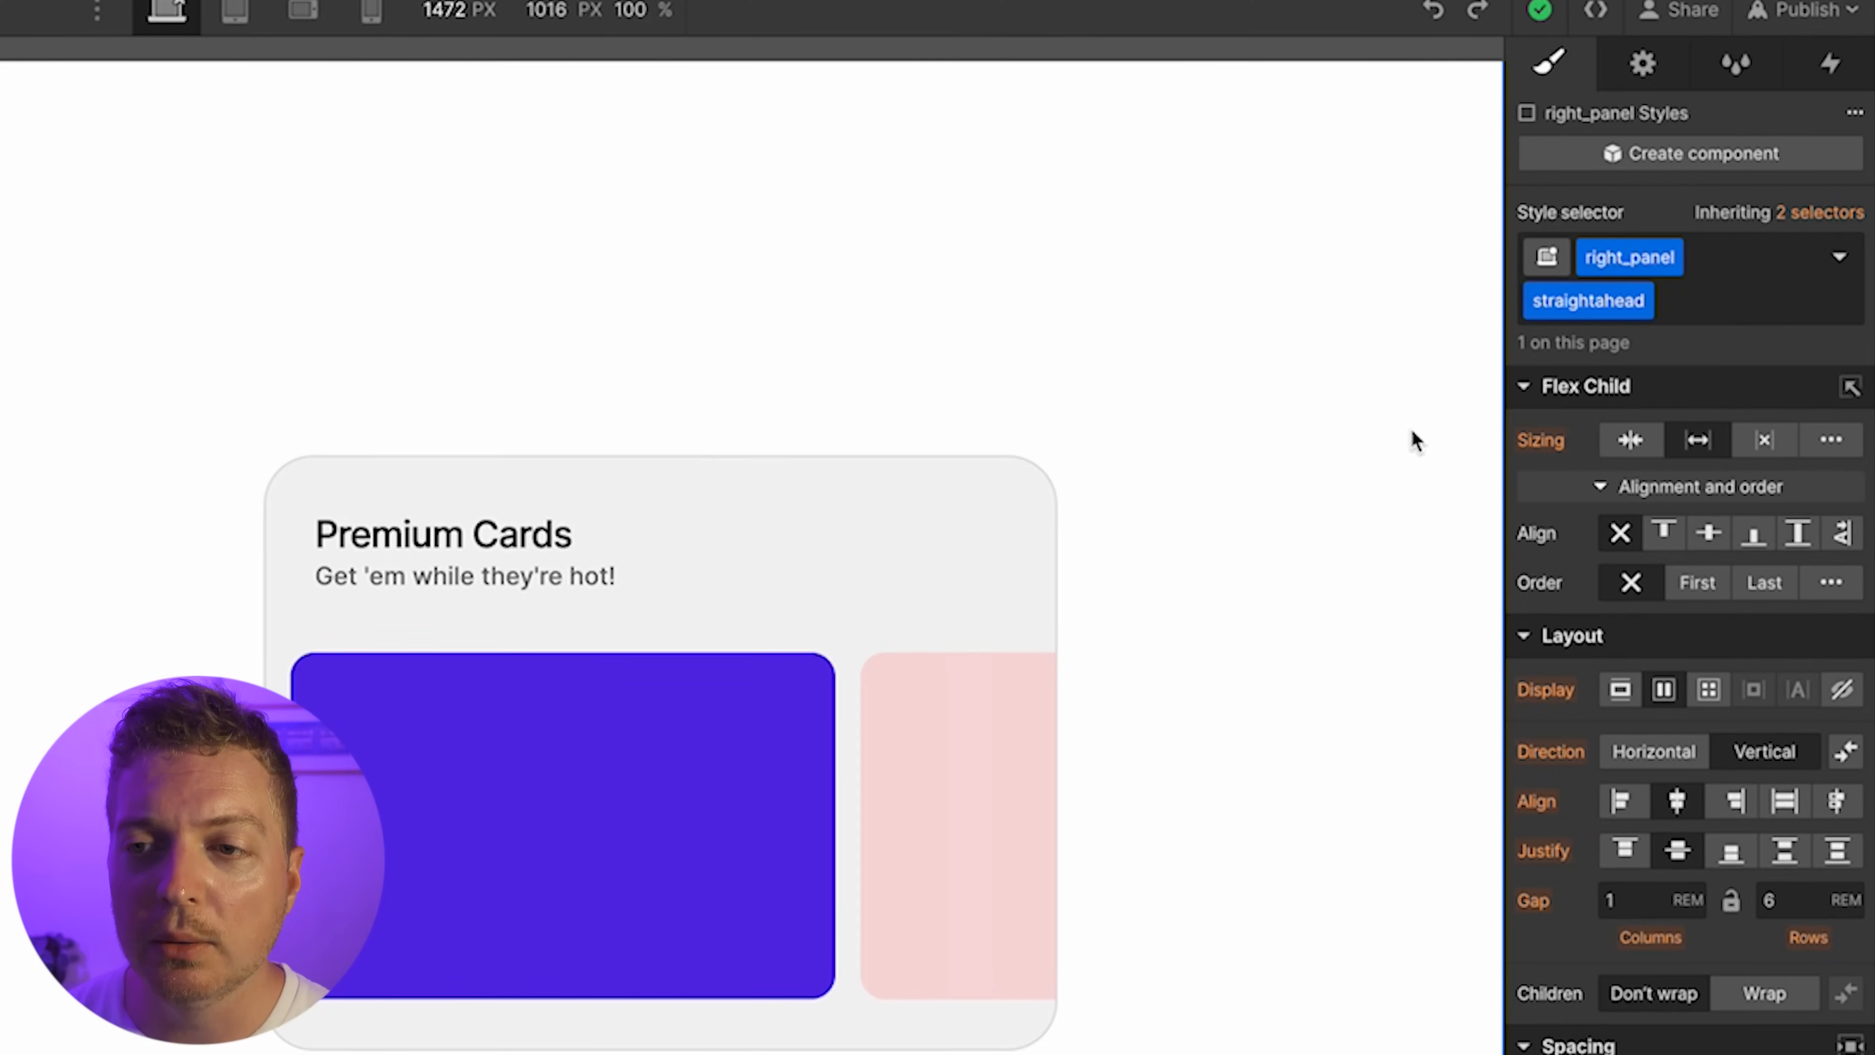
left_click(1831, 55)
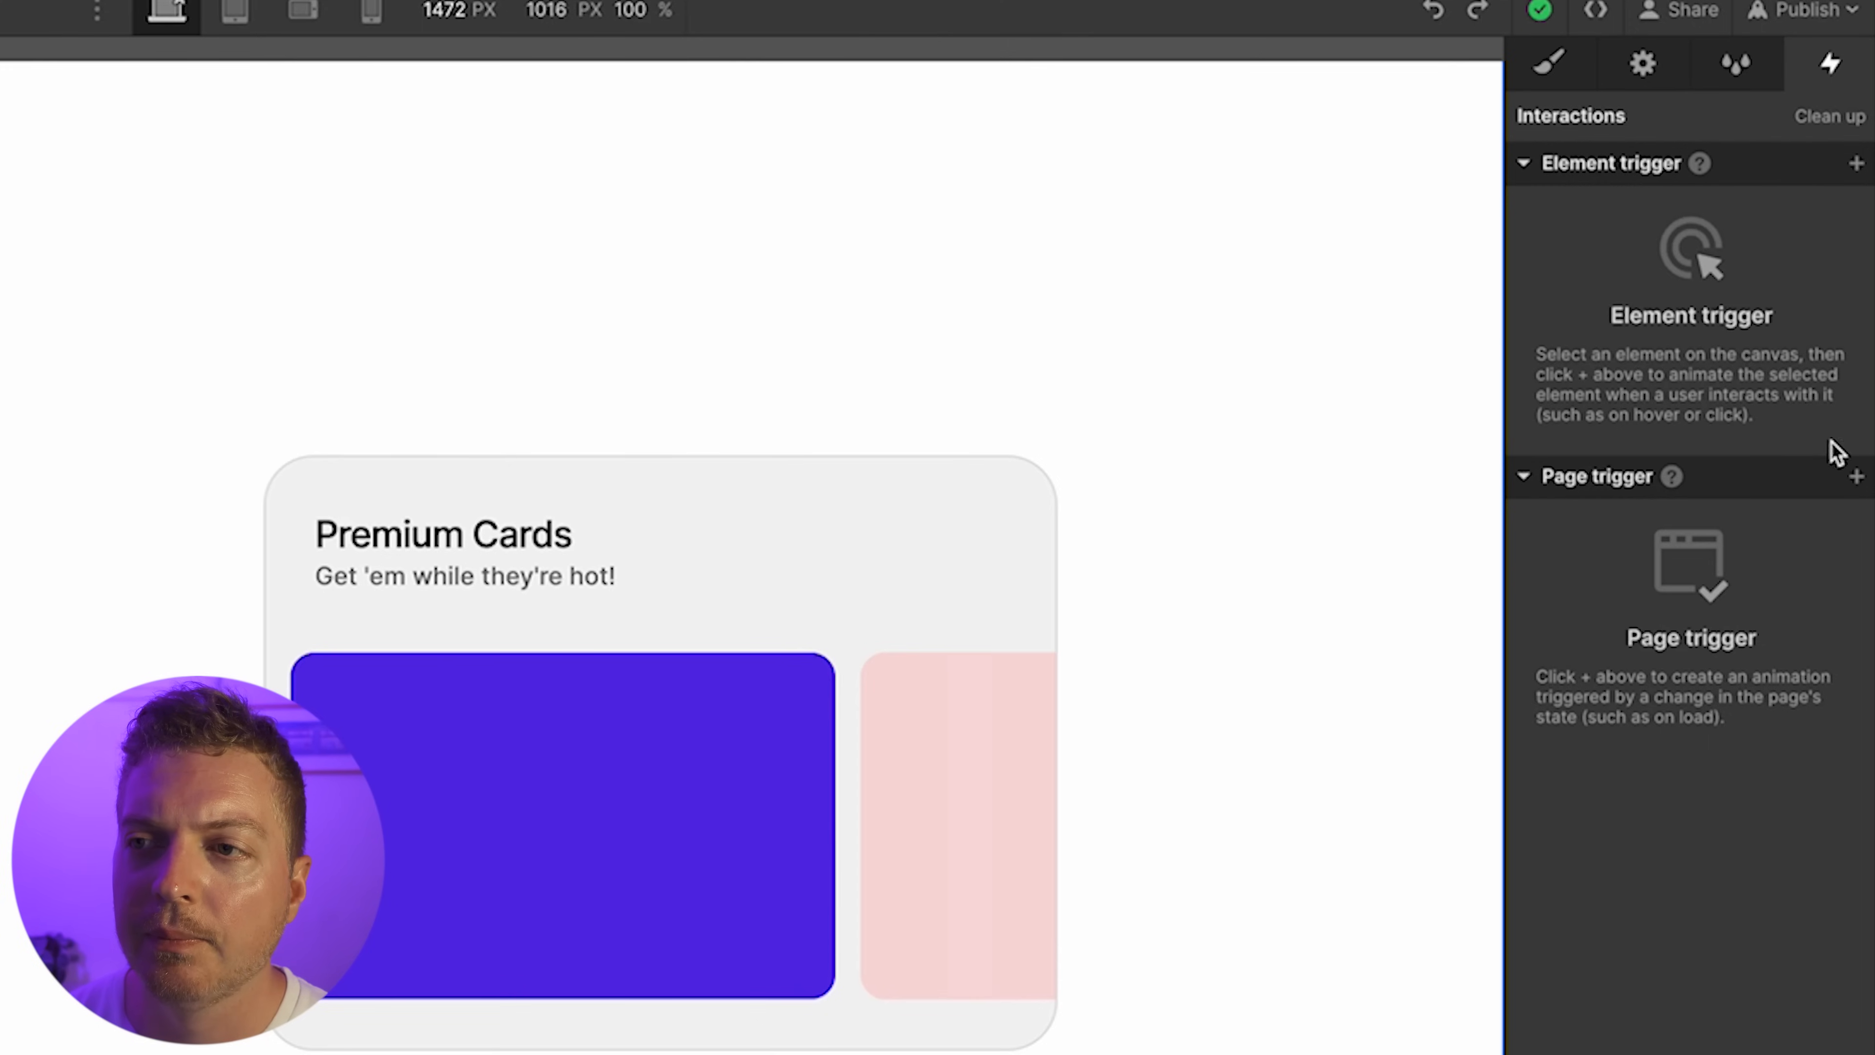
left_click(1855, 476)
mouse_move(1728, 568)
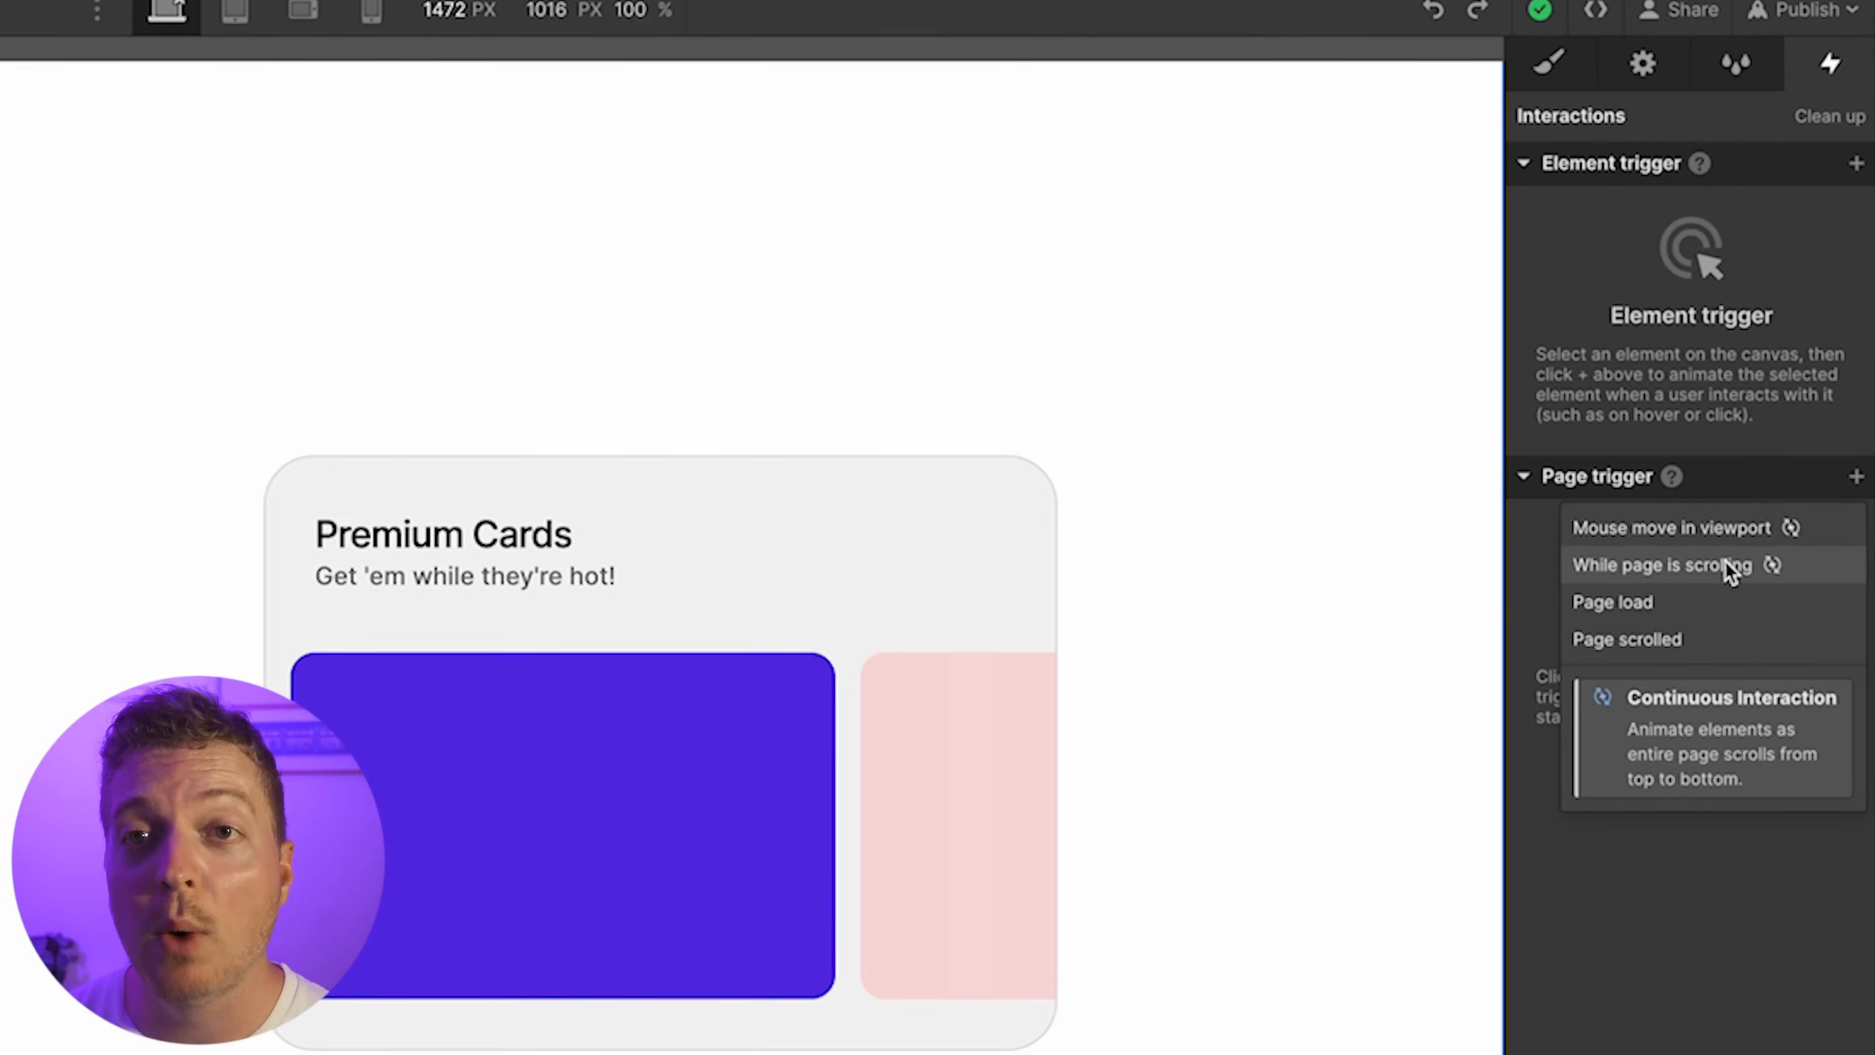
left_click(1728, 567)
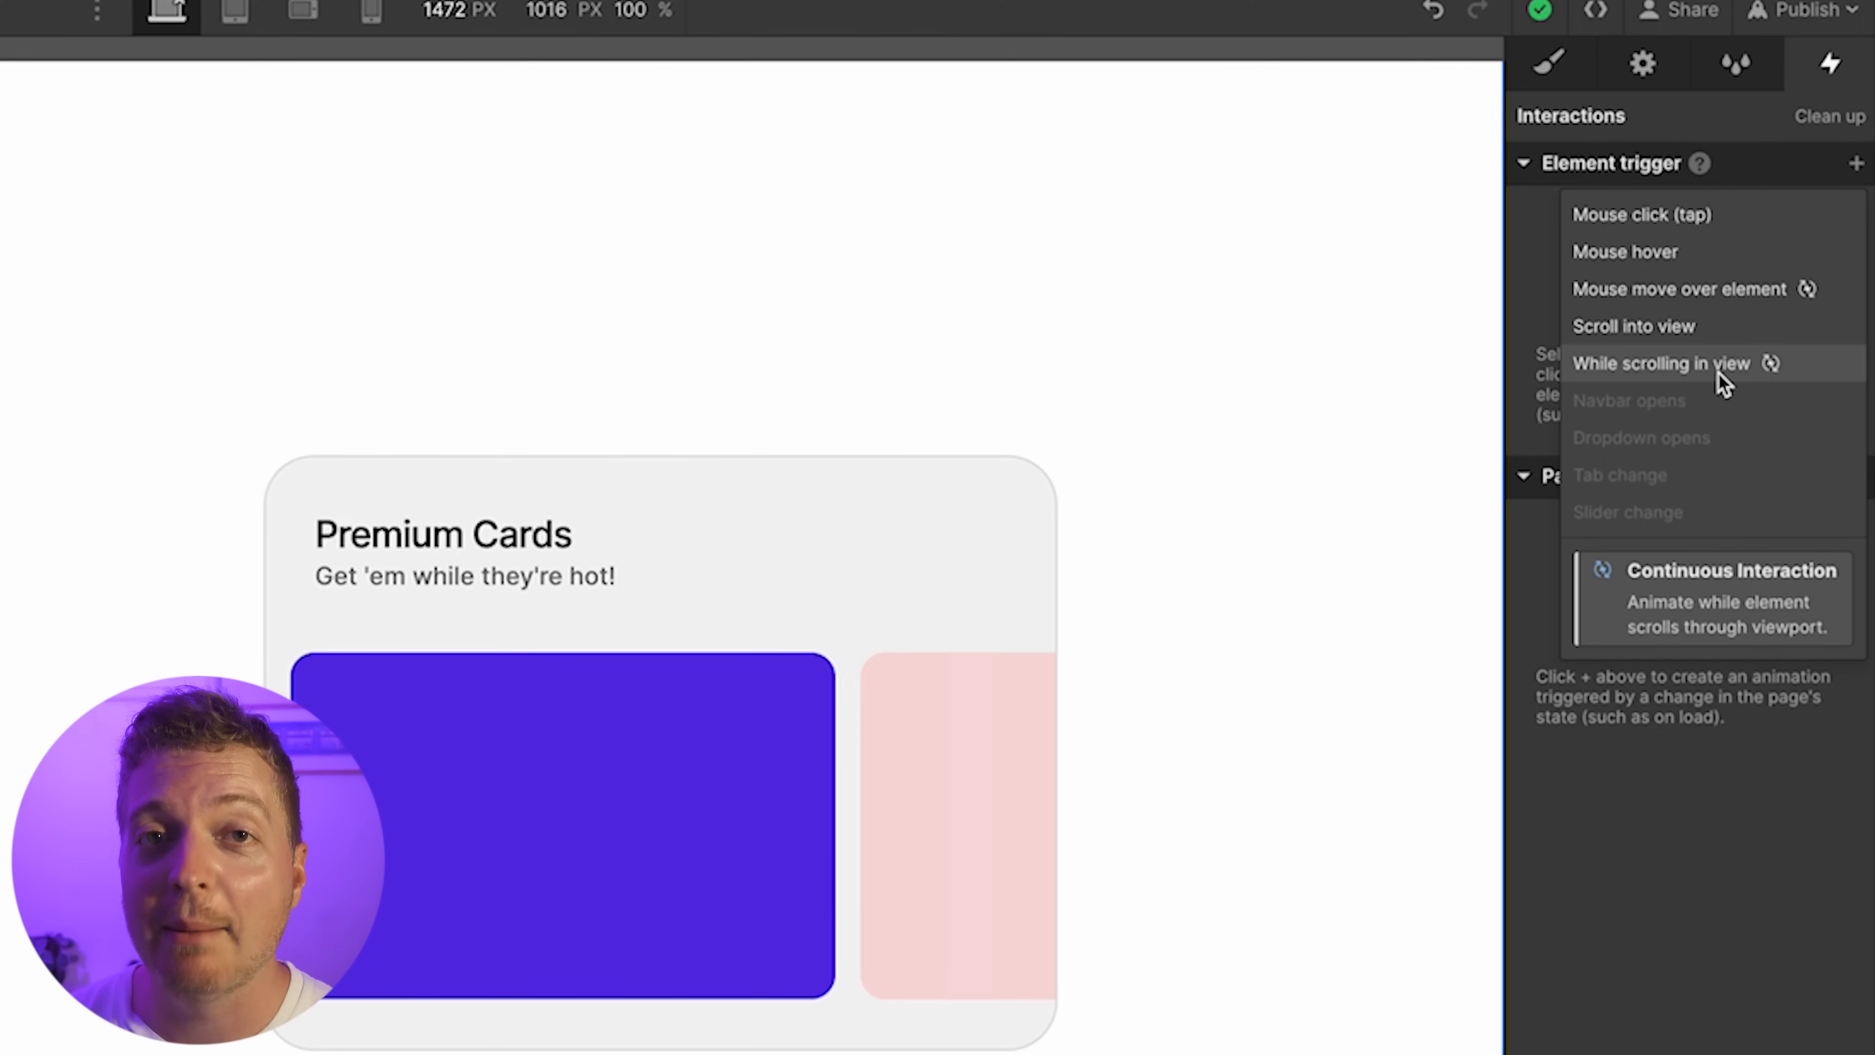
Try to add a While scrolling in view trigger with the Play scroll animation action to right_panel
left_click(1718, 373)
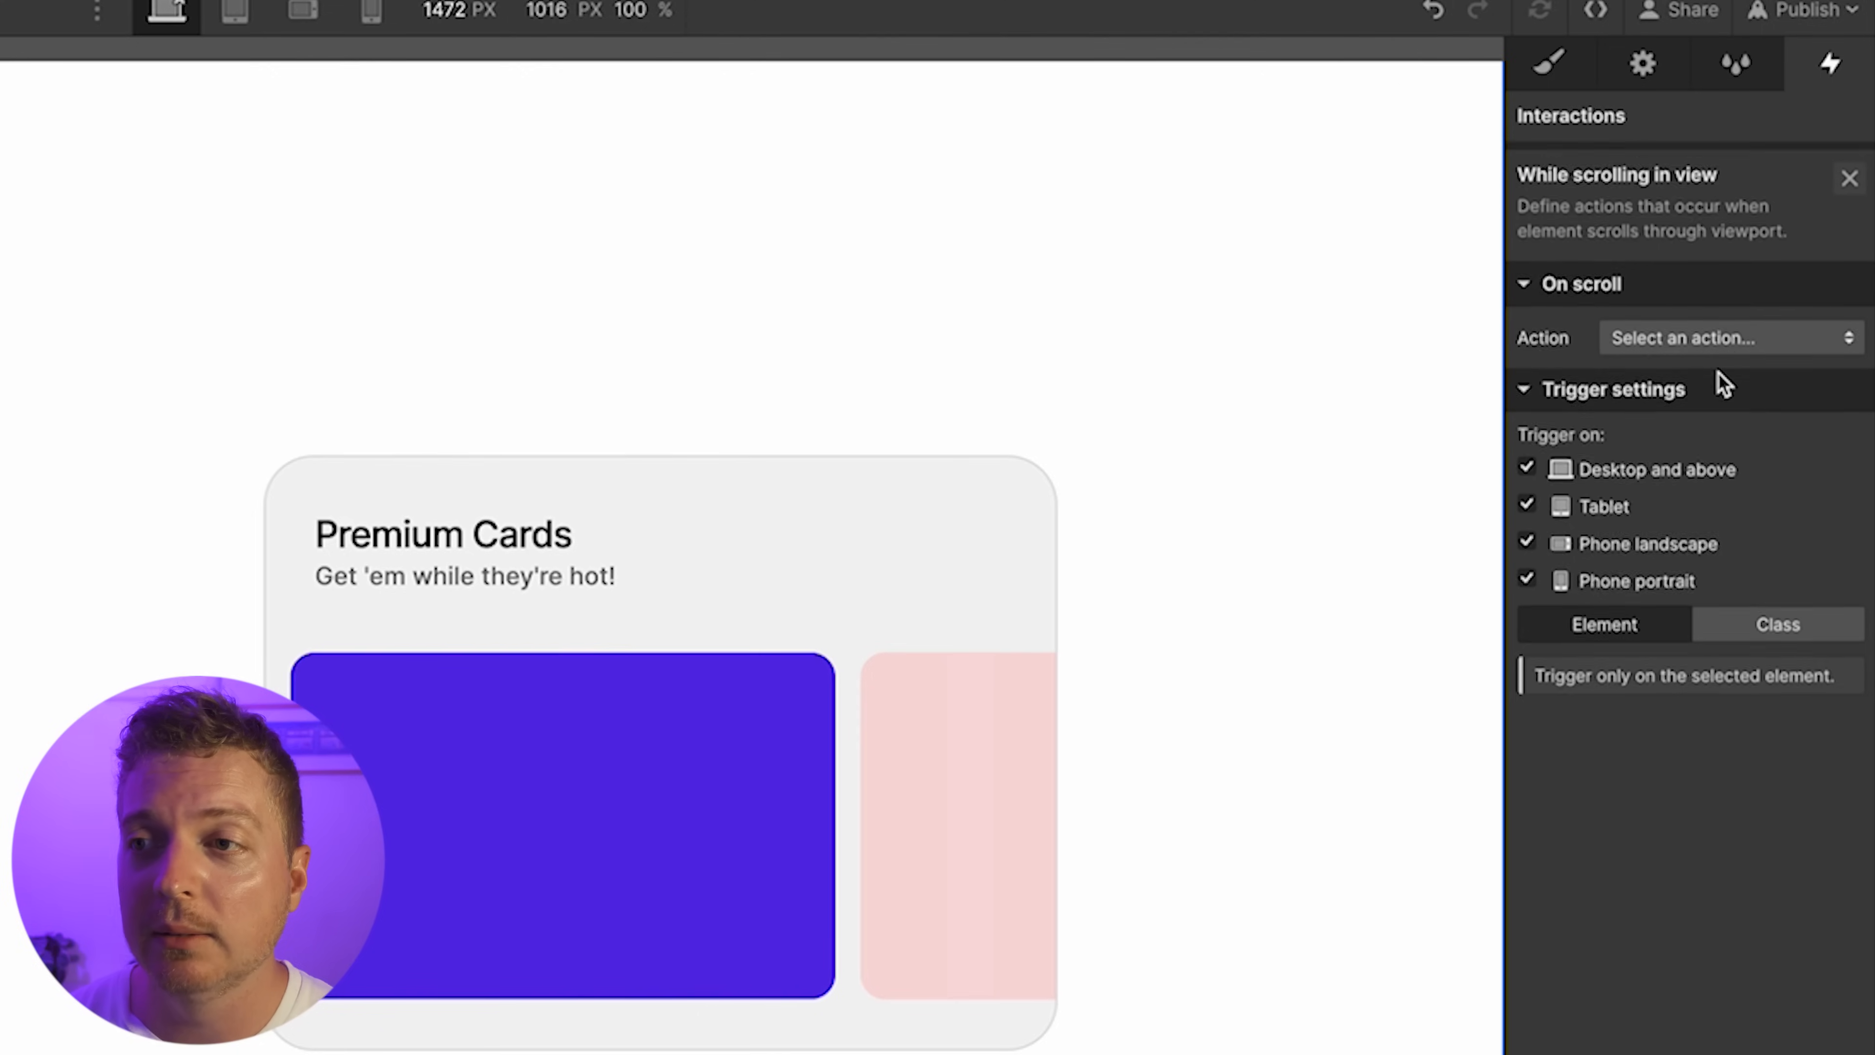
left_click(1726, 338)
left_click(1708, 401)
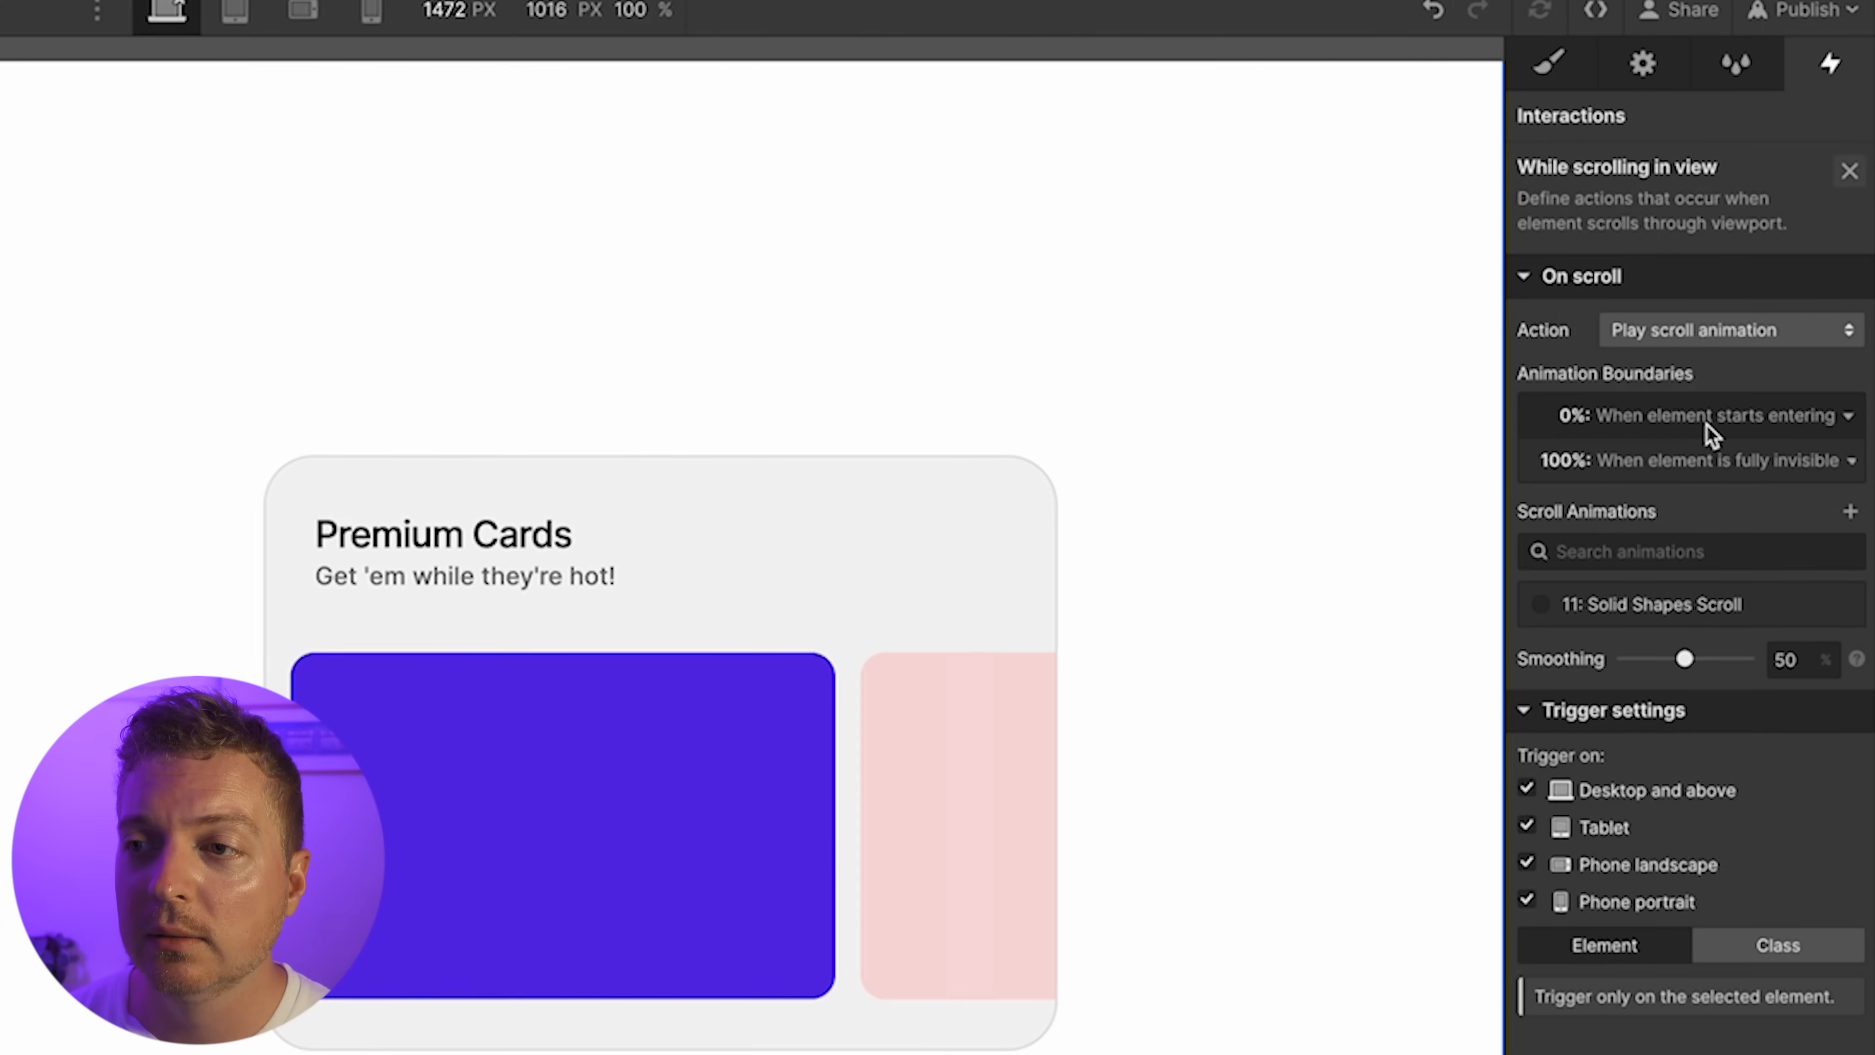
Try scroll animation boundaries that start when the element is fully visible and end when it starts exiting
left_click(1711, 428)
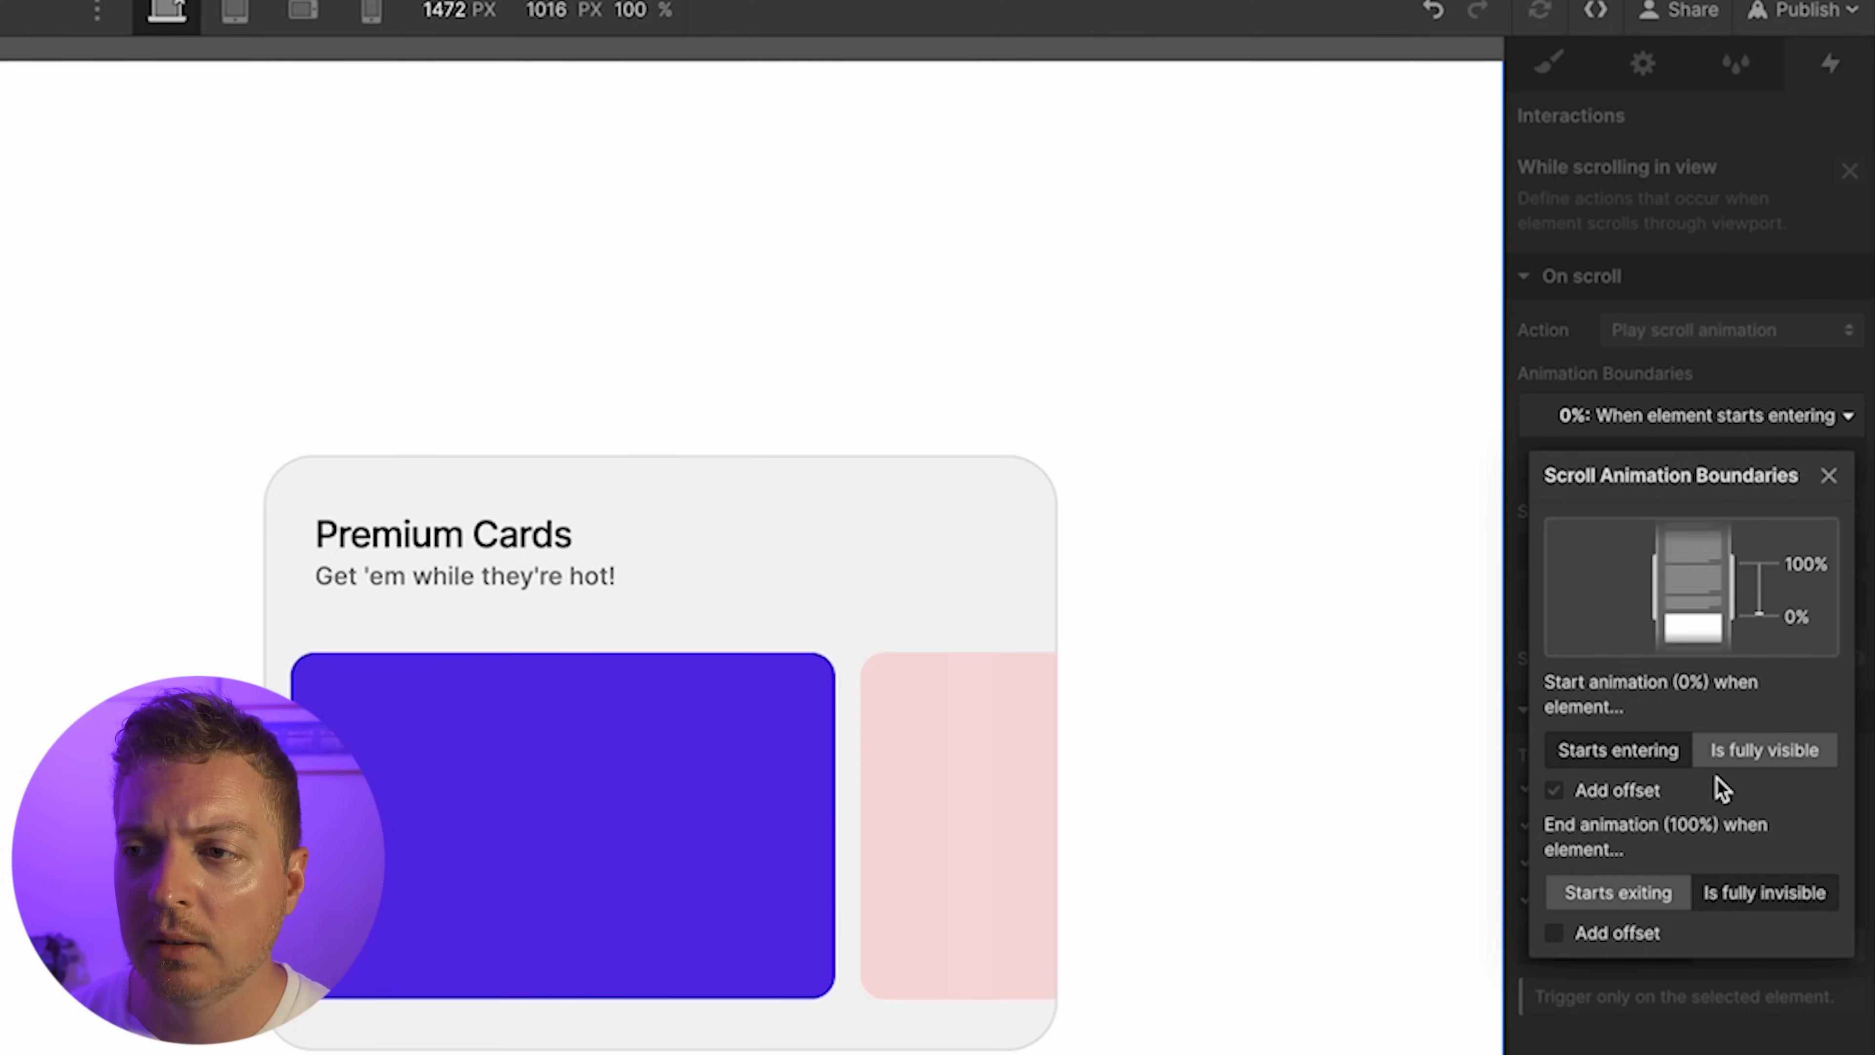
left_click(1726, 753)
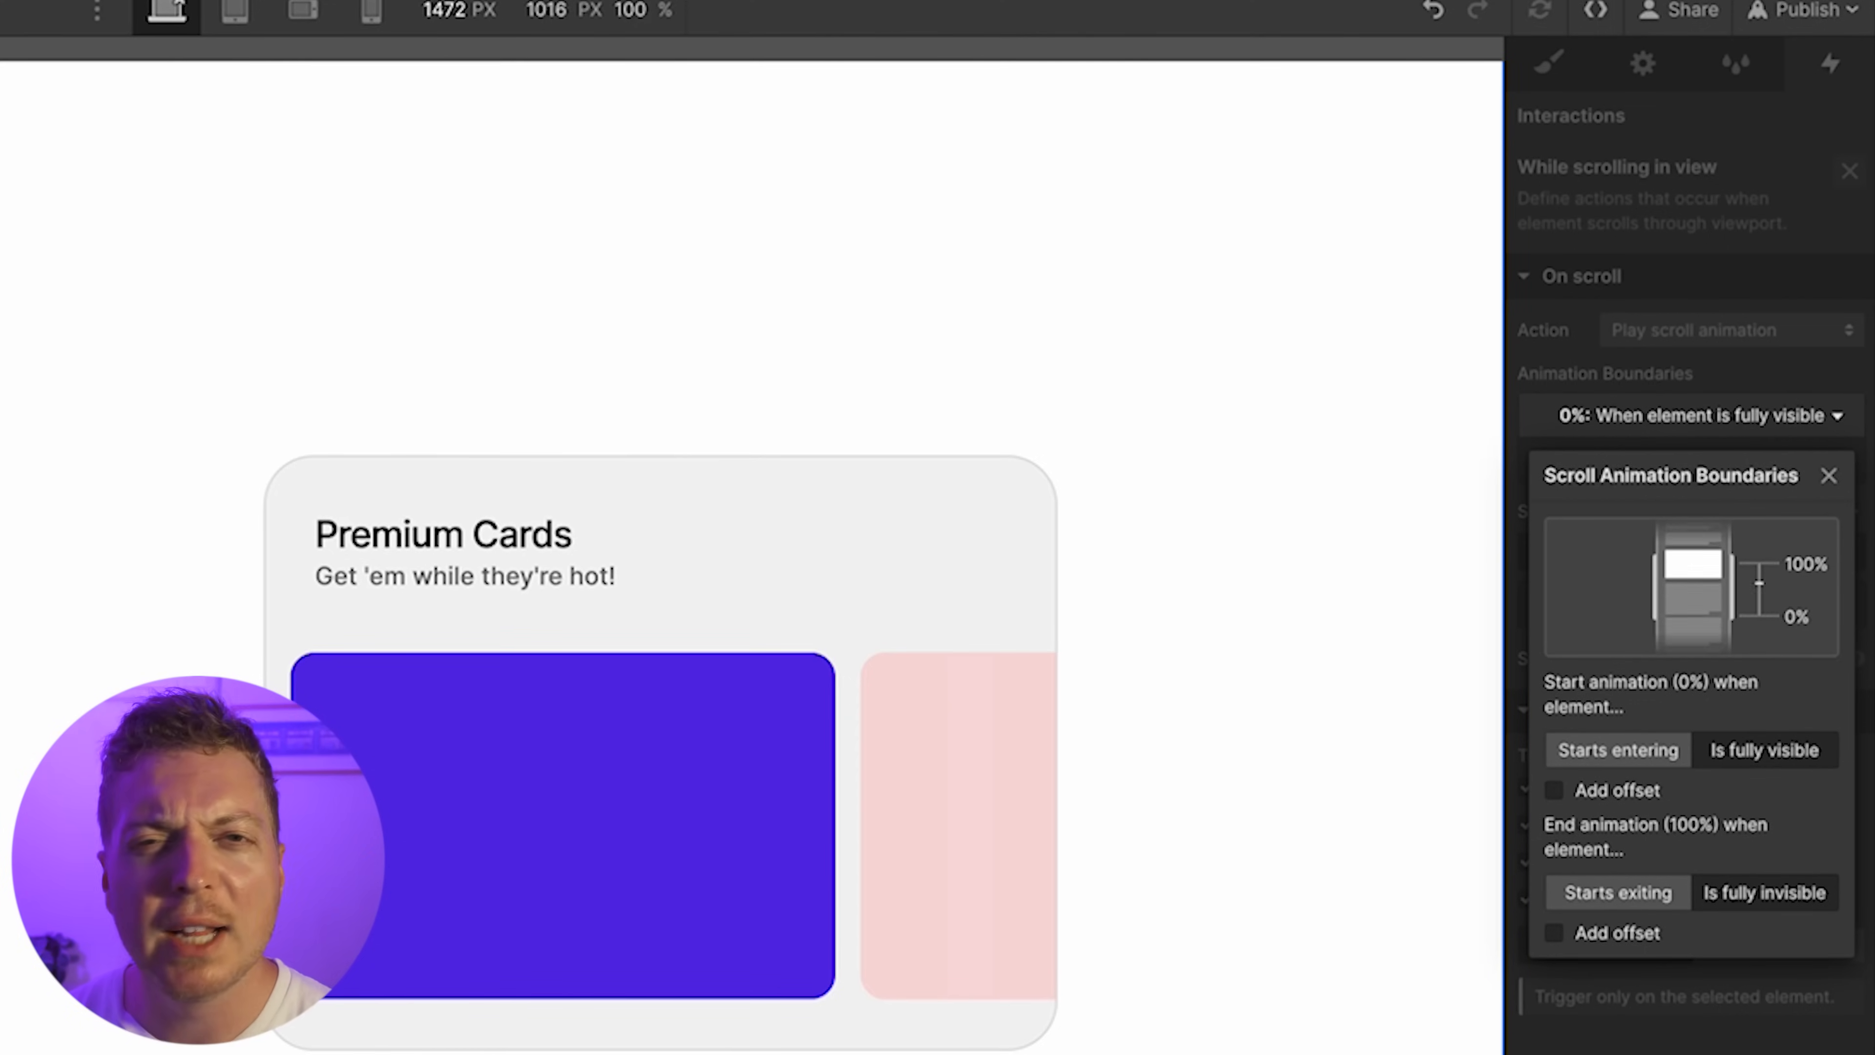
key("Escape")
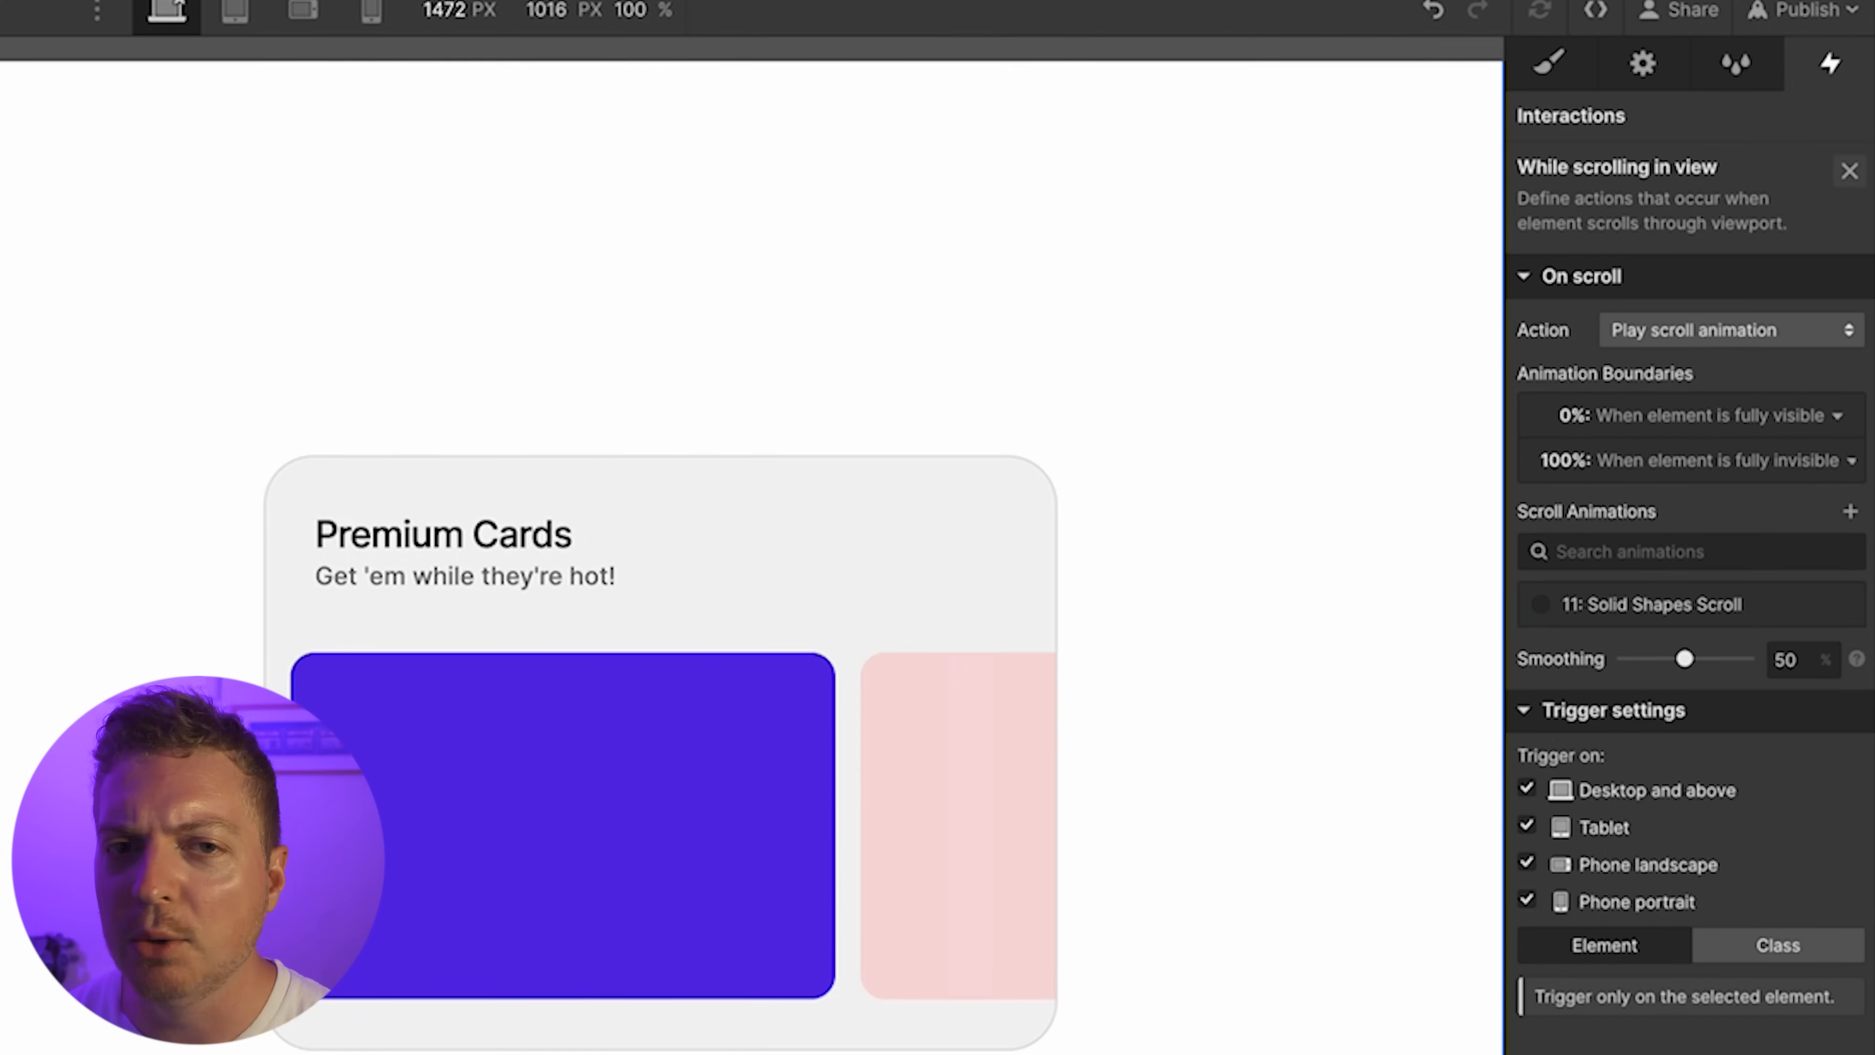
left_click(1757, 458)
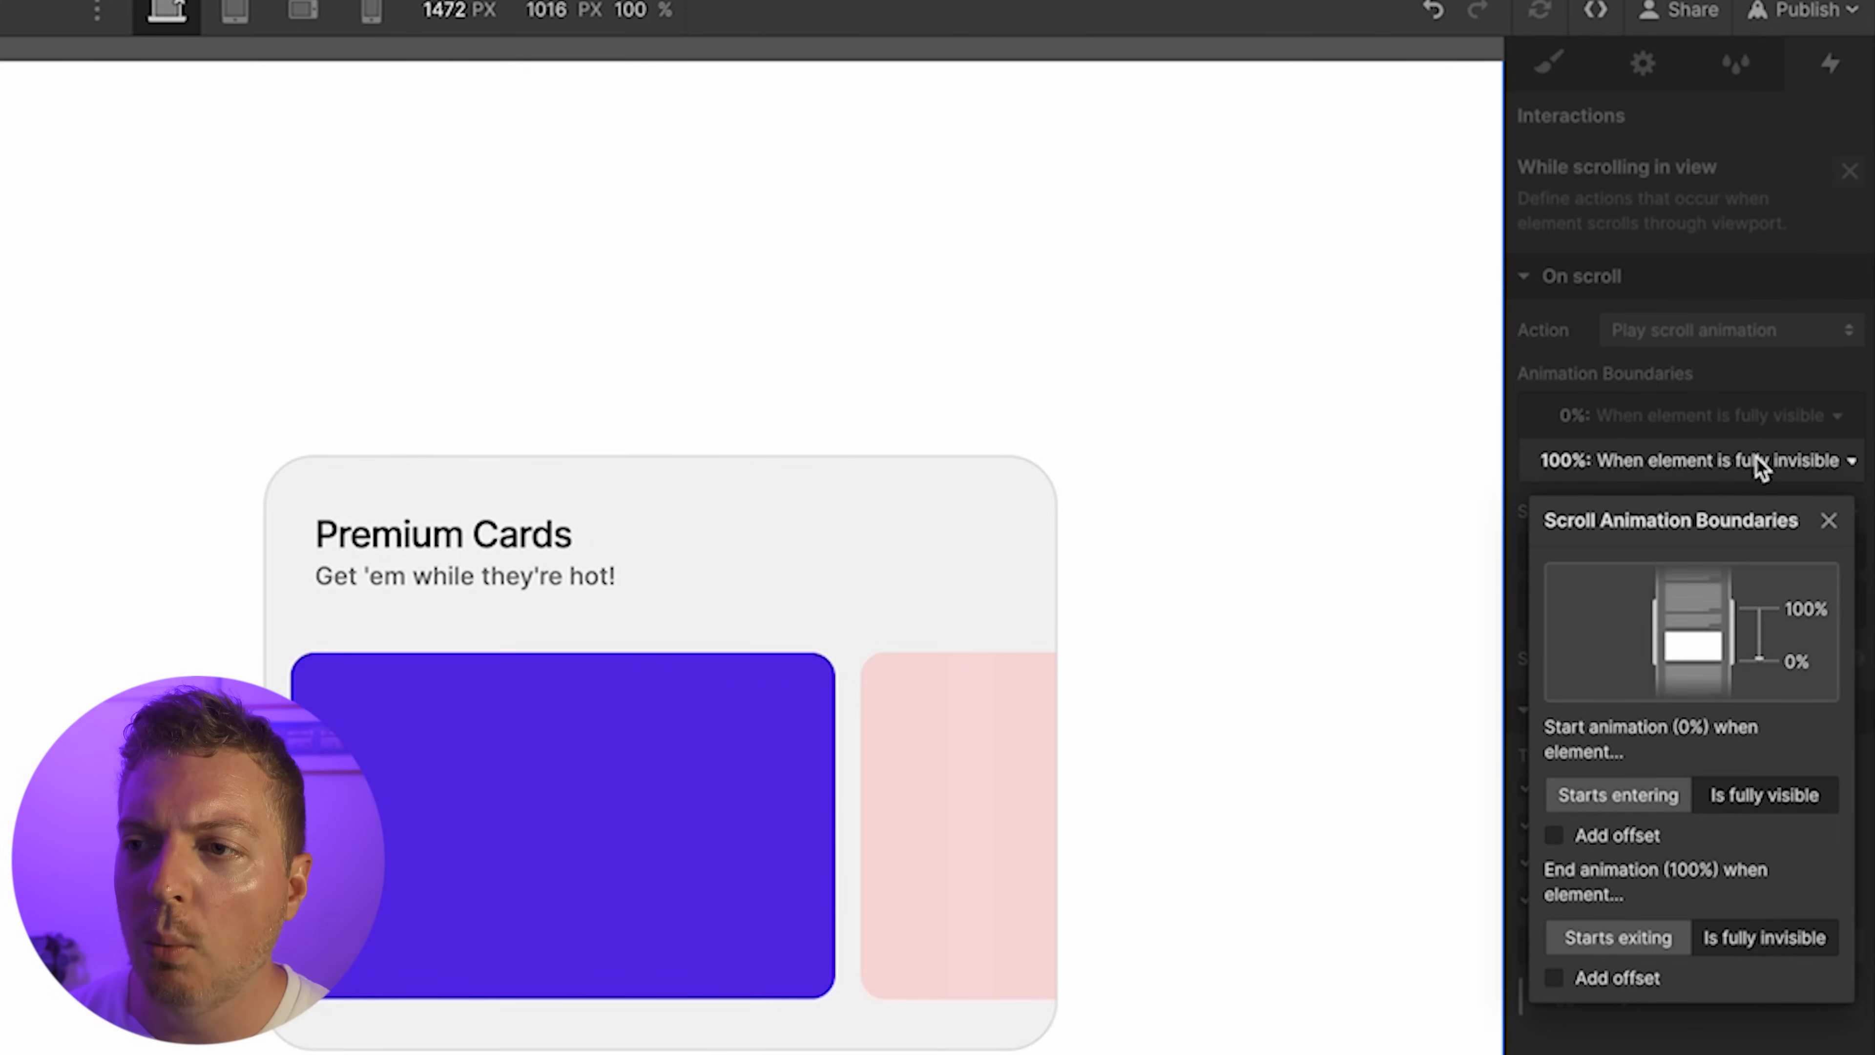
left_click(1655, 947)
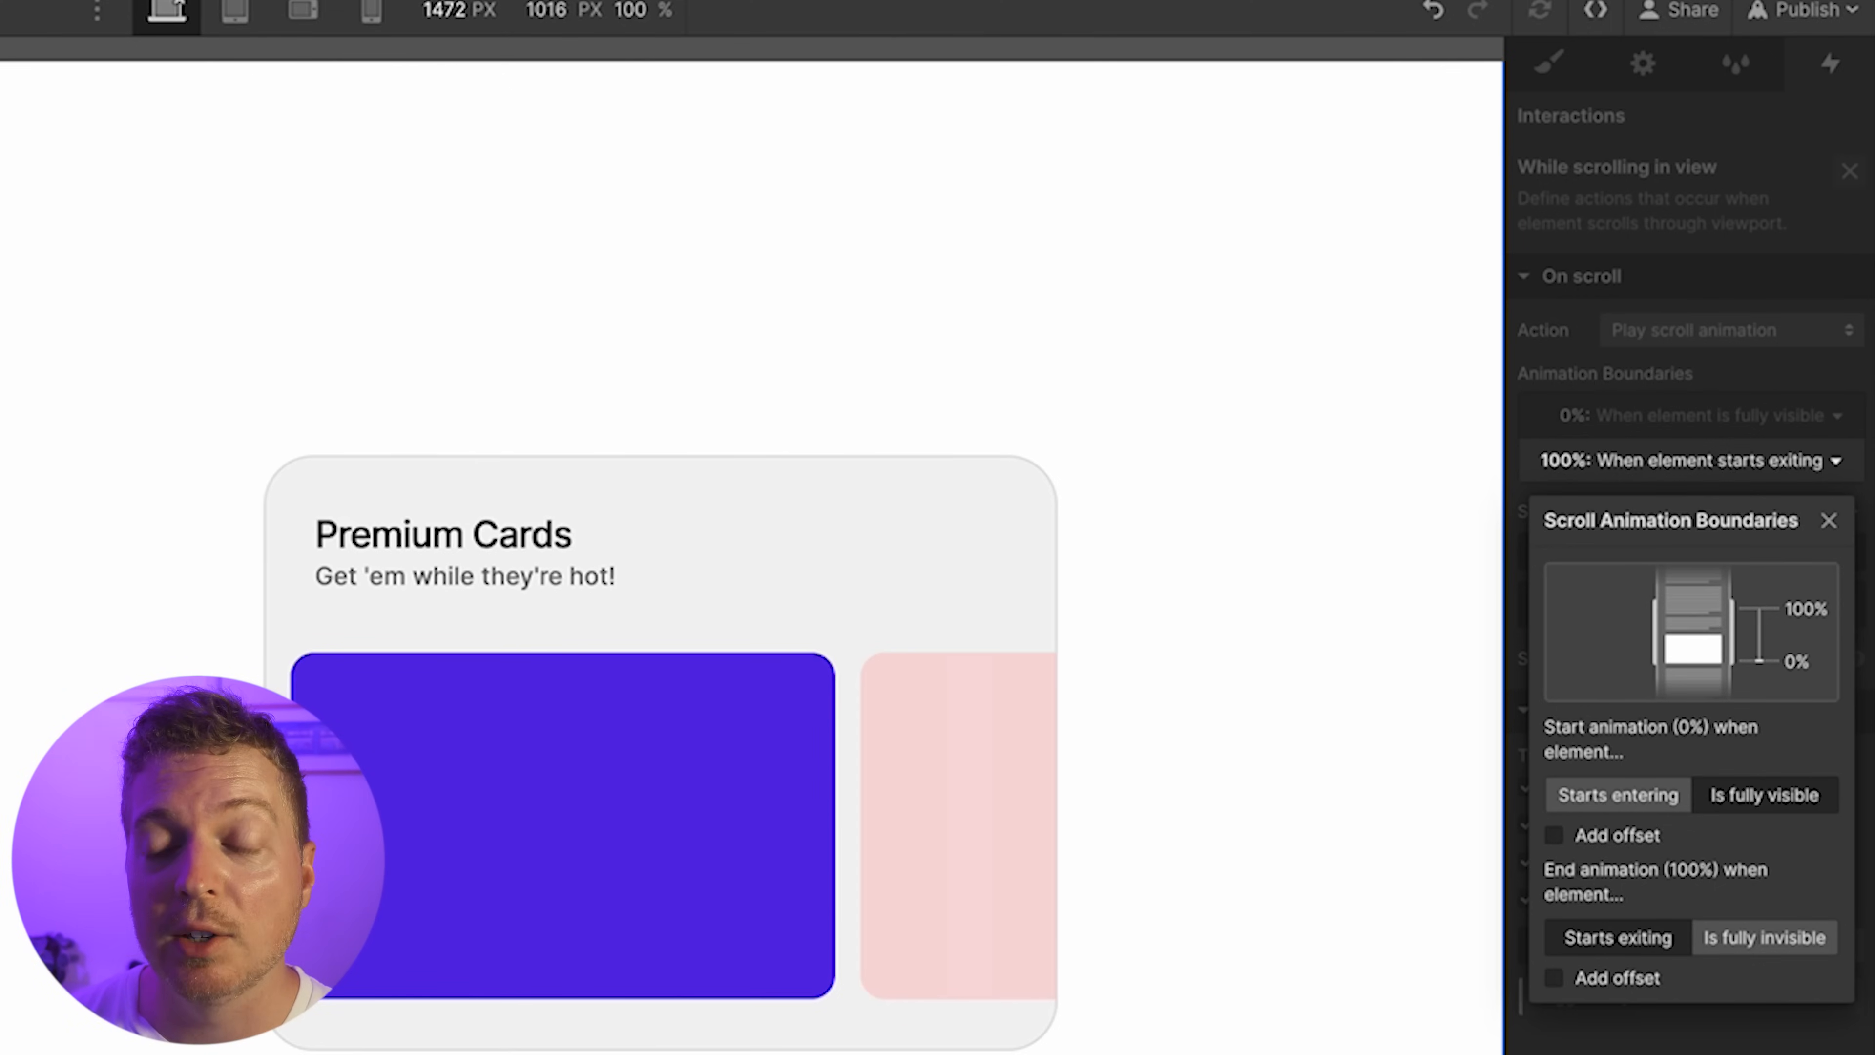
key("Escape")
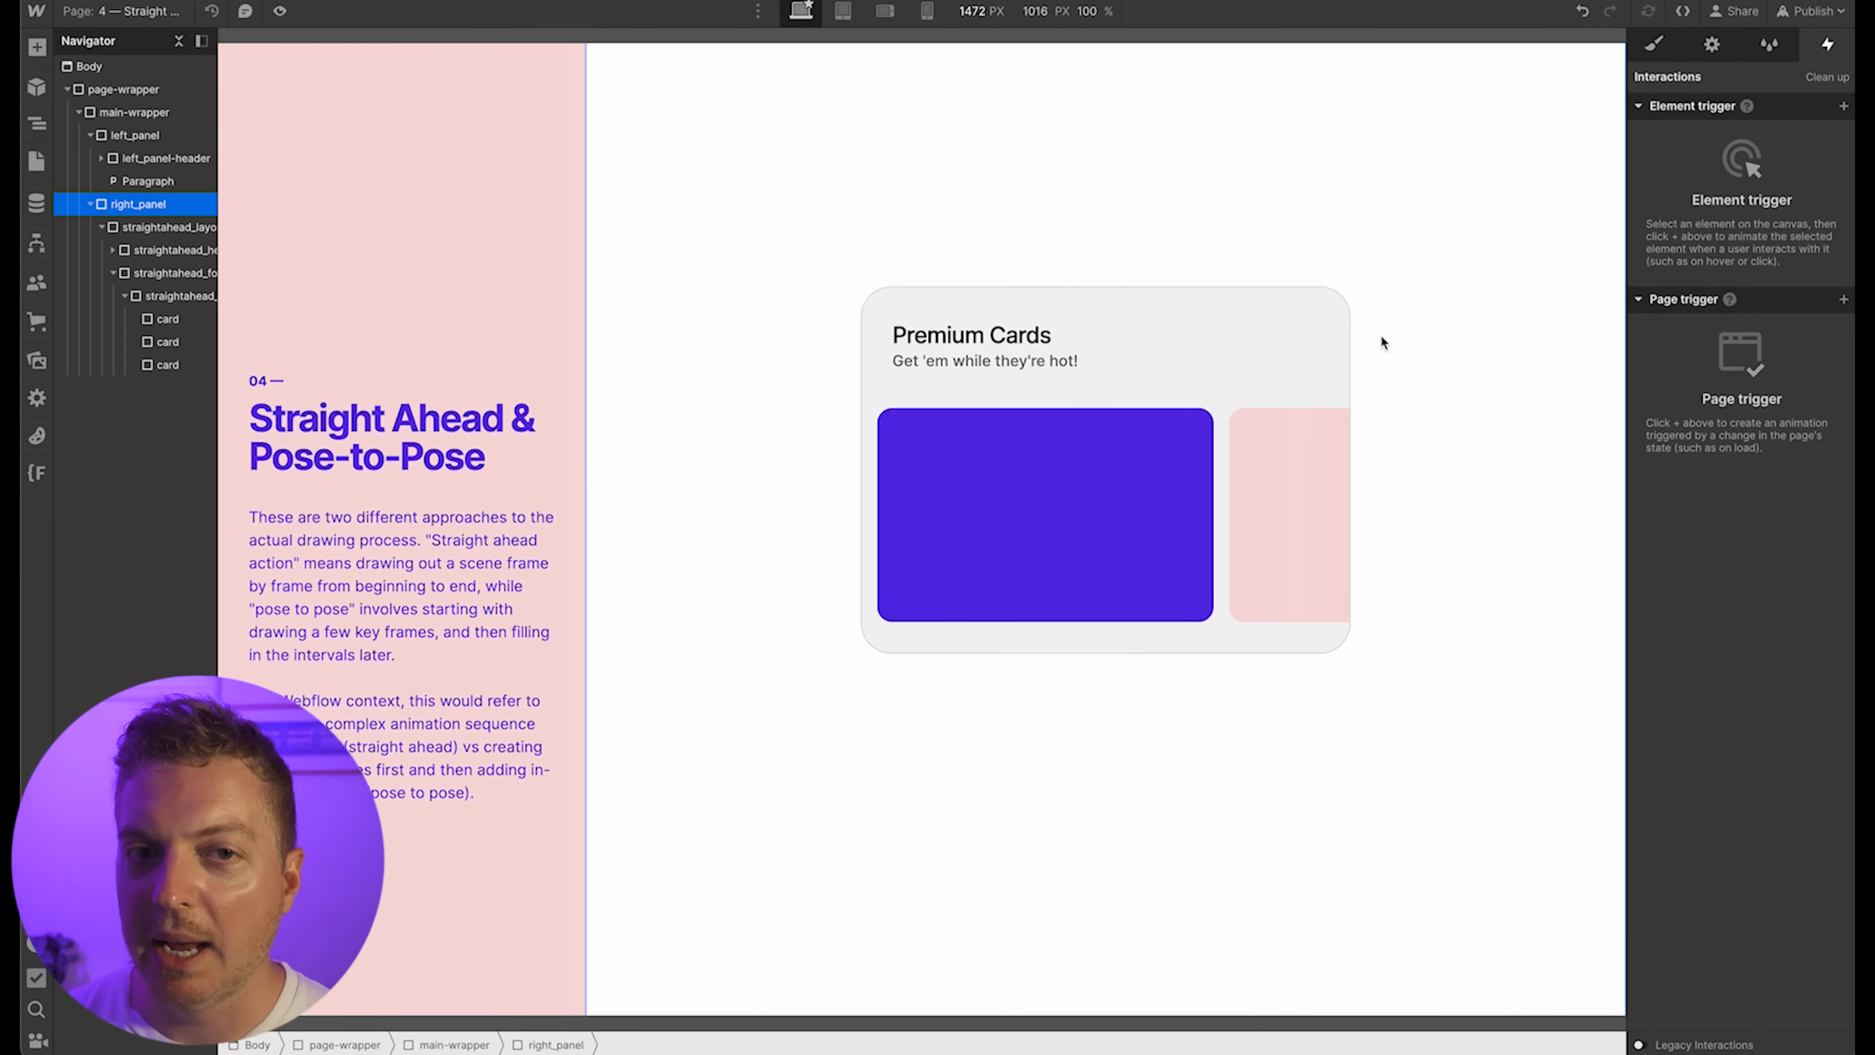
Give right_panel a While scrolling in view trigger that plays a scroll animation starting when the element is fully visible
left_click(181, 226)
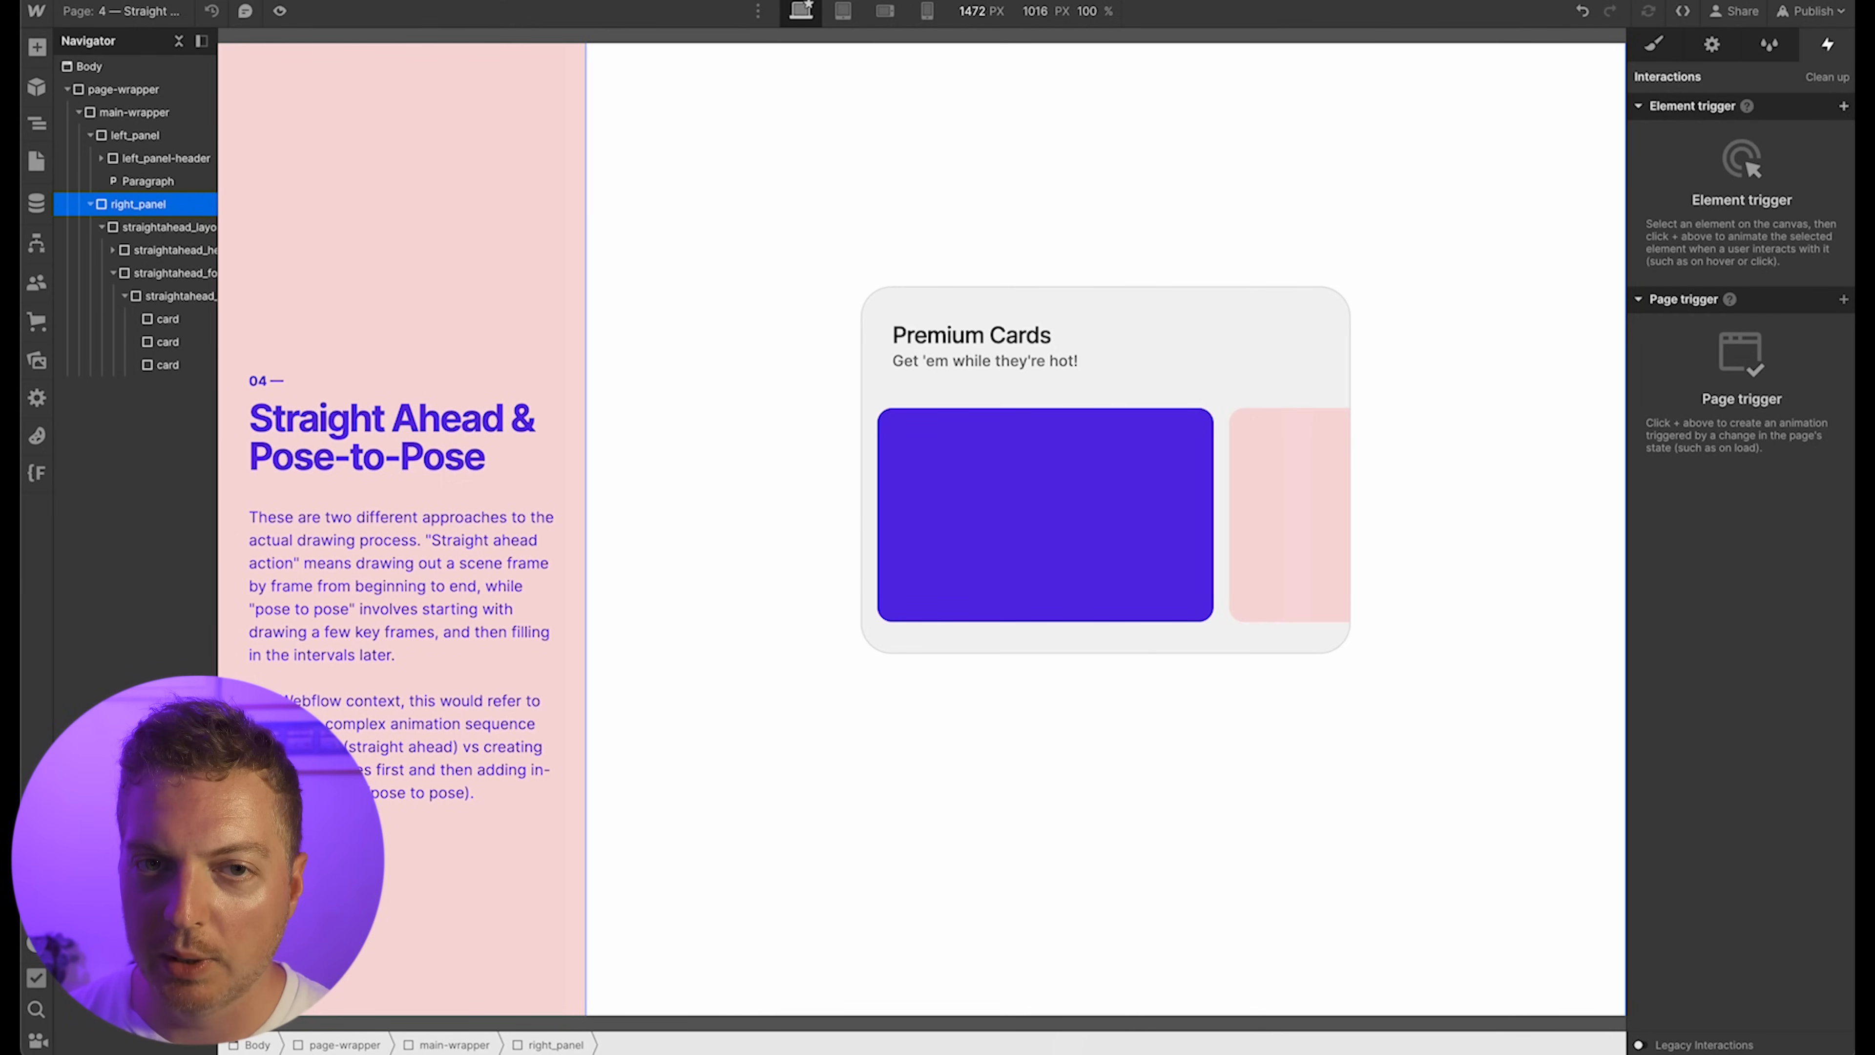
left_click(1843, 106)
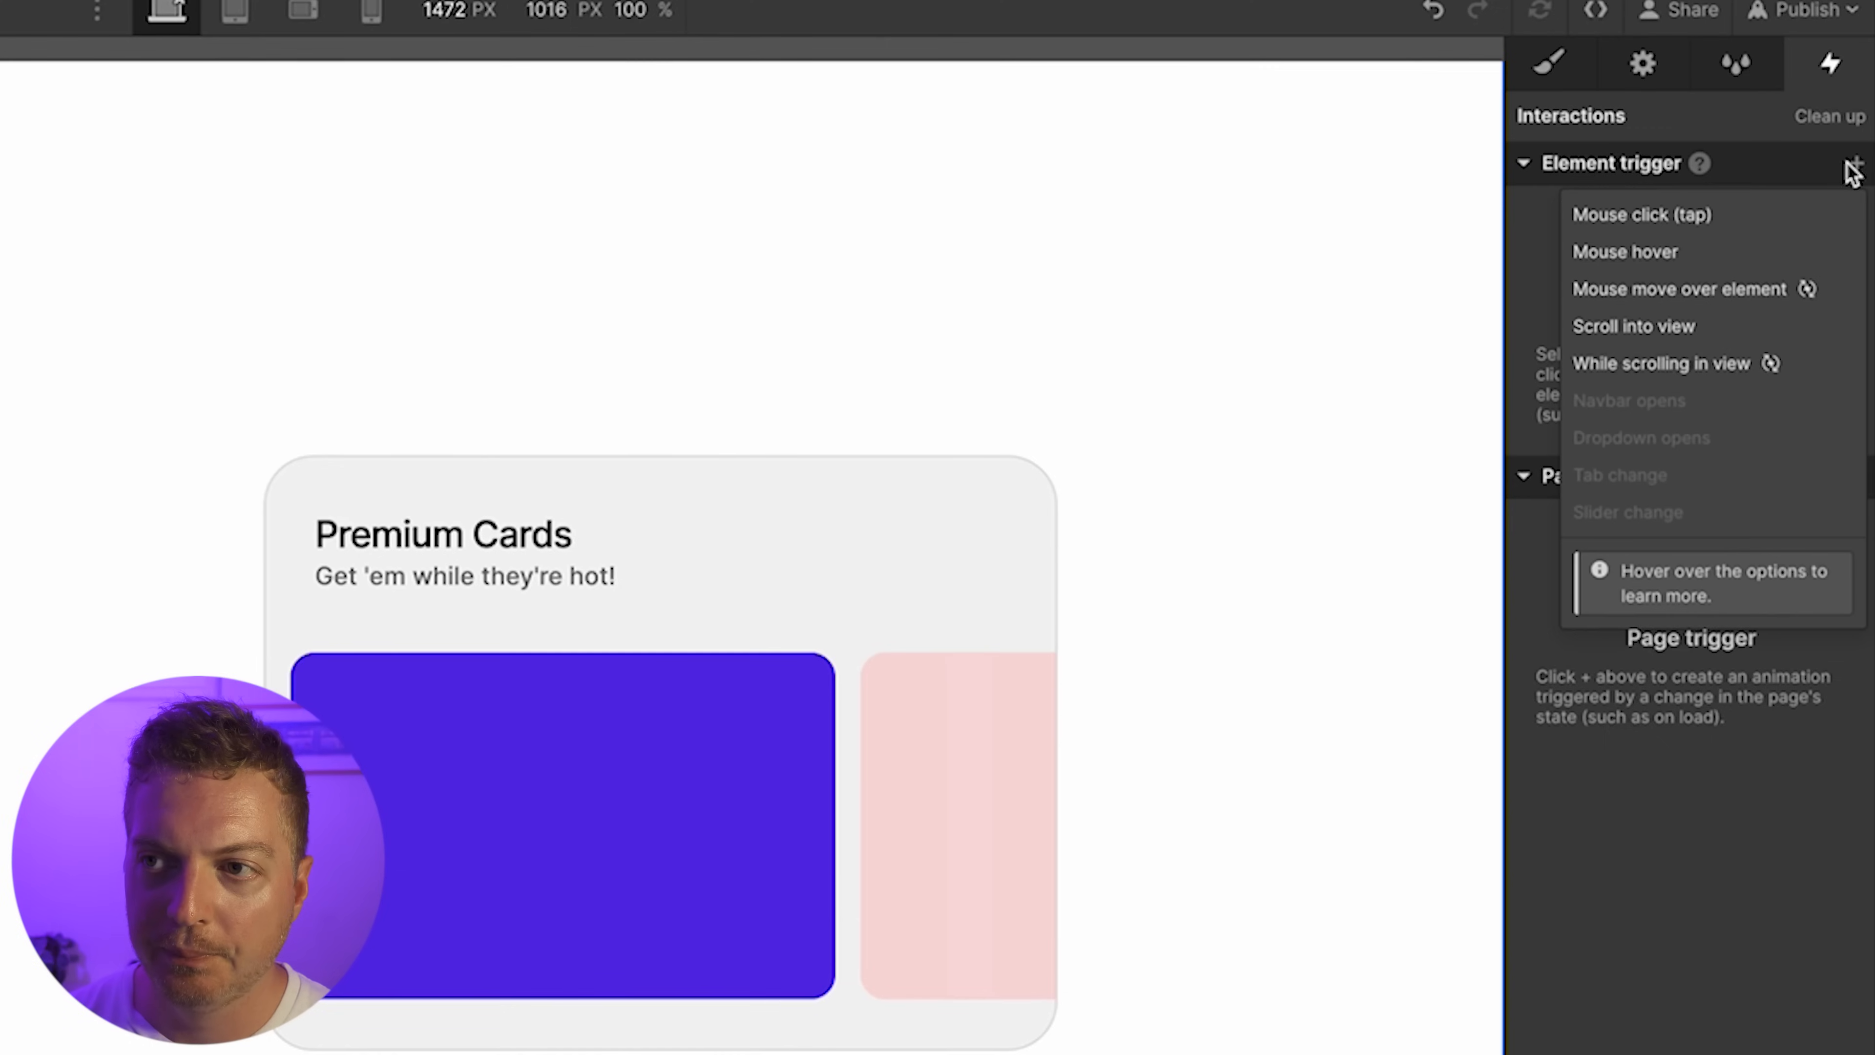
left_click(1715, 356)
left_click(1707, 332)
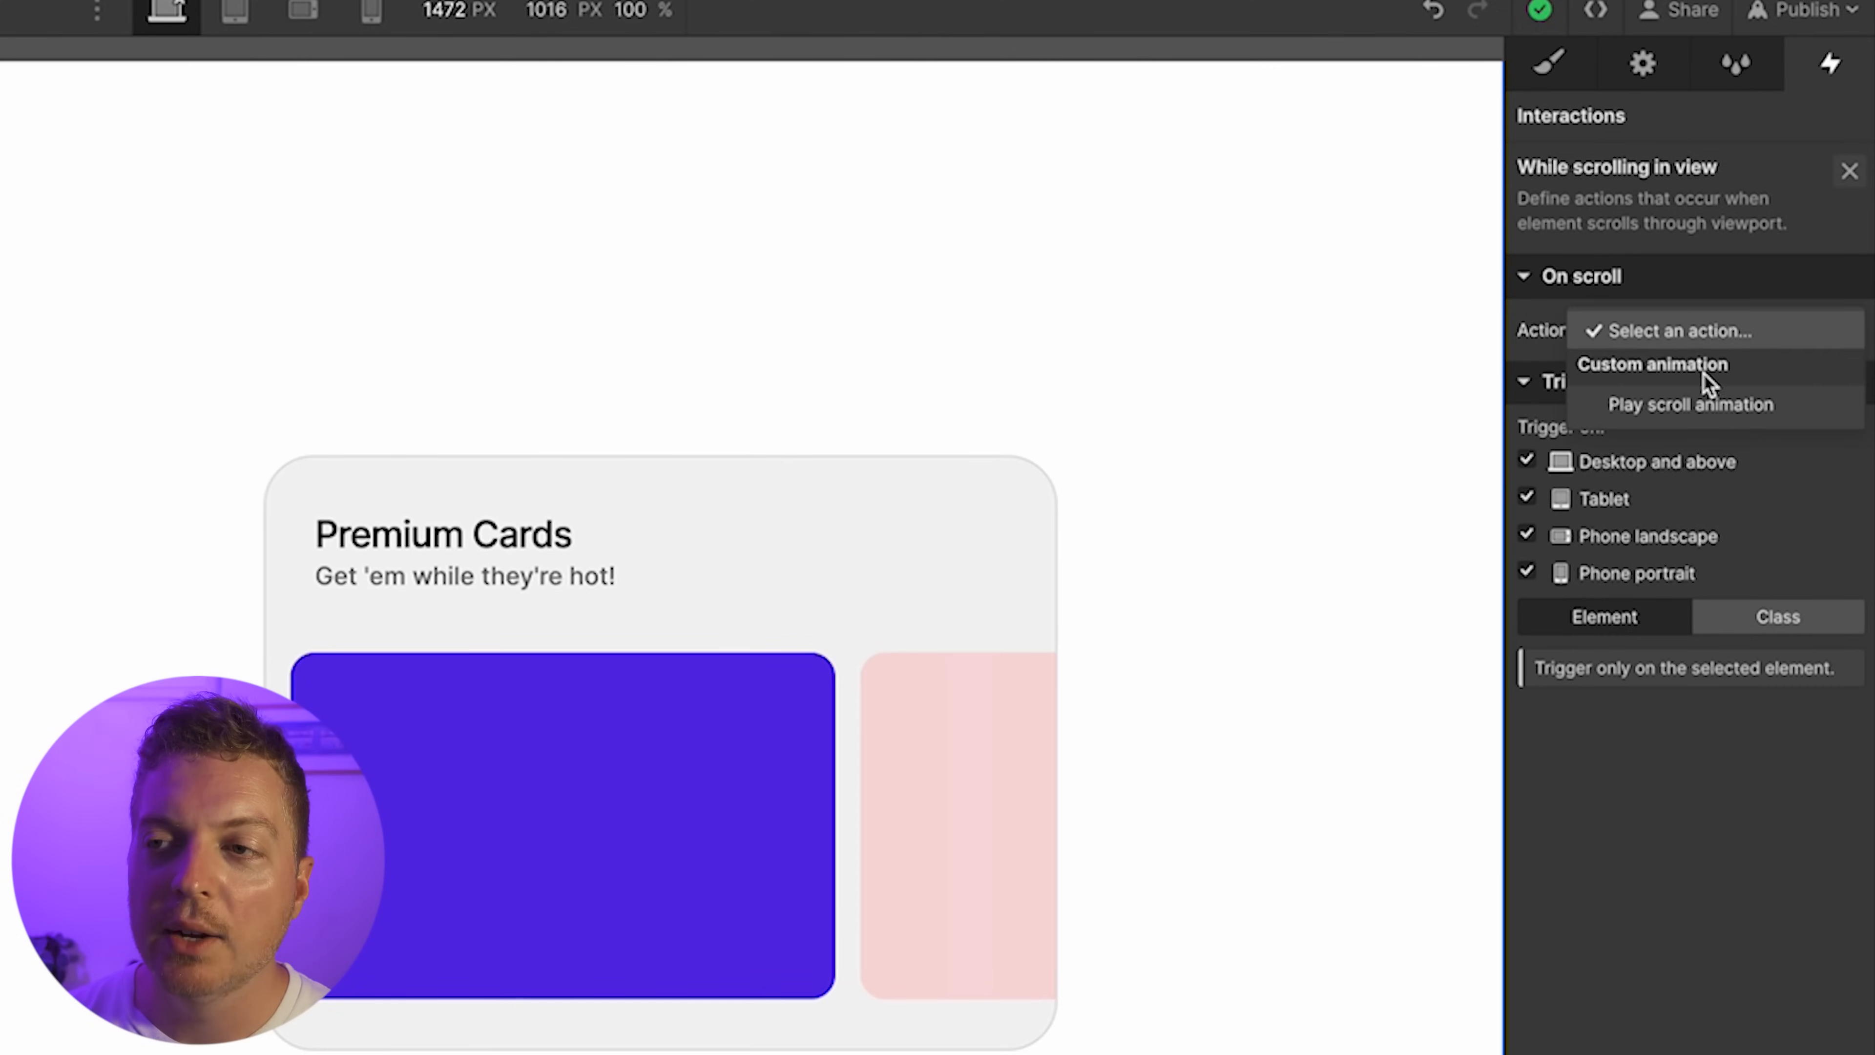
left_click(1700, 406)
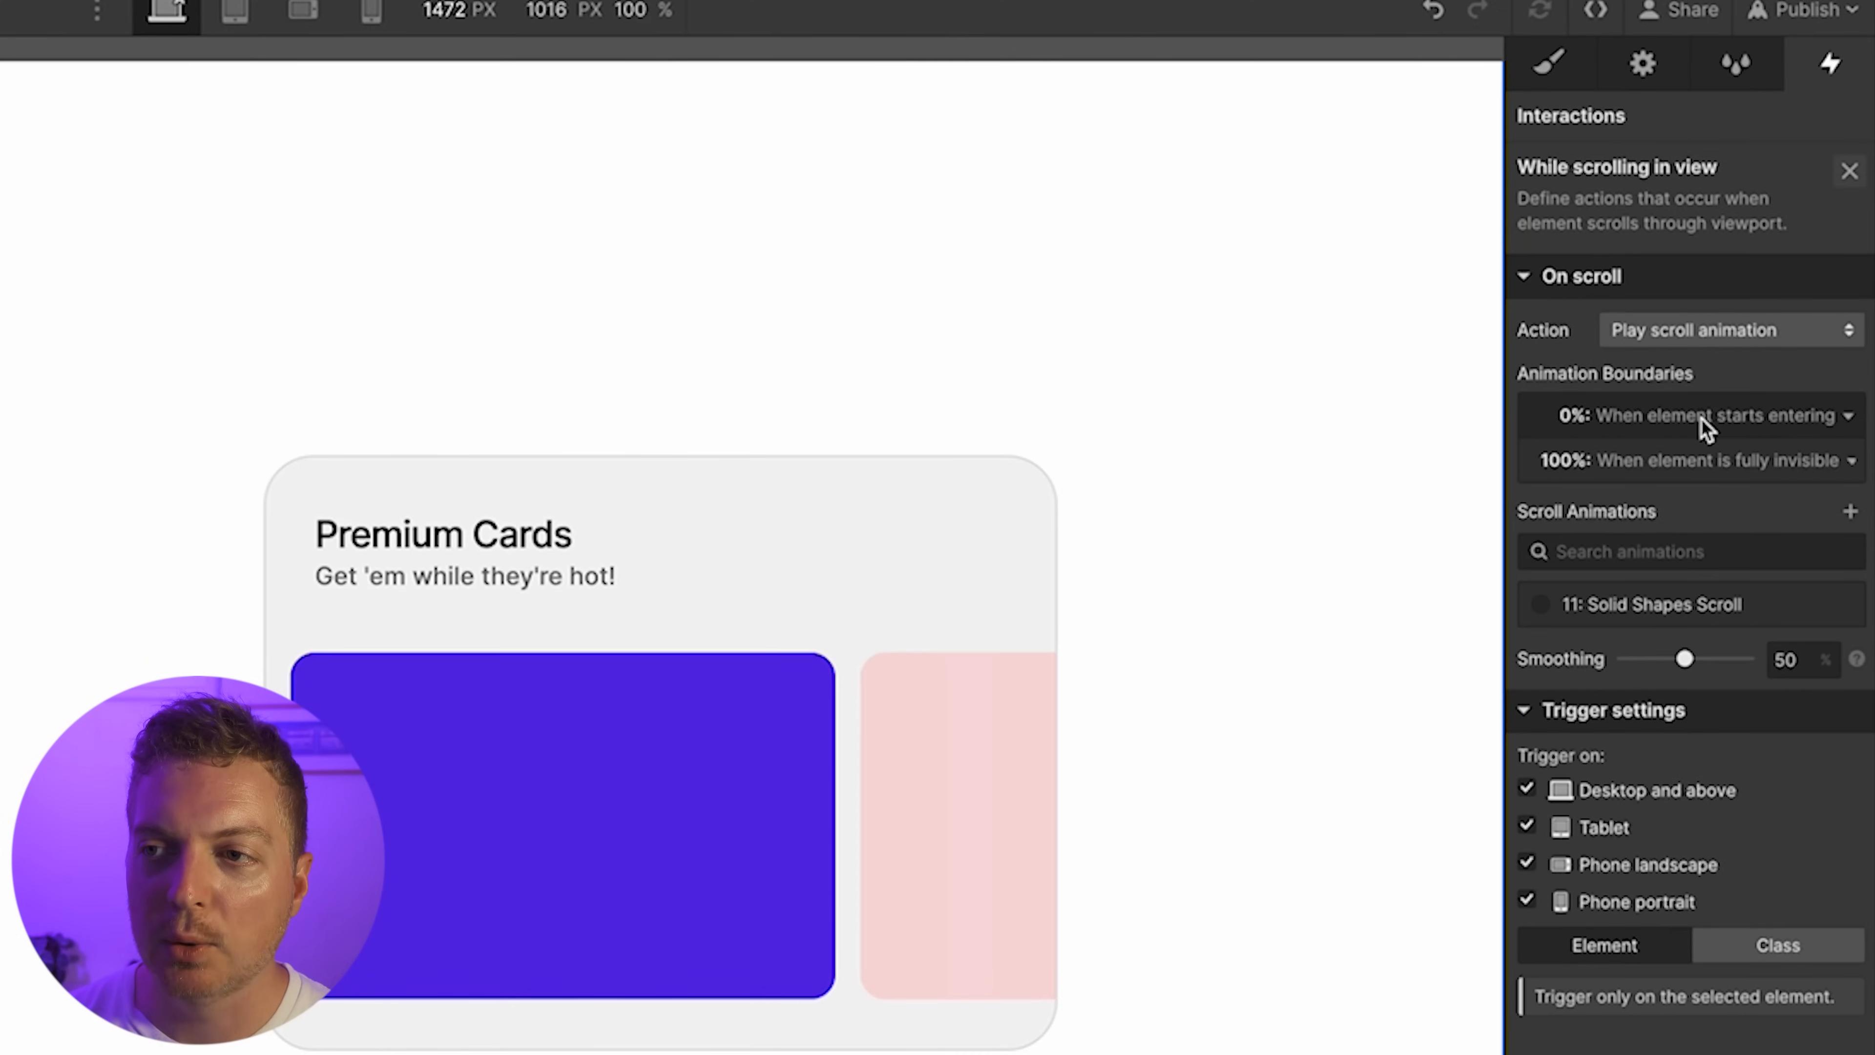
left_click(1700, 418)
left_click(1762, 755)
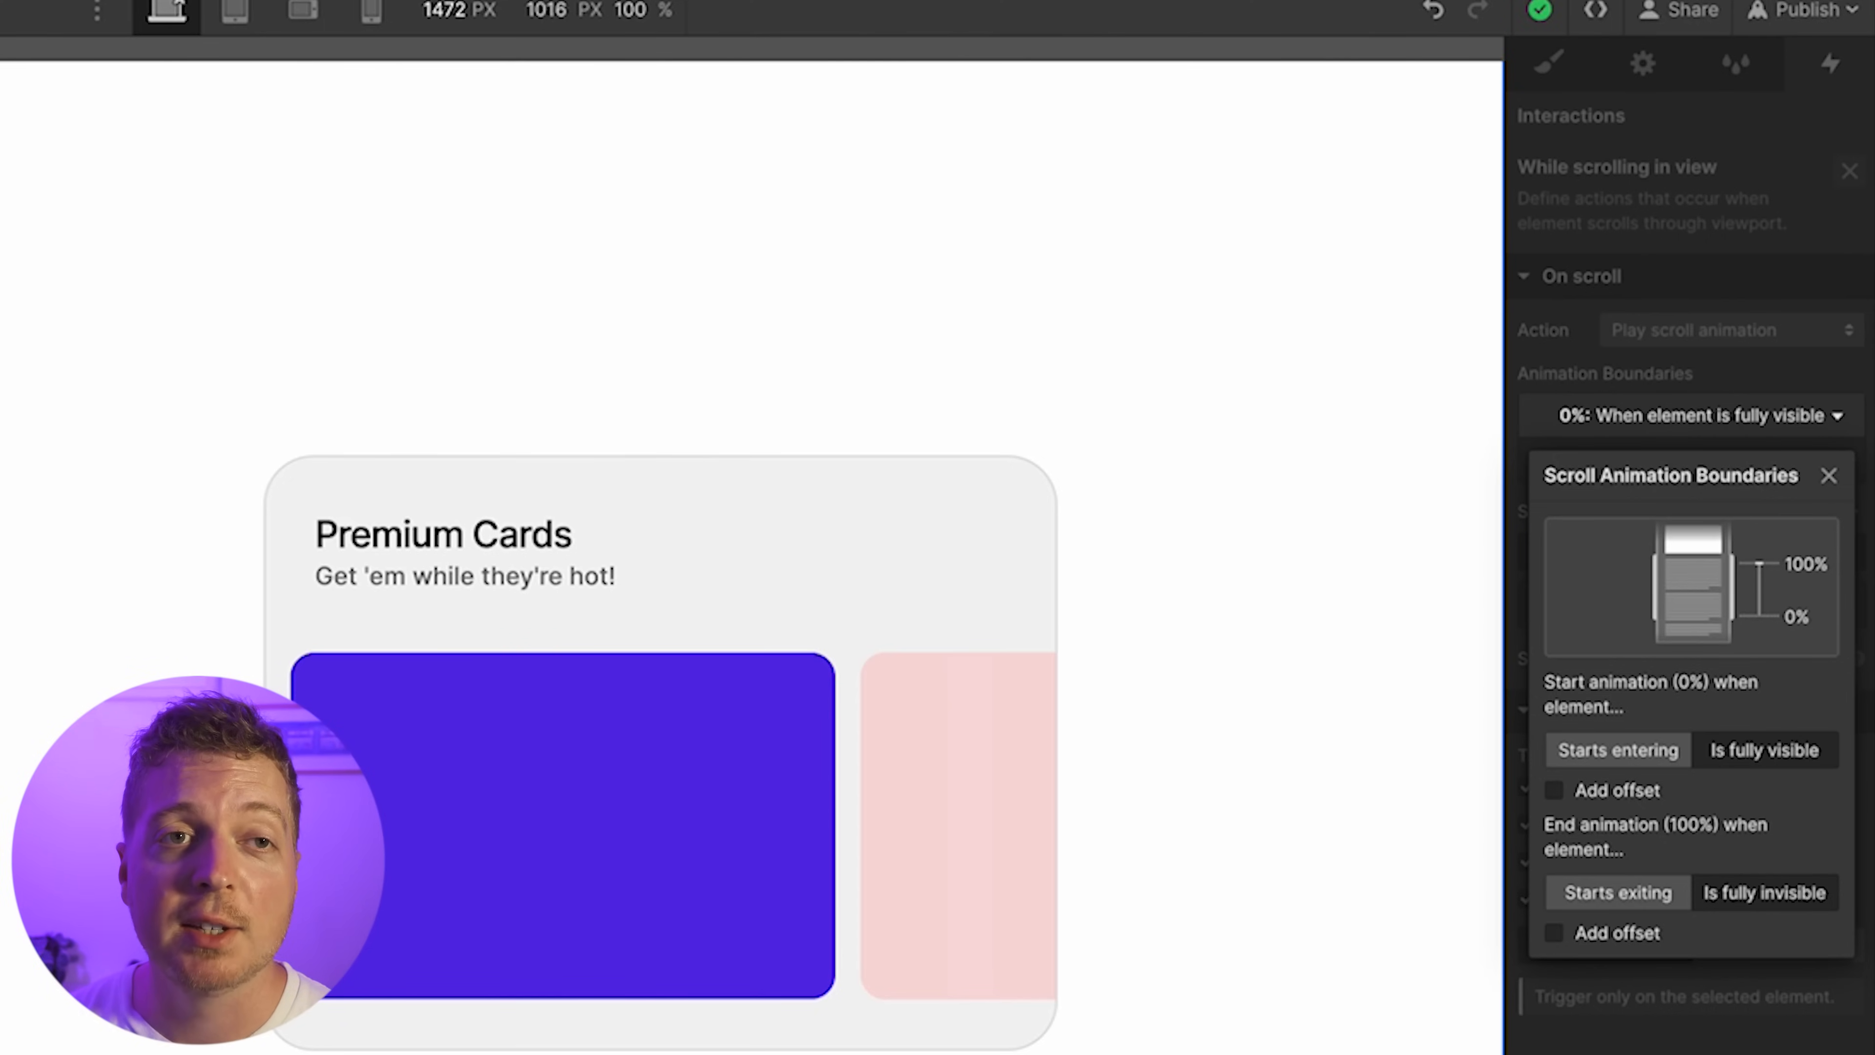
left_click(1755, 697)
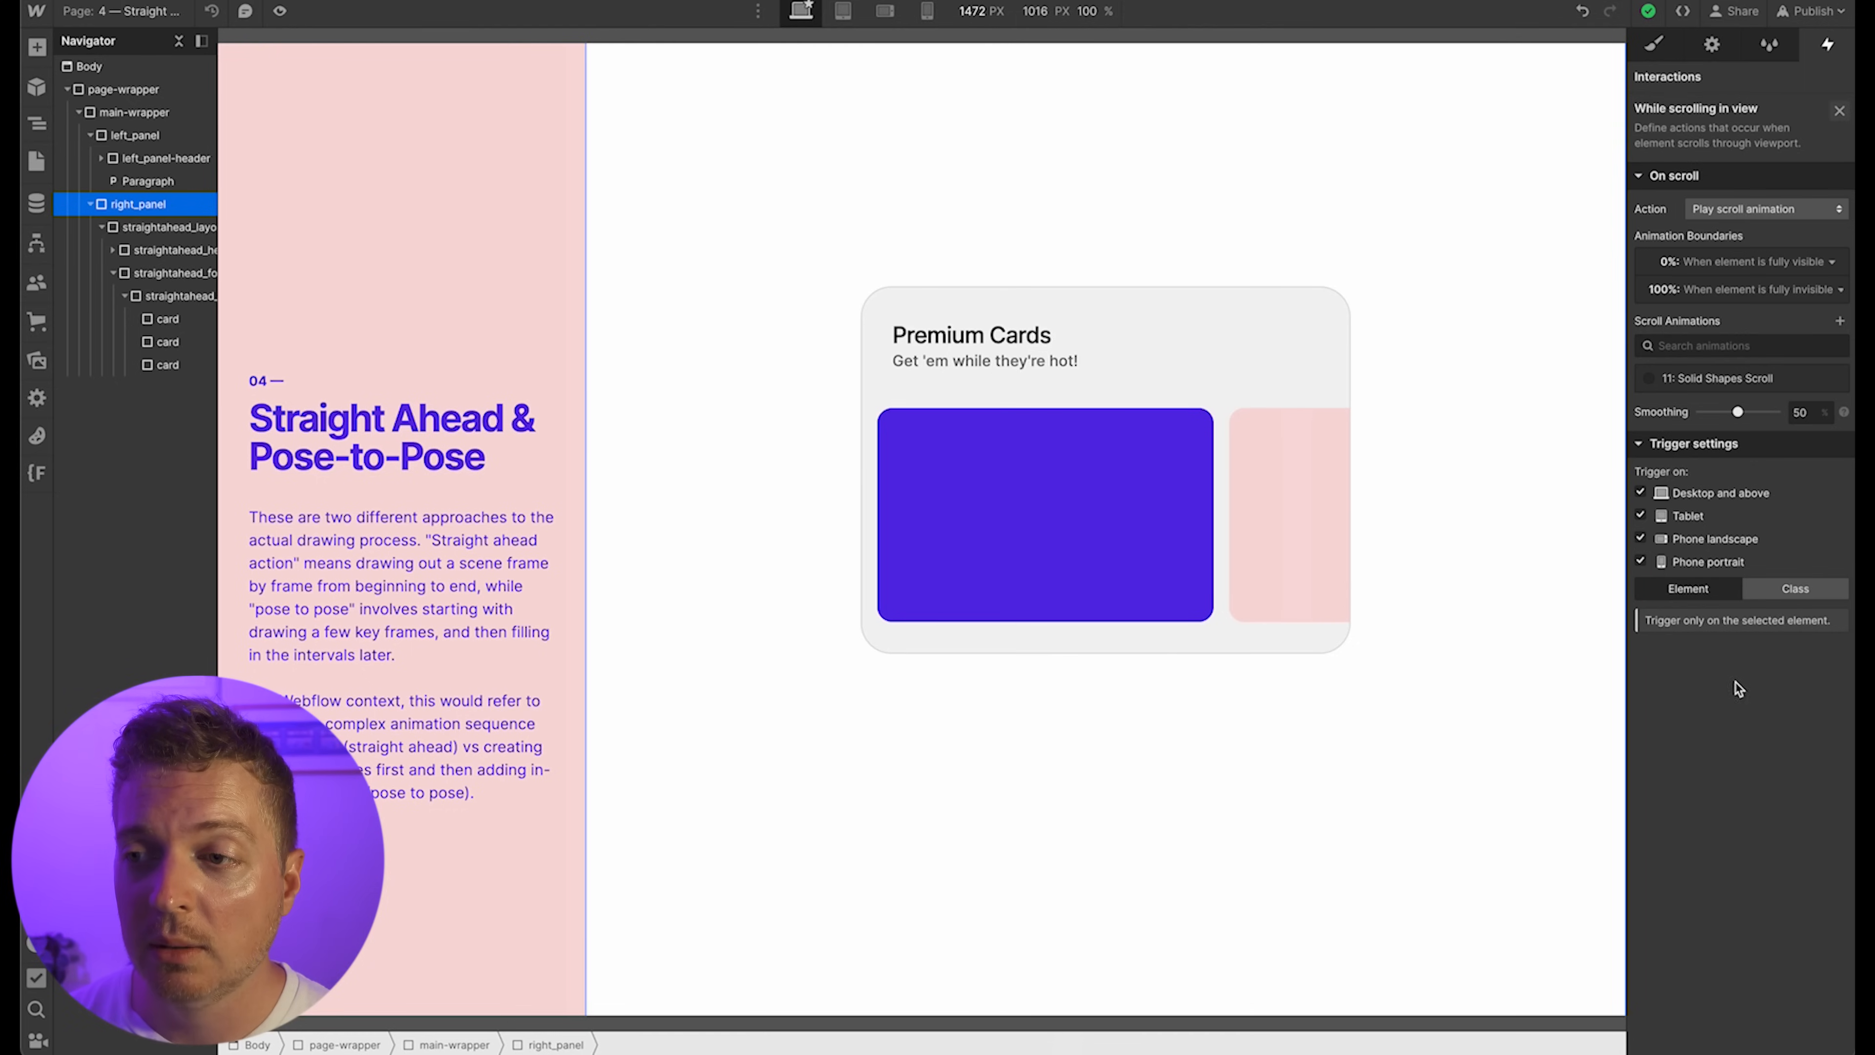
left_click(1114, 509)
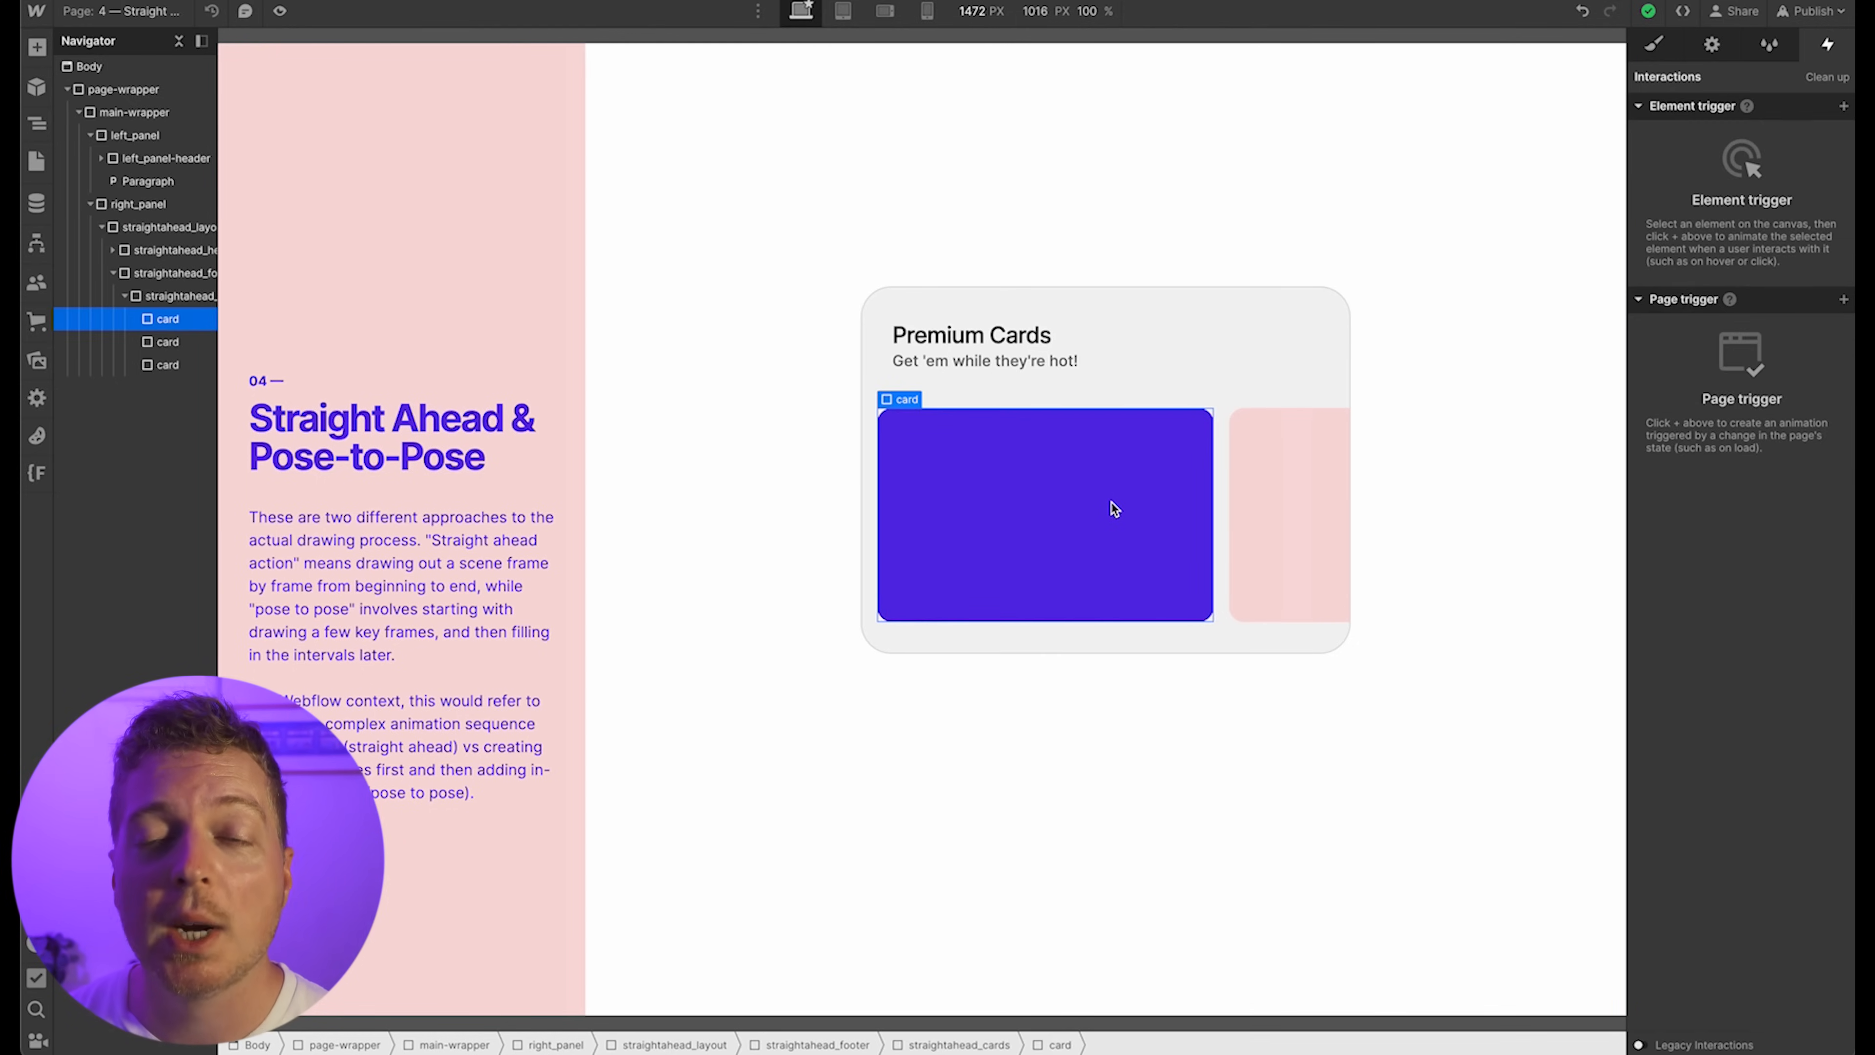
key("super+Up")
key("super+Up")
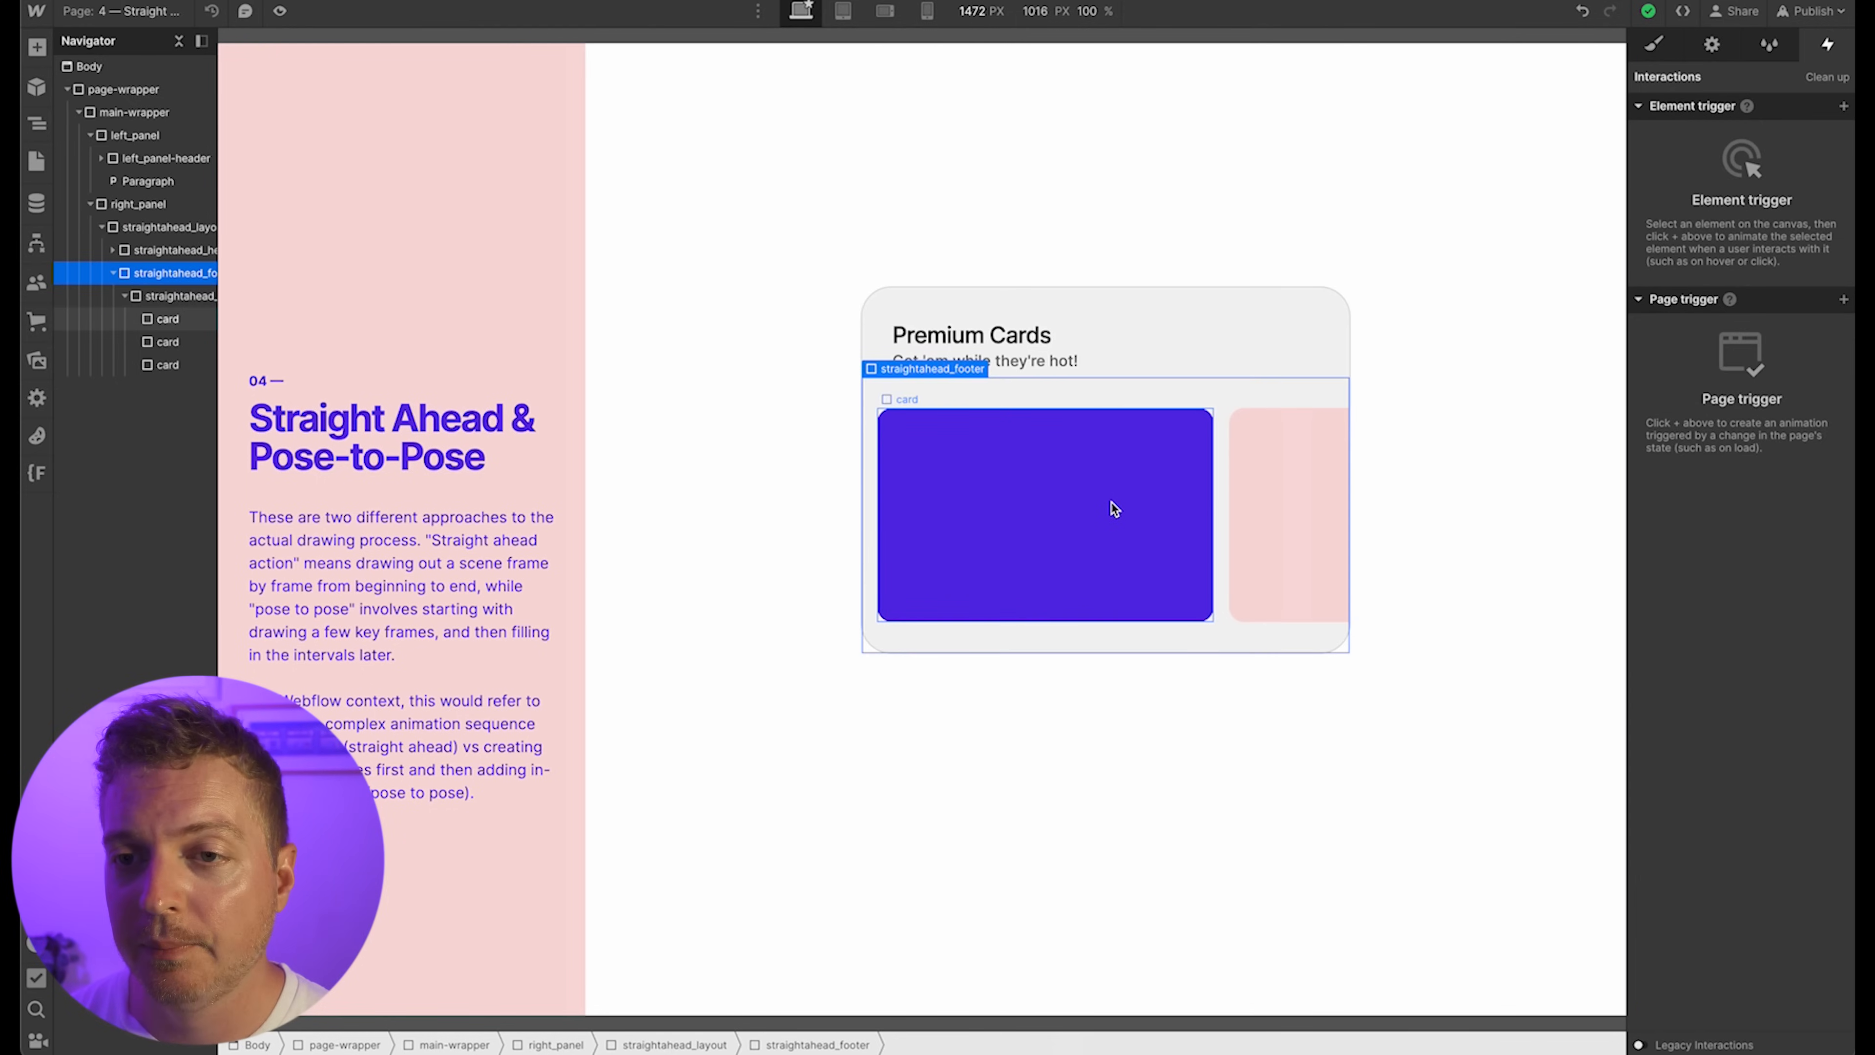
Create the scroll animation 04: Straight Ahead for right_panel's While scrolling in view trigger and open it for editing
left_click(1456, 316)
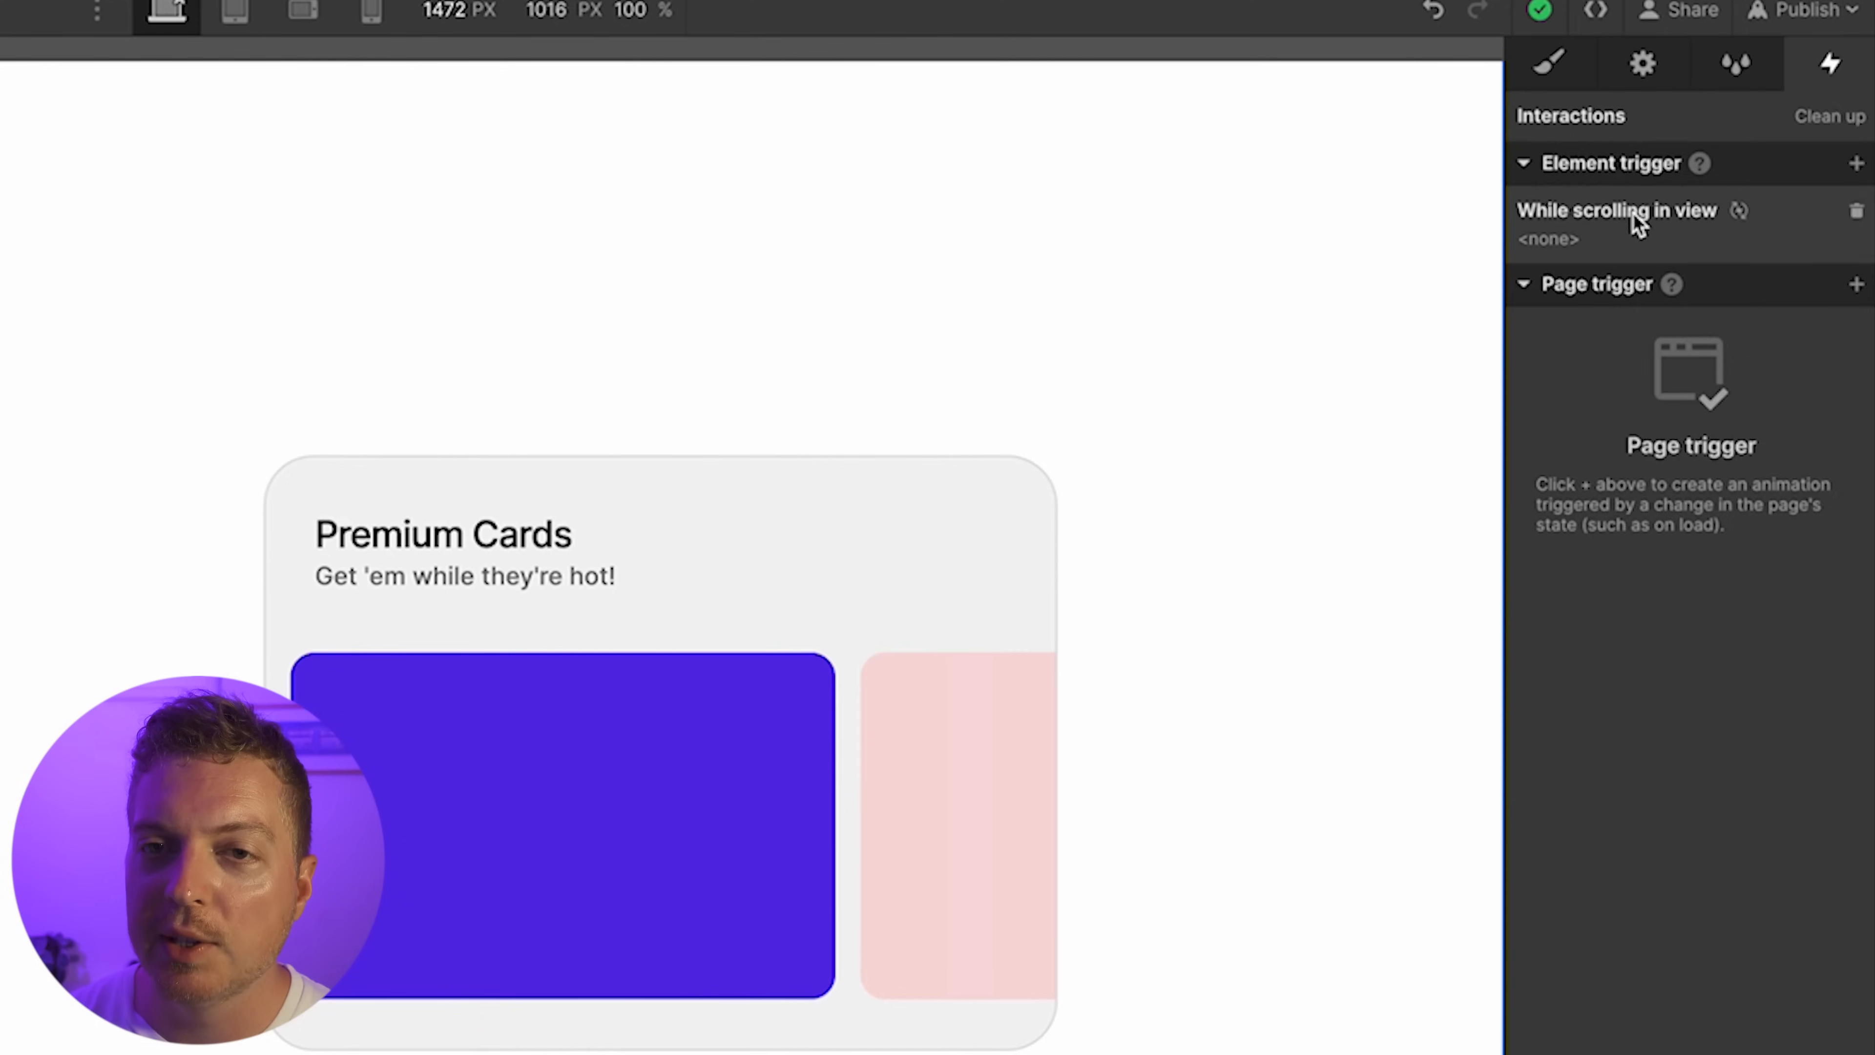
left_click(1702, 137)
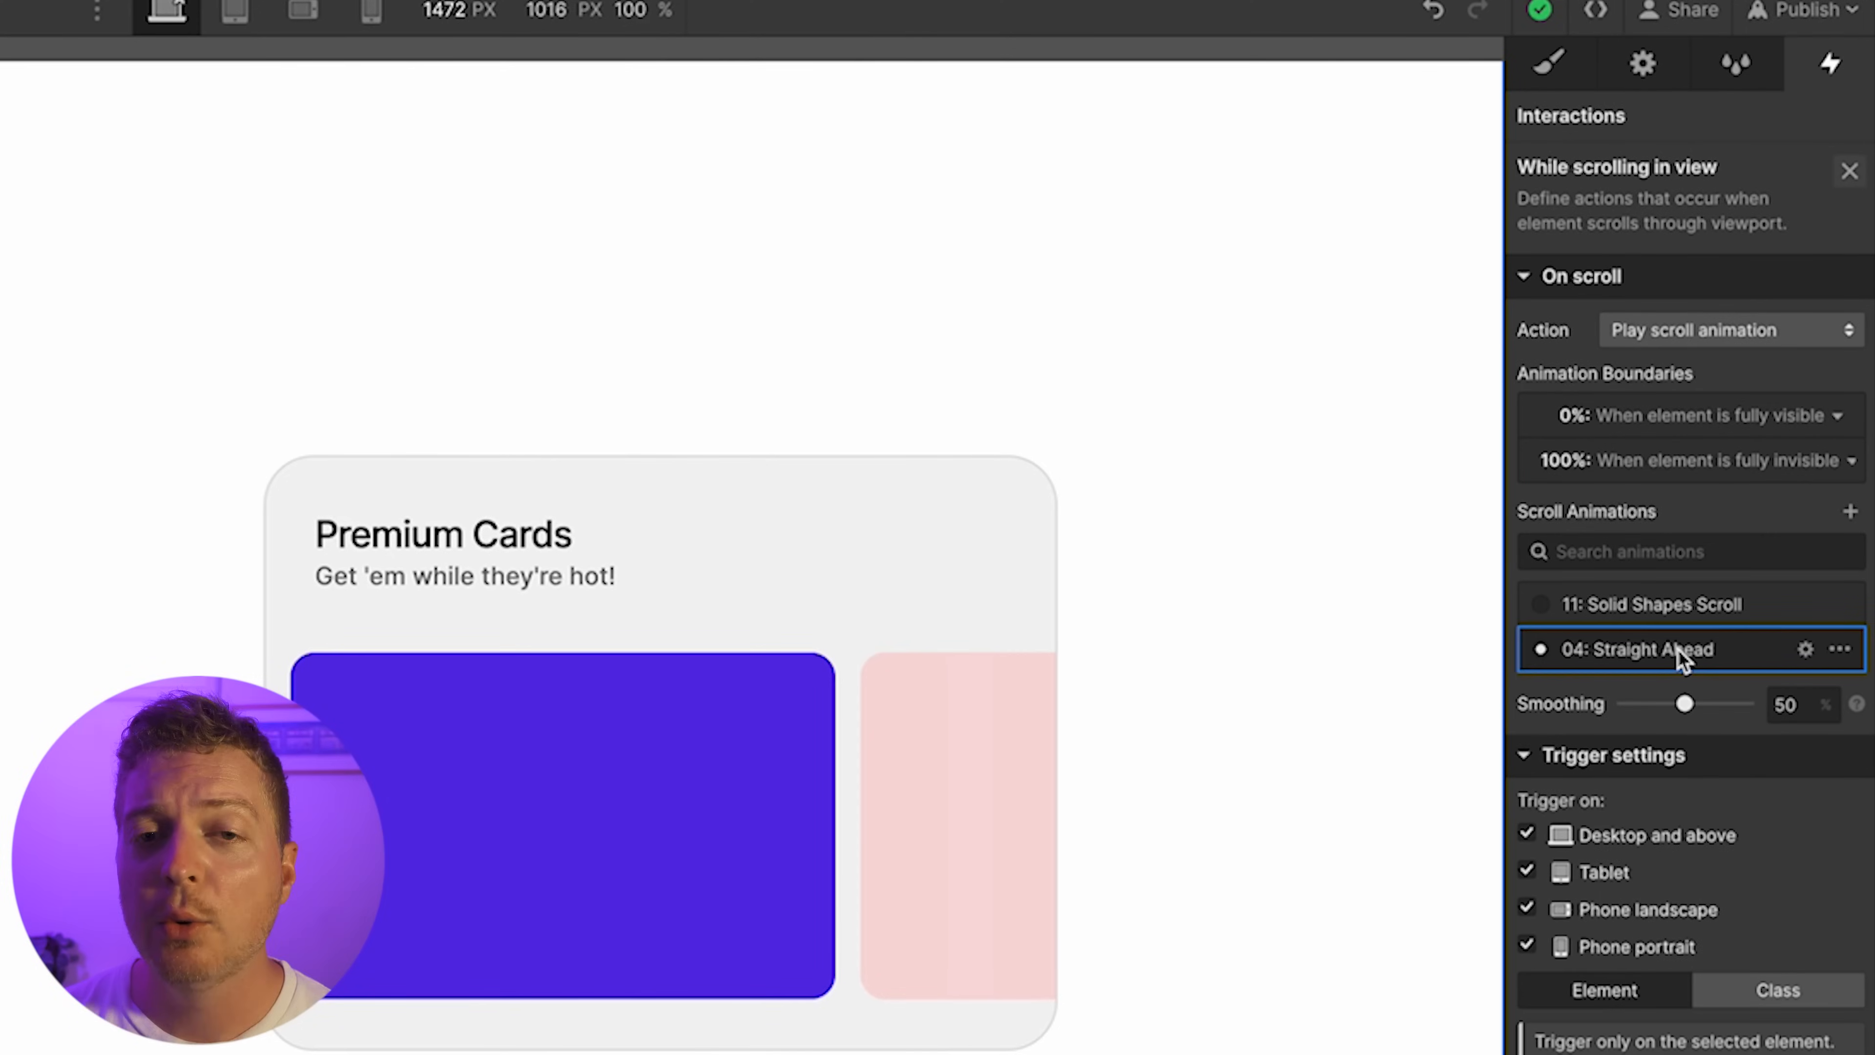
left_click(1677, 650)
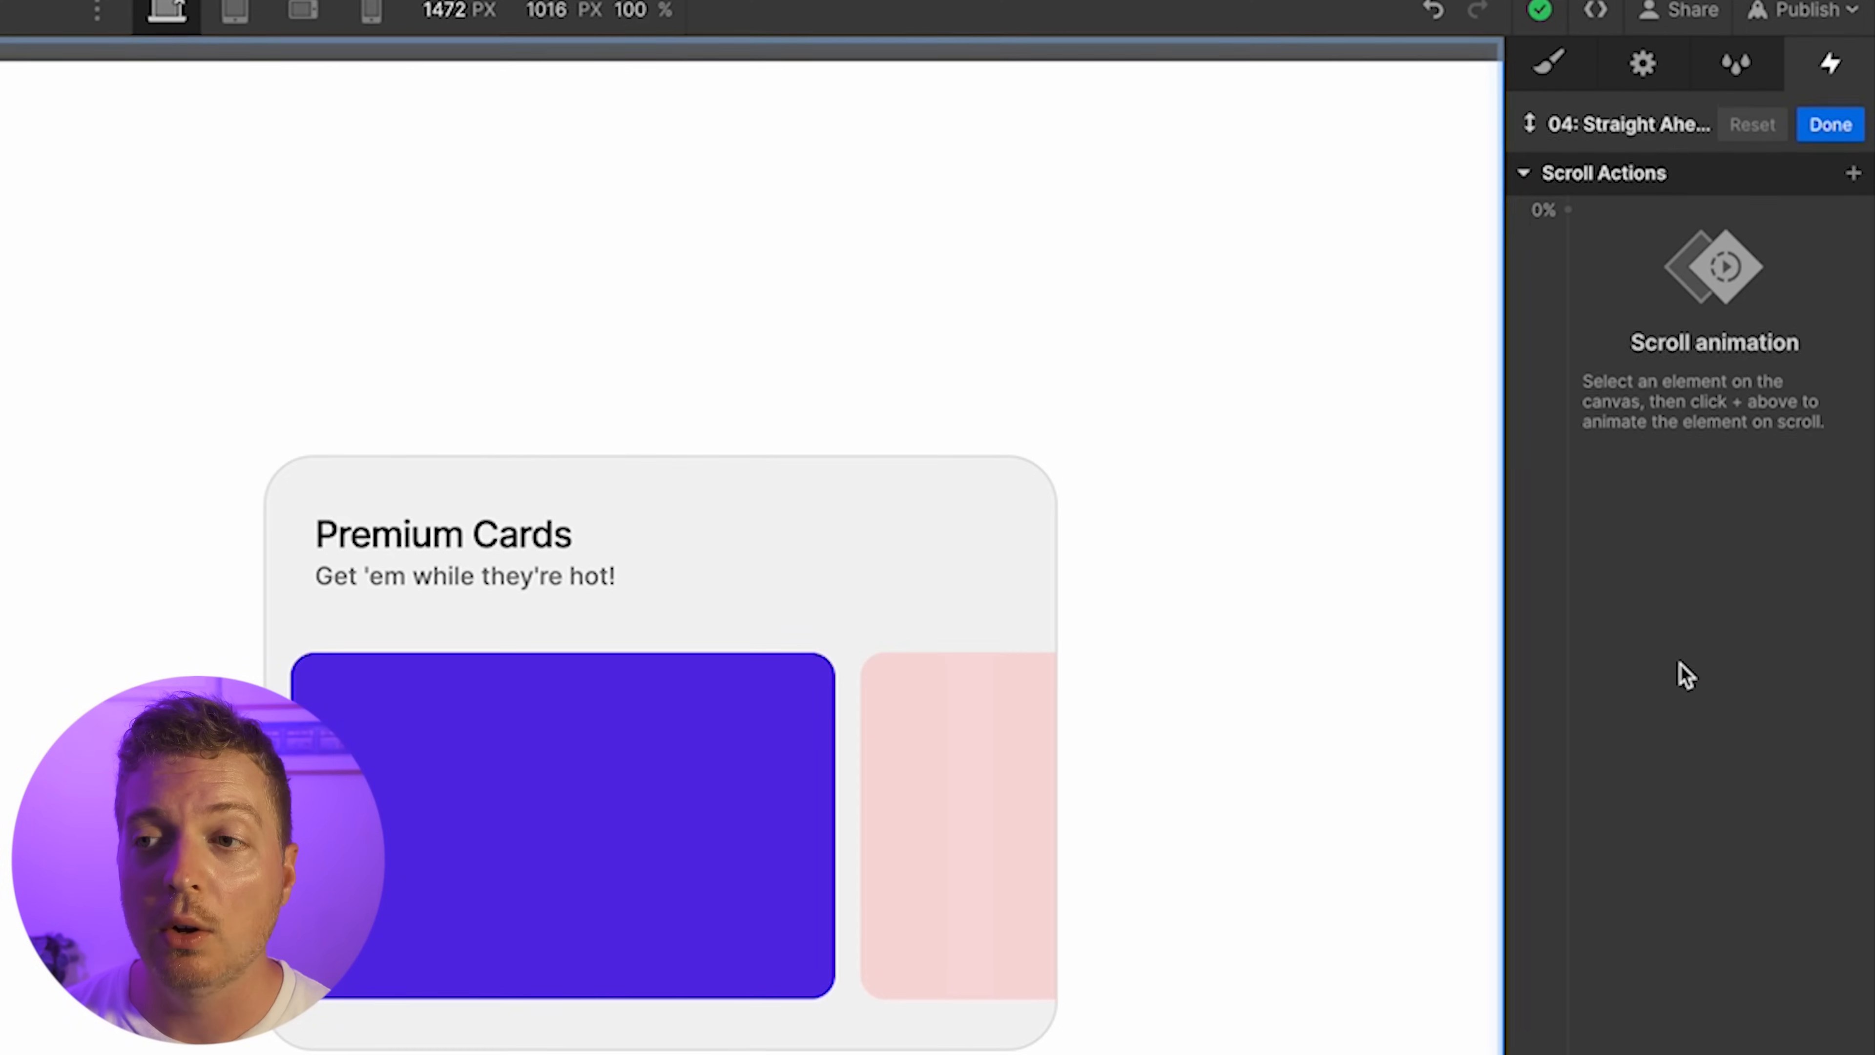
left_click(1579, 210)
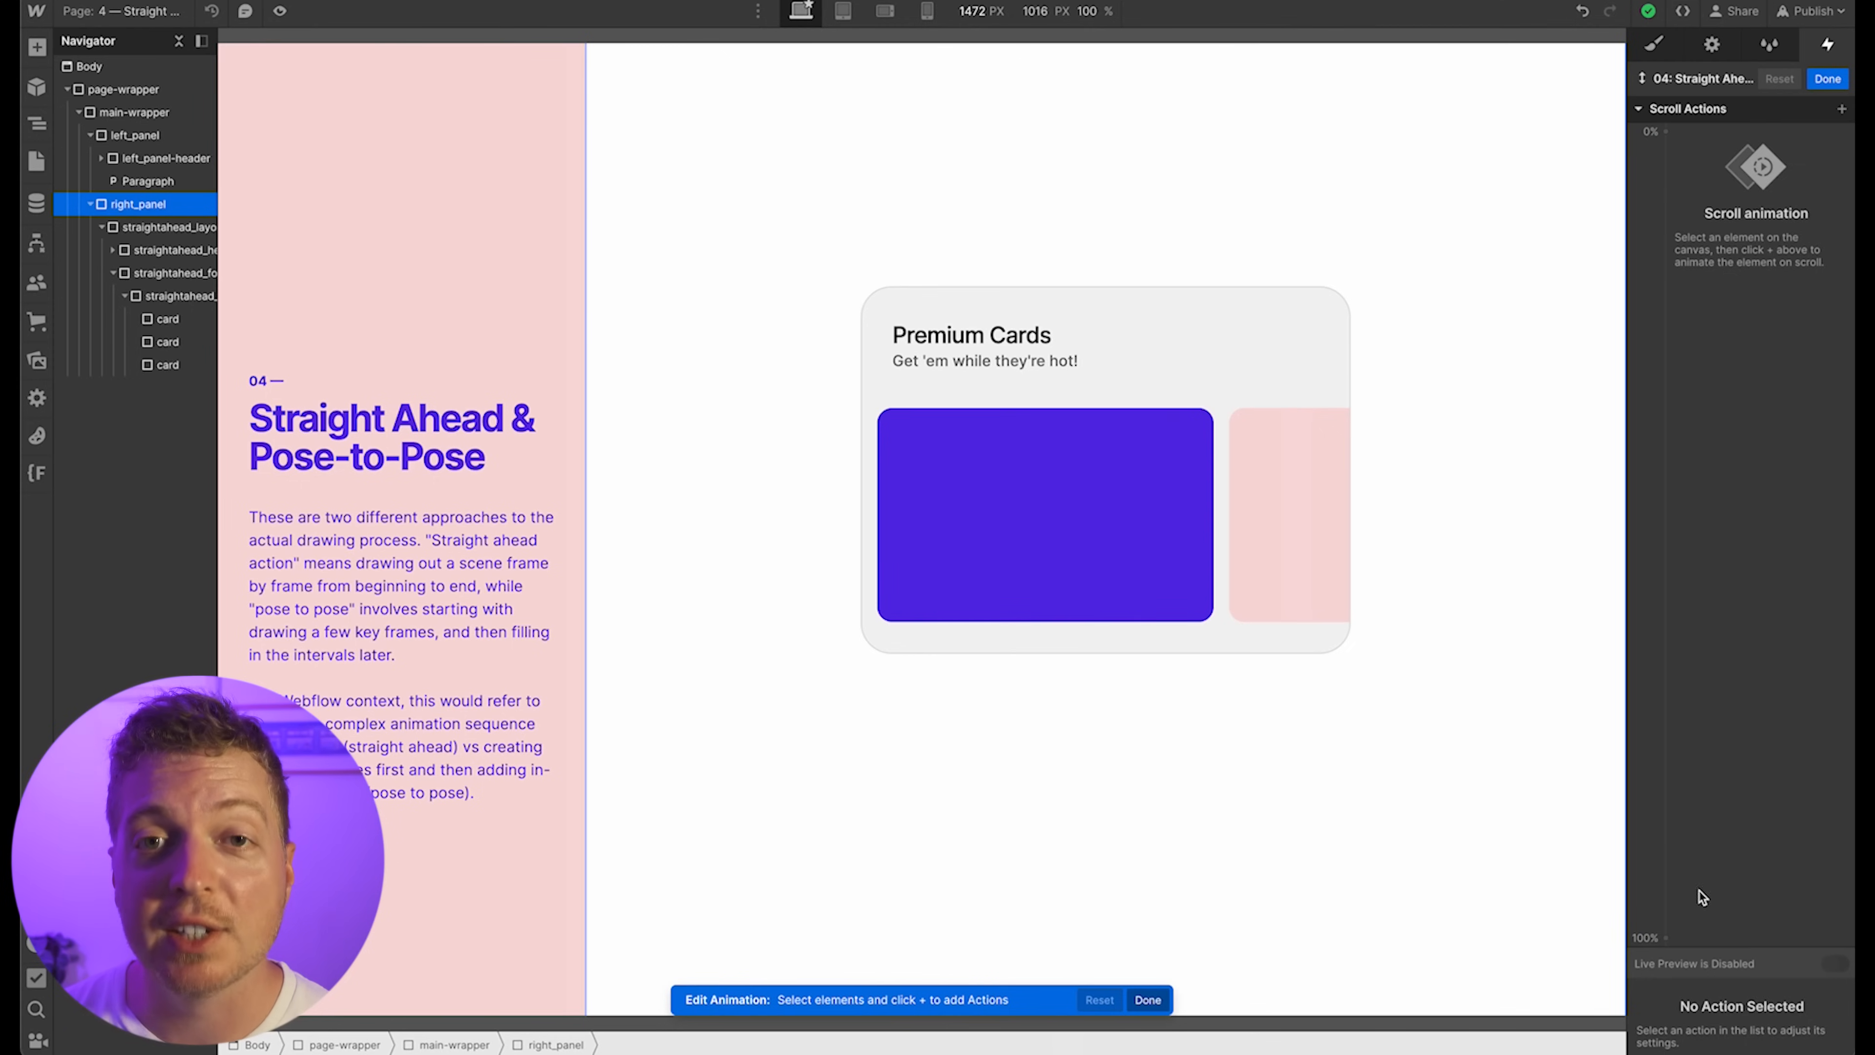
Select the straightahead_cards wrapper in the Premium Cards panel and add a Move scroll action for it at the 0% keyframe
left_click(1060, 575)
key("ctrl+Up")
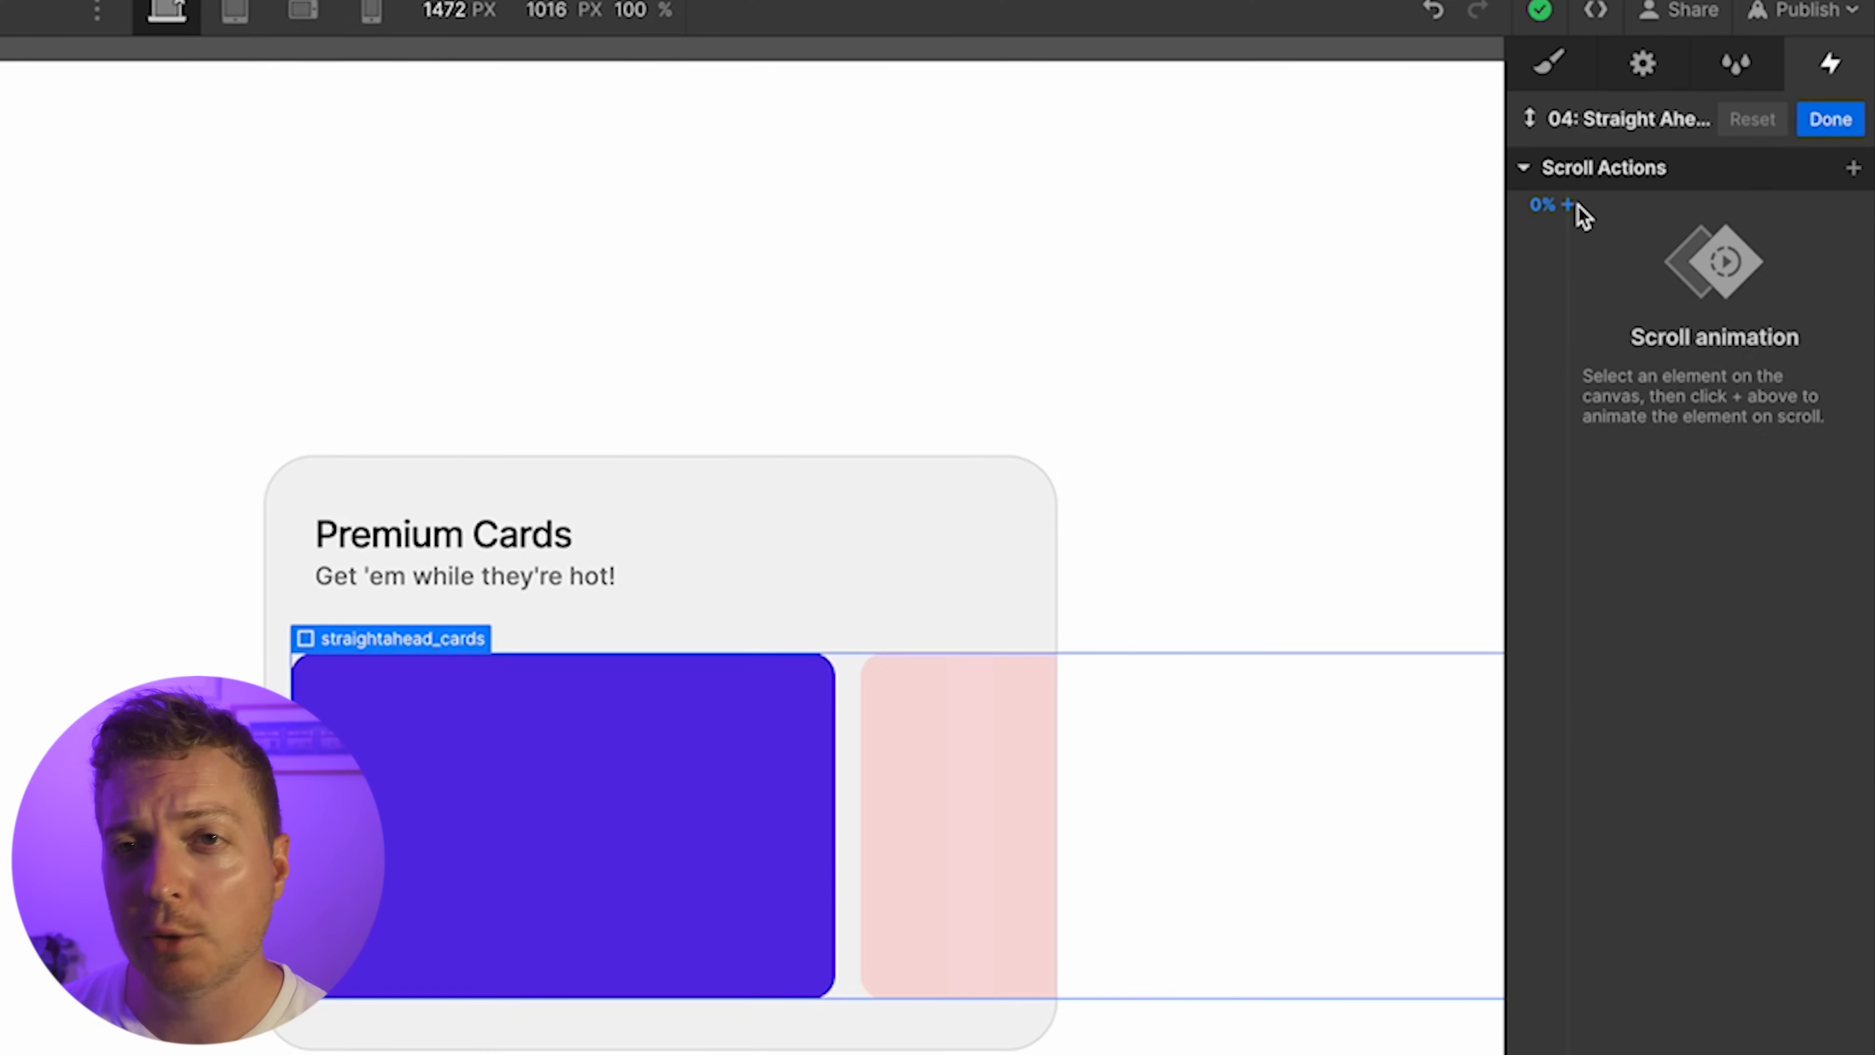
left_click(1666, 131)
left_click(1689, 190)
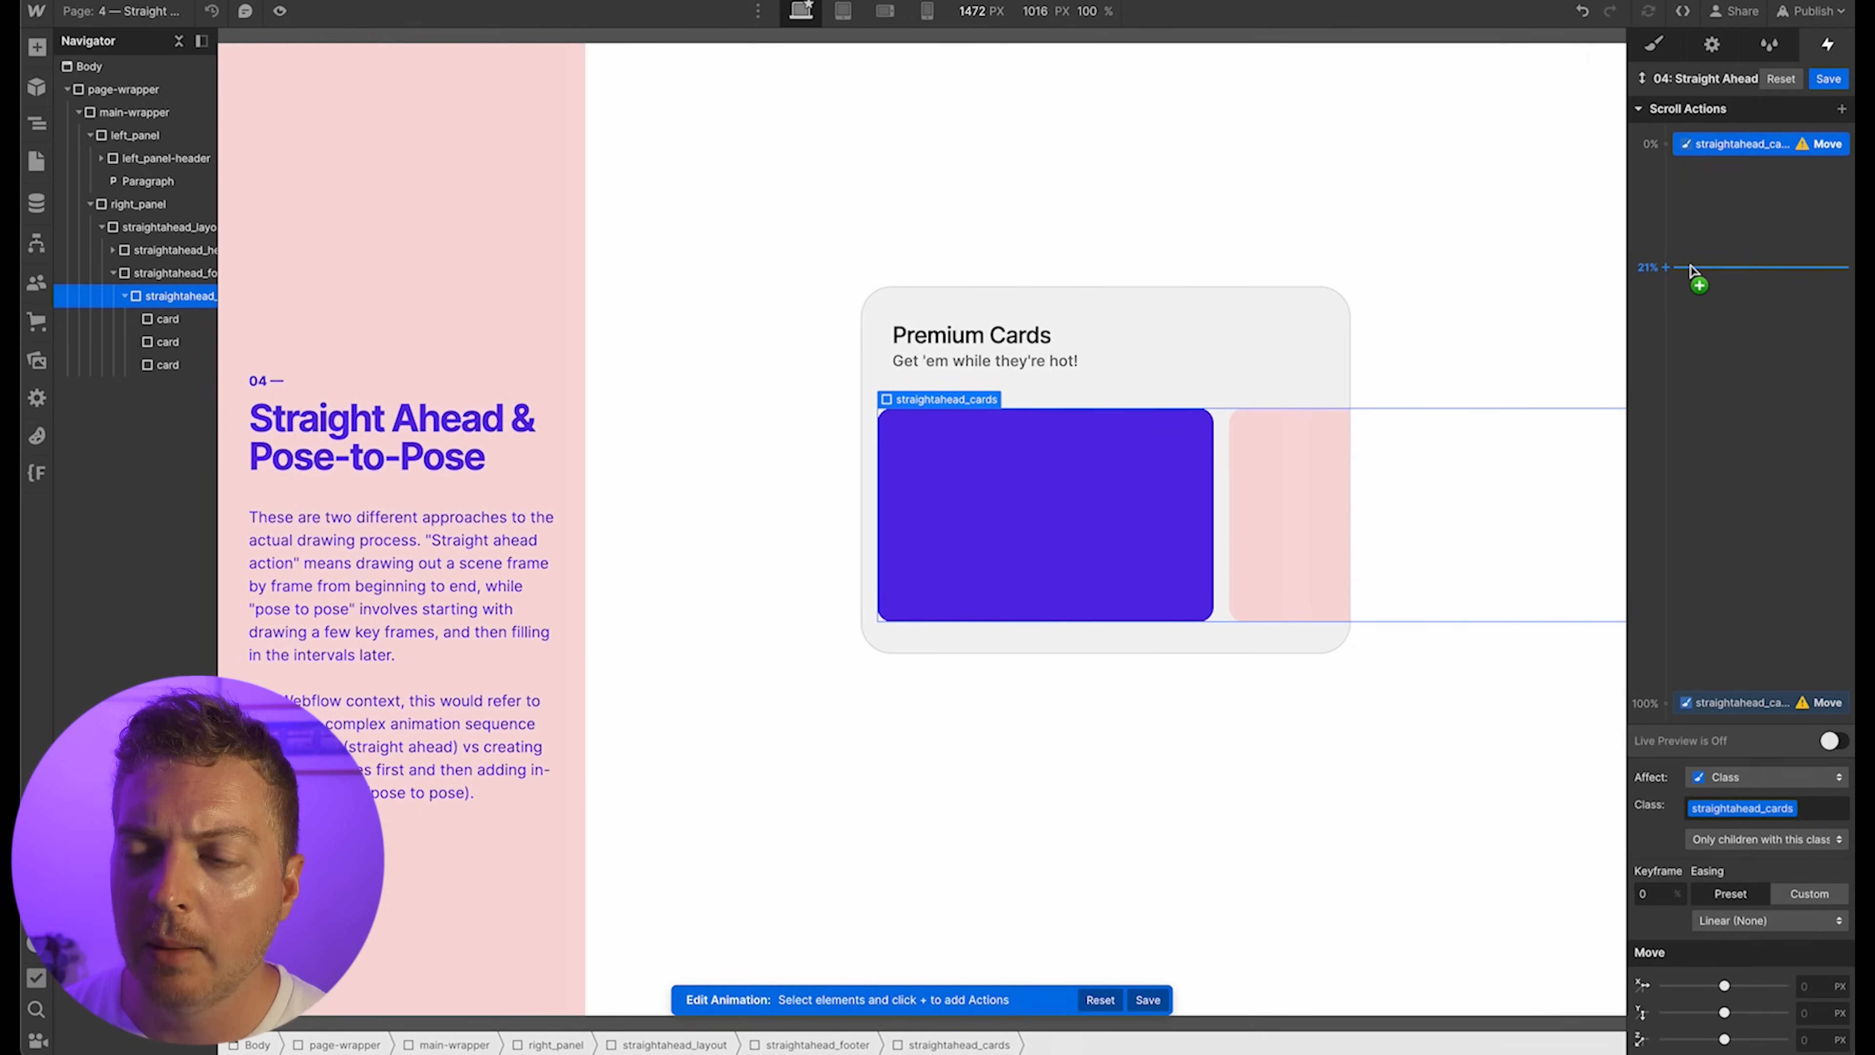
Set the X move of the straightahead_cards action at the 0% keyframe to 0%
left_click(1717, 700)
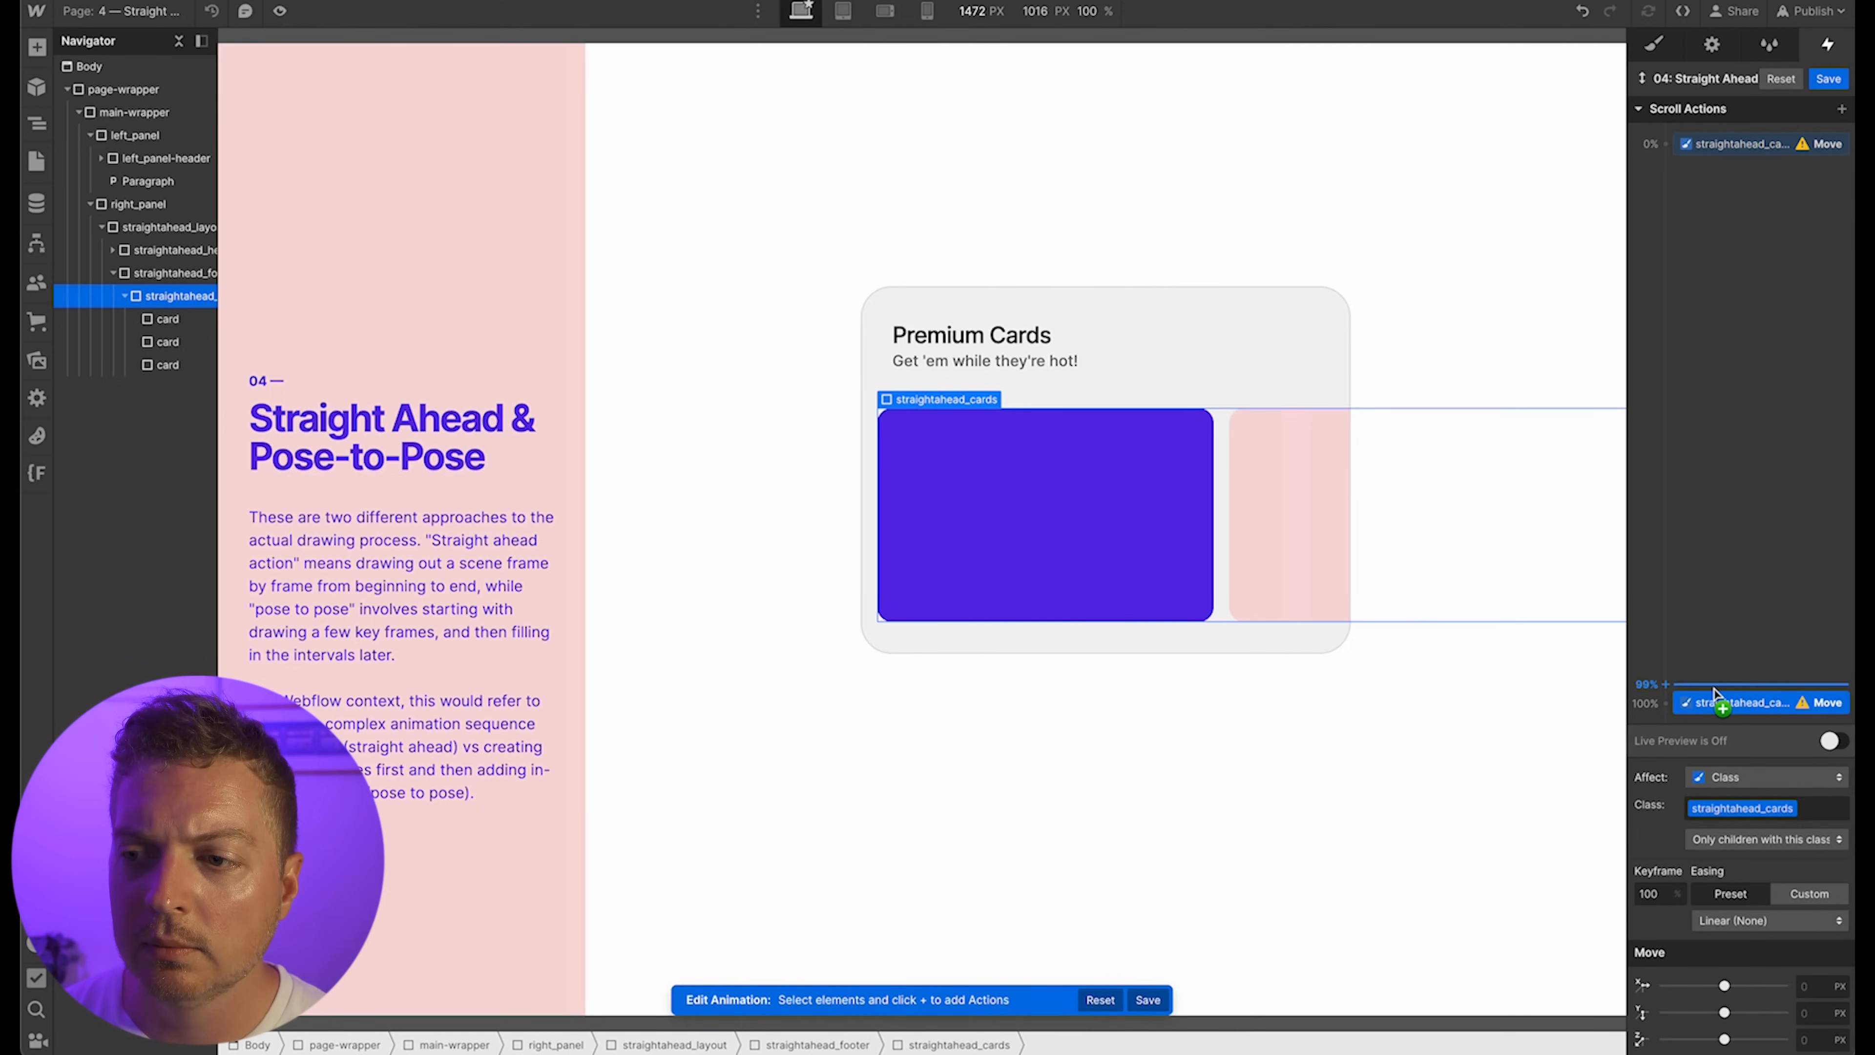
left_click(1761, 144)
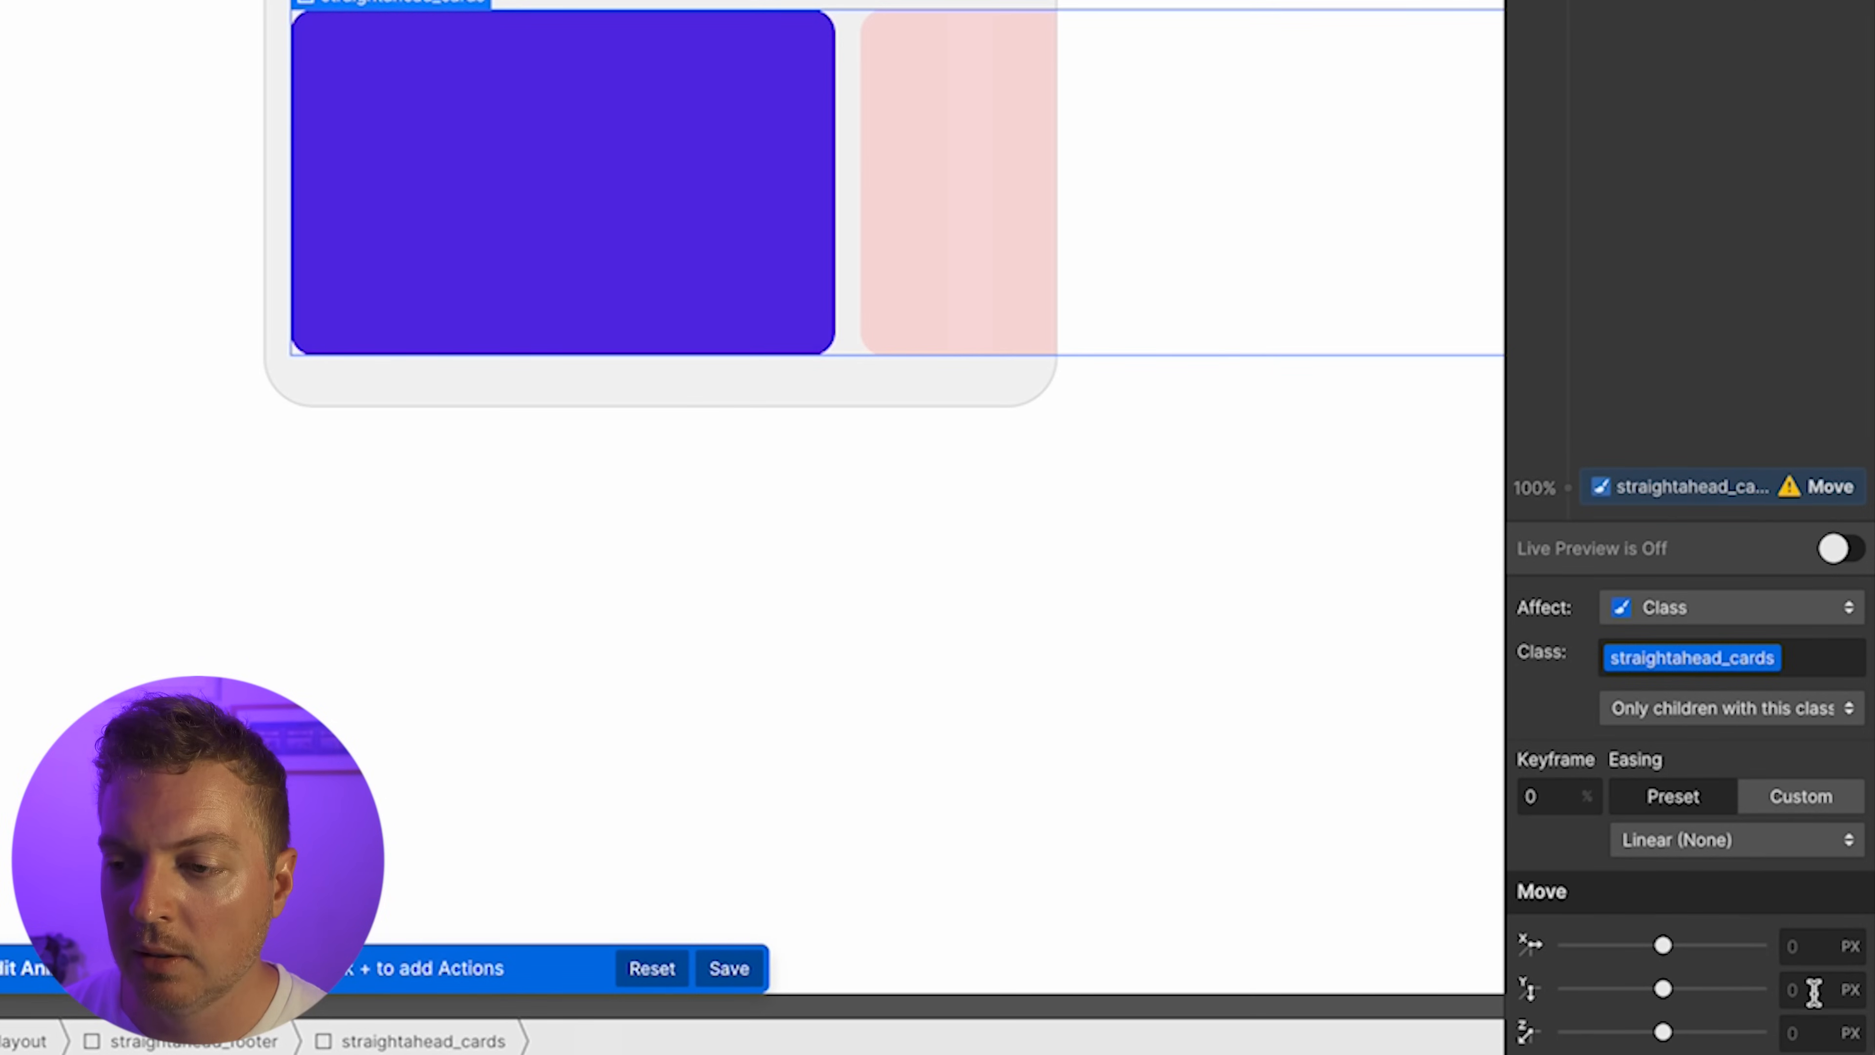
left_click(1789, 947)
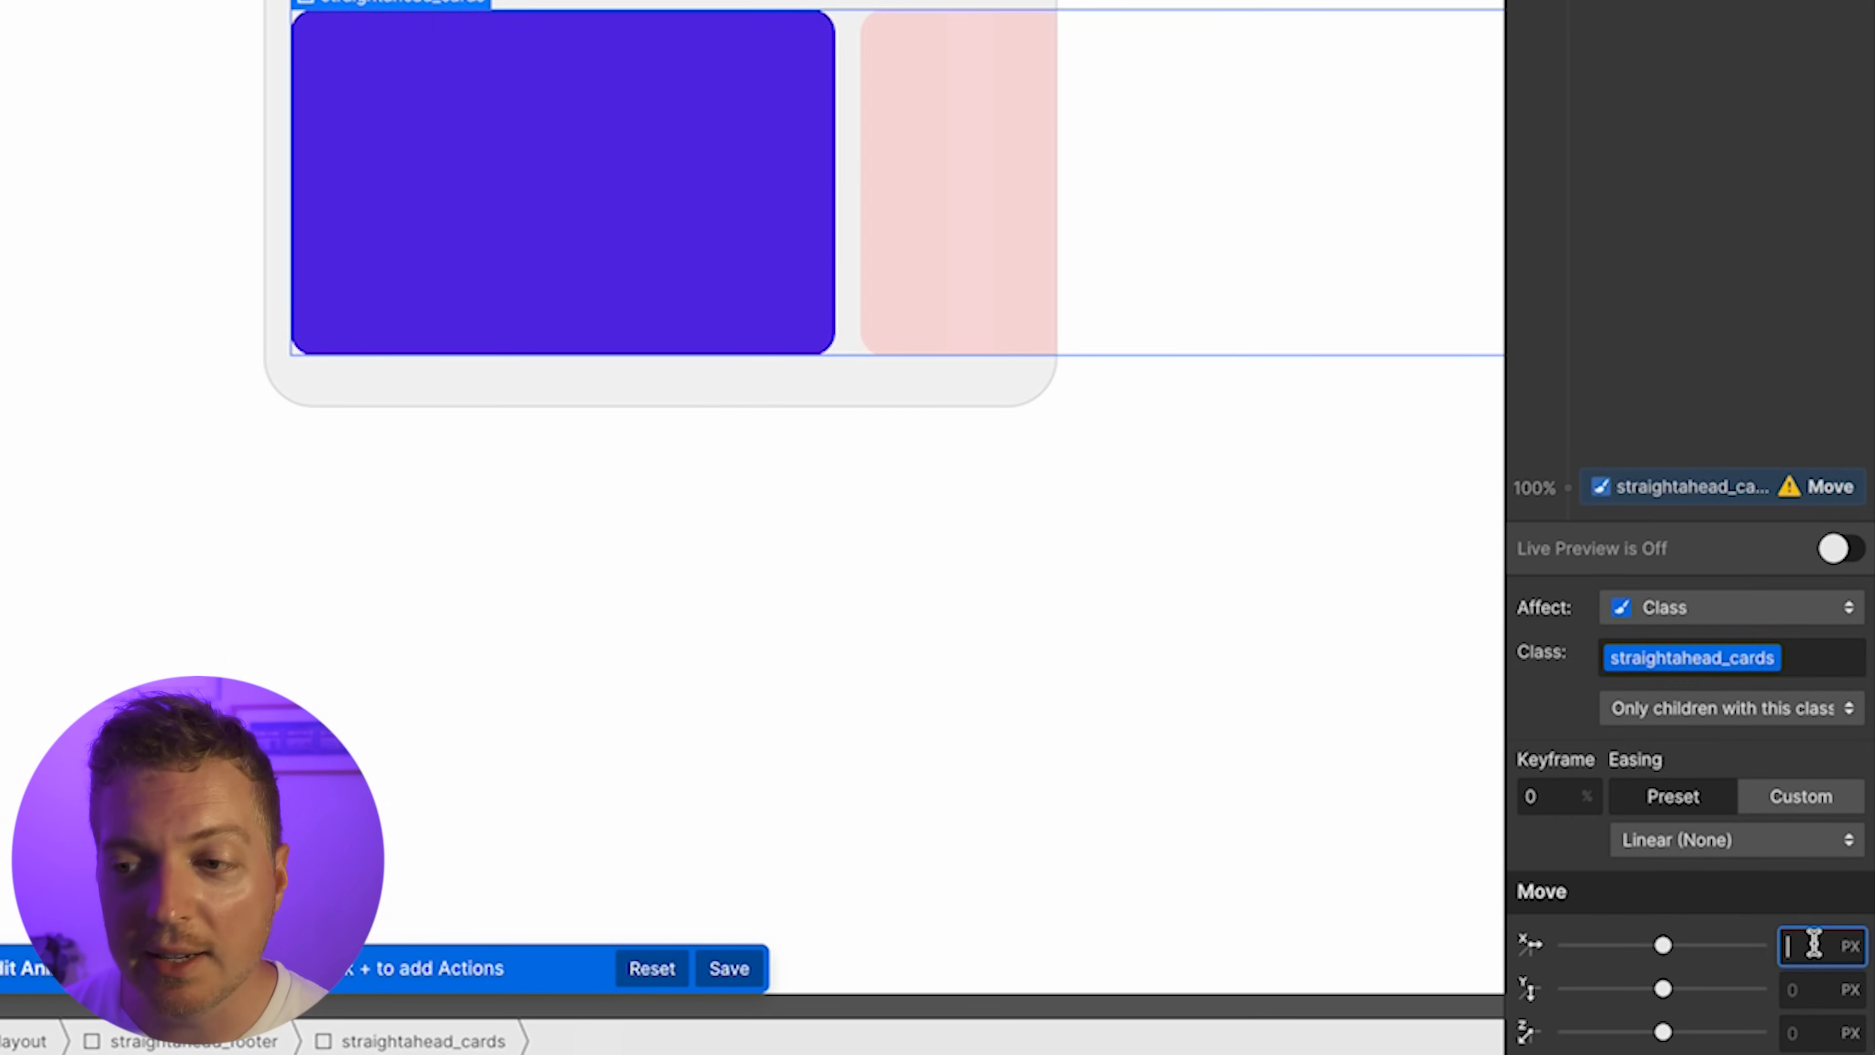
type("%")
key("Return")
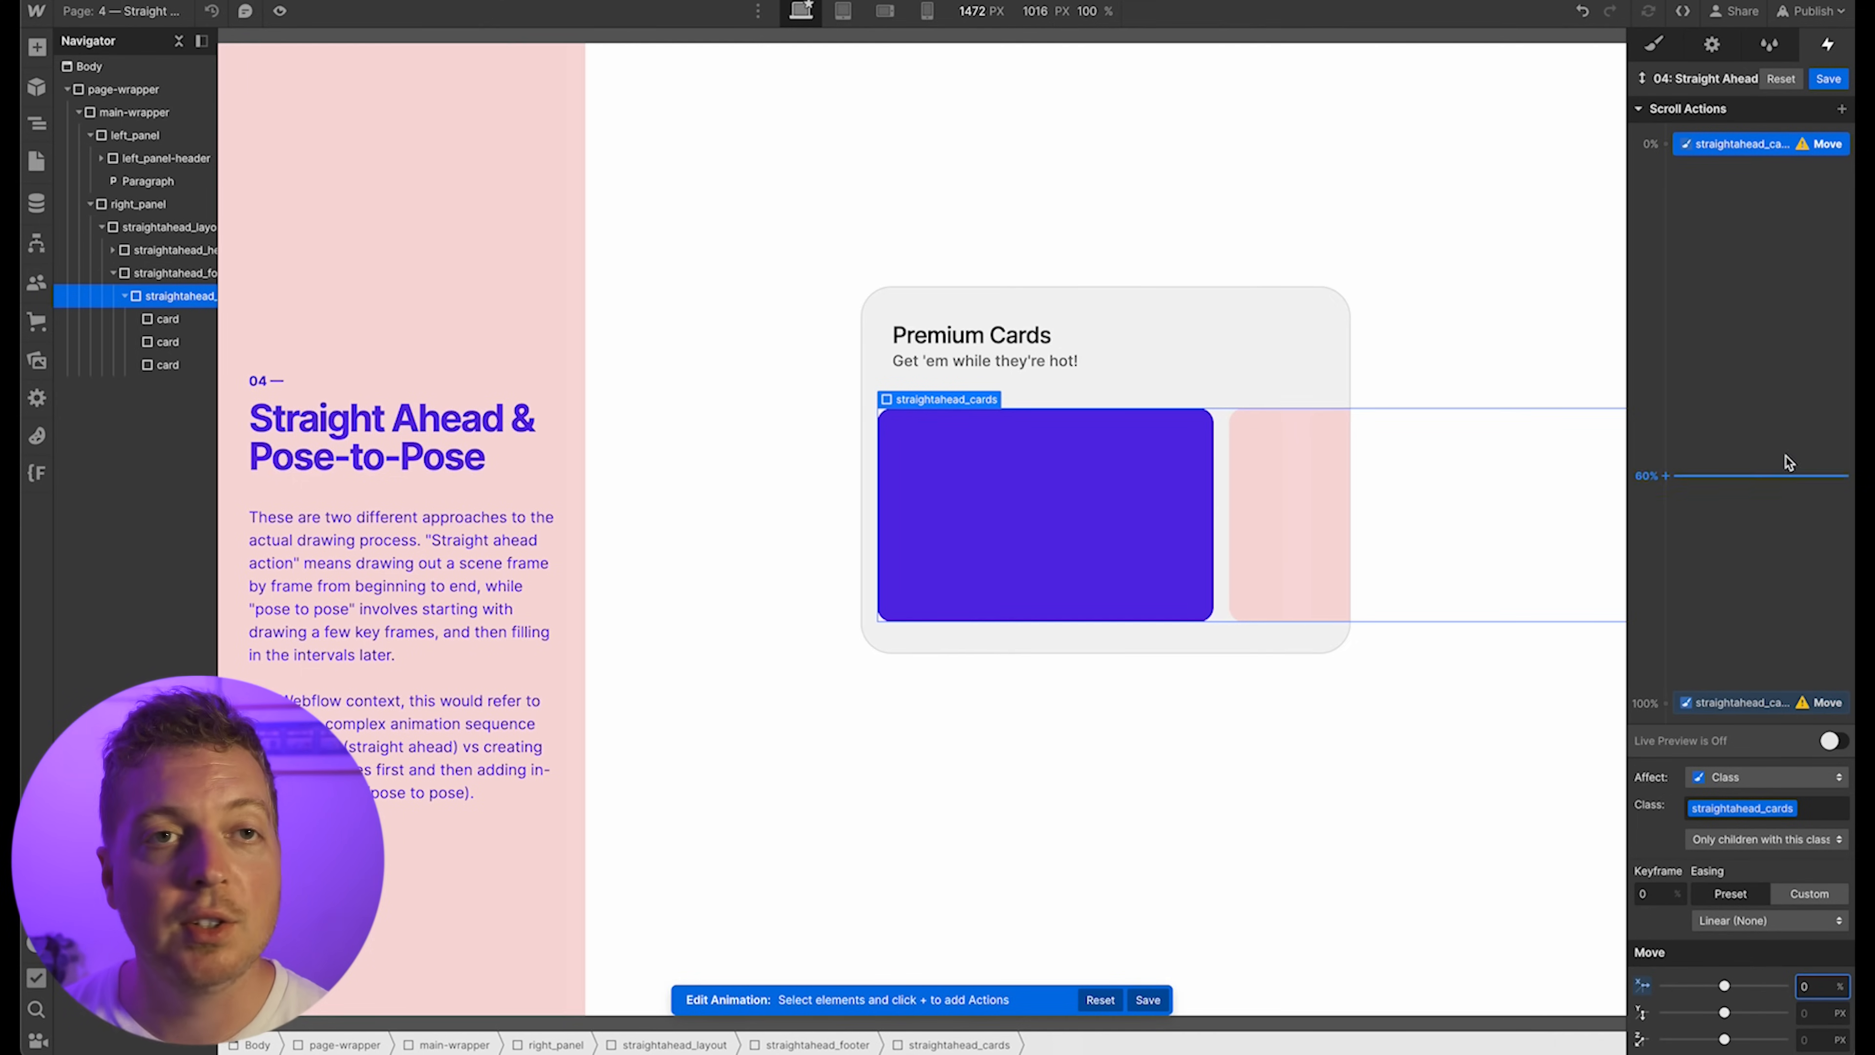
Set the X move of the straightahead_cards action at the 100% keyframe to -100%
left_click(1759, 707)
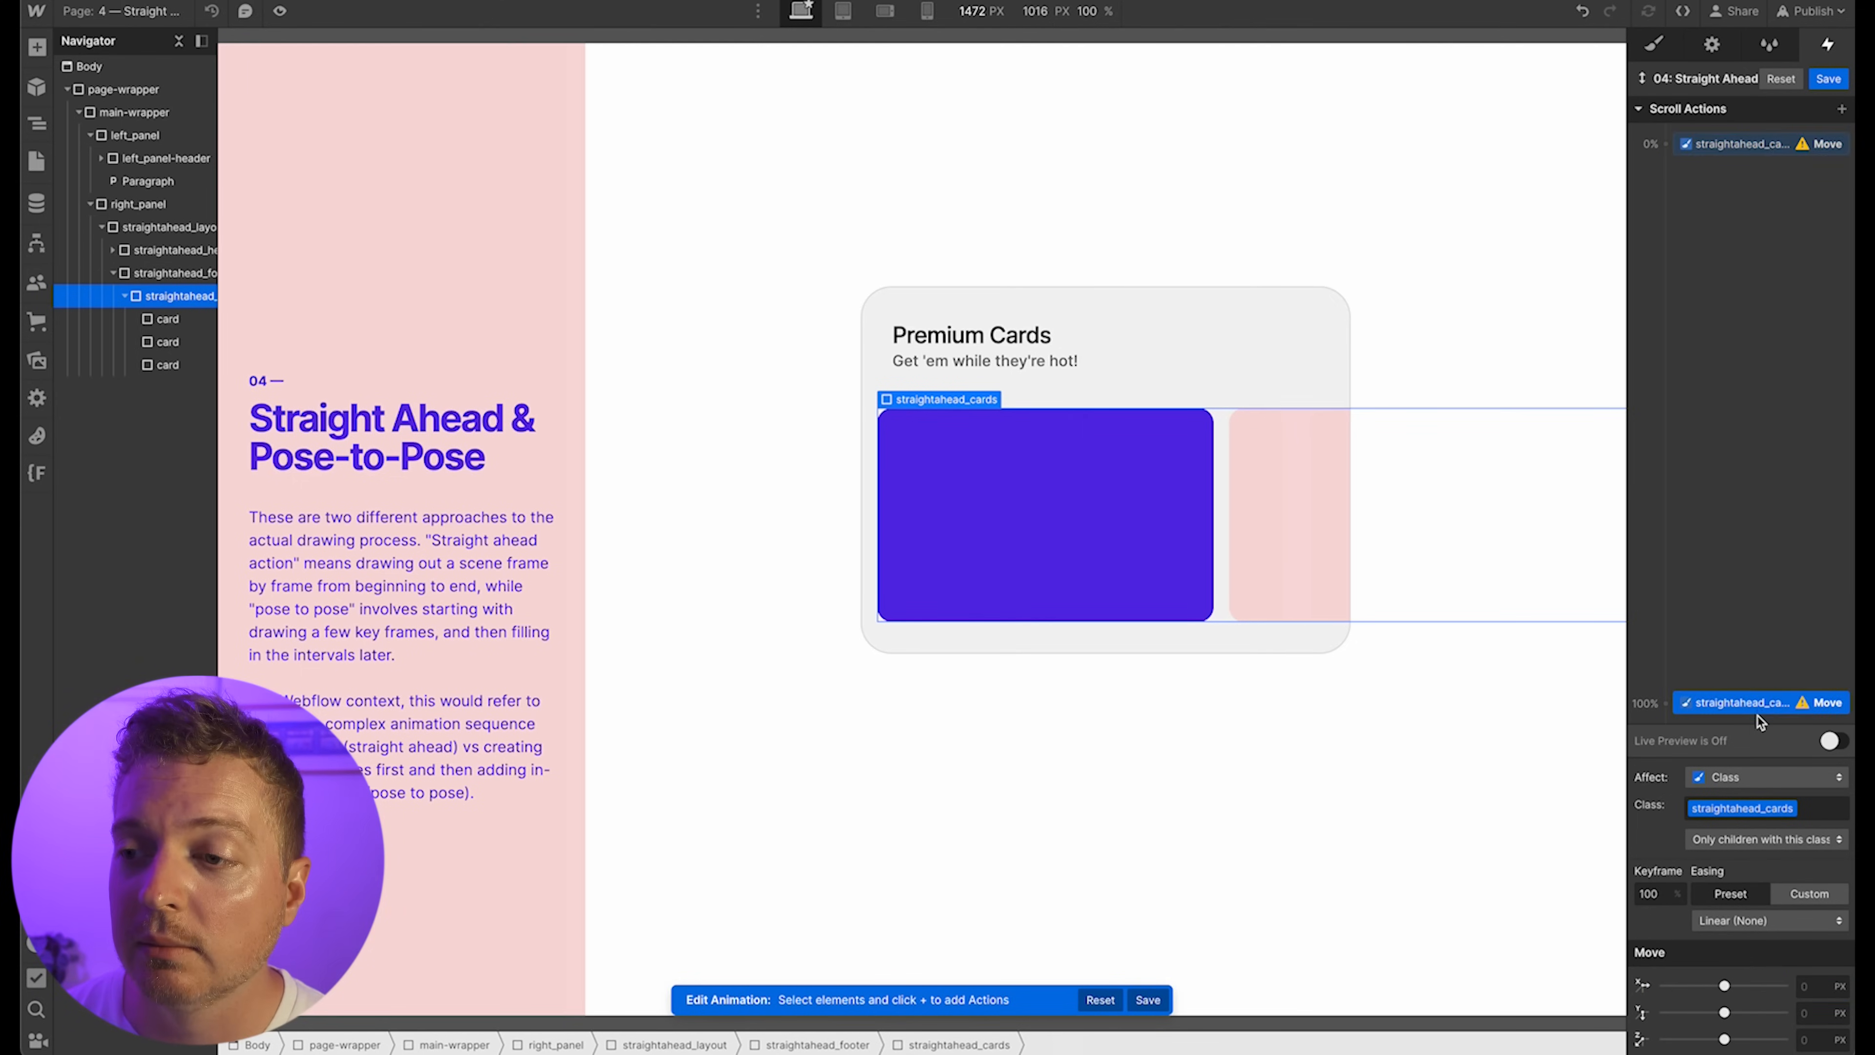
left_click(1803, 949)
type("-1")
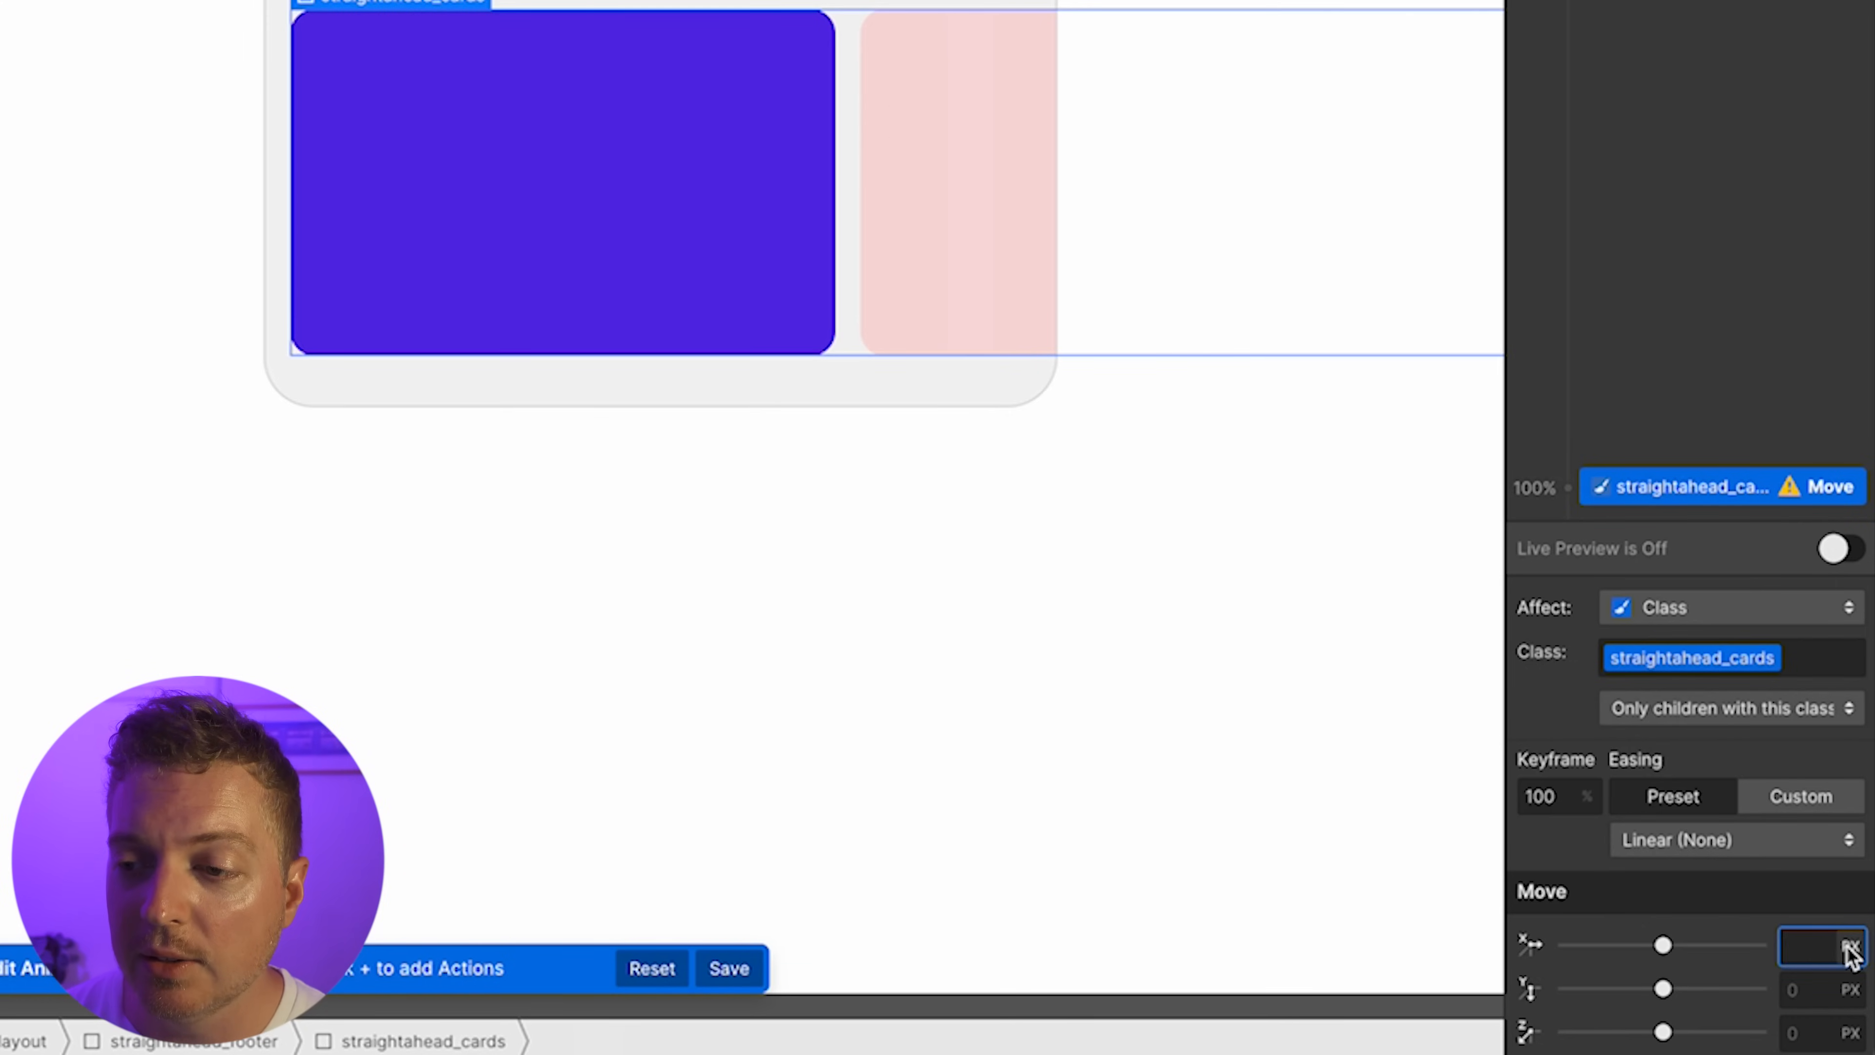
type("00%")
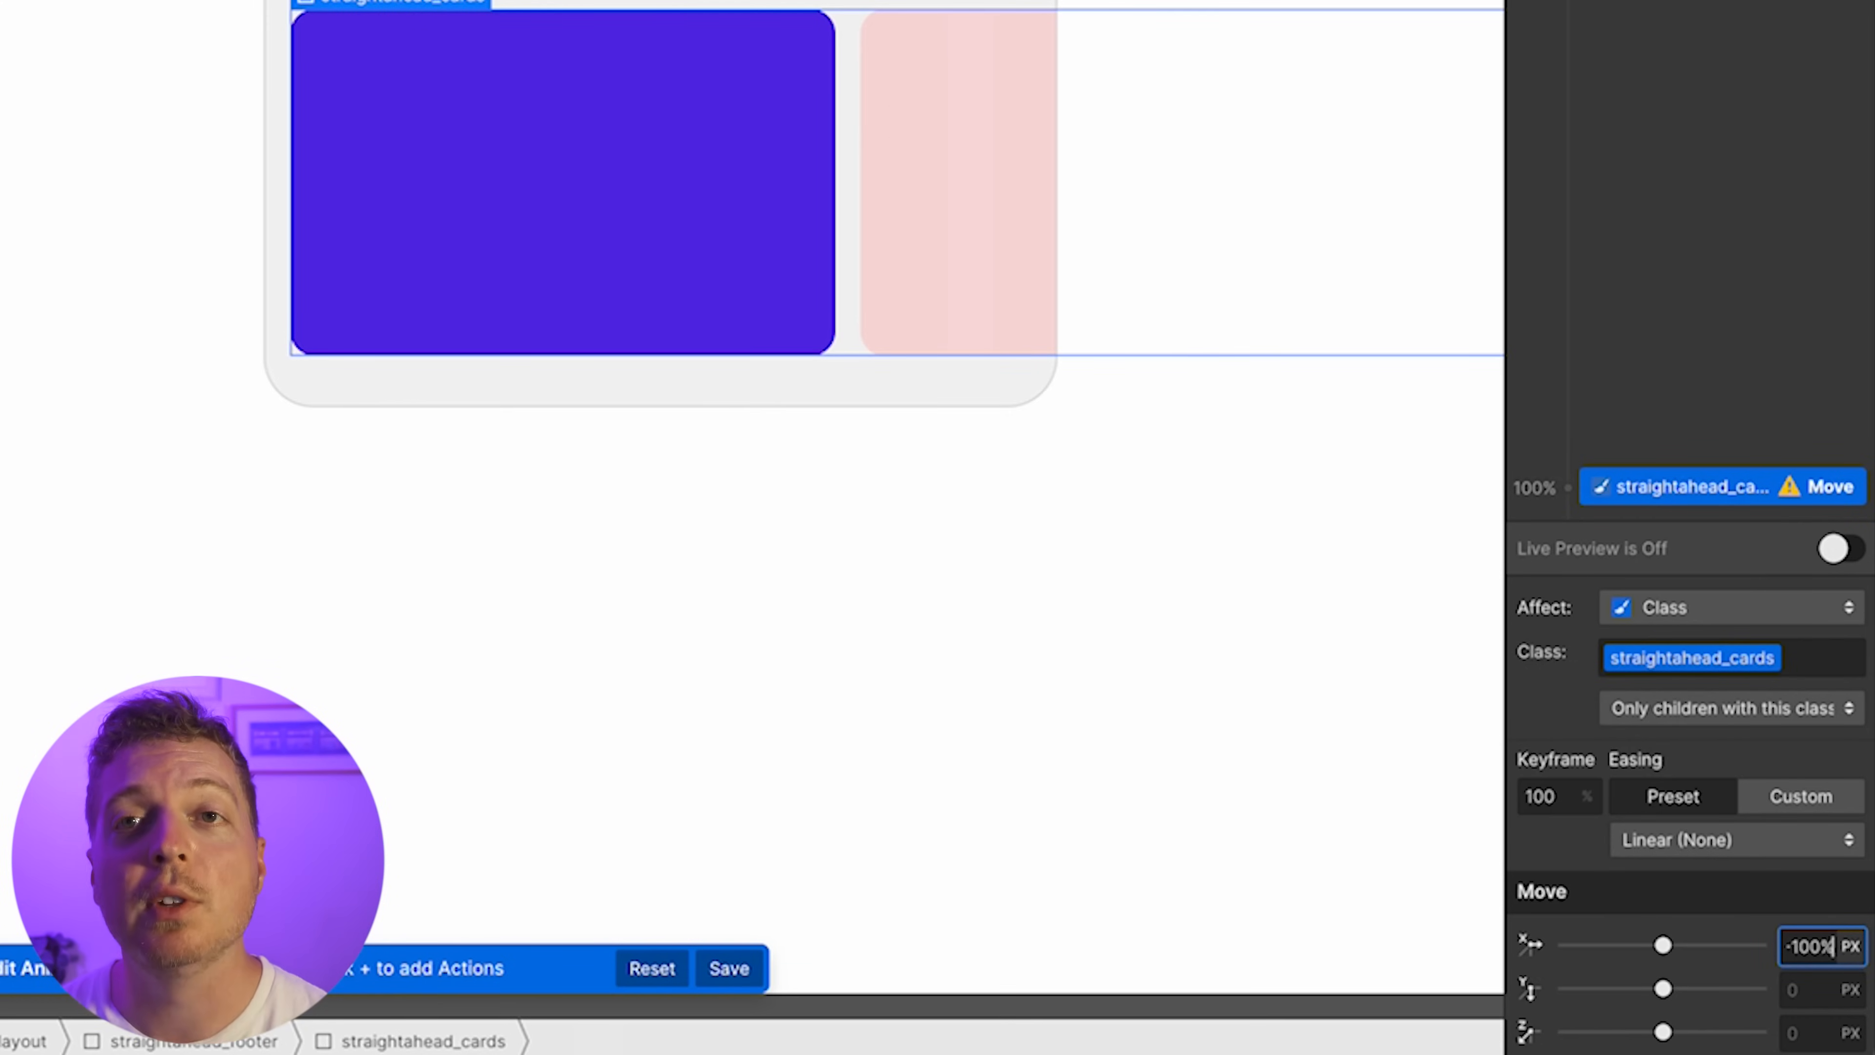
key("Return")
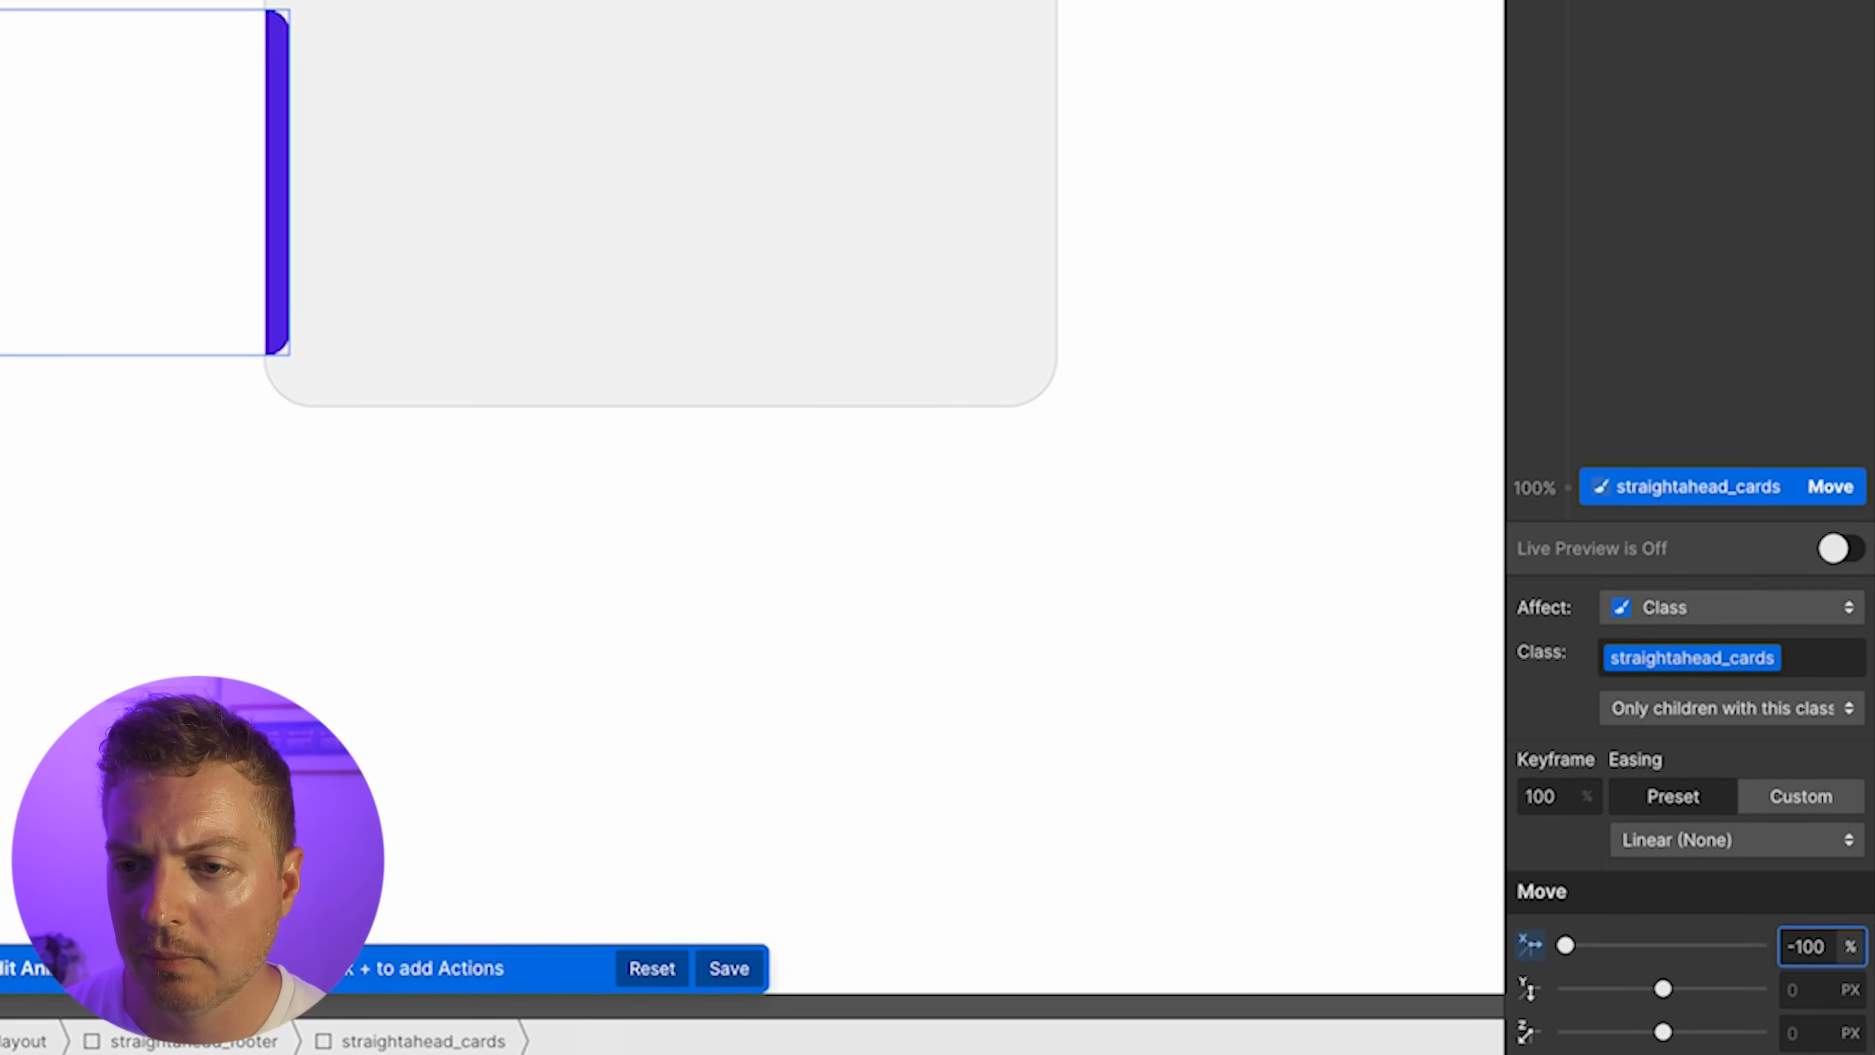
Adjust the X move at the 100% keyframe to -57% and turn on Live Preview
key("BackSpace")
key("BackSpace")
key("BackSpace")
type("60")
key("shift+Up")
key("shift+Down")
key("Up")
key("Up")
key("Up")
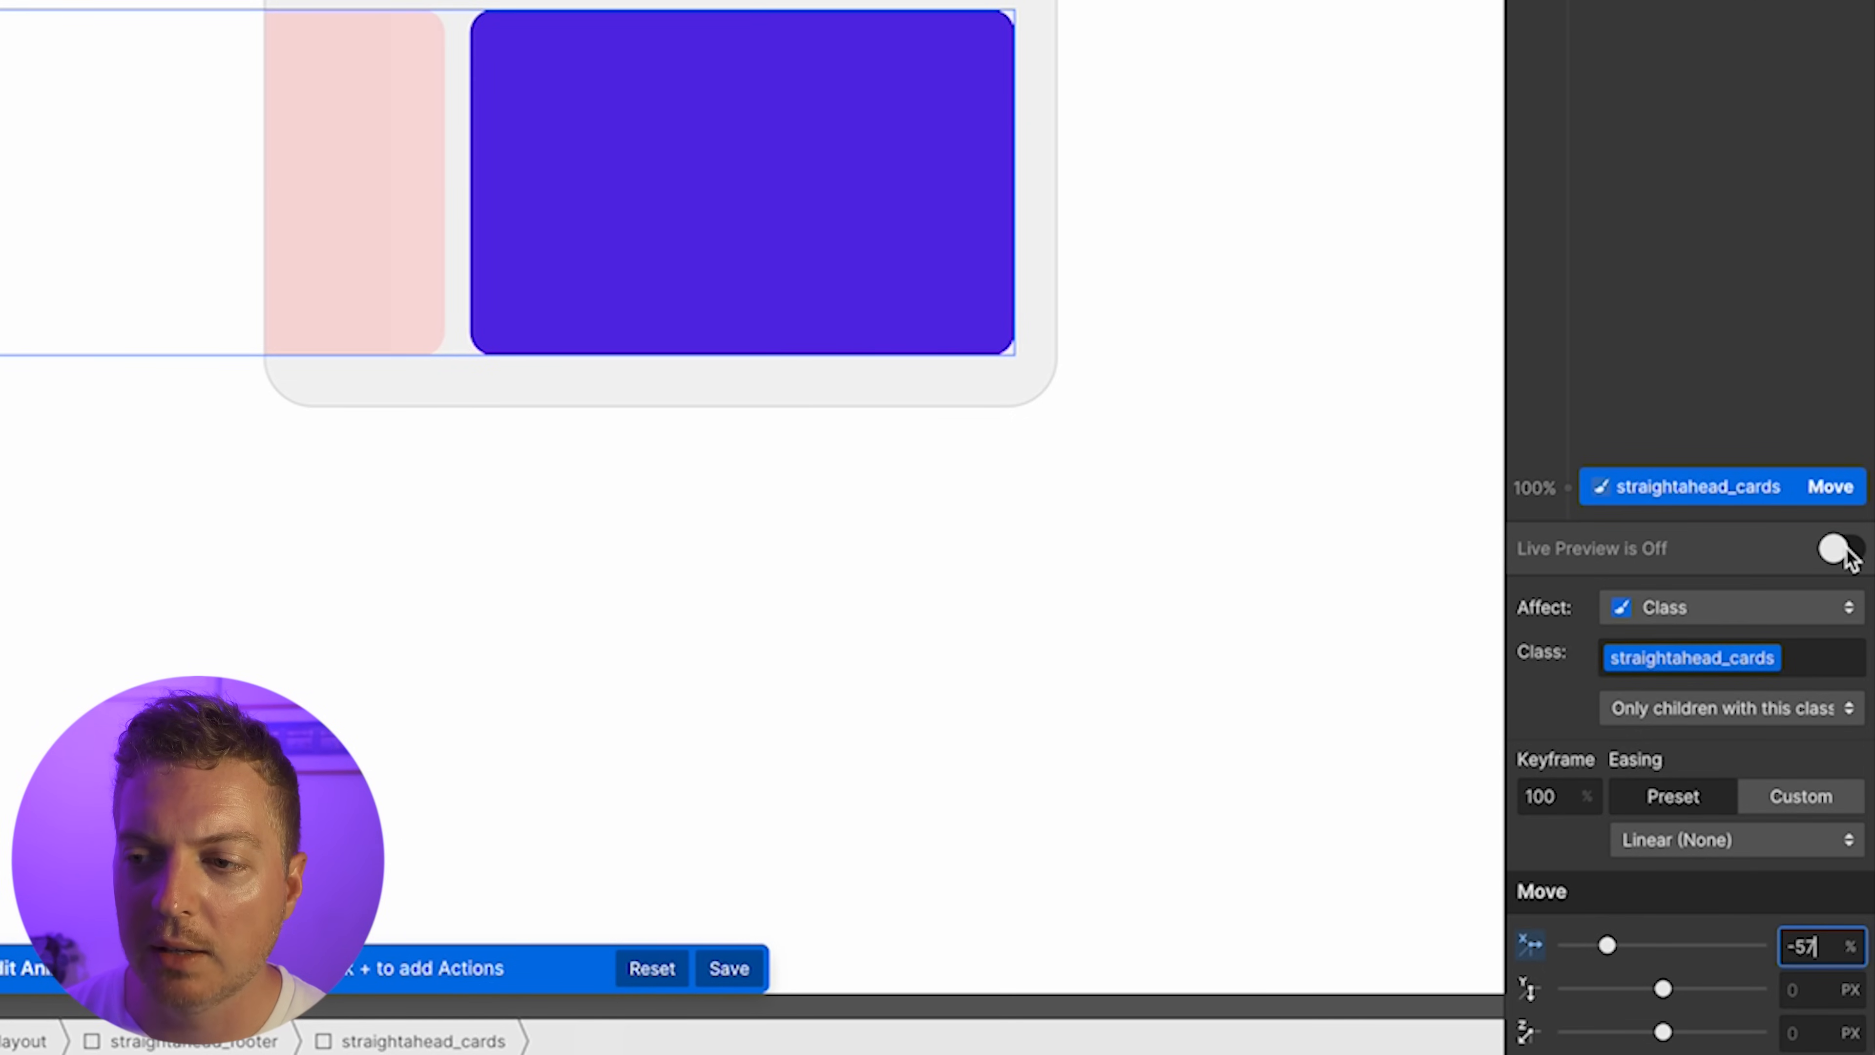
left_click(1836, 549)
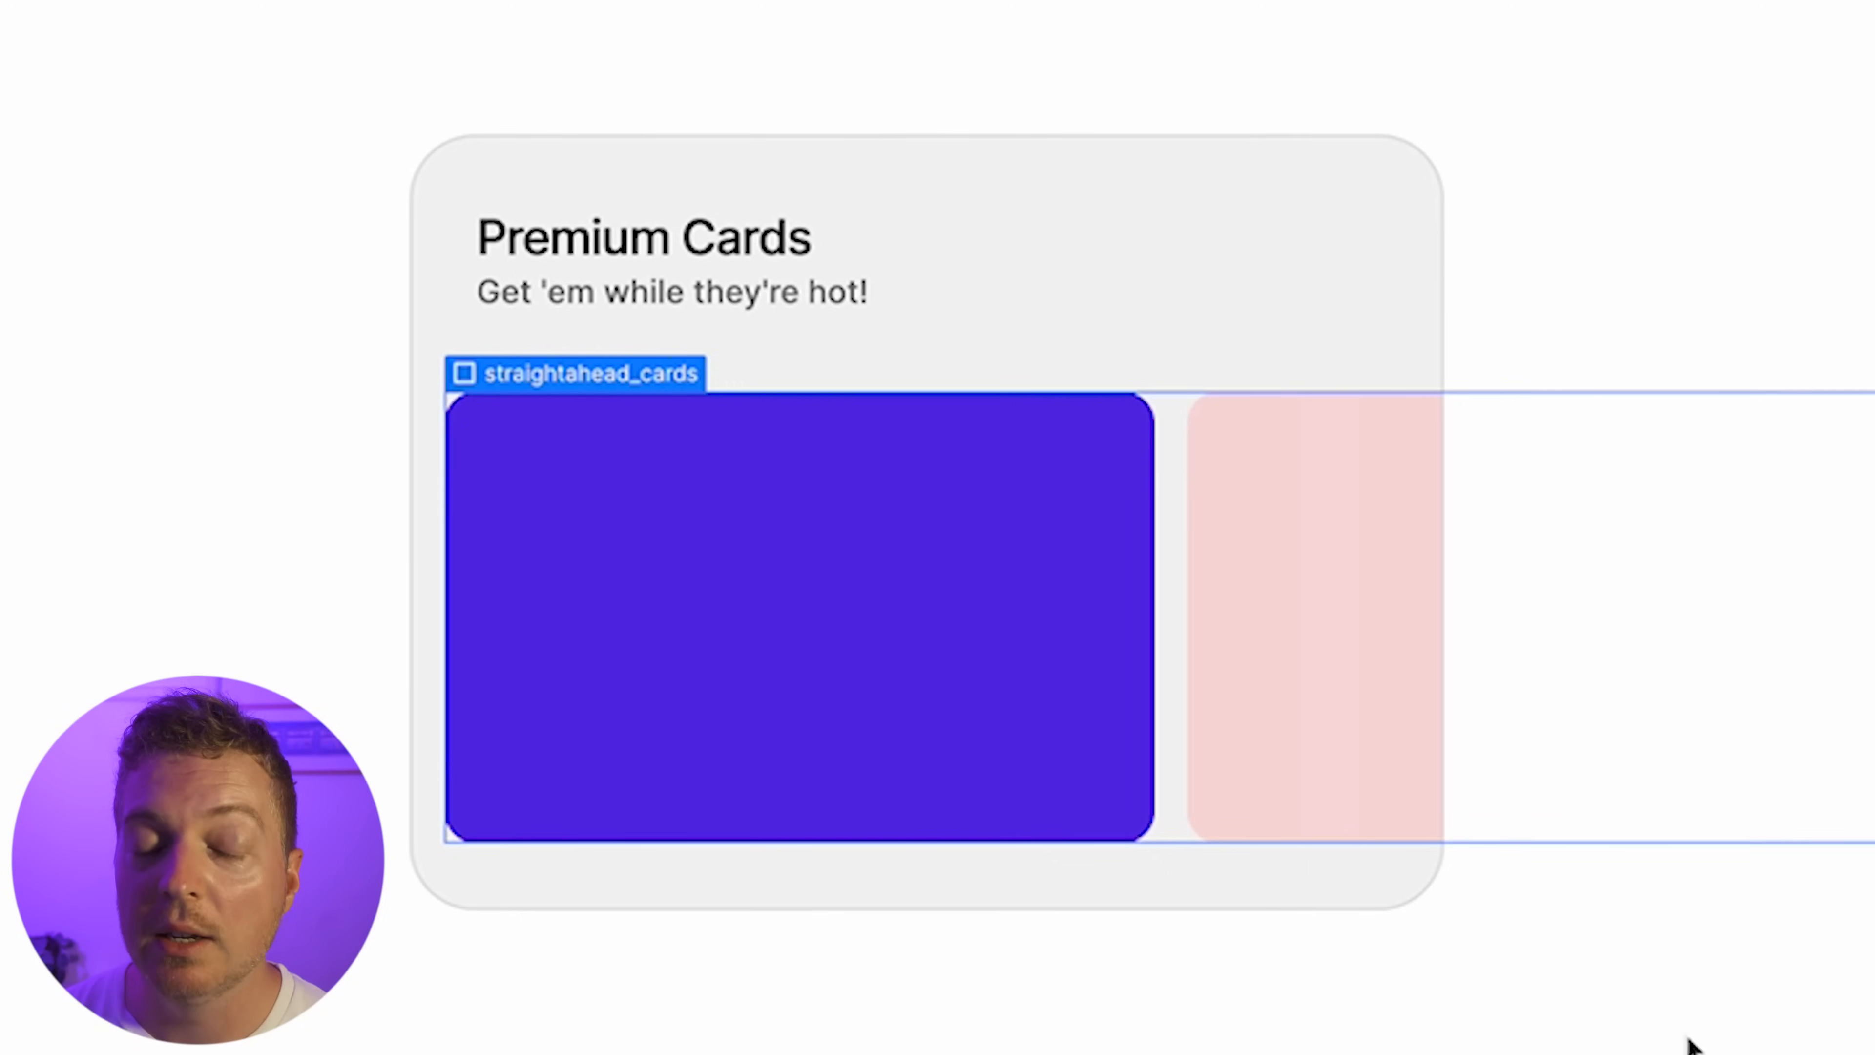
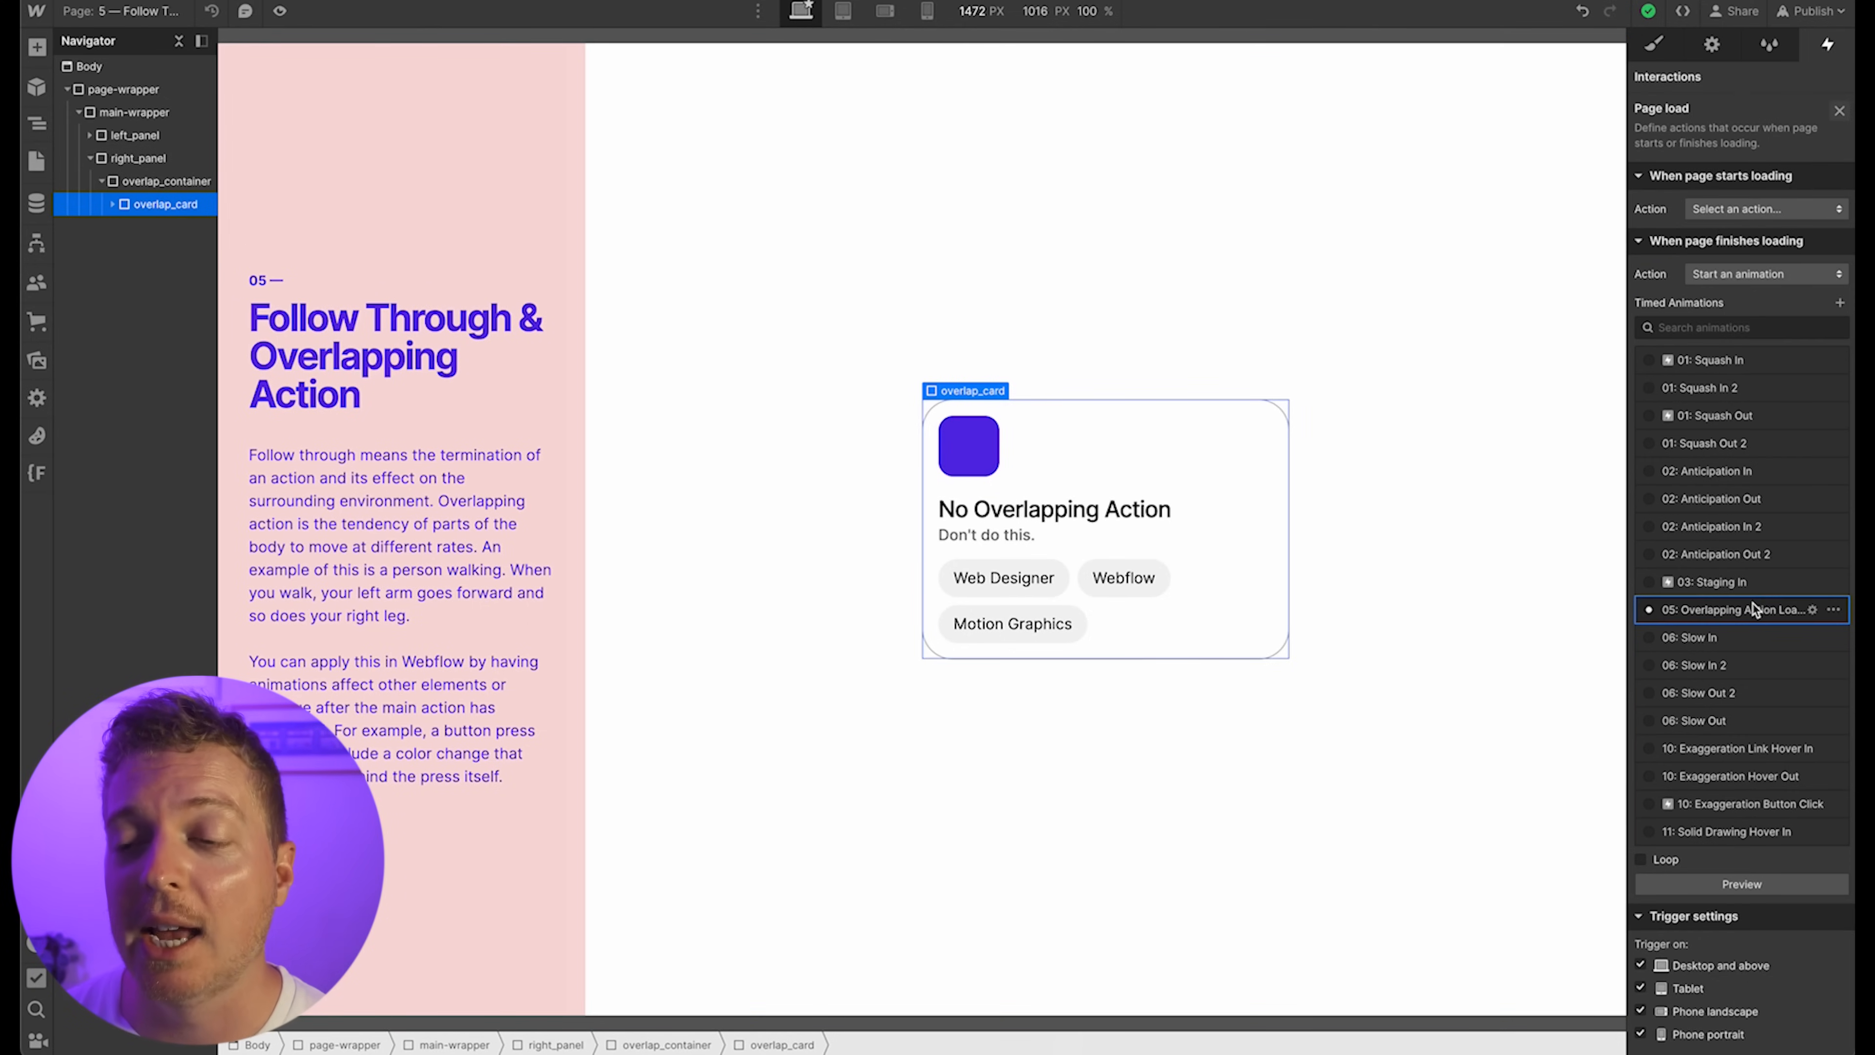
Open the 05: Overlapping Action timed animation on overlap_card's page for editing and examine its group of initial-state actions
left_click(1812, 609)
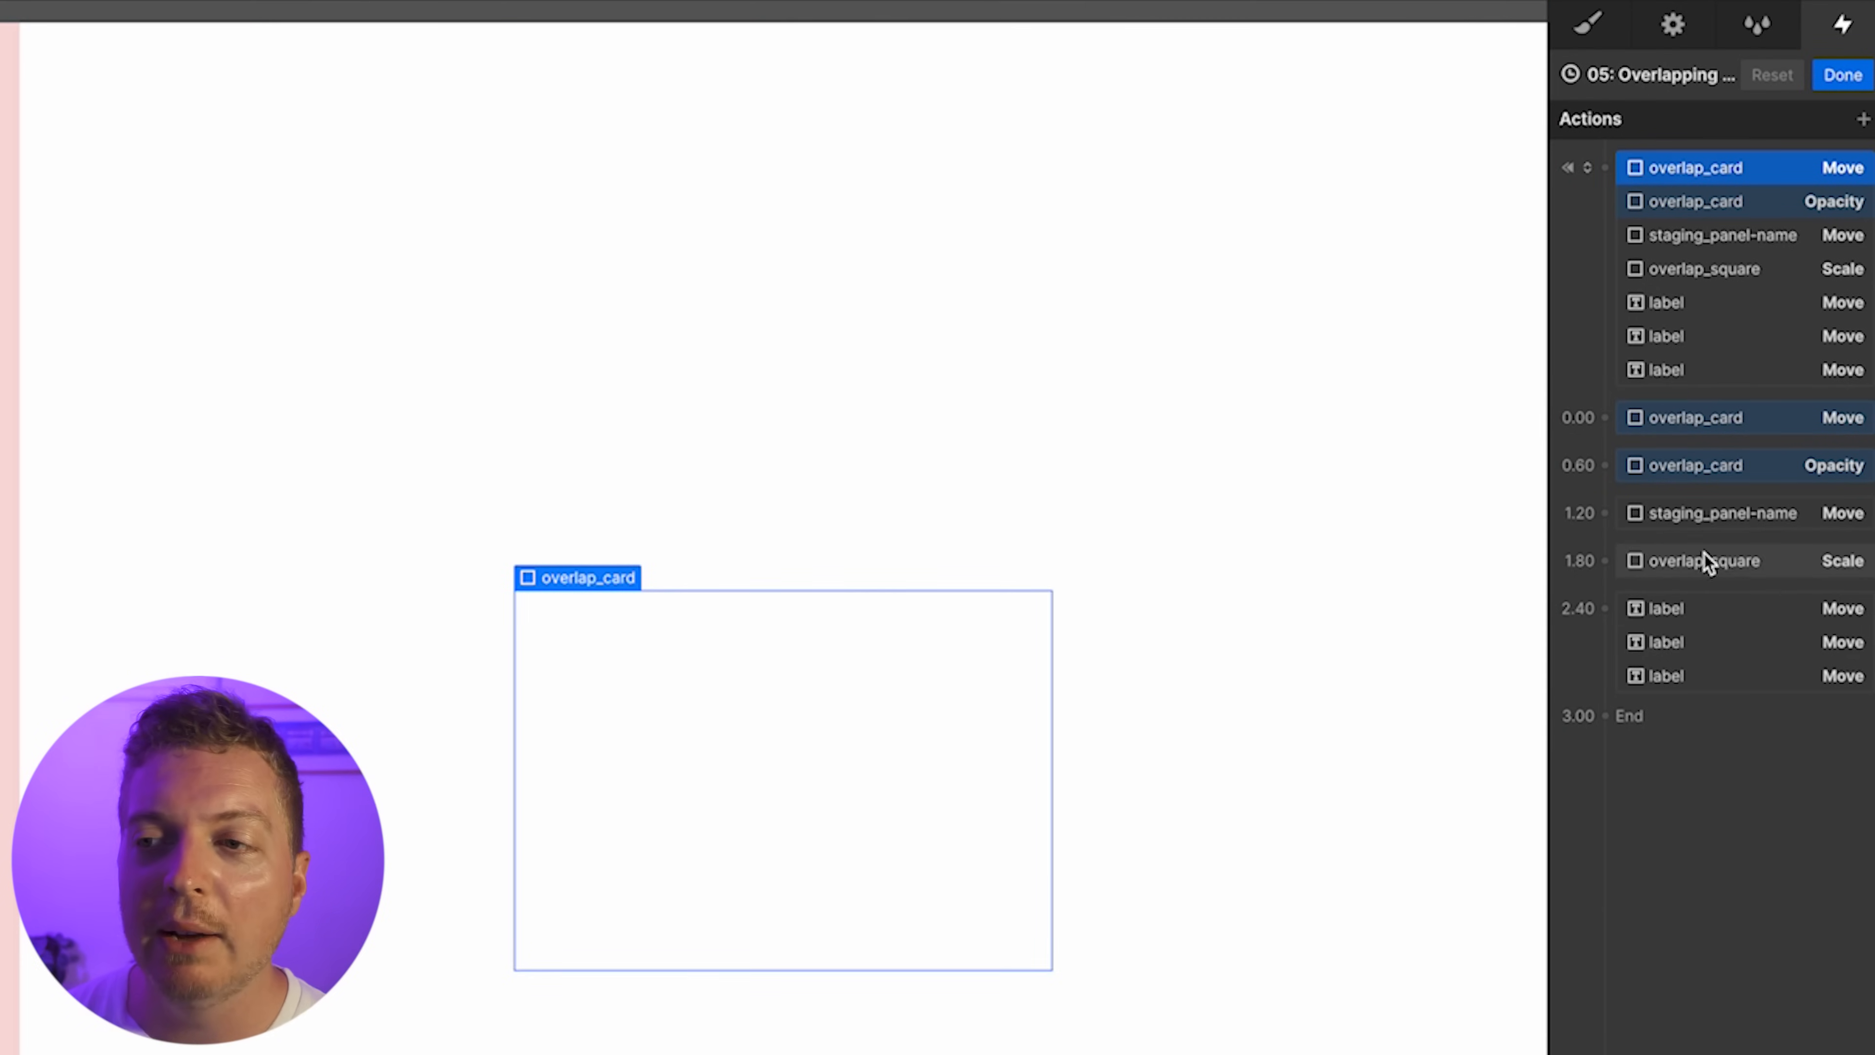
left_click(1737, 363)
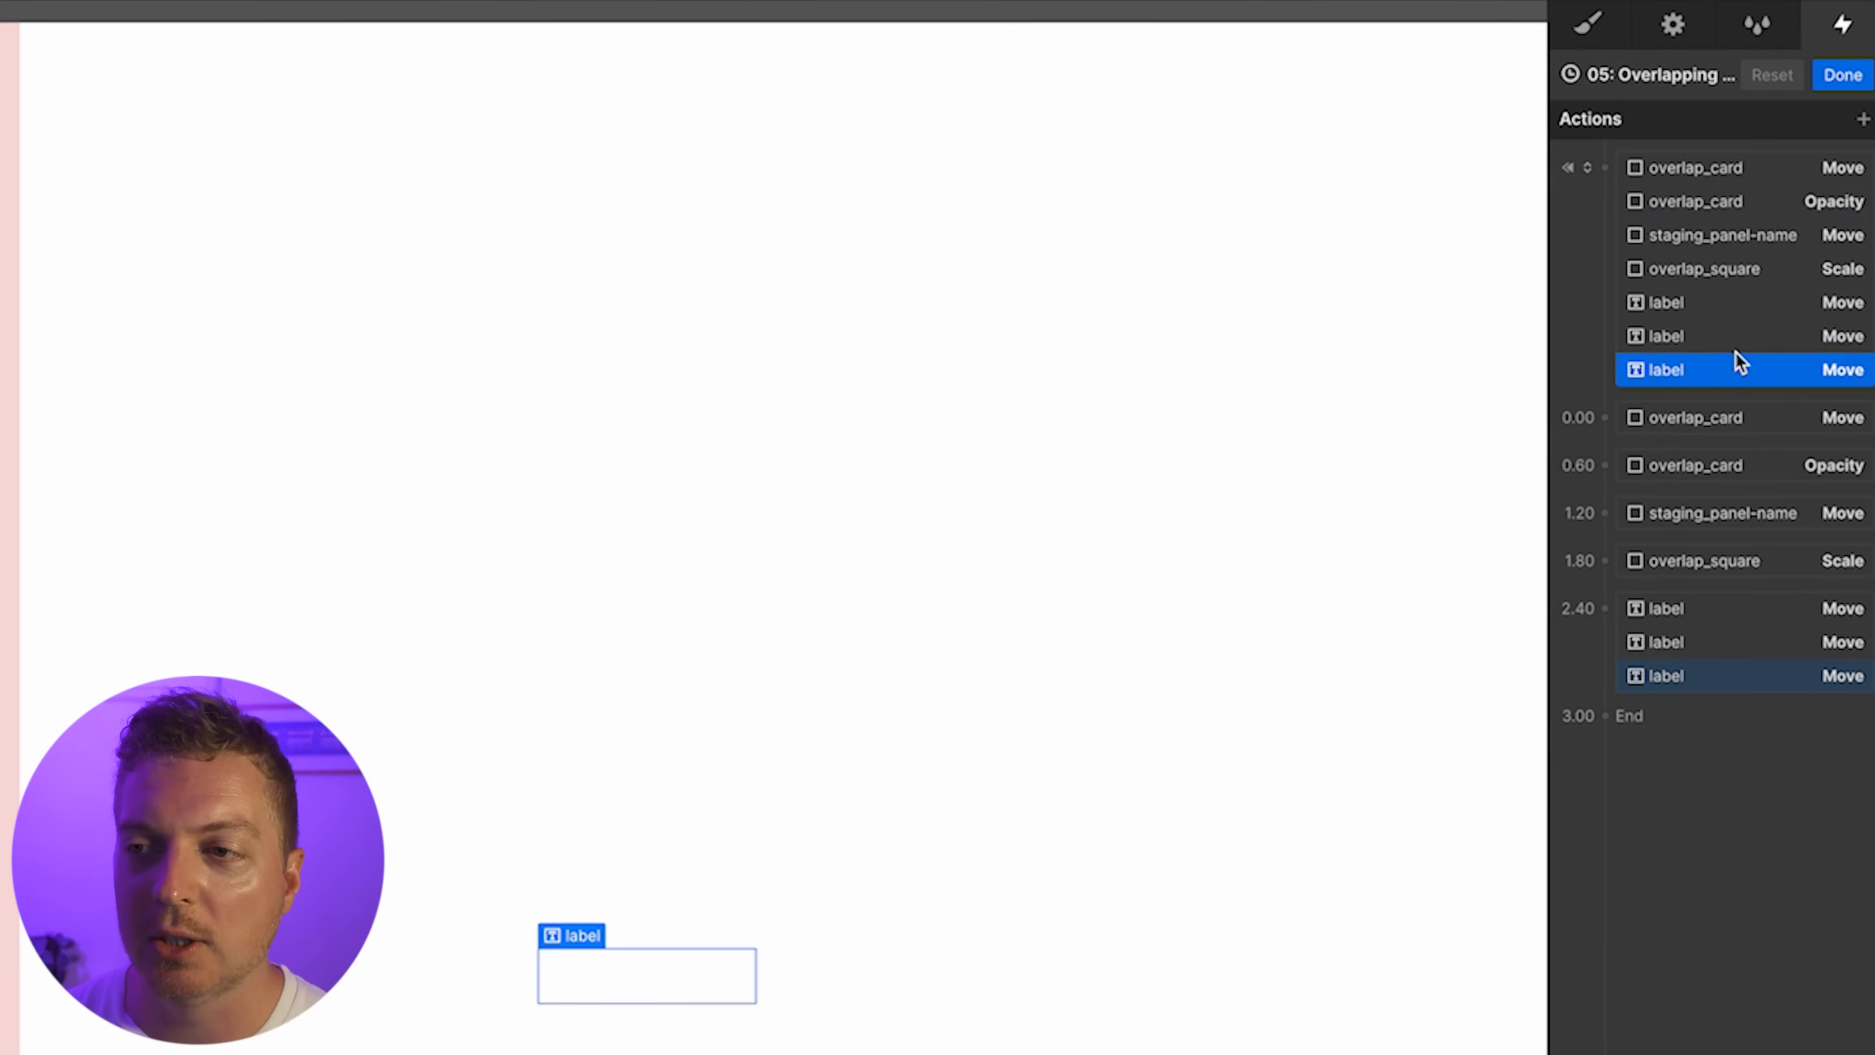
left_click(1762, 169, "shift")
left_click(1752, 923)
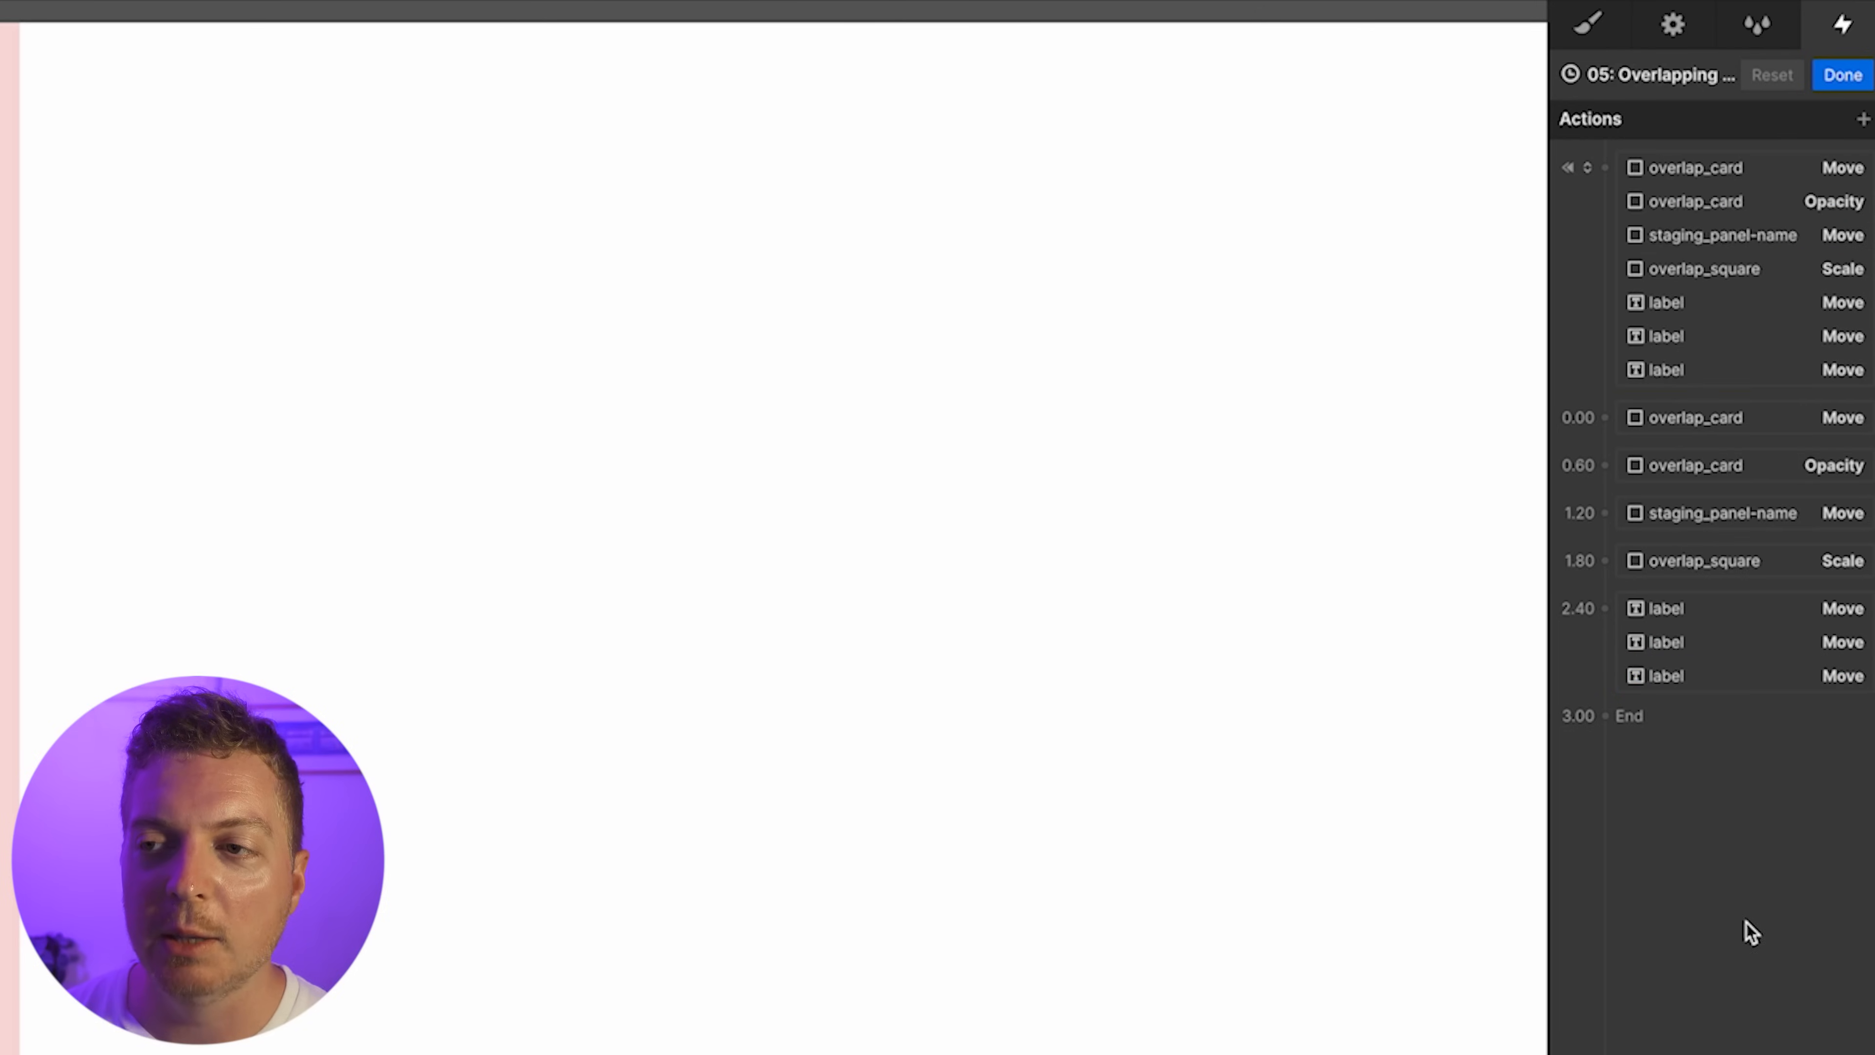
Examine the timed overlap_card and label actions and preview the whole animation
left_click(1711, 418)
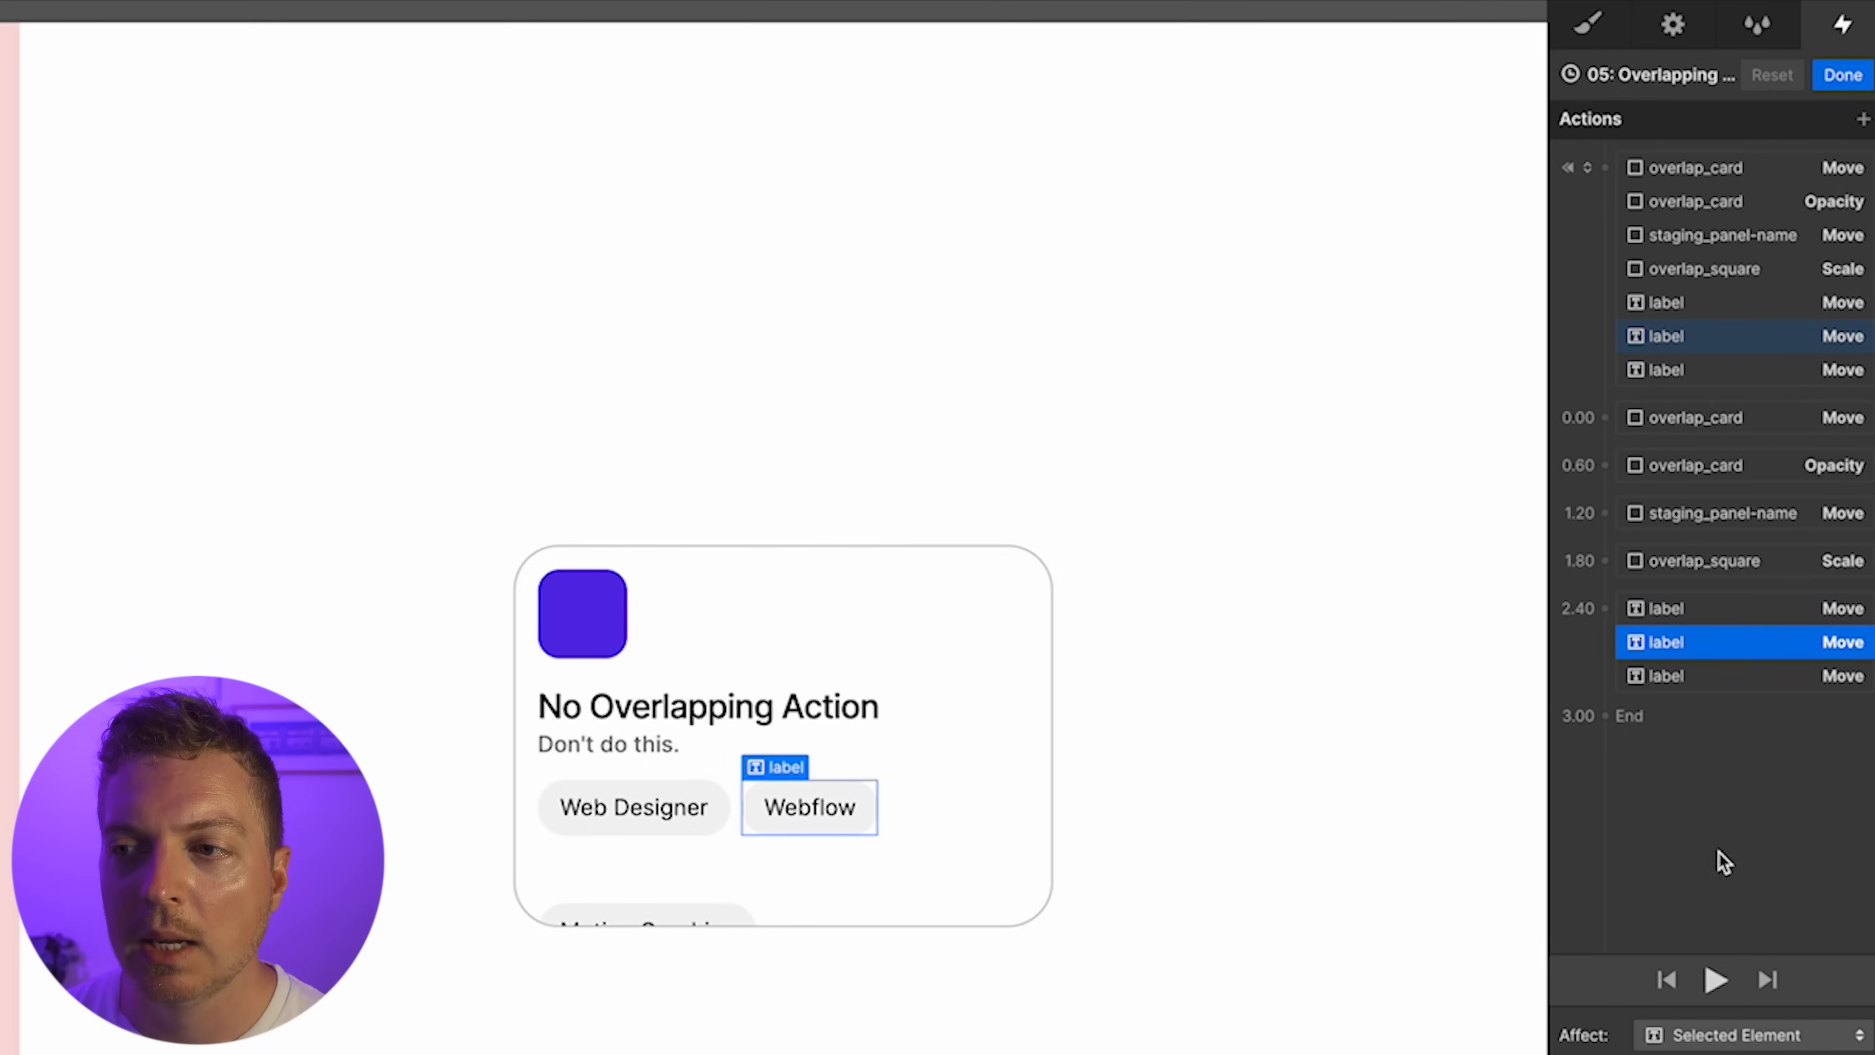
left_click(1670, 675)
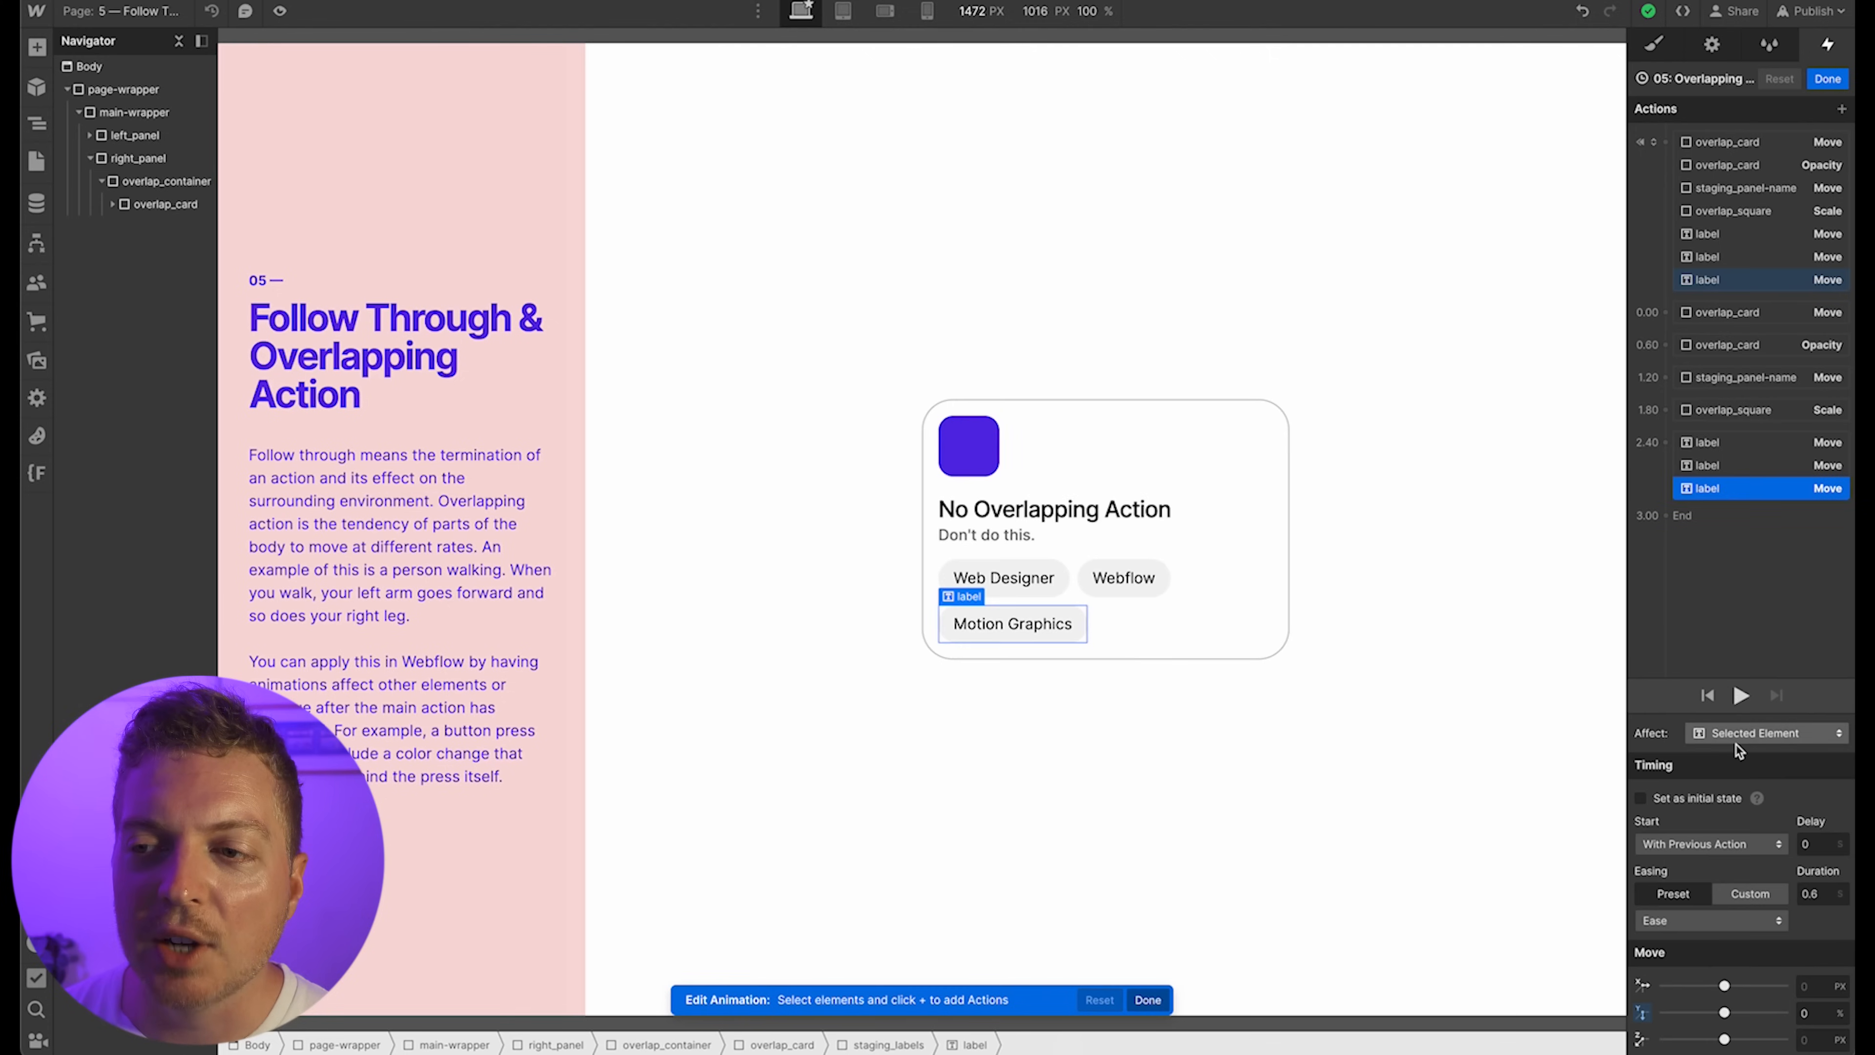
left_click(1741, 695)
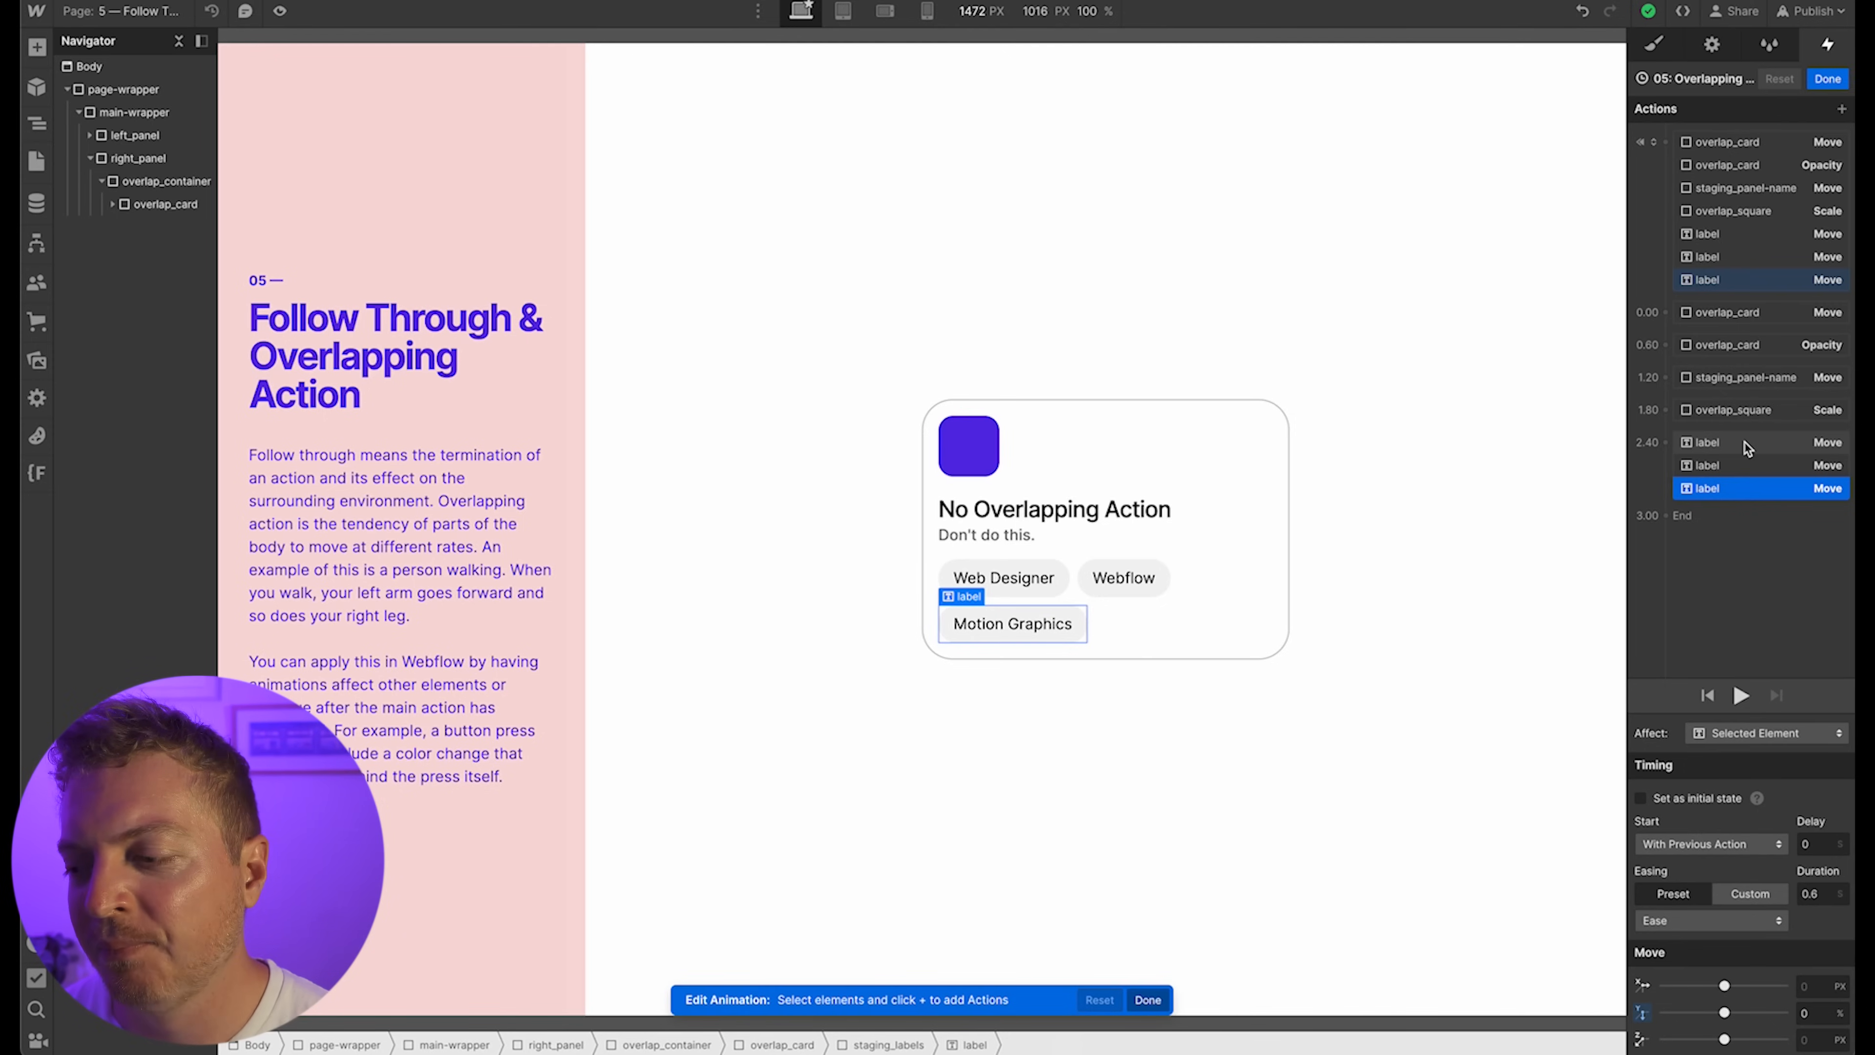
Make the card Opacity, staging_panel-name, overlap_square and three label actions start together with overlap_card's Move at 0.00 s
left_click(1744, 442, "shift")
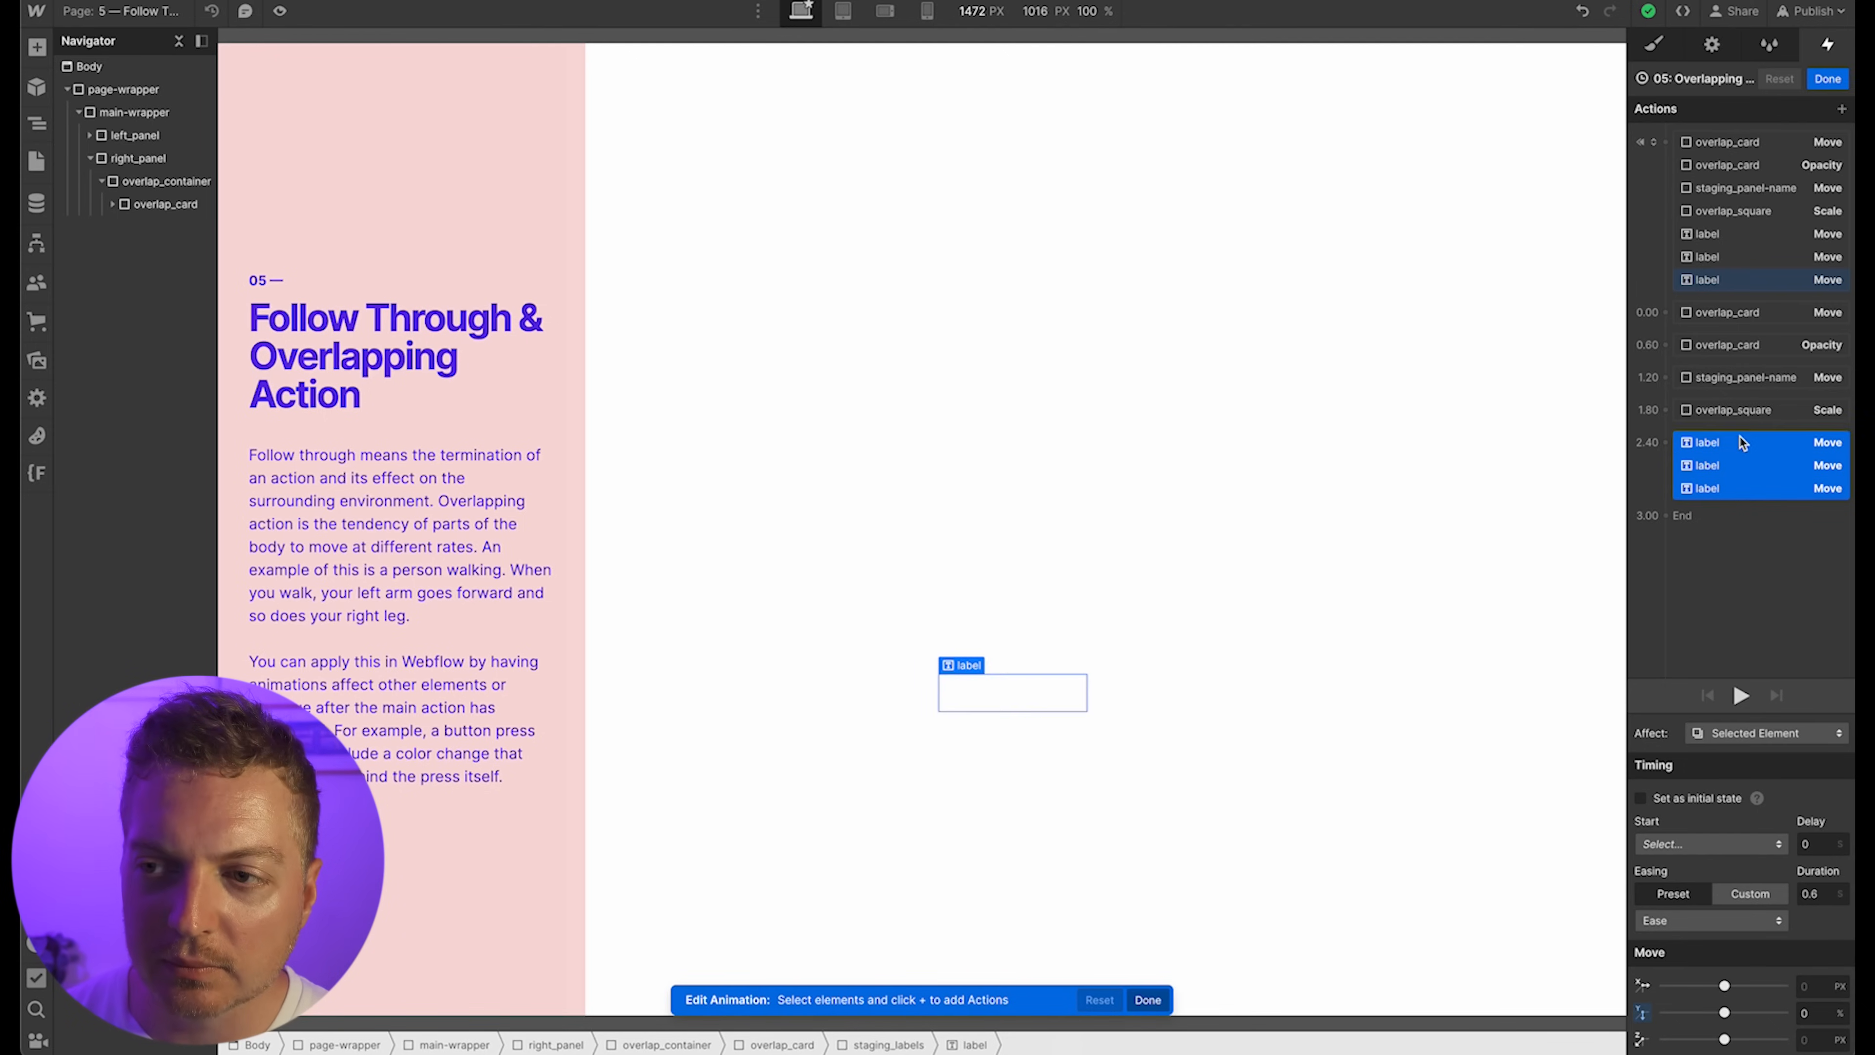
left_click_drag(1742, 435, 1764, 321)
left_click(1744, 410, "shift")
left_click(1776, 377, "shift")
left_click(1771, 348, "shift")
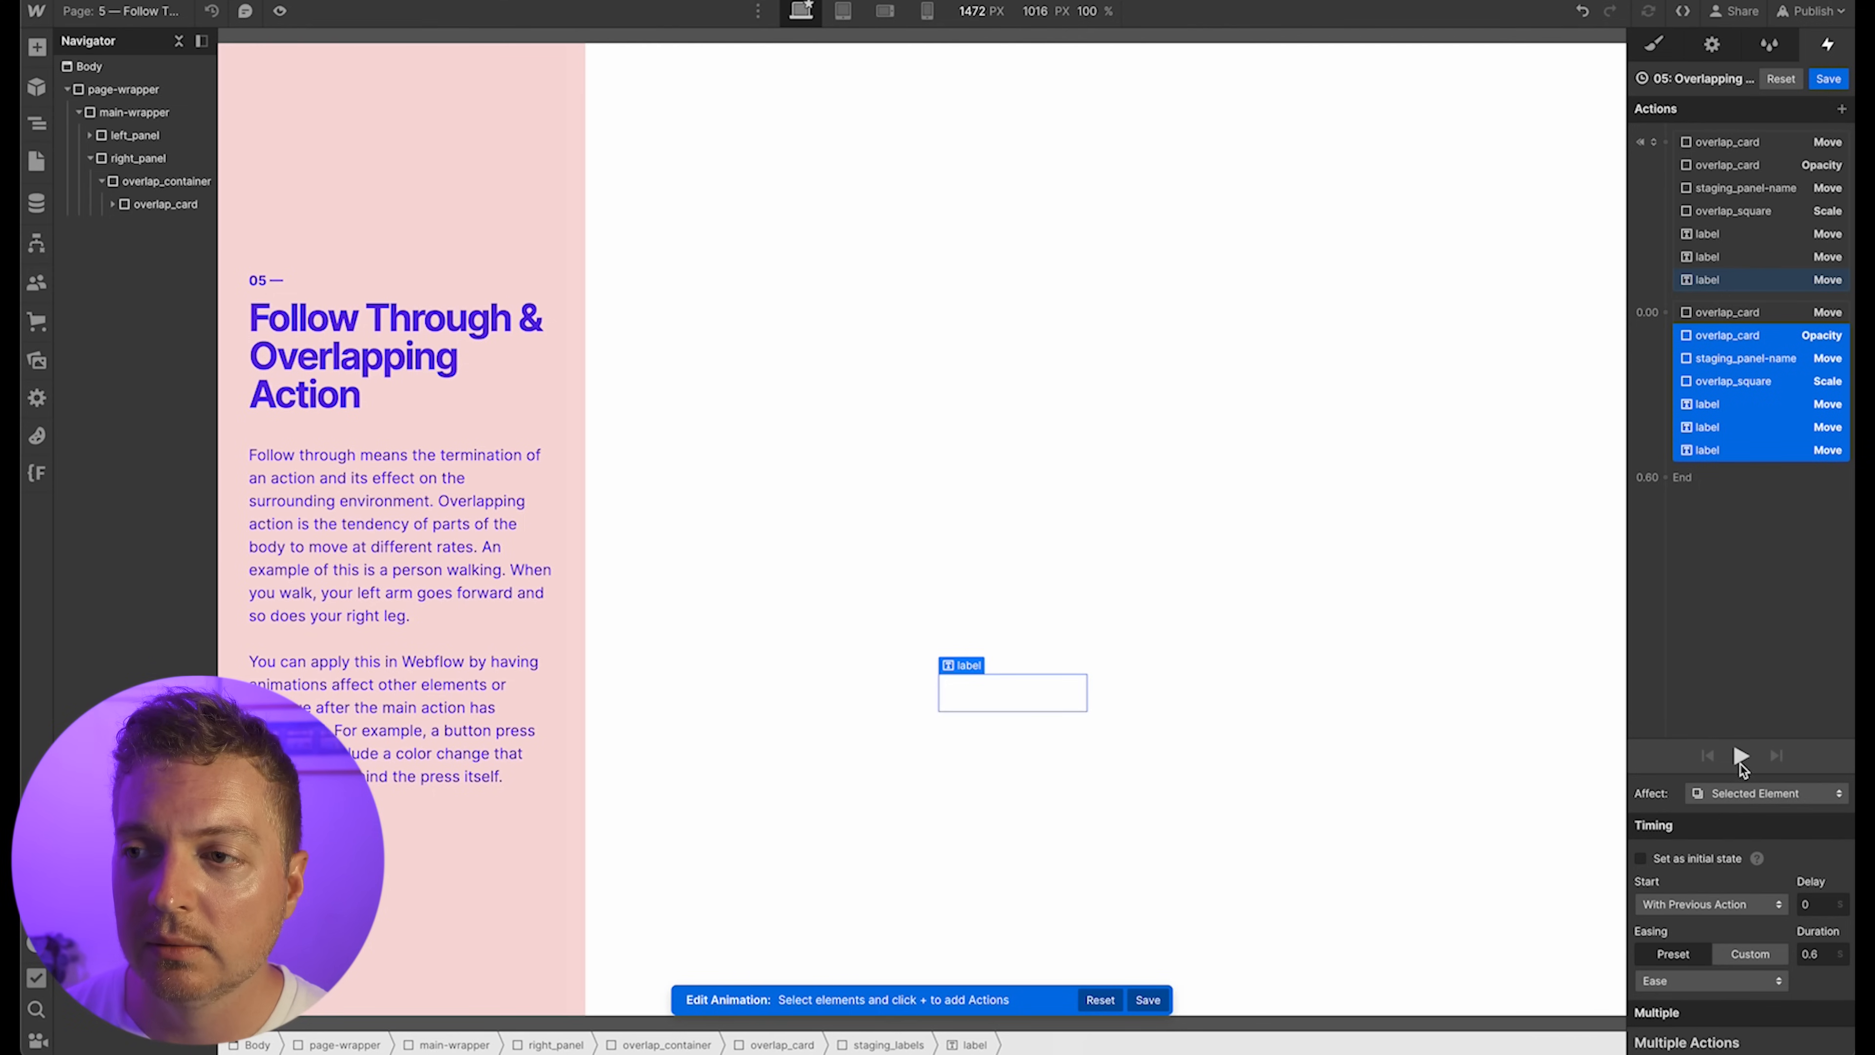
Play the animation several times to check the actions running simultaneously
left_click(1740, 758)
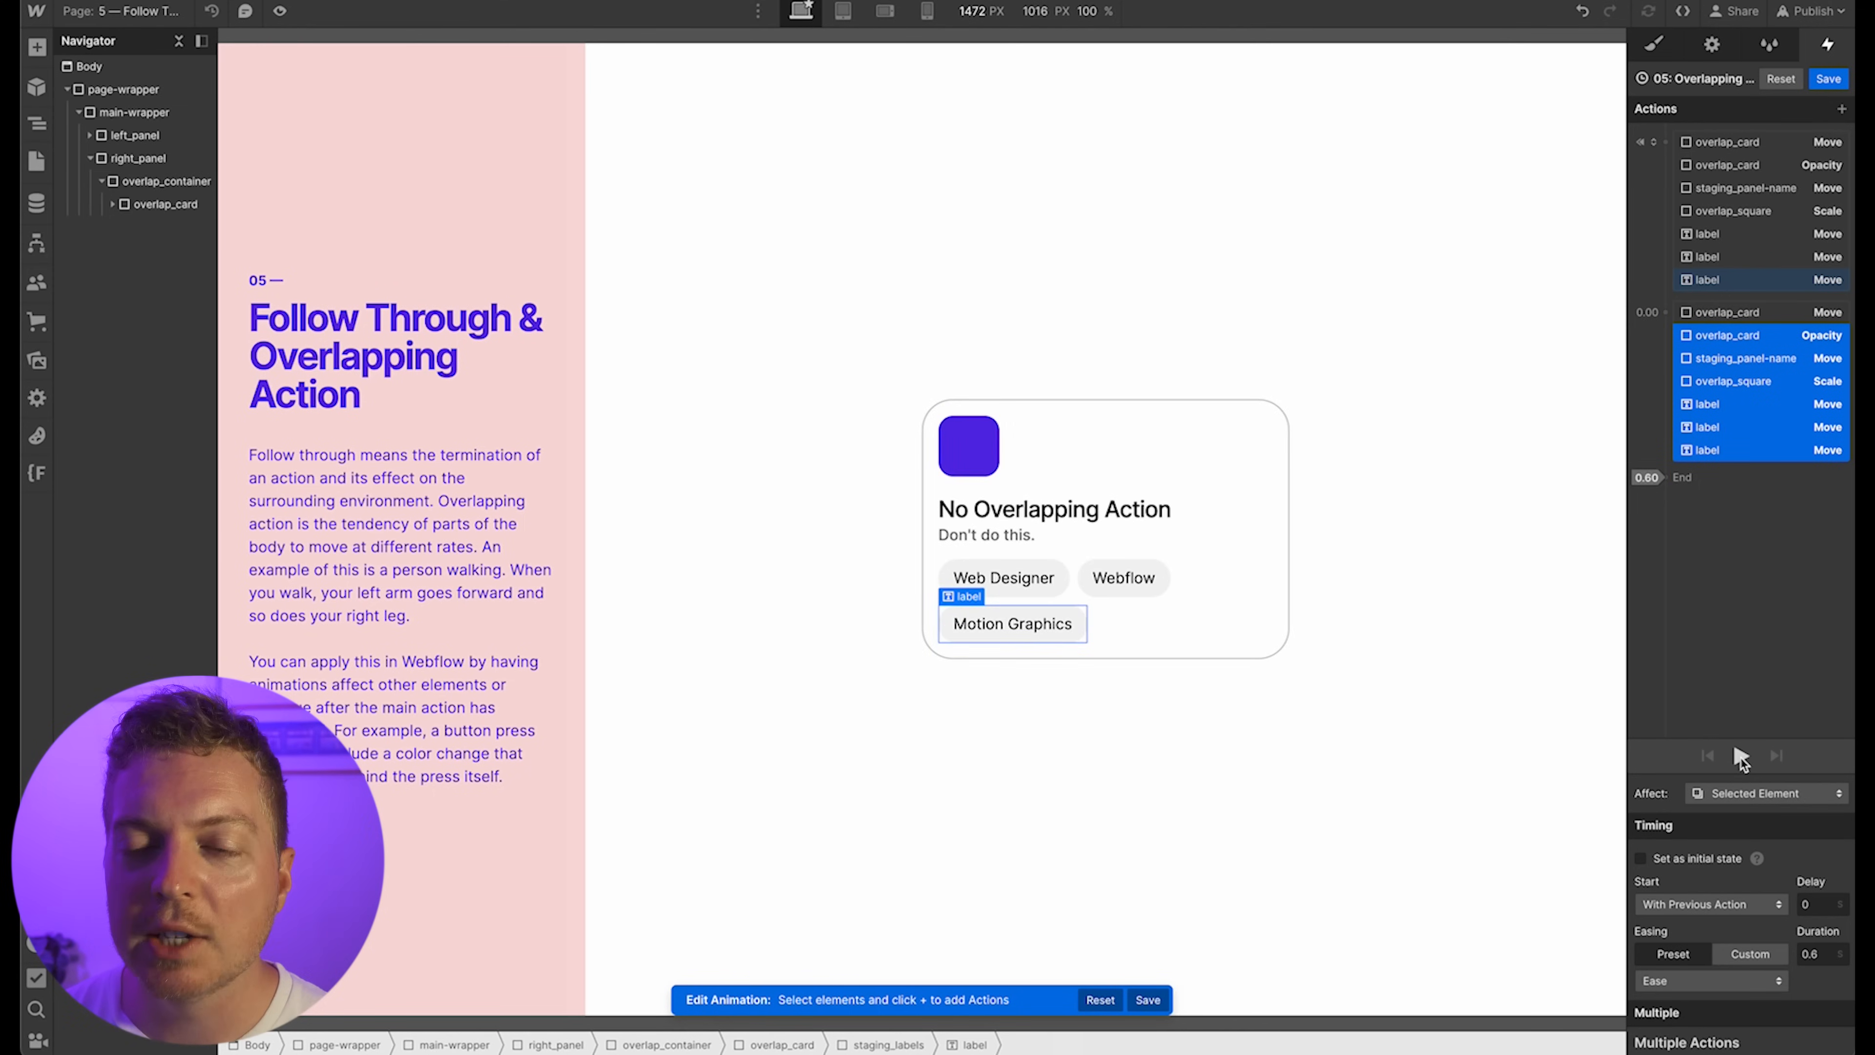
left_click(1740, 758)
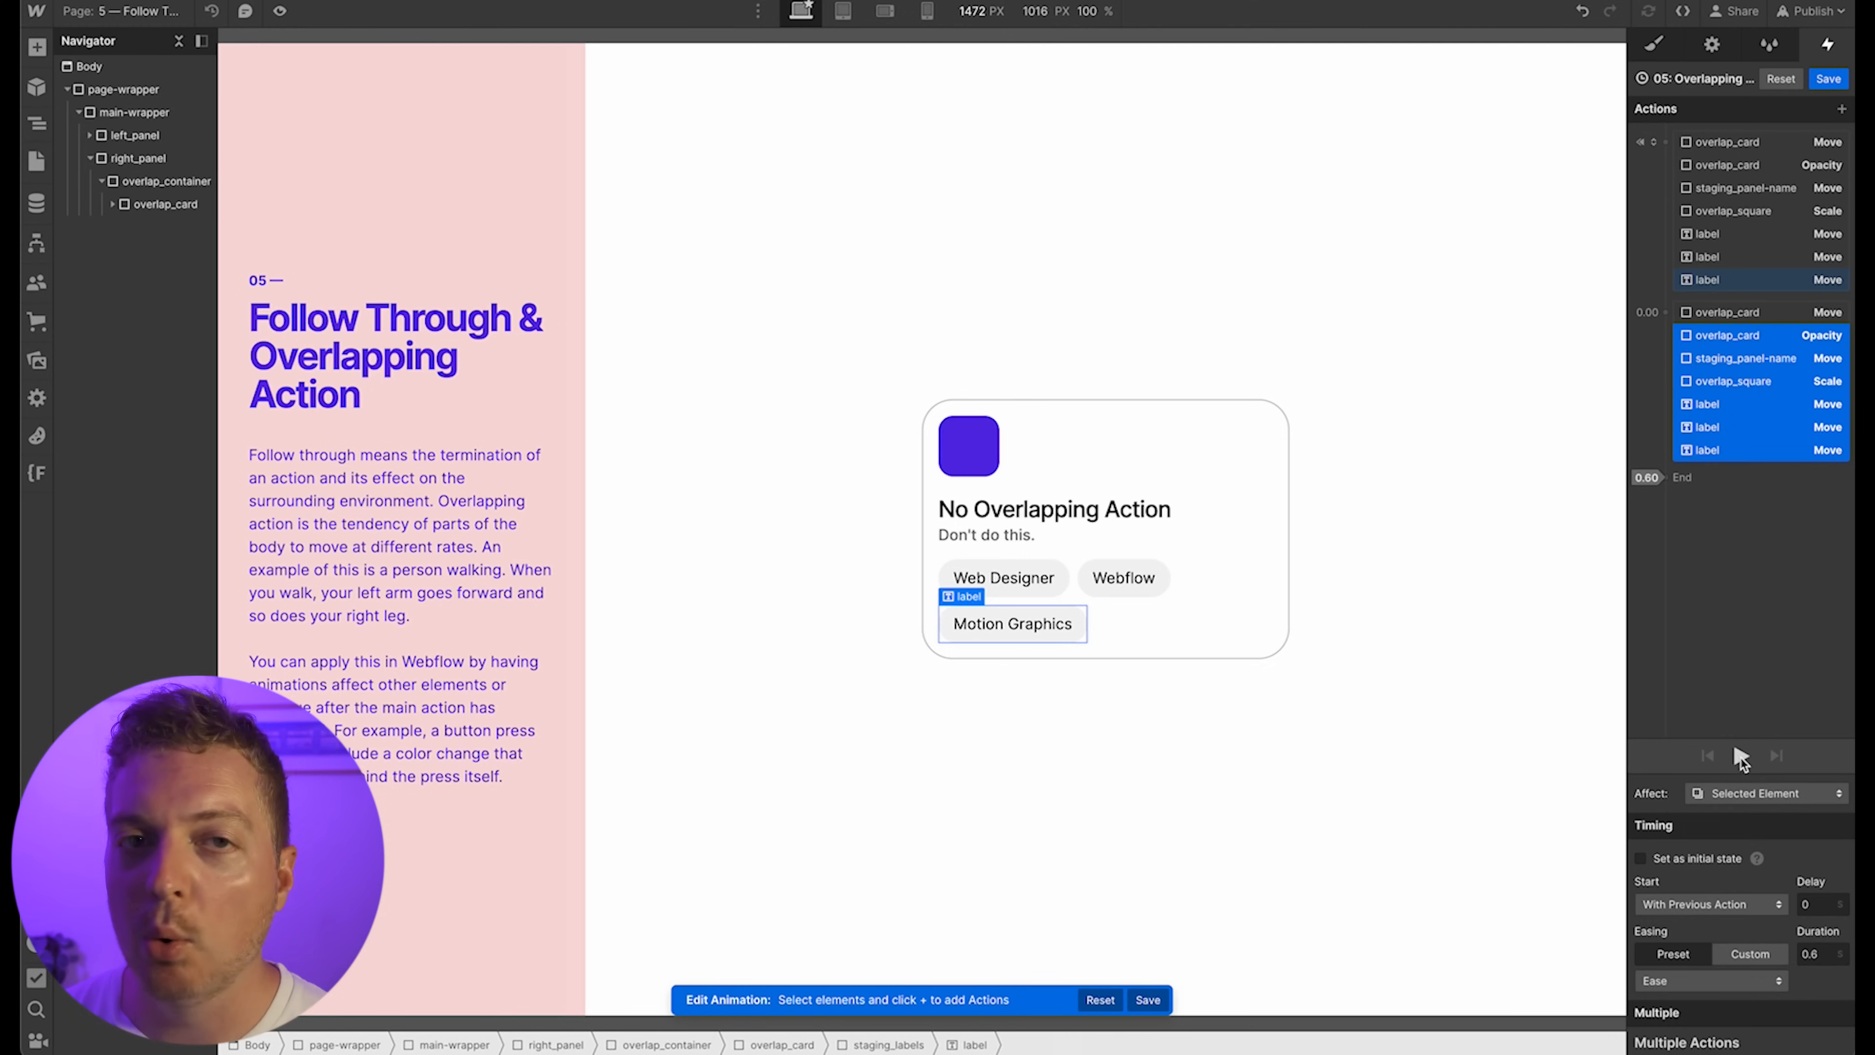
left_click(1740, 758)
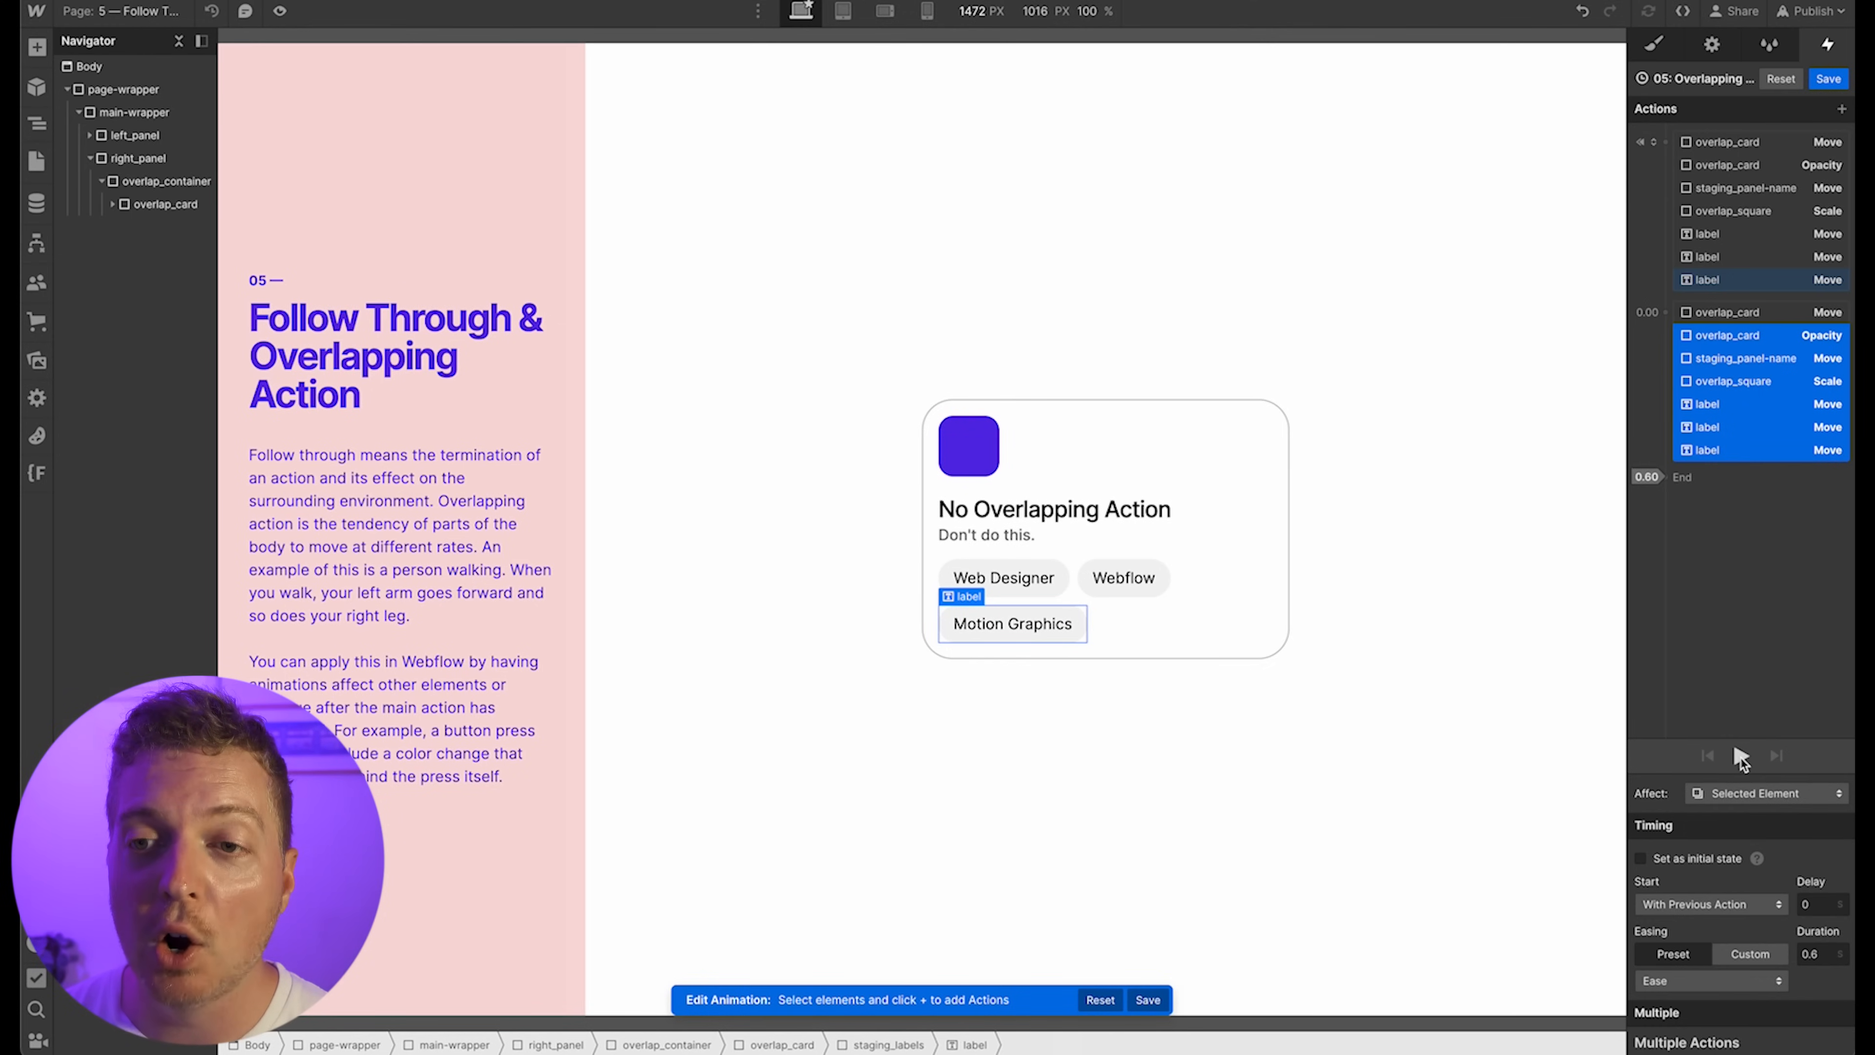
left_click(1748, 676)
Examine the label actions and overlap_card's Move and Opacity actions in the 0.00 s group, and replay the animation
left_click(1739, 450)
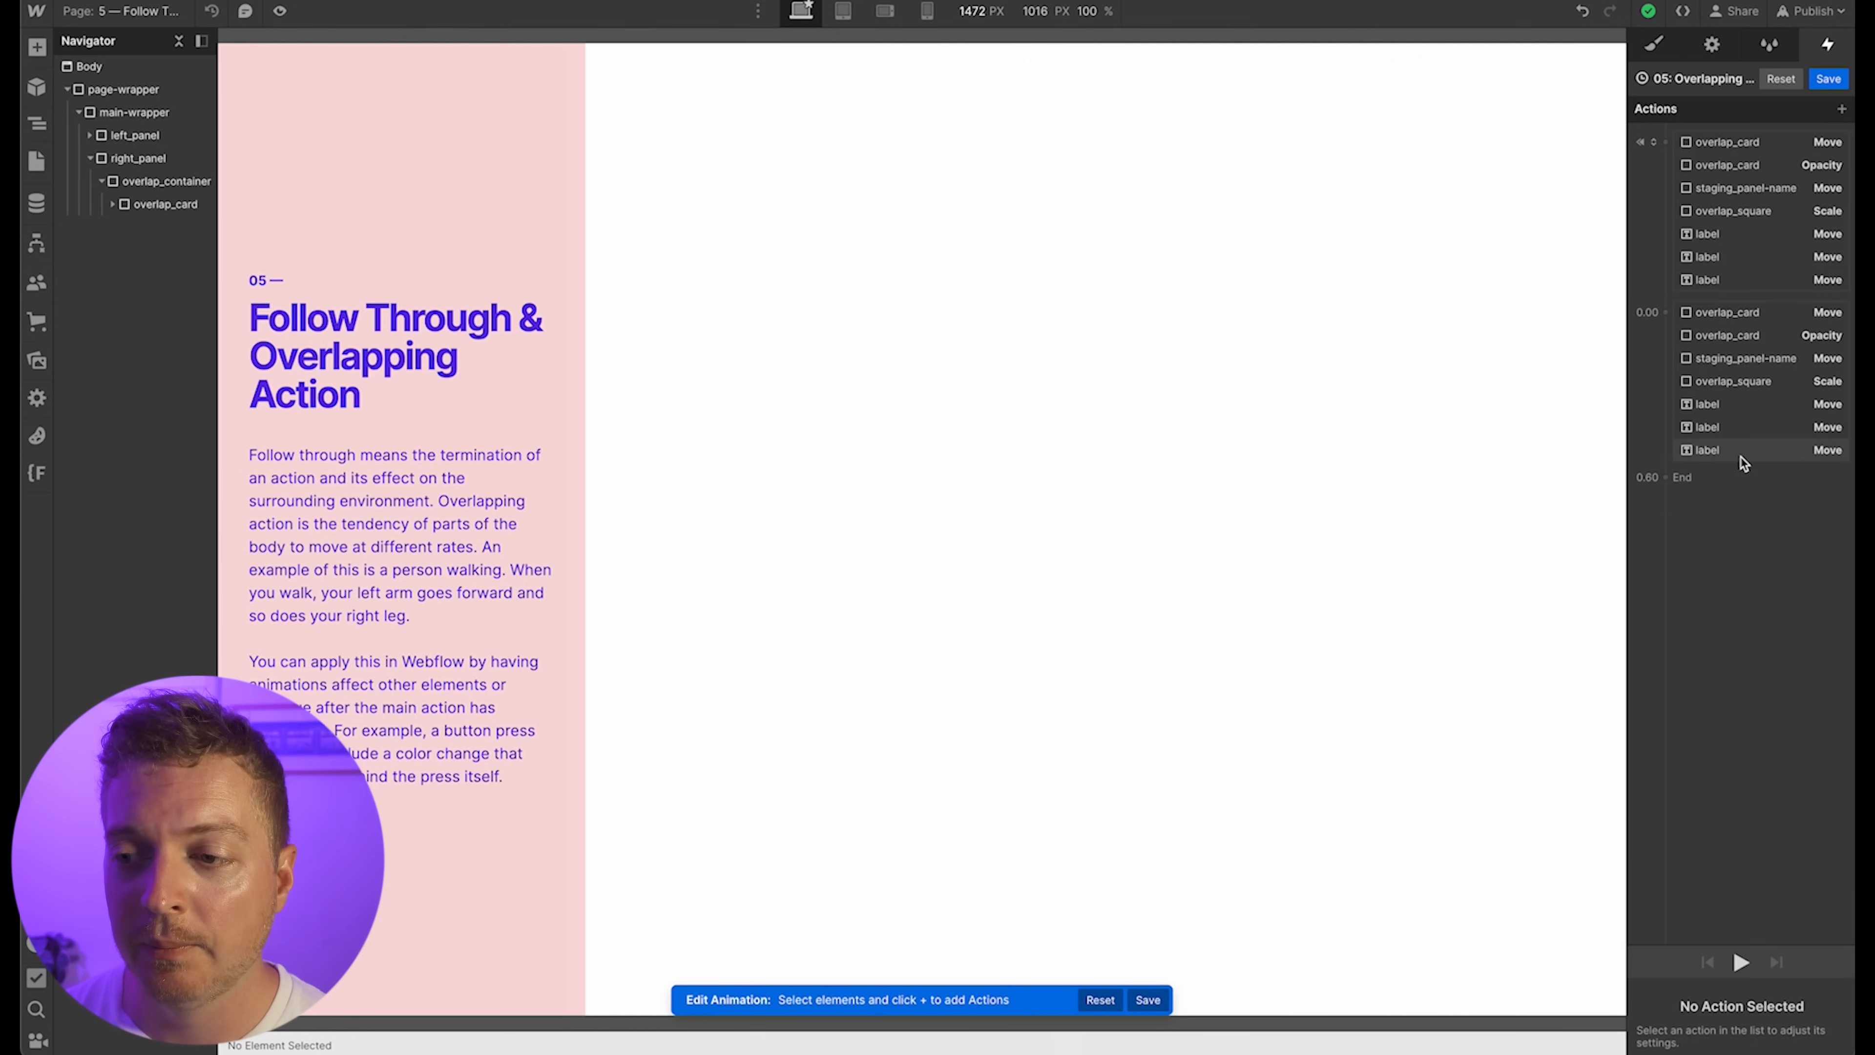
left_click(1751, 412, "shift")
left_click(1750, 316)
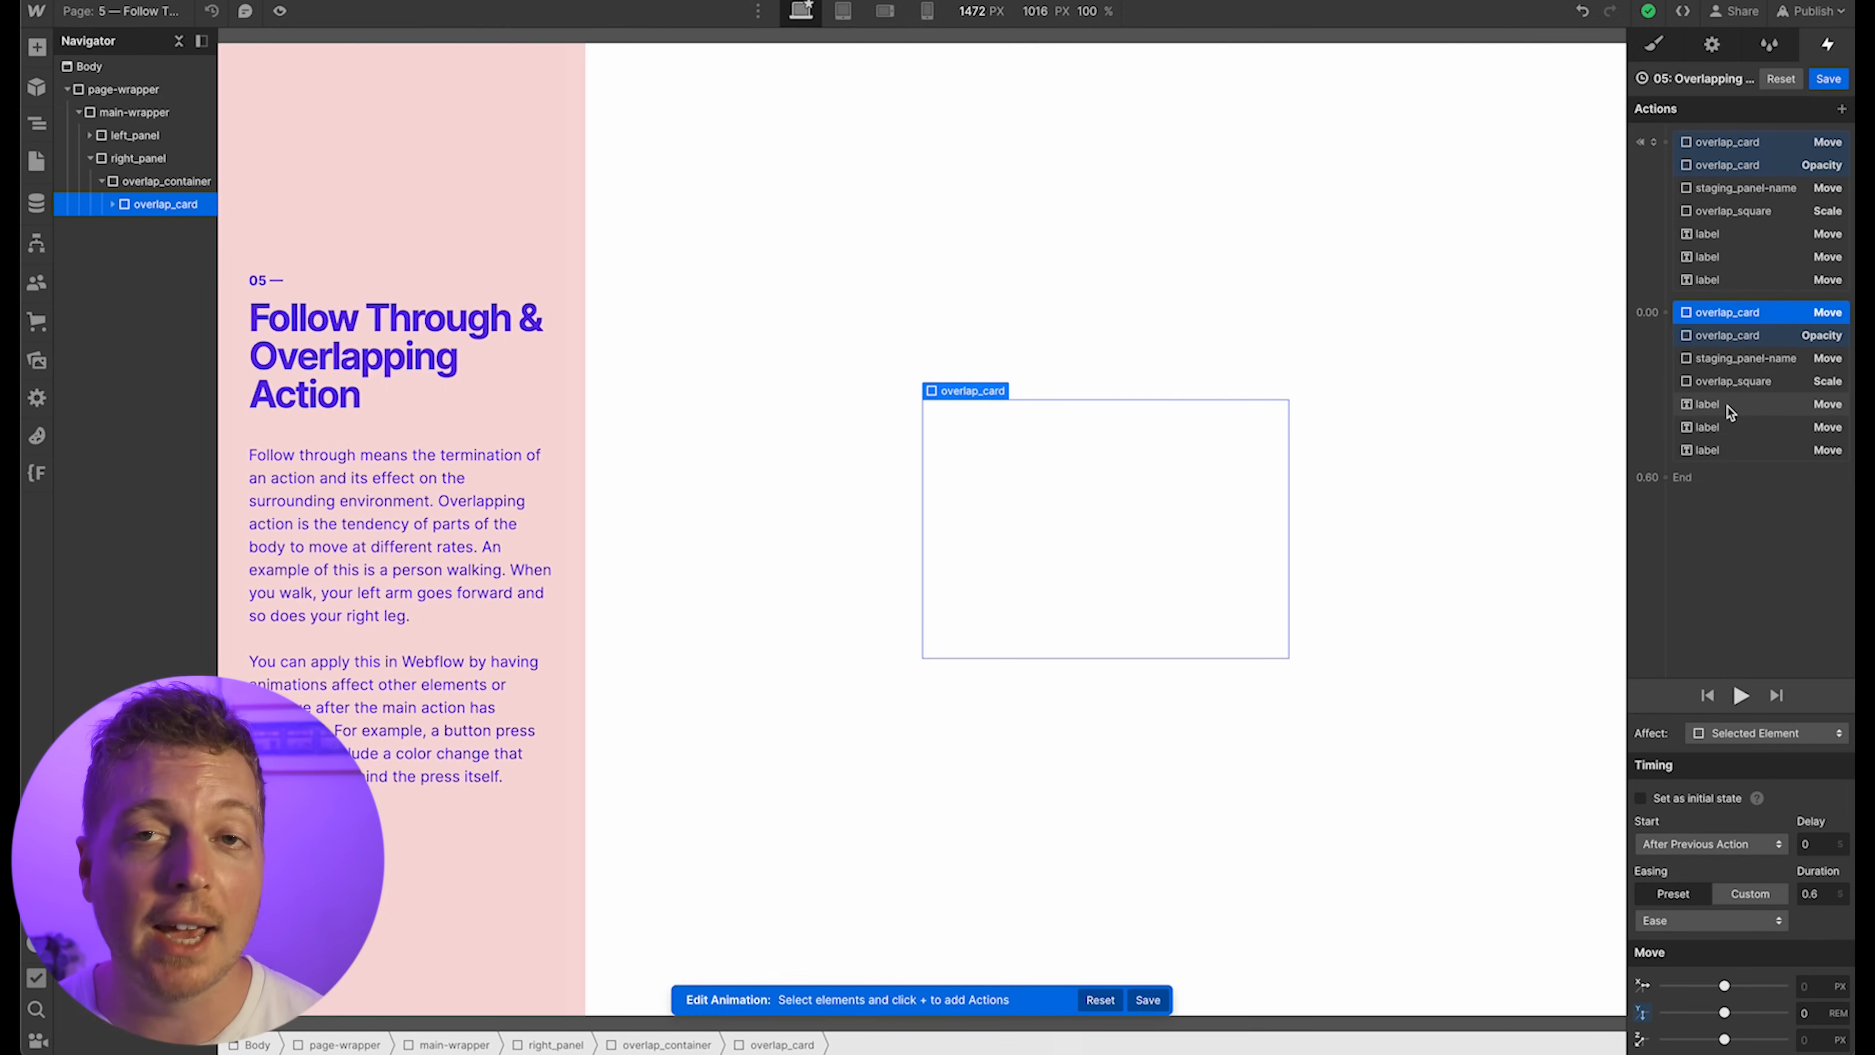
left_click(1722, 336)
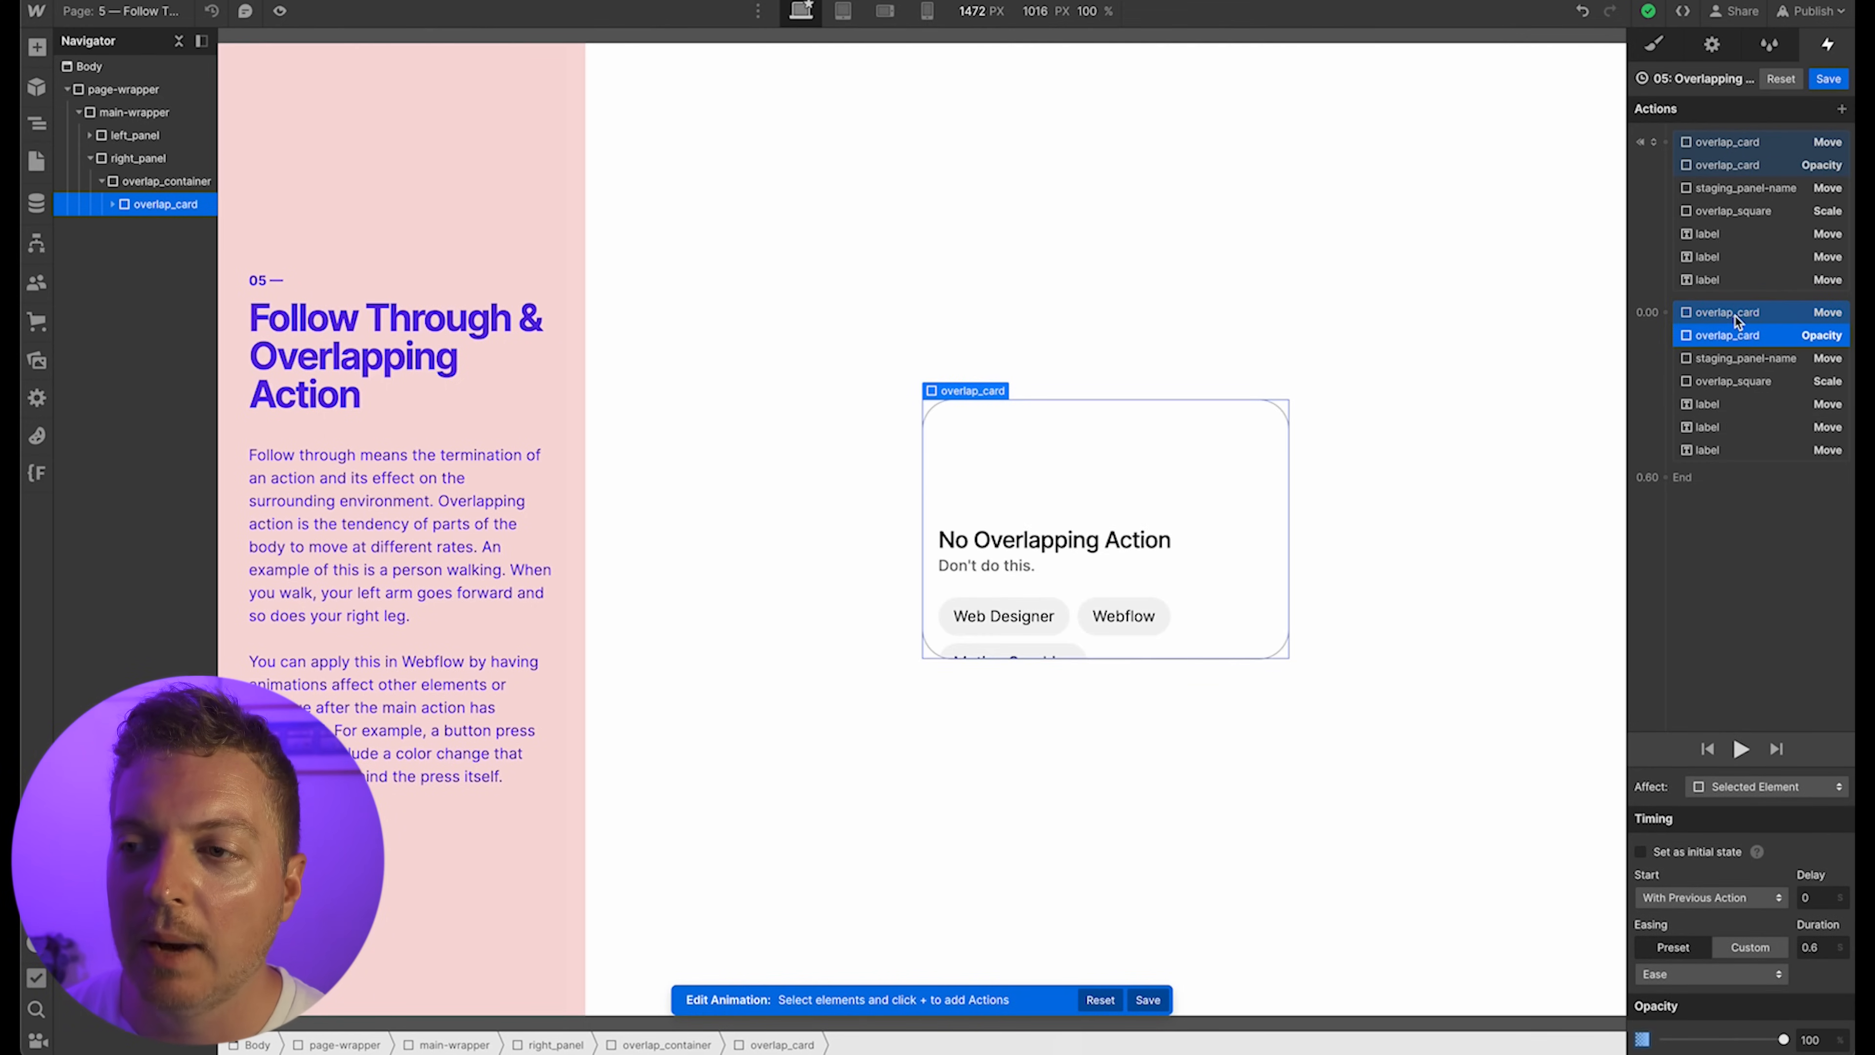
left_click(1741, 748)
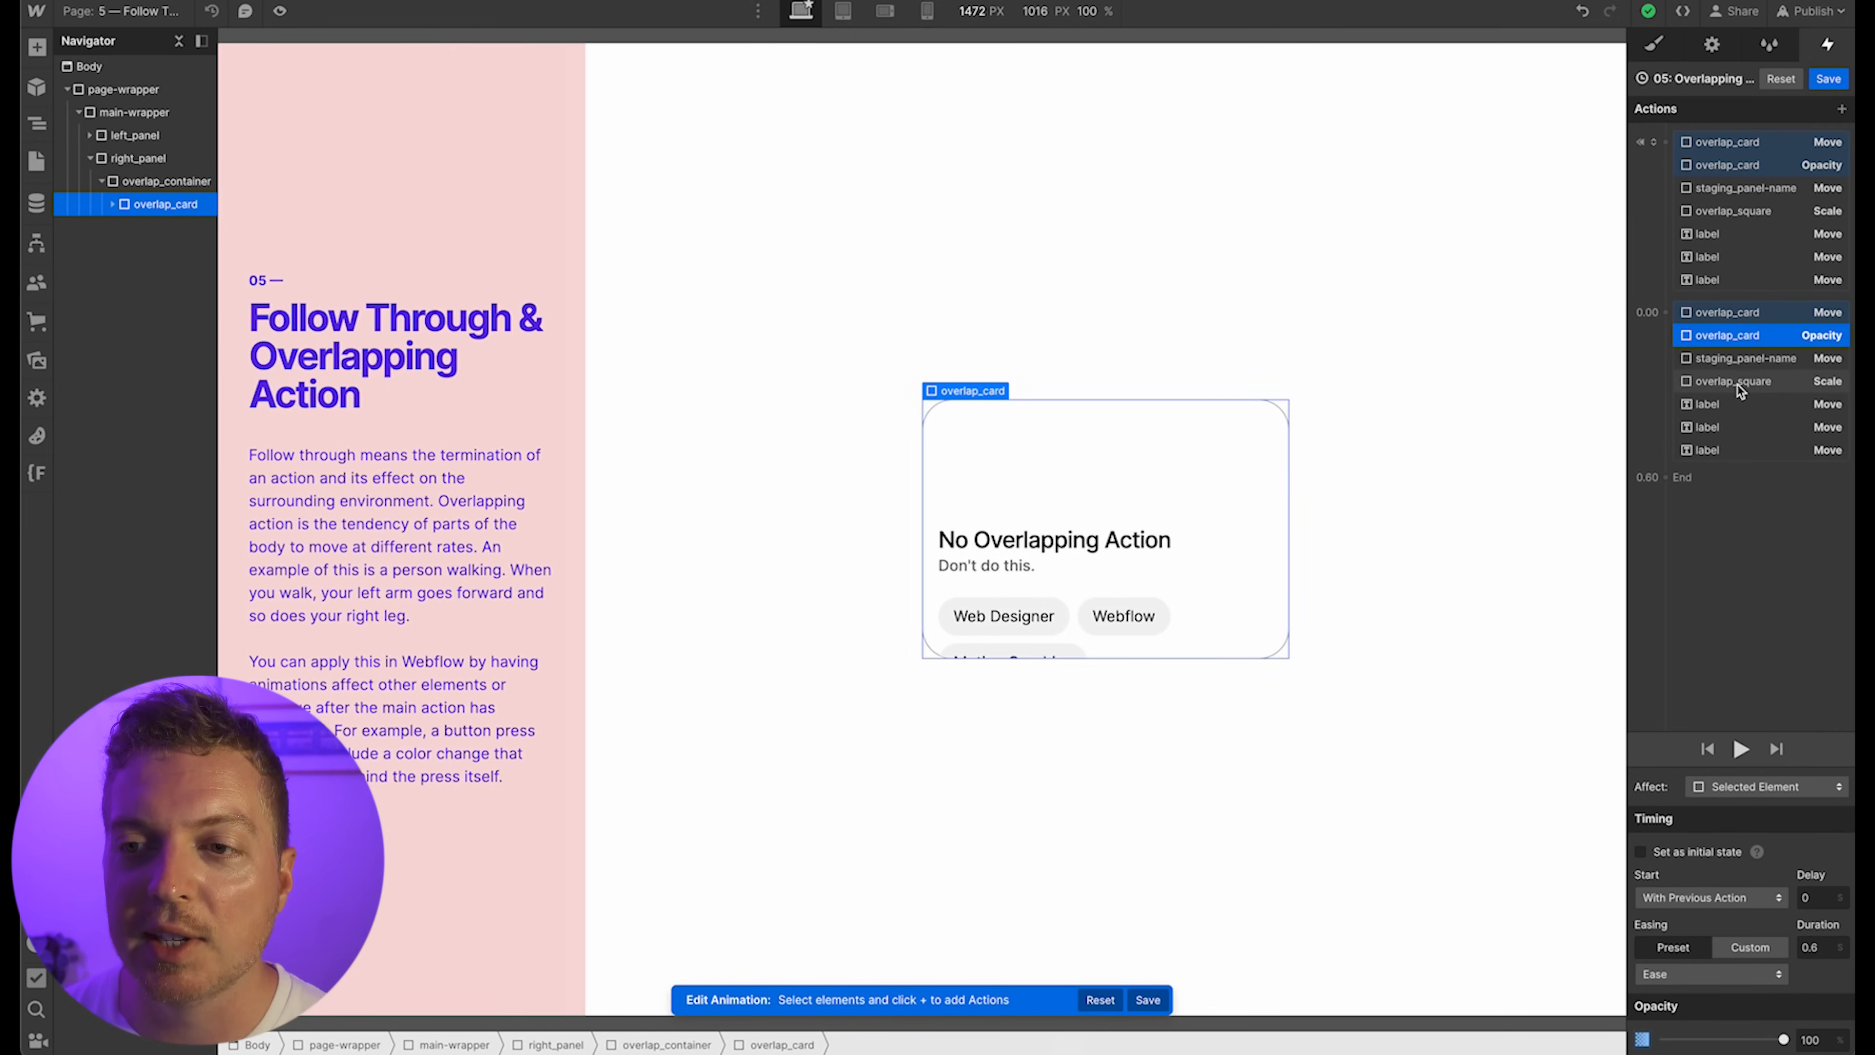
Add an Opacity action of 100% for staging_panel-name and place it in the 0.00 s group
left_click(1744, 359)
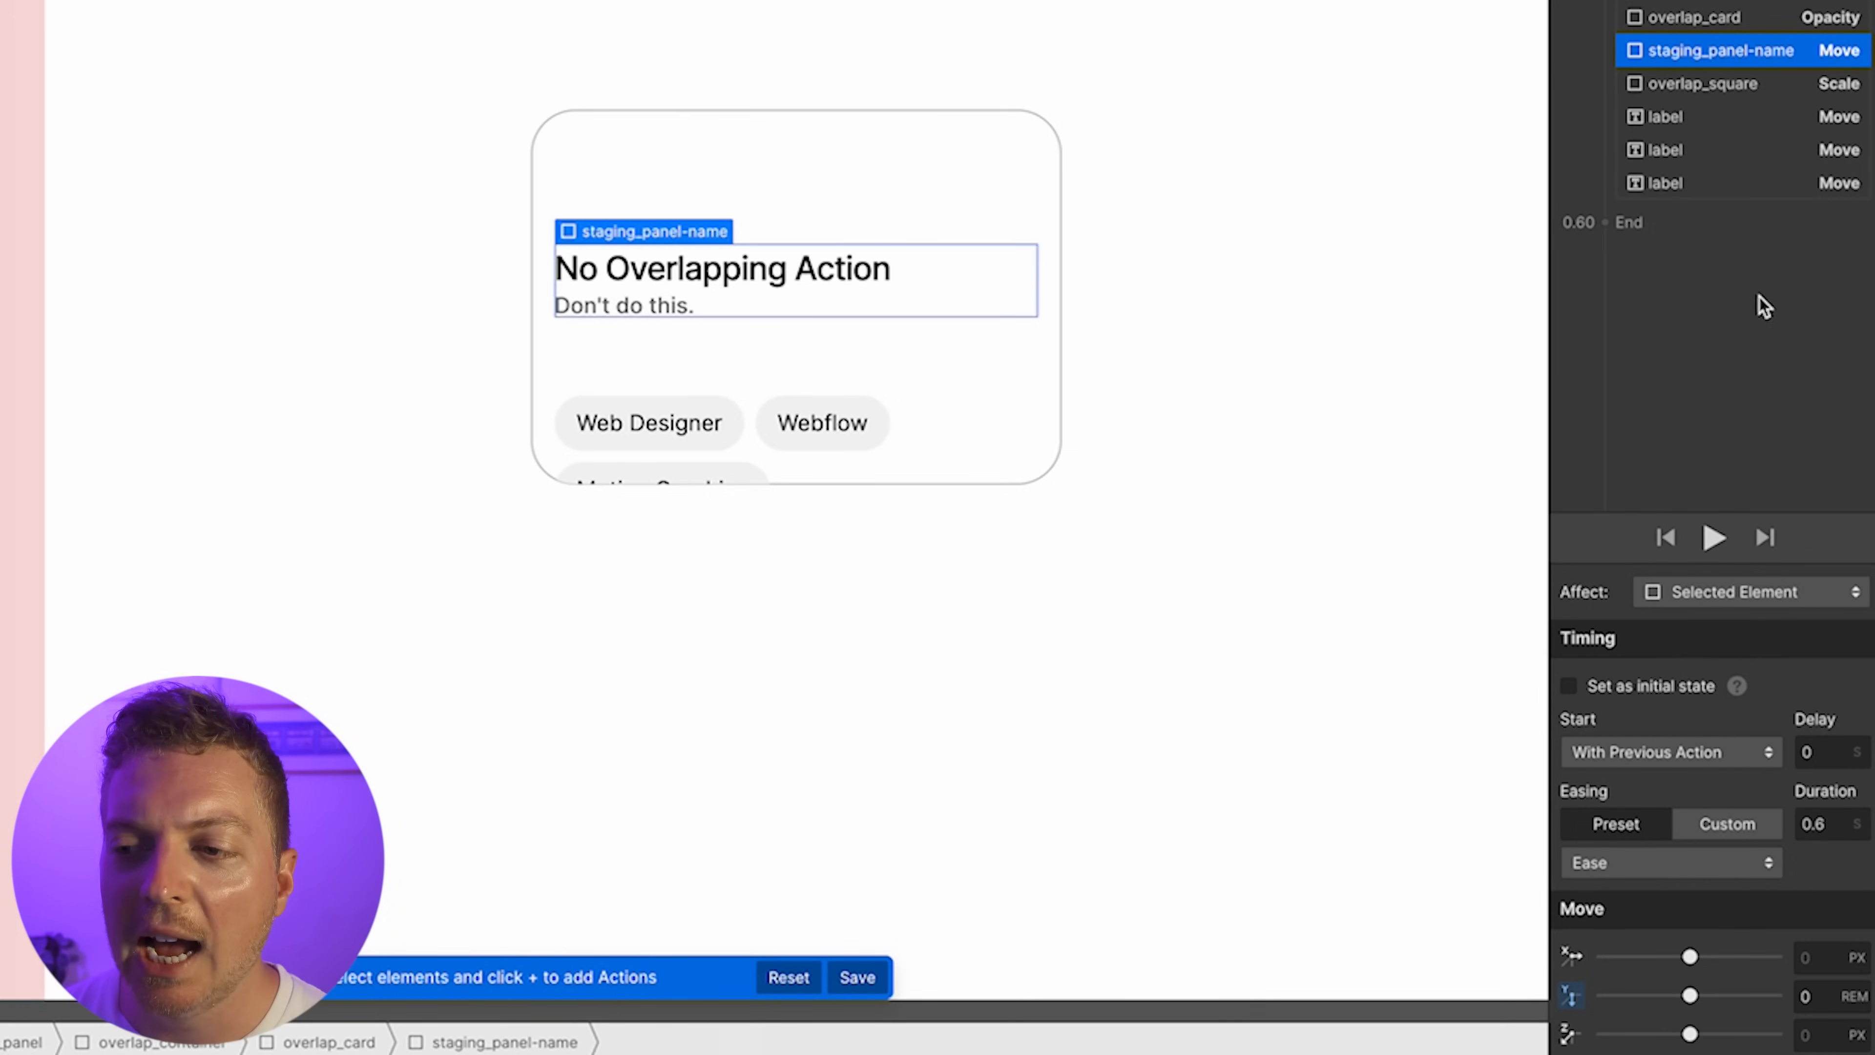
left_click(1654, 224)
left_click(1674, 472)
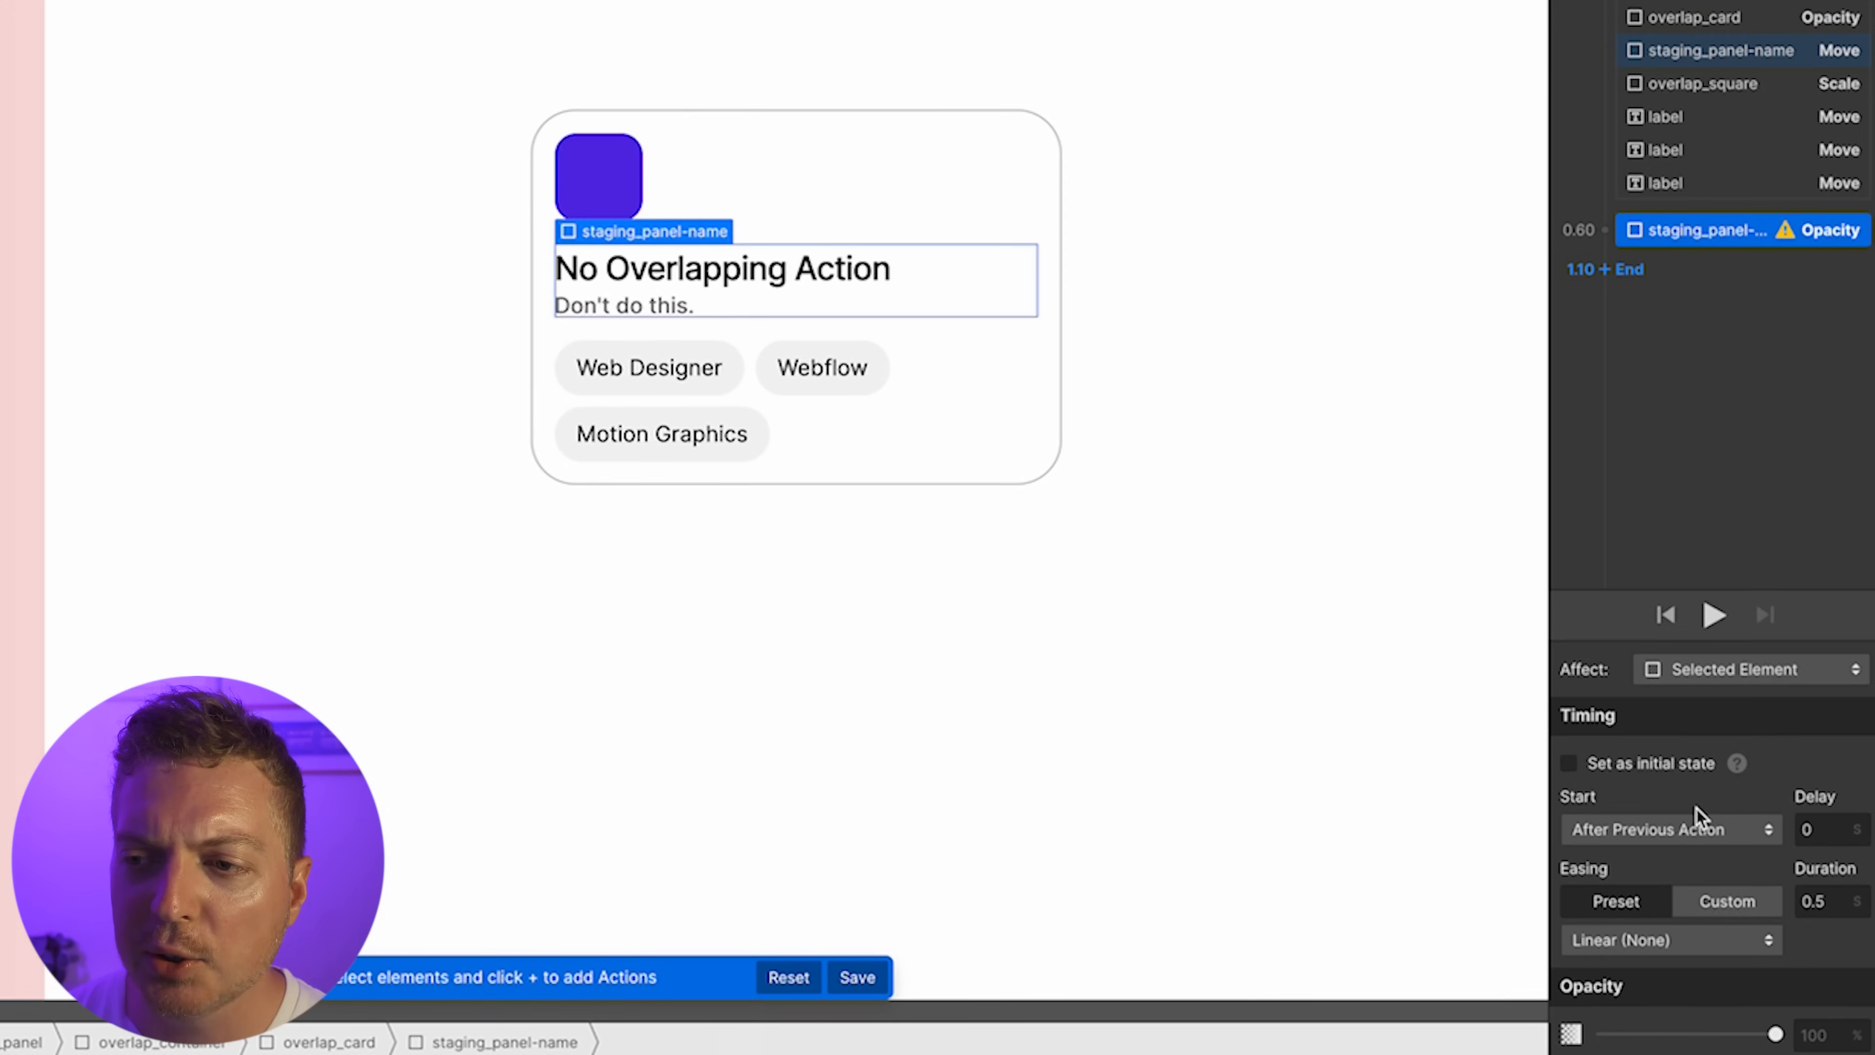
left_click_drag(1754, 1035, 1813, 1032)
left_click_drag(1741, 232, 1744, 66)
Add a second Opacity action of 0% for staging_panel-name and place it among the initial-state actions
left_click(1647, 259)
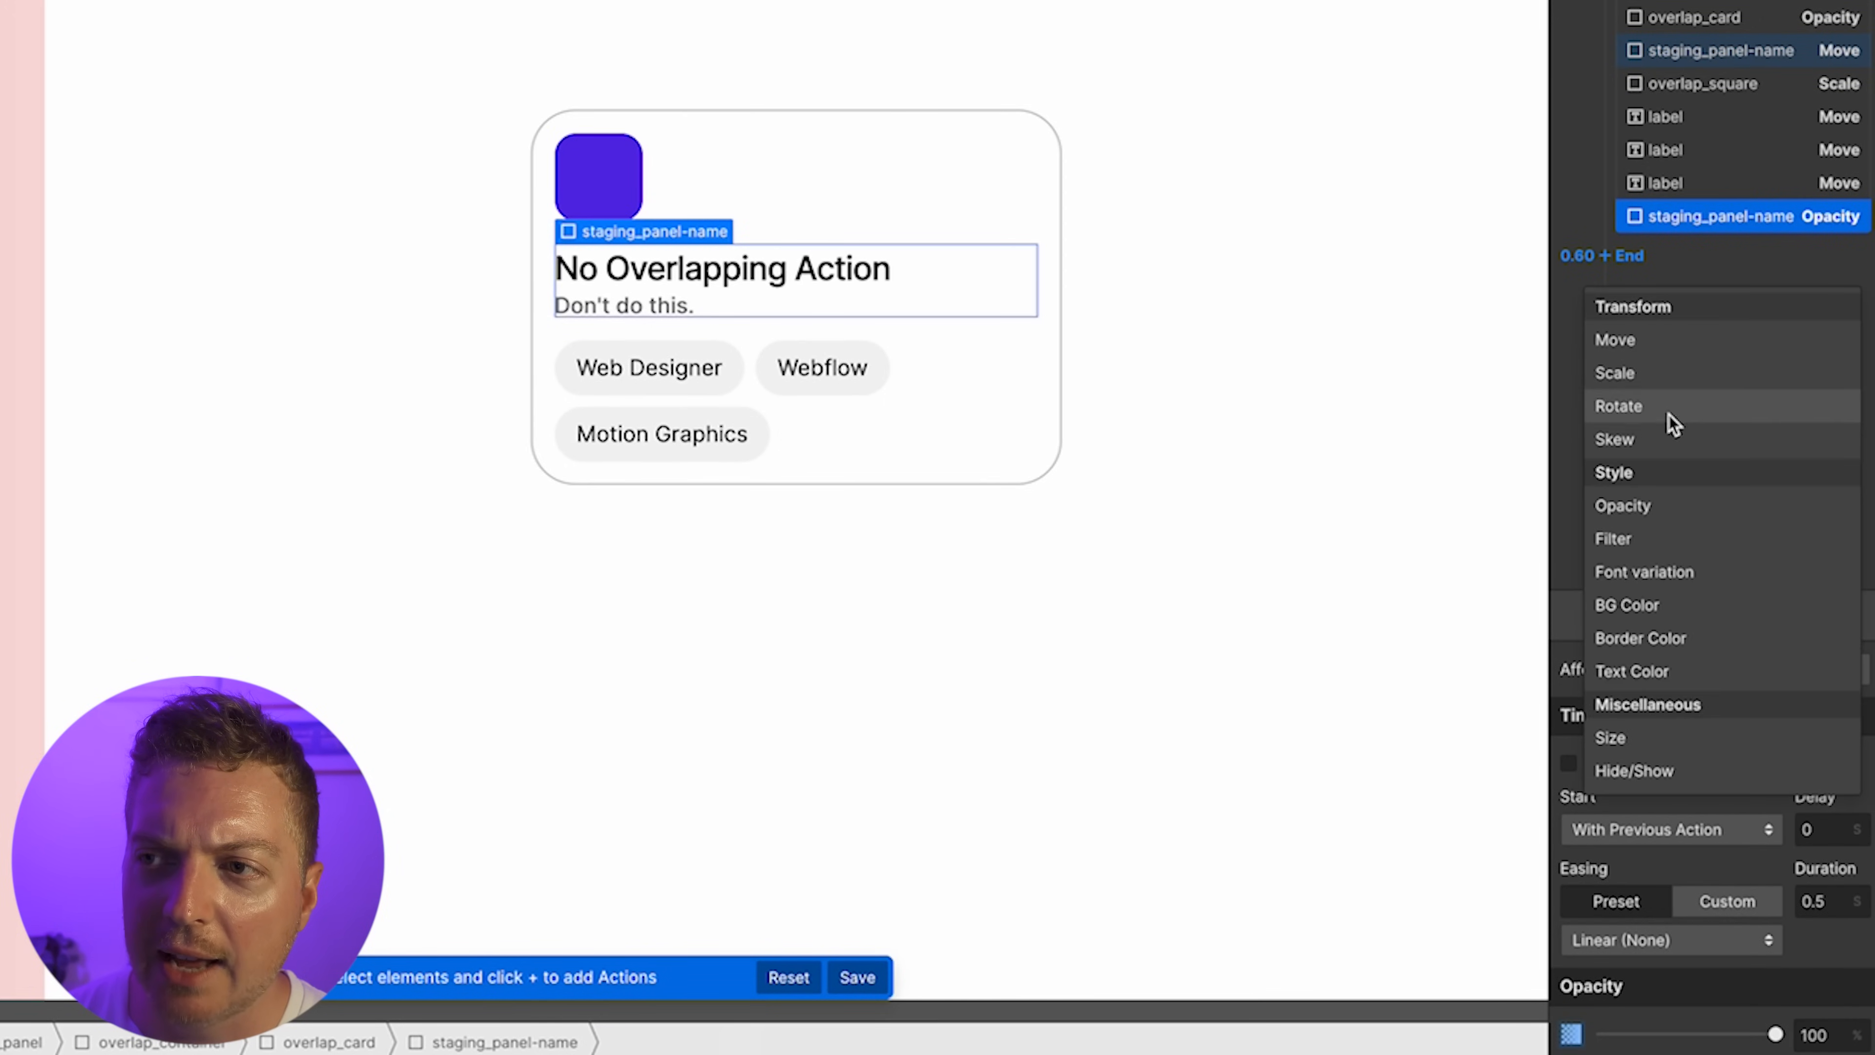
left_click(1670, 510)
left_click_drag(1701, 1035, 1595, 1033)
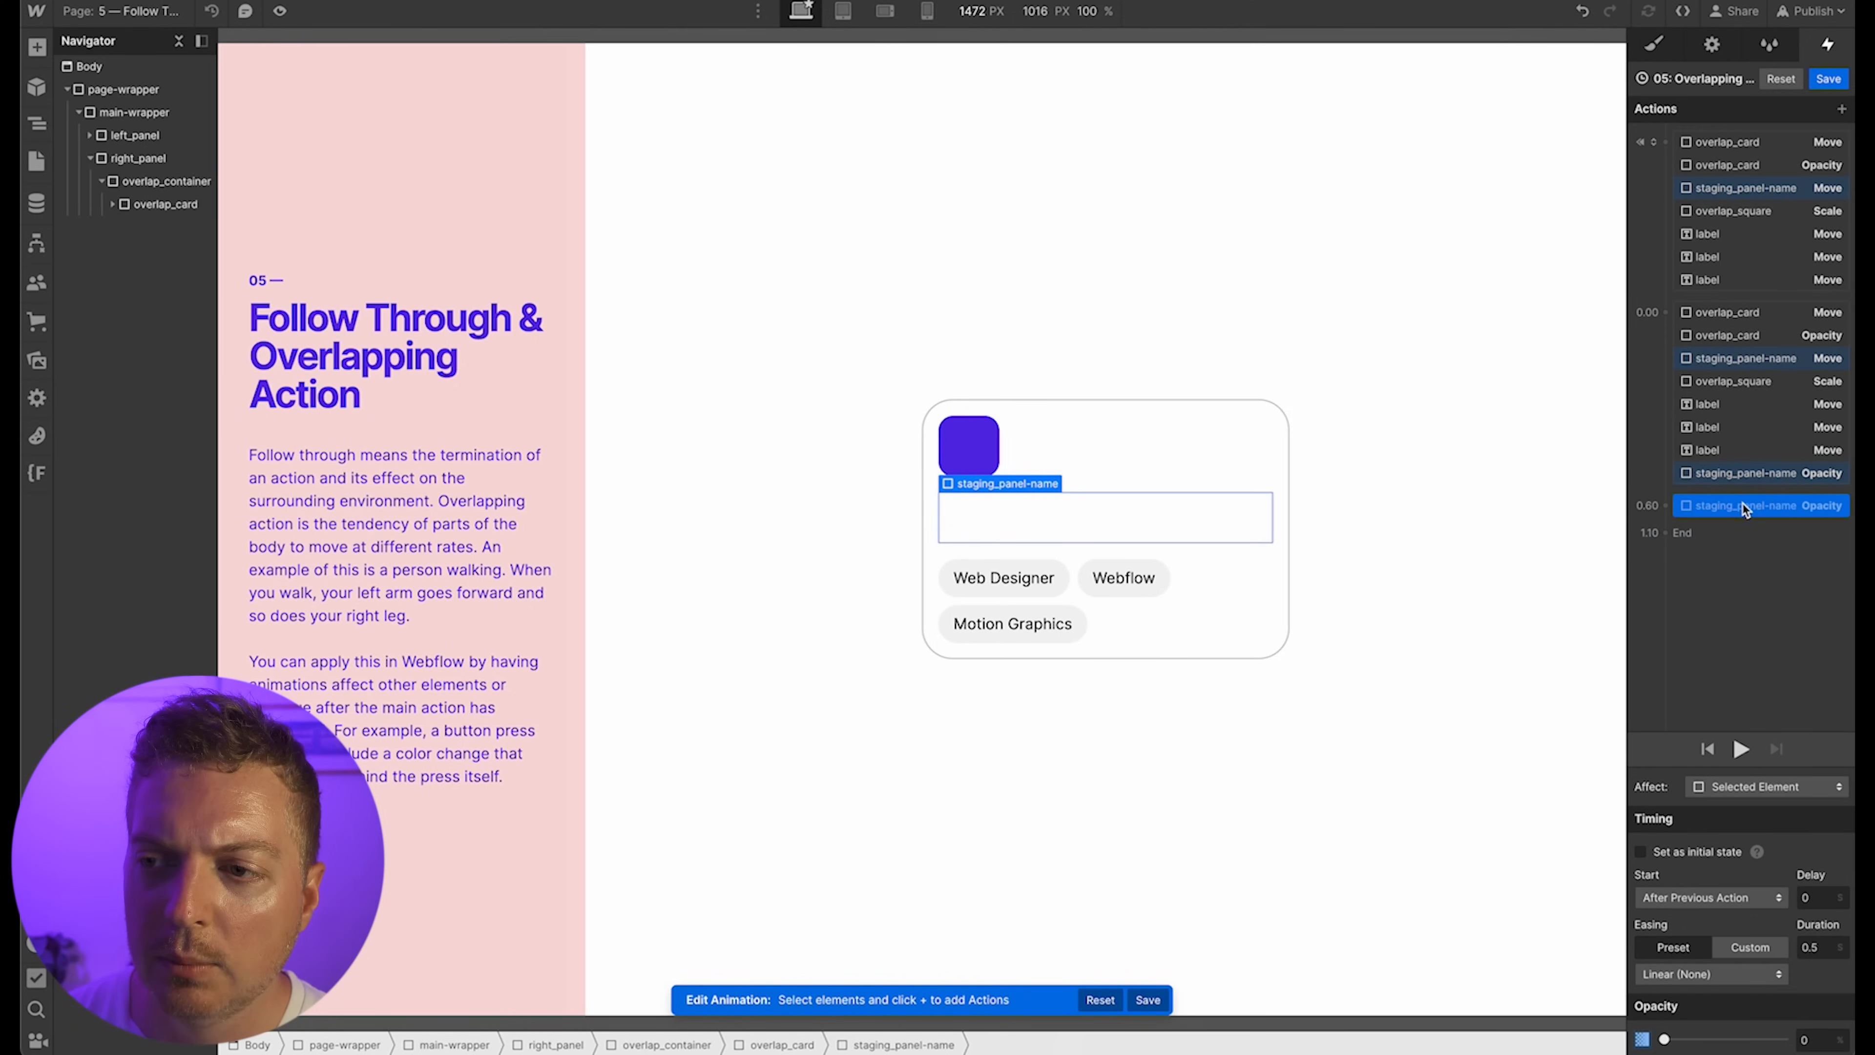
left_click_drag(1743, 504, 1745, 198)
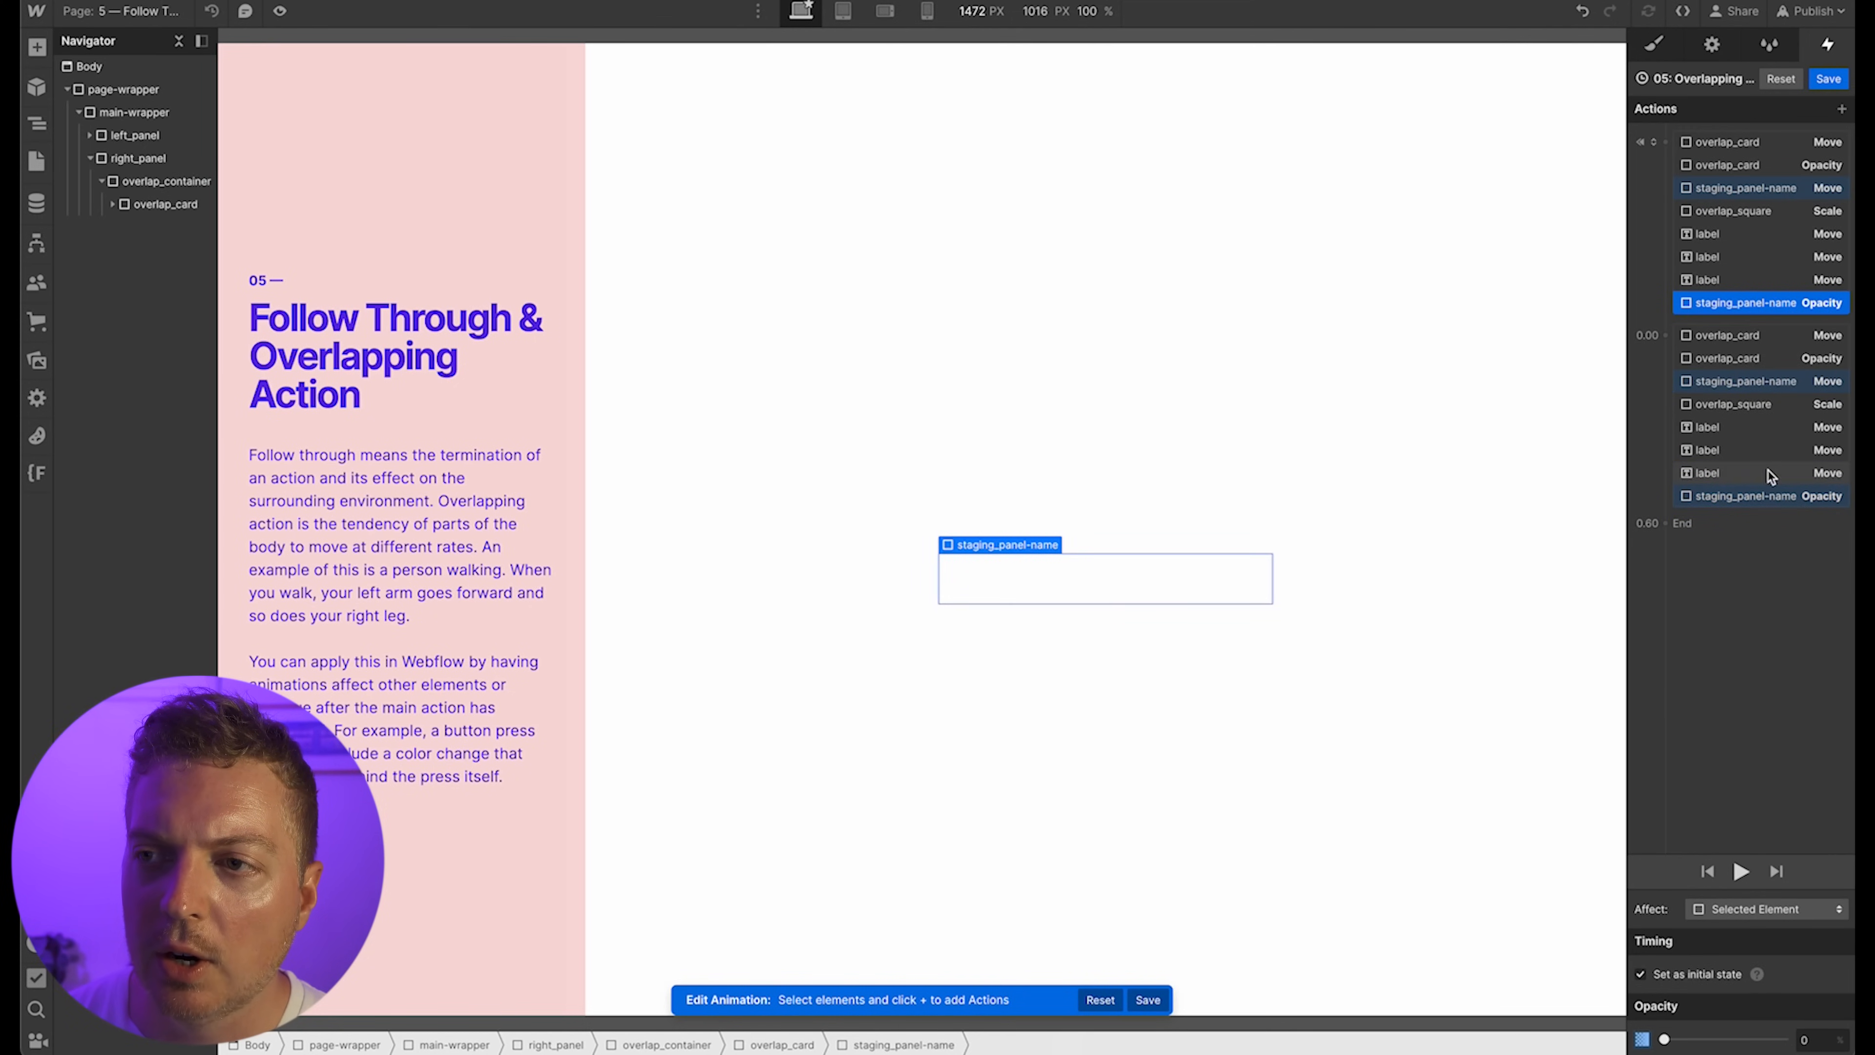
Reorder the 0.00 s group so staging_panel-name's Move action sits directly beside its Opacity action after the labels
left_click(1761, 358)
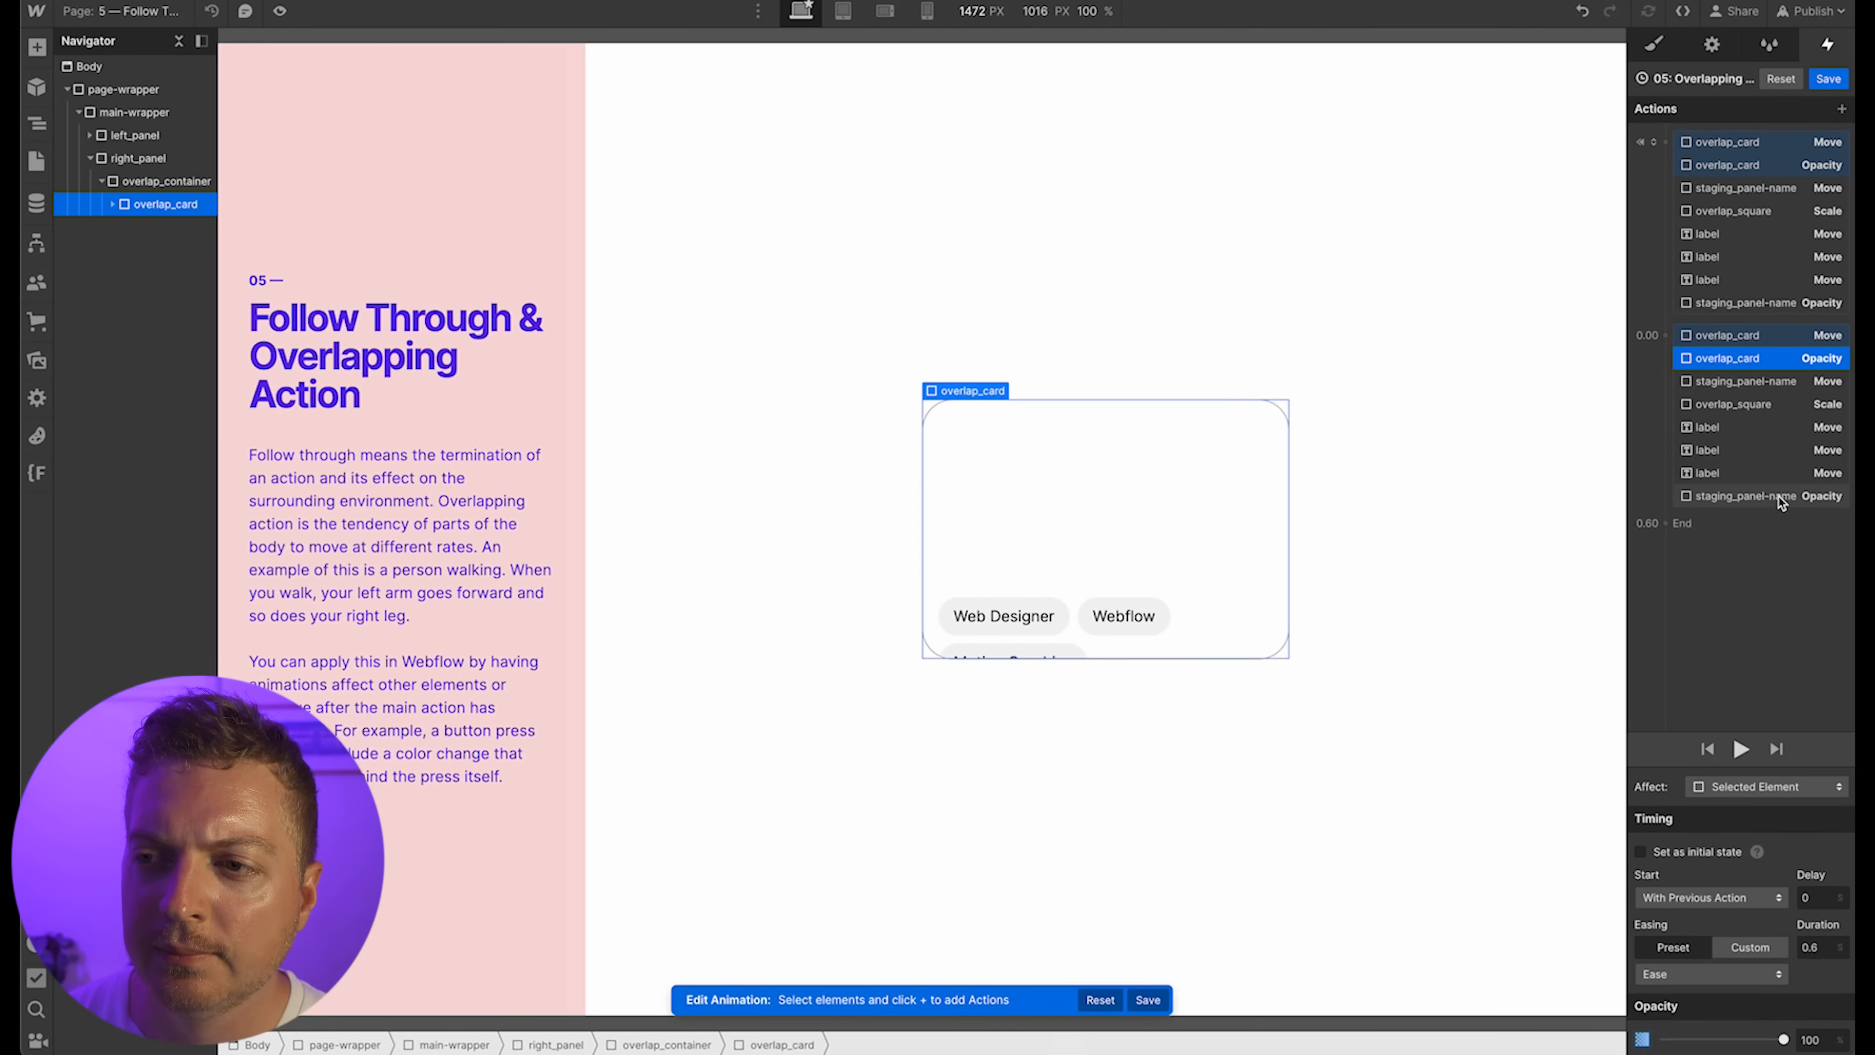
left_click_drag(1793, 383, 1771, 494)
left_click(1776, 476)
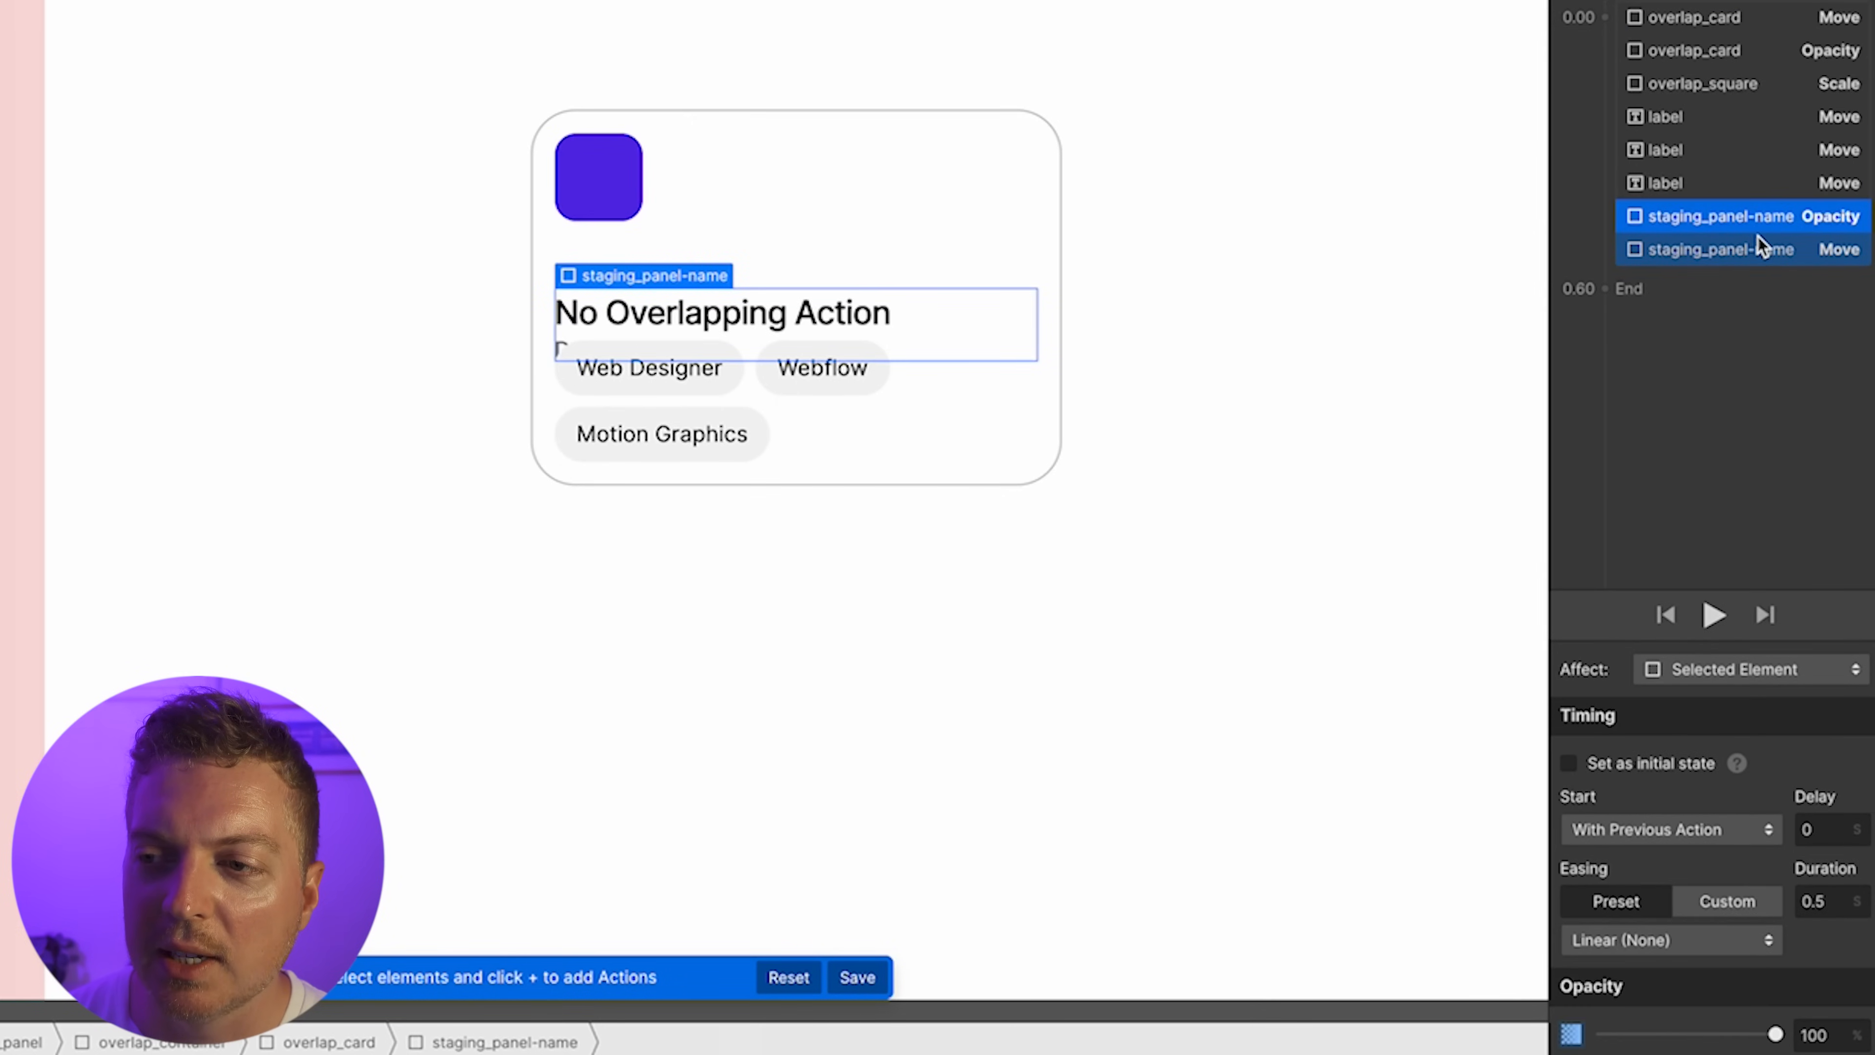
Set the 100% Opacity action for staging_panel-name to a 0.6 s duration with Ease easing, matching its Move action
double_click(1817, 900)
type(".6")
key("Return")
left_click(1743, 249)
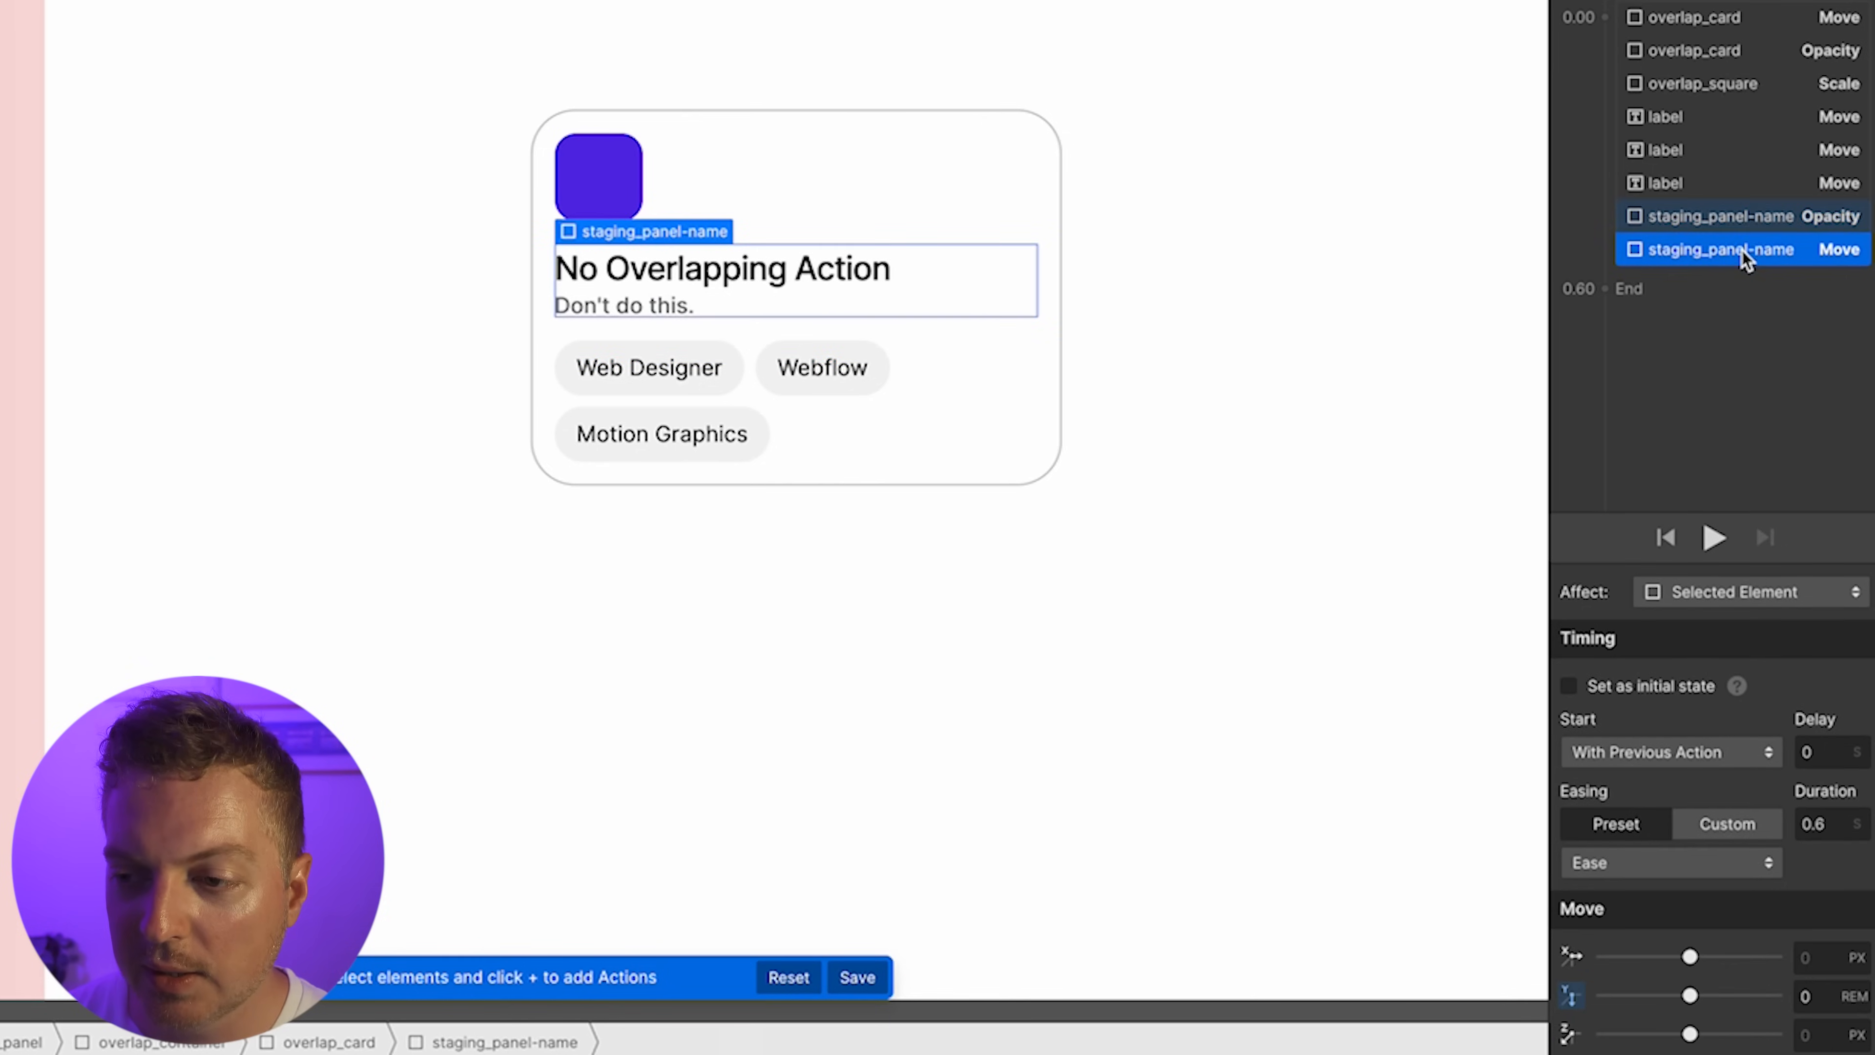
left_click(1747, 216)
left_click(1682, 938)
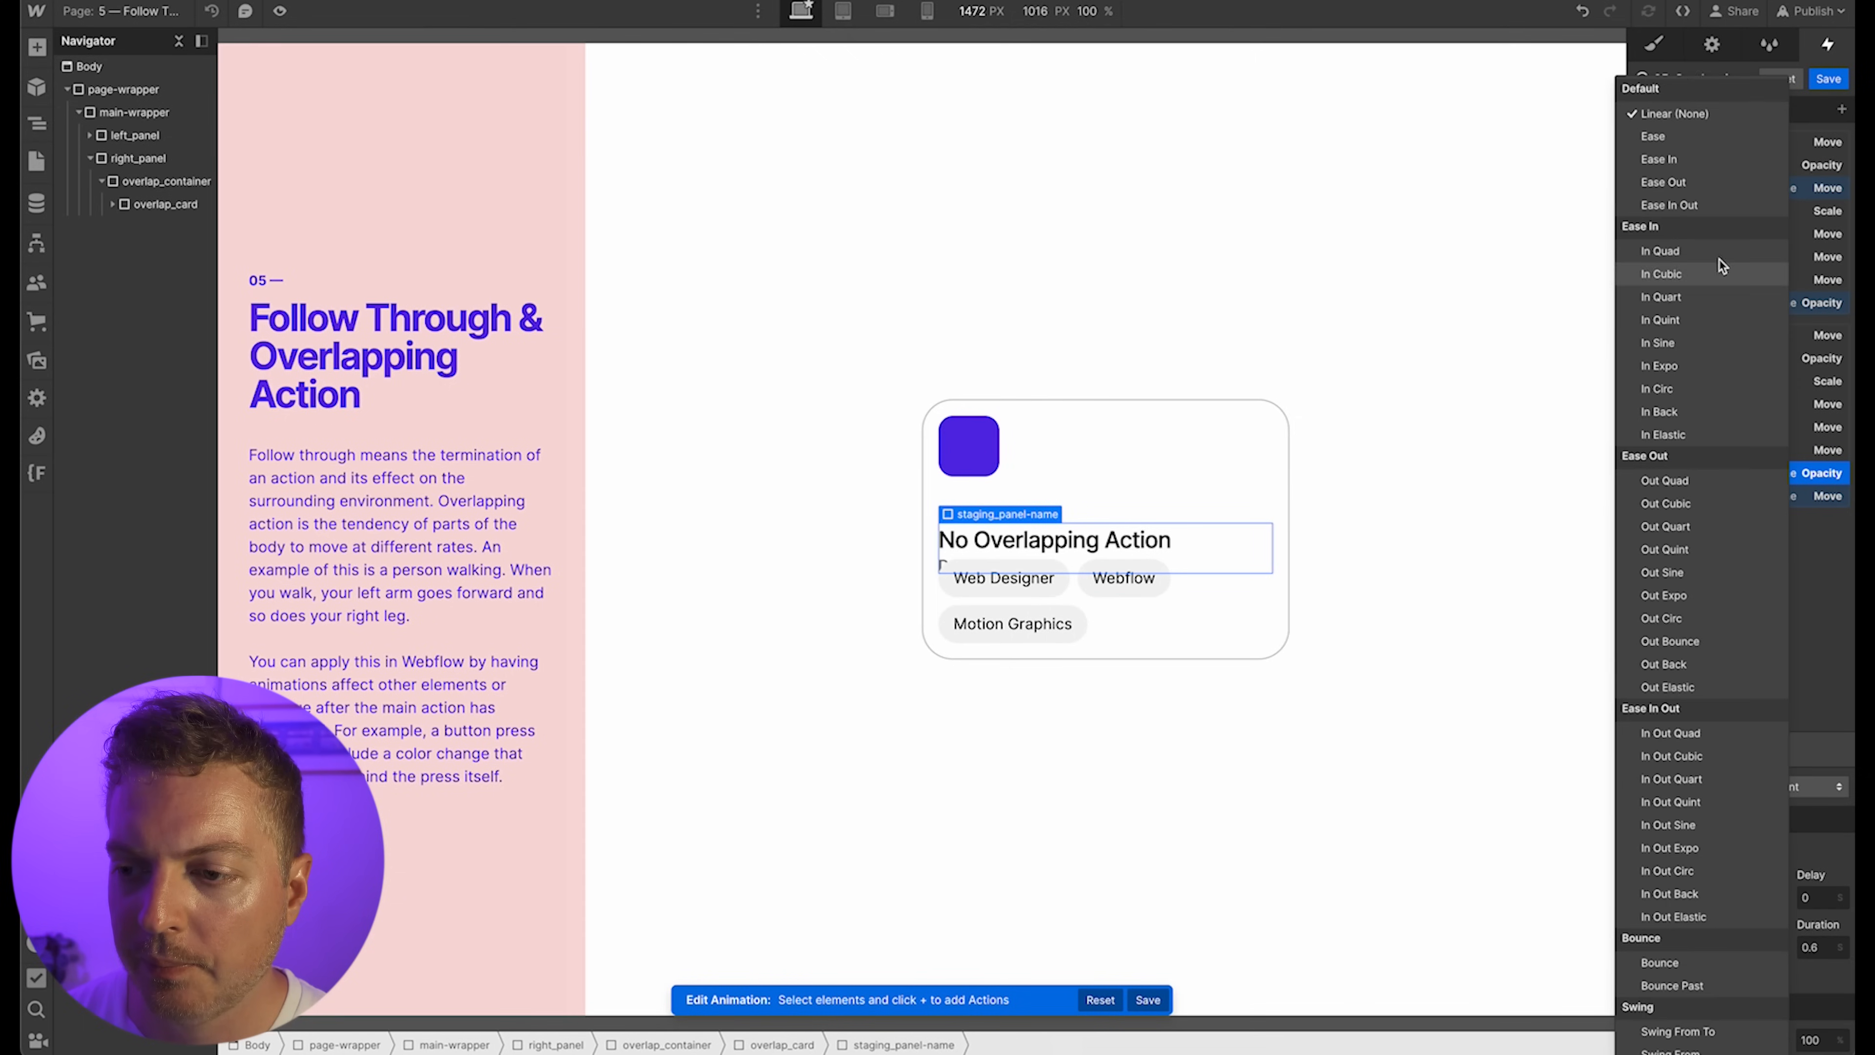
left_click(1696, 135)
left_click(1764, 489)
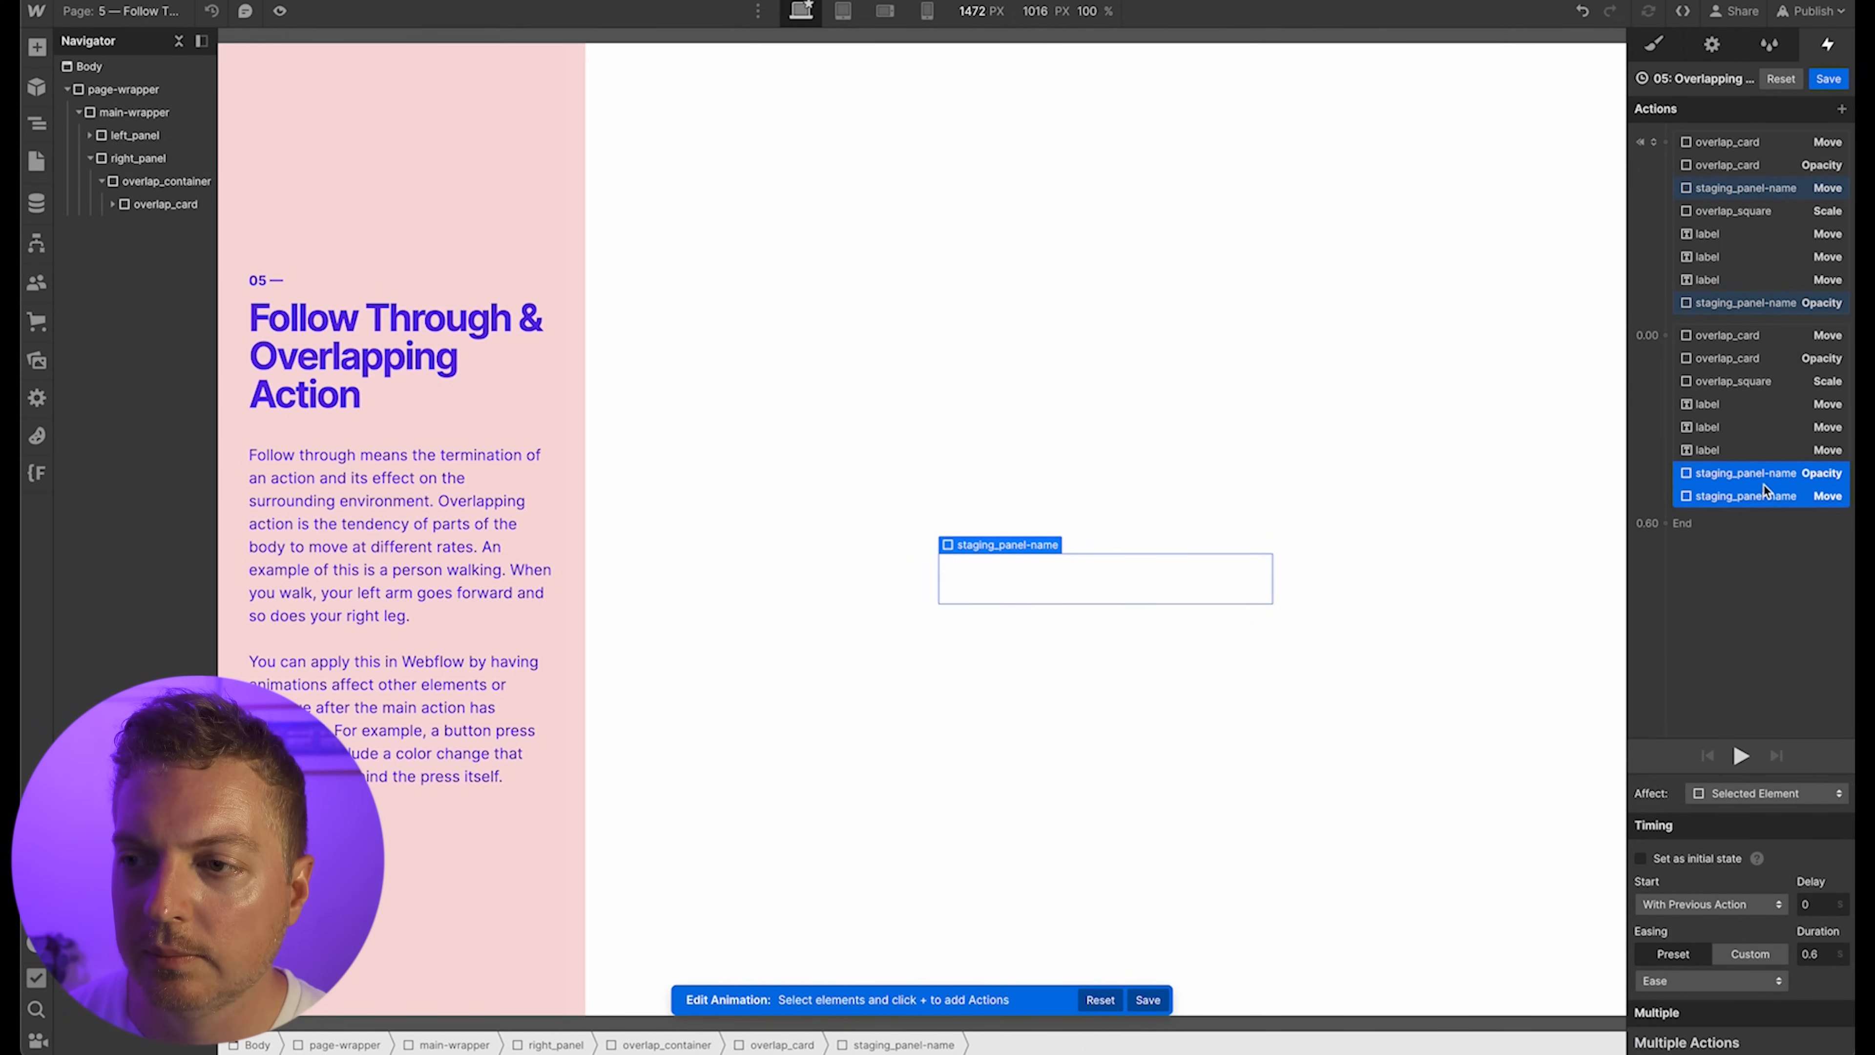
left_click(1777, 592)
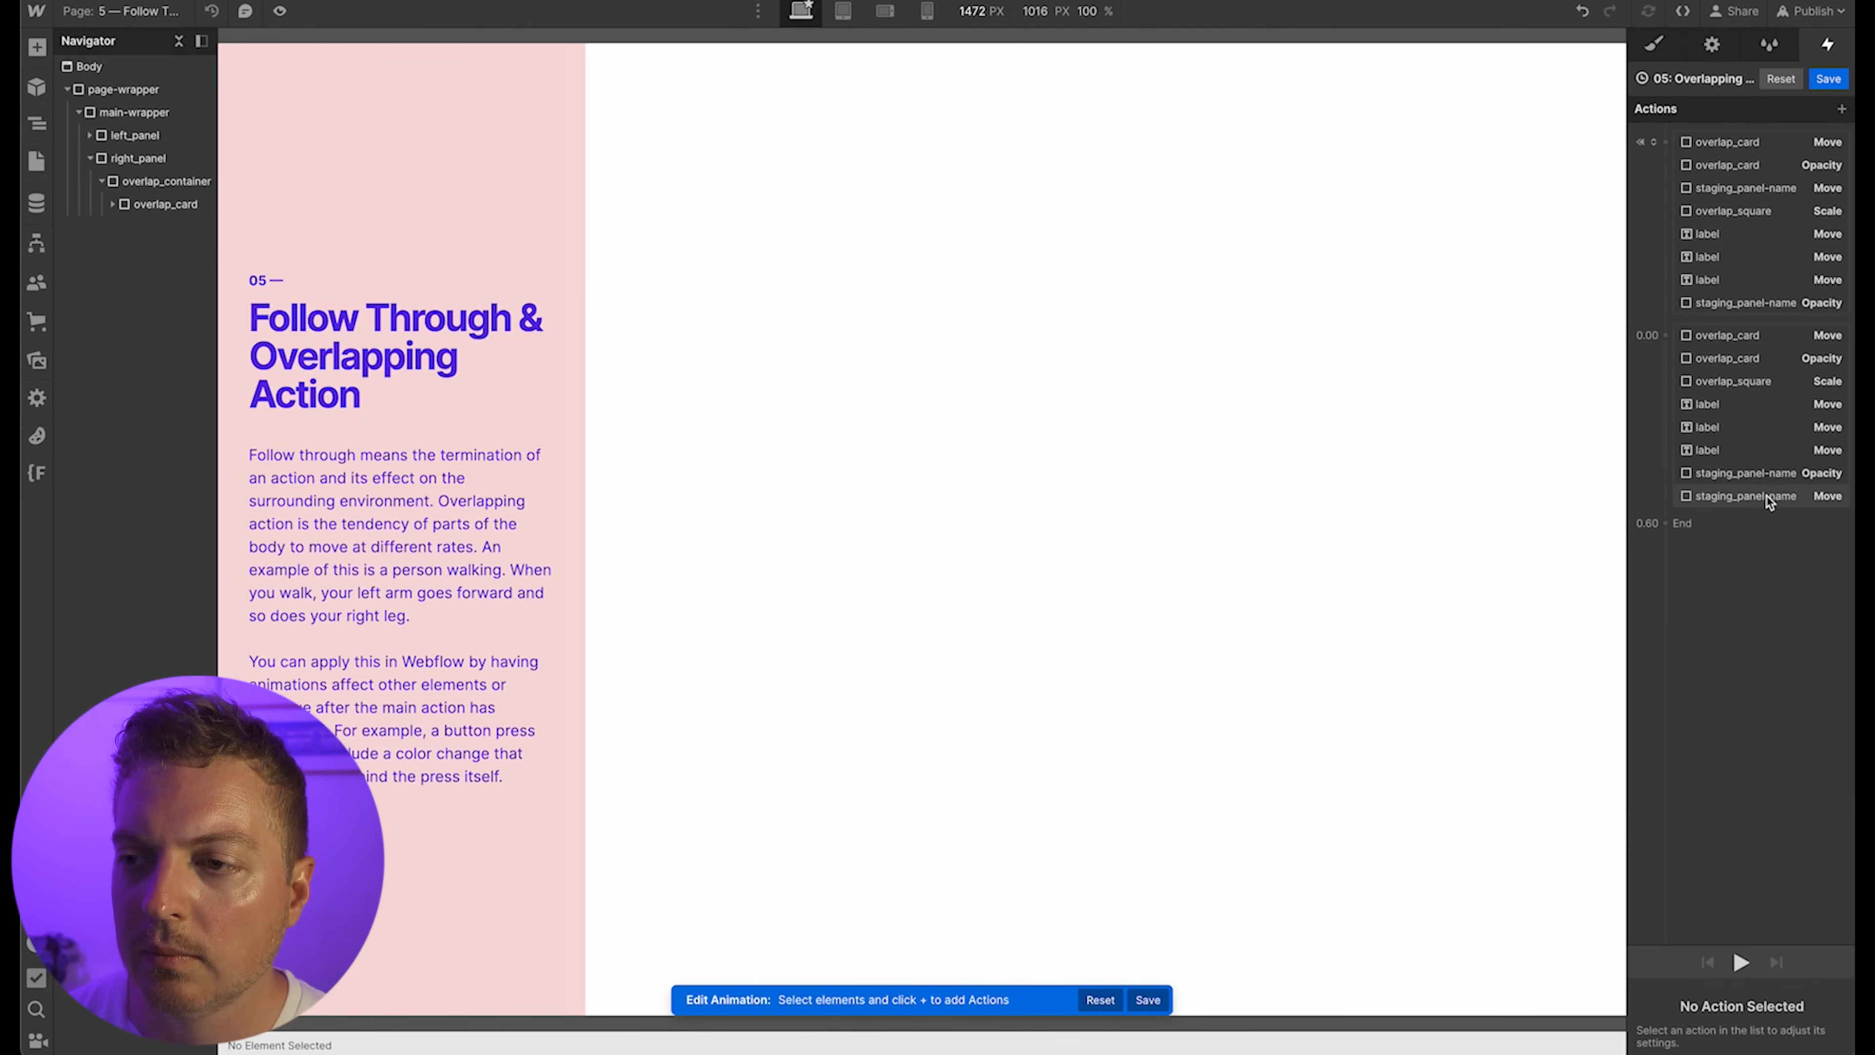
Set the delay of staging_panel-name's Opacity and Move actions in the 0.00 s group to 0.1 s
left_click(1765, 470)
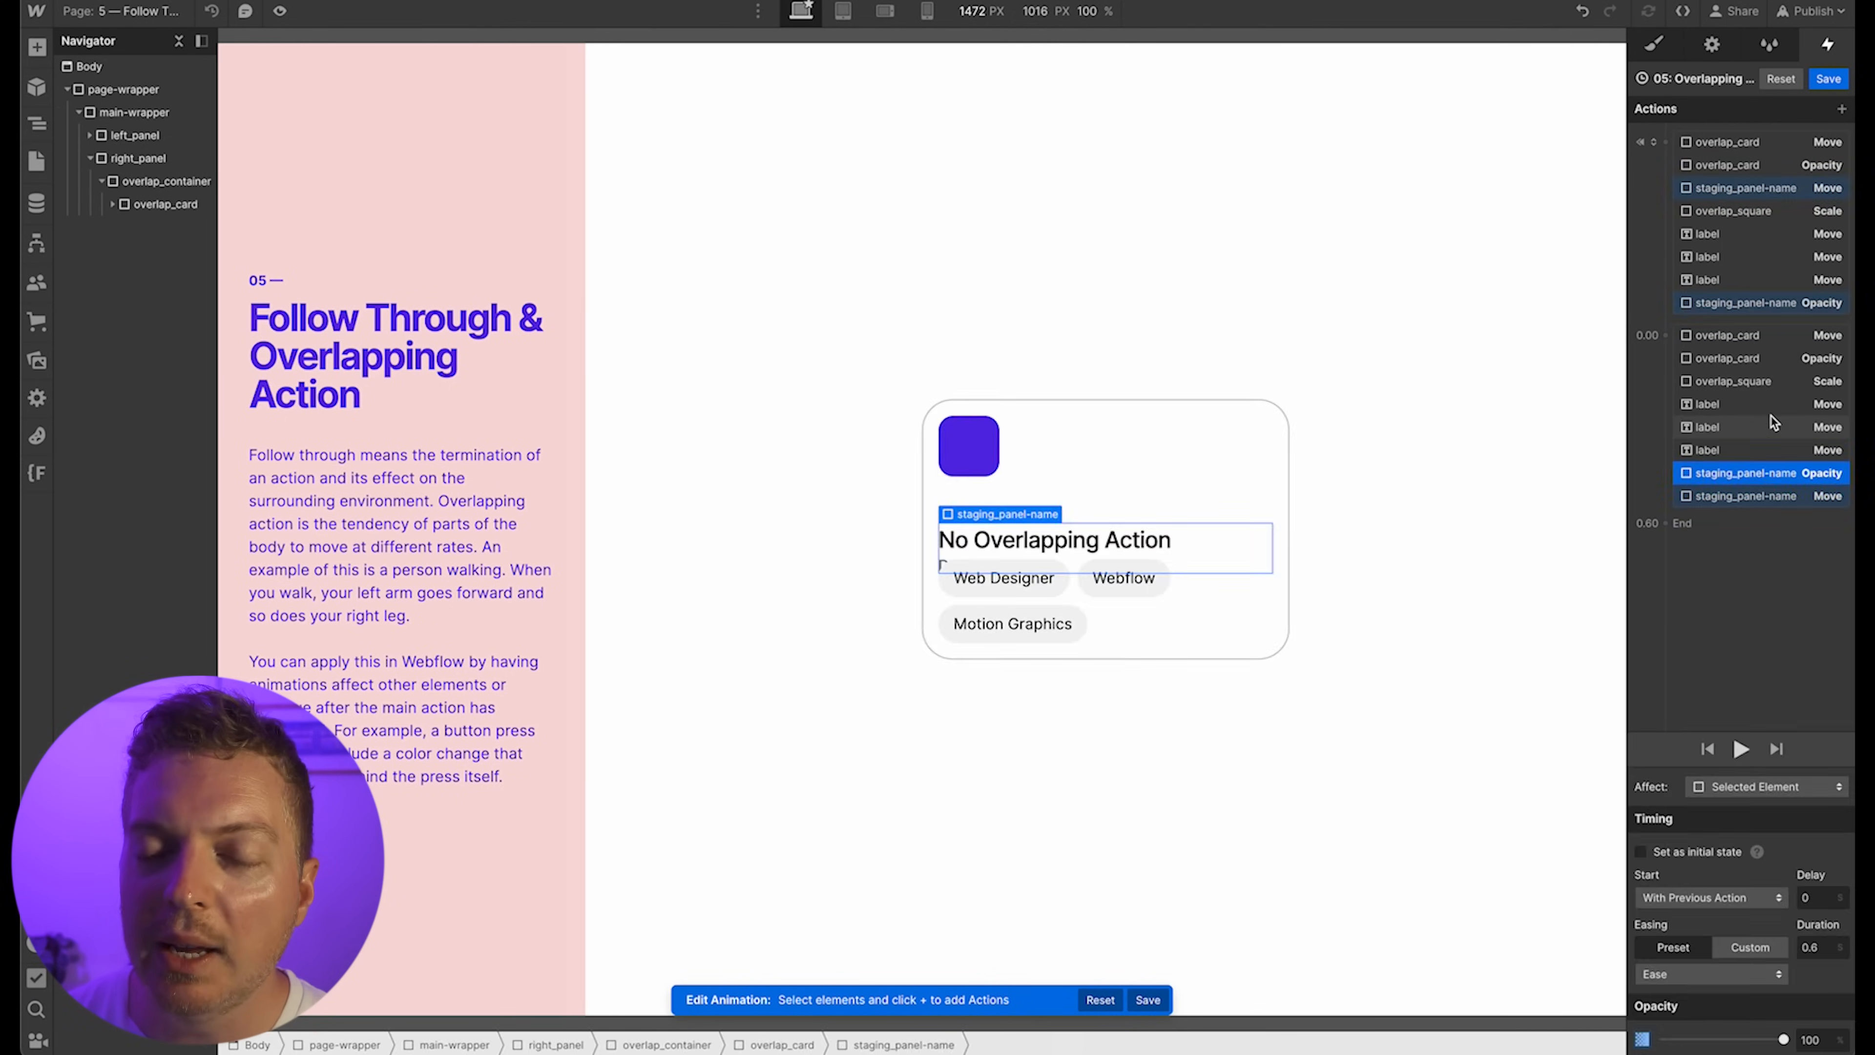
left_click(1773, 424)
key("Up")
key("Down")
key("Down")
key("Down")
key("Down")
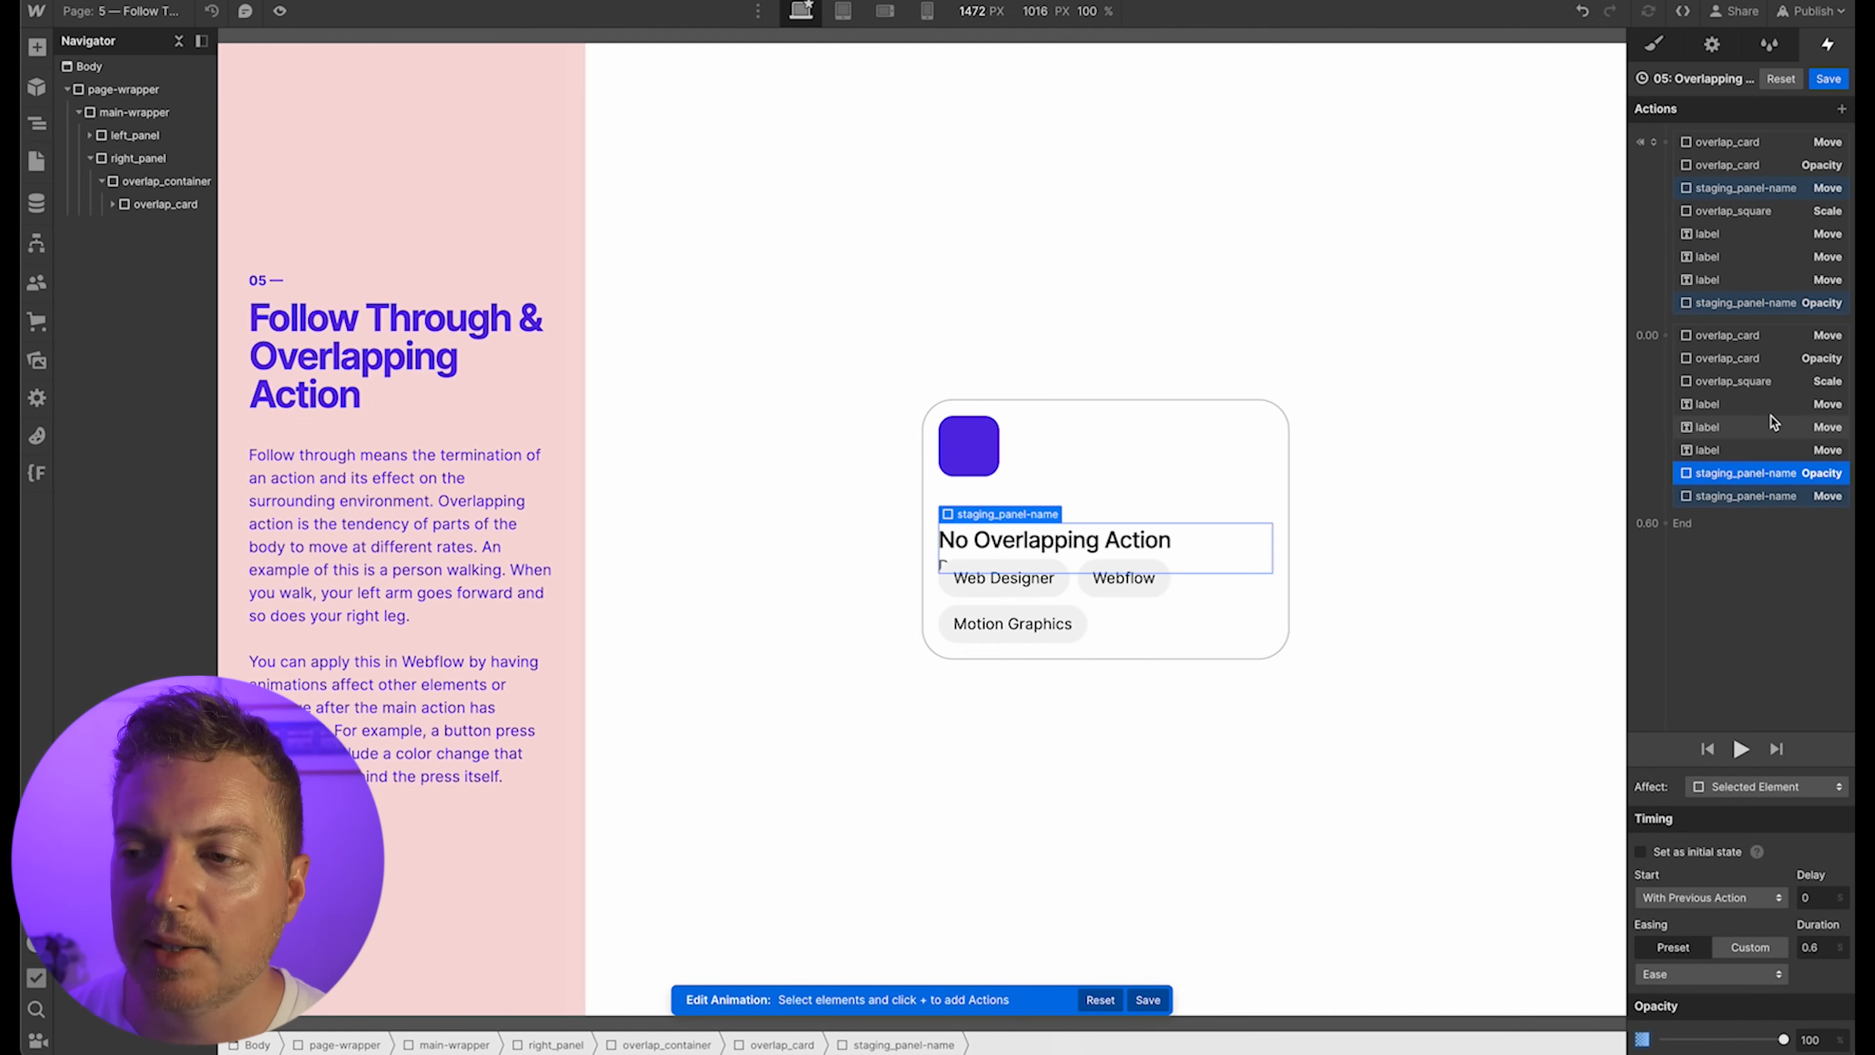
key("Up")
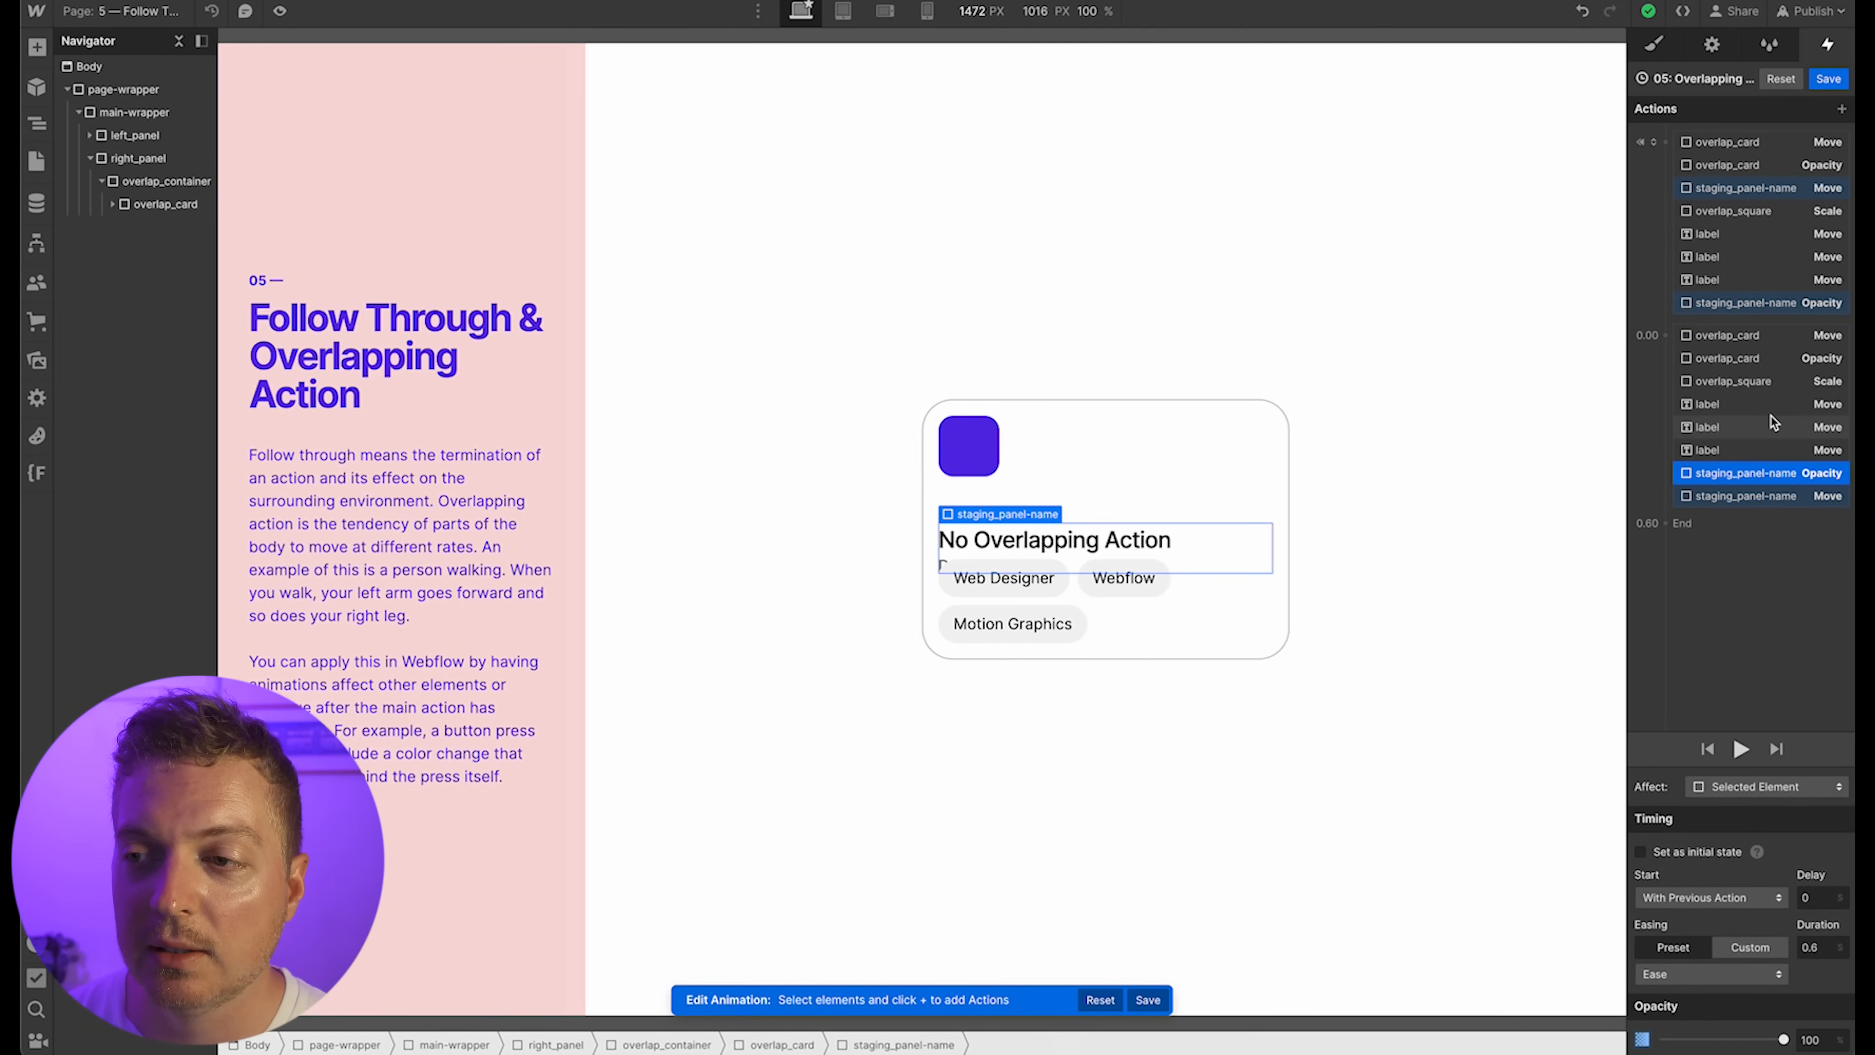
left_click(1774, 494, "shift")
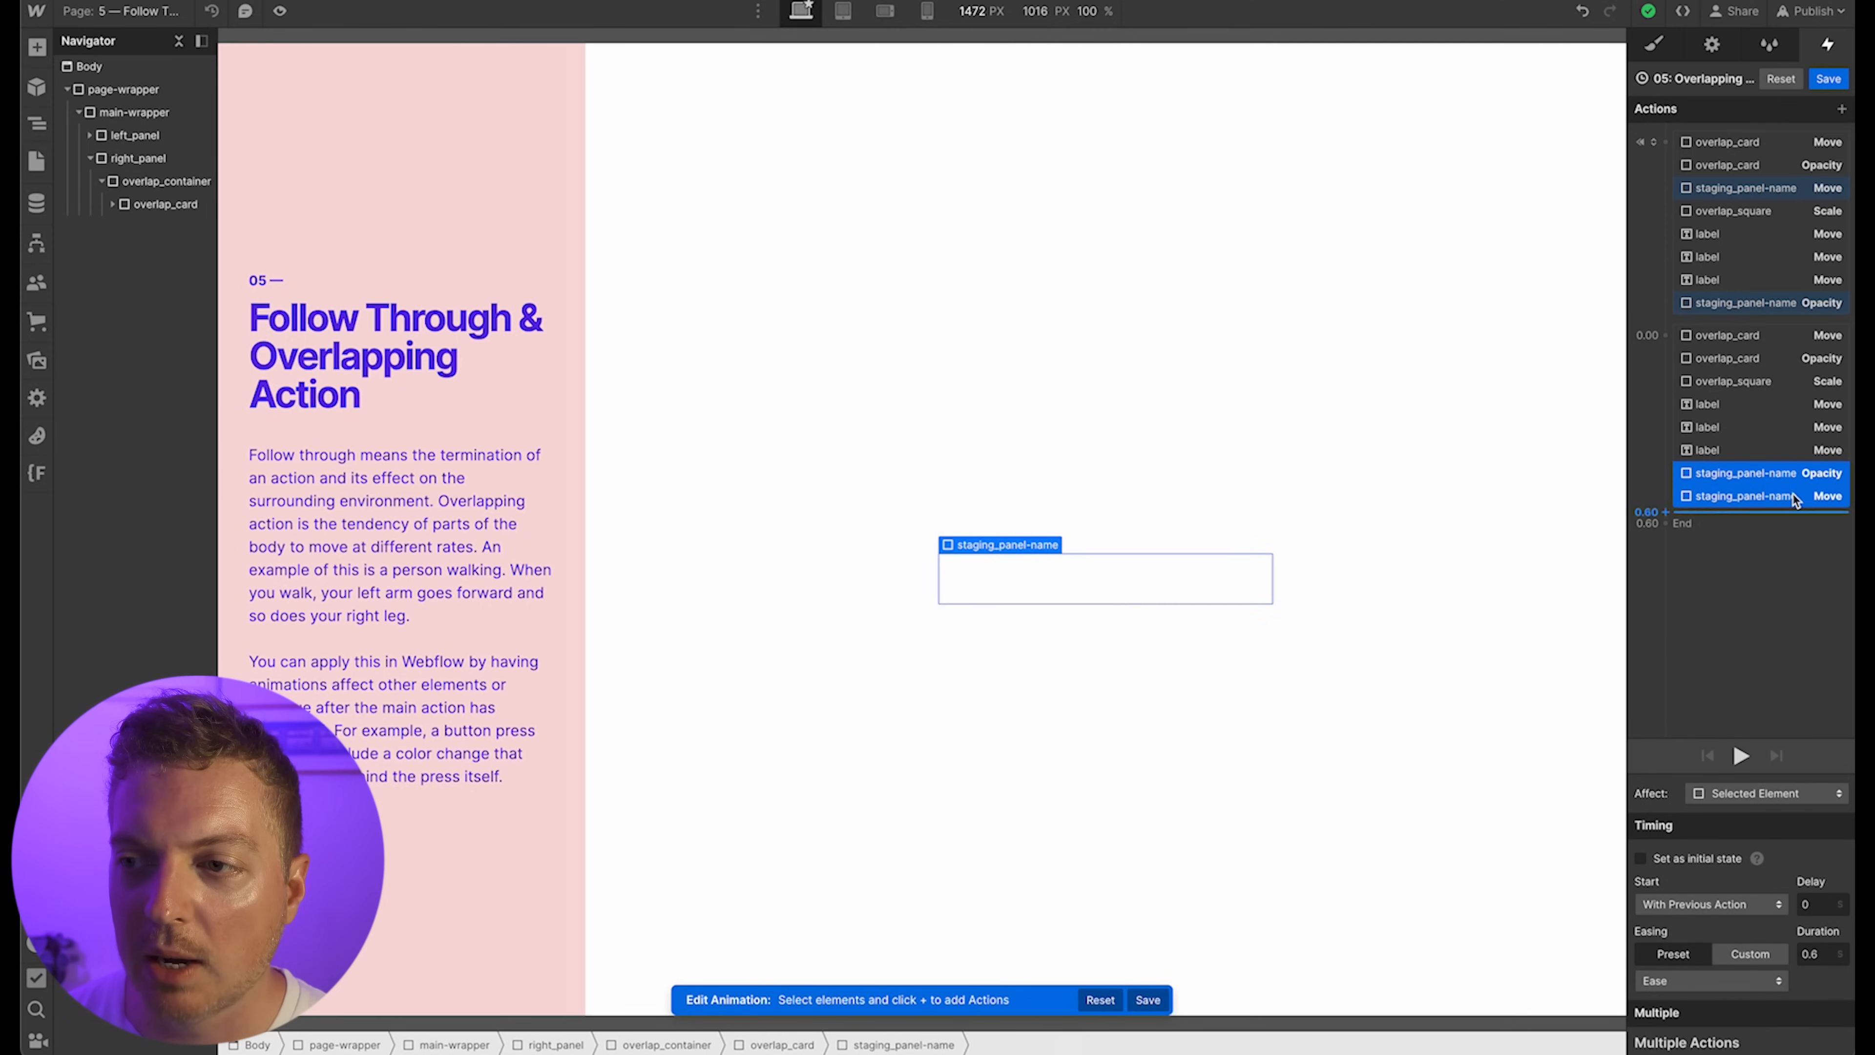
left_click(1818, 906)
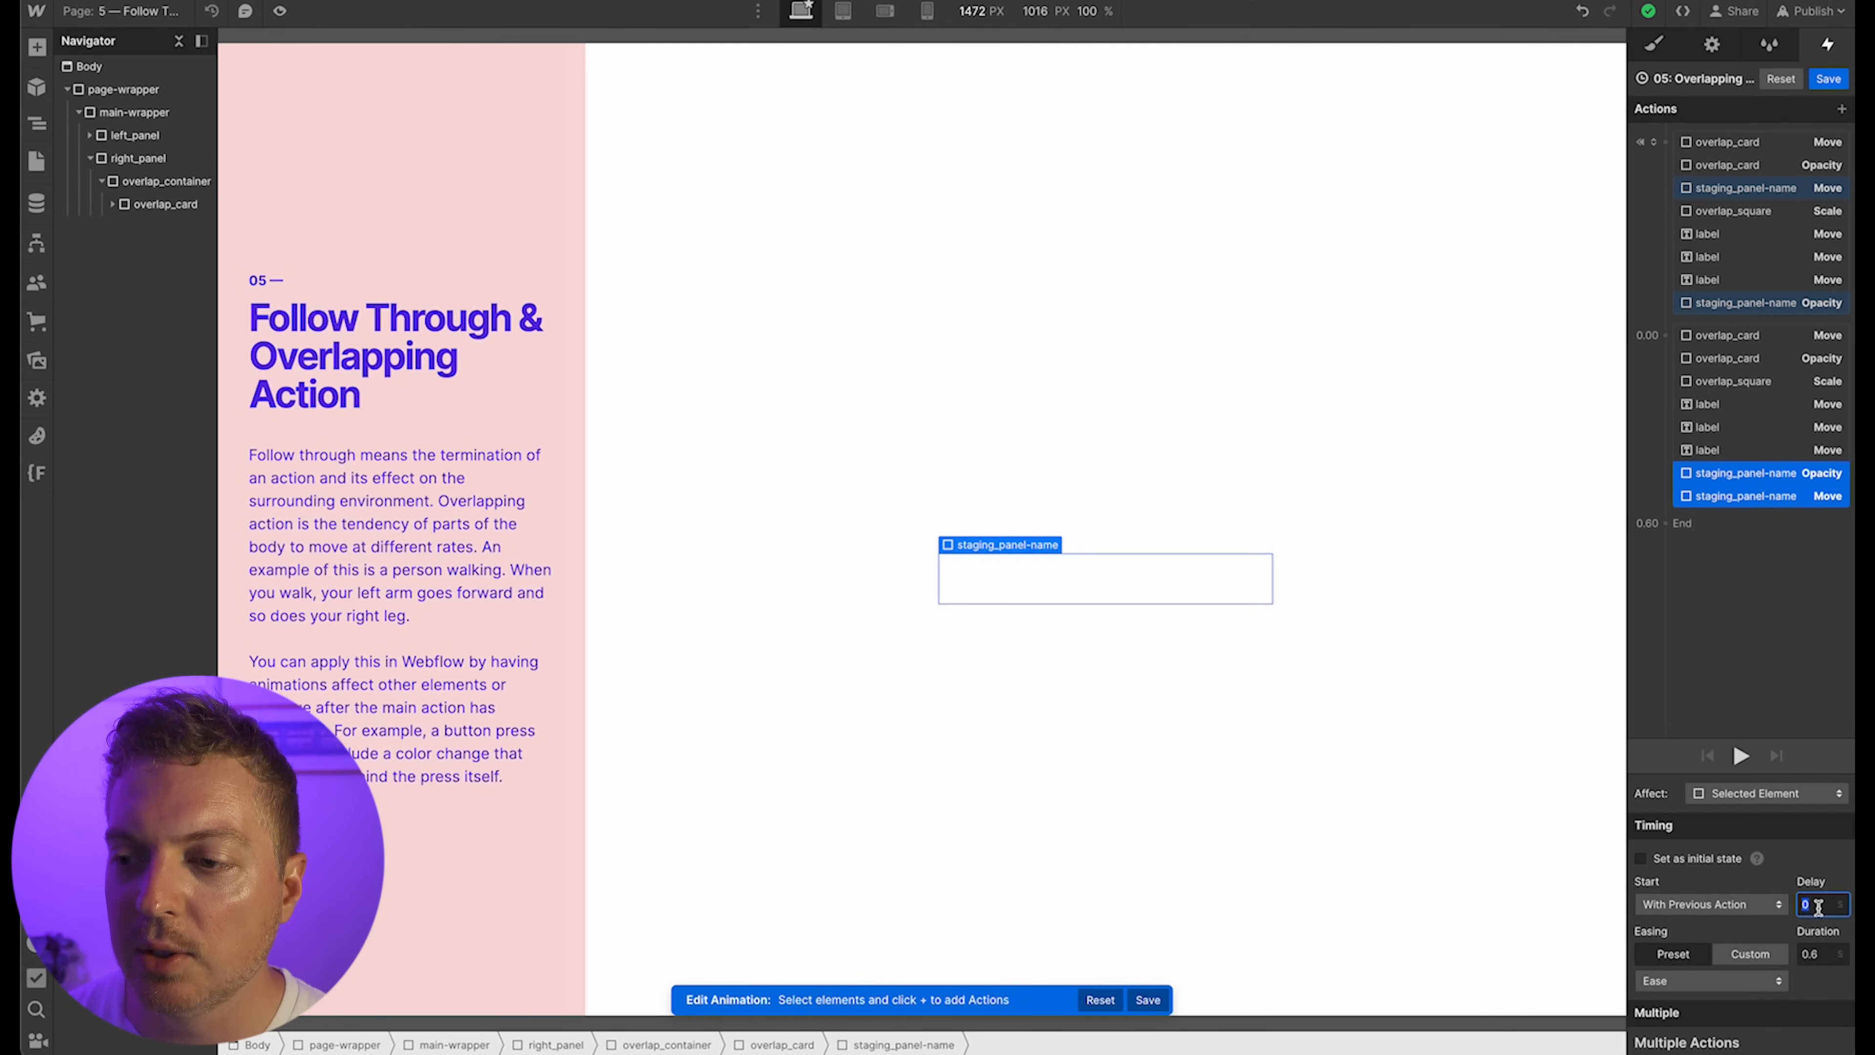
type("0.1")
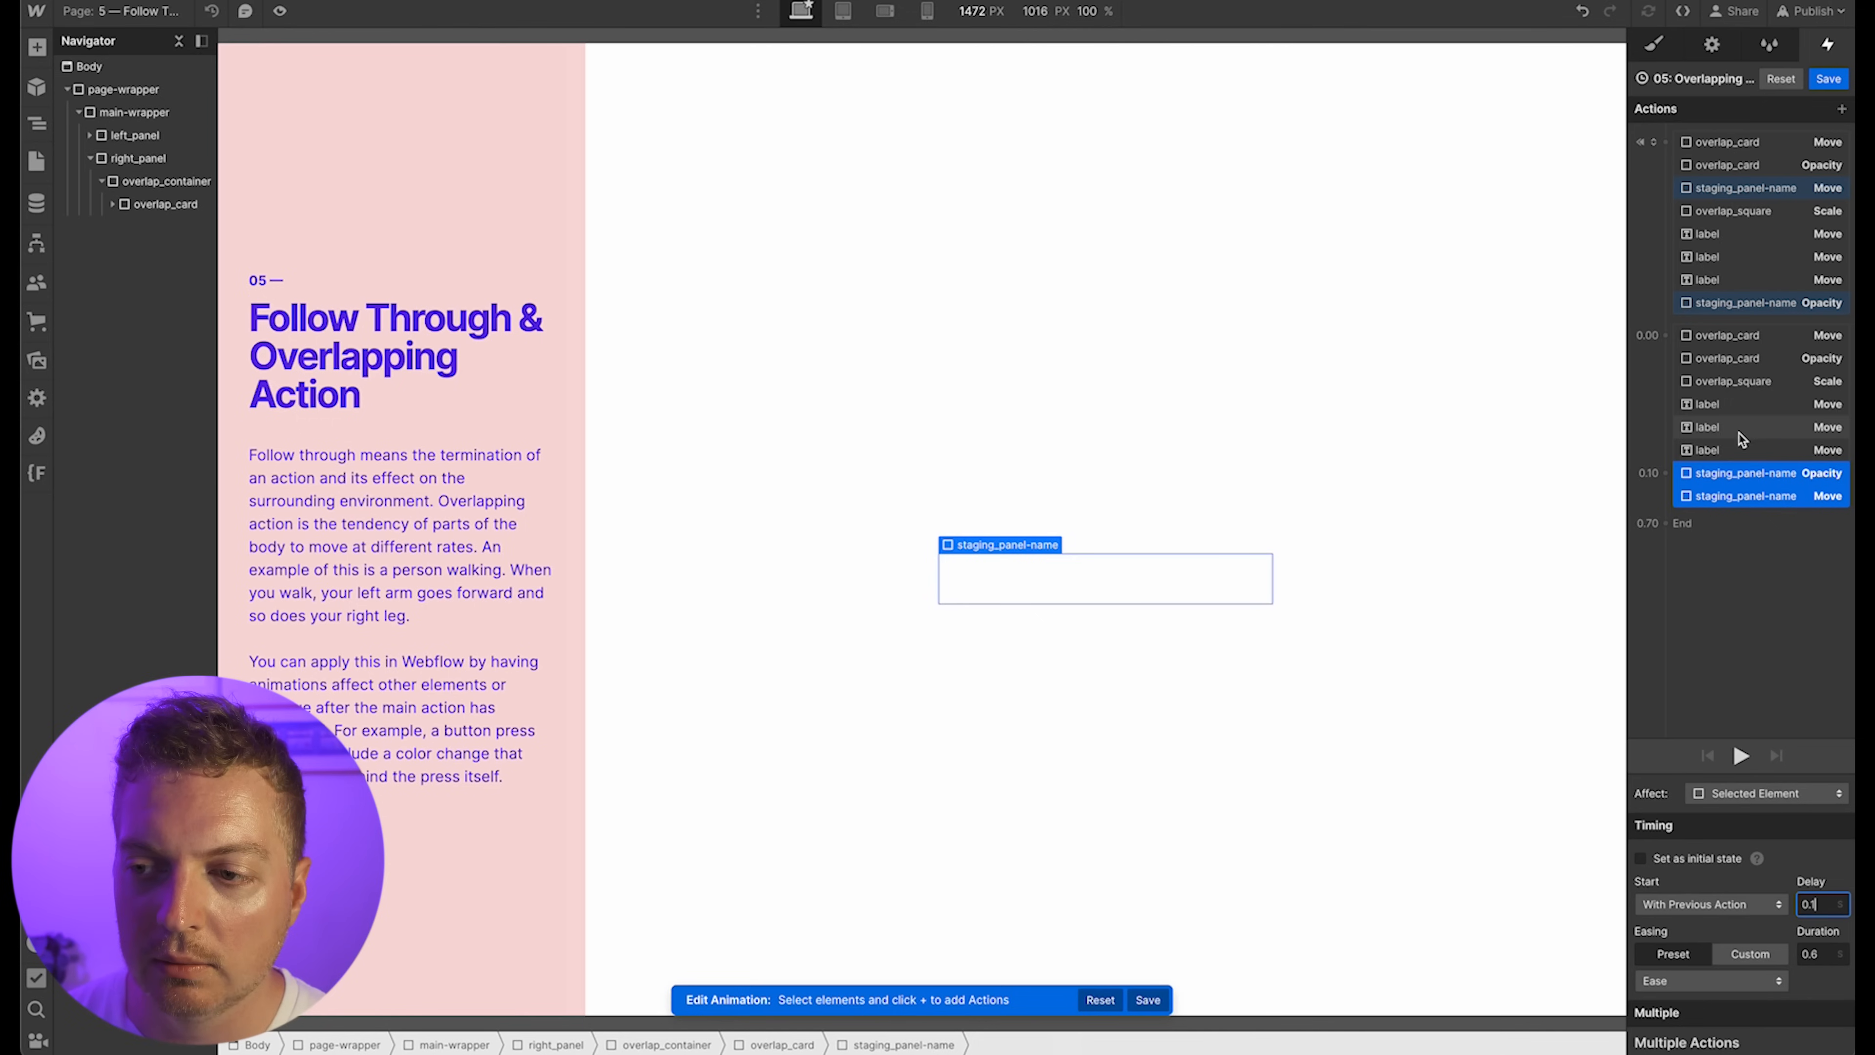
Replay the card animation several times to check the delayed entrance of staging_panel-name
left_click(1741, 755)
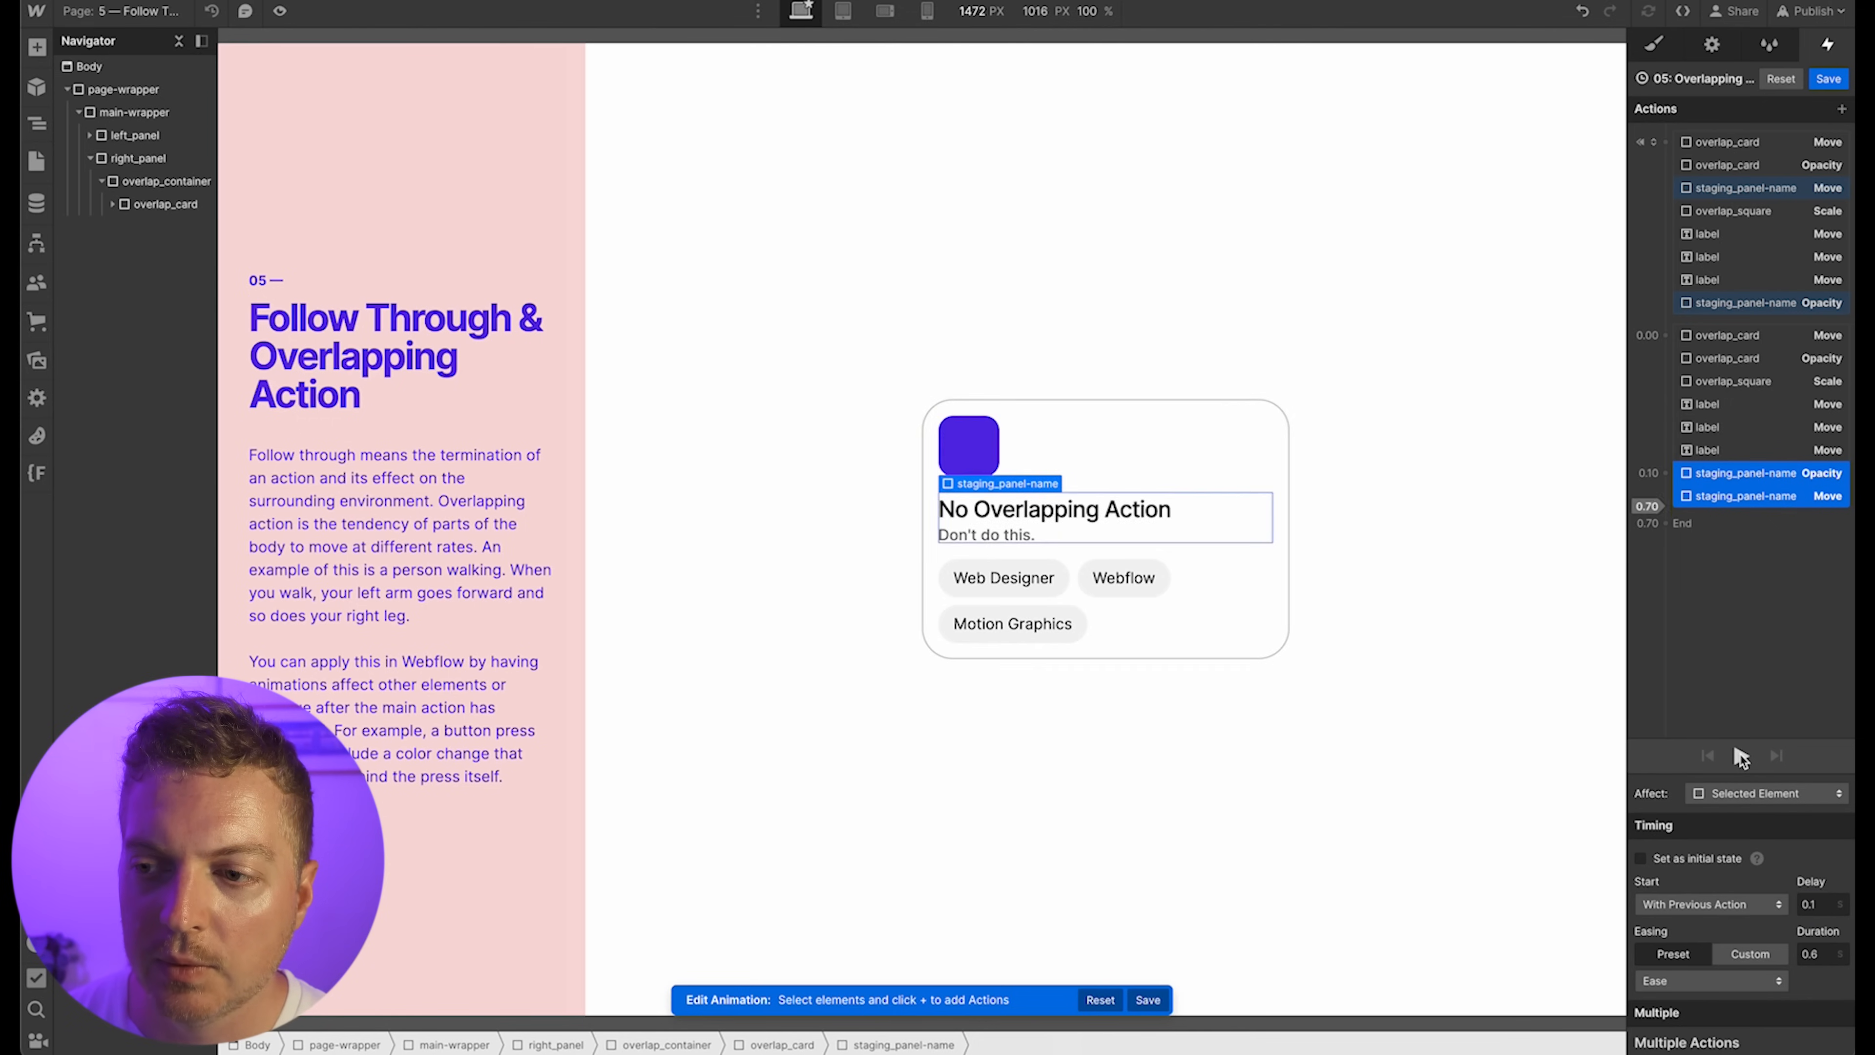
left_click(1741, 756)
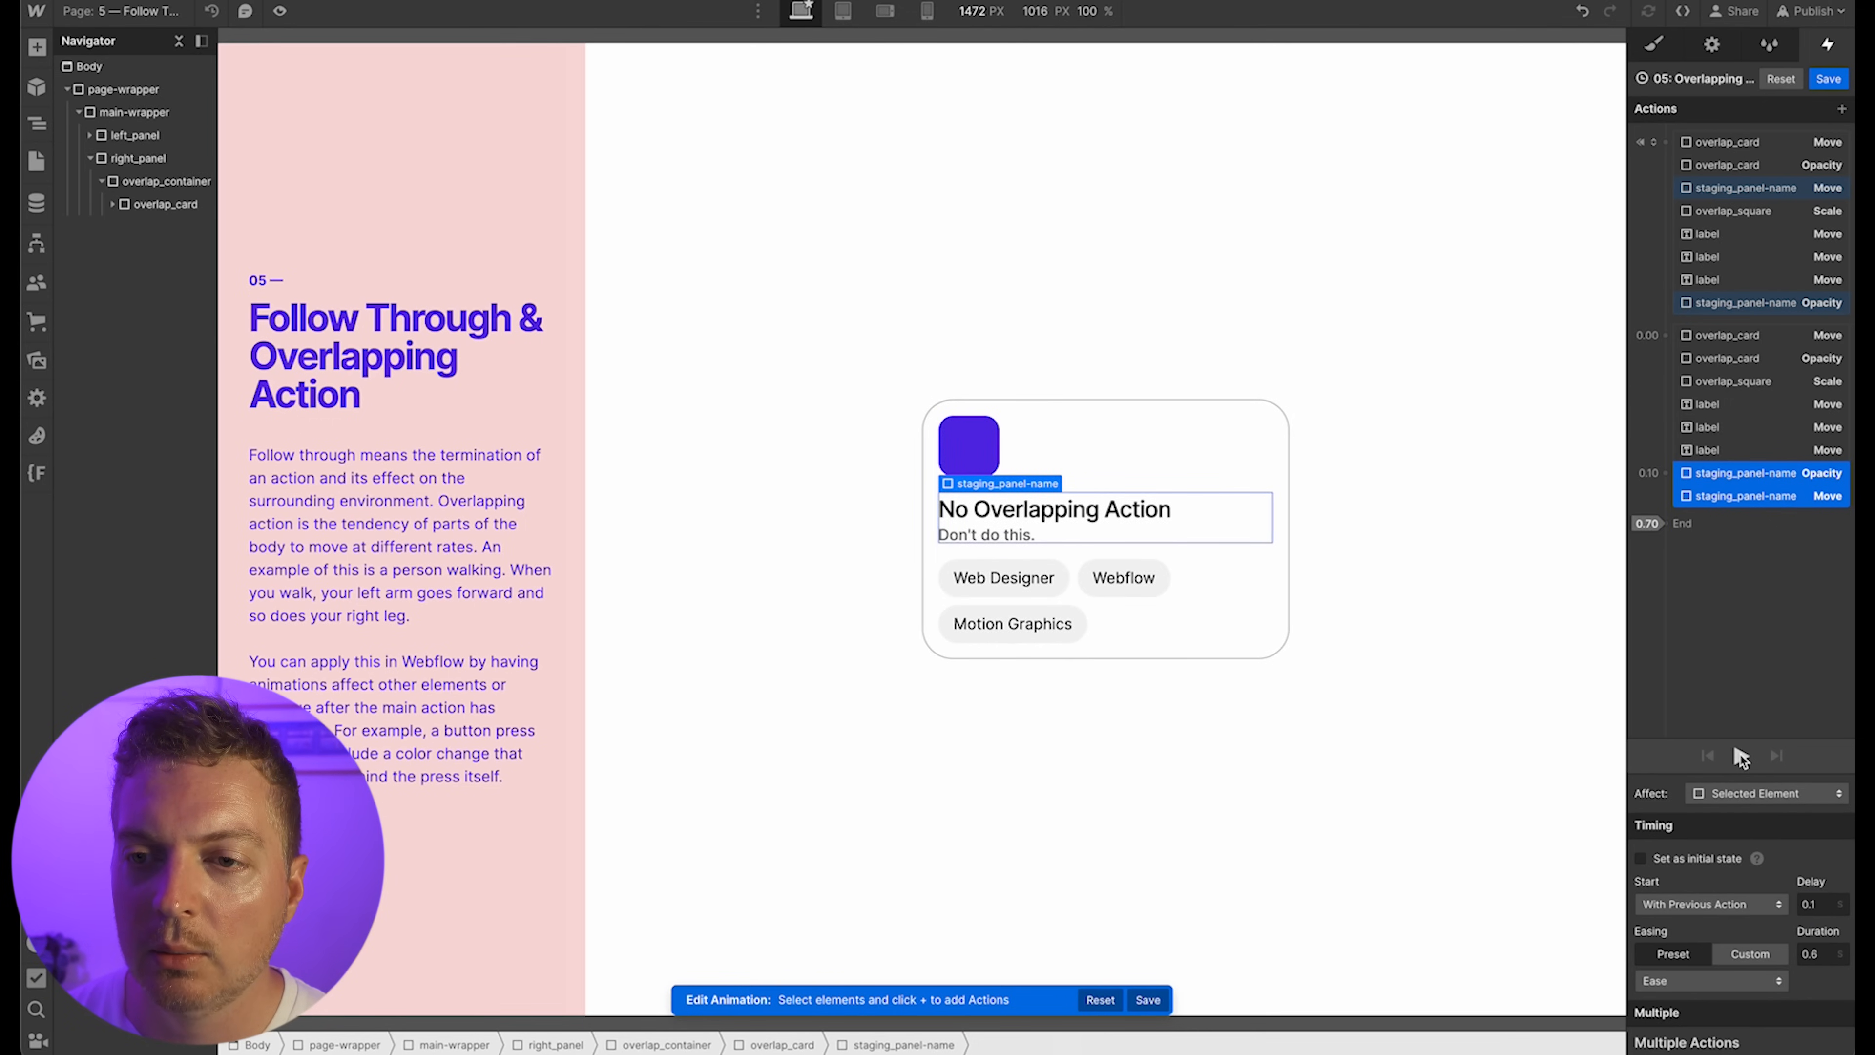
left_click(1740, 755)
left_click(1740, 755)
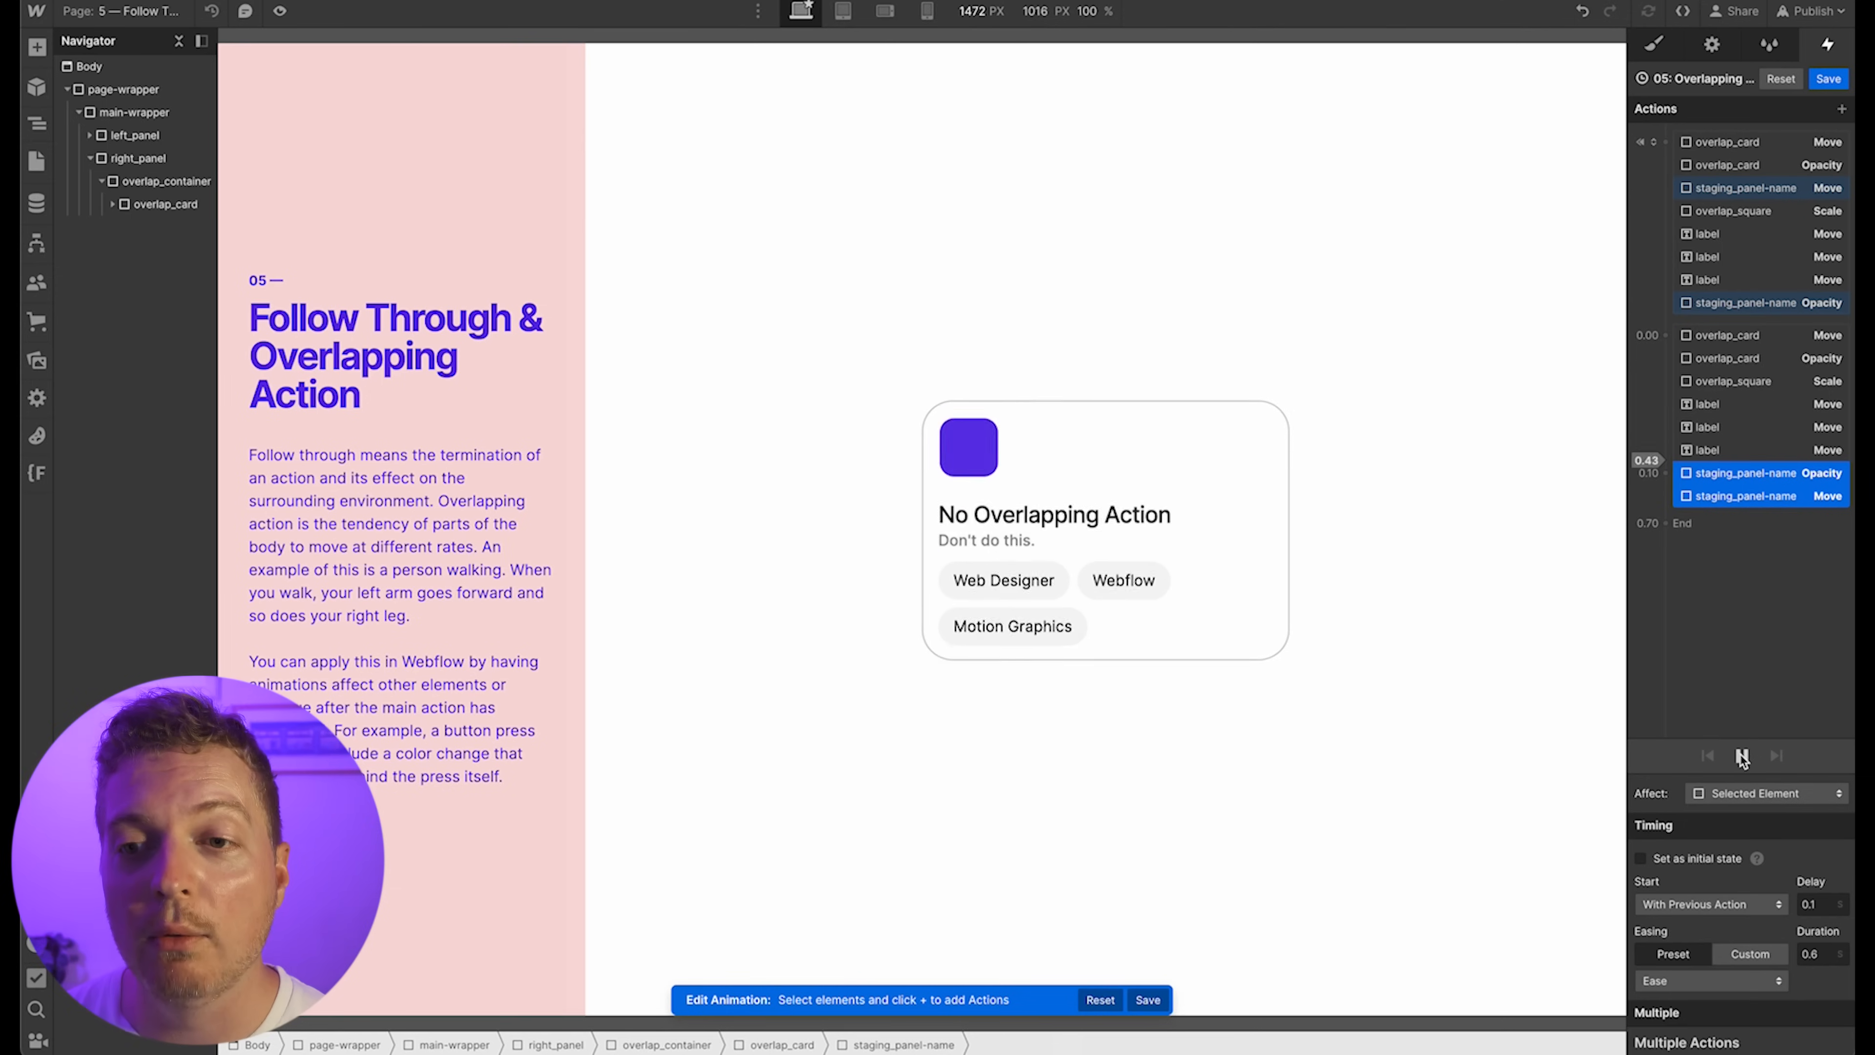
left_click(1740, 755)
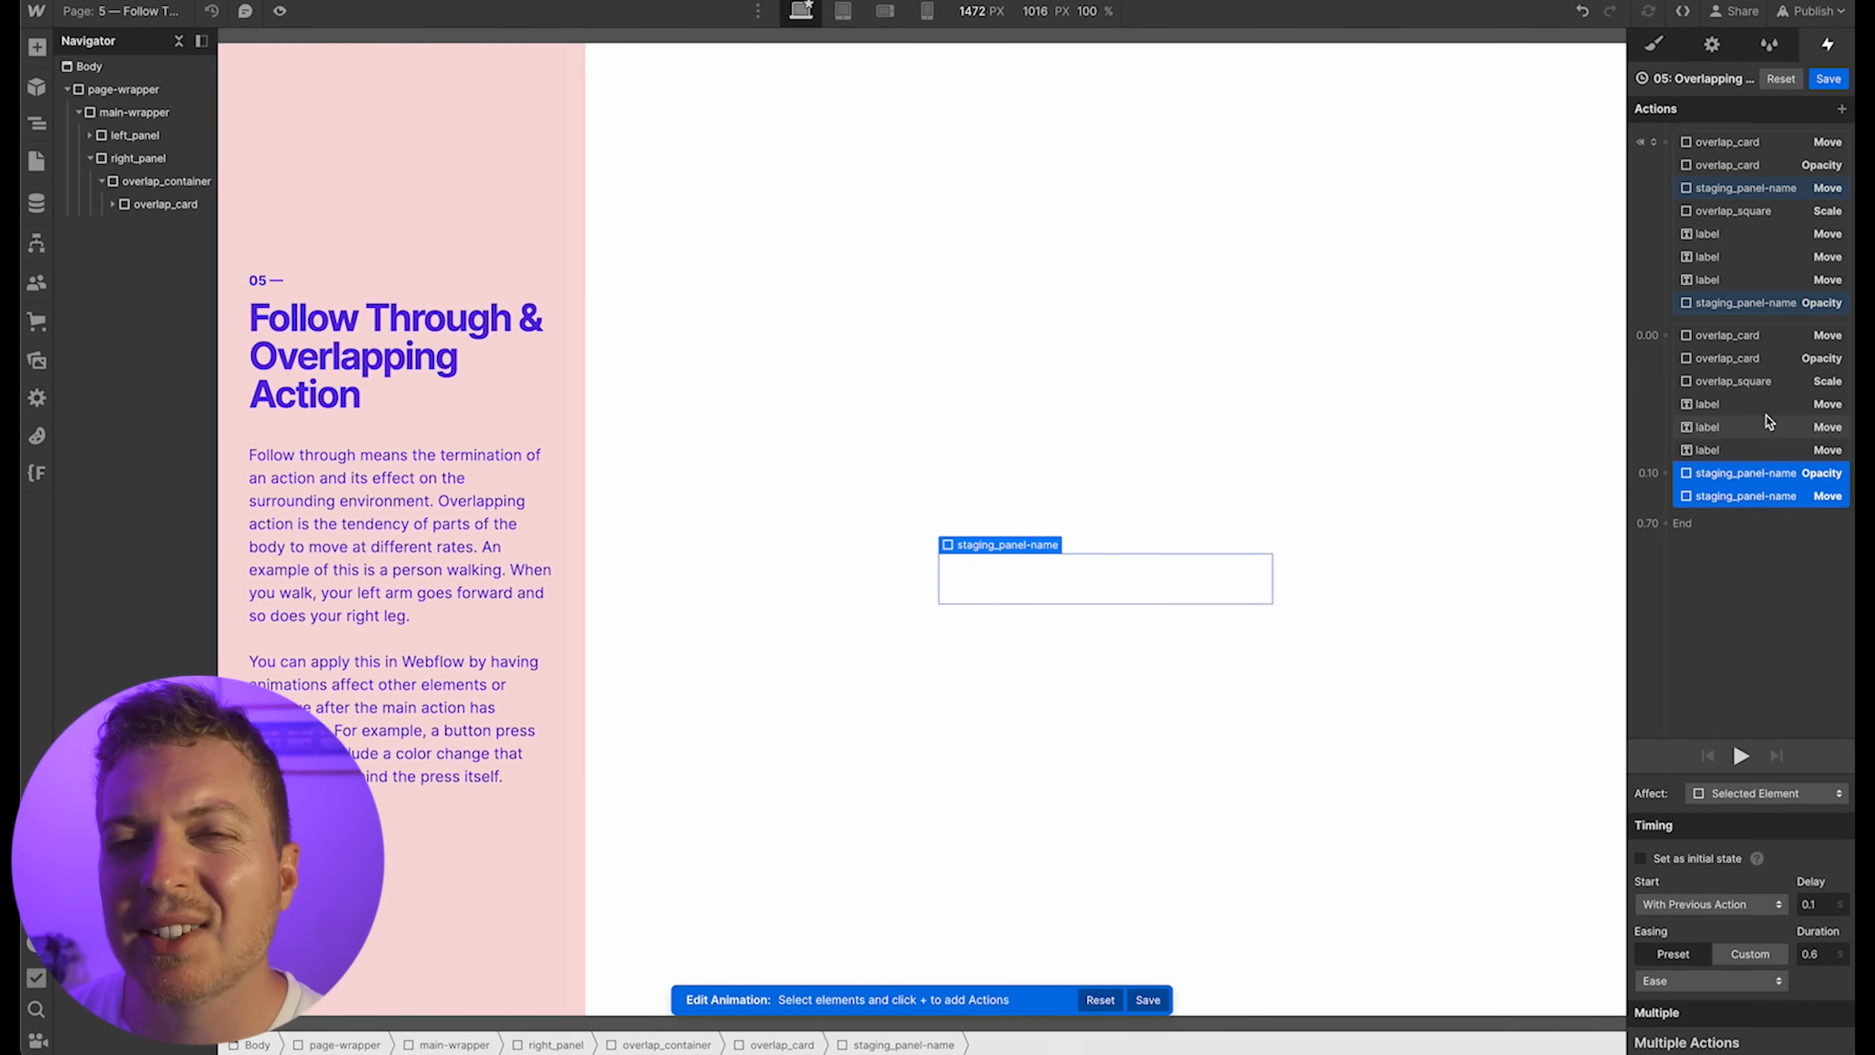
Set the delay of overlap_square's Scale action to 0.2 s and replay the animation
left_click(1762, 384)
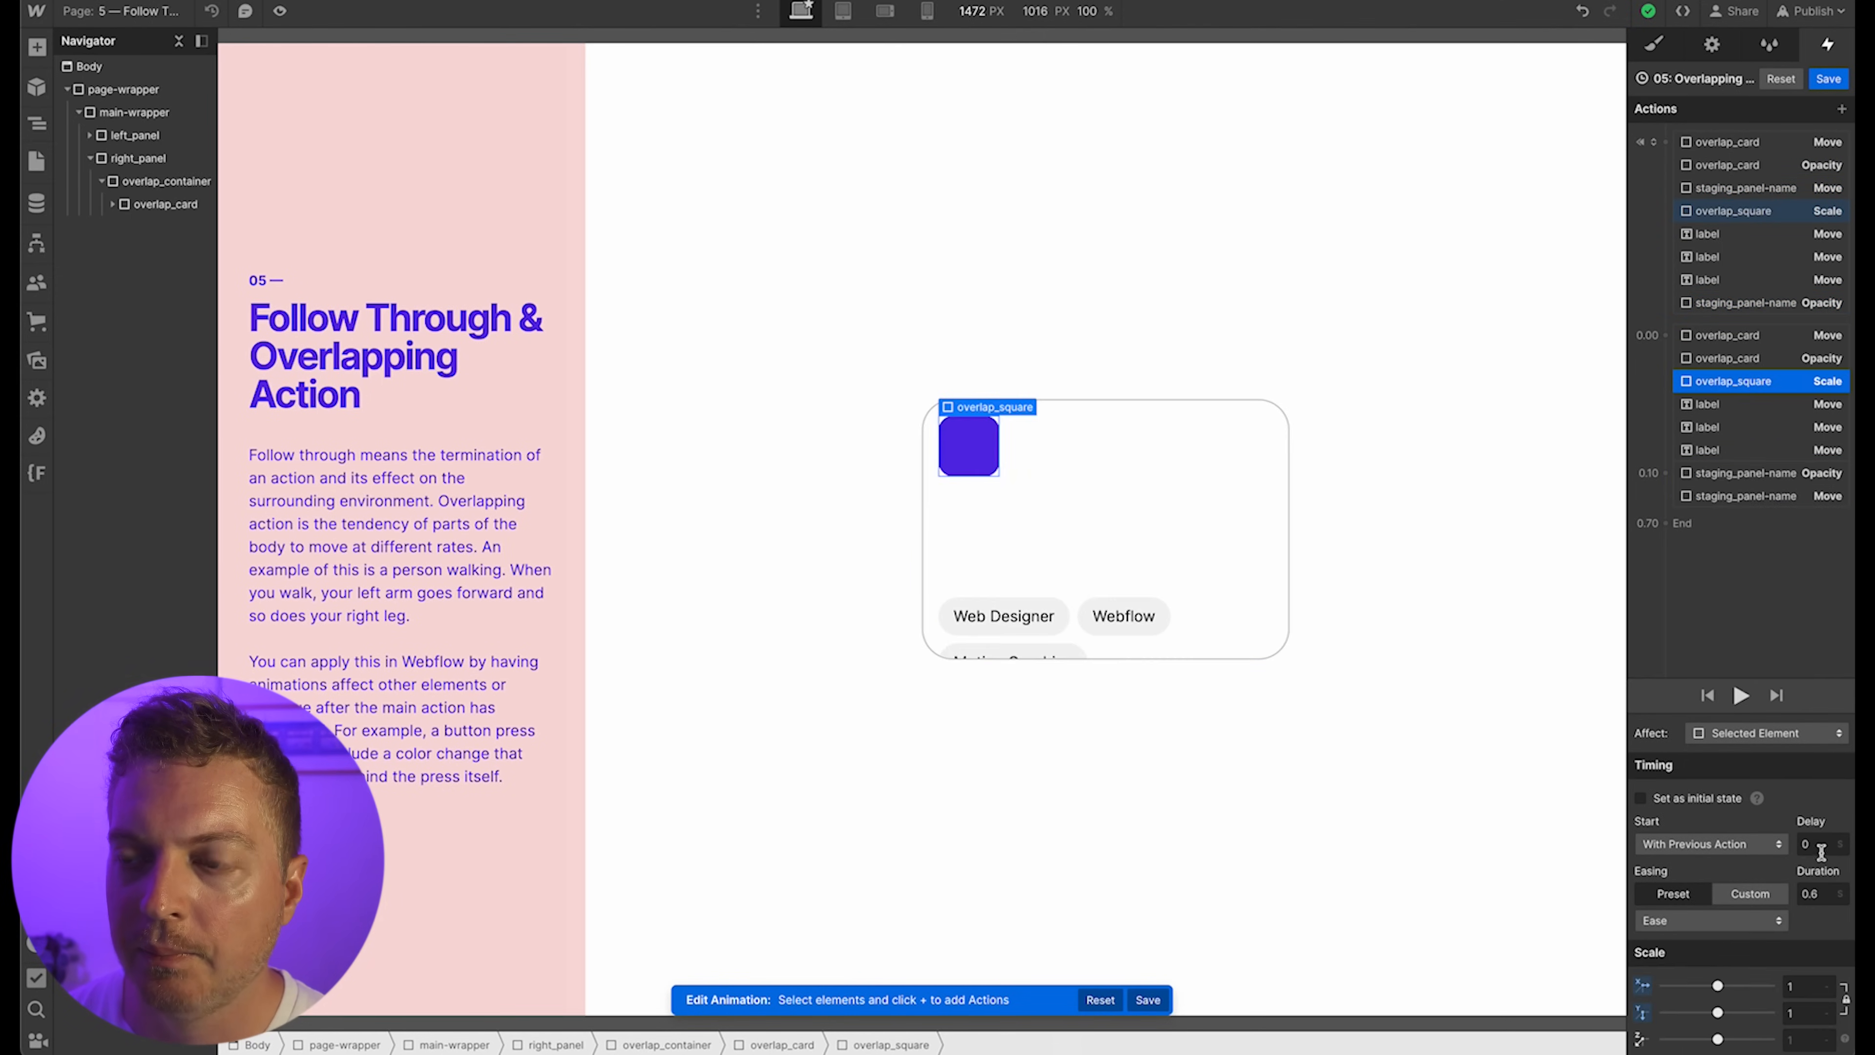
left_click(1821, 849)
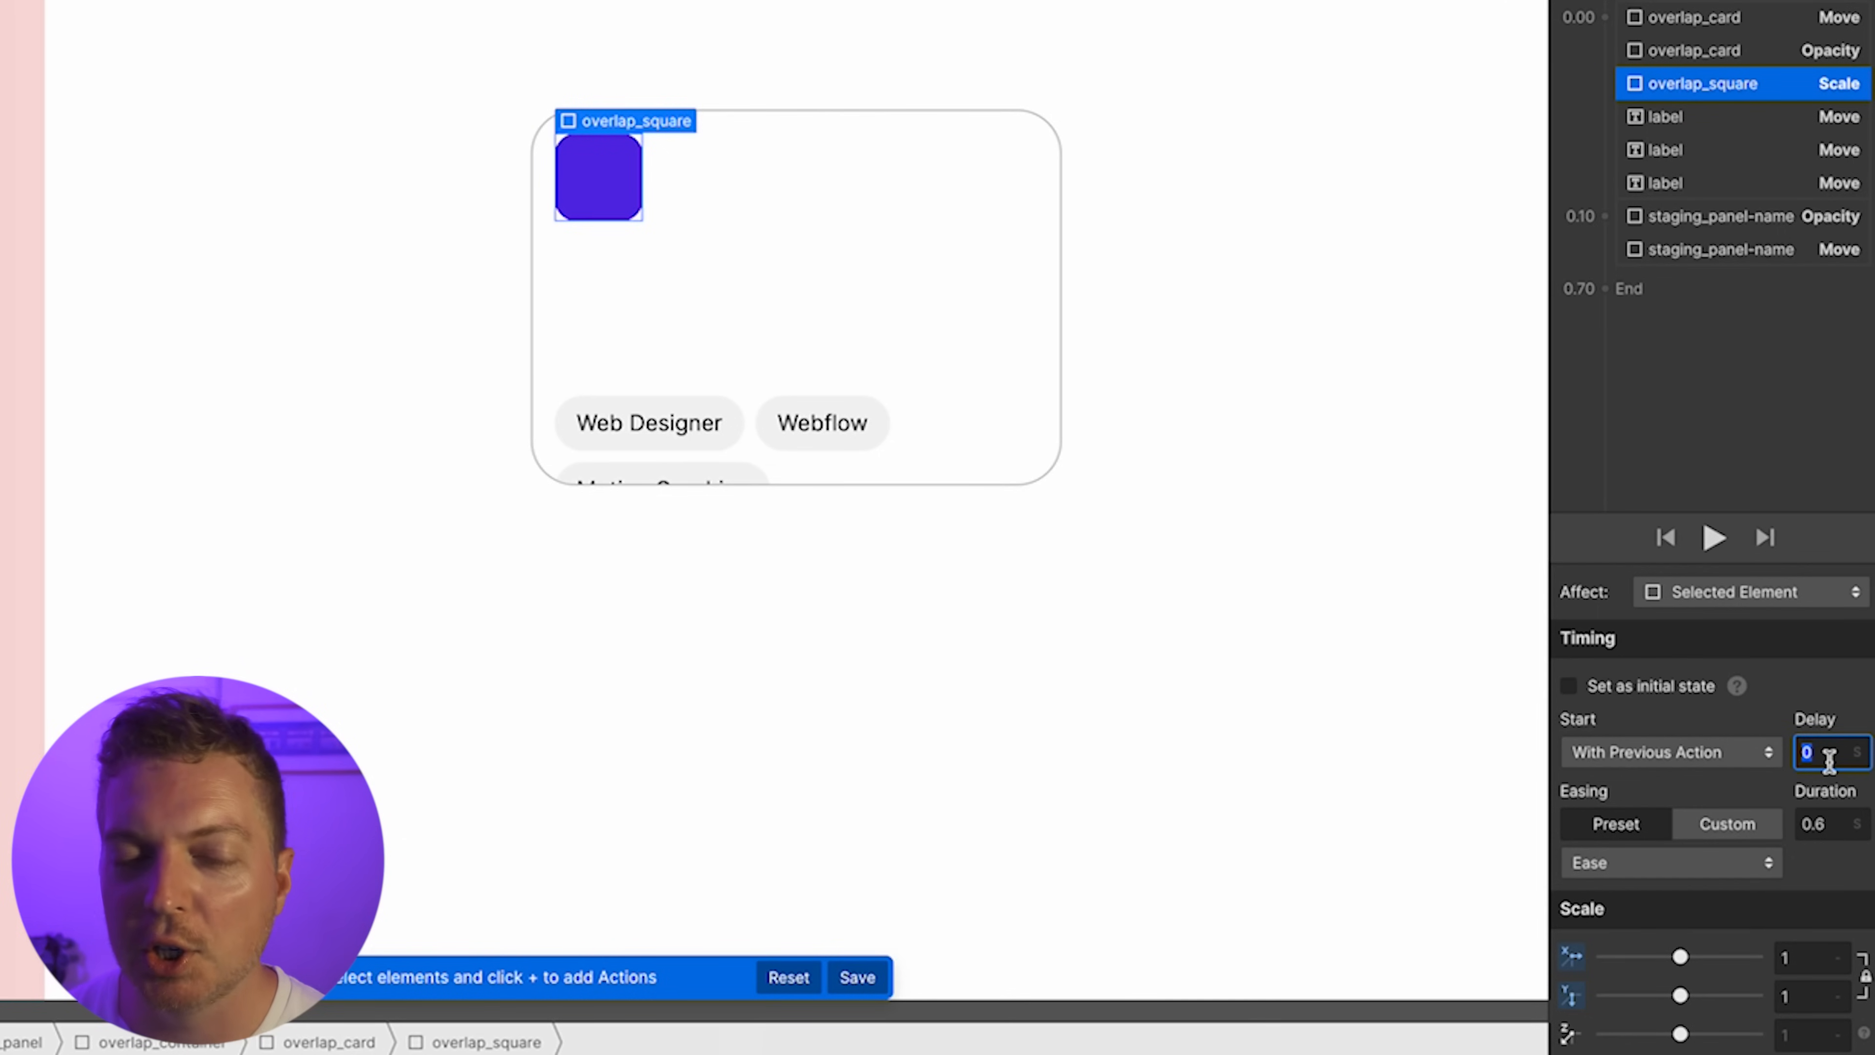
type("0.2")
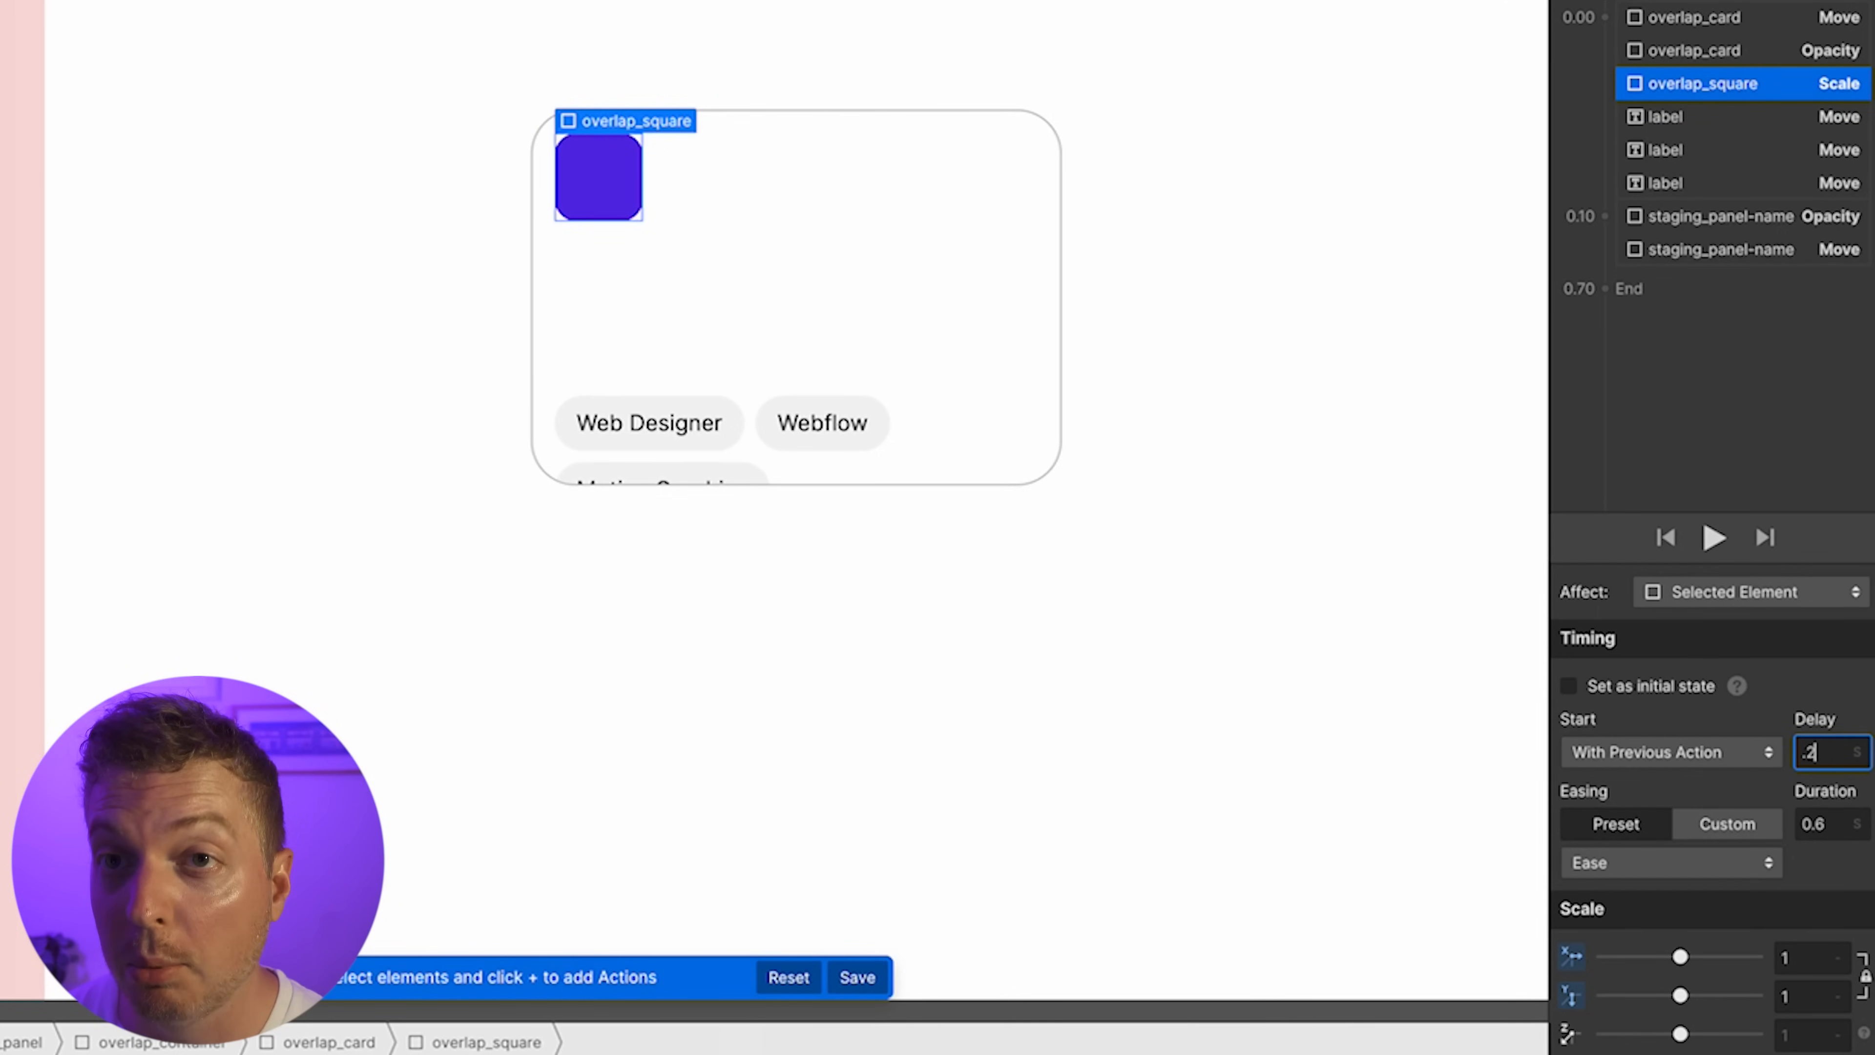
key("Return")
left_click(1714, 537)
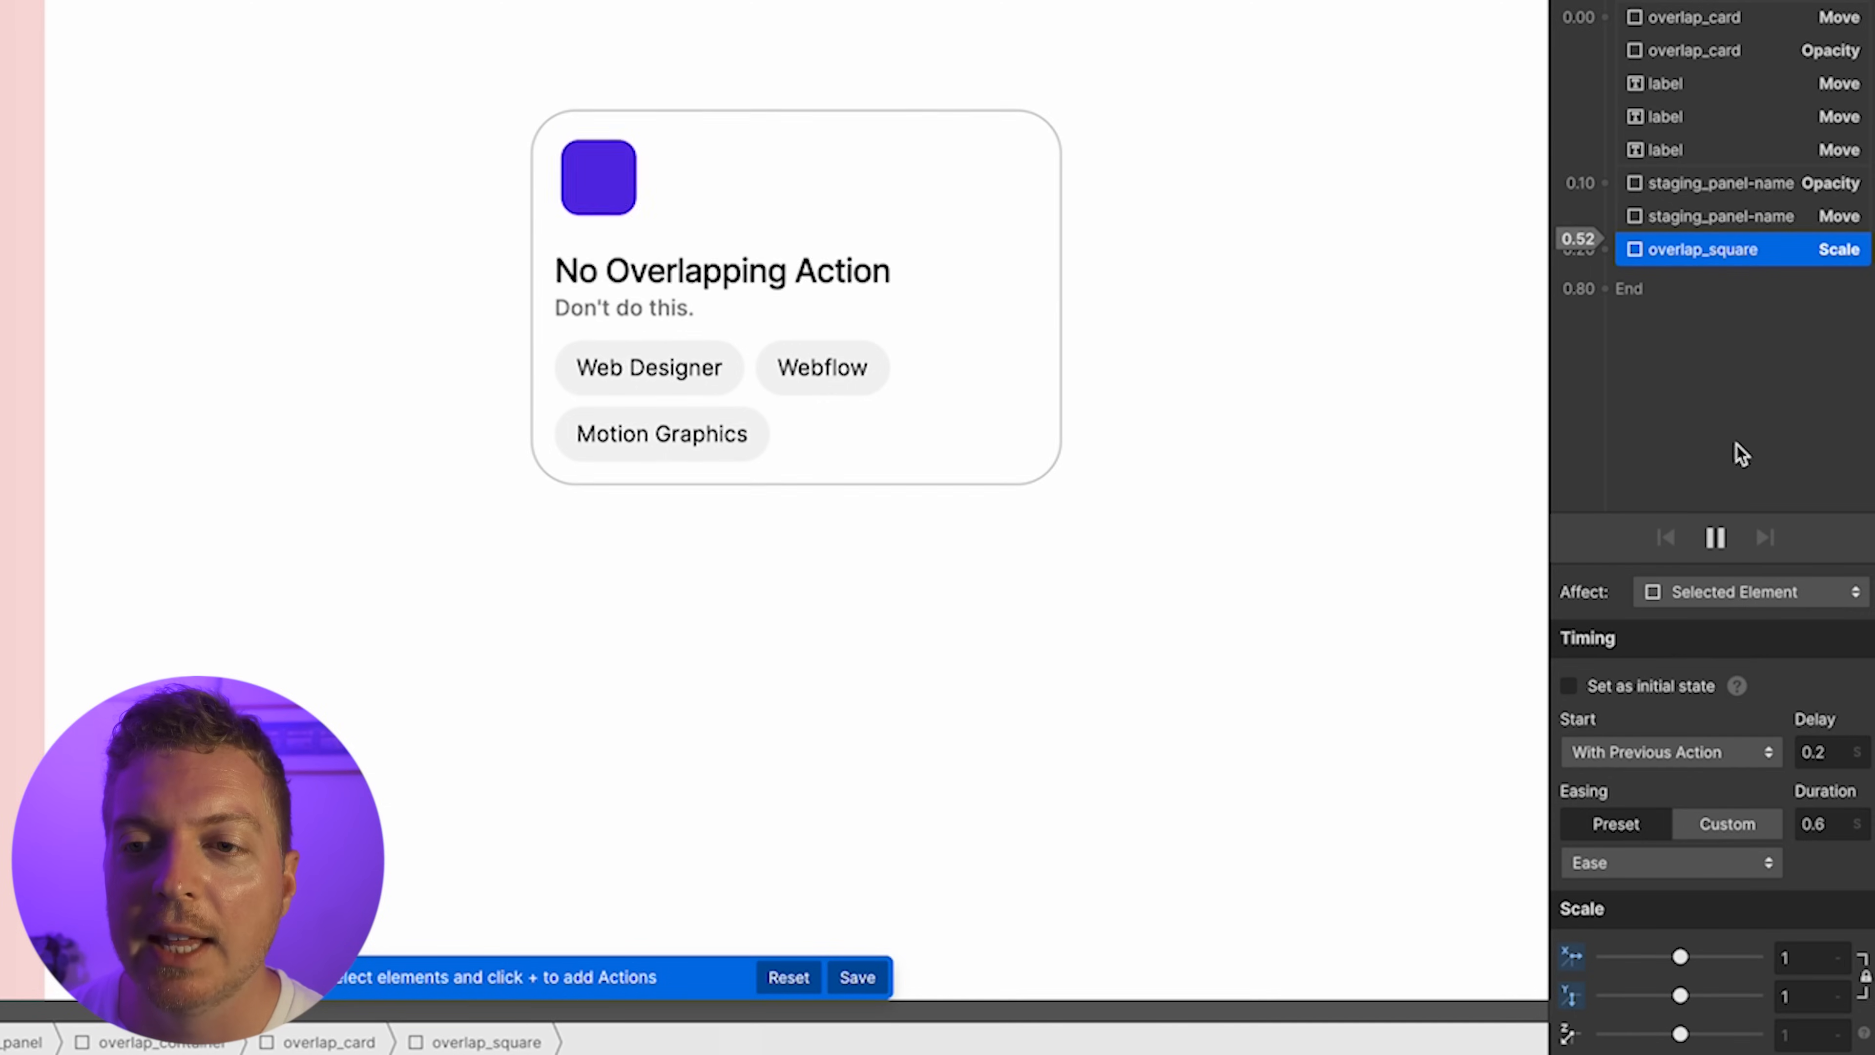
left_click(1713, 537)
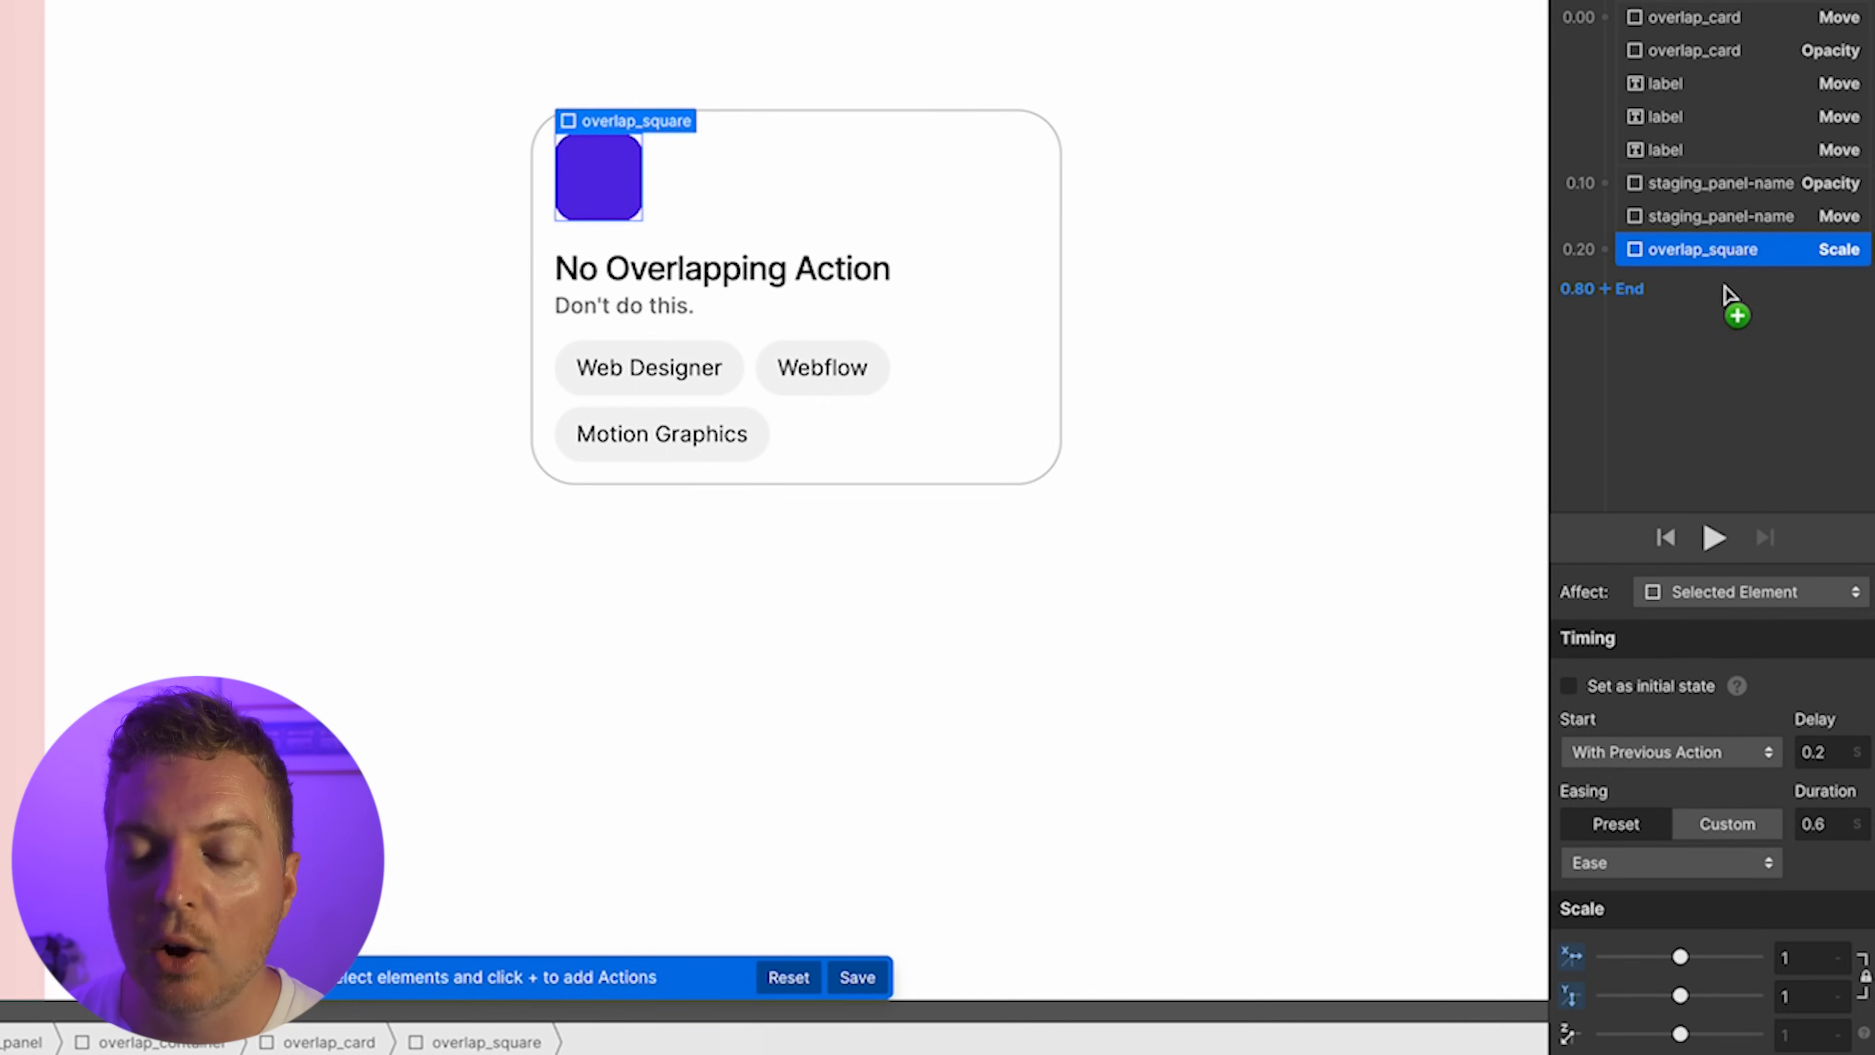
Set the delay of overlap_square's Scale action to 0.1 s
left_click(1695, 149)
left_click(1718, 259)
double_click(1824, 752)
type("0.1")
Set the delay of staging_panel-name's Move and Opacity actions to 0.2 s and play the animation
left_click(1747, 212)
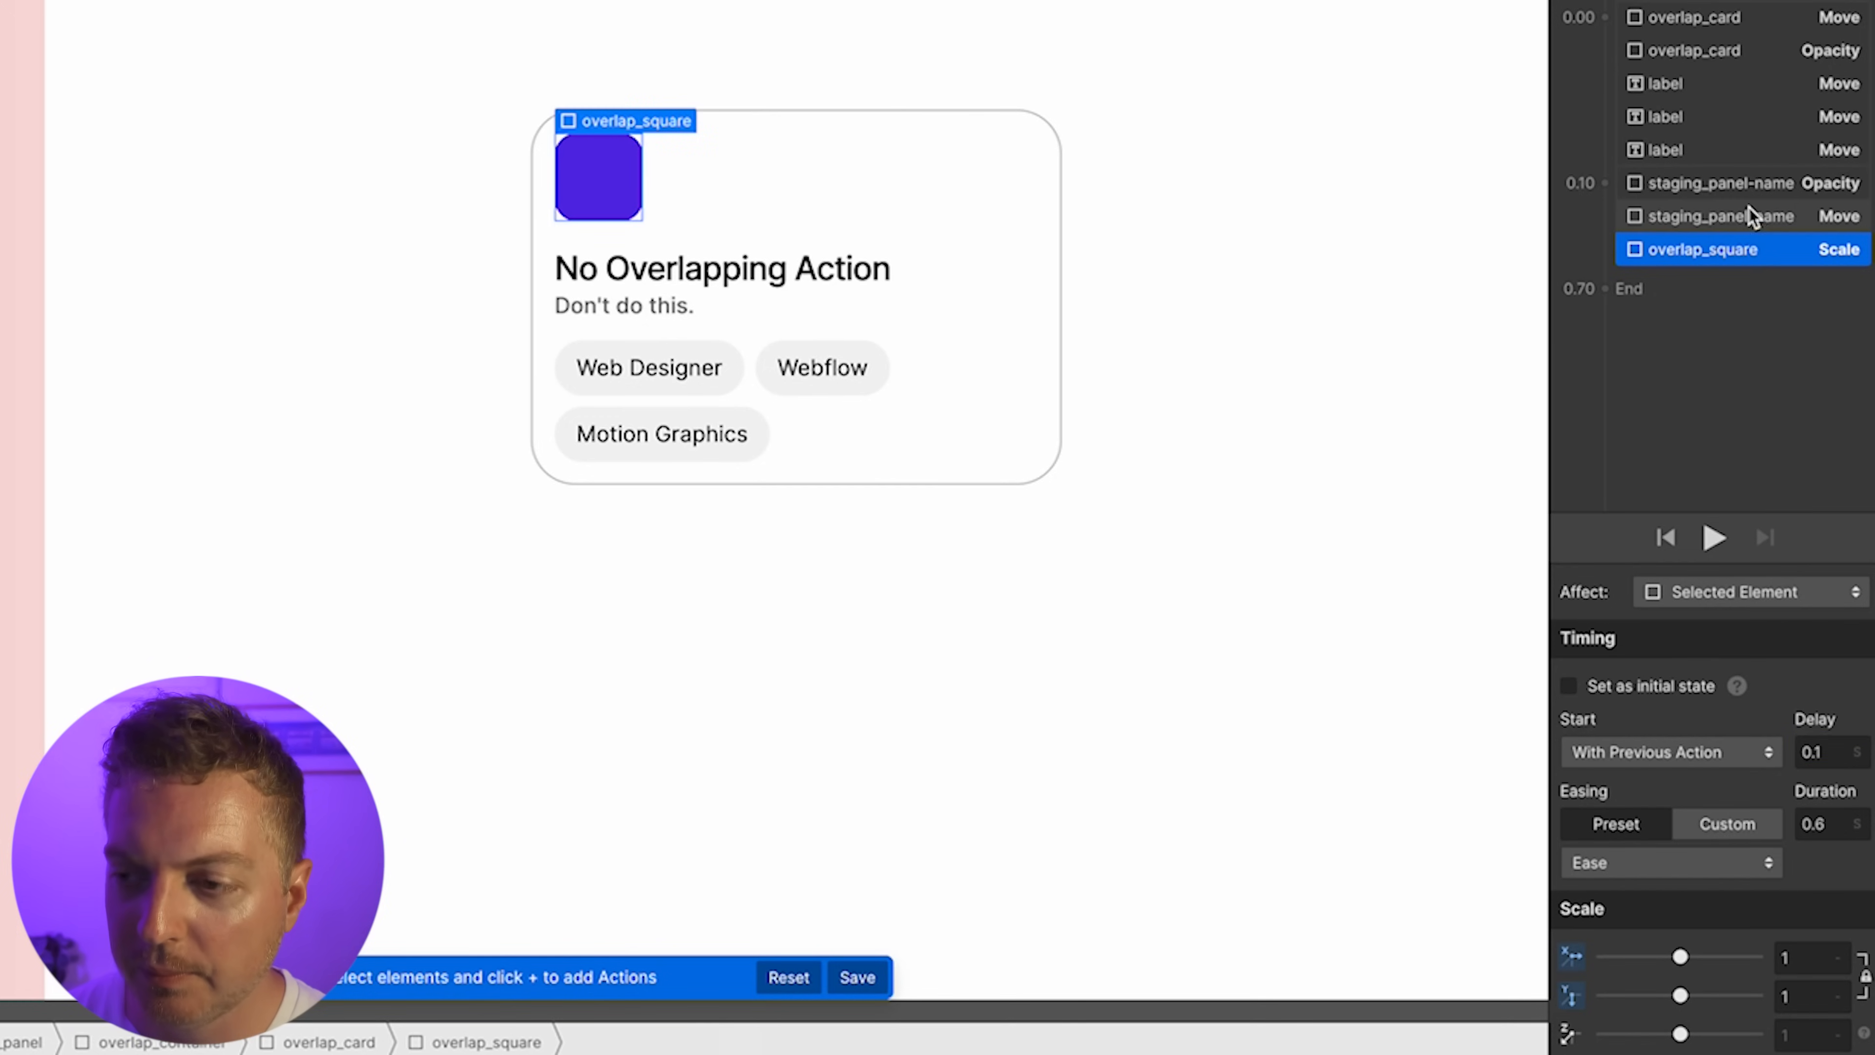
left_click(1750, 195, "shift")
double_click(1825, 829)
type("0.2")
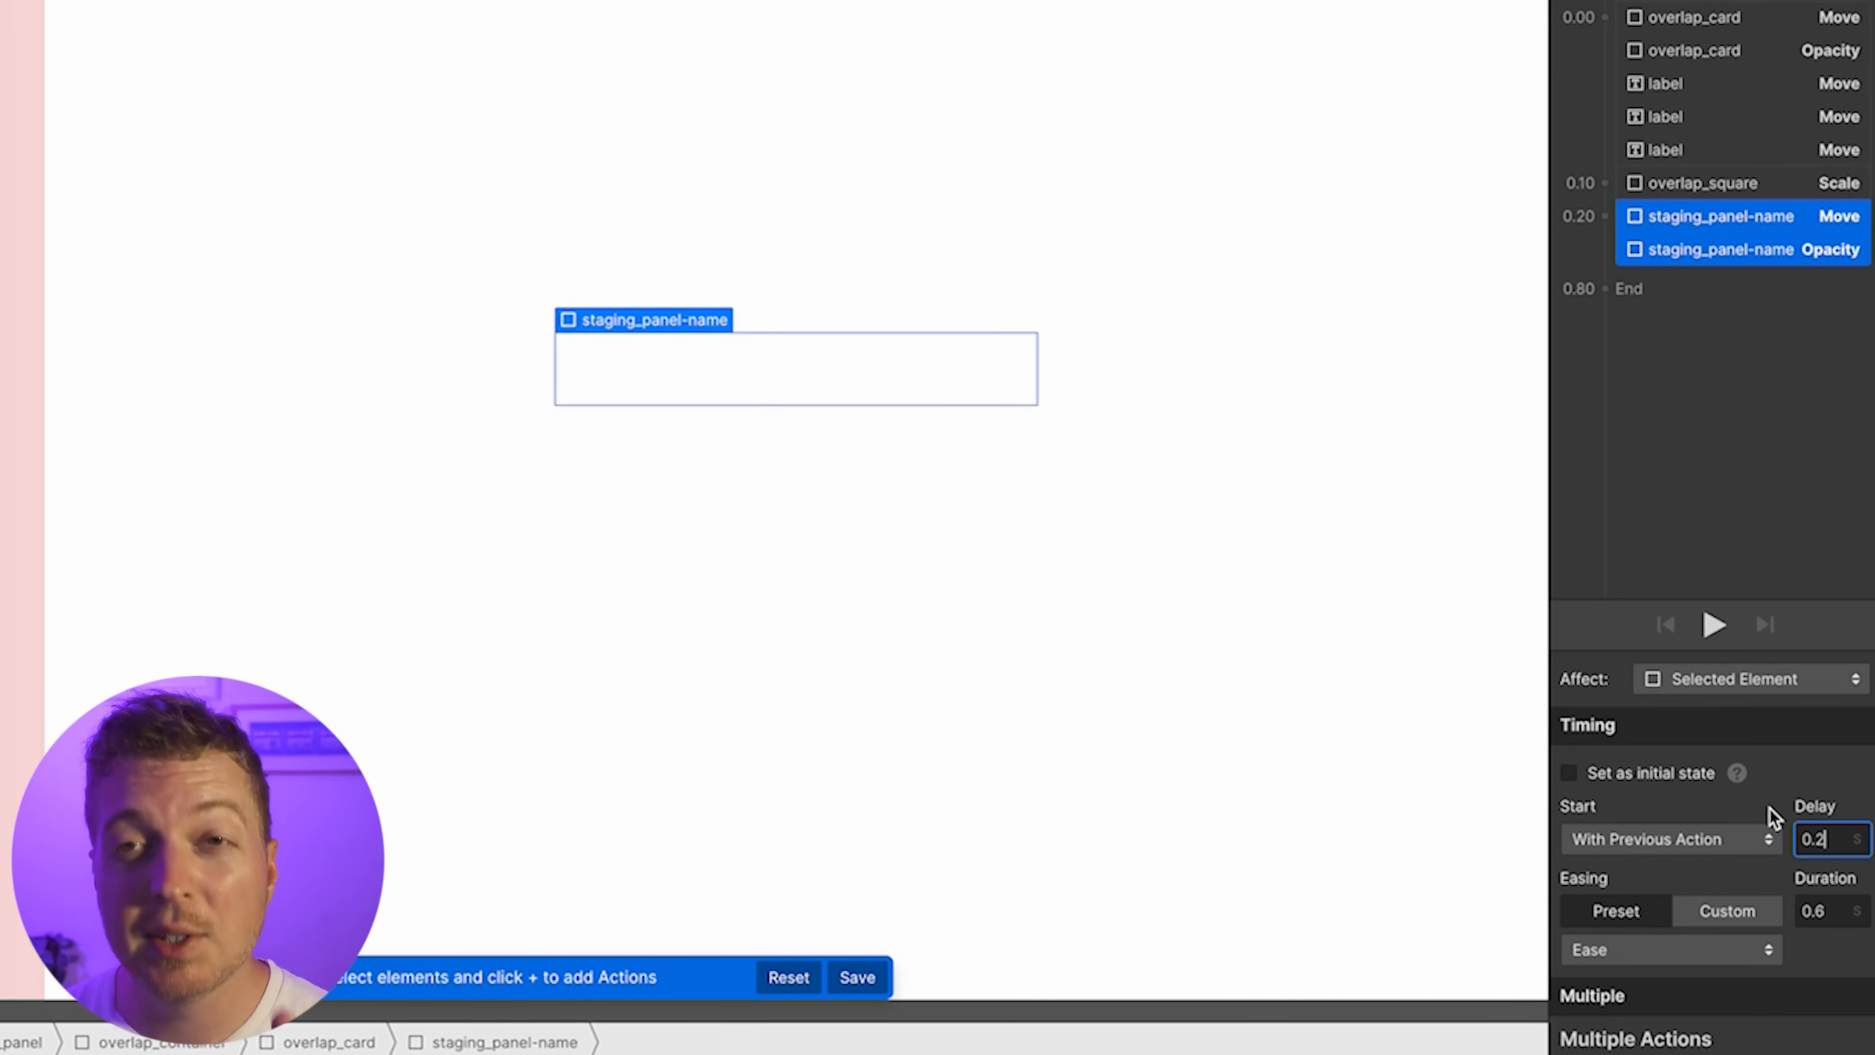
left_click(1714, 627)
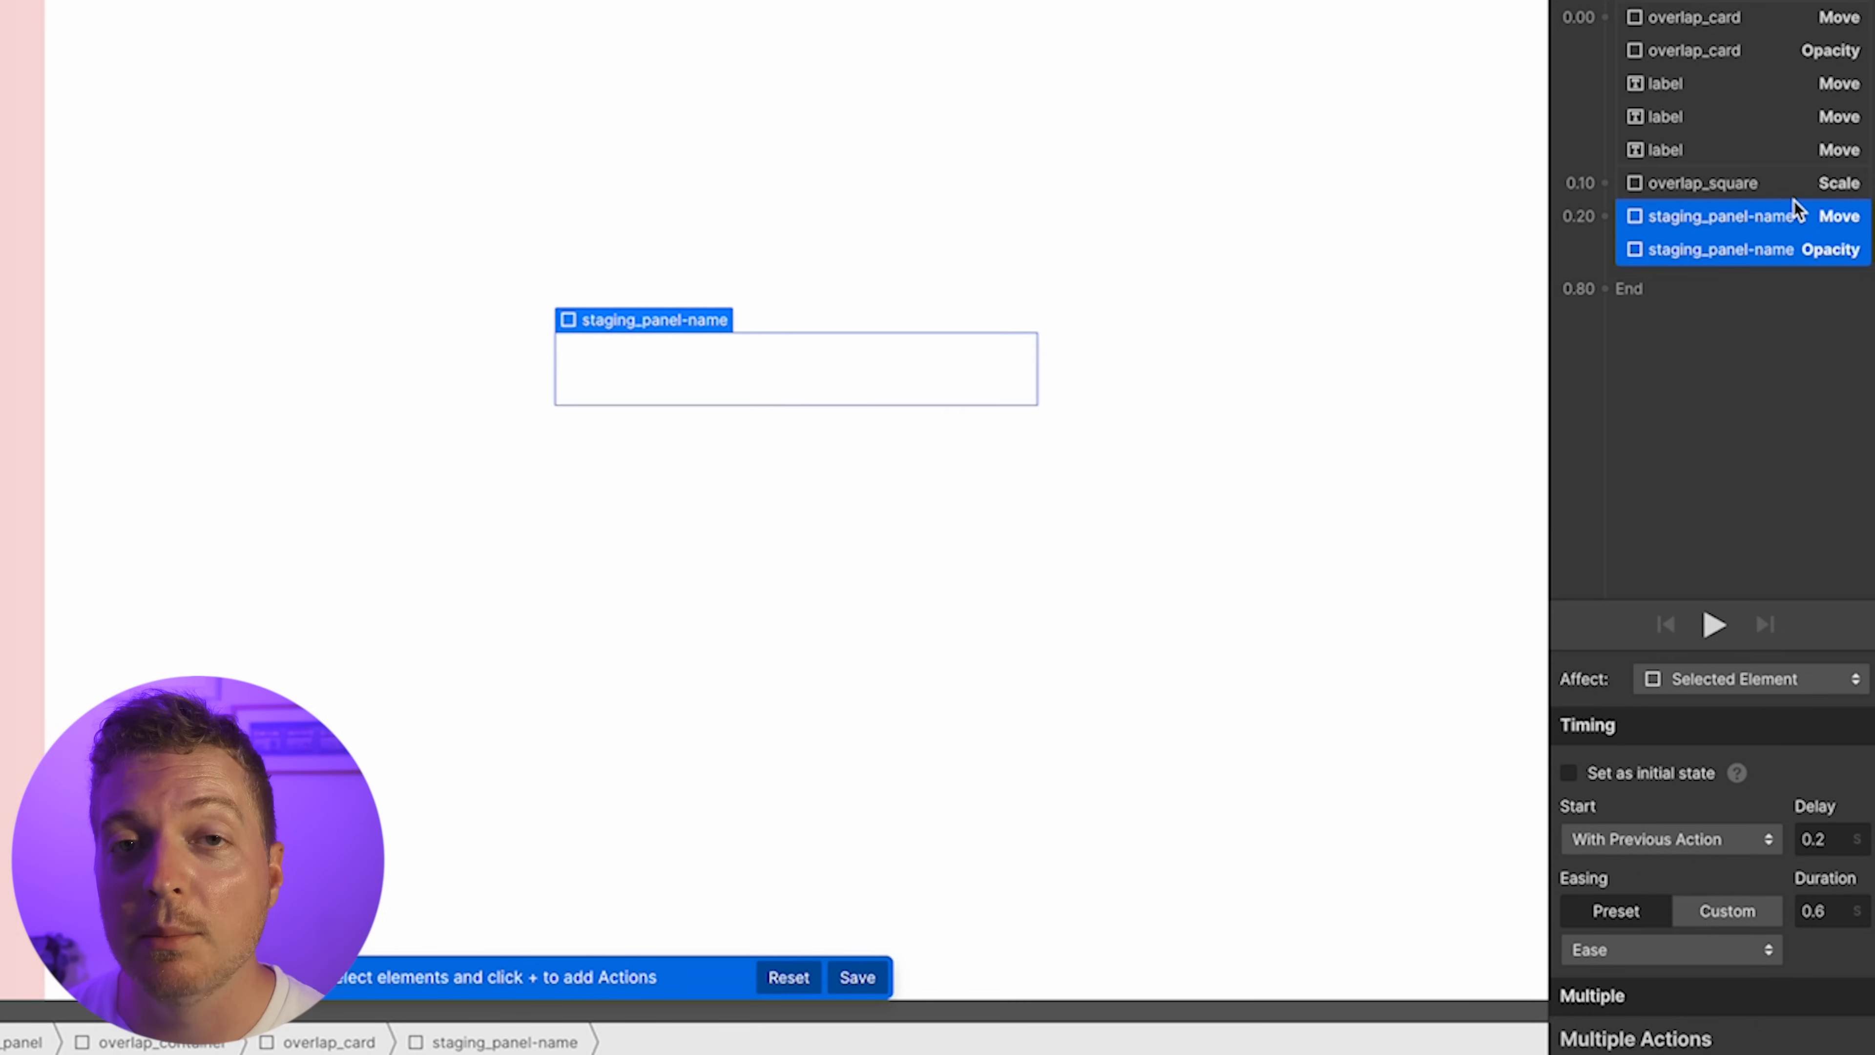
Set the delay of all three label Move actions to 0.3 s and replay the animation
left_click(1766, 151)
left_click(1767, 92, "shift")
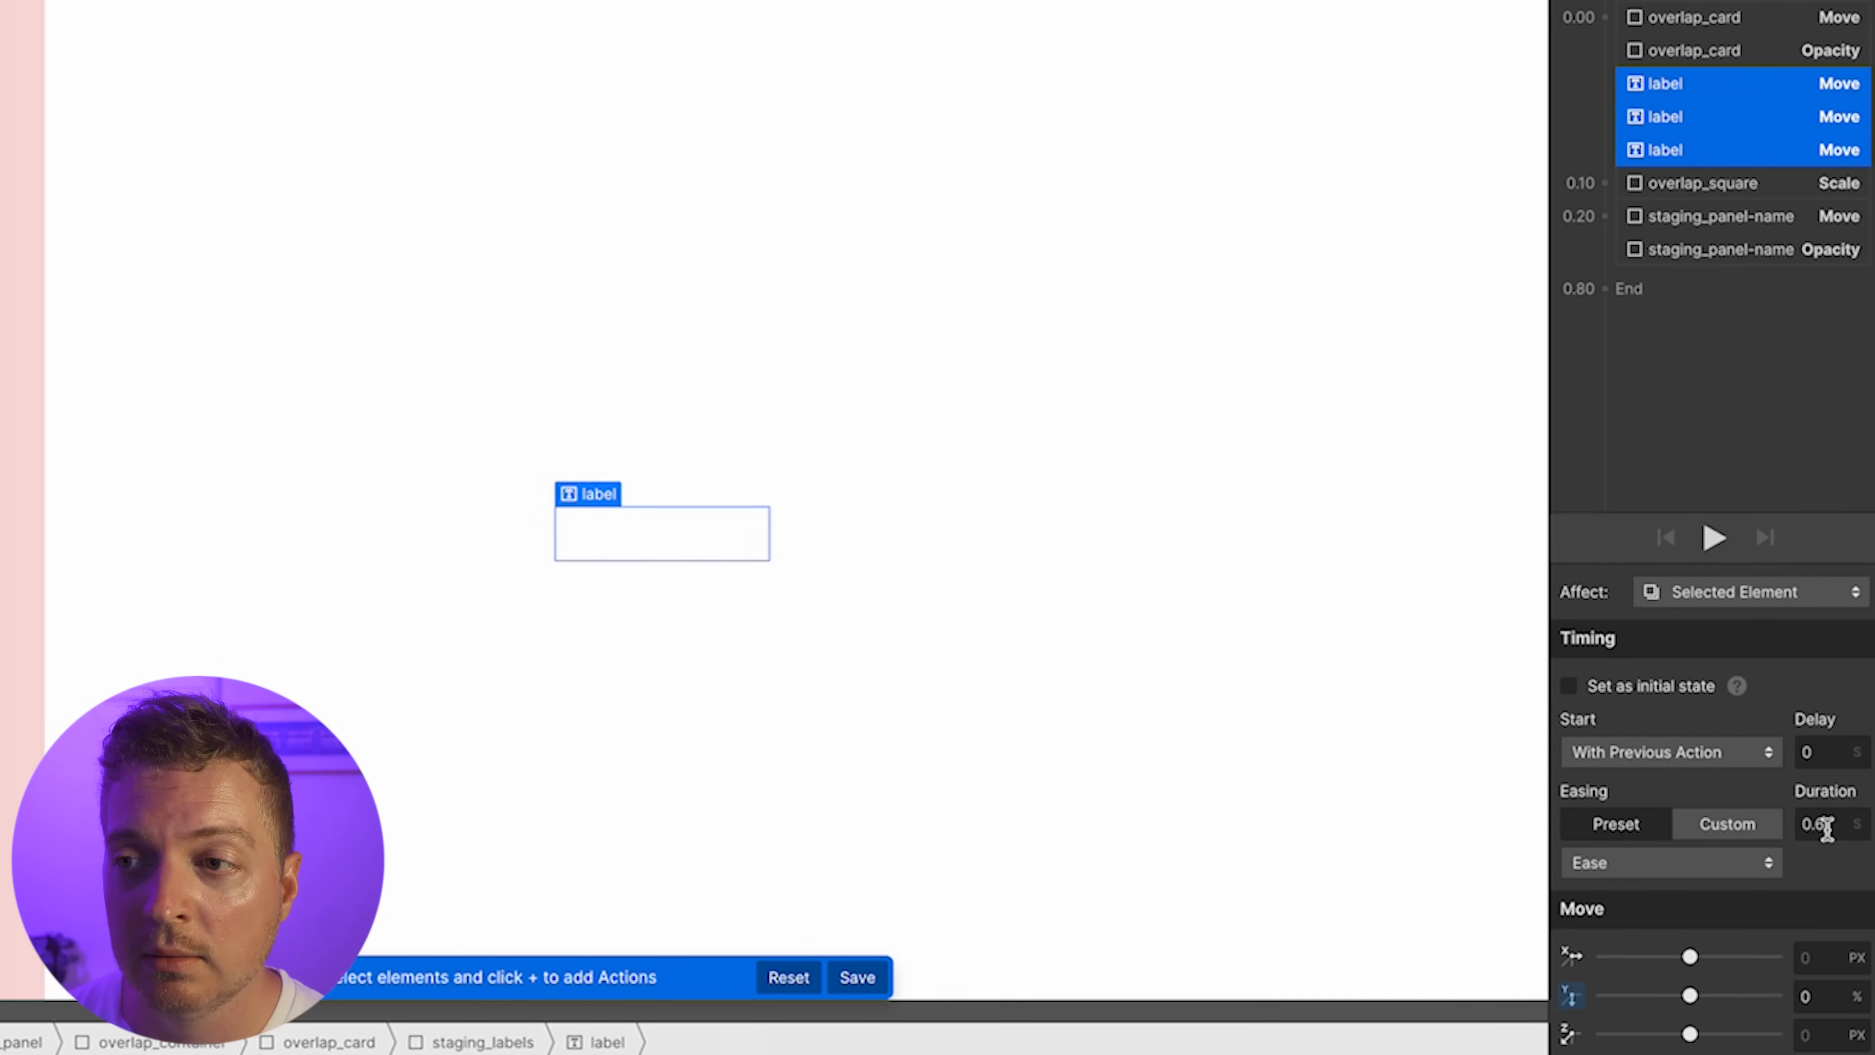
left_click(1816, 752)
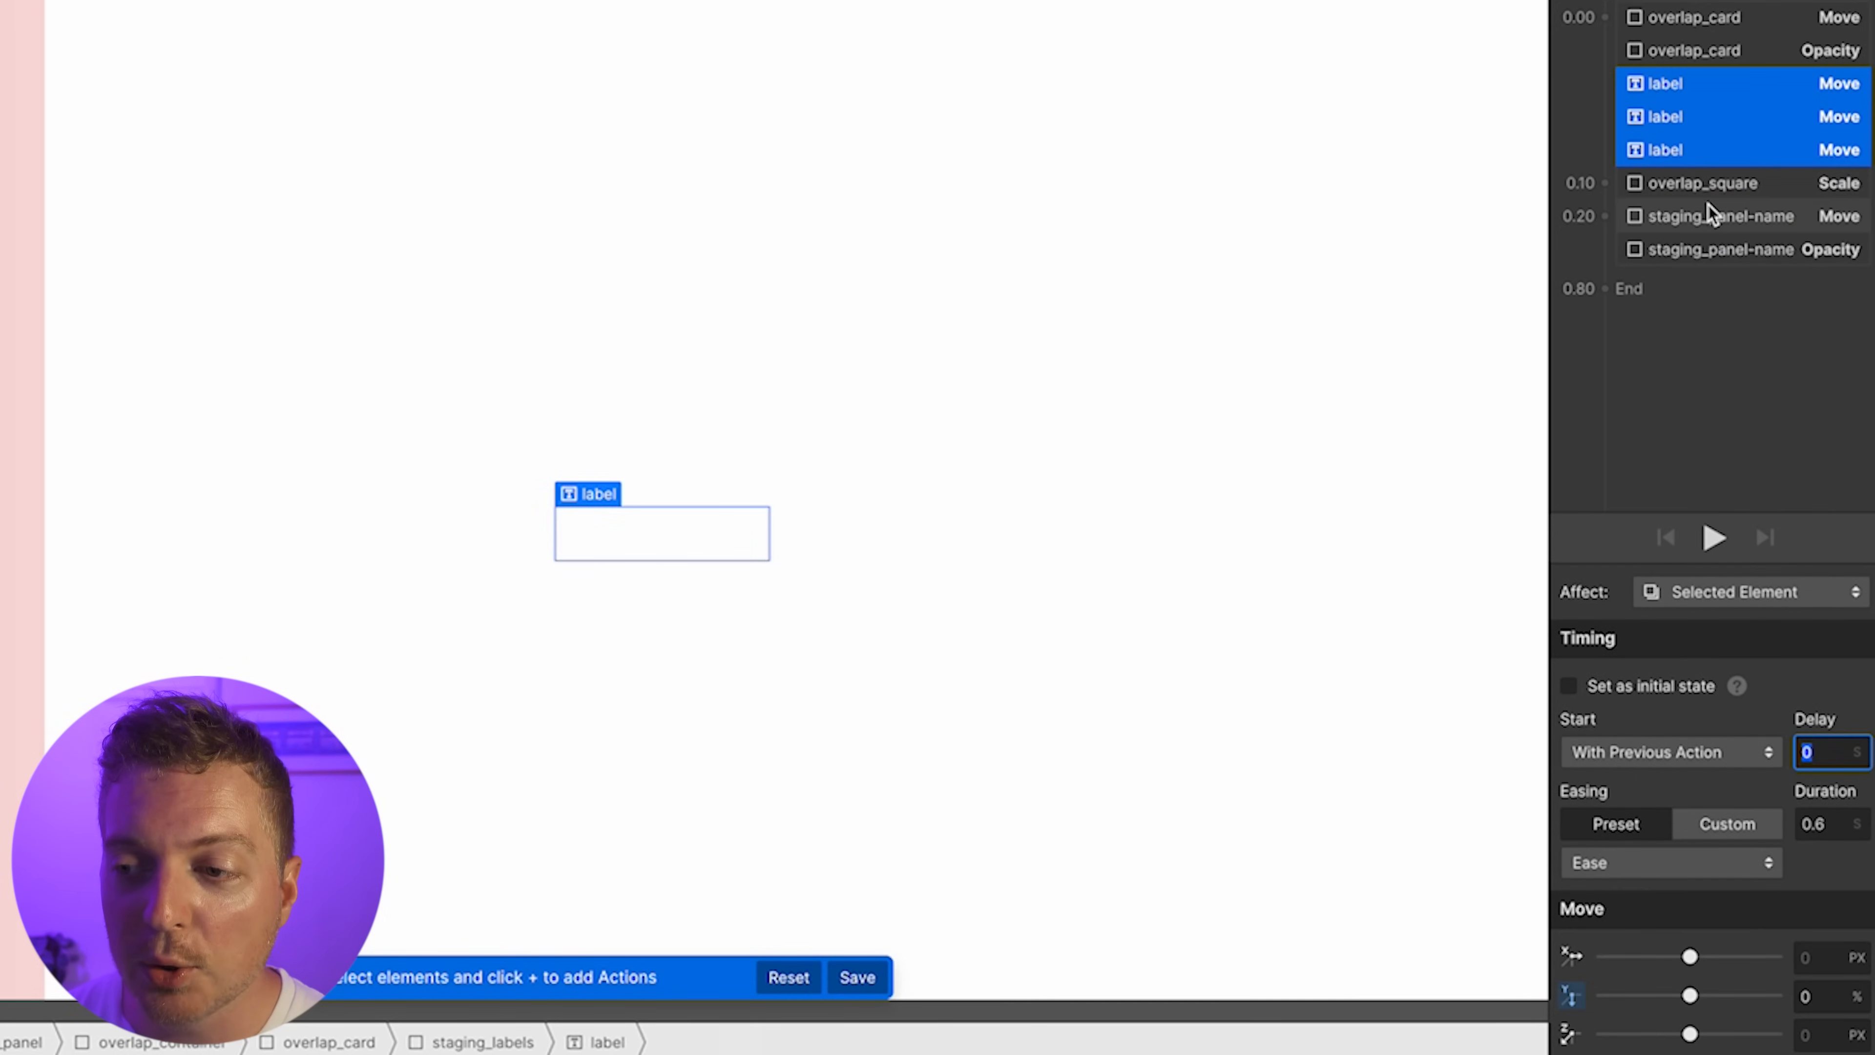
left_click(1717, 218)
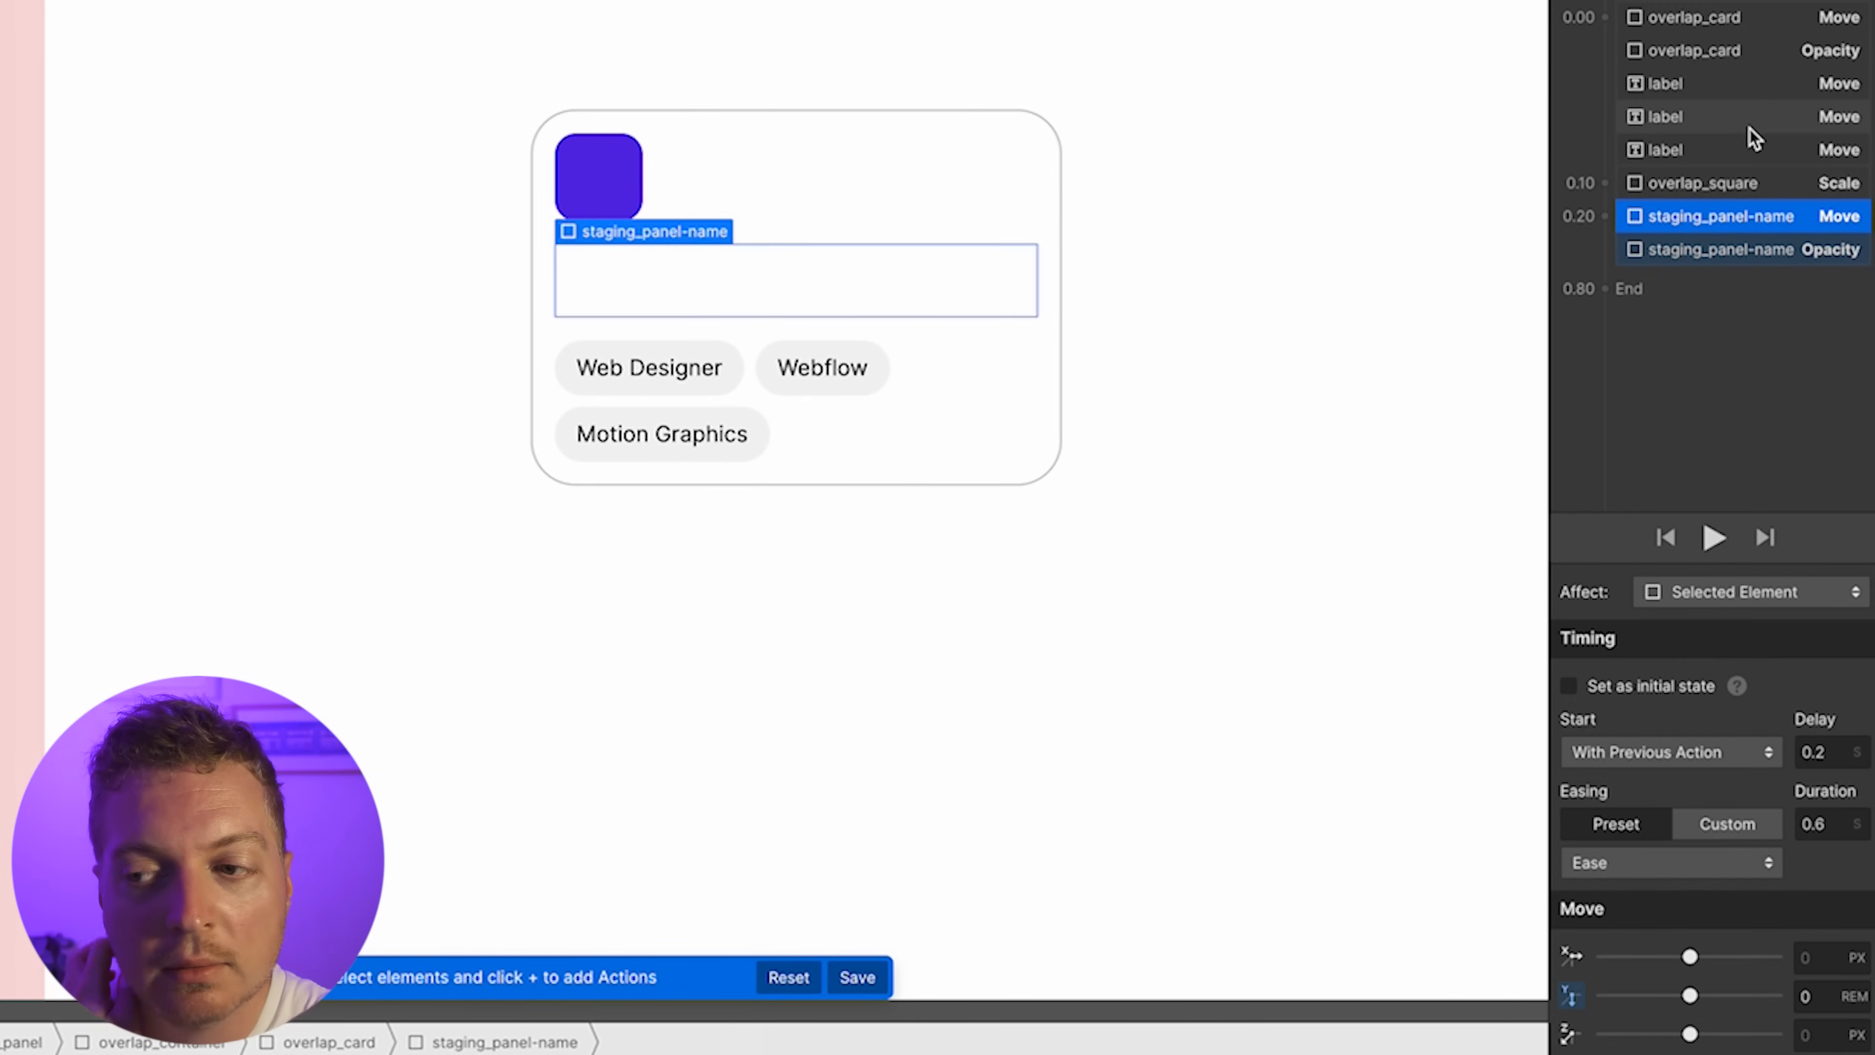
left_click(1747, 85)
left_click(1740, 116, "shift")
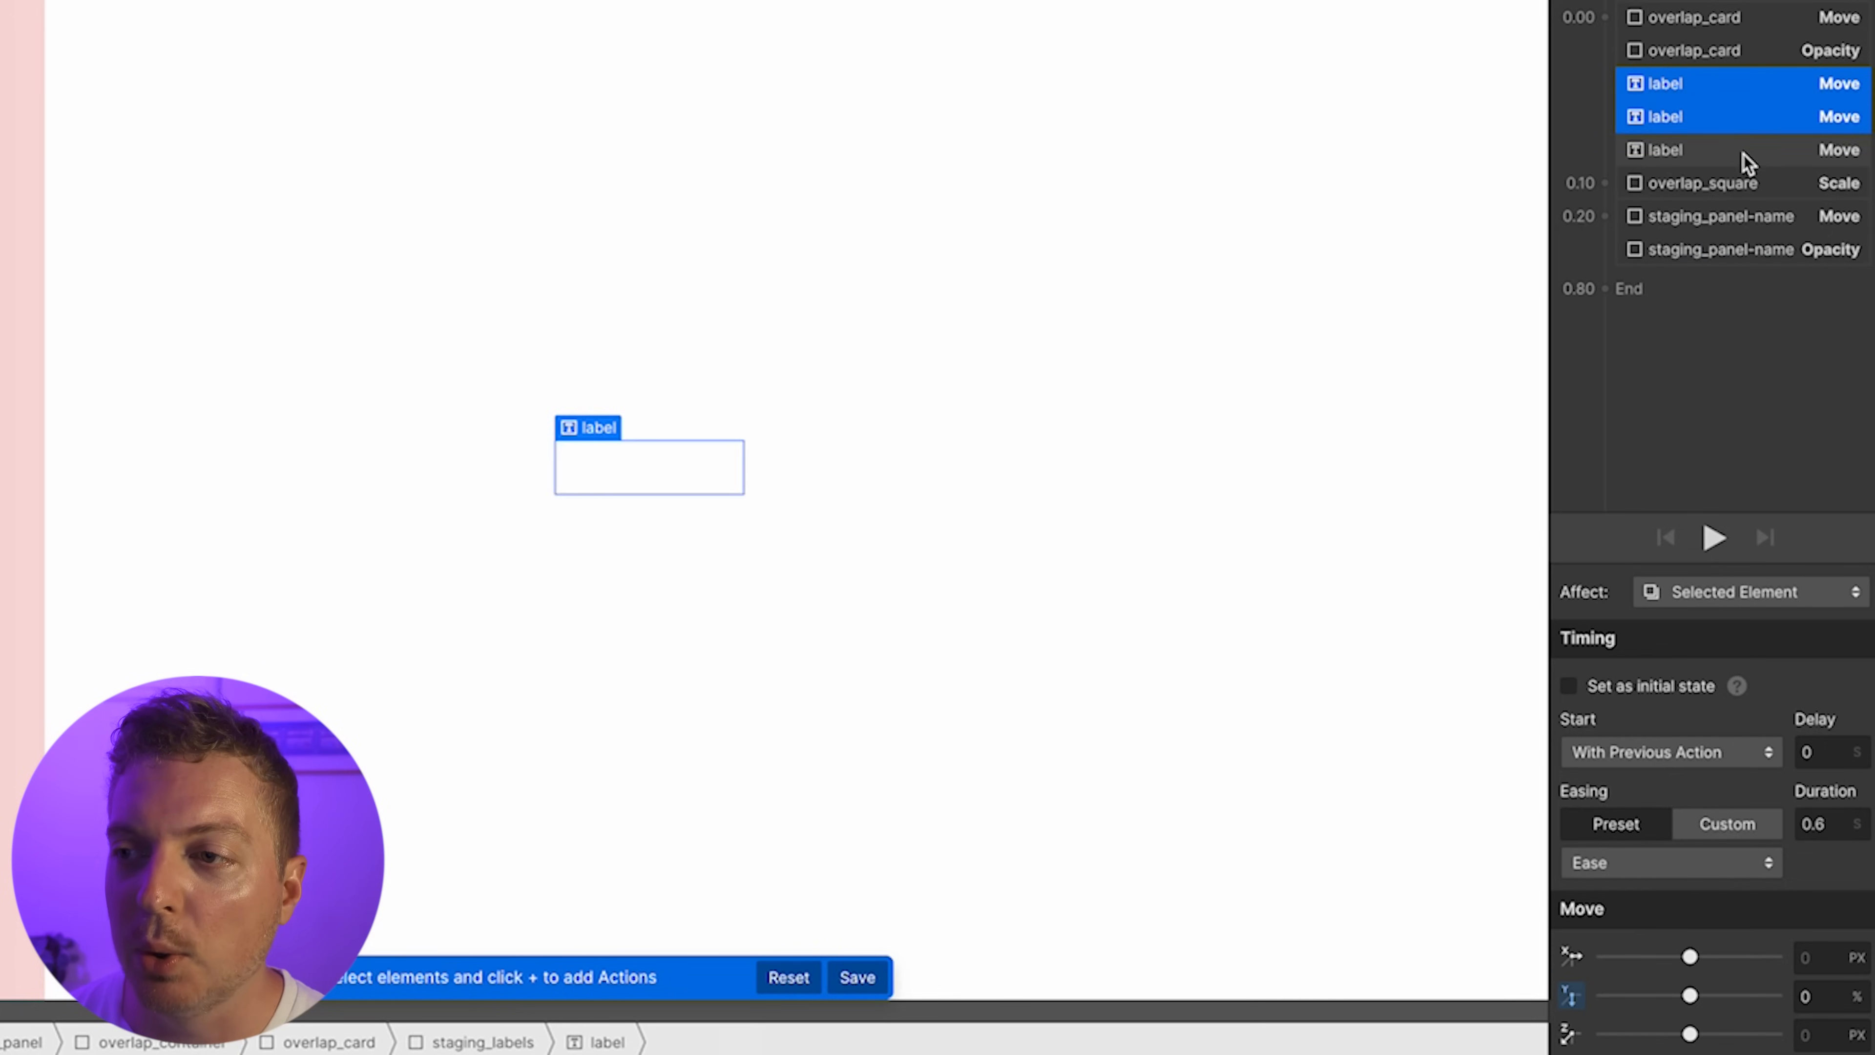
left_click(1743, 154, "shift")
left_click(1820, 752)
type(".3")
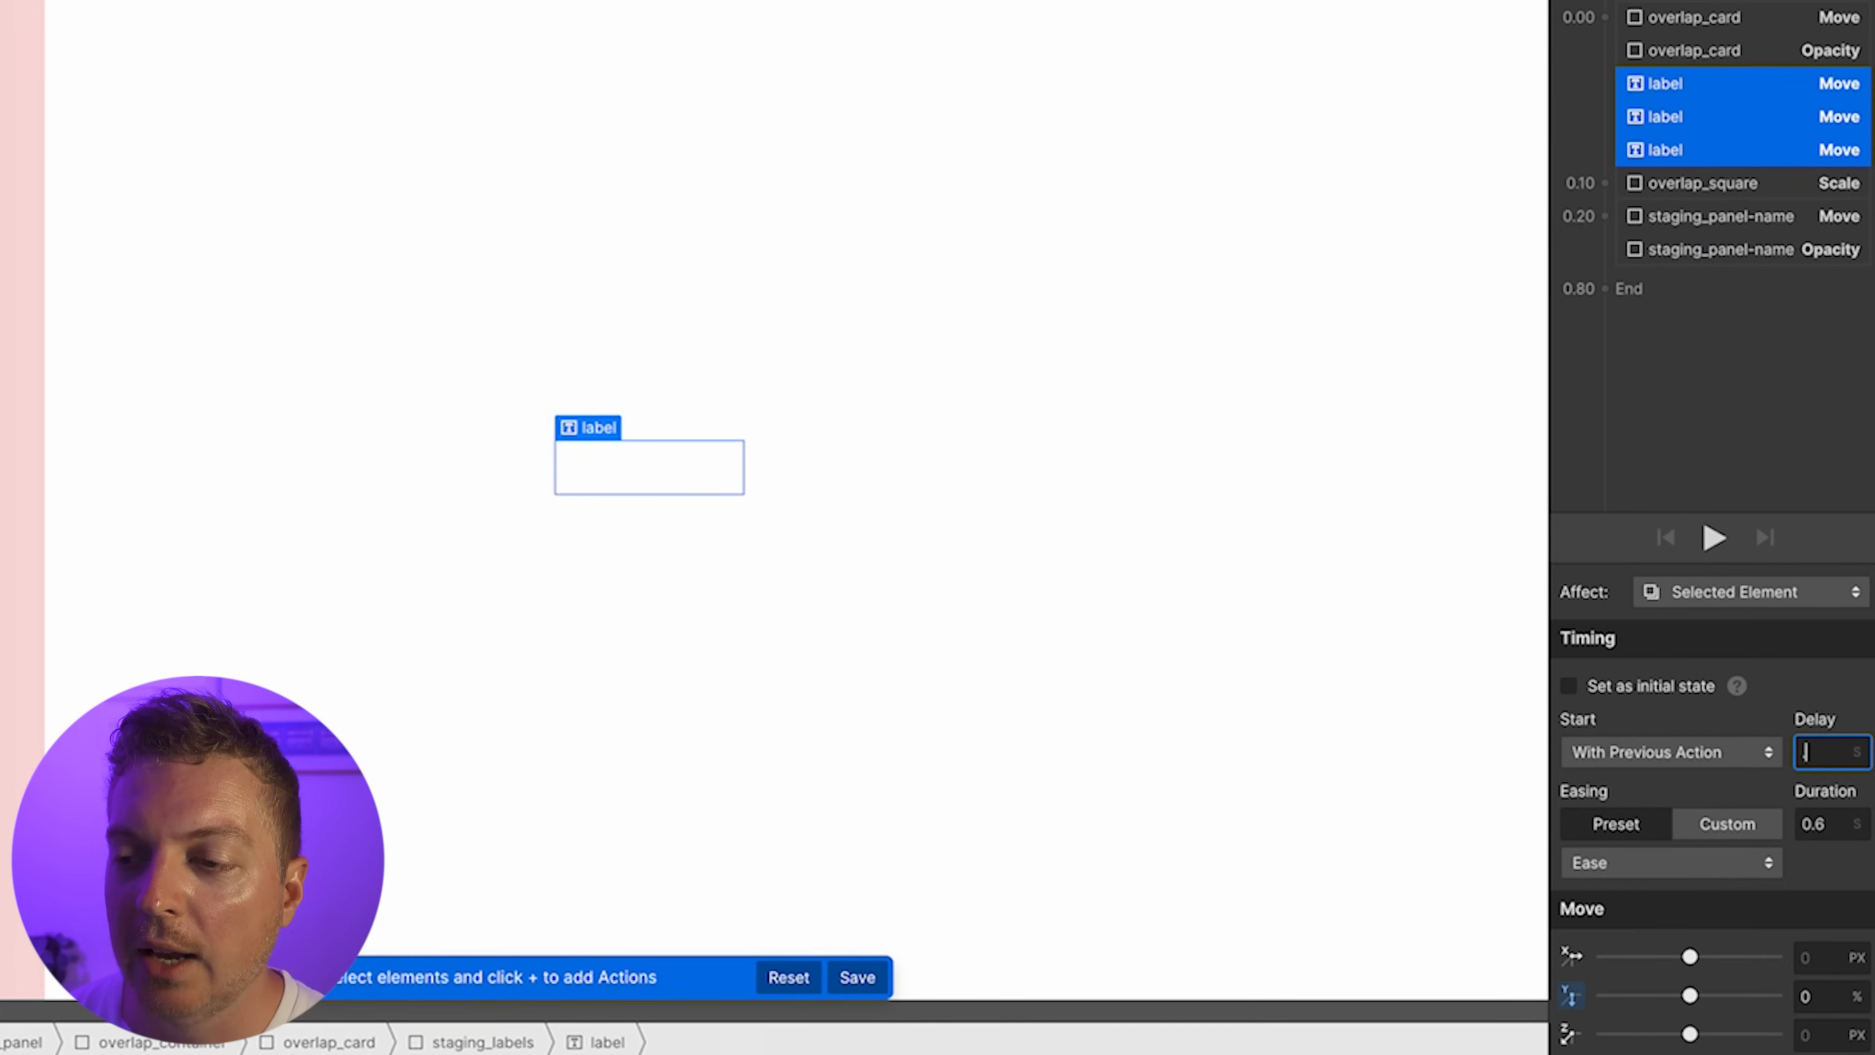
left_click(1719, 534)
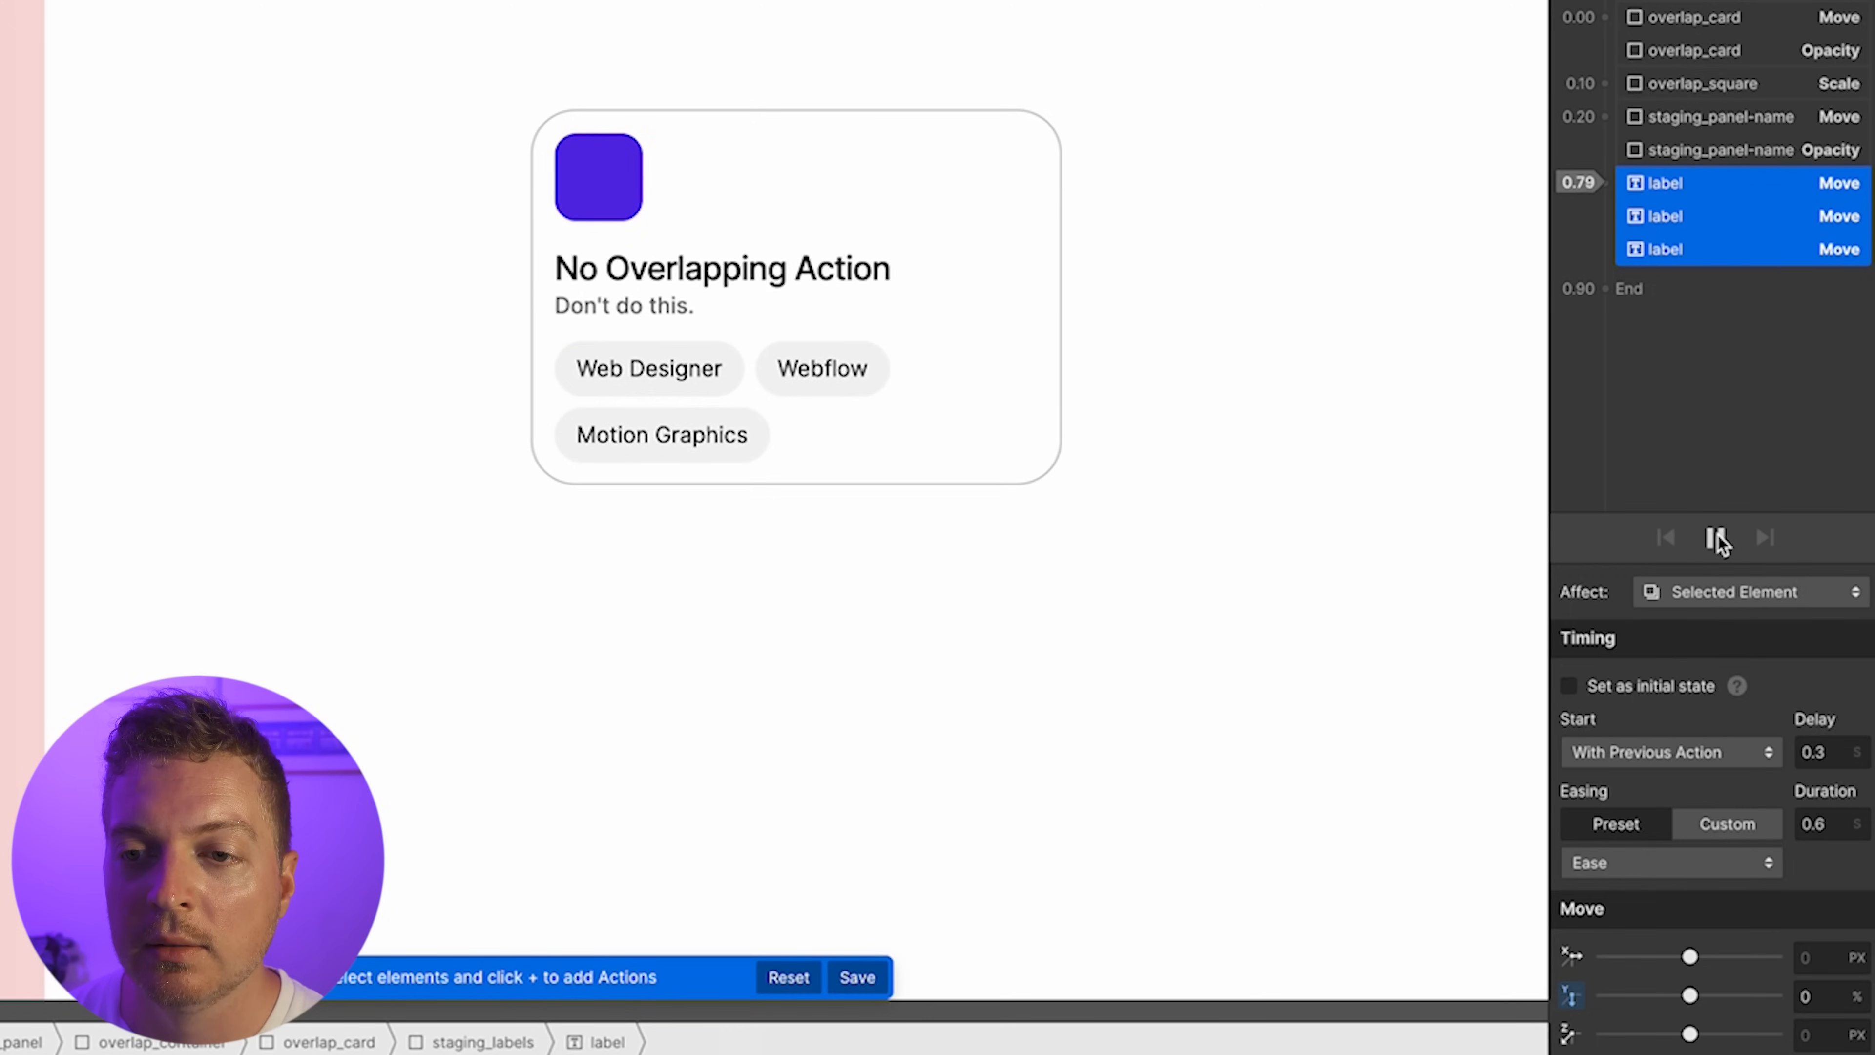
left_click(1712, 543)
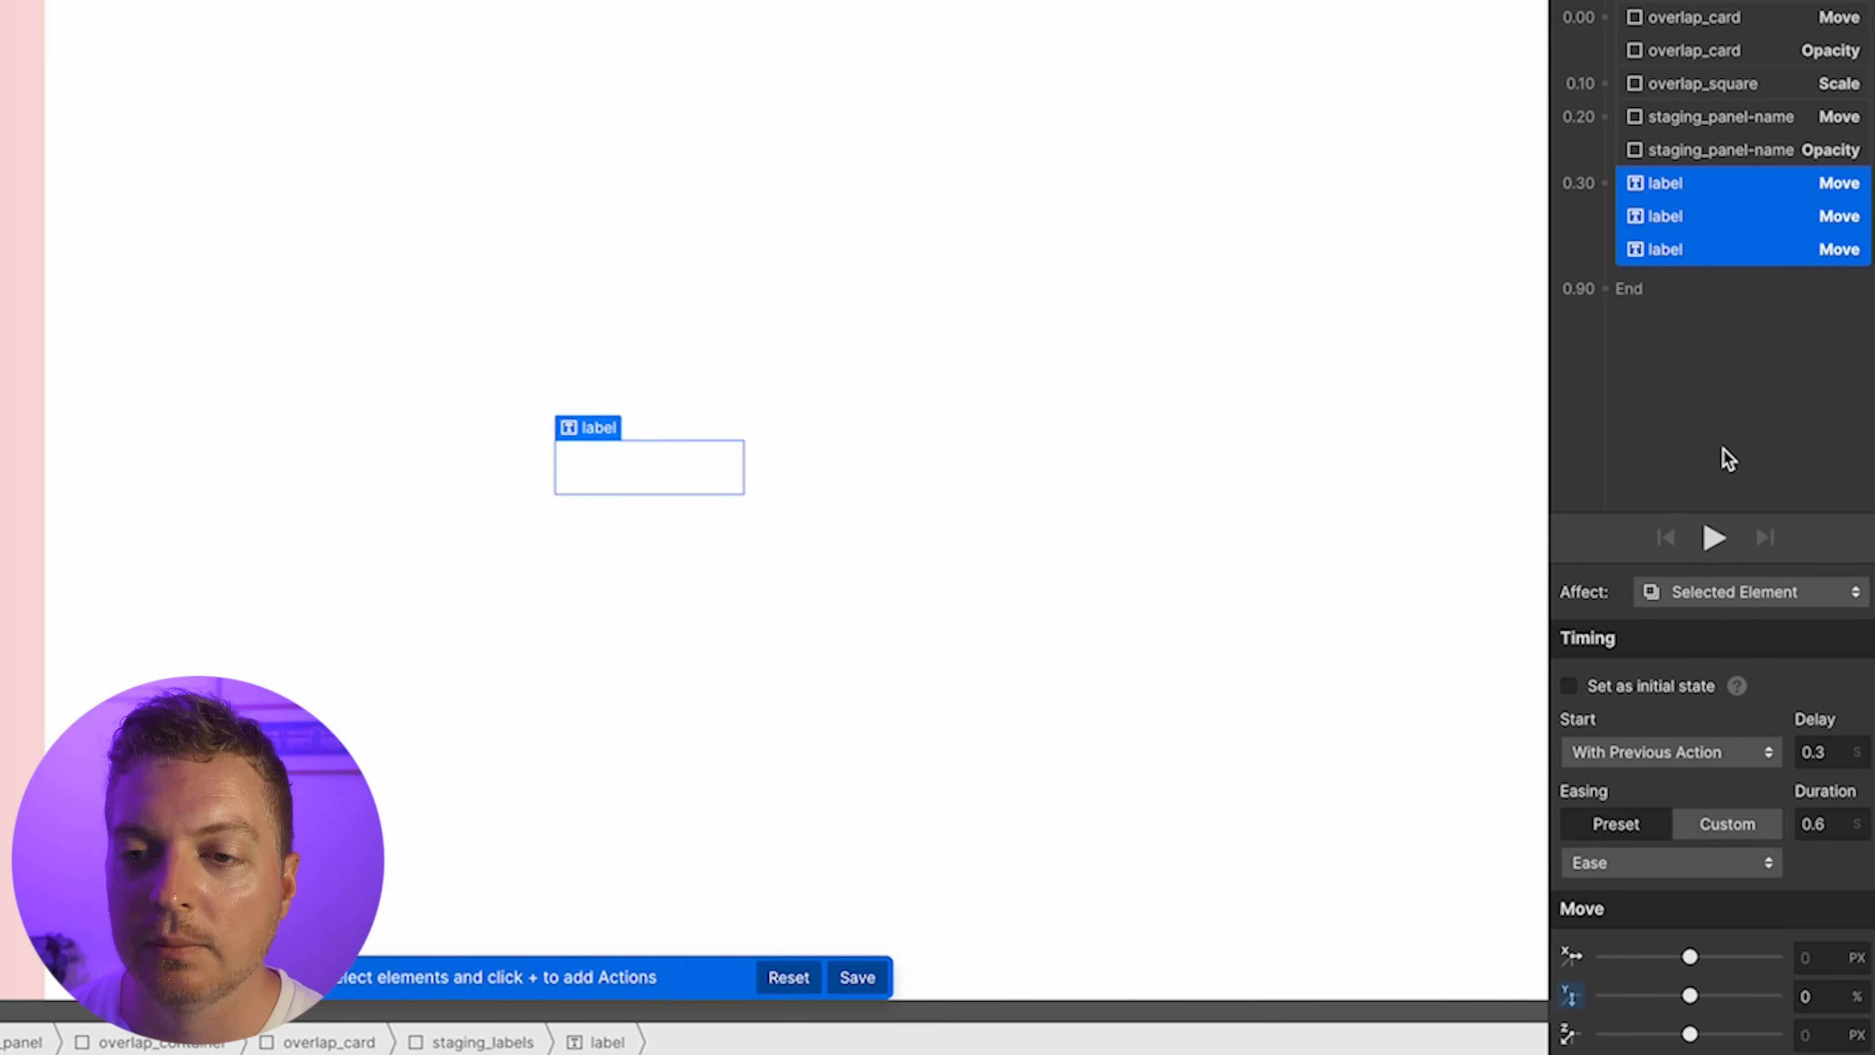
left_click(1711, 538)
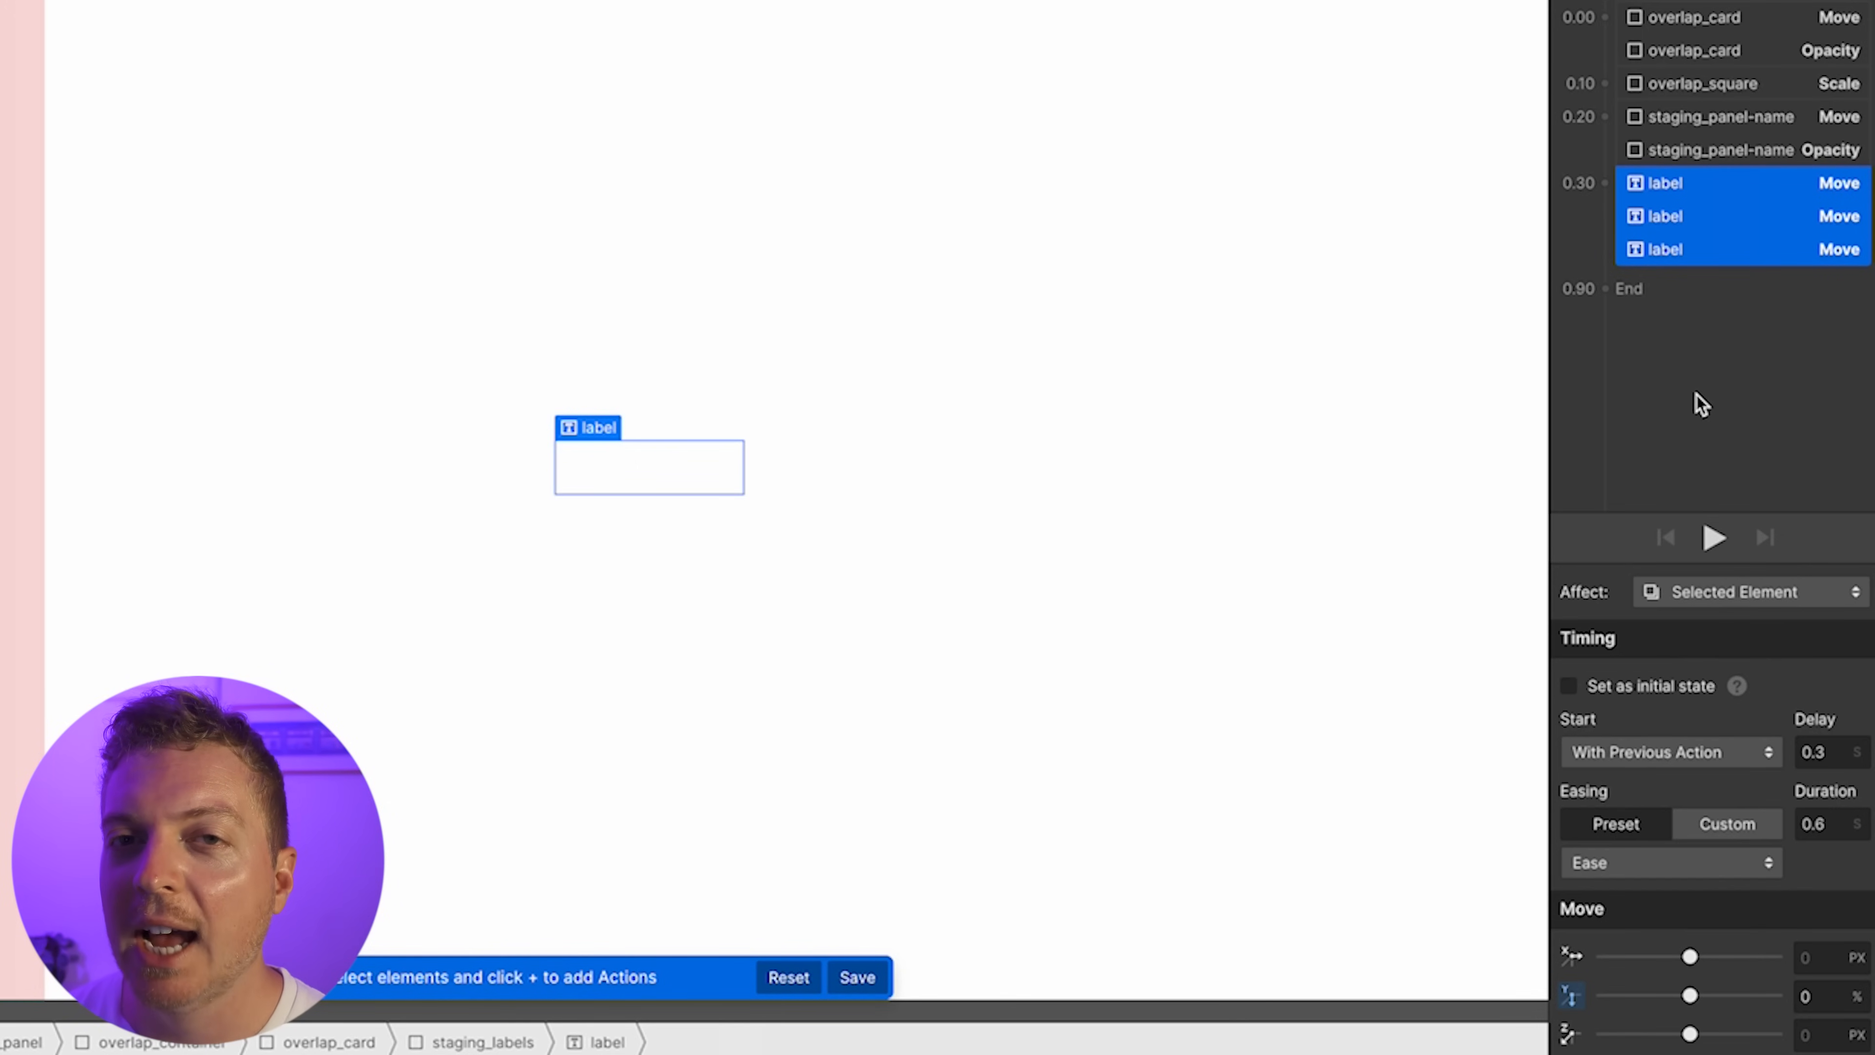
Check which label on the card each Move action in the 0.30 s group affects
left_click(1699, 408)
left_click(1728, 184)
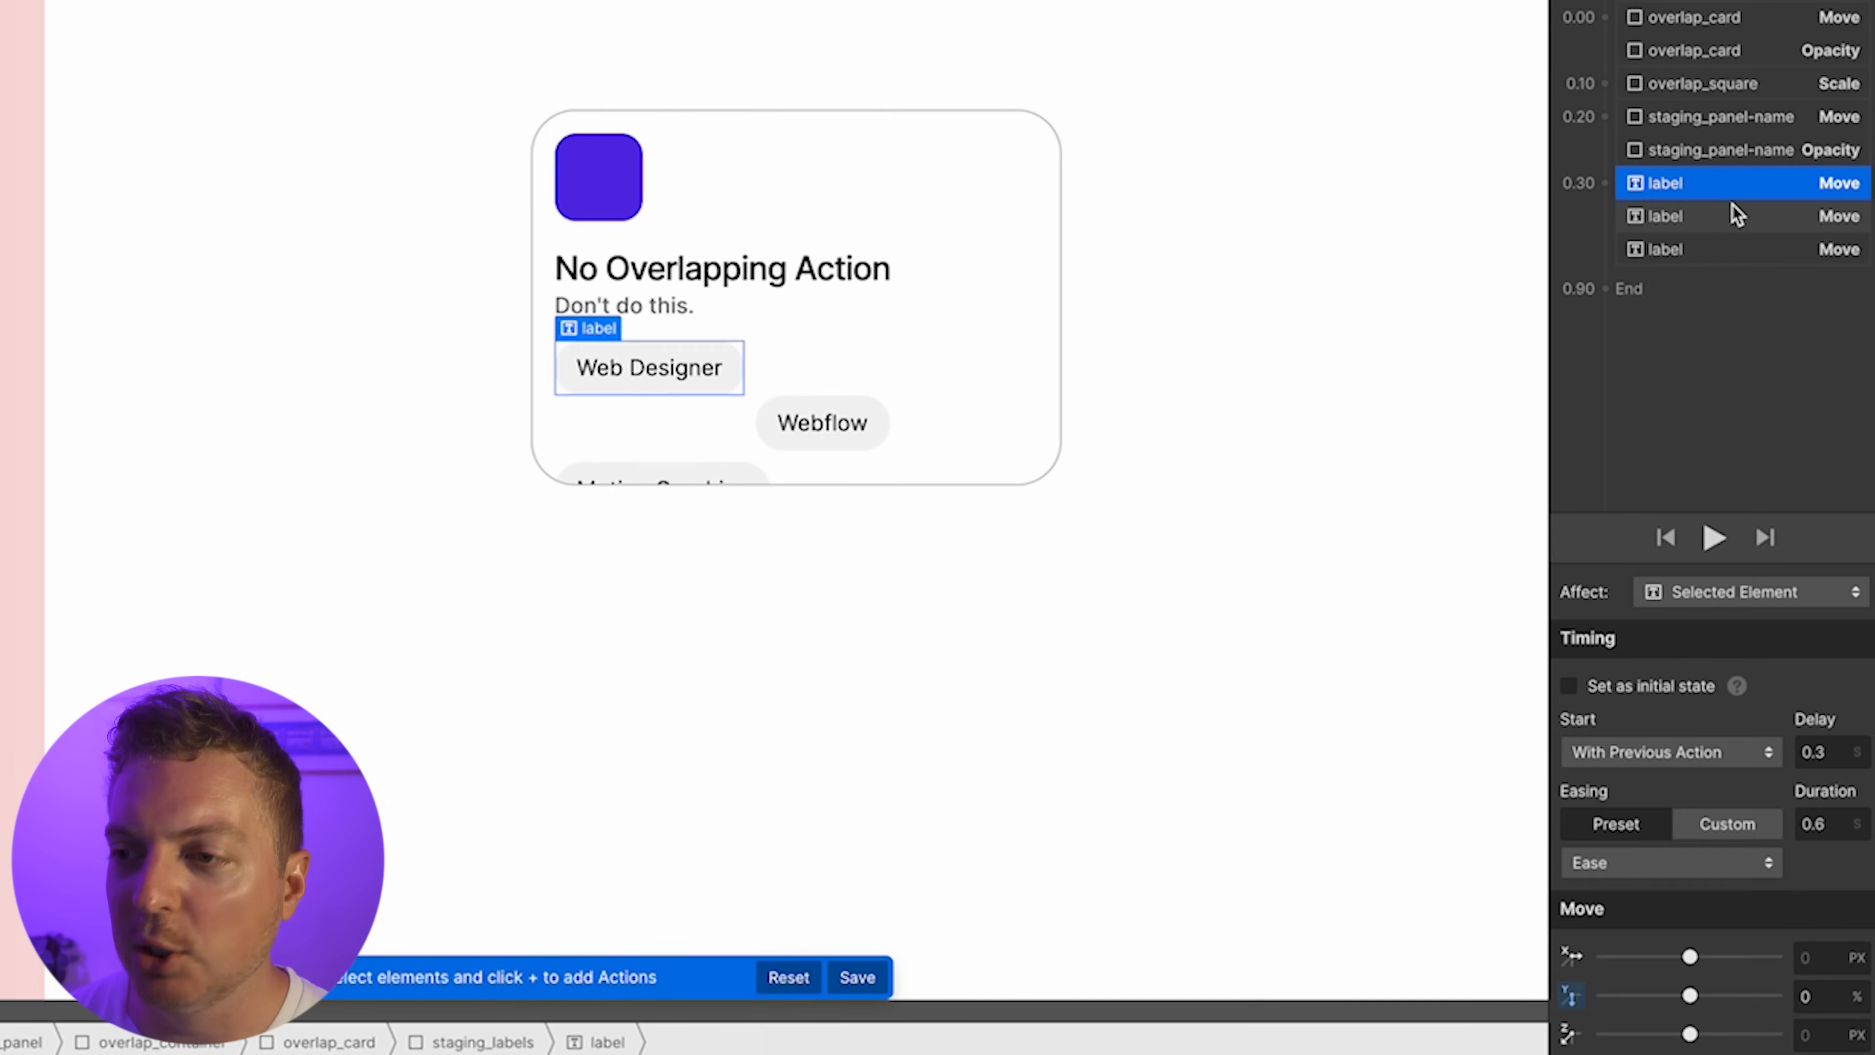
left_click(1738, 216)
left_click(1739, 249)
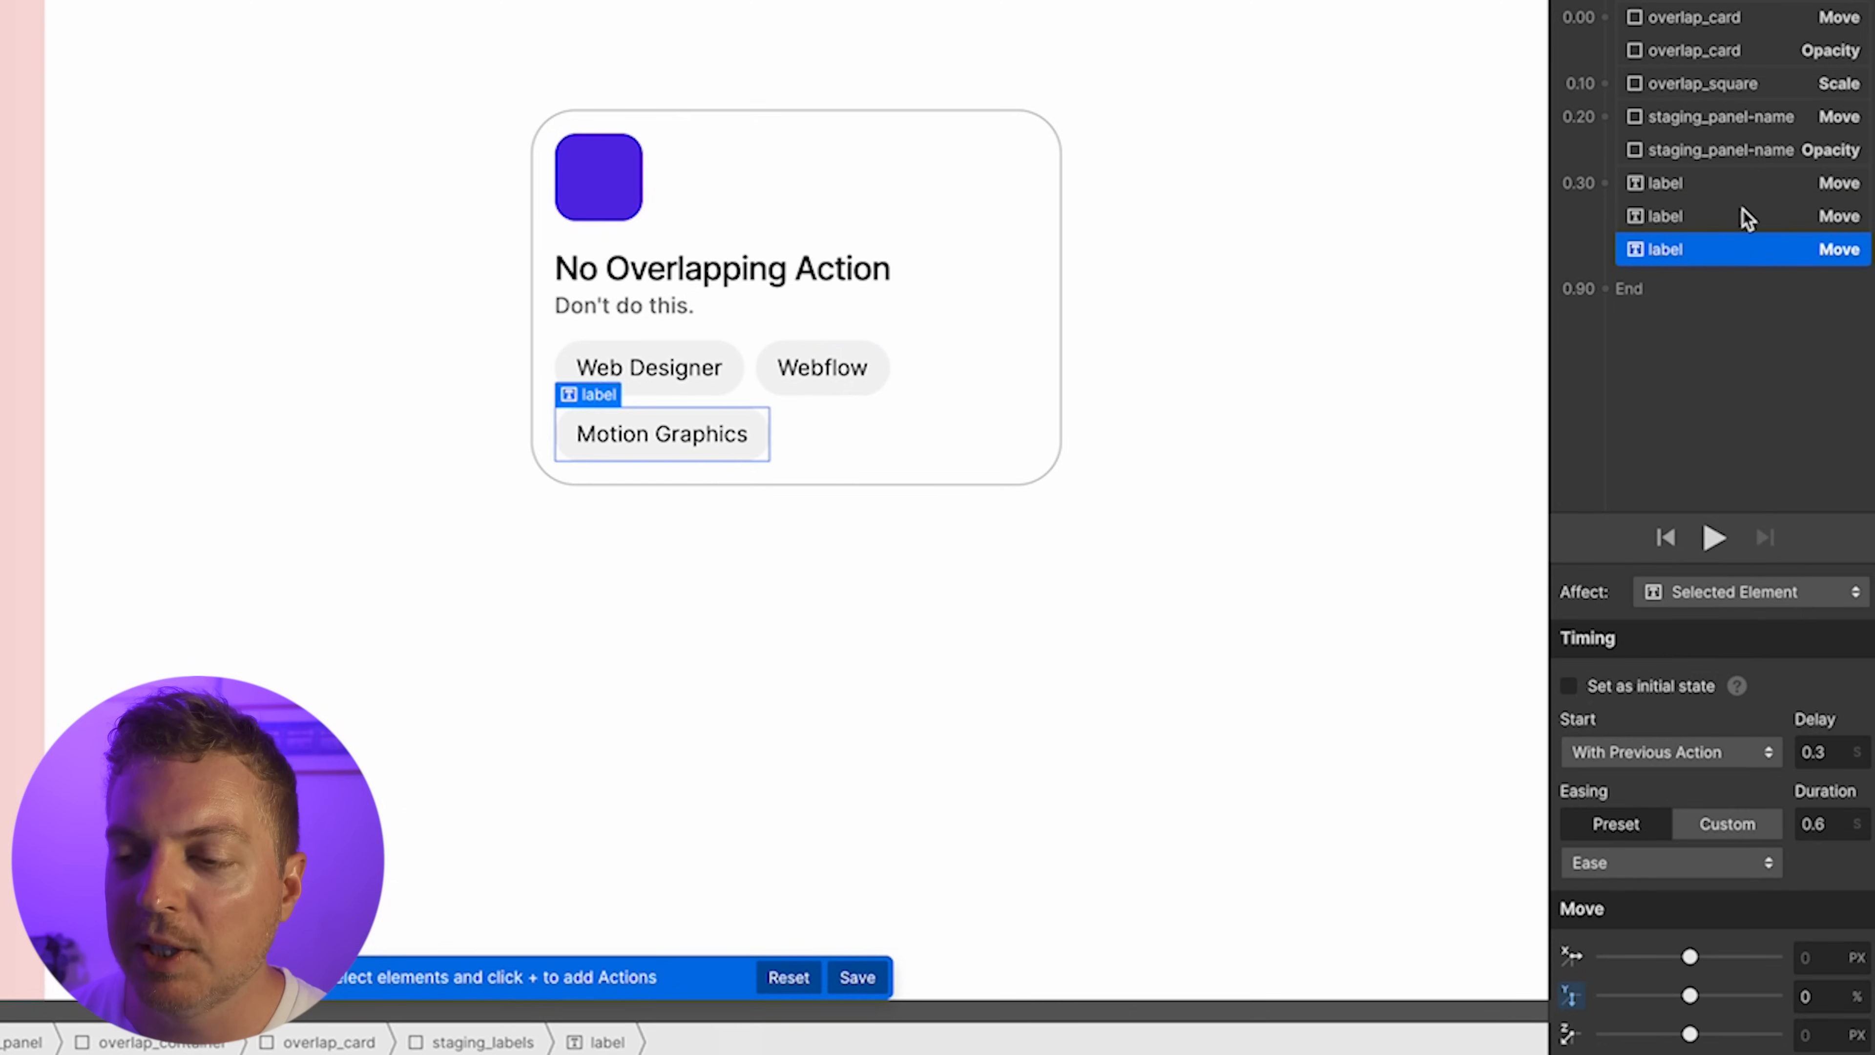
left_click(1746, 218)
left_click(1753, 255)
left_click(1749, 184)
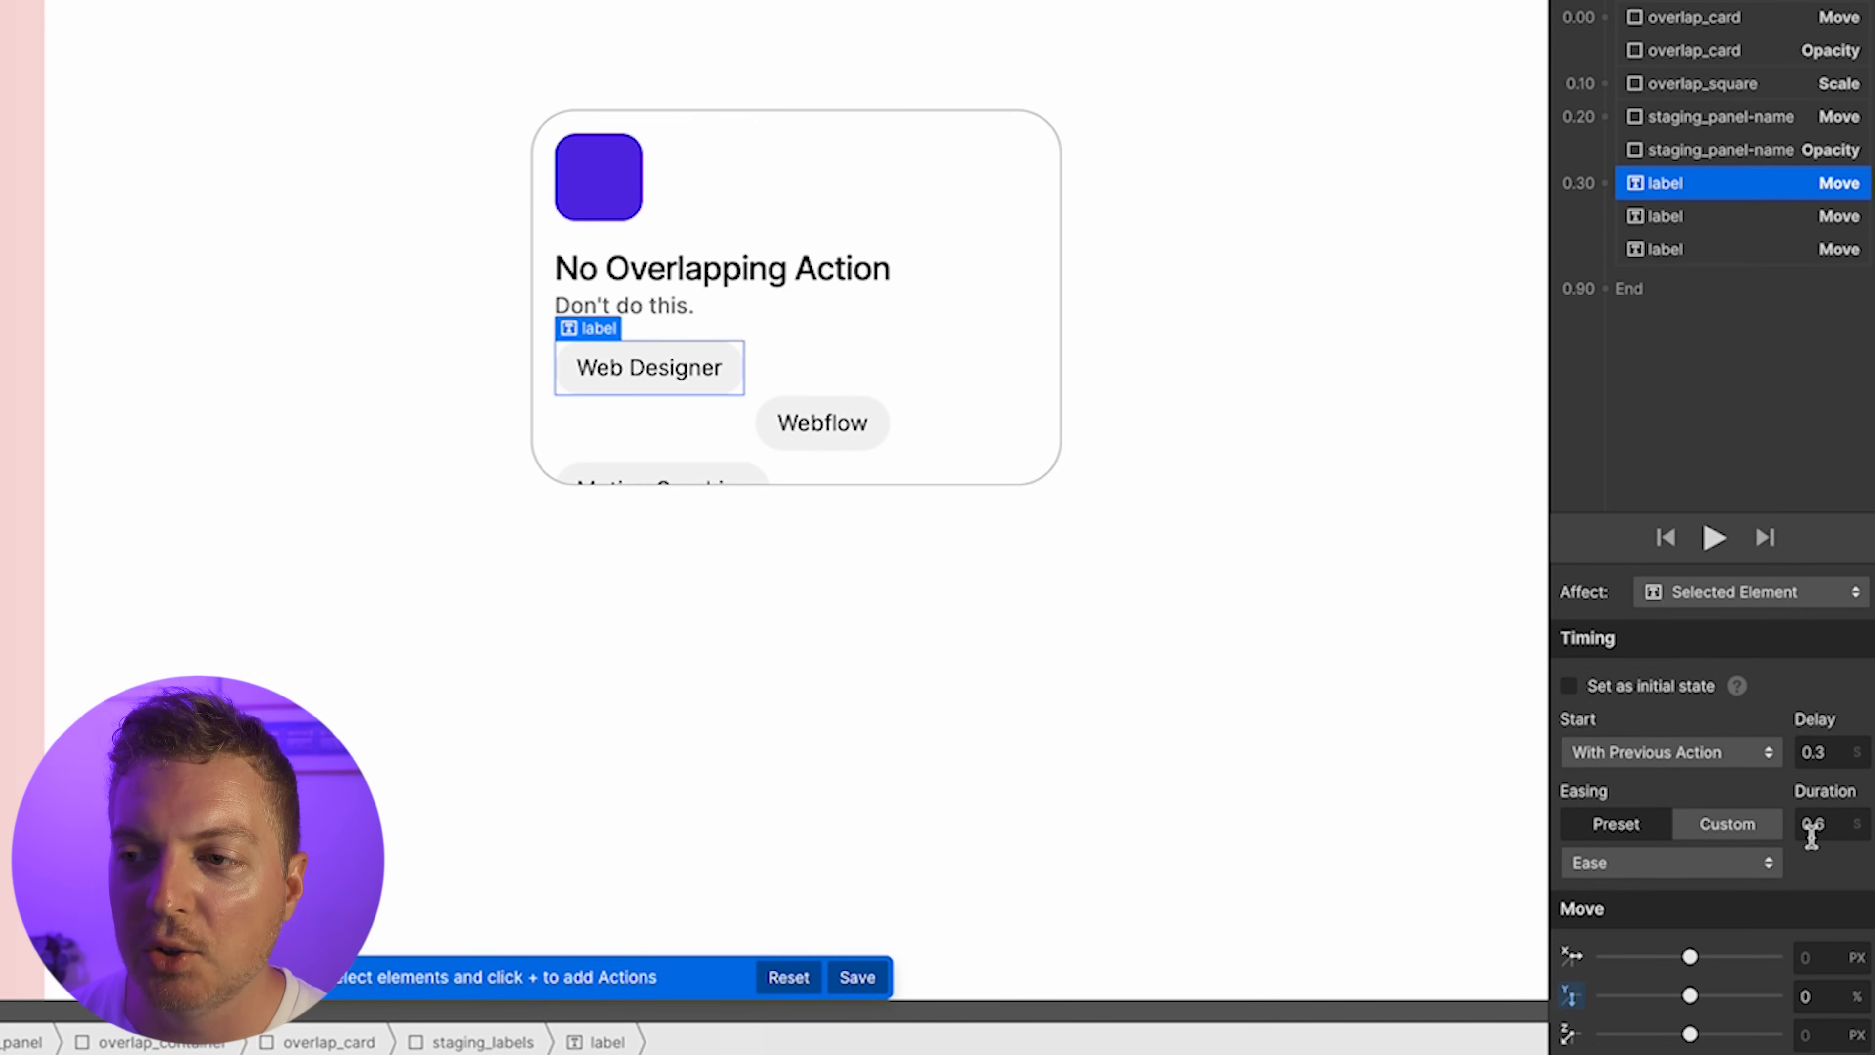
Set the delay of the Webflow label's Move action to 0.35 s
left_click(1744, 216)
left_click(1822, 752)
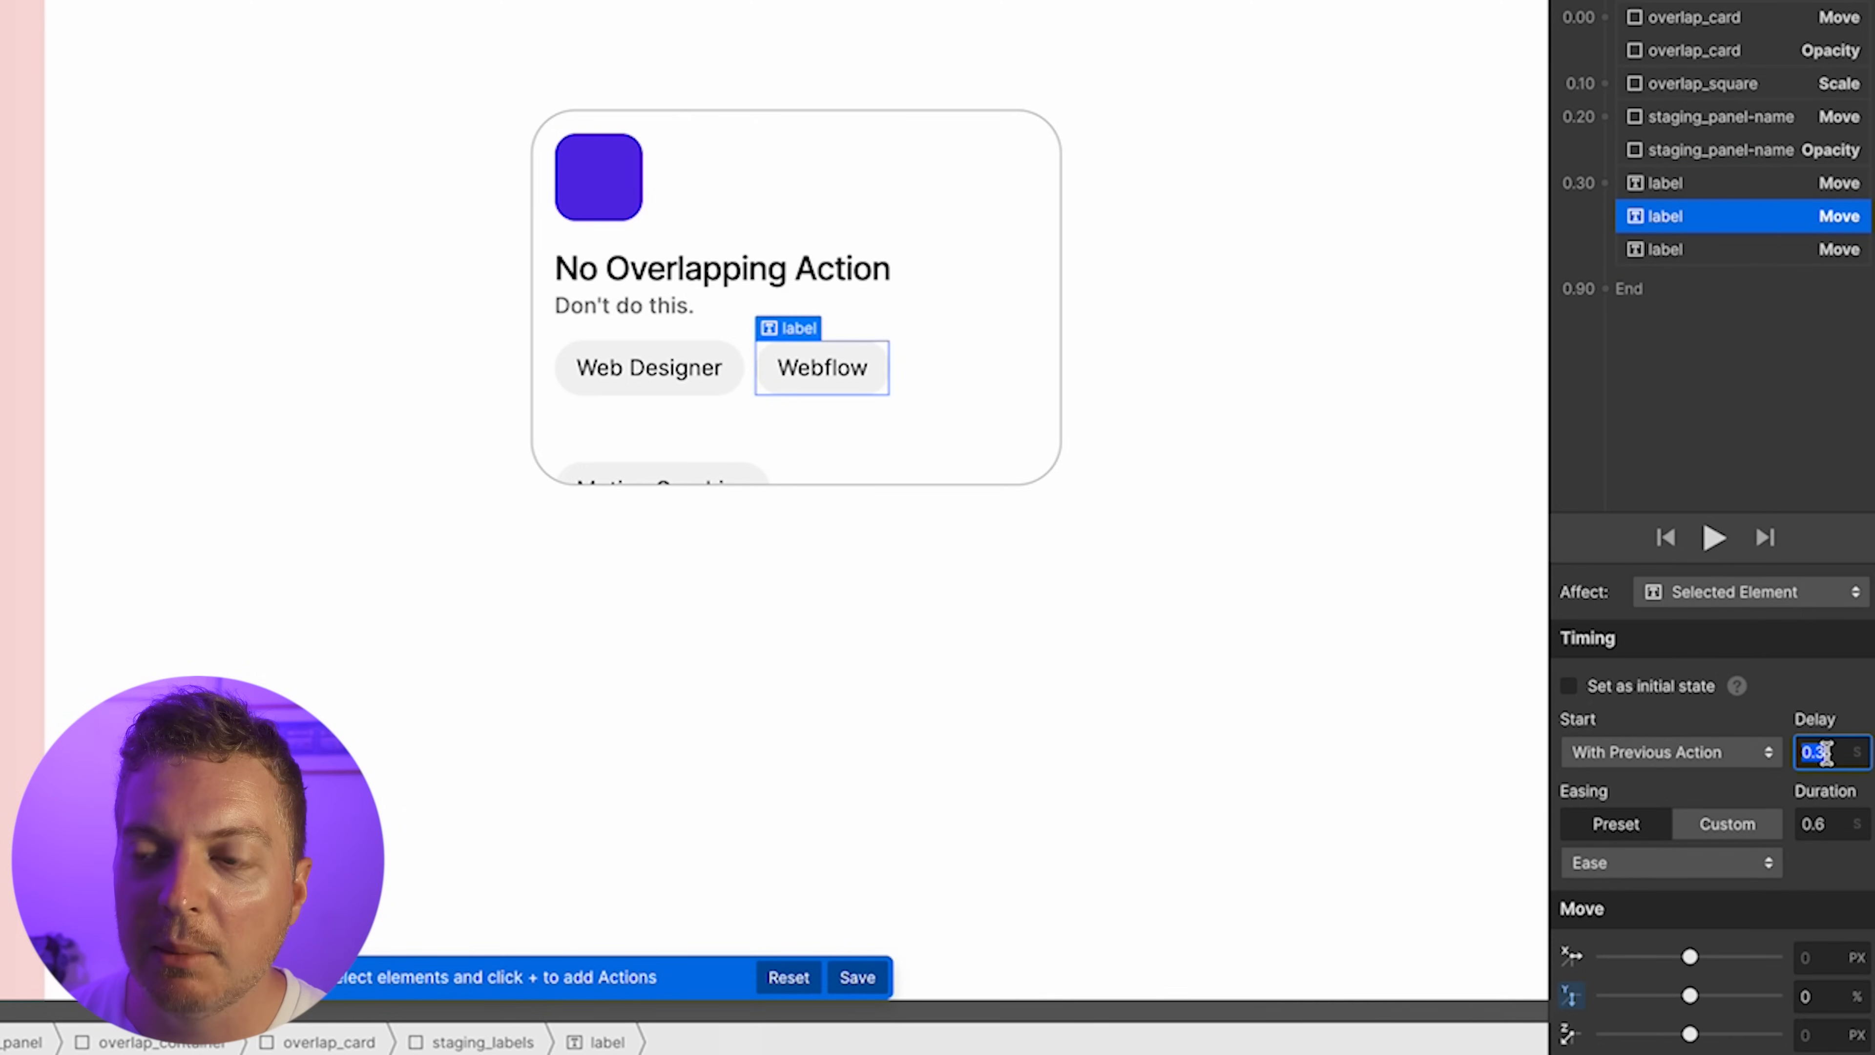
left_click(1824, 752)
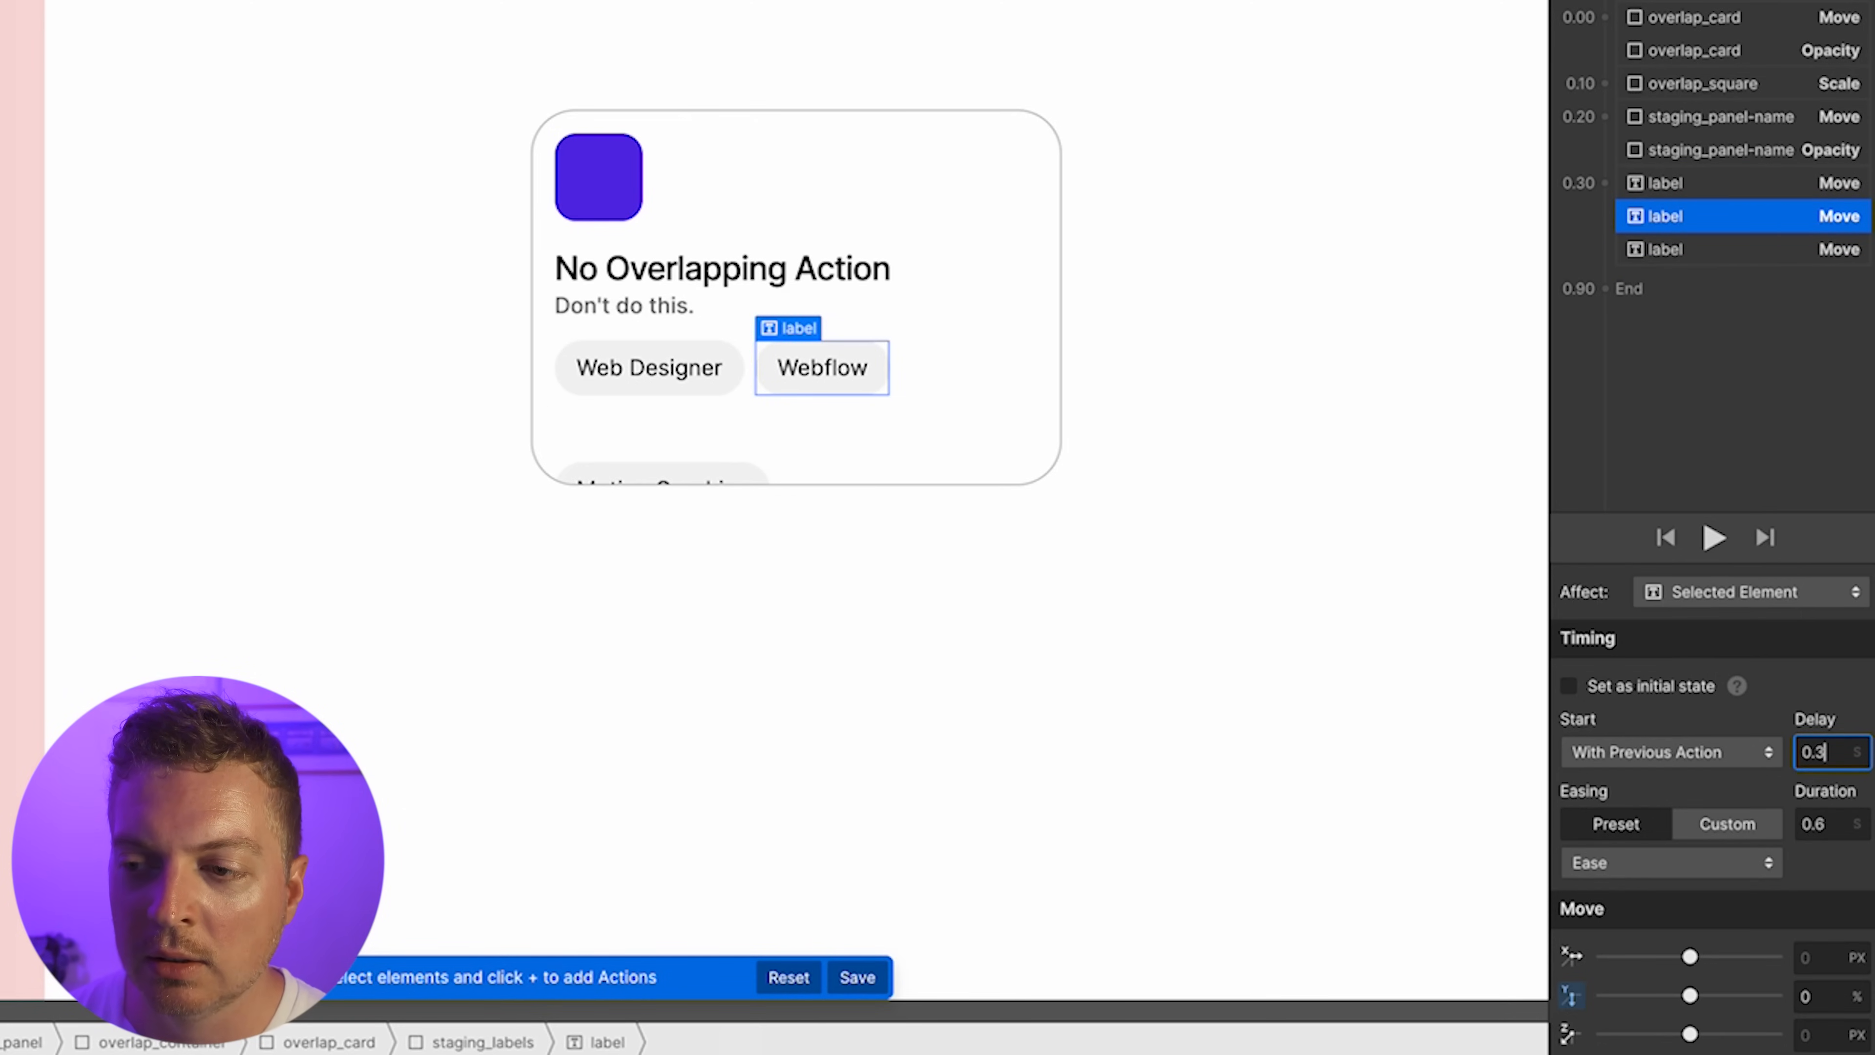
type("5")
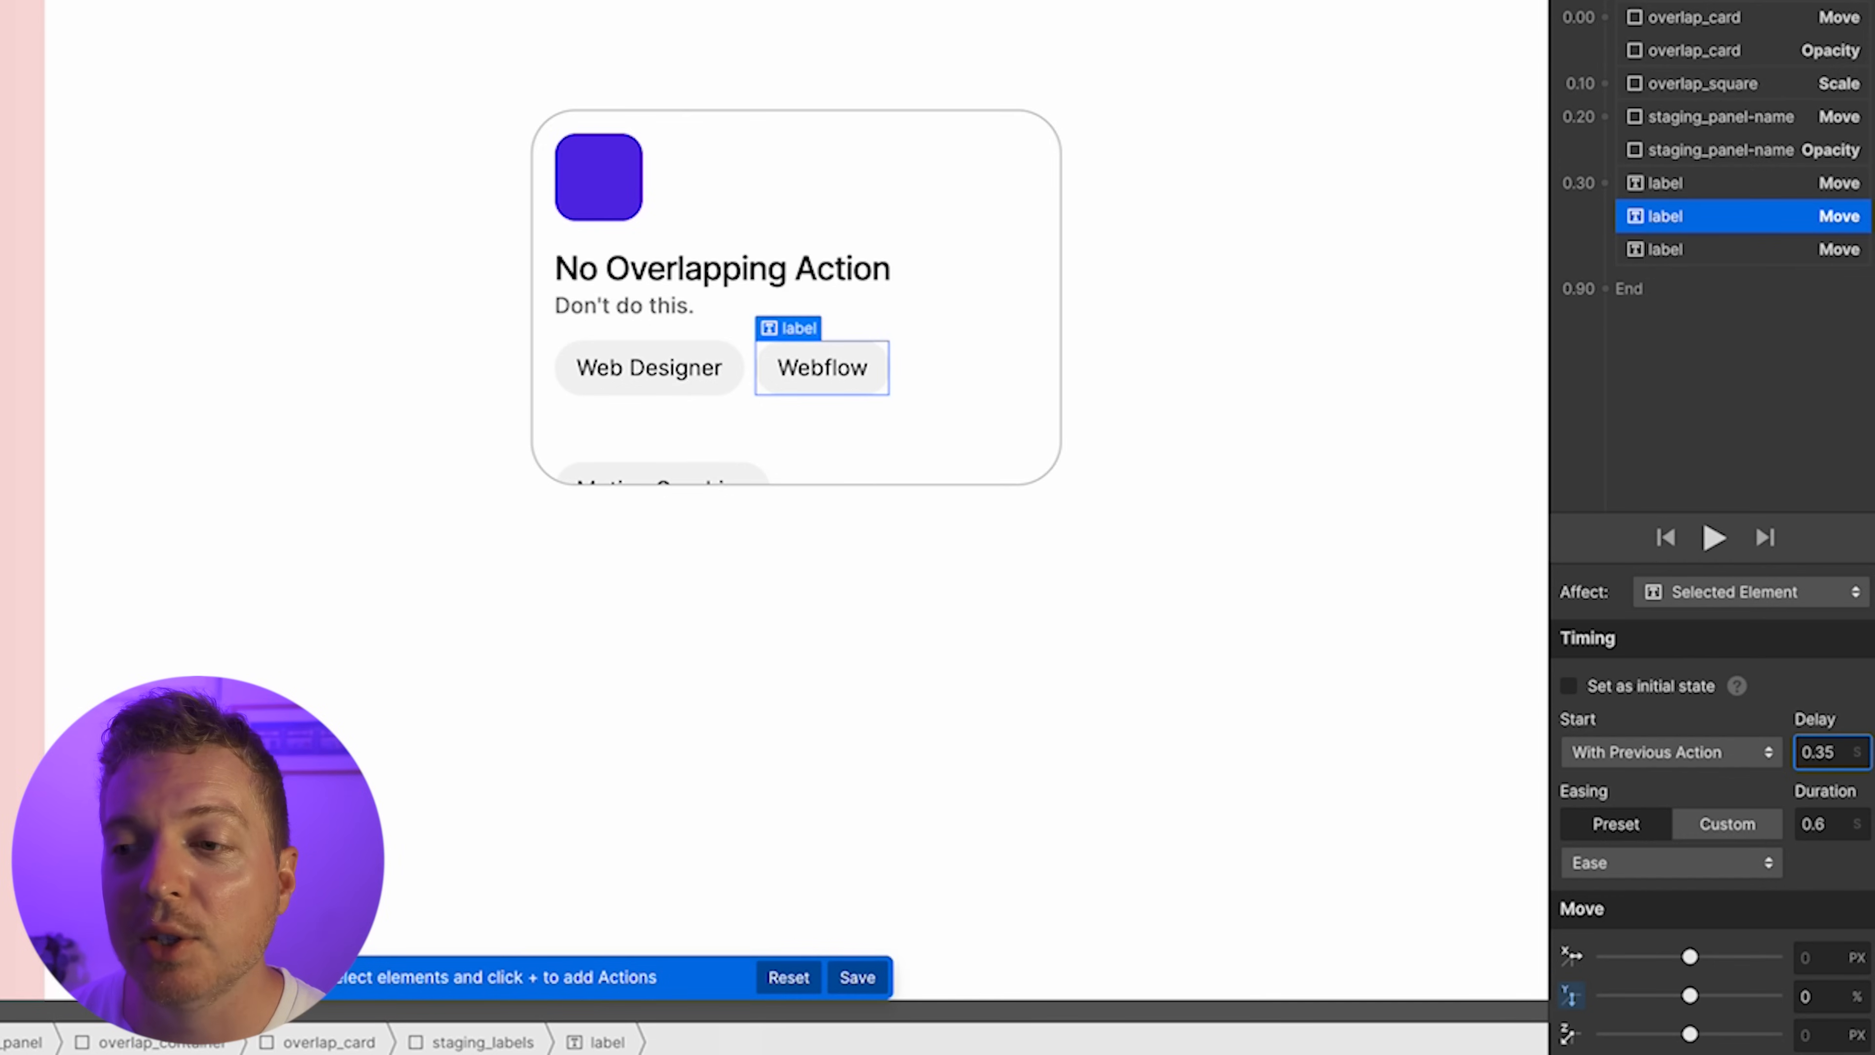
key("Return")
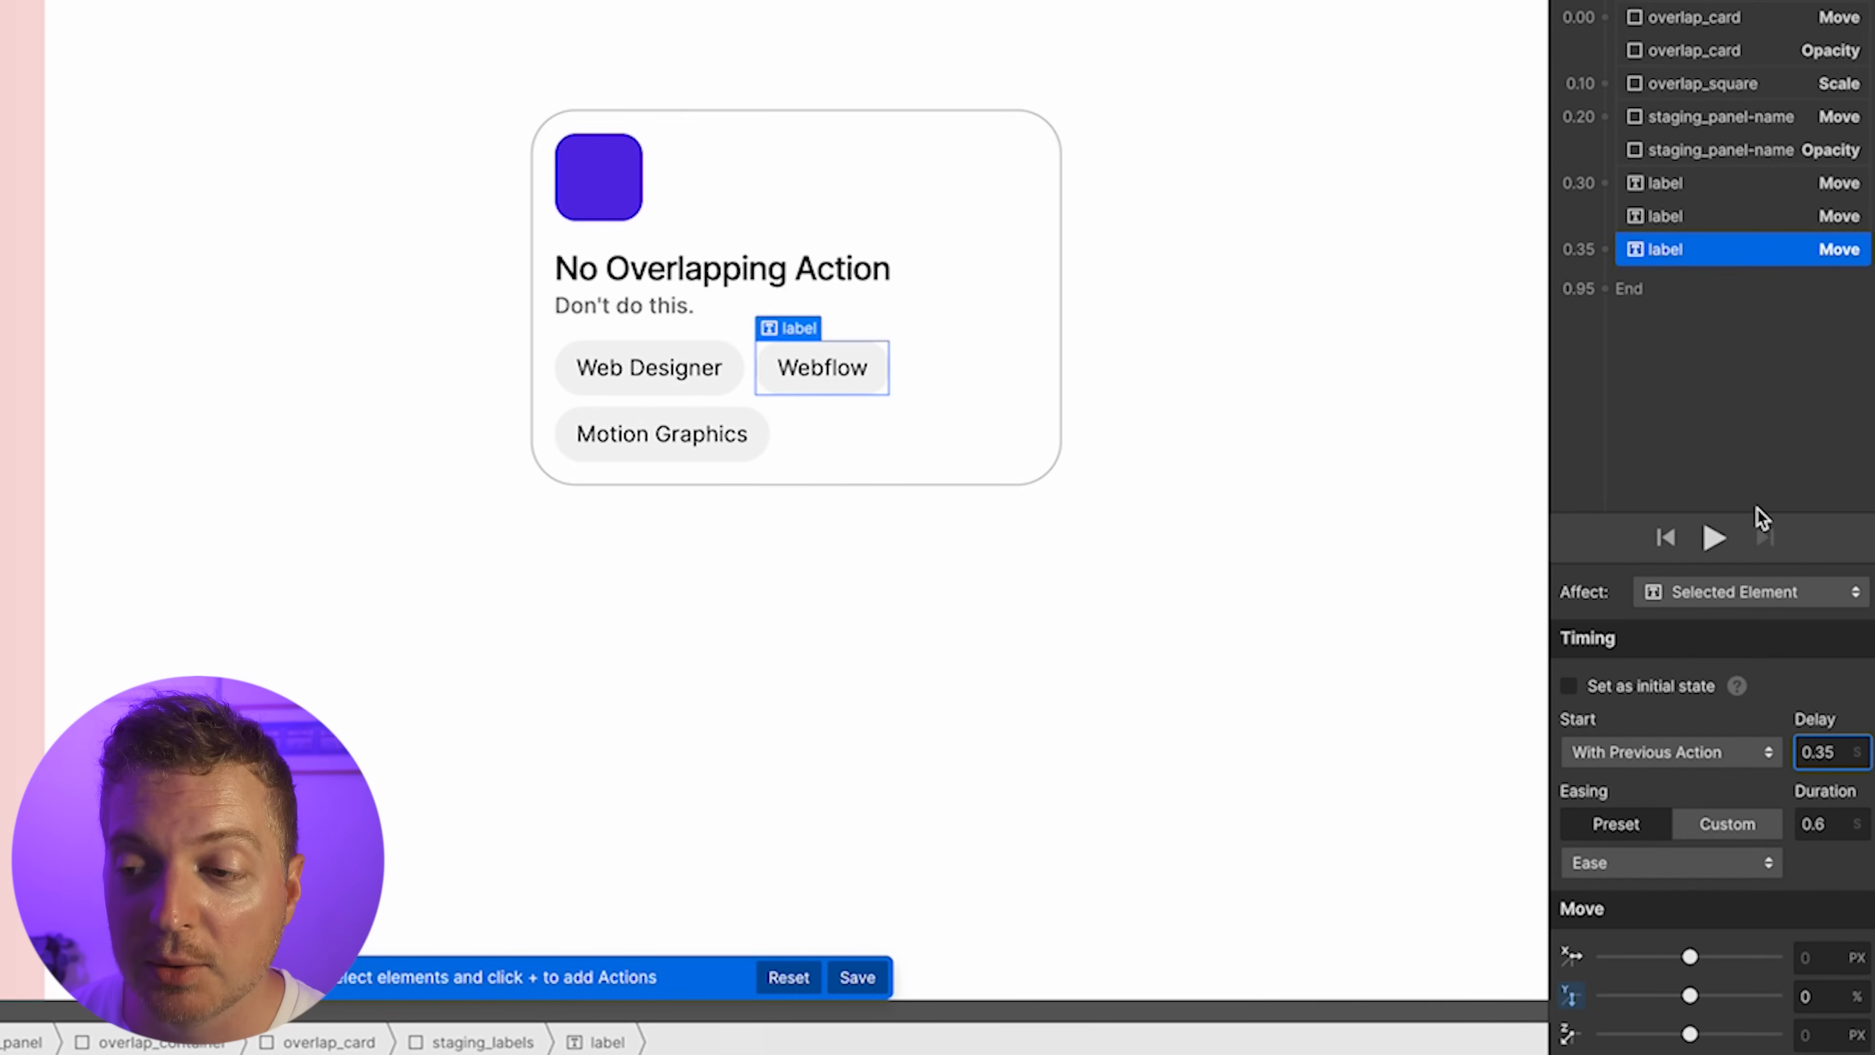
Set the delay of the Motion Graphics label's Move action to 0.35 s
left_click(1733, 184)
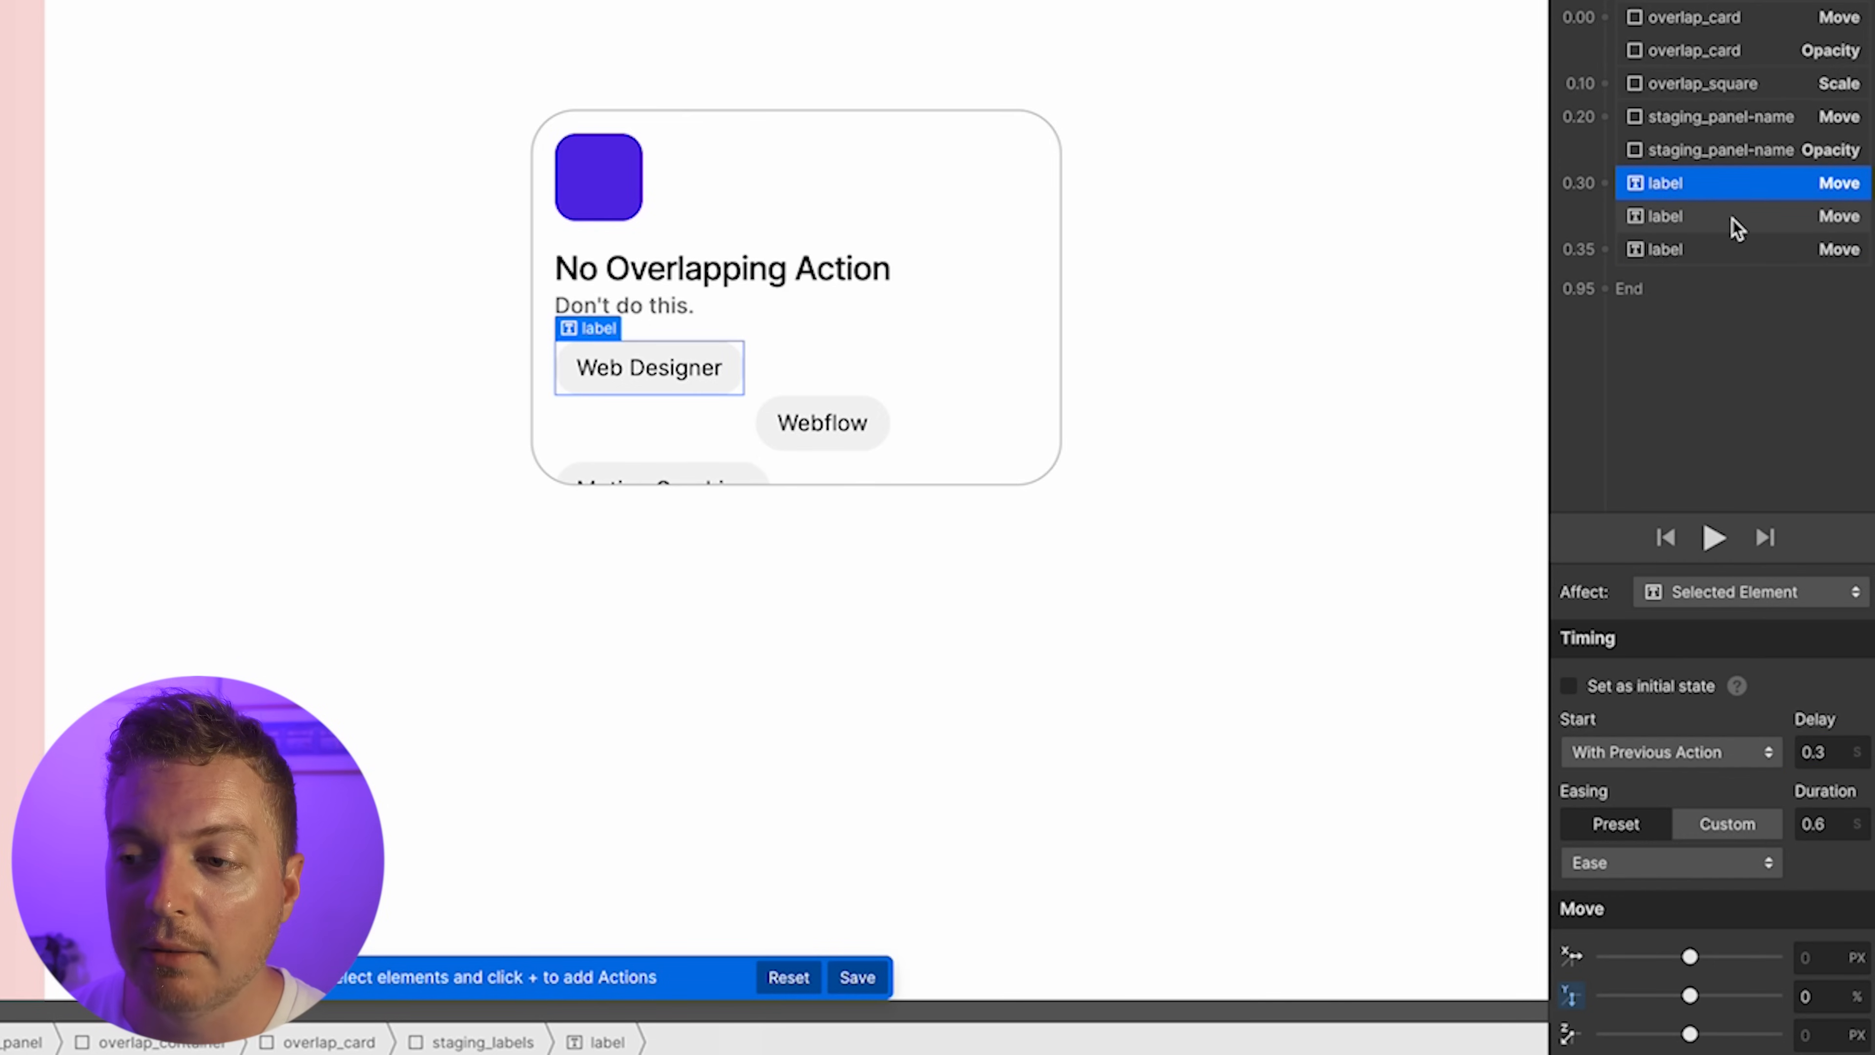
left_click(1735, 220)
double_click(1823, 752)
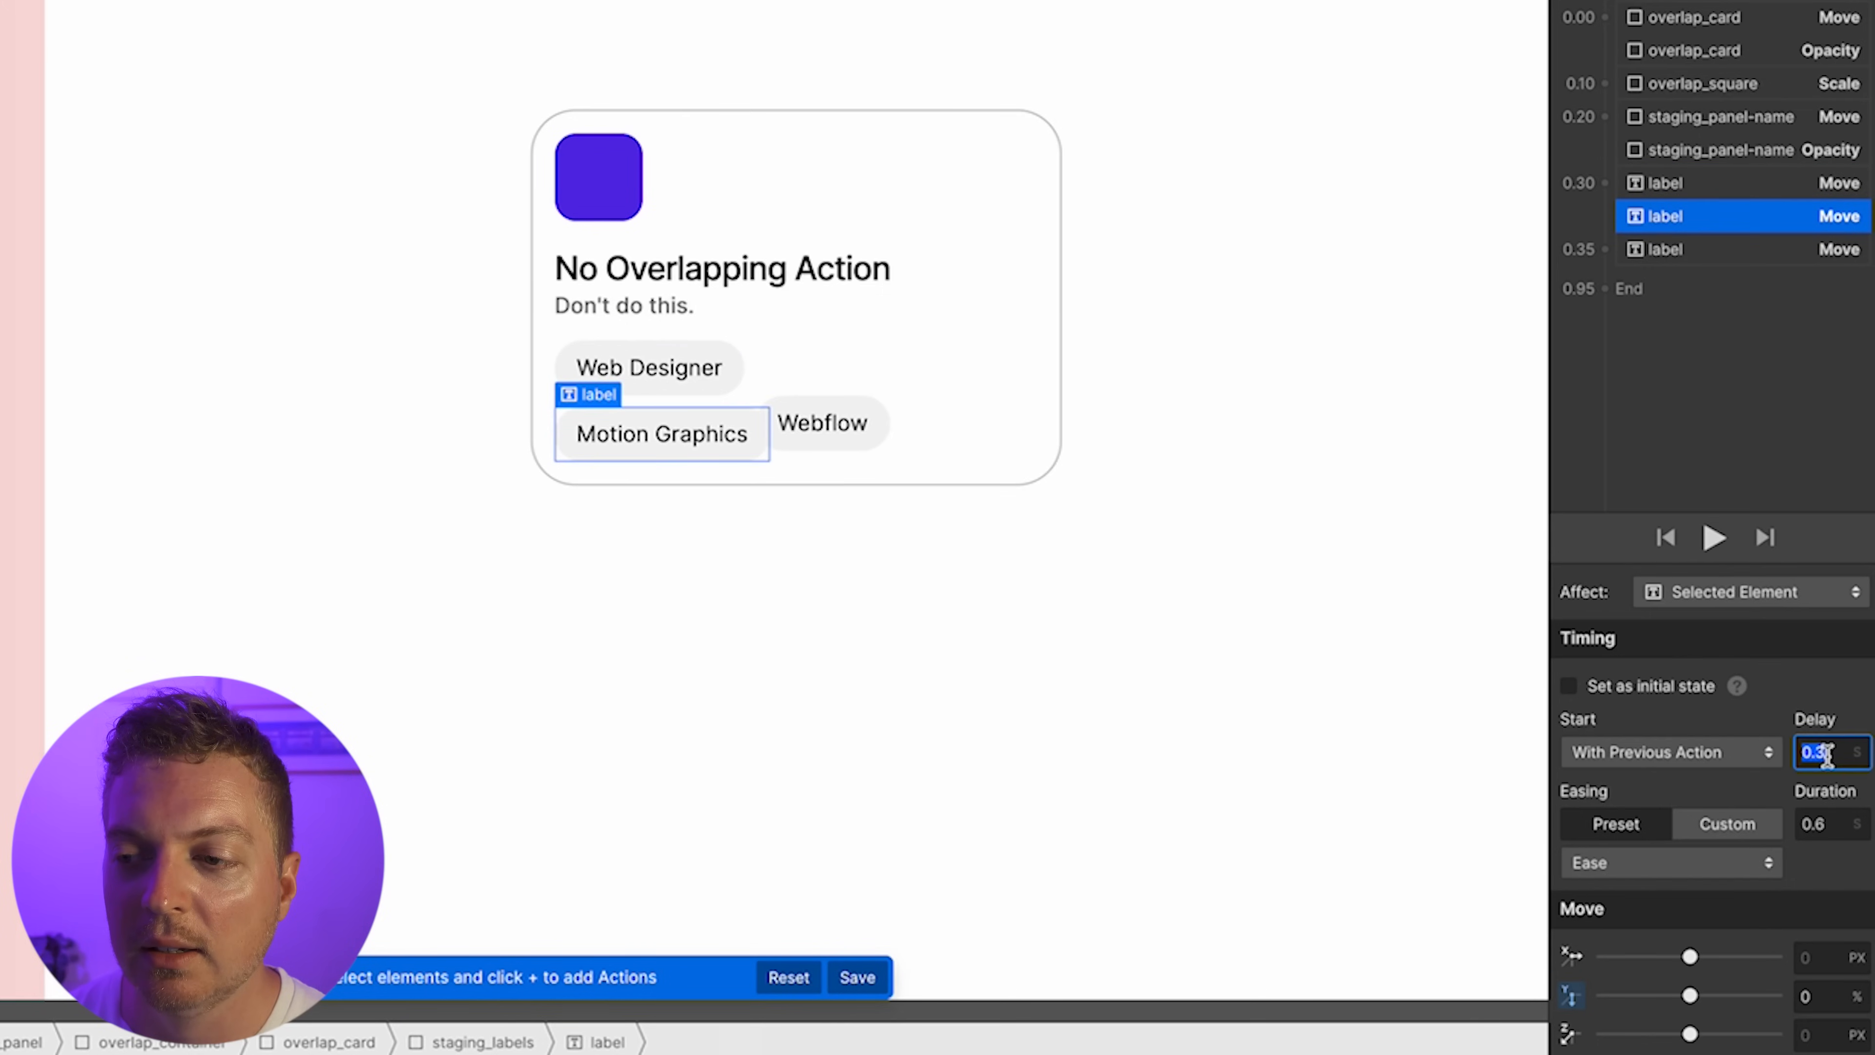
key("Right")
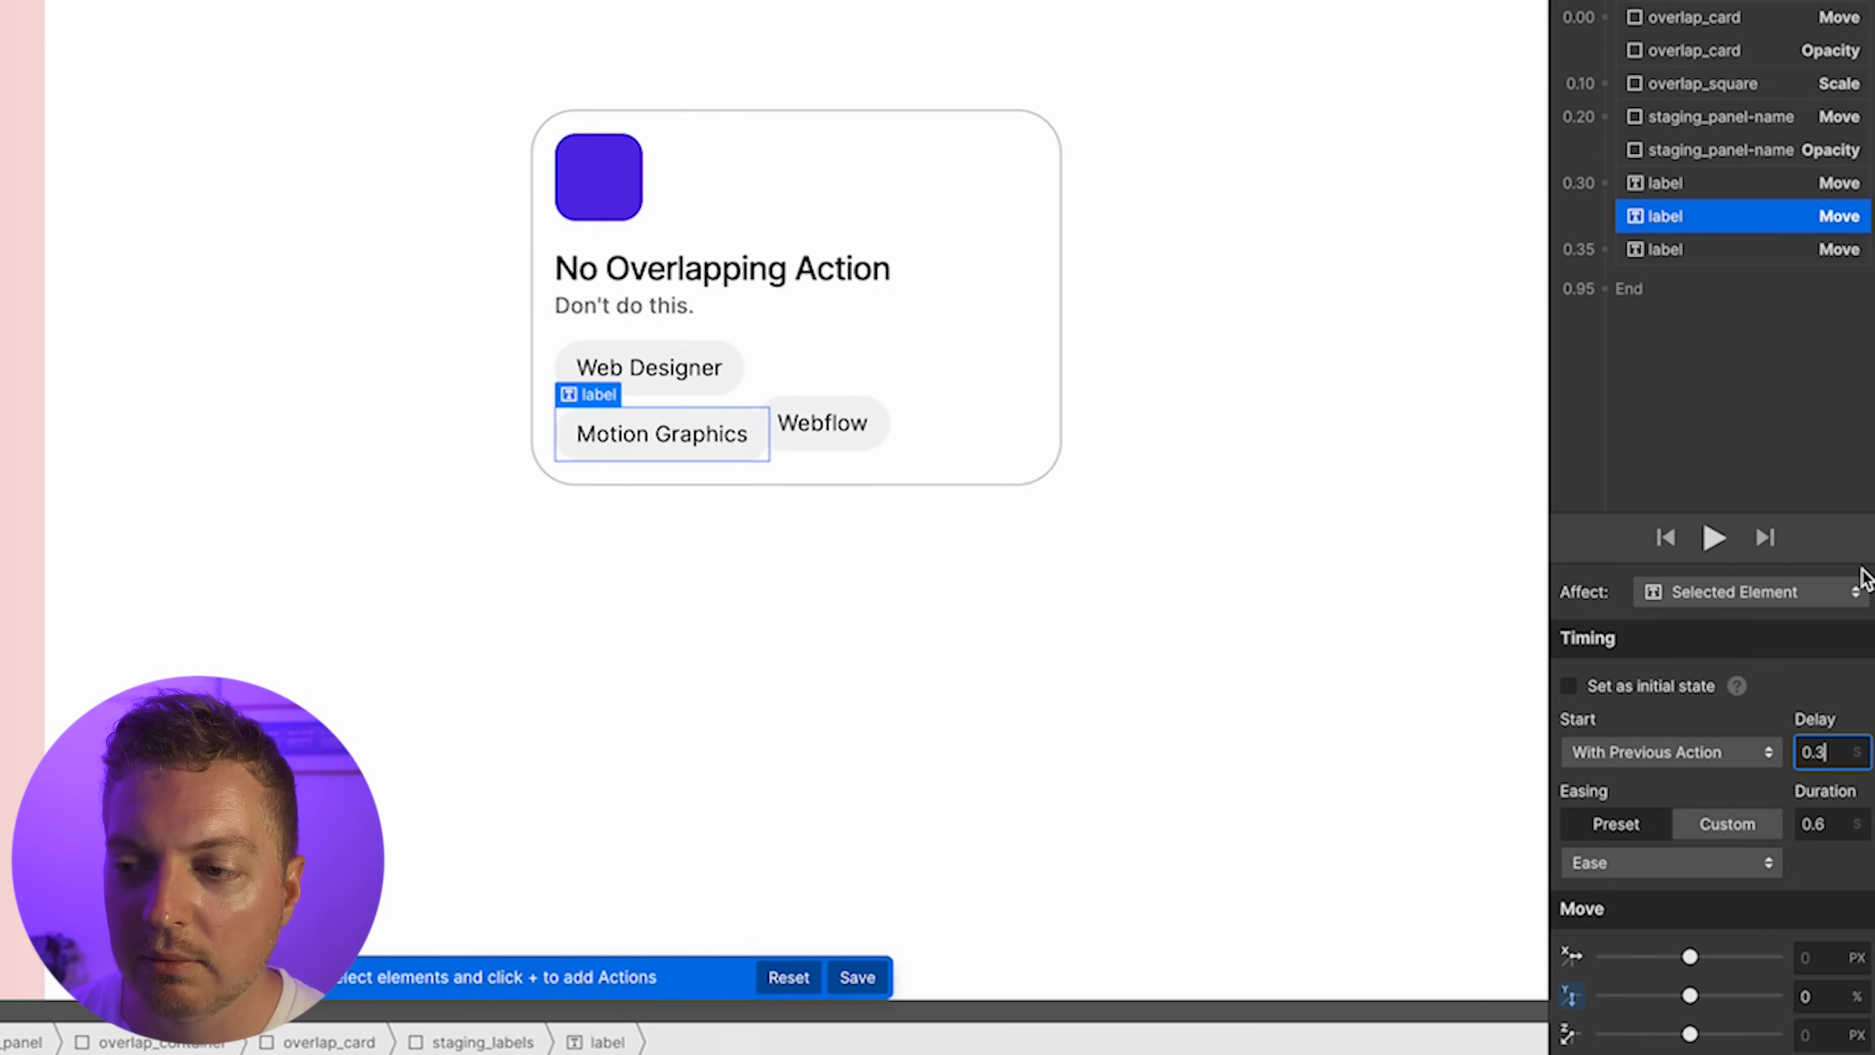
type("5")
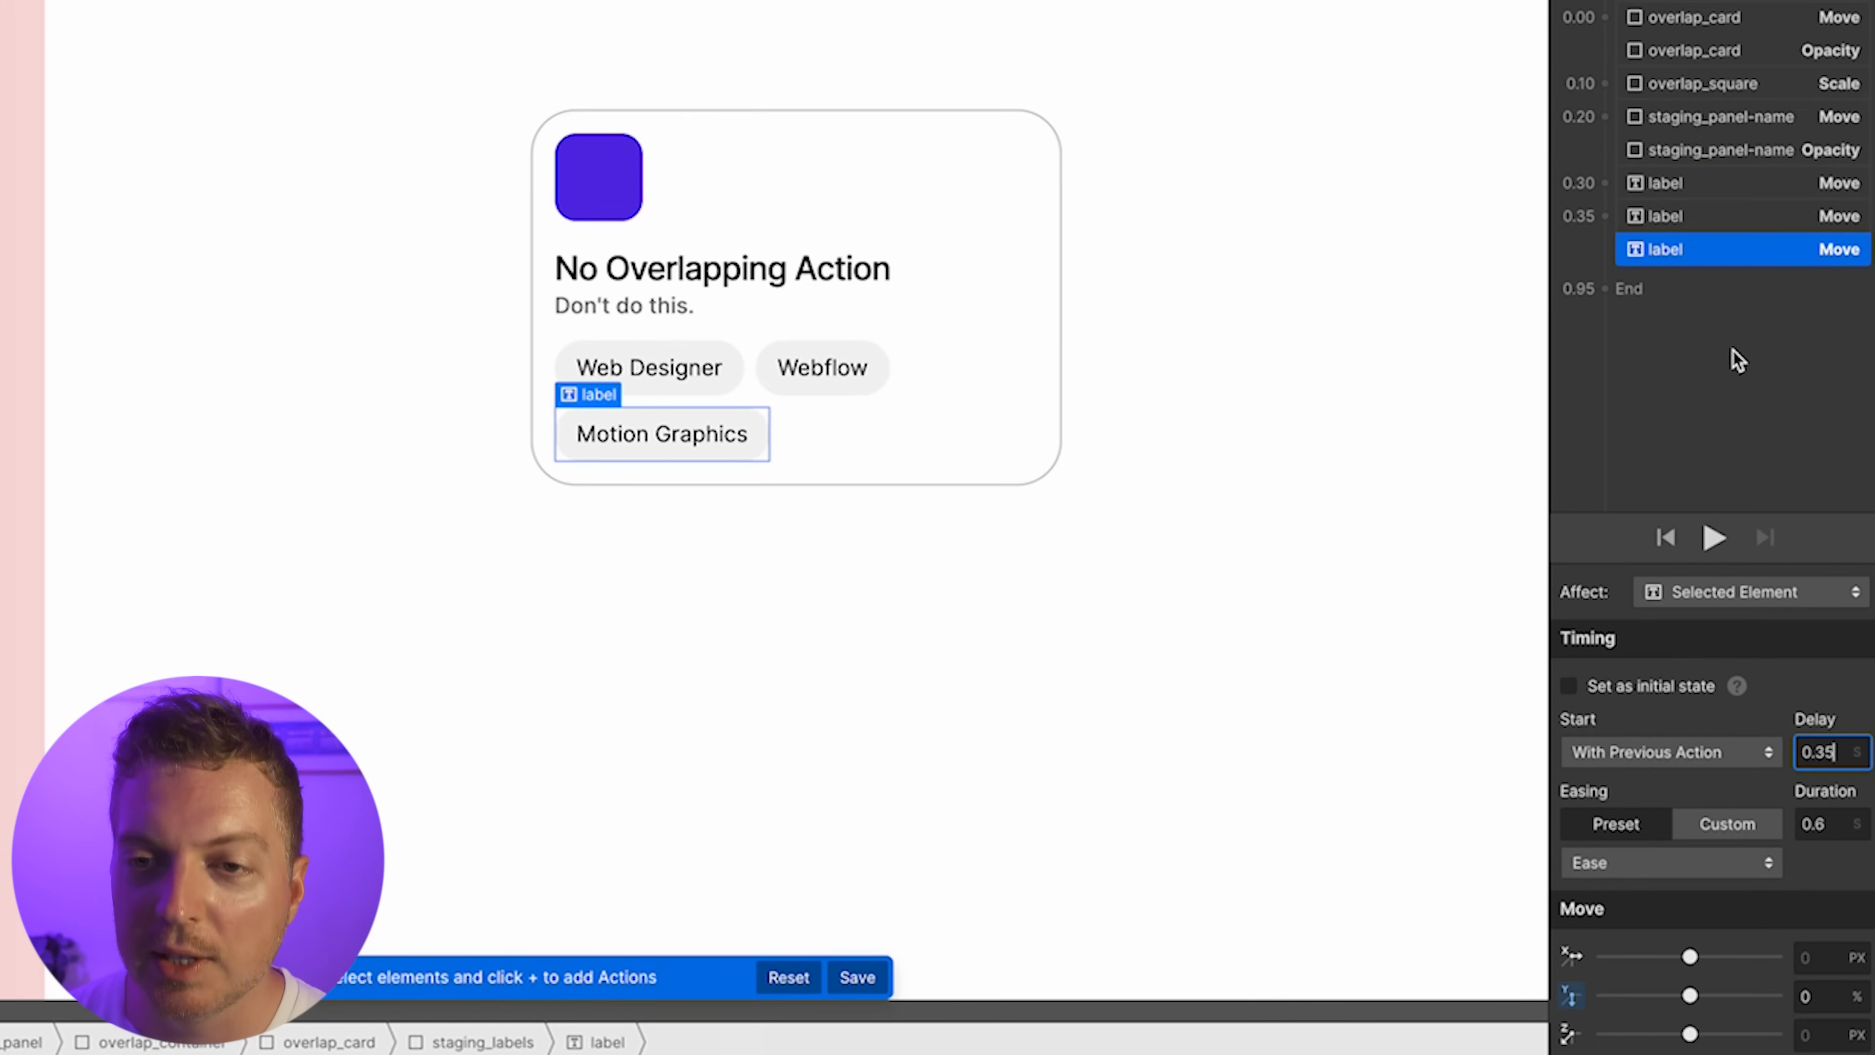
Set the delay of the Motion Graphics label's Move action to 0.4 s and play the animation
left_click(1720, 194)
left_click(1723, 215)
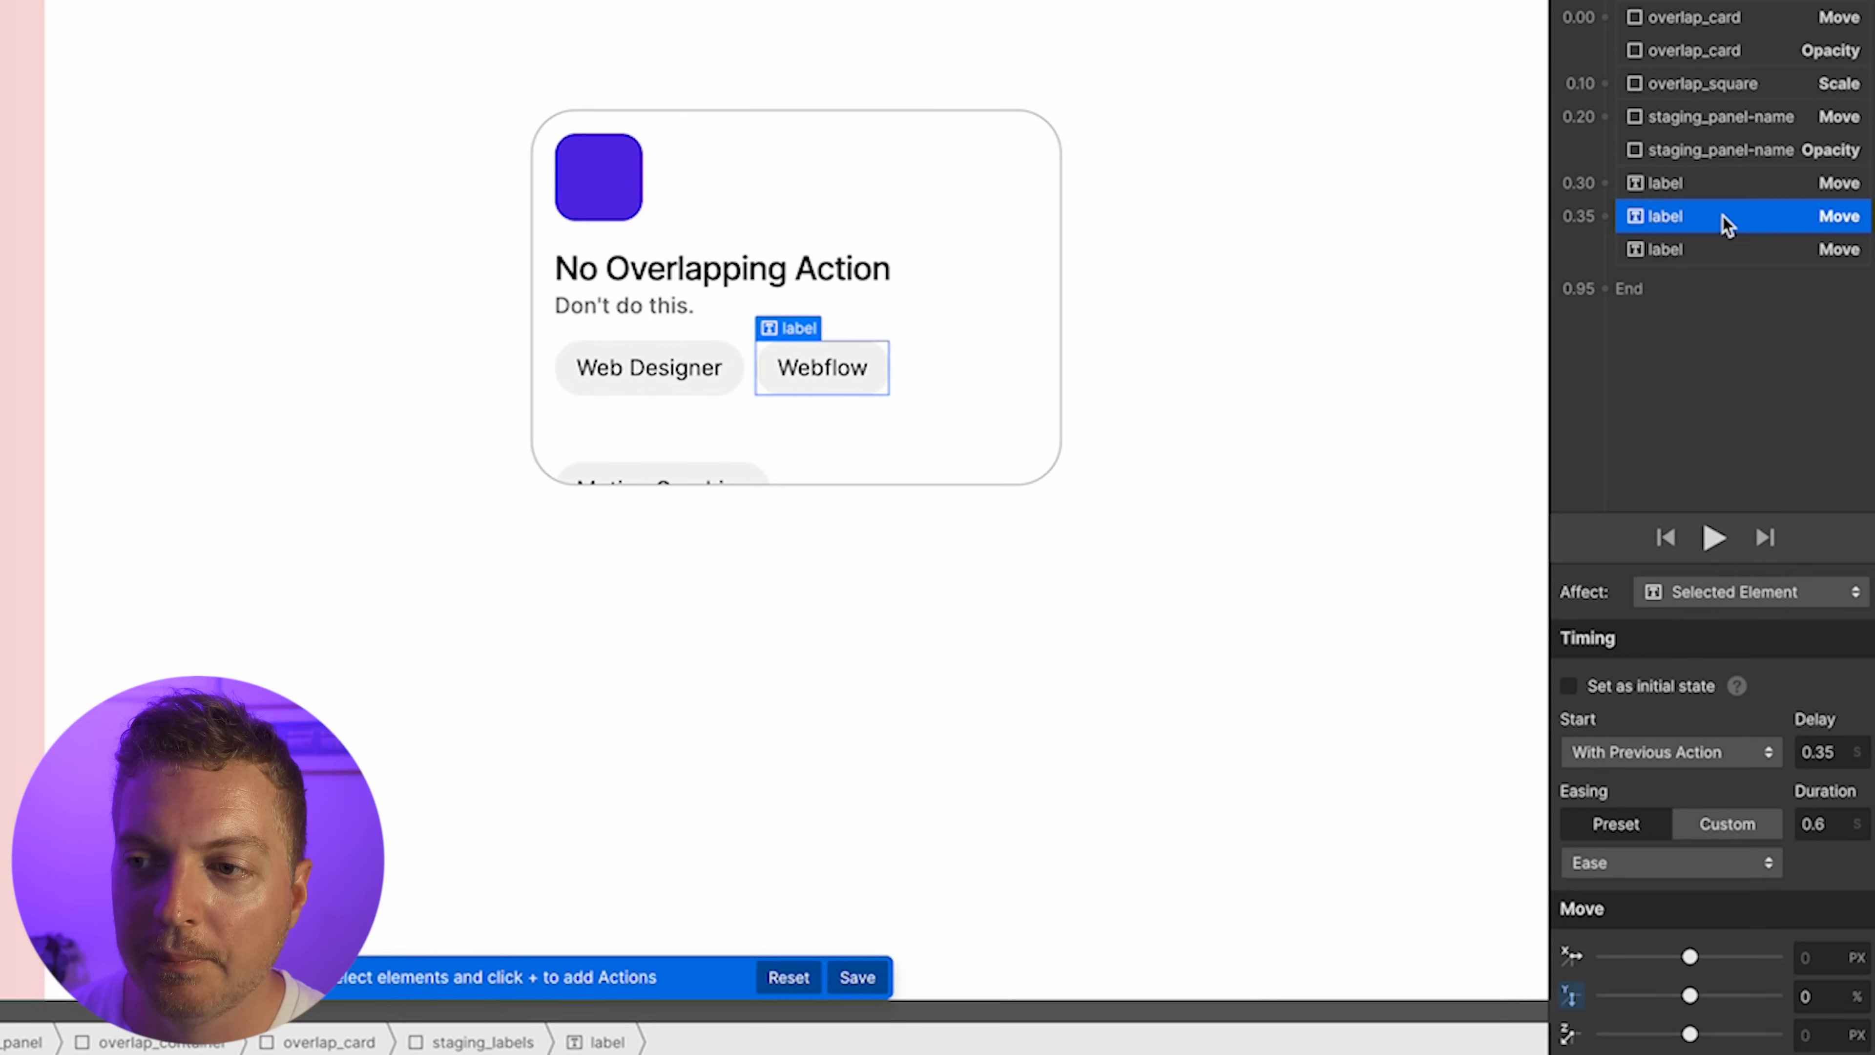
left_click(1818, 751)
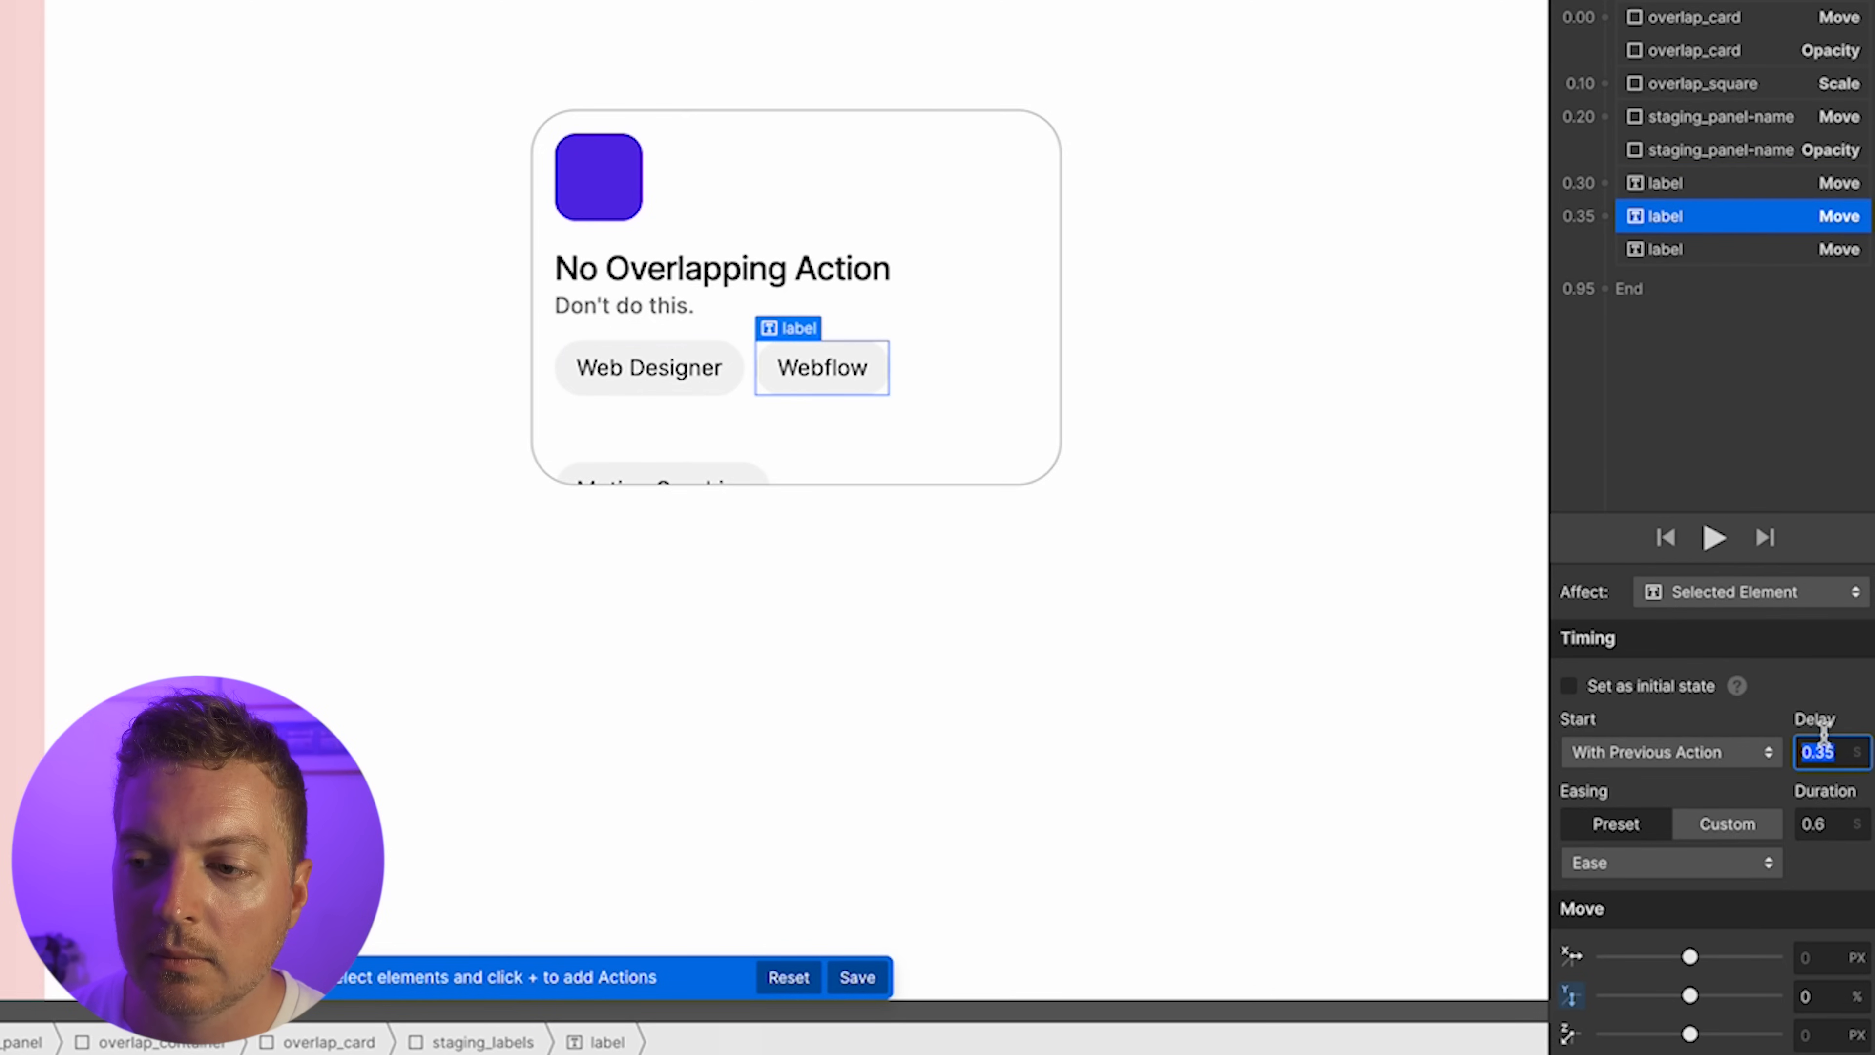
left_click(1721, 249)
left_click(1836, 752)
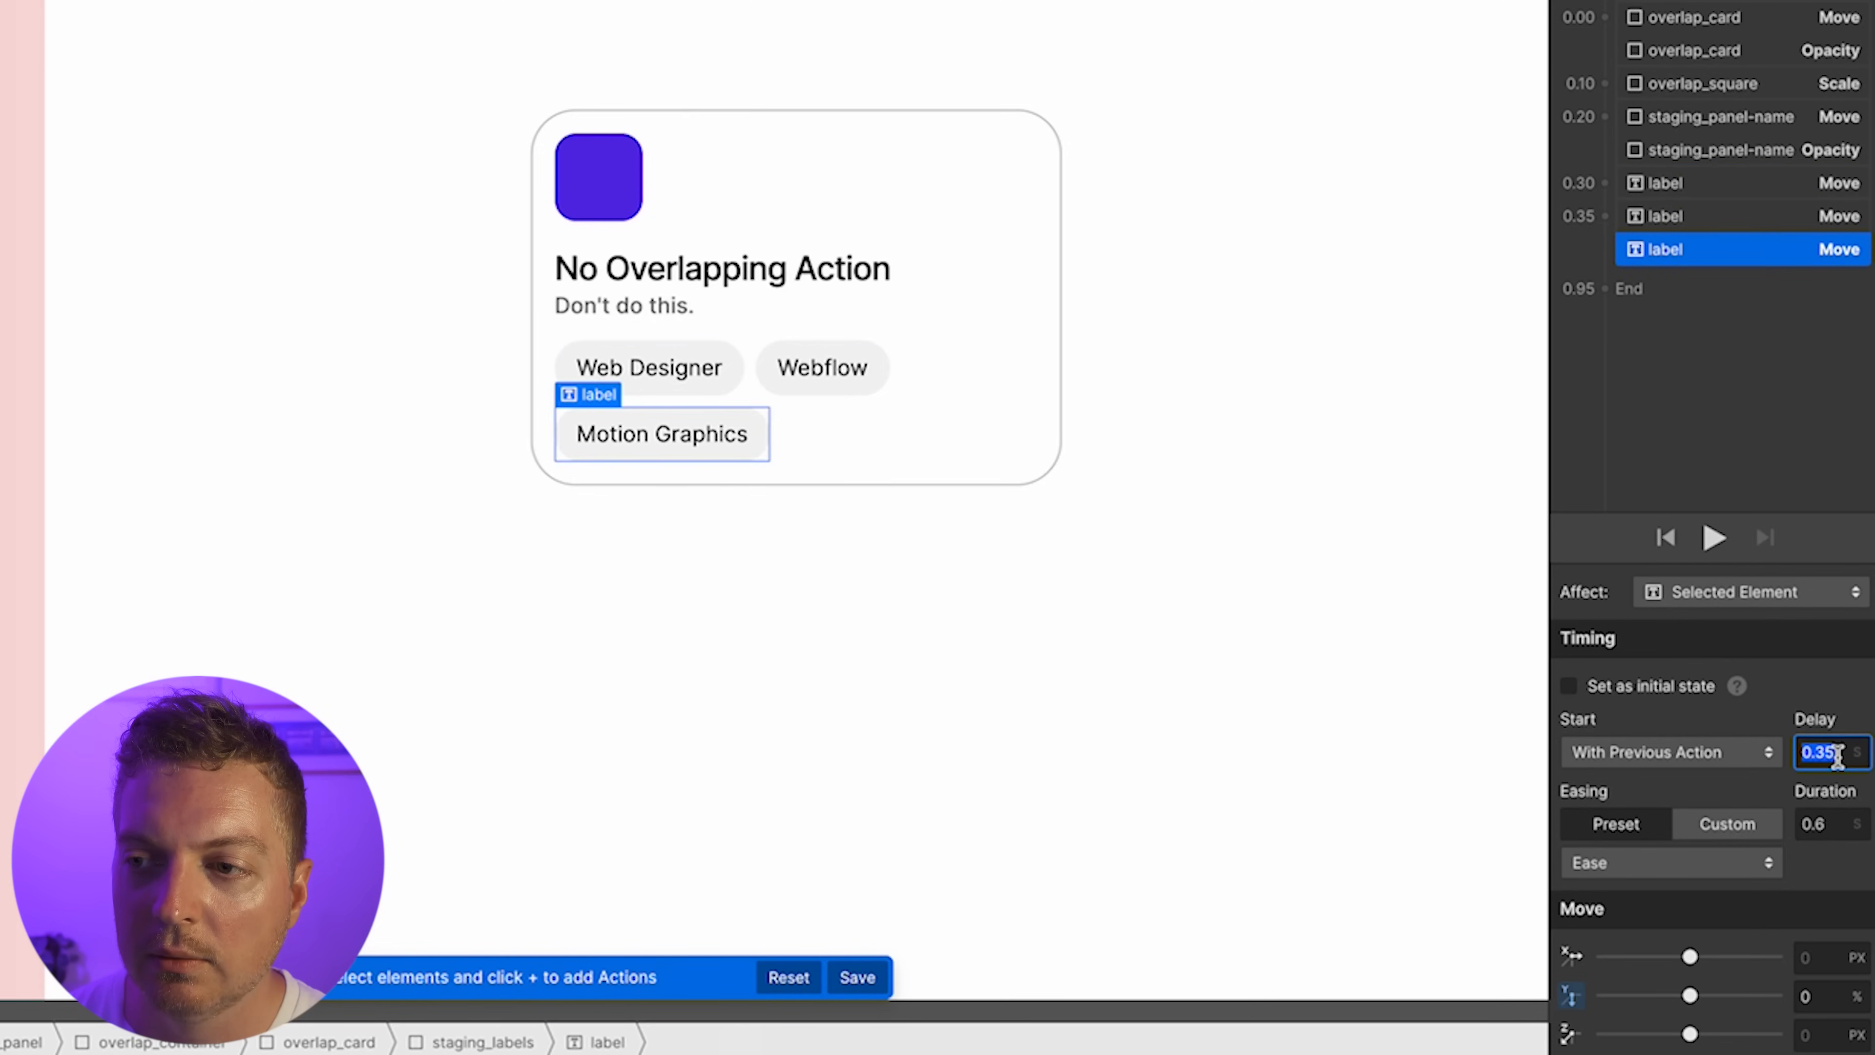
type("0.4")
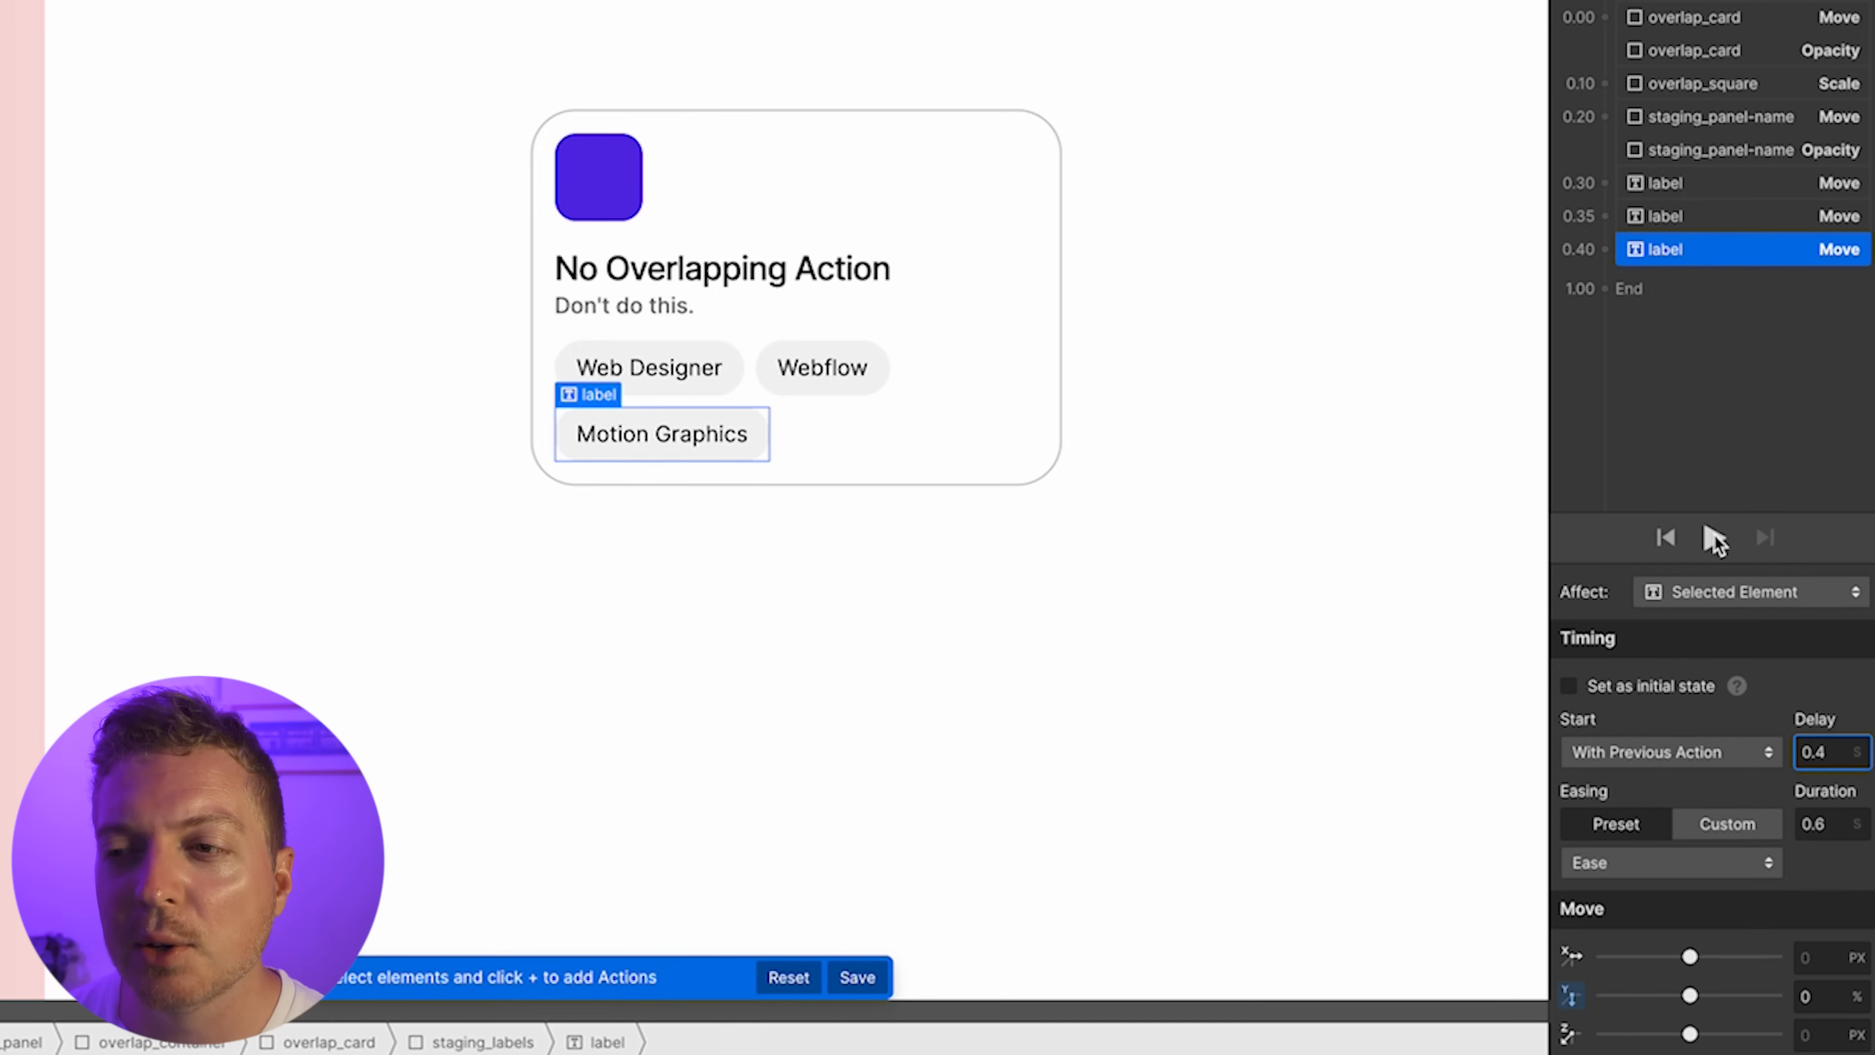
left_click(1714, 533)
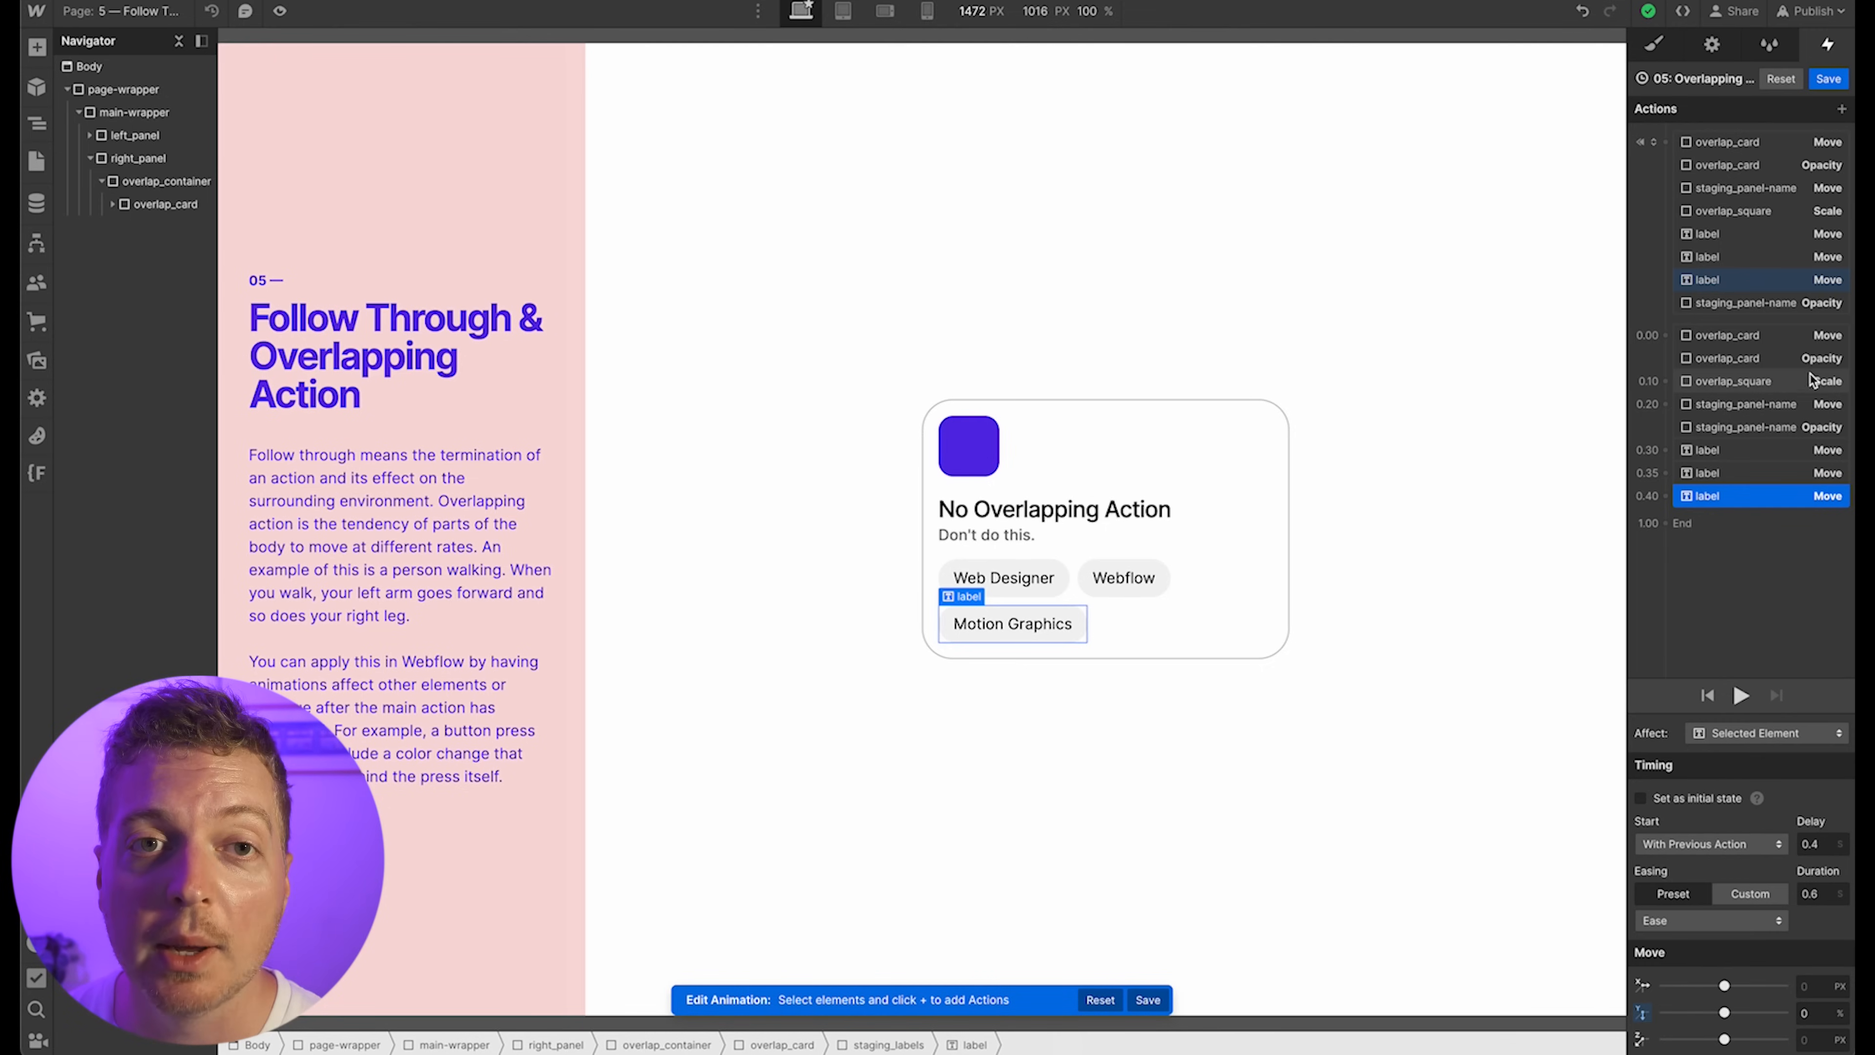
Step through the timed actions, starting from overlap_card's Move action, to review the staggered sequence
left_click(1803, 342)
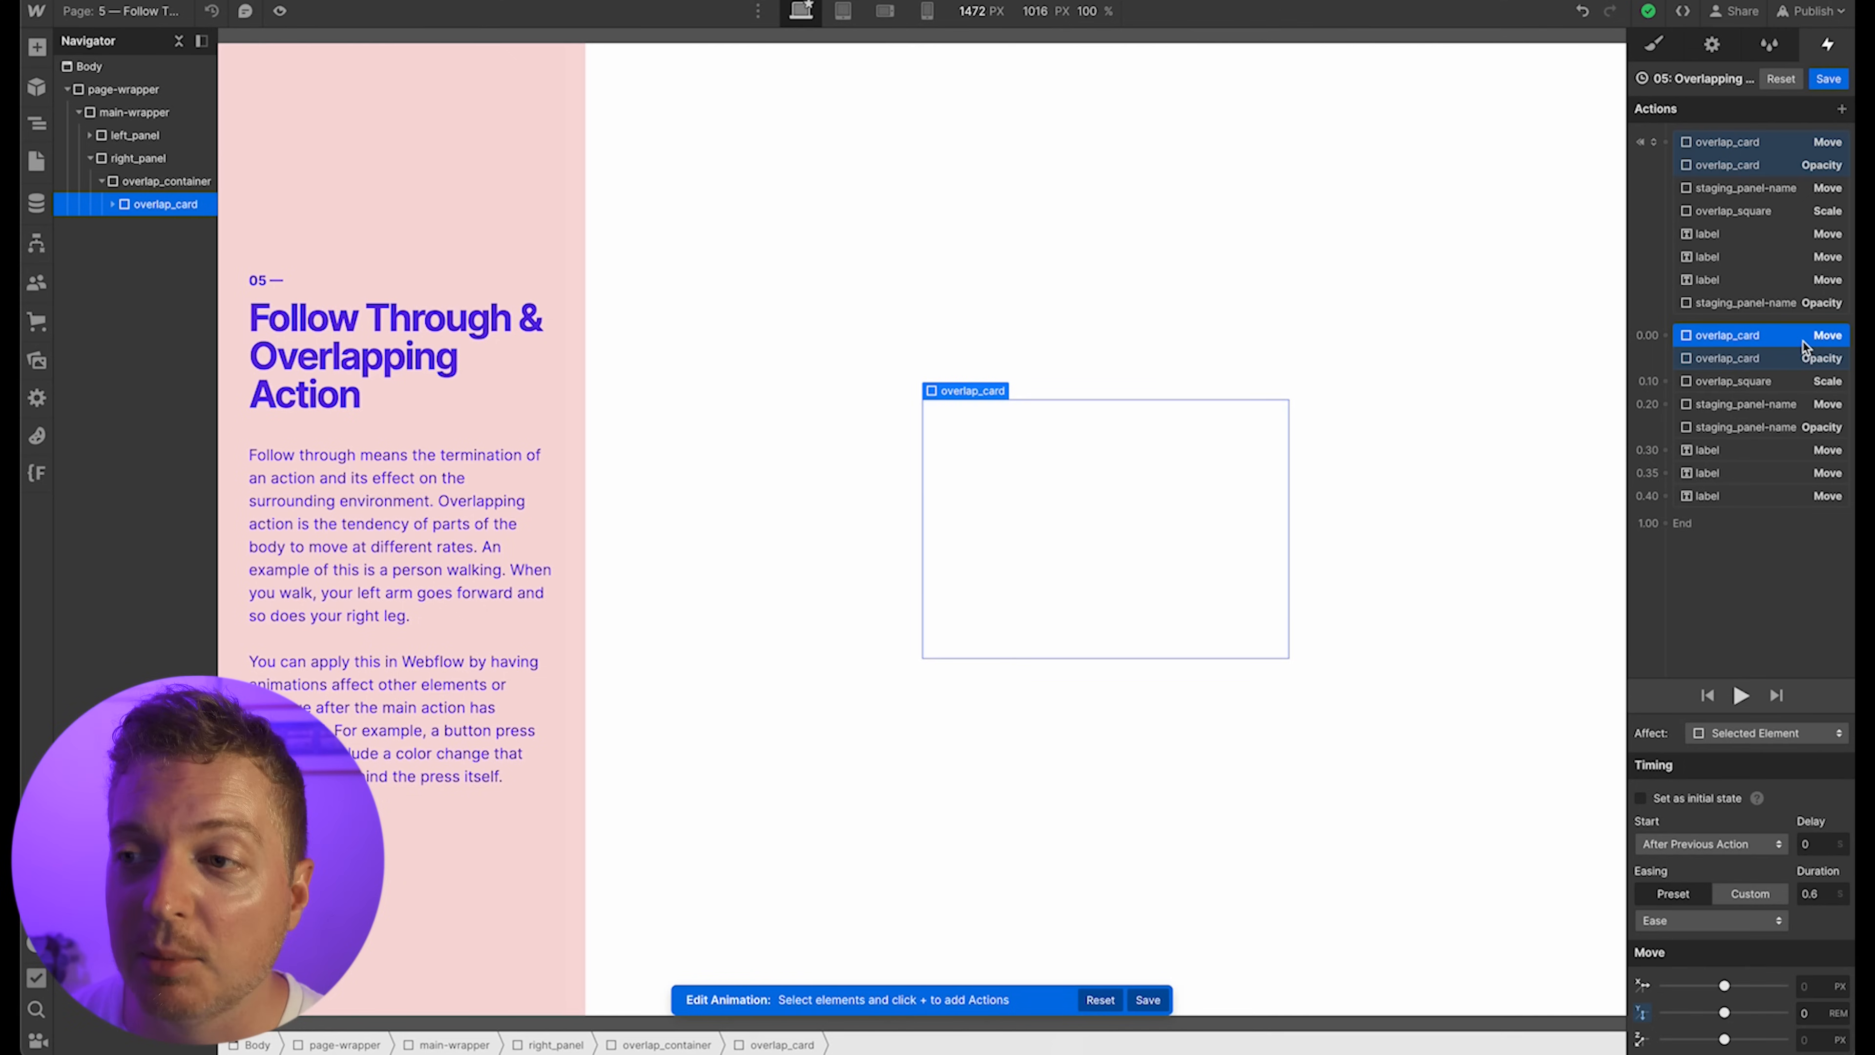
left_click(1803, 341)
key("Down")
key("Down")
key("Down")
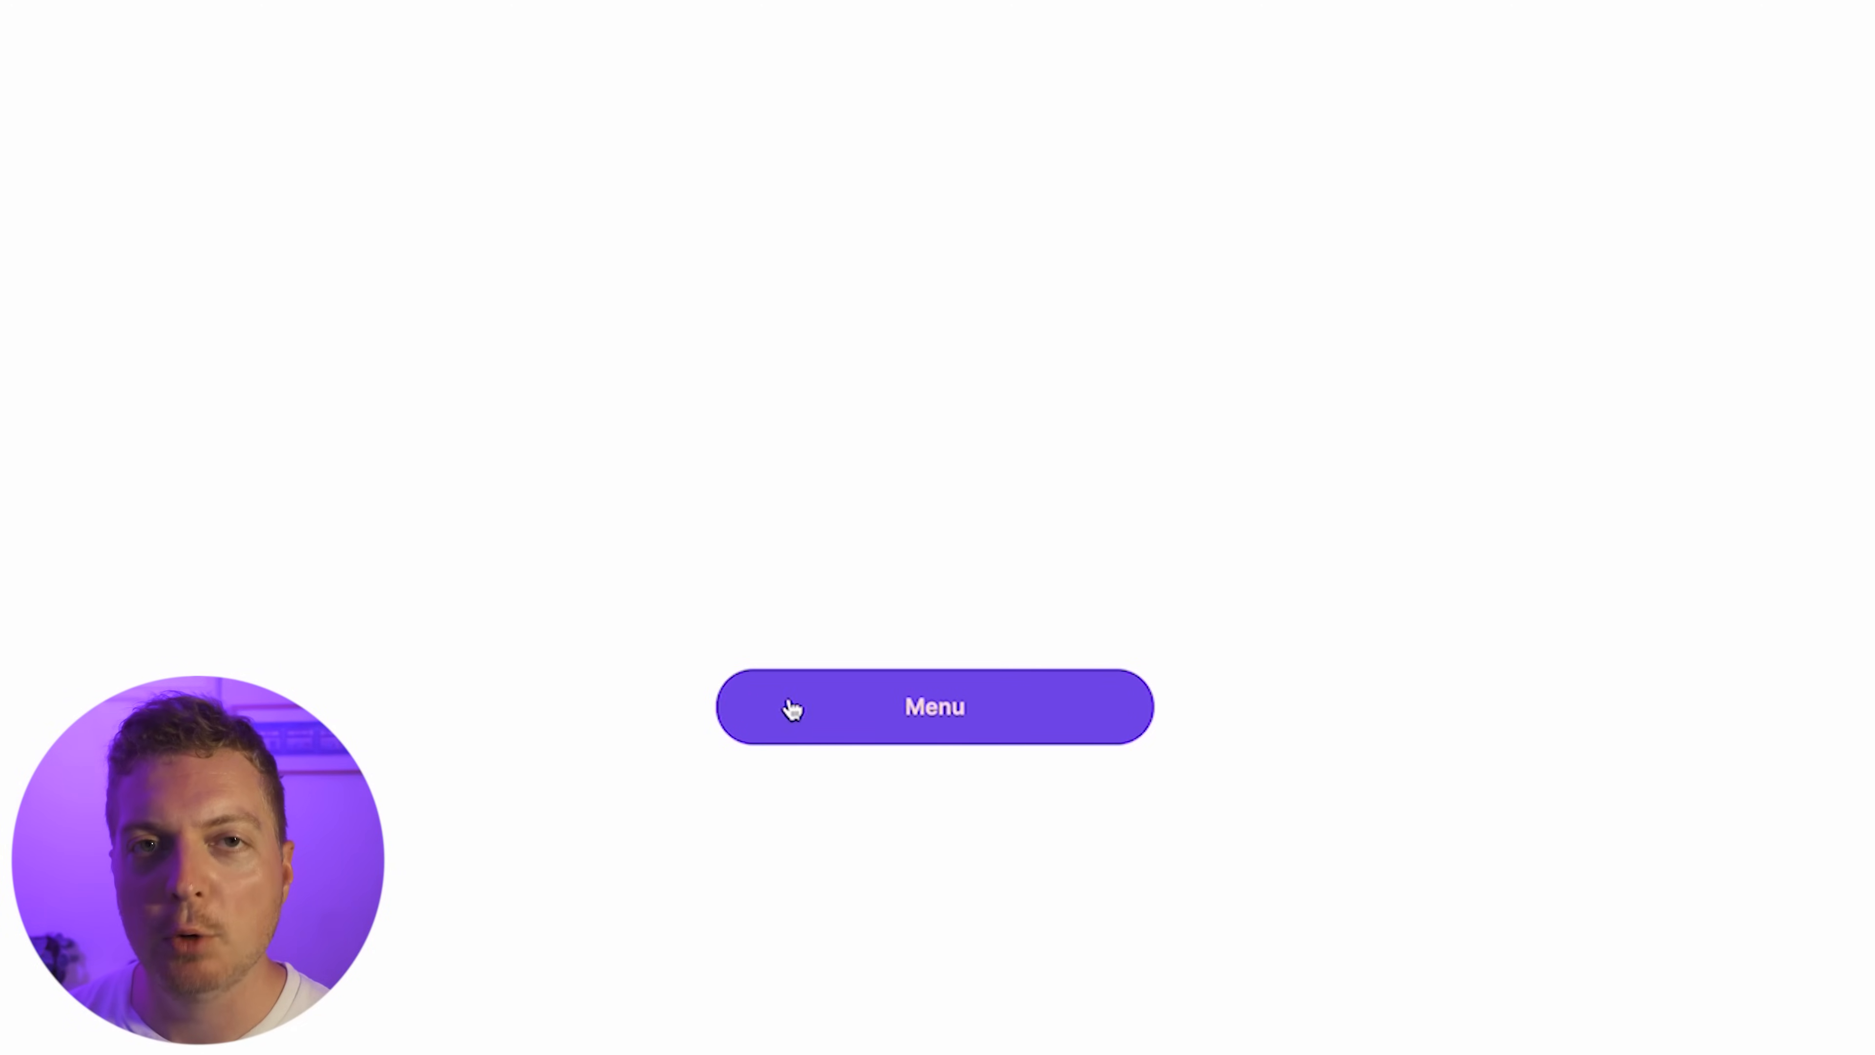
Repeatedly open and close the Menu button's list on the Slow In & Slow Out demo to examine its motion
left_click(812, 715)
left_click(812, 715)
left_click(812, 715)
left_click(812, 715)
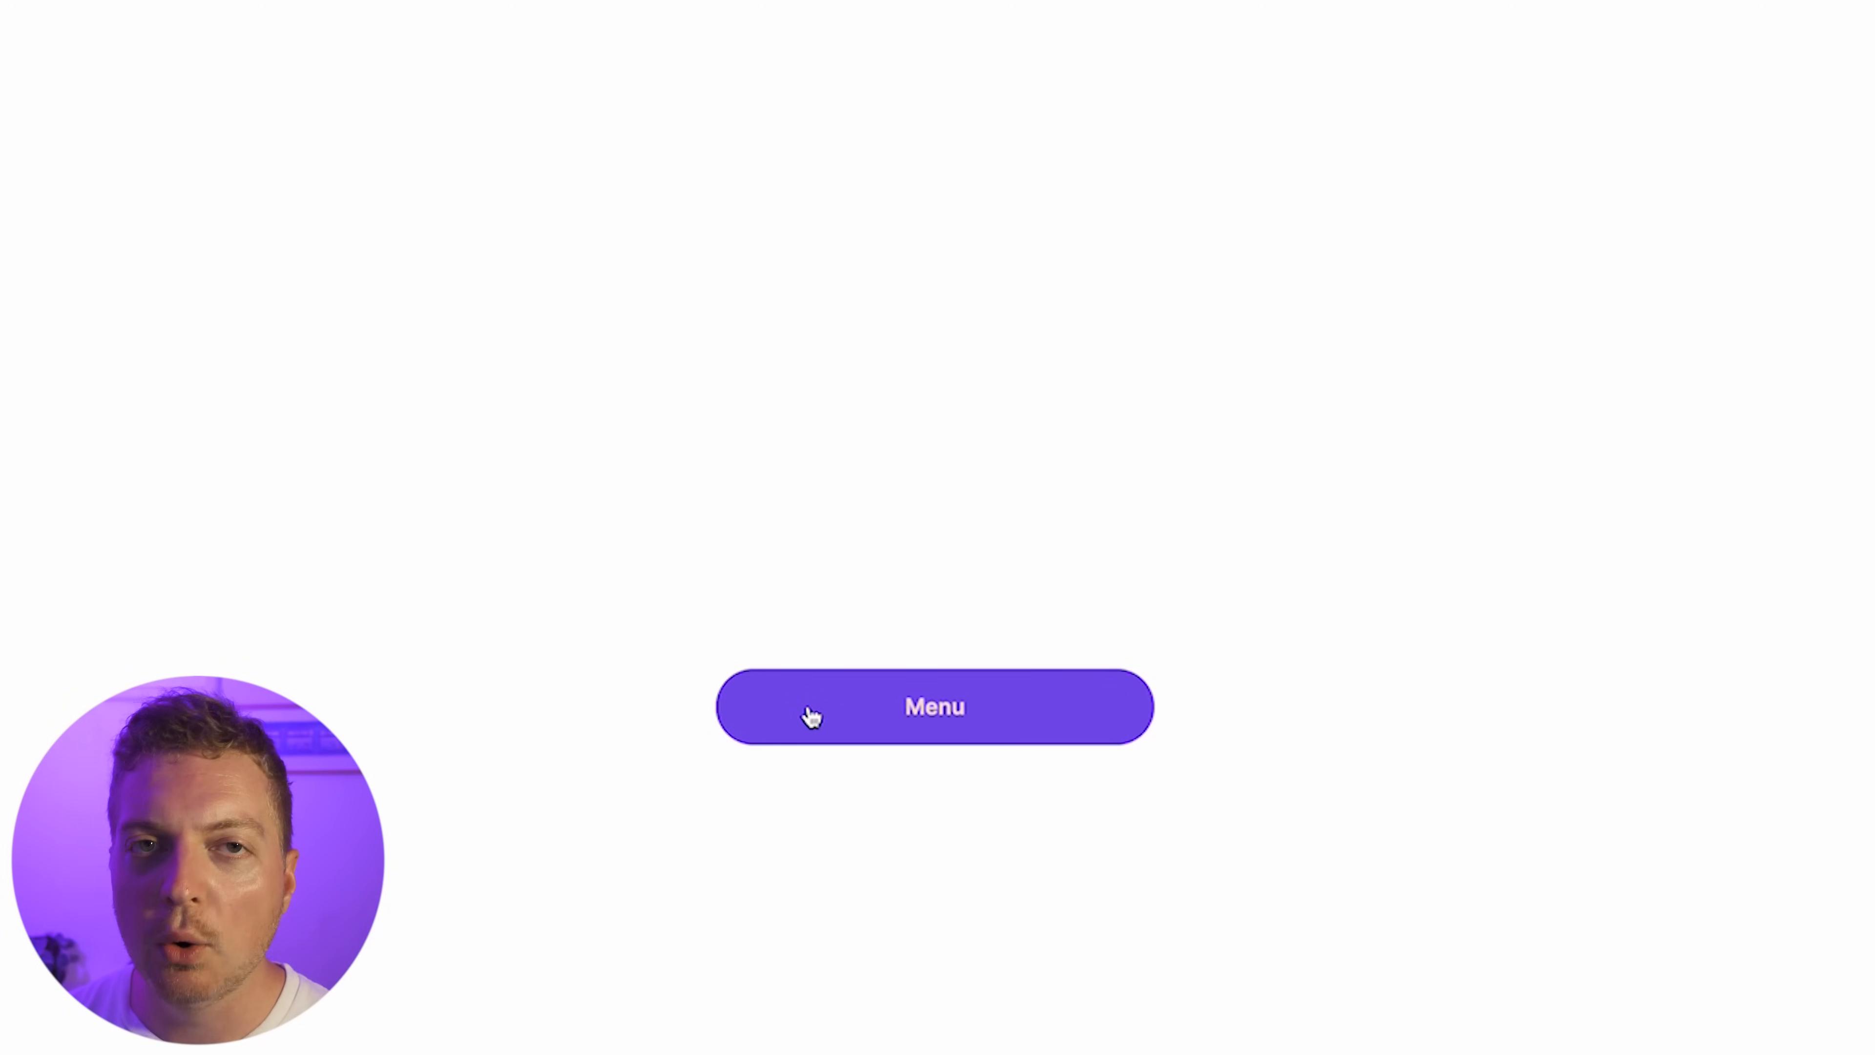
left_click(812, 715)
left_click(811, 714)
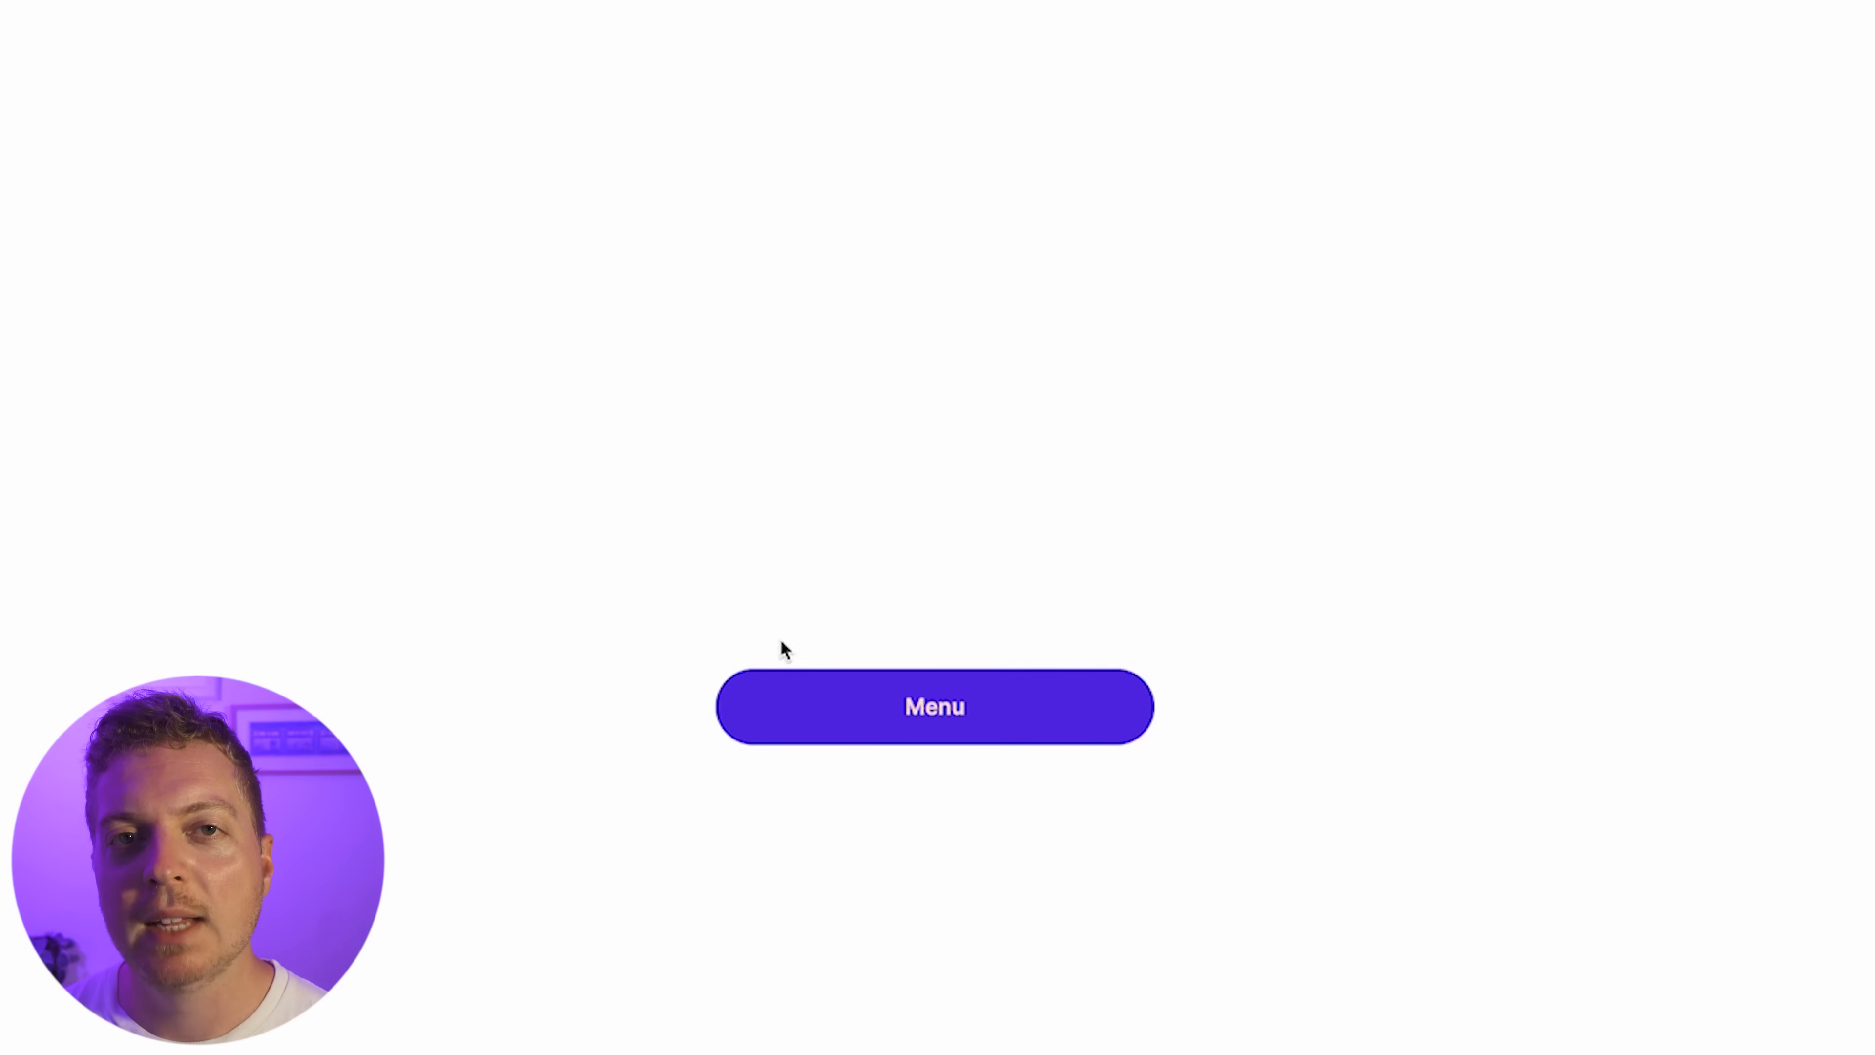
left_click(886, 718)
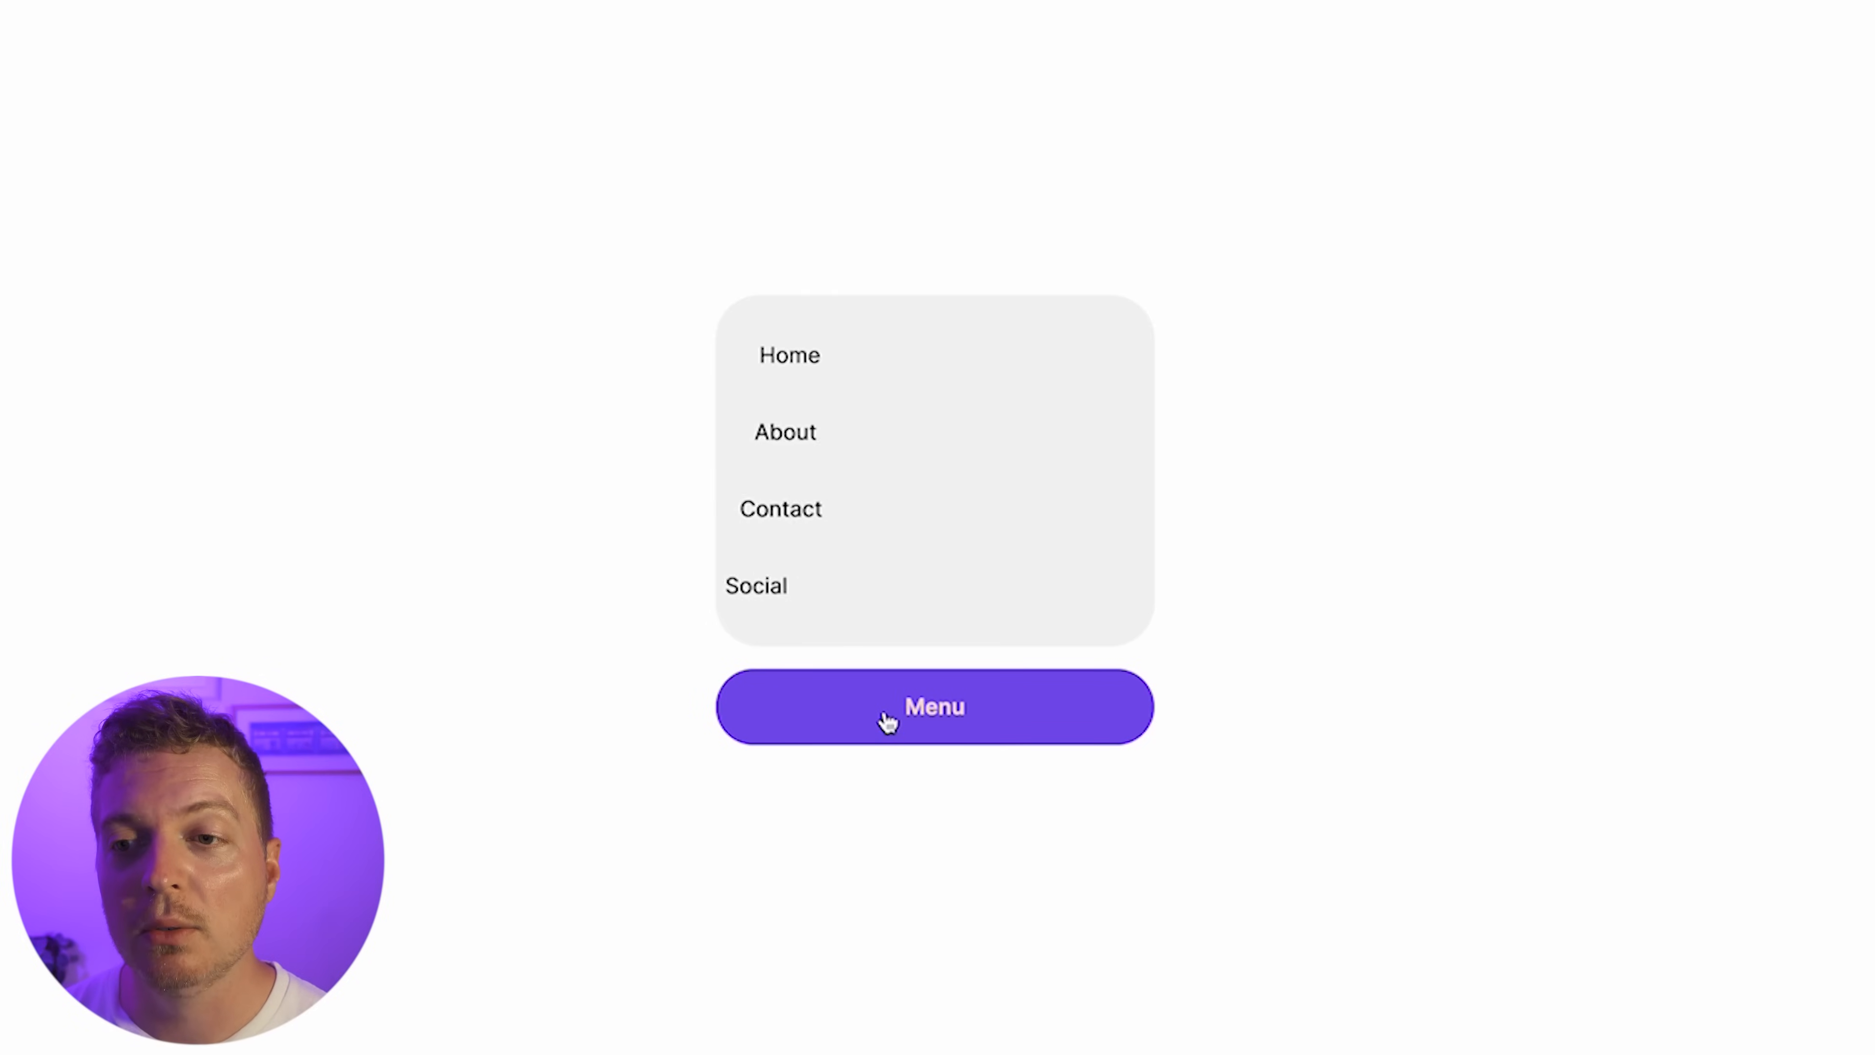
left_click(887, 718)
left_click(887, 717)
left_click(887, 718)
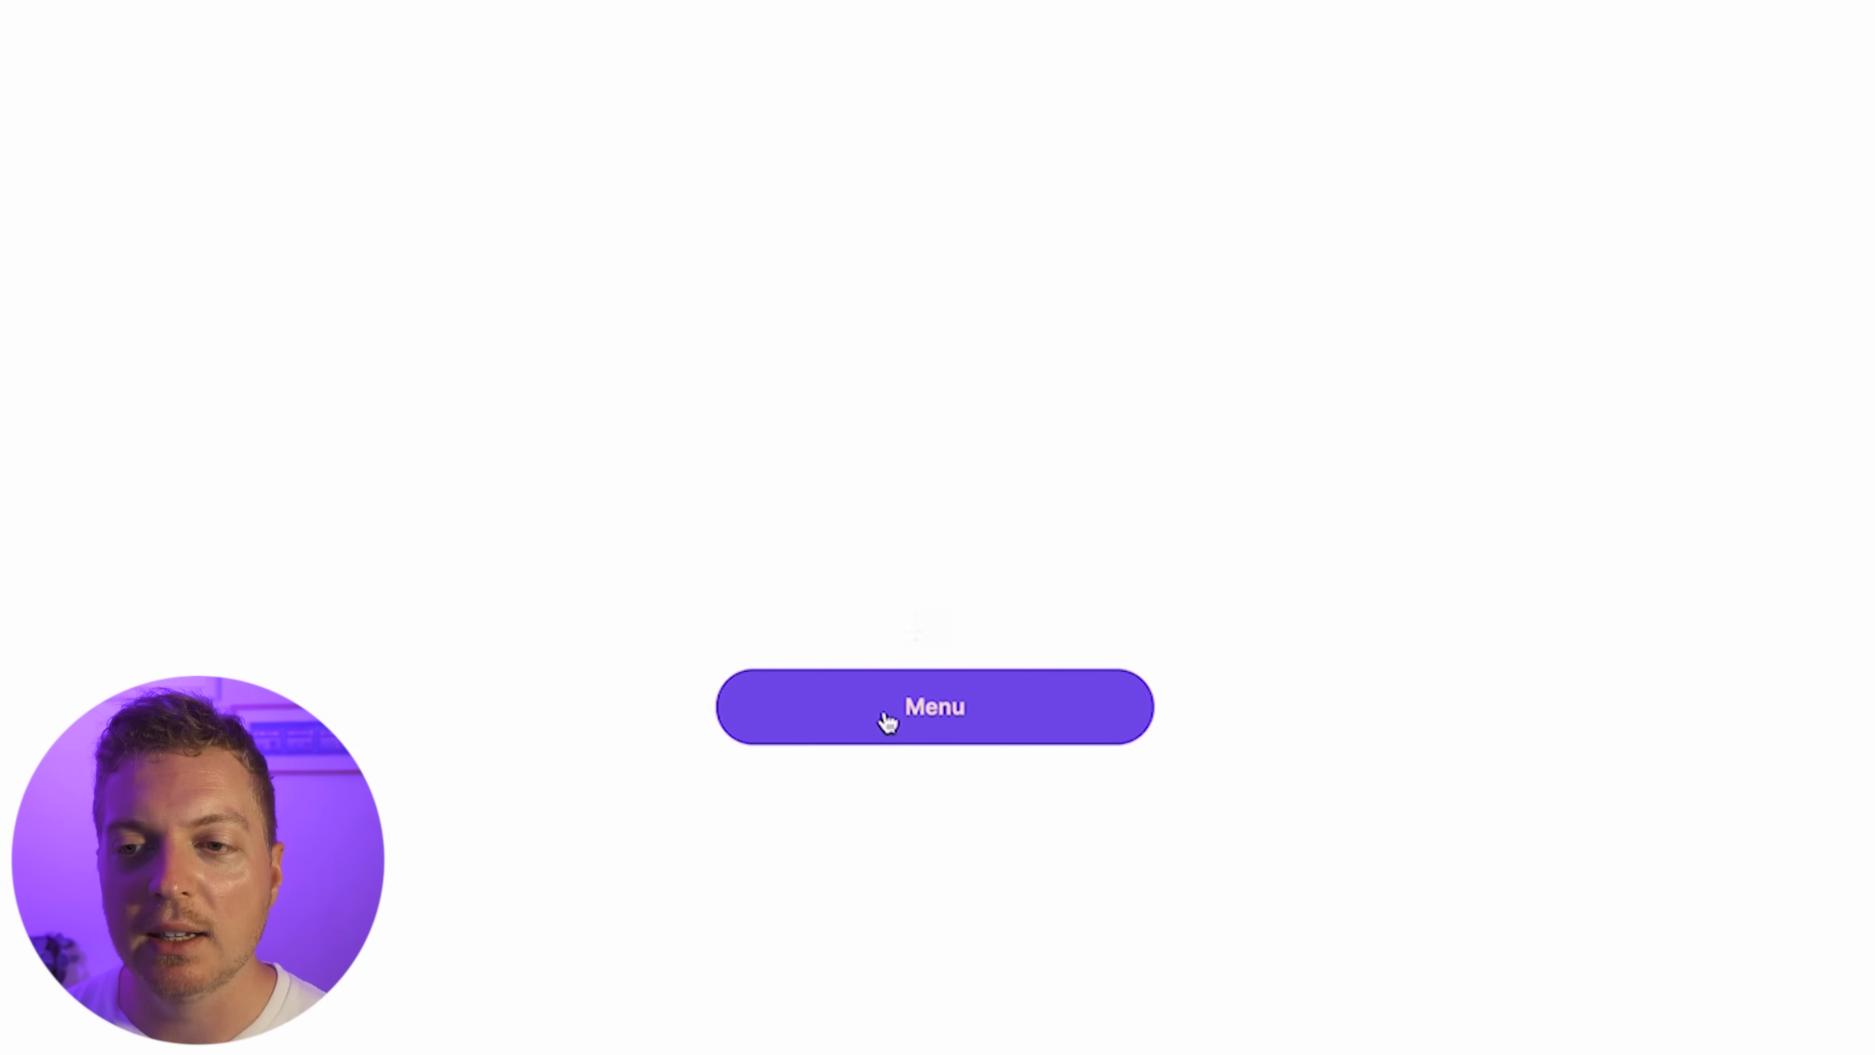
left_click(887, 720)
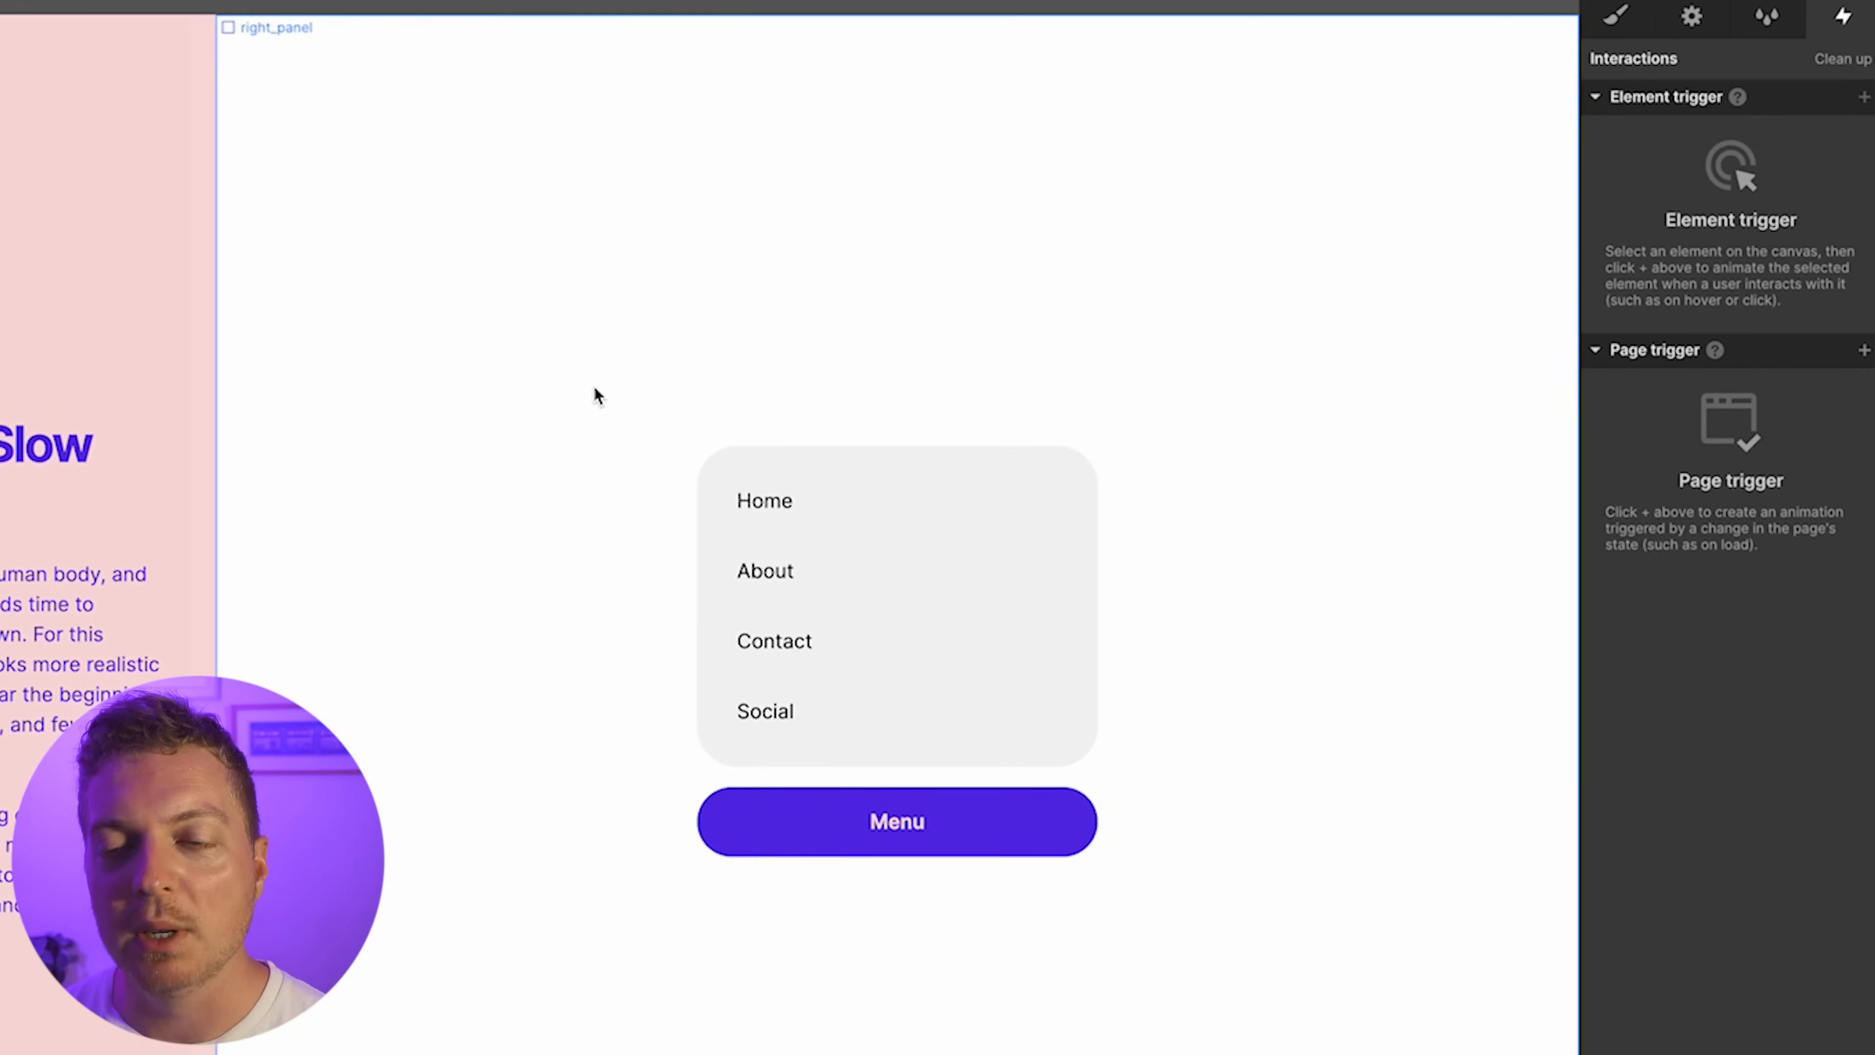
Open the 06: Slow In animation from the Menu button's mouse click trigger for editing
left_click(998, 820)
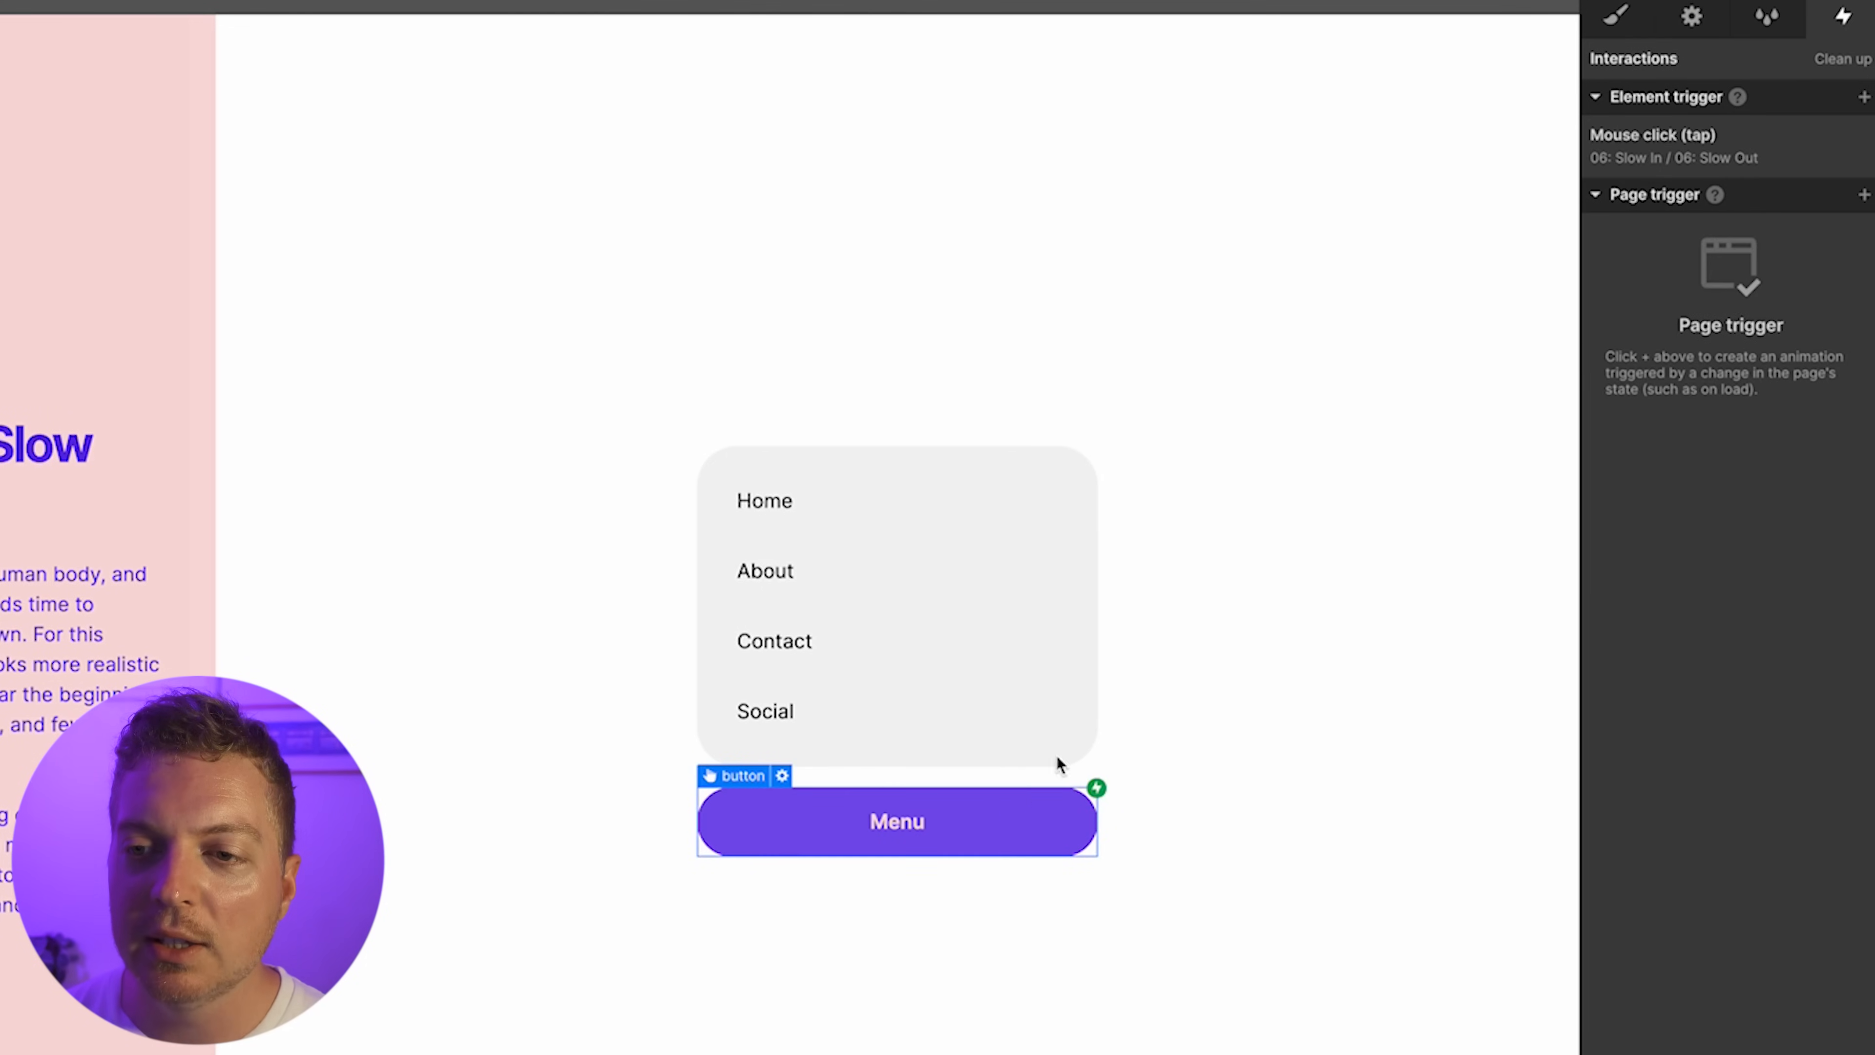
left_click(1675, 148)
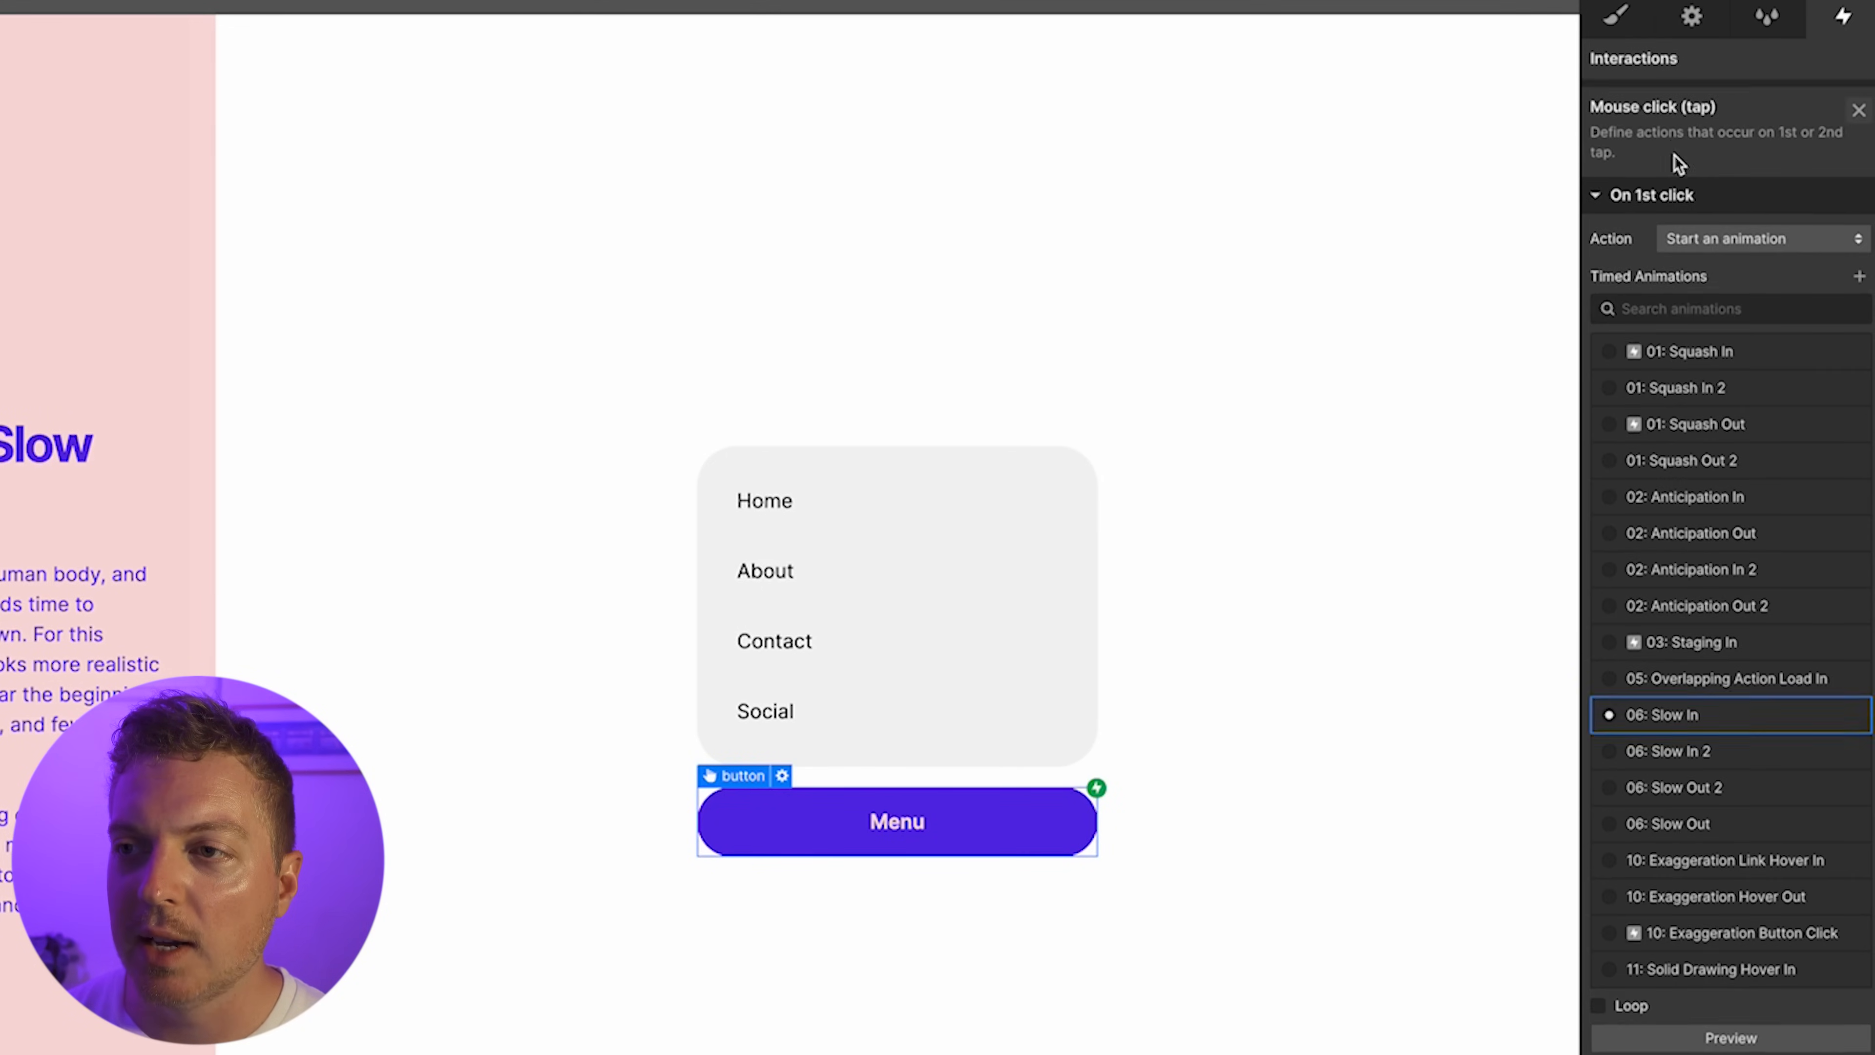
left_click(1692, 713)
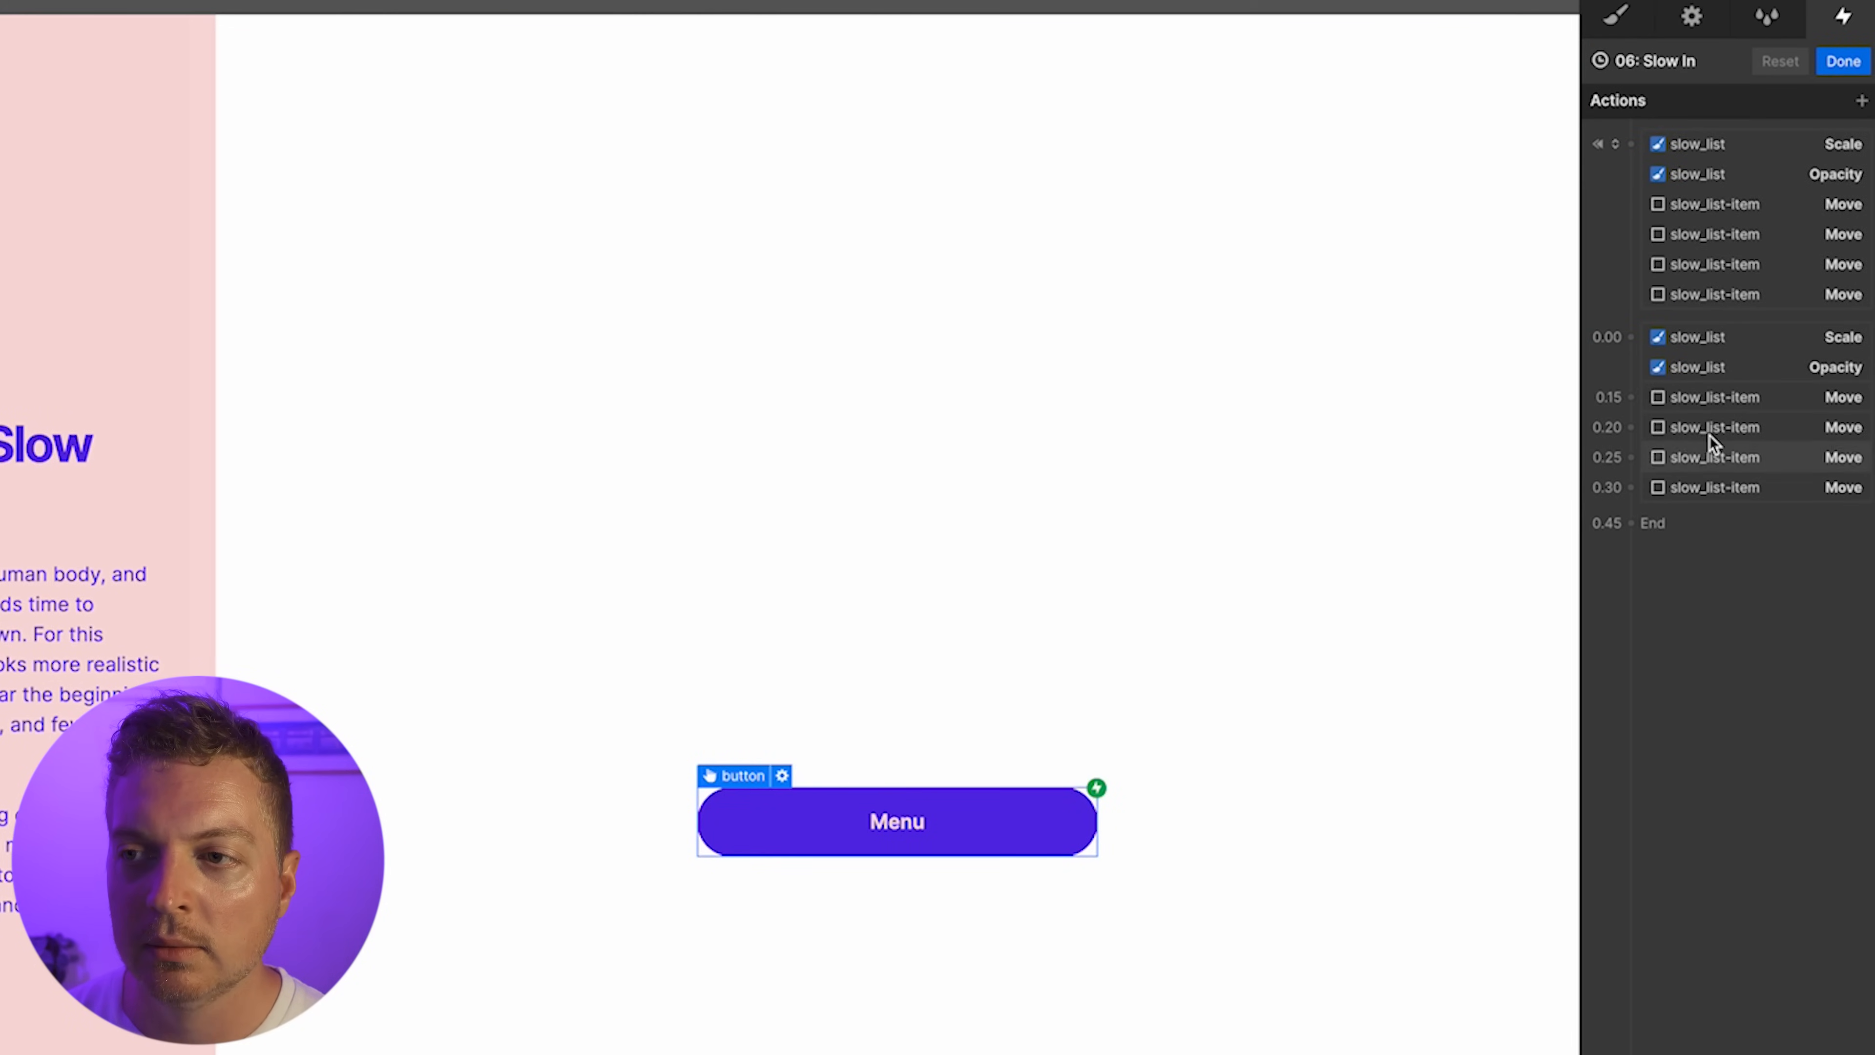
Step through the timed slow_list and slow_list-item actions to examine the menu's opening sequence, and play the animation
left_click(1725, 343)
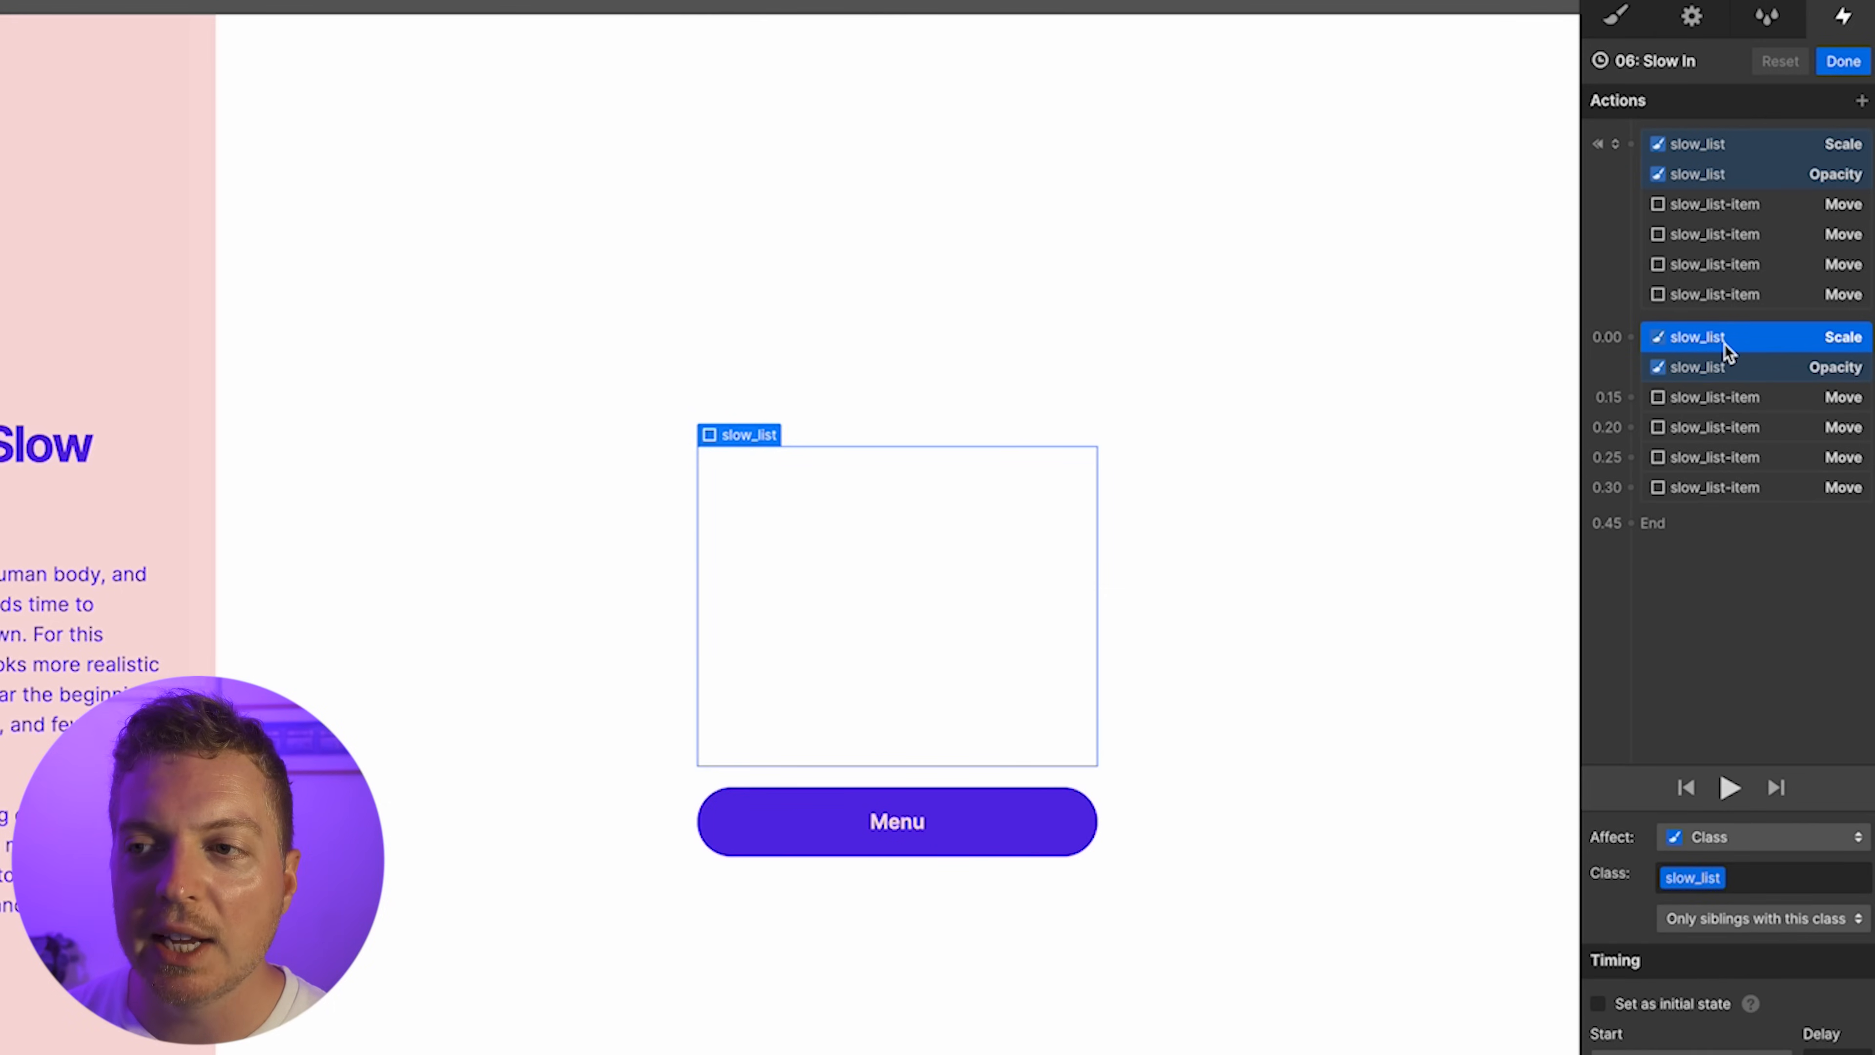
key("Down")
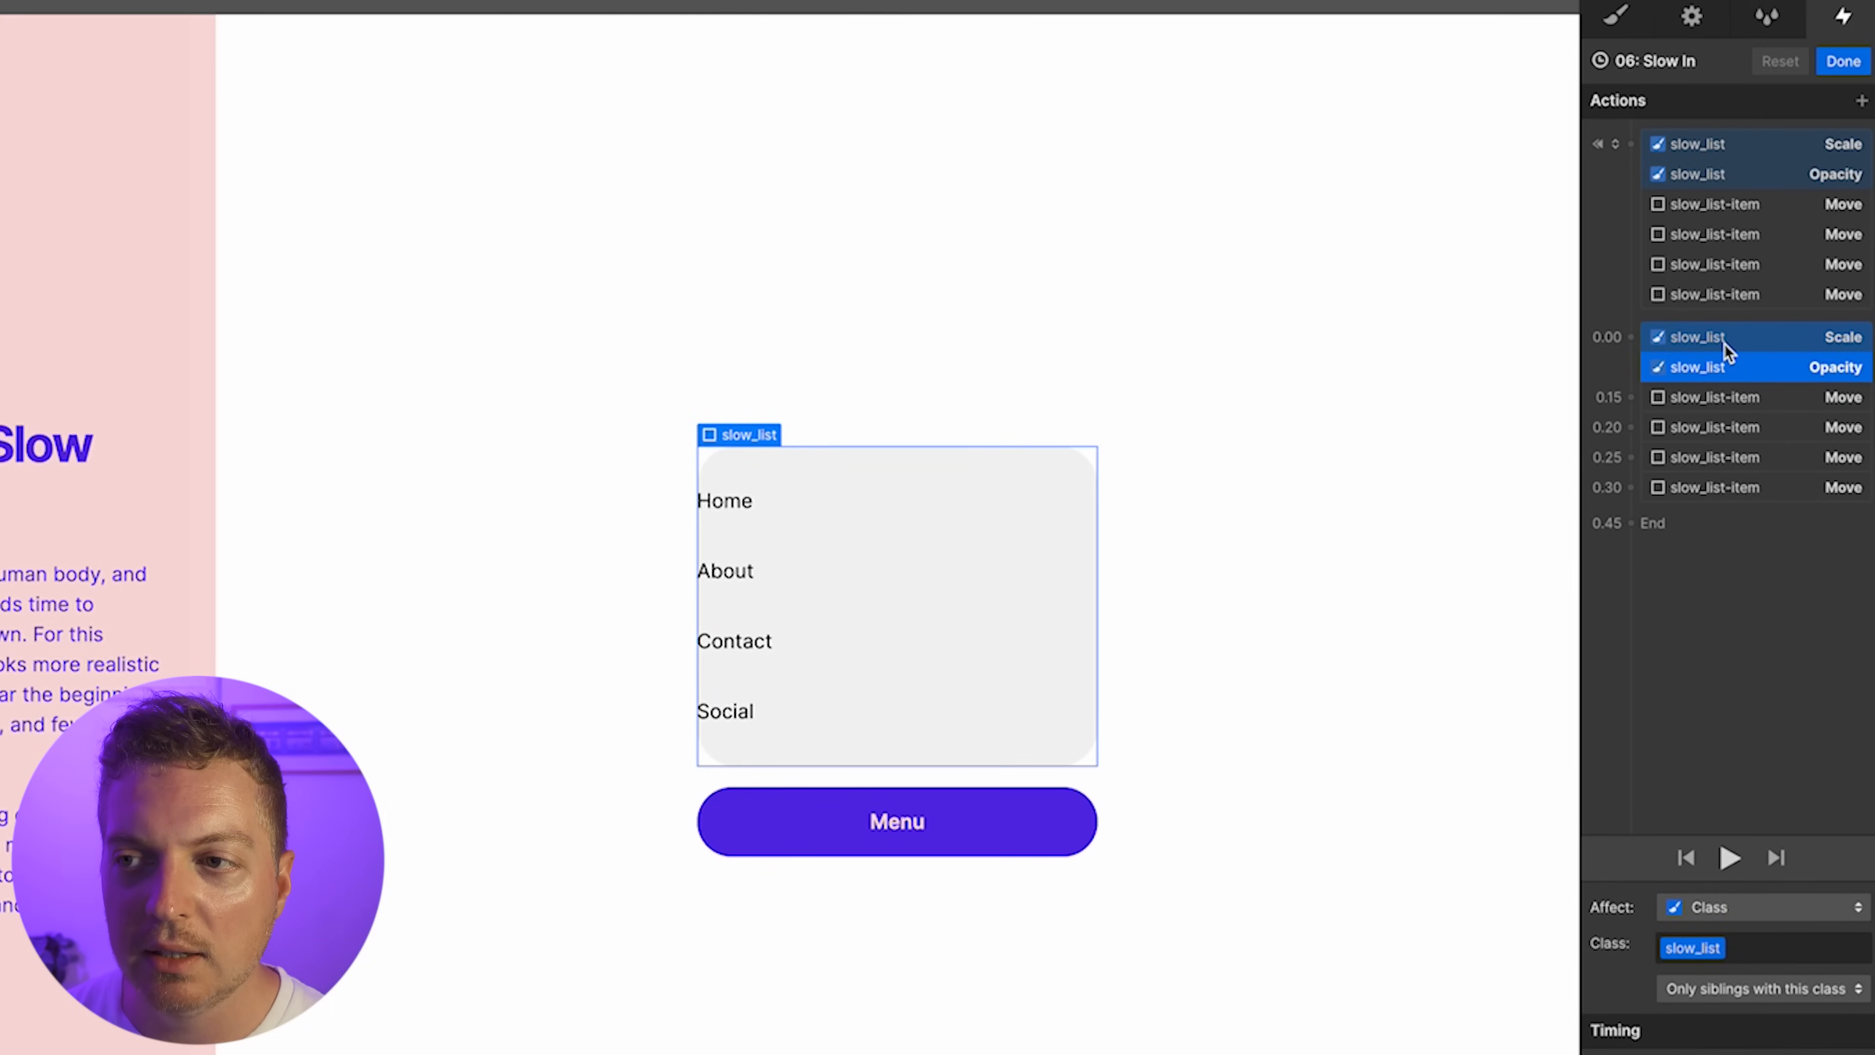
key("Down")
key("Down")
key("Down")
key("Down")
key("Up")
key("Up")
key("Up")
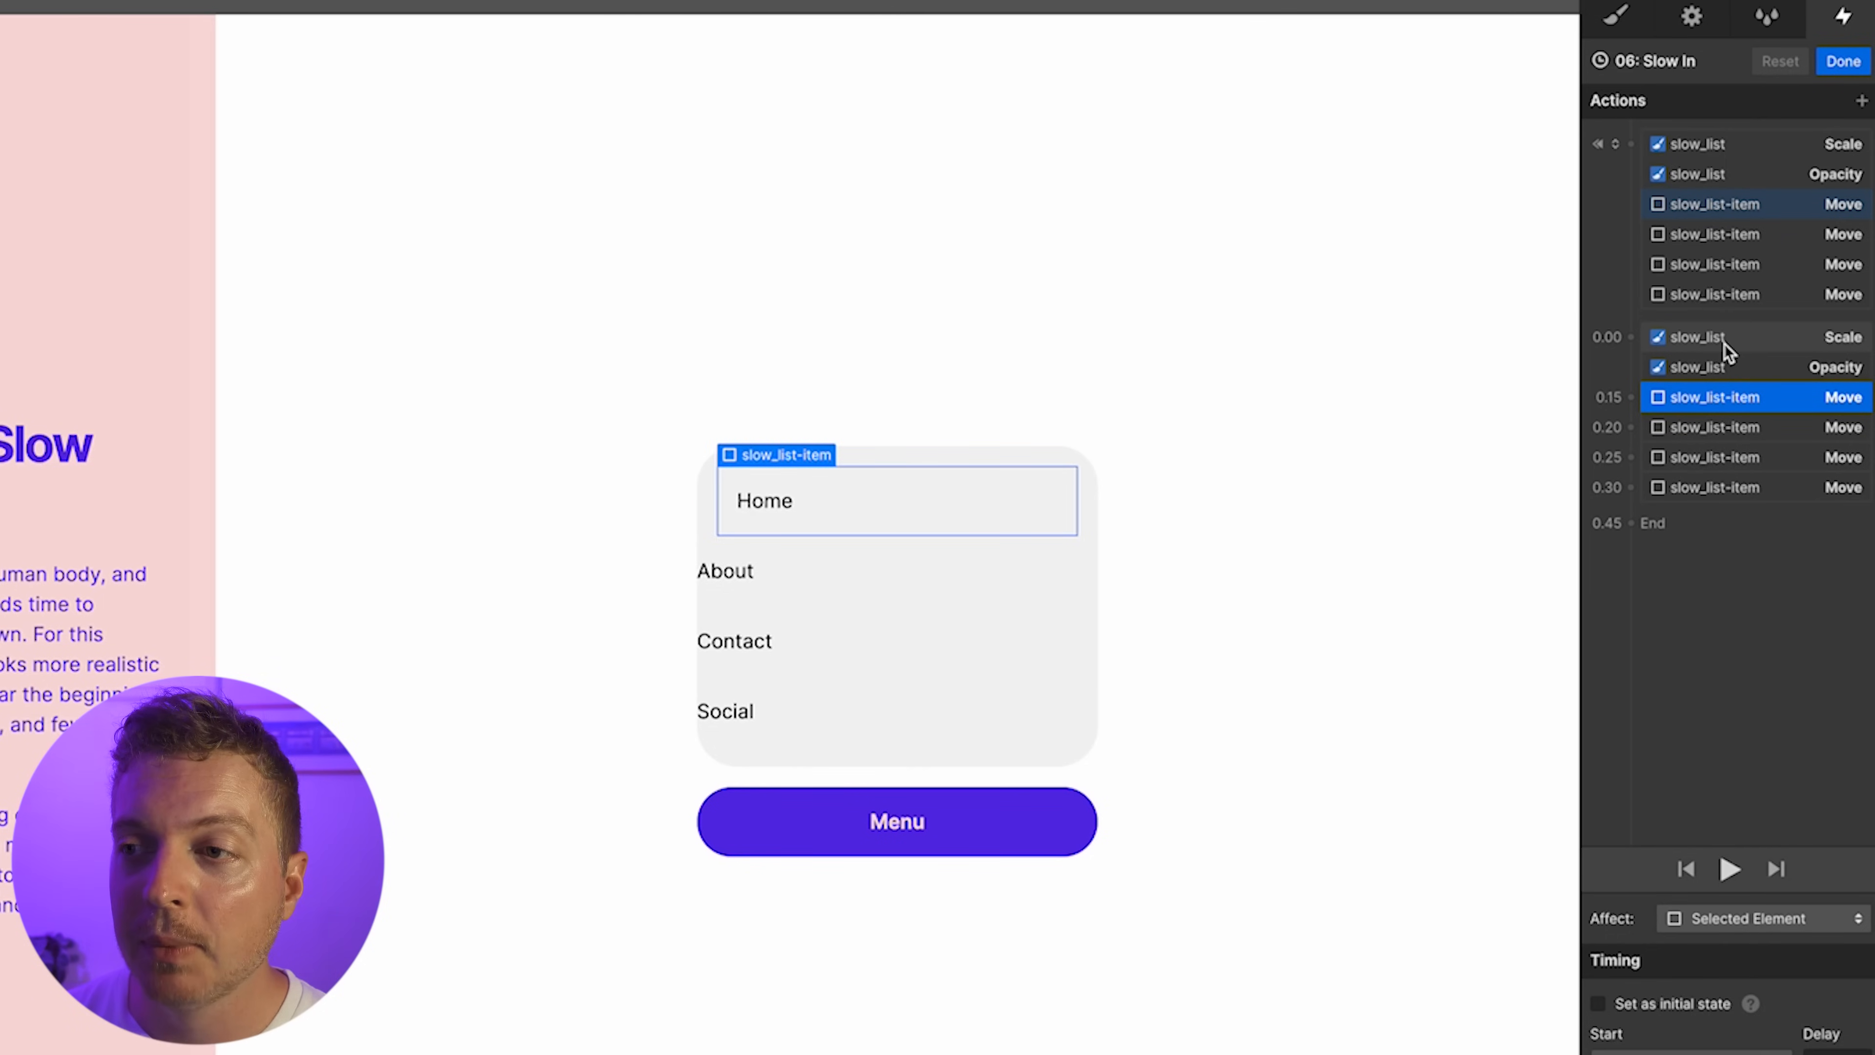
key("Down")
key("Down")
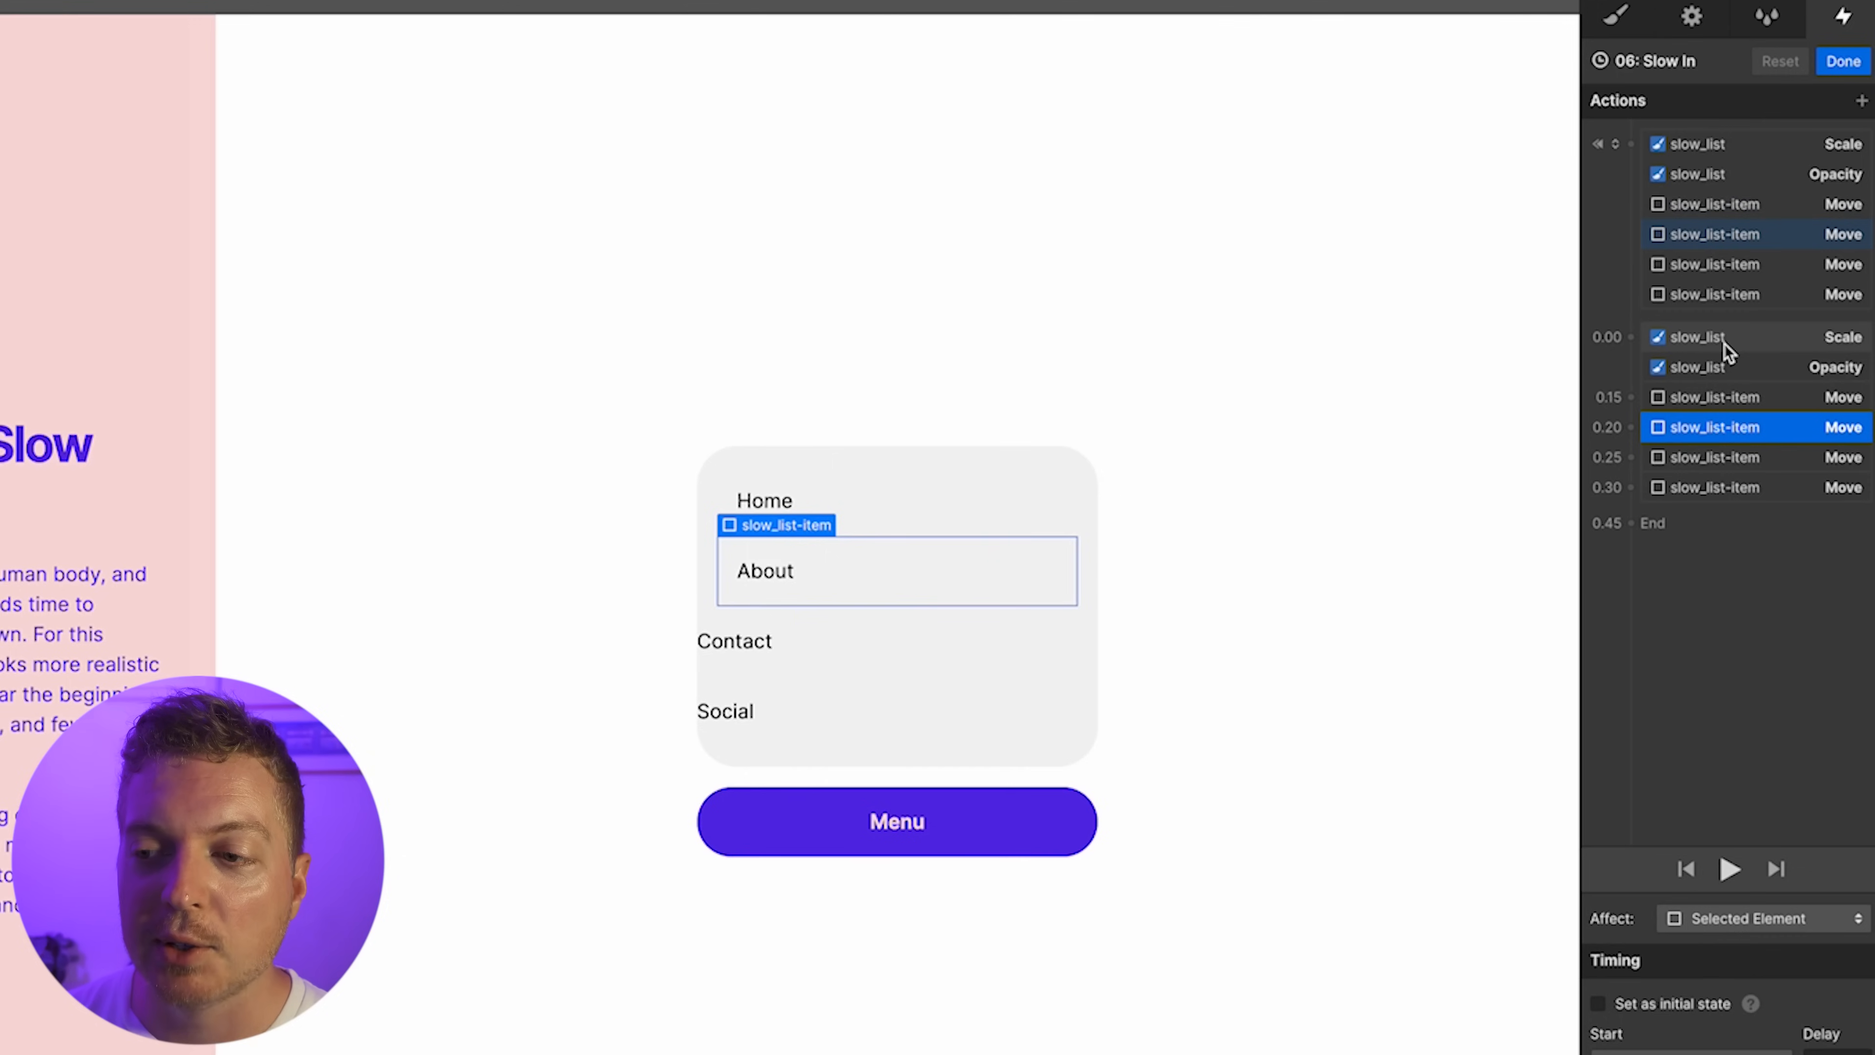
key("Down")
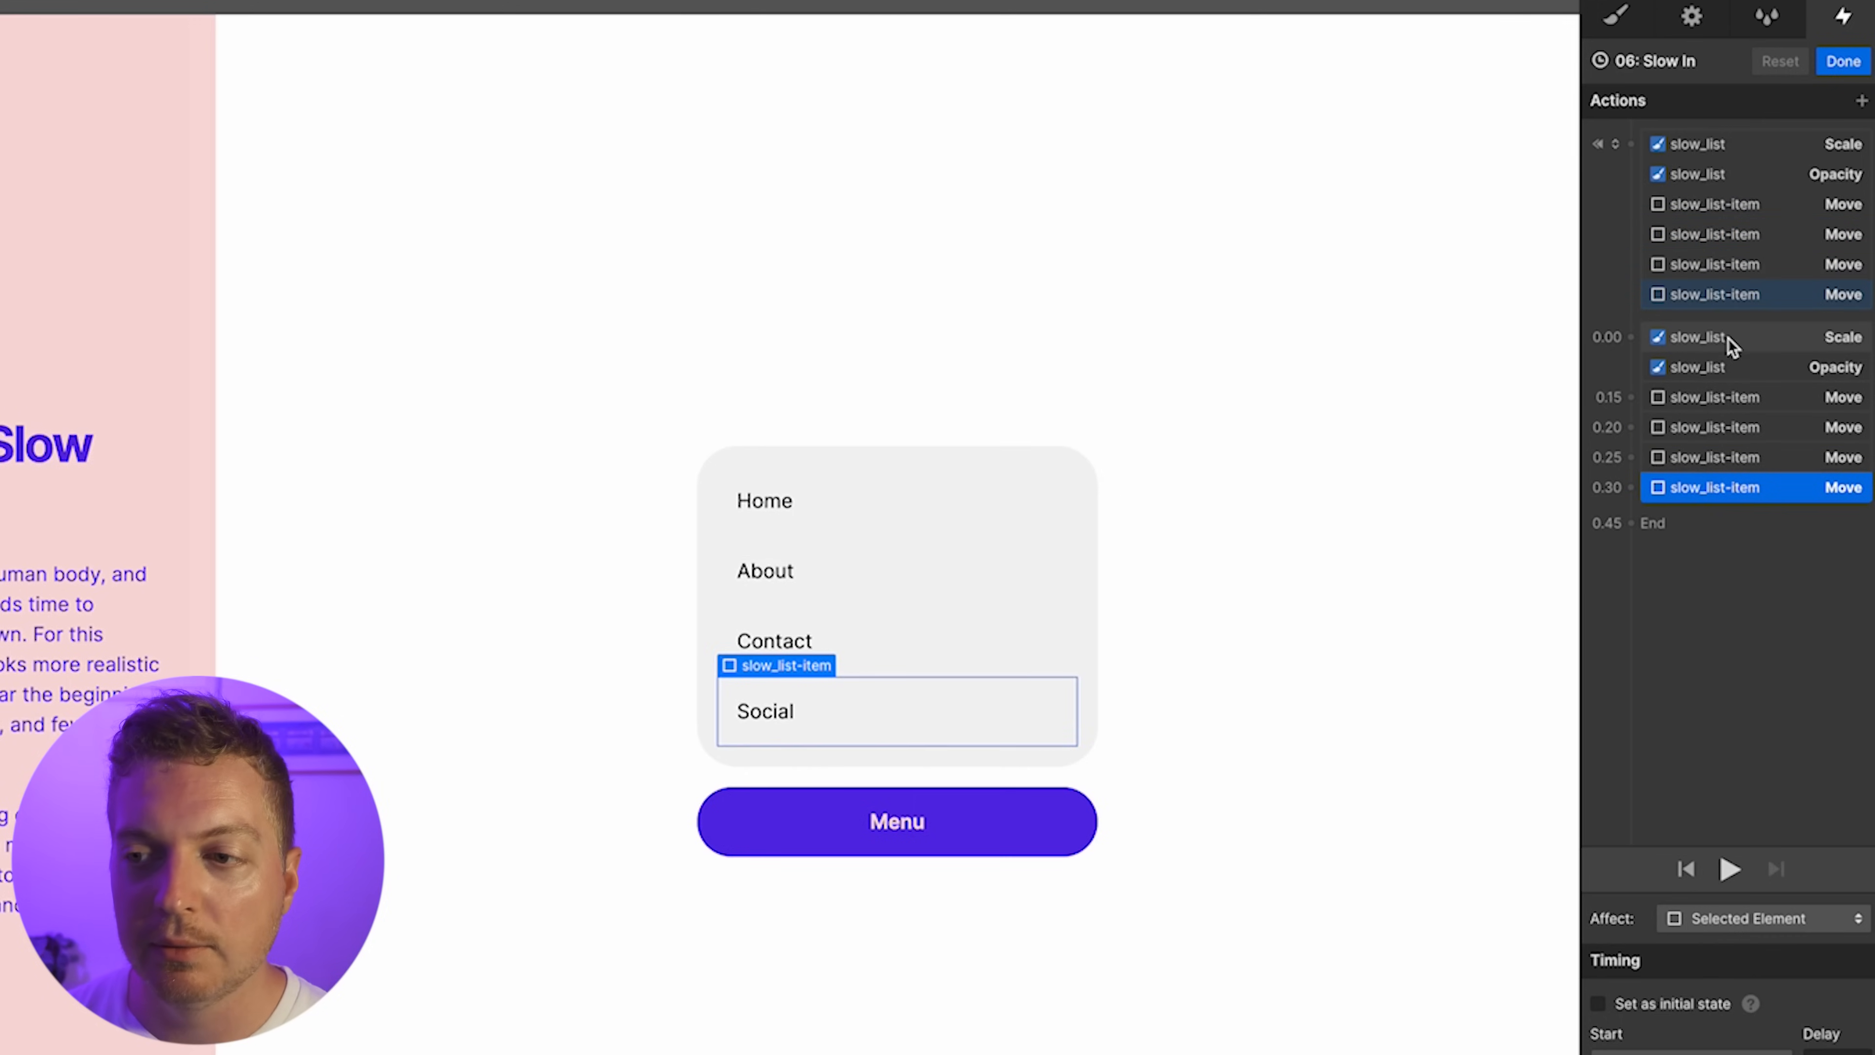
left_click(1735, 868)
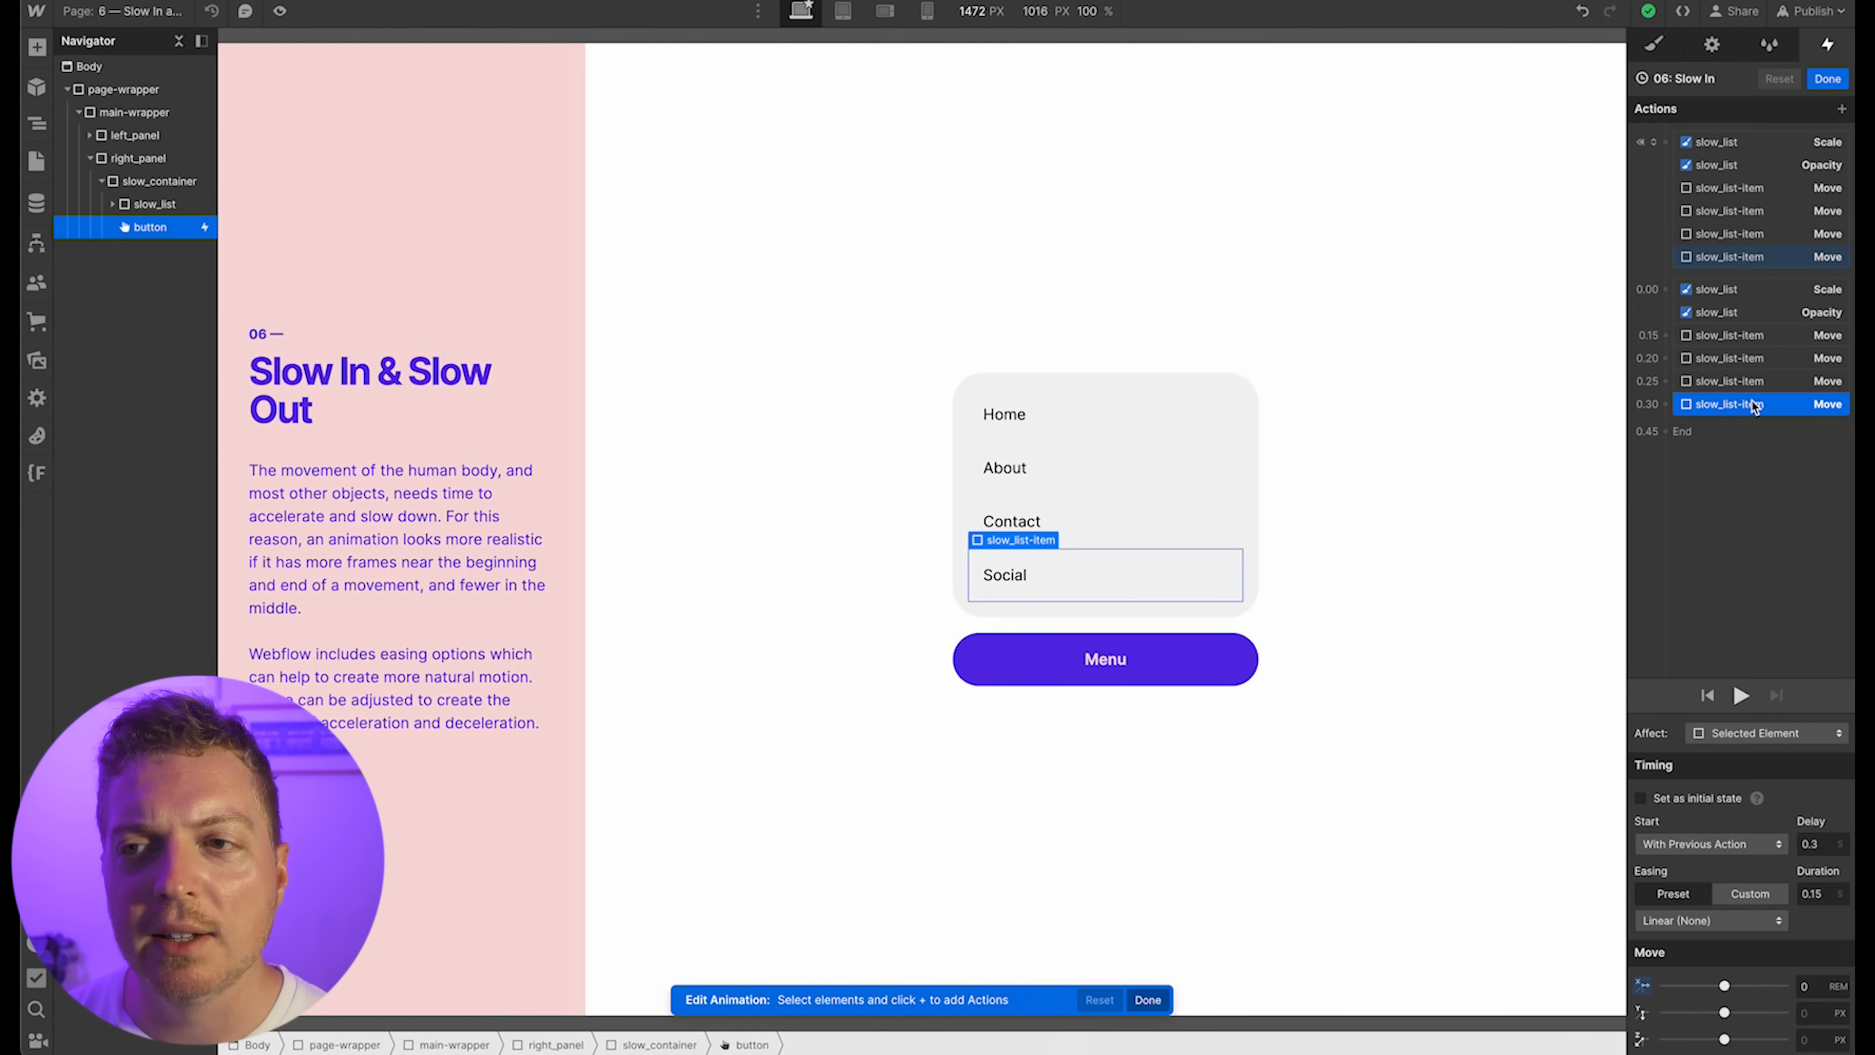
Set the easing of all six timed slow_list and slow_list-item actions to Ease and replay the animation
left_click(1754, 294)
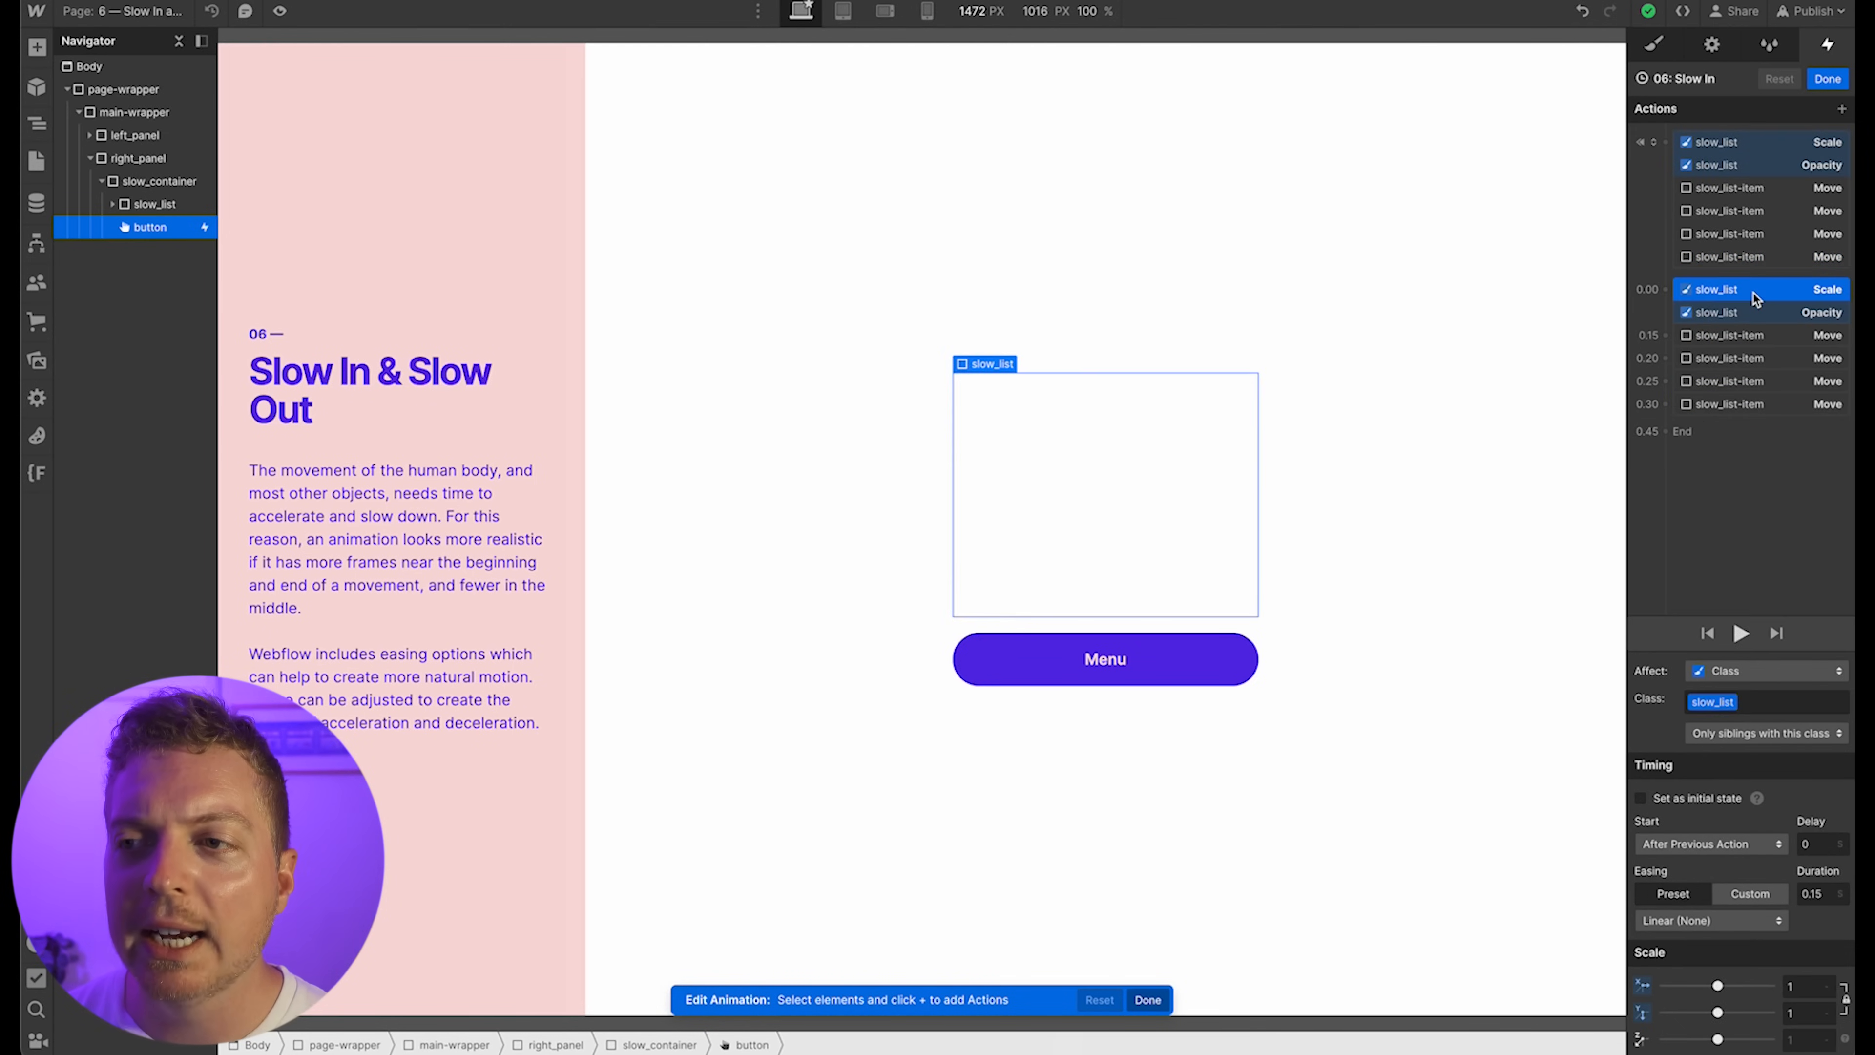
left_click(1769, 405, "shift")
left_click(1723, 982)
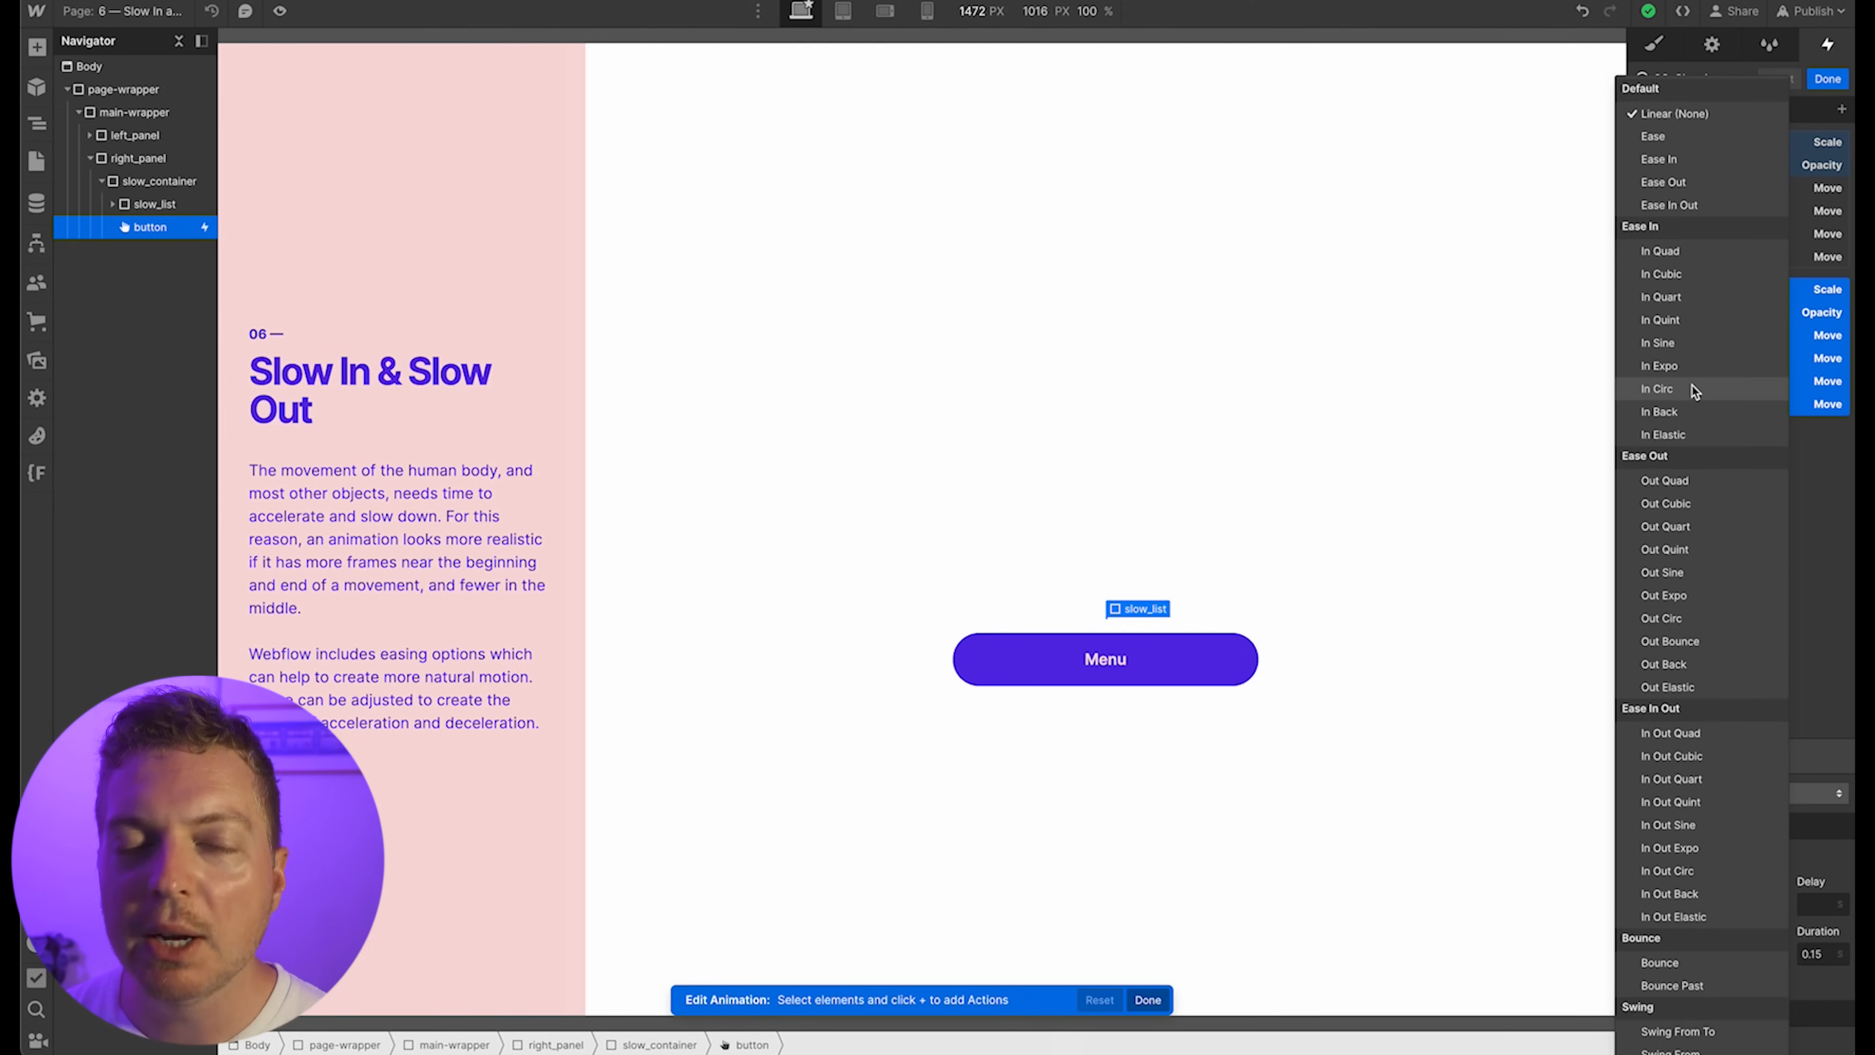
left_click(1674, 143)
left_click(1740, 755)
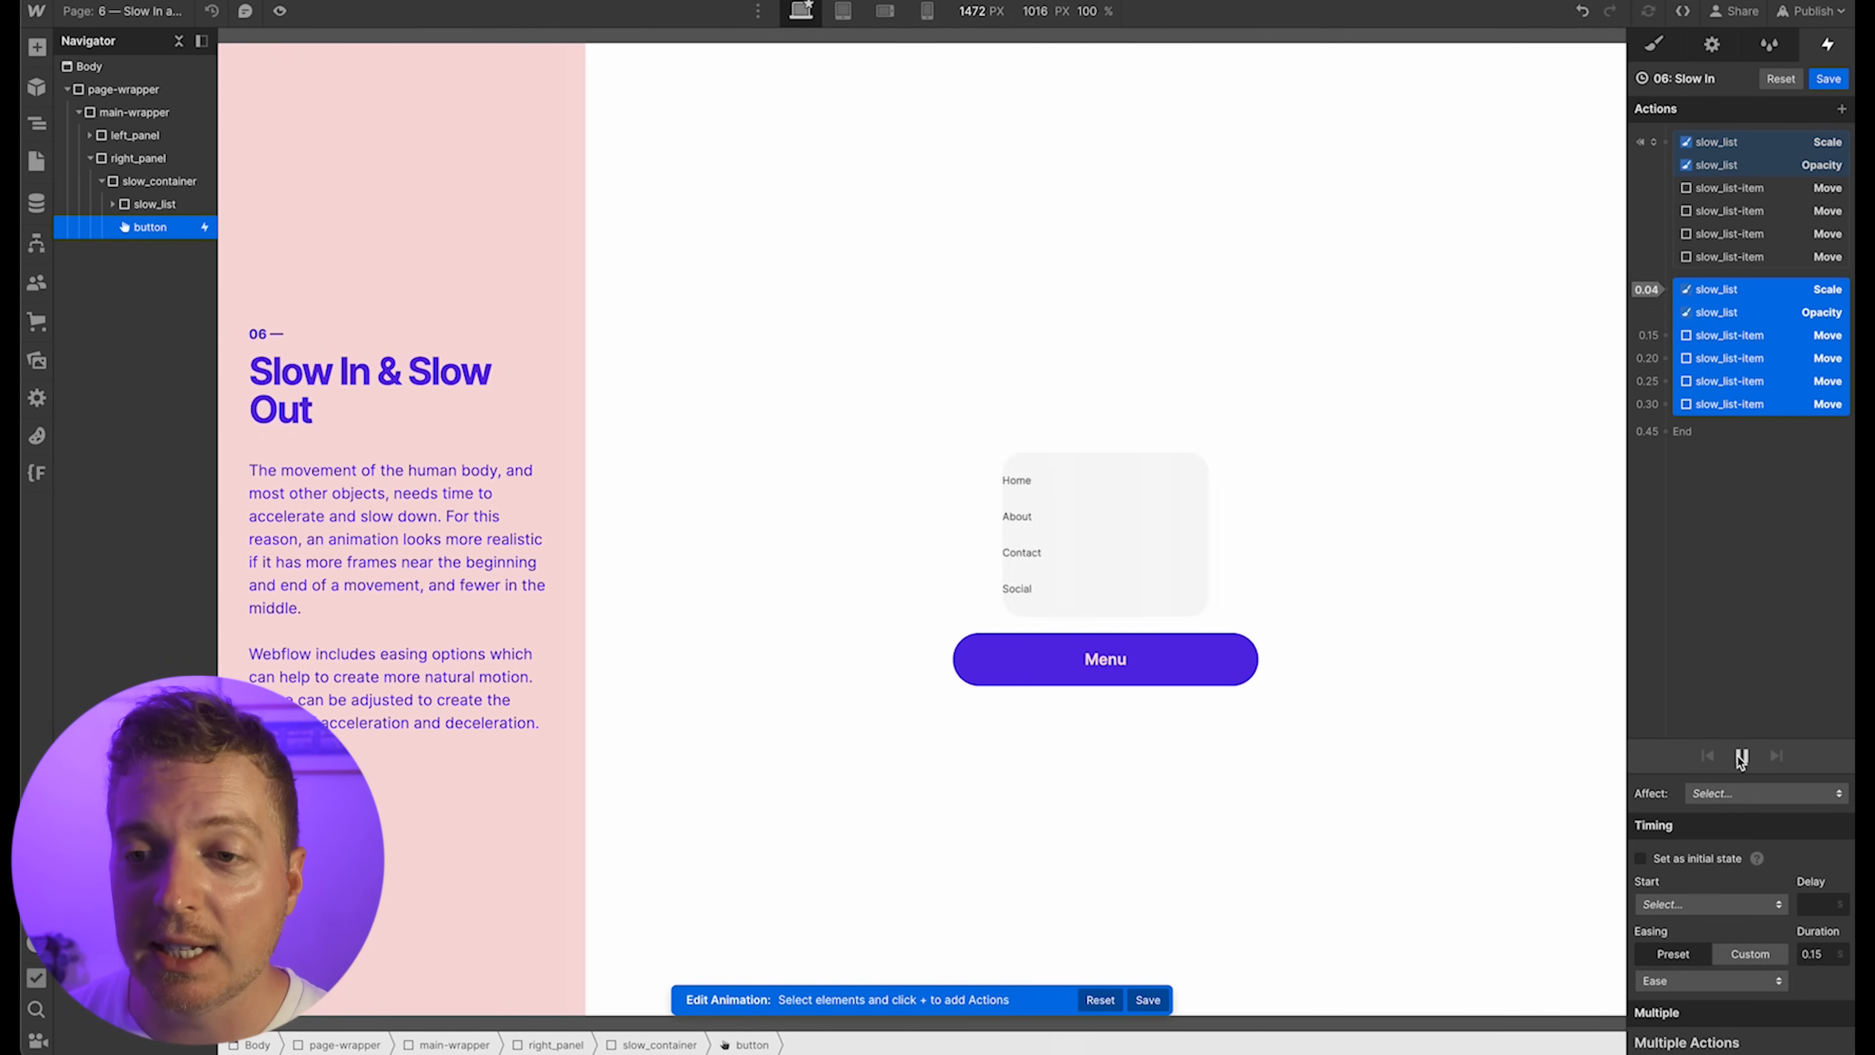
left_click(1738, 754)
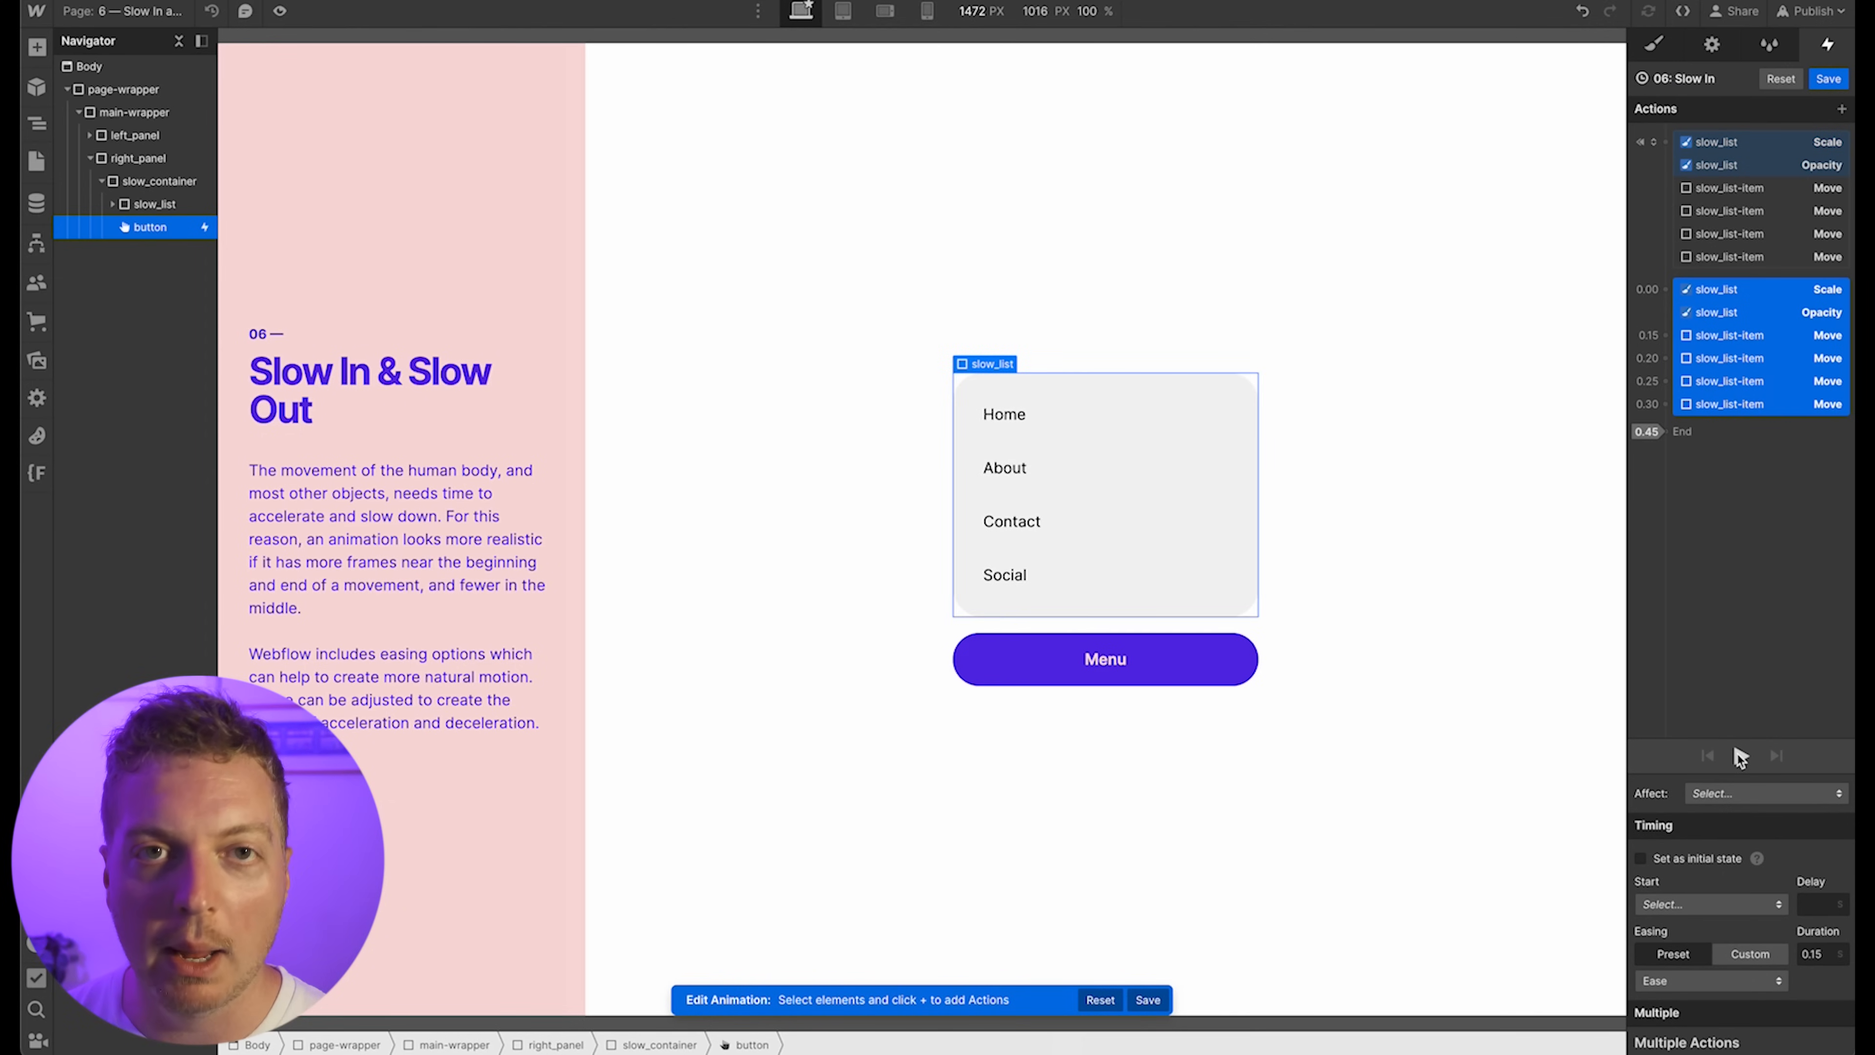
left_click(1738, 755)
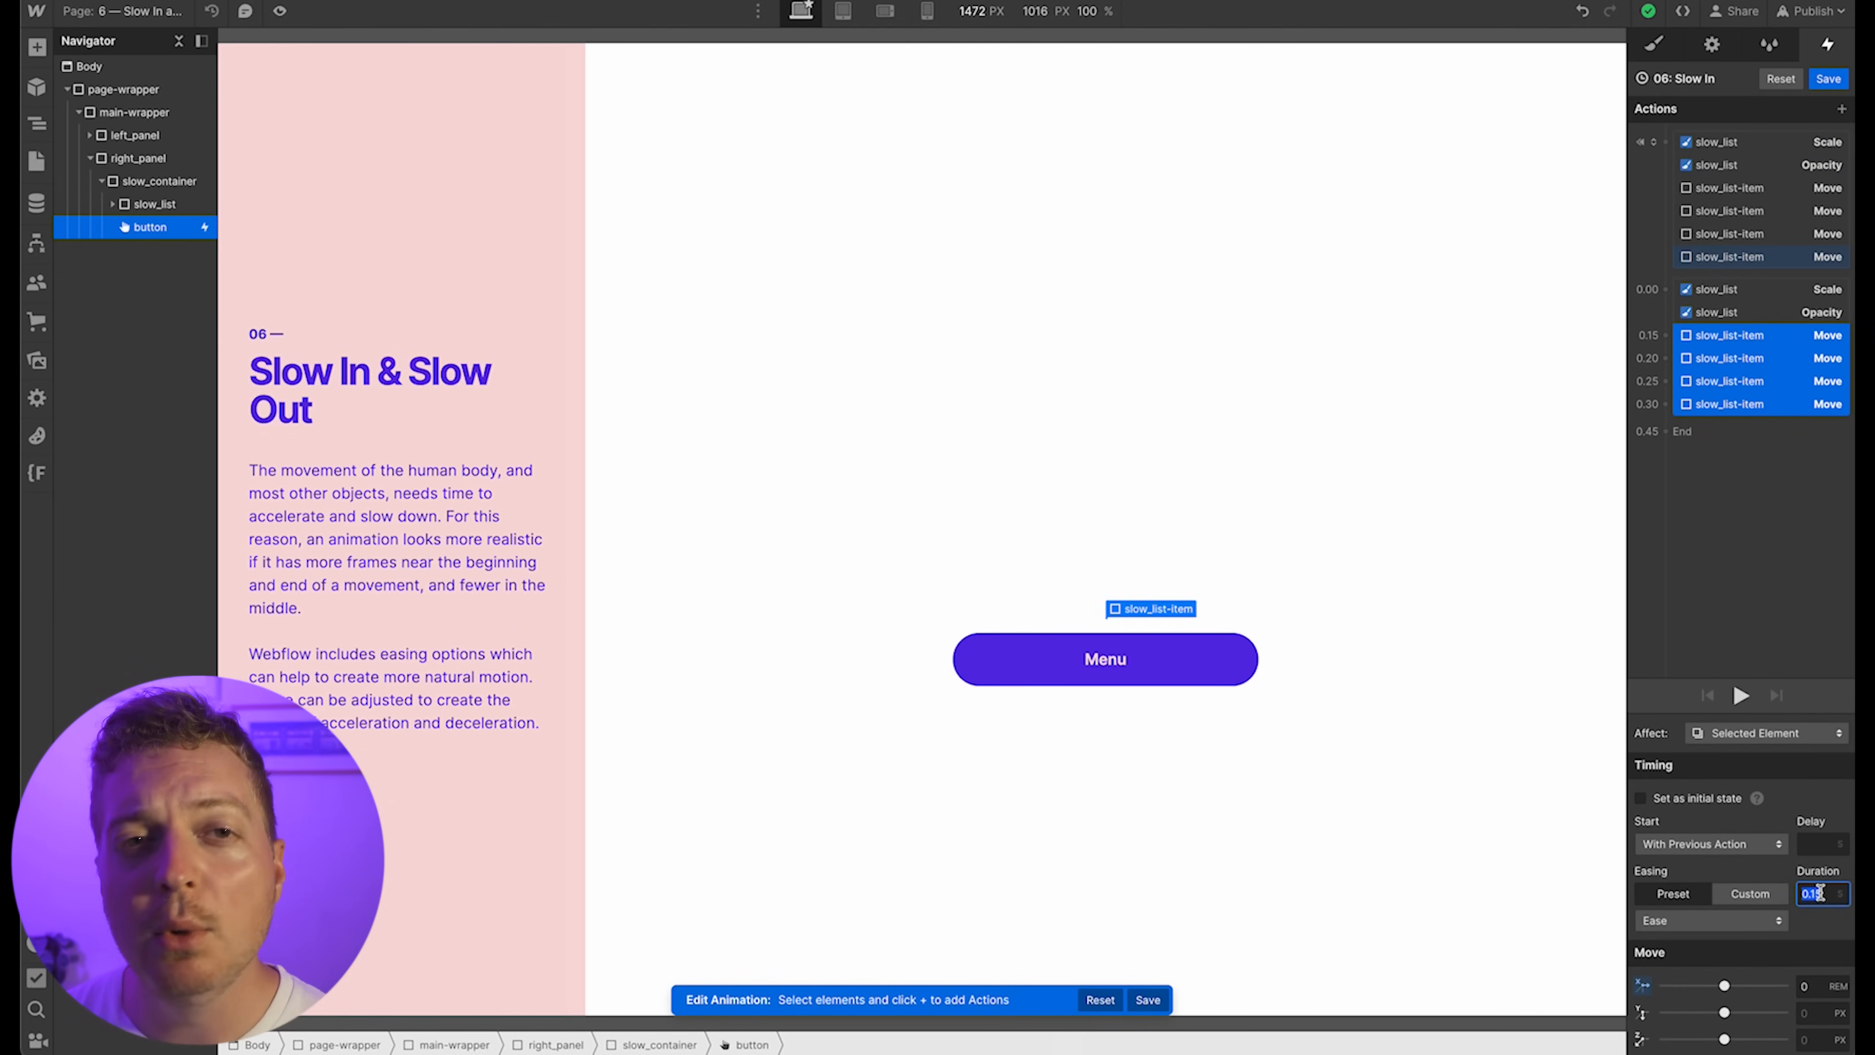
Set the duration of the four timed slow_list-item Move actions and the timed slow_list Scale and Opacity actions to 0.6 s
key("BackSpace")
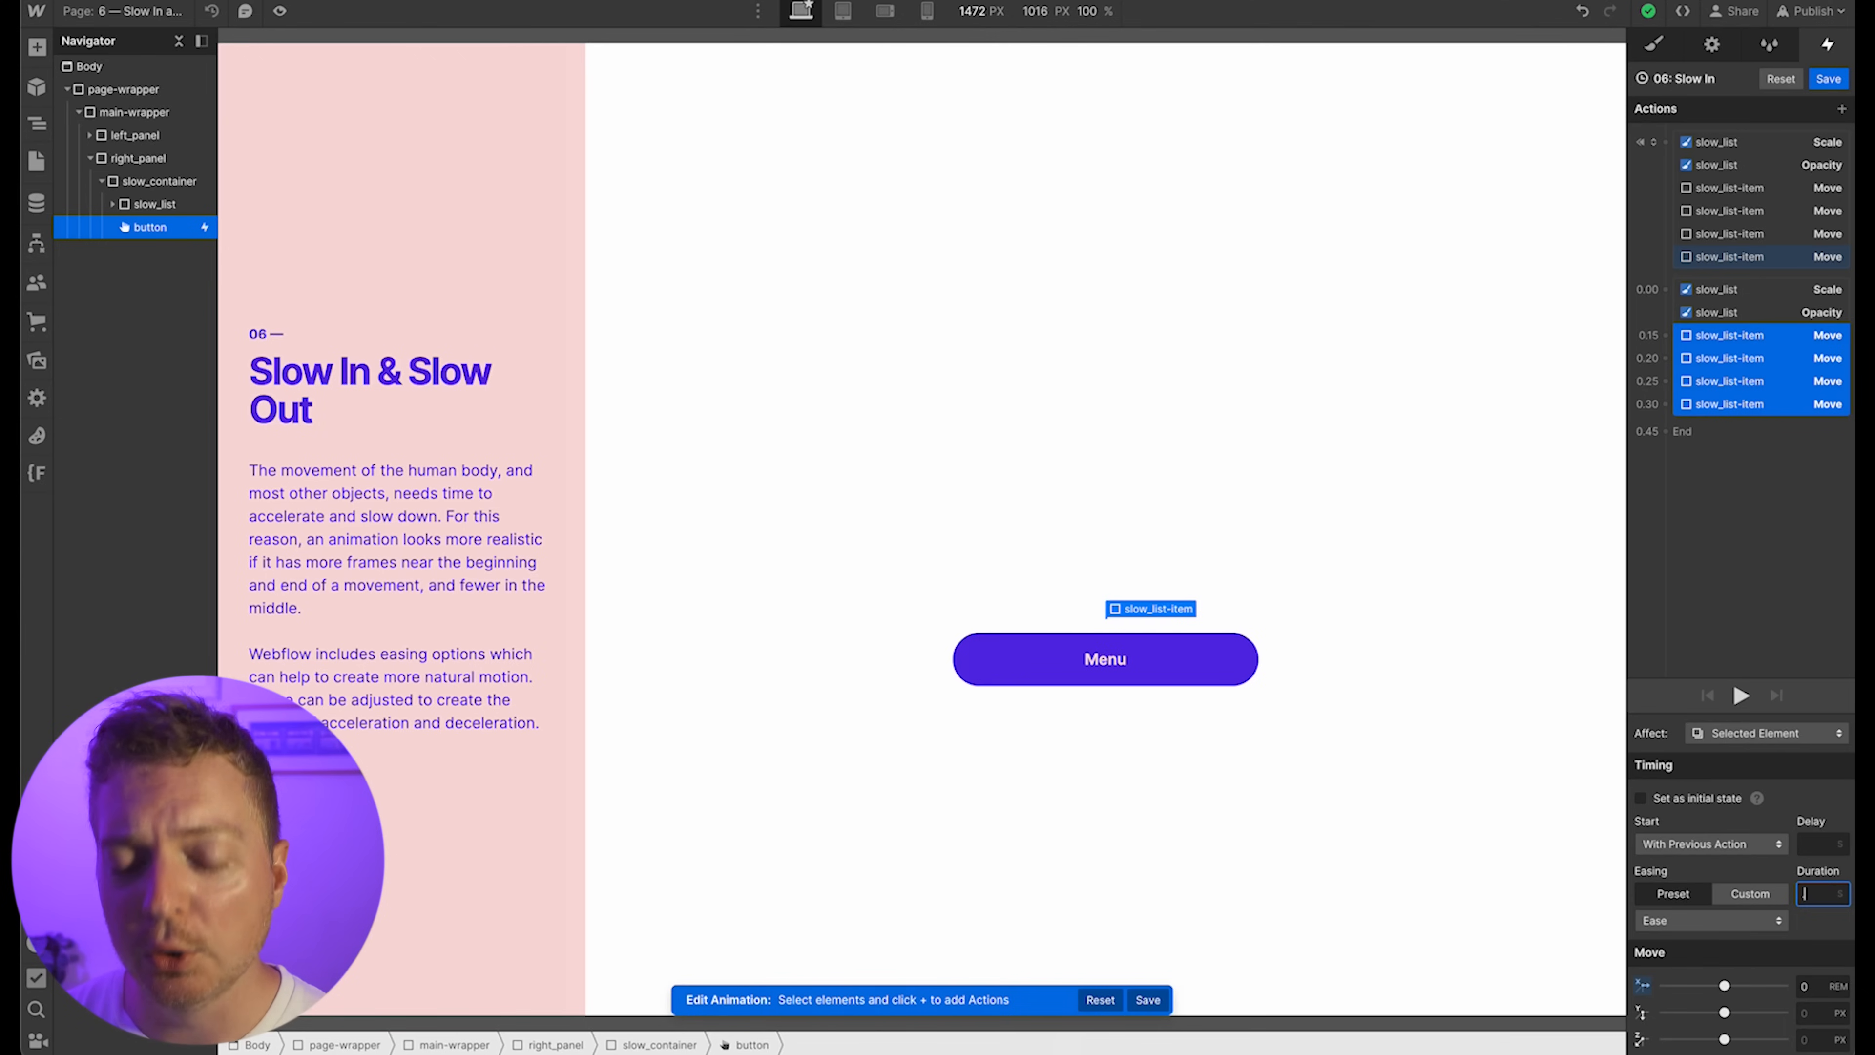
type("0.6")
left_click(1744, 695)
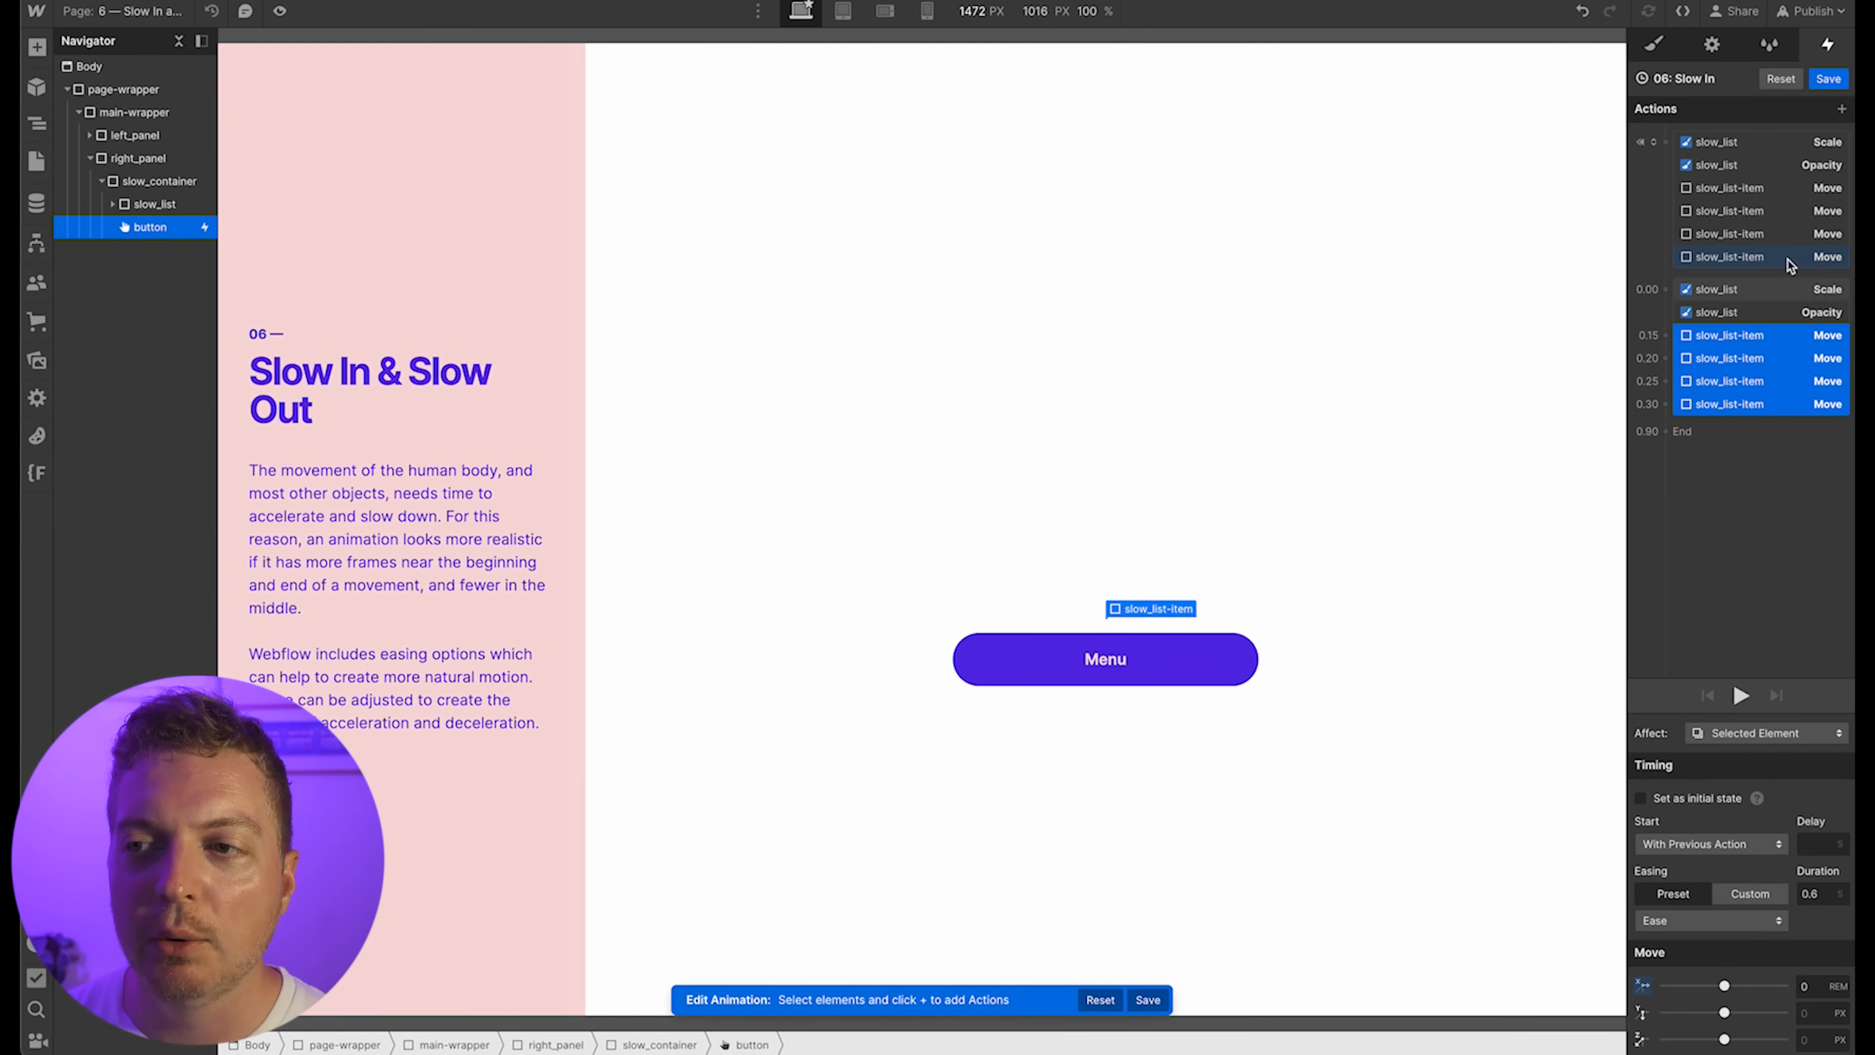
left_click(1779, 293)
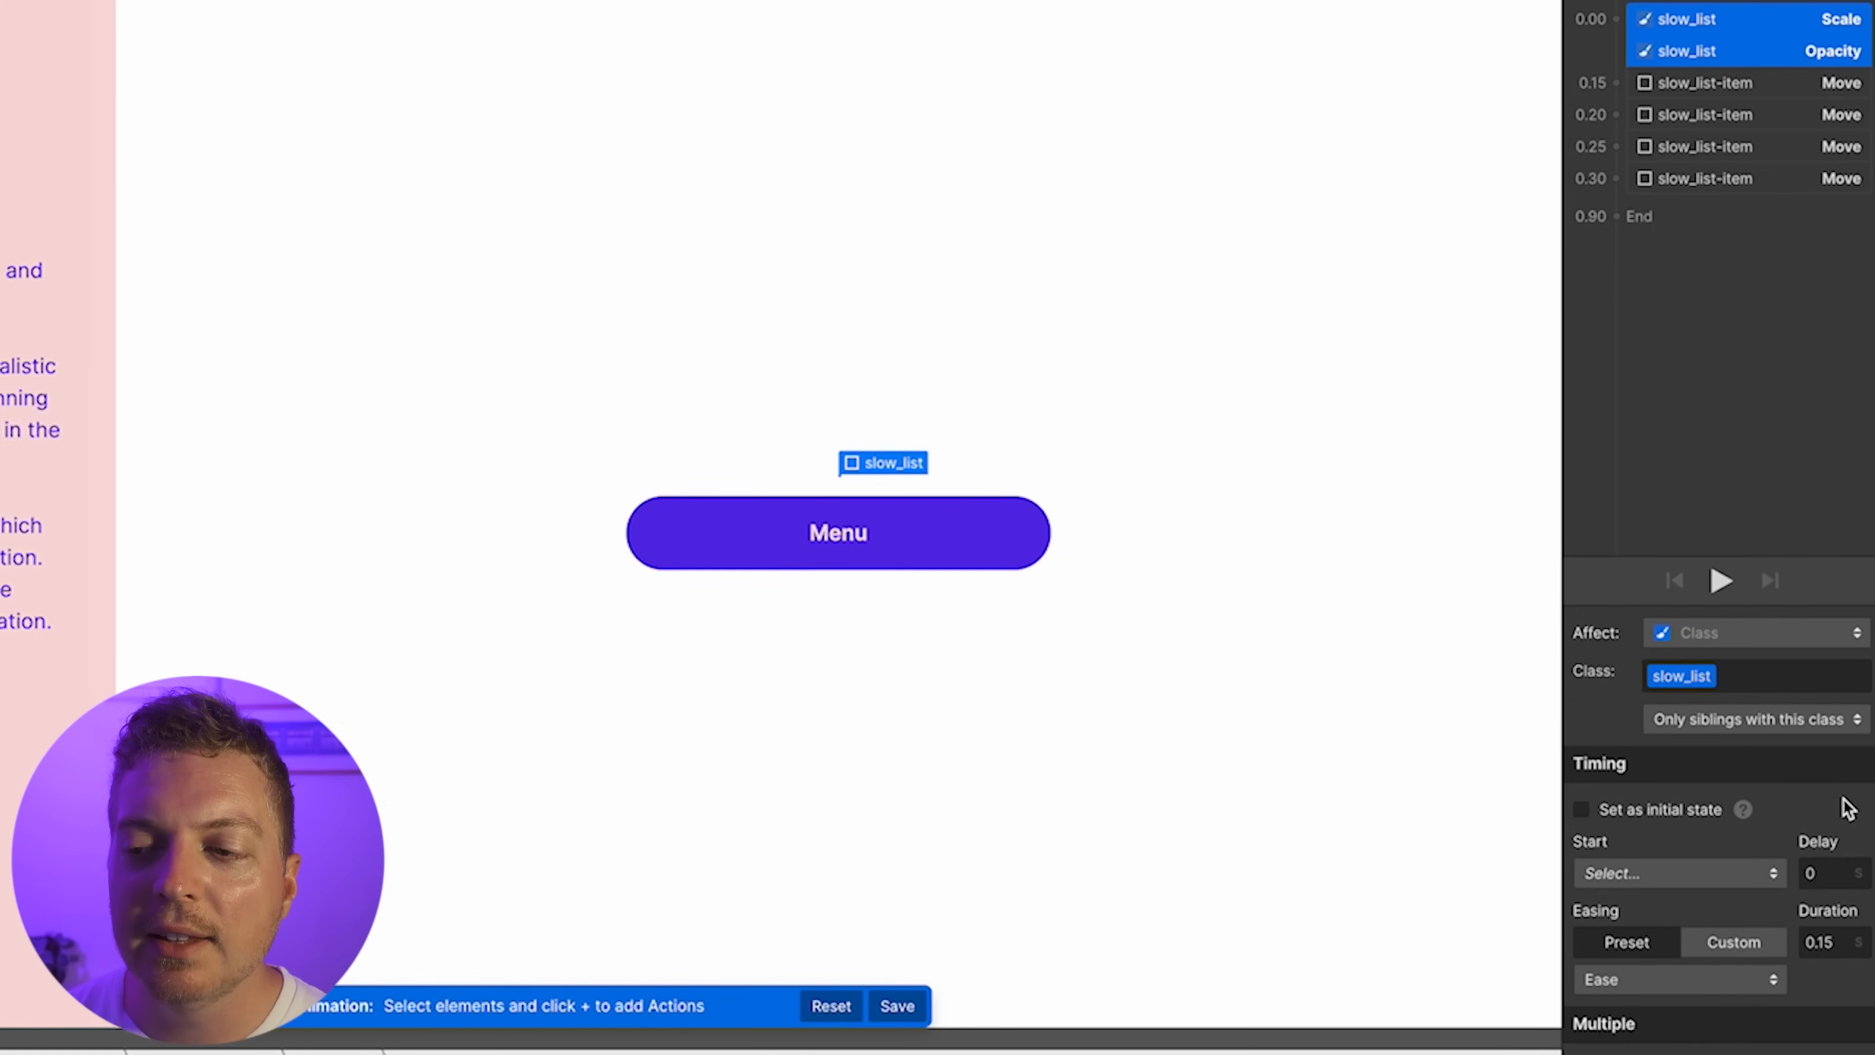
double_click(1822, 942)
type(".6")
key("Return")
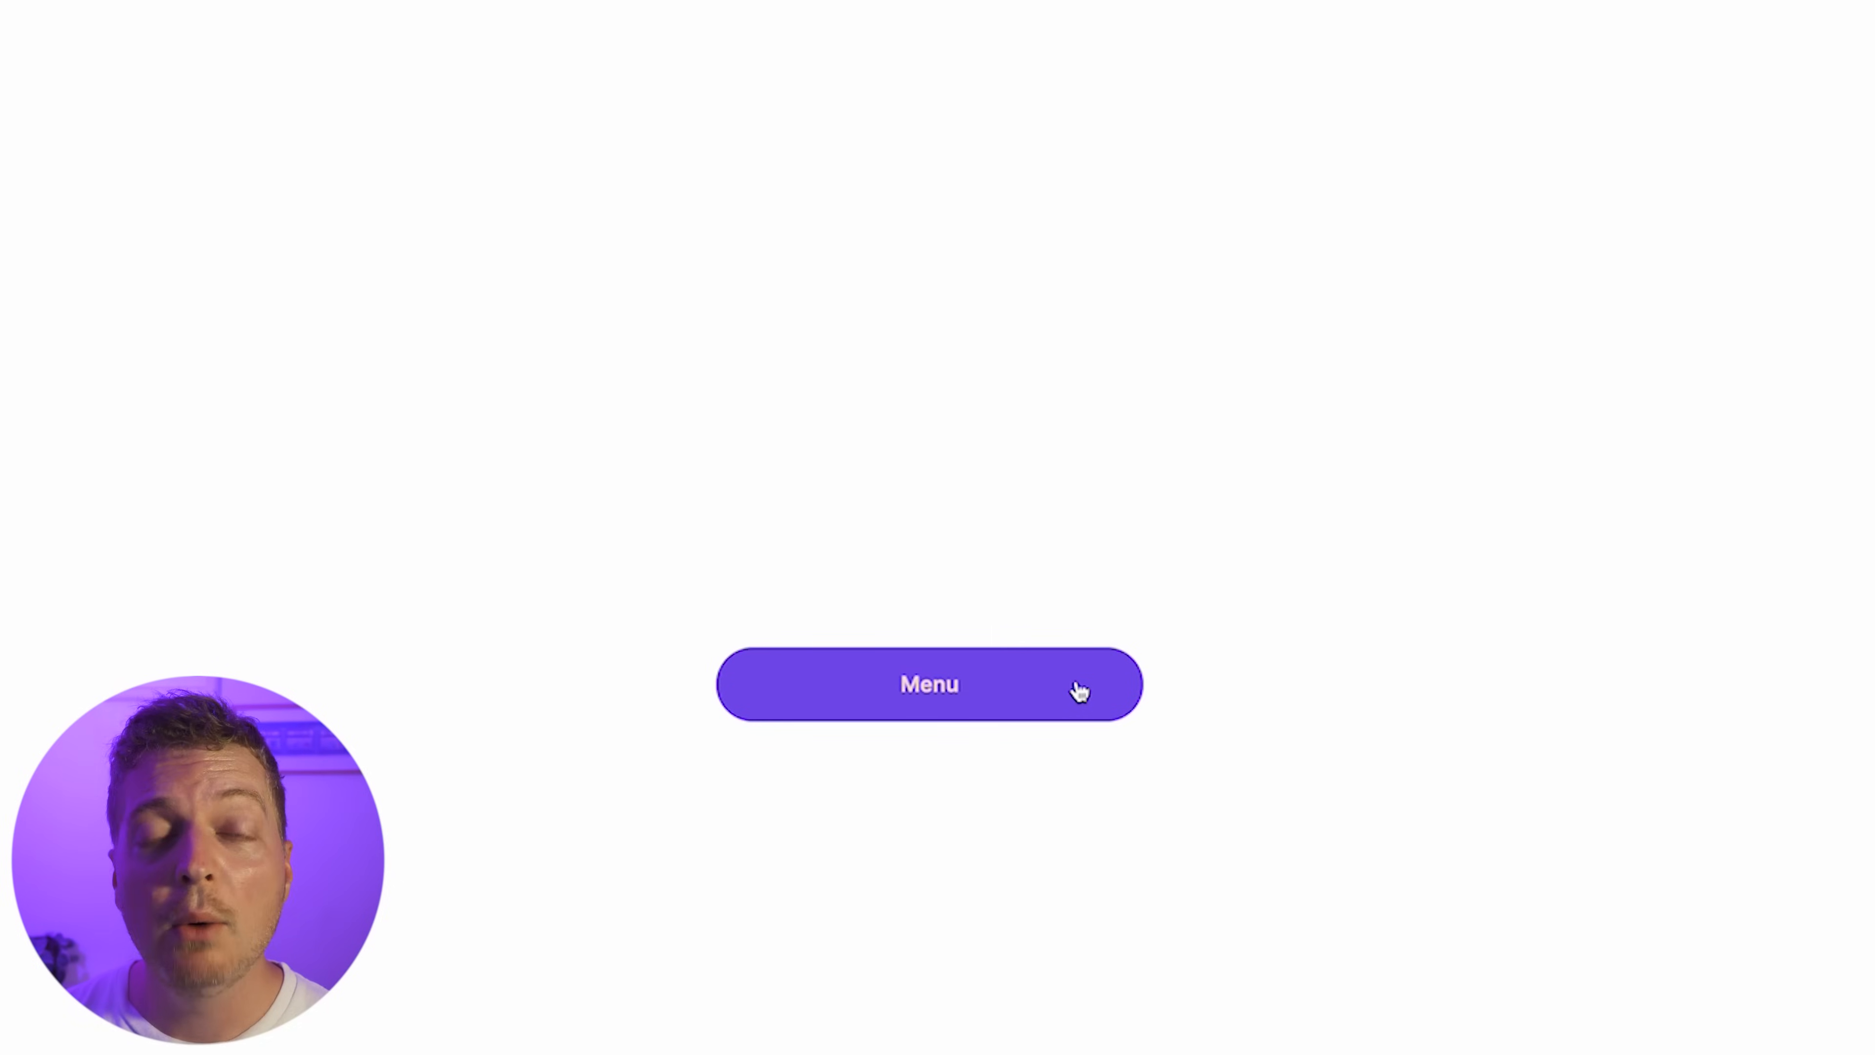
Repeatedly open and close the Menu button's list in the preview to examine the slowed, eased motion
left_click(1079, 692)
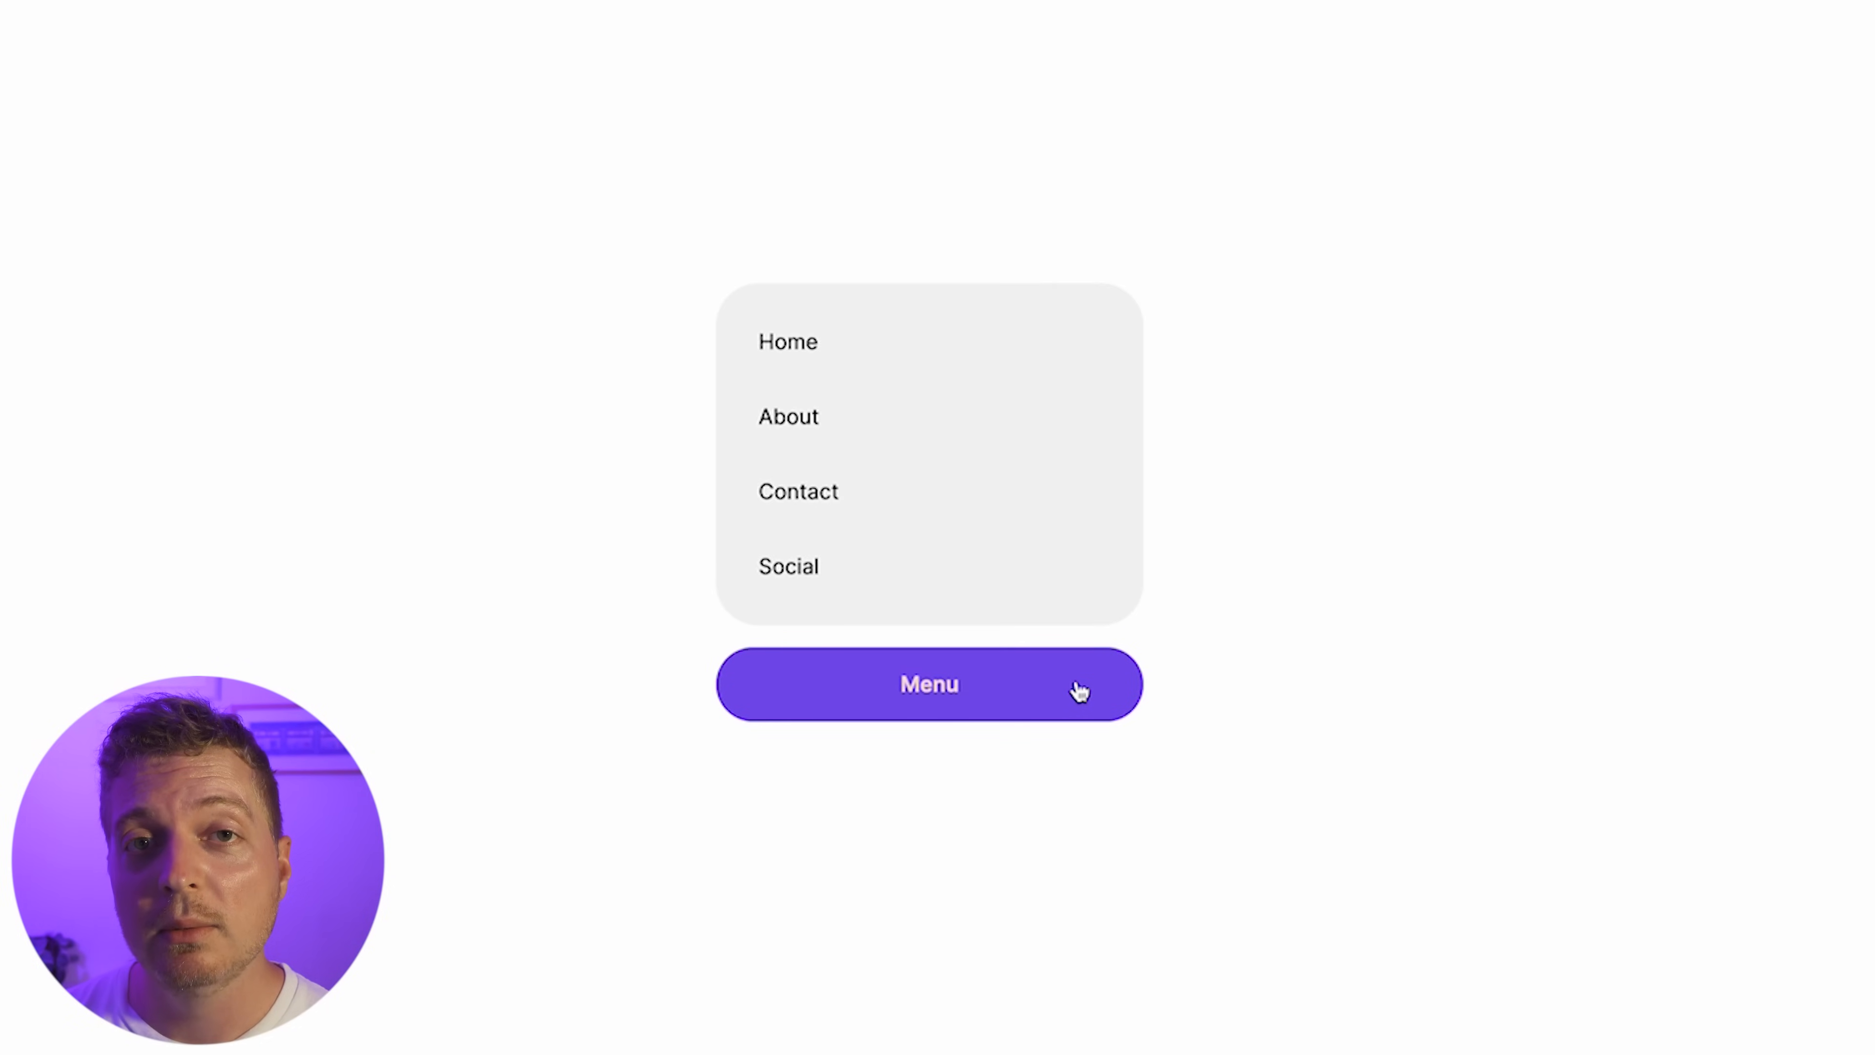
left_click(1079, 692)
left_click(1077, 694)
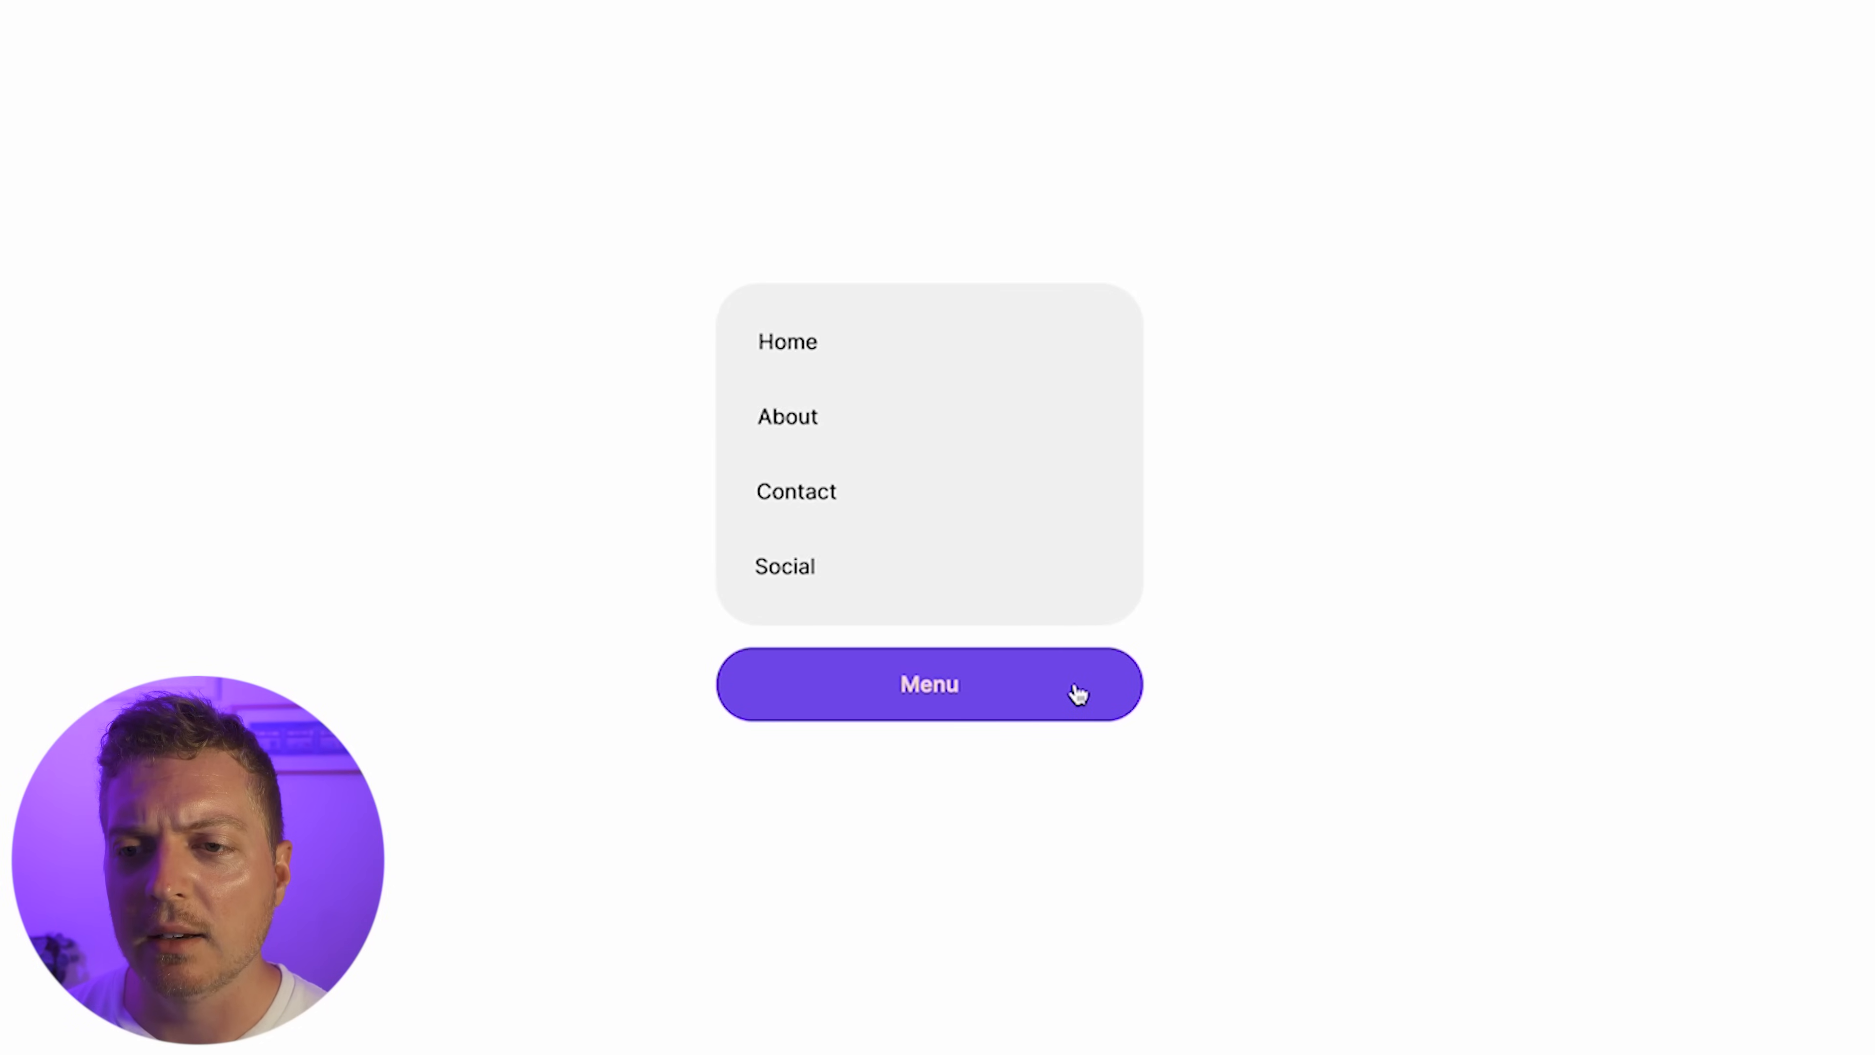
left_click(1076, 692)
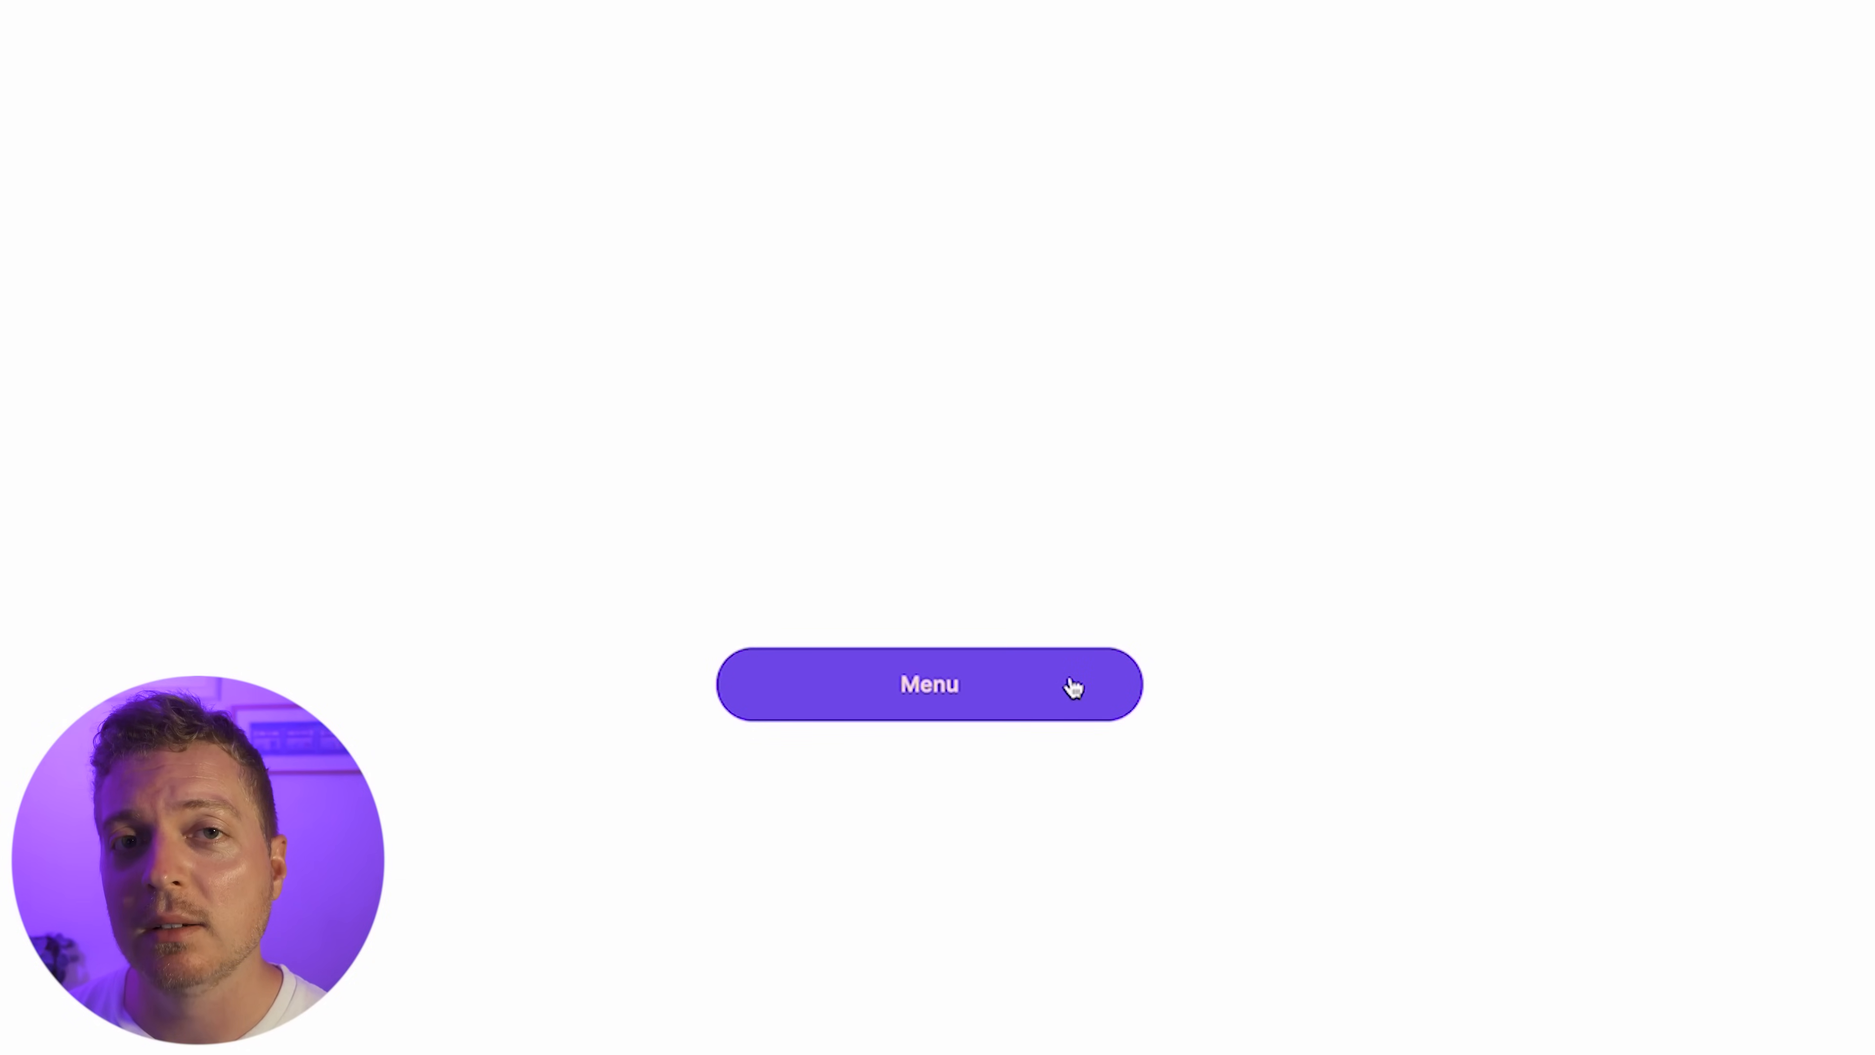
left_click(1069, 692)
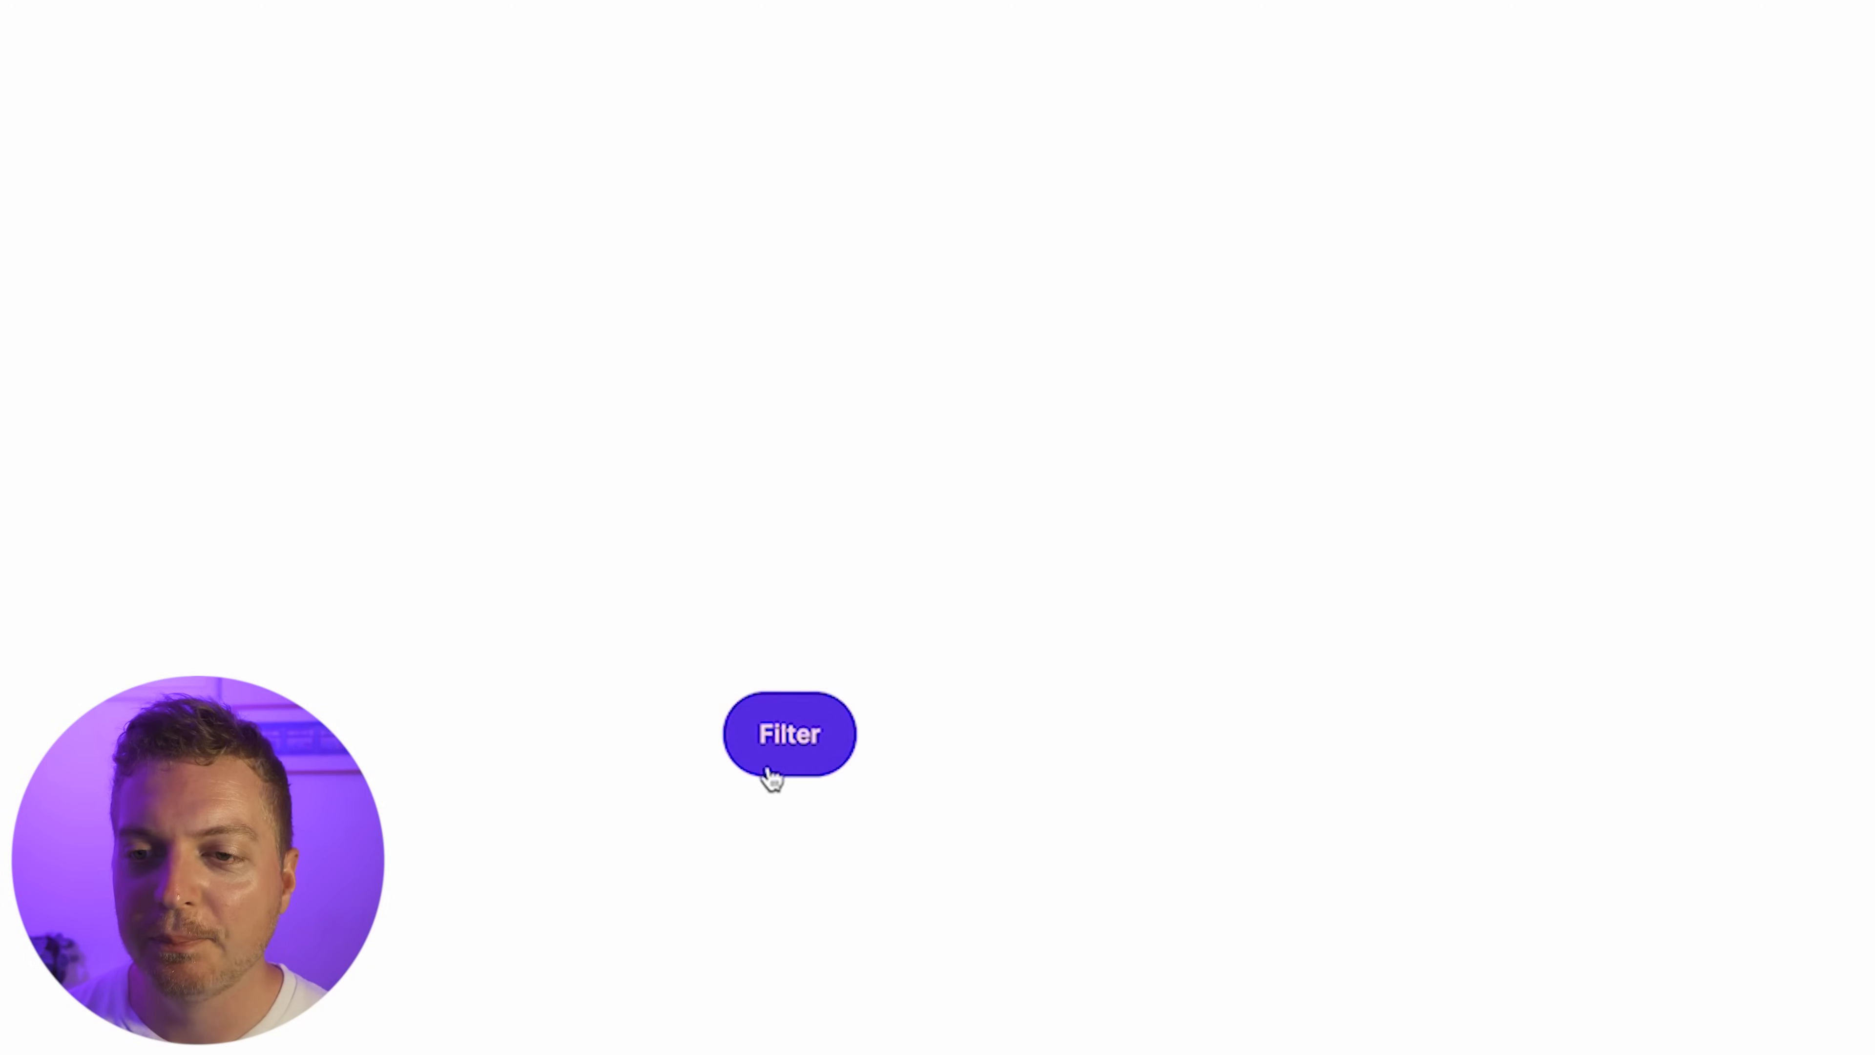
Repeatedly open and close the Filter button's list on the Arc demo to examine how it grows from the button
left_click(799, 761)
left_click(800, 761)
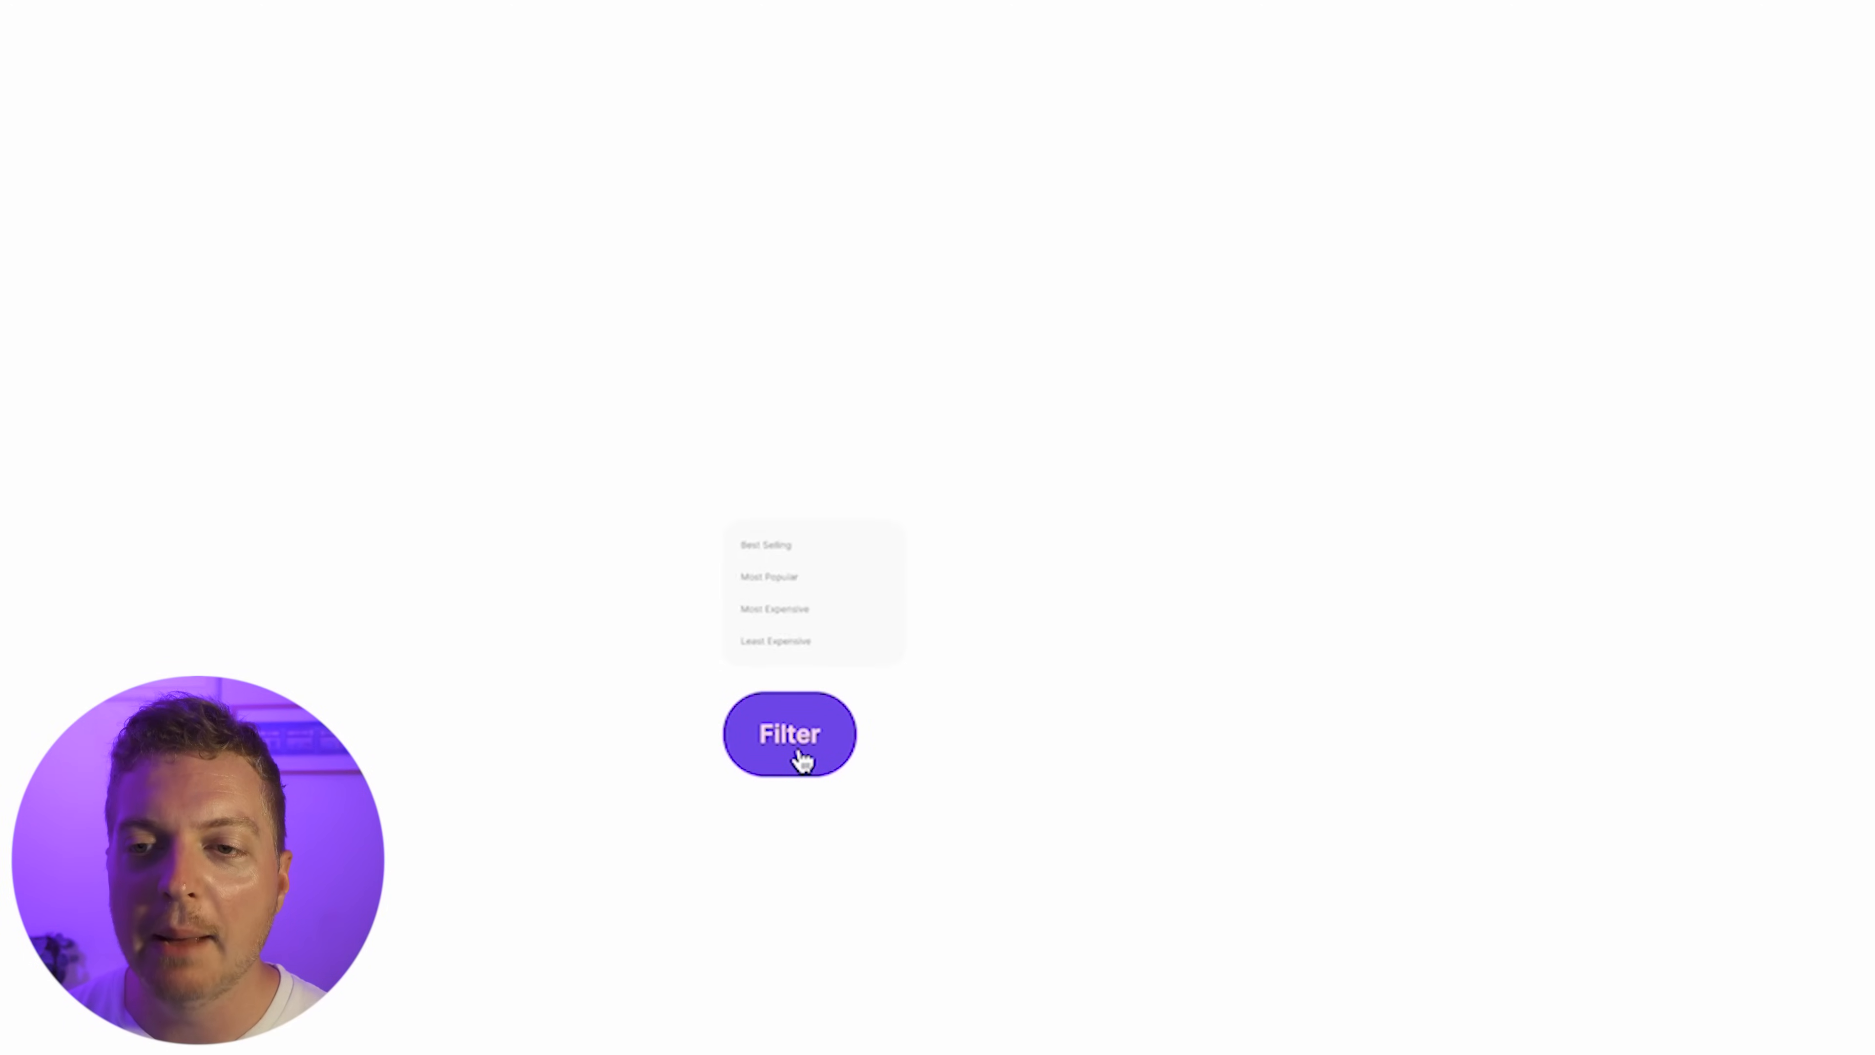
left_click(799, 761)
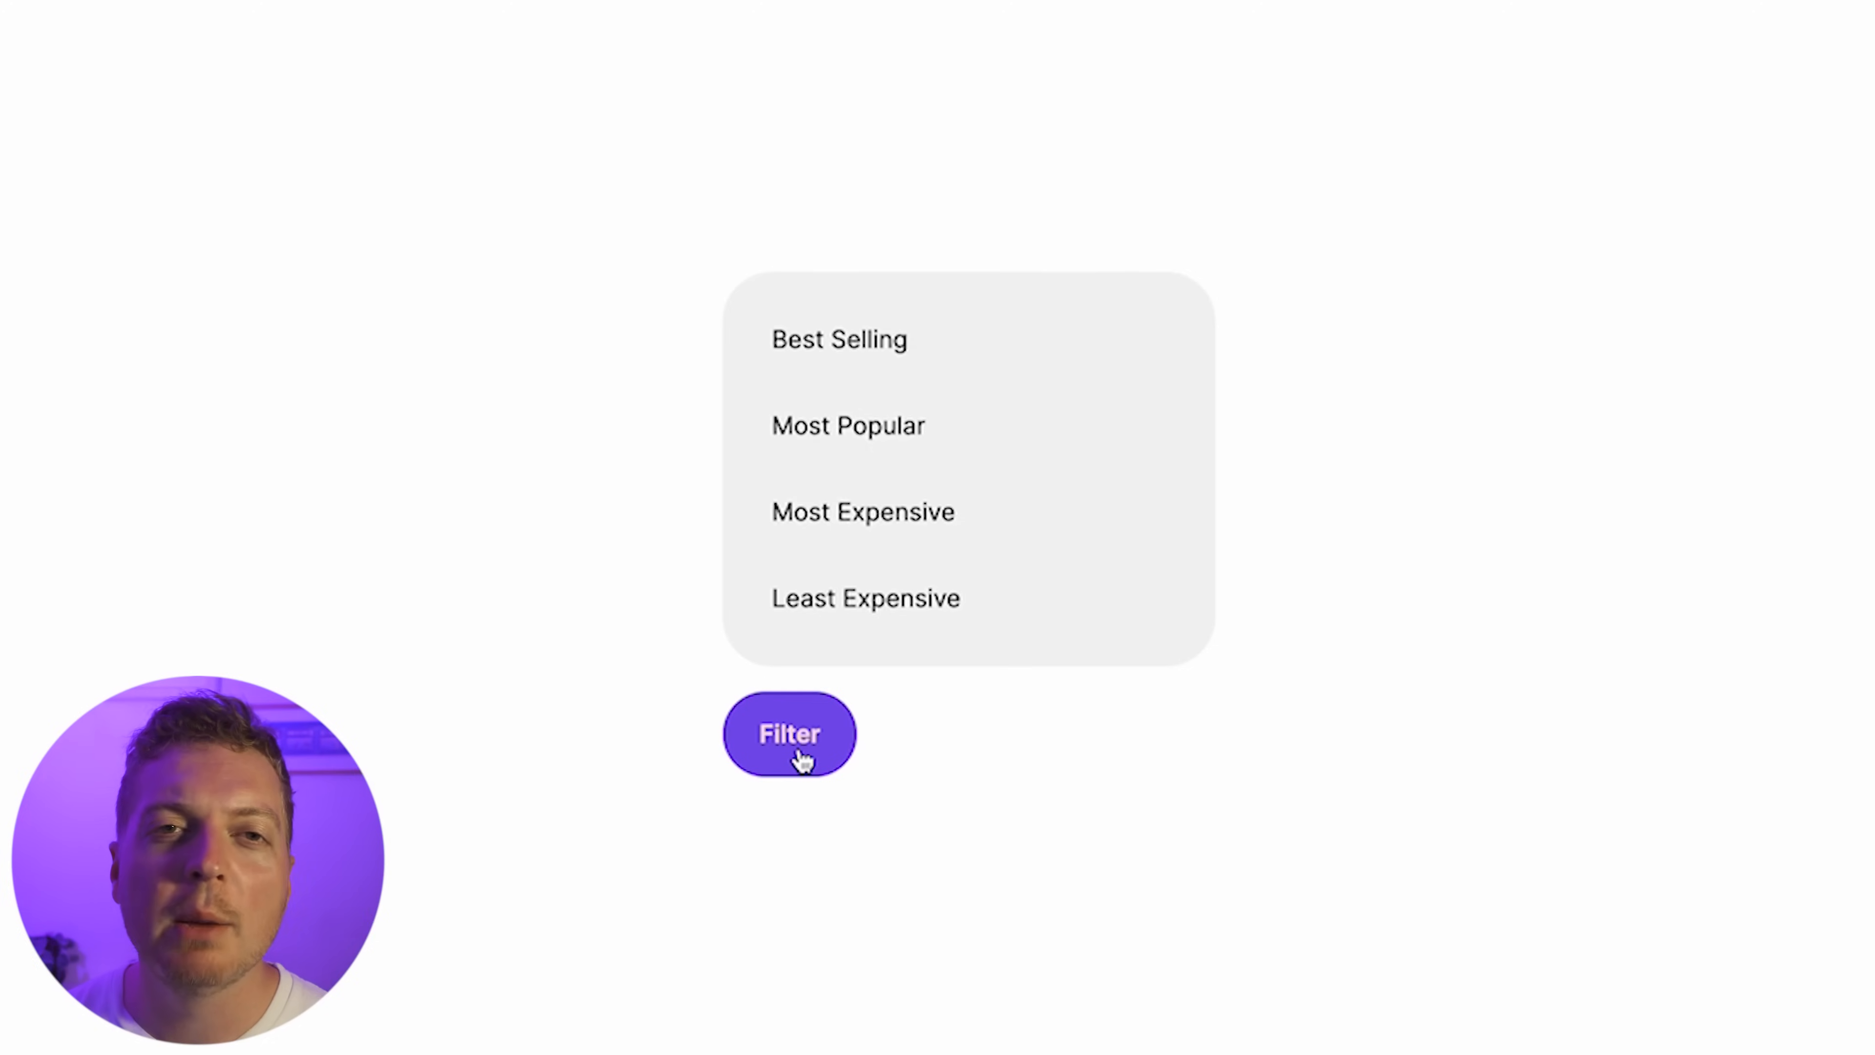
left_click(802, 761)
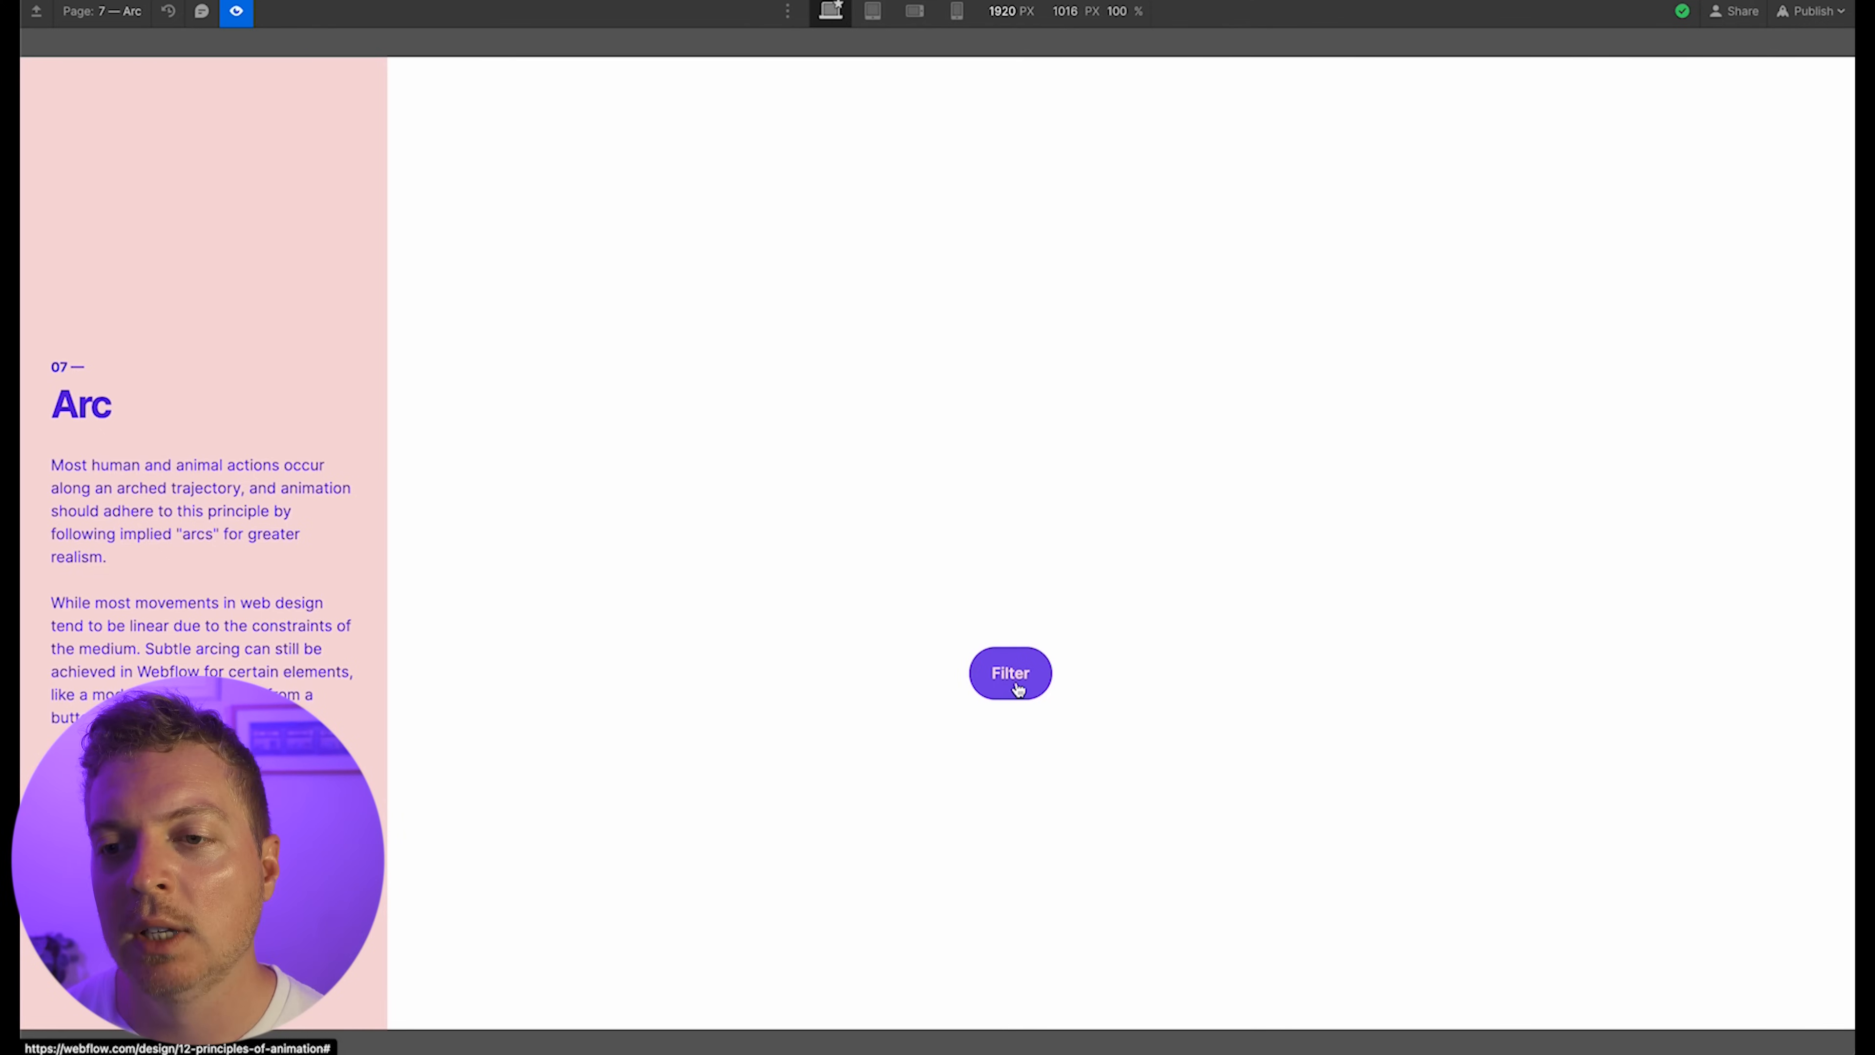
left_click(1017, 689)
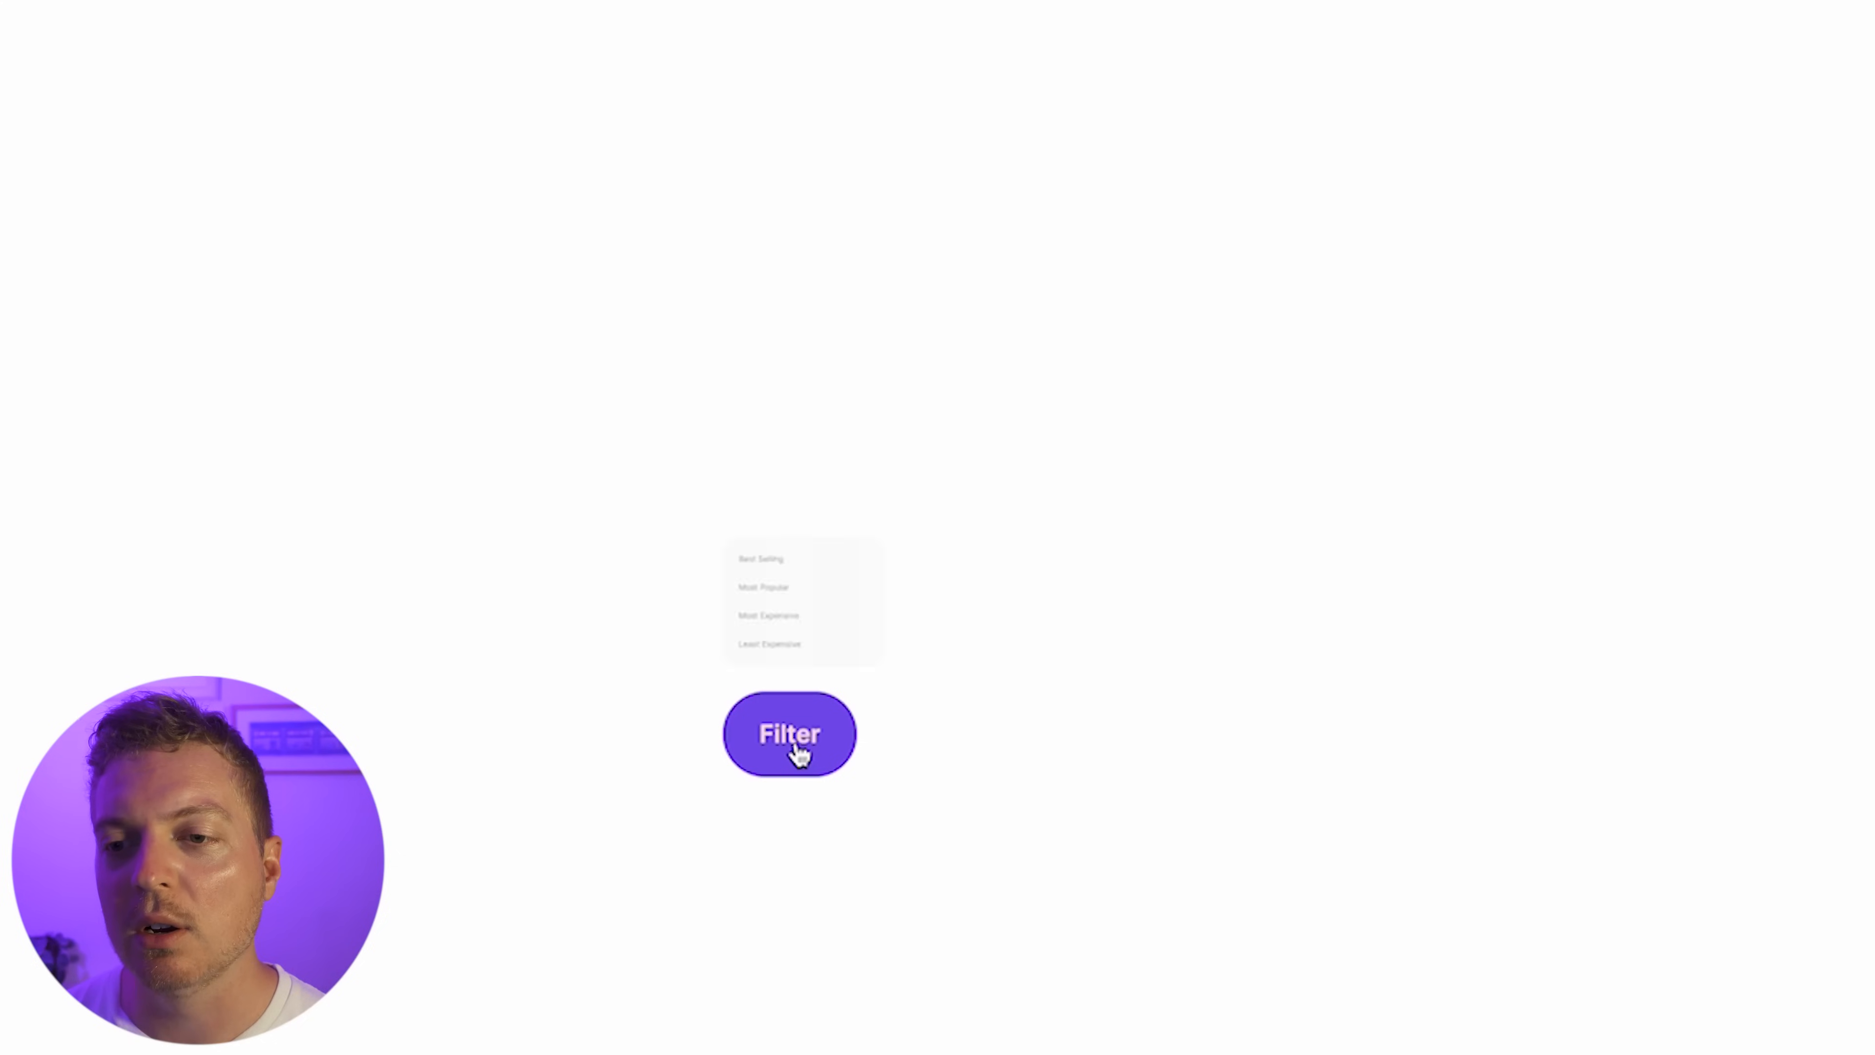
left_click(799, 748)
left_click(798, 748)
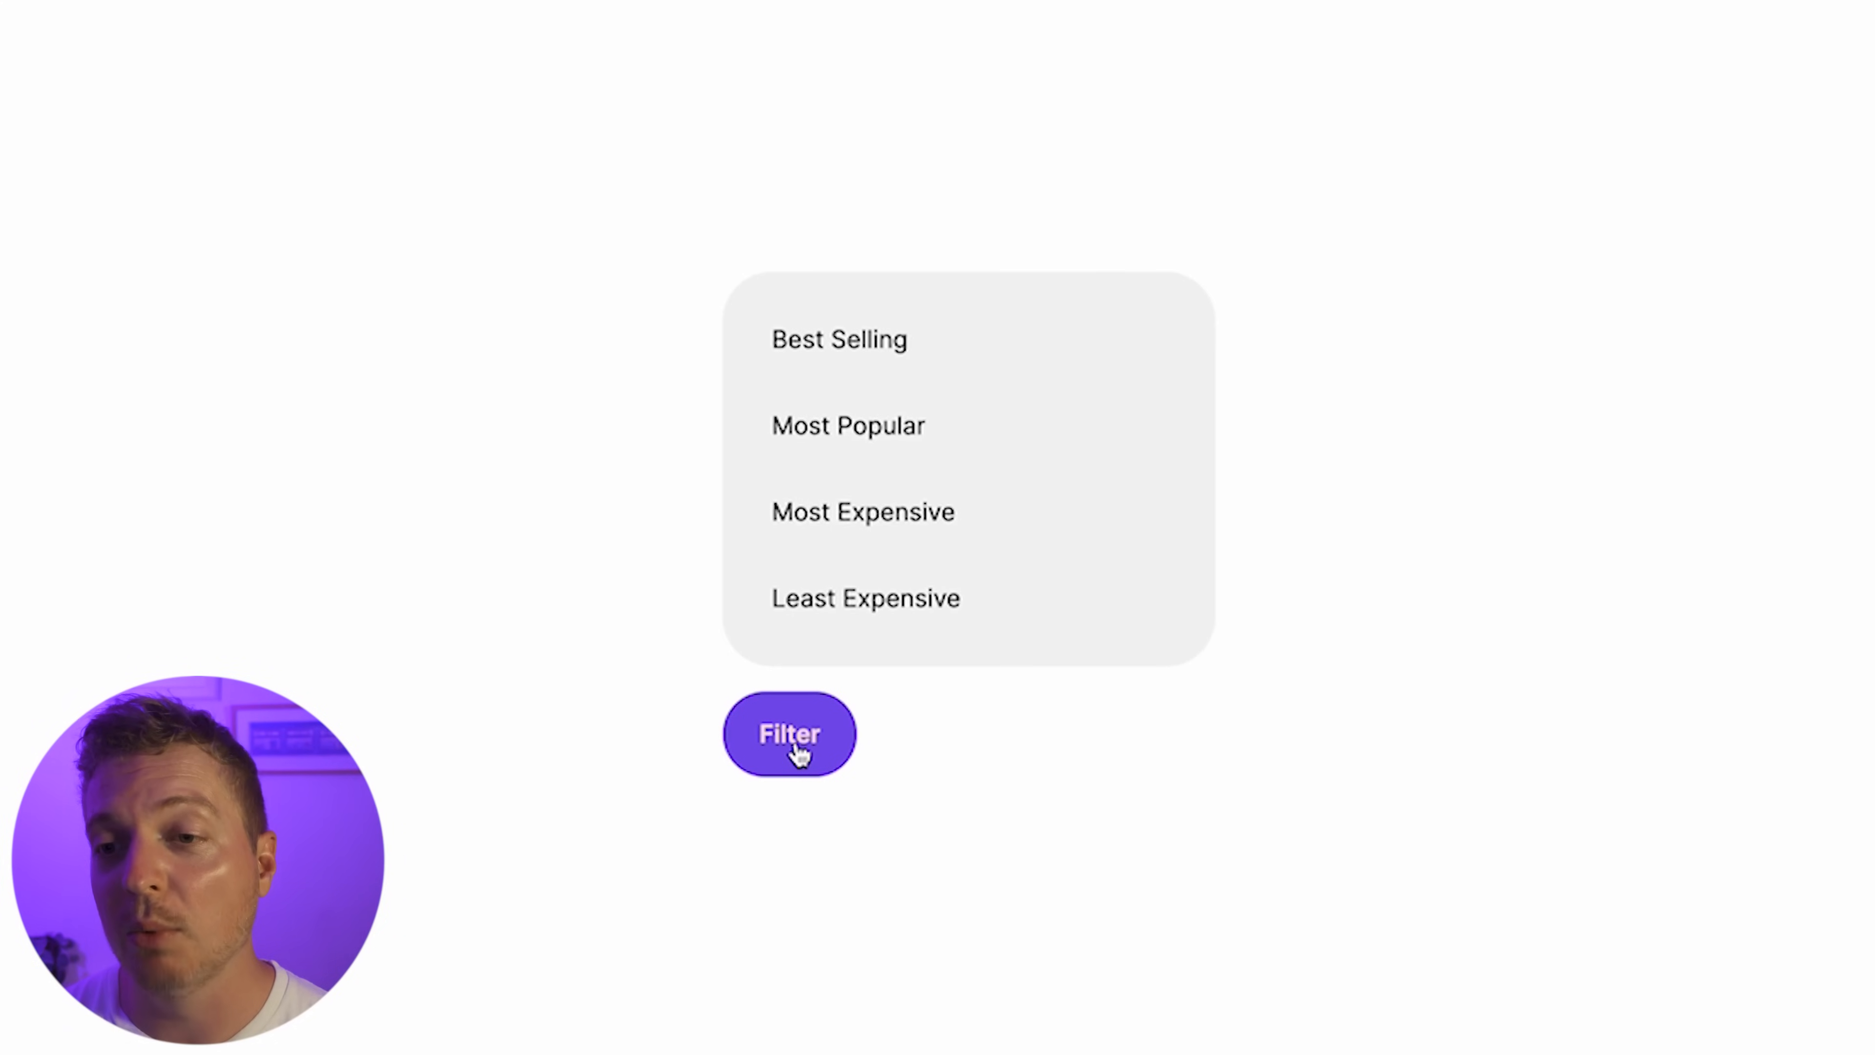
left_click(799, 748)
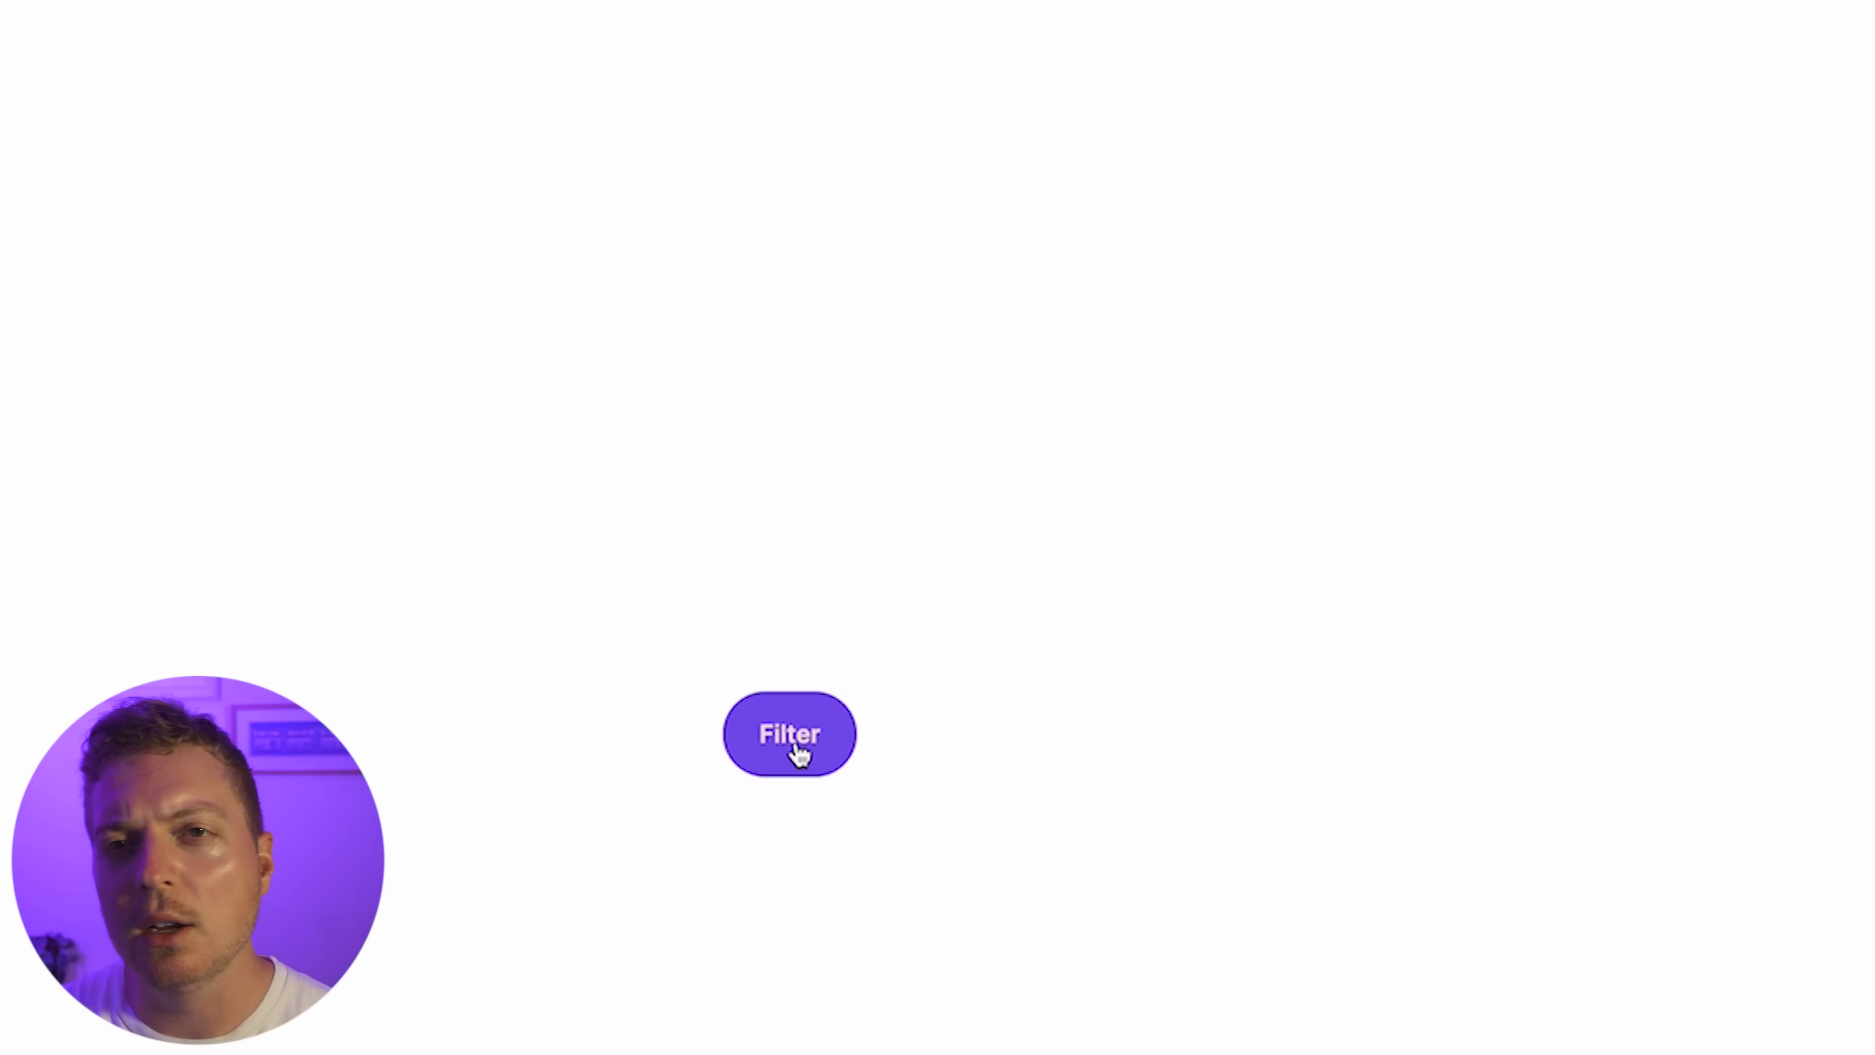
left_click(798, 749)
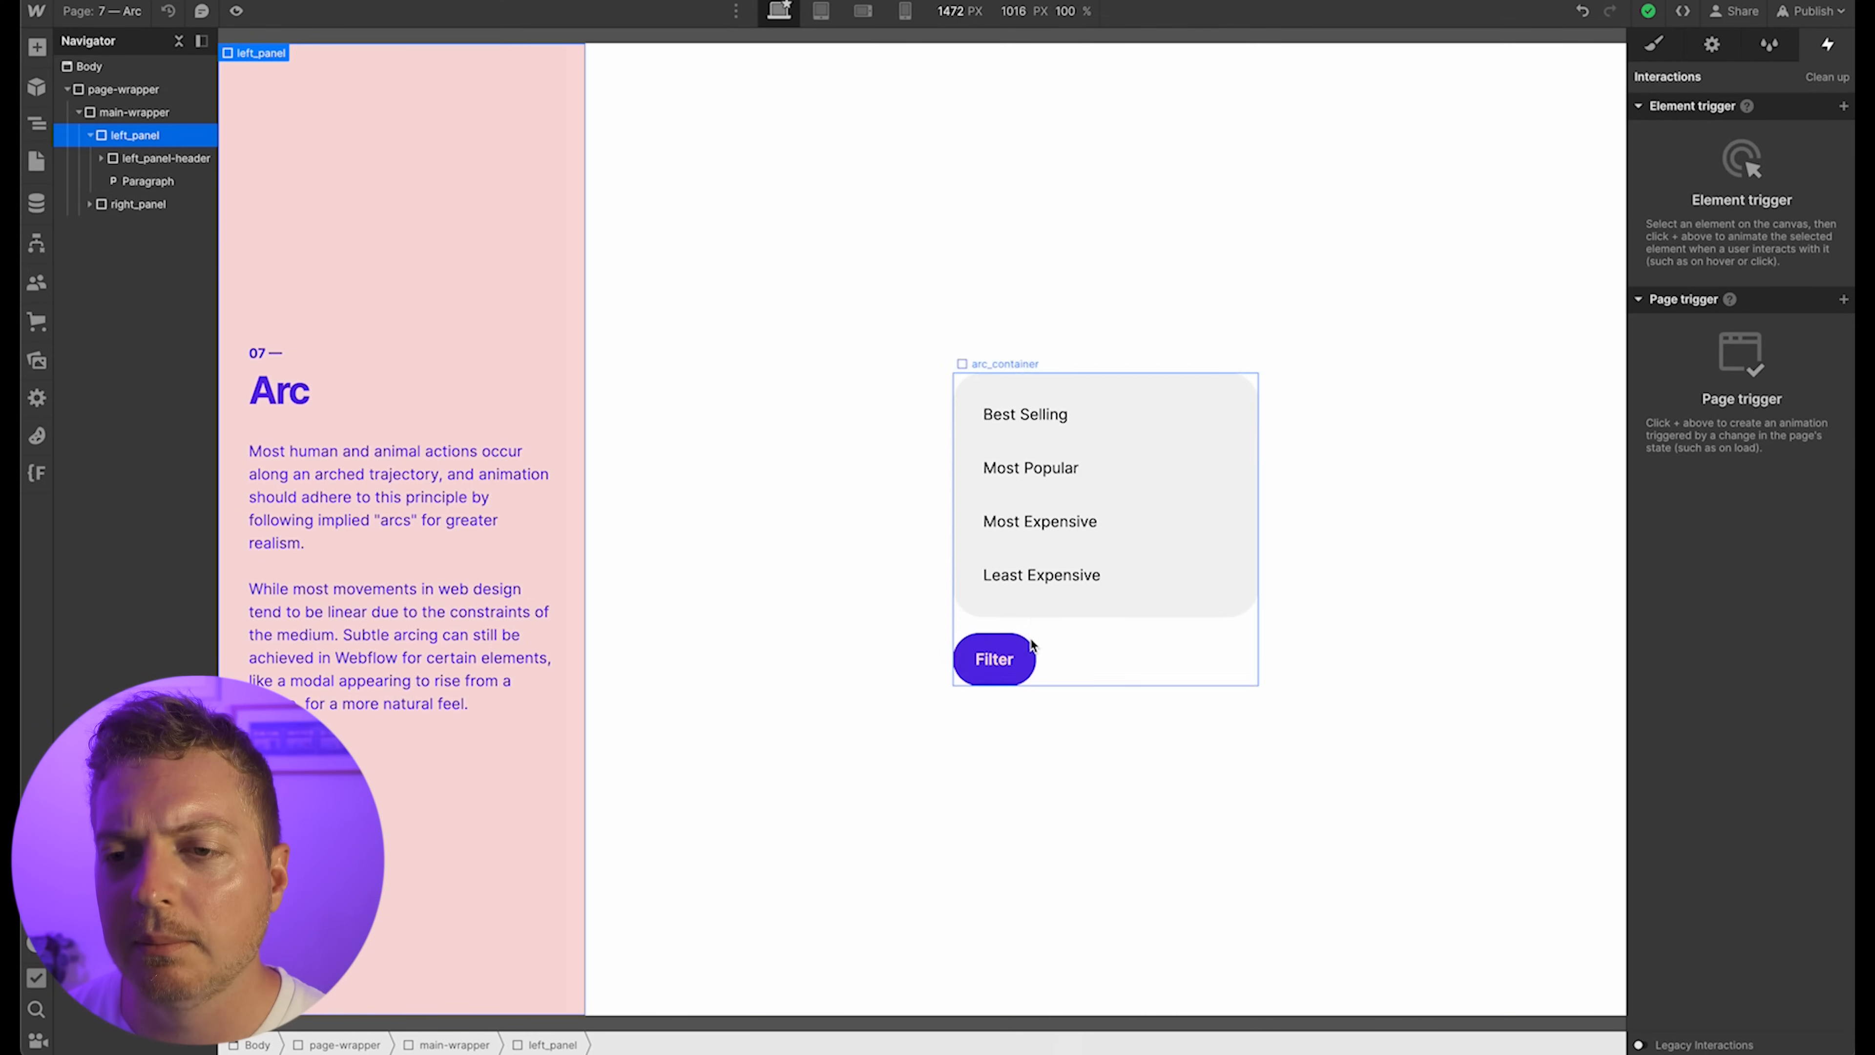
Open the 06: Slow In 2 animation from the Filter button's mouse click trigger and play it
left_click(1004, 657)
left_click(1787, 126)
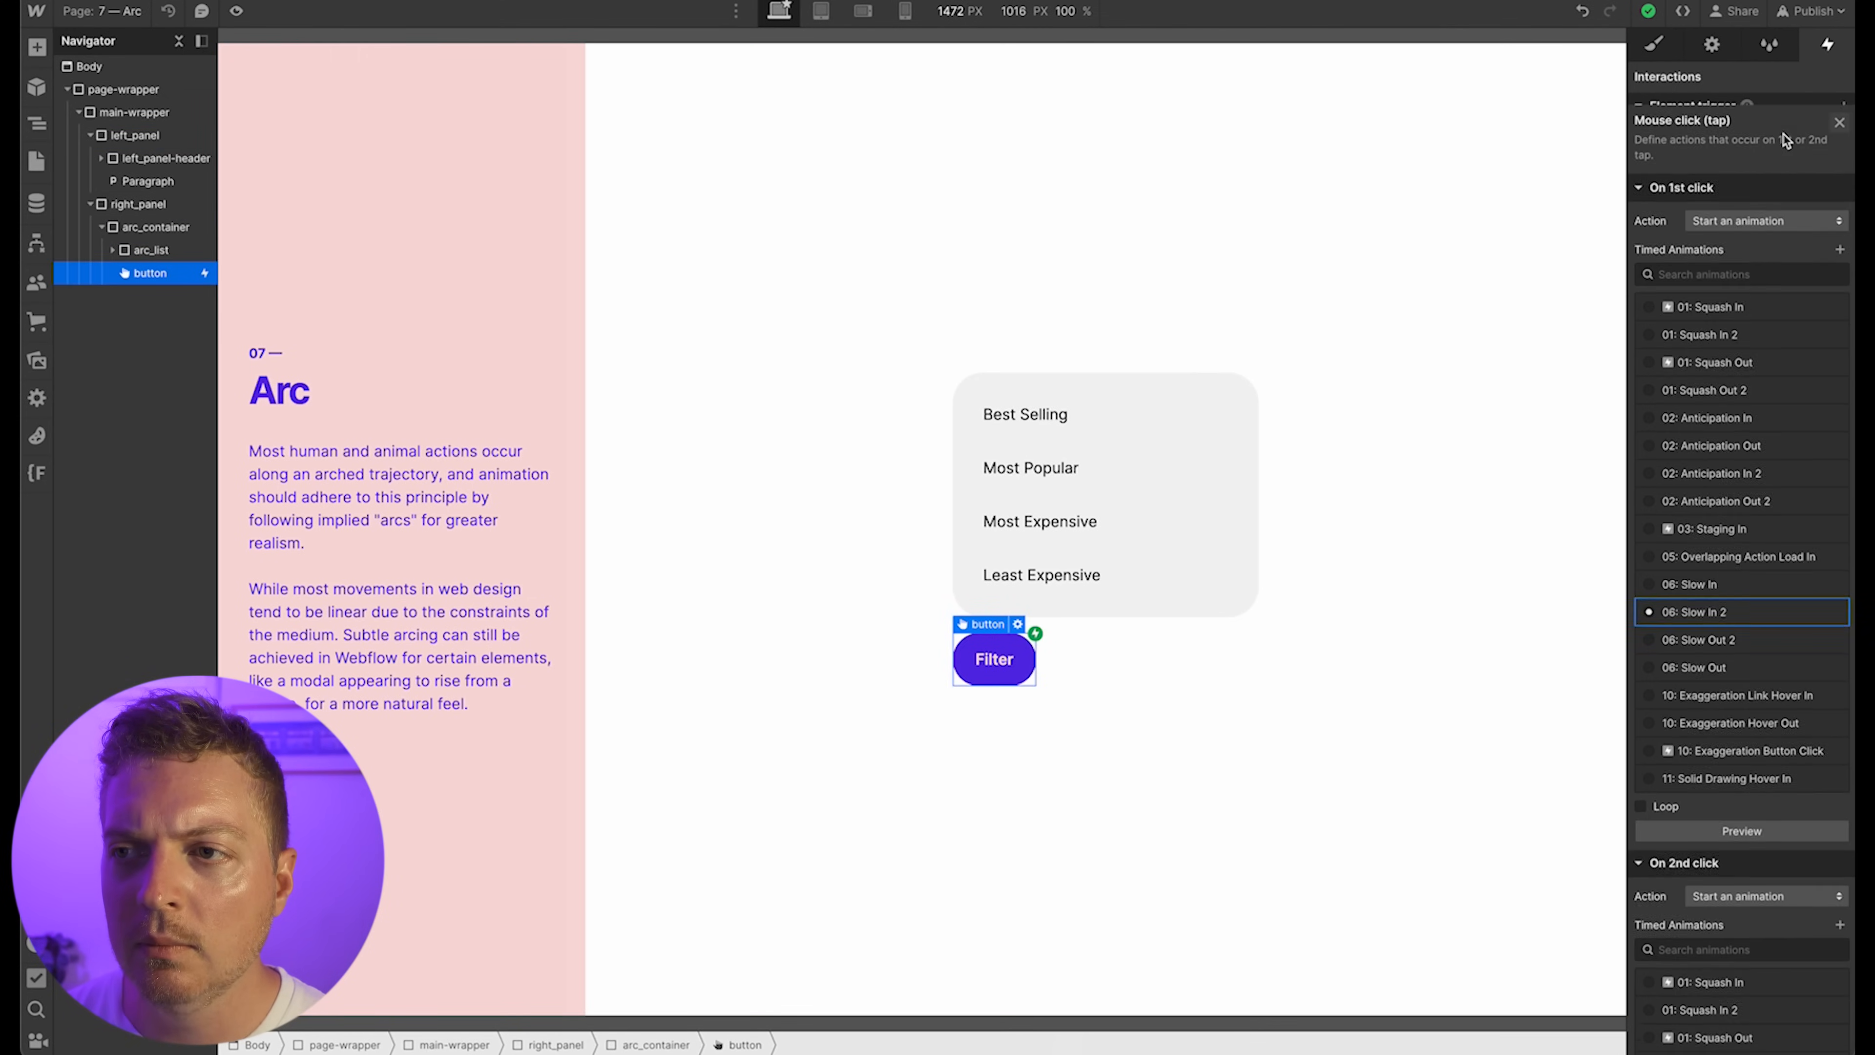
left_click(1725, 597)
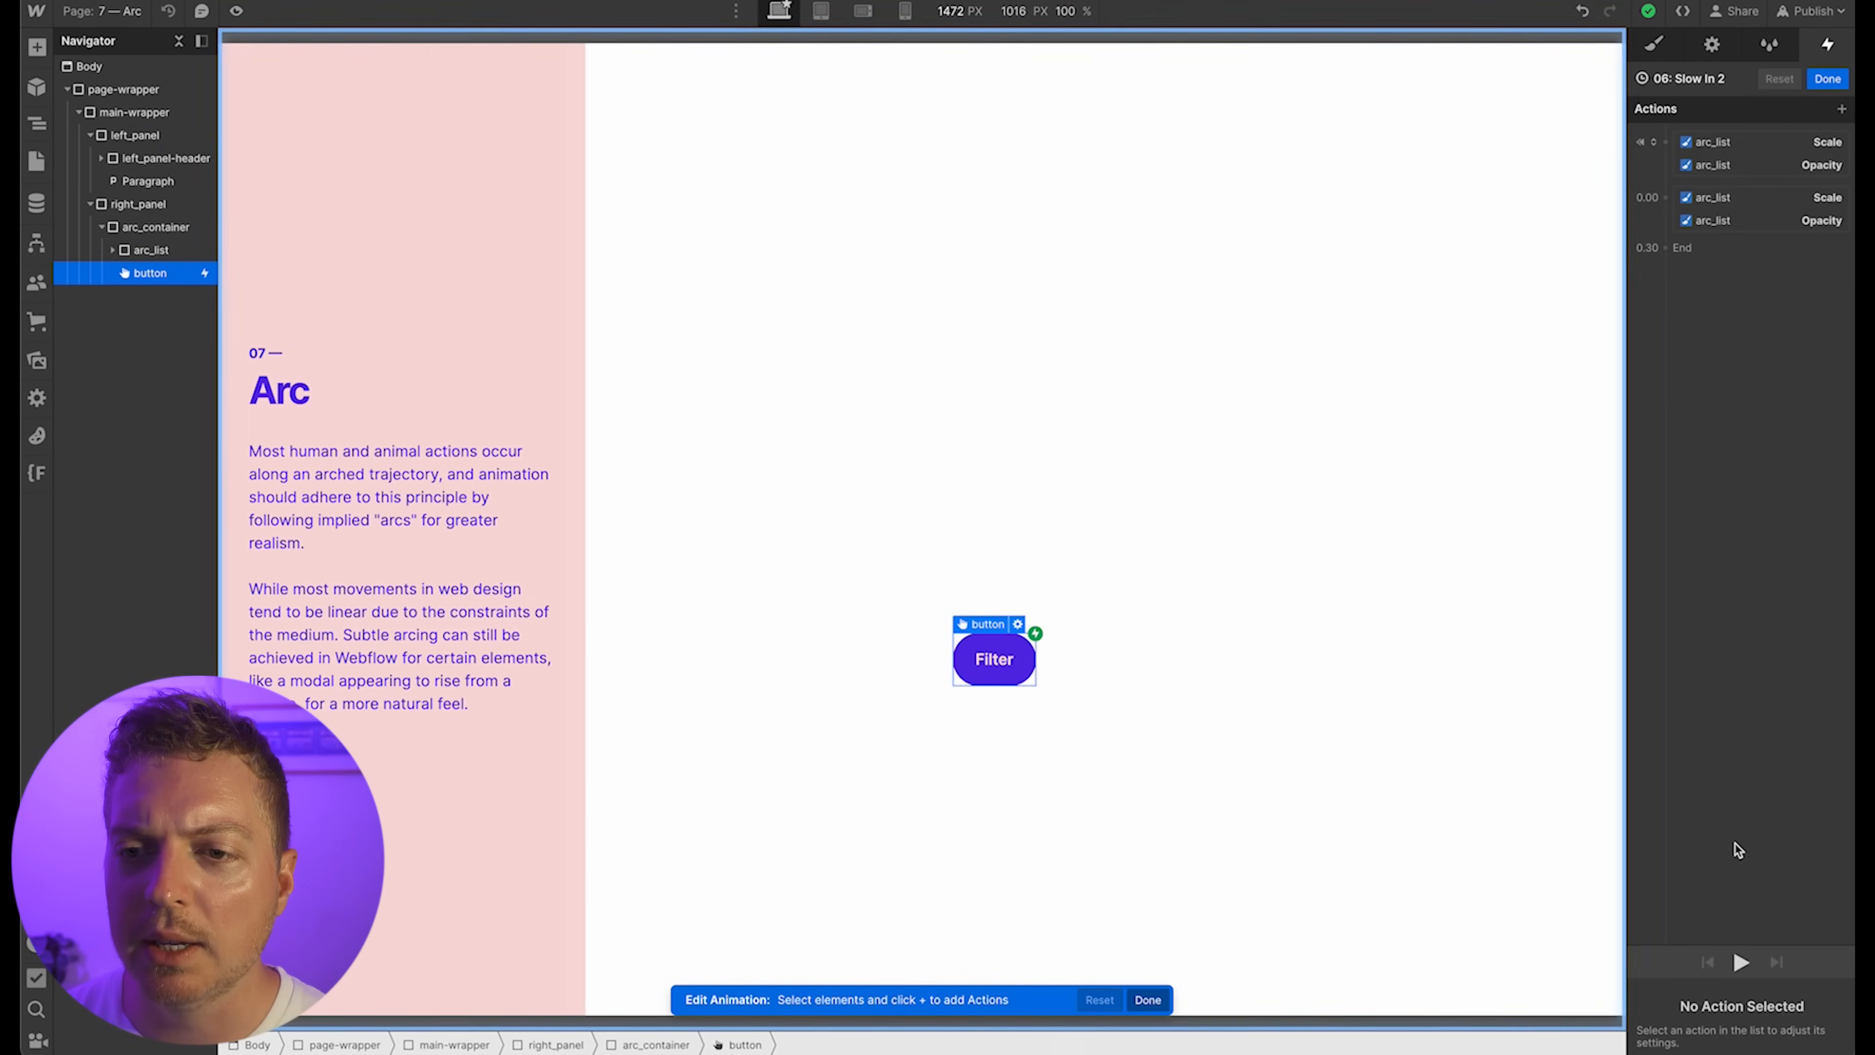
left_click(1743, 961)
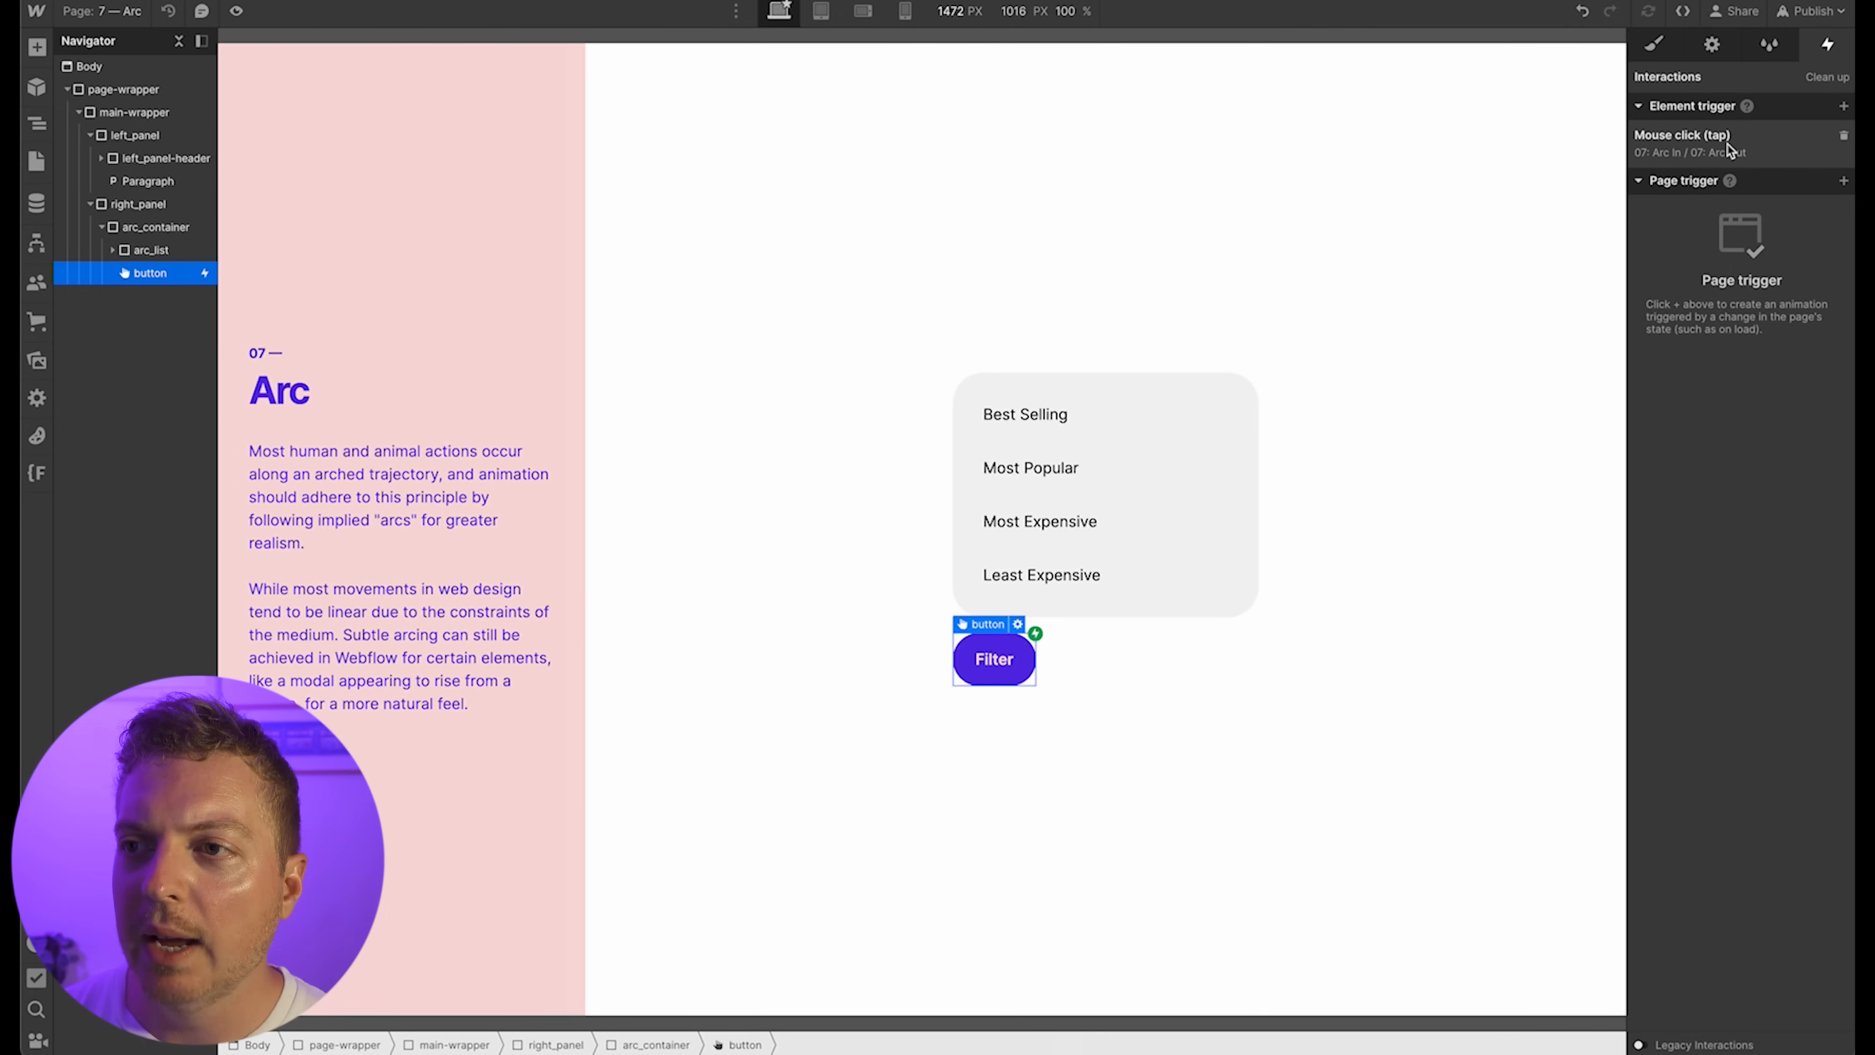
Open the 07: Arc In animation from the Filter button's trigger, step through its initial and timed arc_list actions, and play it
left_click(1729, 148)
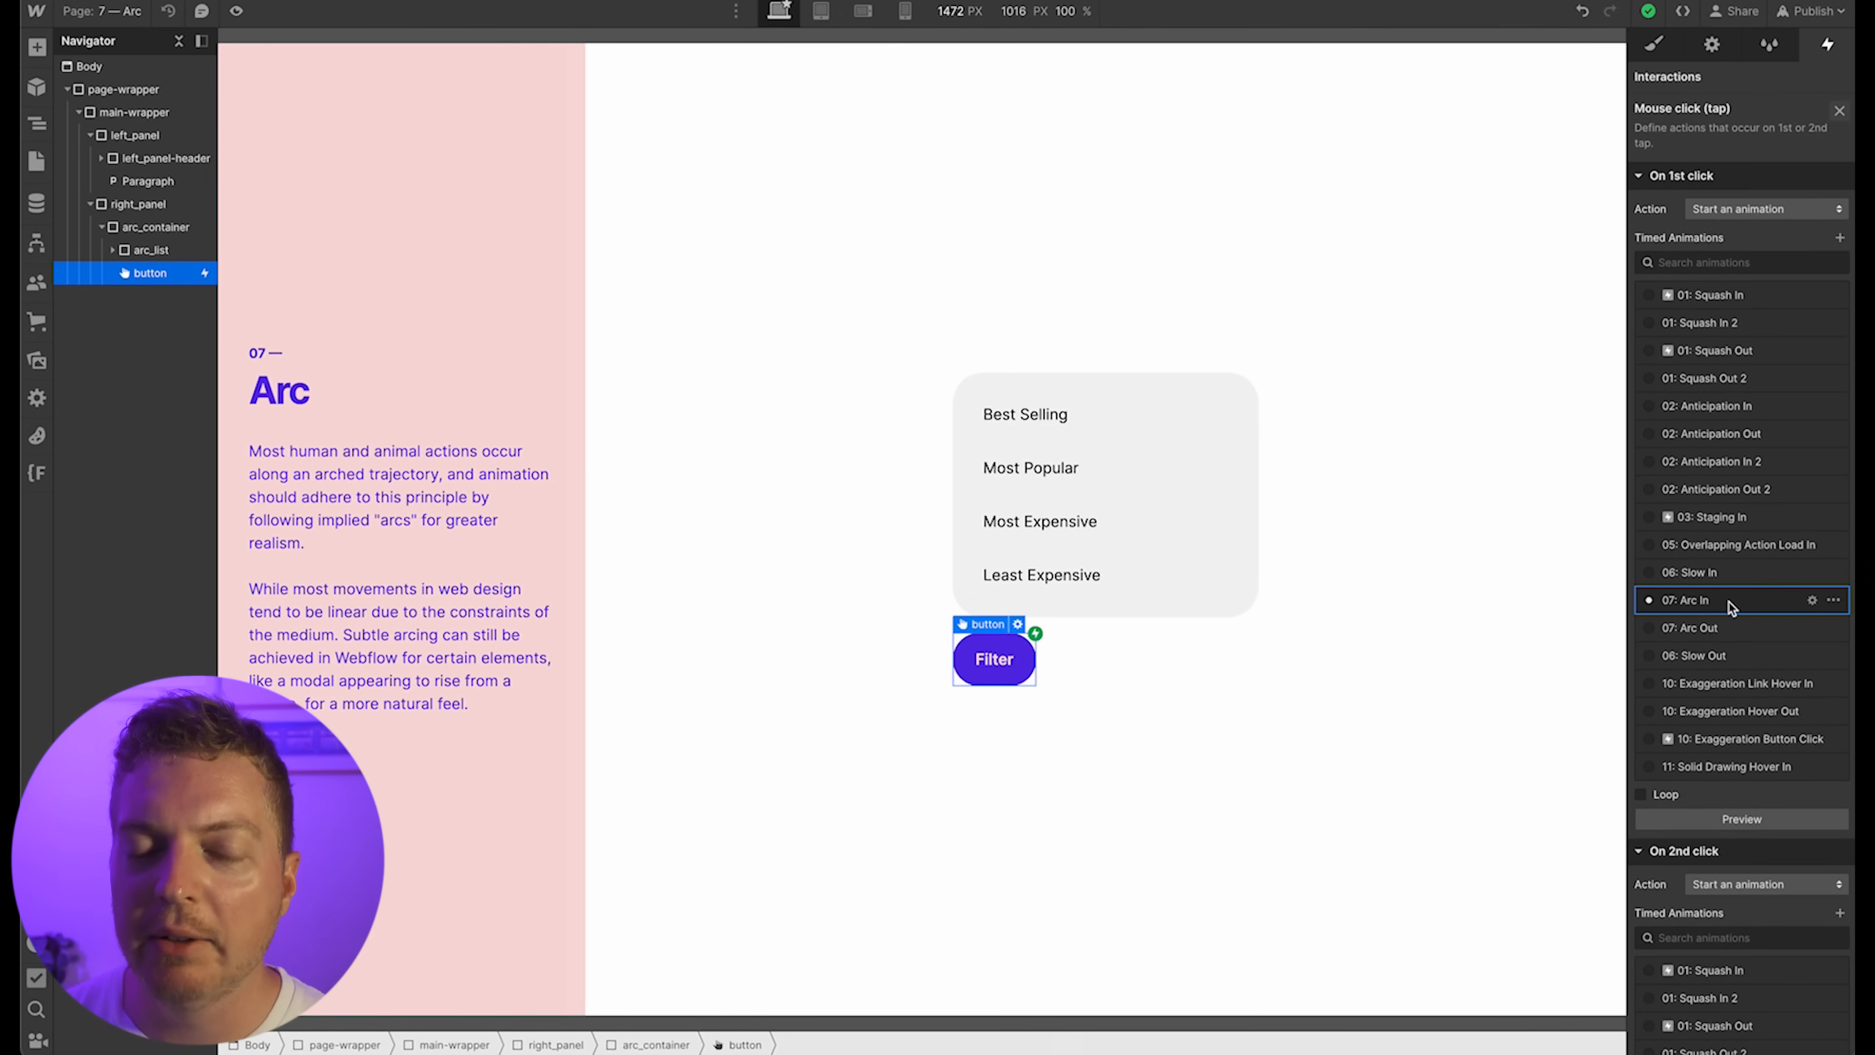
left_click(1812, 599)
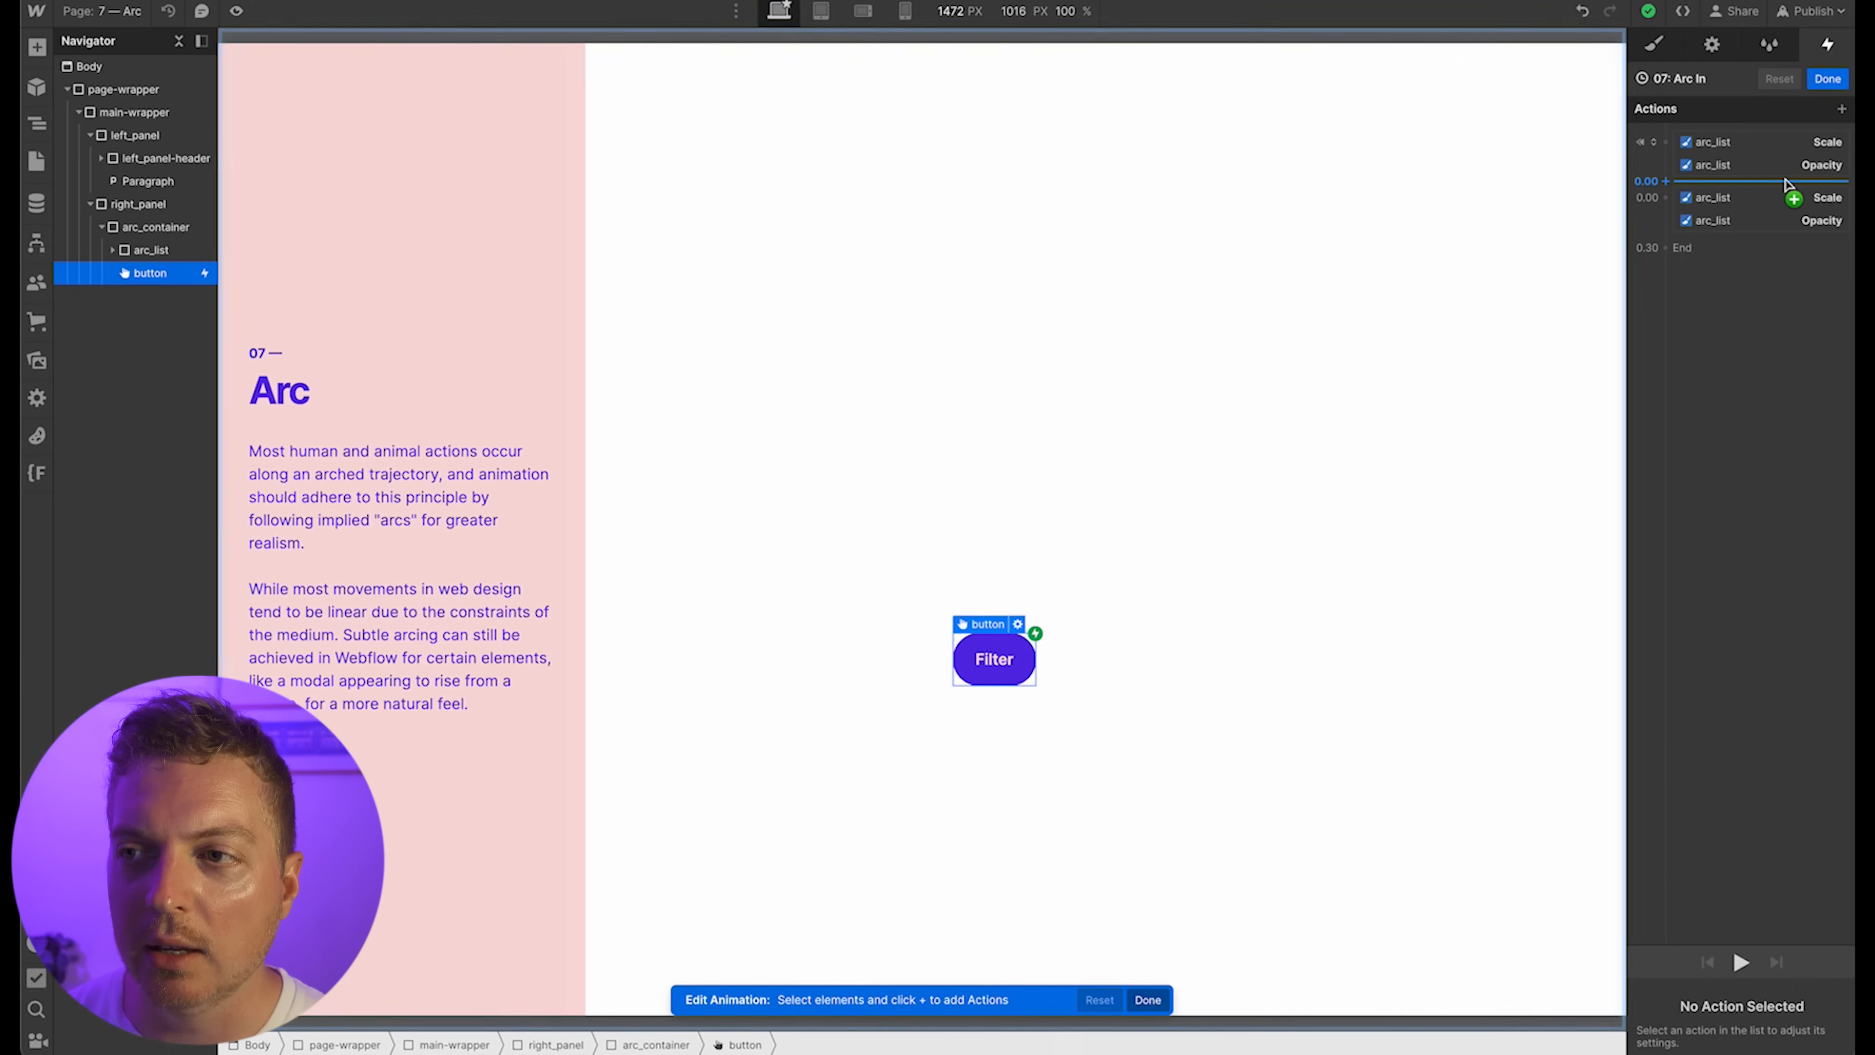
left_click(1757, 141)
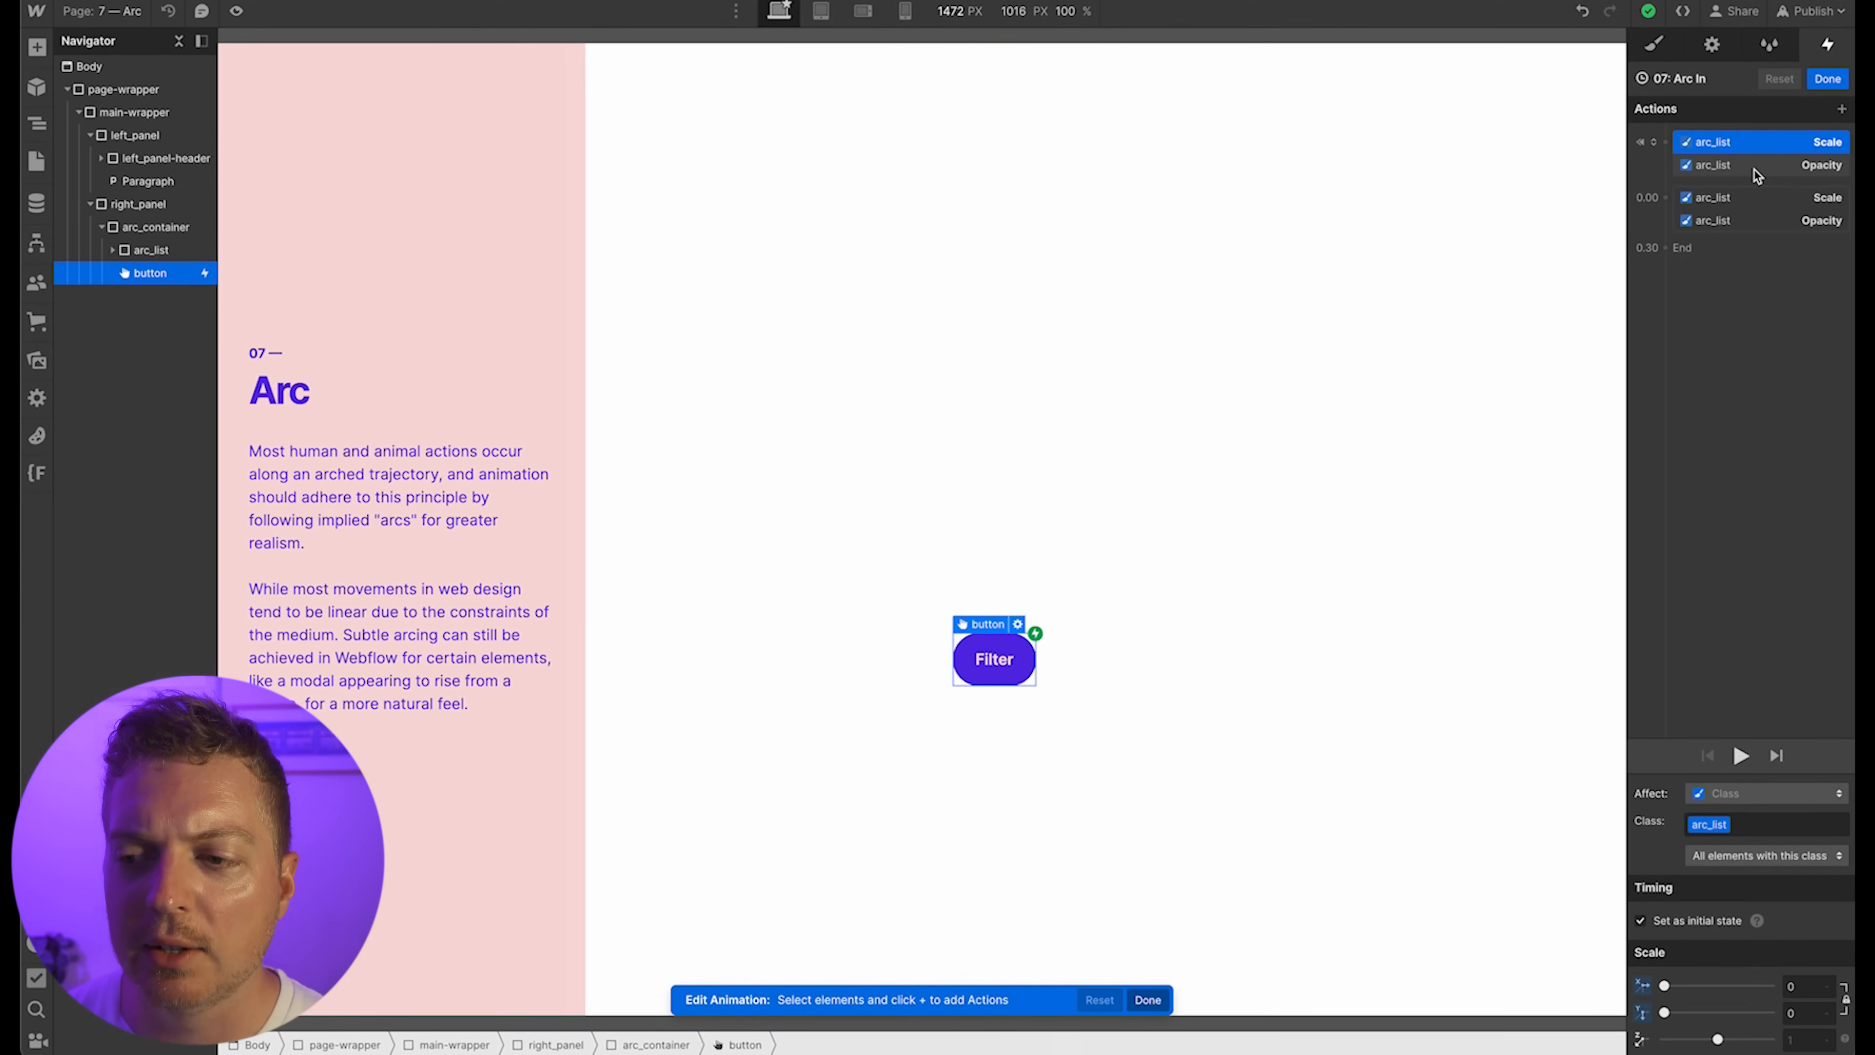
left_click(1756, 167)
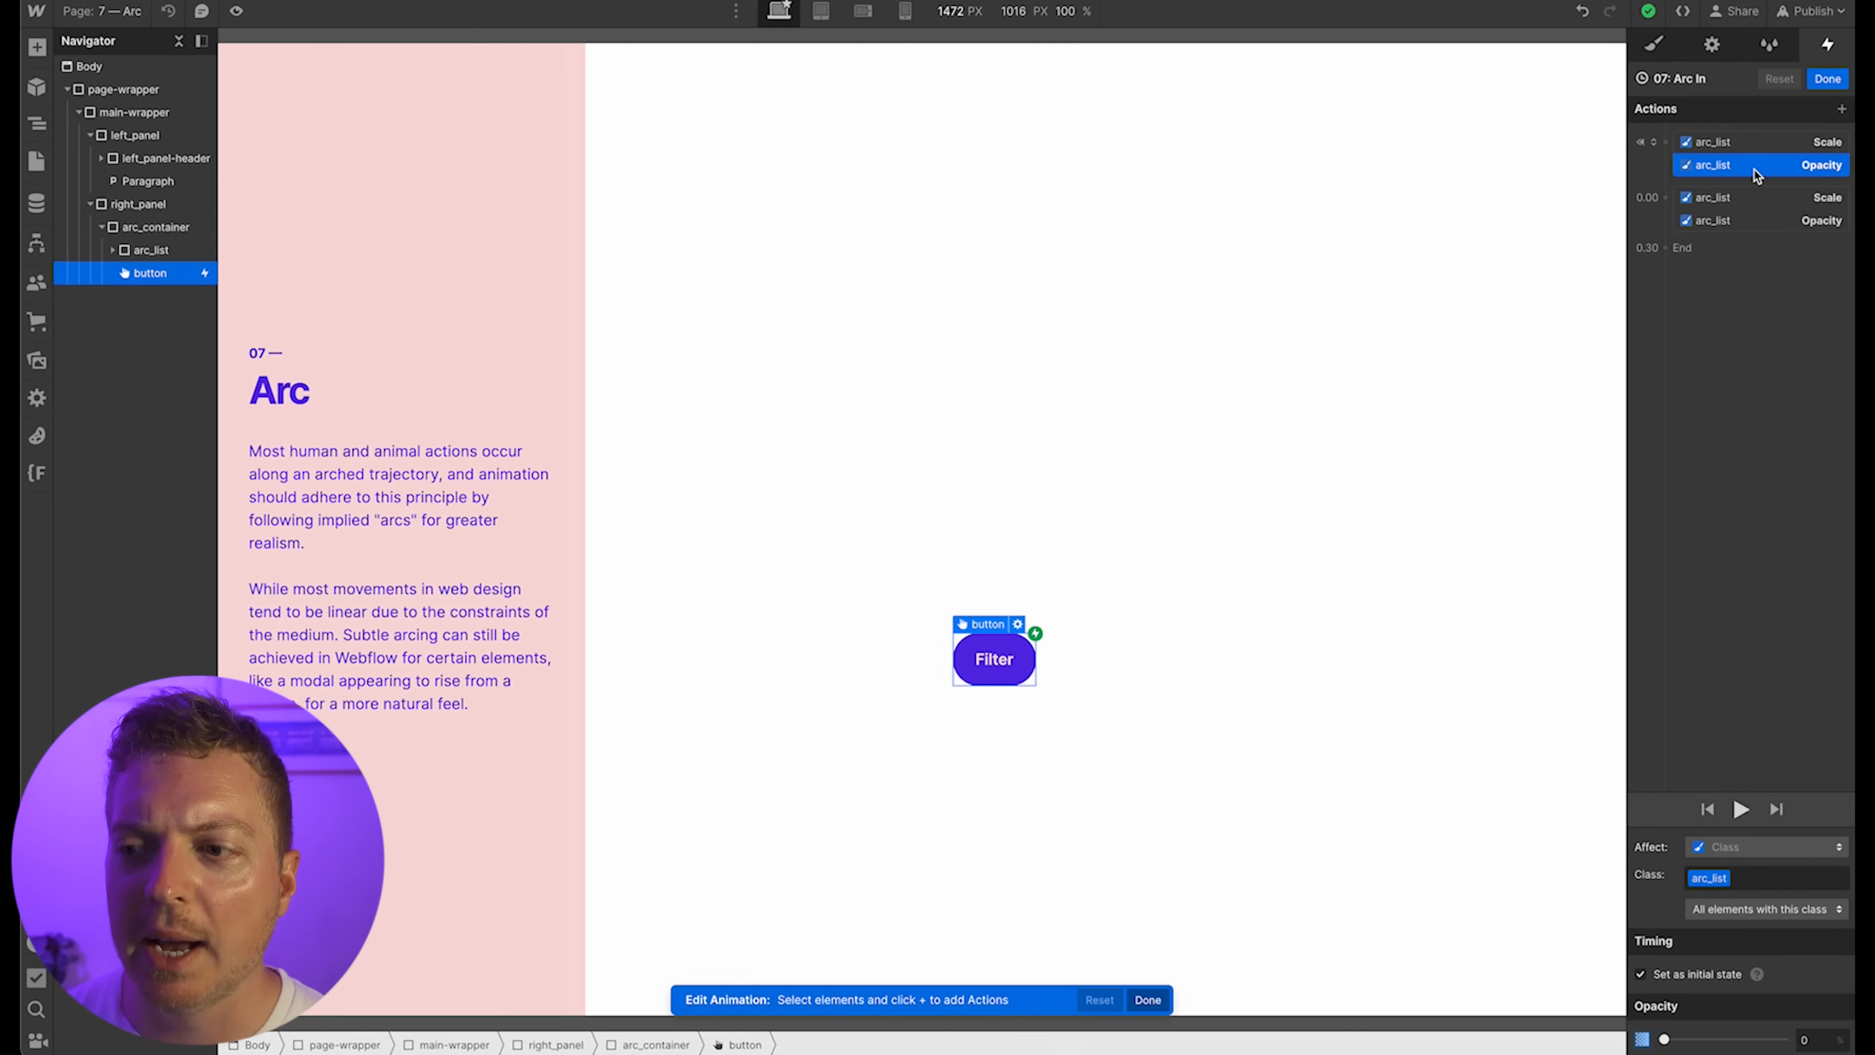
left_click(1760, 221)
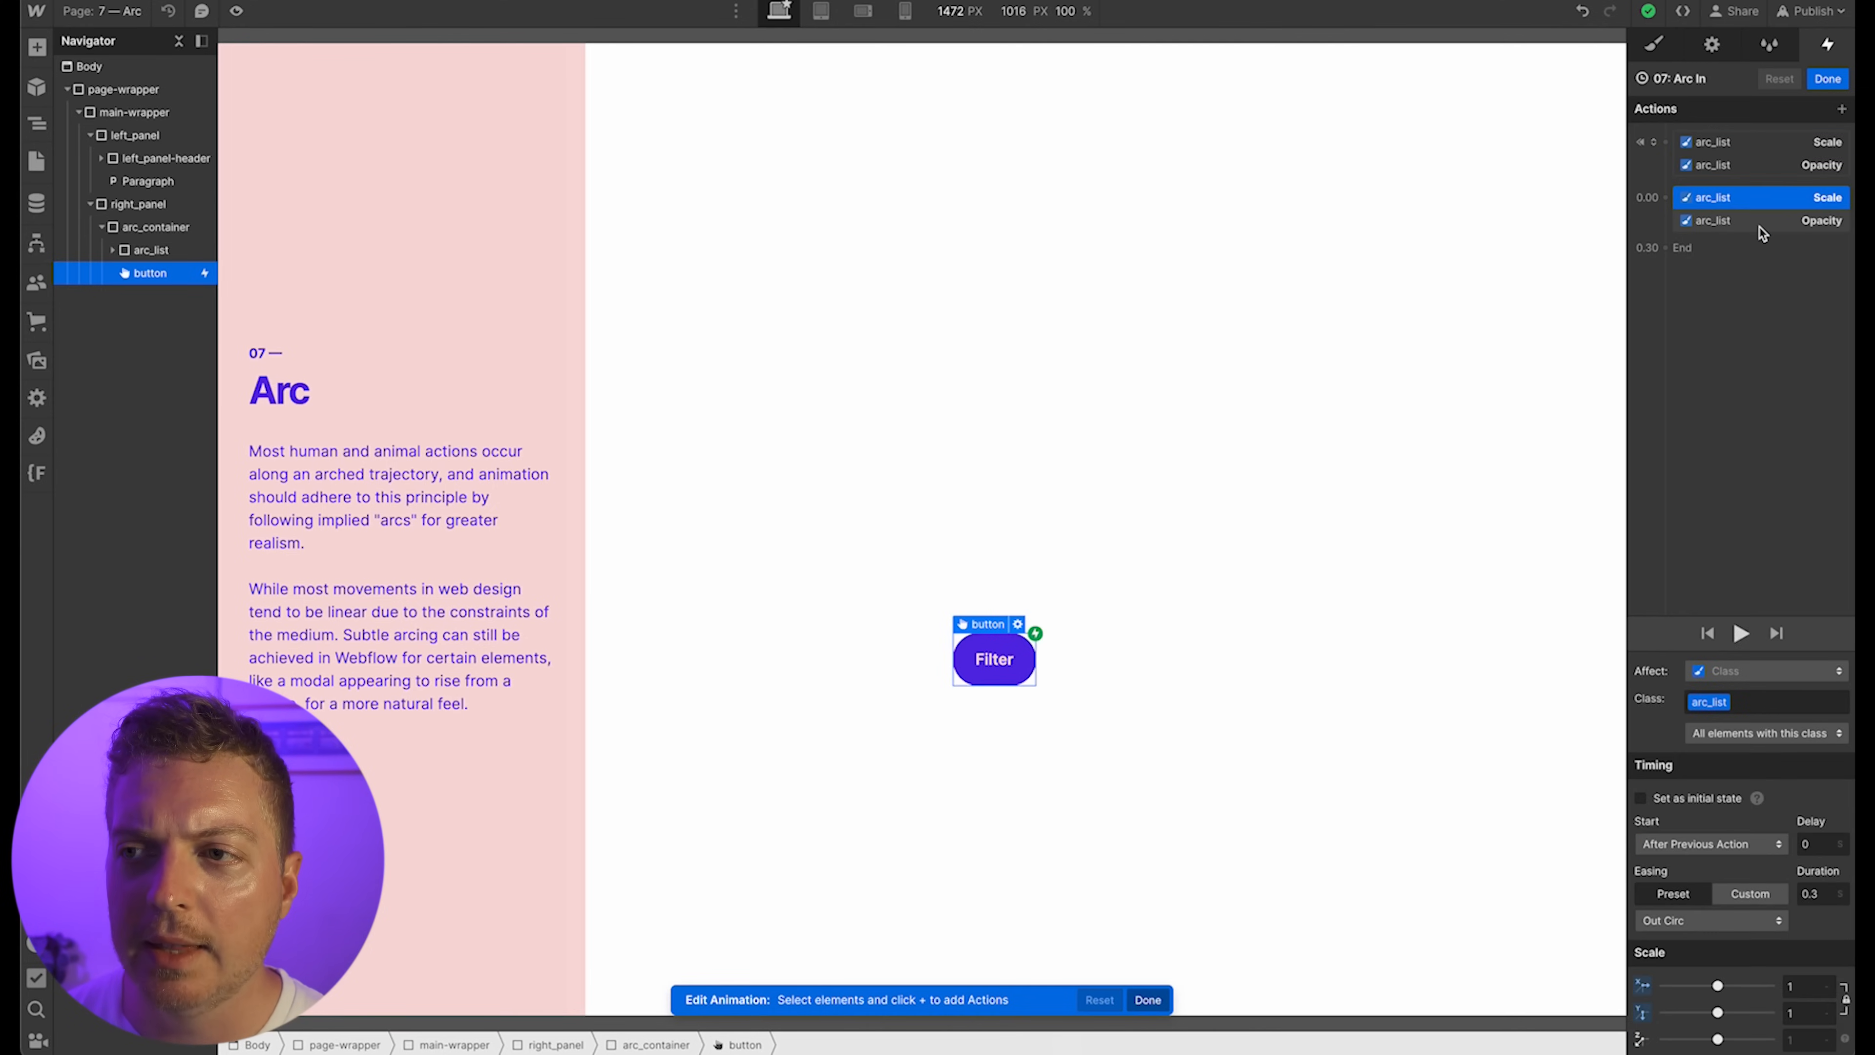
left_click(1741, 687)
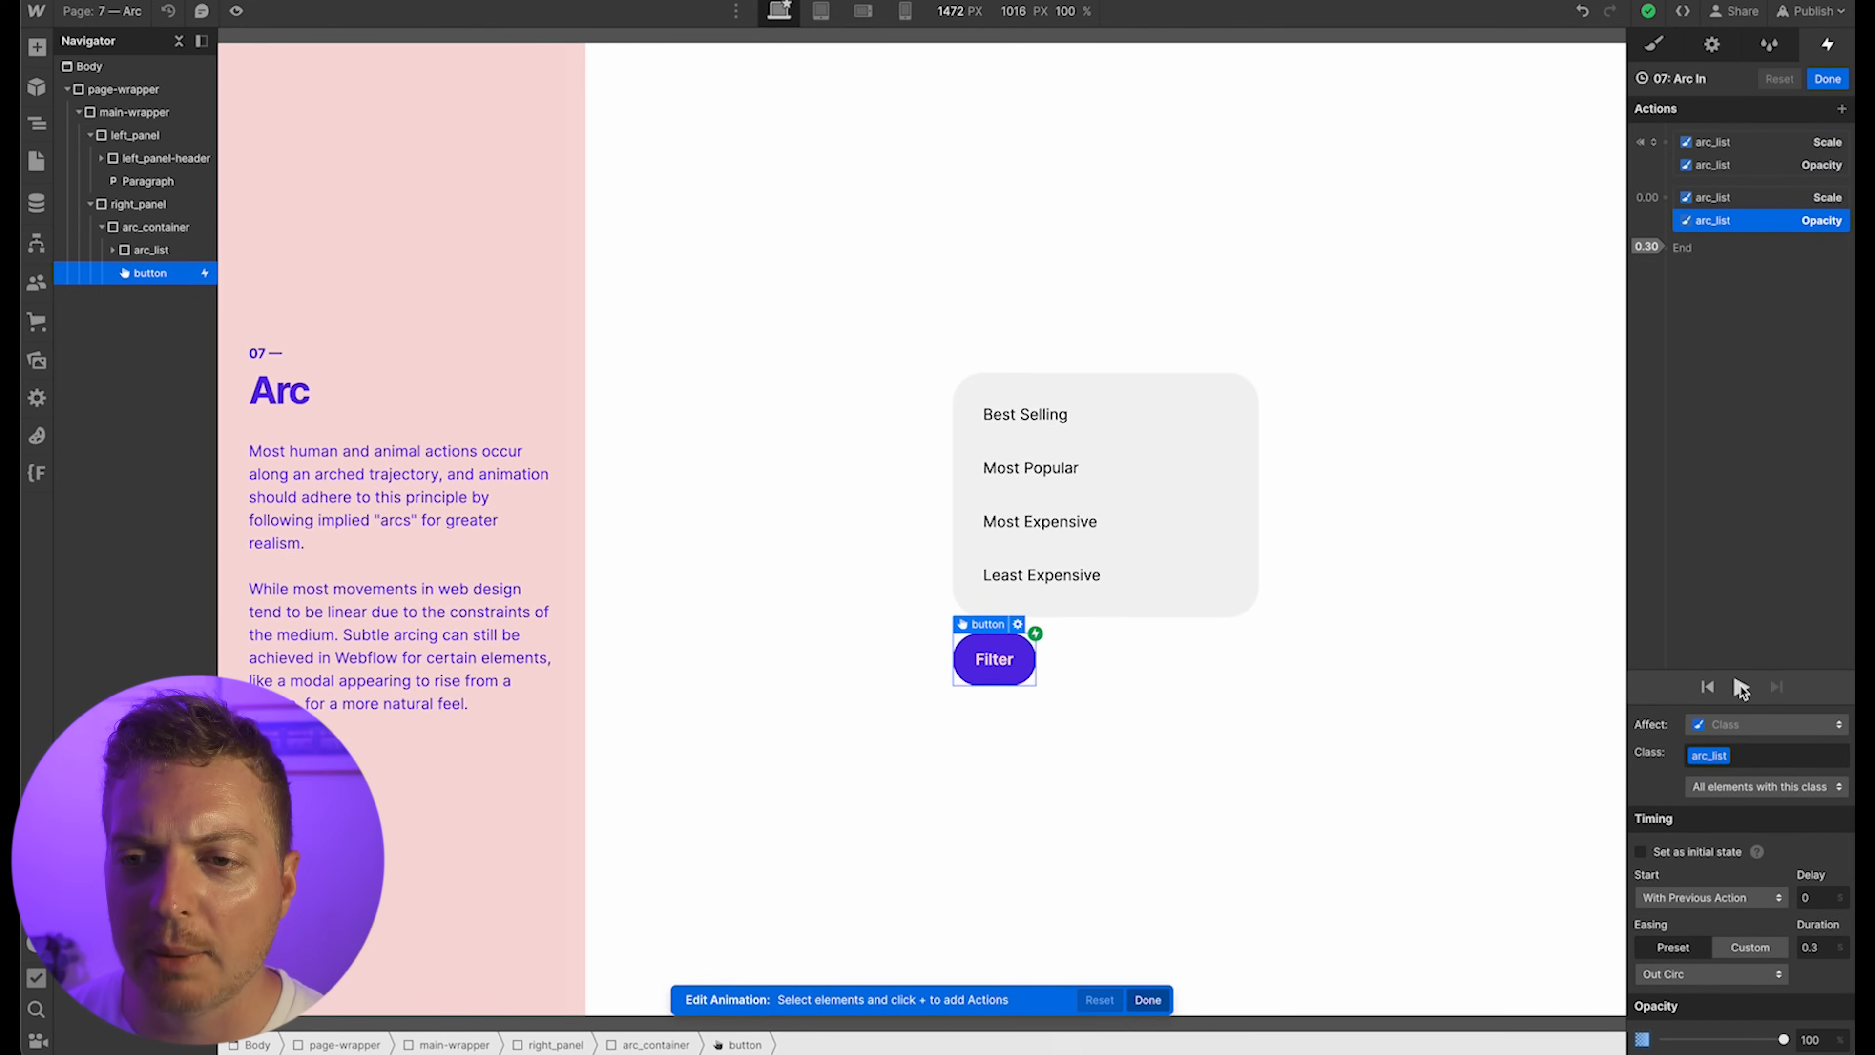
left_click(1741, 687)
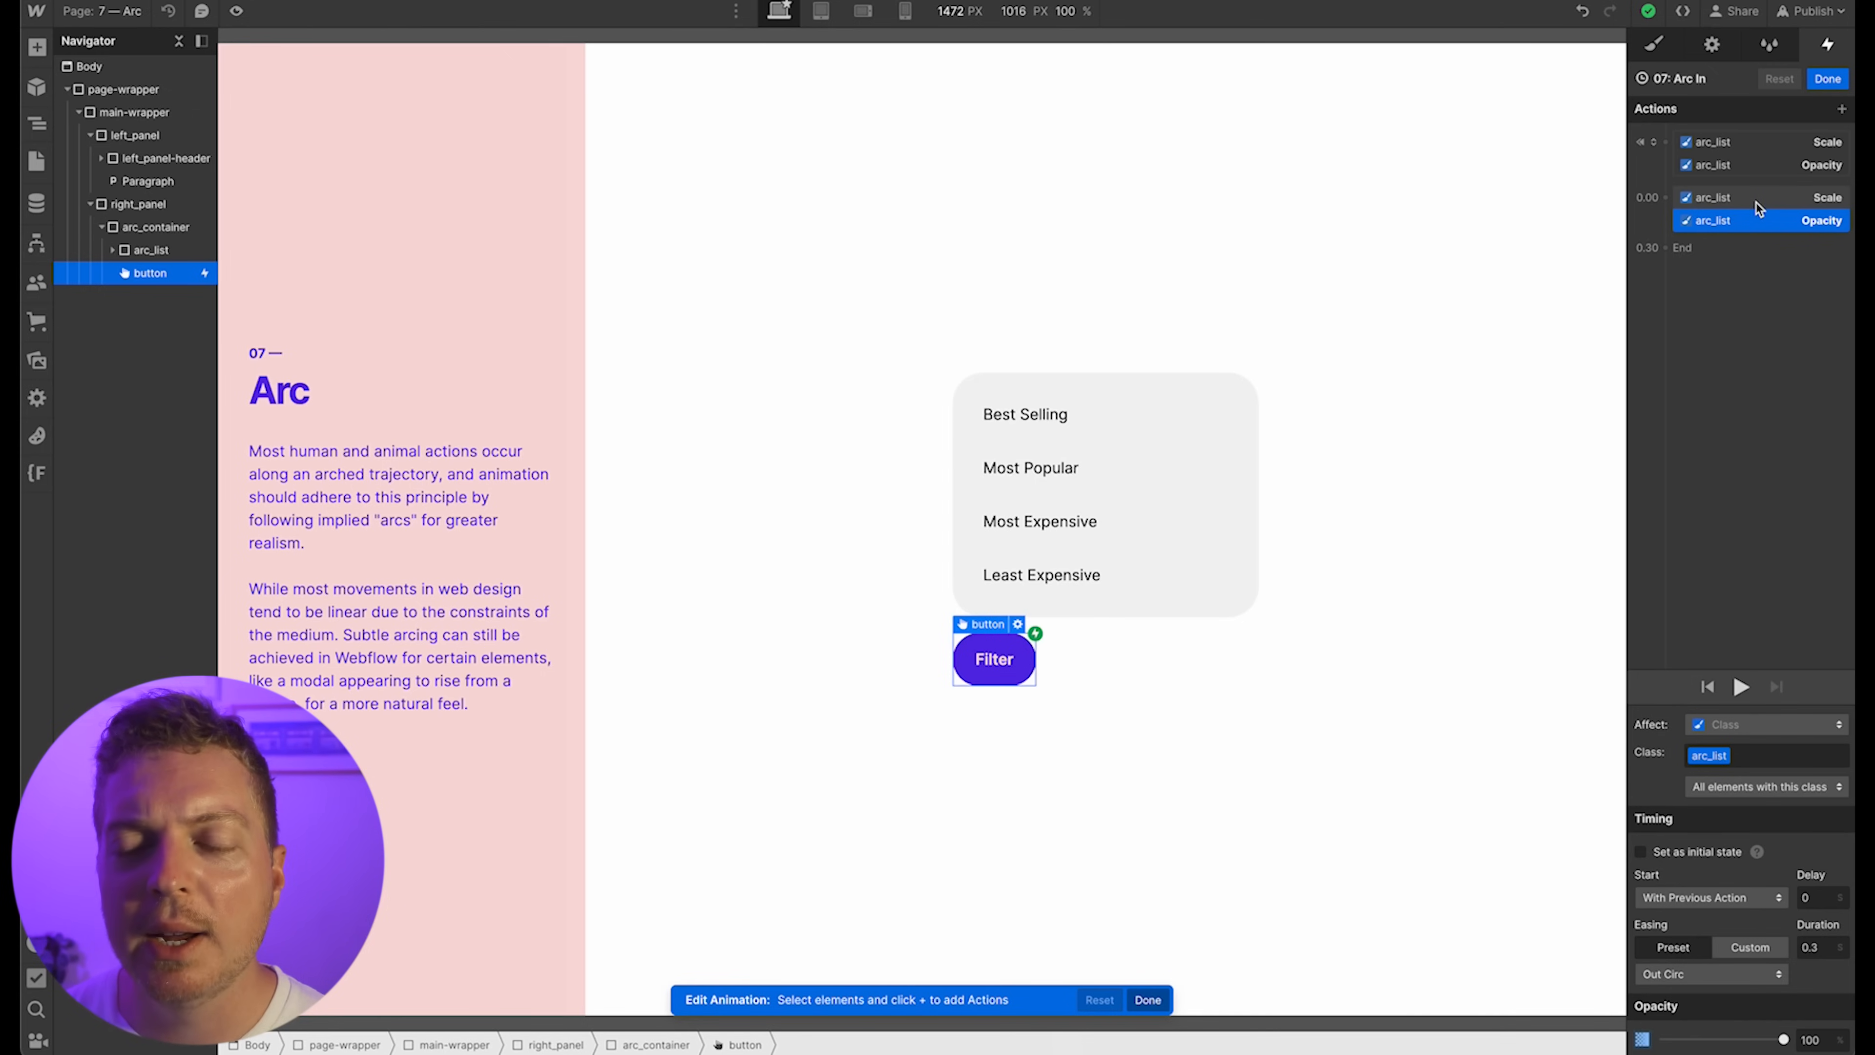
Select the timed arc_list Scale action and replay the Arc In animation several times to examine the list's linear growth
left_click(1758, 200)
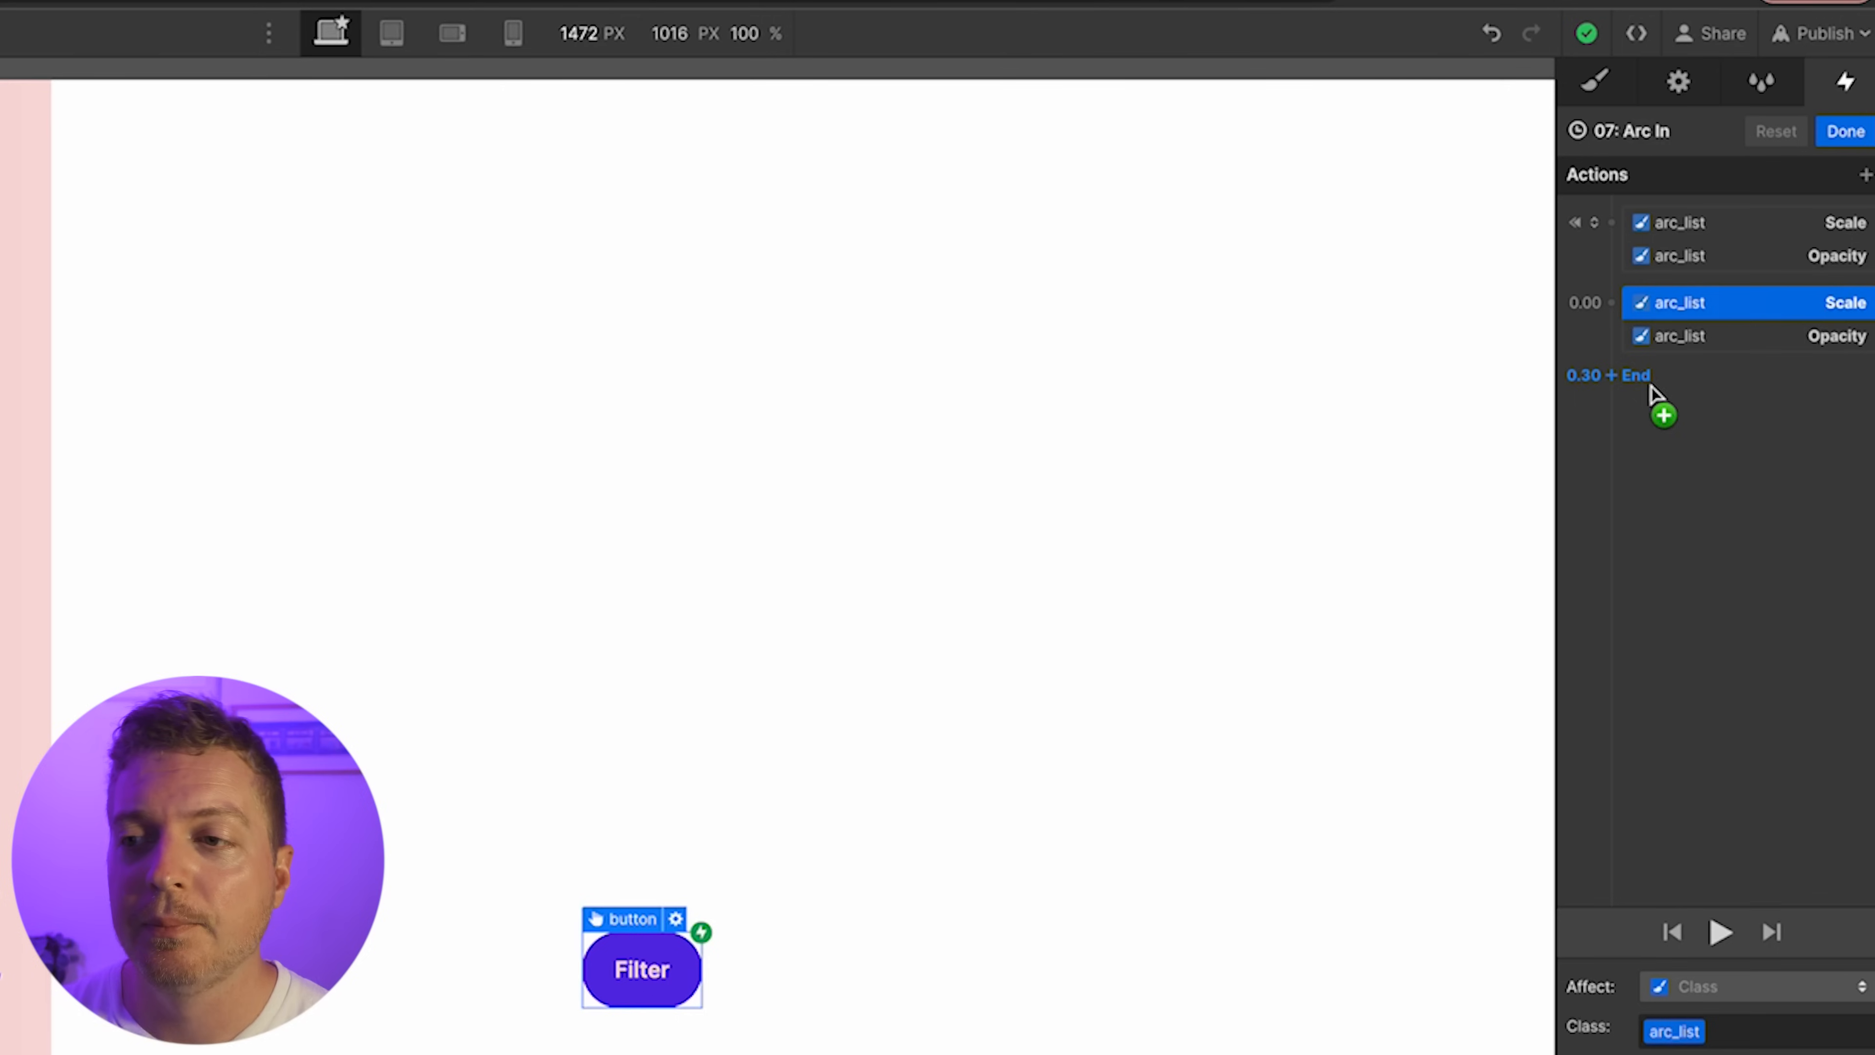
left_click(1726, 930)
left_click(1726, 930)
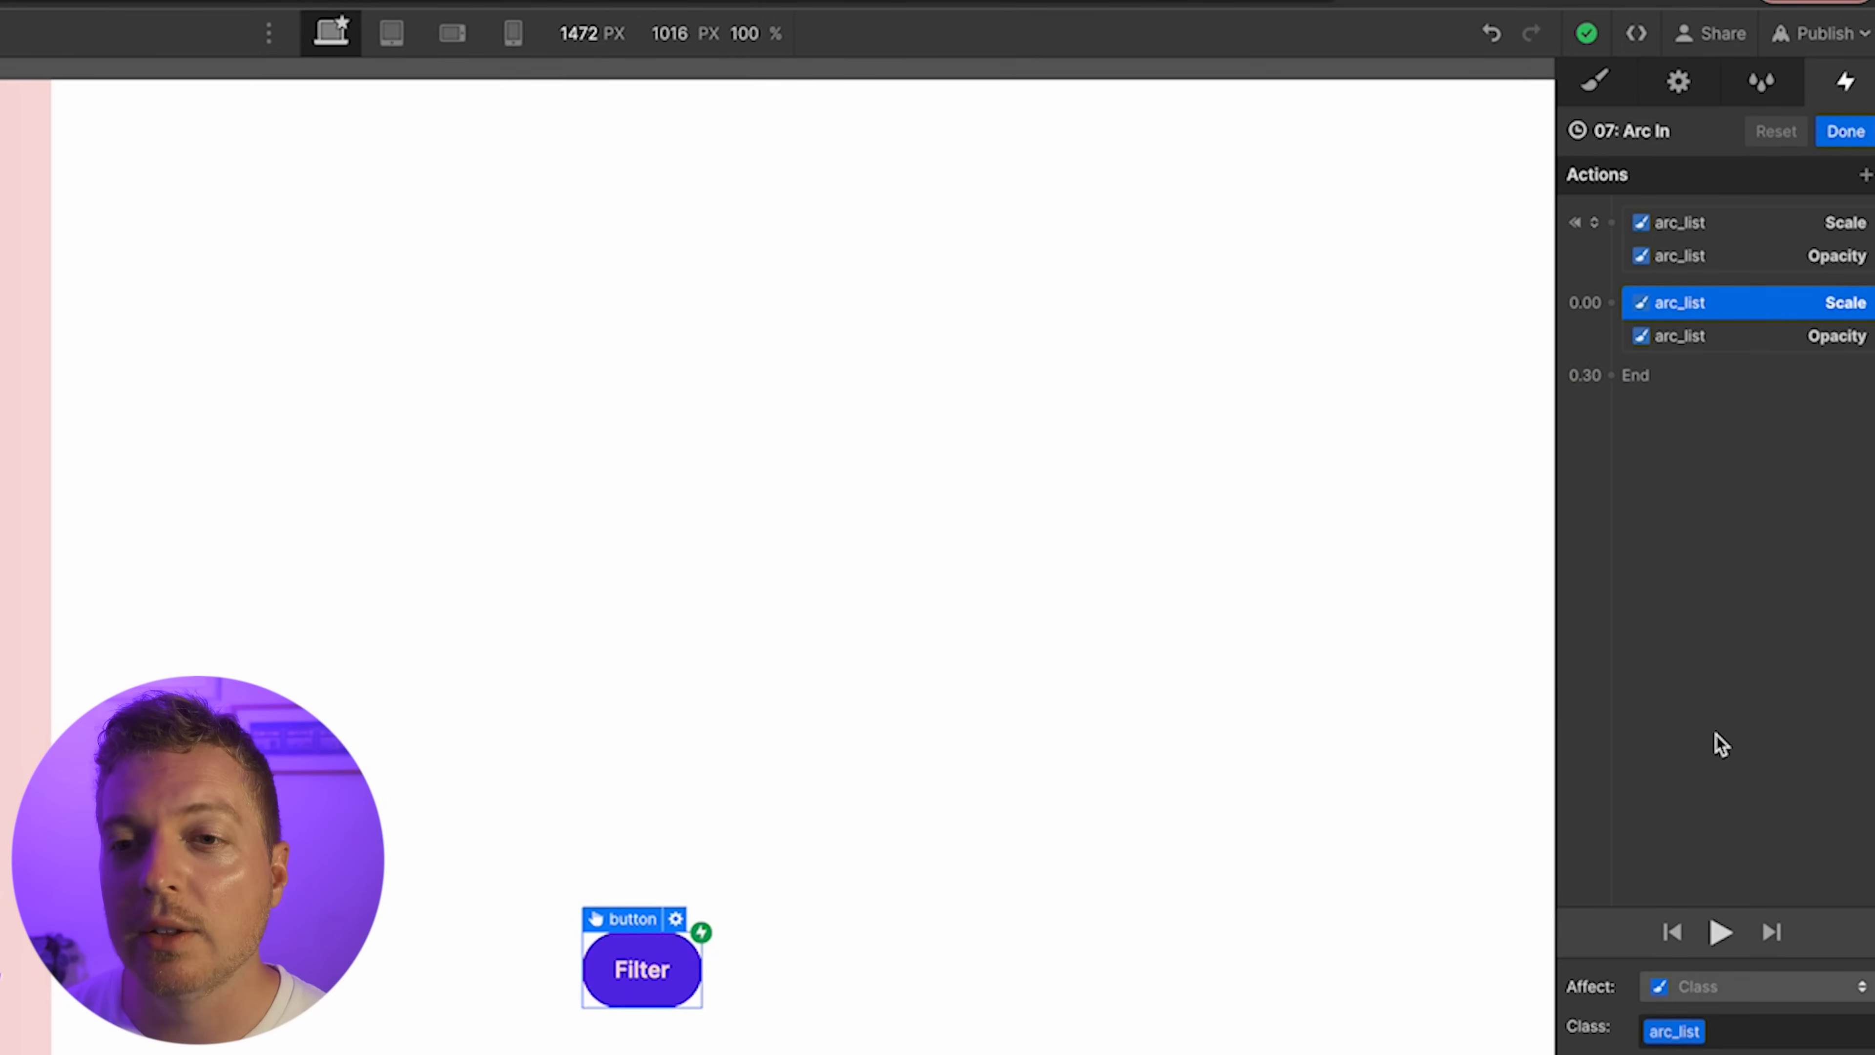
left_click(1717, 933)
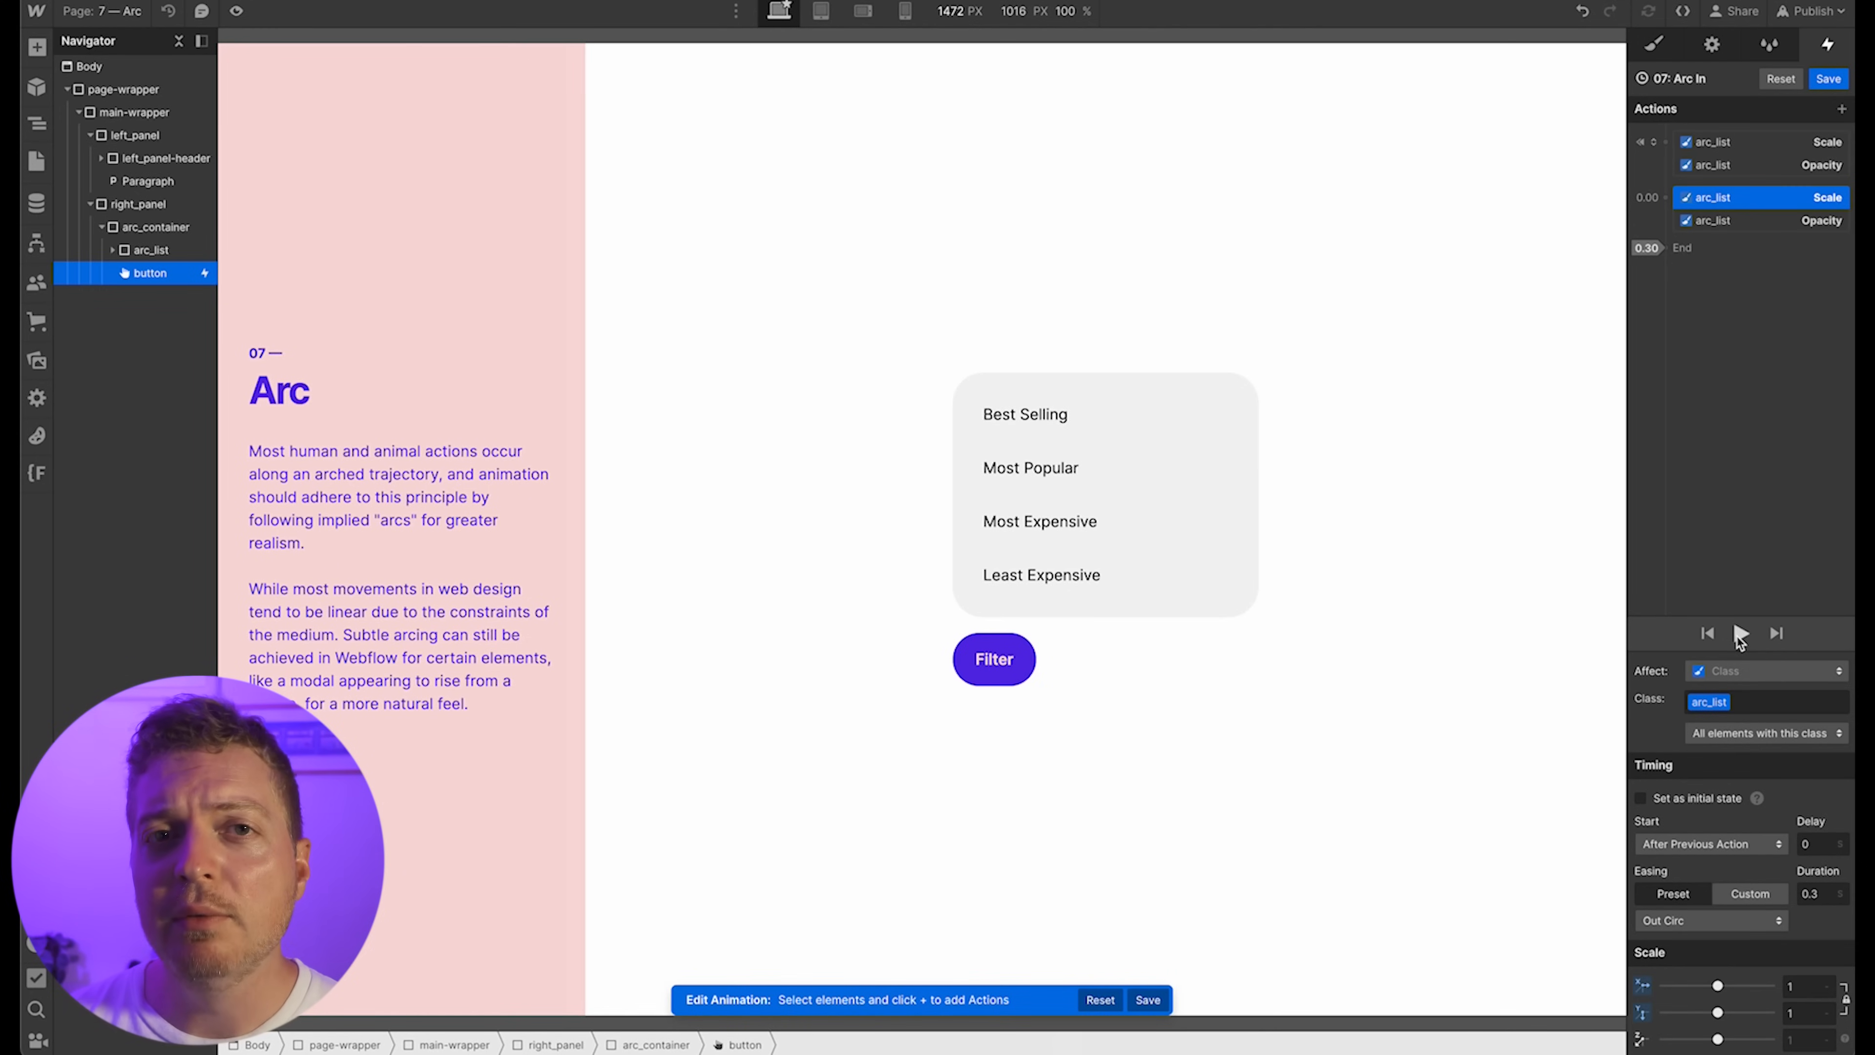
left_click(1737, 636)
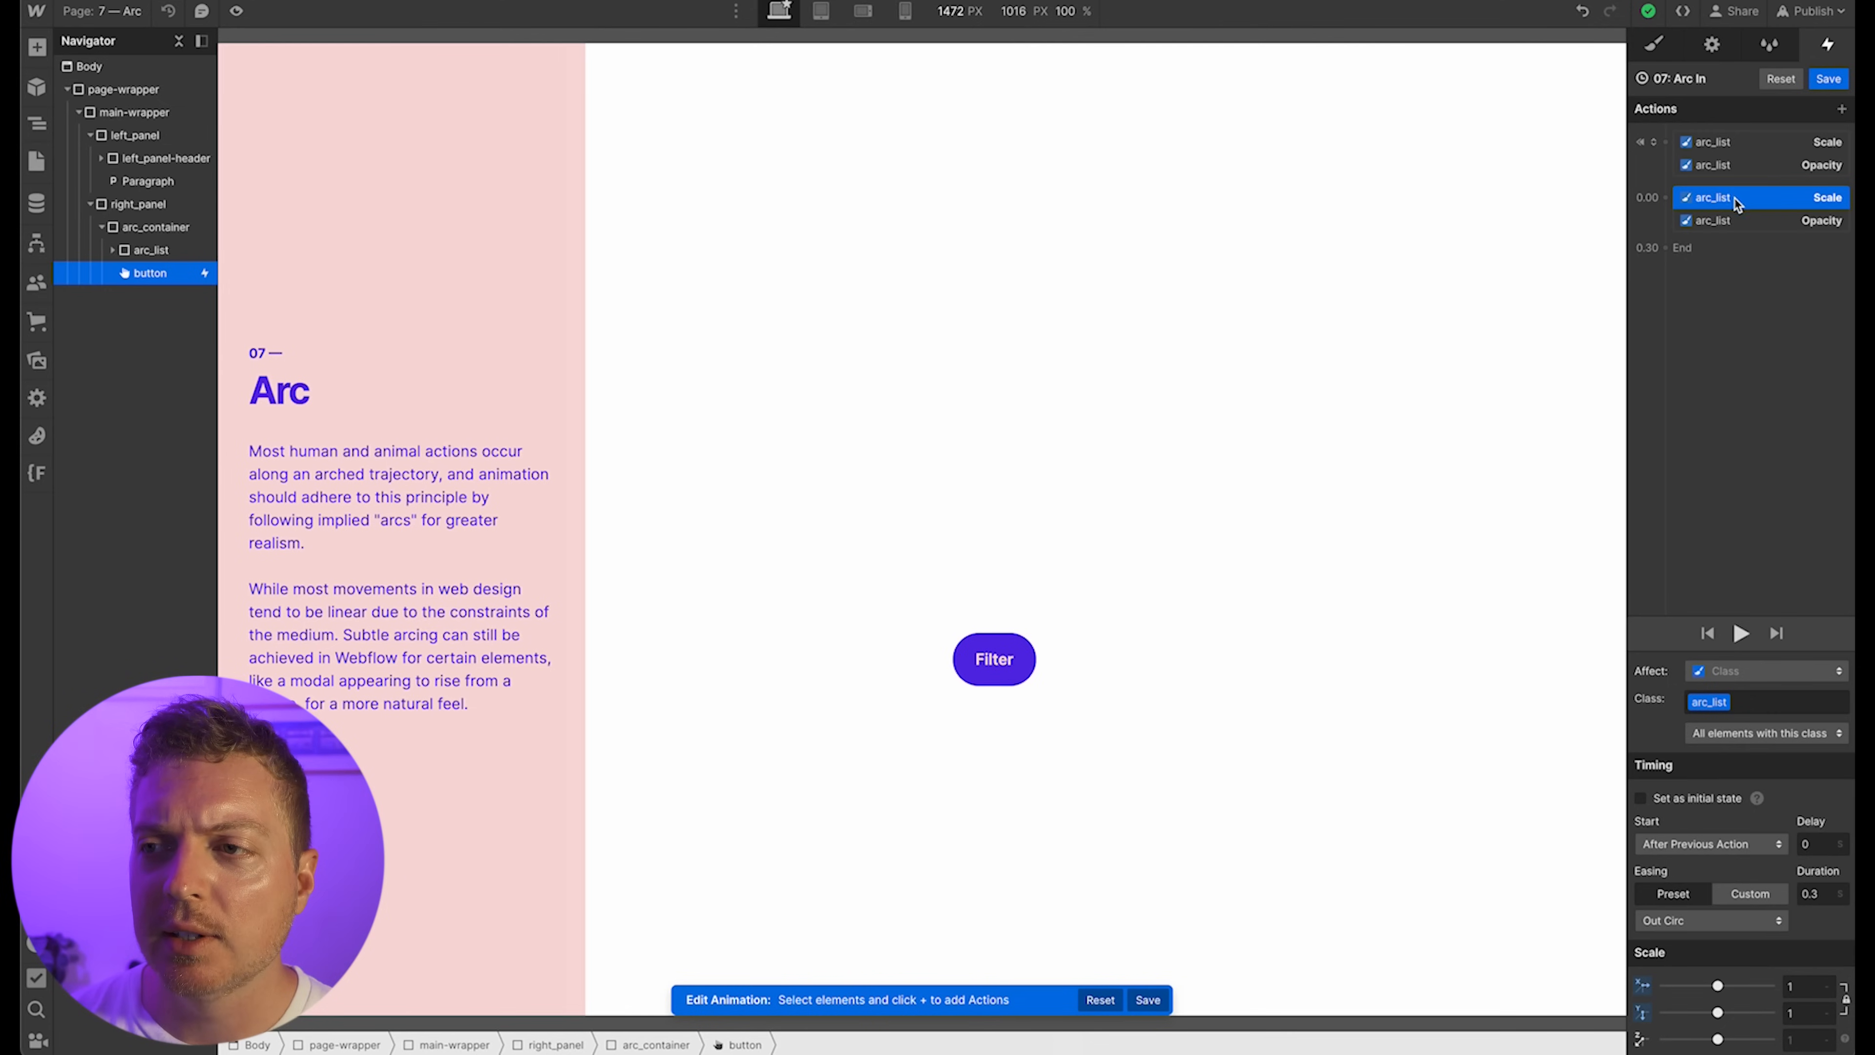
left_click(1741, 634)
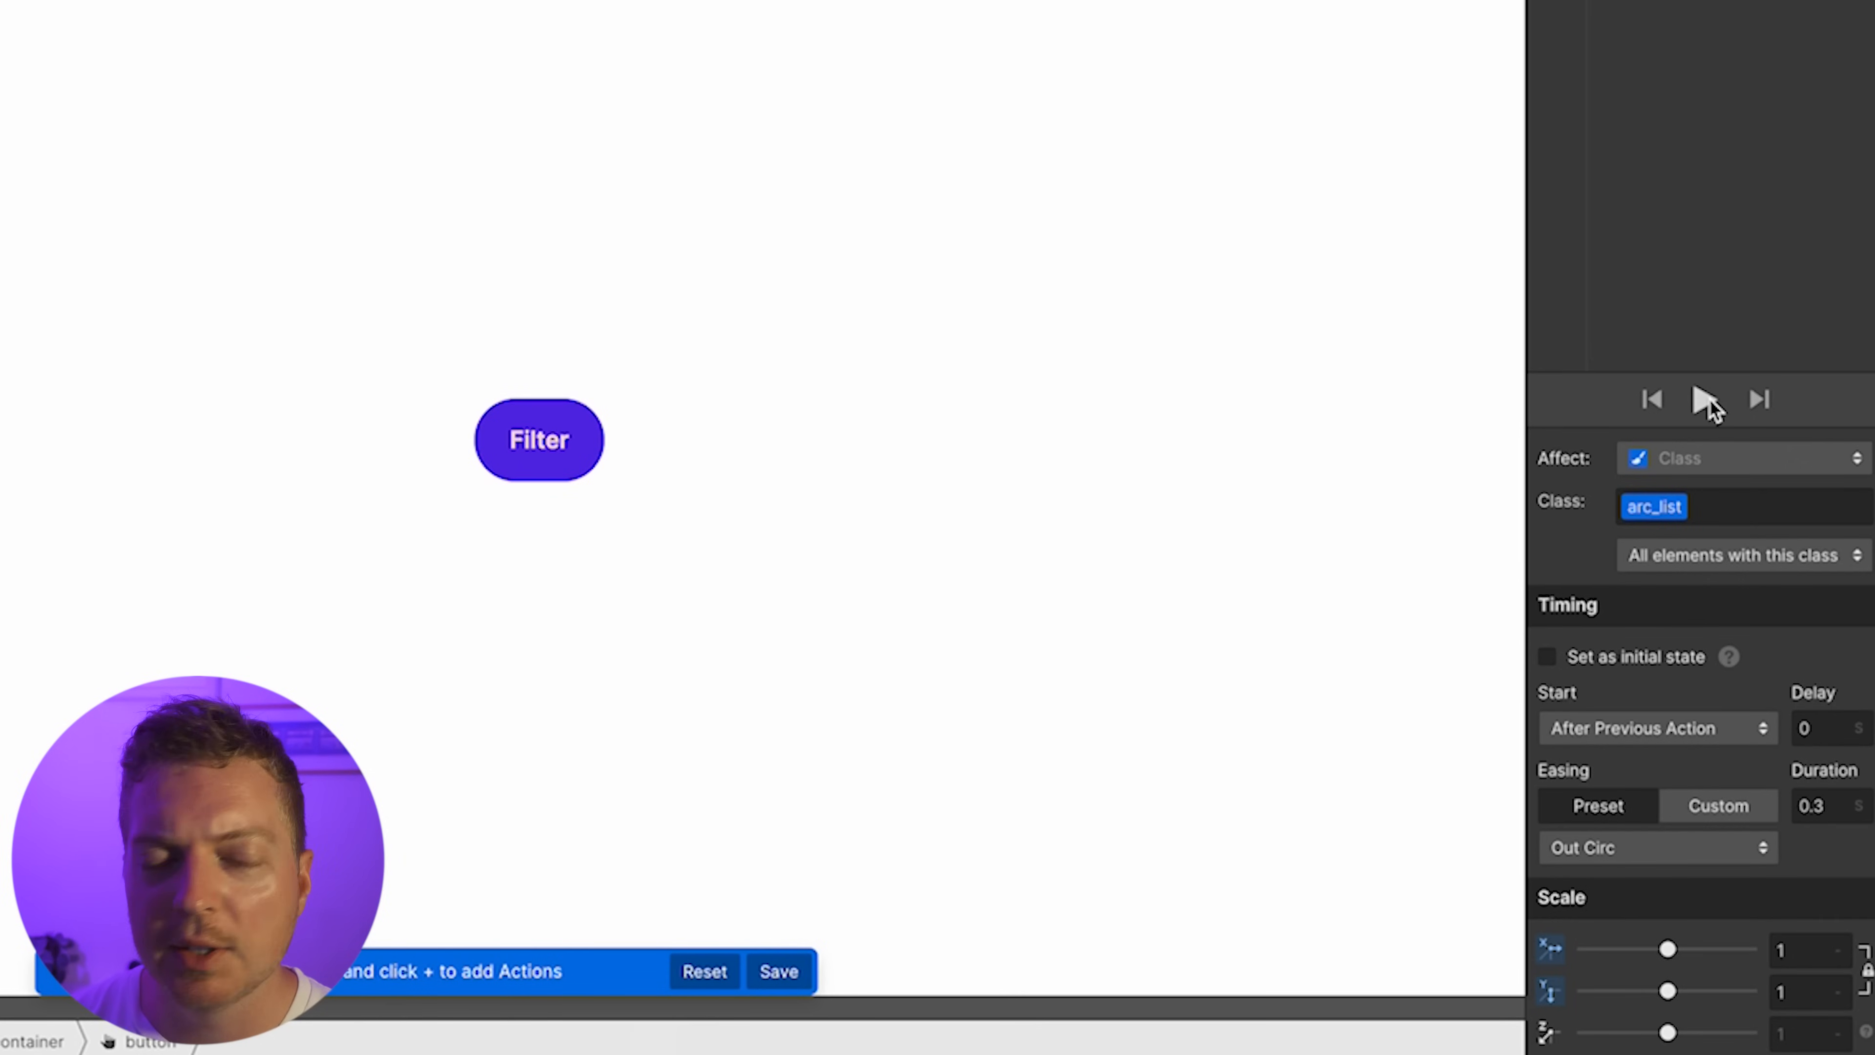
left_click(1708, 402)
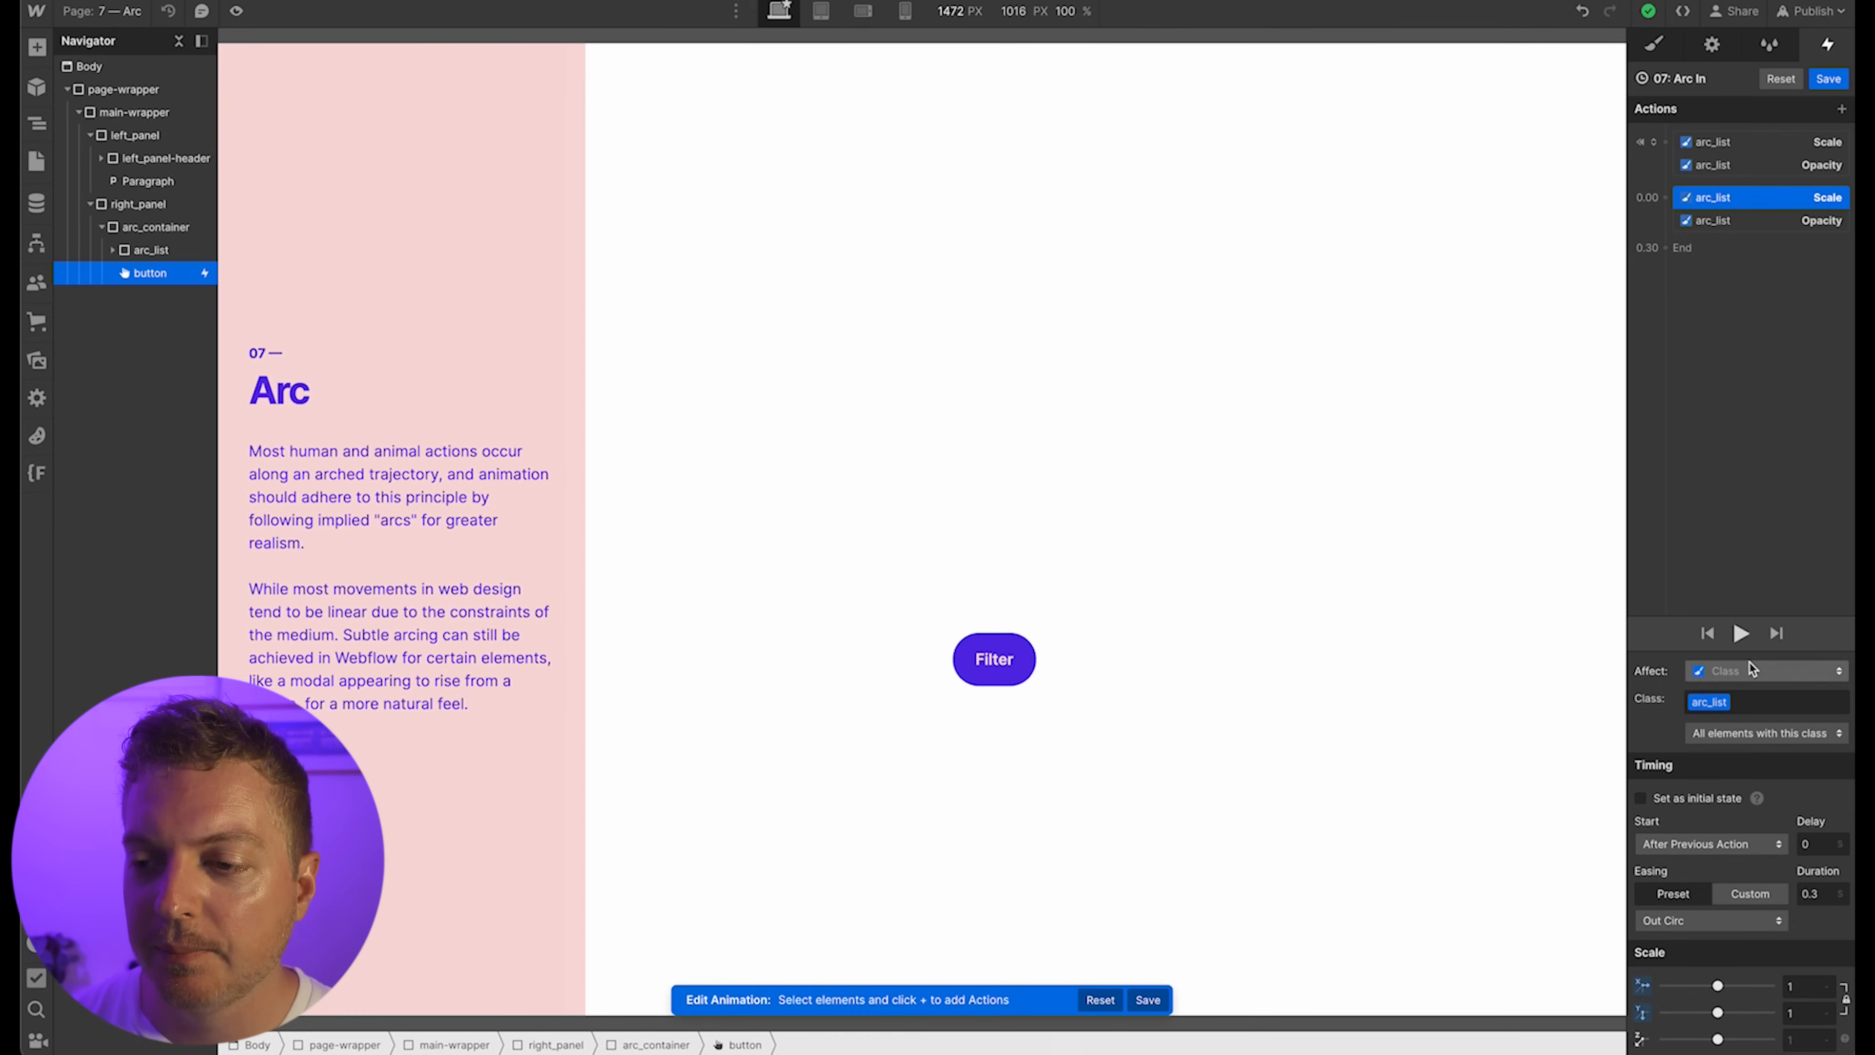
Add a second timed Scale action for arc_list and move it into the 0.00 group with the existing Scale and Opacity actions
left_click(1666, 247)
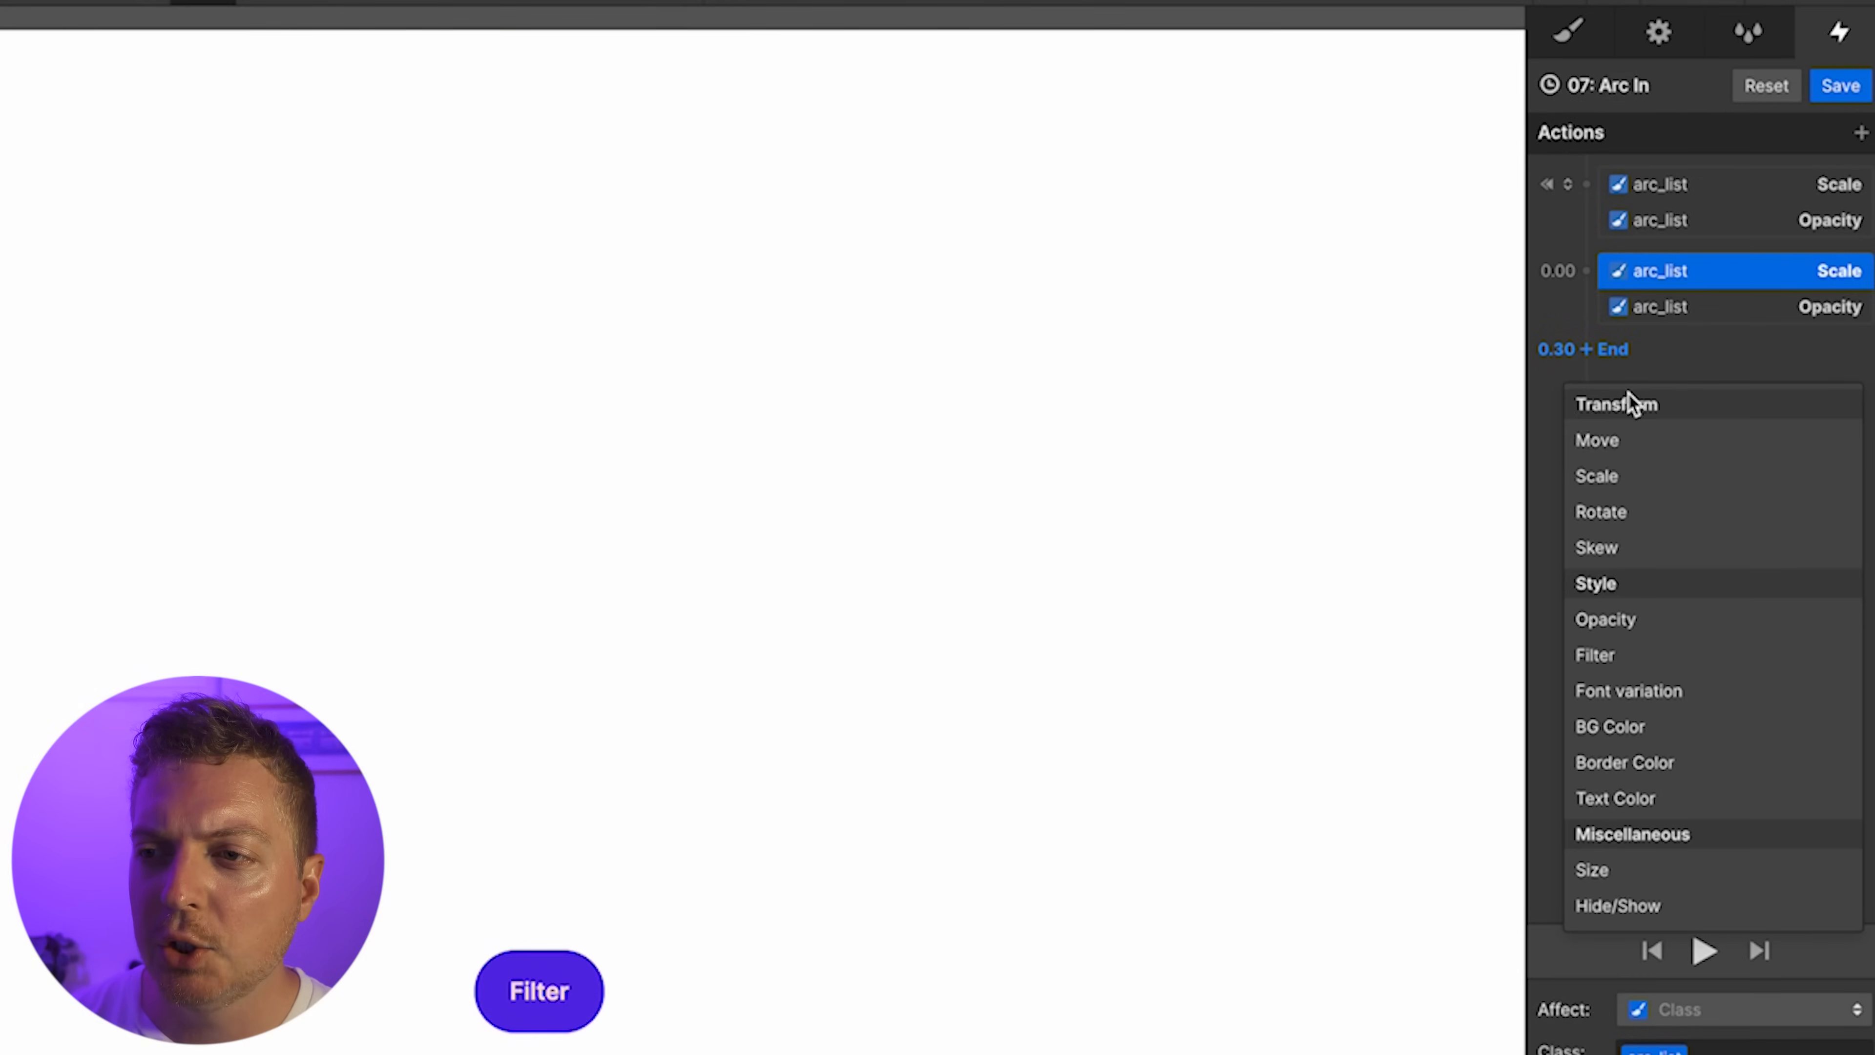
left_click(1633, 475)
left_click_drag(1674, 341, 1682, 285)
On the first timed arc_list Scale action, try a Y scale of 0, and disable the Y axis so only X is scaled
left_click(1691, 271)
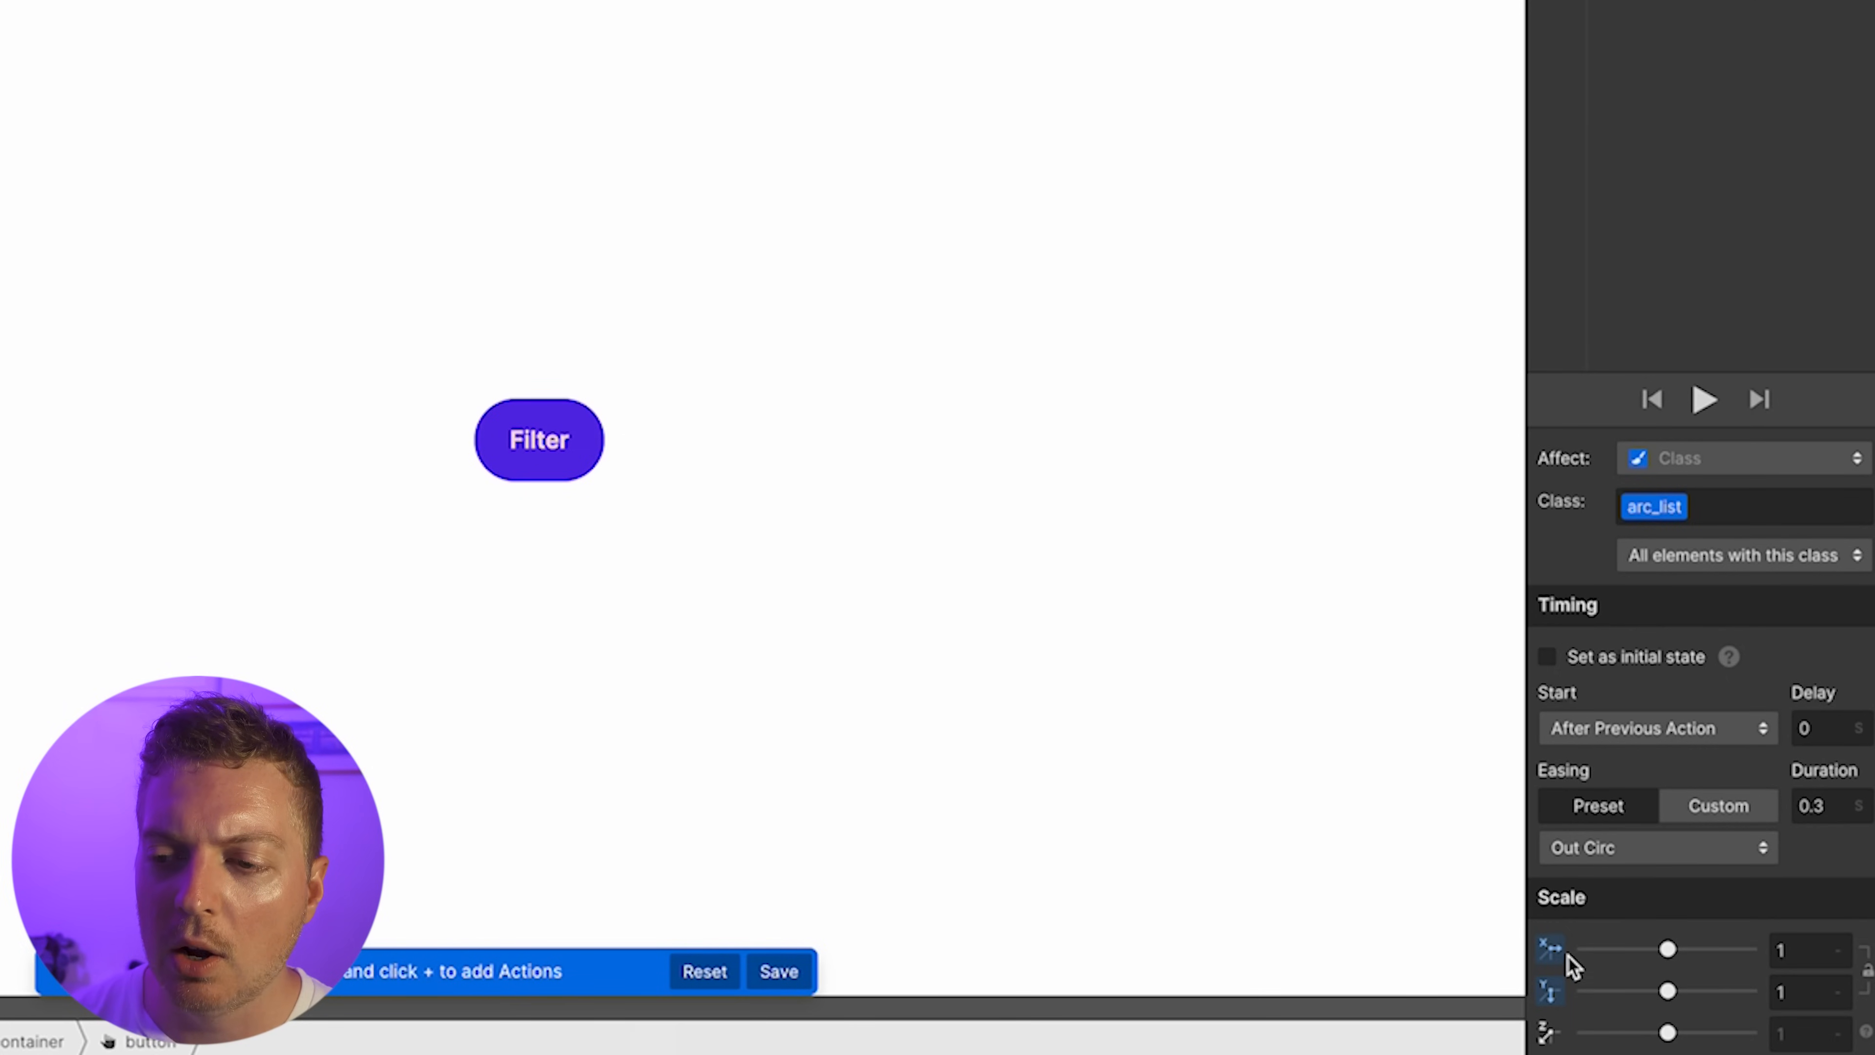
left_click(1552, 993)
left_click(1798, 994)
type("0")
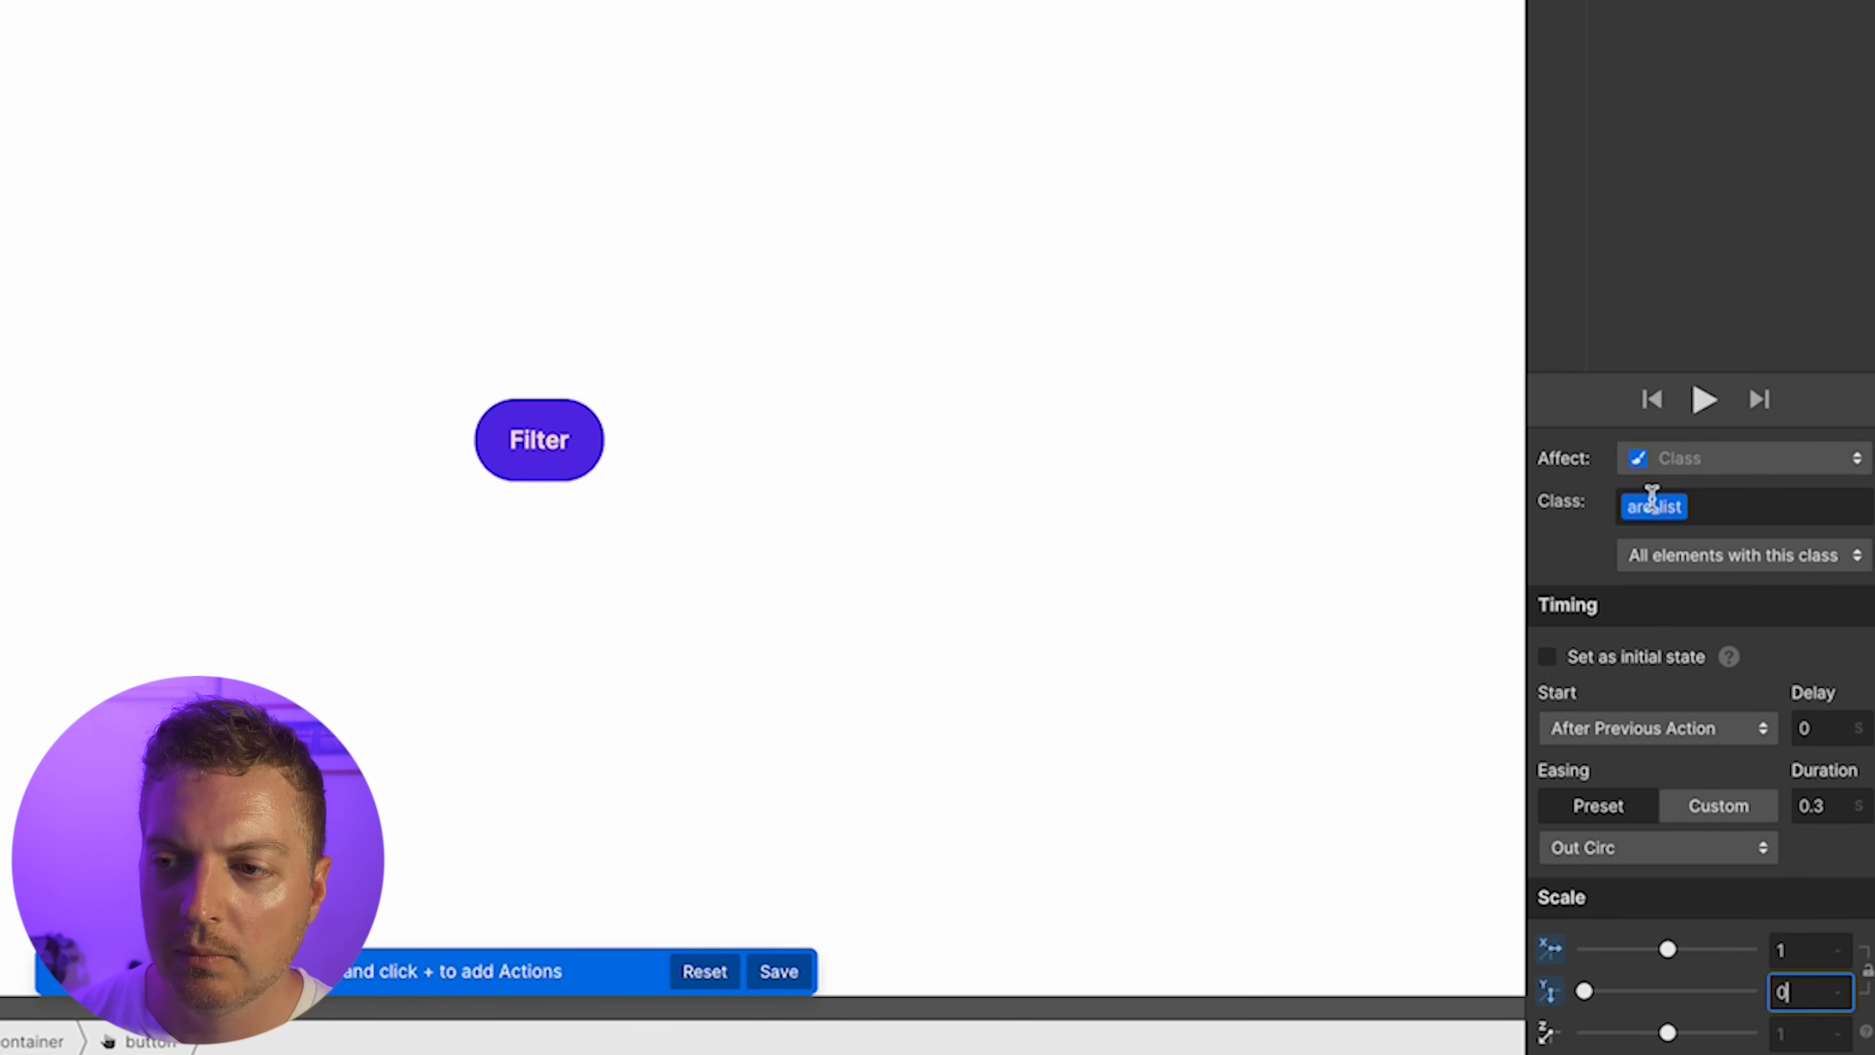
left_click(1550, 993)
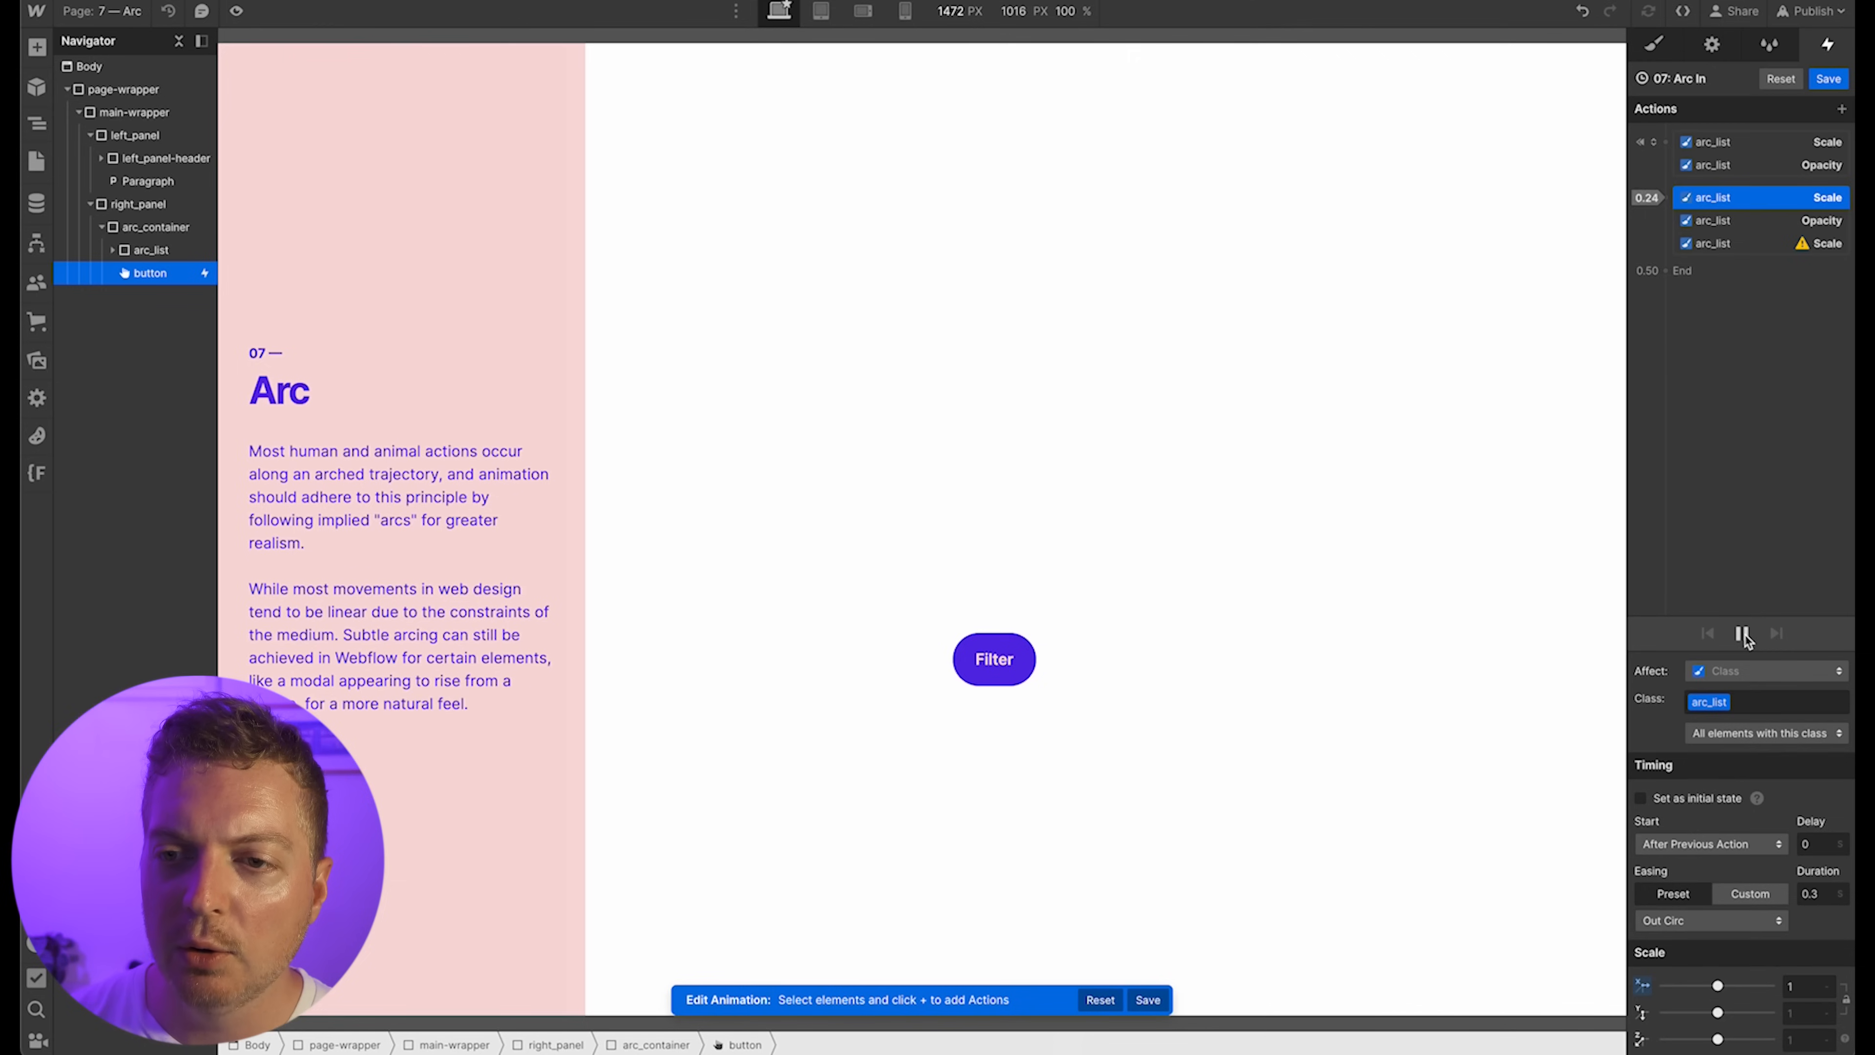
Replay the Arc In animation to preview the arc_list scaling on the X axis only
left_click(1704, 399)
left_click(1741, 633)
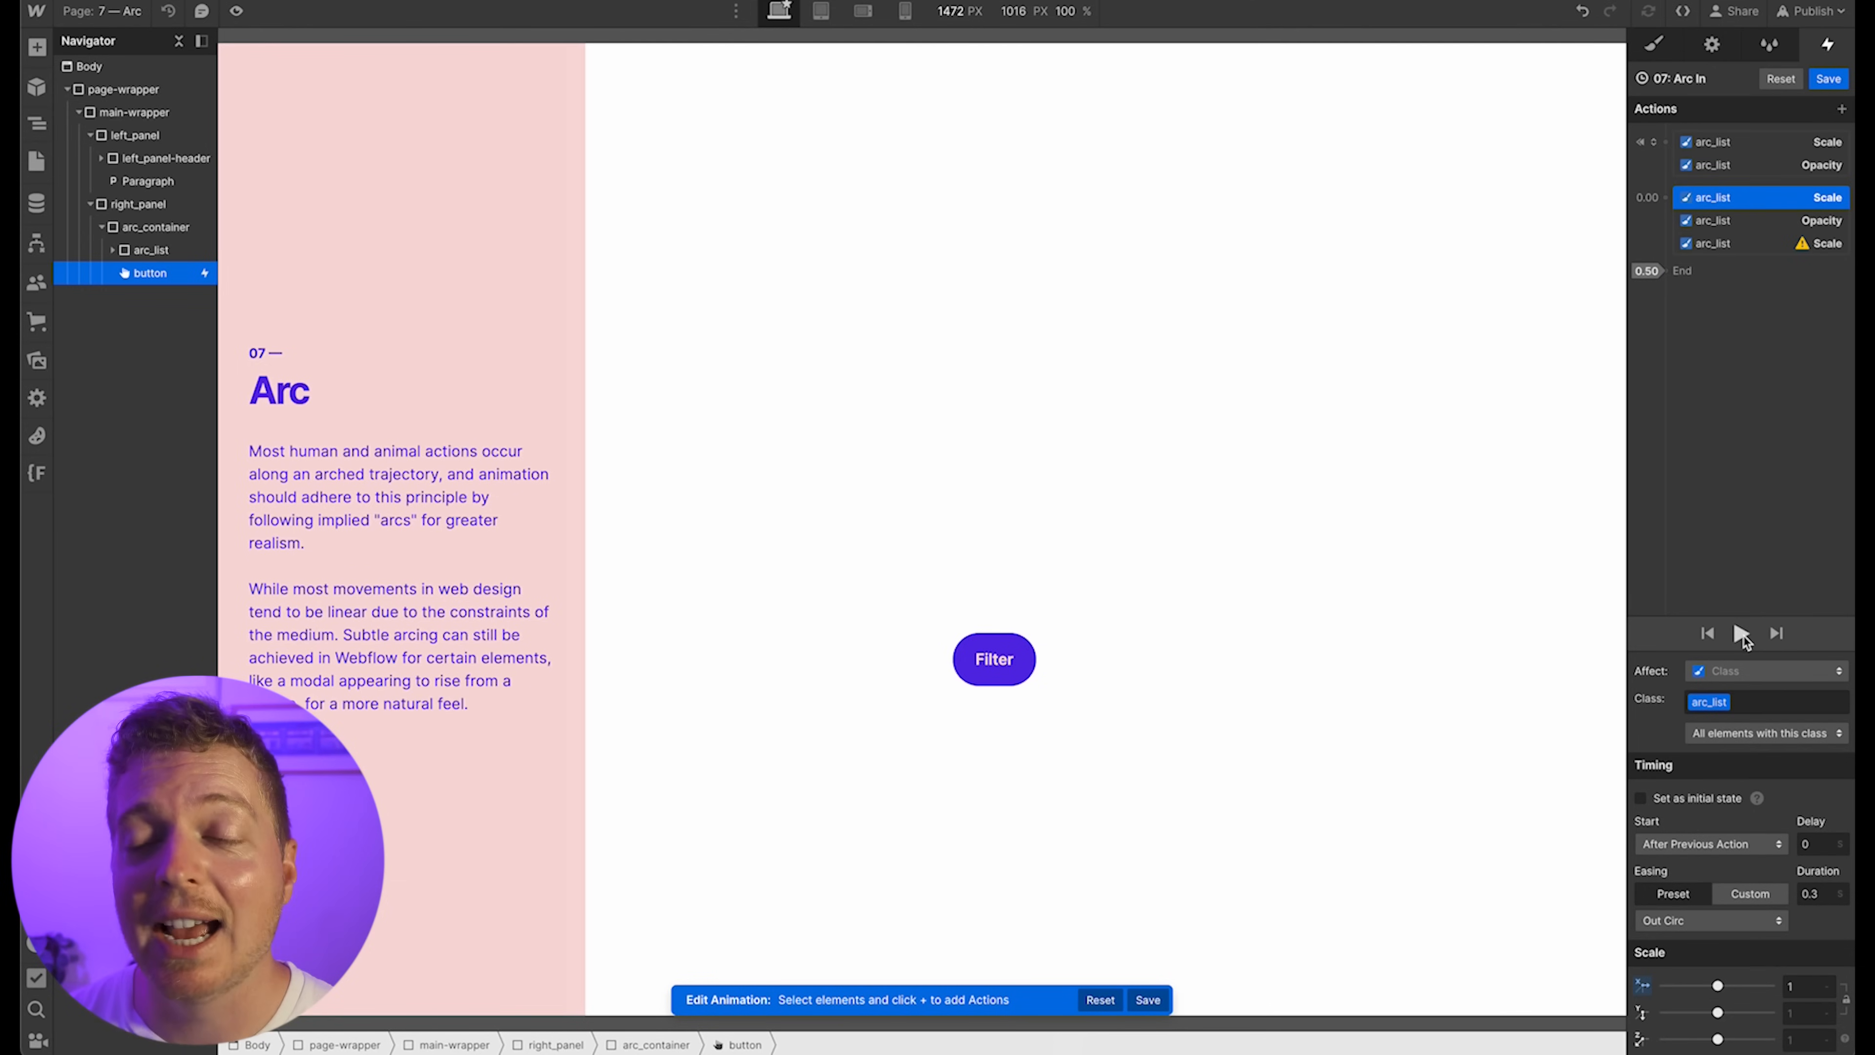
Give the second timed arc_list Scale action a 0.3 s duration, Out Circ easing and a Y-only scale of 1, and play the animation
left_click(1741, 246)
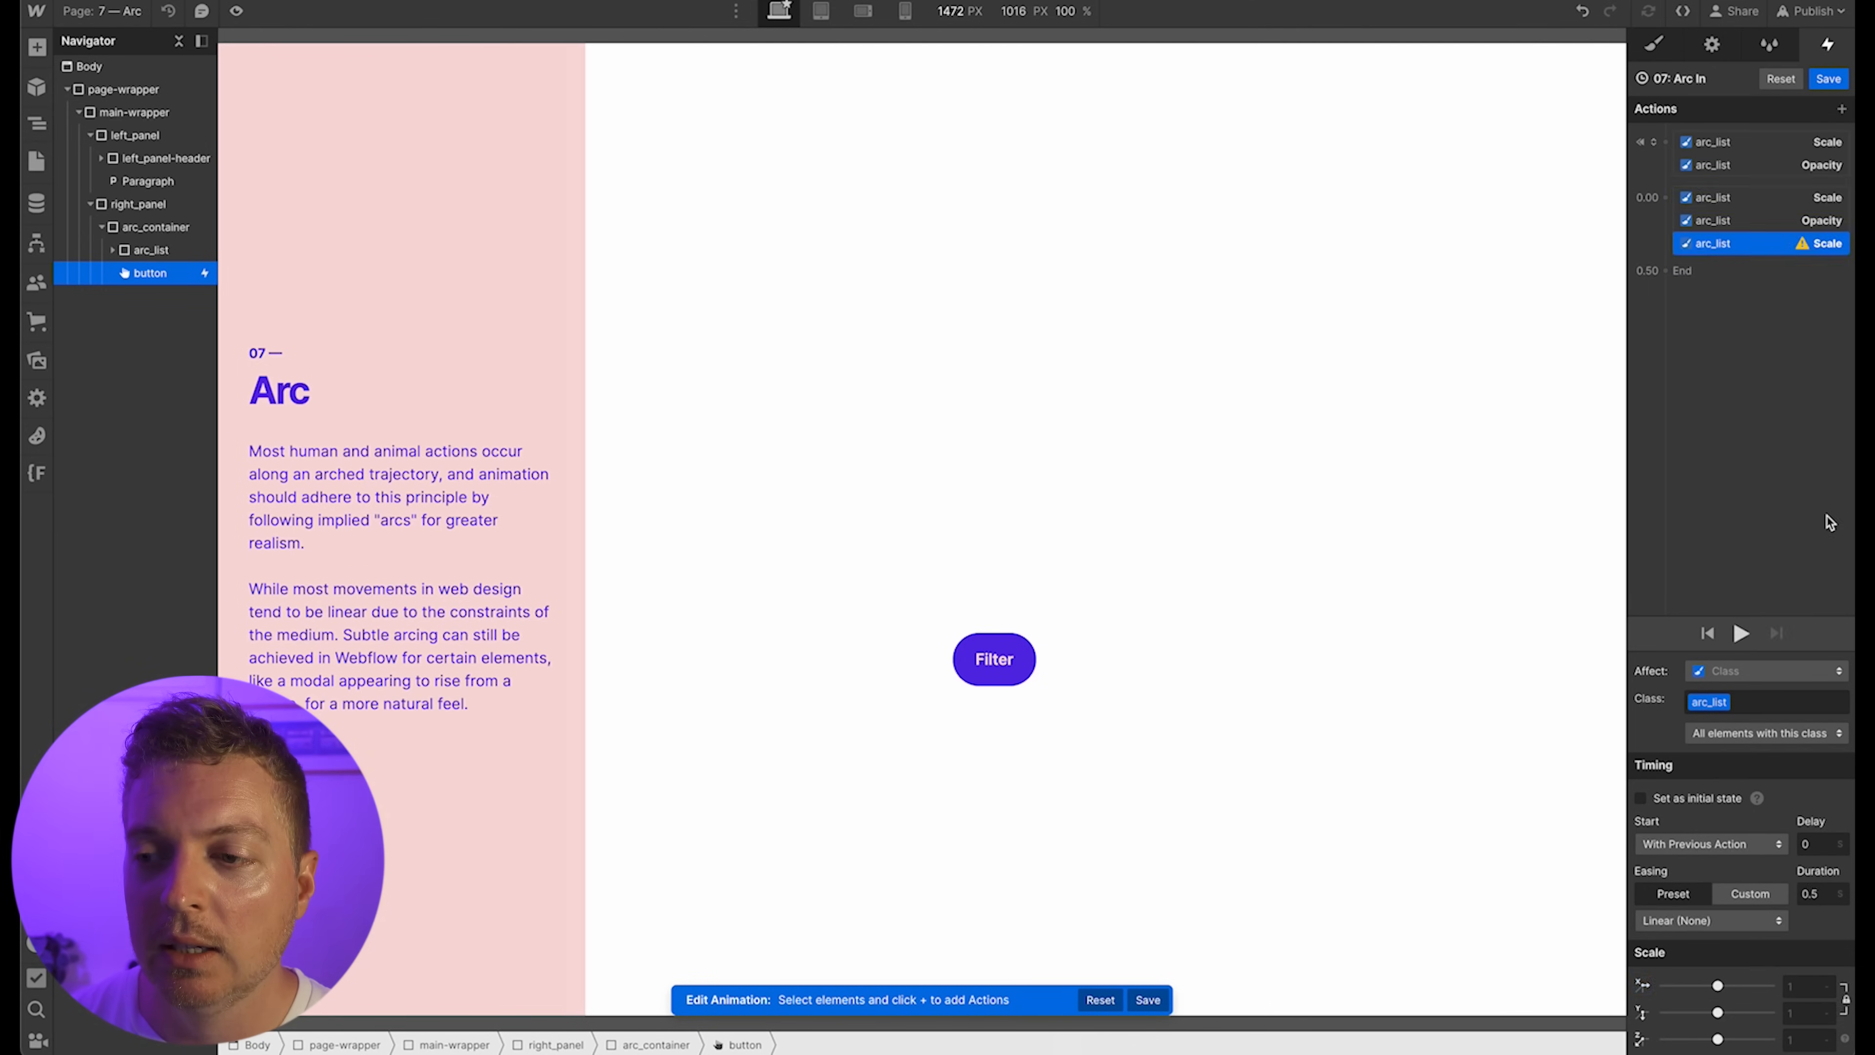
left_click(1819, 893)
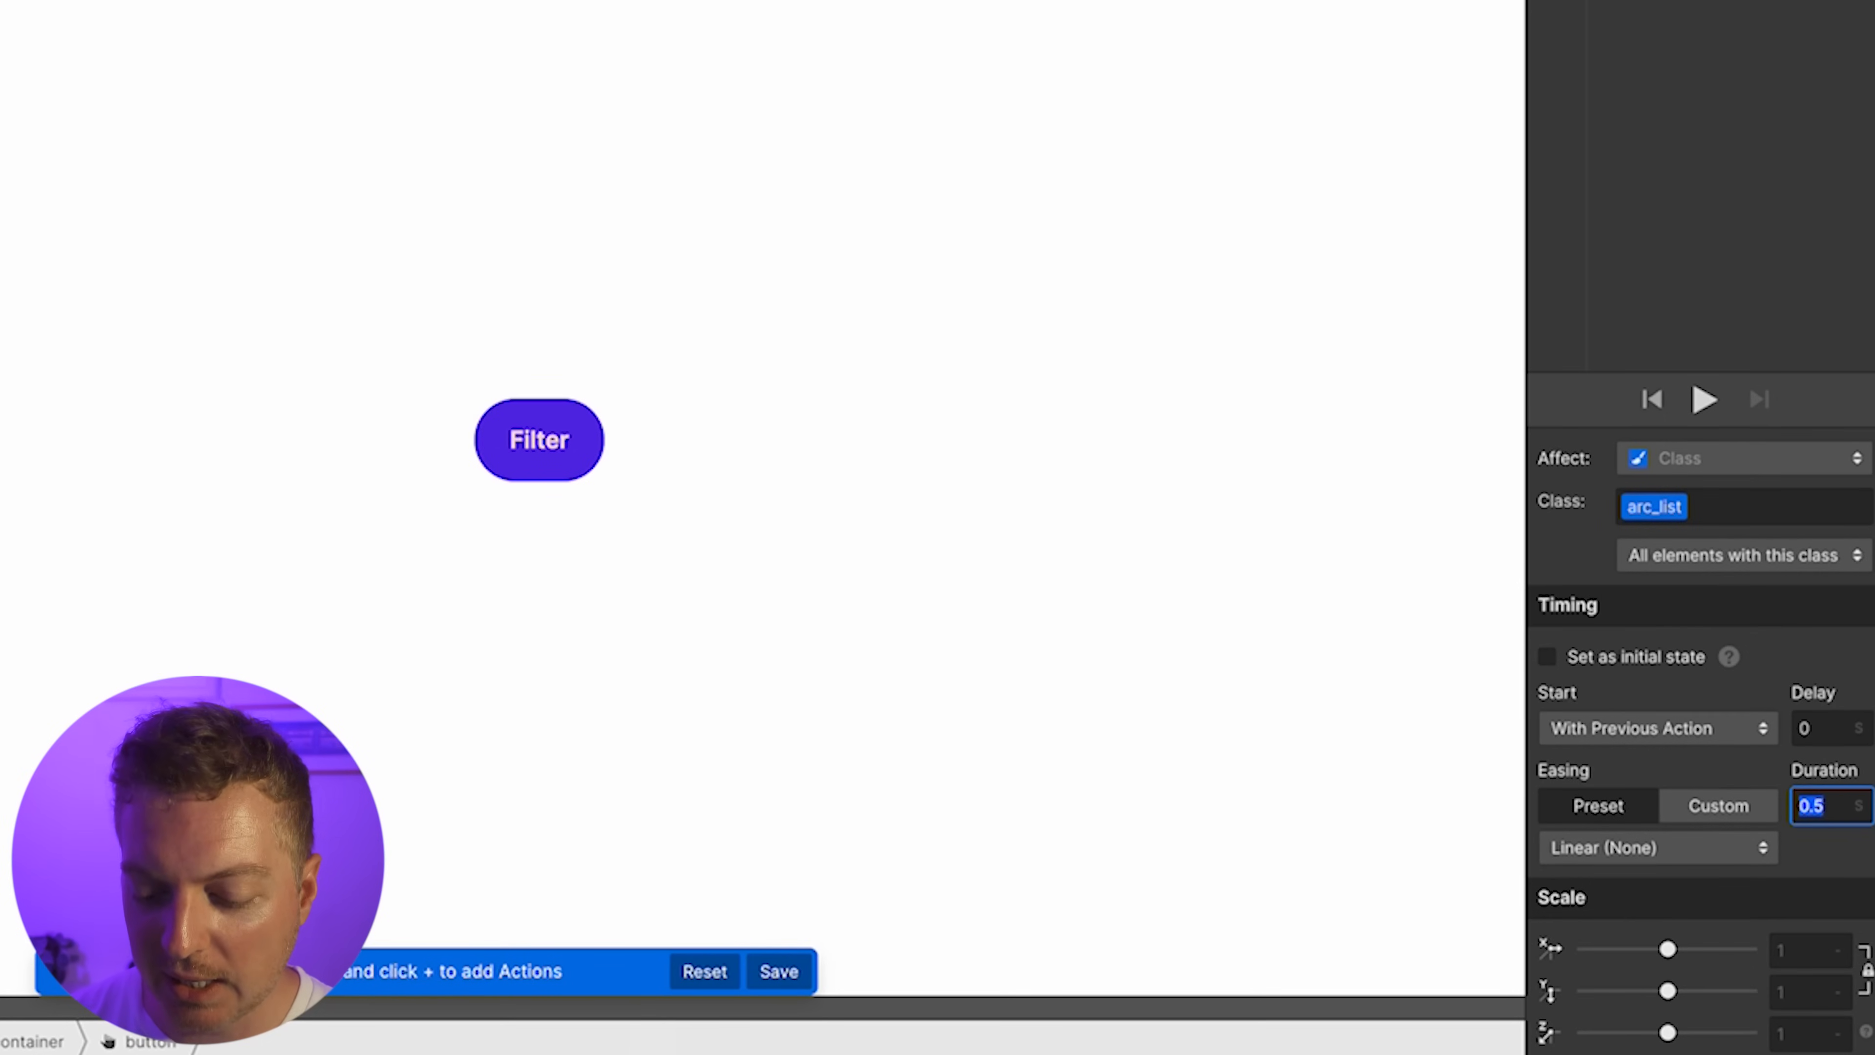
type("0.3")
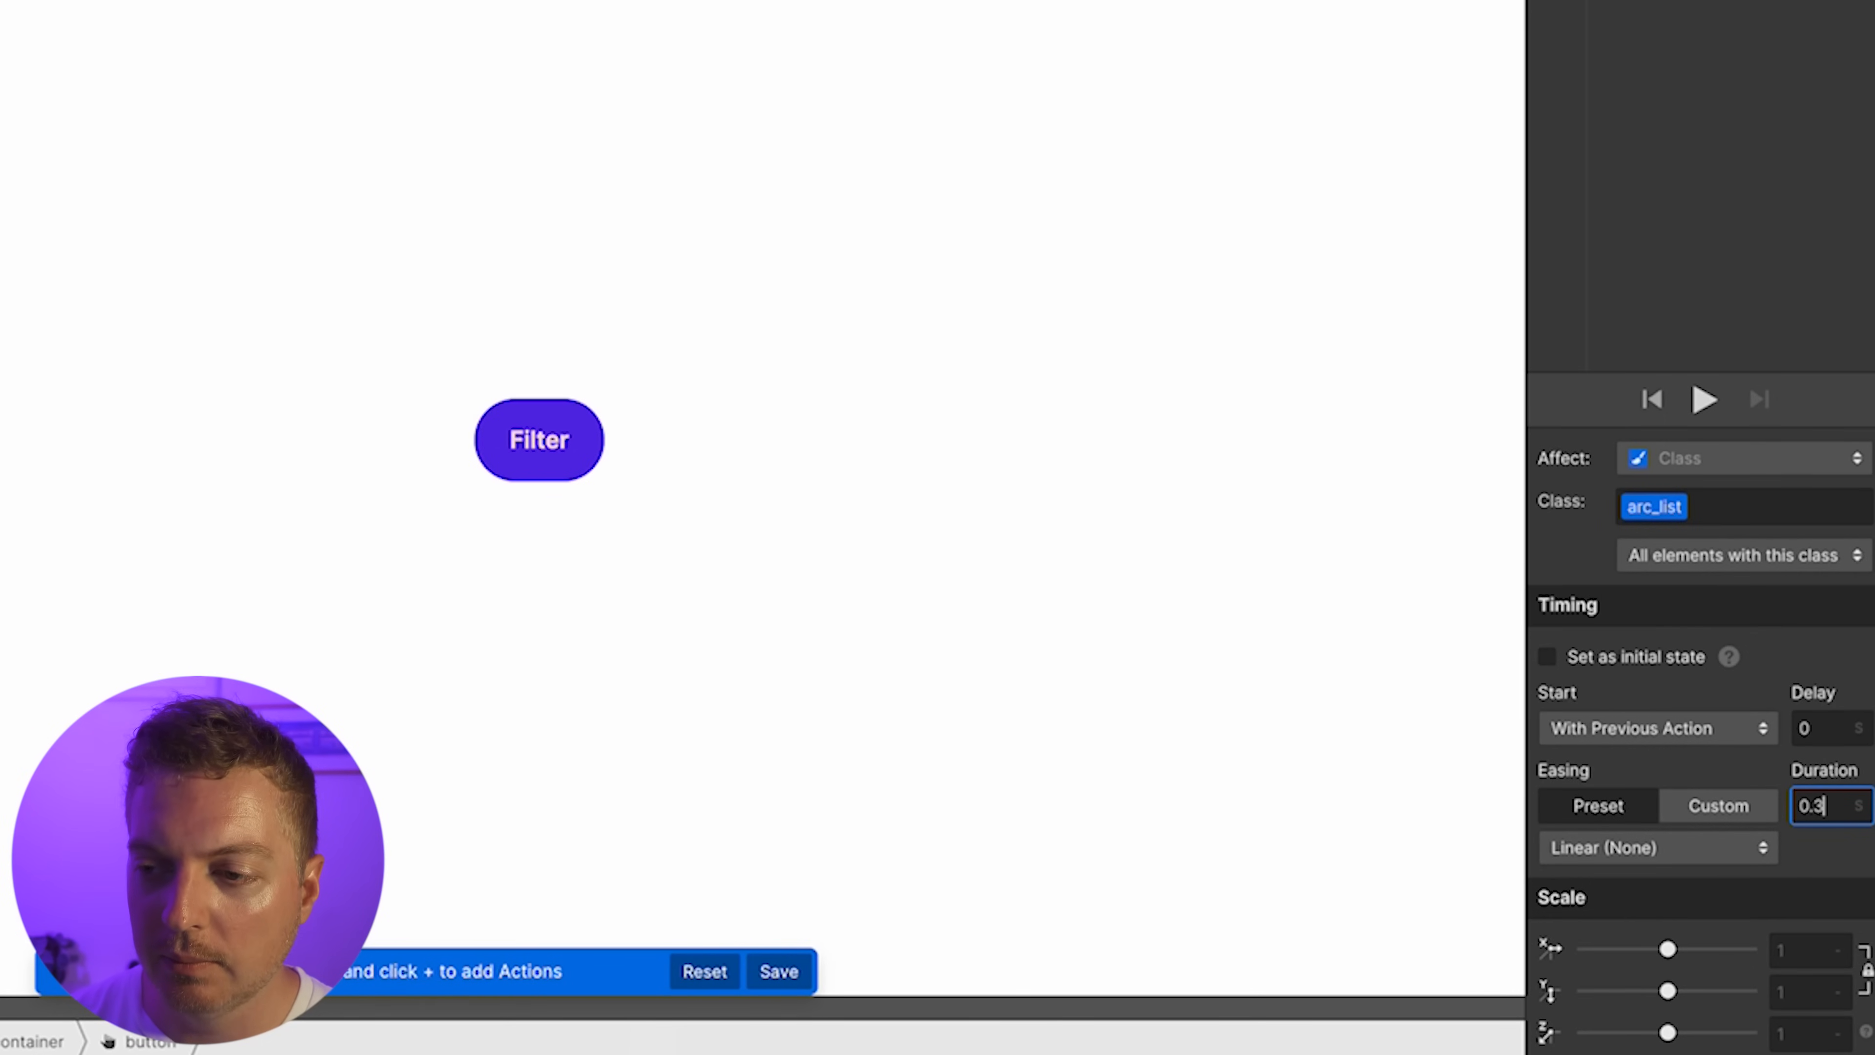
left_click(1701, 853)
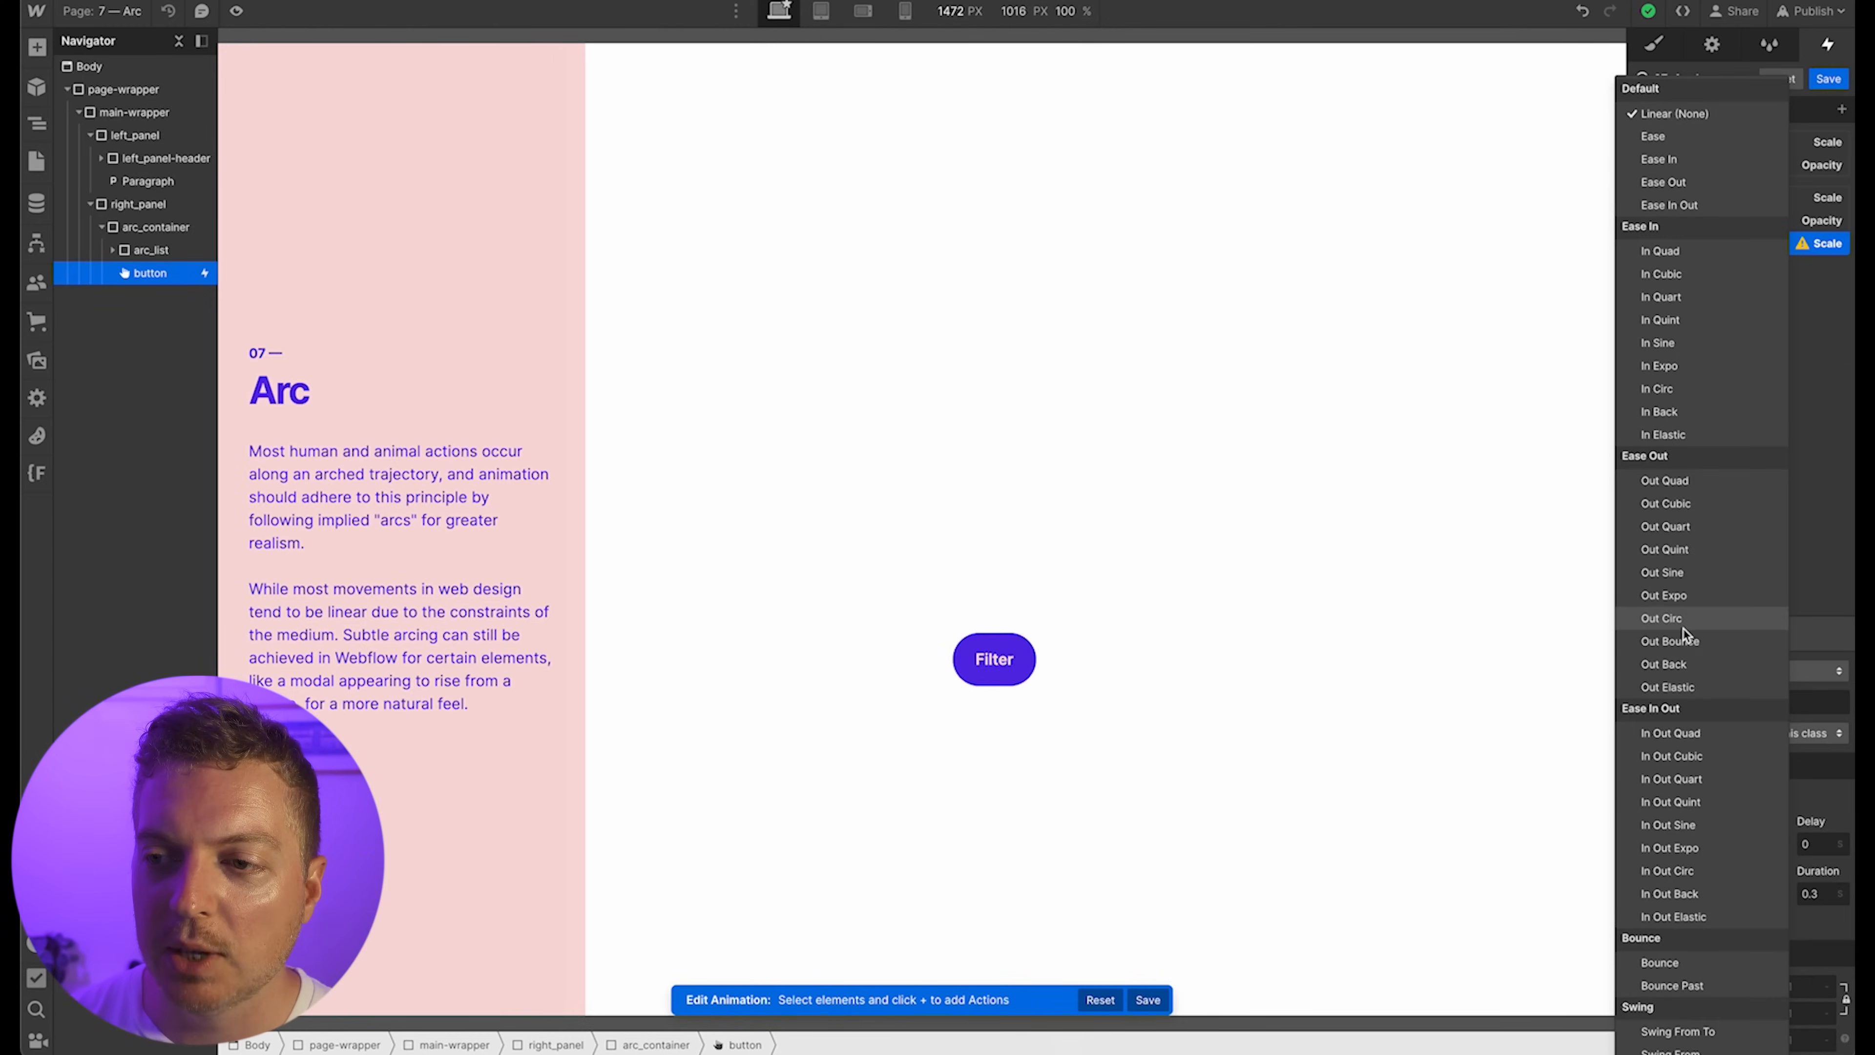
left_click(1661, 618)
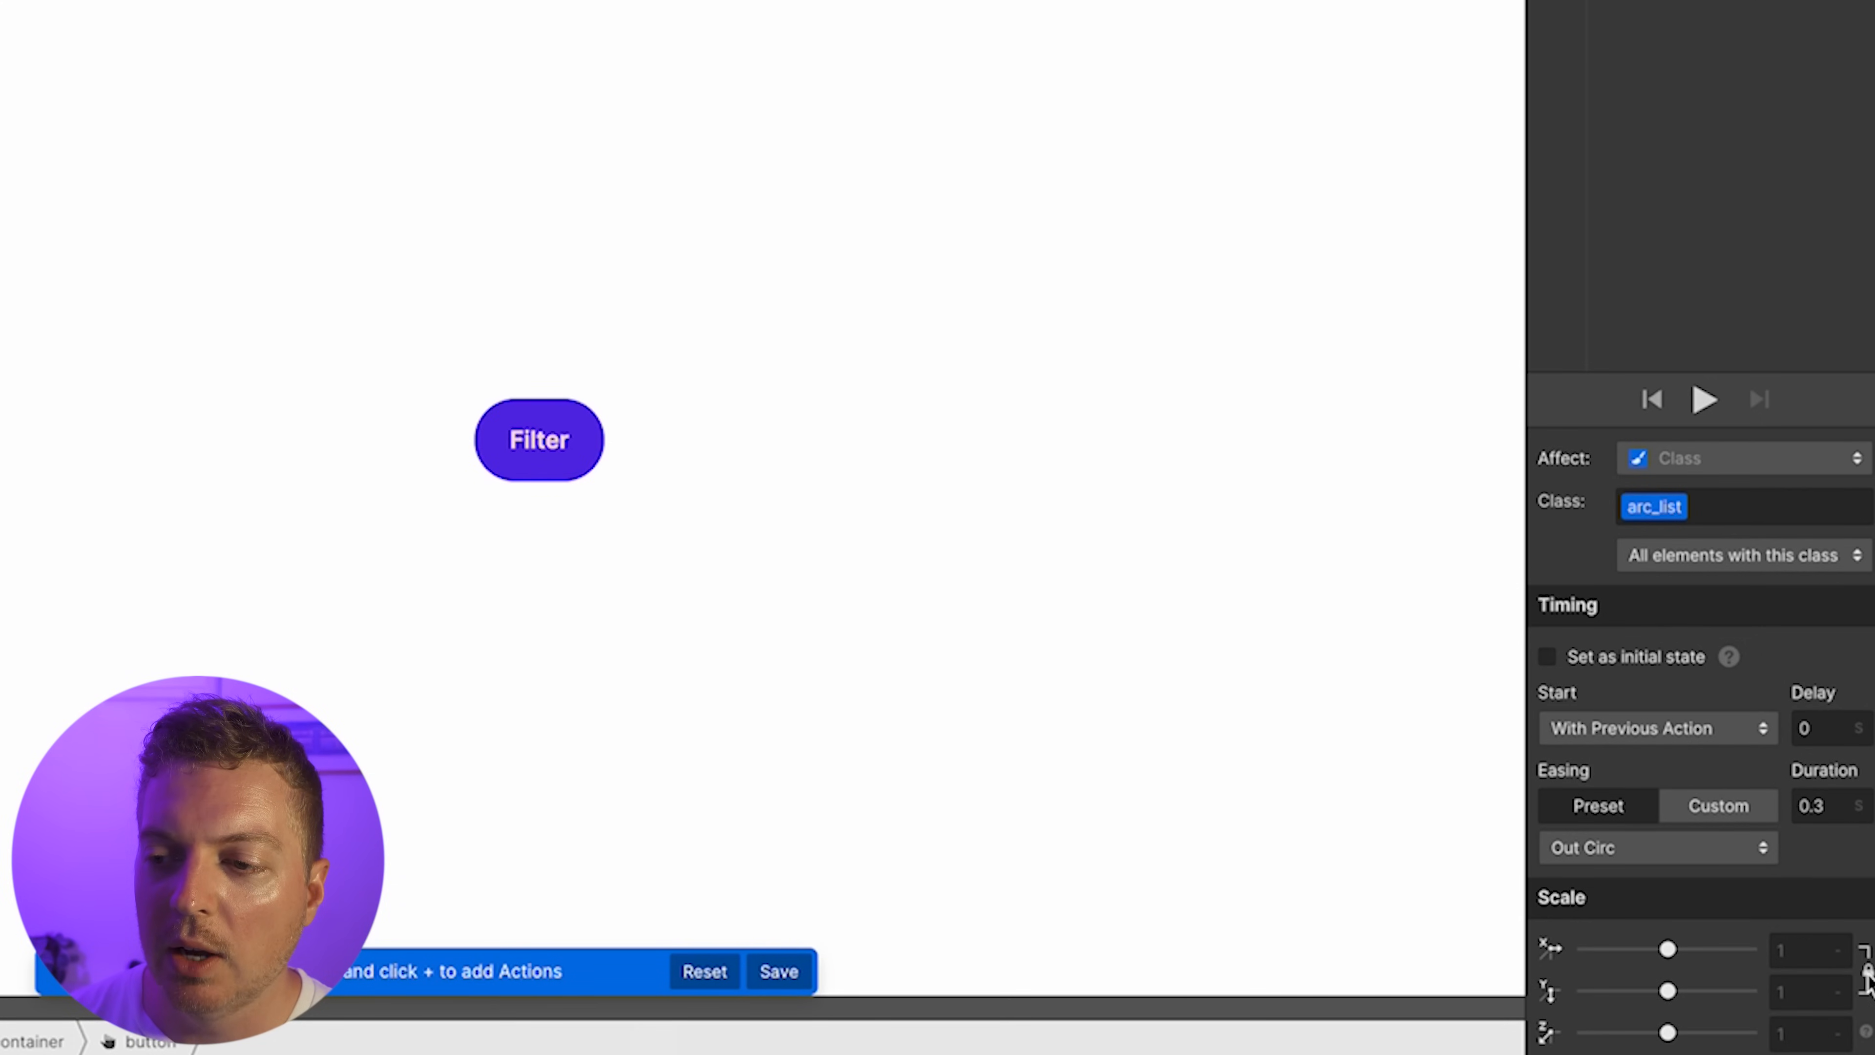
left_click(1794, 990)
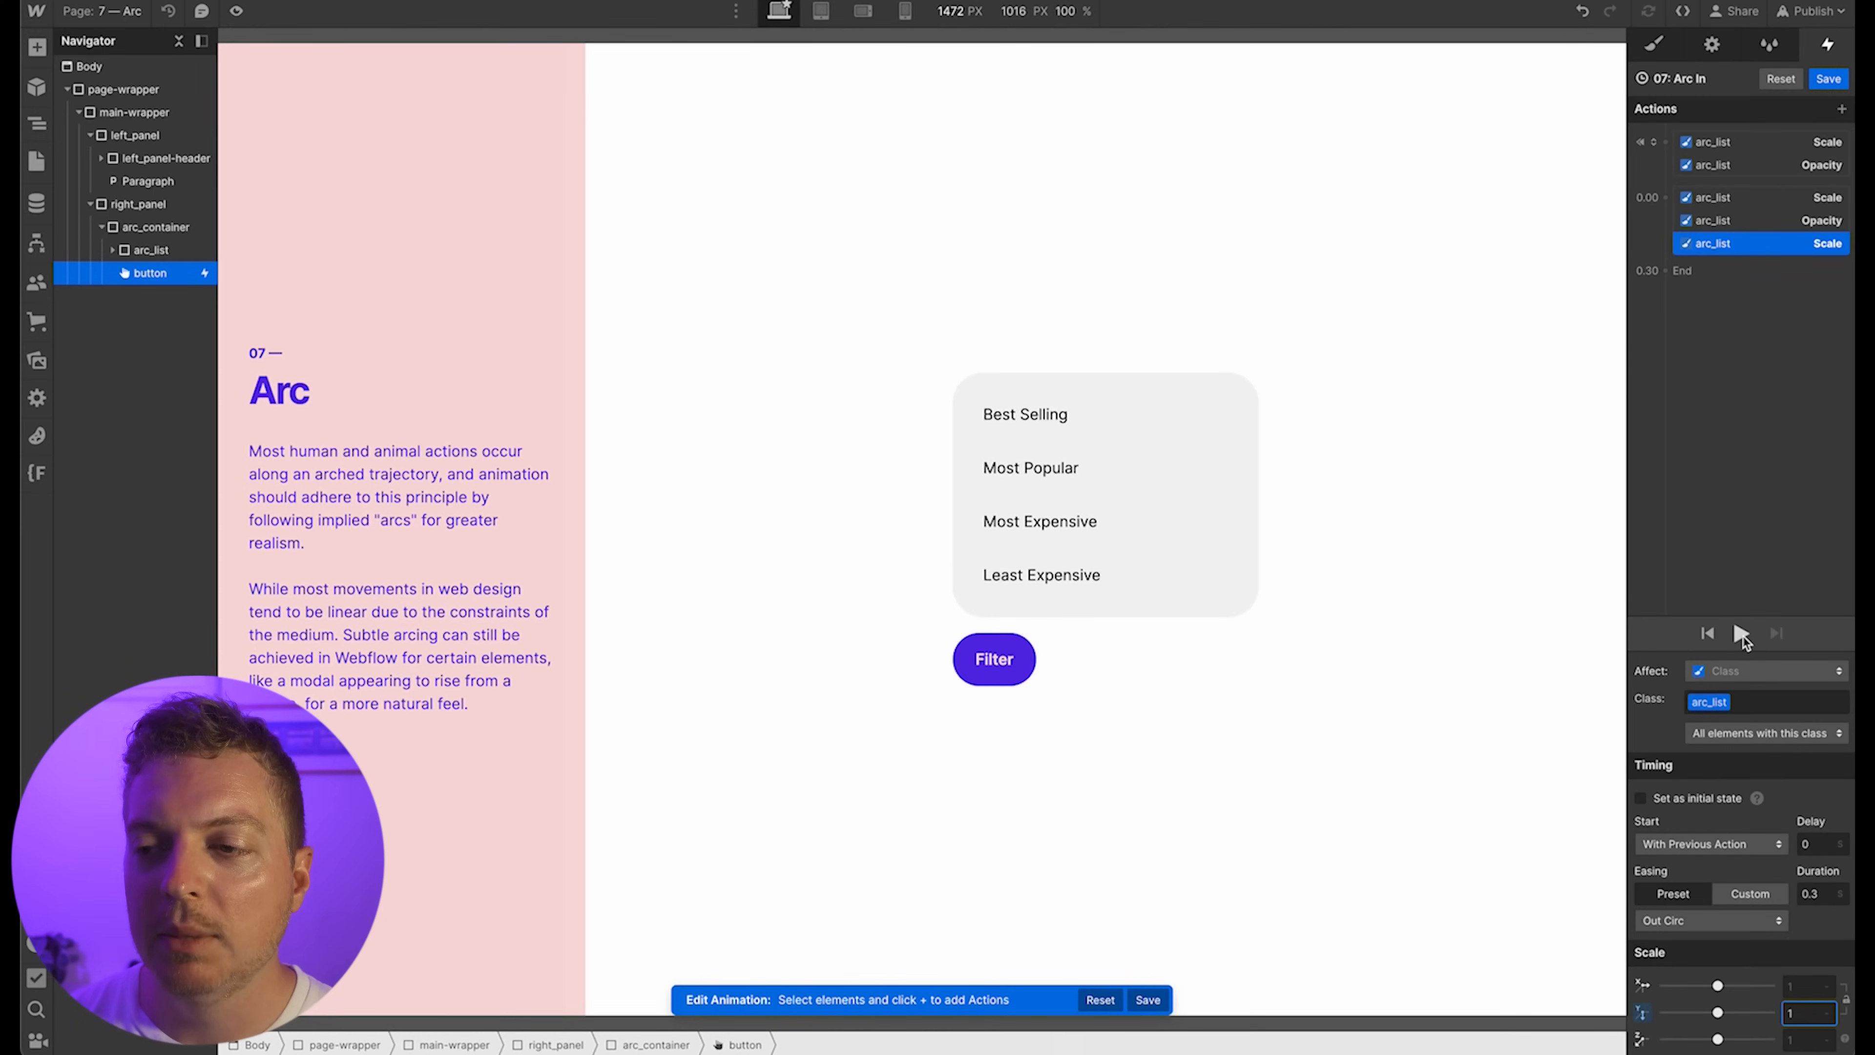
left_click(1742, 633)
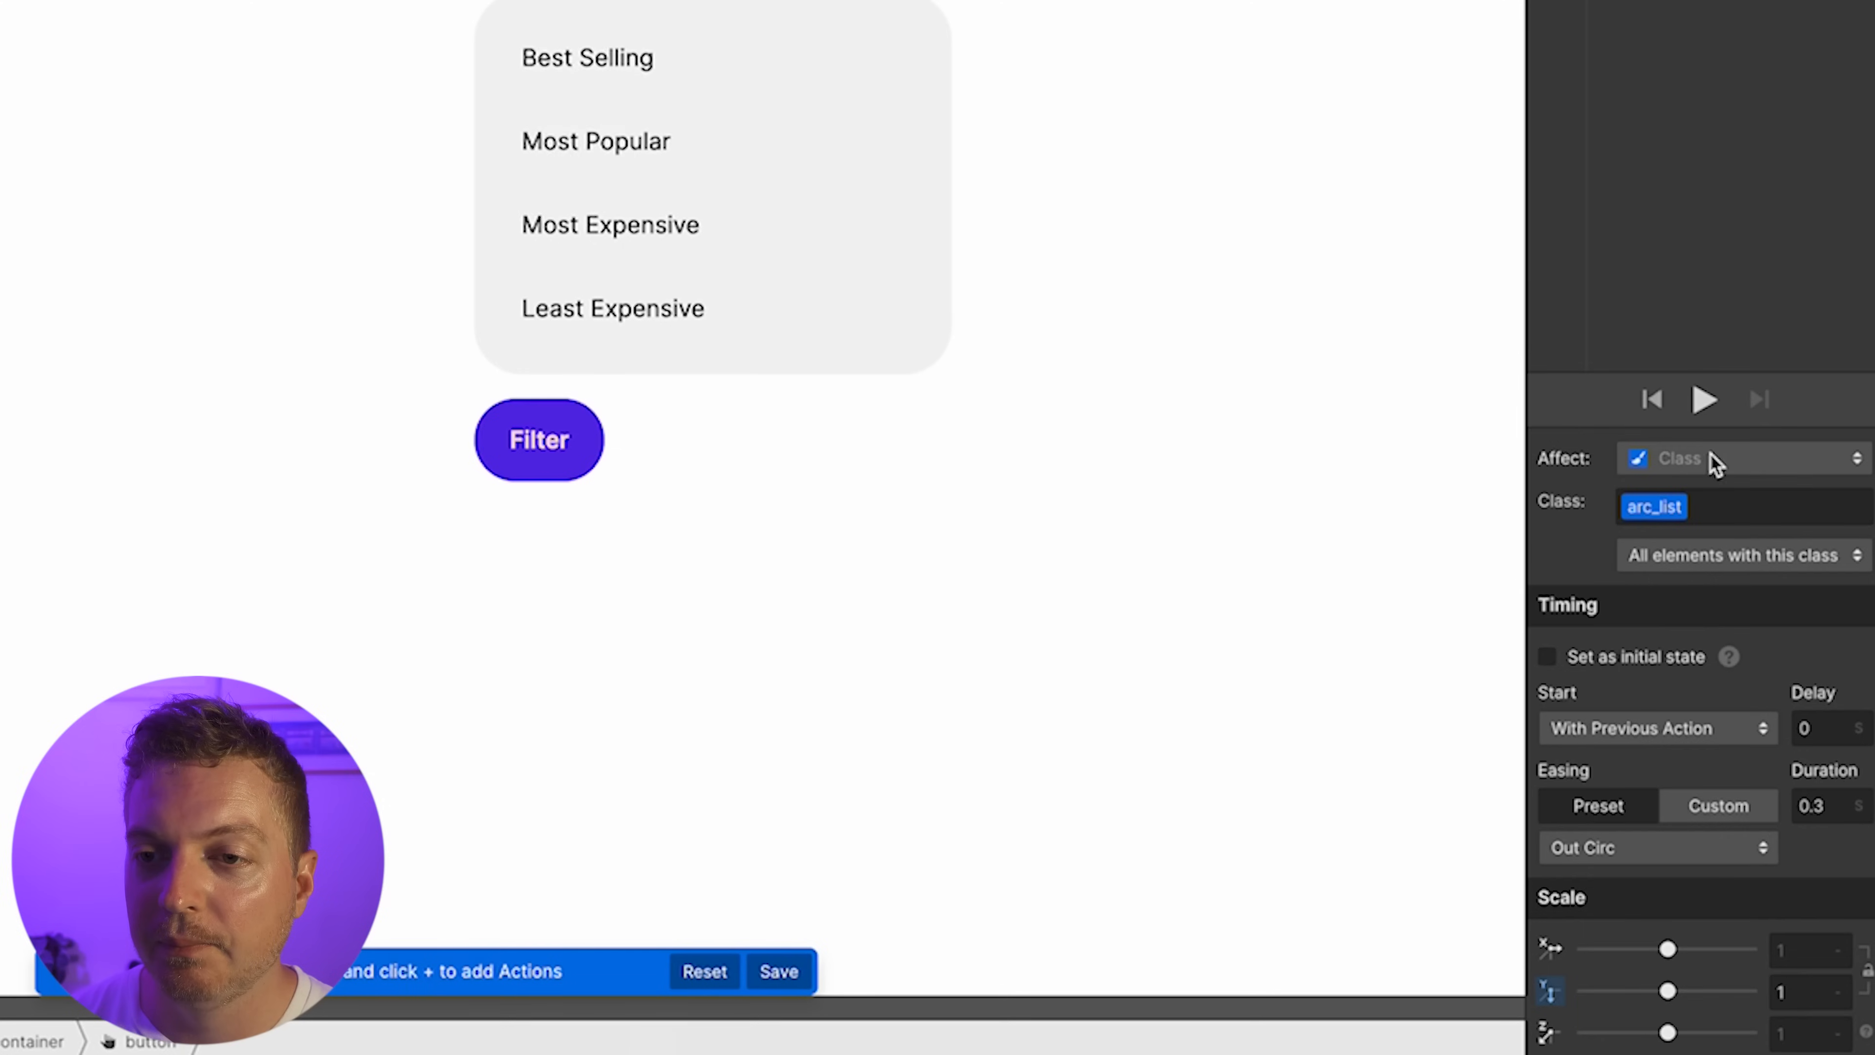
Try a 0.15 s delay on the Y-axis arc_list Scale action, play the animation, and remove the delay
left_click(1817, 844)
type("0.15")
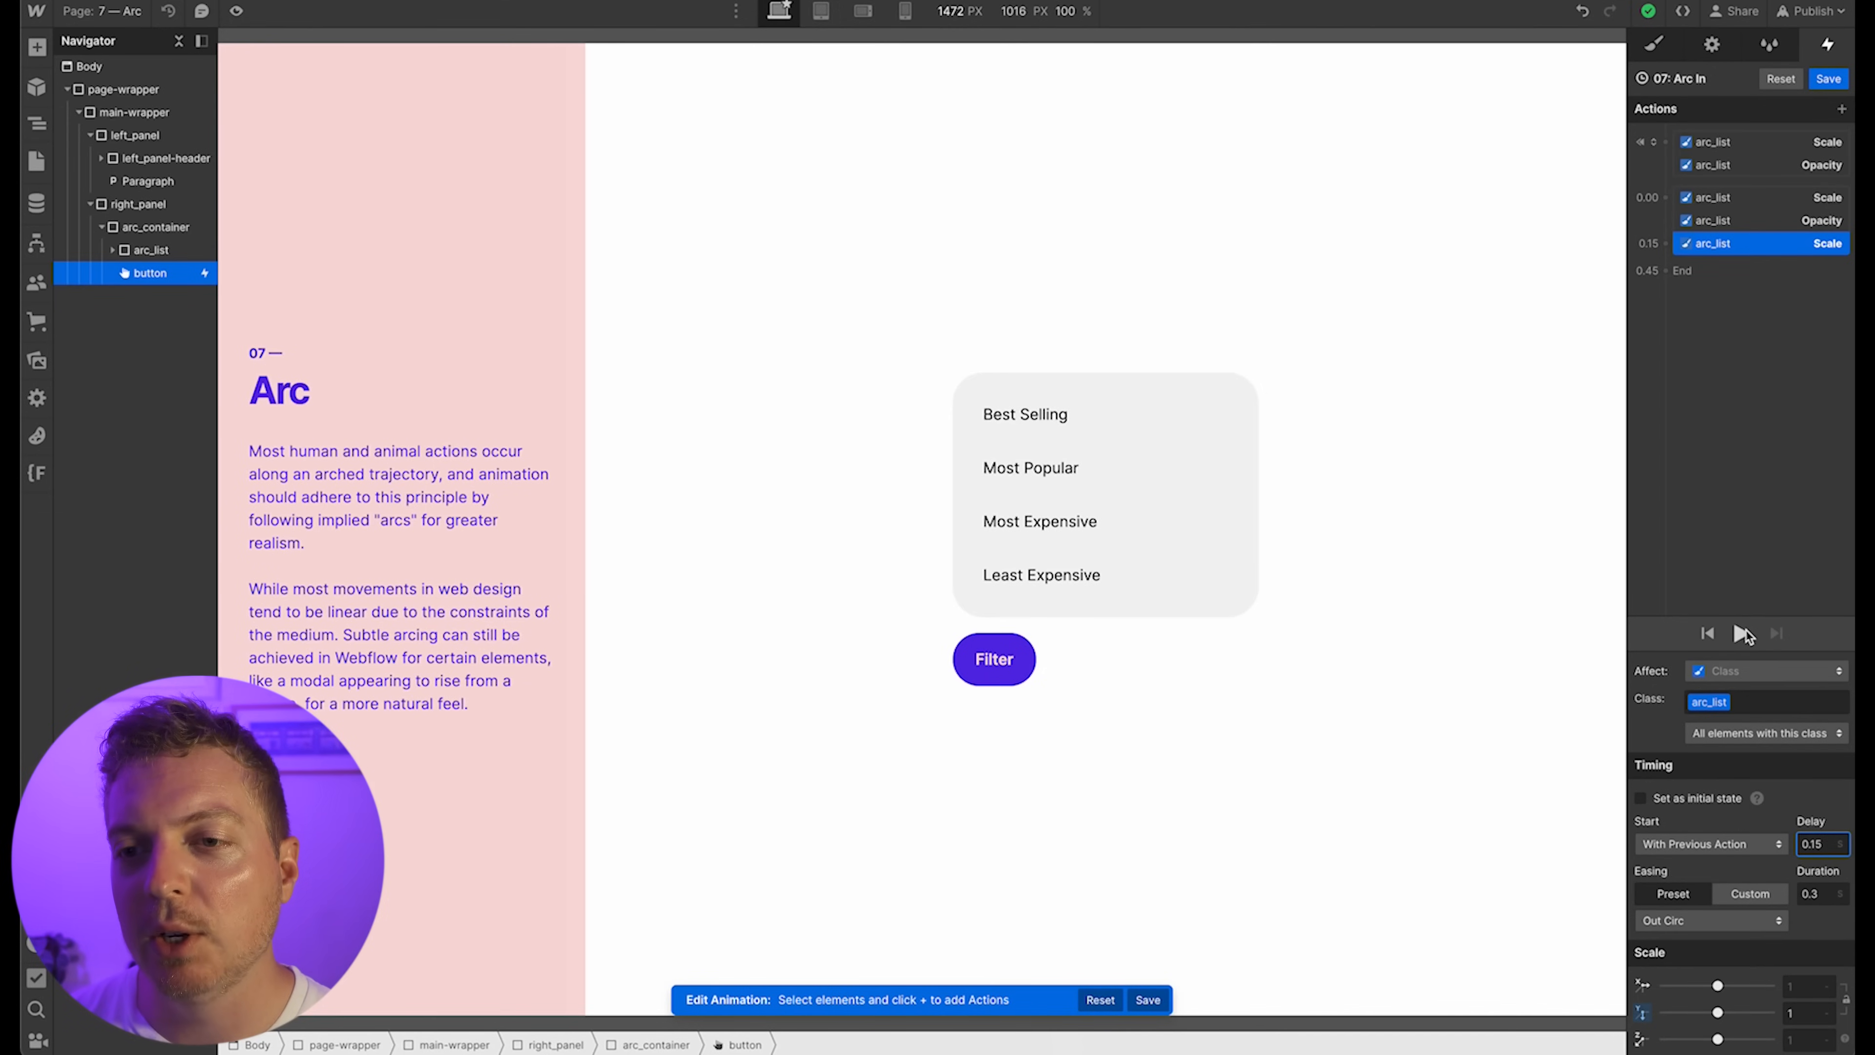
left_click(1743, 633)
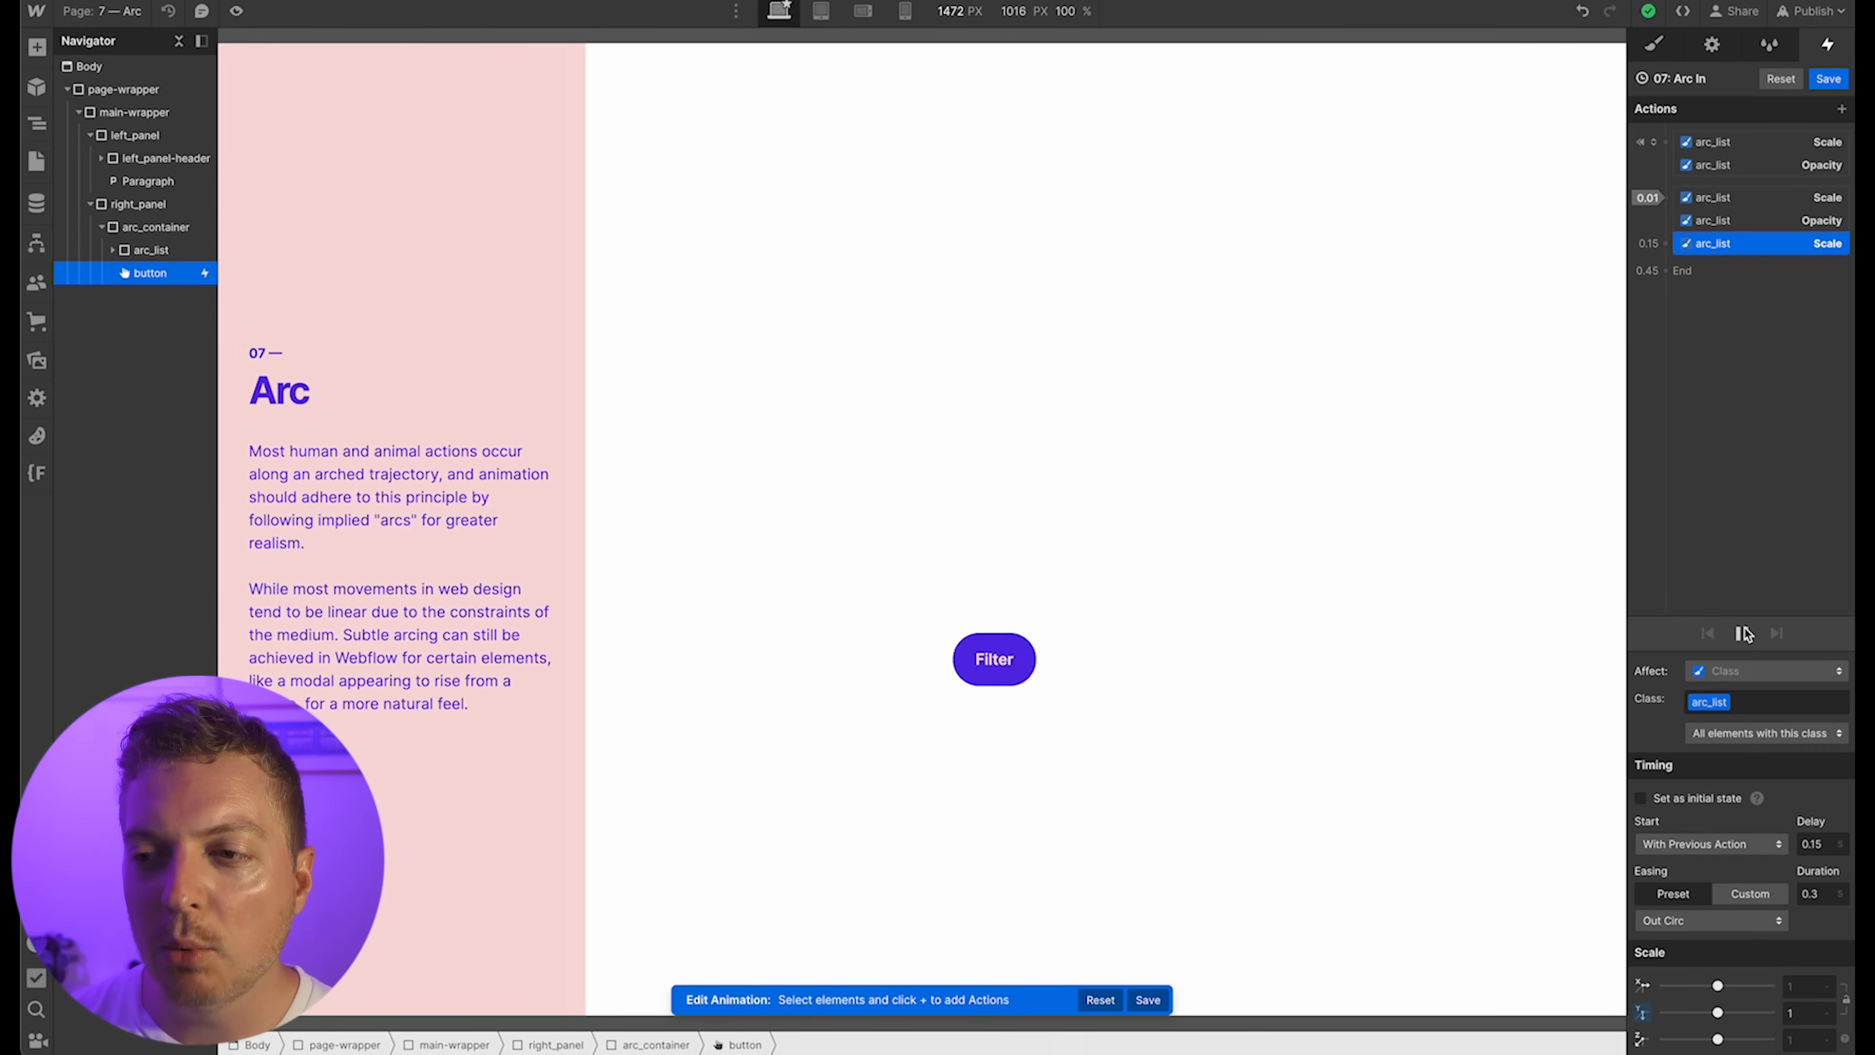
left_click(1812, 843)
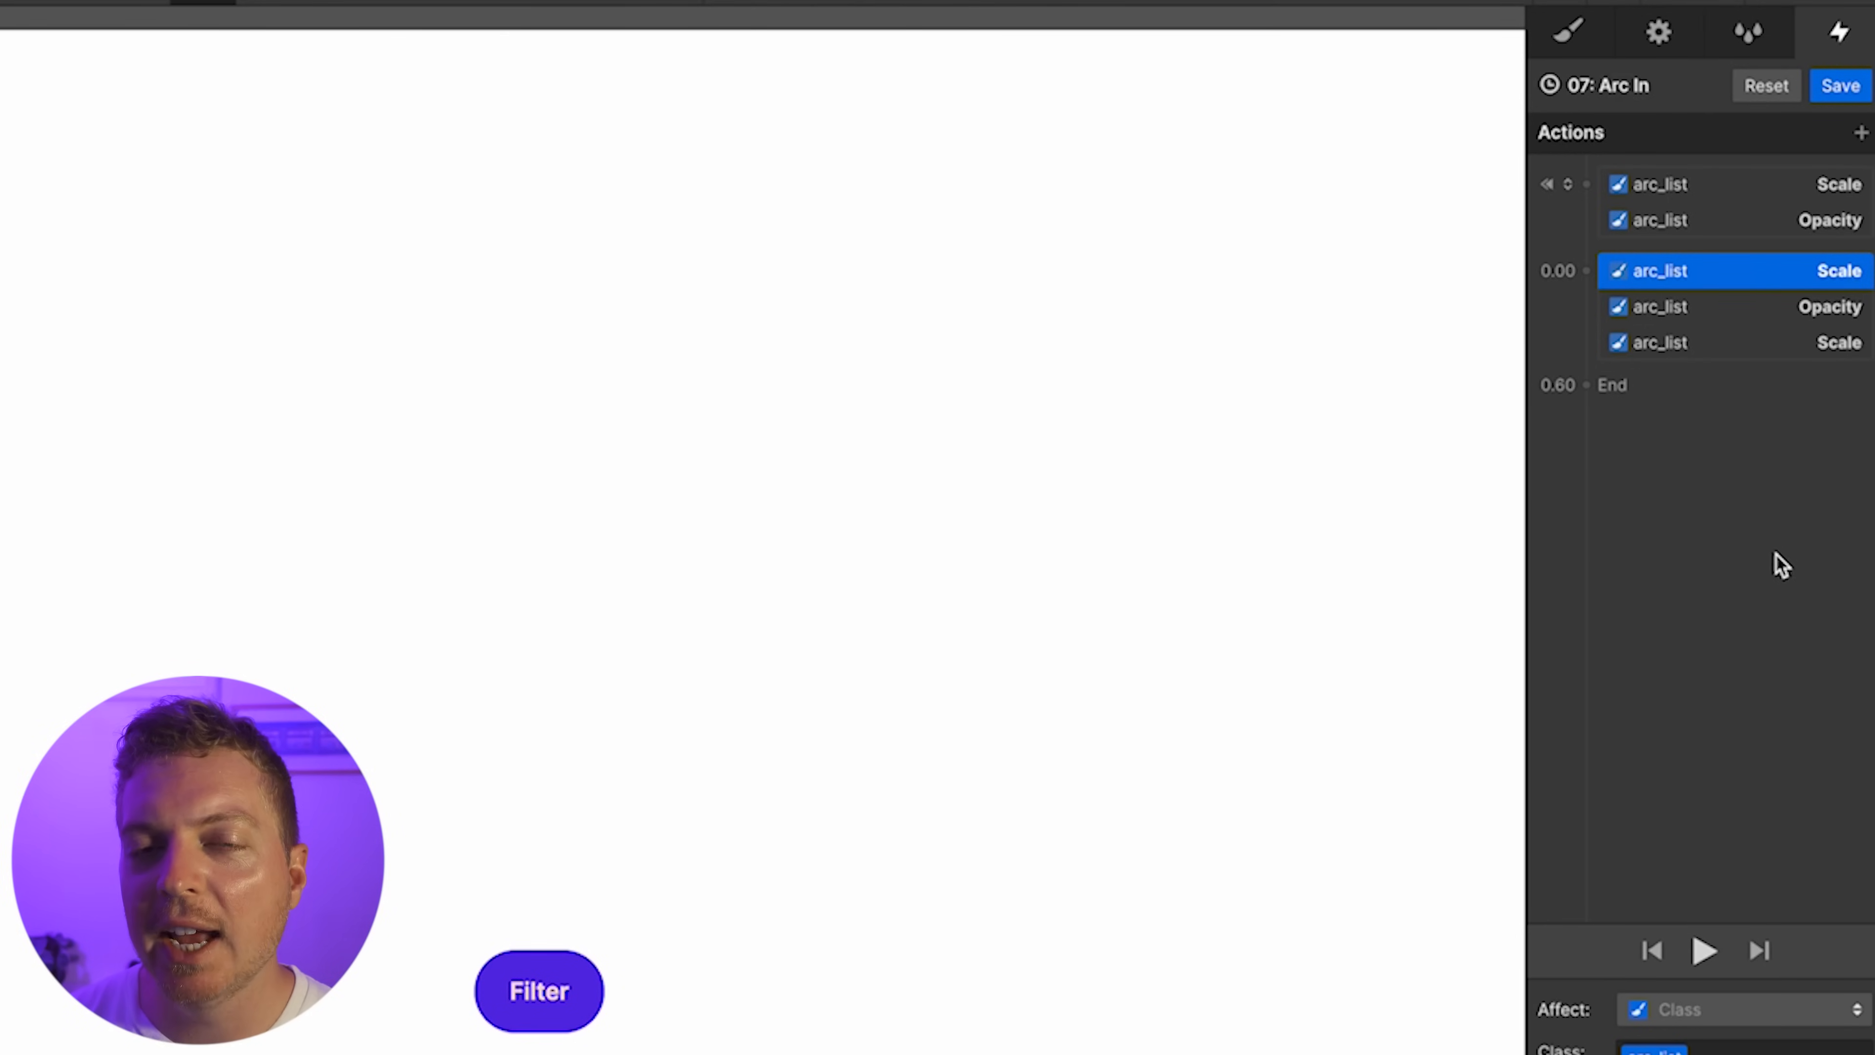
Play back the Arc In animation with the last arc_list Scale action selected, then save the animation
left_click(1740, 346)
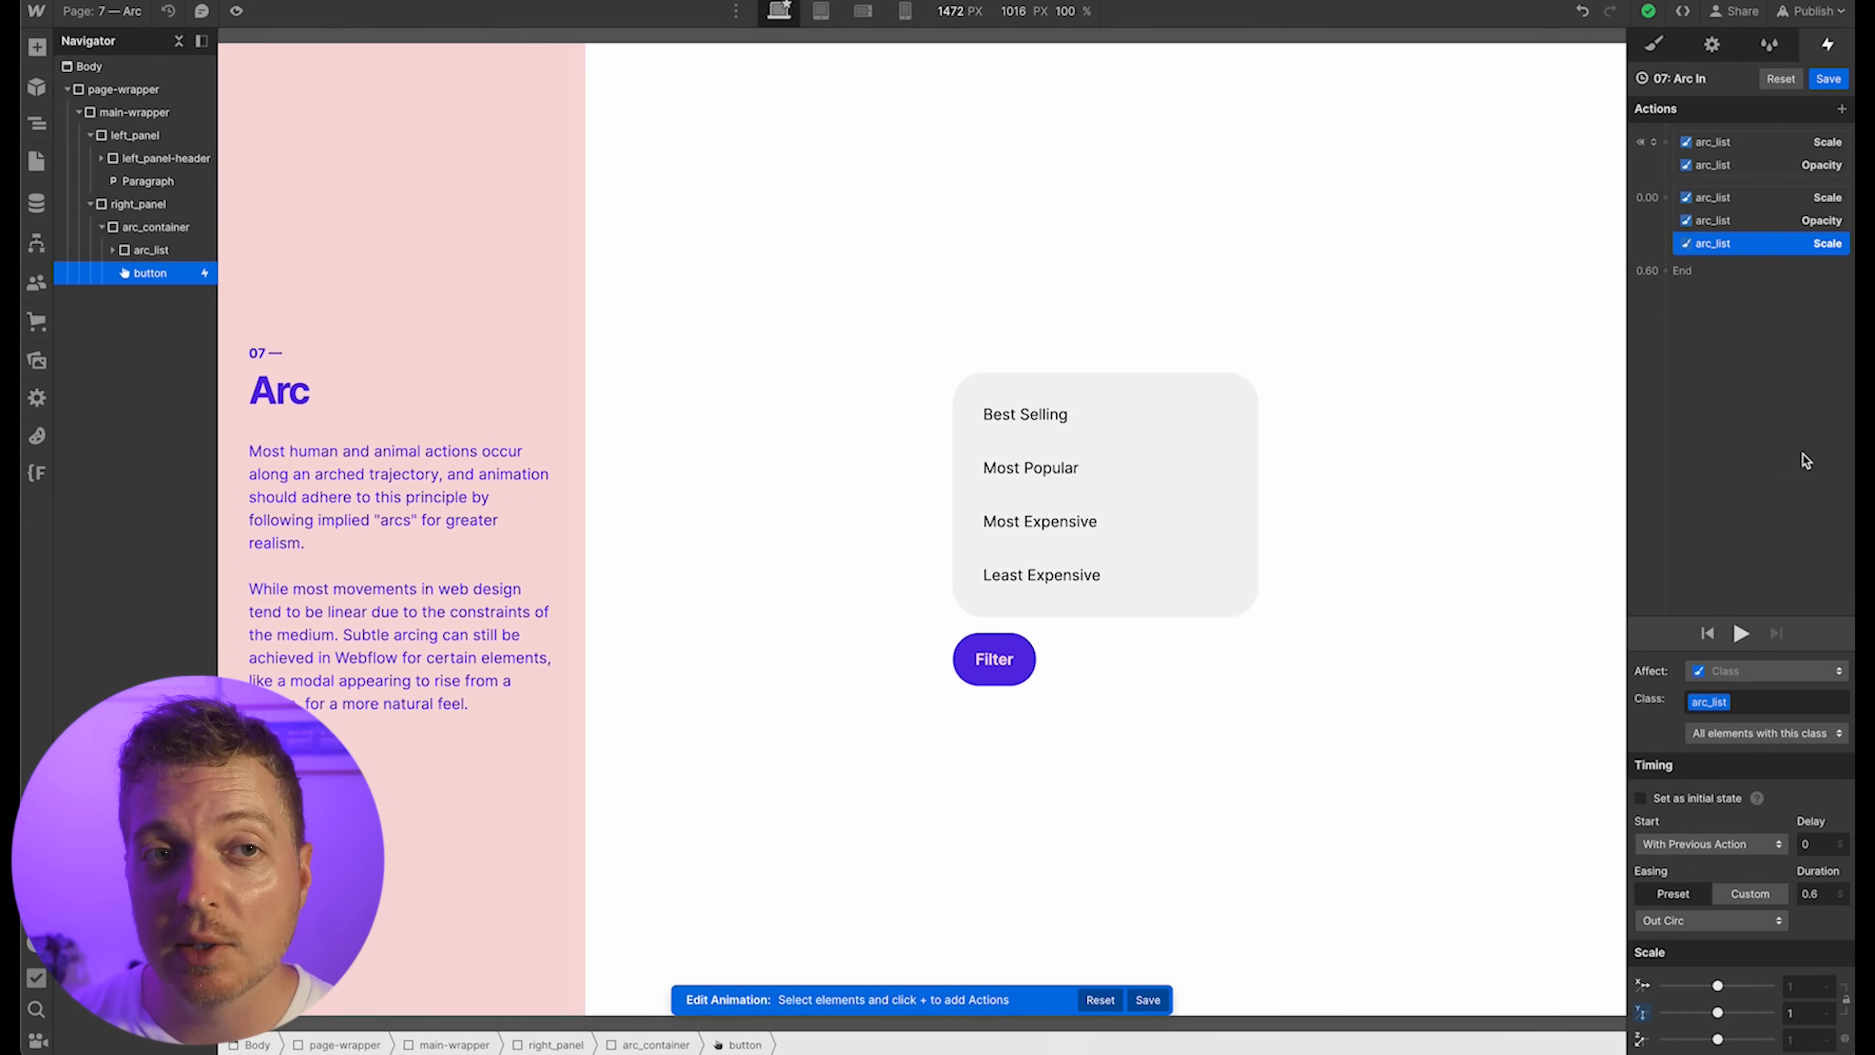
left_click(1745, 637)
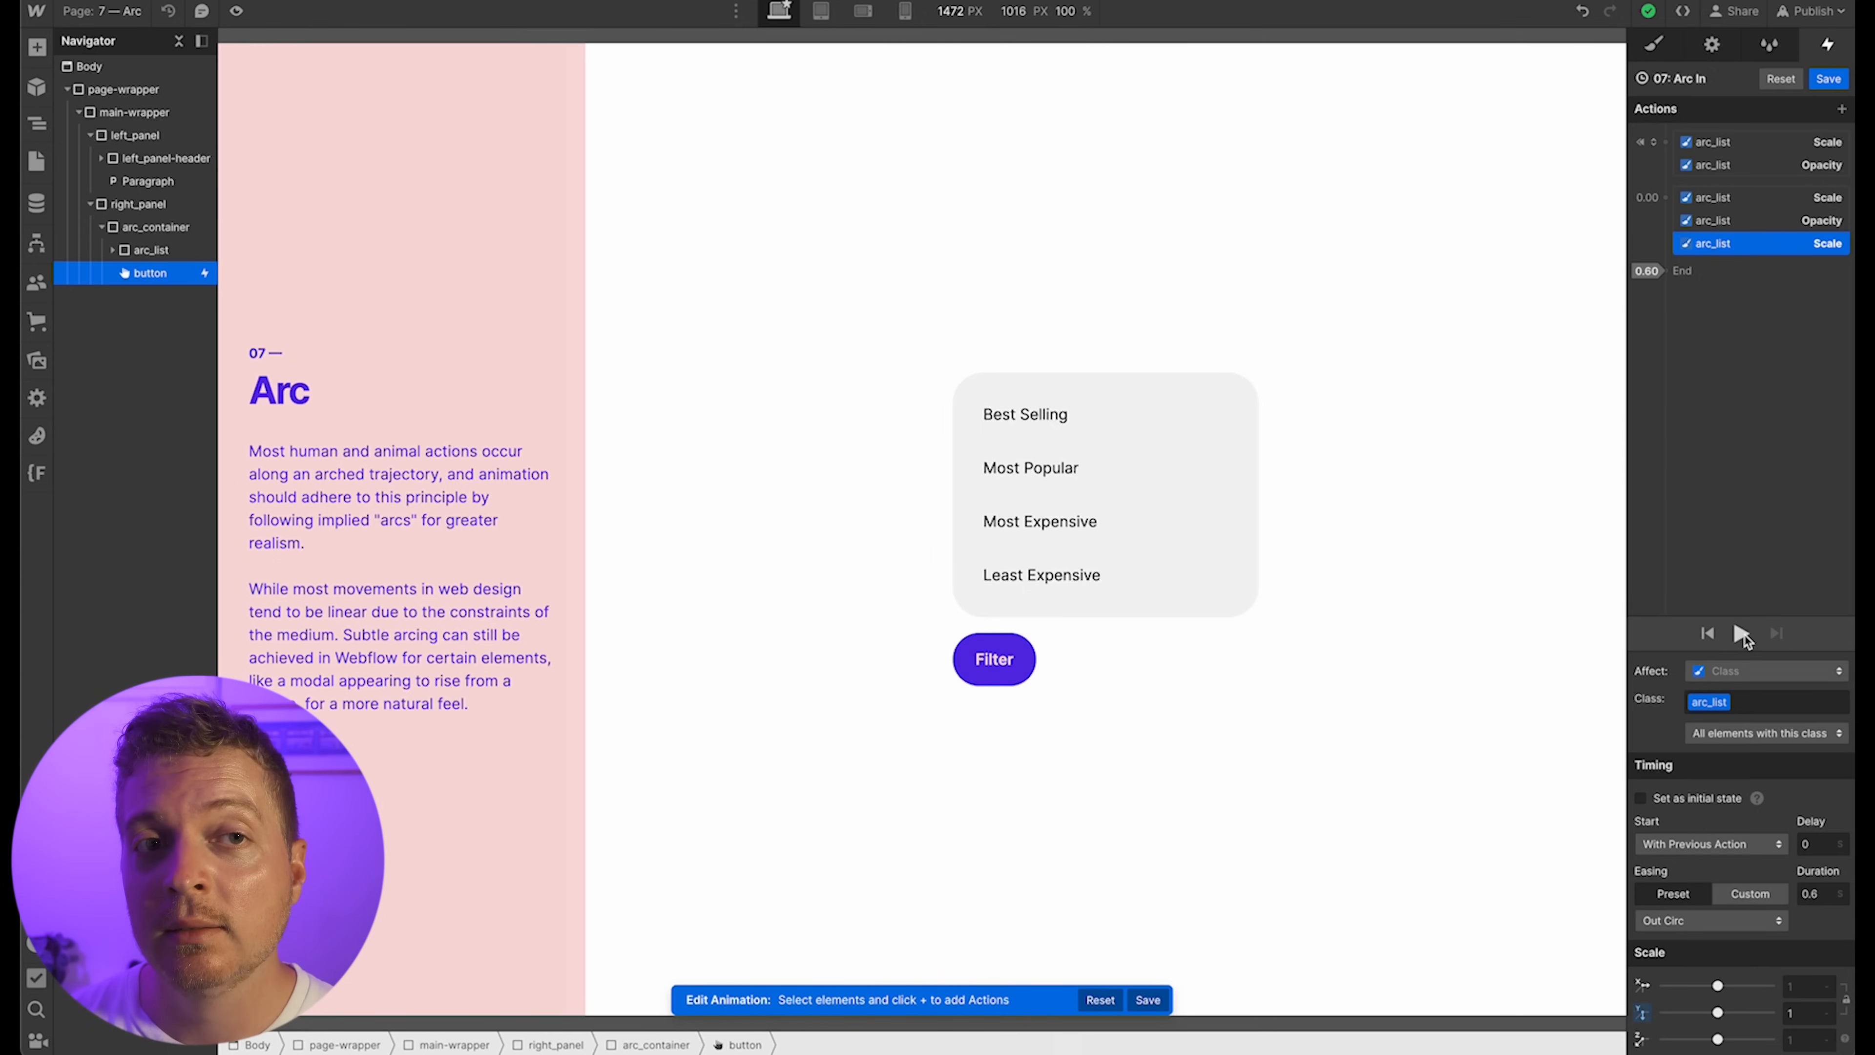
left_click(1743, 633)
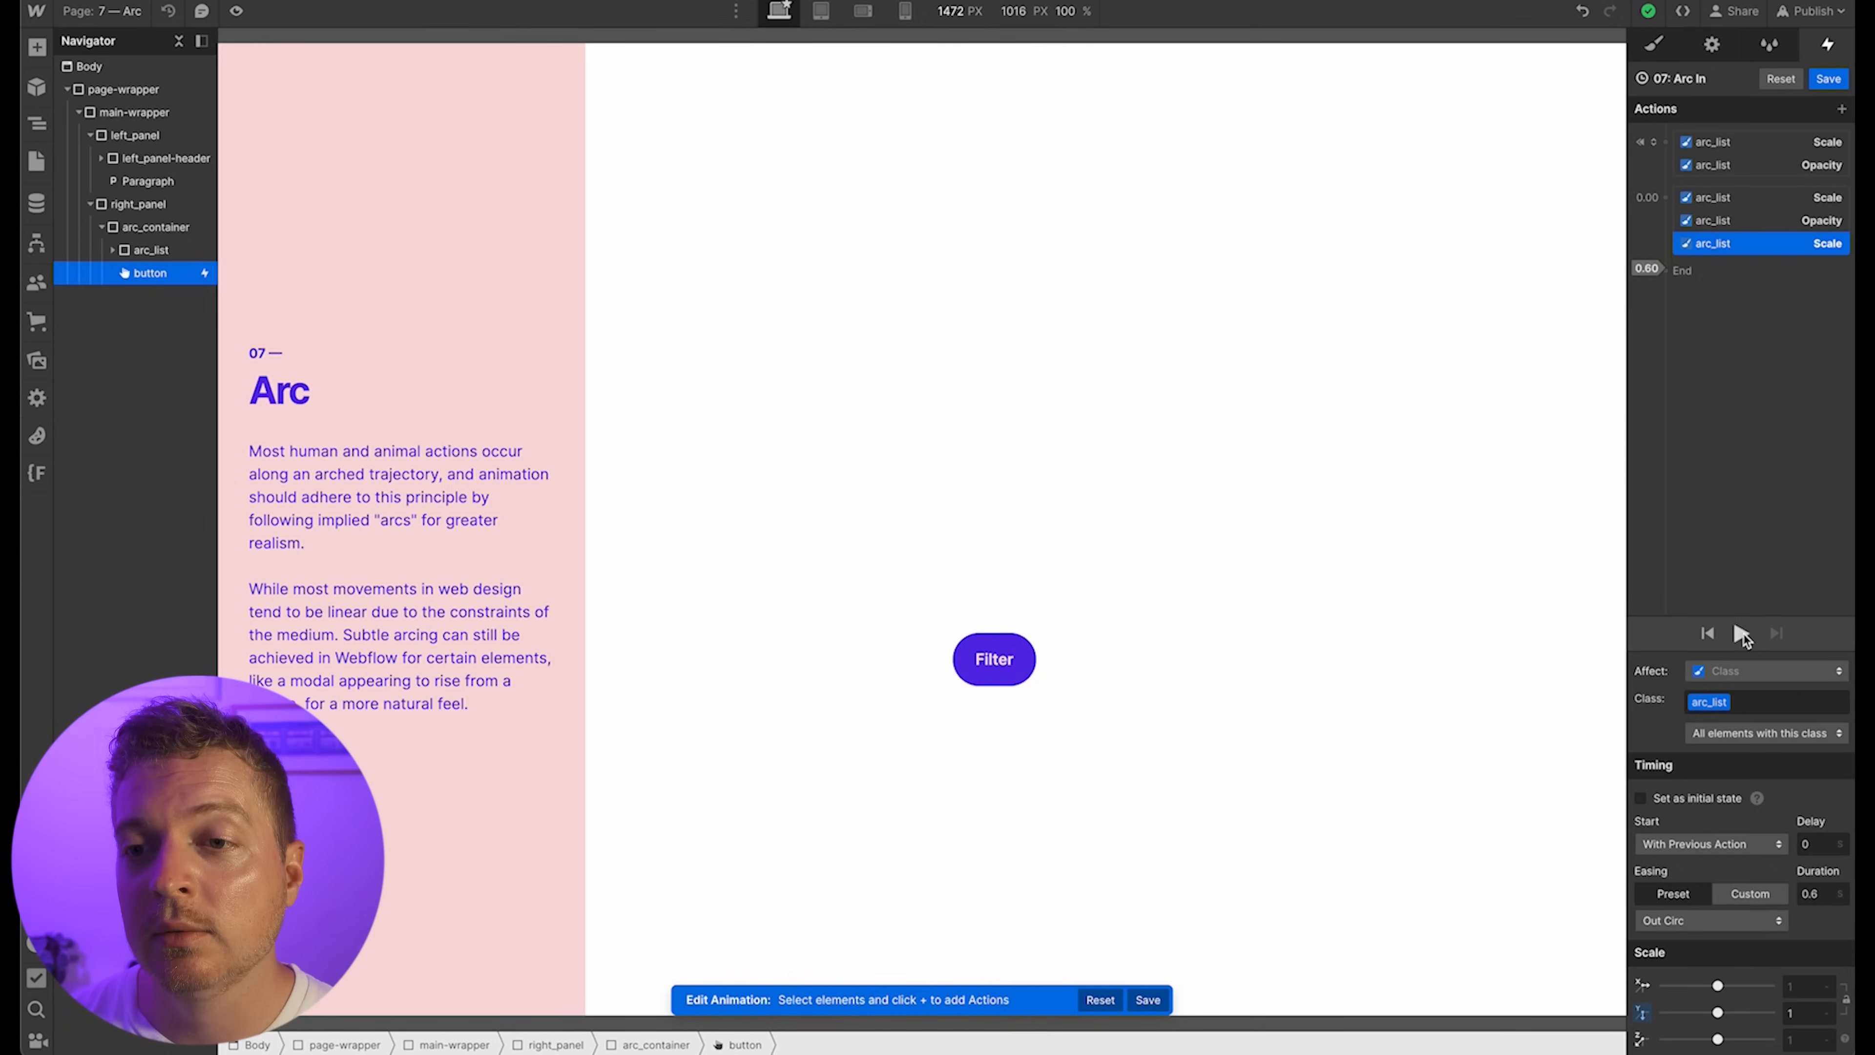
left_click(1815, 83)
Preview the page and open and close the Filter list repeatedly to test its arc animation
key("super+shift+p")
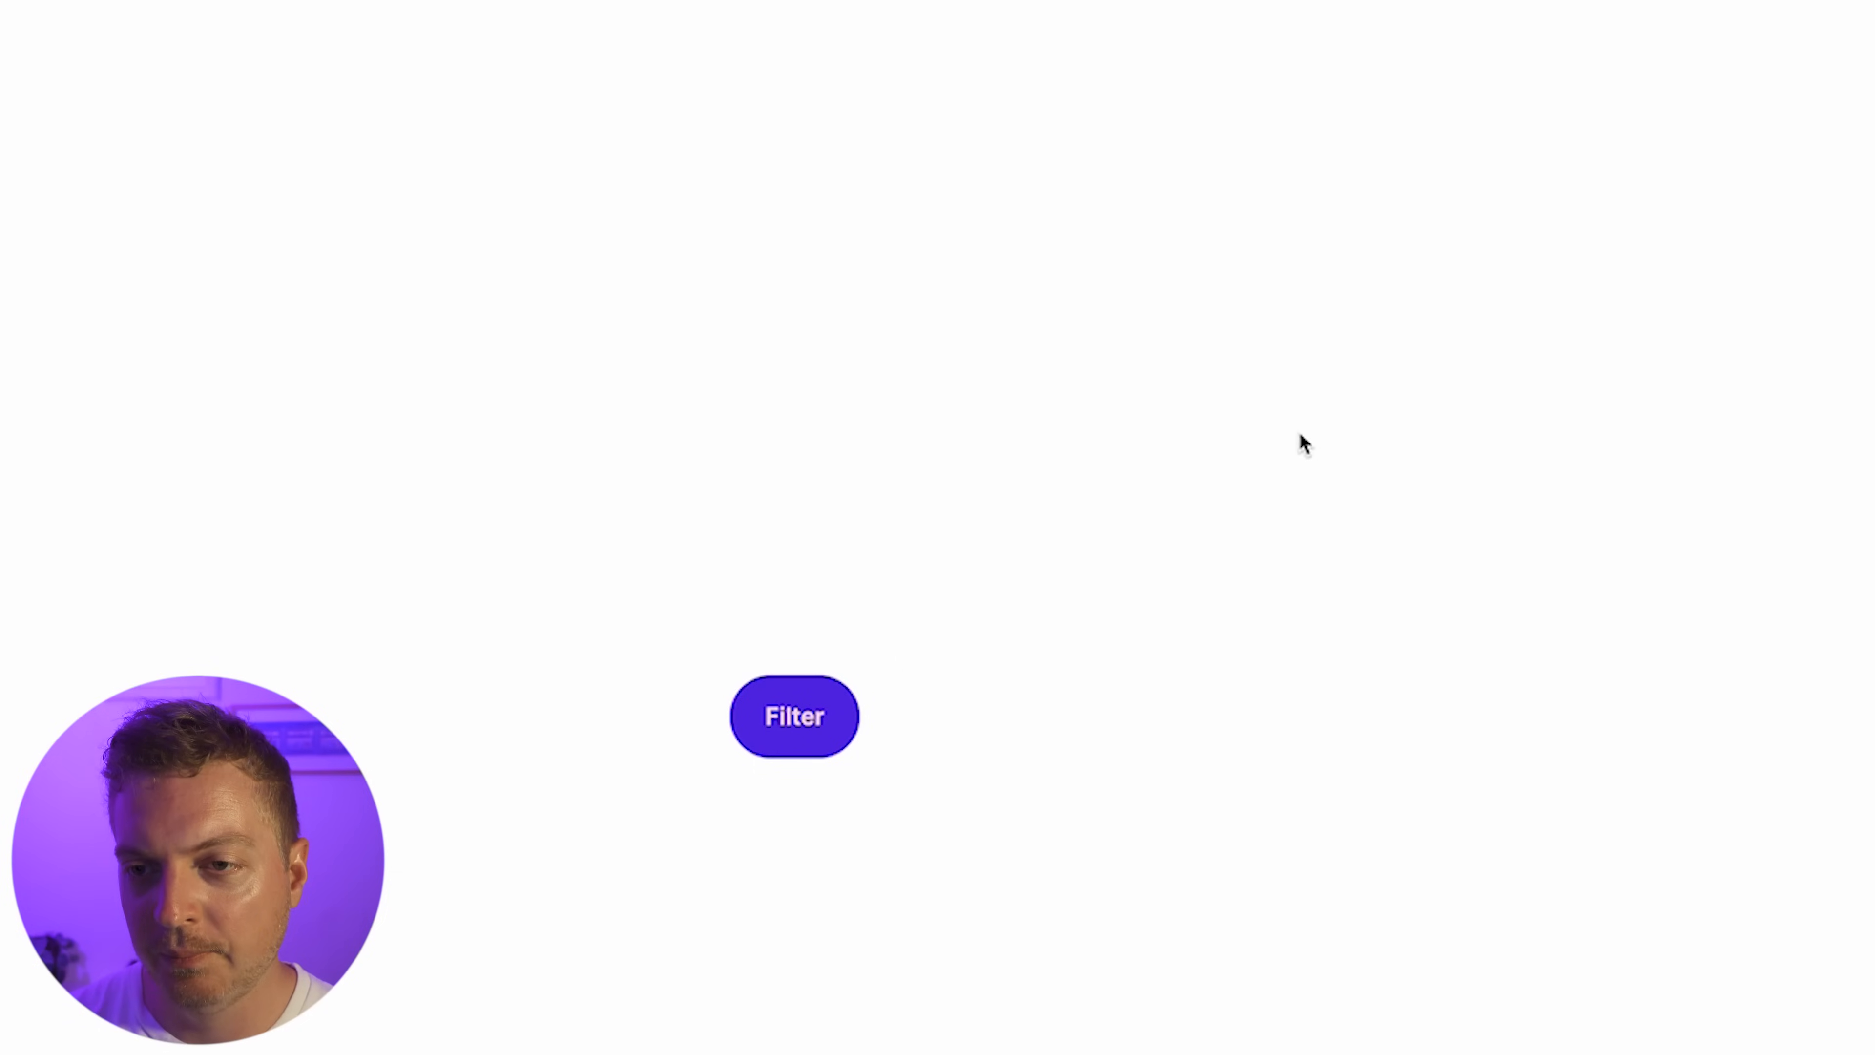
left_click(819, 743)
left_click(819, 743)
left_click(820, 742)
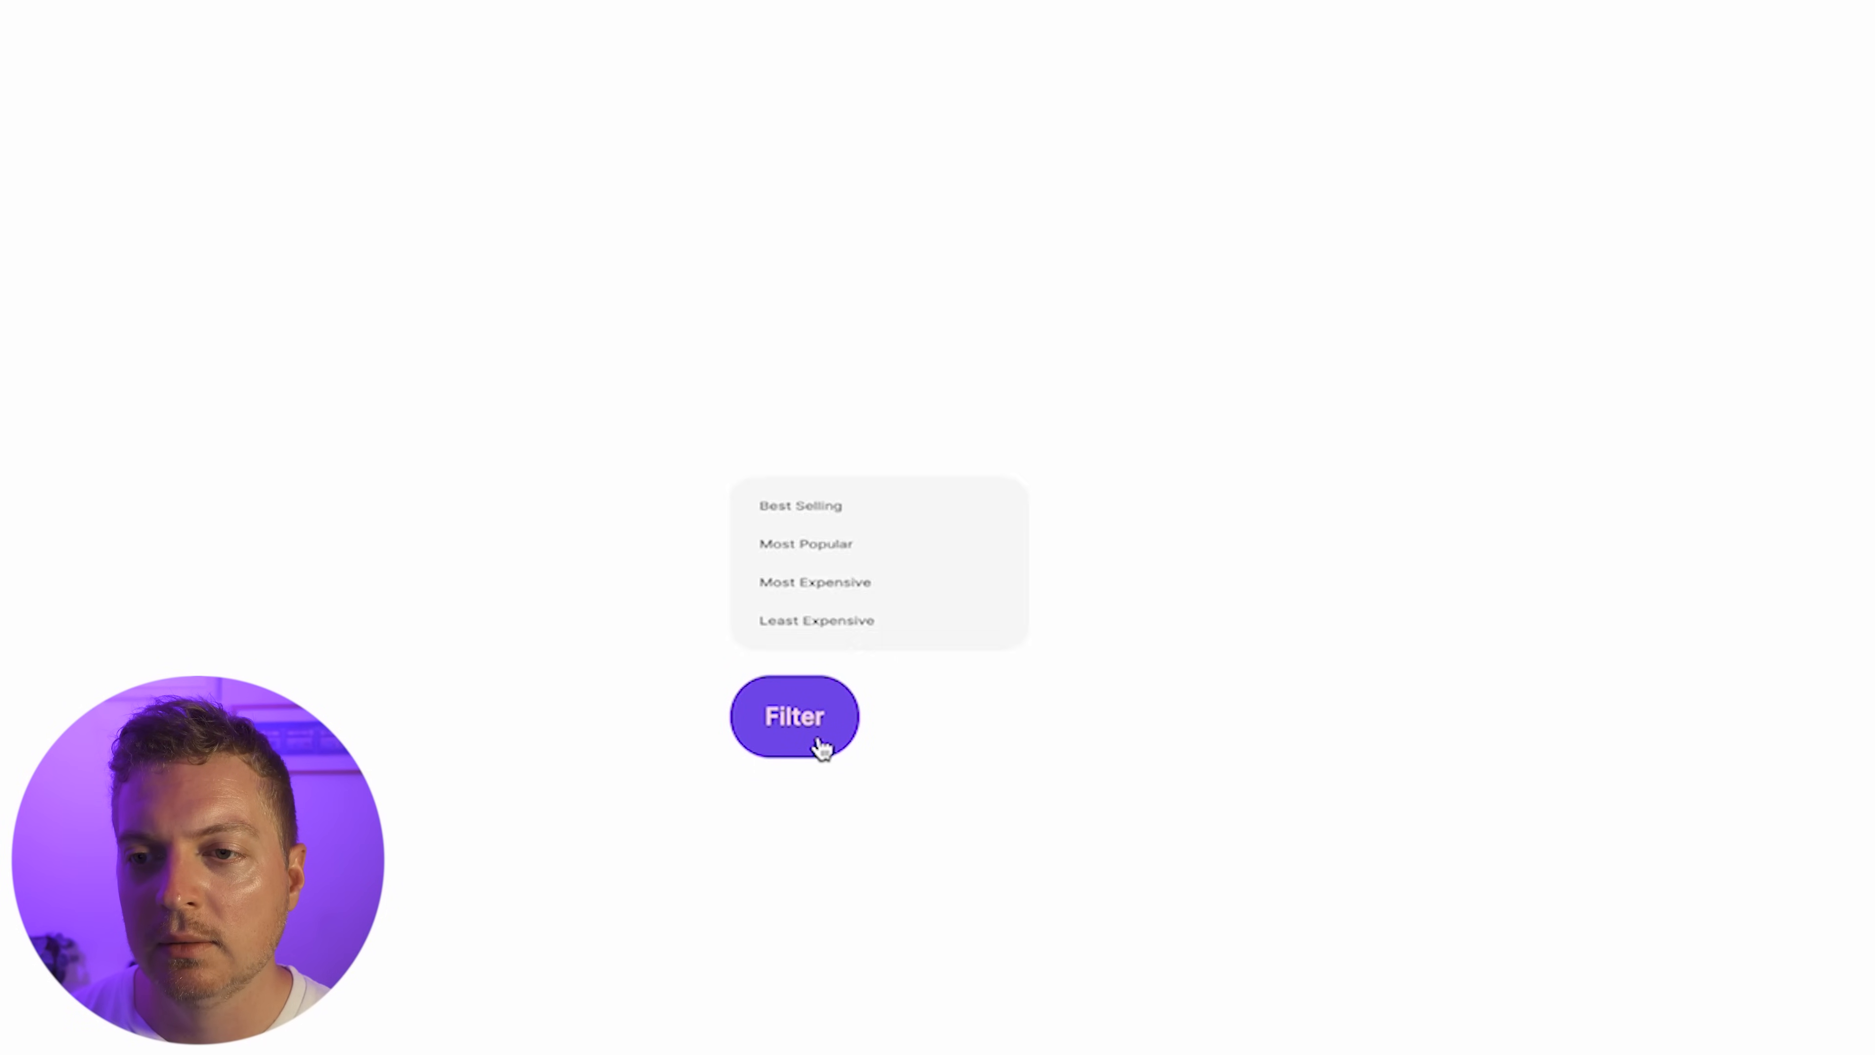
left_click(820, 742)
left_click(819, 740)
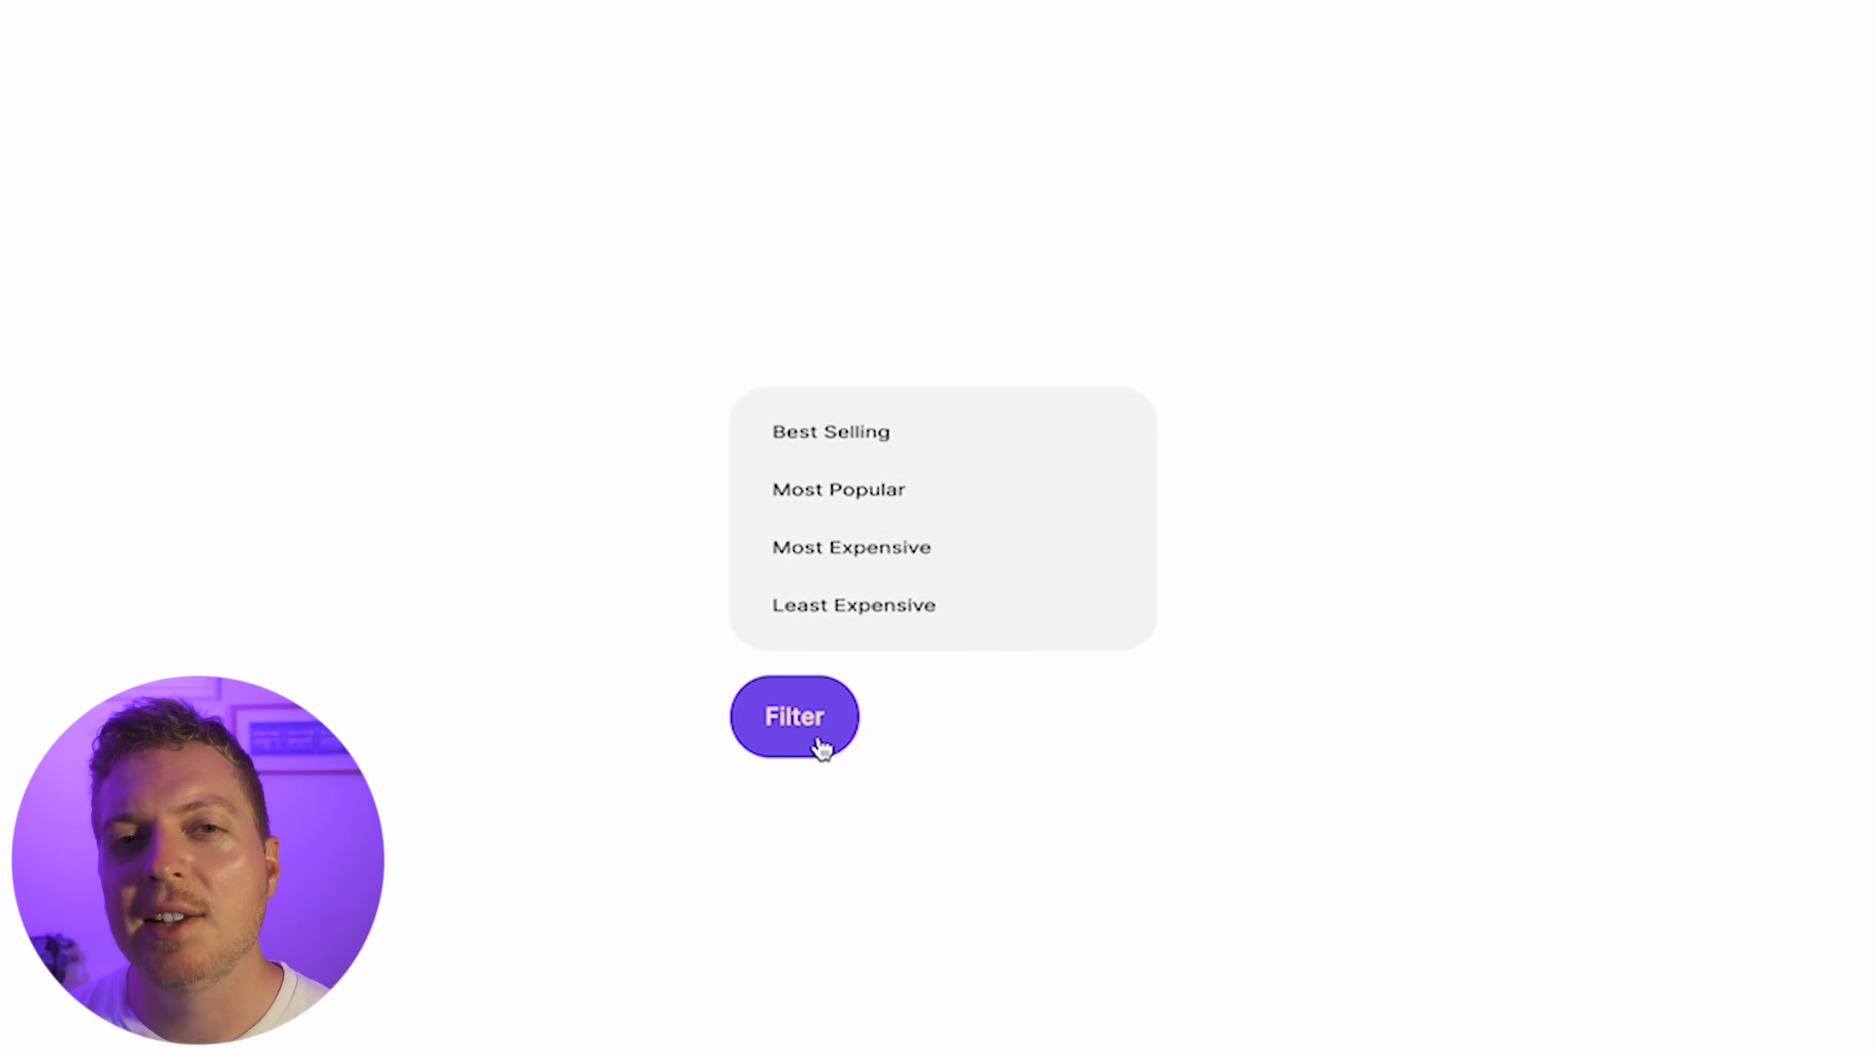
left_click(819, 741)
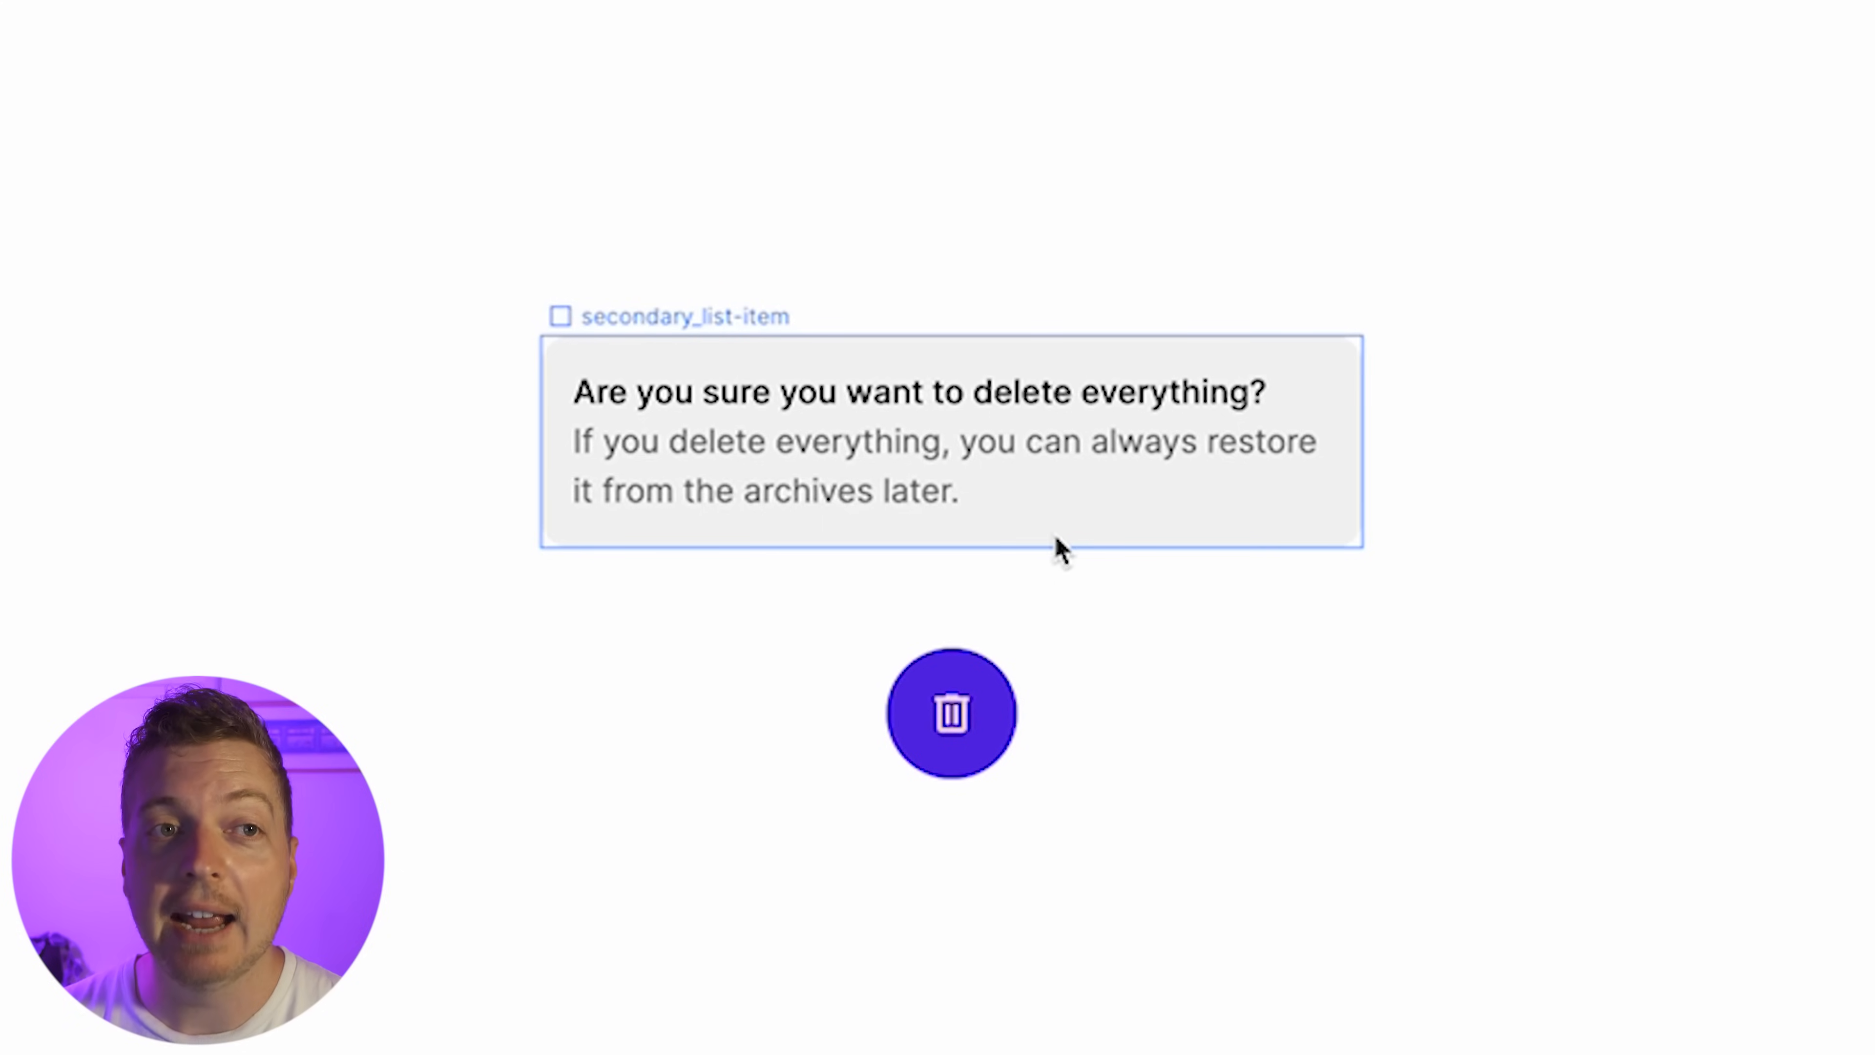
Give the trash button a Mouse click (tap) trigger that starts an animation on the first click
left_click(1001, 757)
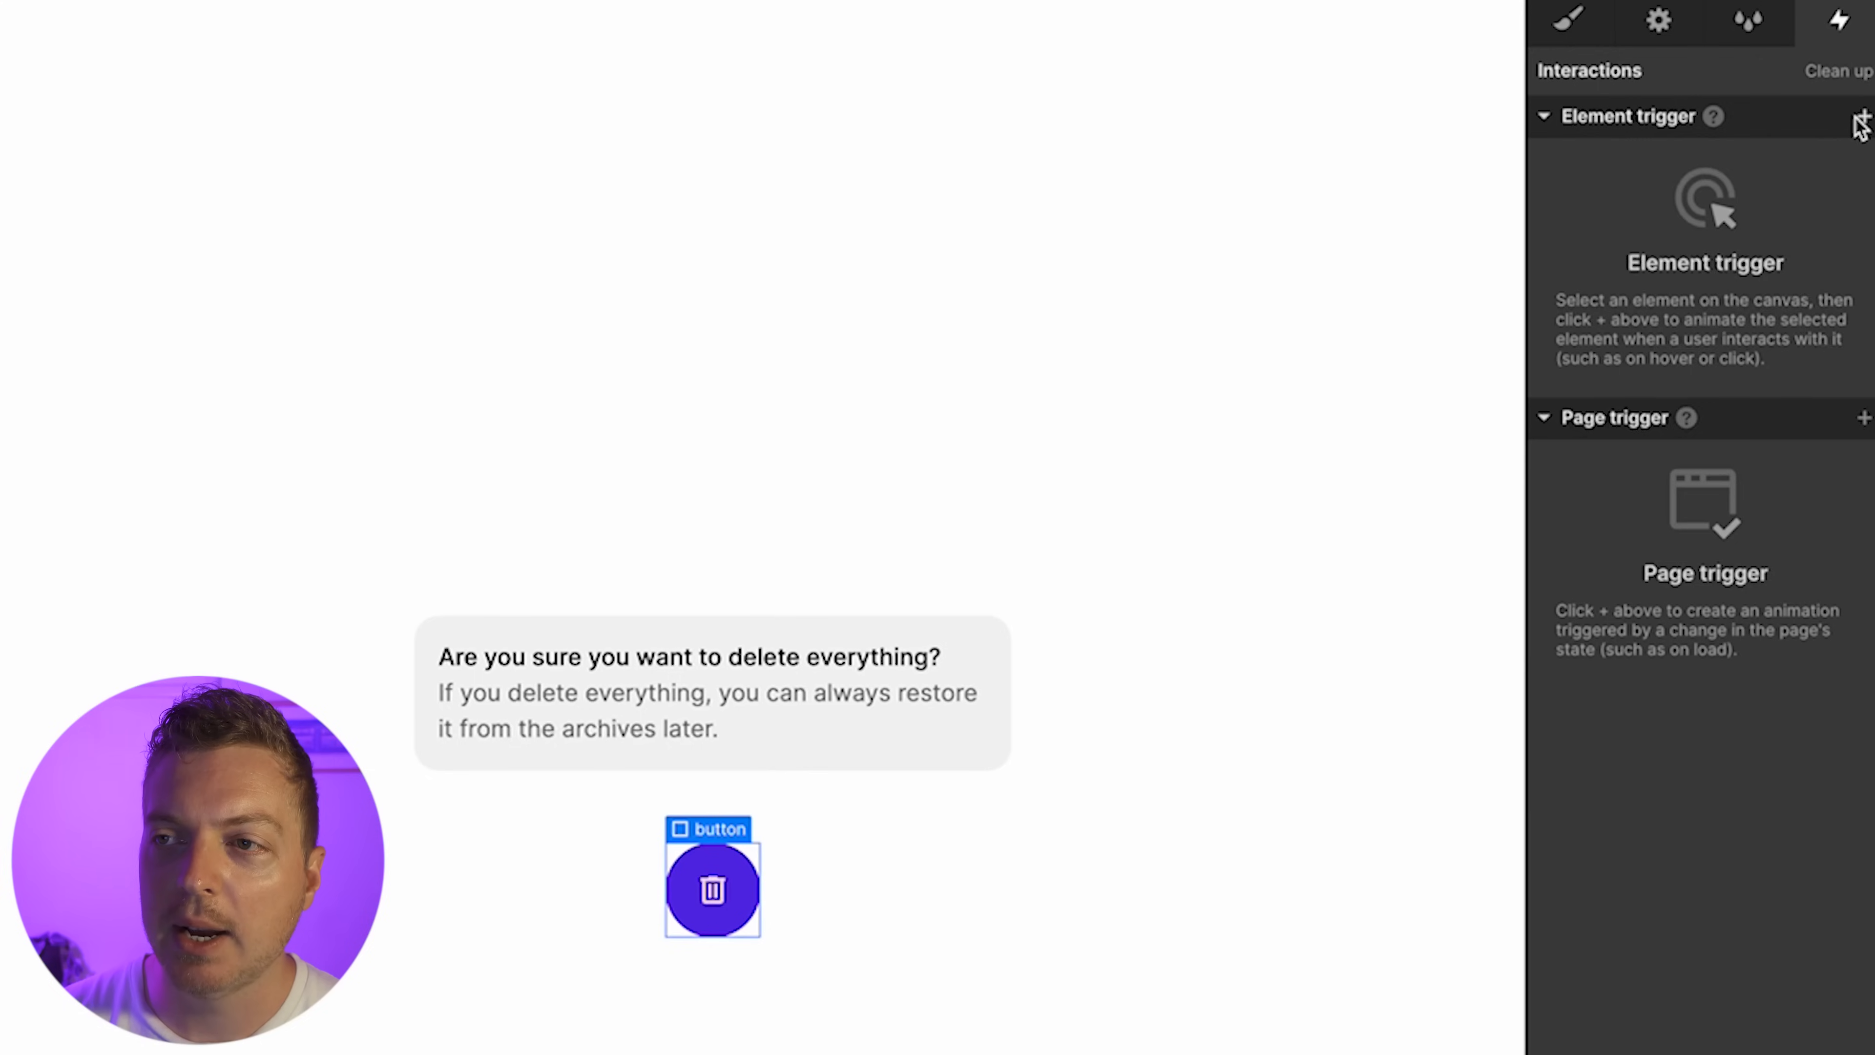
left_click(1859, 118)
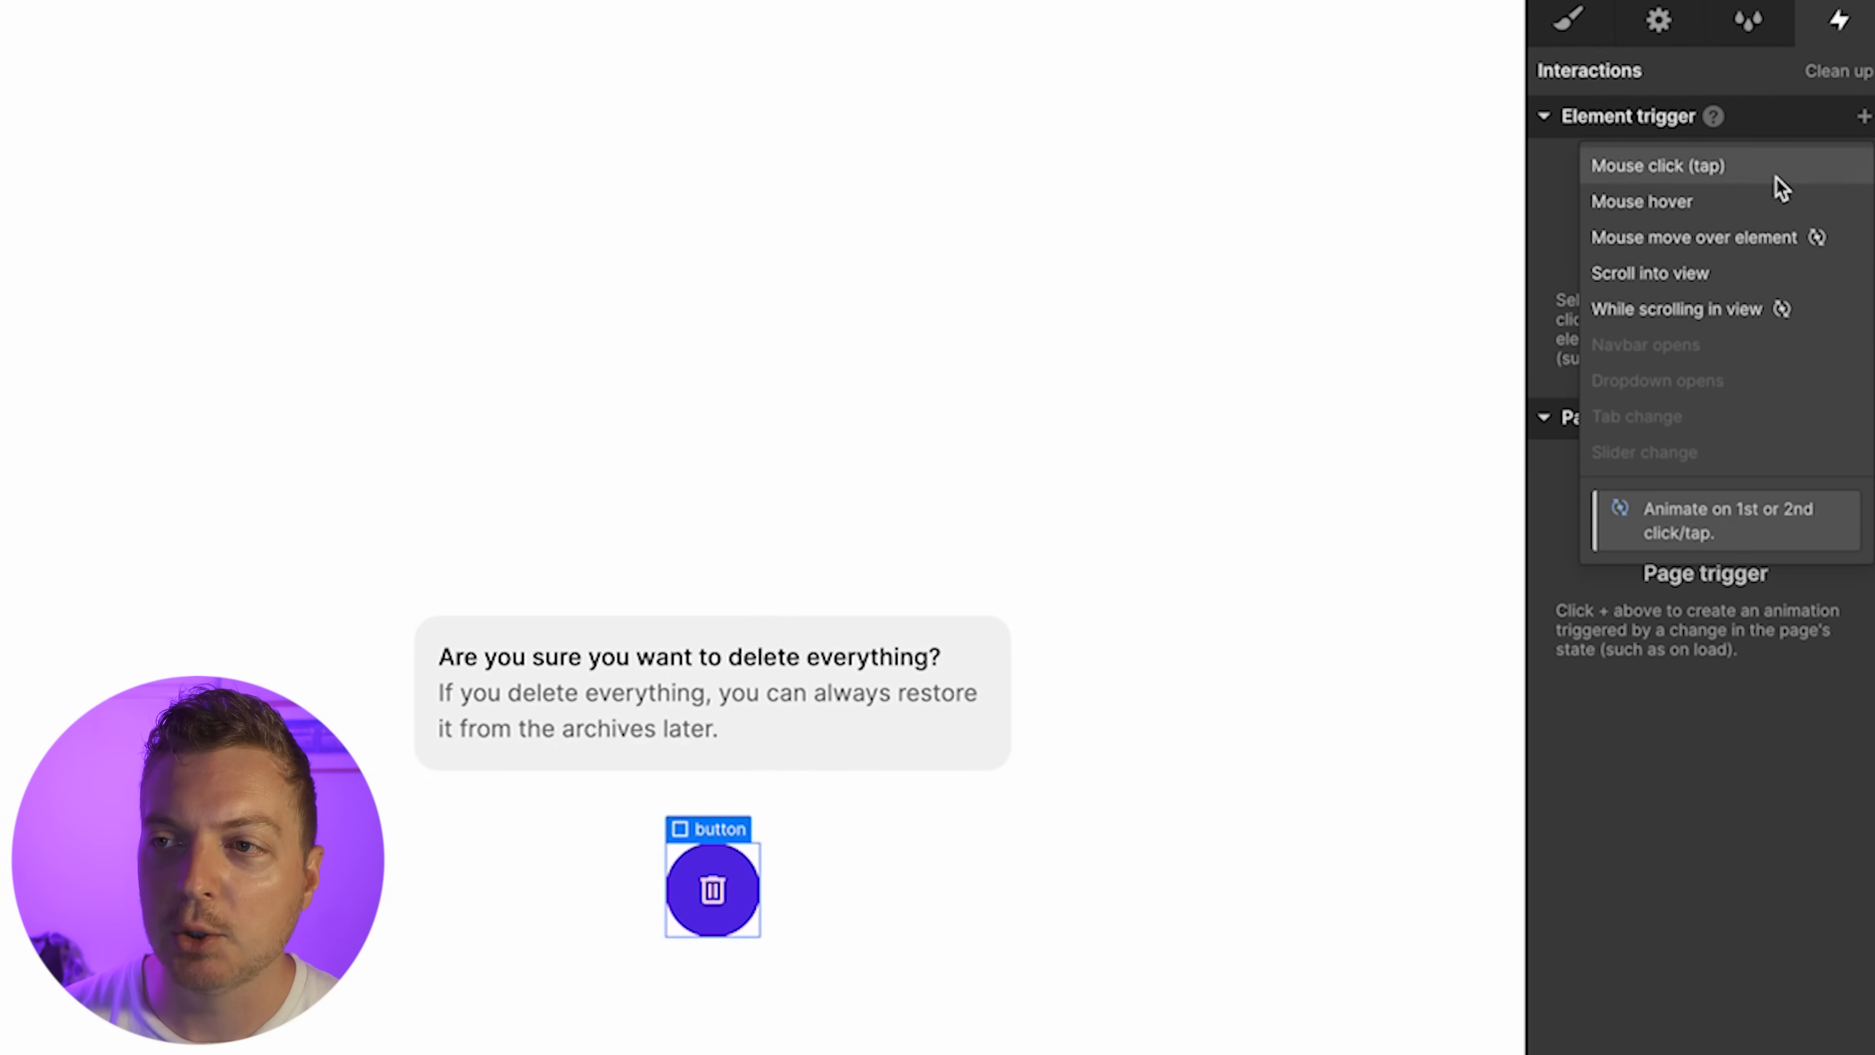
left_click(1734, 168)
left_click(1725, 275)
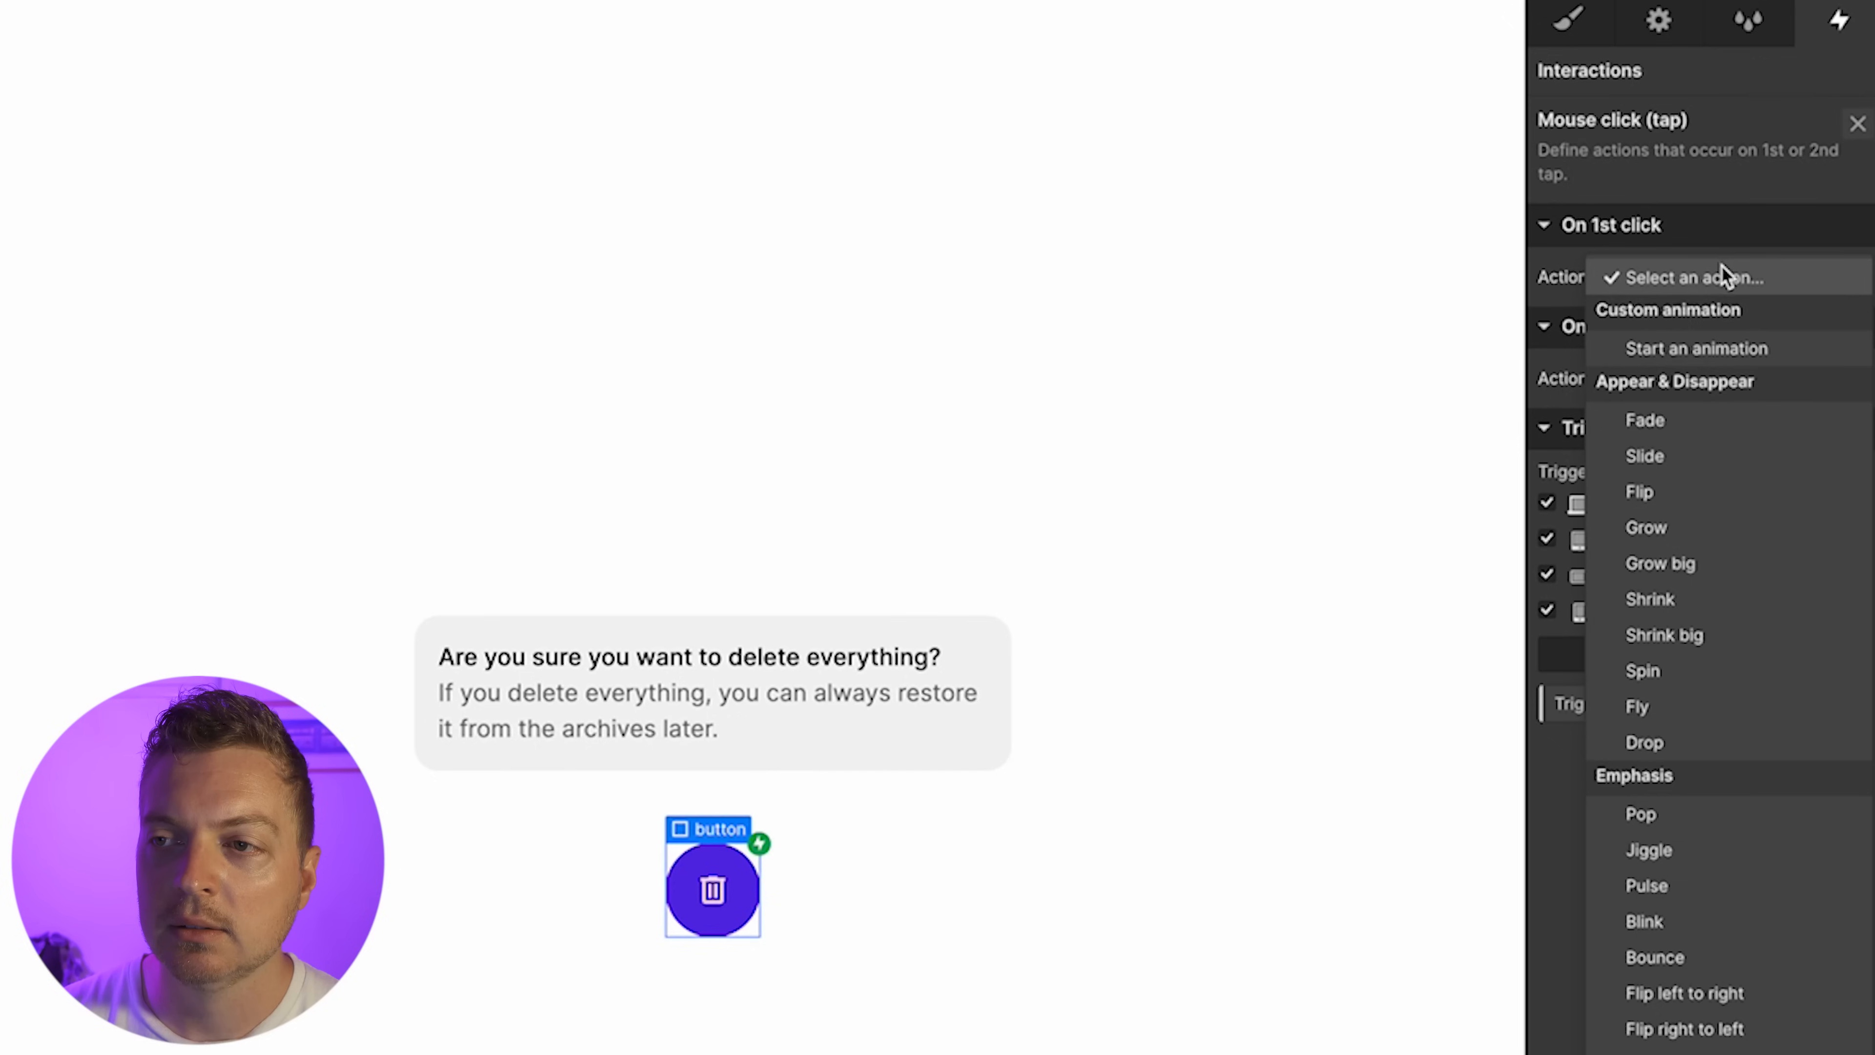
left_click(1702, 350)
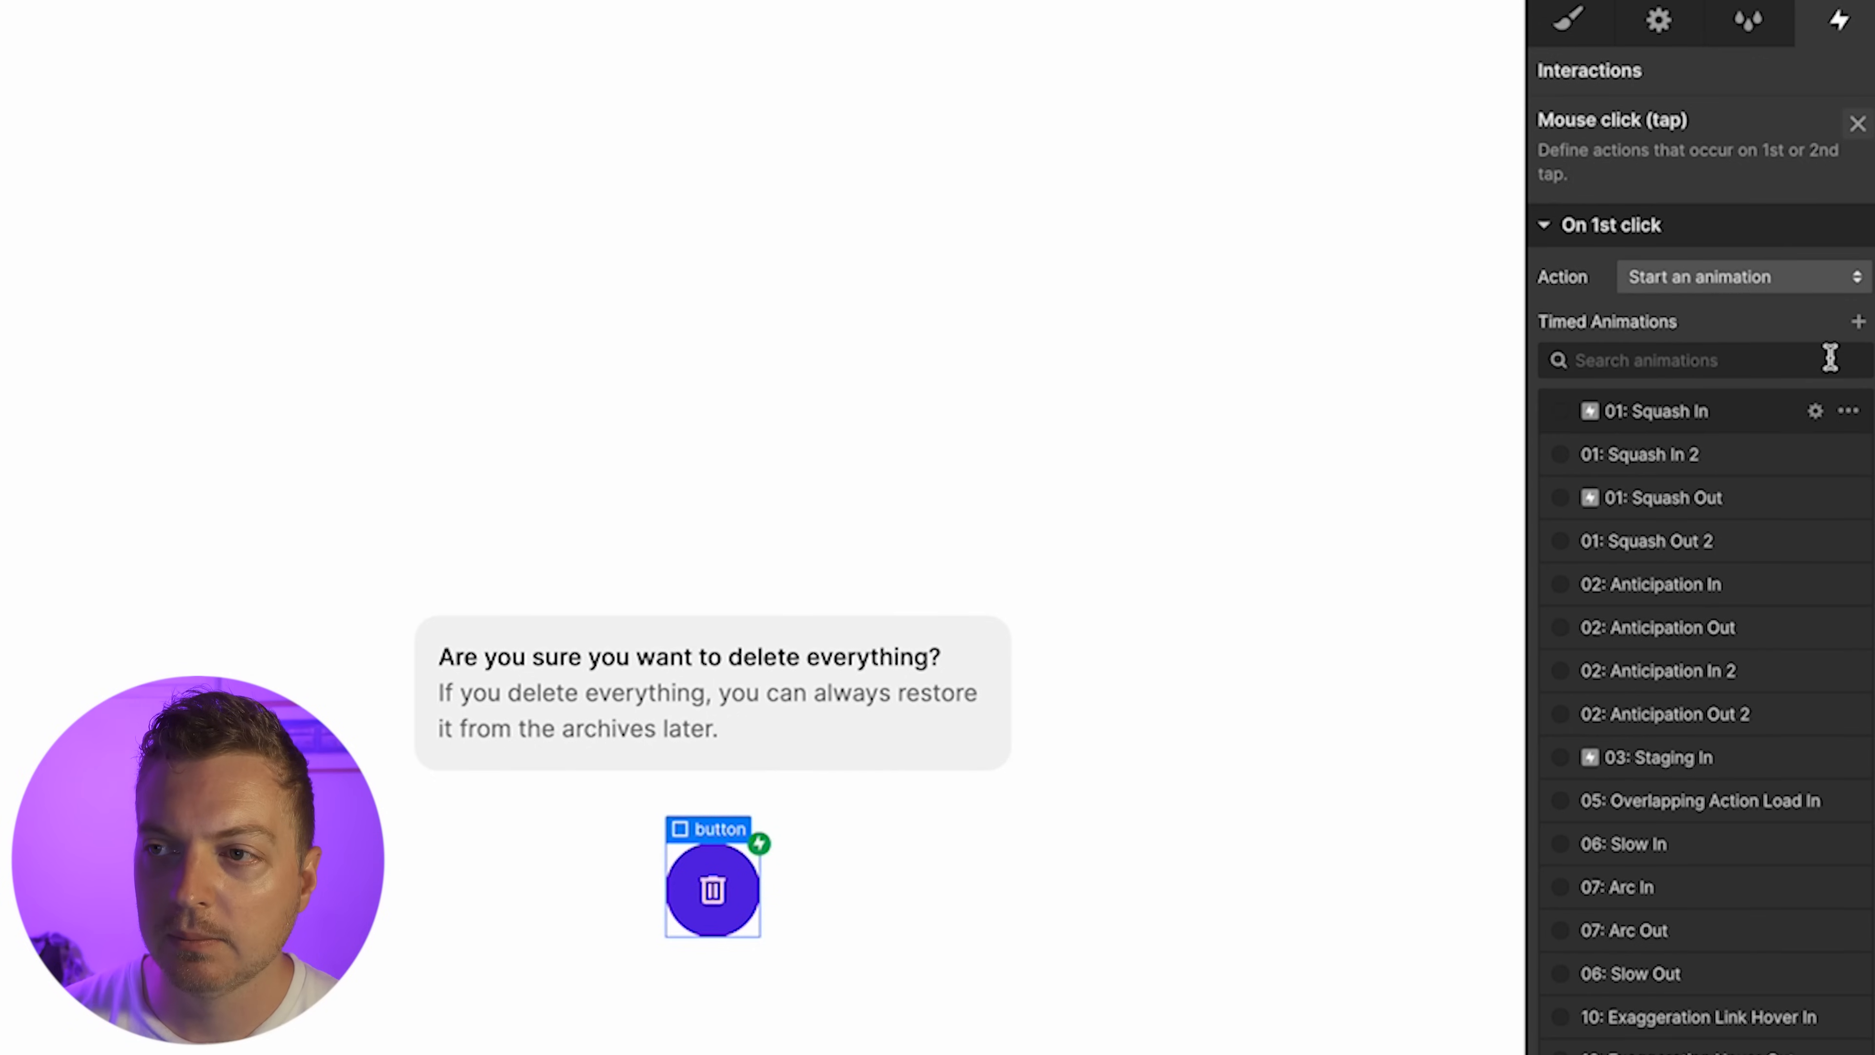
Create a new timed animation named "08: Secondary Action Click"
left_click(1859, 321)
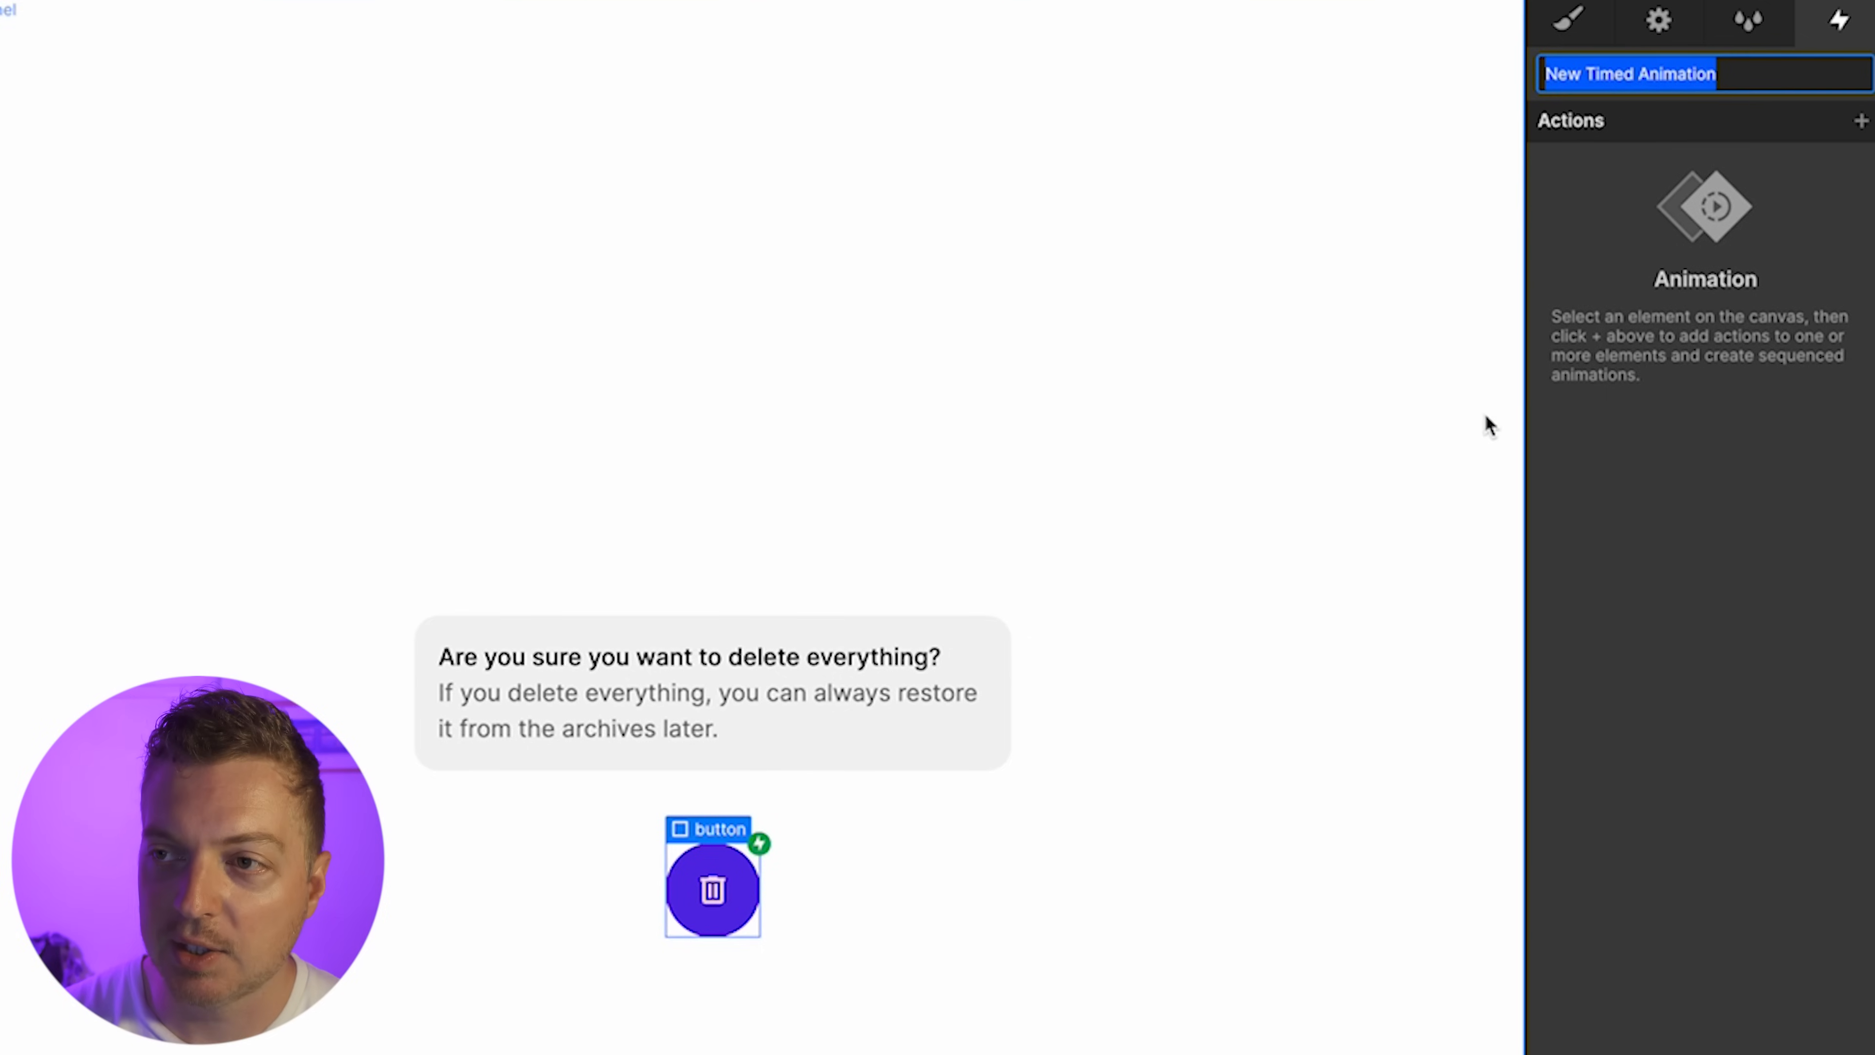
type("d8: S")
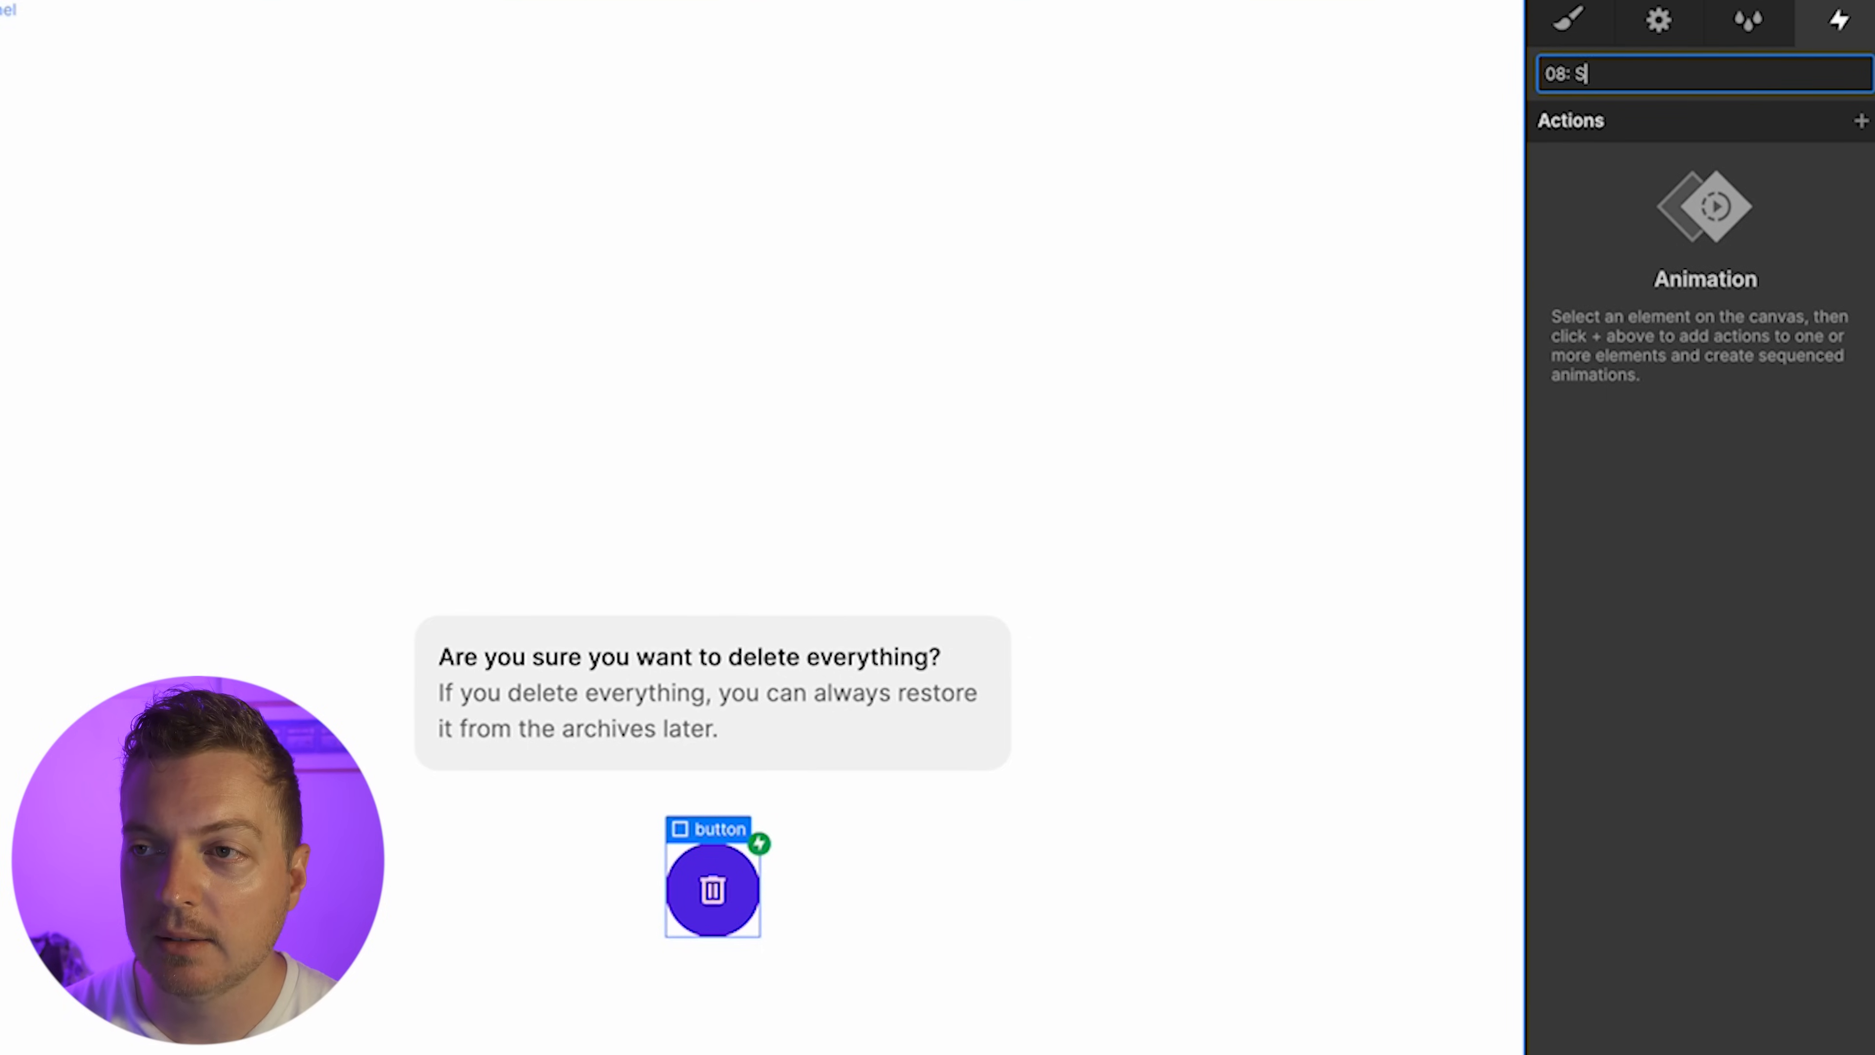
type("econdary Action Click")
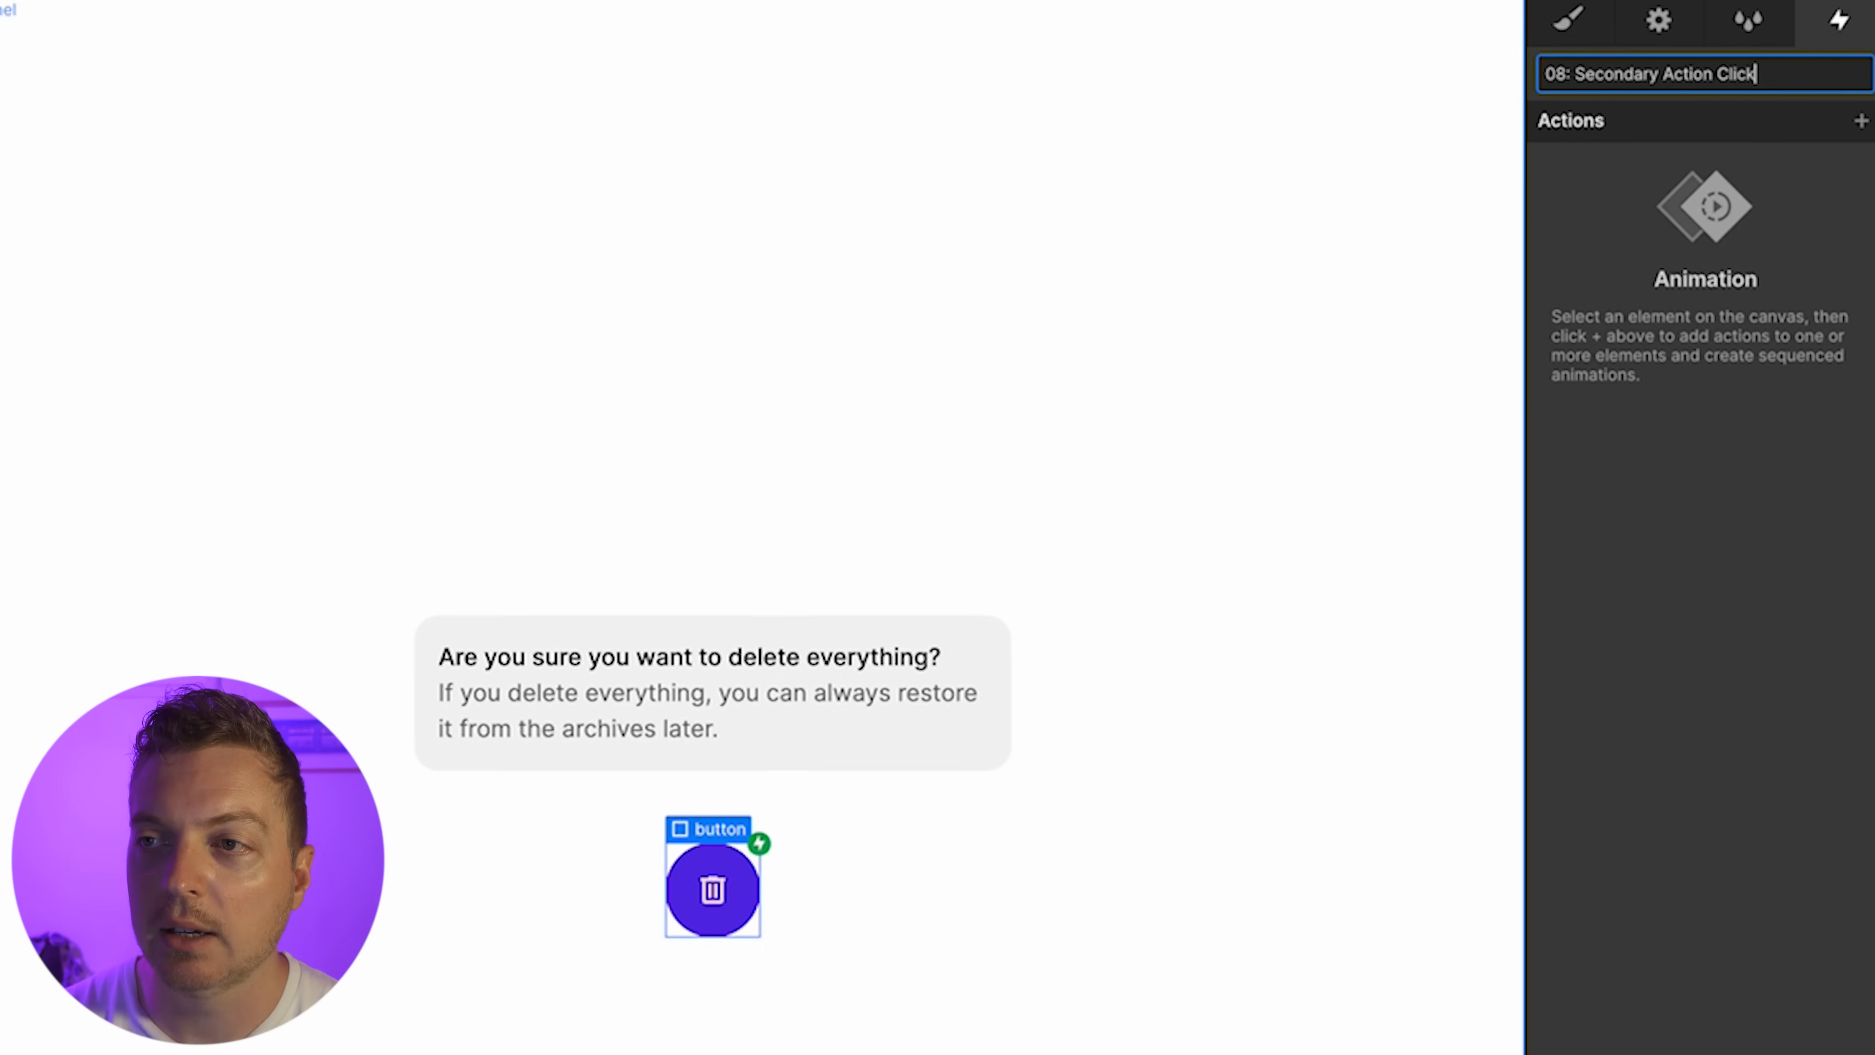
key("Return")
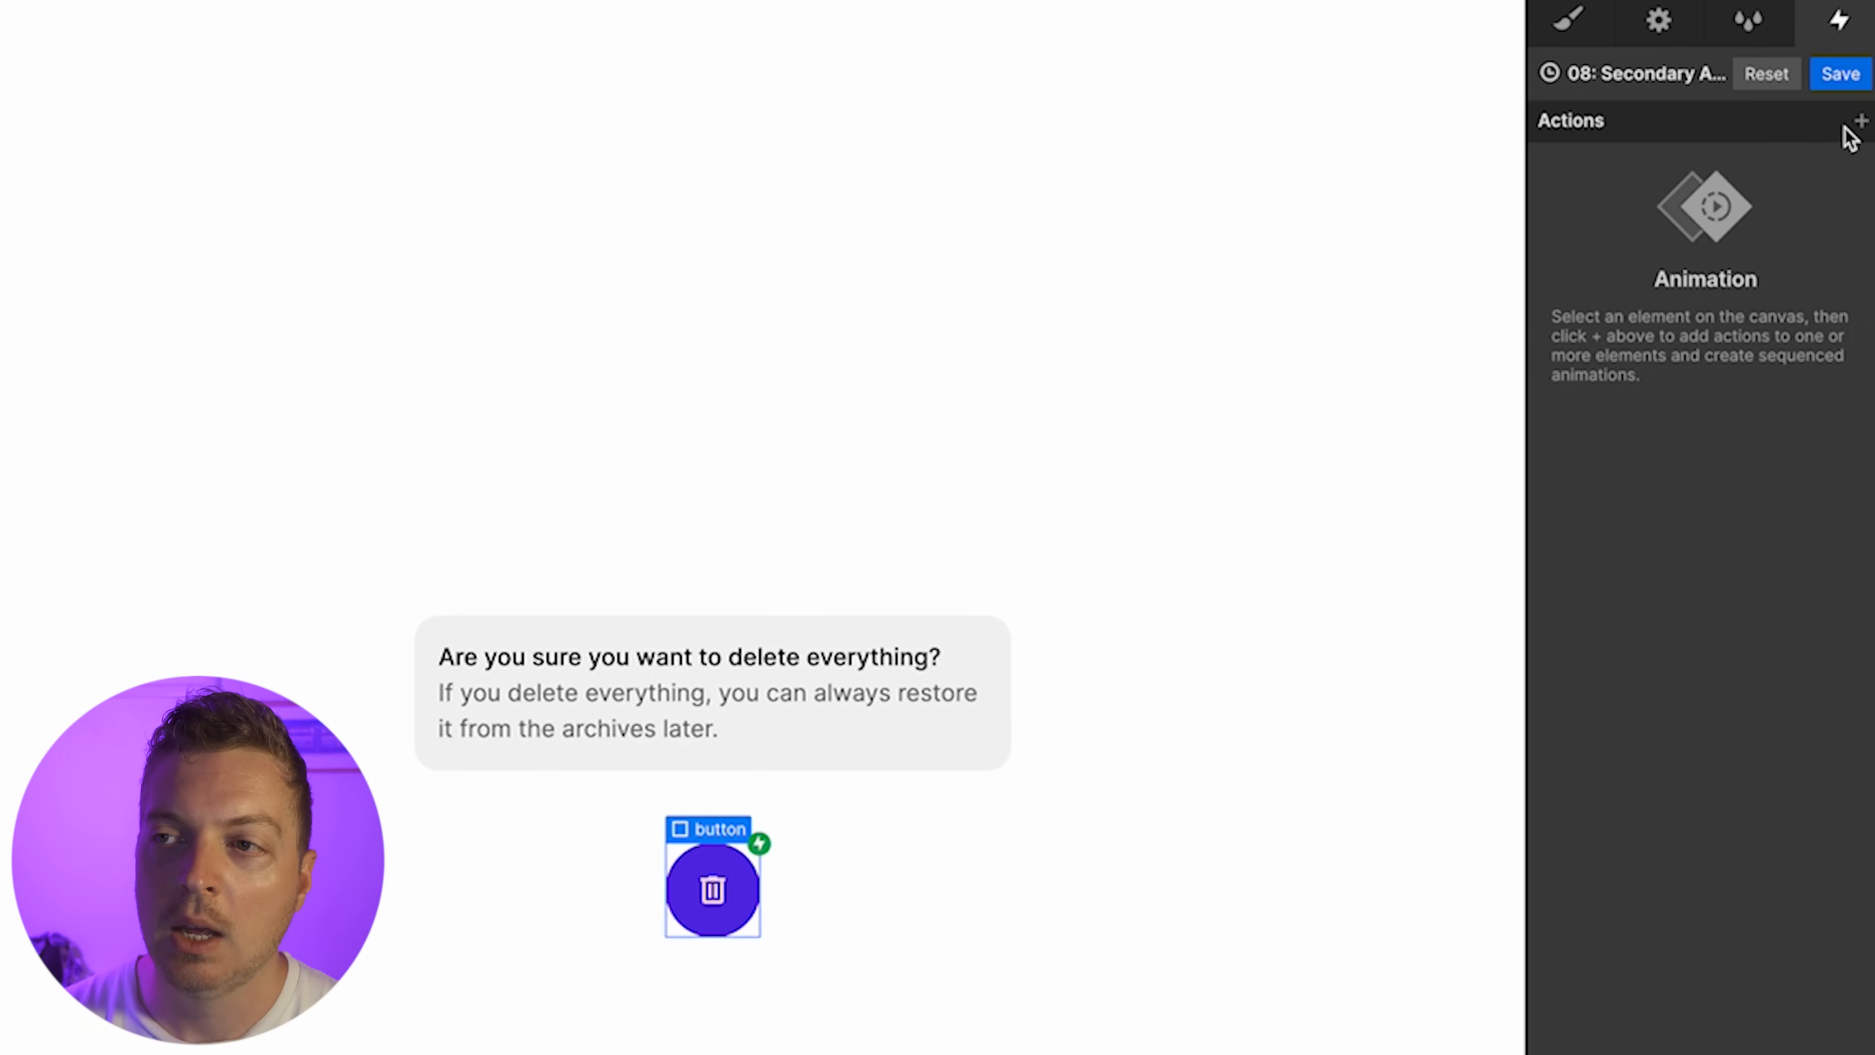
Add a BG Color action for the trash button and set its background to red #fd4747
left_click(1860, 121)
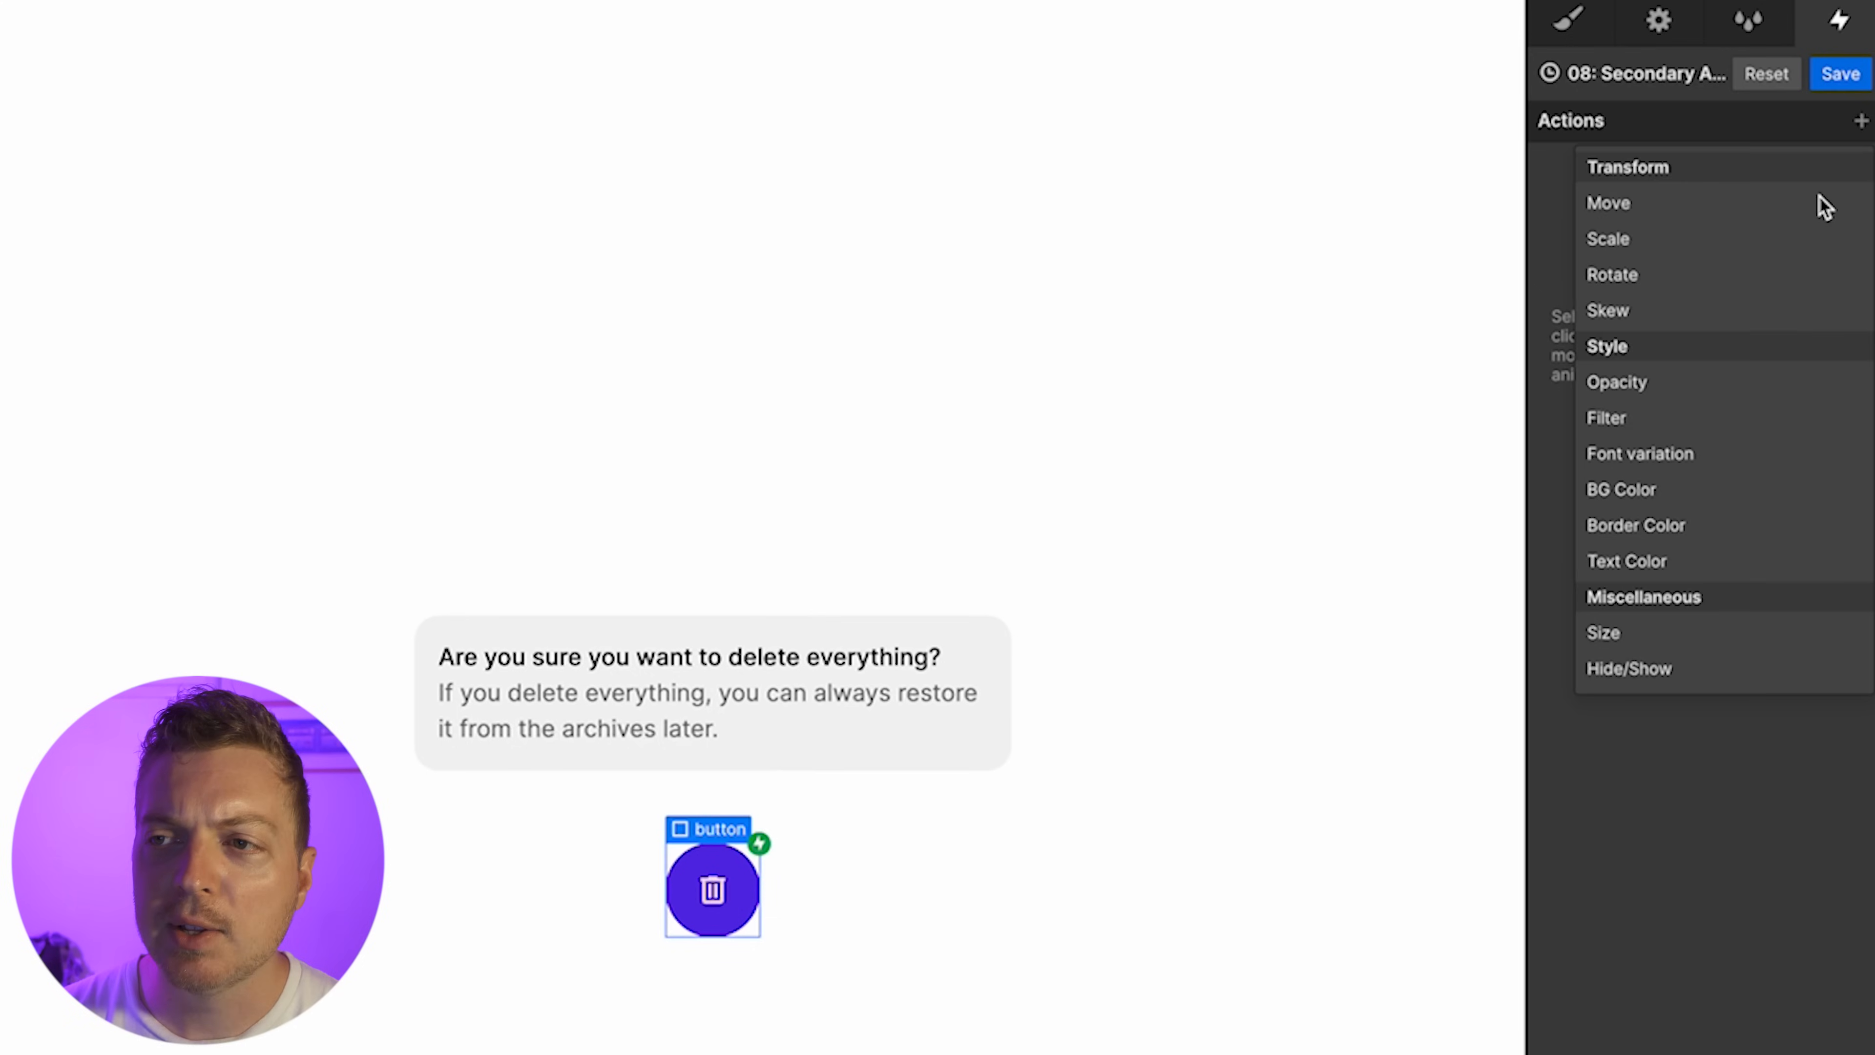
left_click(1698, 491)
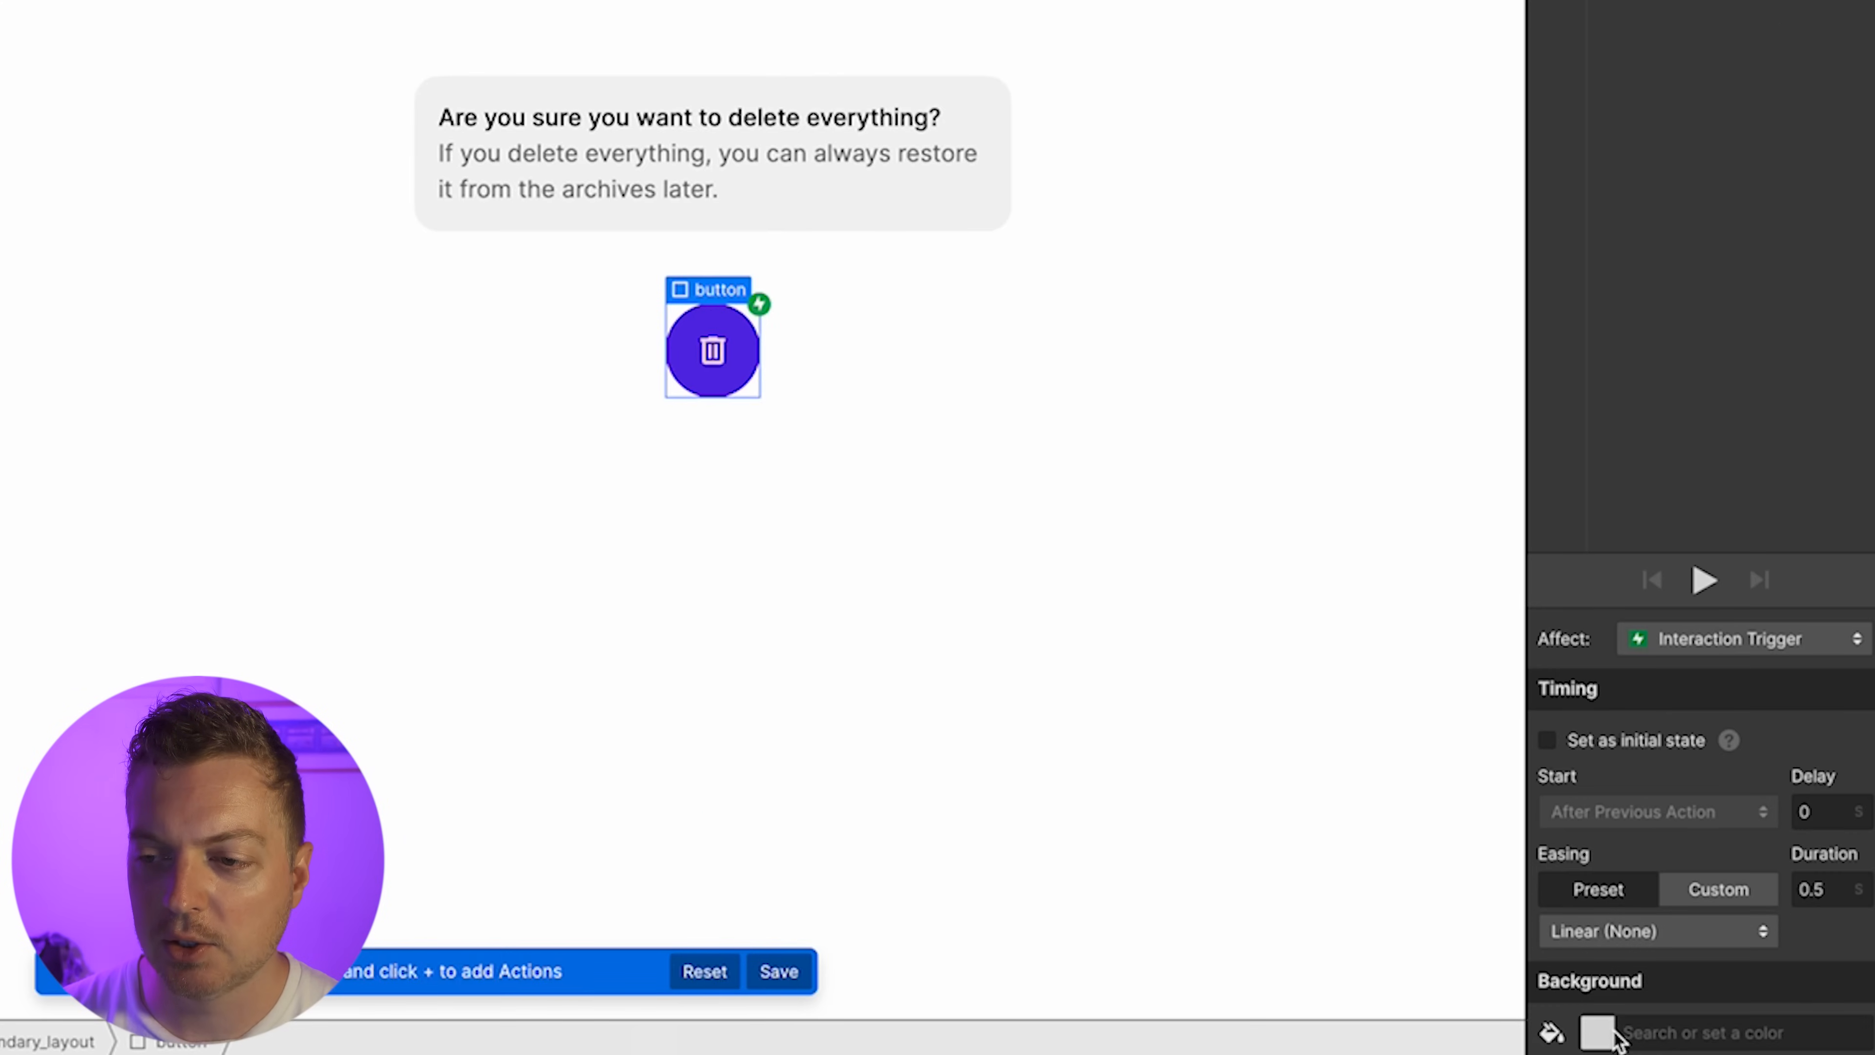
left_click(1613, 1031)
left_click(1749, 596)
left_click_drag(1749, 596, 1778, 552)
left_click(1754, 415)
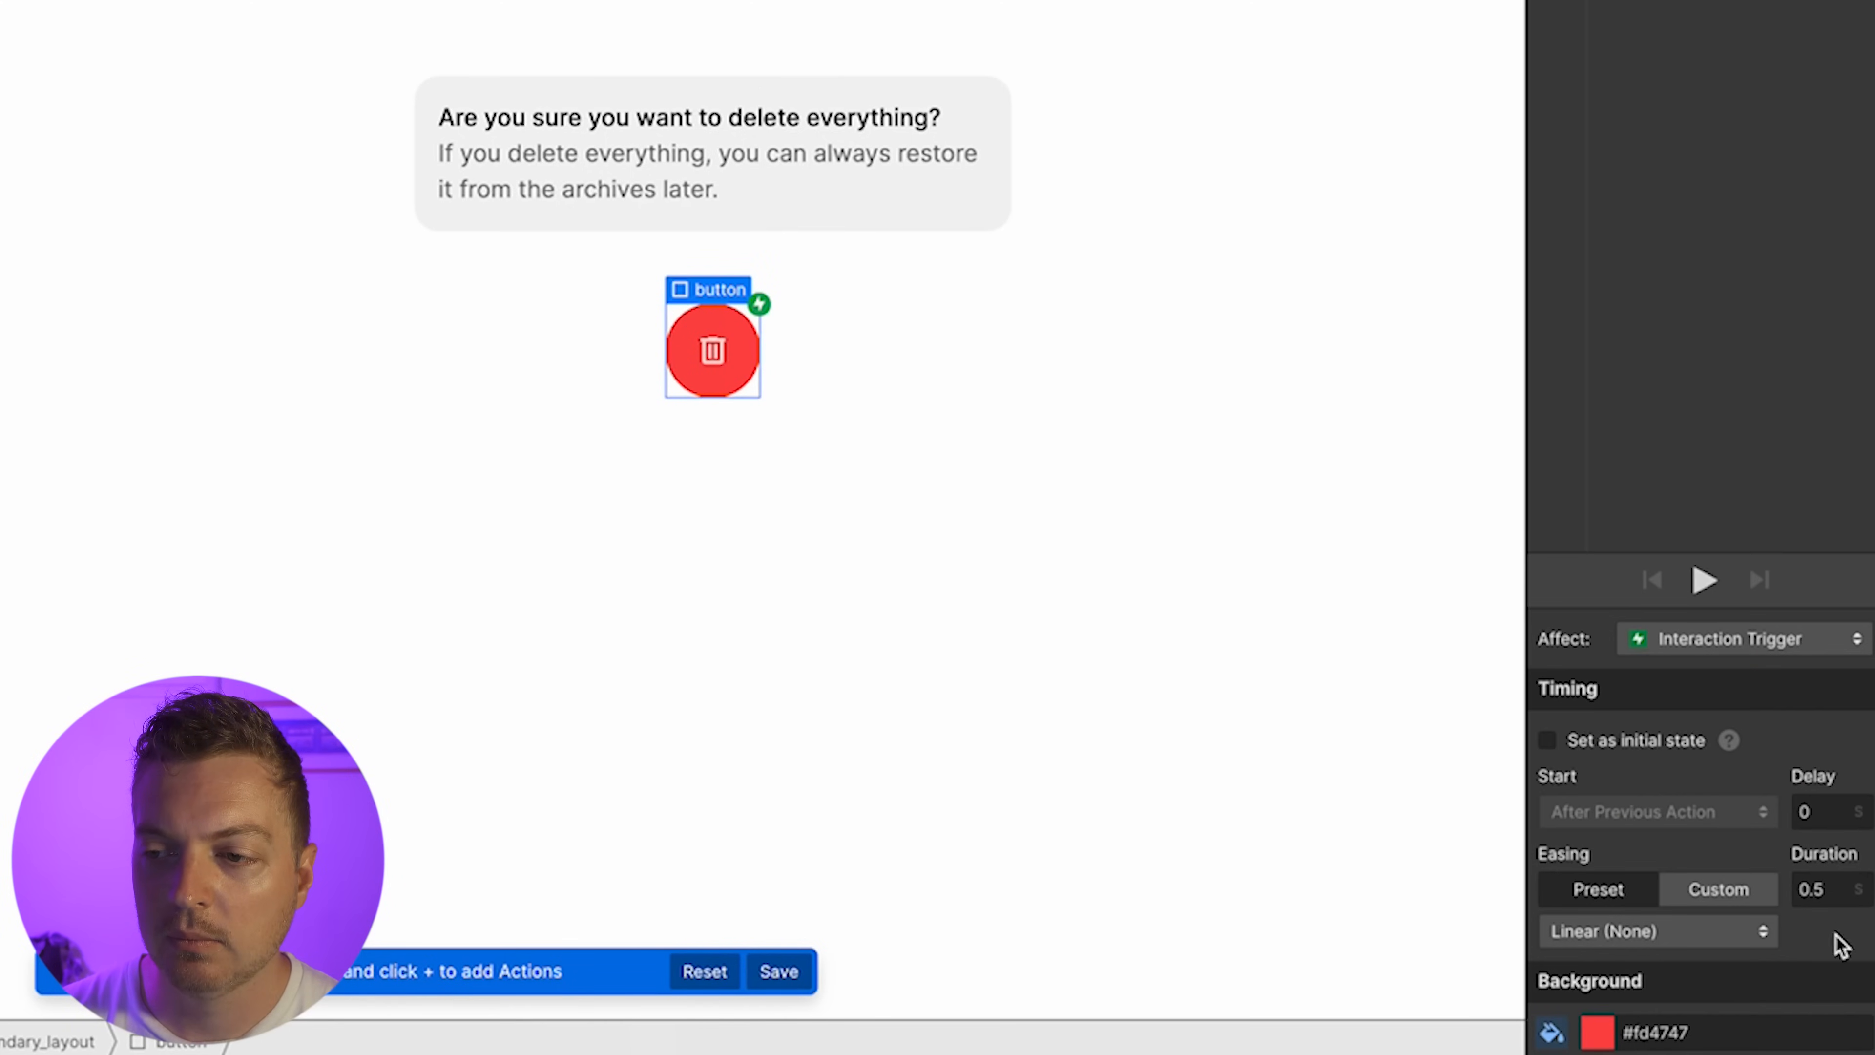
Set the BG Color action's duration to 0.3 s and its easing to Ease
left_click(1829, 894)
type("0.3")
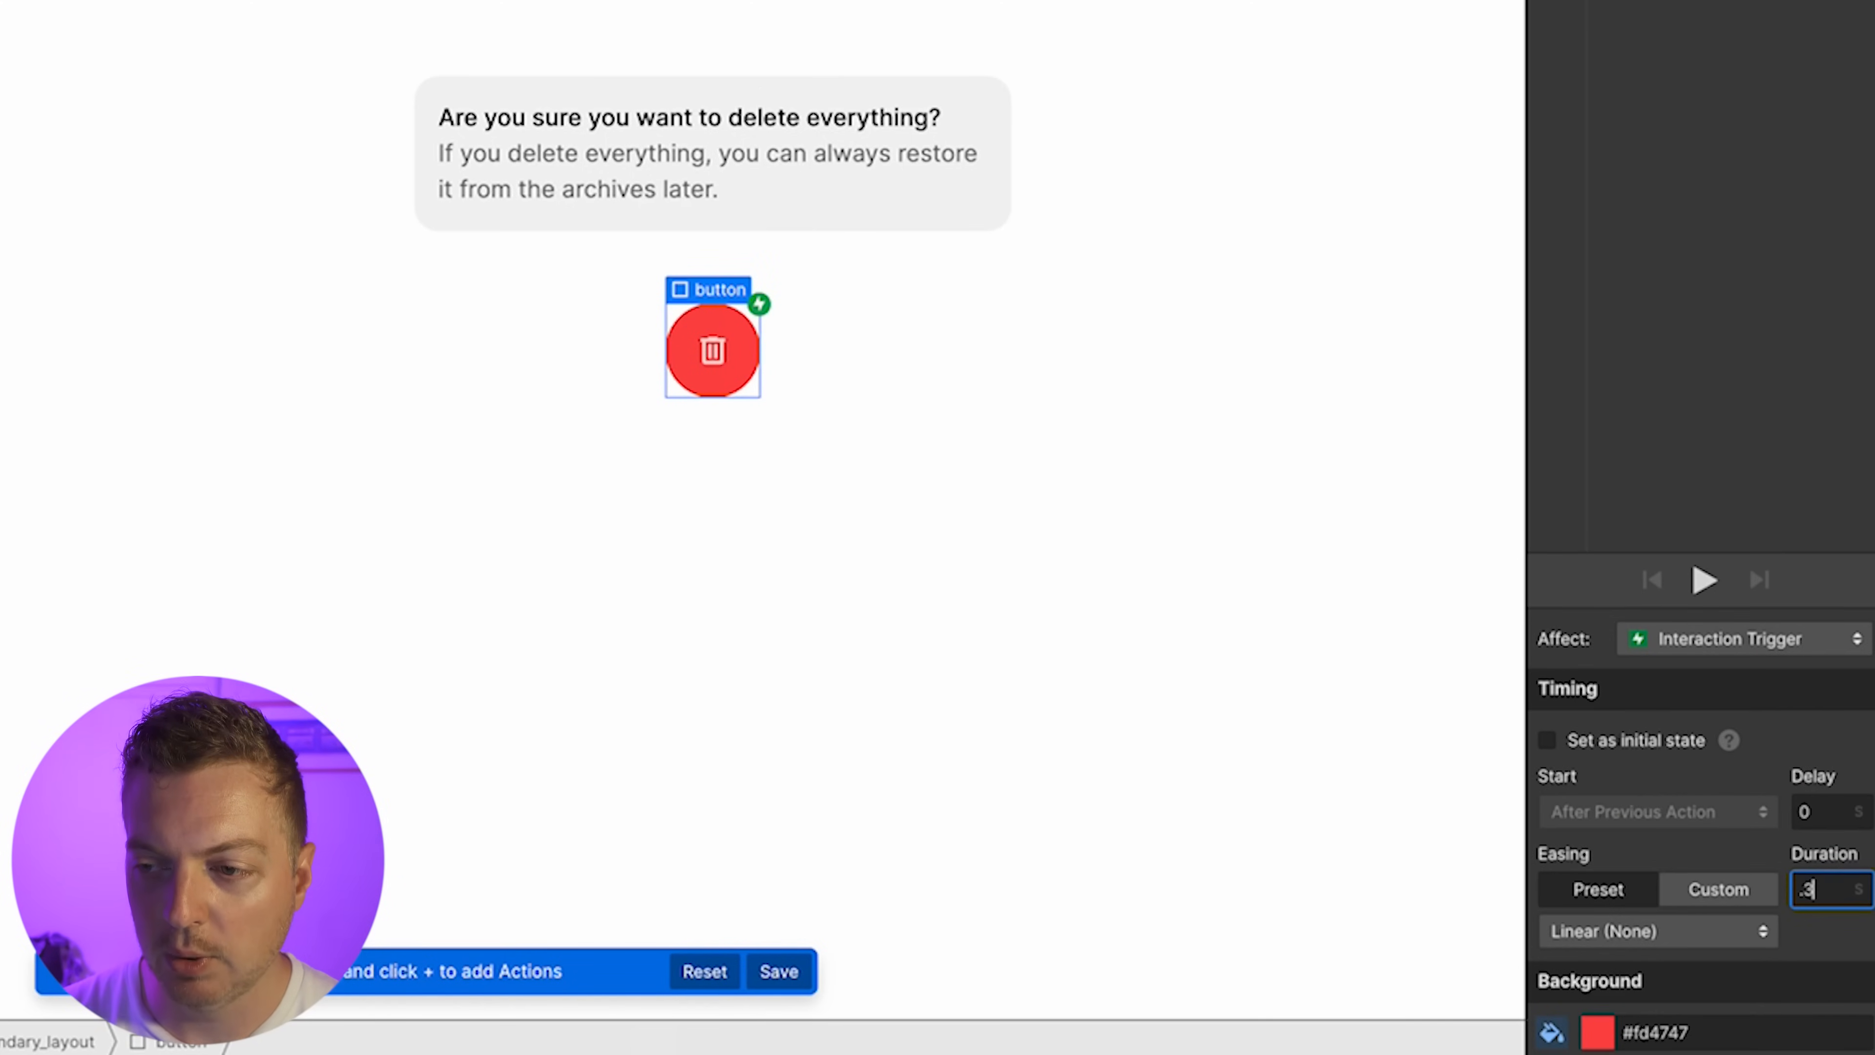
left_click(1698, 932)
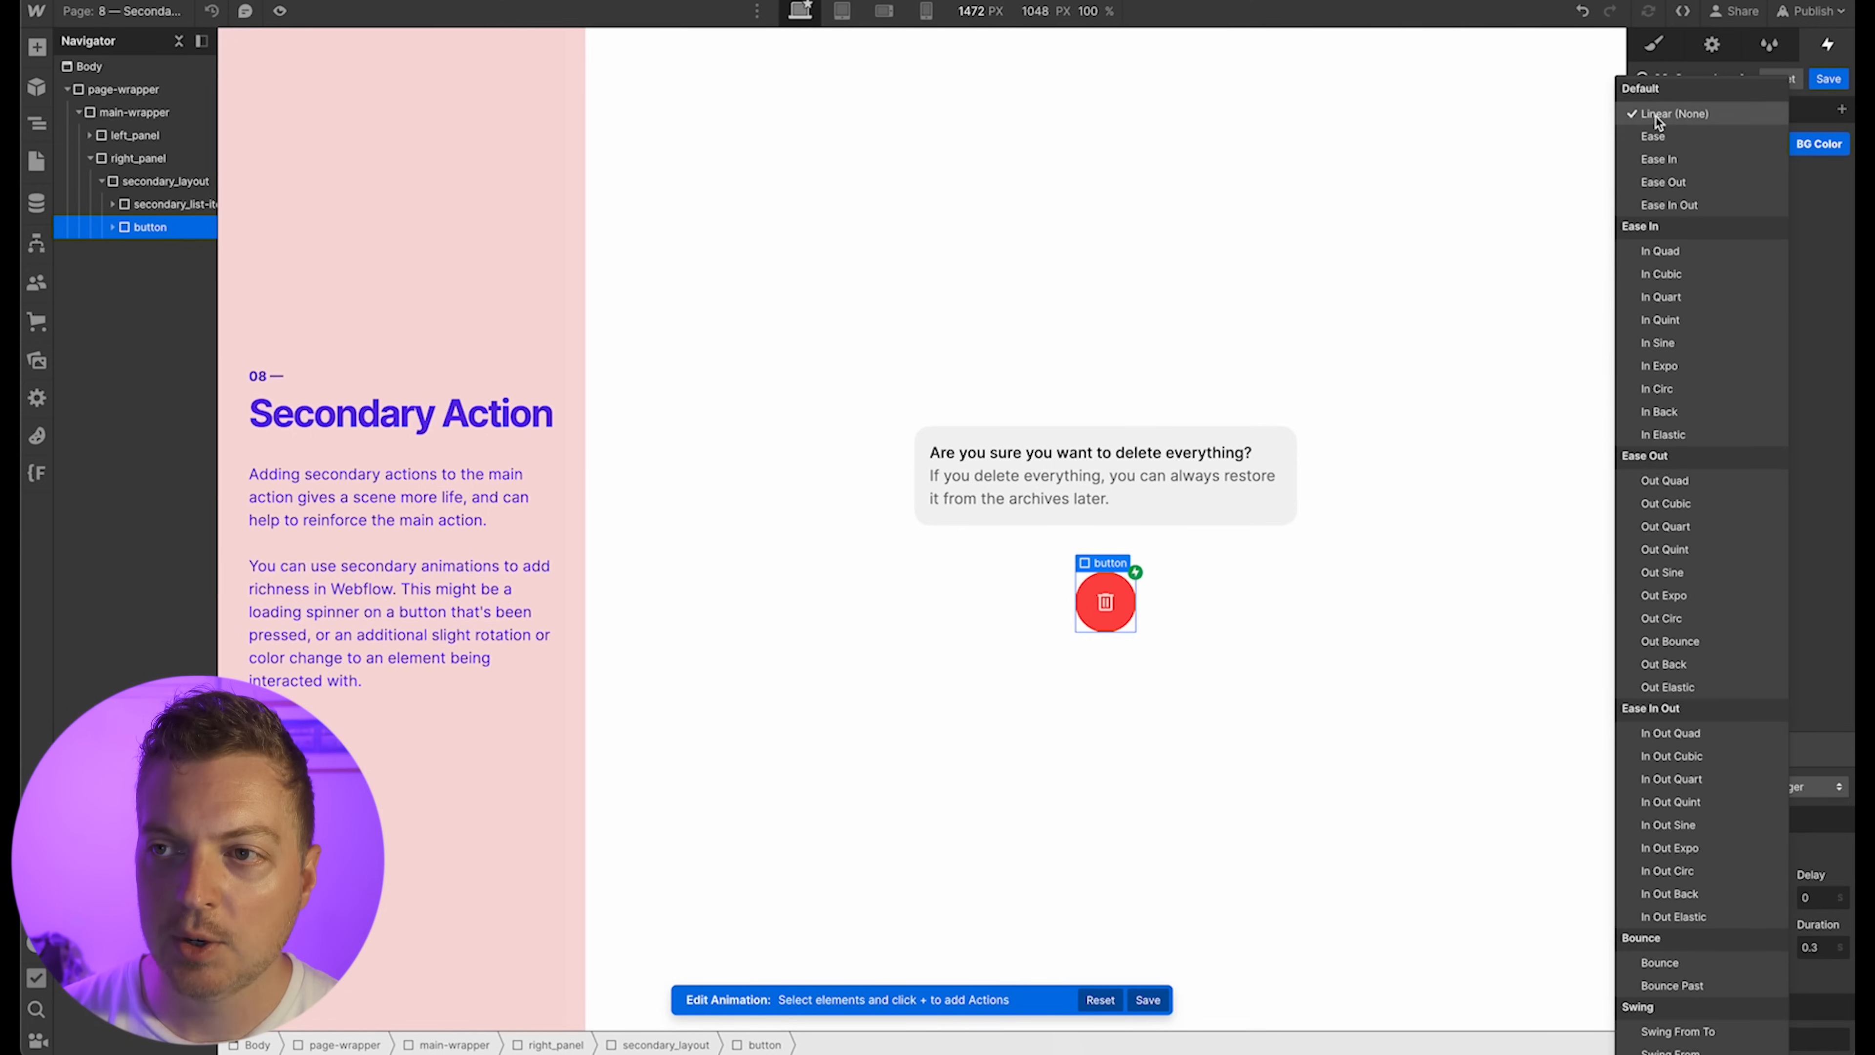
left_click(1661, 136)
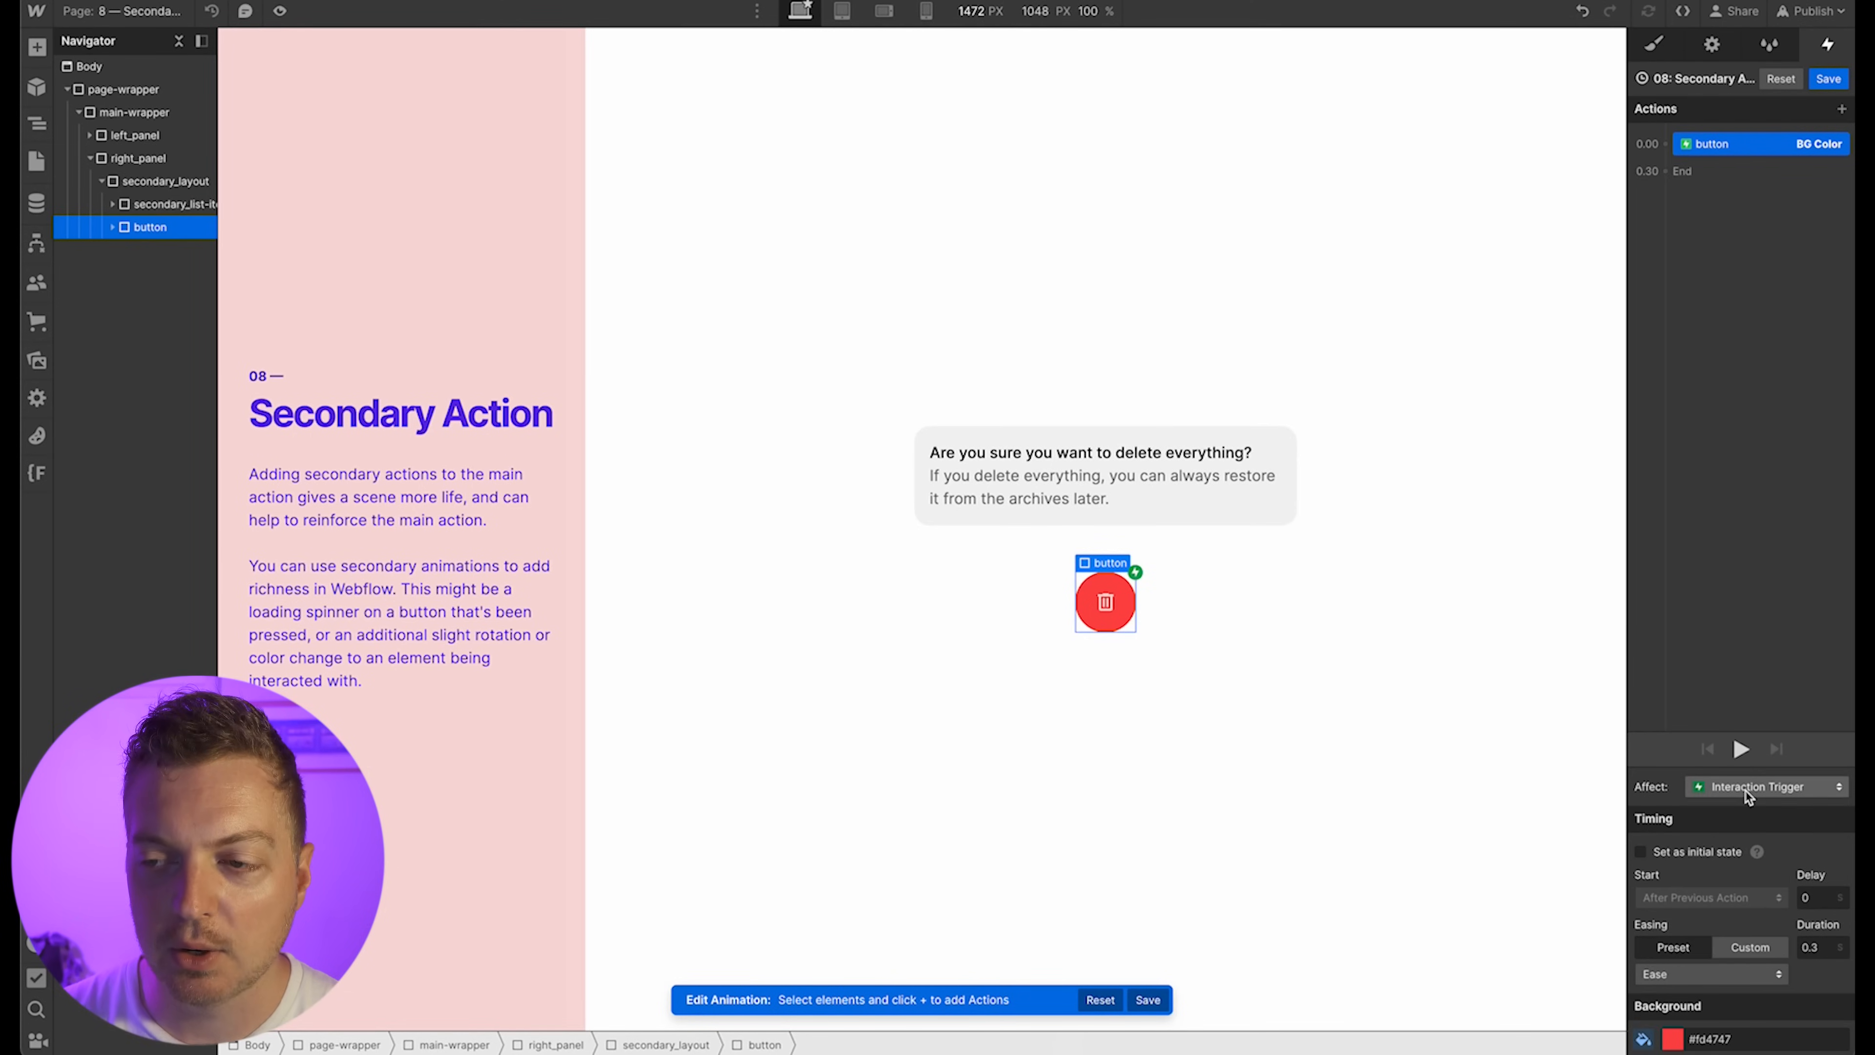
Play back and save the trash button's click animation, then check the button in the page preview
left_click(1741, 748)
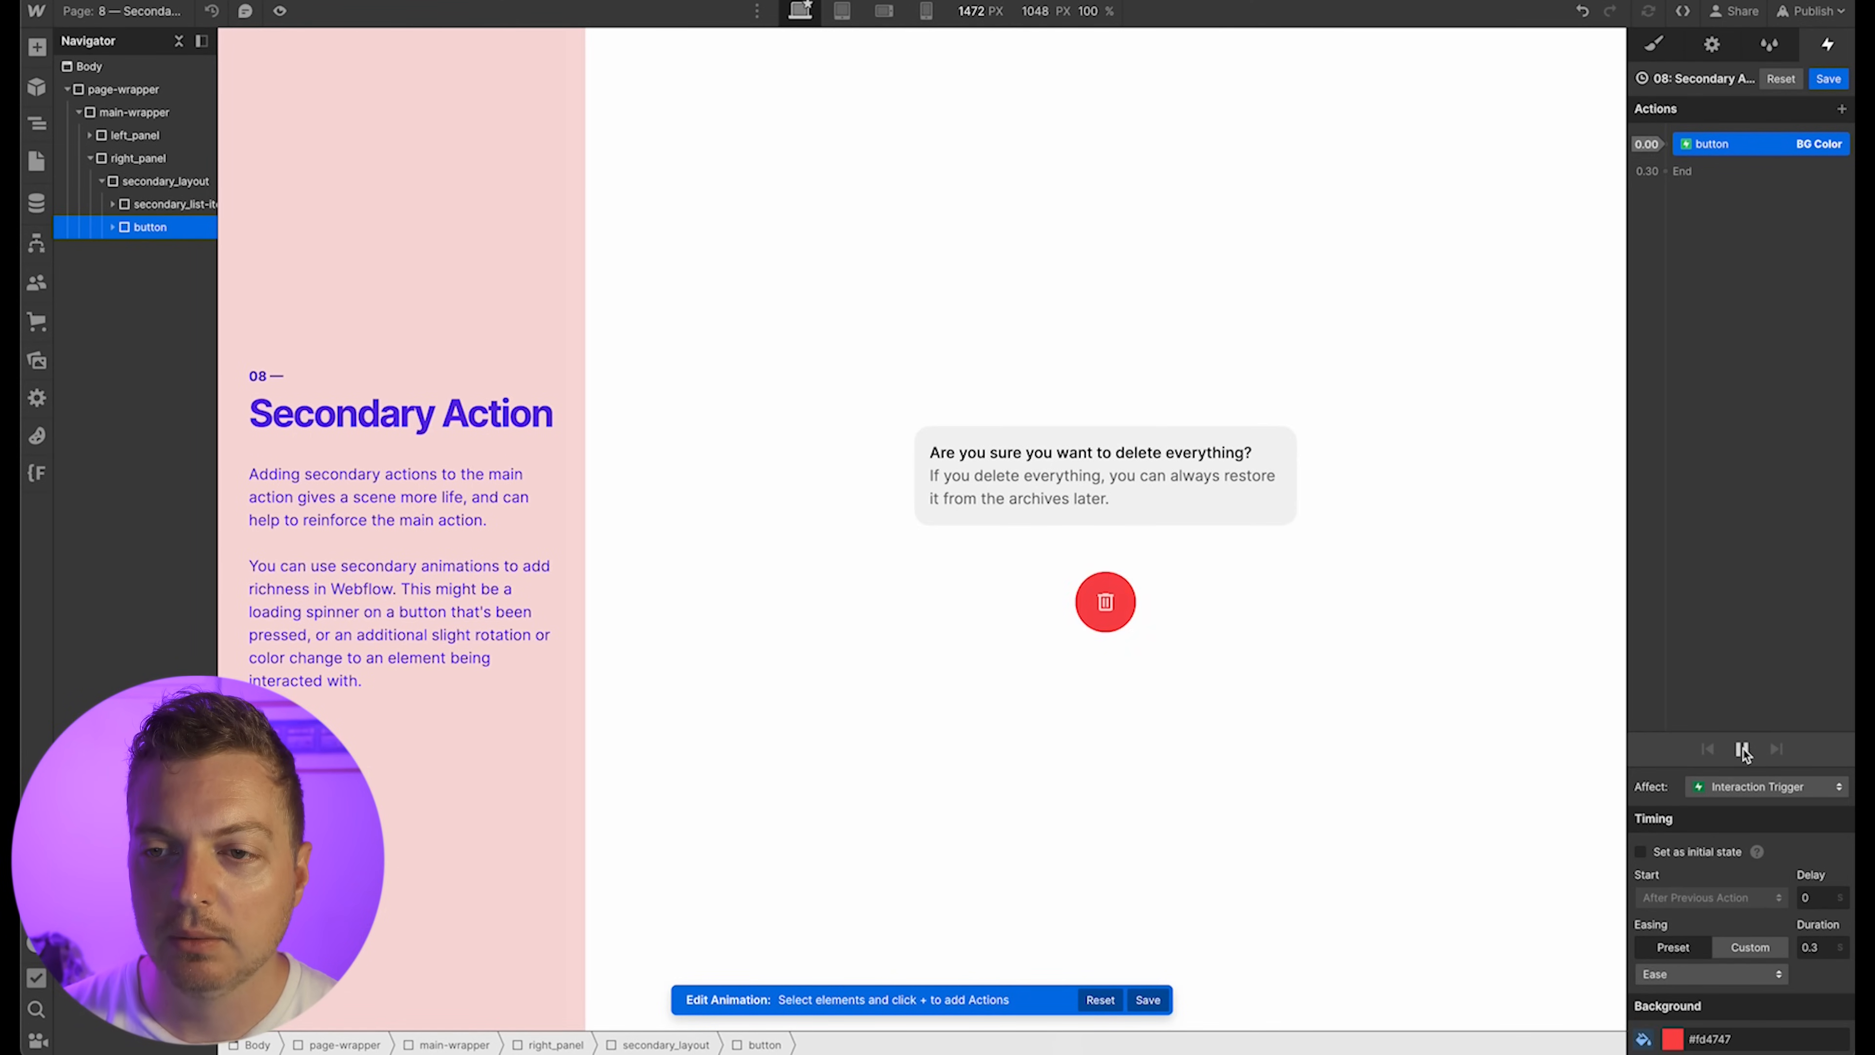
left_click(1829, 78)
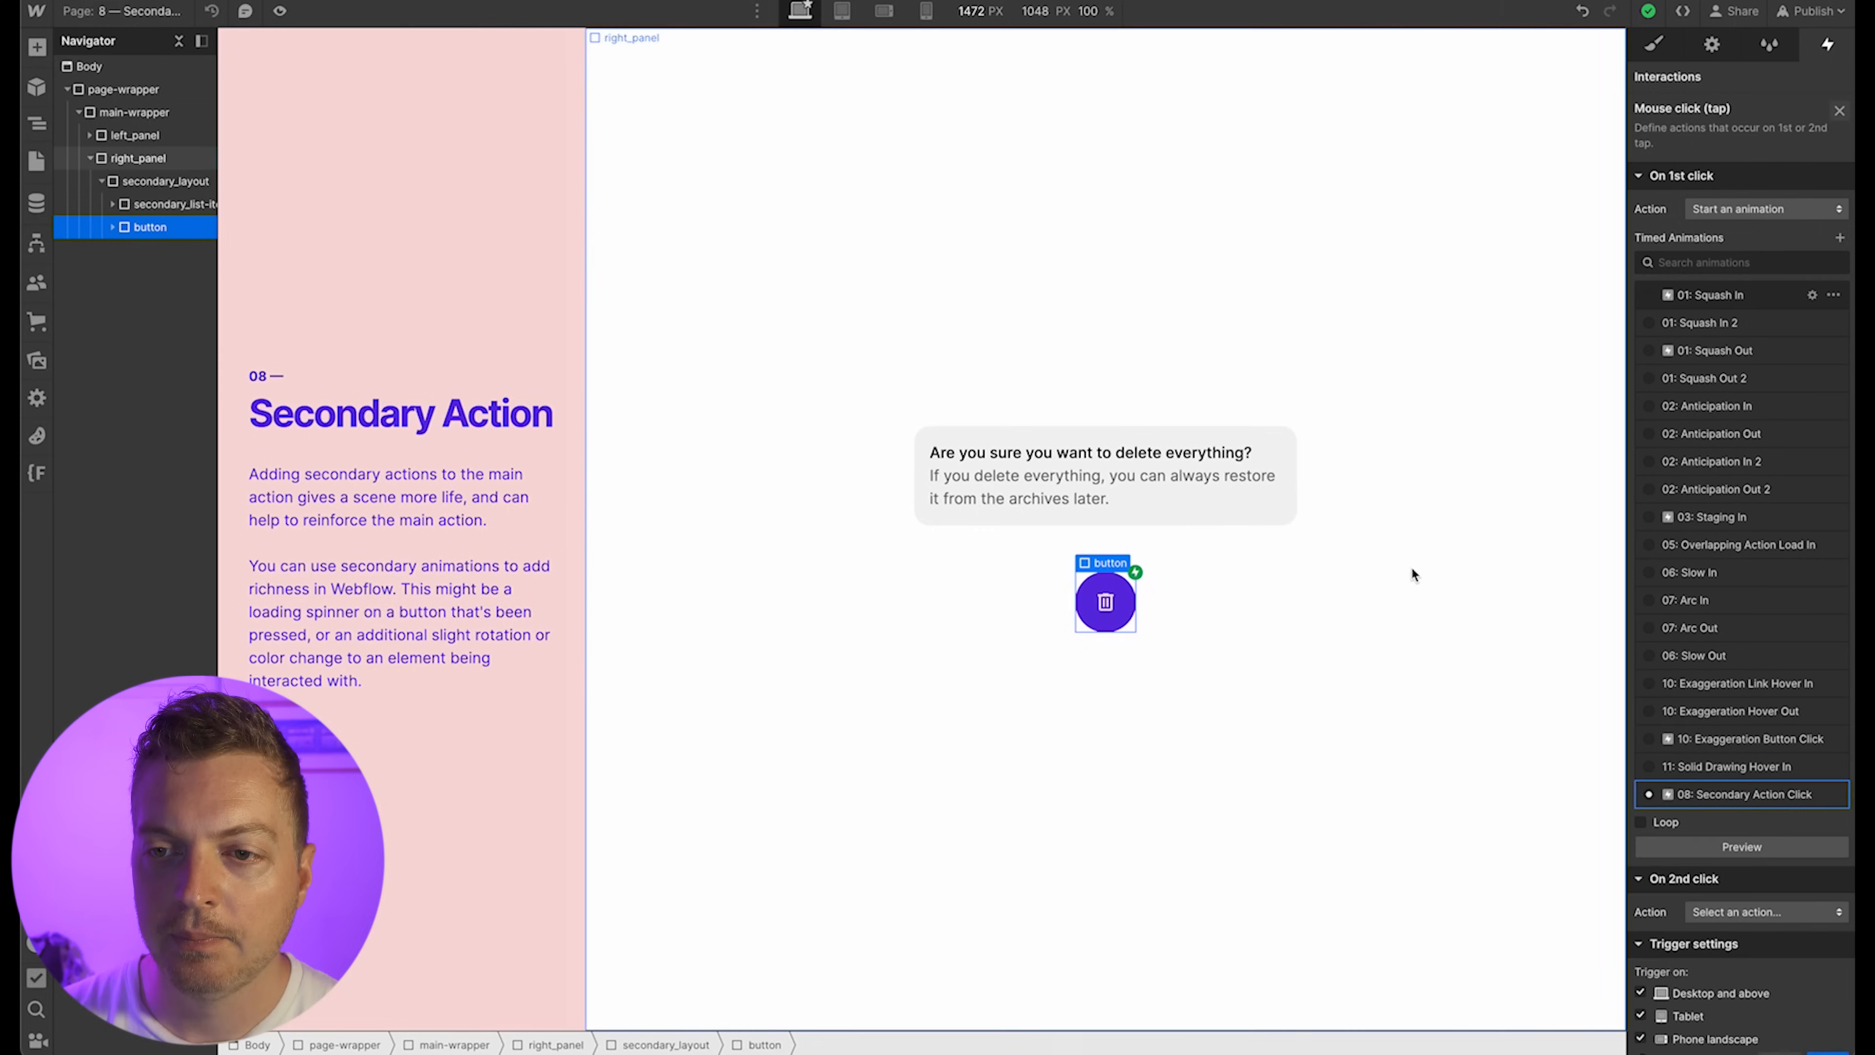
key("ctrl+shift+p")
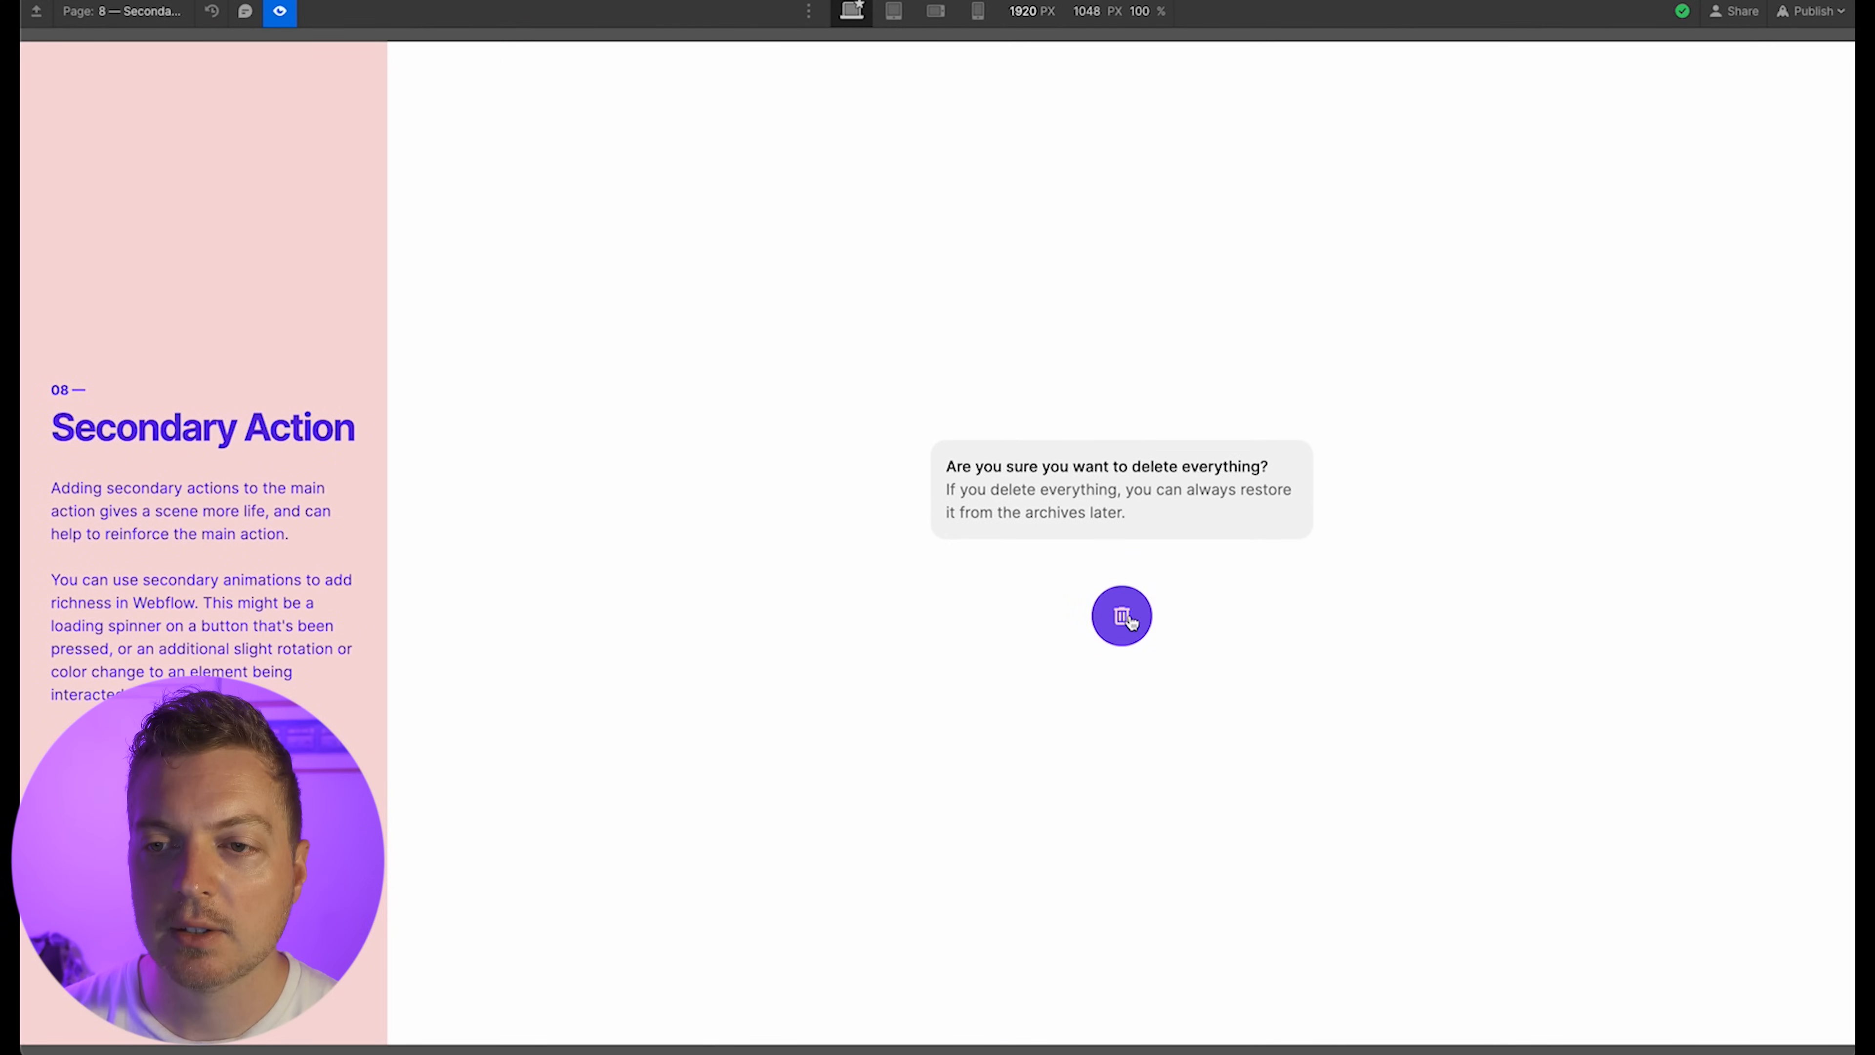
left_click(284, 11)
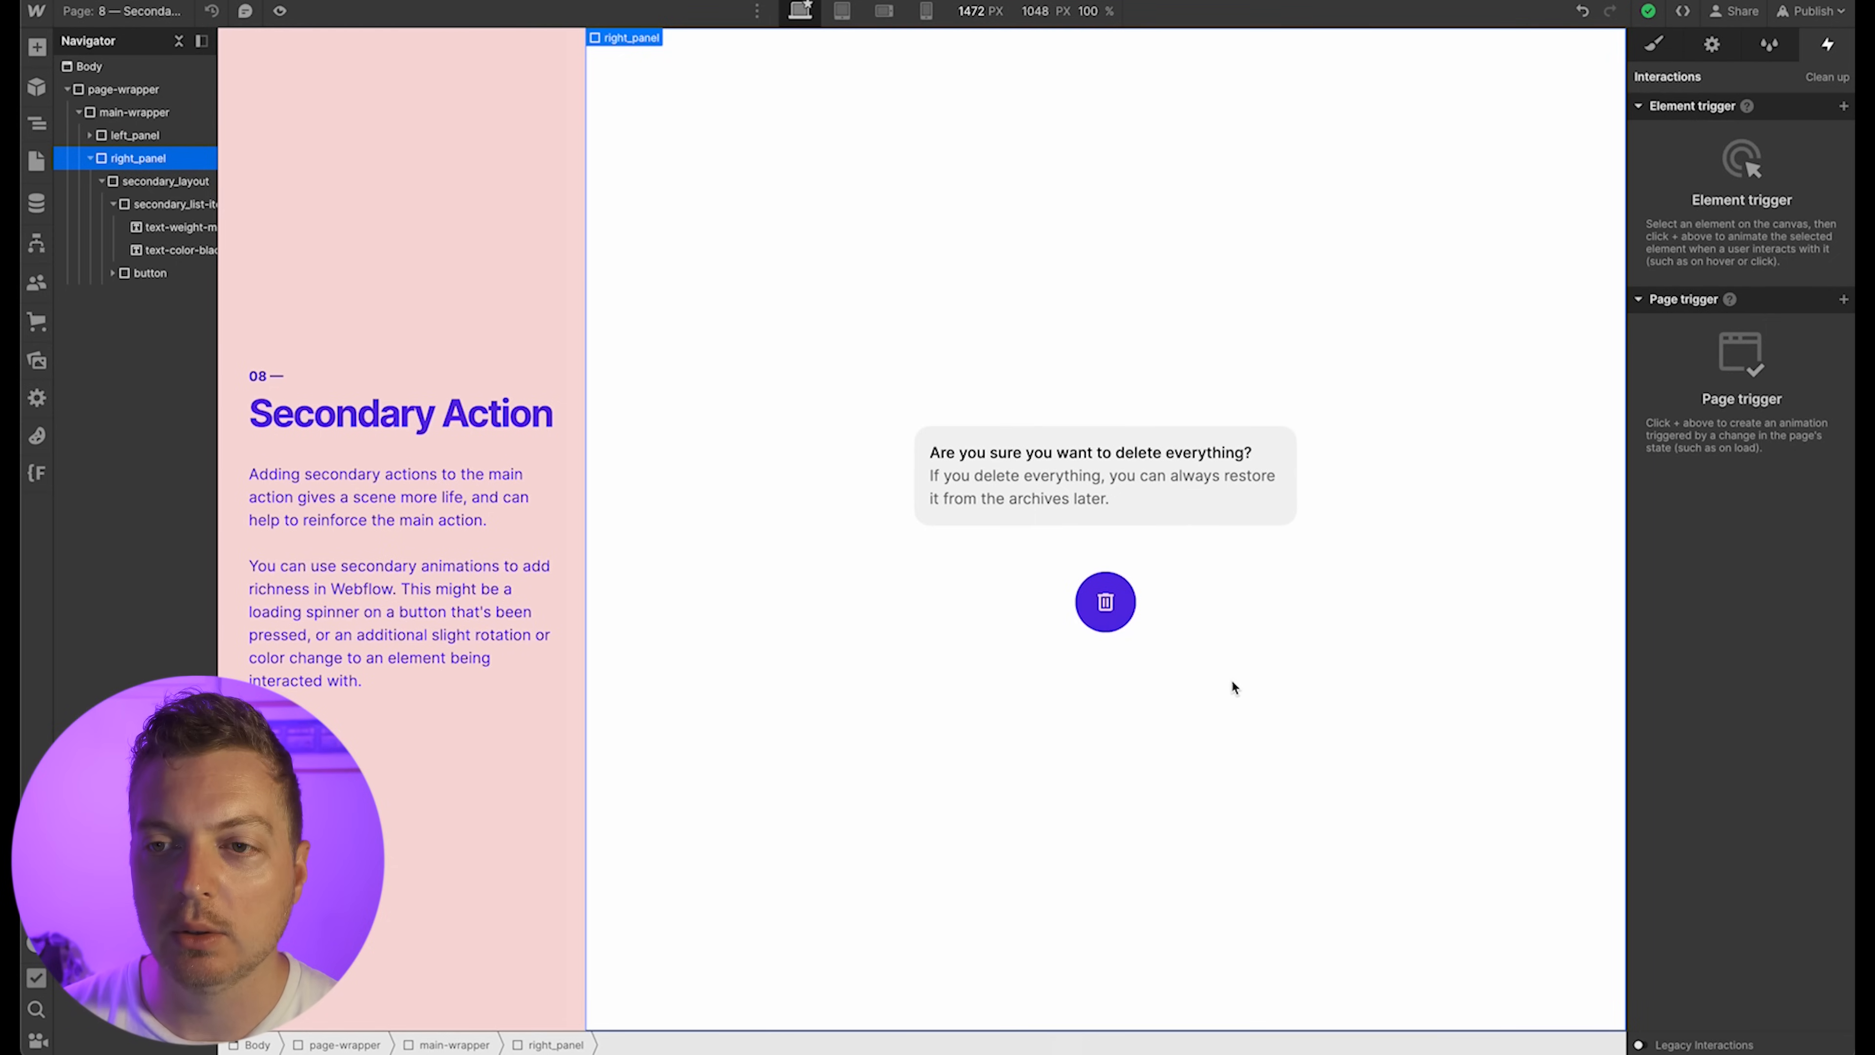
Give the trash button a Mouse hover trigger that starts an animation on hover
left_click(1129, 602)
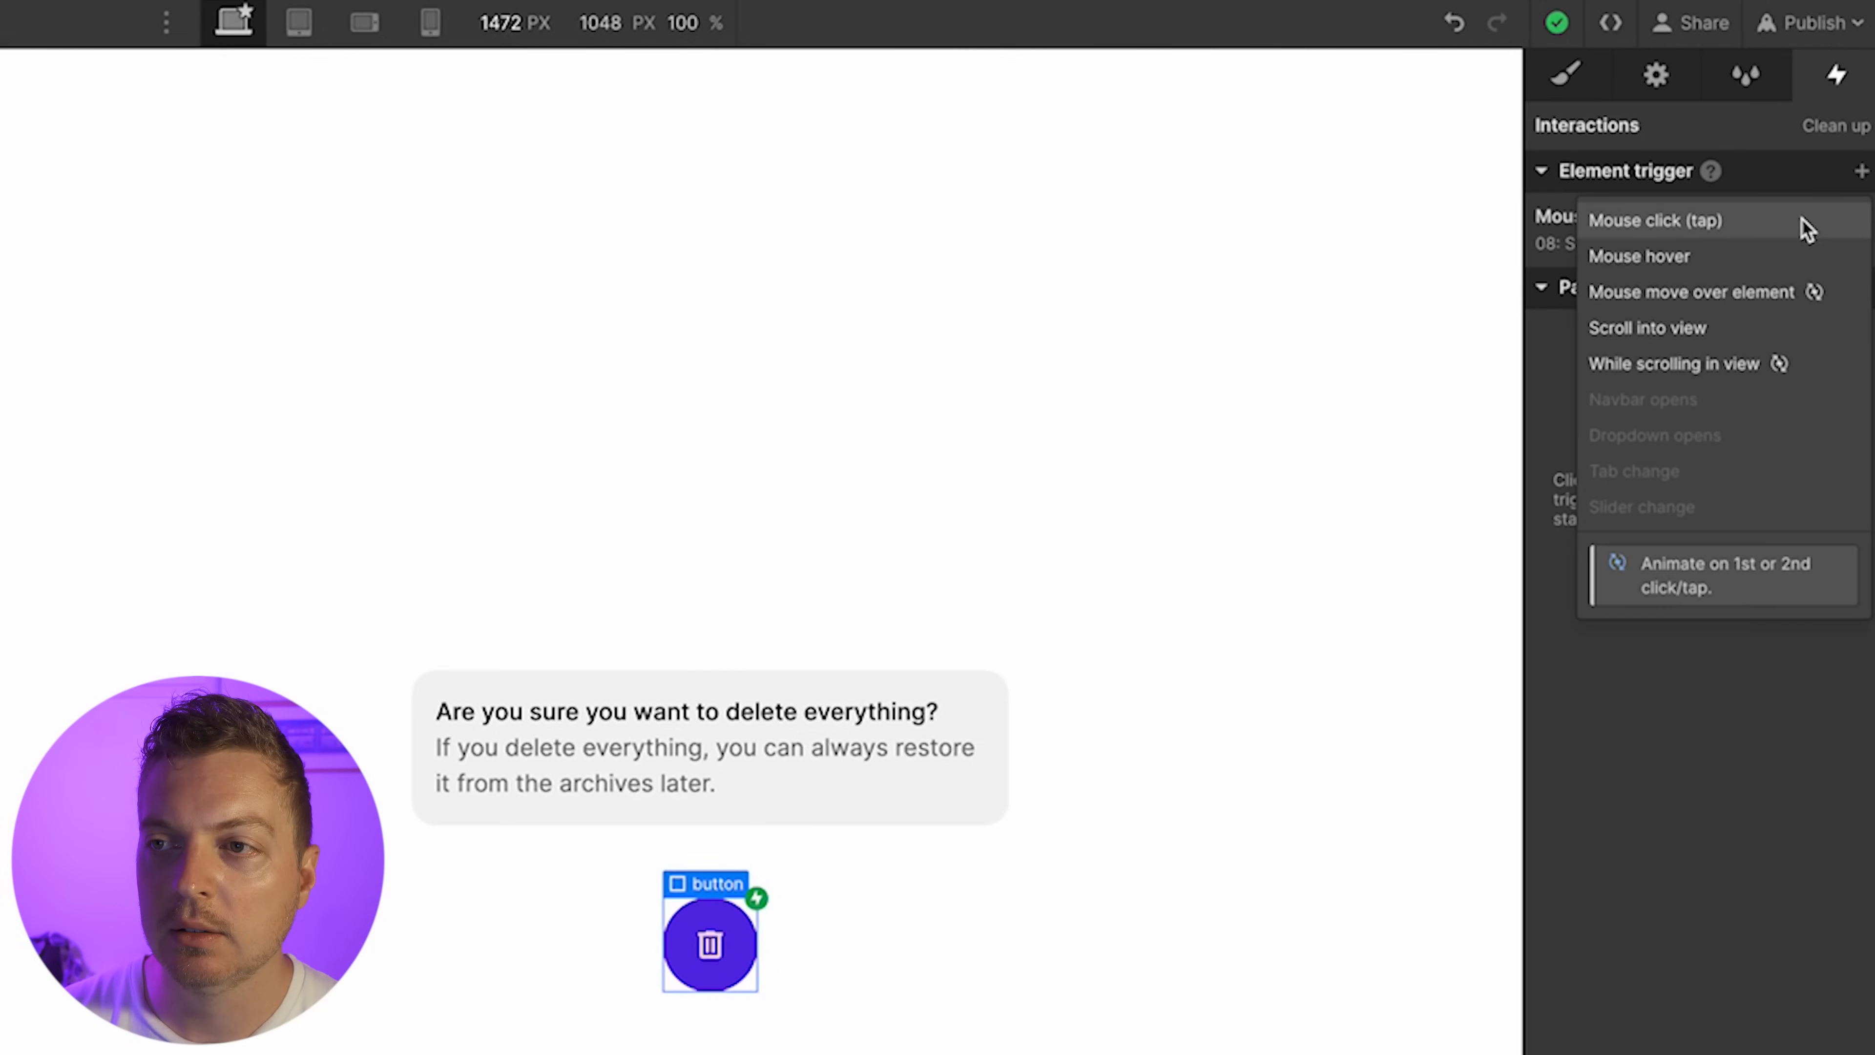
left_click(1843, 106)
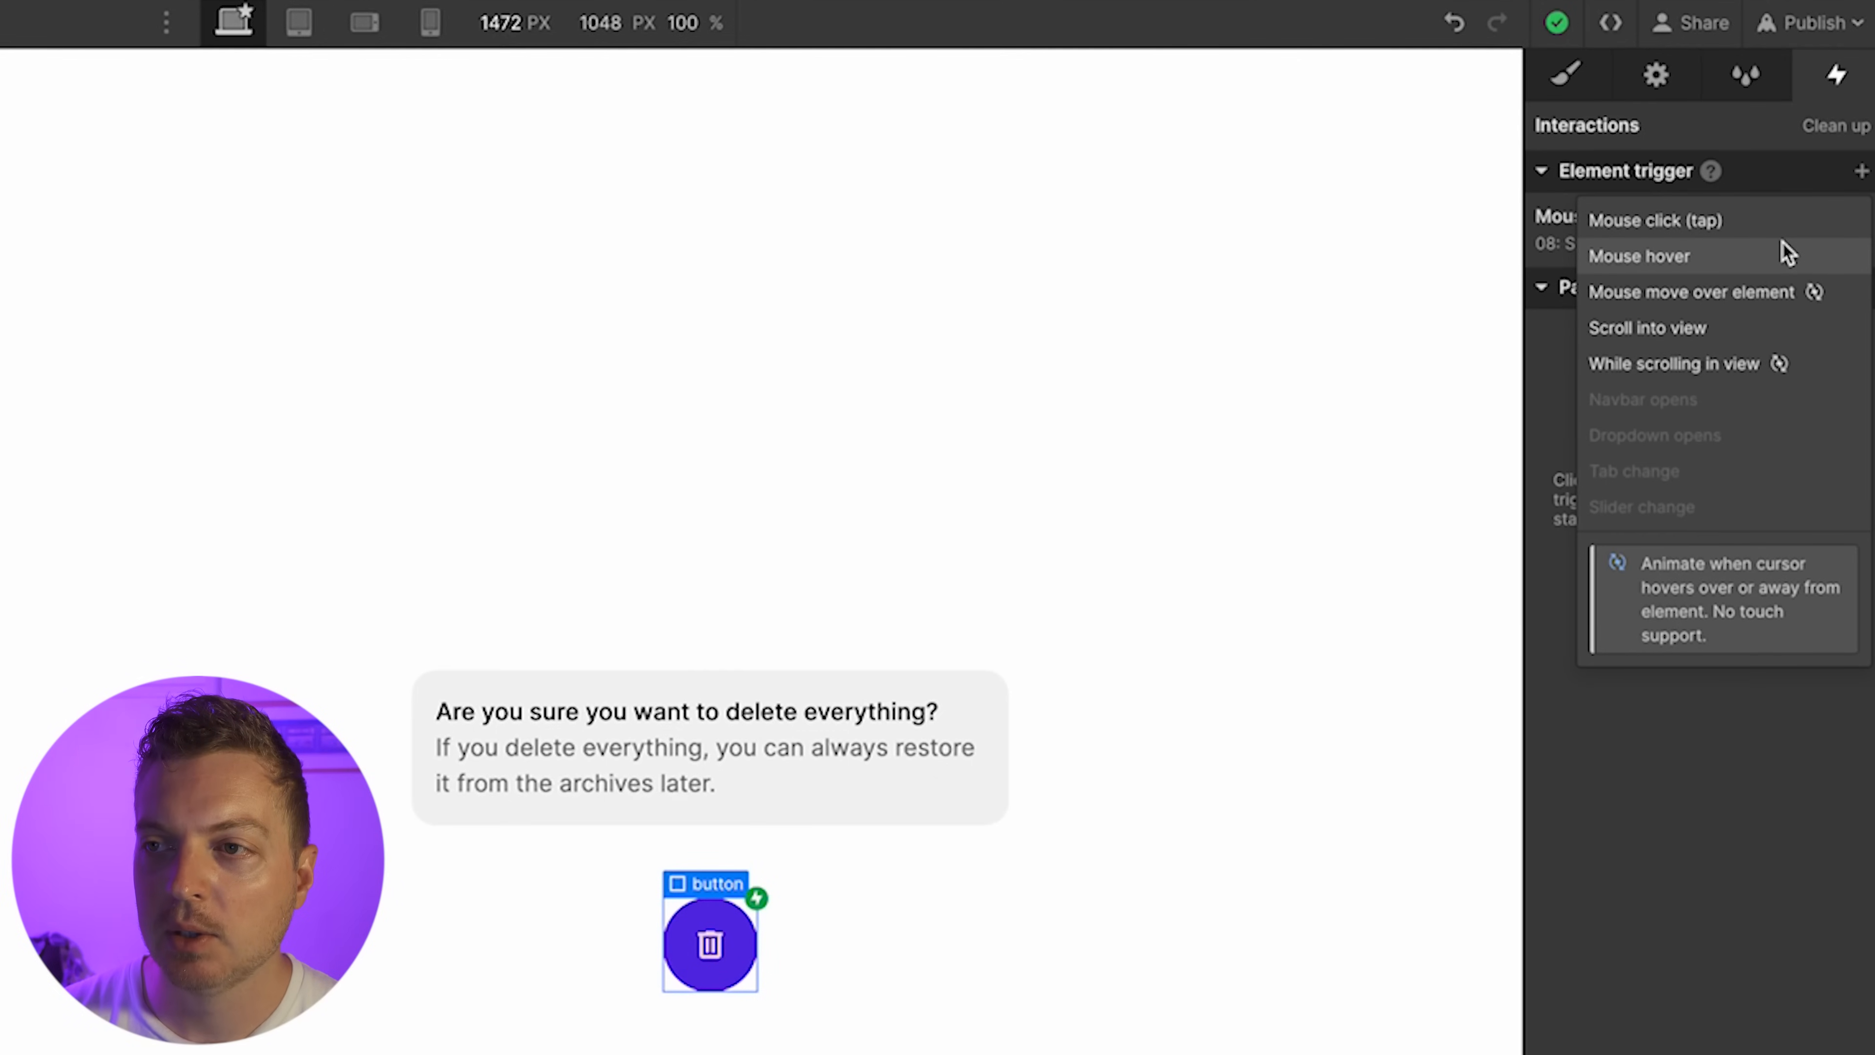
left_click(1787, 253)
left_click(1699, 331)
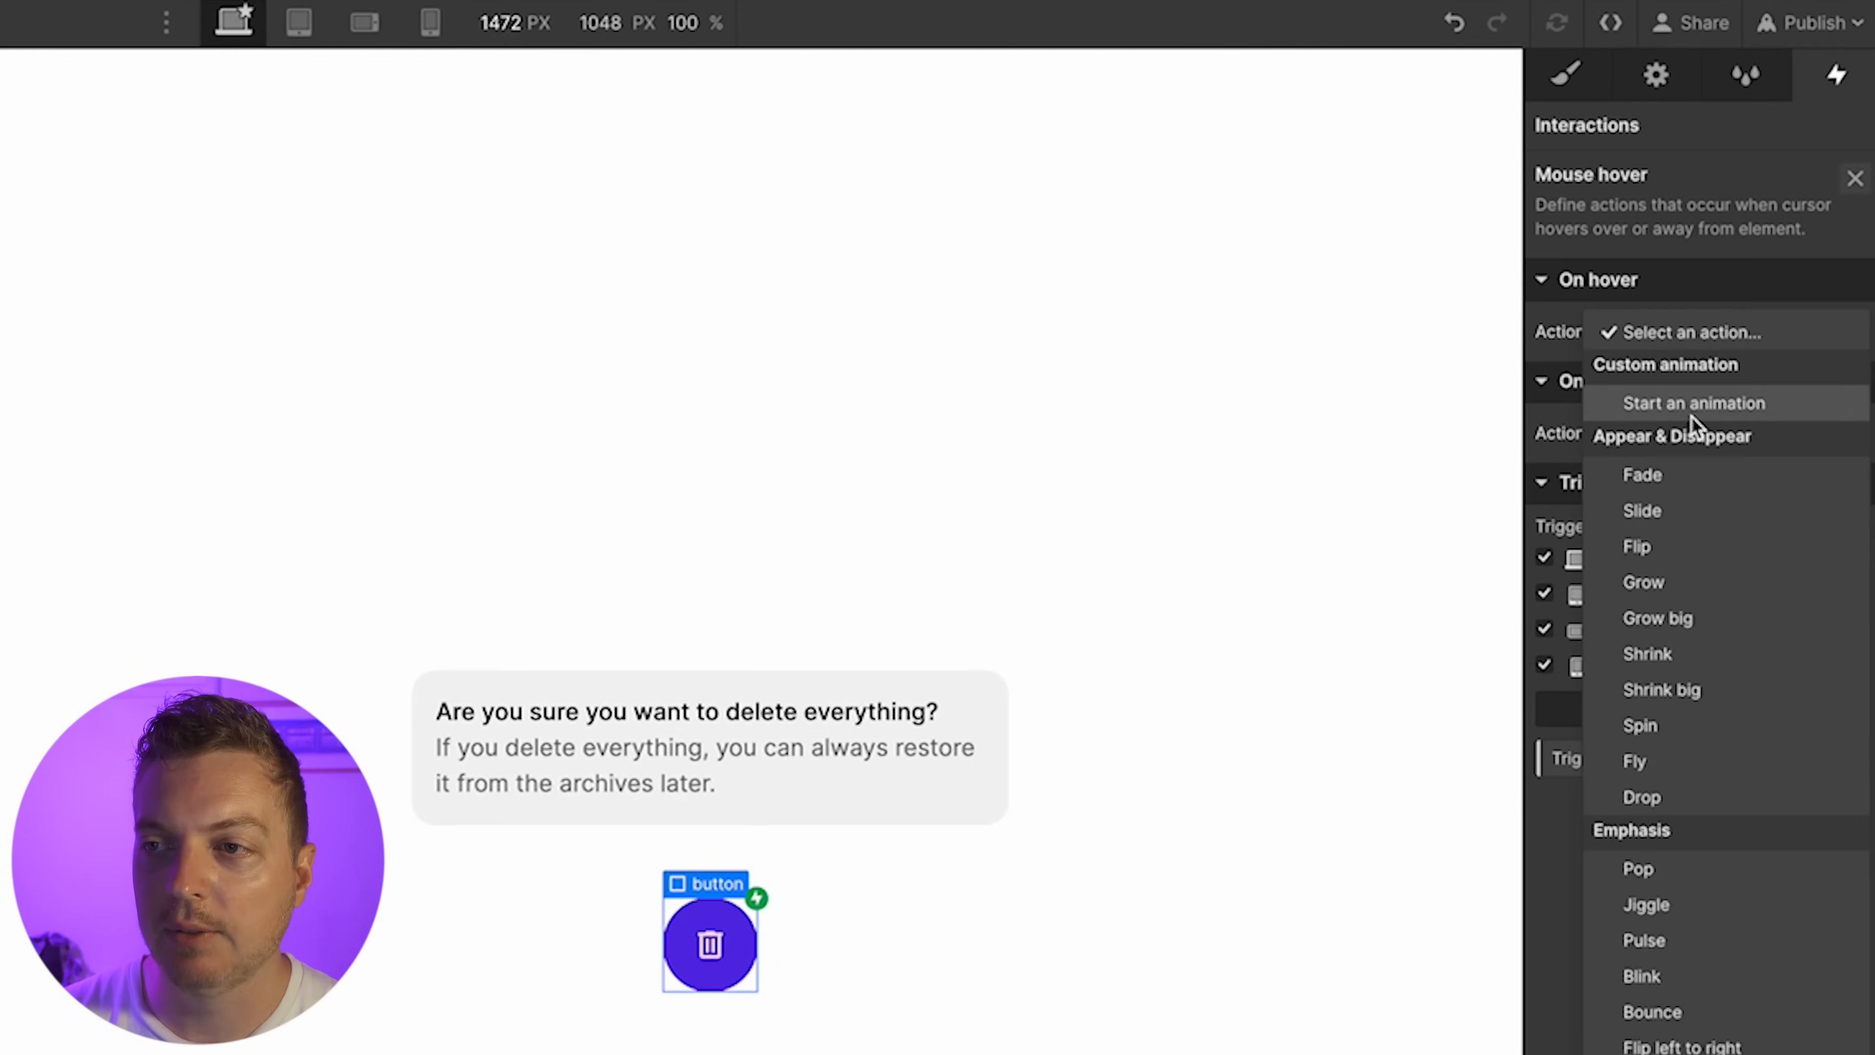
left_click(1690, 414)
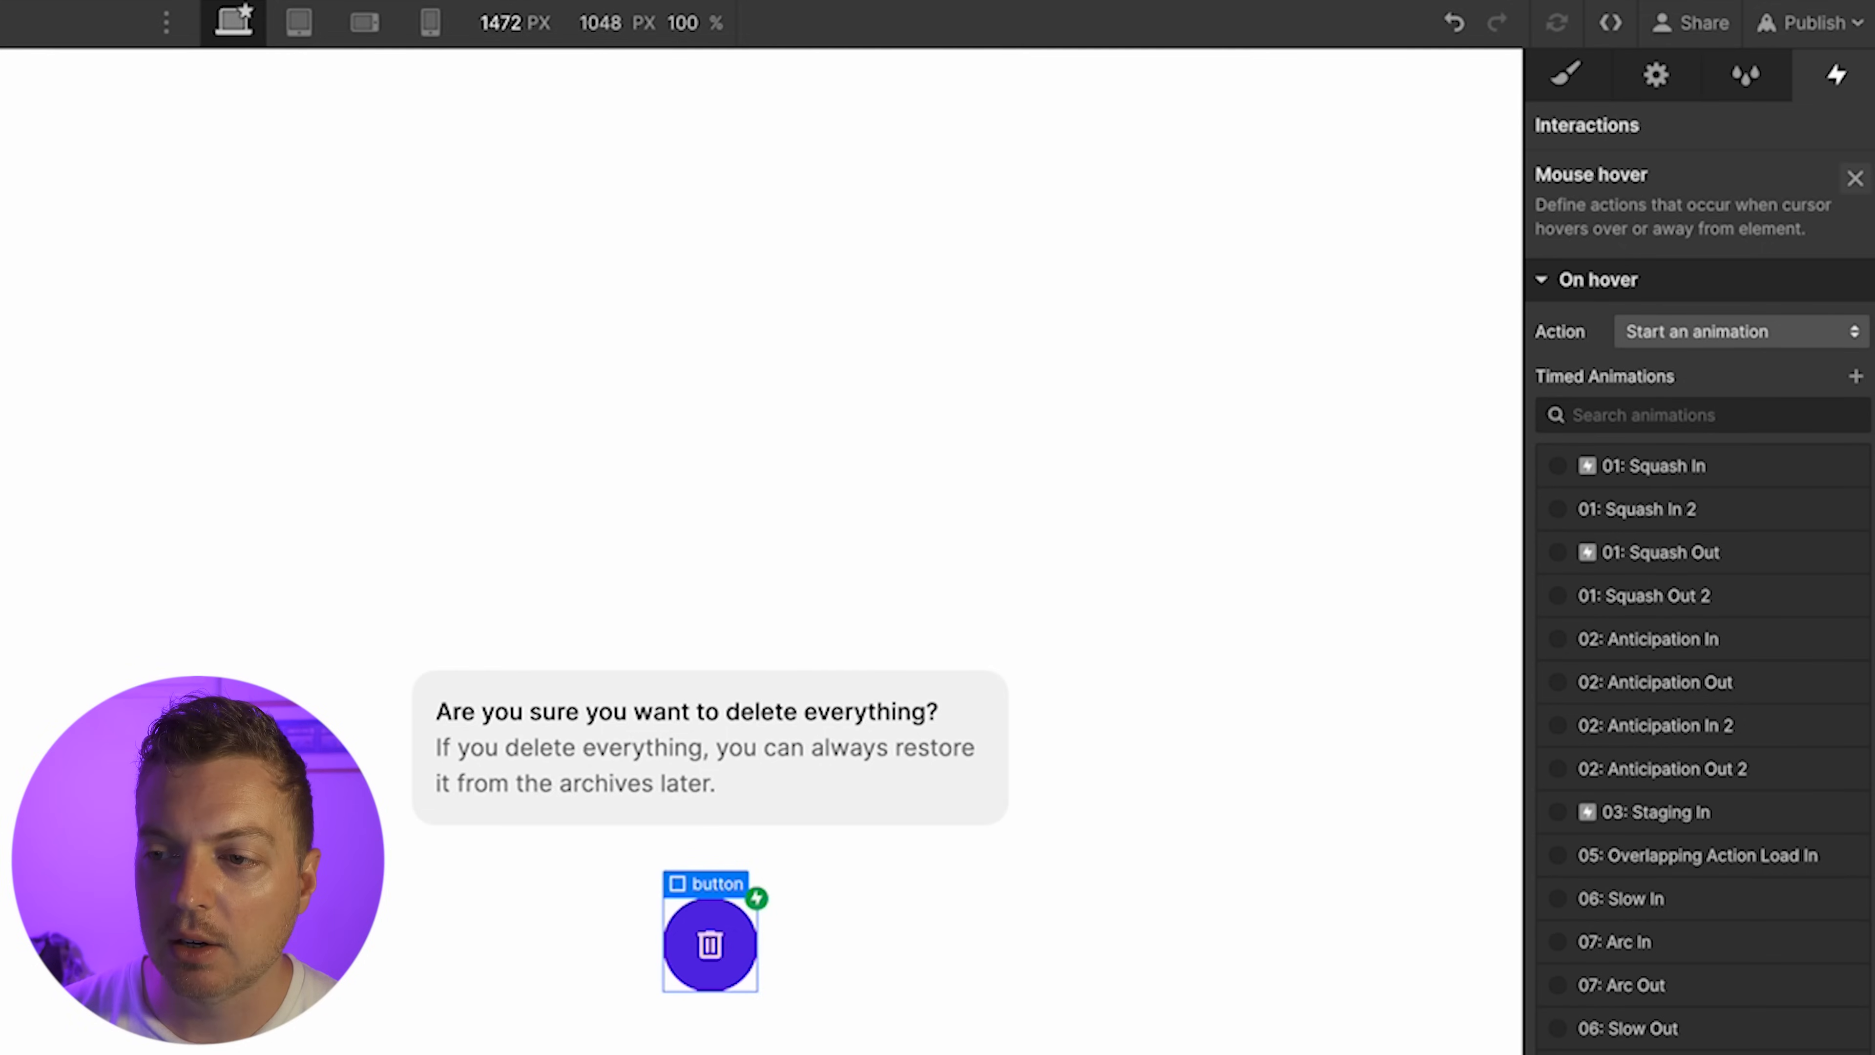
Create a new timed animation for the hover trigger, with a name starting "08: Secondary Hover"
left_click(1856, 378)
type("08; Second")
key("alt+BackSpace")
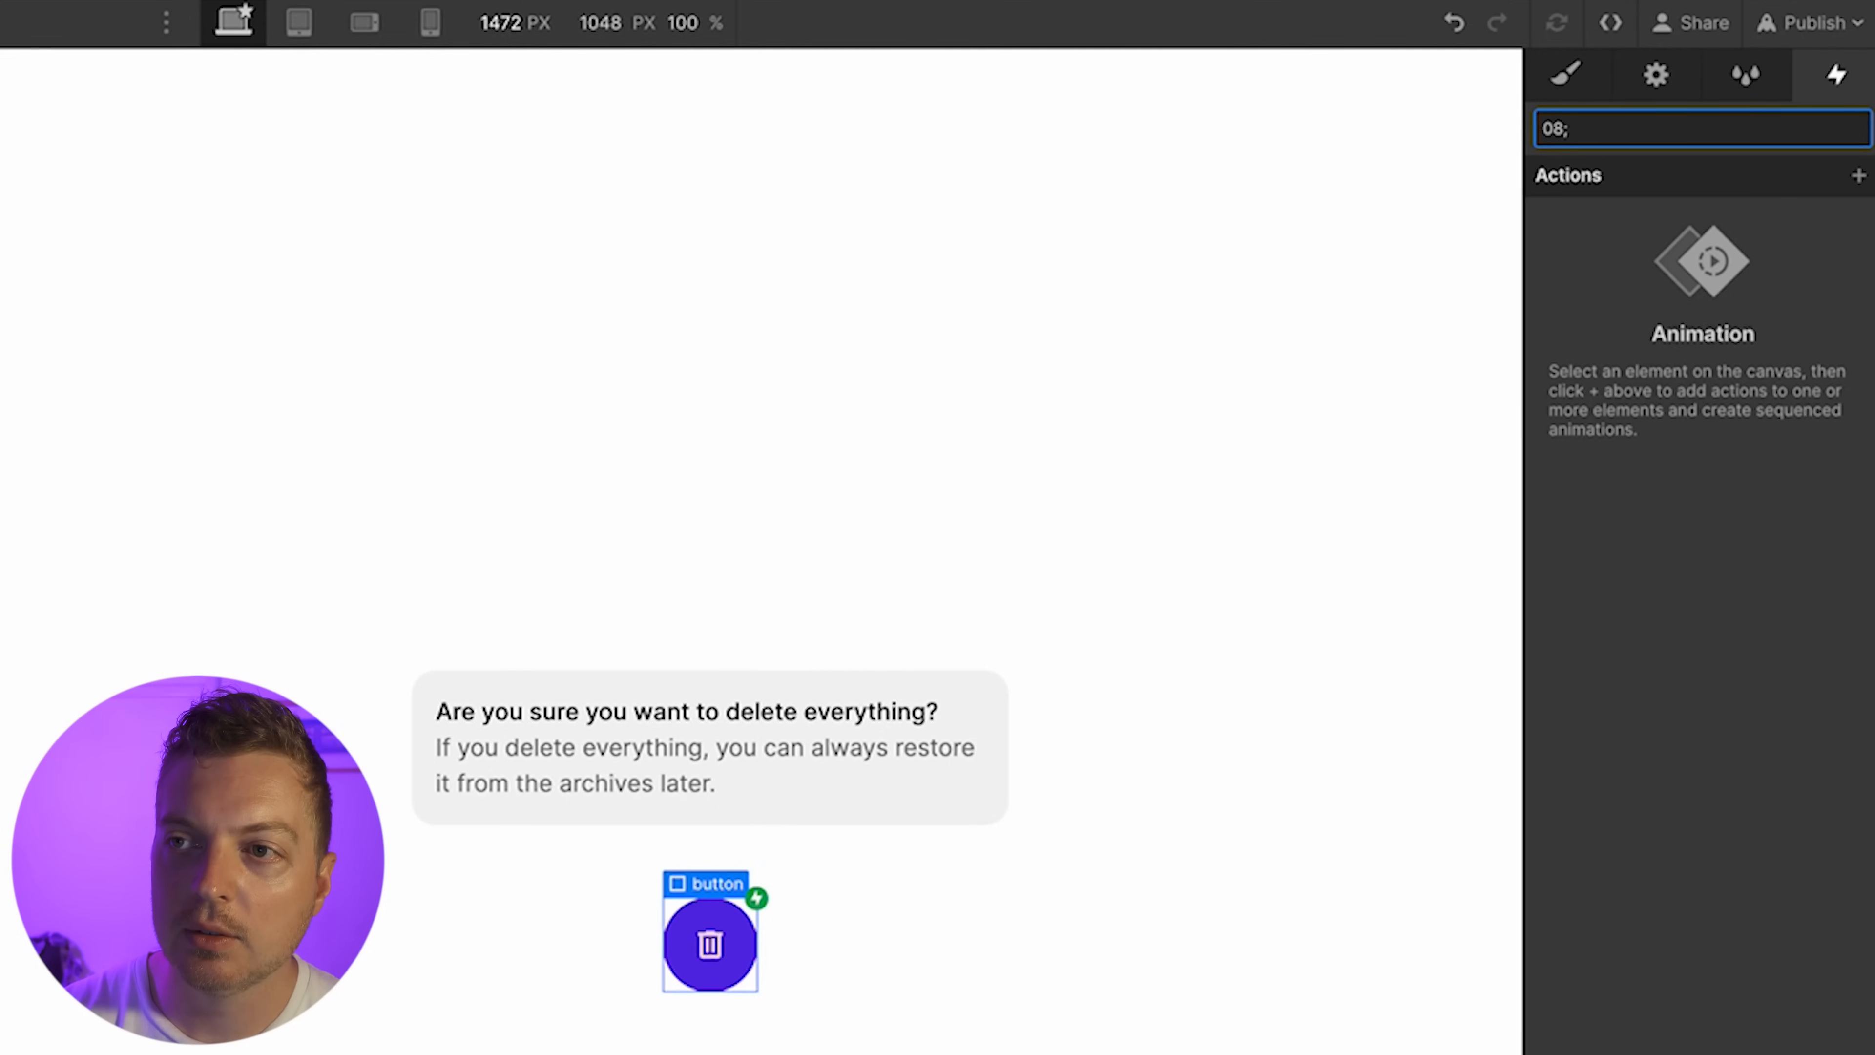
type(": Secondary Hover (")
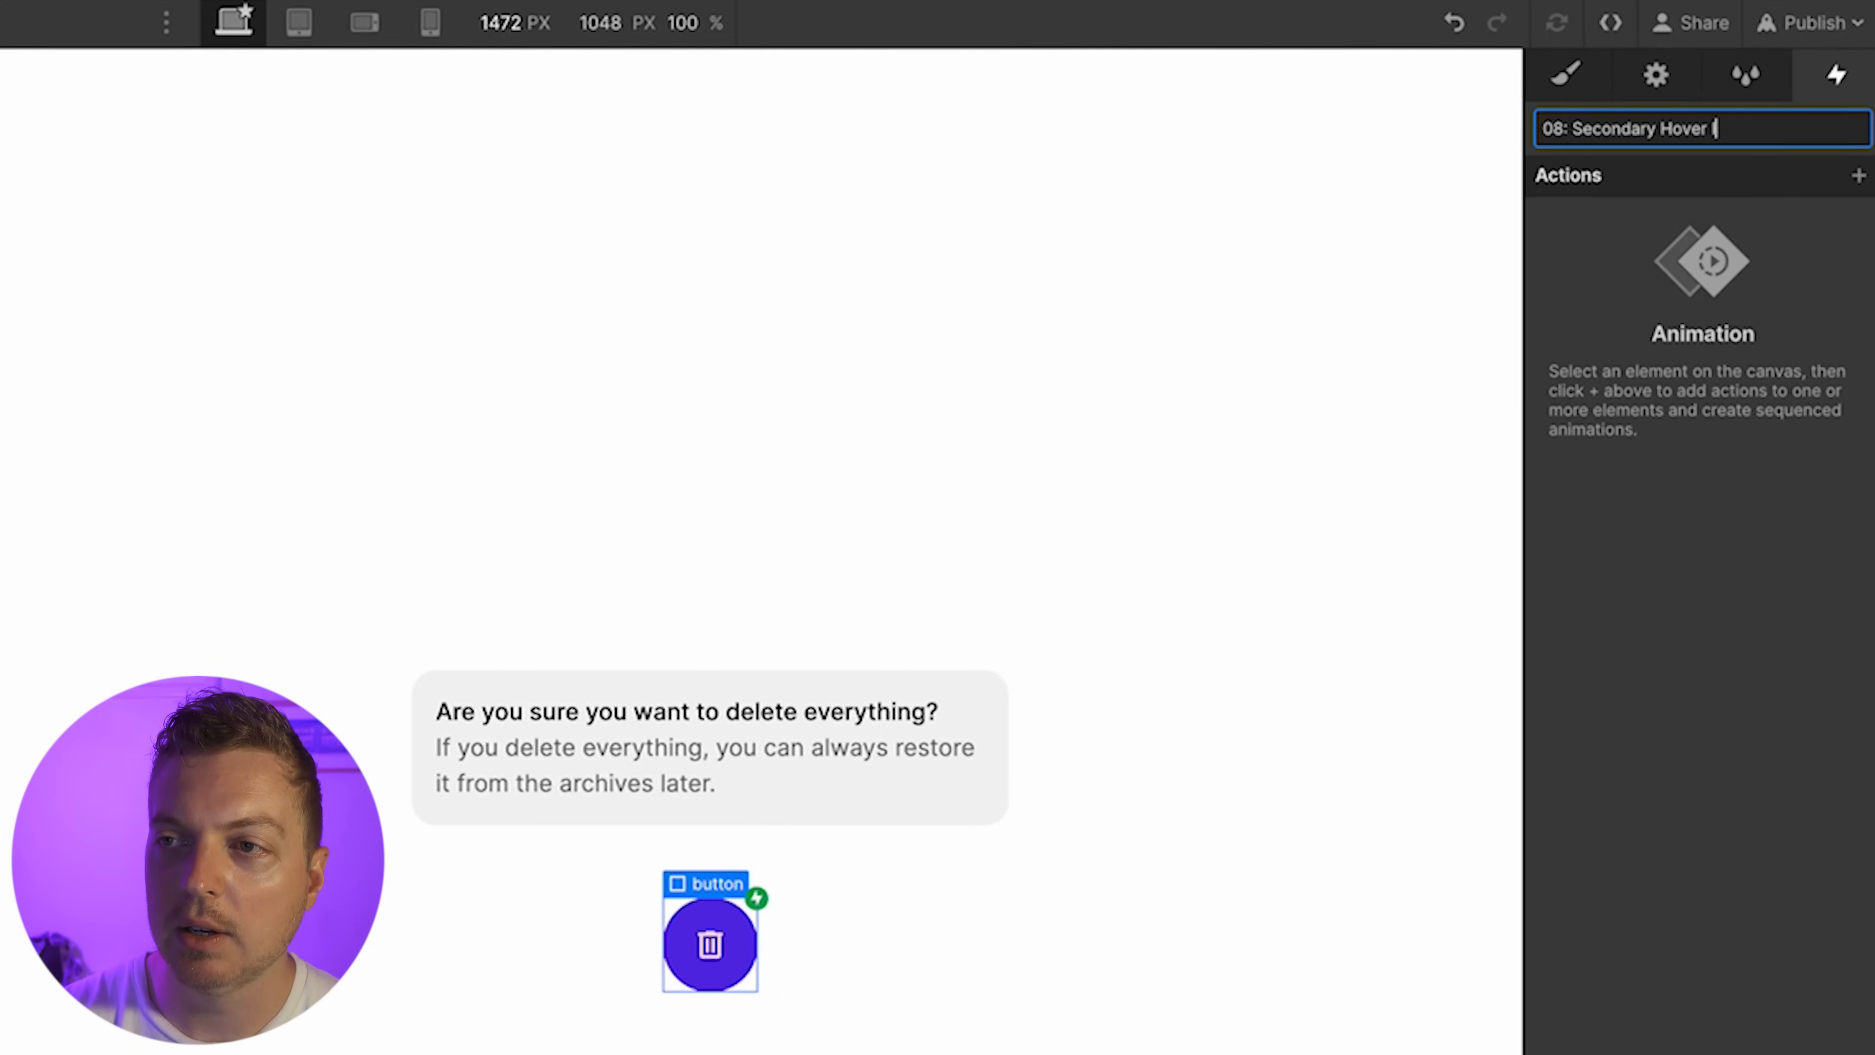
key("Return")
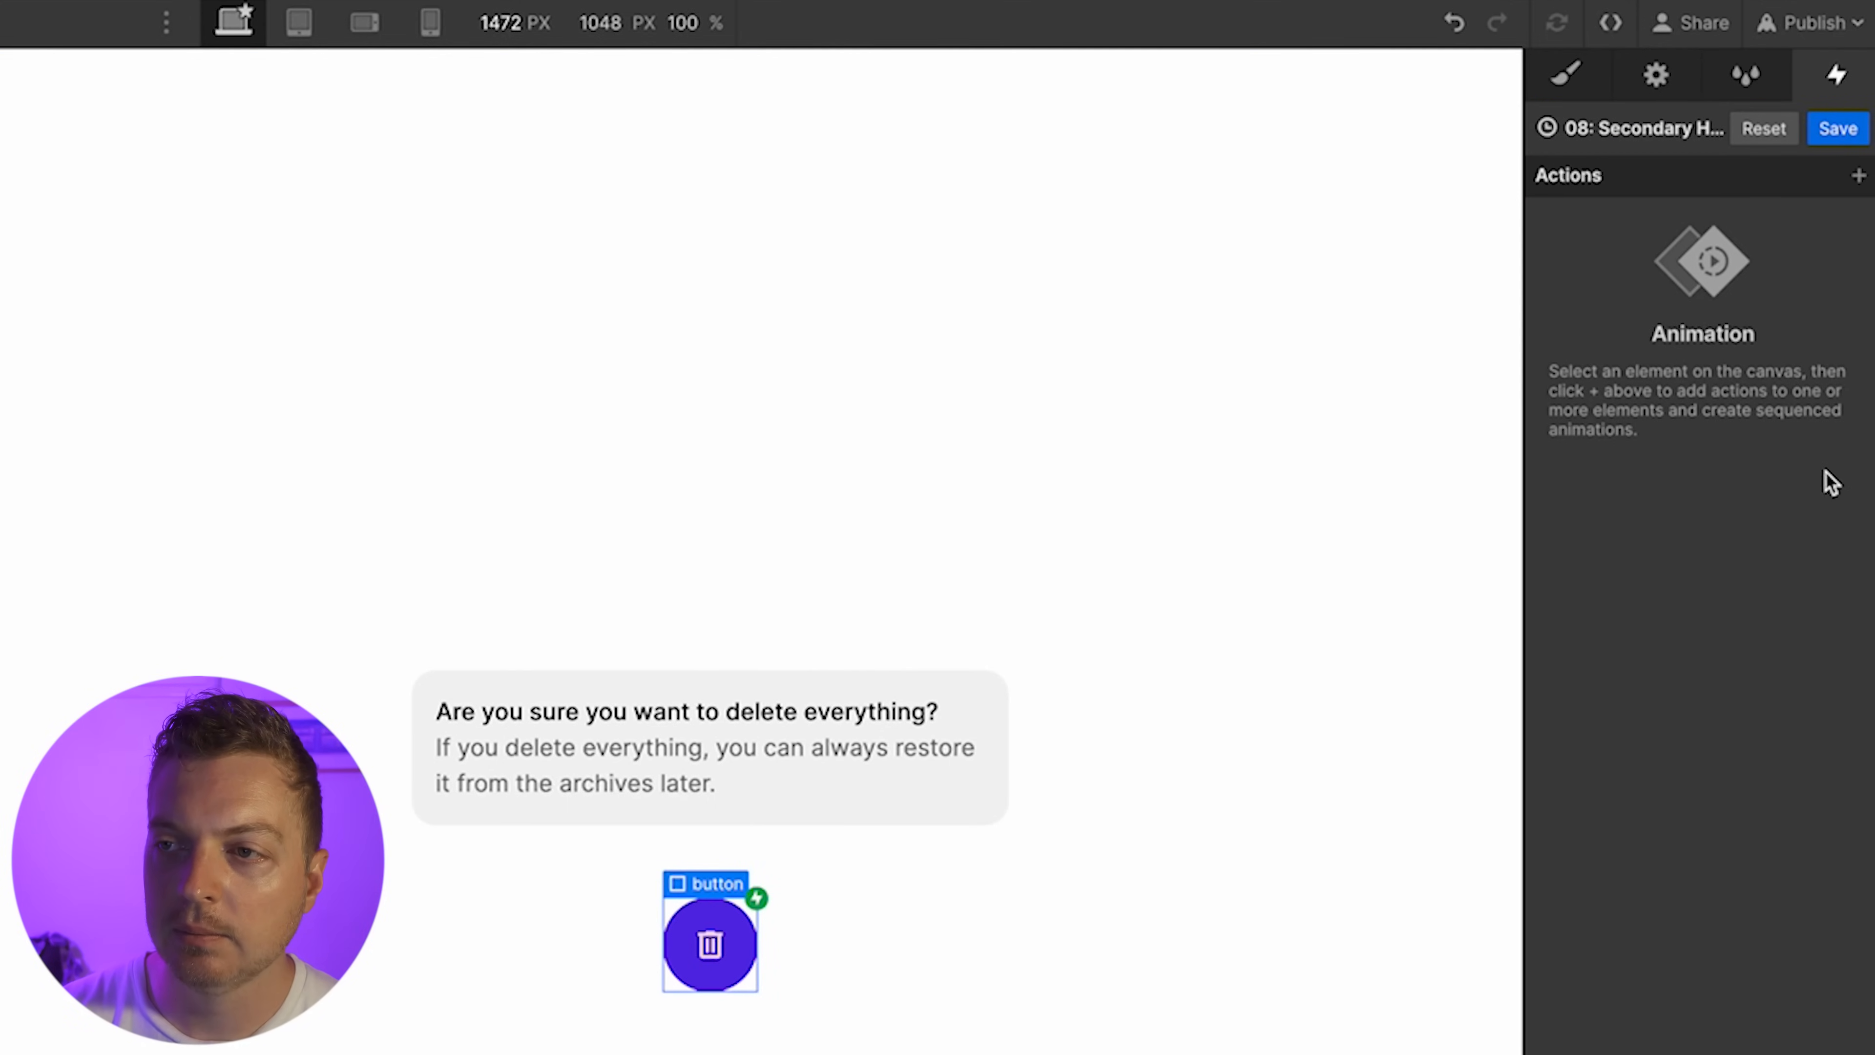
left_click(1857, 177)
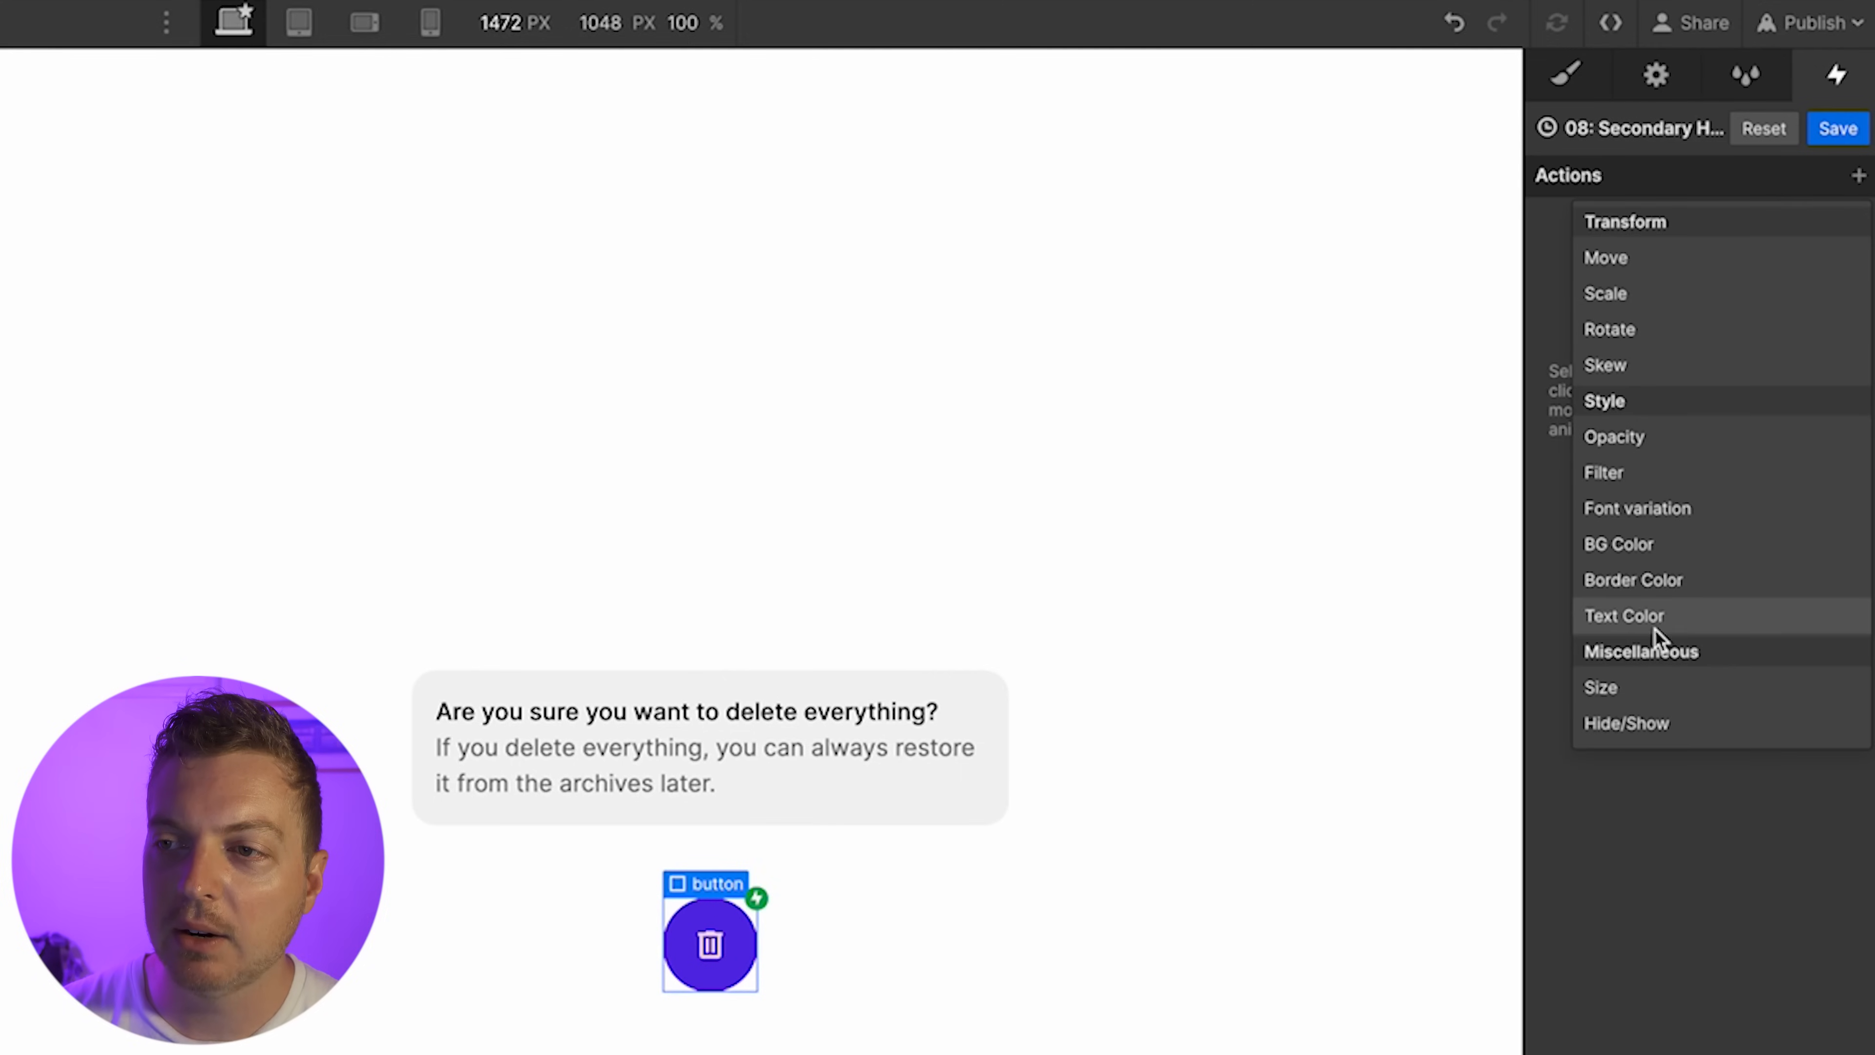
left_click(1665, 583)
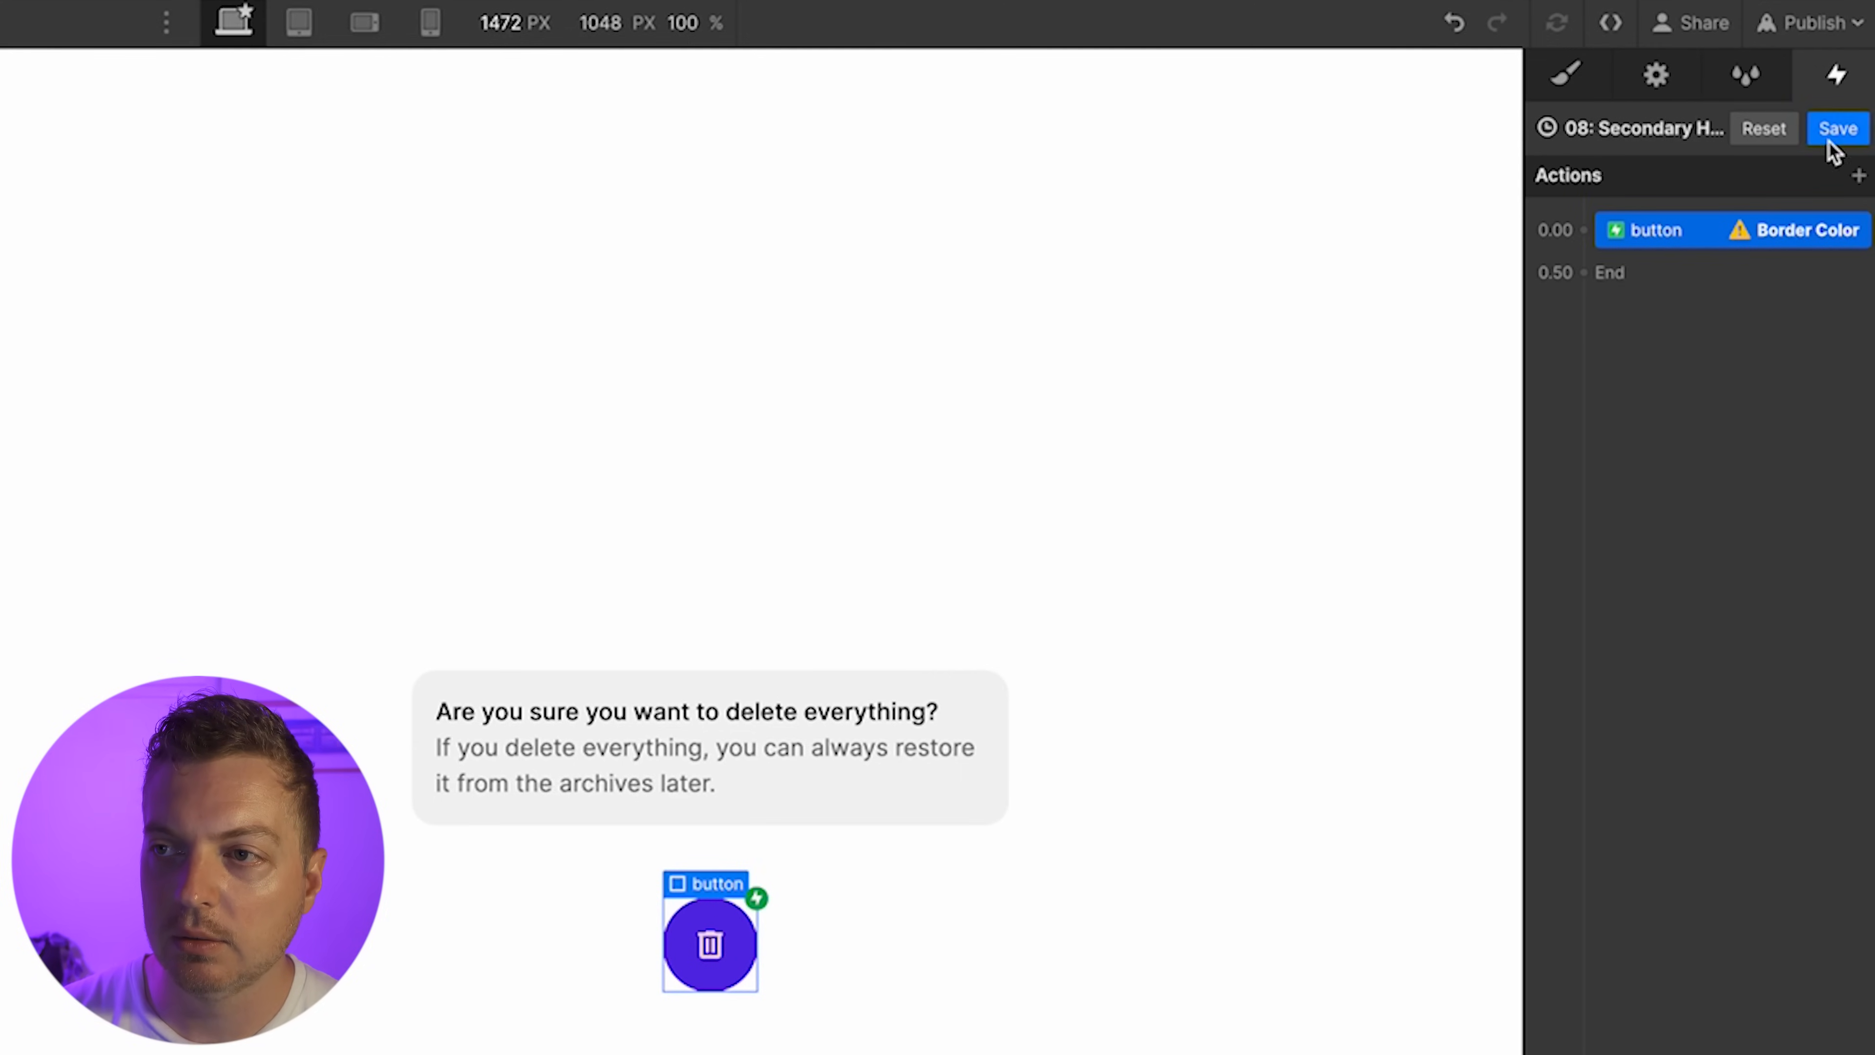
key("Delete")
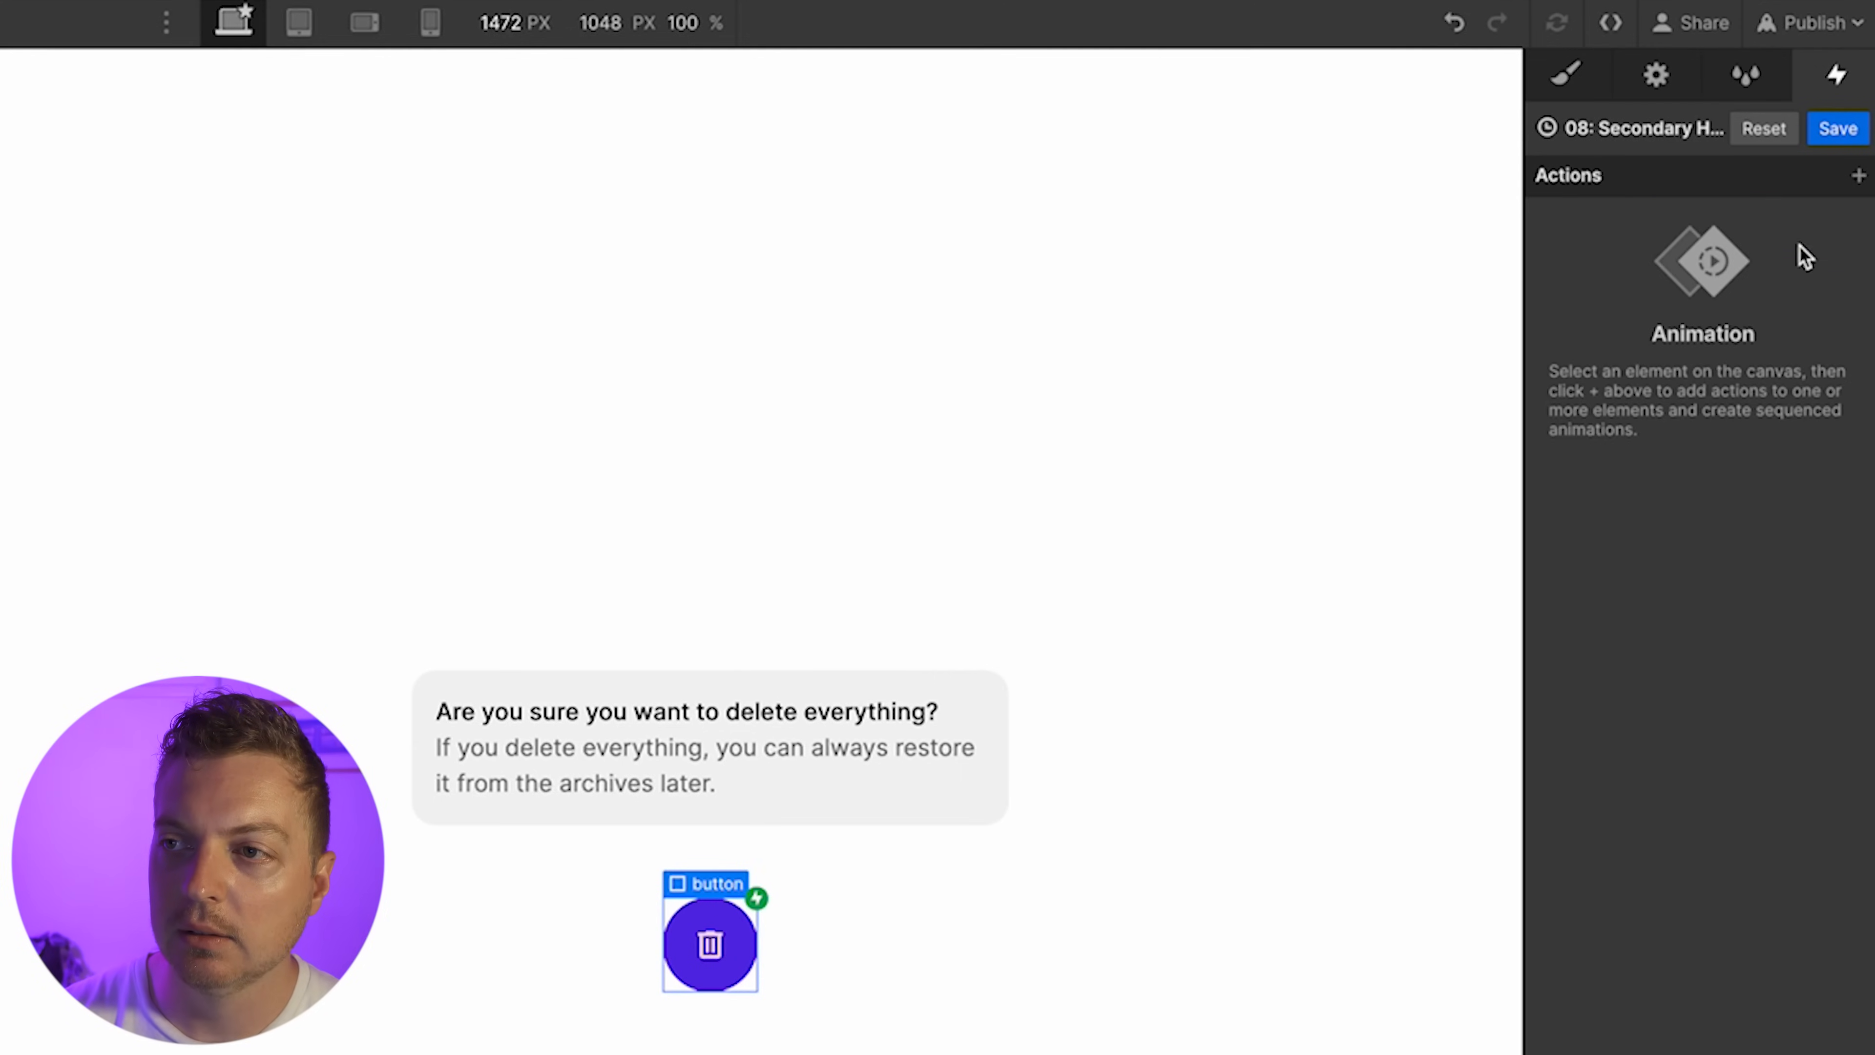
Add a BG Color action for the trash button to the hover animation and set it to a light red, about #fc8f8f
left_click(1859, 176)
left_click(1641, 547)
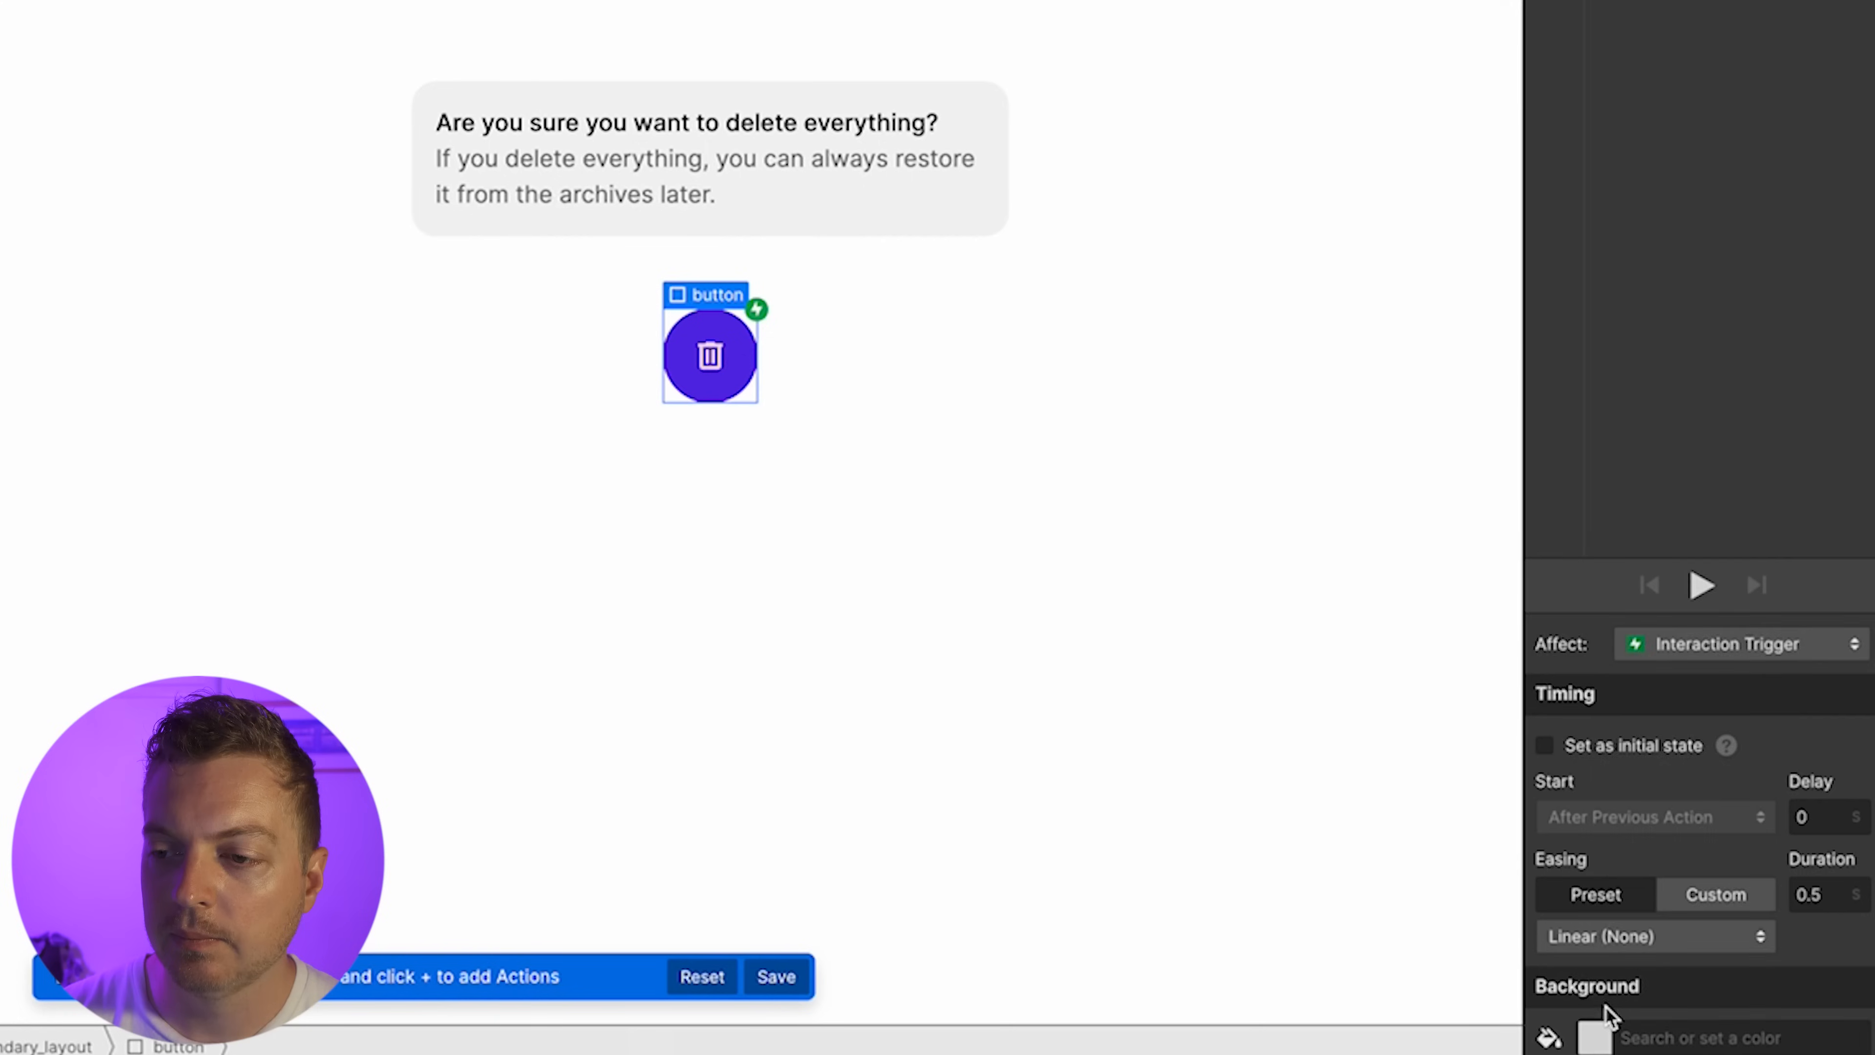
left_click(1595, 1034)
left_click_drag(1640, 668, 1679, 558)
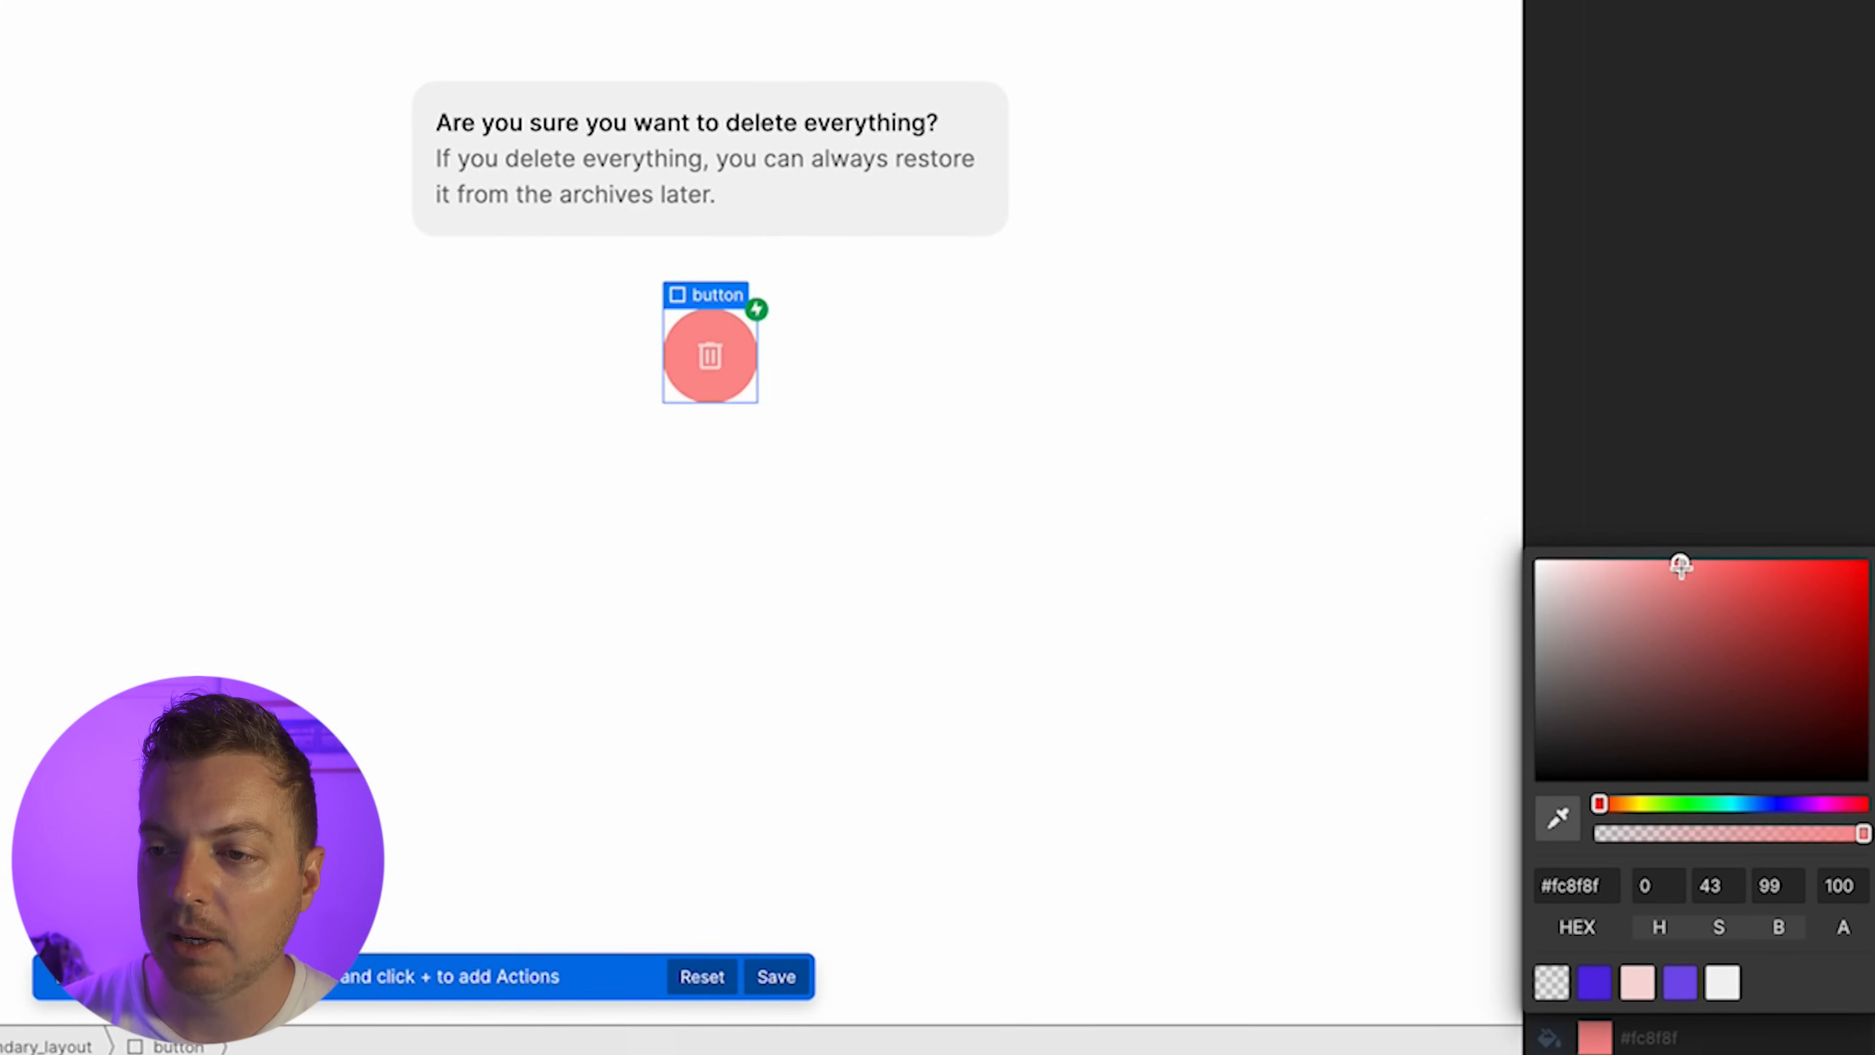
left_click(1633, 334)
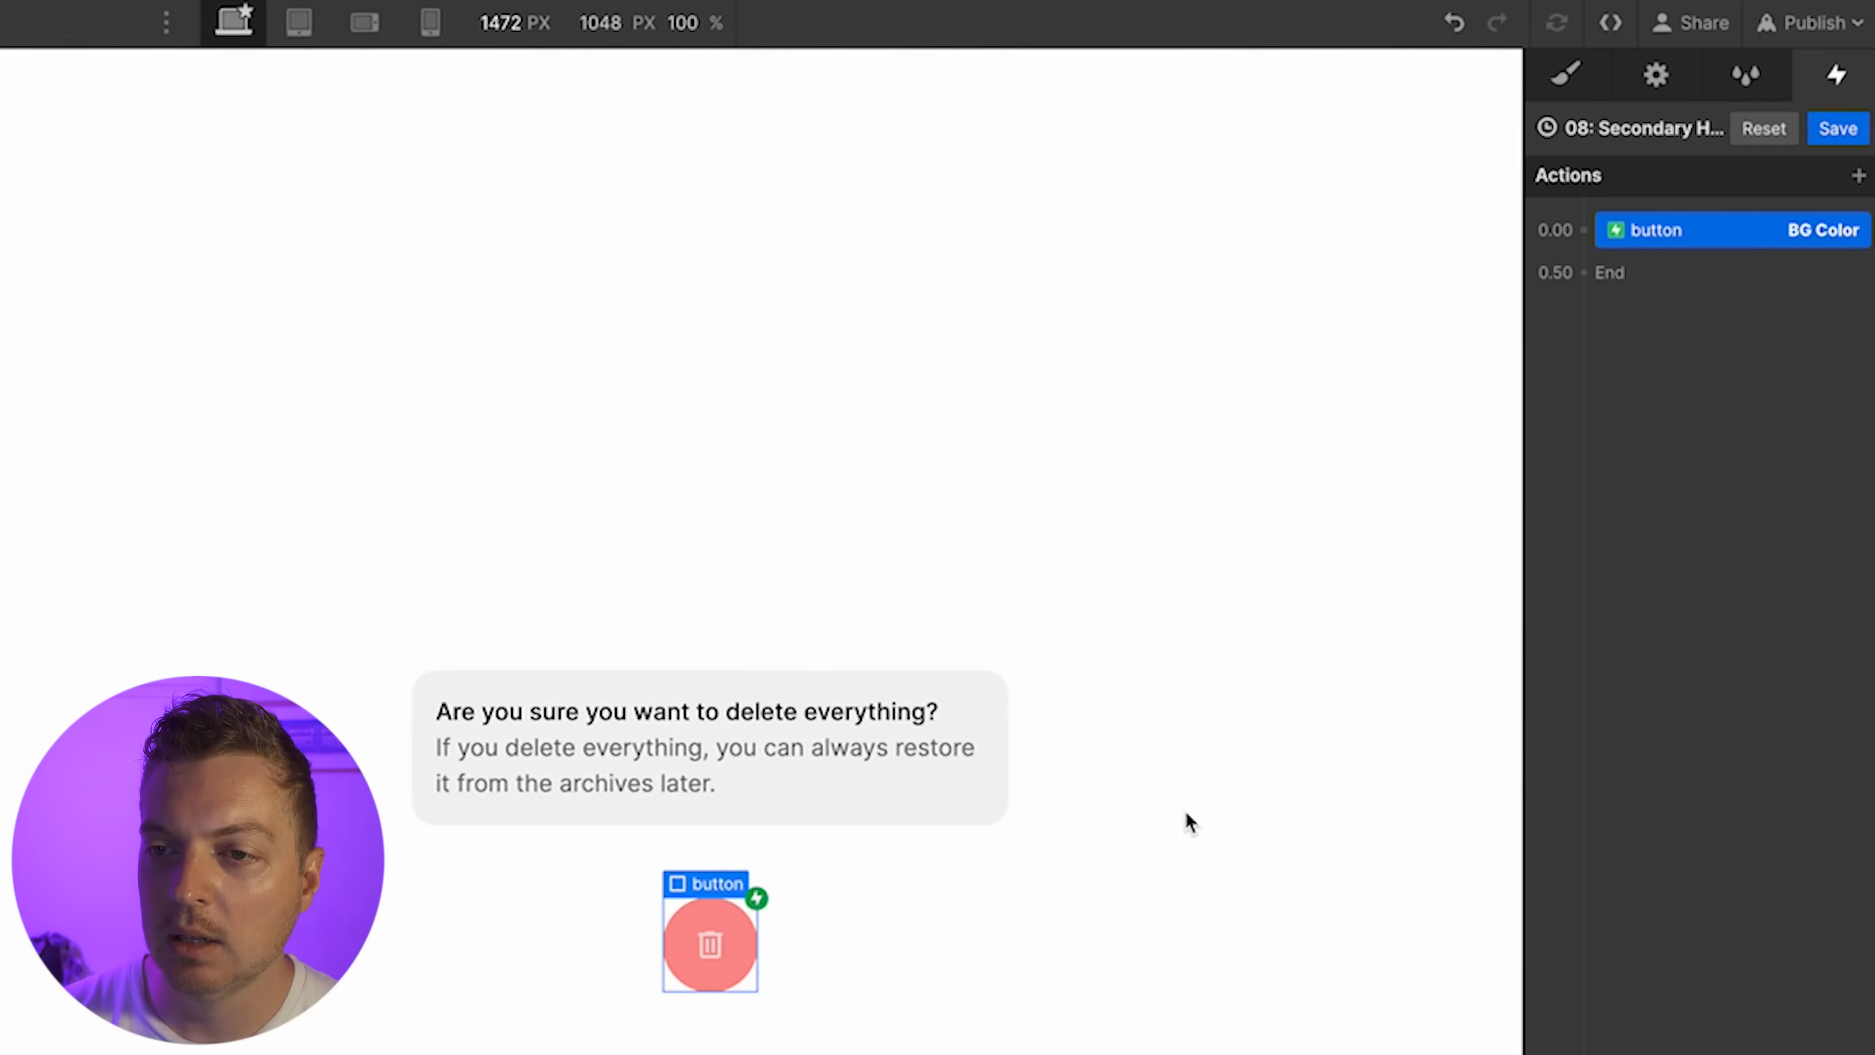
Add a BG Color action for the secondary_list-item message card and set its color to a light red
left_click(990, 806)
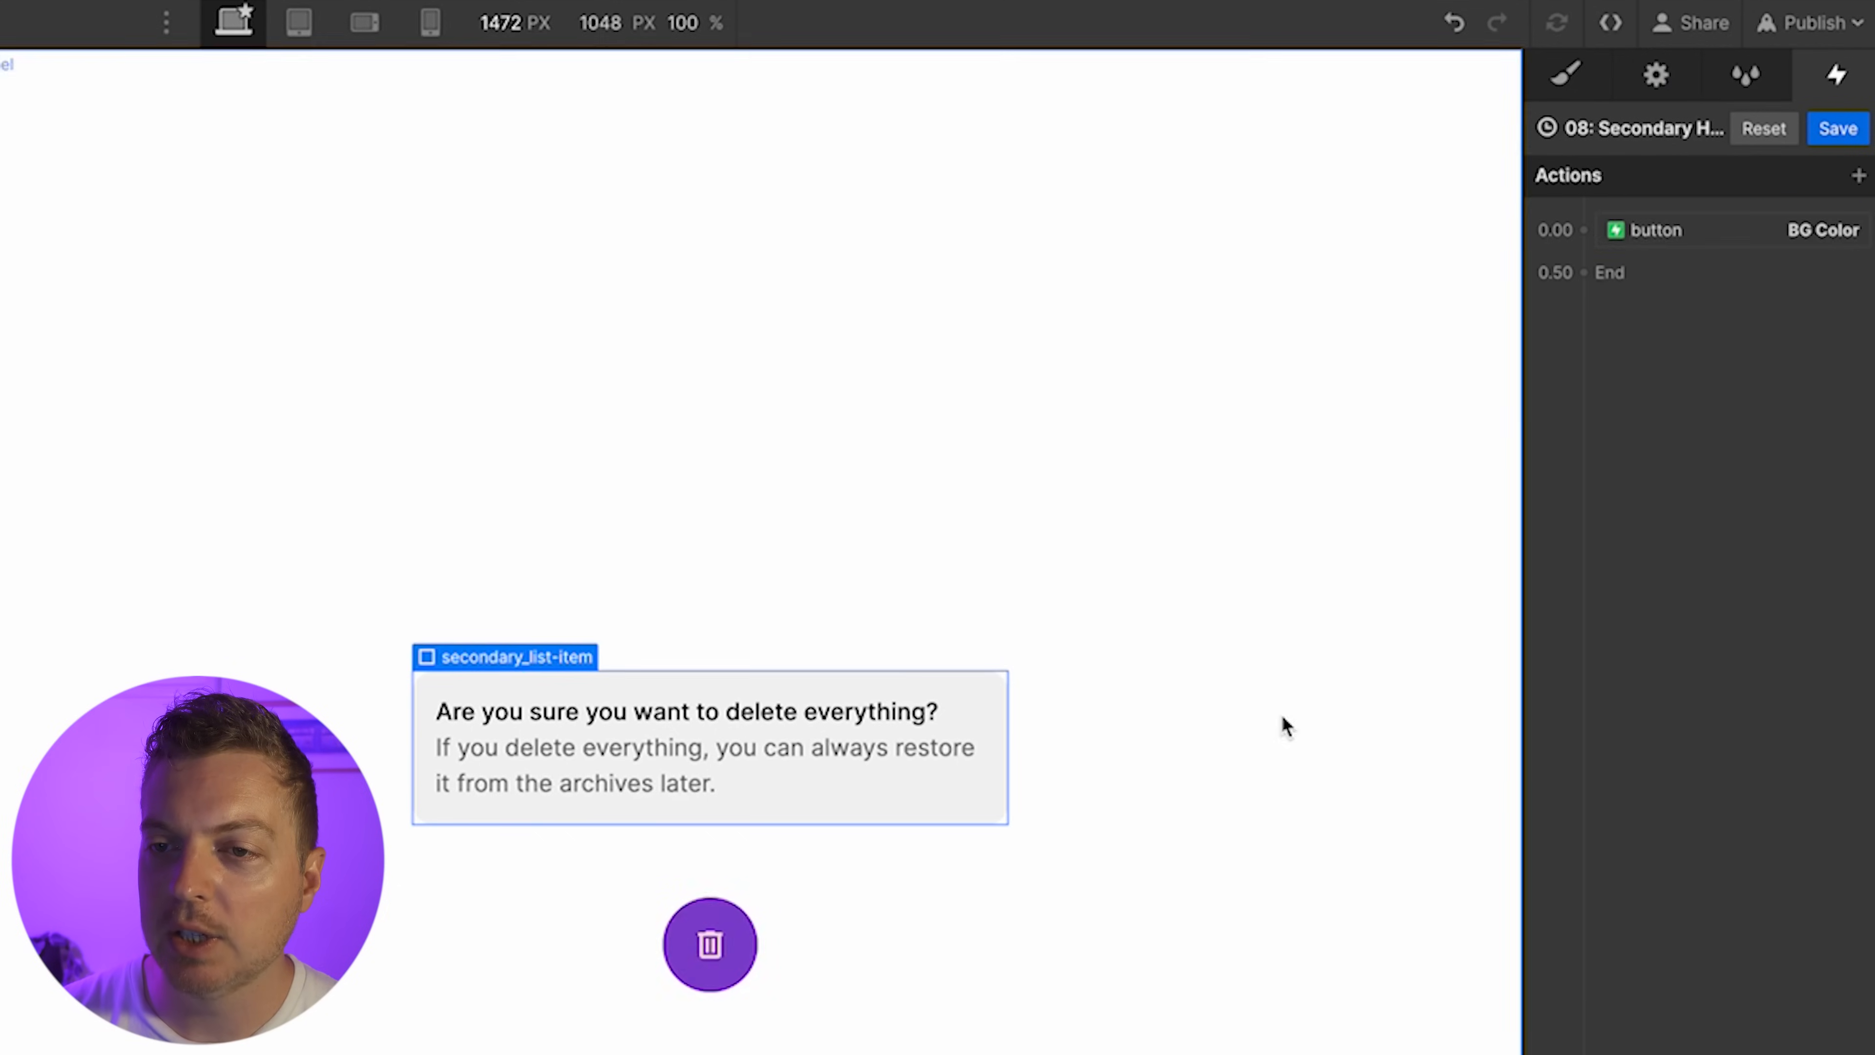
left_click(1620, 260)
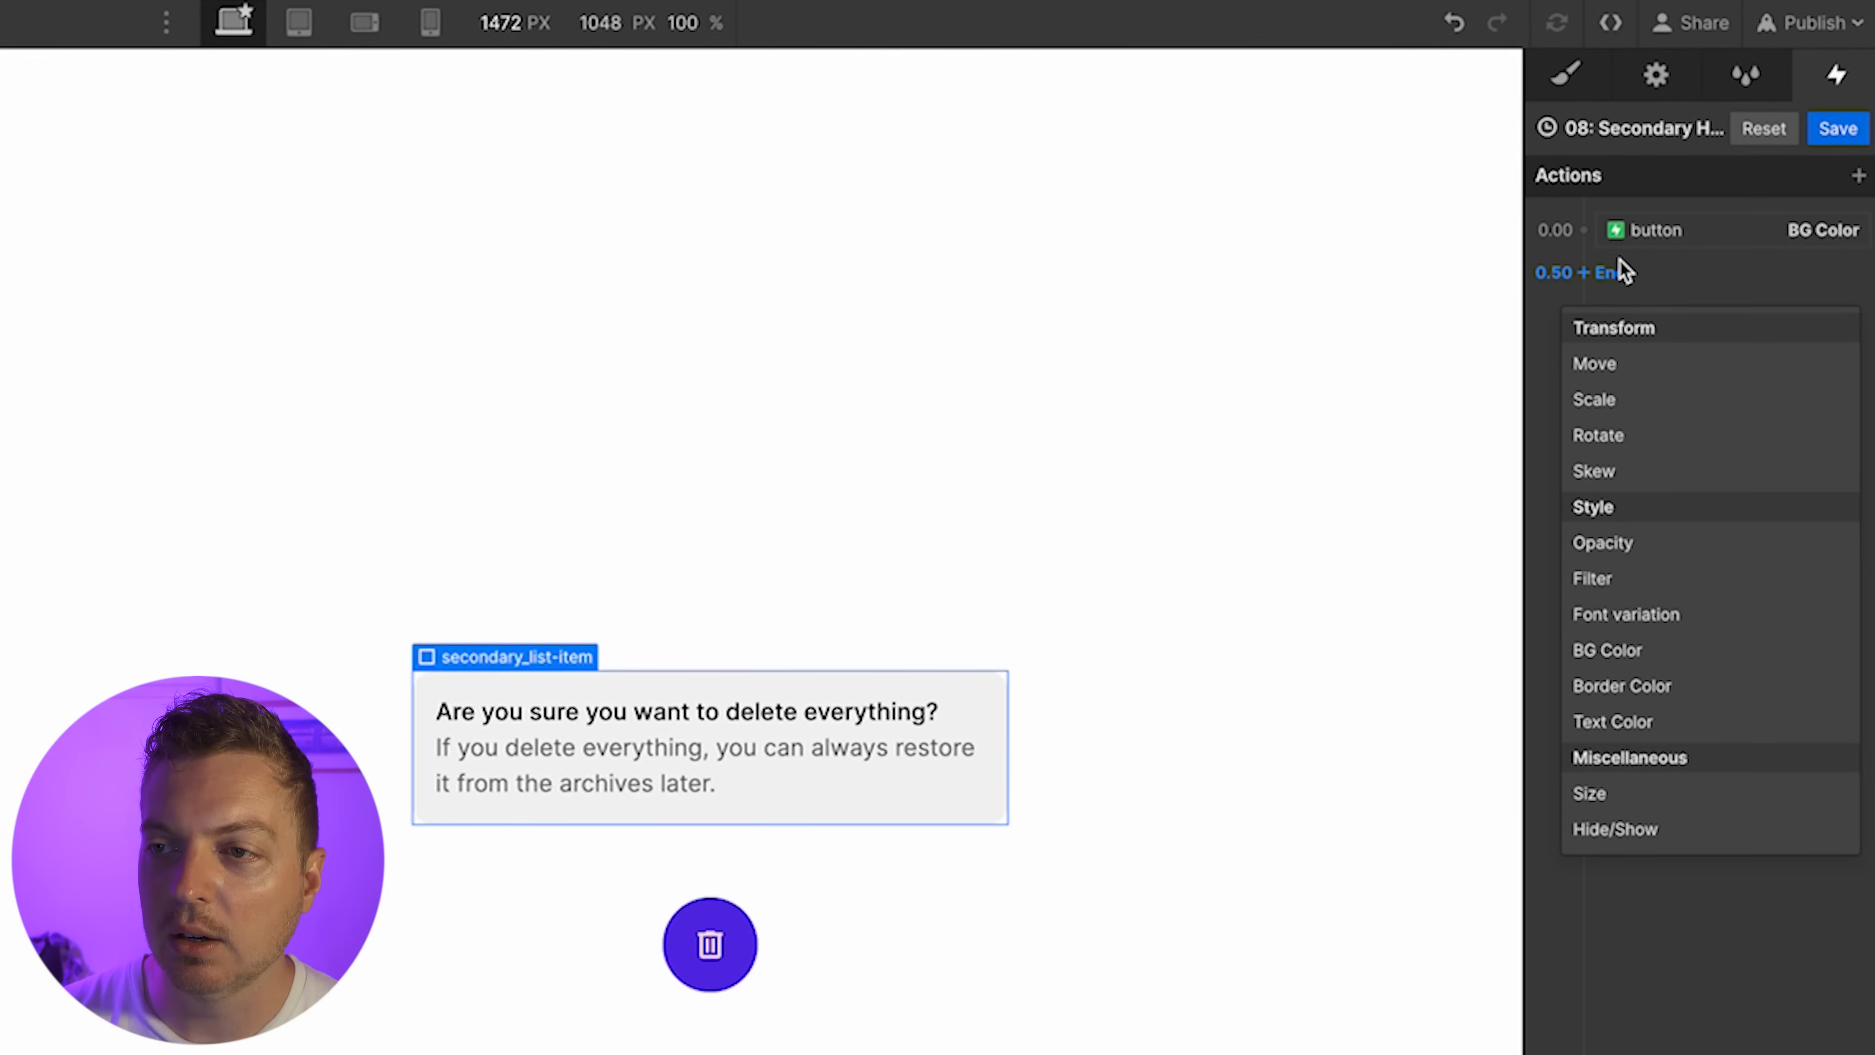
left_click(1632, 648)
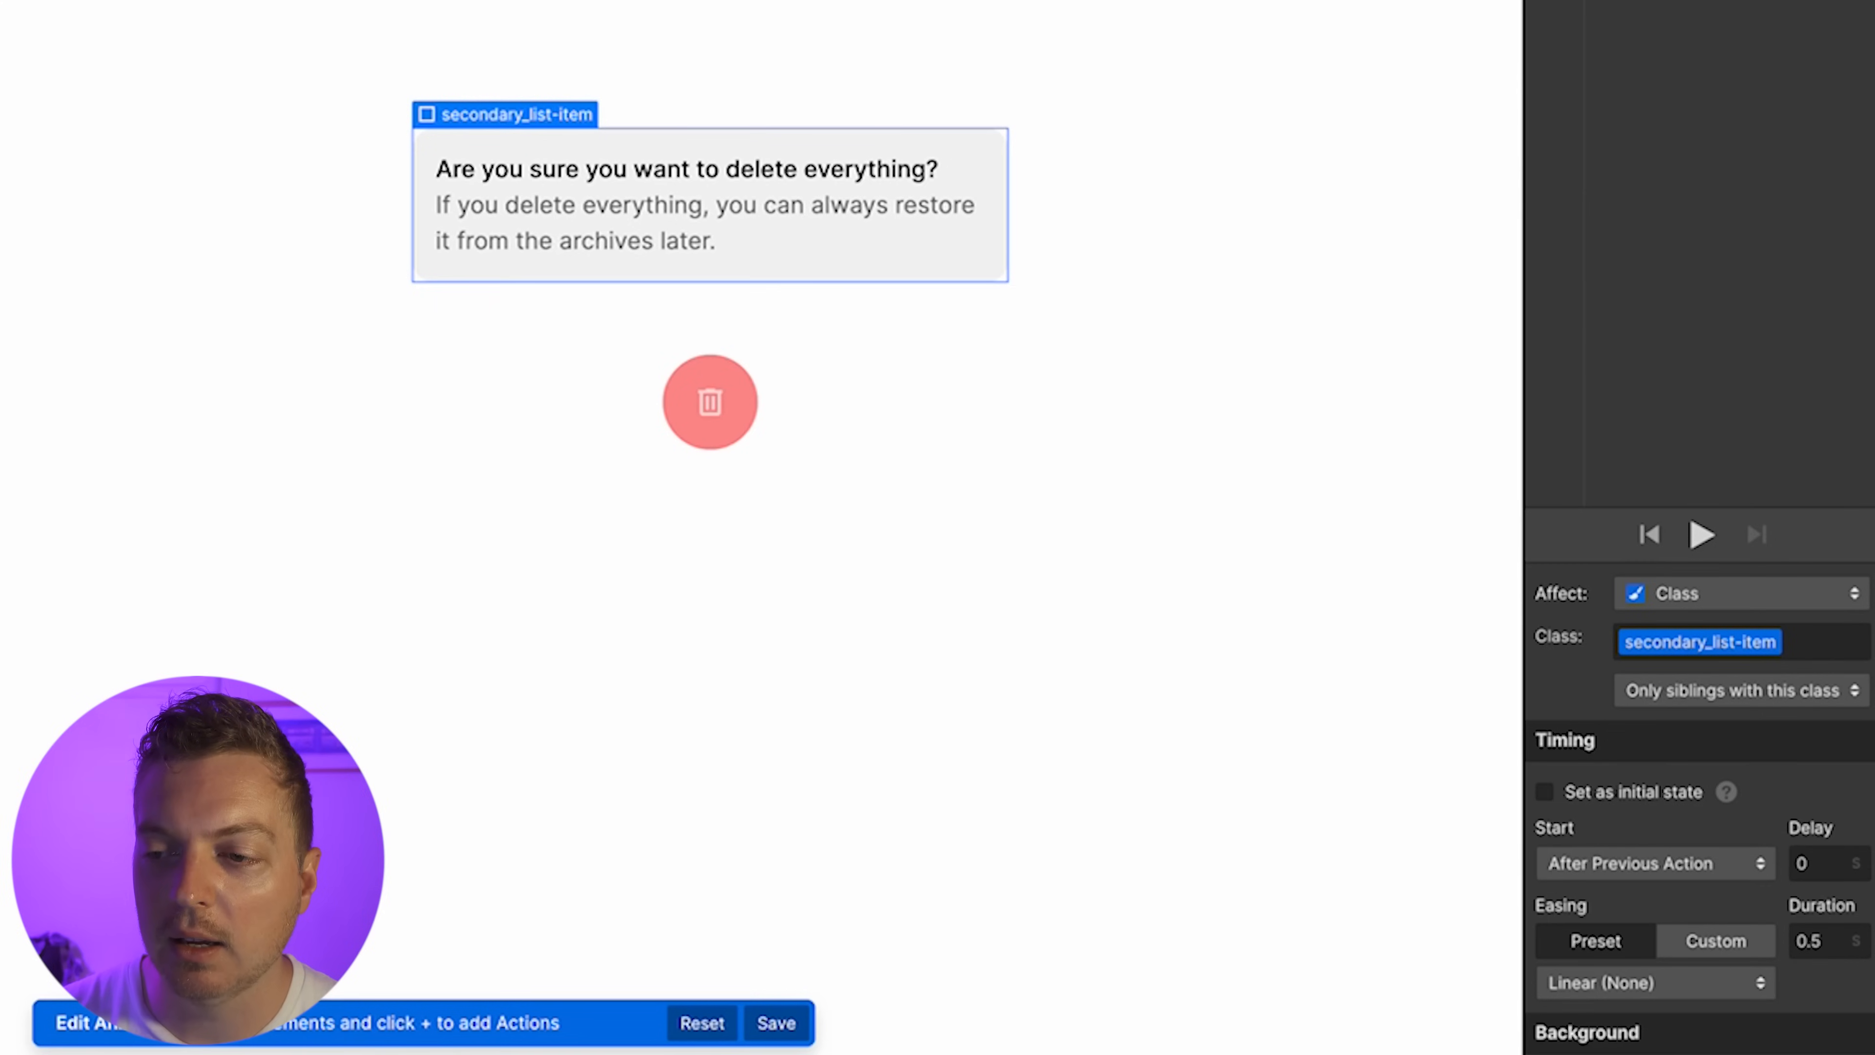
left_click(1627, 1051)
left_click_drag(1619, 693, 1643, 563)
left_click(1670, 344)
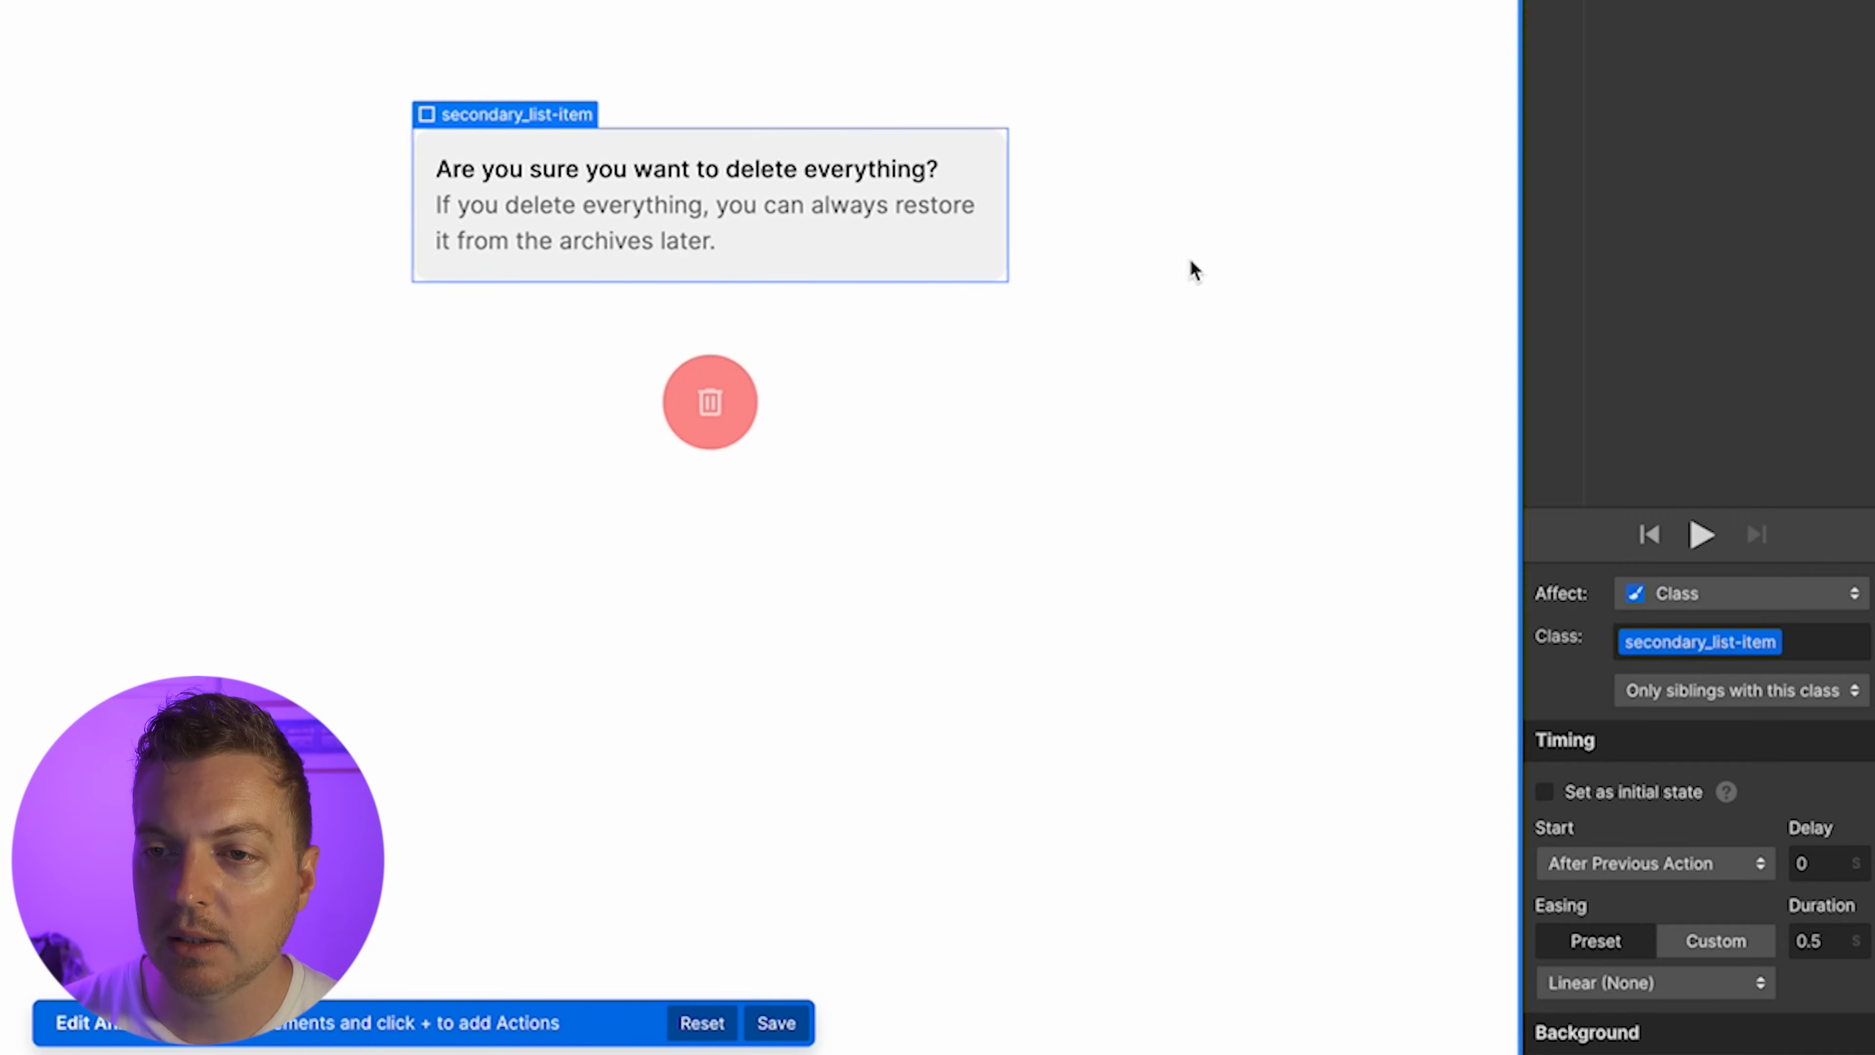
Add a Text Color action for the card's heading and set it to red #ff4747
left_click(753, 171)
left_click(1613, 322)
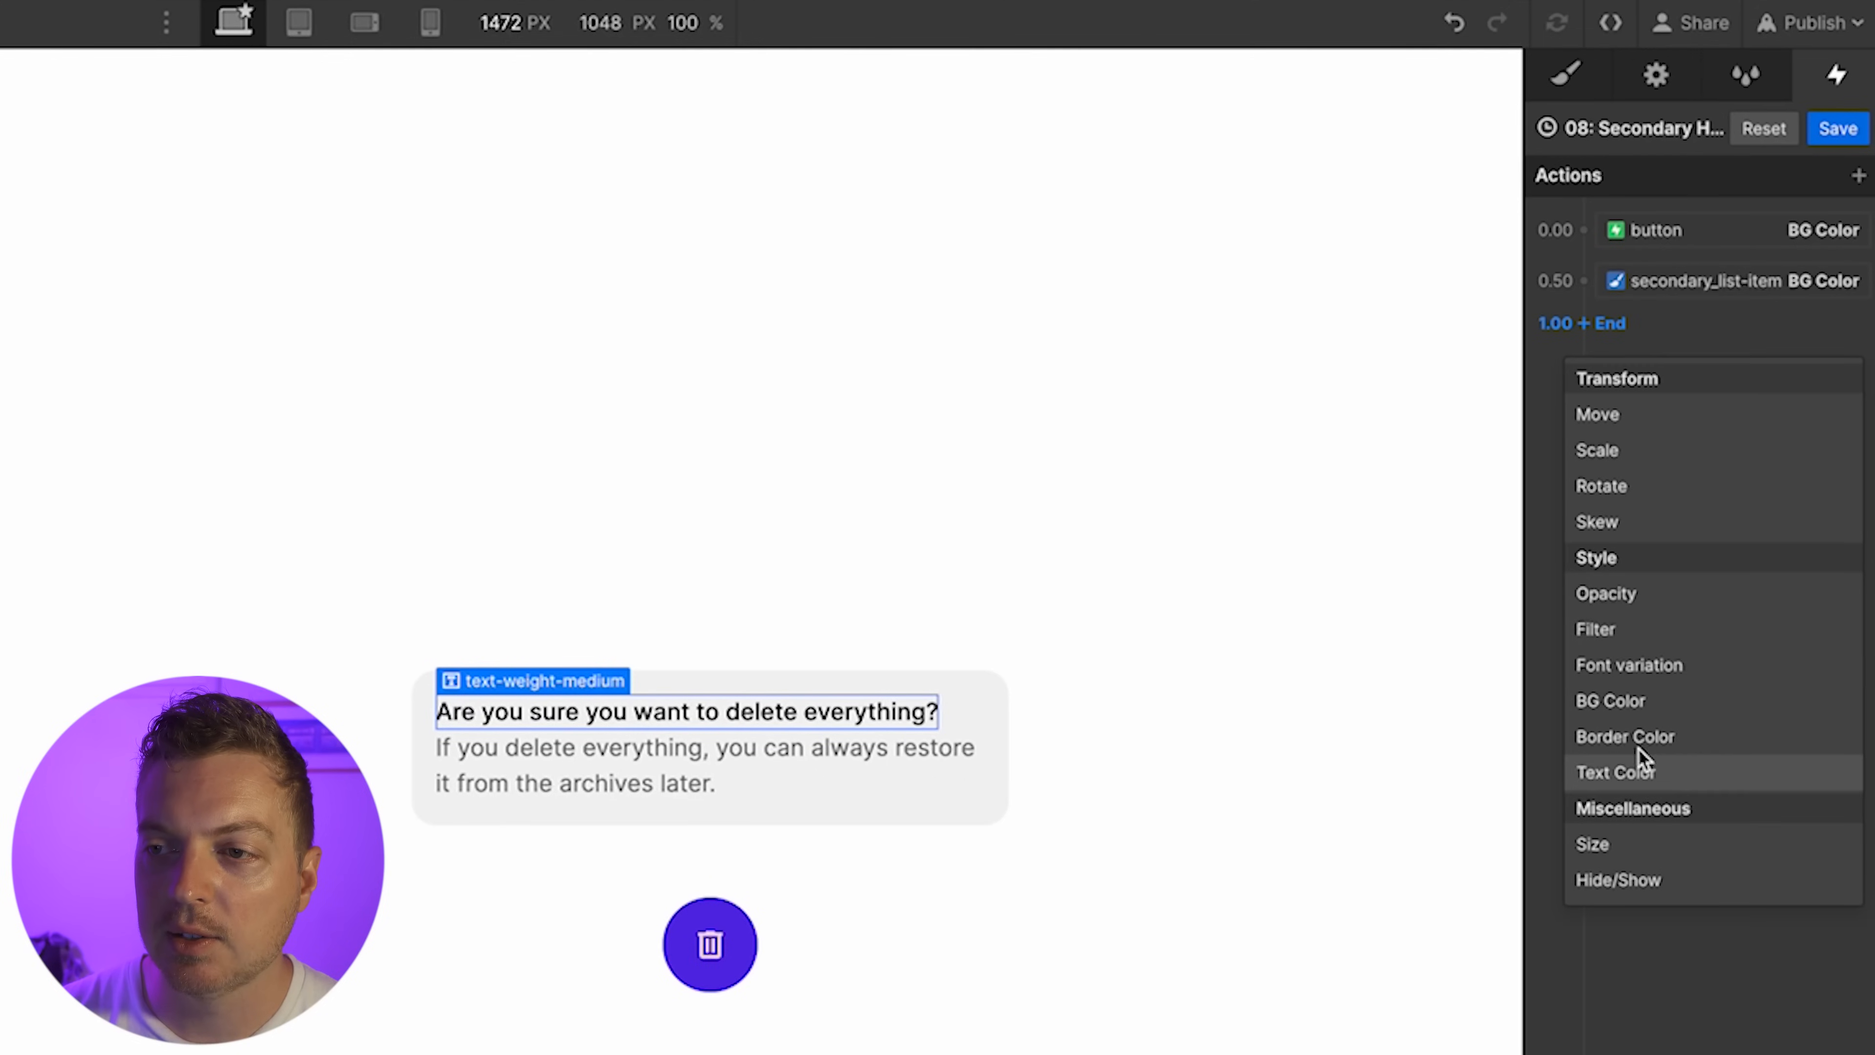
left_click(1617, 772)
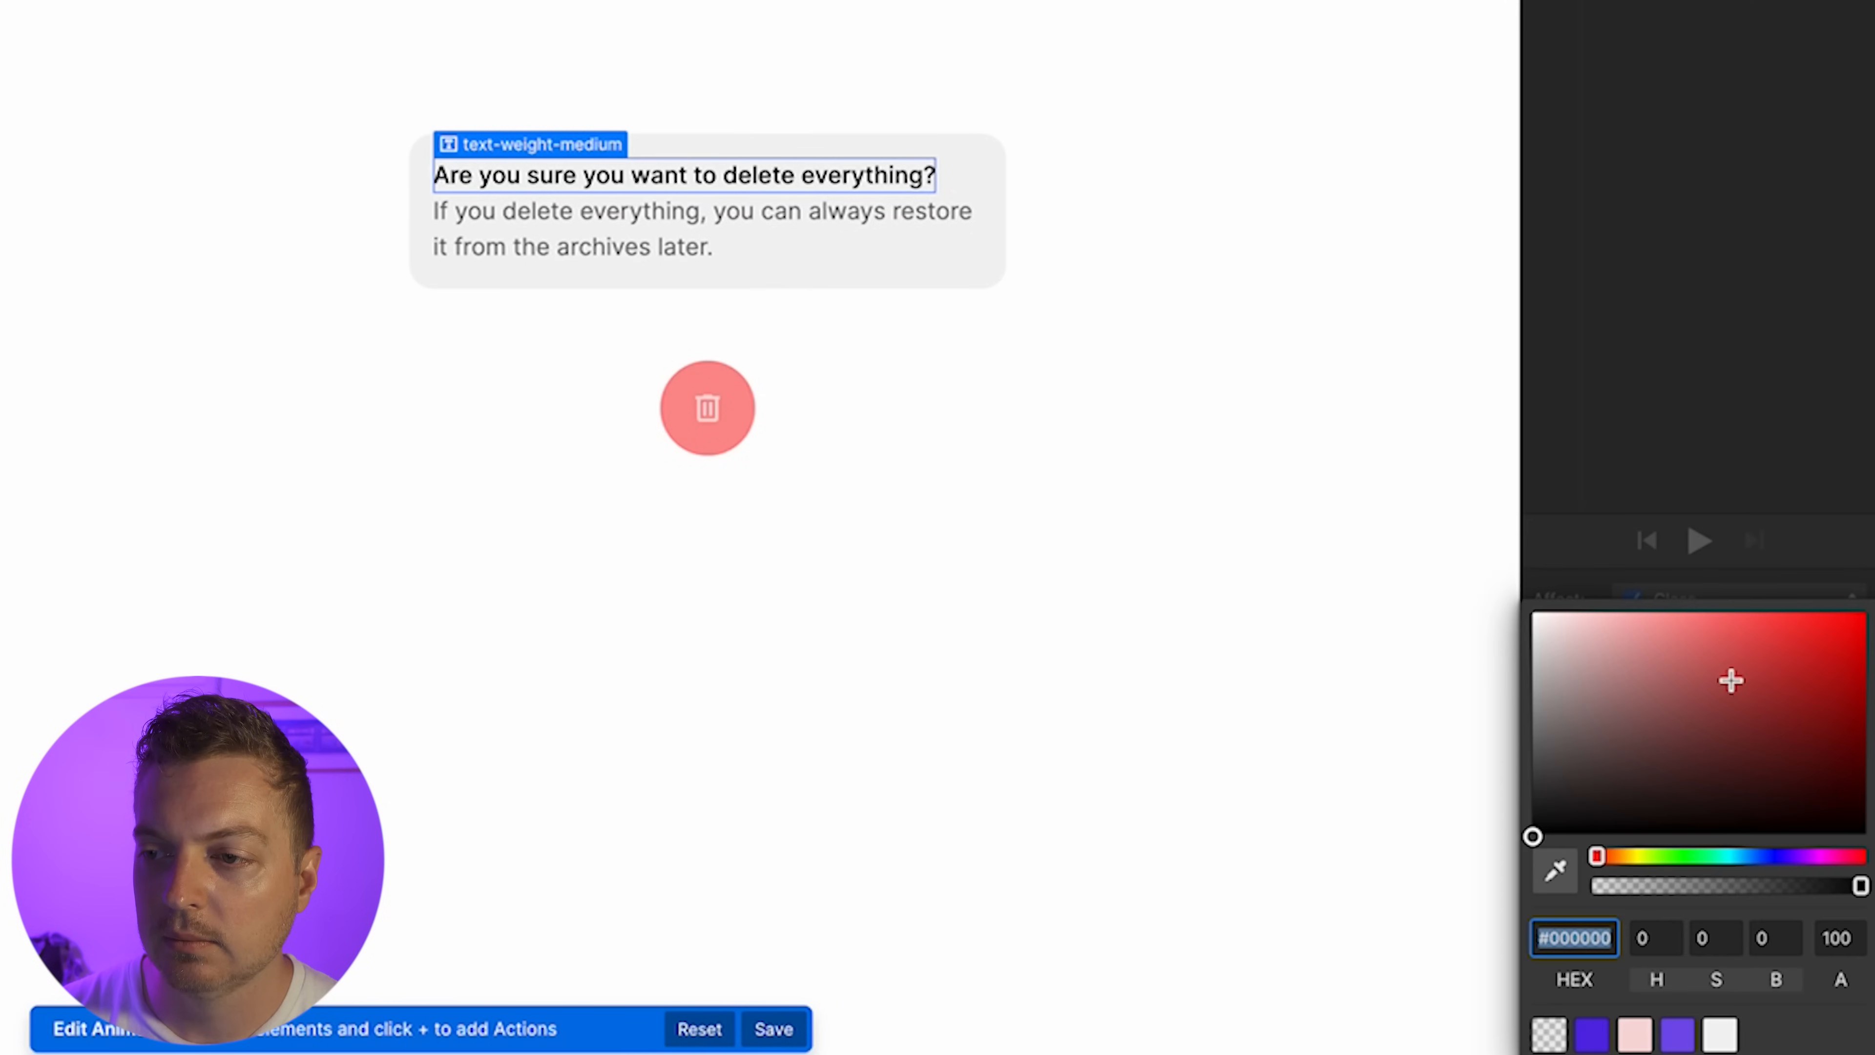
left_click_drag(1731, 680, 1775, 494)
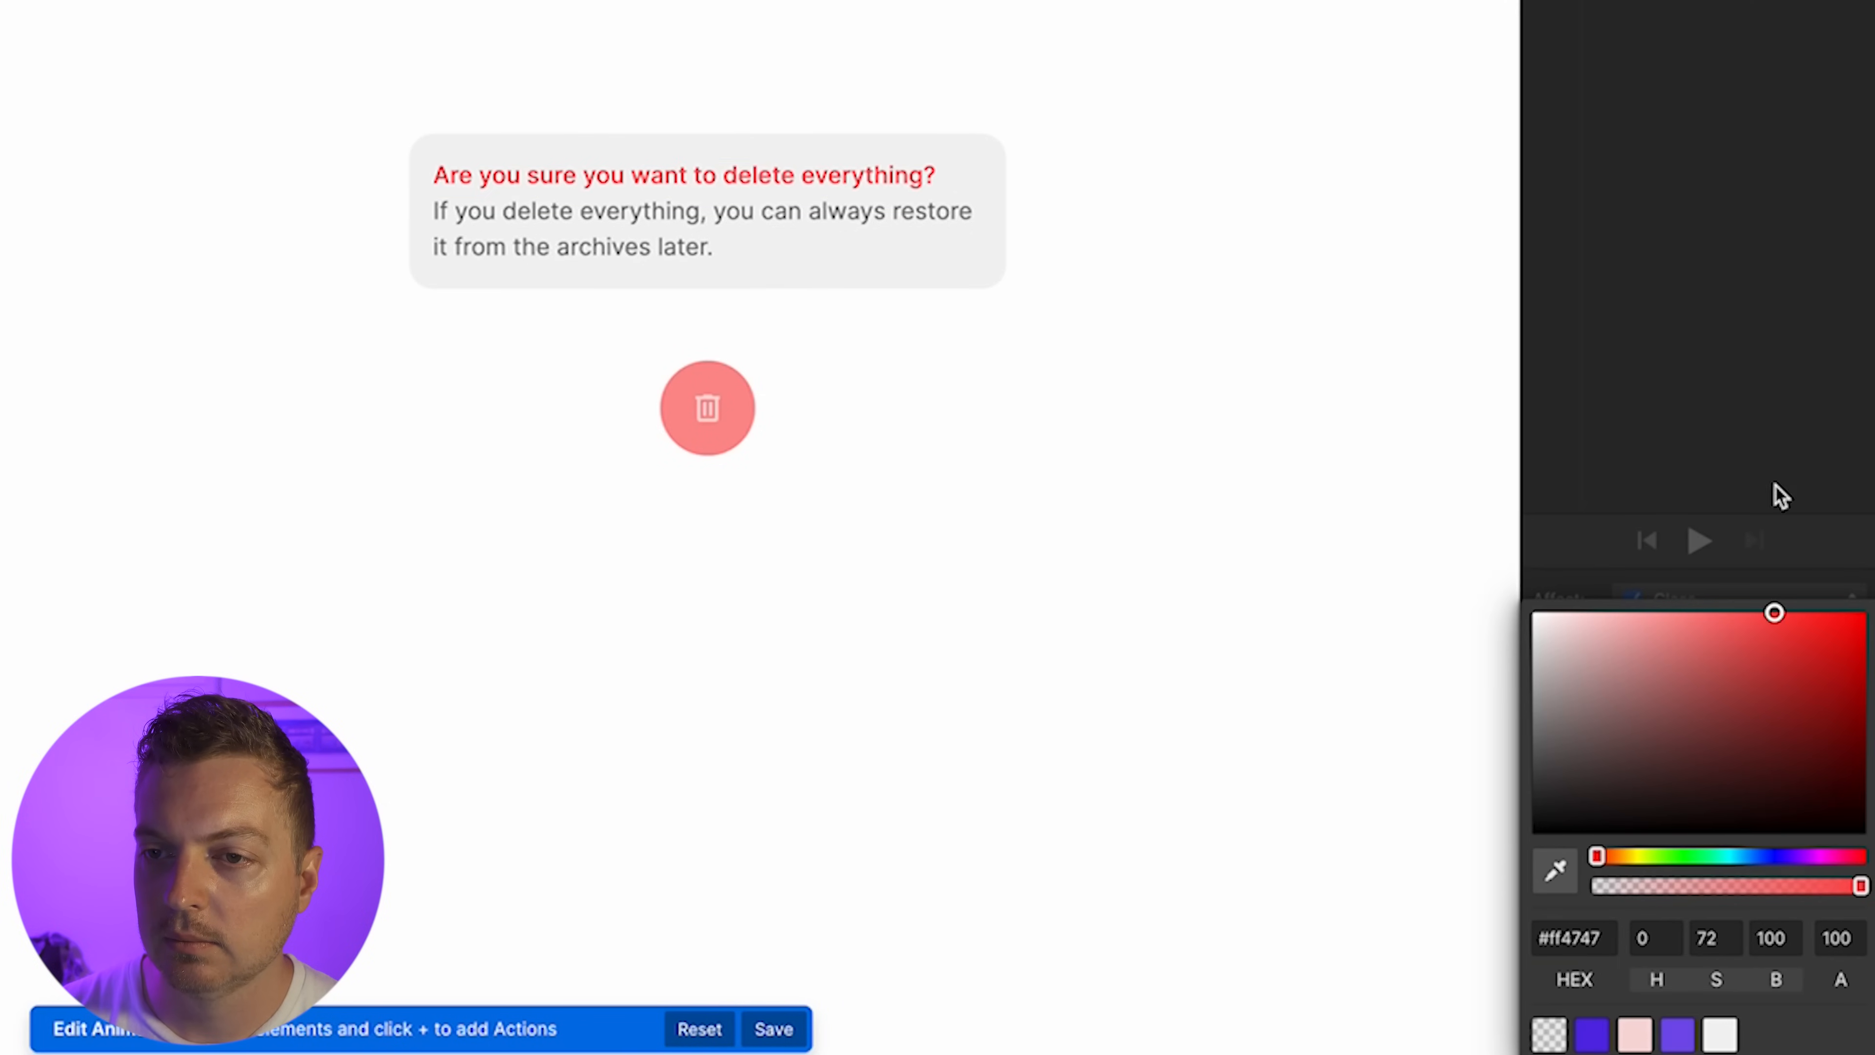
left_click(1675, 298)
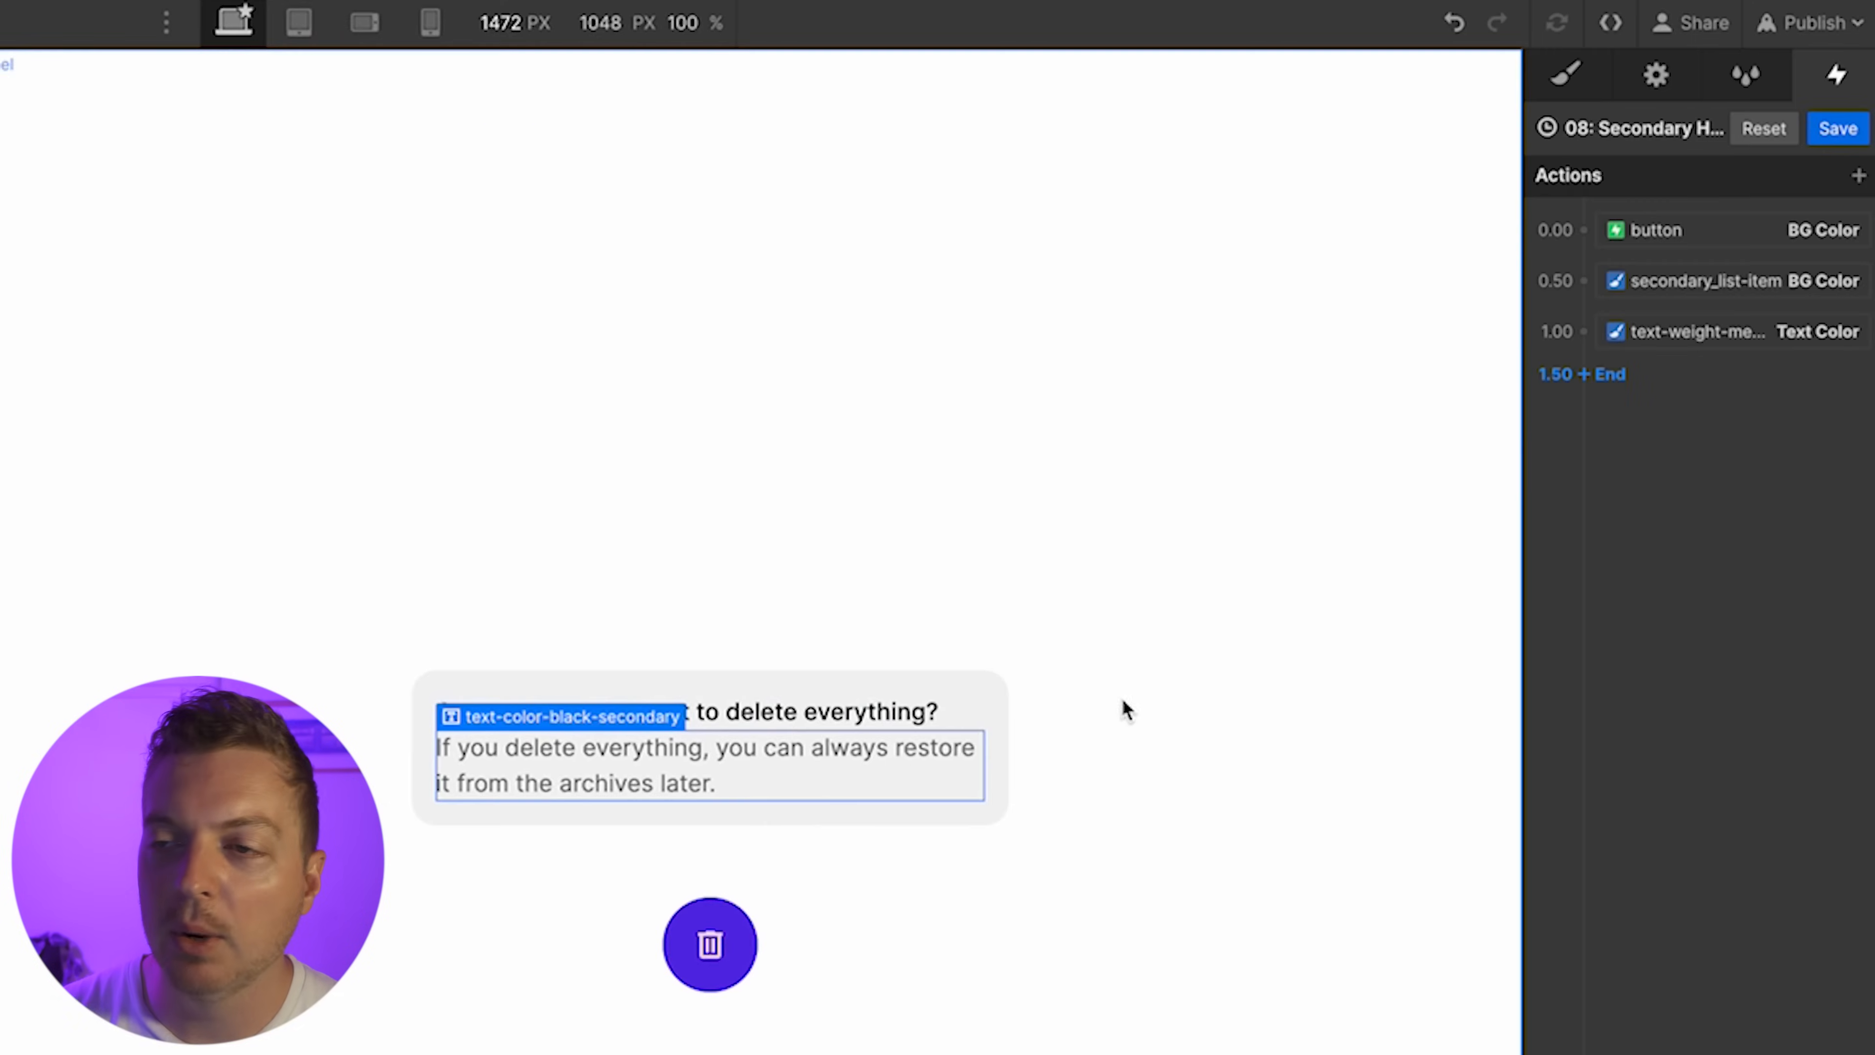
Add a Text Color action for the card's paragraph, text-color-black-secondary, and set it to red #ff4141
left_click(1598, 375)
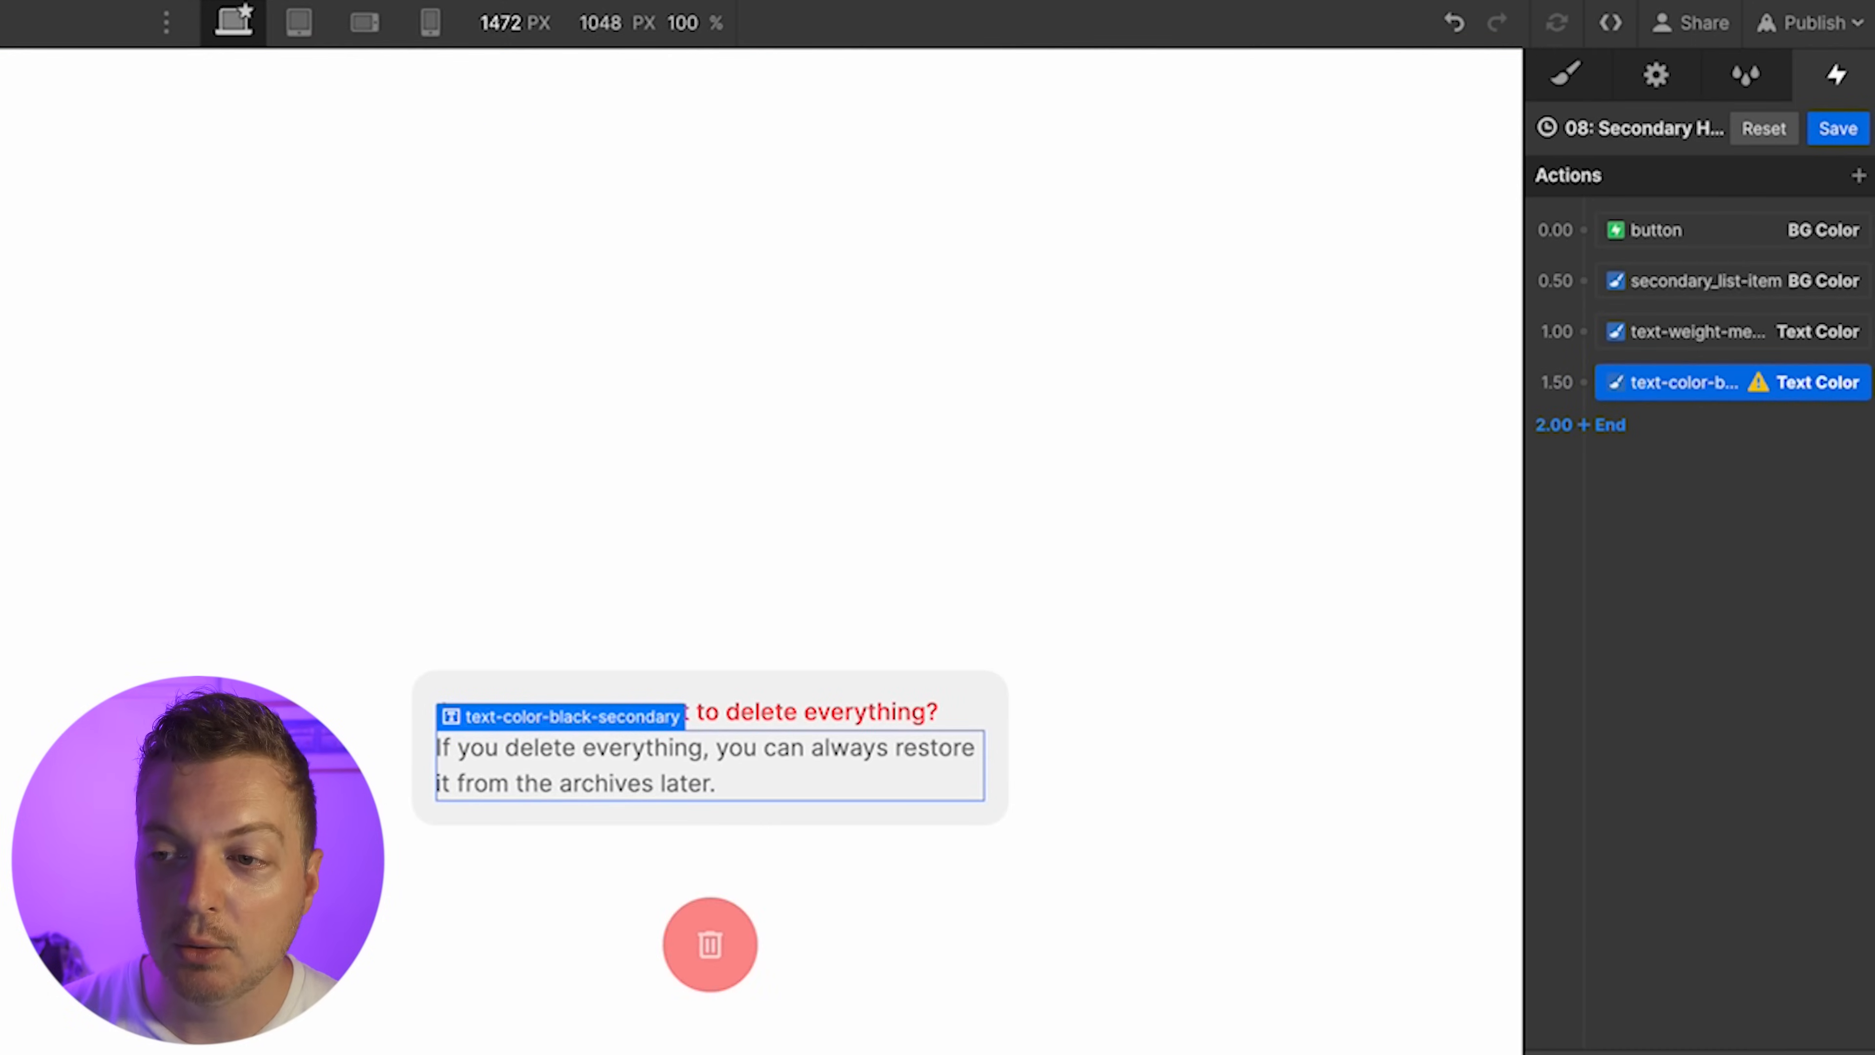
left_click(1636, 1049)
left_click_drag(1720, 711, 1779, 578)
left_click(1730, 388)
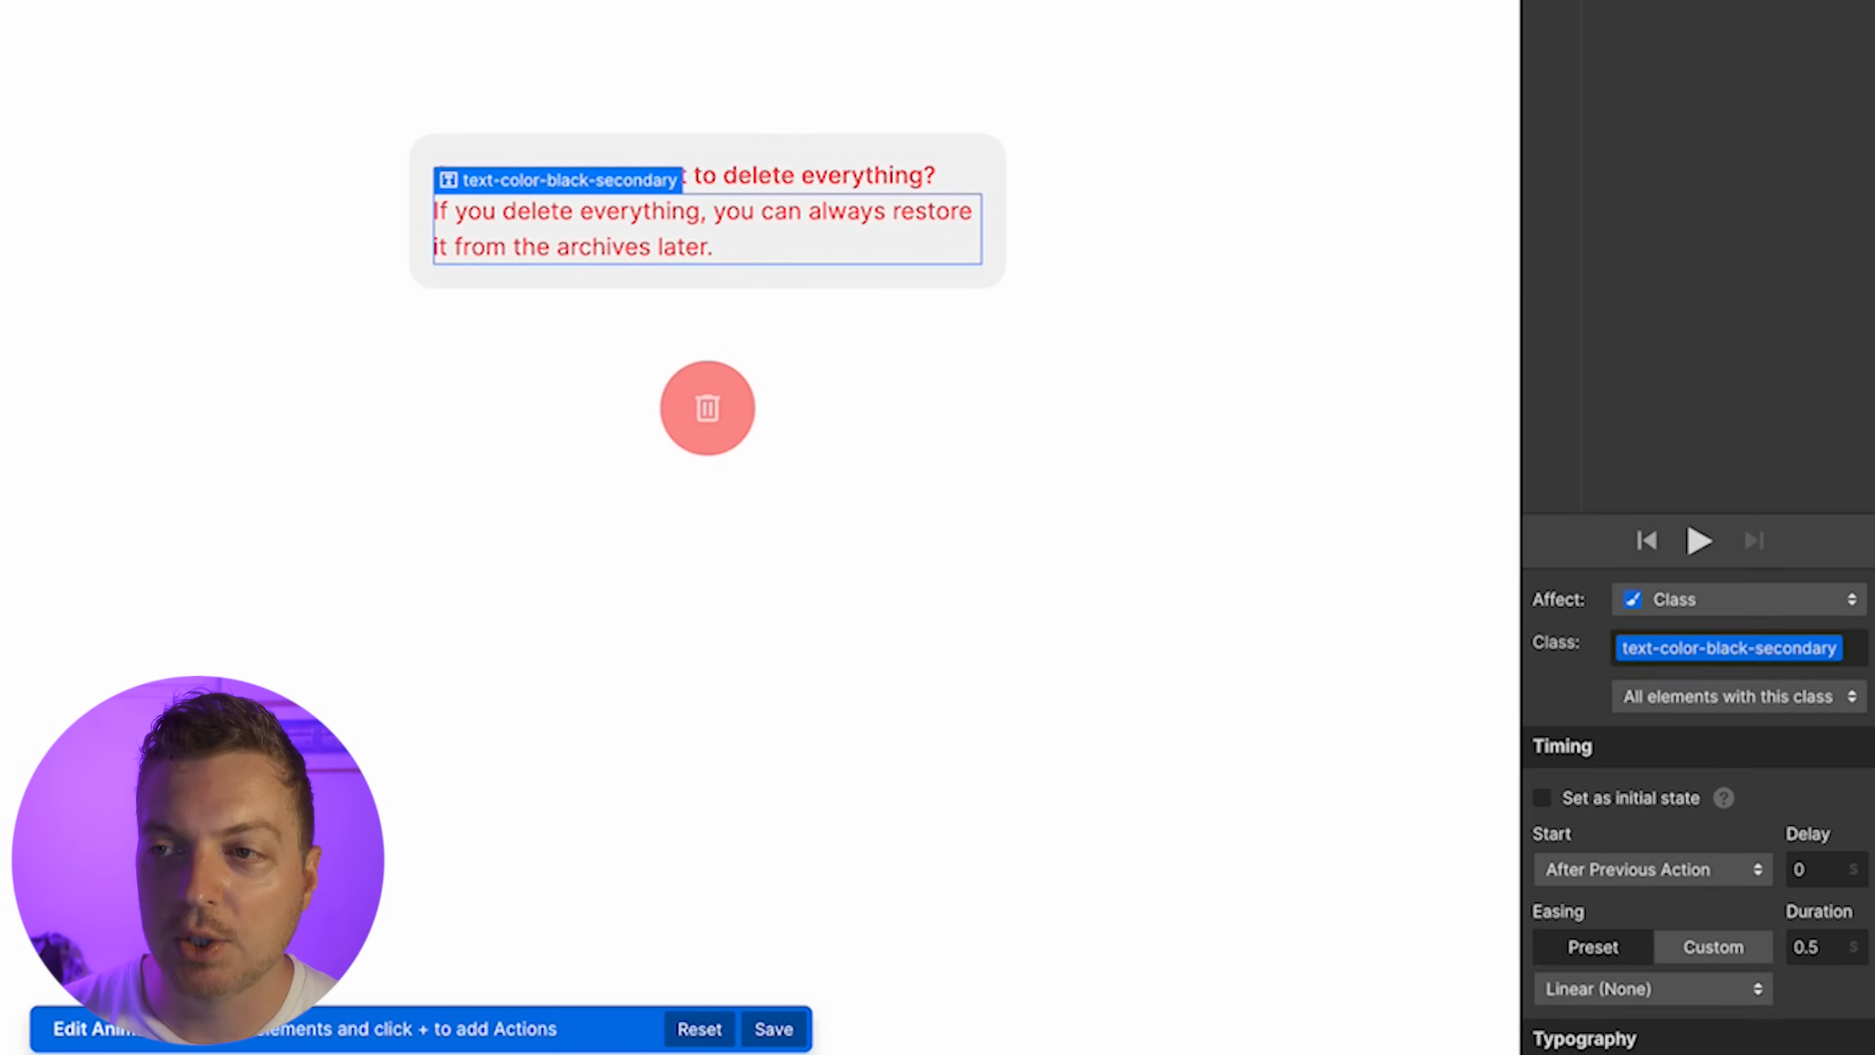
Group the card and text color actions so they start together with the button's BG Color action
left_click_drag(1744, 244, 1774, 149)
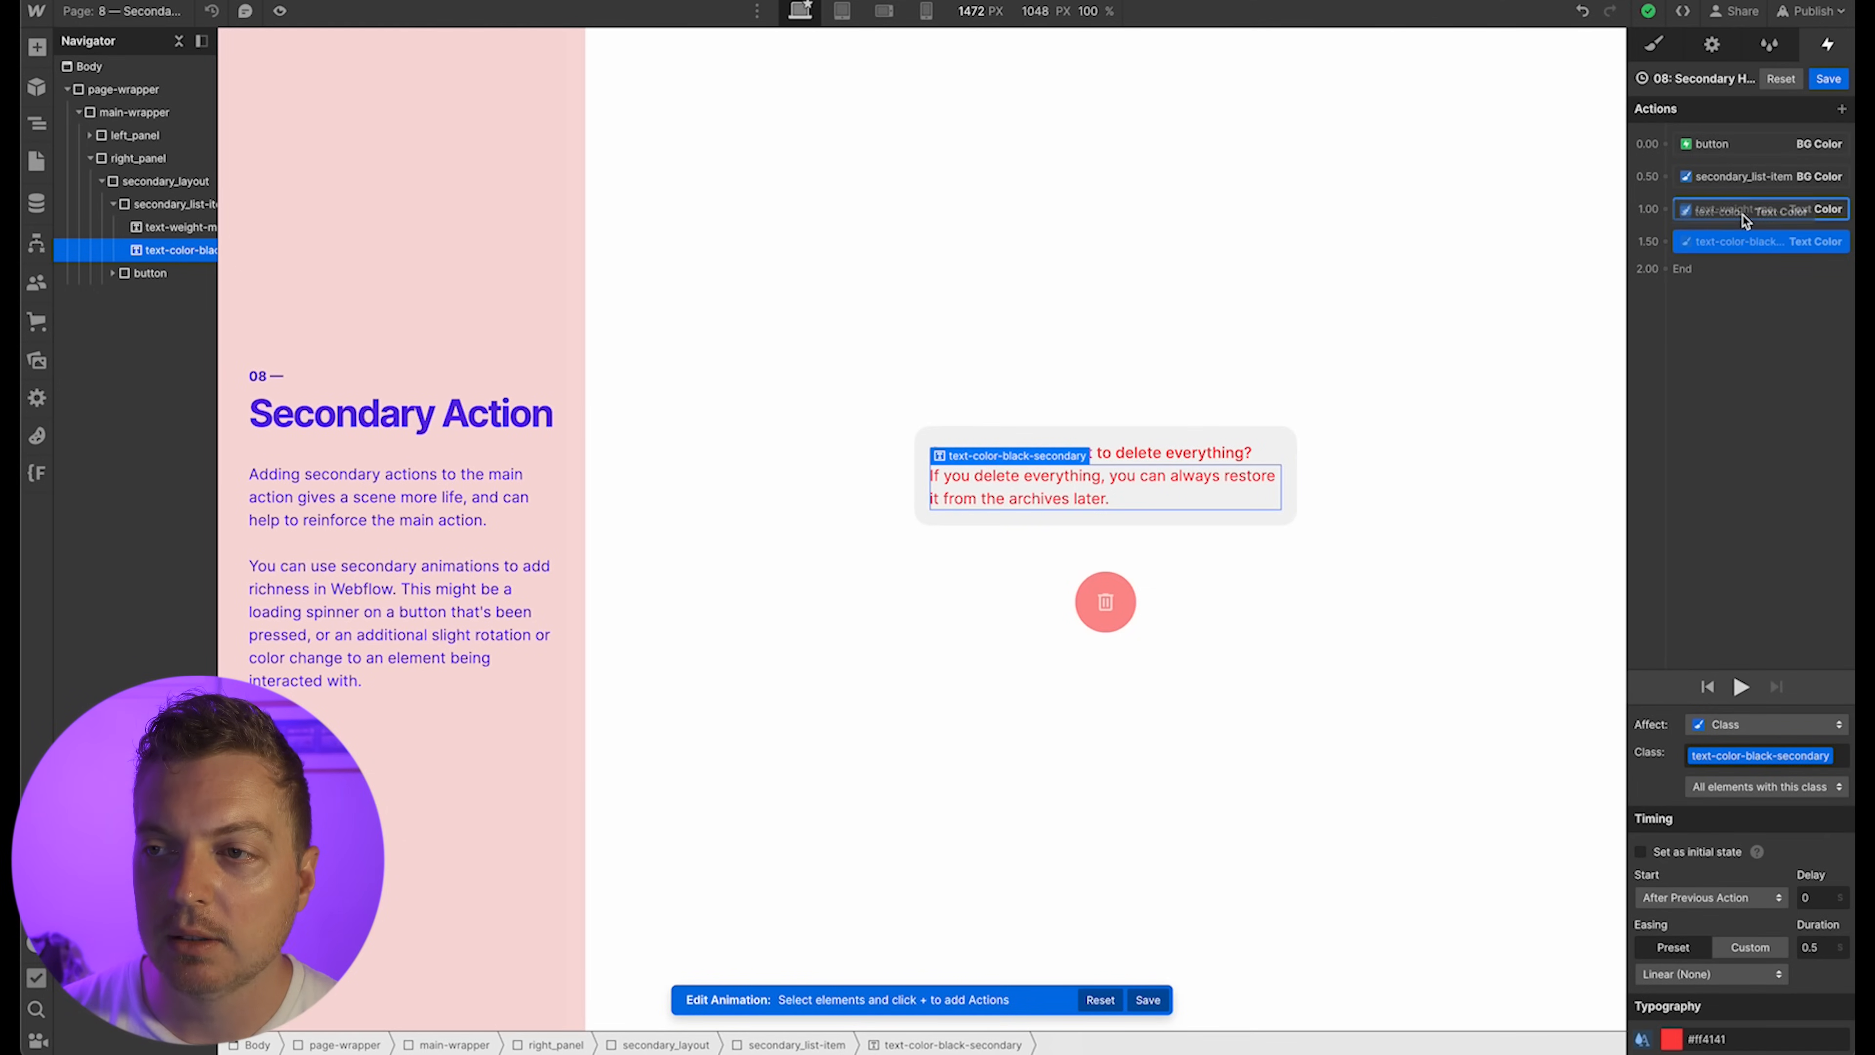
left_click(1761, 213, "shift")
left_click(1764, 176, "shift")
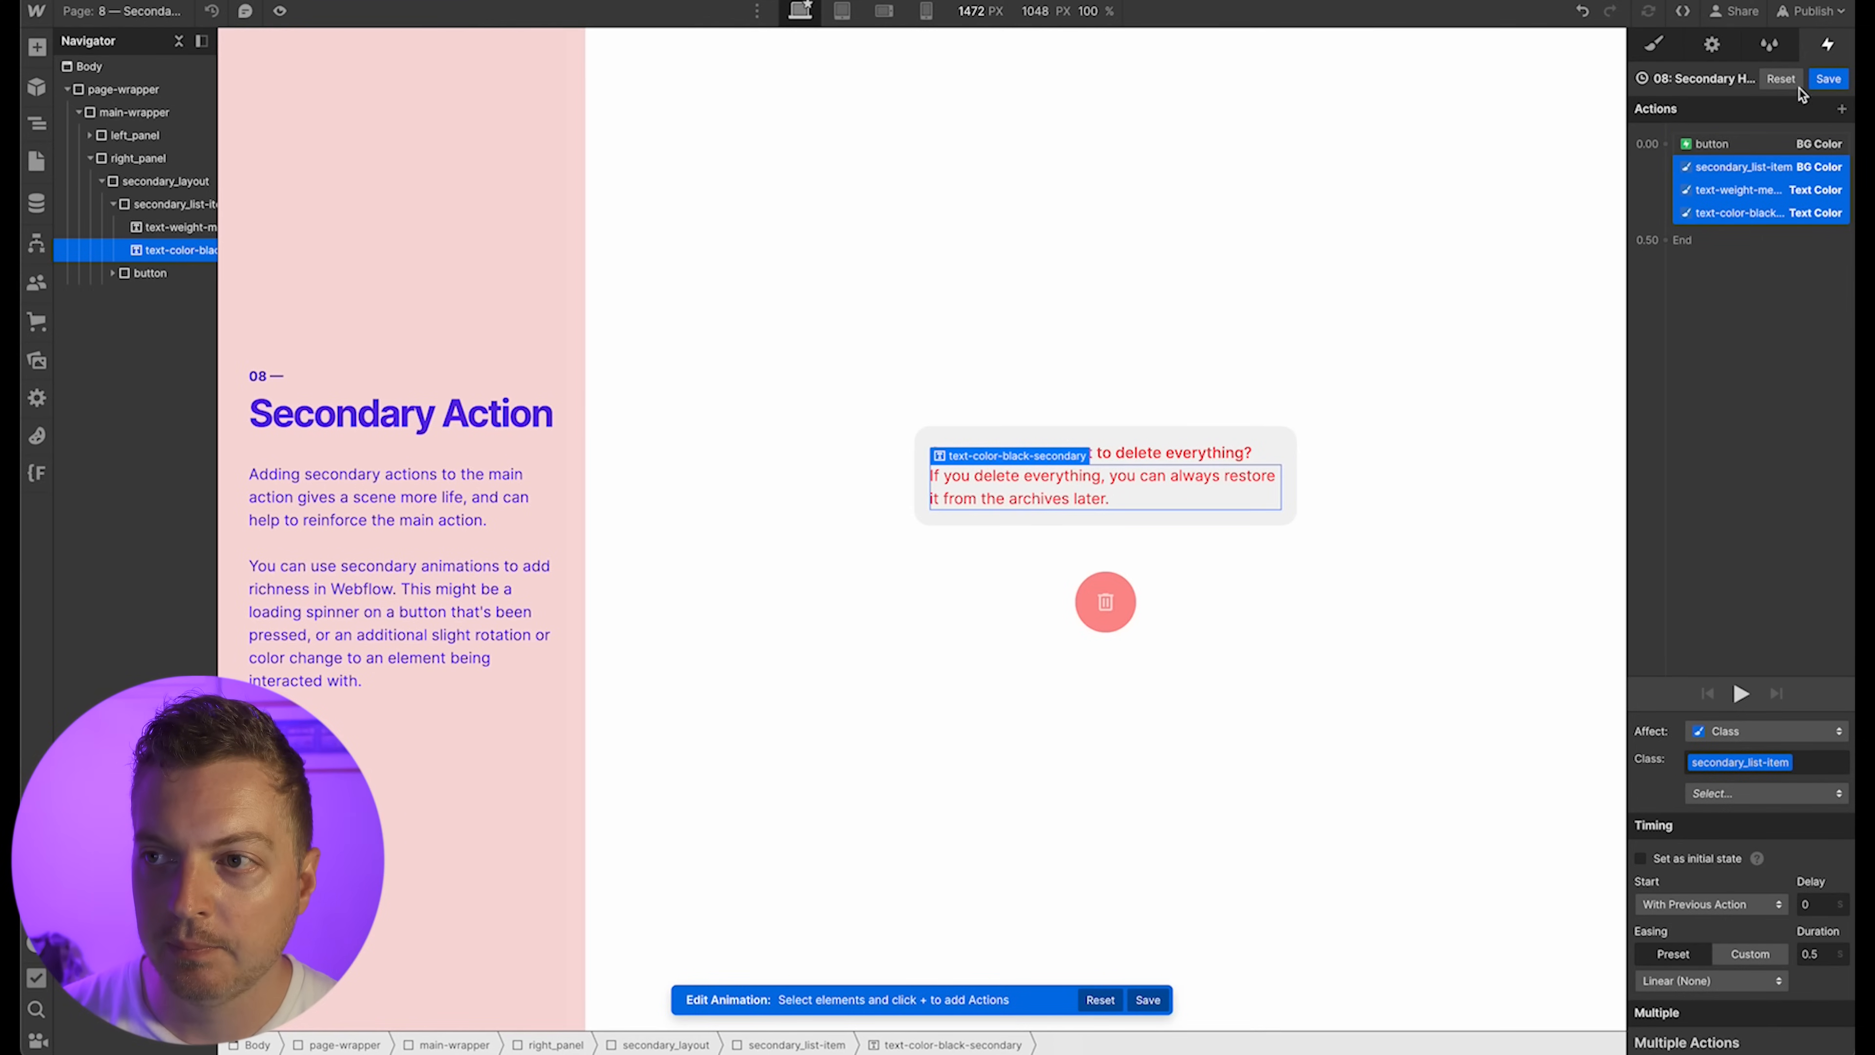
Set the duration of all four hover actions to 0.3 s and their easing to Ease
left_click(1712, 143, "shift")
left_click(1801, 900)
type("0.3")
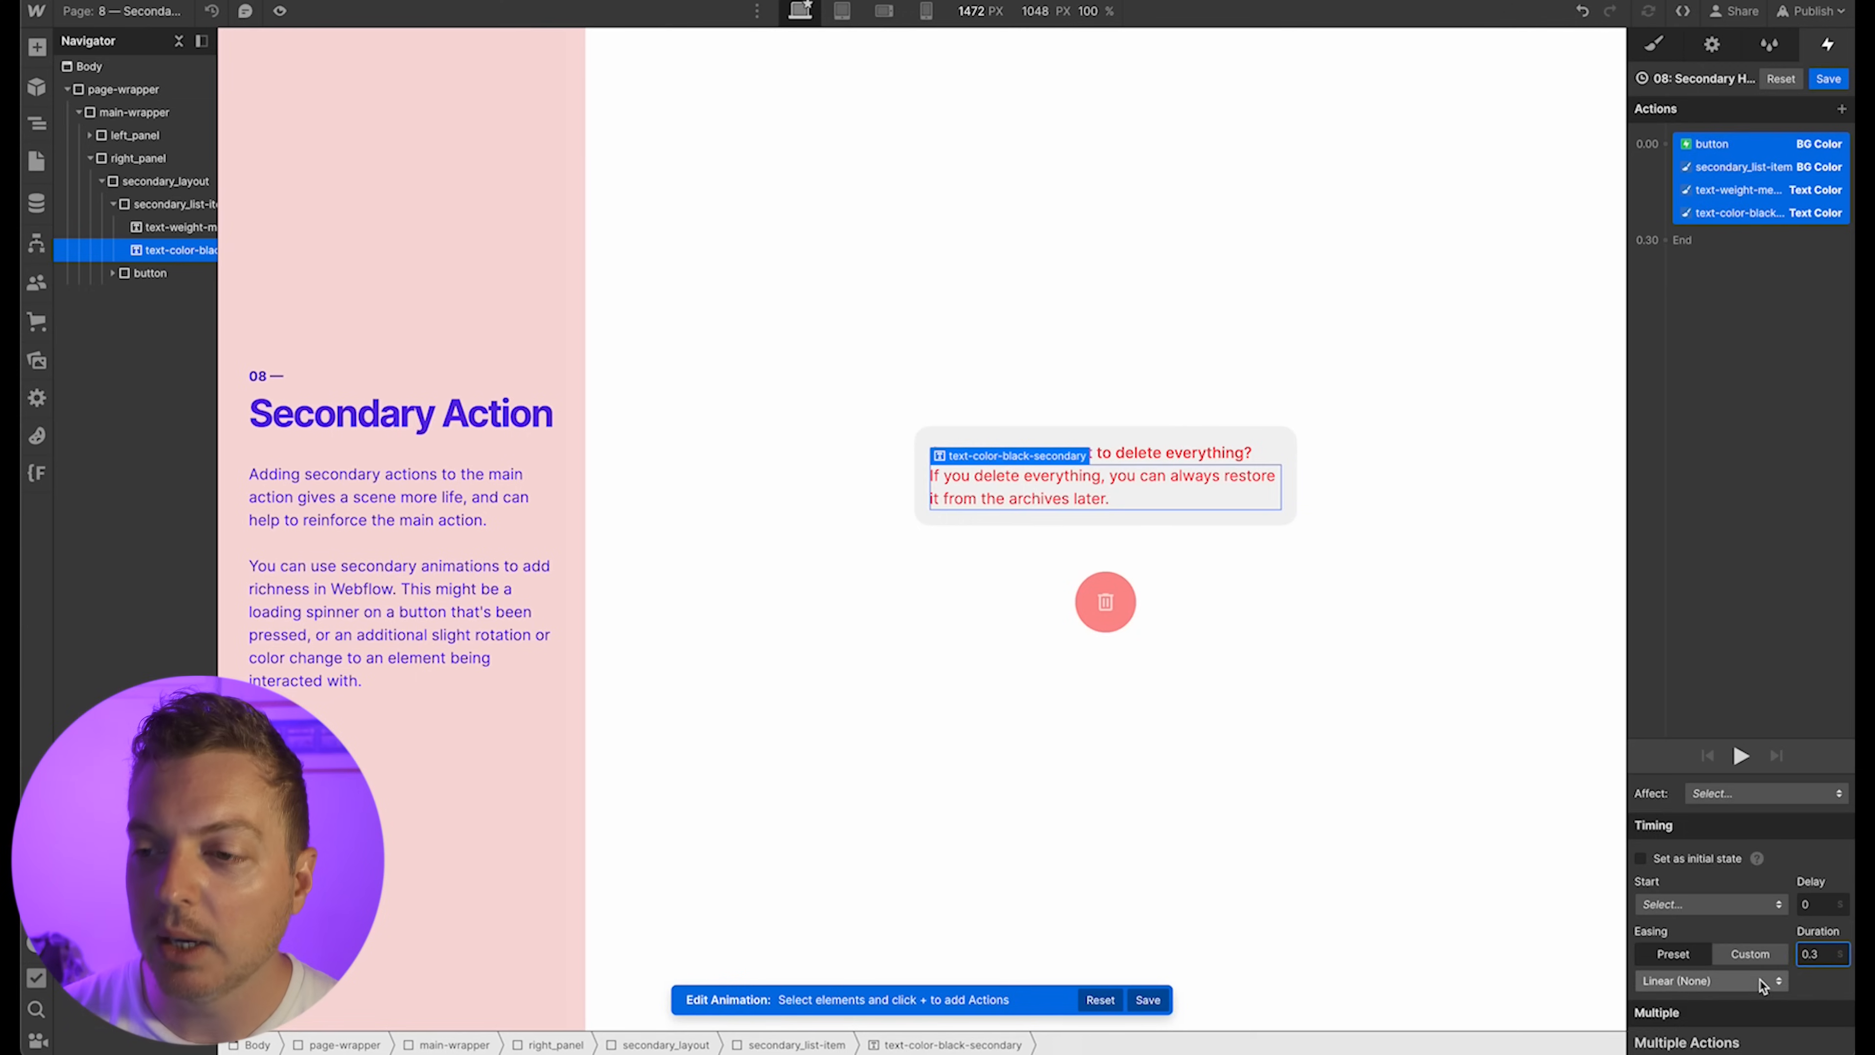
left_click(1756, 941)
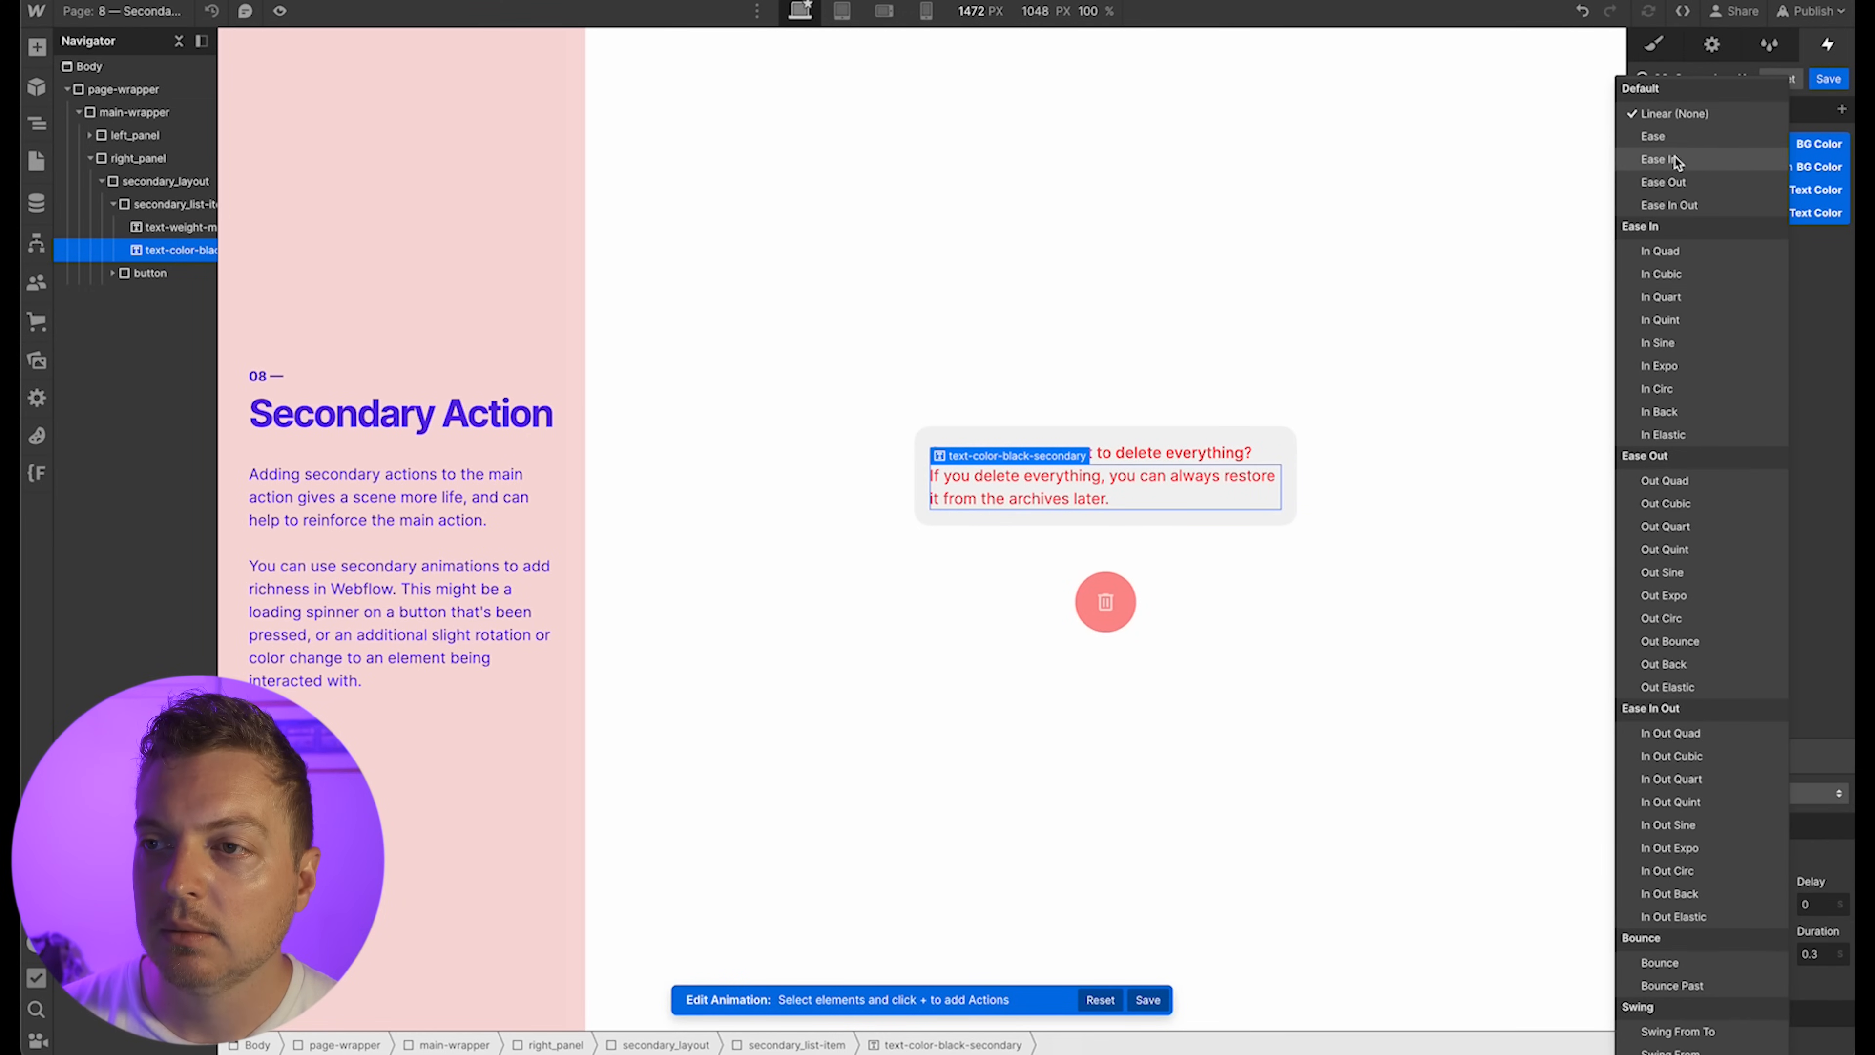
left_click(1654, 136)
Play back and save the hover animation, then check the trash button's hover effect in the page preview
left_click(1741, 756)
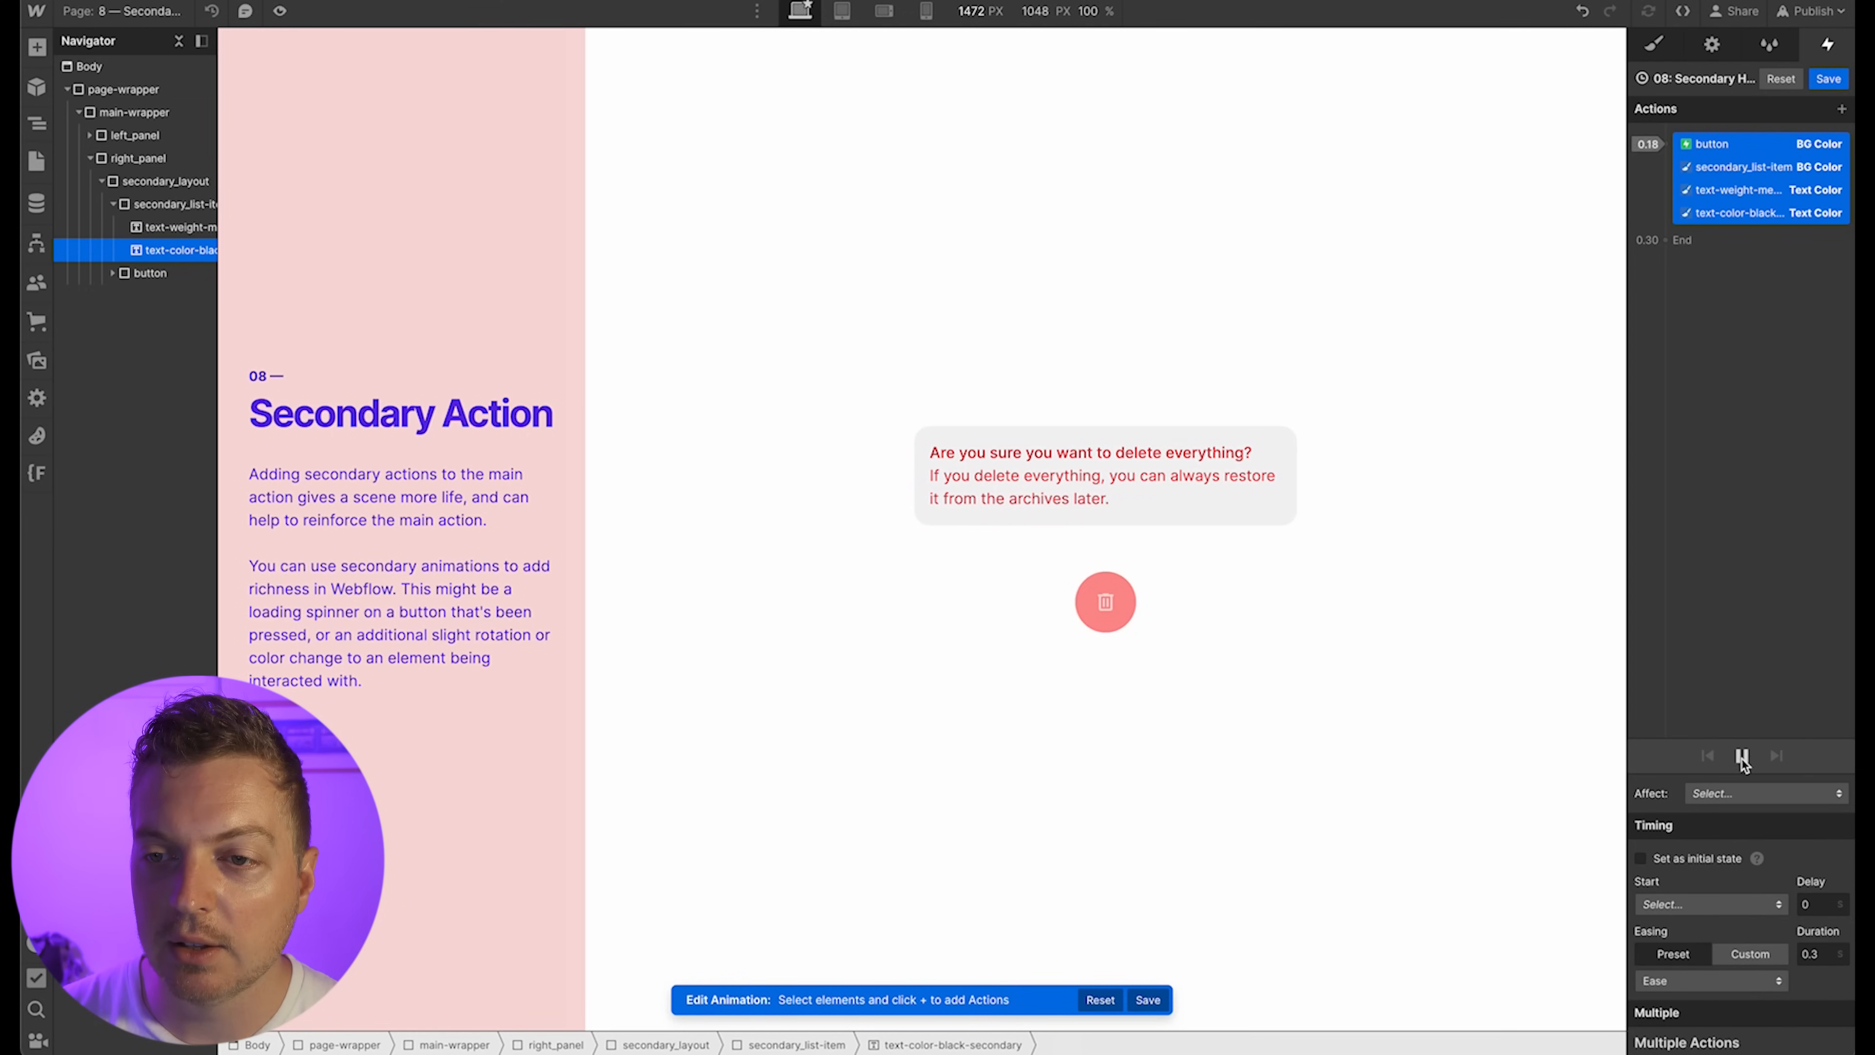
left_click(1828, 78)
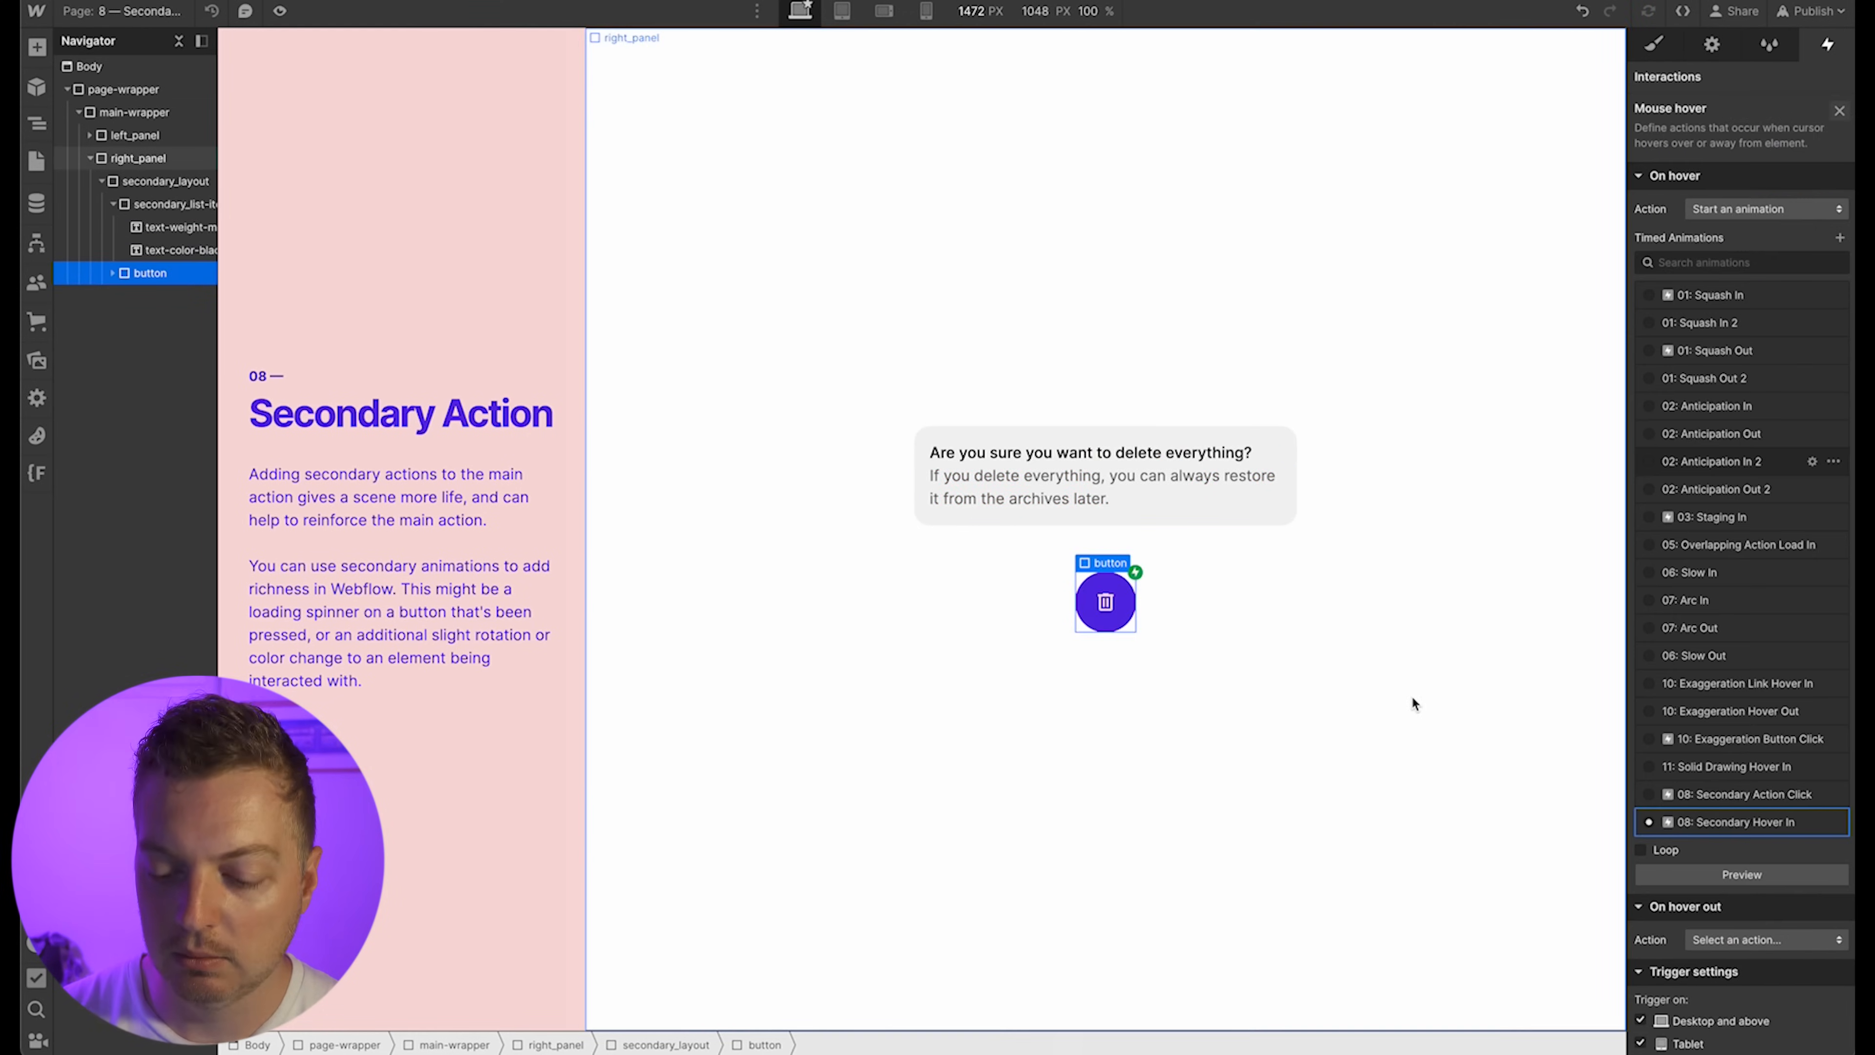
key("super+shift+p")
mouse_move(1117, 618)
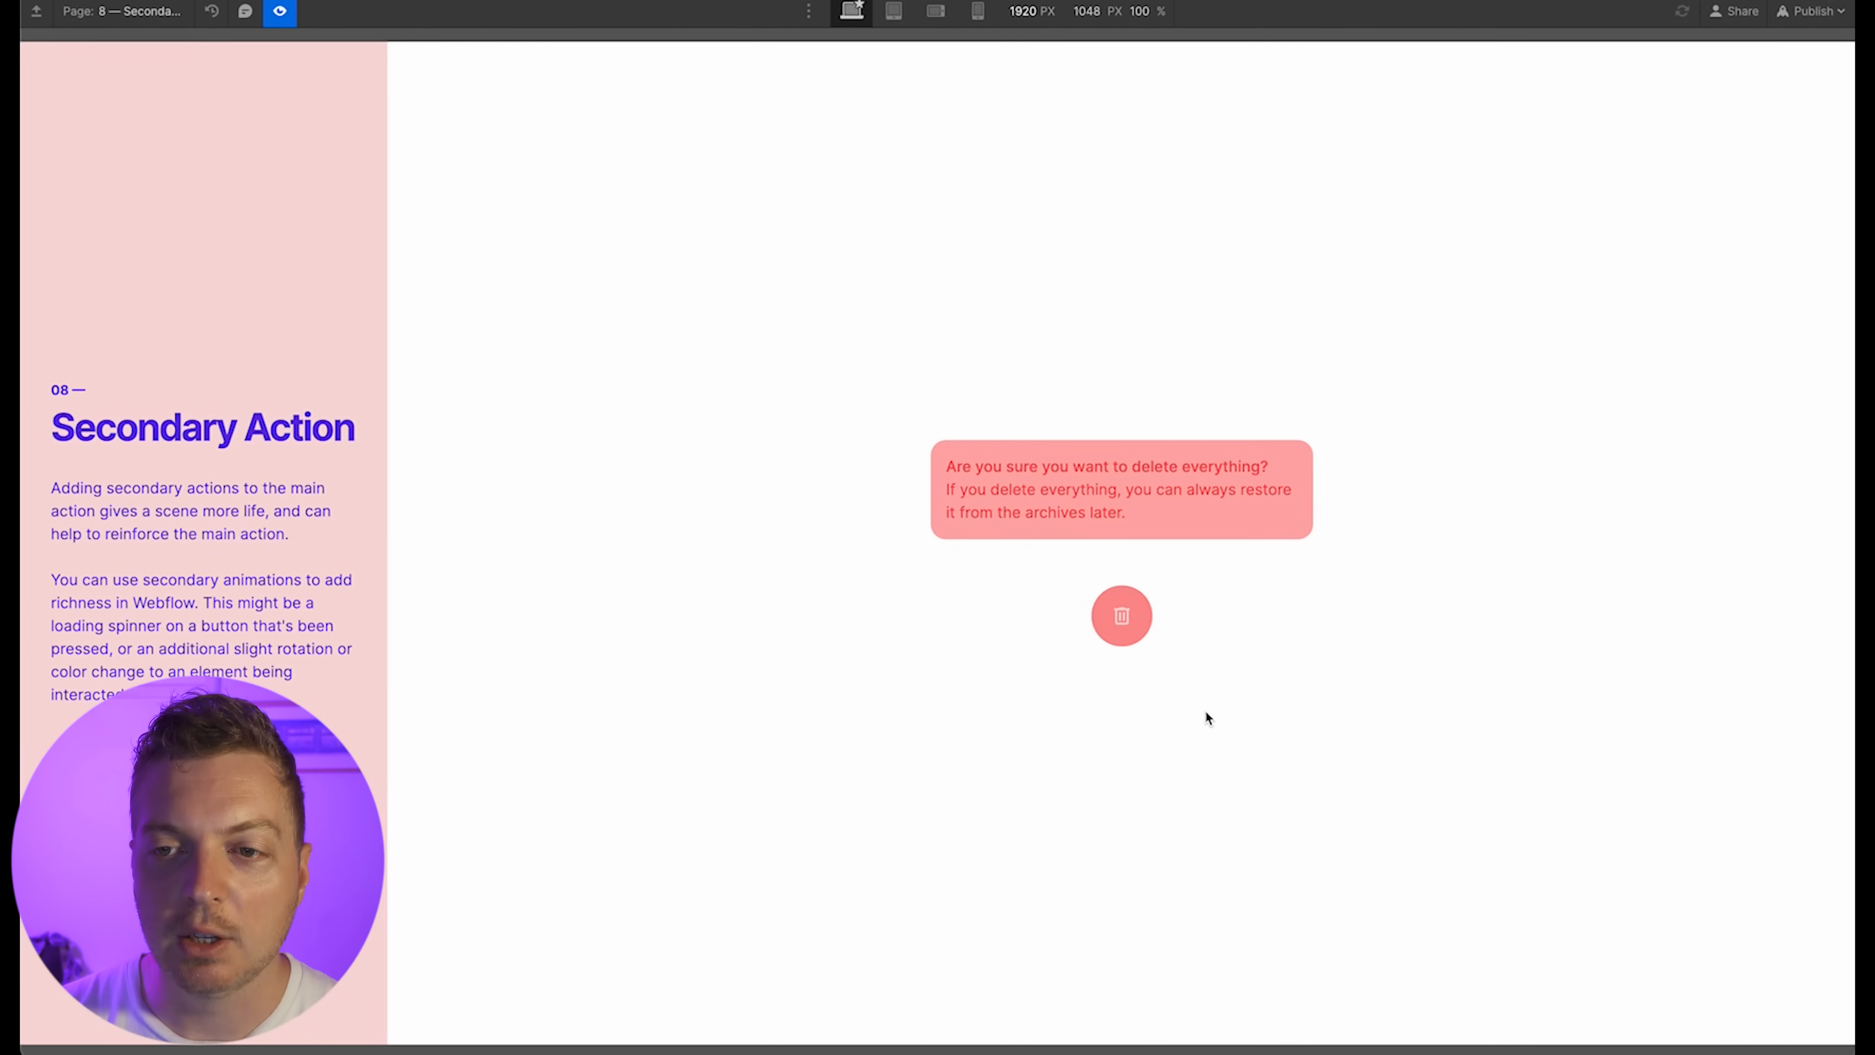
left_click(280, 11)
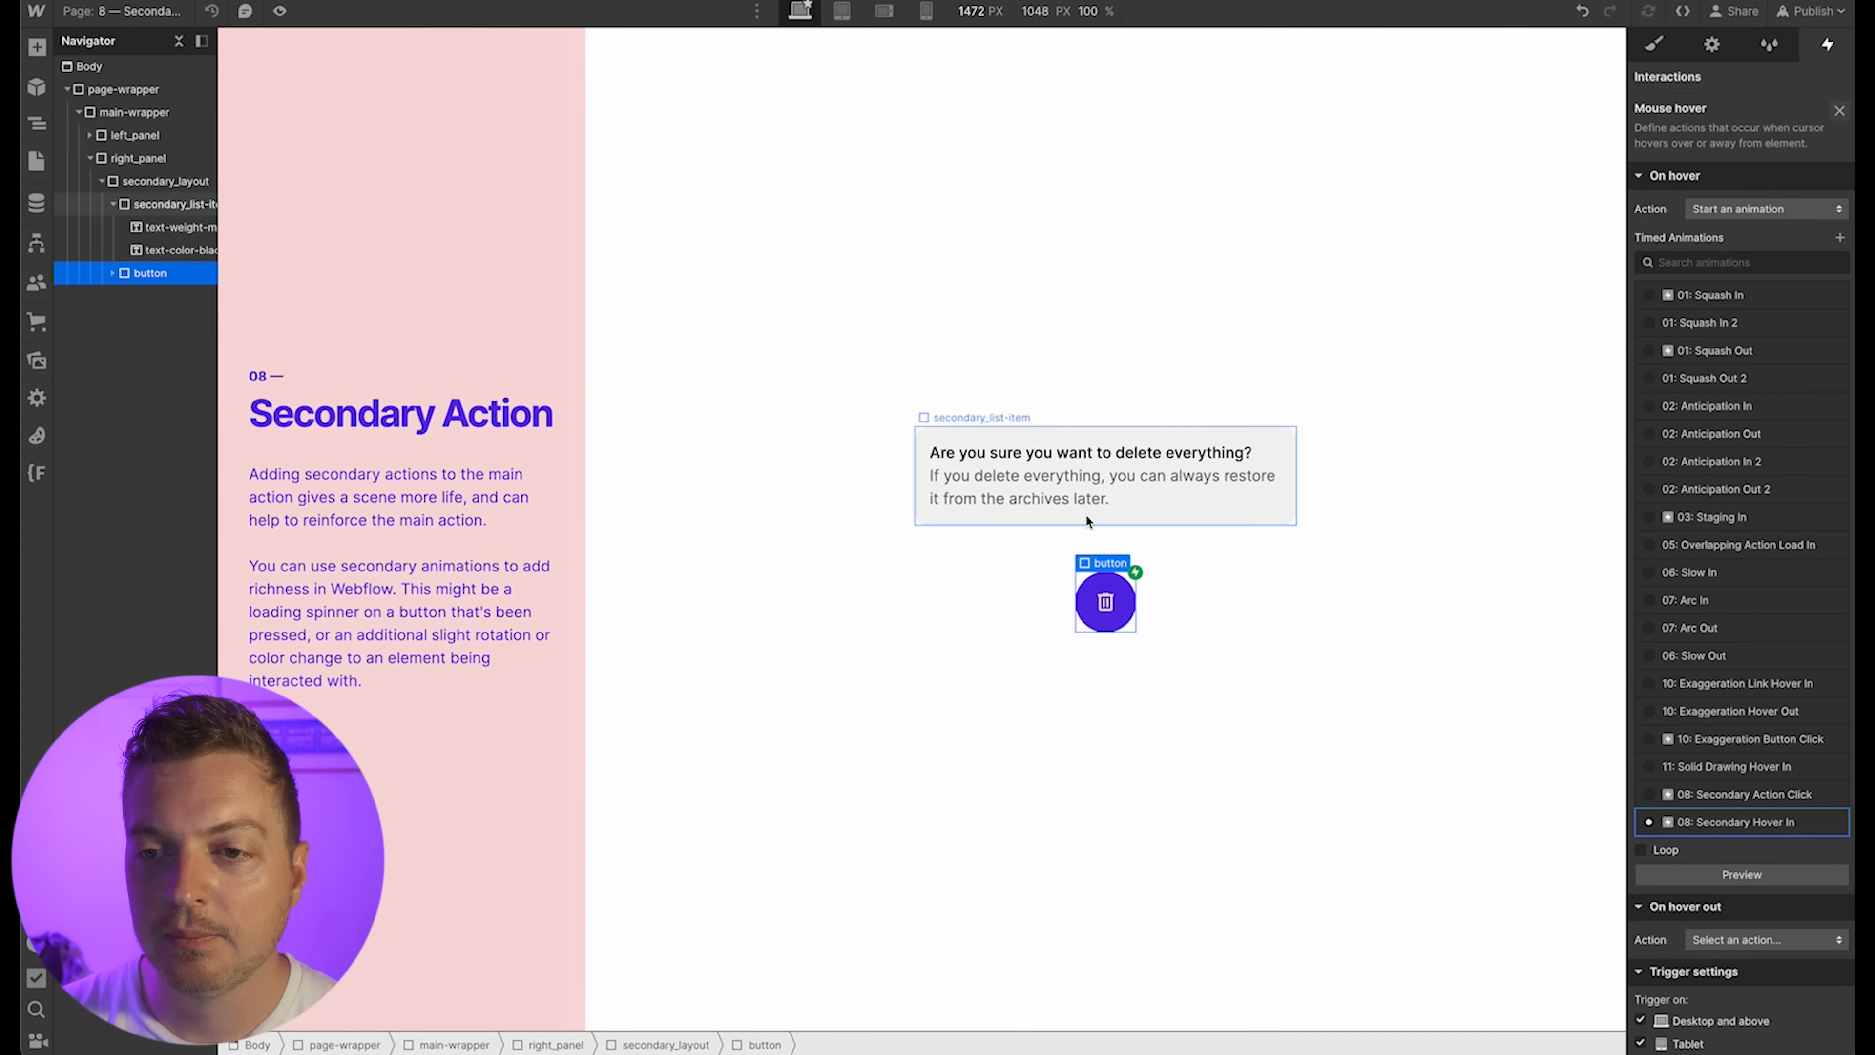
Reopen the 08: Secondary Hover In animation and add a Text Color action for the trash button, set to red #ff0000
left_click(1122, 605)
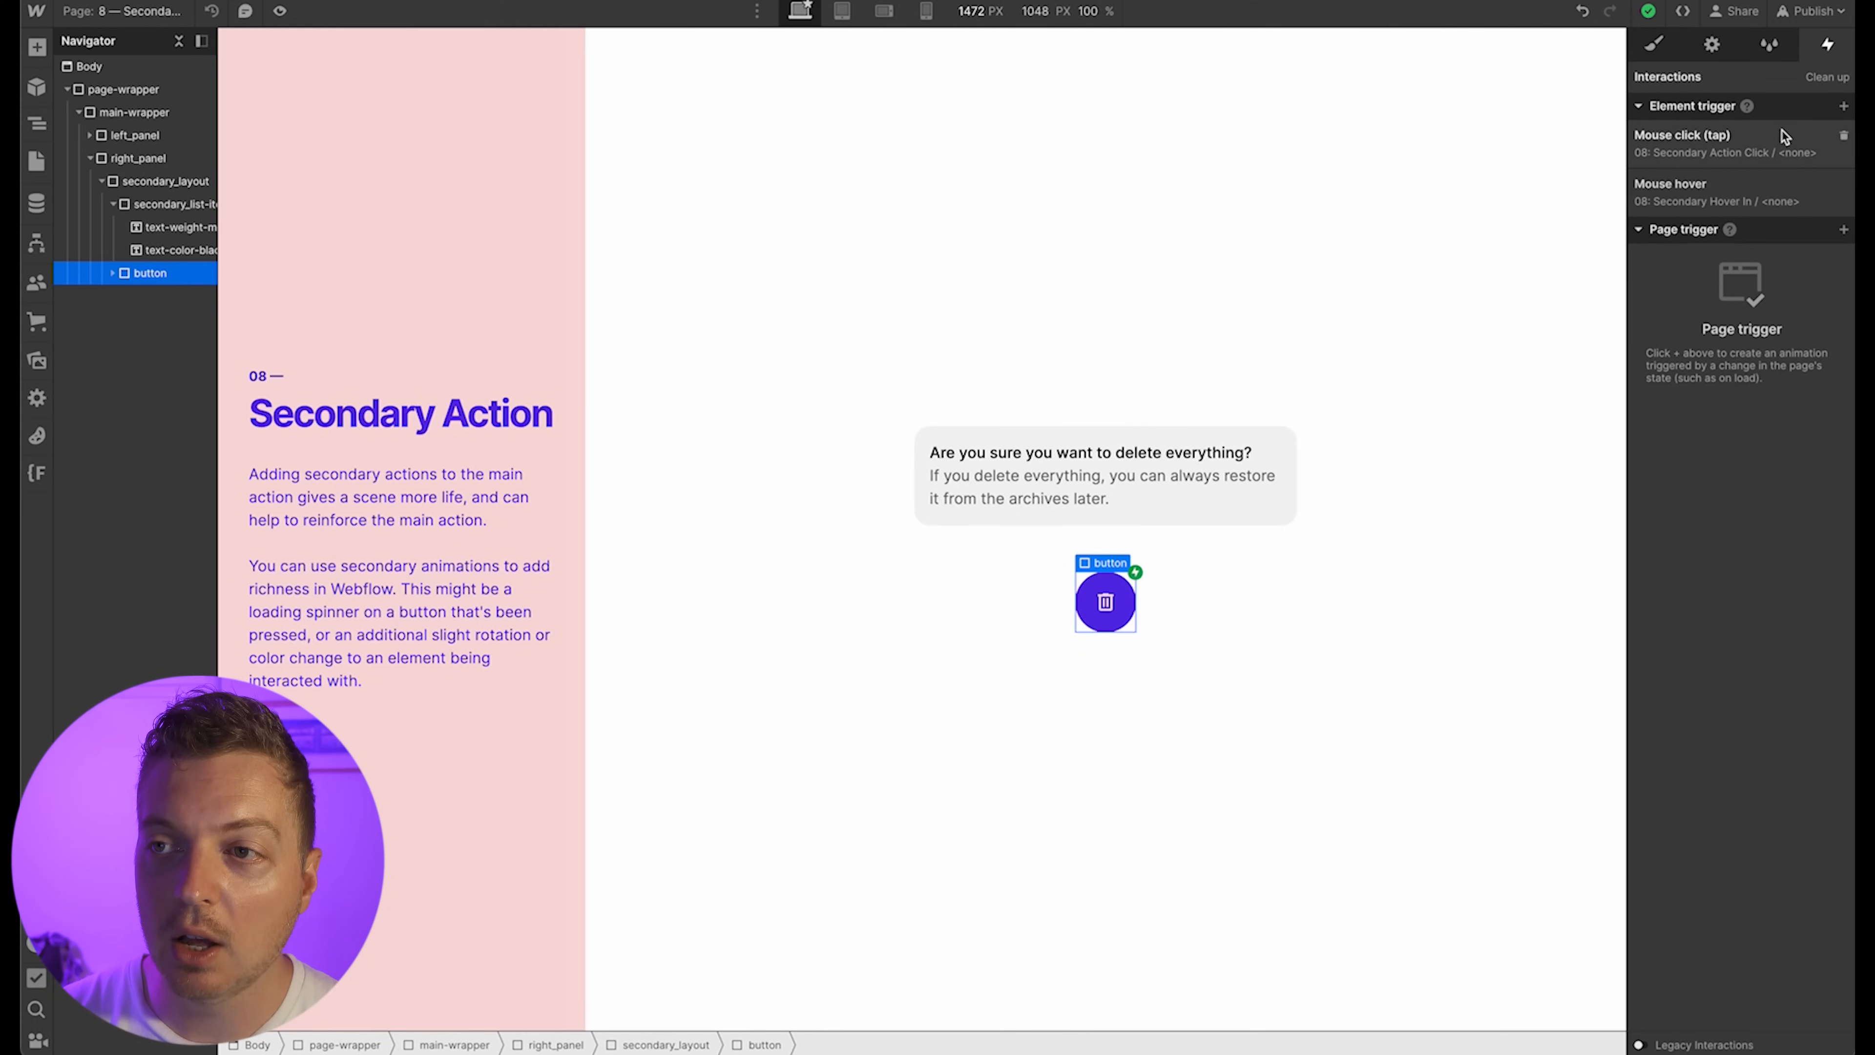
left_click(1720, 193)
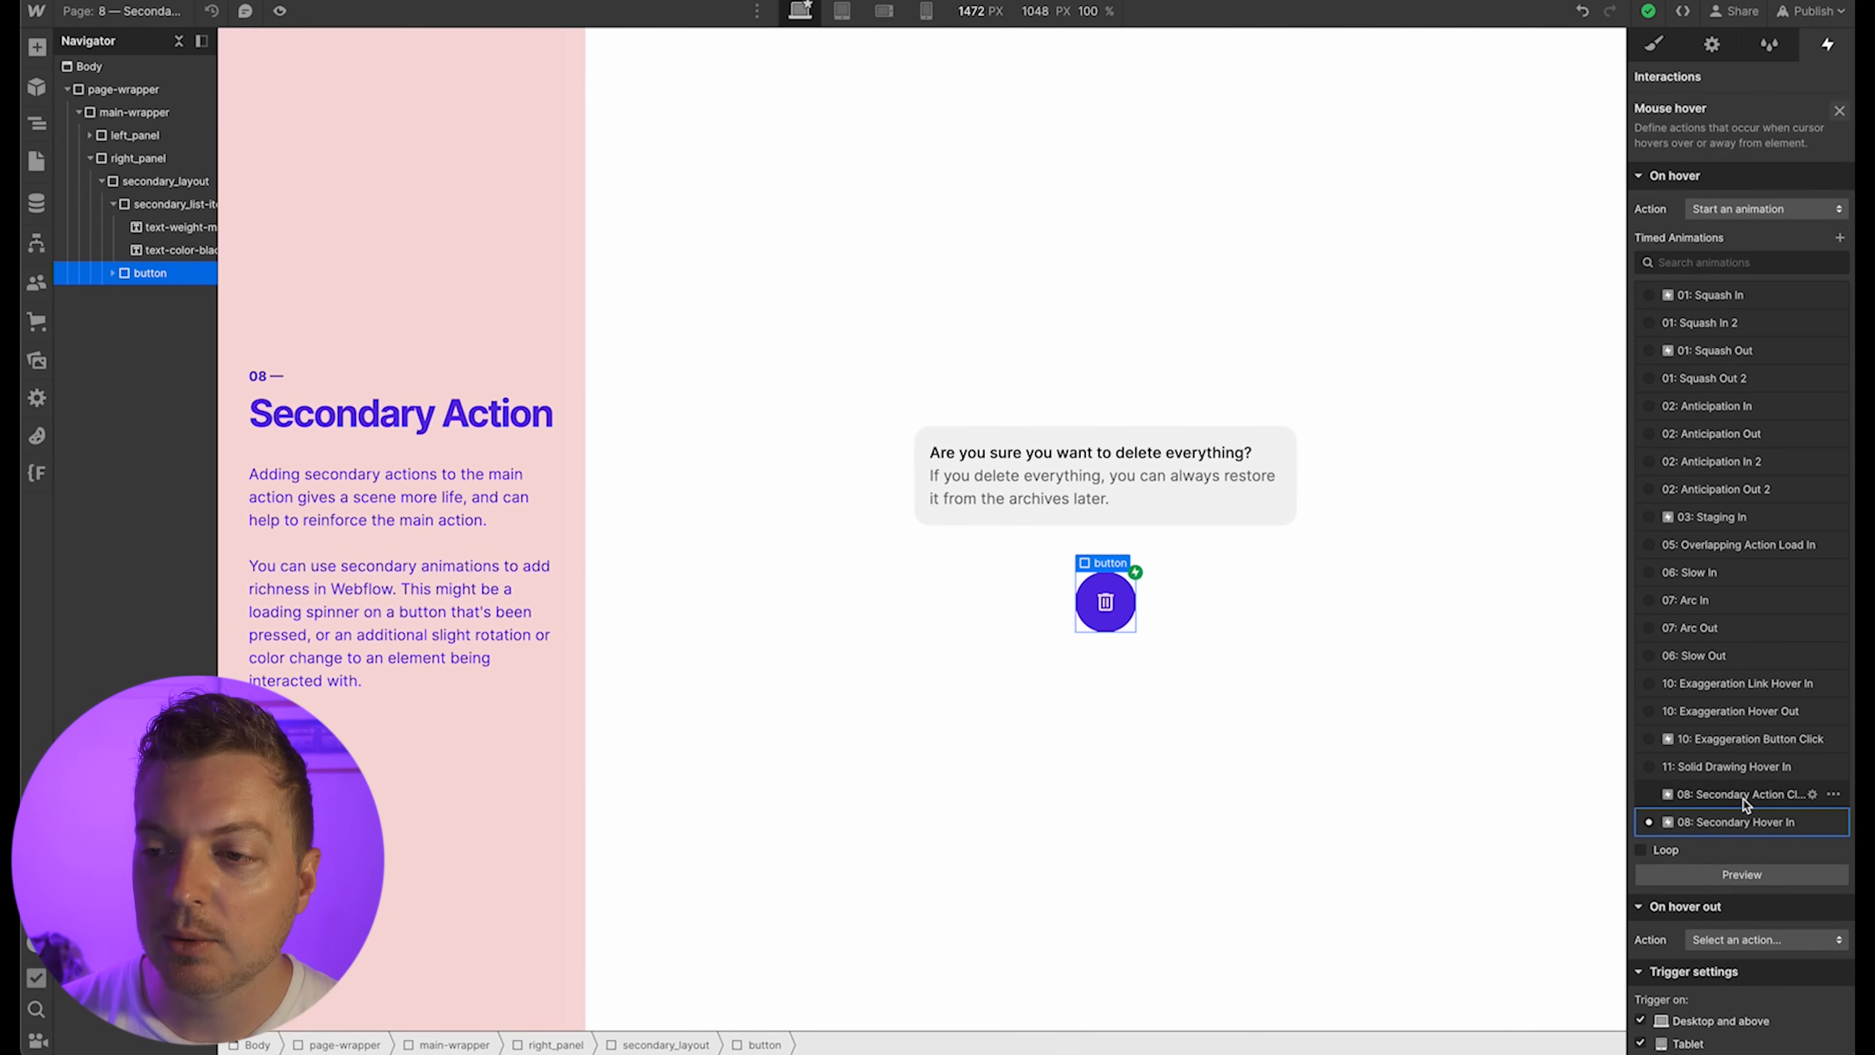
left_click(1748, 824)
left_click(1664, 240)
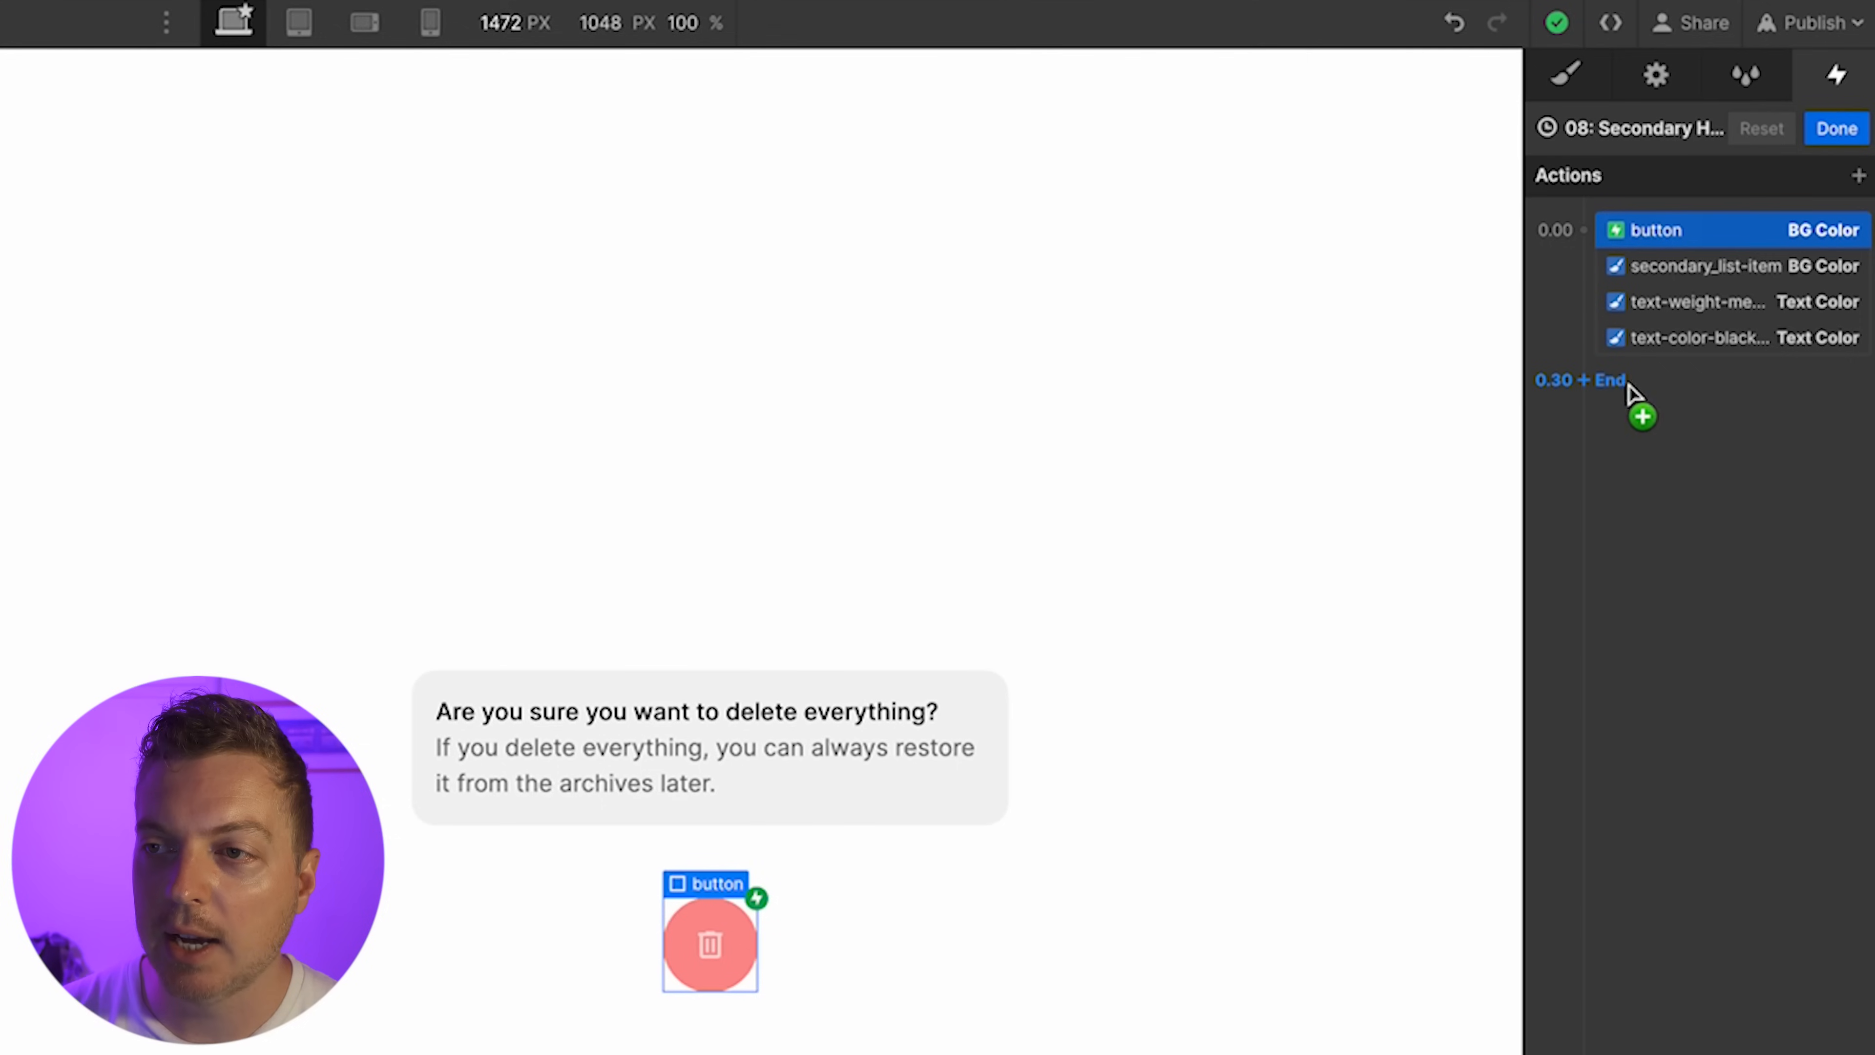
left_click(1640, 831)
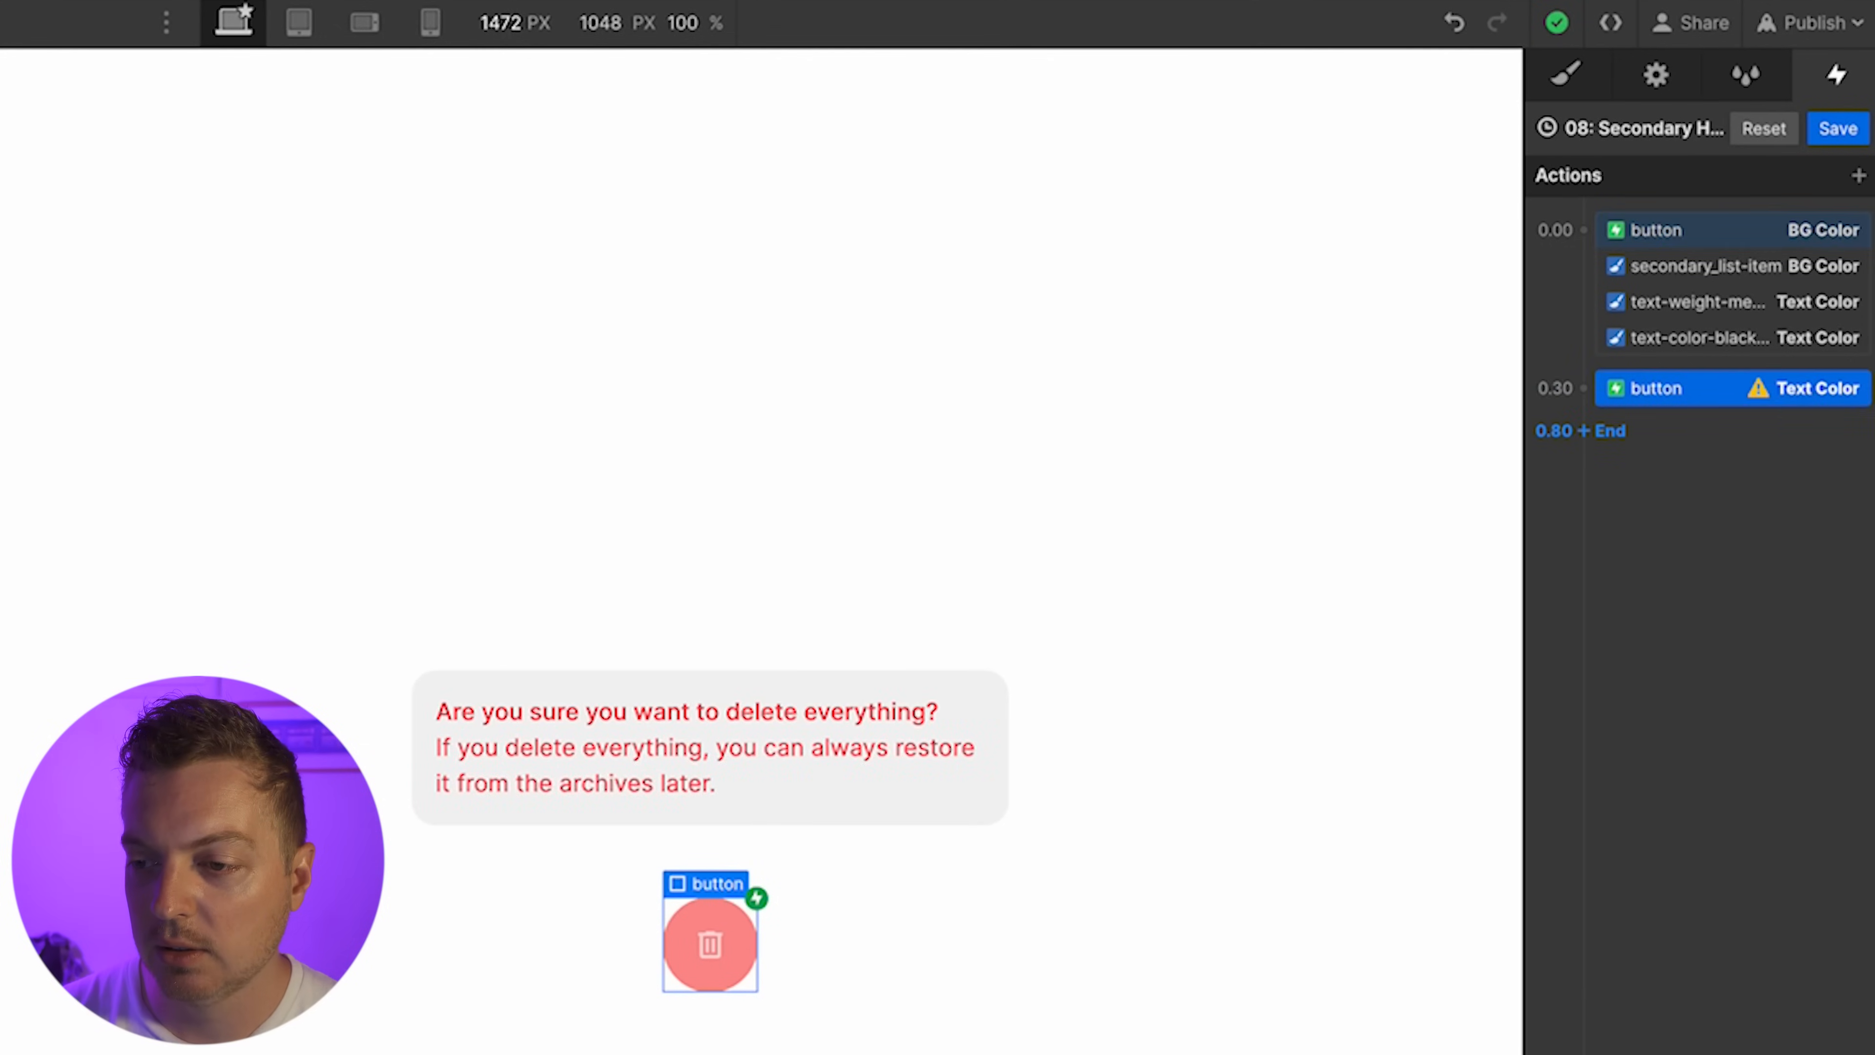
left_click(1842, 619)
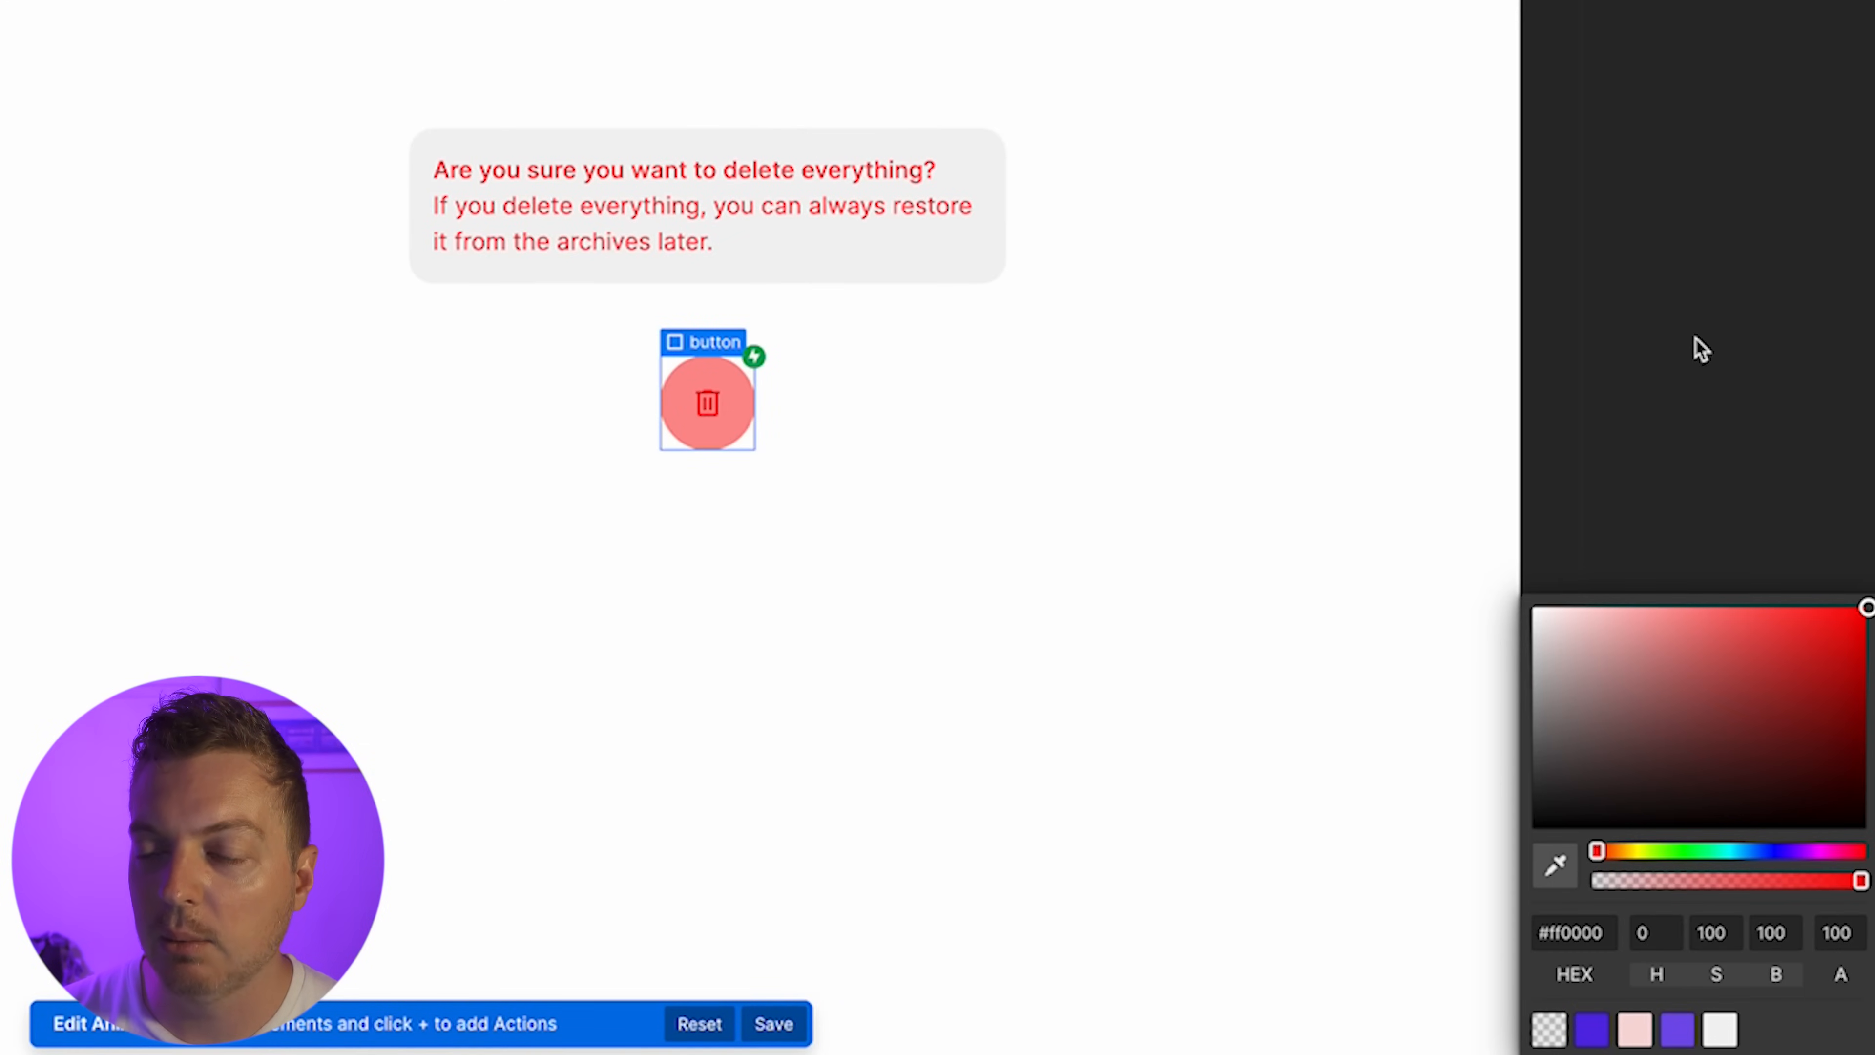
left_click(1695, 337)
Make the button's Text Color action start with the other actions, and set all five to 0.3 s duration with Ease easing
left_click_drag(1751, 387, 1750, 332)
left_click(1756, 230, "shift")
left_click(1817, 905)
type("0.3")
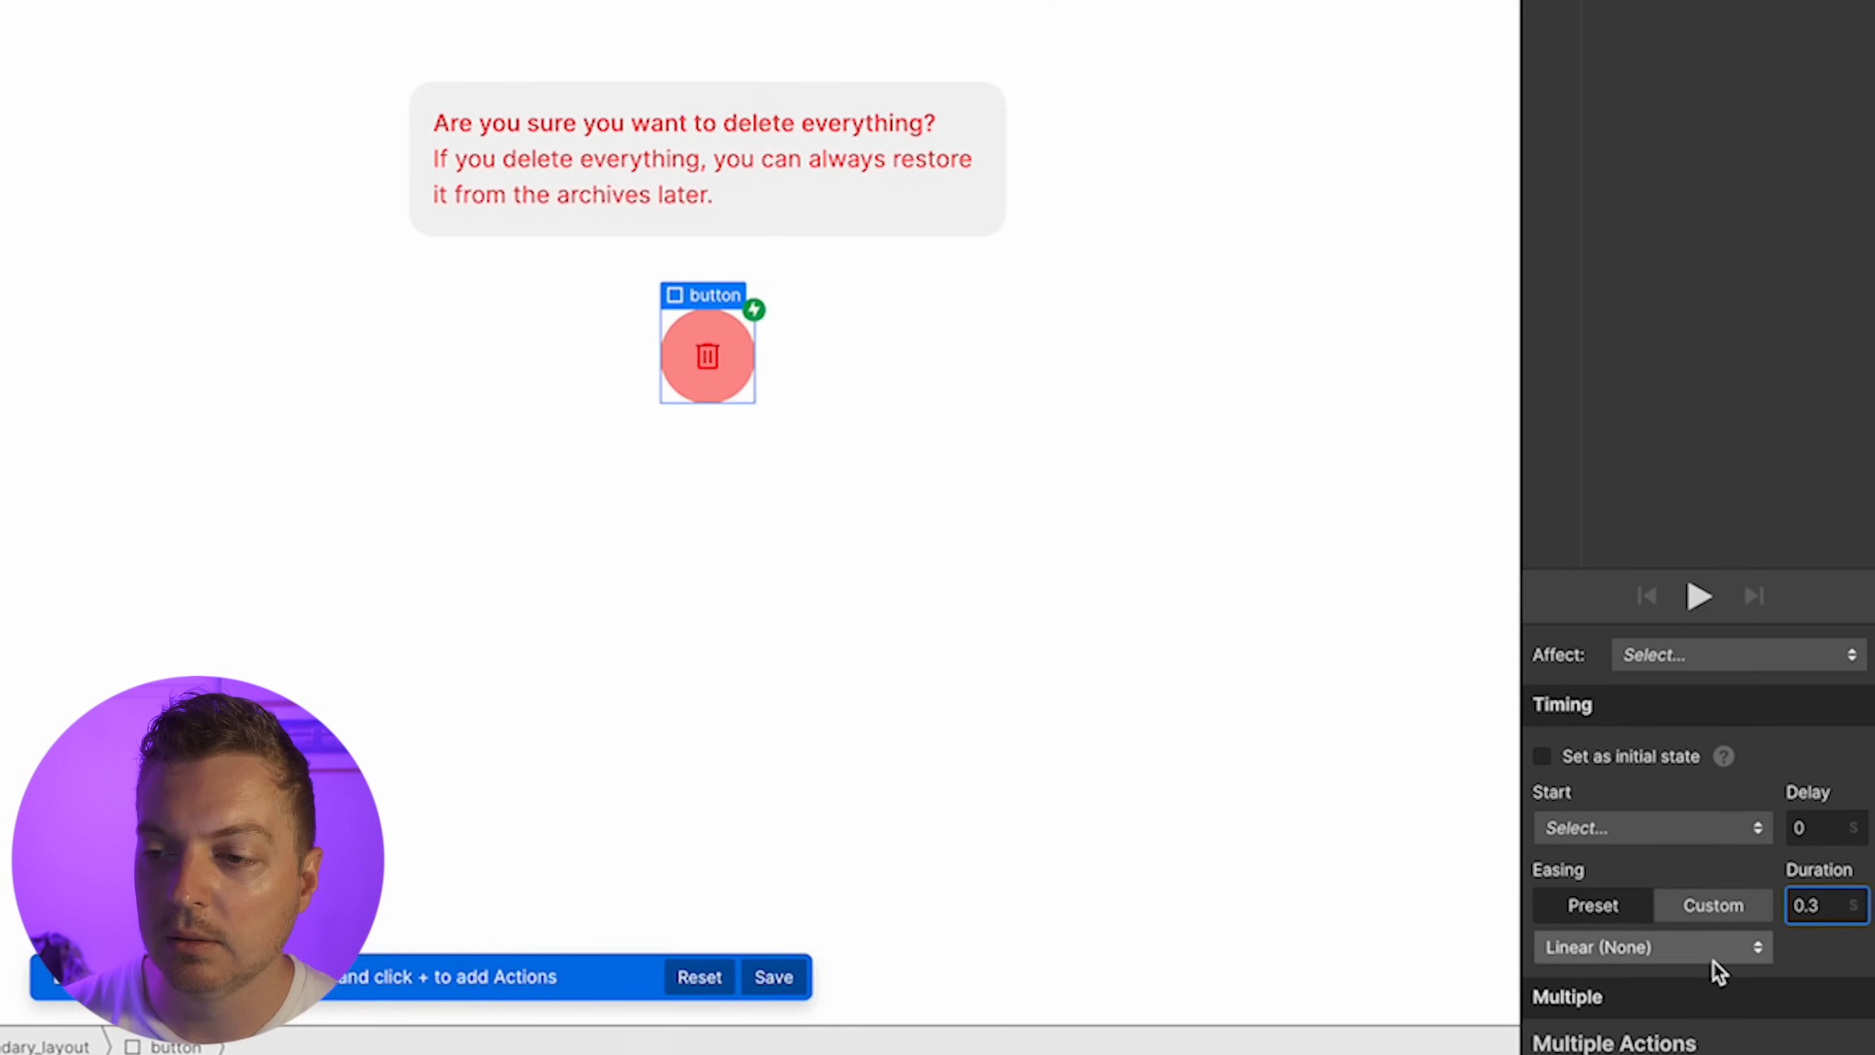
left_click(1712, 959)
left_click(1711, 143)
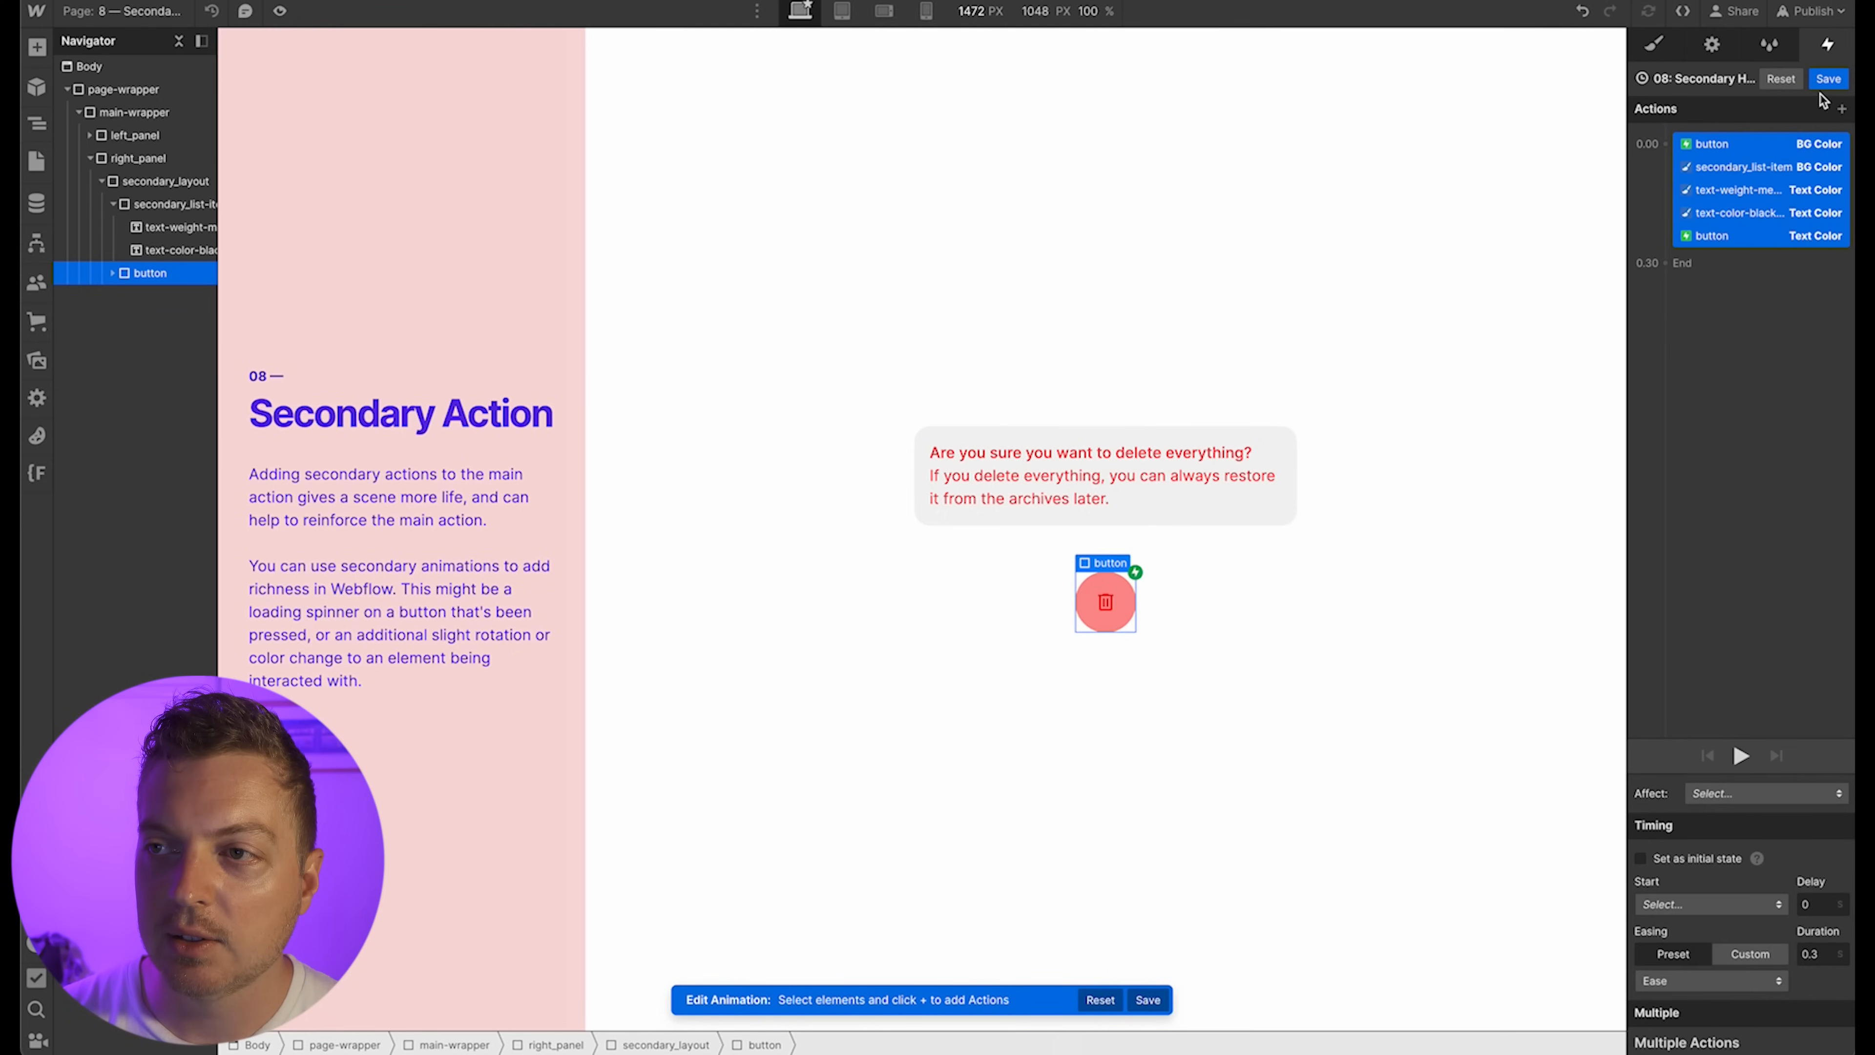
Save the updated hover animation and check the trash icon's color change in the page preview
left_click(1822, 84)
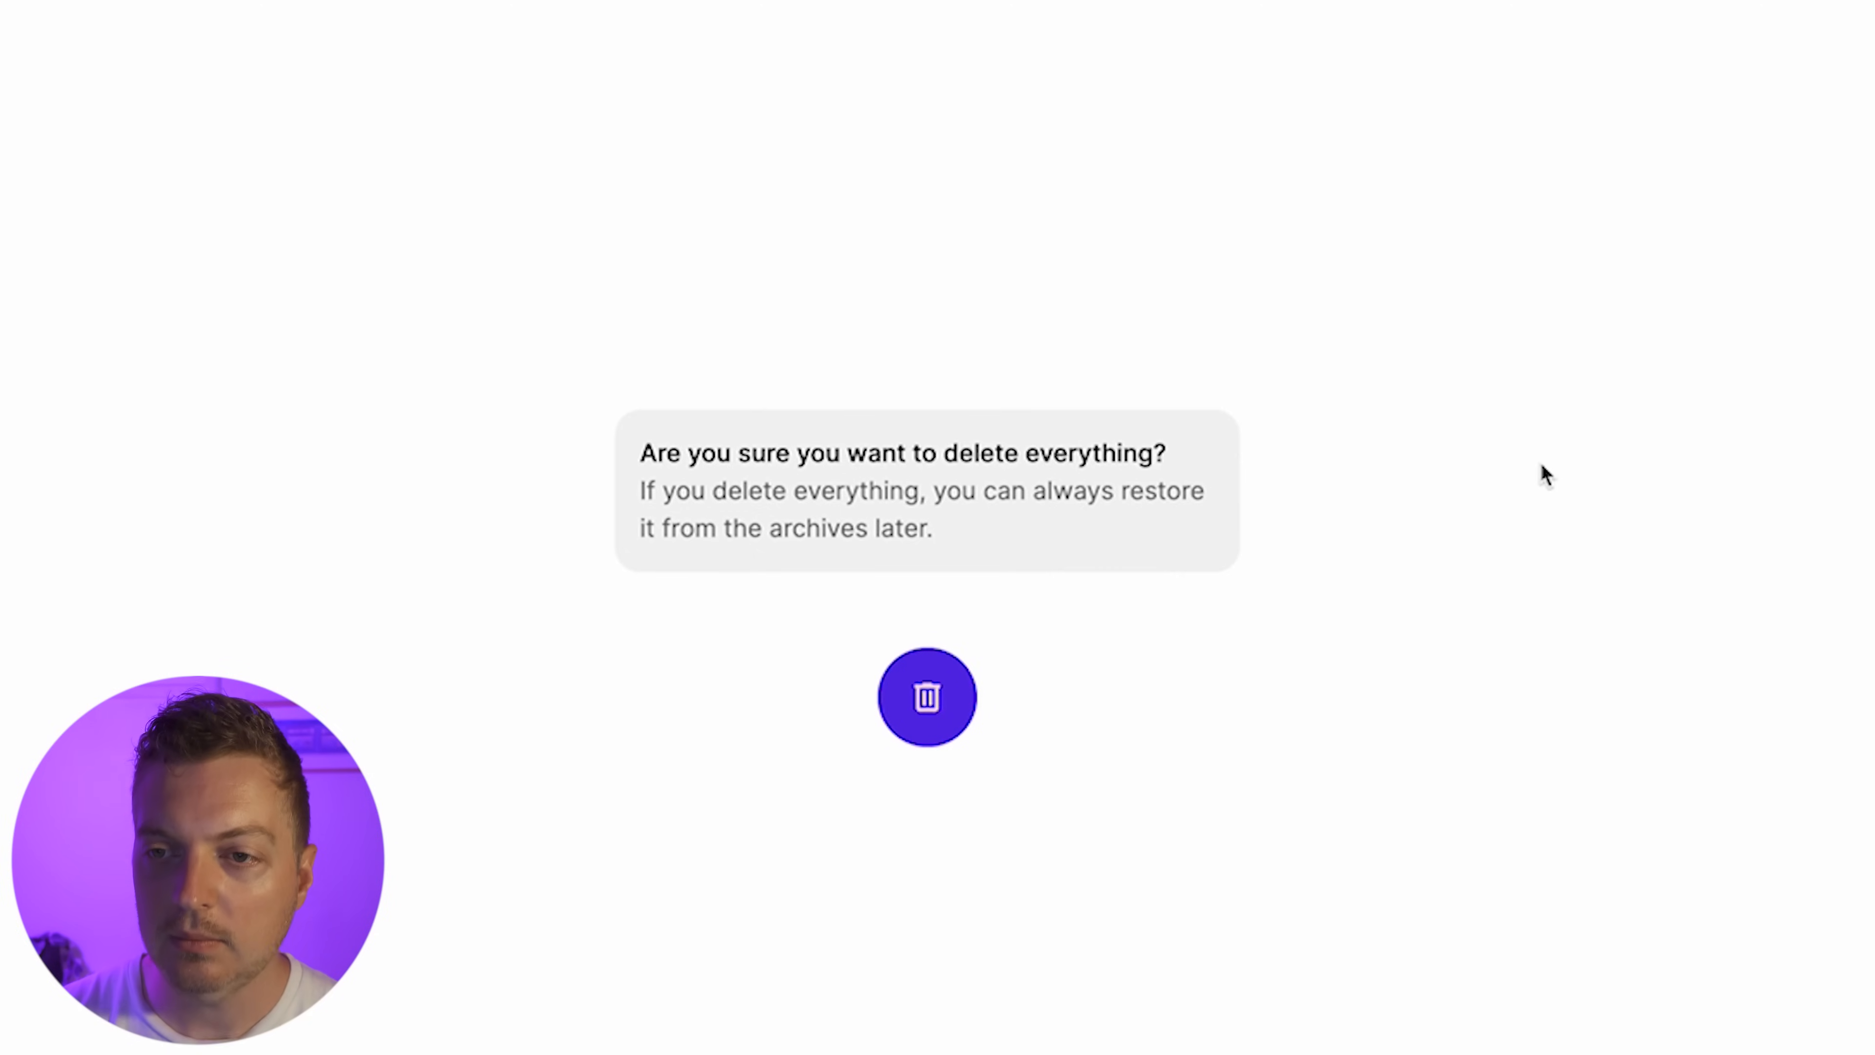
mouse_move(923, 698)
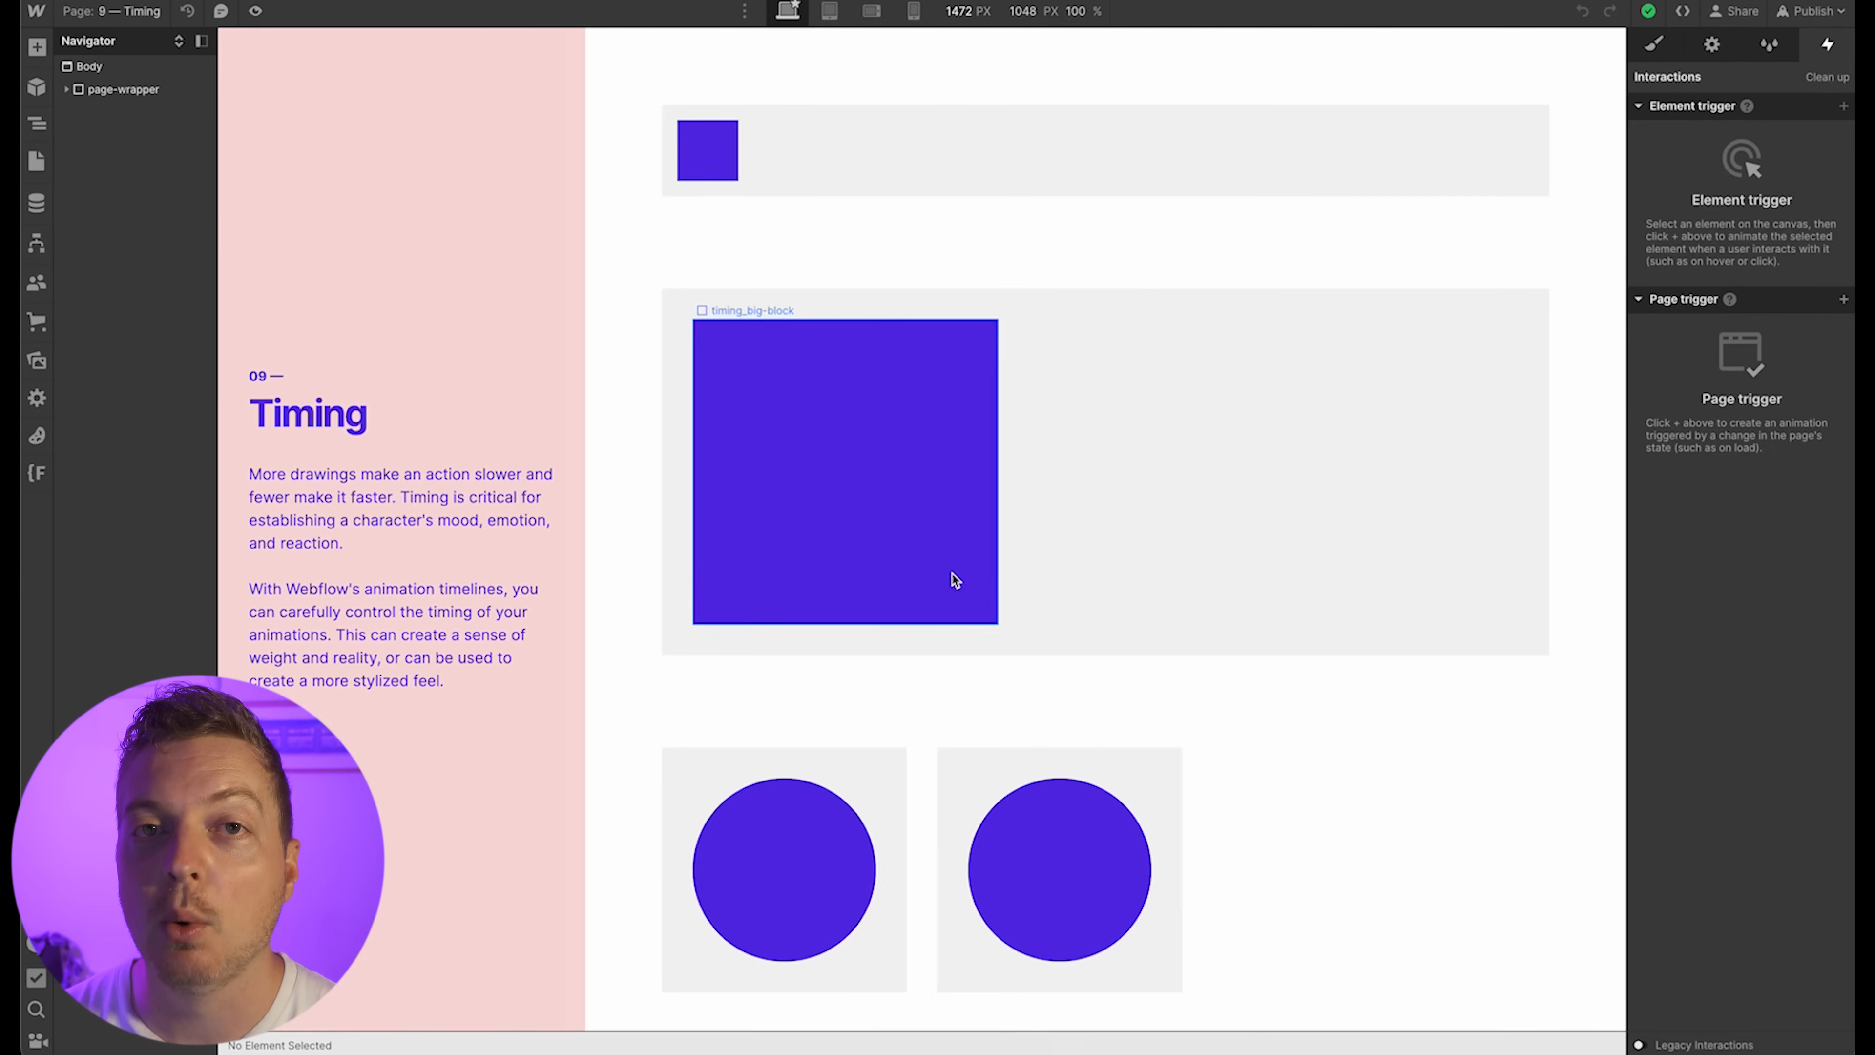
left_click(731, 164)
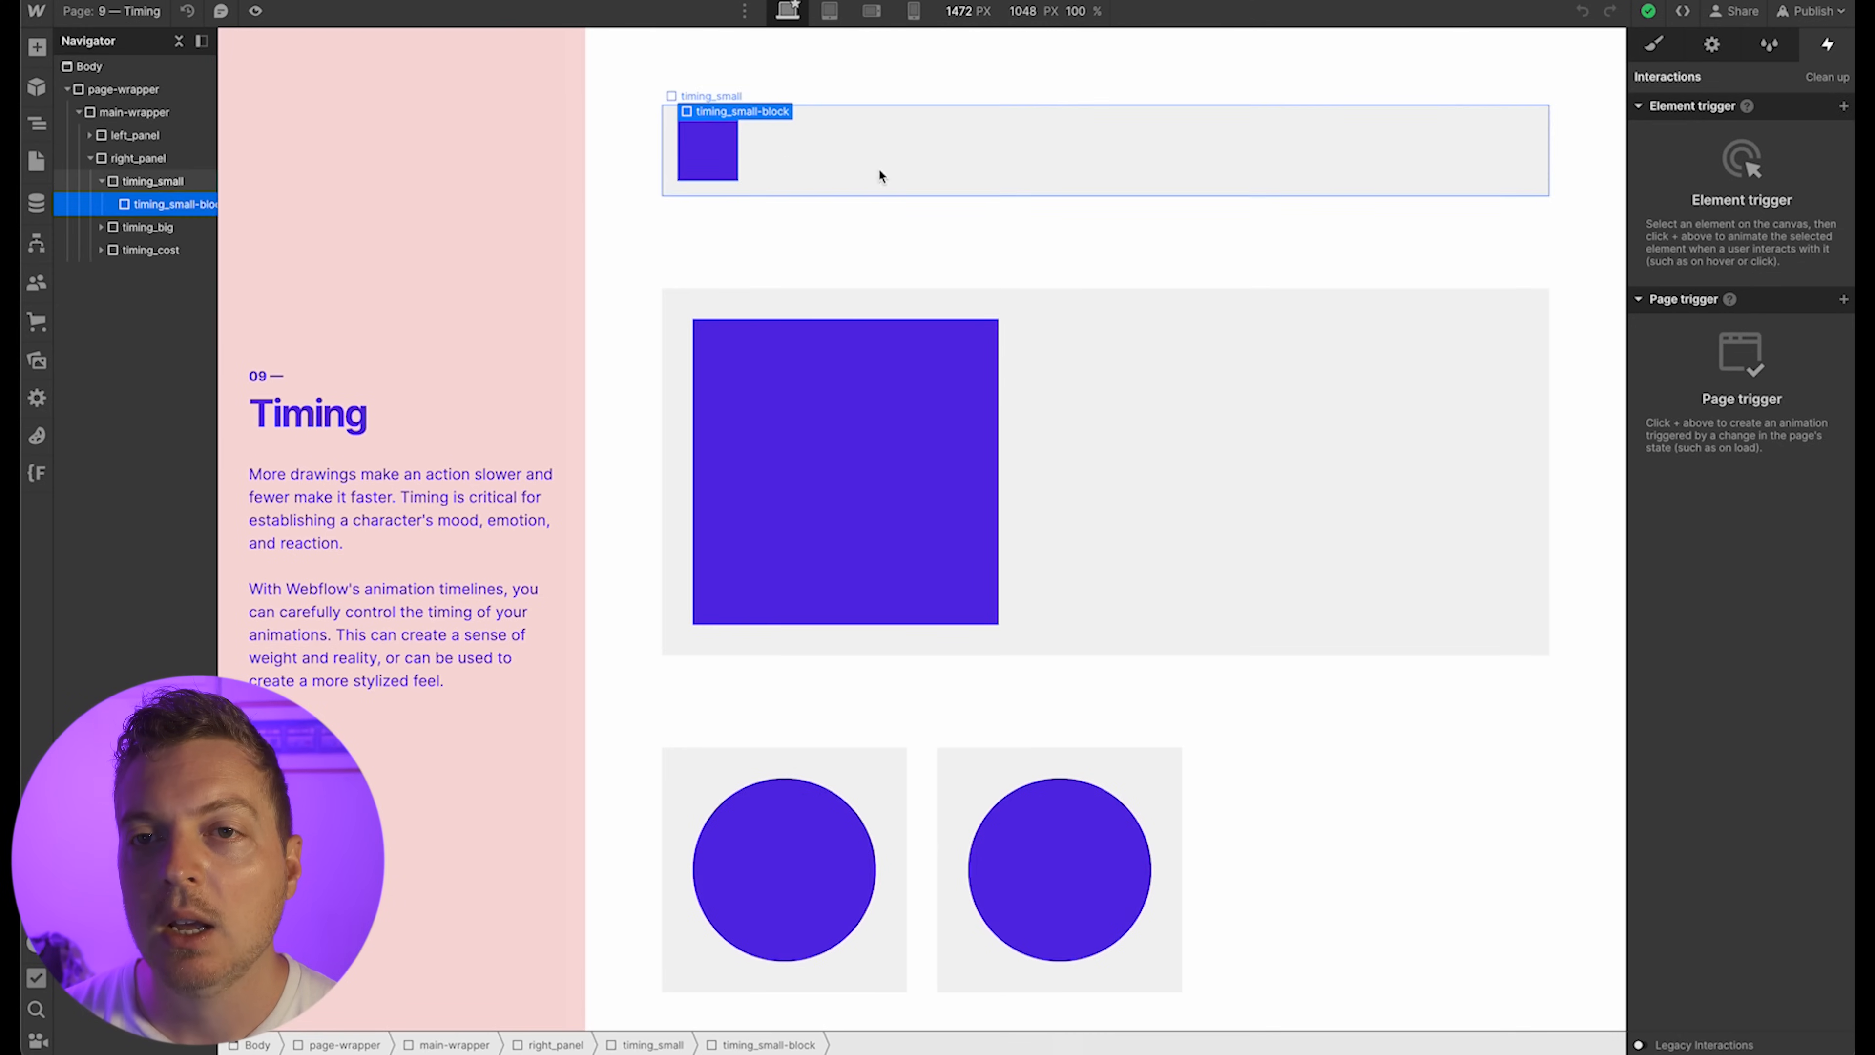
left_click(1658, 48)
left_click(1477, 133)
left_click(1827, 45)
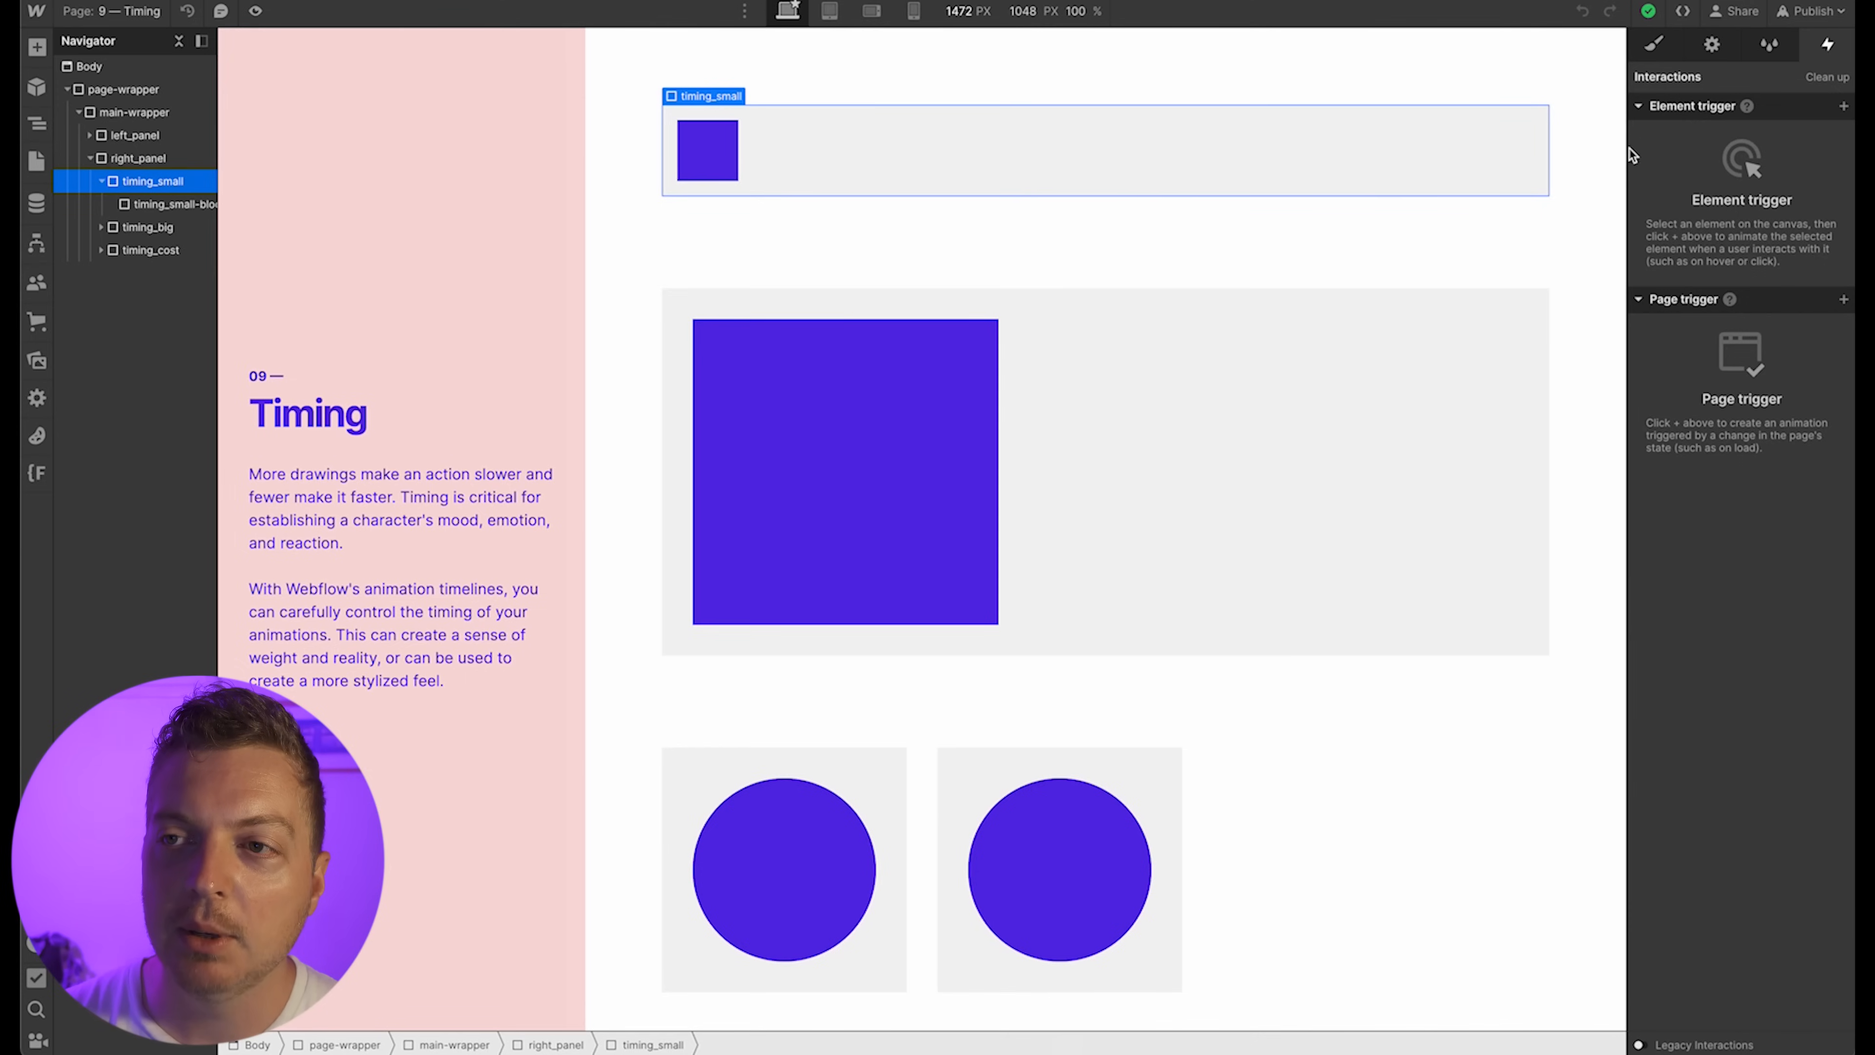
Add a page load trigger running a new 09: Timing Load In animation, and open that animation for editing with the small block selected
left_click(1602, 162)
left_click(1845, 299)
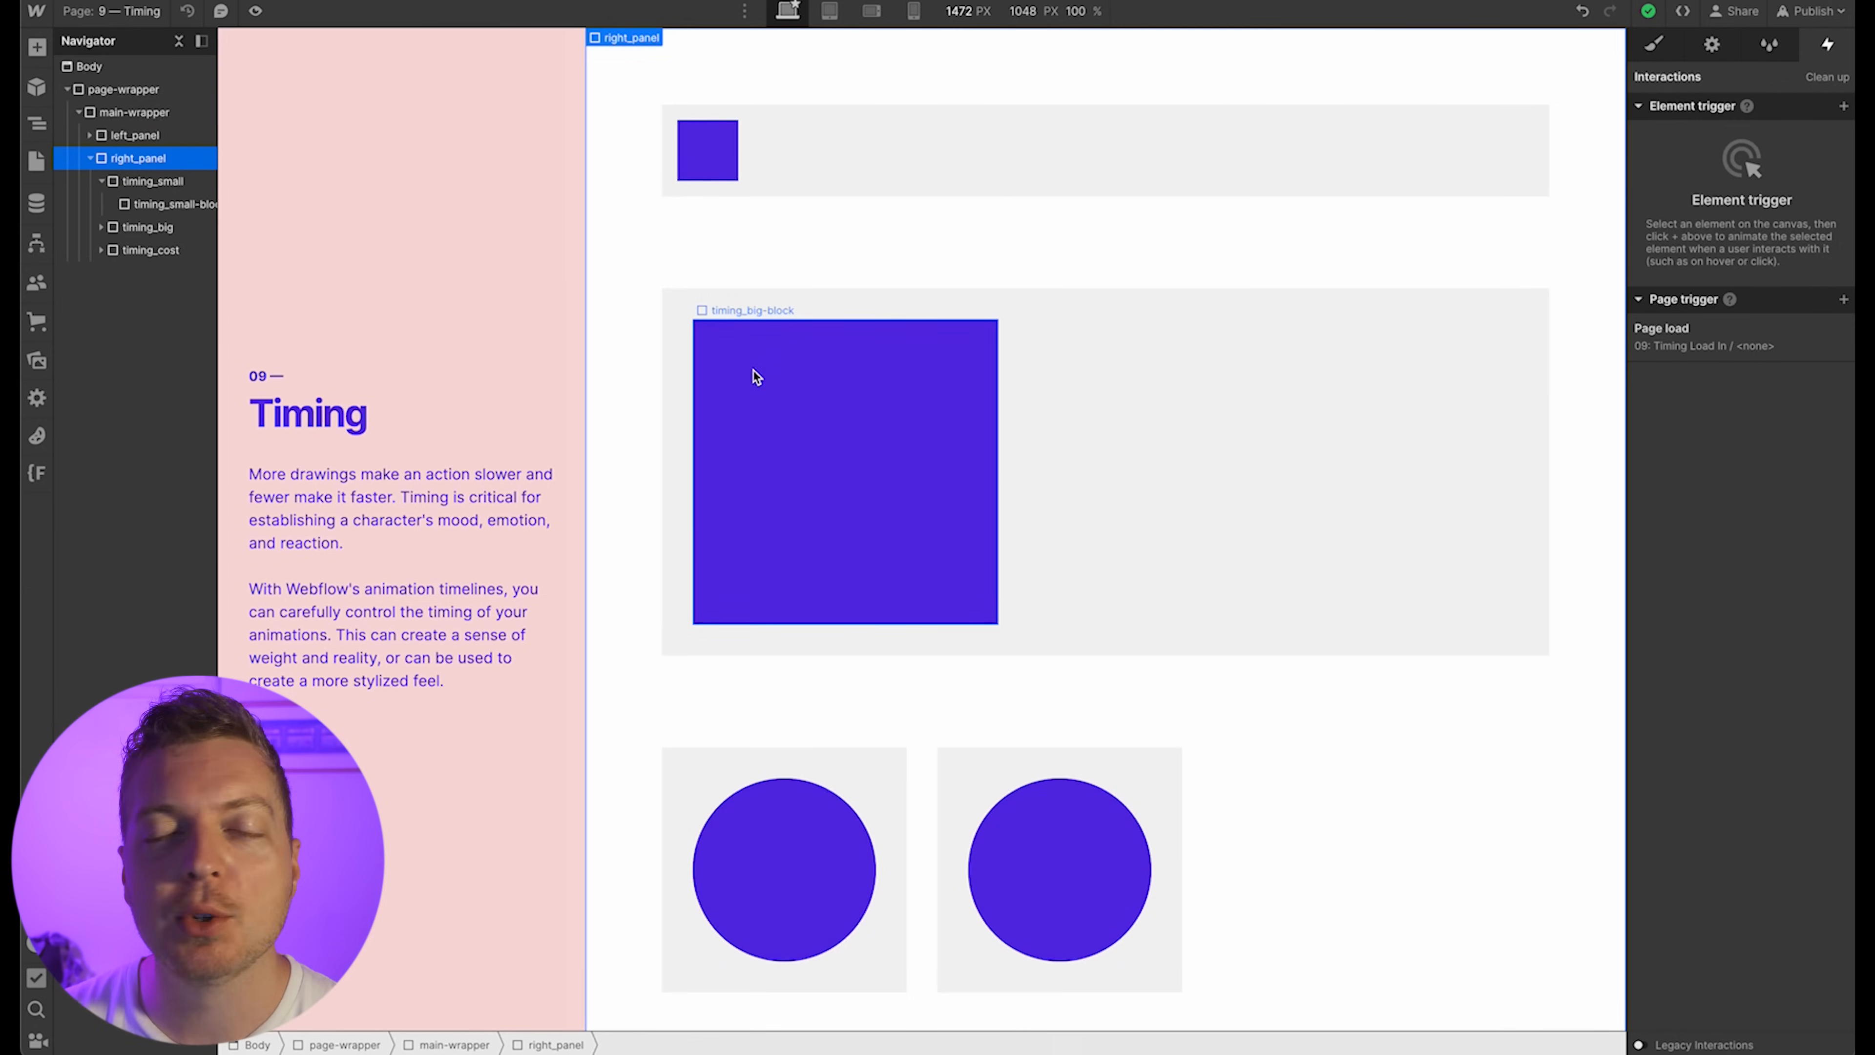
left_click(706, 151)
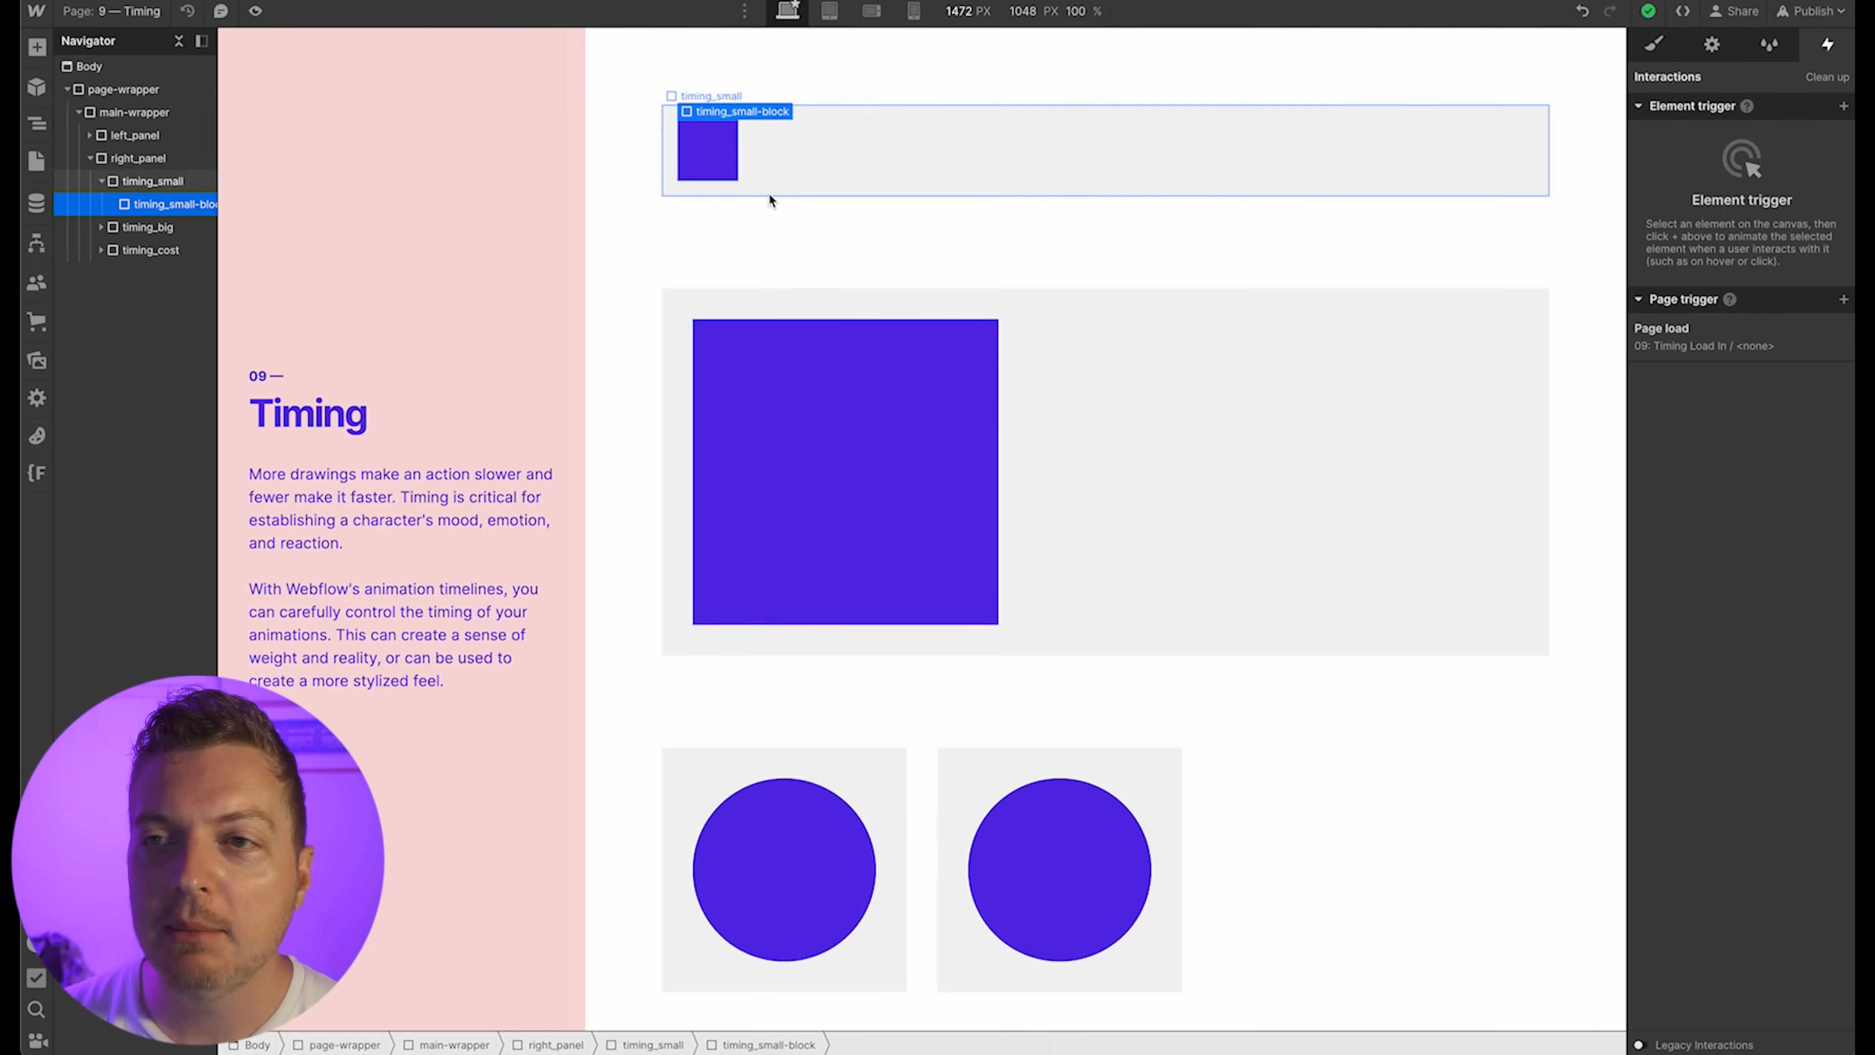
left_click(1735, 344)
left_click(1741, 851)
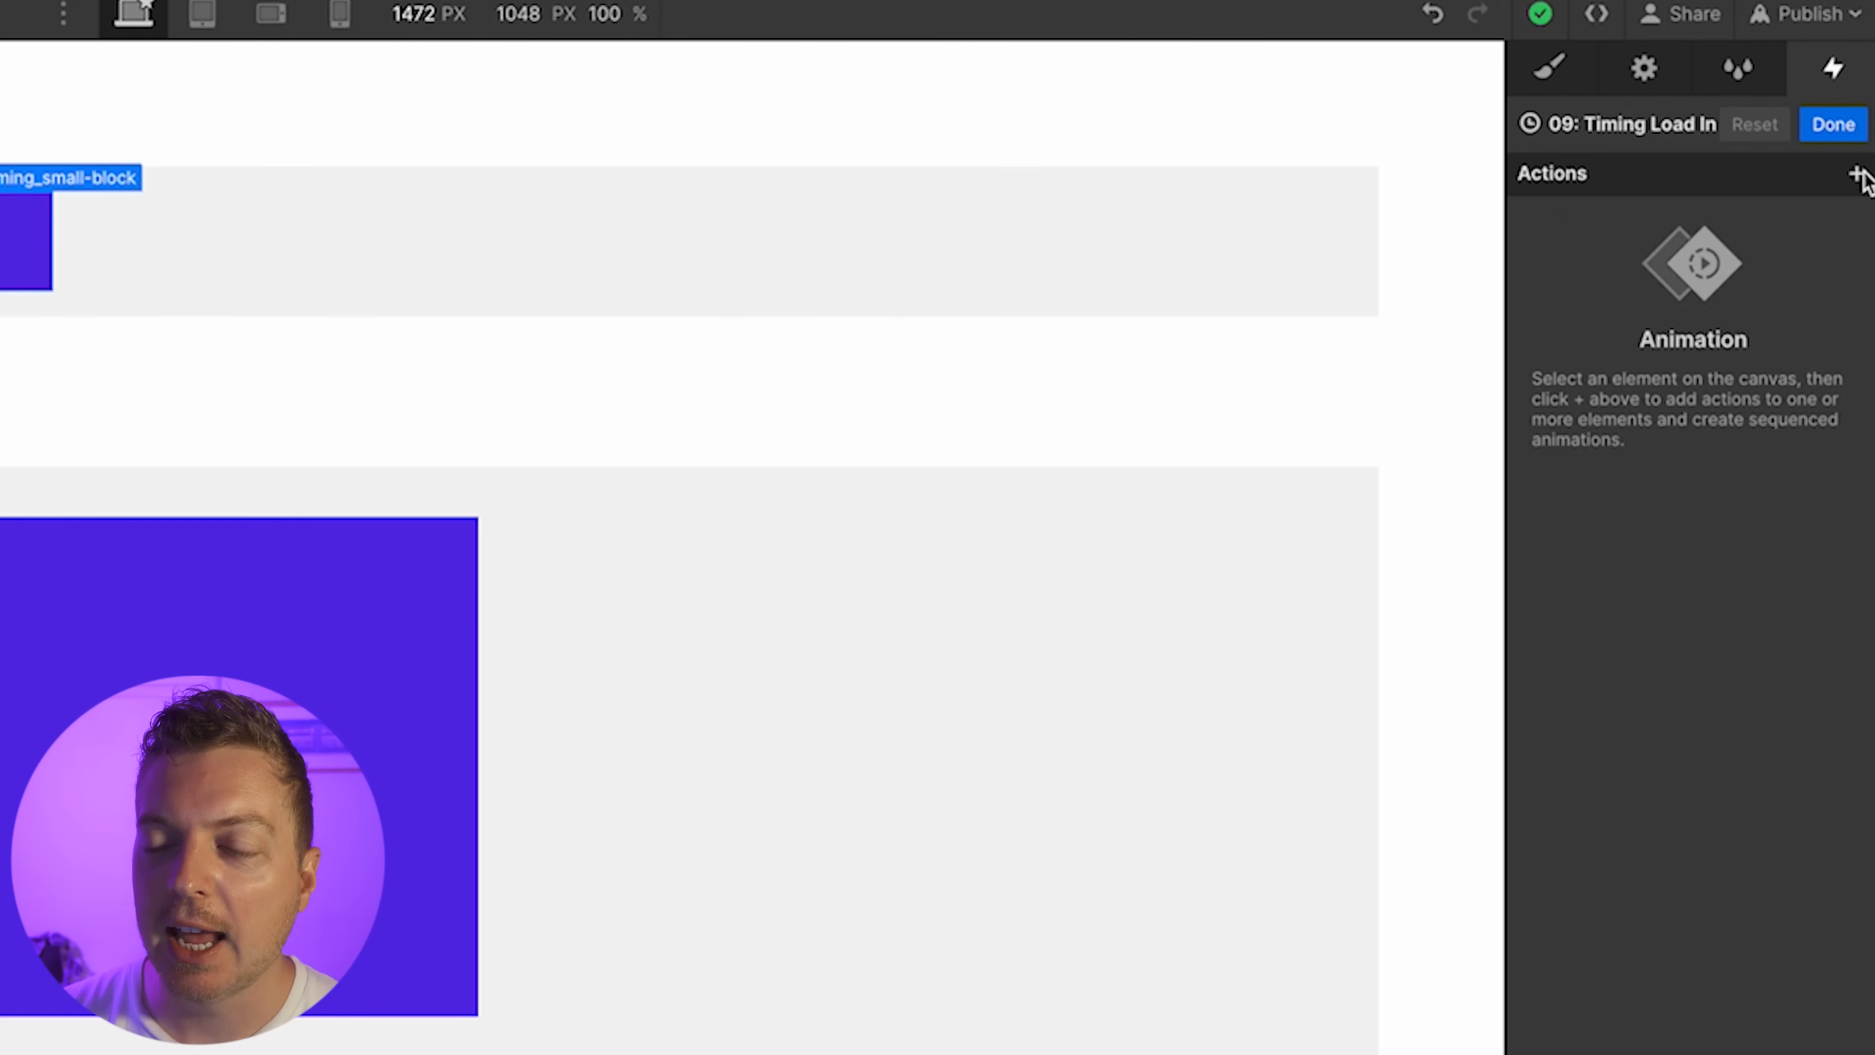
Add a Move action for the small block with its X value set to 0%
left_click(1846, 111)
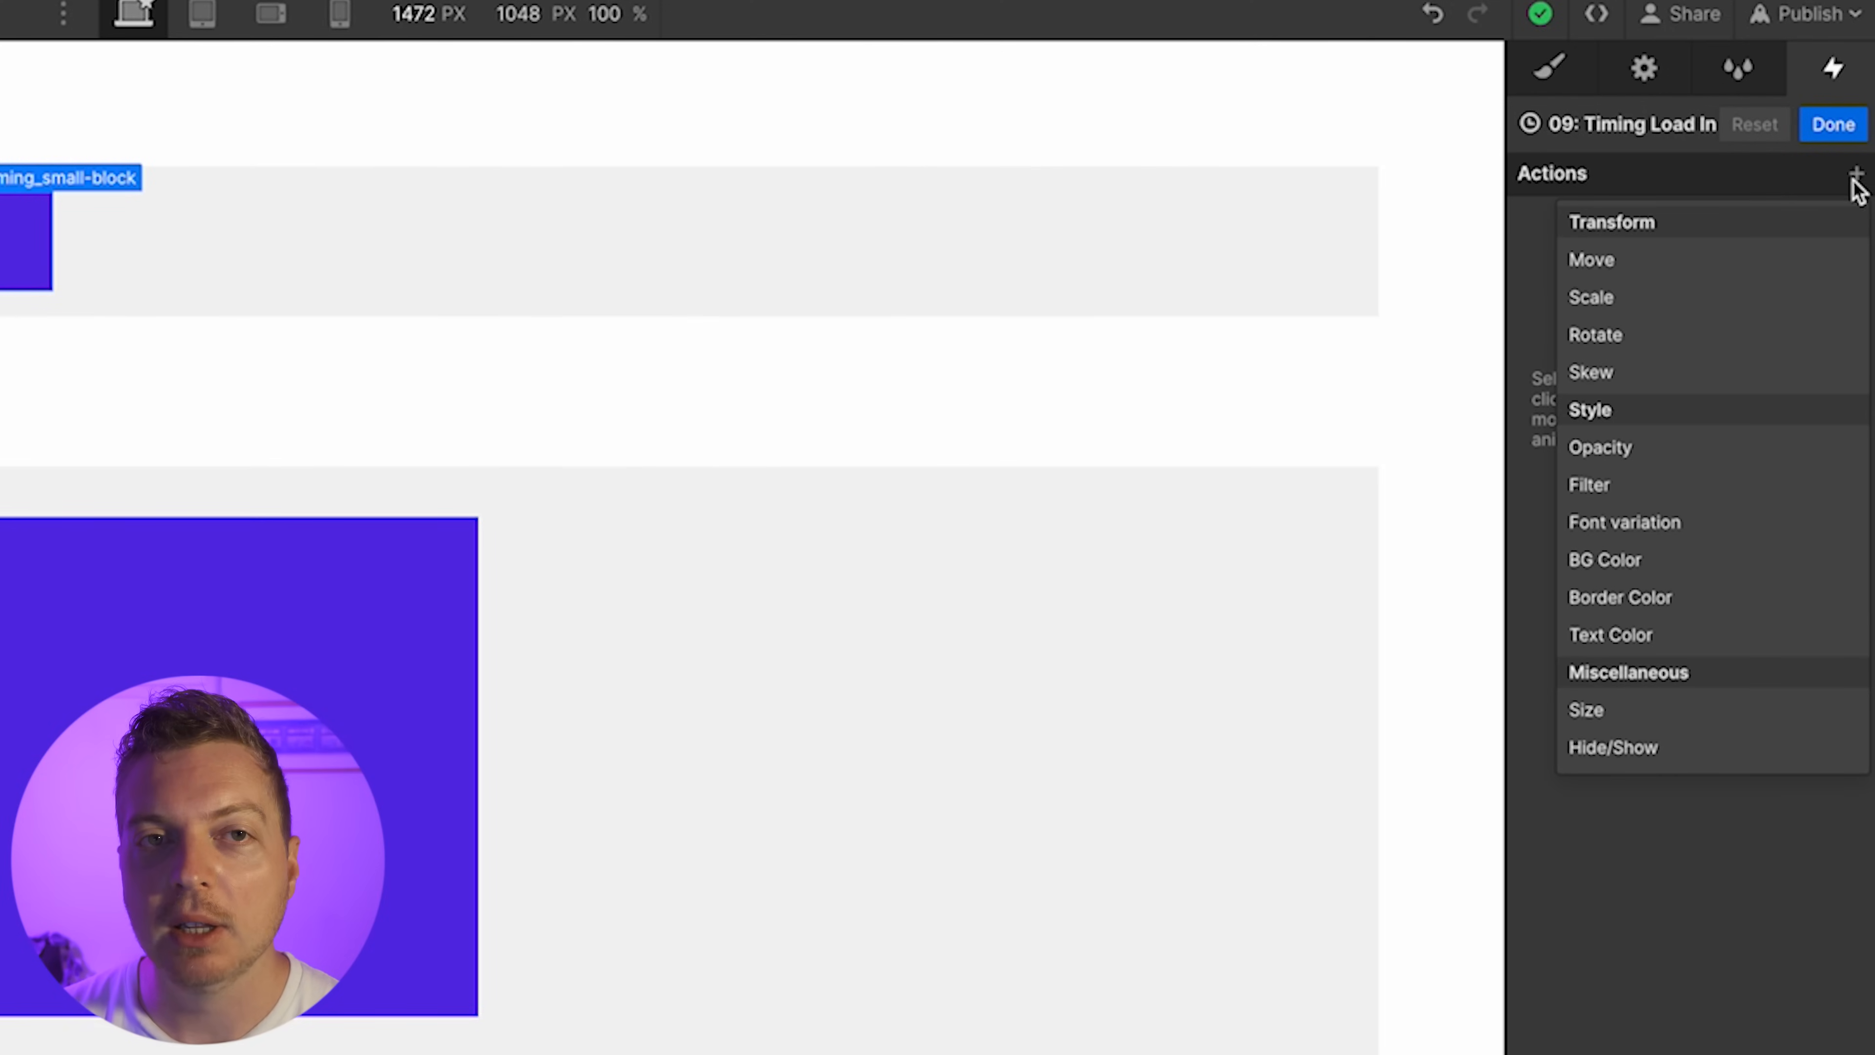
left_click(1763, 259)
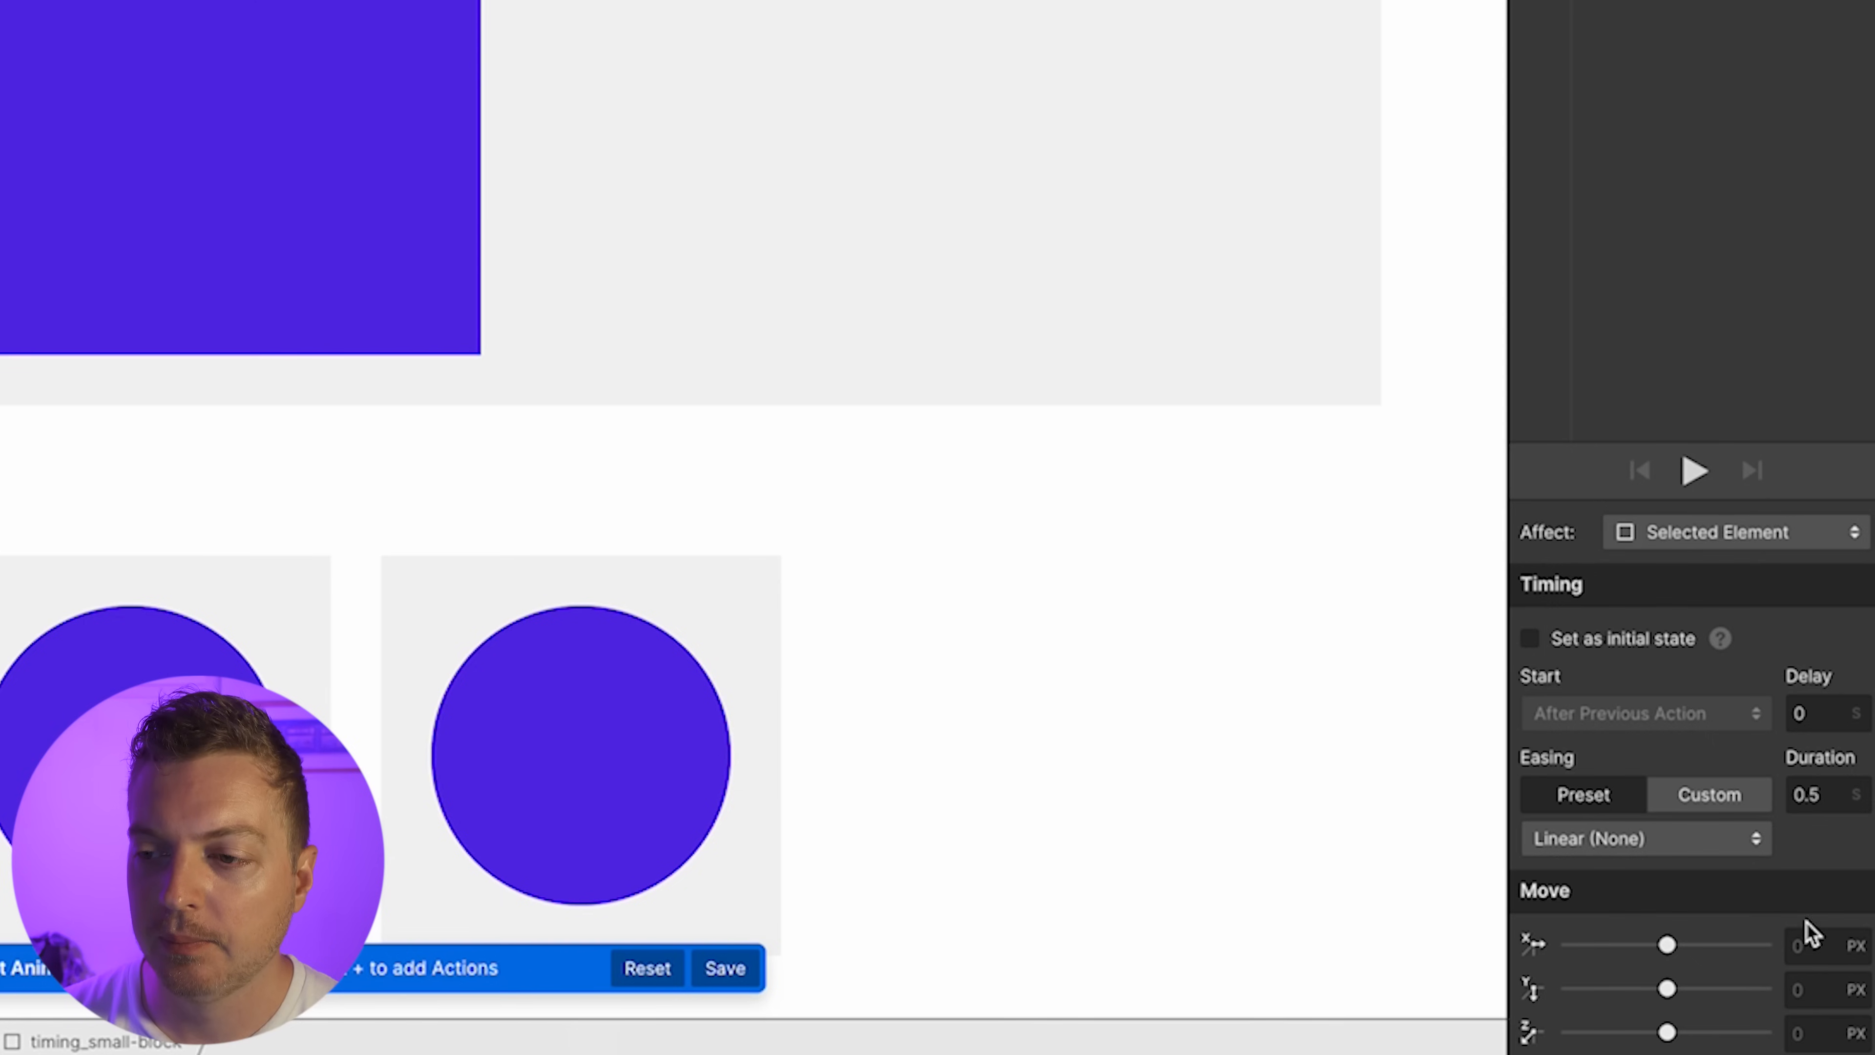
left_click(1808, 946)
type("0%")
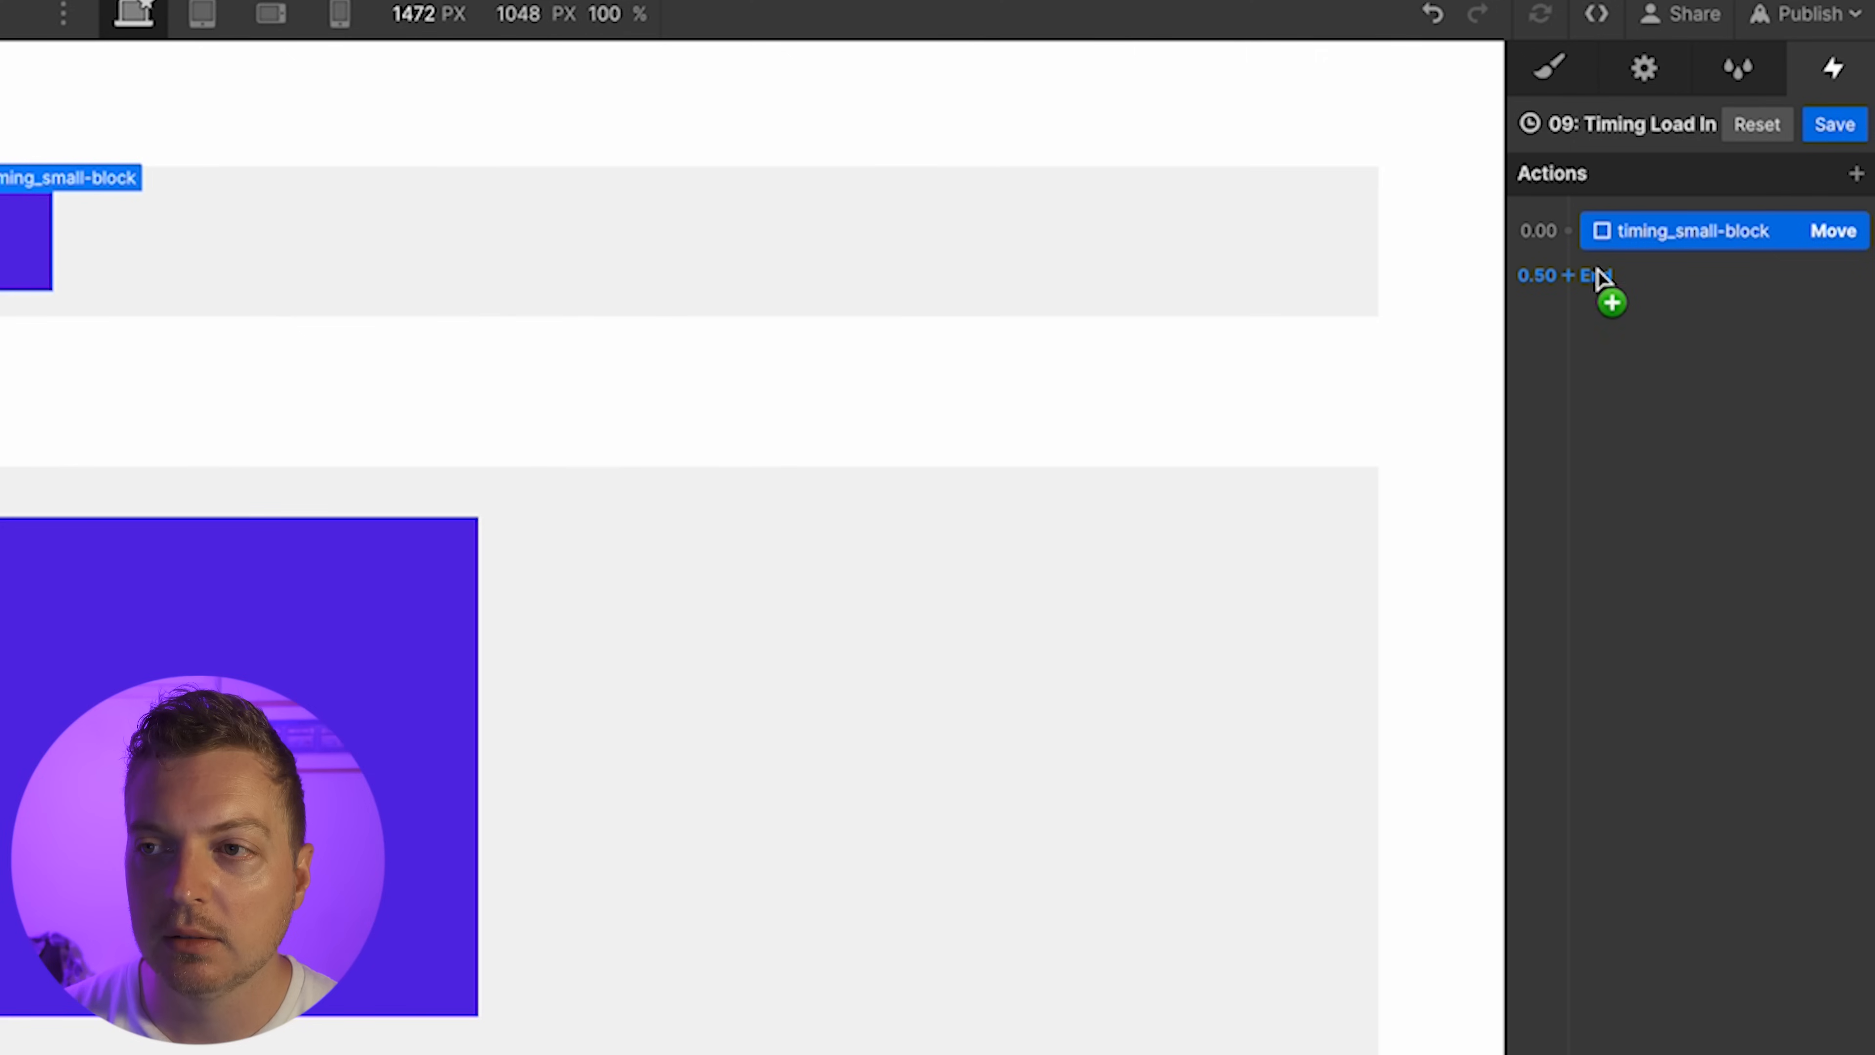
Add a second Move action for the small block at the end of the timeline, with X set to 100%
left_click(1599, 281)
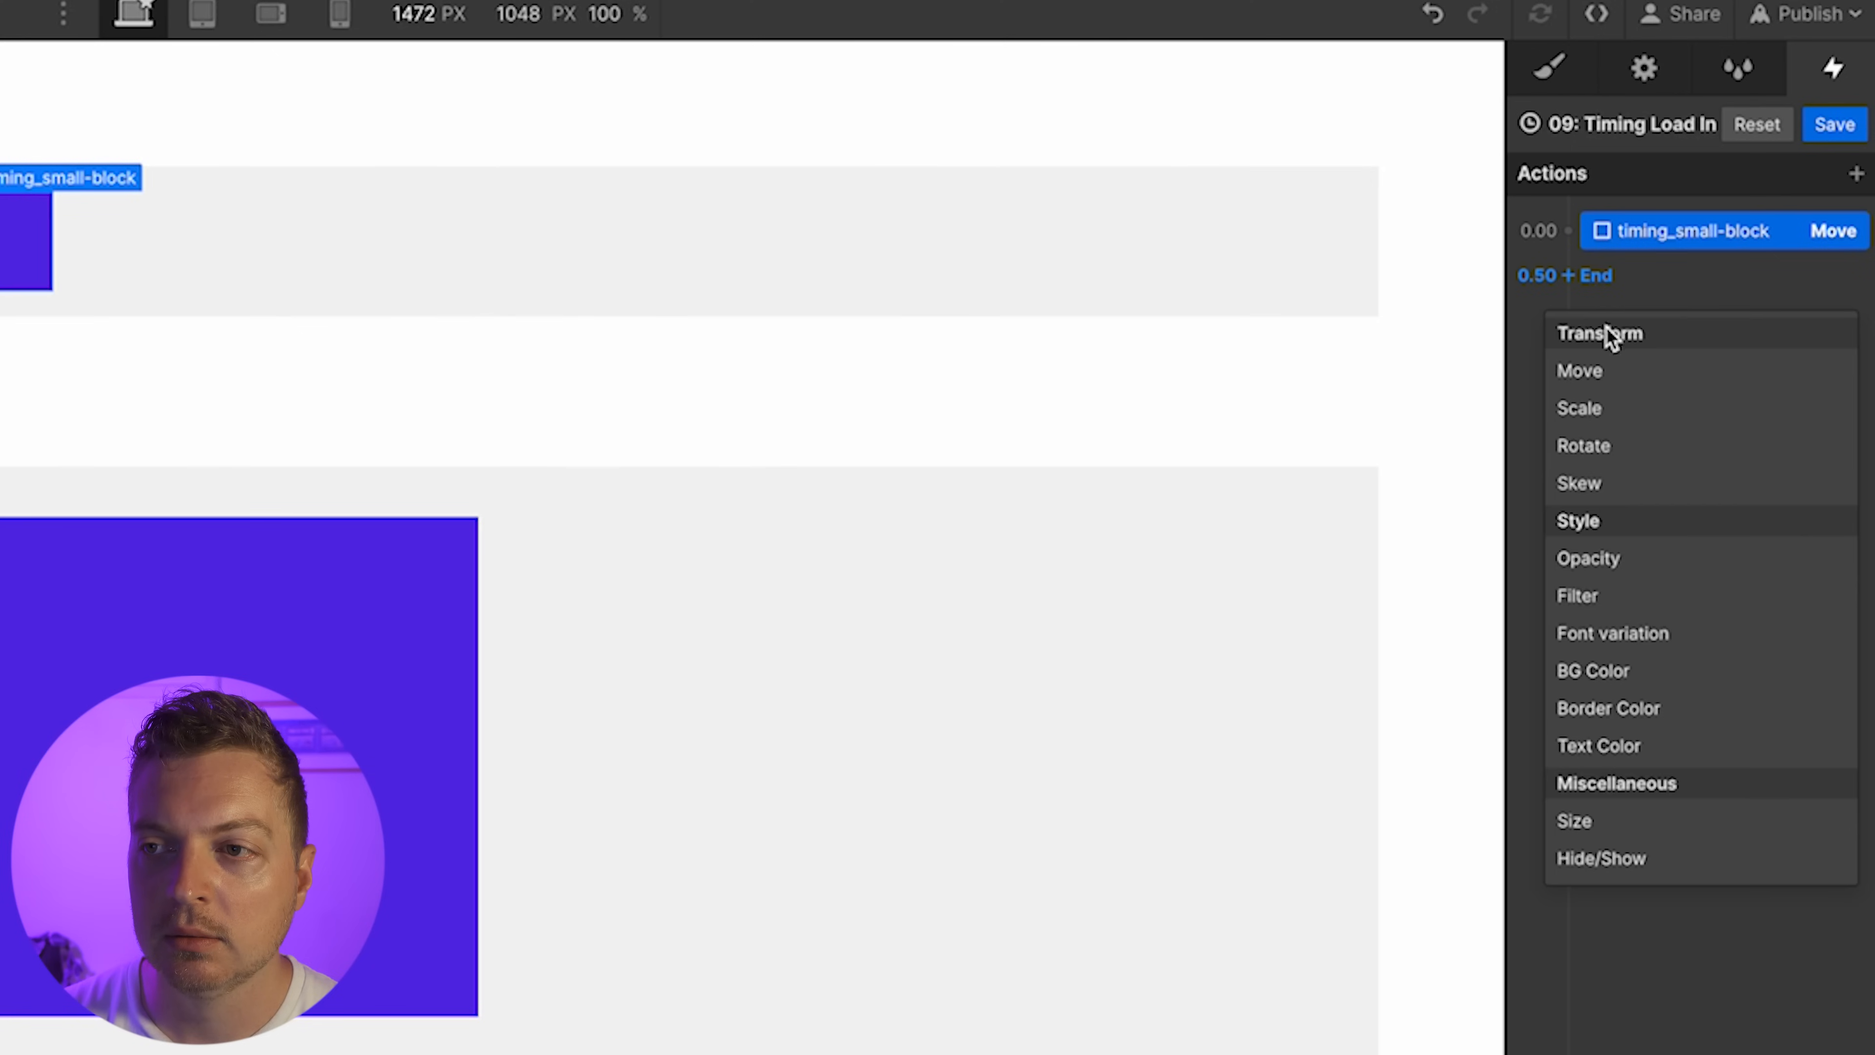
left_click(1616, 373)
left_click(1801, 940)
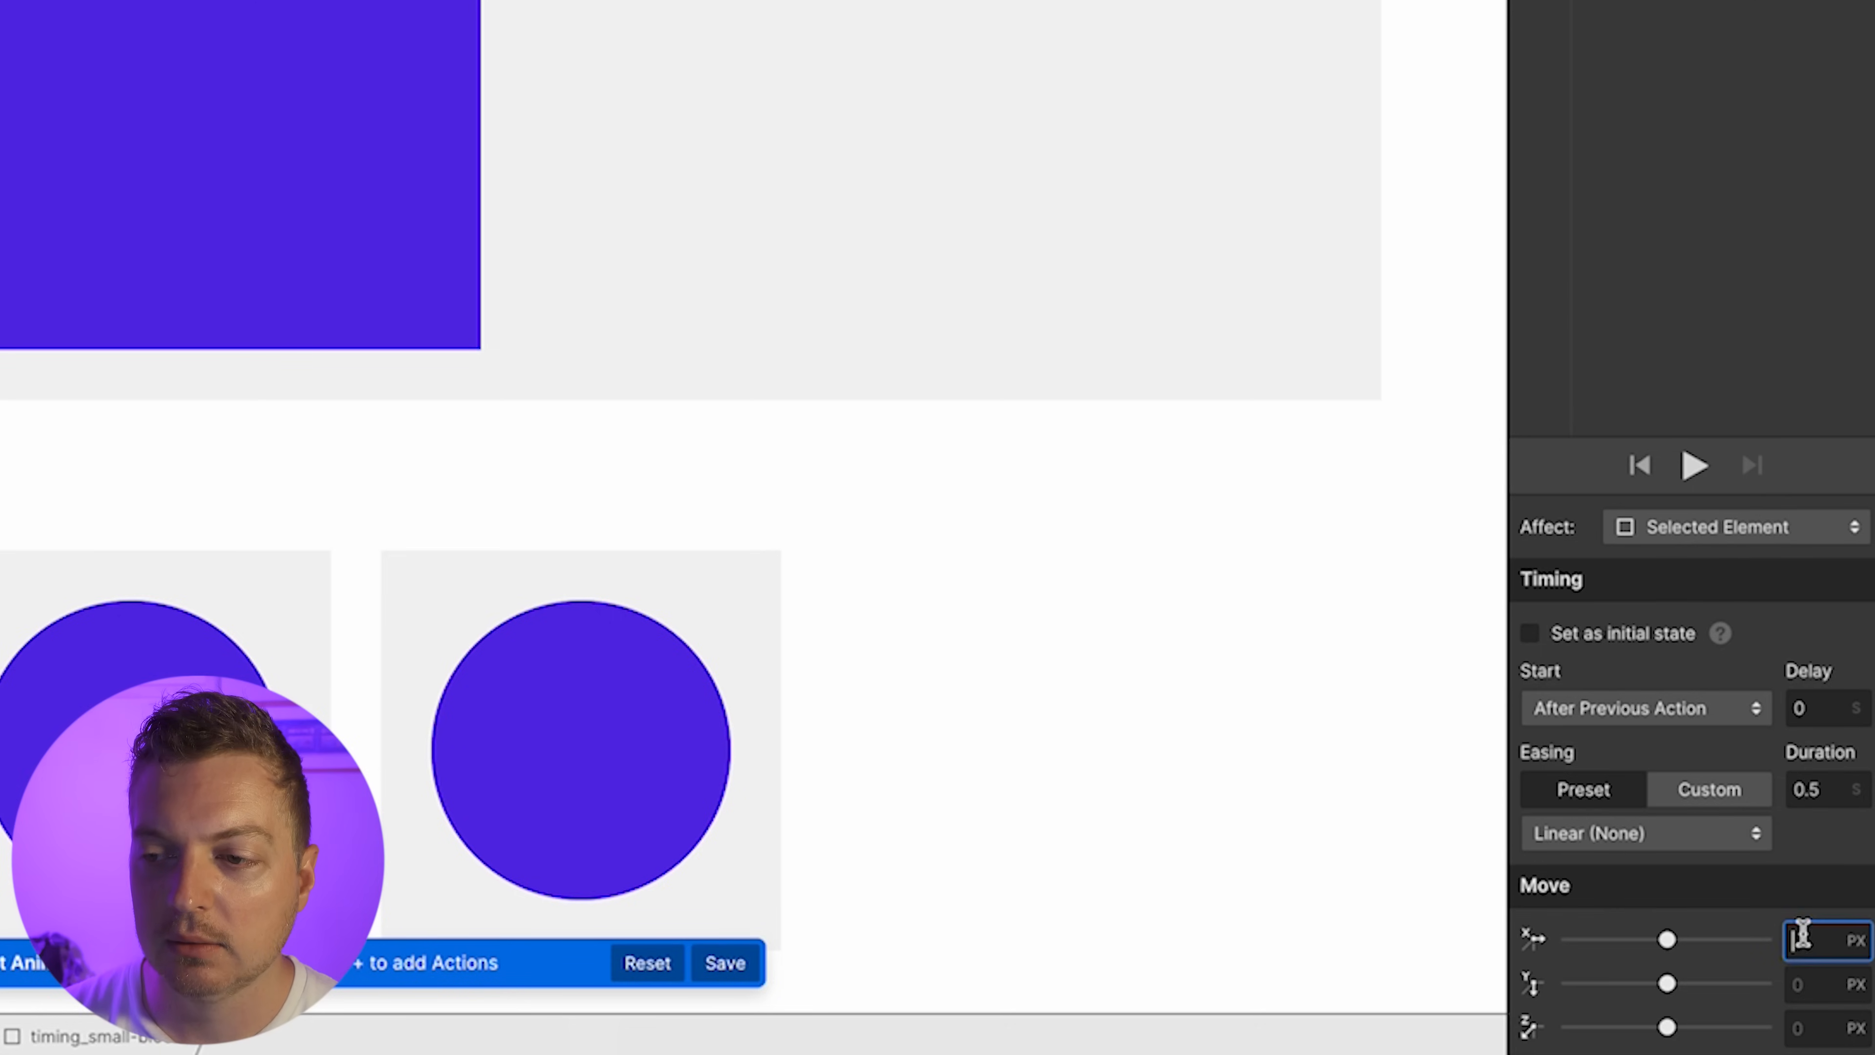
type("100%")
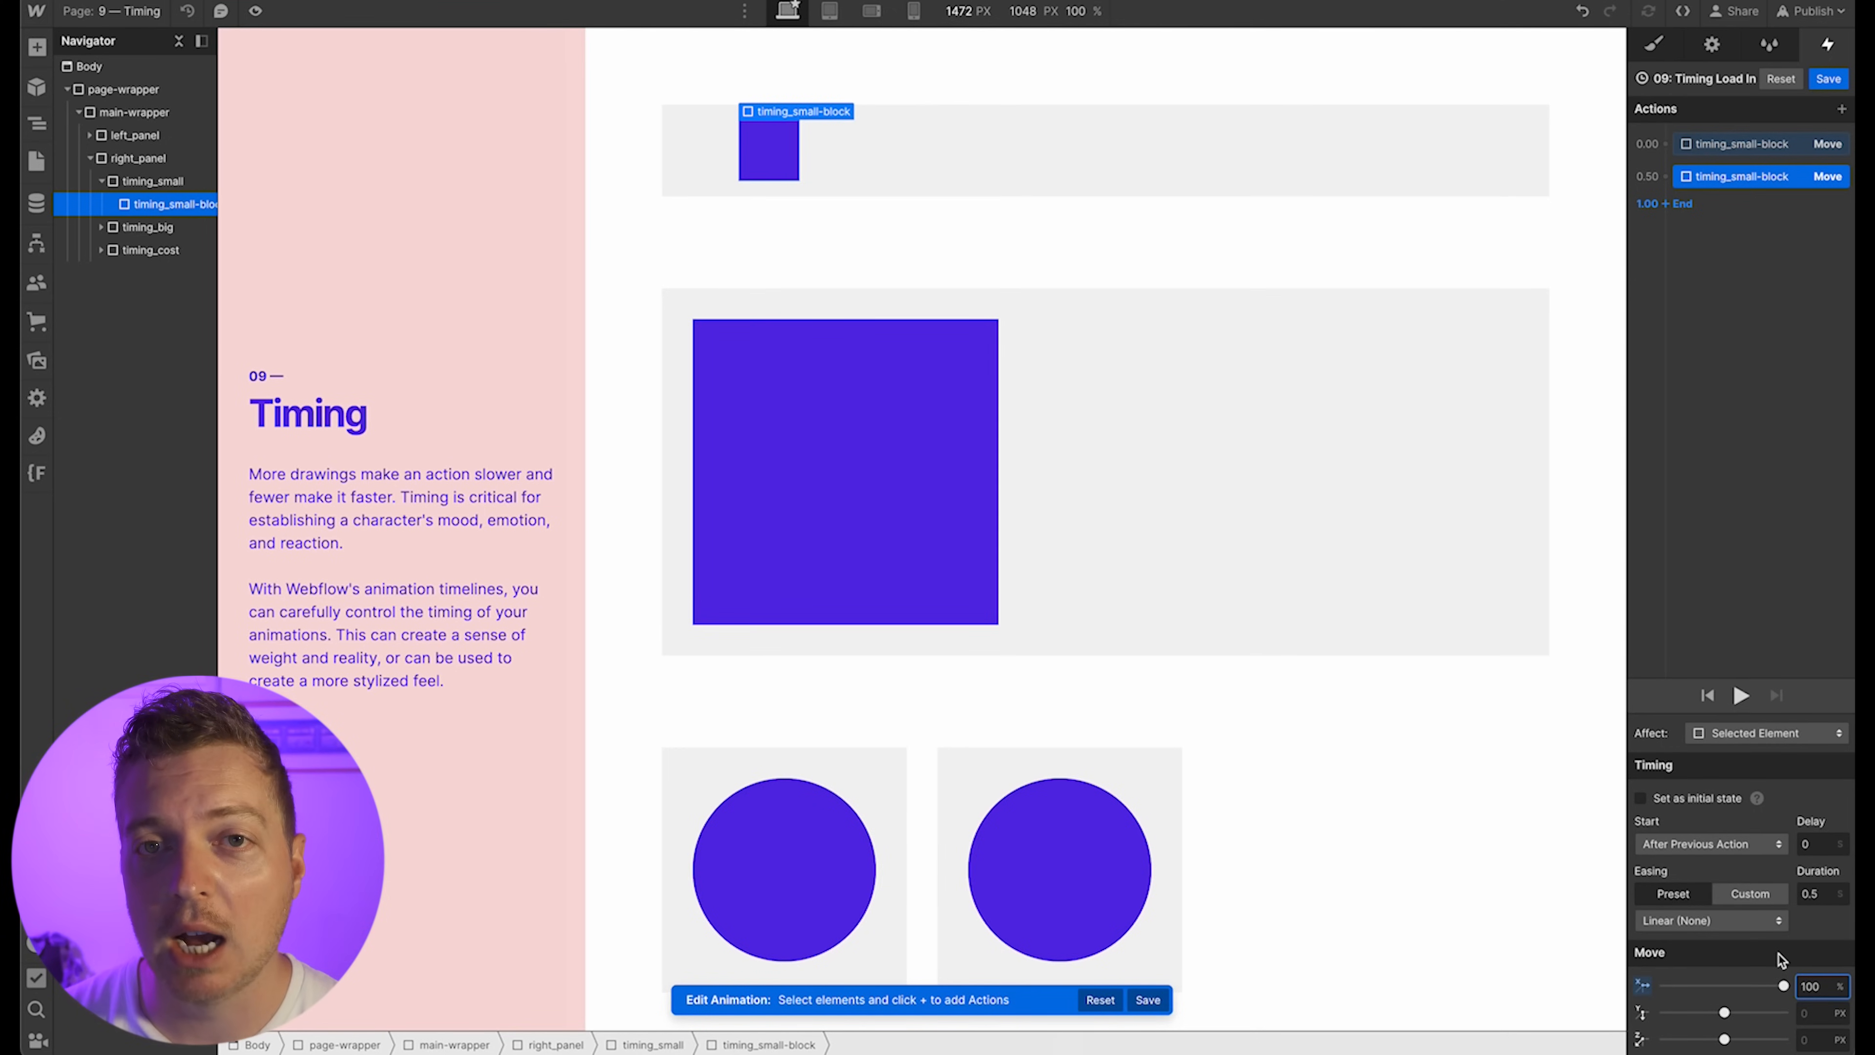
Increase the X value of the small block's second Move action to 1000%
key("BackSpace")
key("BackSpace")
key("BackSpace")
type("280")
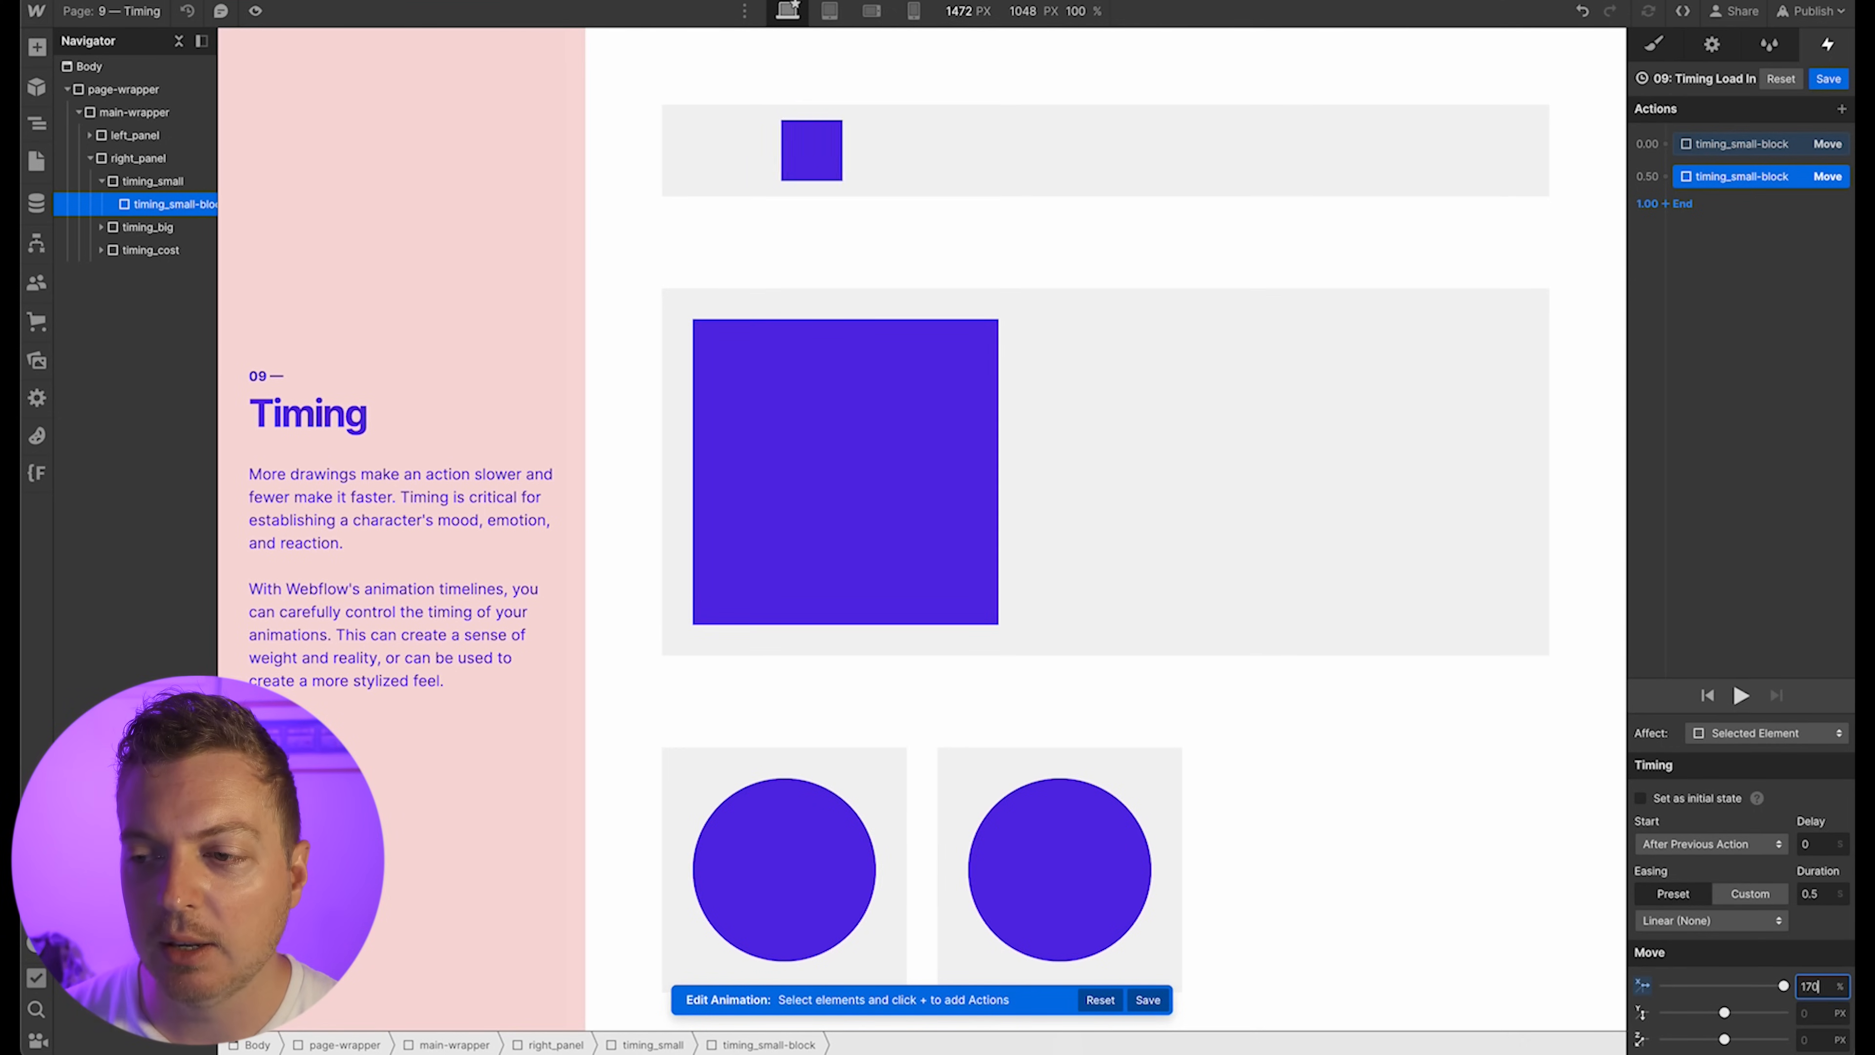
key("shift+Up")
key("shift+Up")
key("shift+Up")
key("shift+Up")
key("shift+Up")
key("shift+Up")
key("shift+Up")
key("shift+Up")
key("shift+Up")
key("shift+Up")
key("shift+Up")
key("shift+Up")
key("shift+Up")
key("shift+Up")
key("shift+Up")
key("shift+Up")
key("shift+Up")
key("shift+Up")
key("shift+Up")
key("shift+Up")
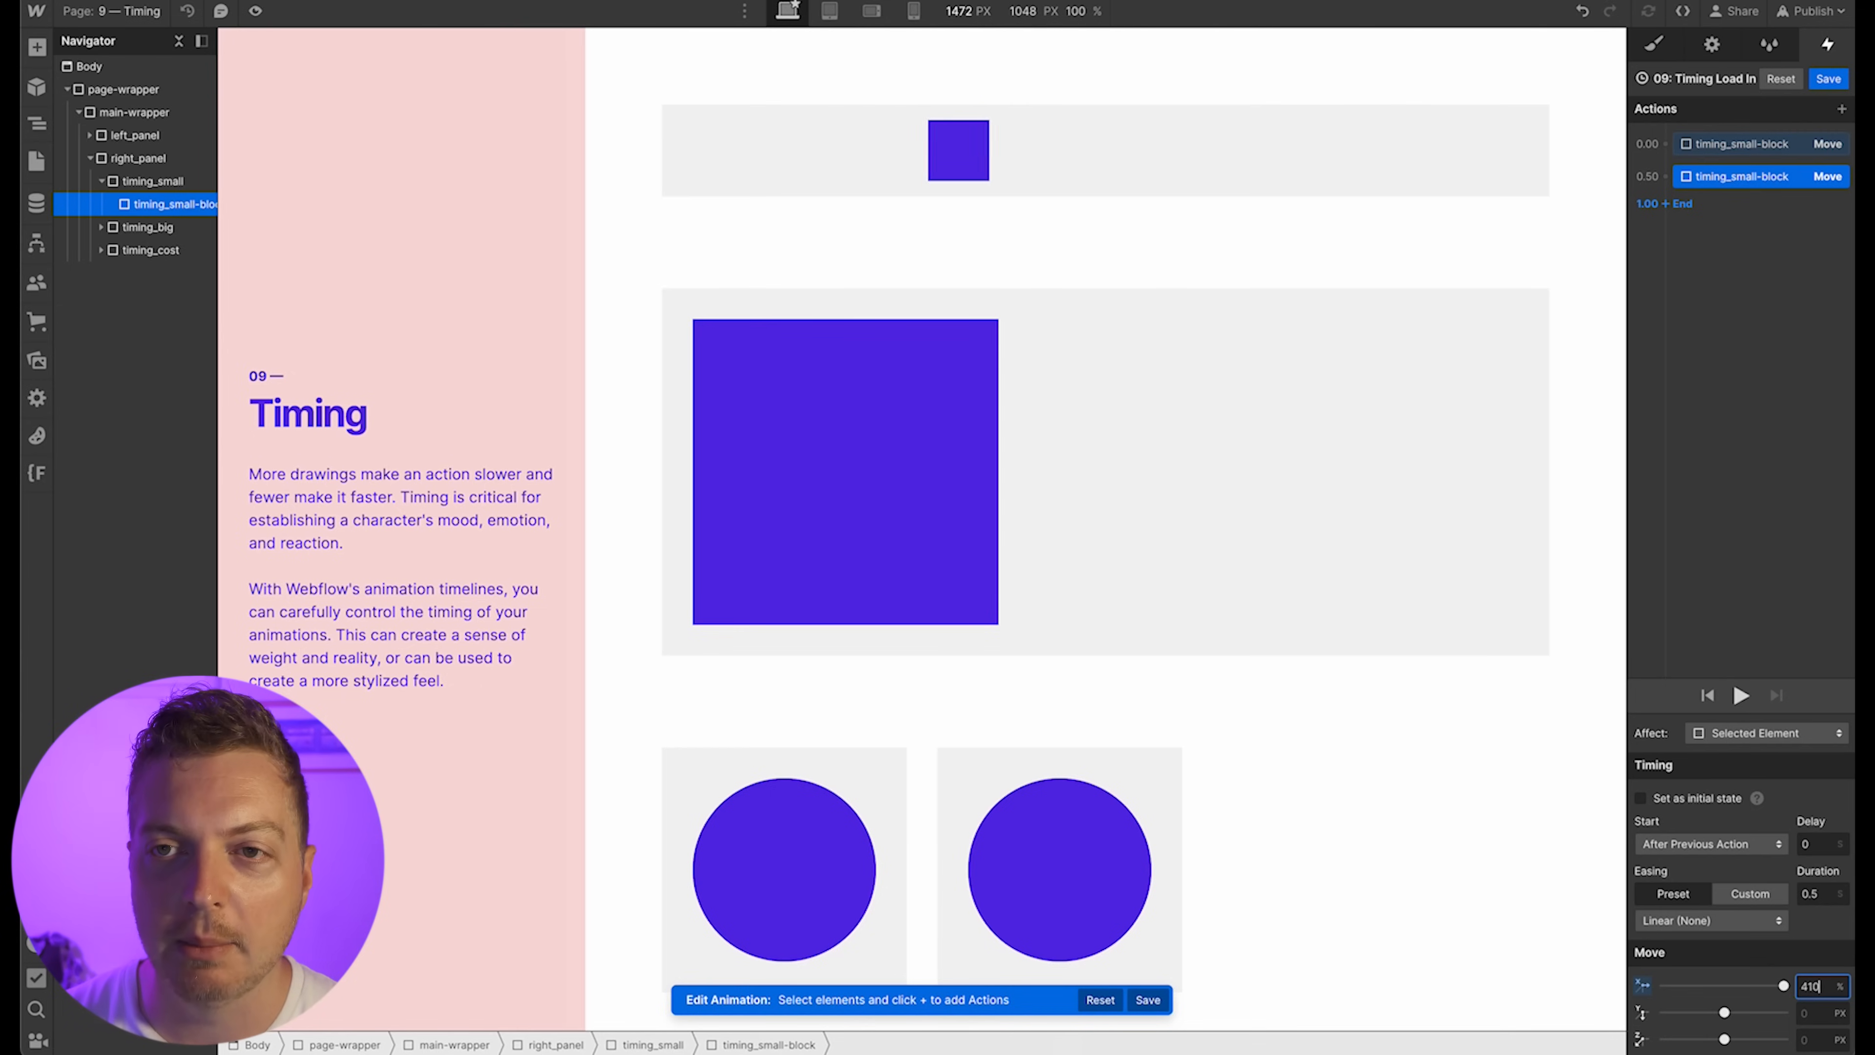
key("Return")
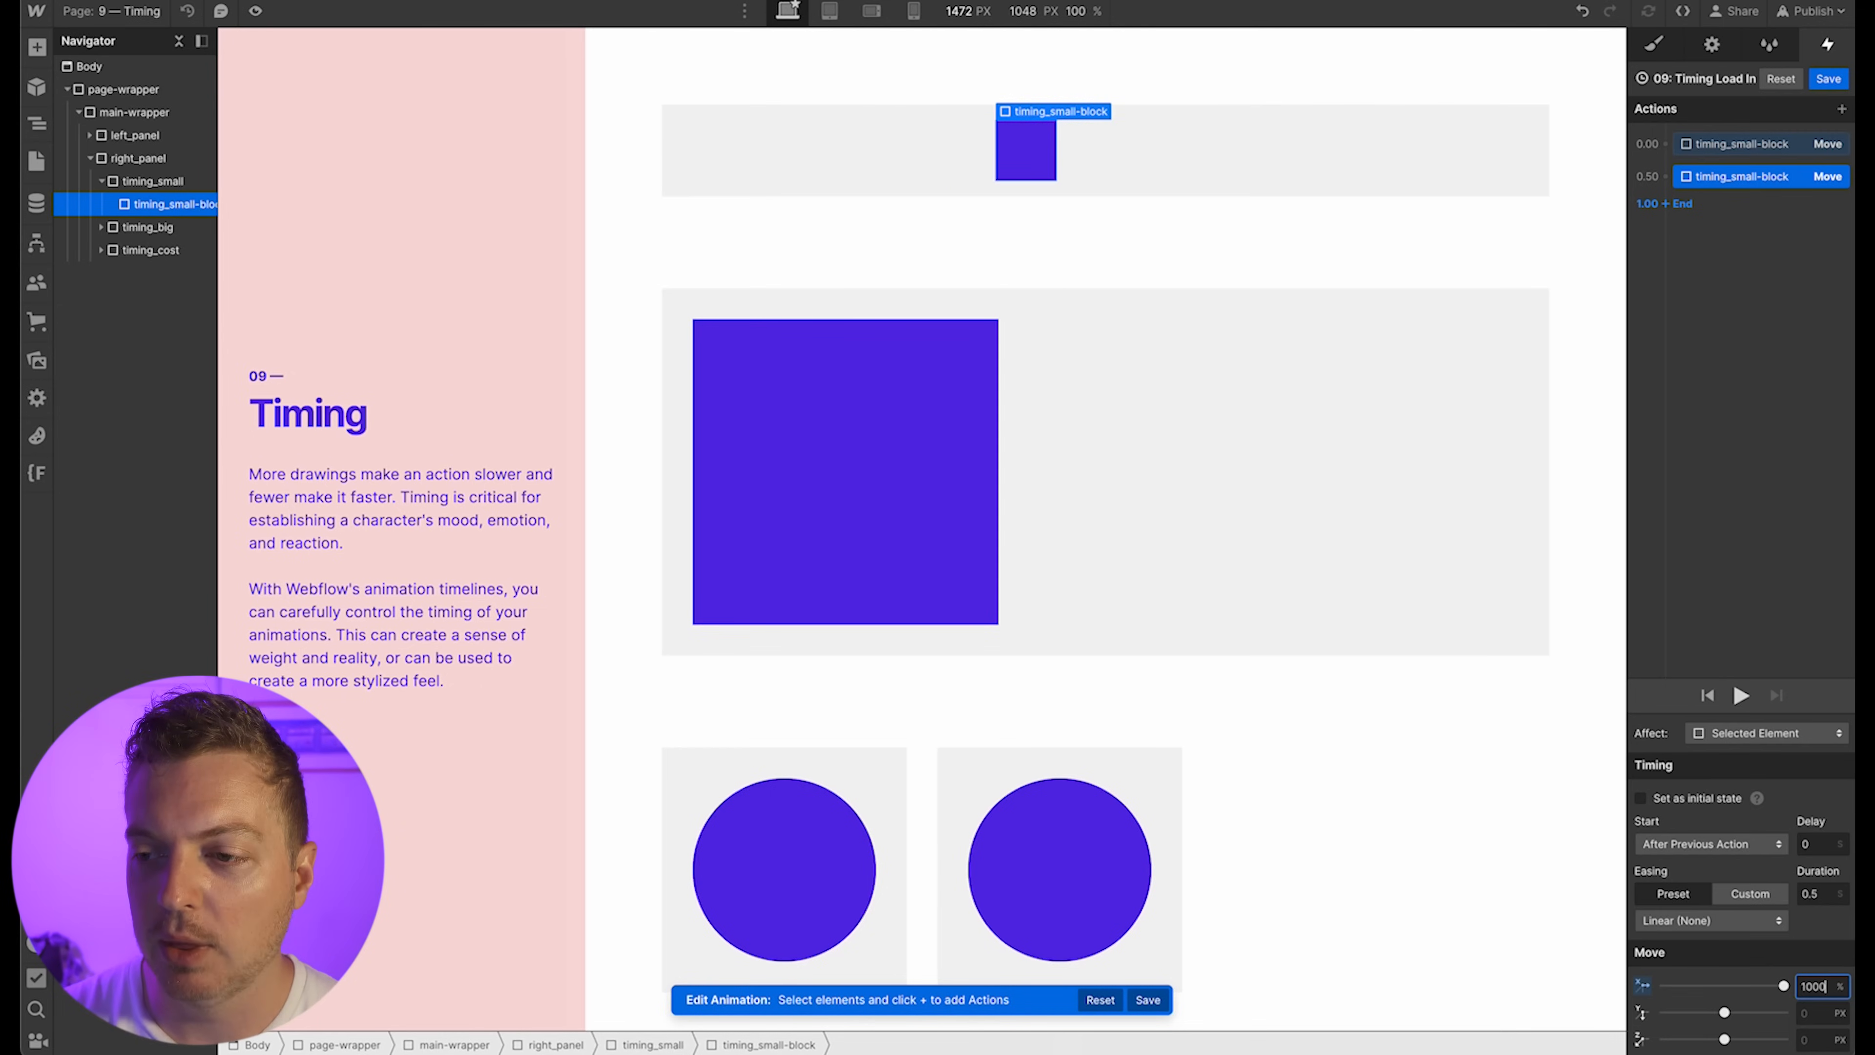
type("1000")
key("Return")
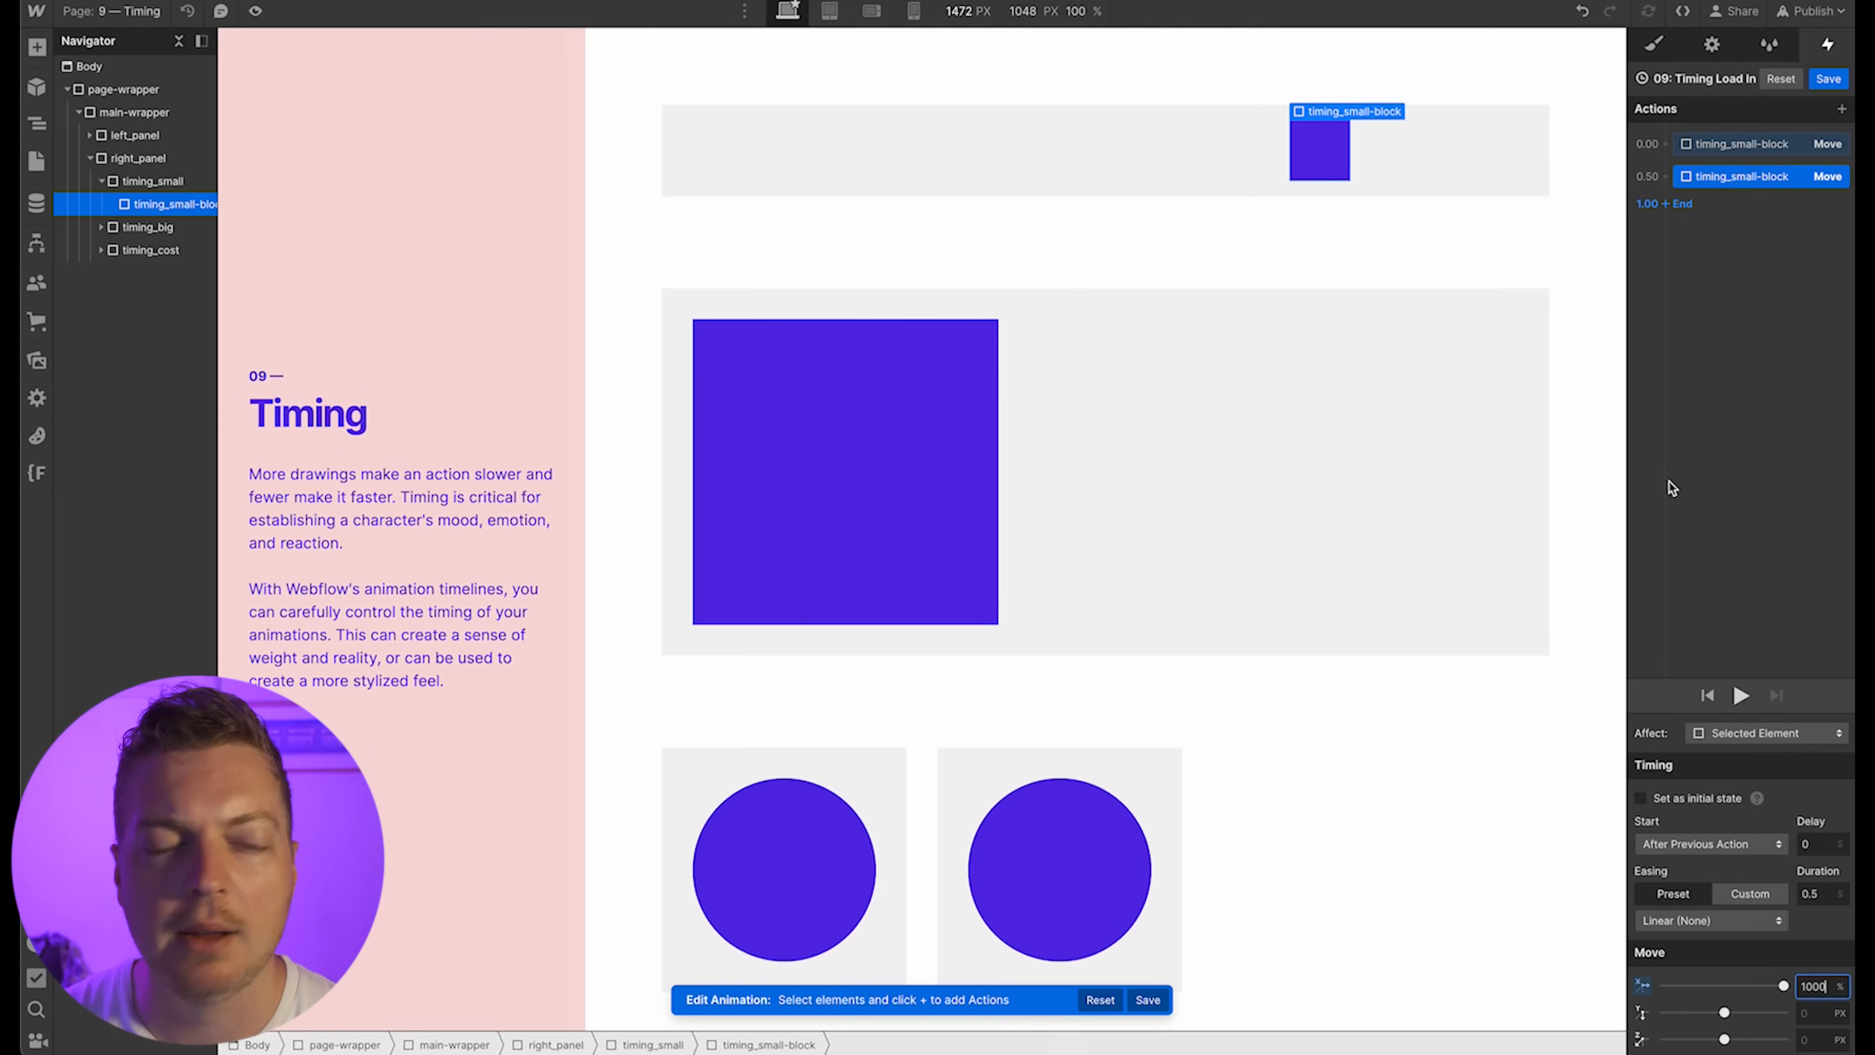
Play the small block's animation, and set its first Move action as the initial state
left_click(1738, 696)
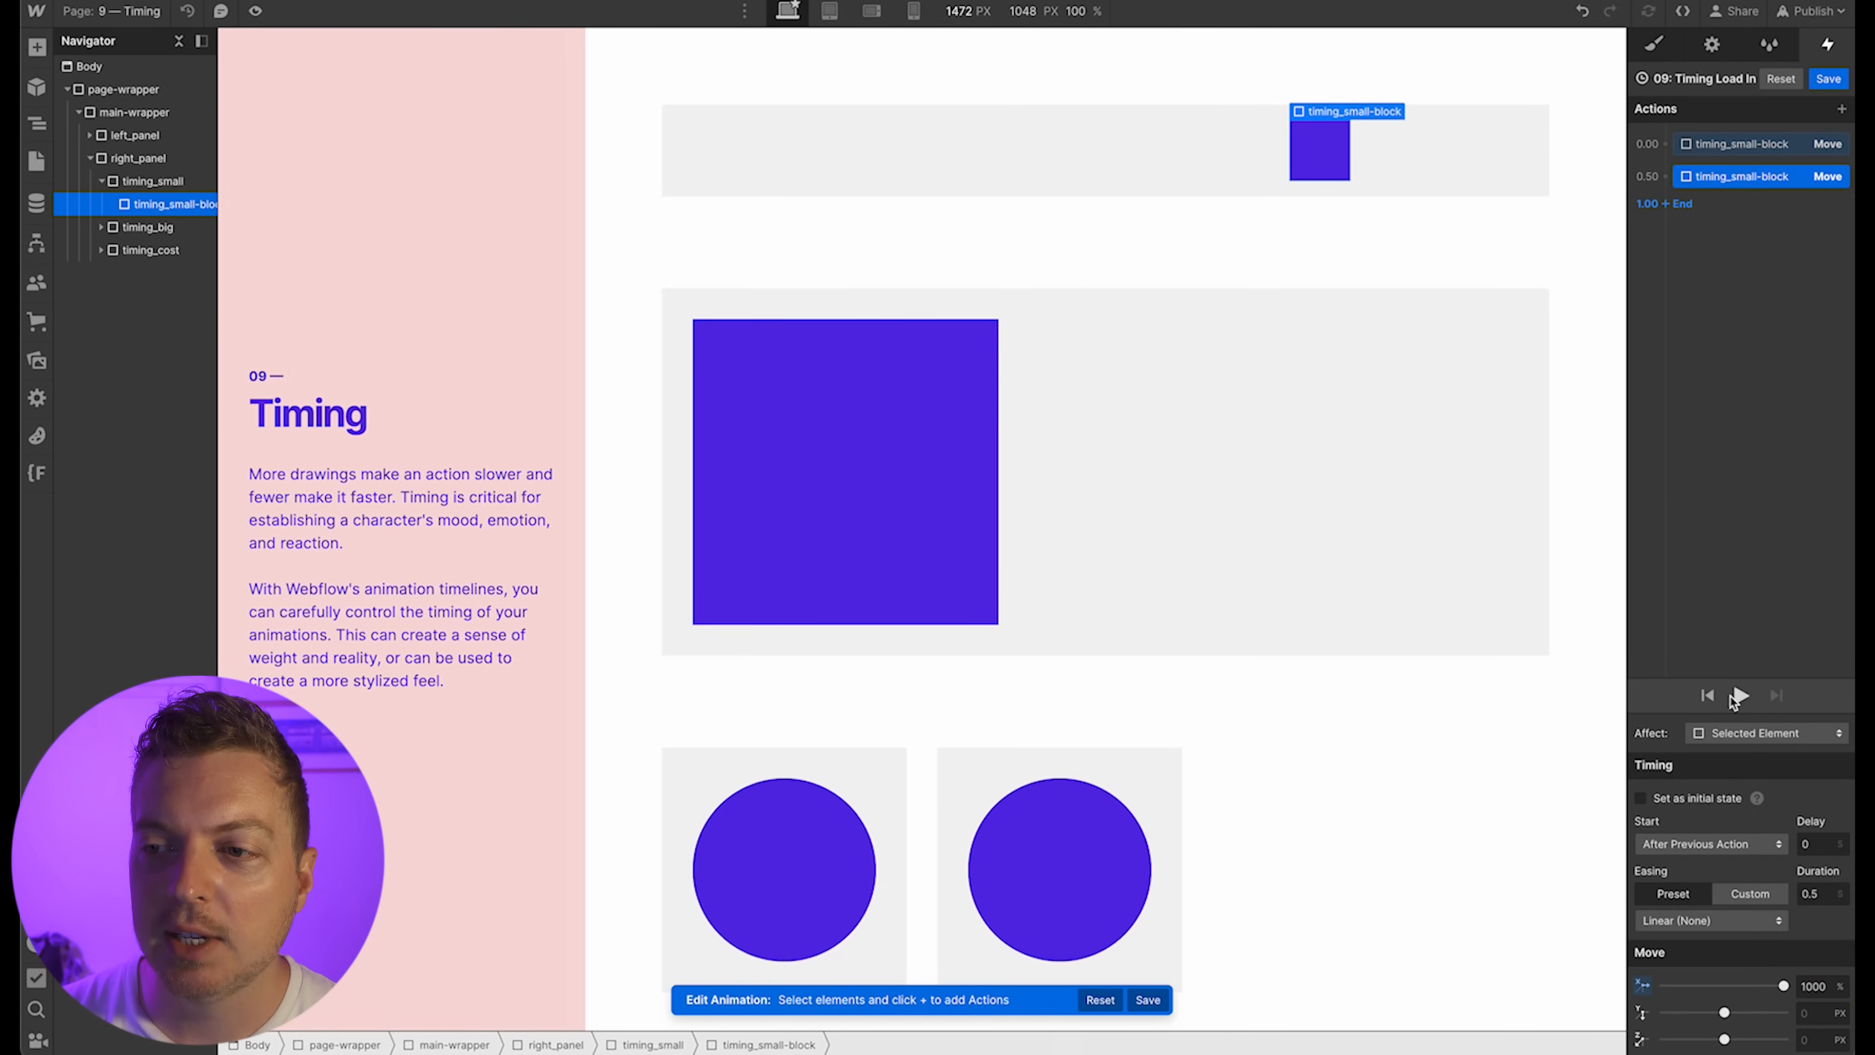
left_click(1731, 696)
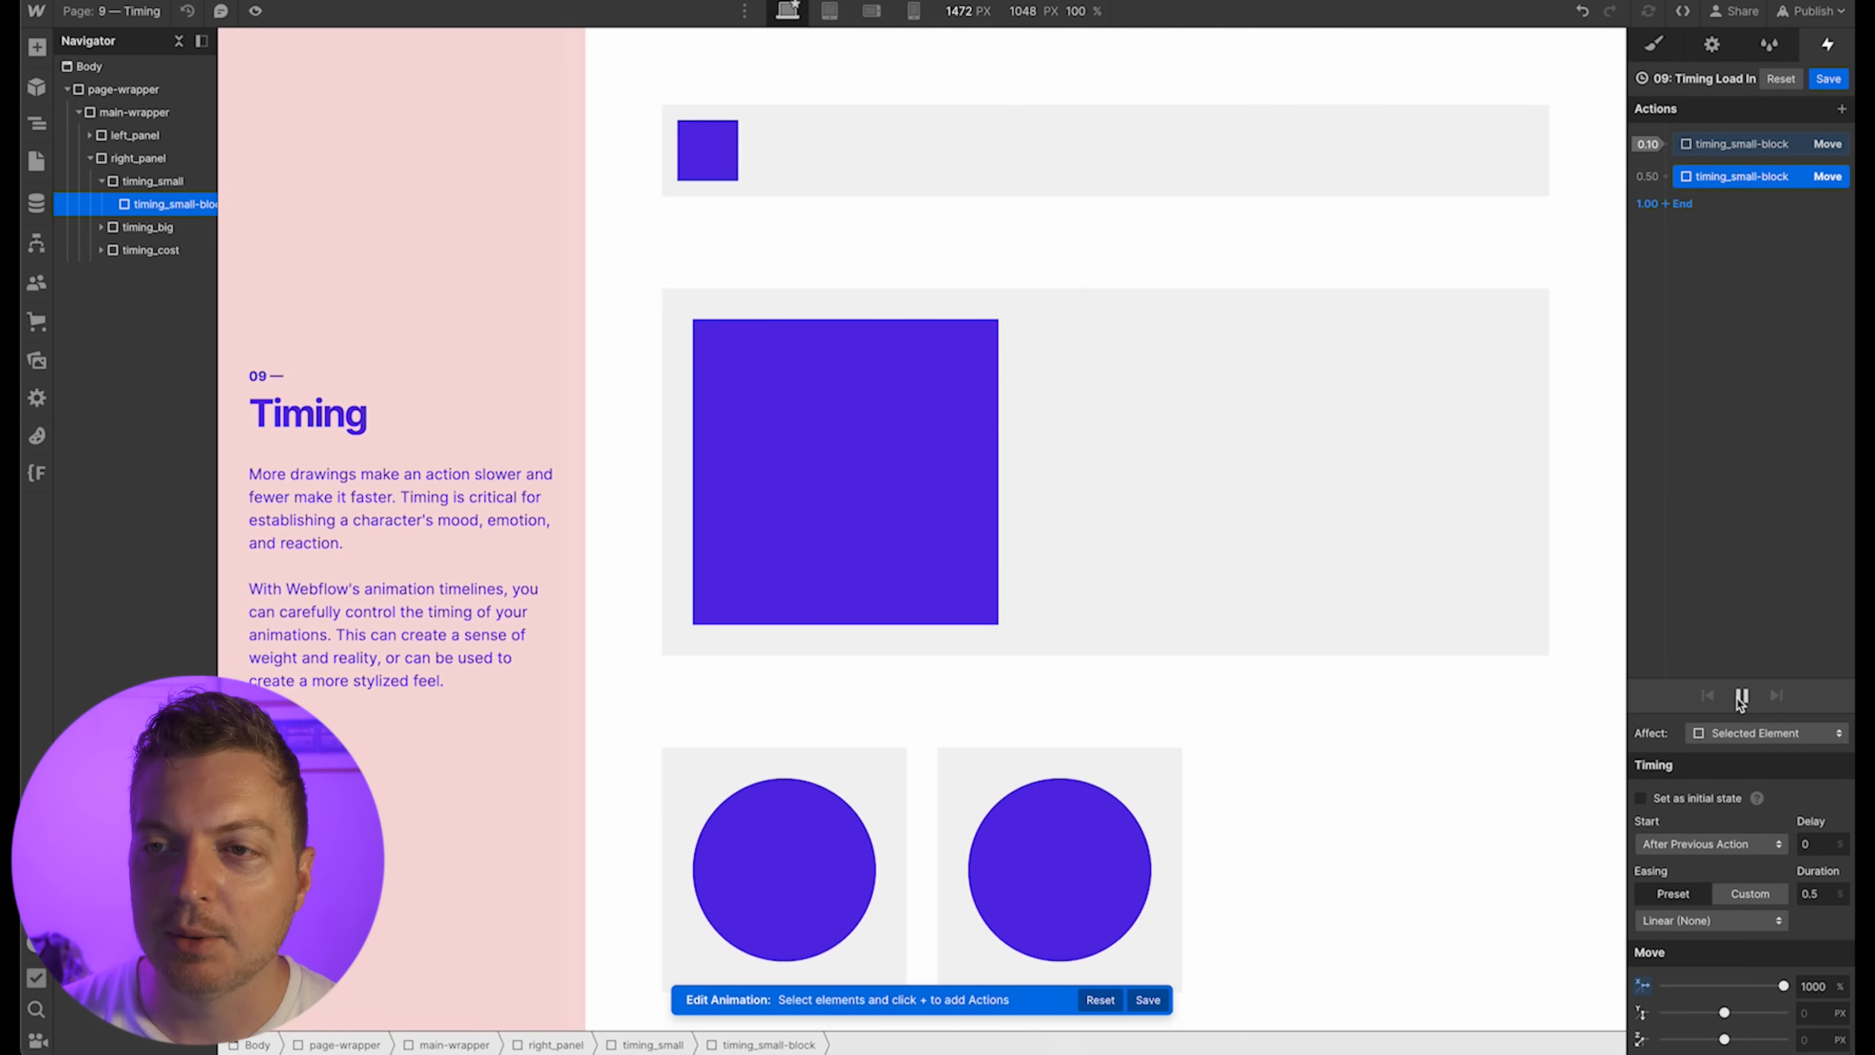
left_click(1747, 151)
left_click(1652, 796)
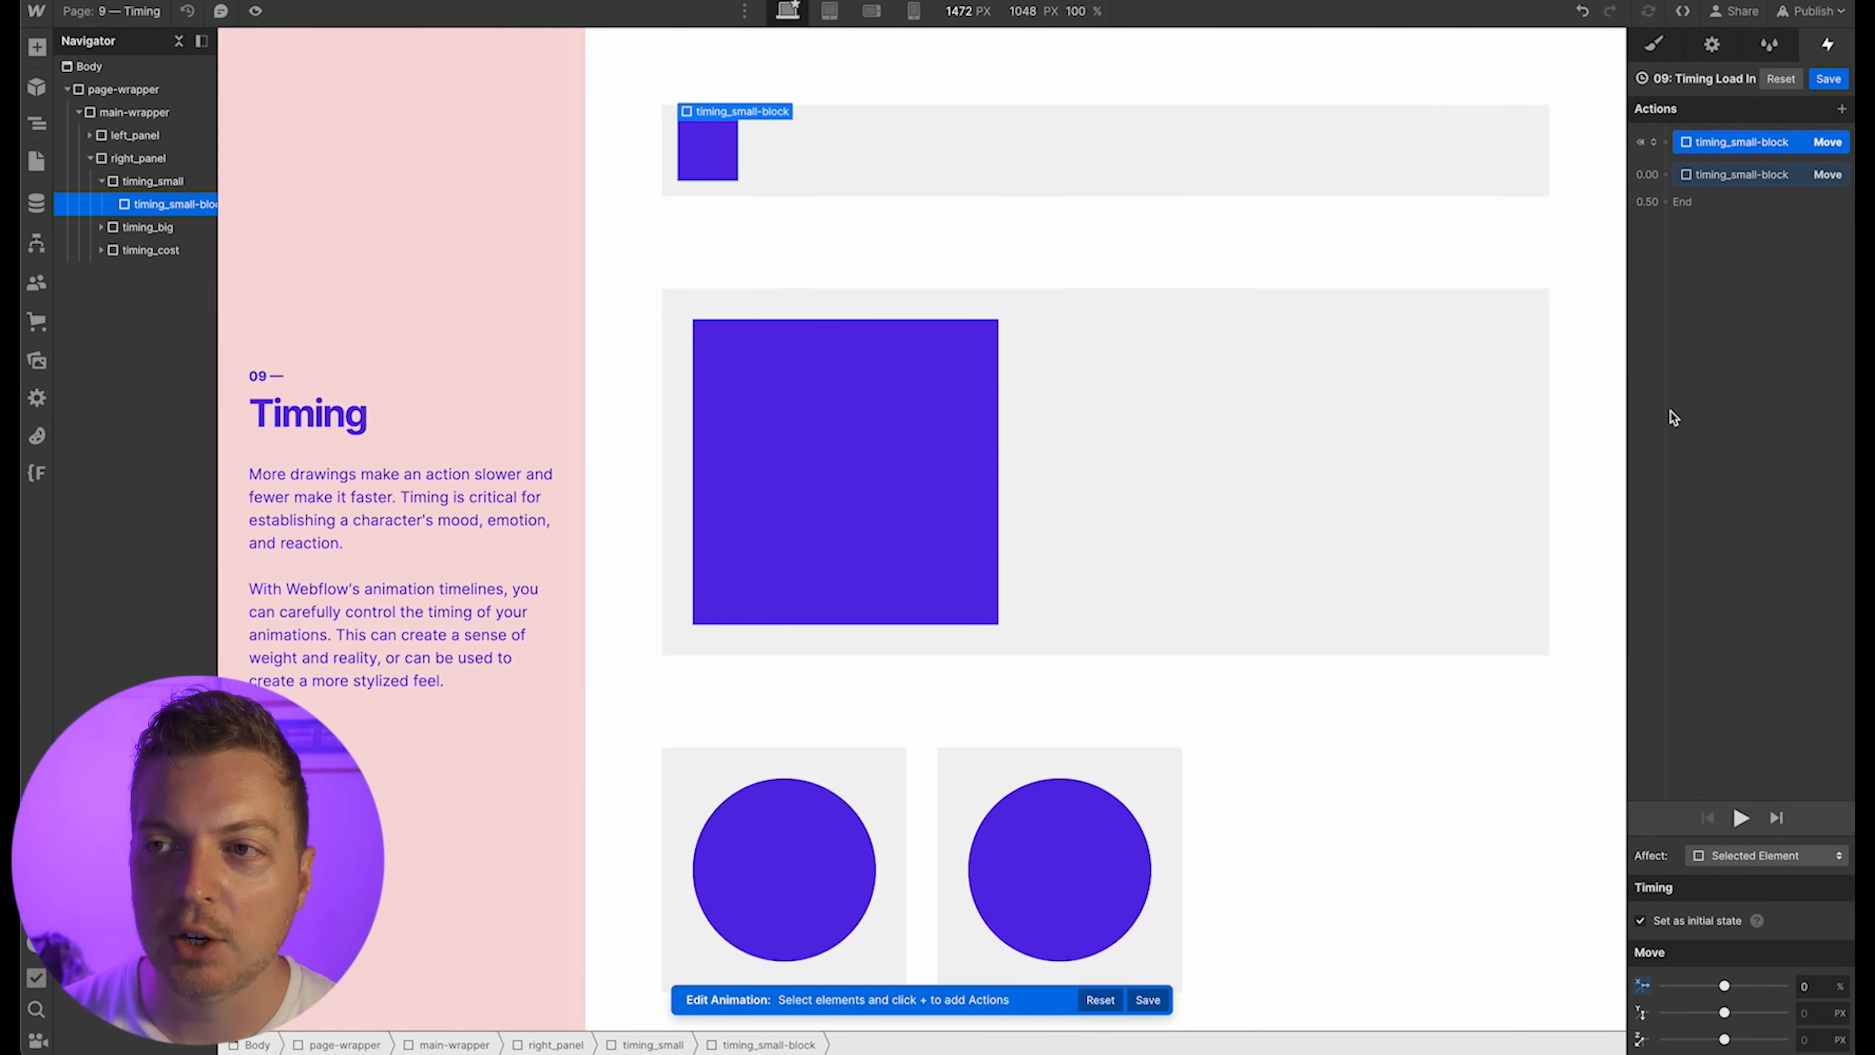
Add two Move actions for the big block, one in the initial state and one starting with the small block's timed move
left_click(867, 486)
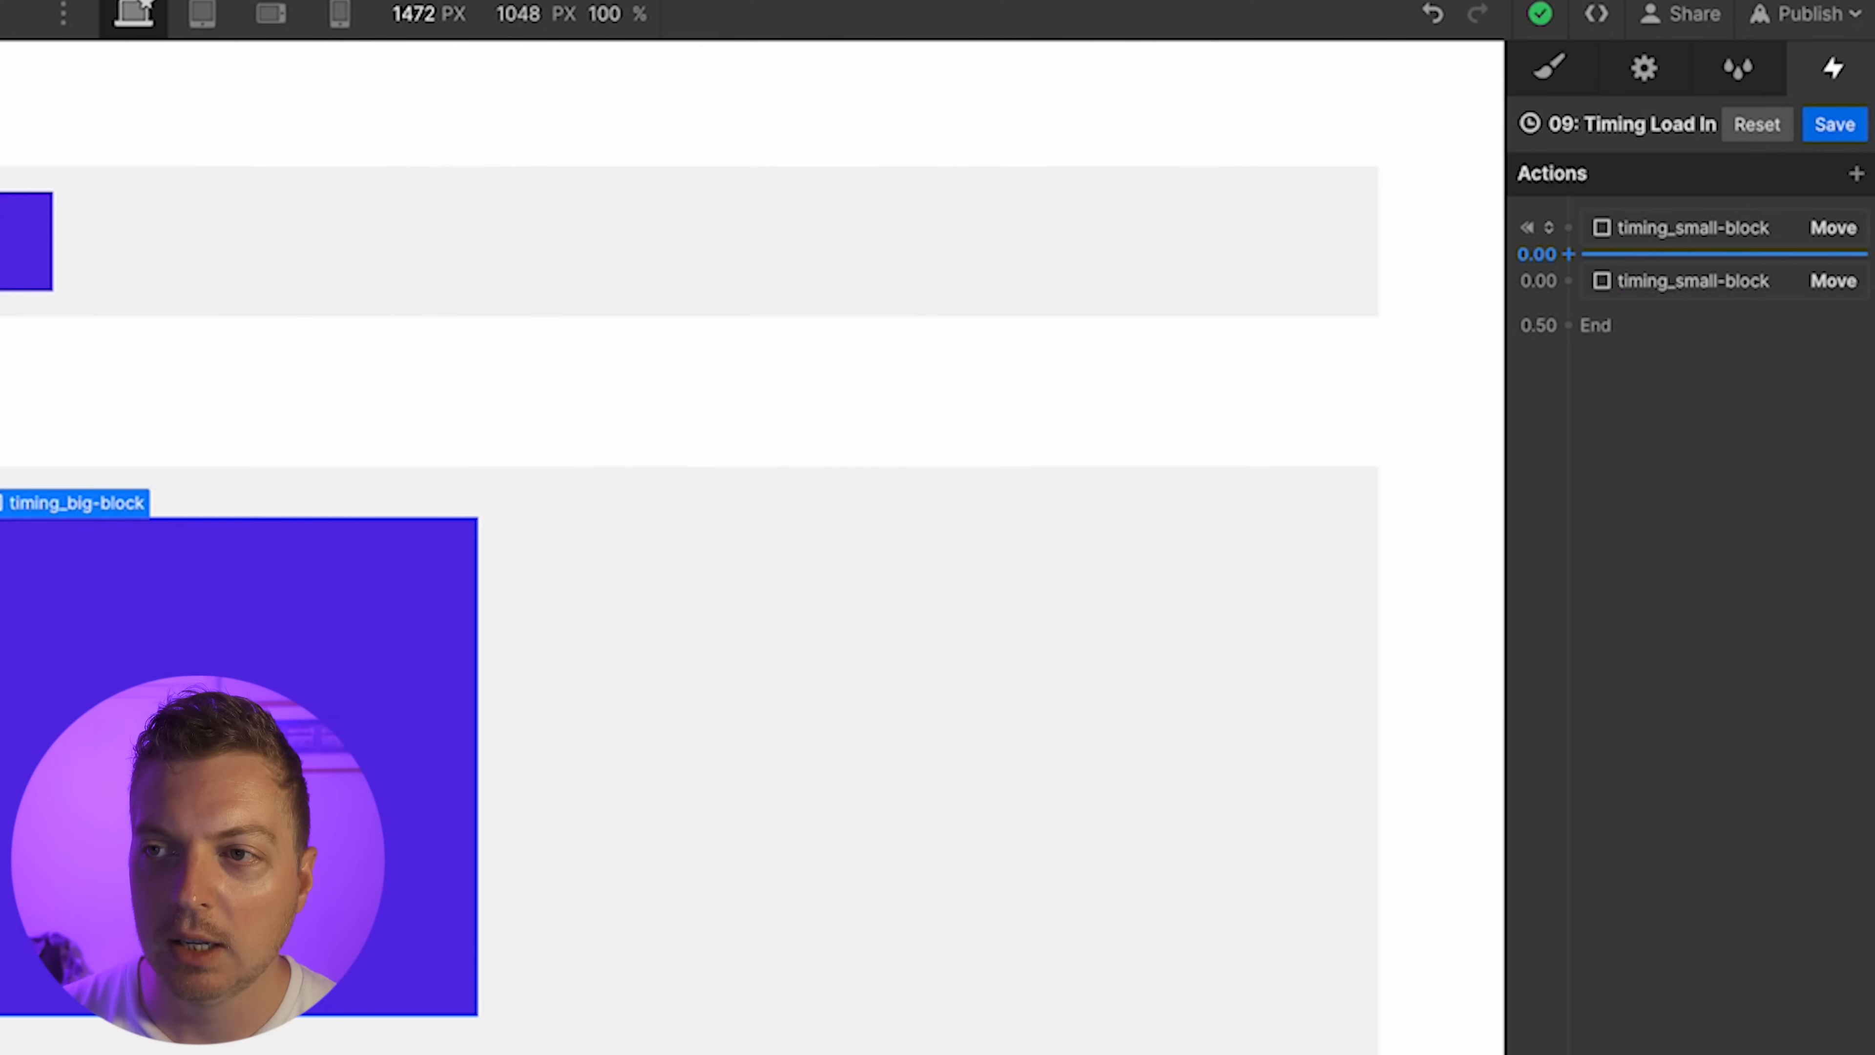
left_click(1568, 254)
left_click(1620, 339)
mouse_move(1660, 280)
left_mouse_down()
mouse_move(1659, 226)
mouse_move(1660, 243)
left_mouse_up()
left_click(1644, 363)
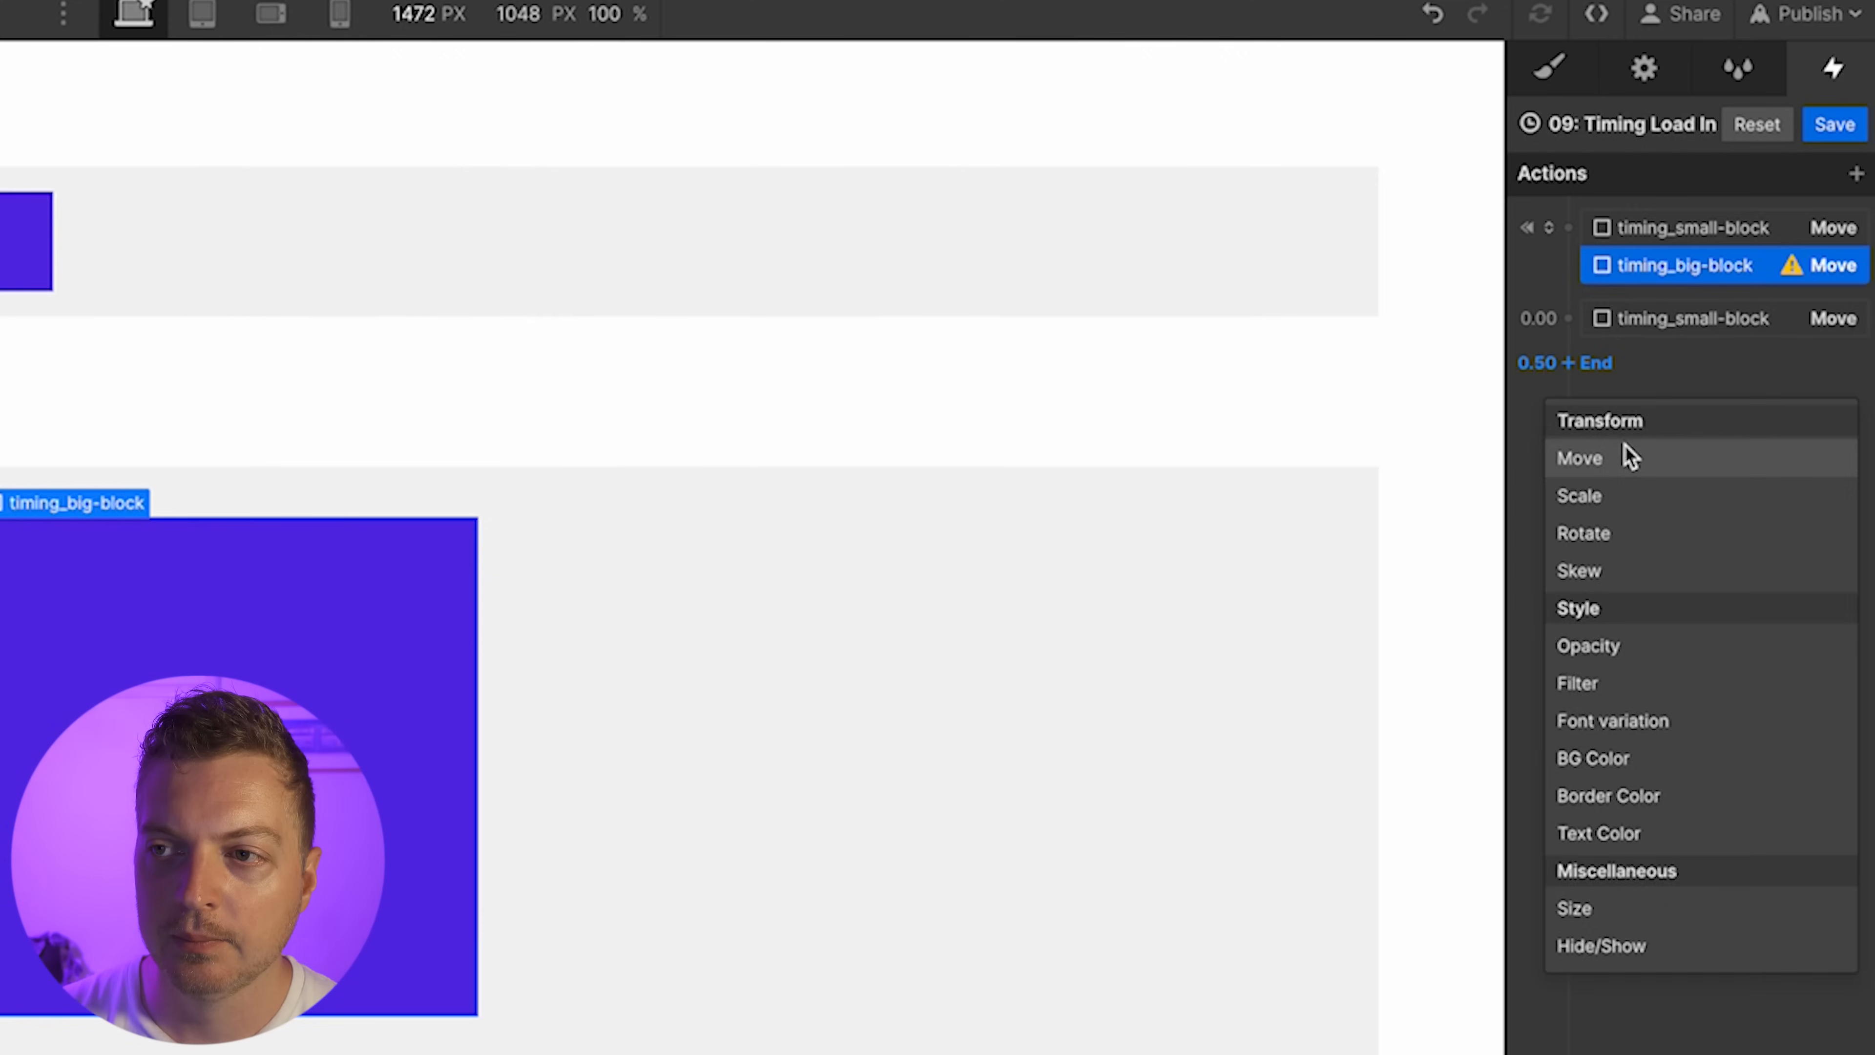
left_click(1629, 458)
left_click_drag(1670, 361, 1669, 325)
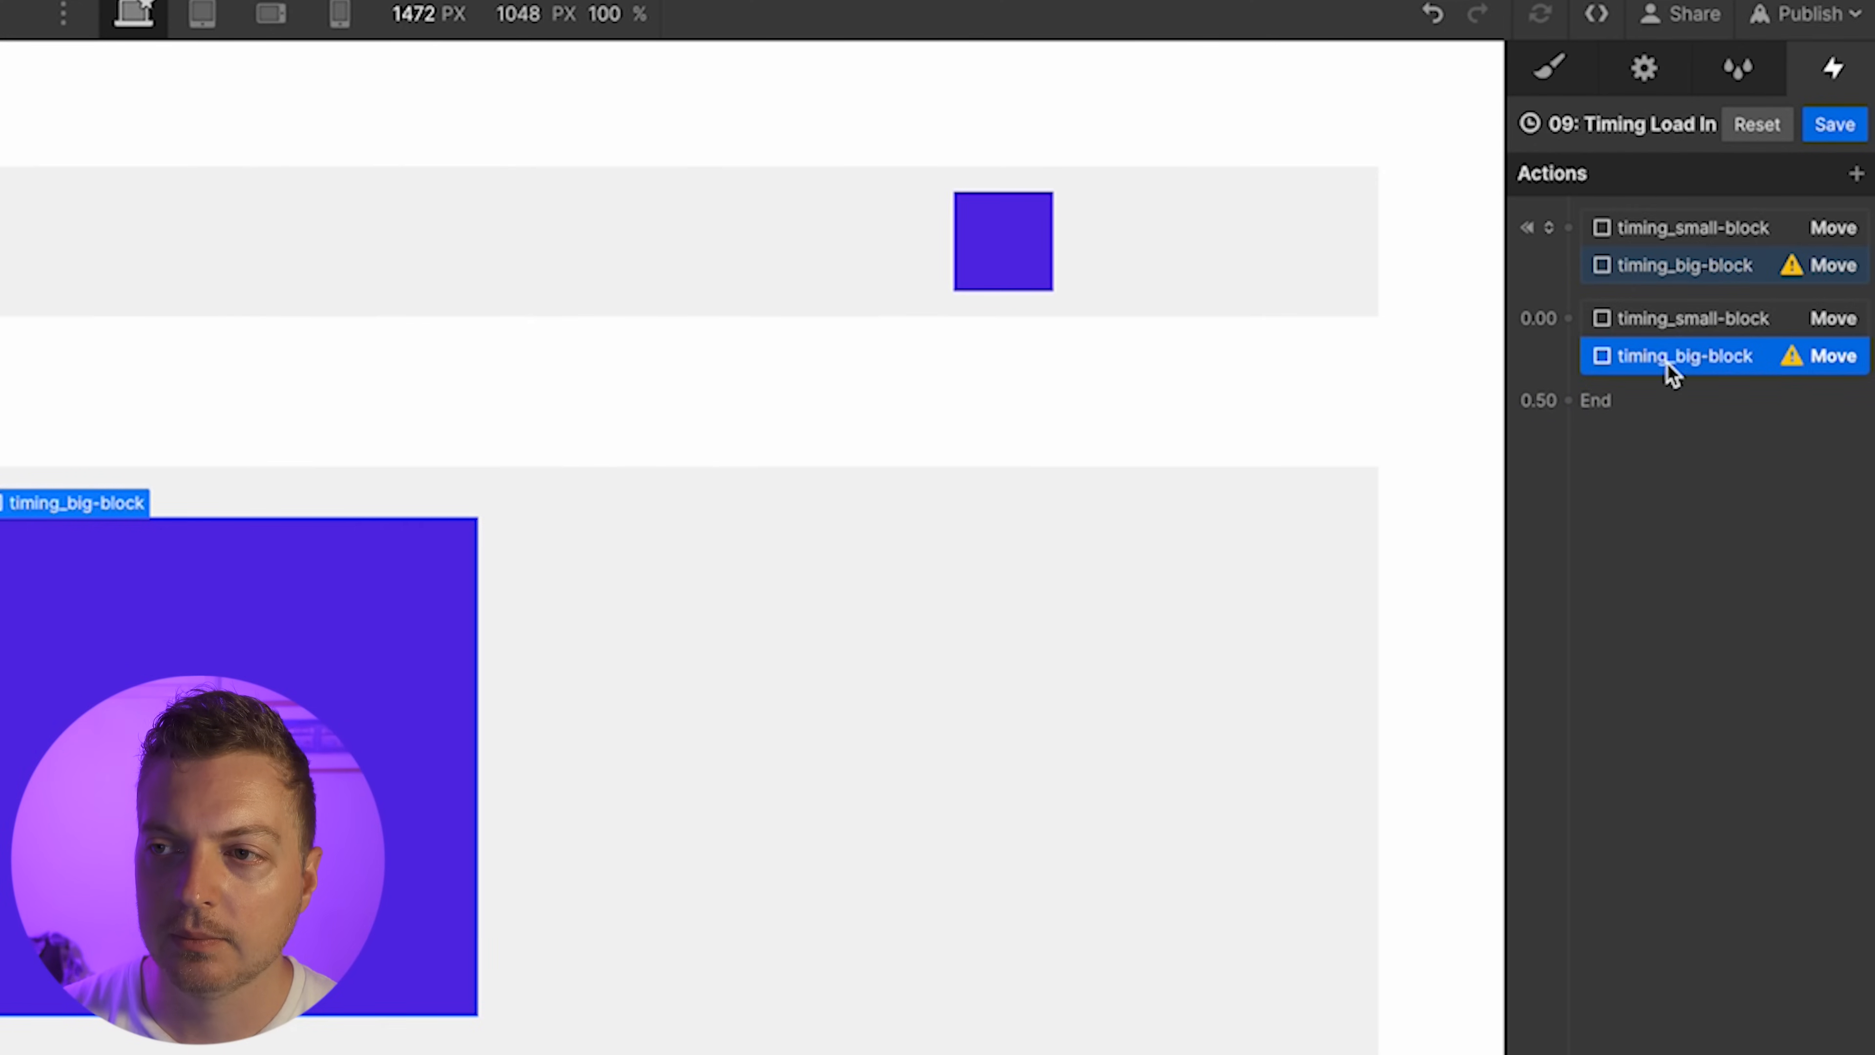
Set the X value of the big block's timed Move action to 170% so it ends inside its grey container
left_click(1680, 323)
left_click(1818, 990)
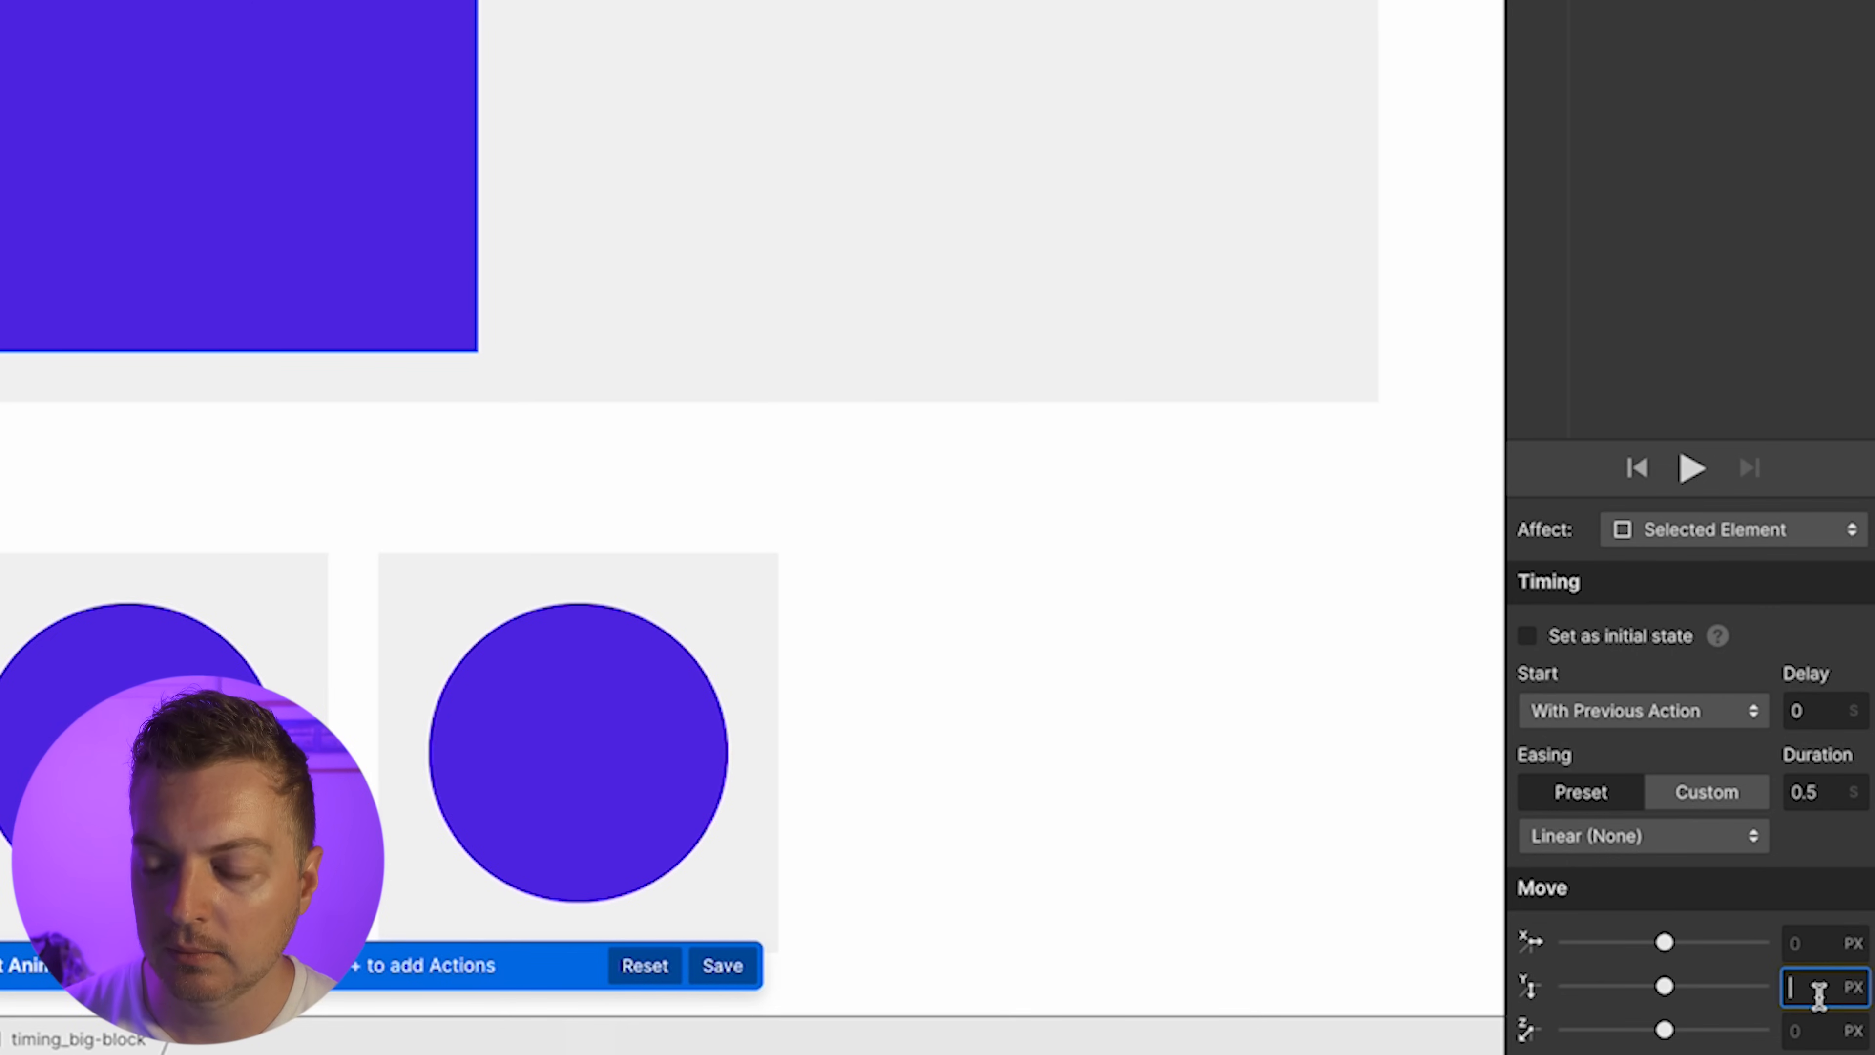
left_click(1804, 943)
type("1000%")
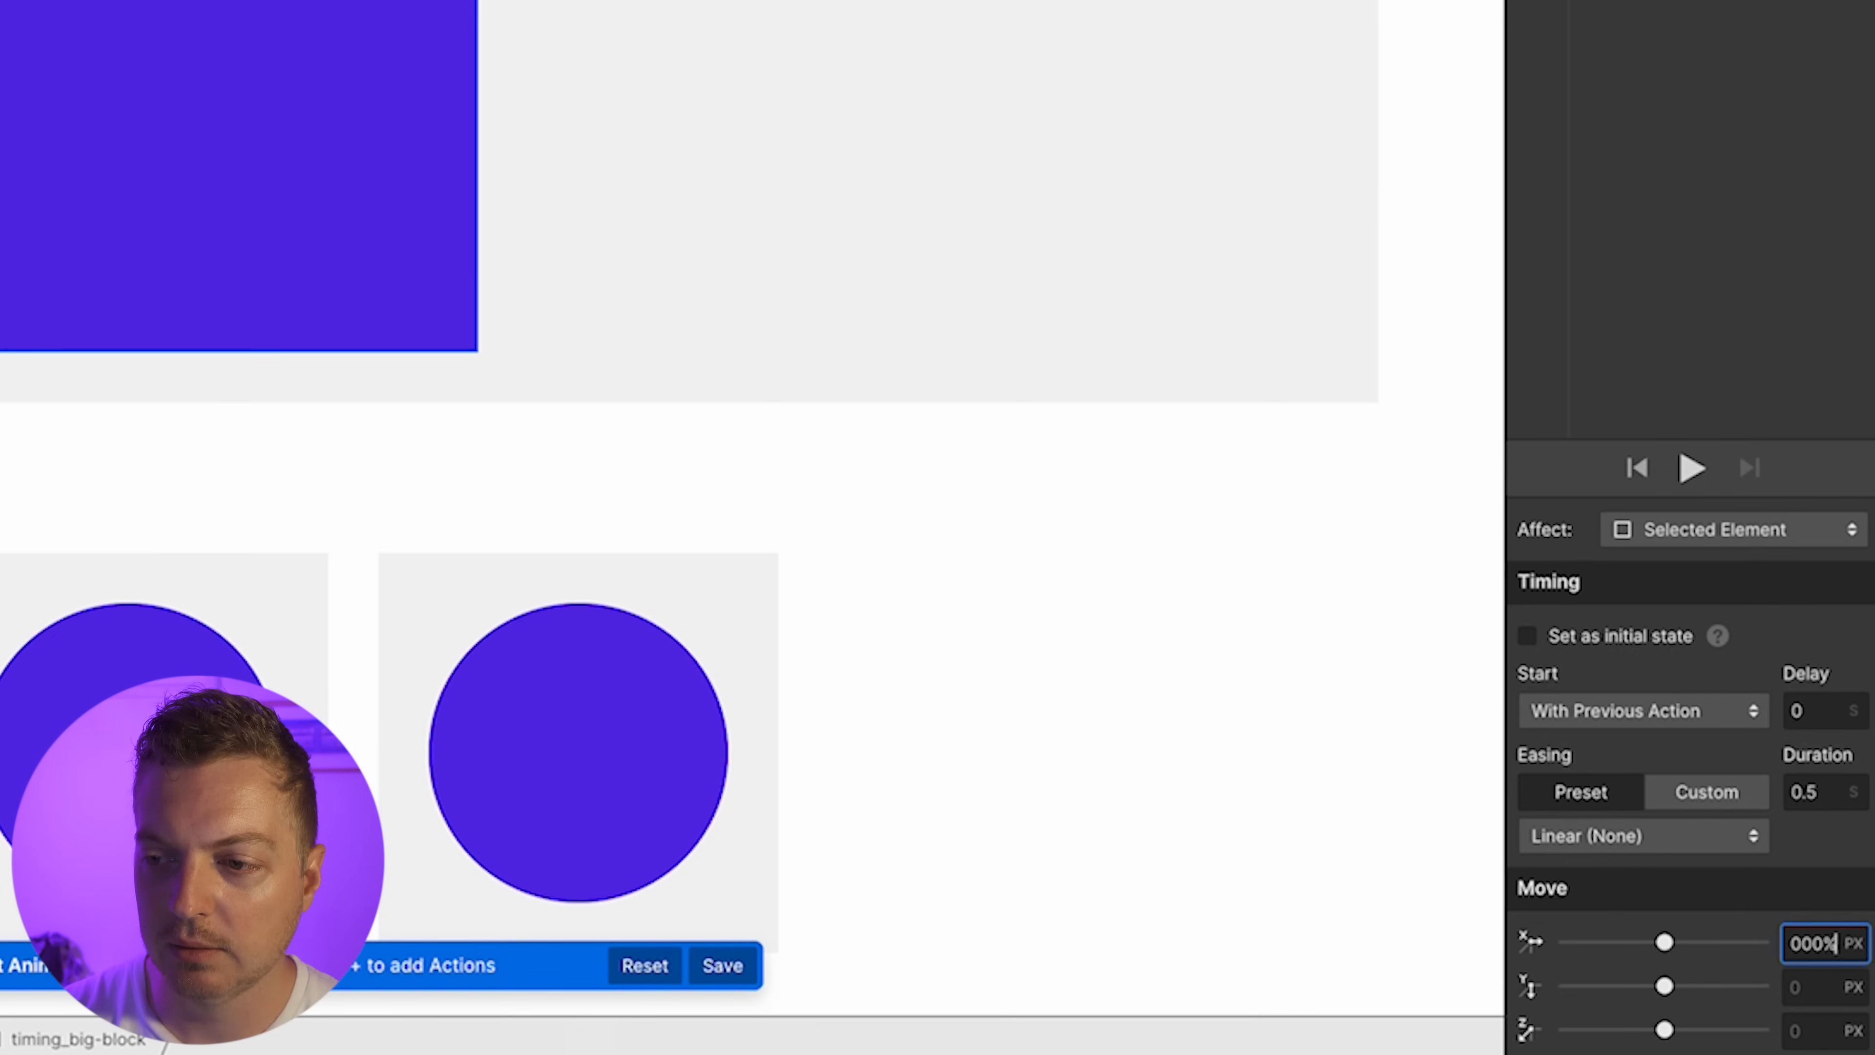
key("Return")
key("super+a")
type("800")
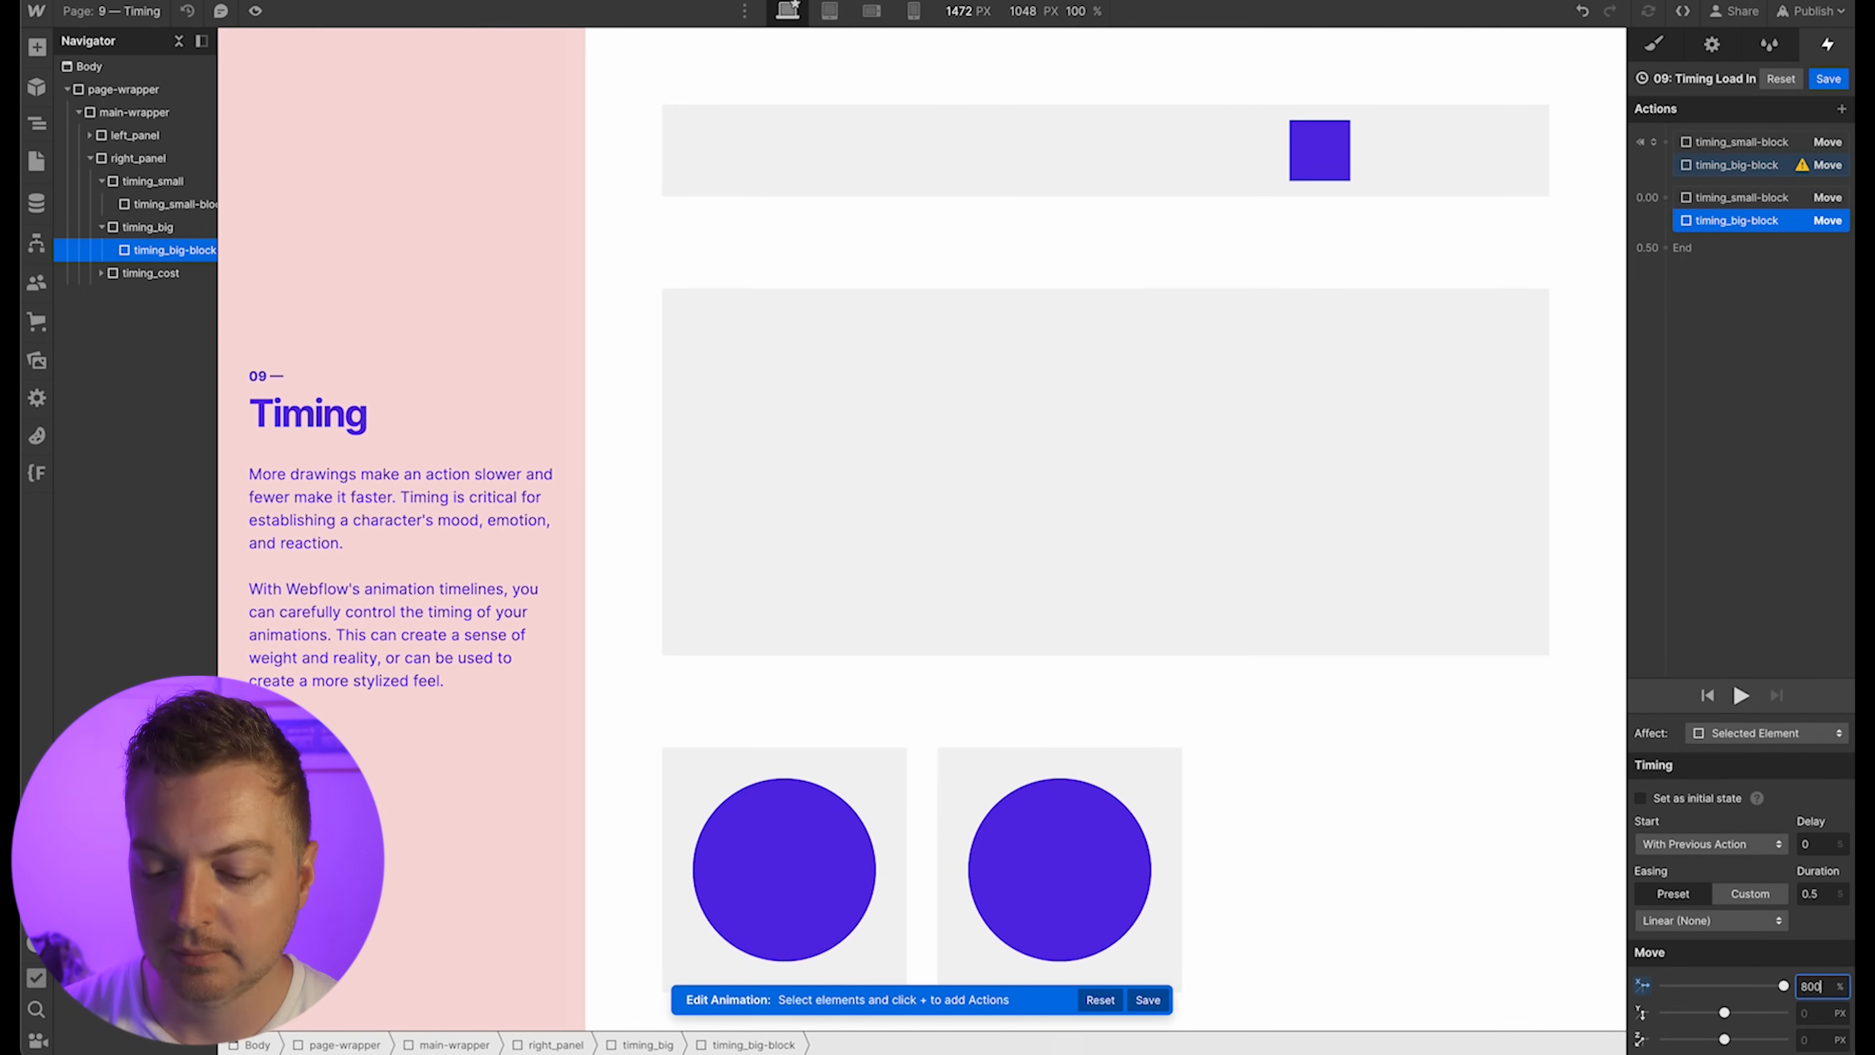
key("super+a")
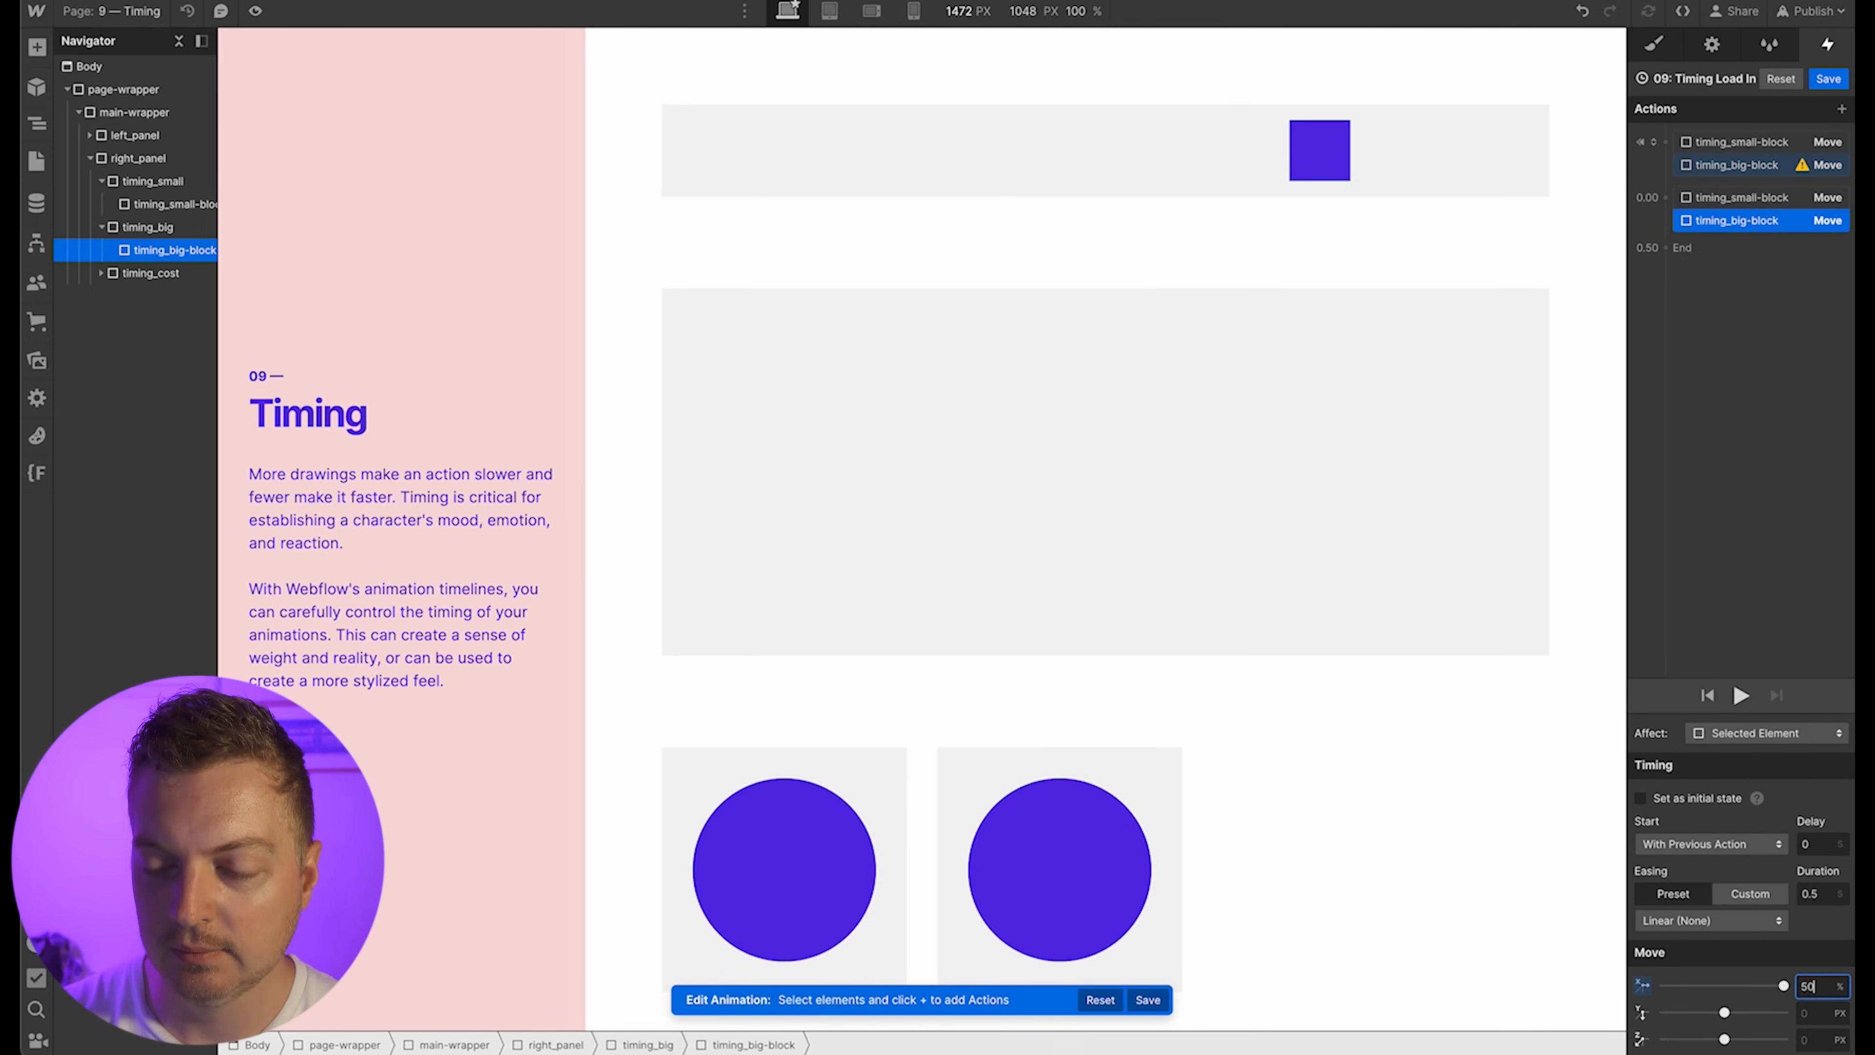
type("500")
type("200")
key("Return")
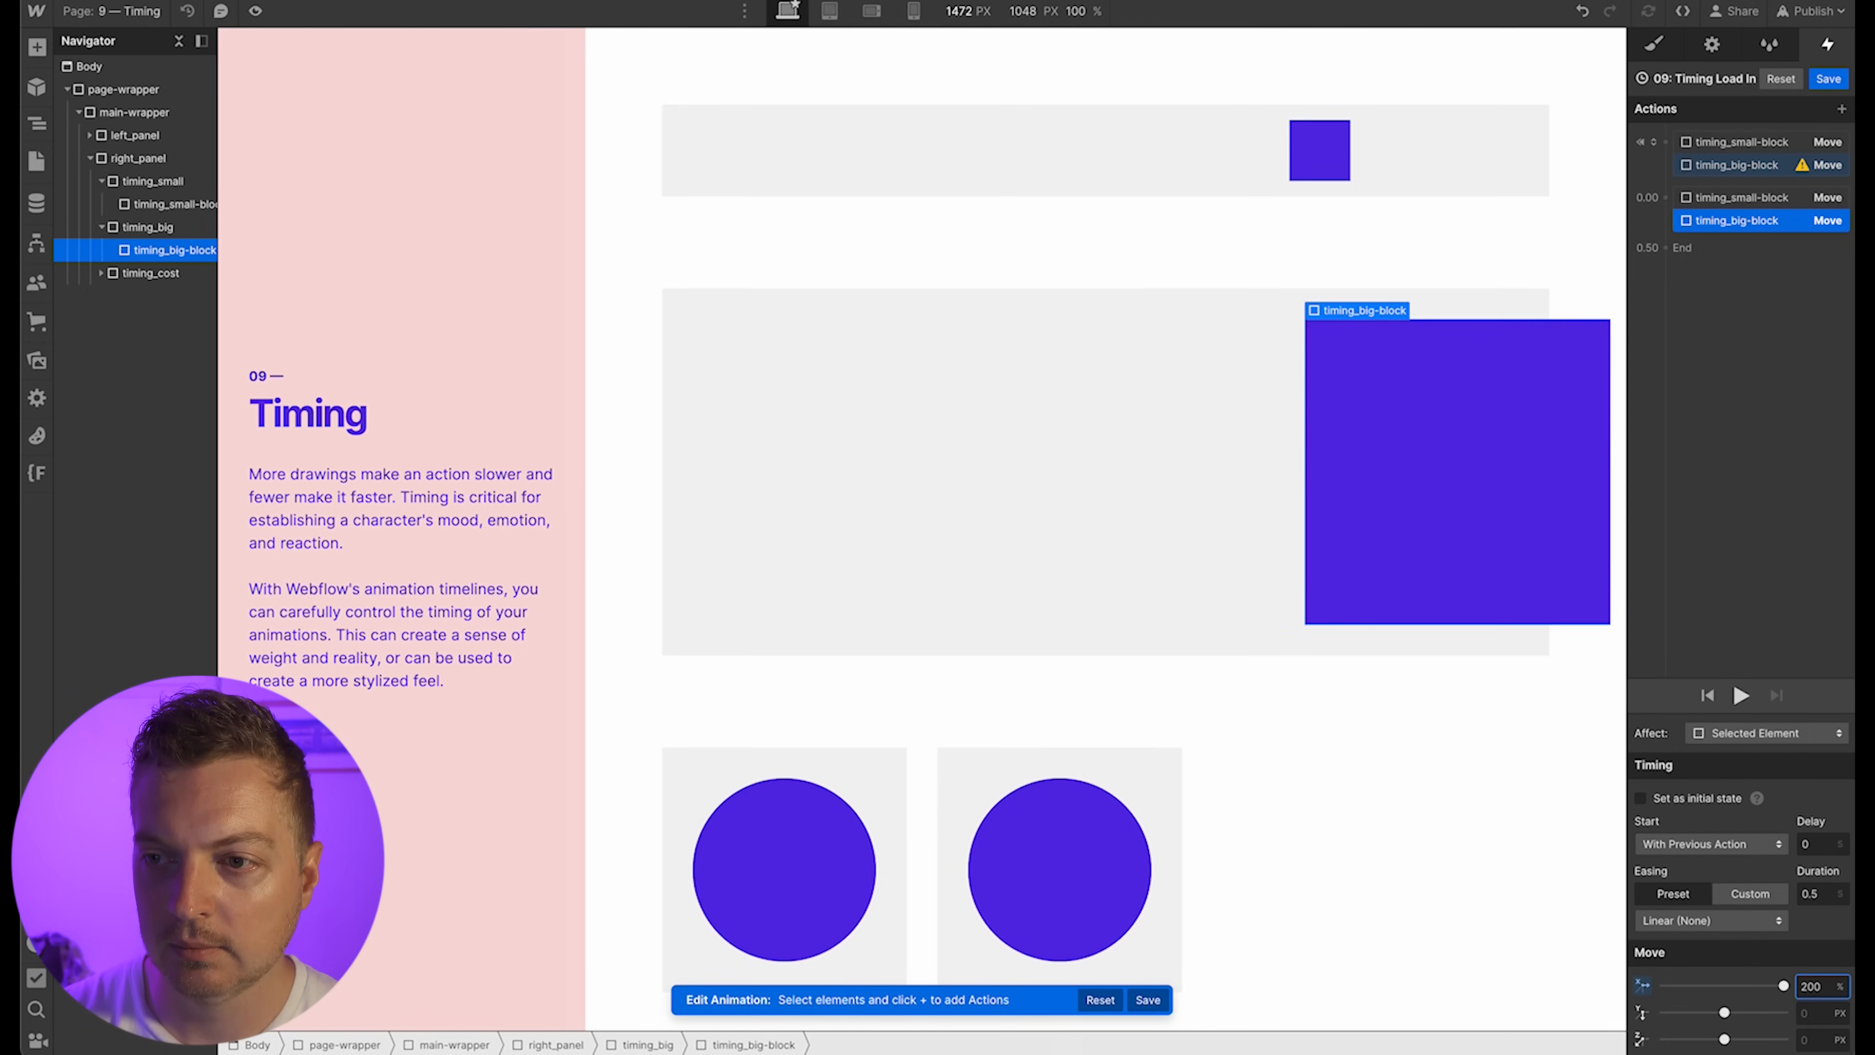
key("shift+Down")
key("shift+Down")
key("shift+Down")
key("shift+Down")
key("shift+Down")
key("shift+Up")
key("shift+Up")
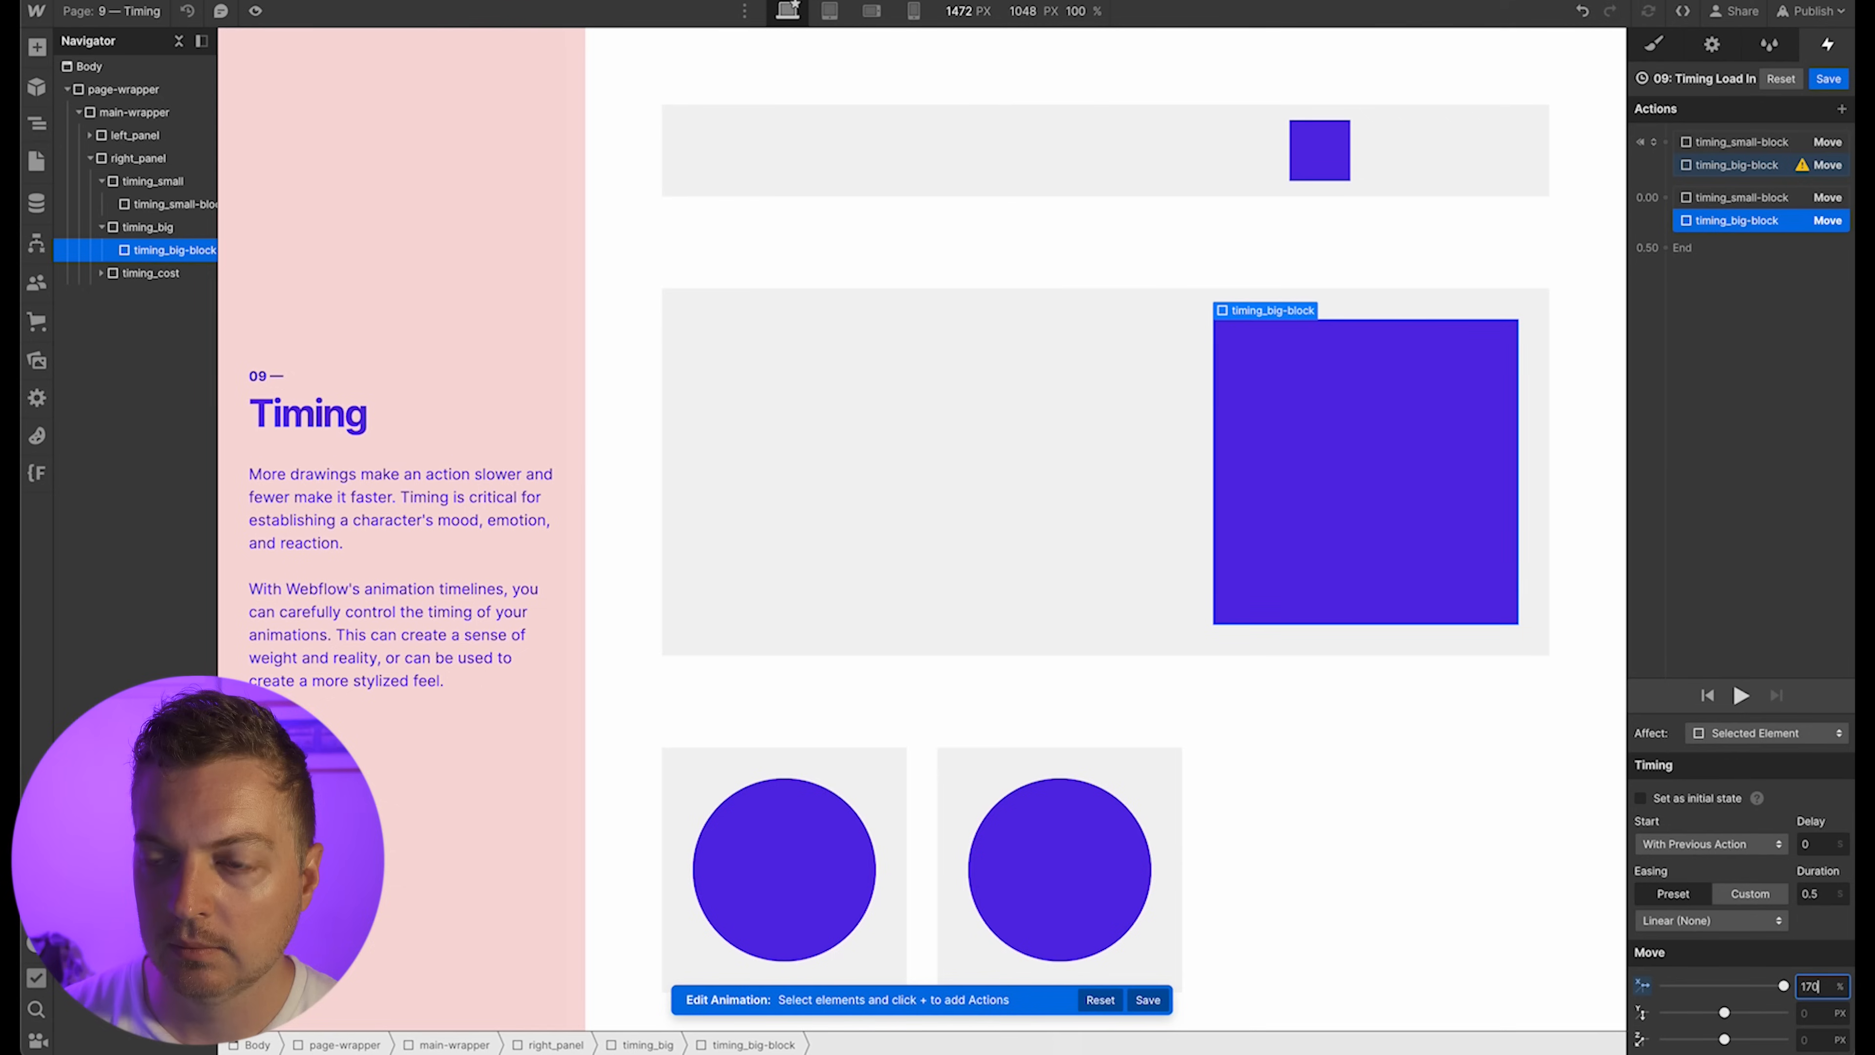
Set the X value of the big block's initial-state Move action to 0%
left_click(1771, 164)
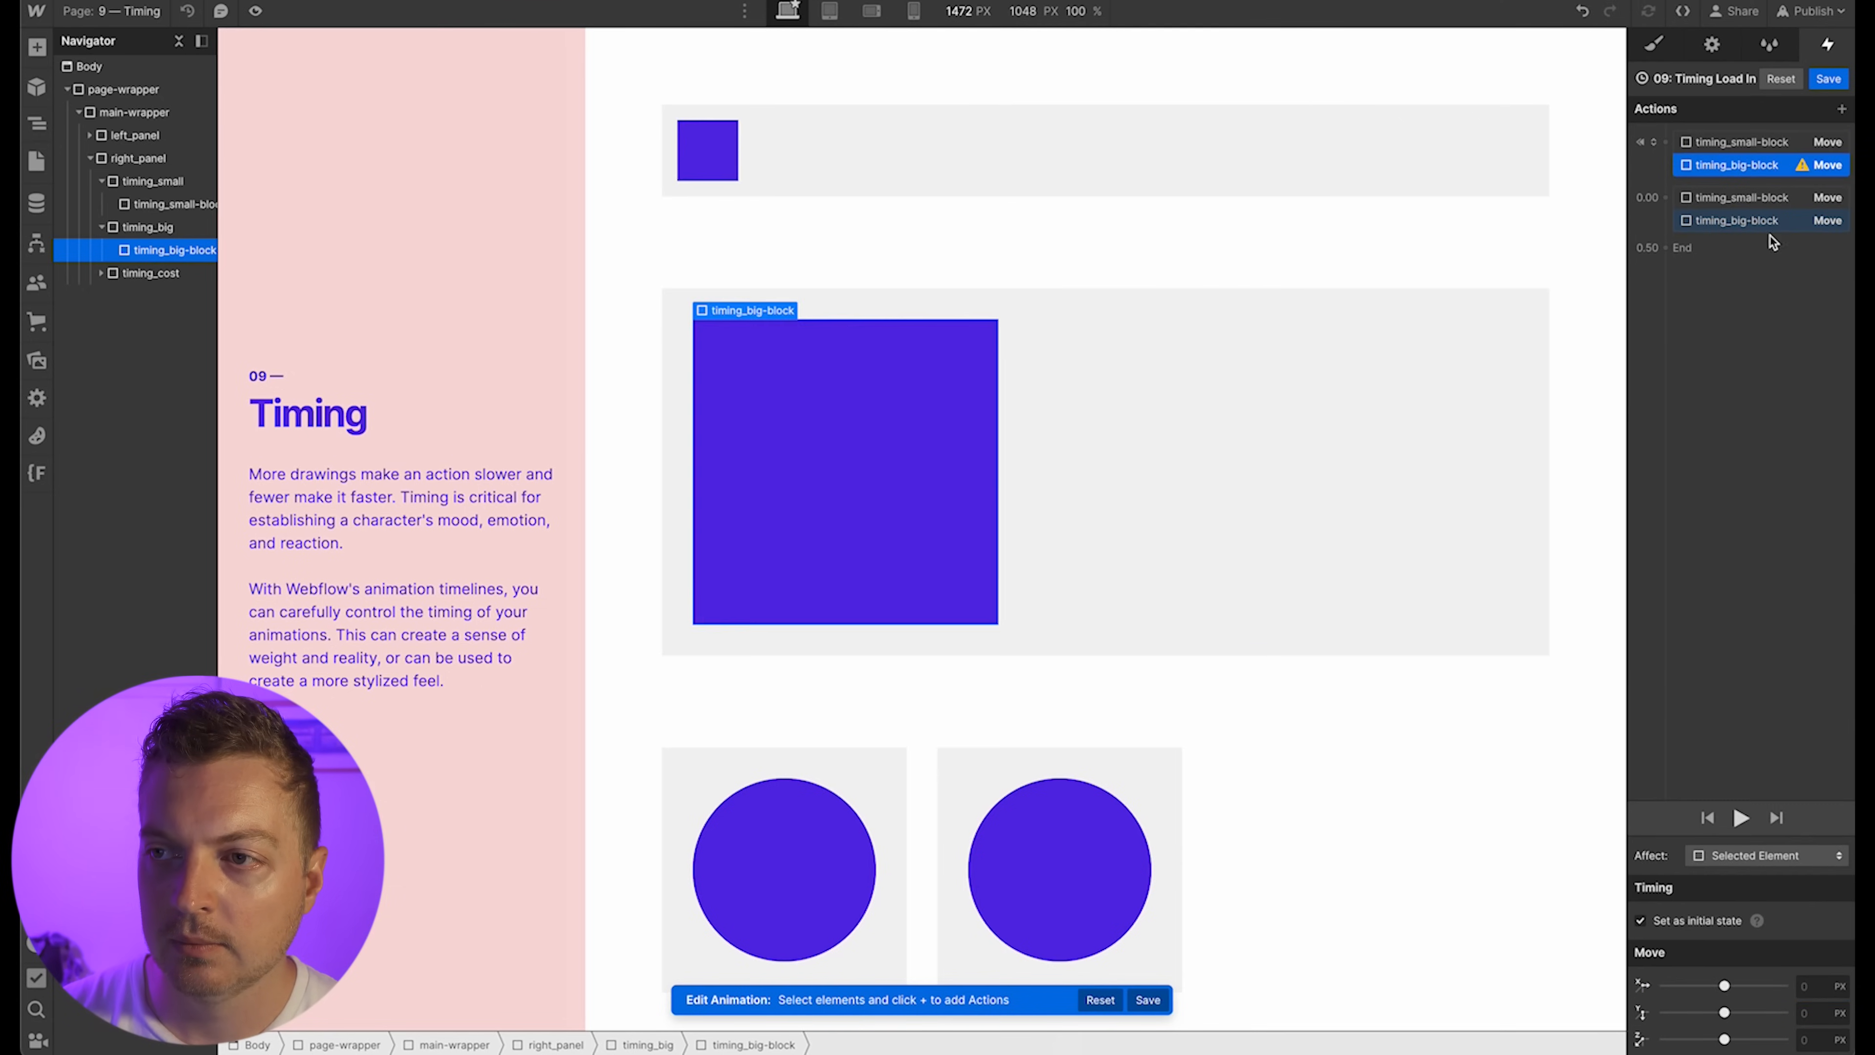
left_click(1816, 990)
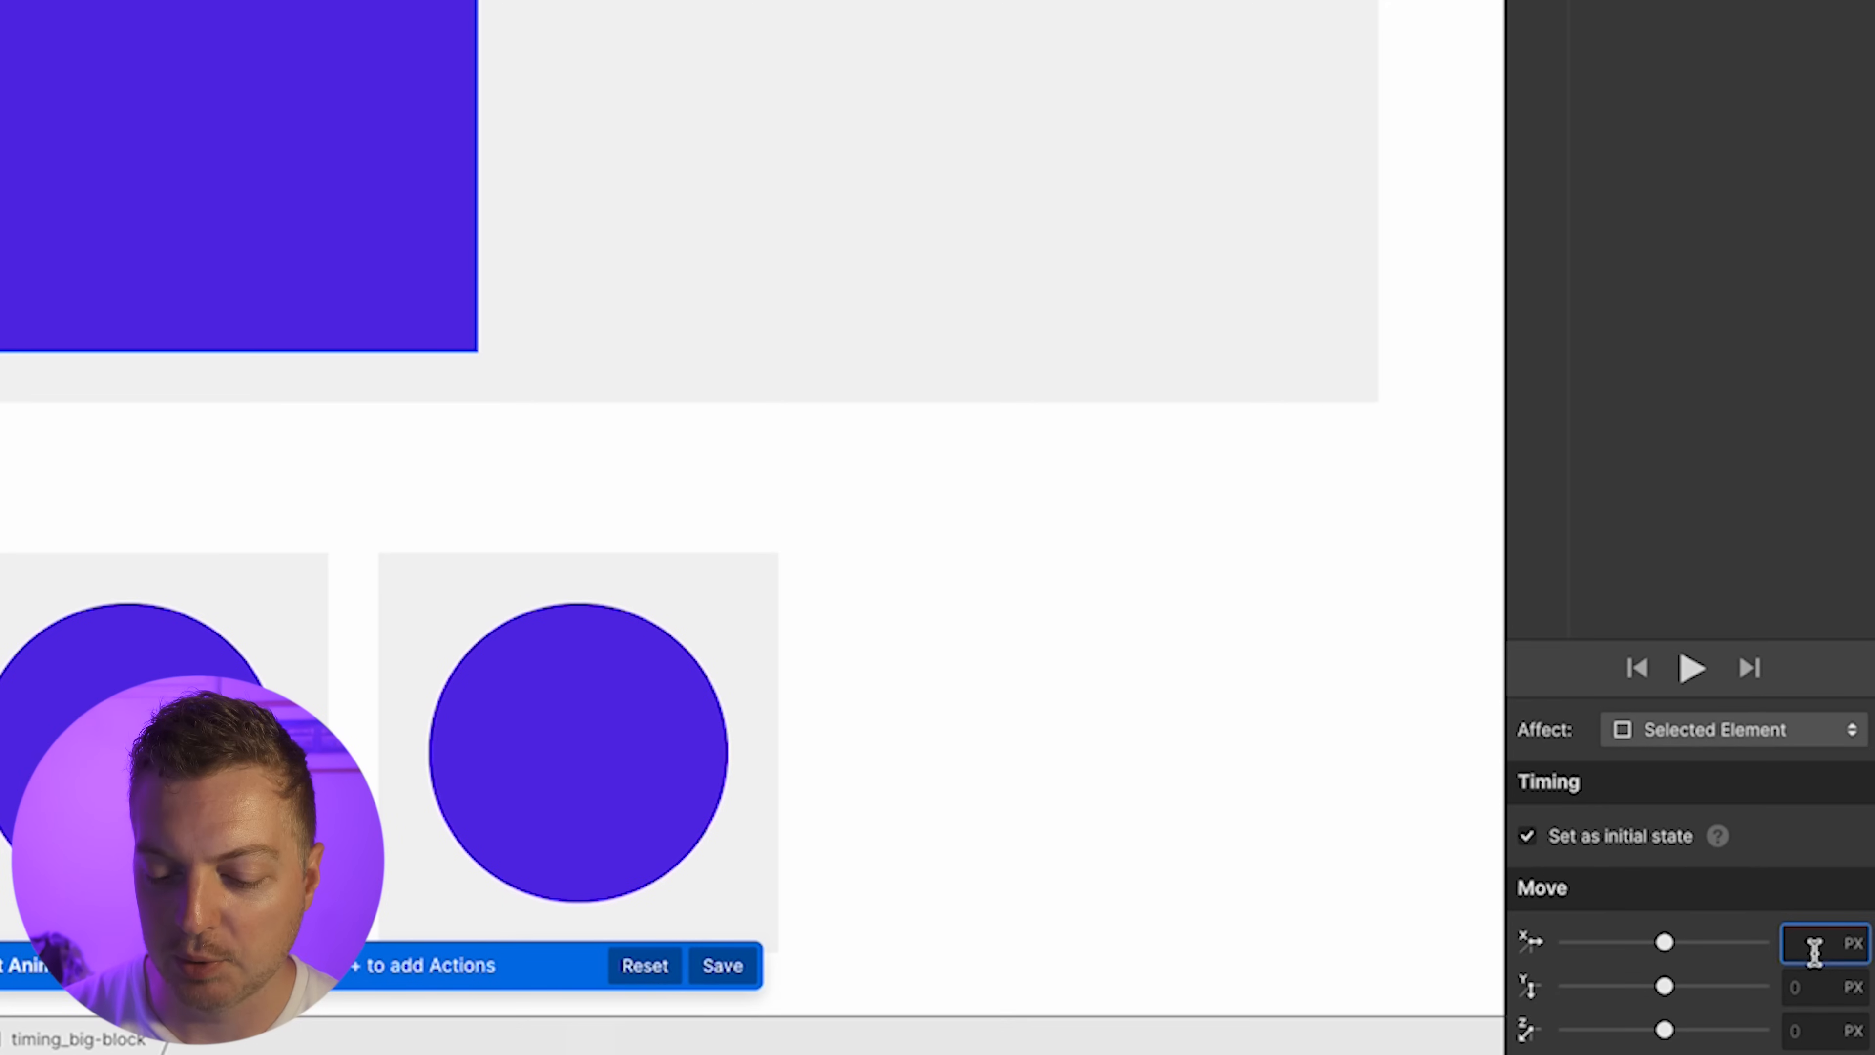
type("0%")
key("Return")
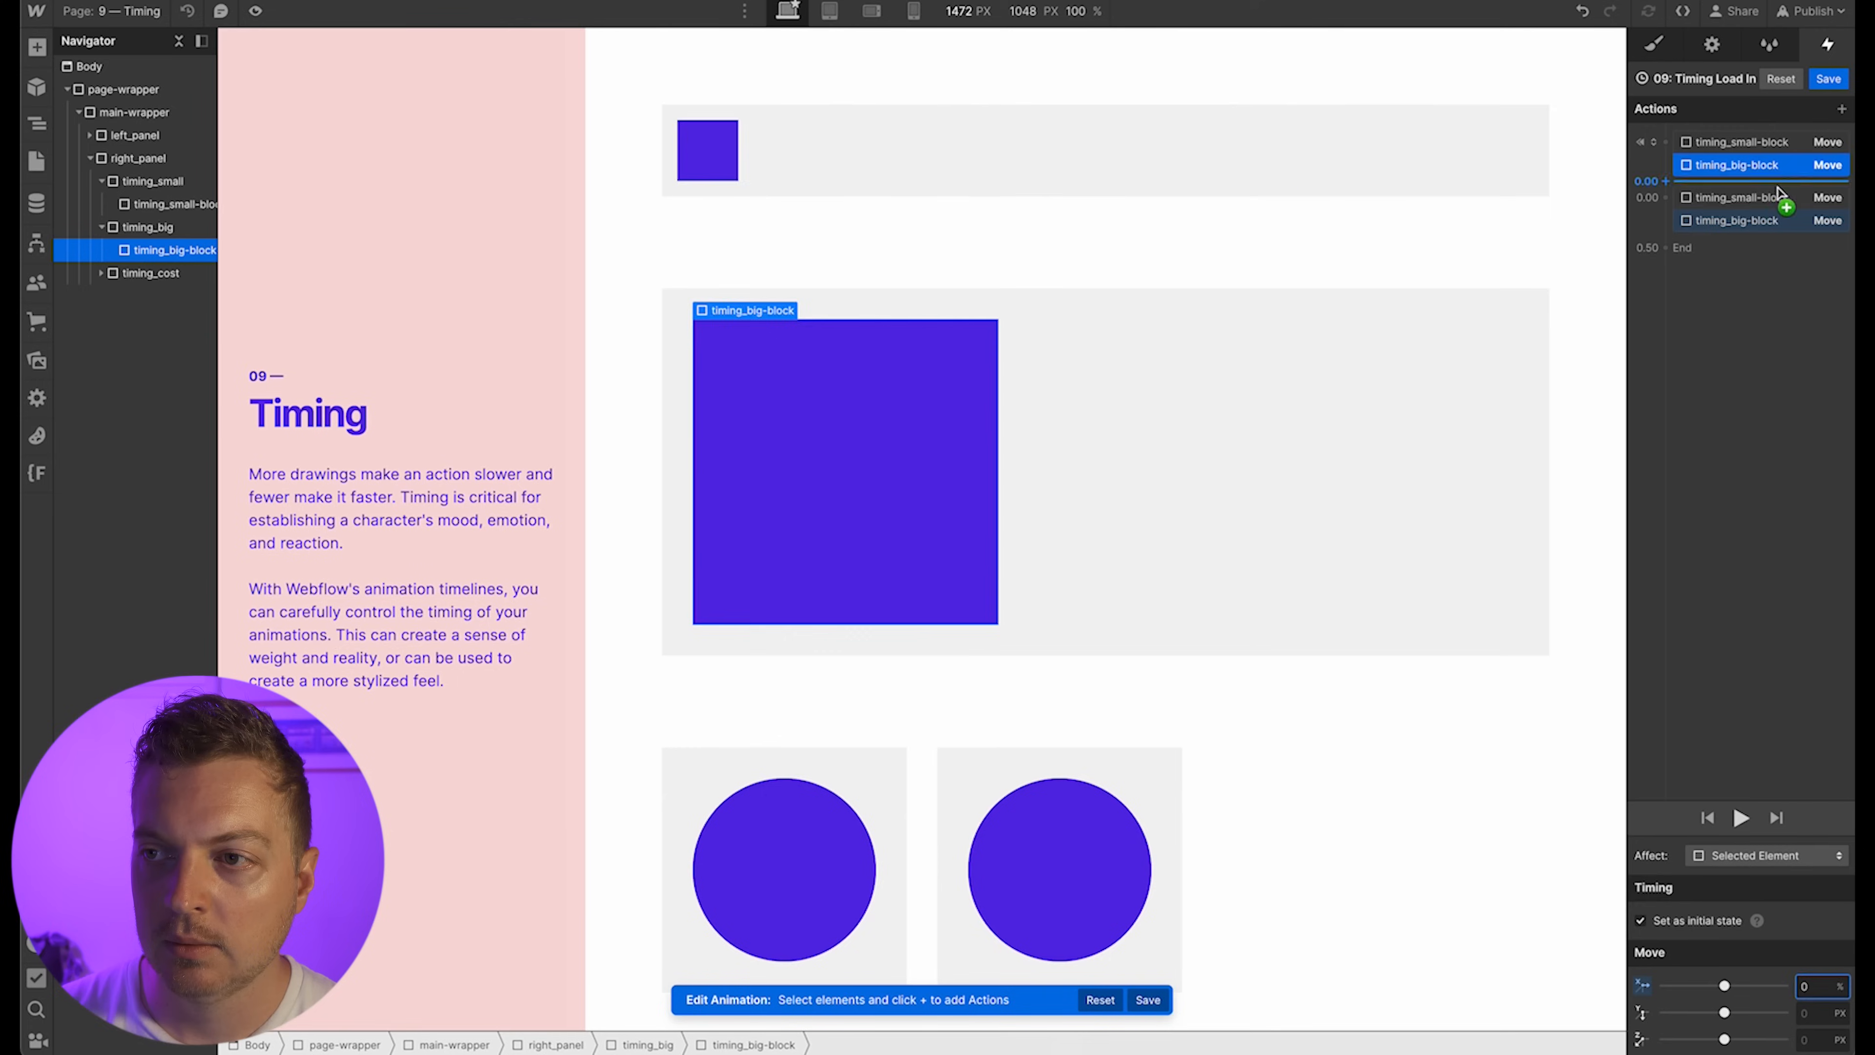
Give both timed Move actions a 1 s duration with Ease easing, and play the animation
left_click(1764, 197)
left_click(1775, 221)
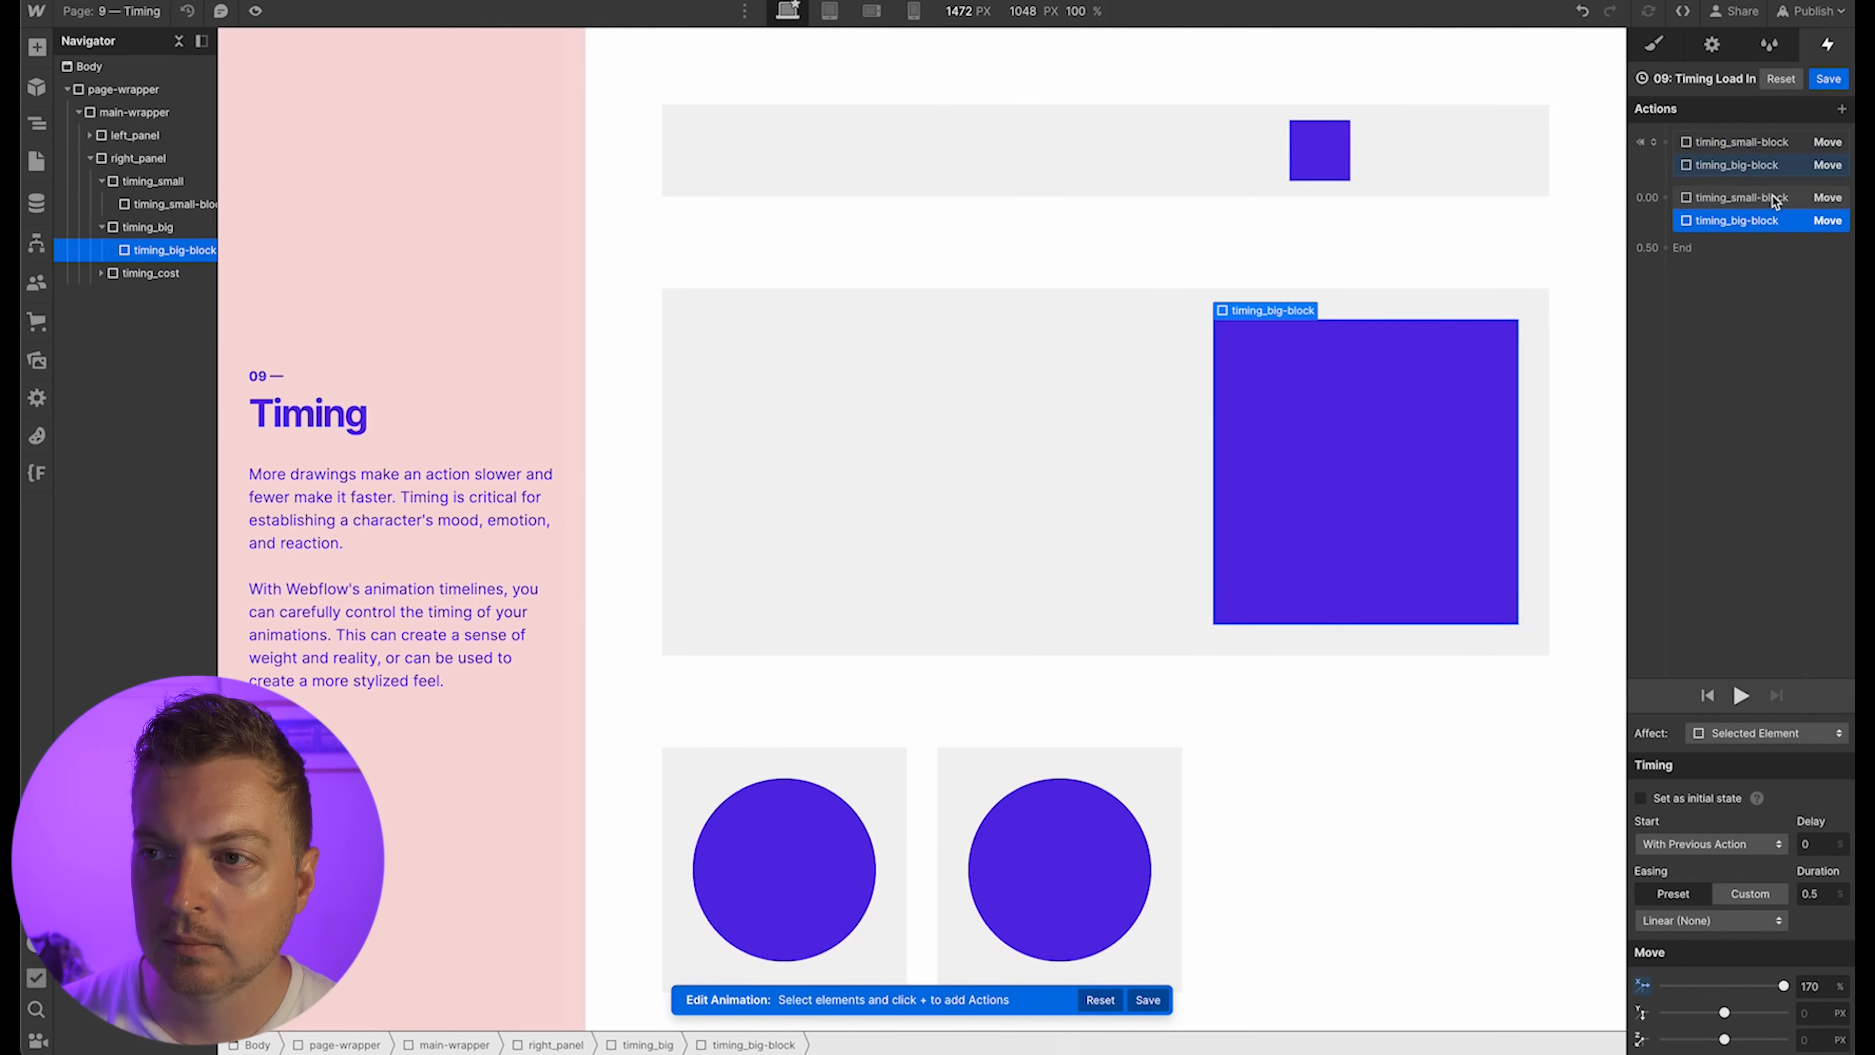
left_click(1772, 197, "shift")
left_click(1817, 893)
type("1")
key("Return")
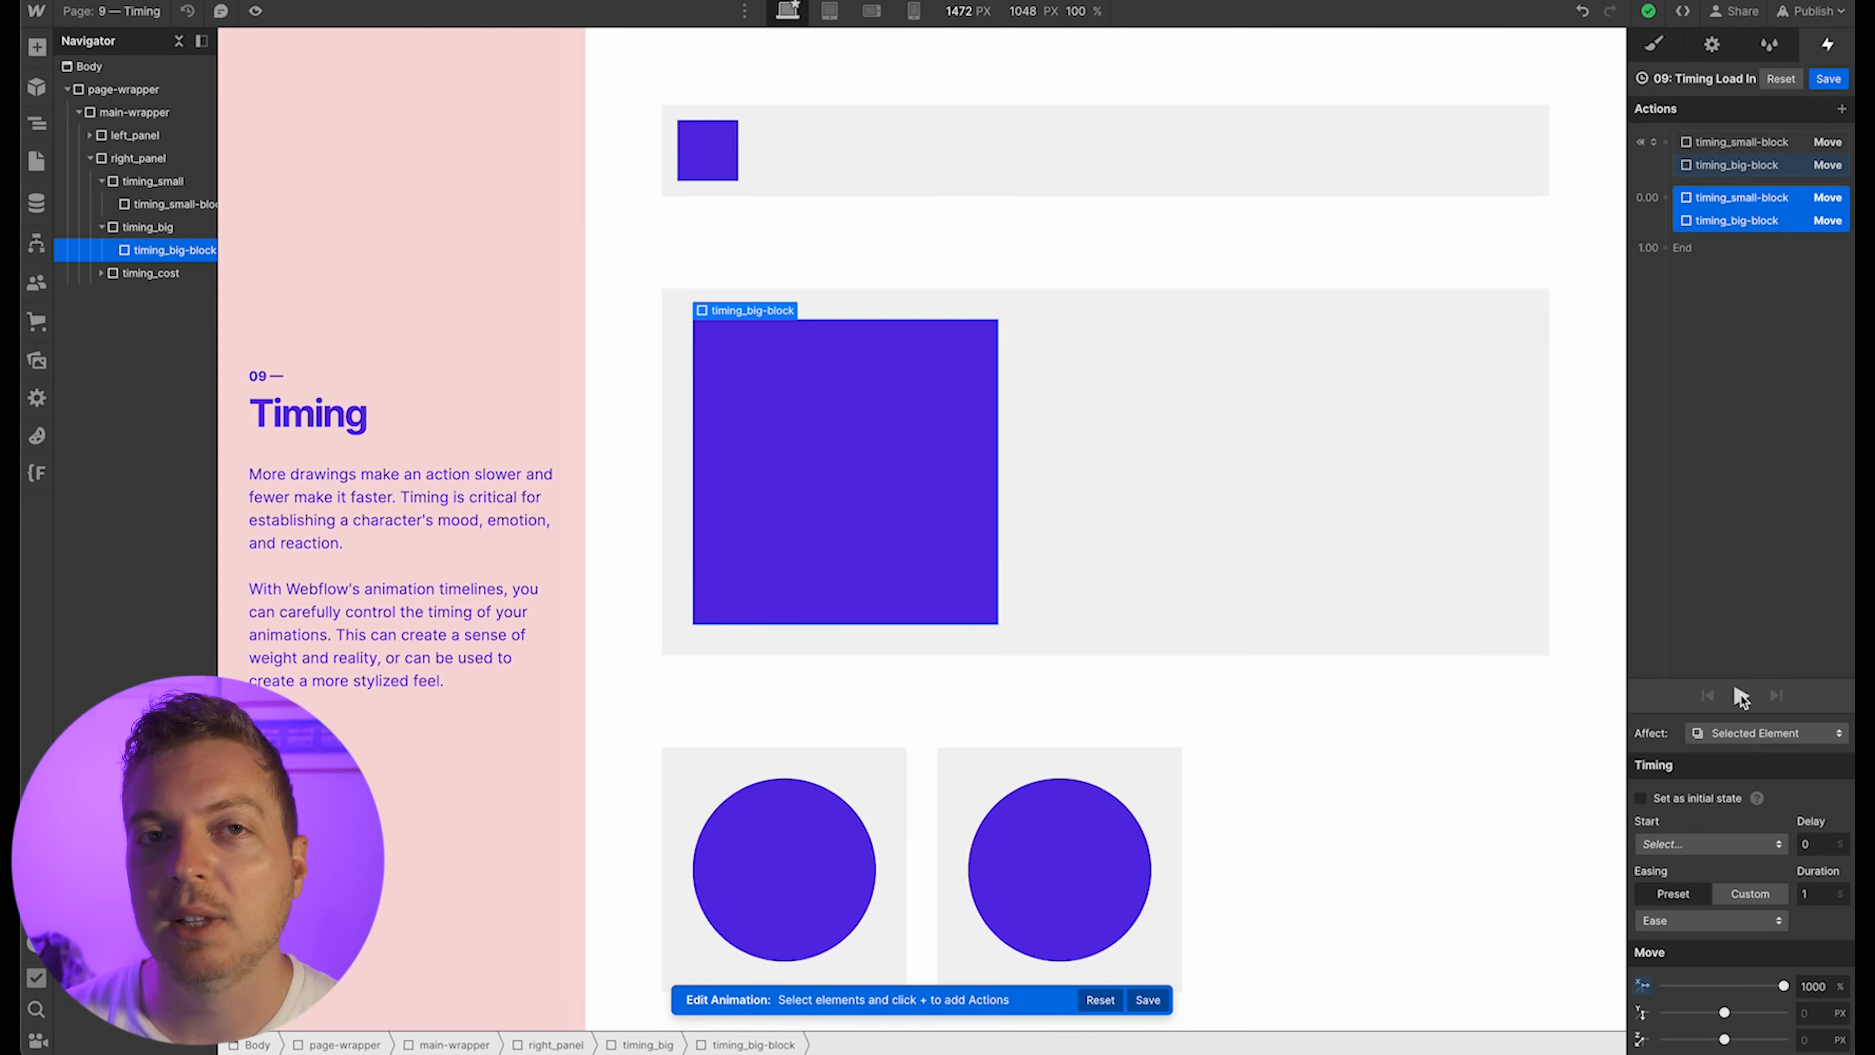
left_click(1740, 695)
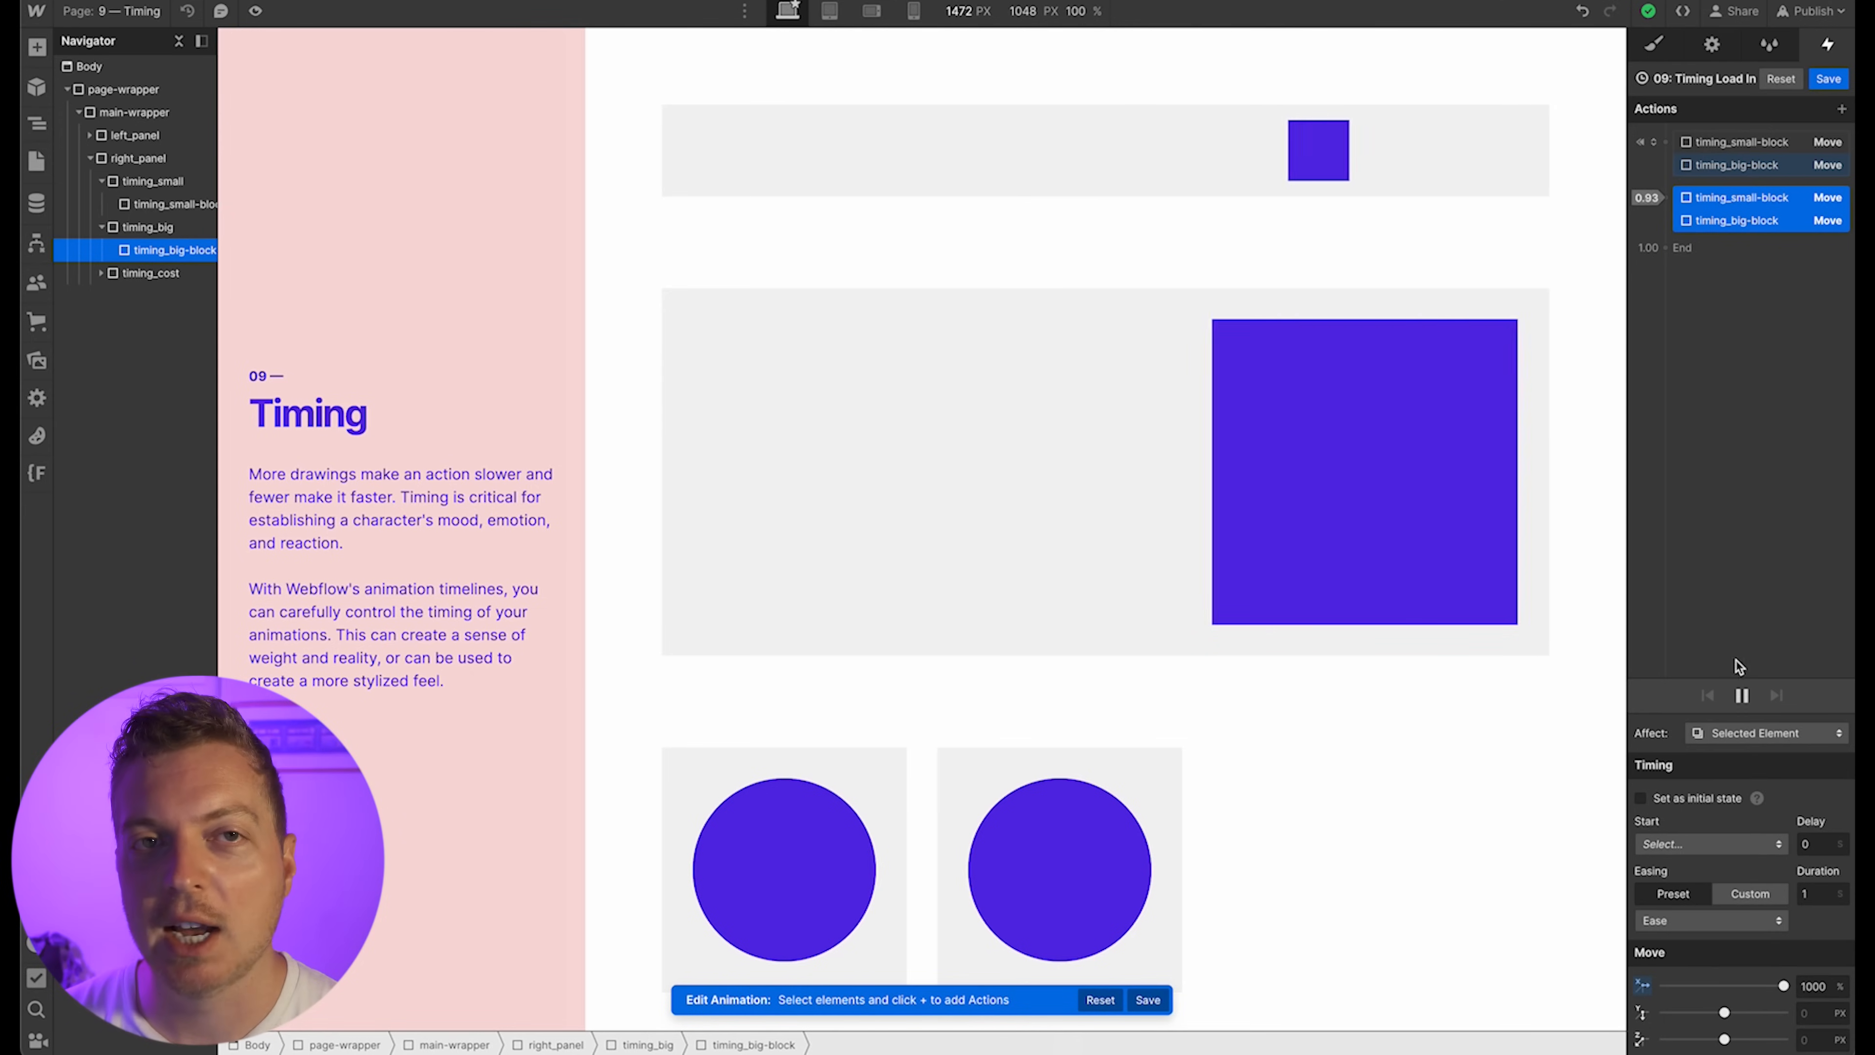
left_click(1742, 695)
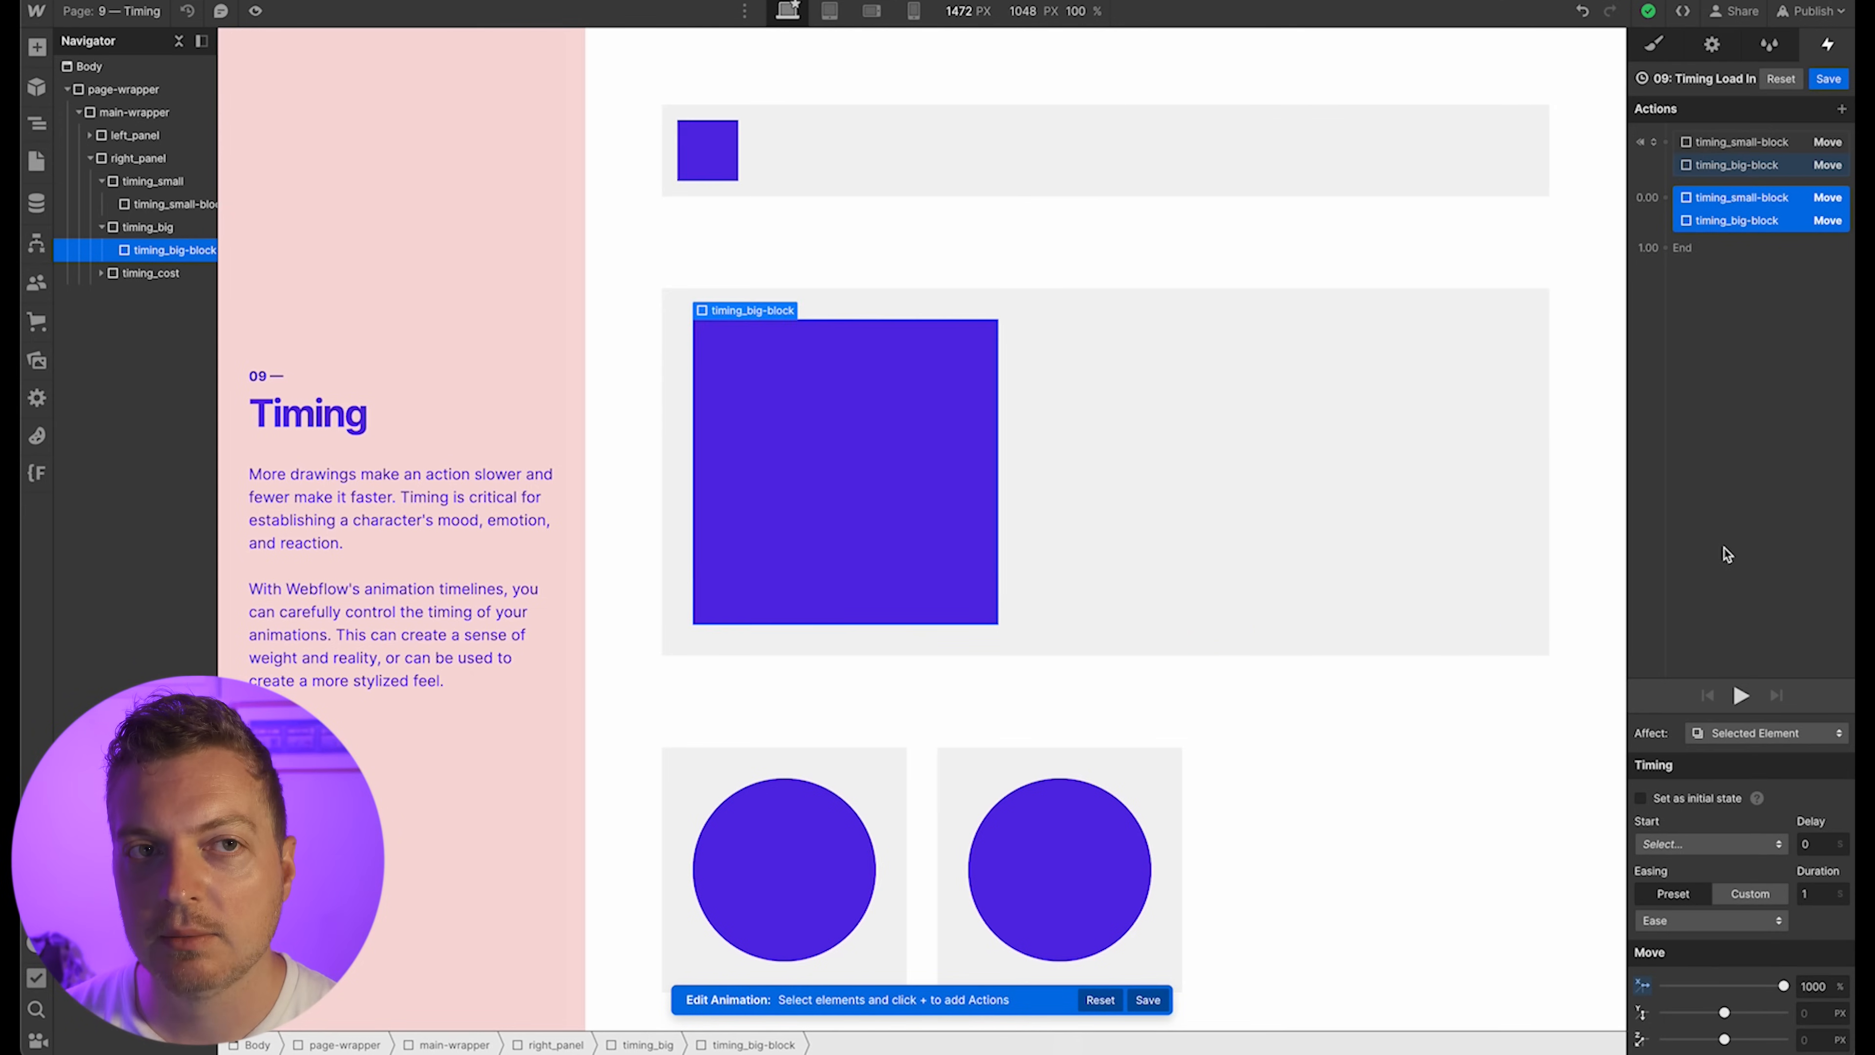
Set the duration of the small block's timed move to 0.3 s and the big block's to 1.5 s
left_click(1728, 203)
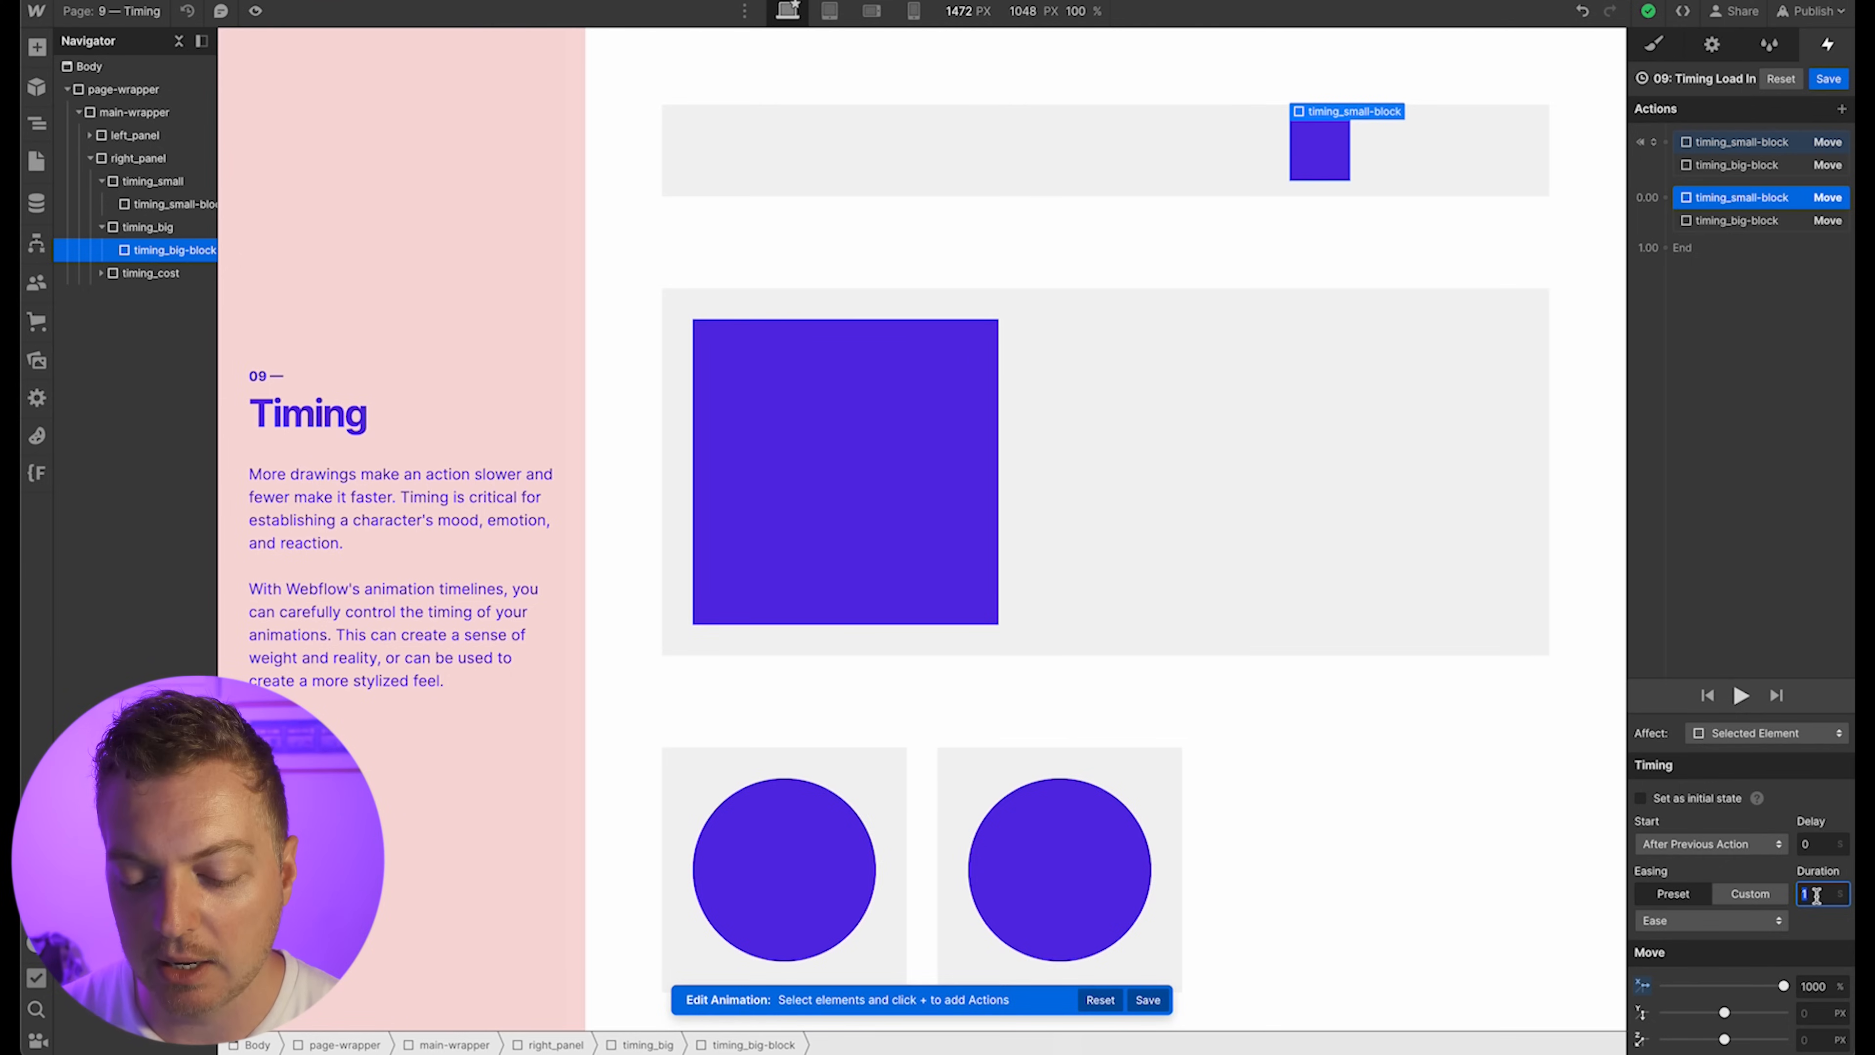
type("0.3")
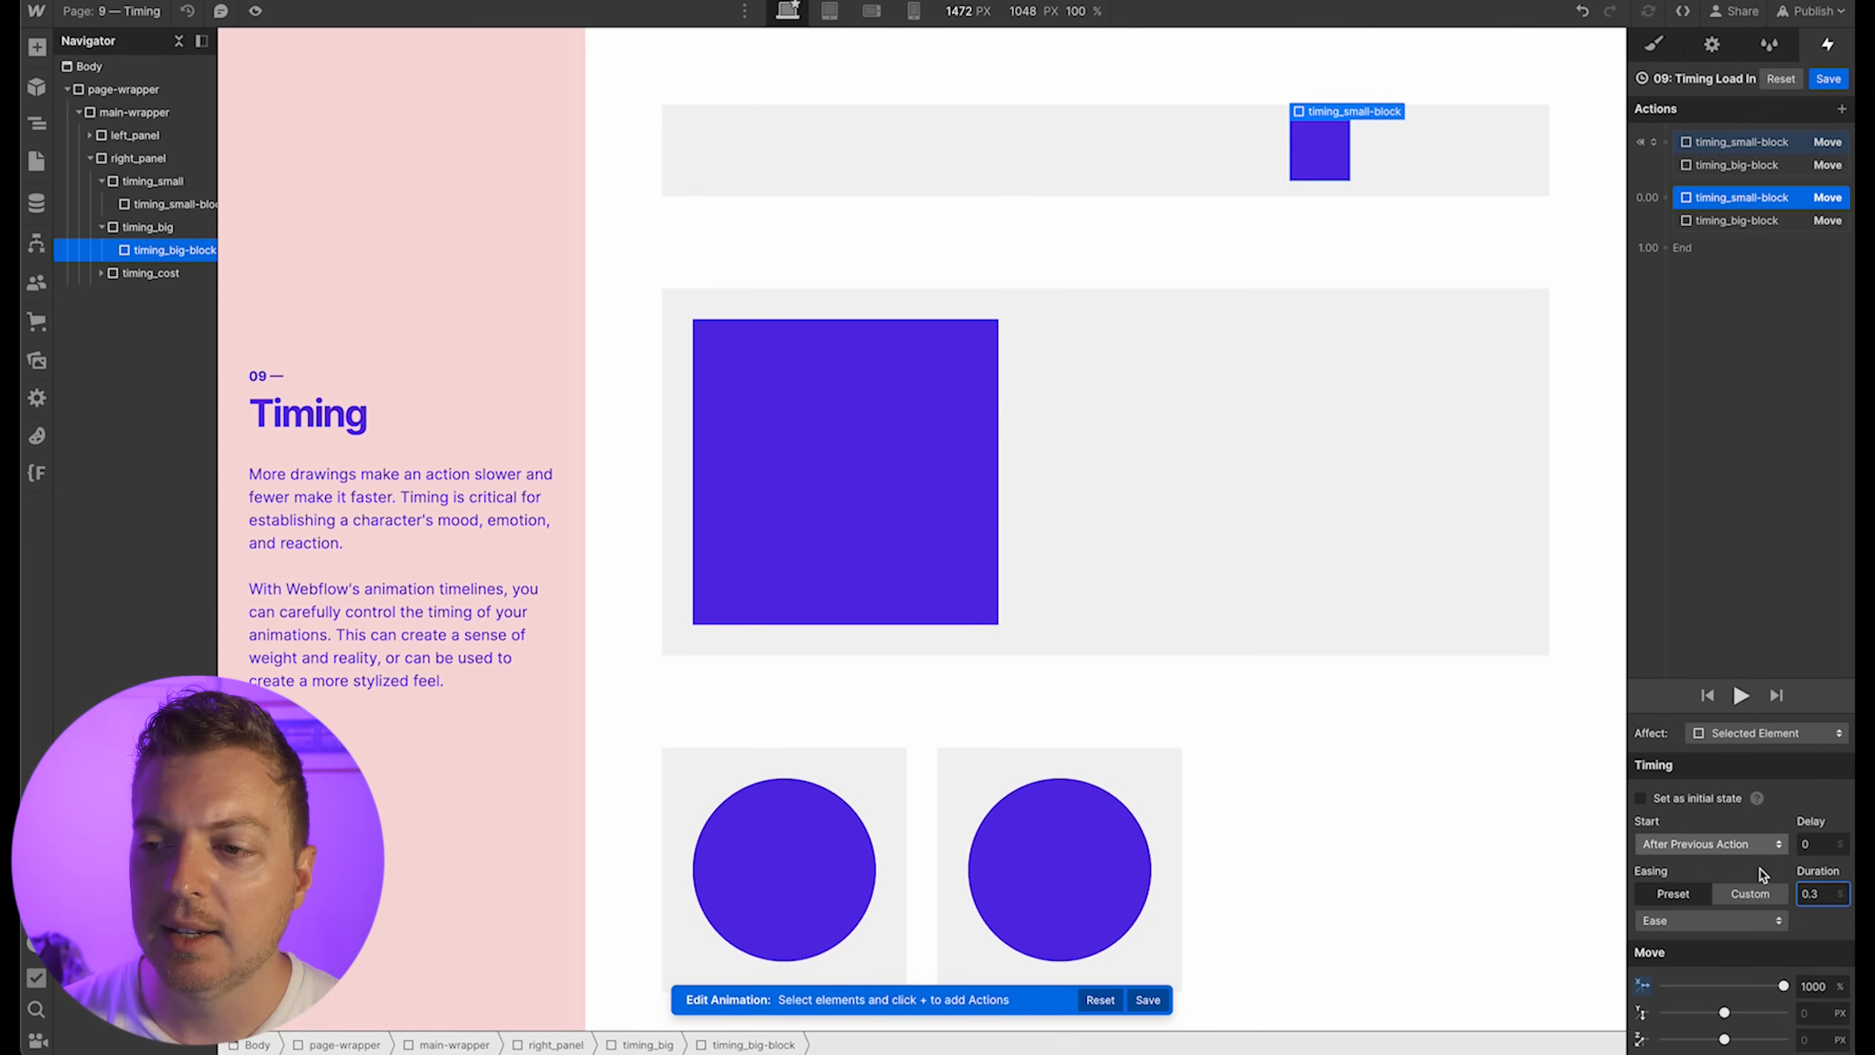
left_click(934, 480)
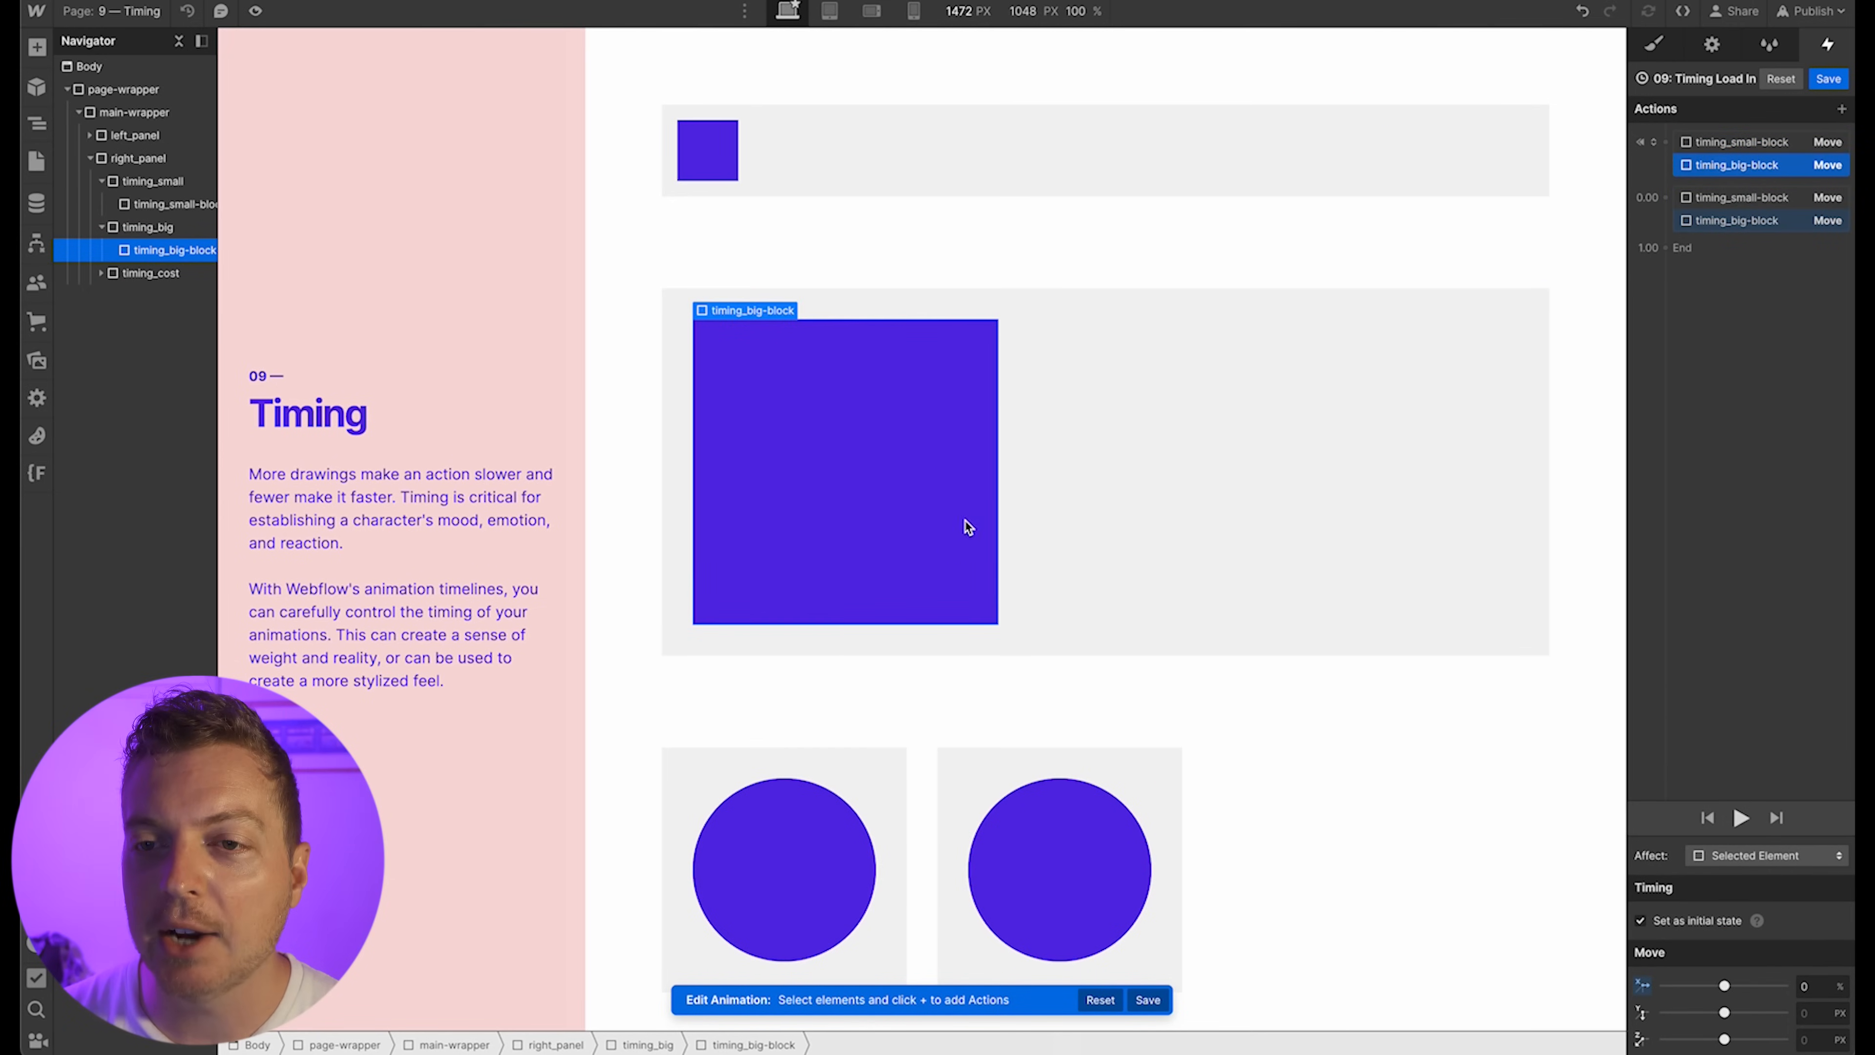
left_click(1785, 221)
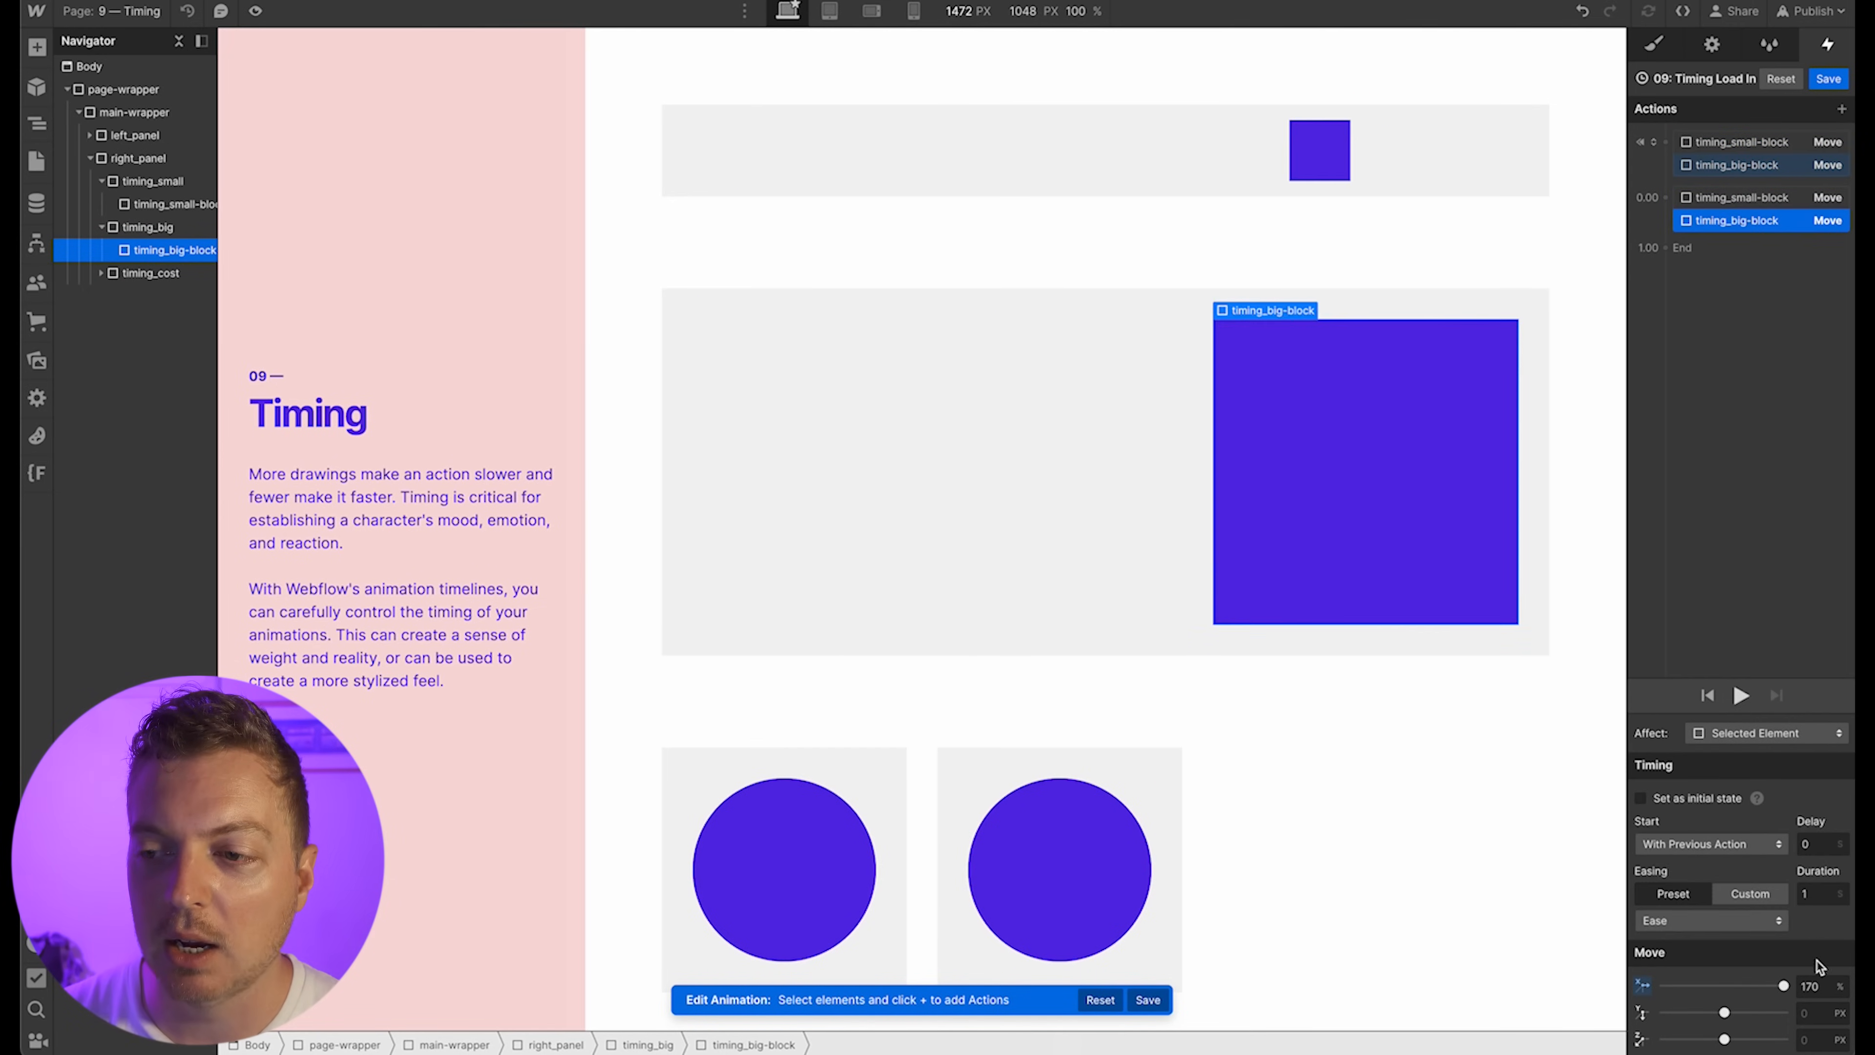
left_click(1815, 895)
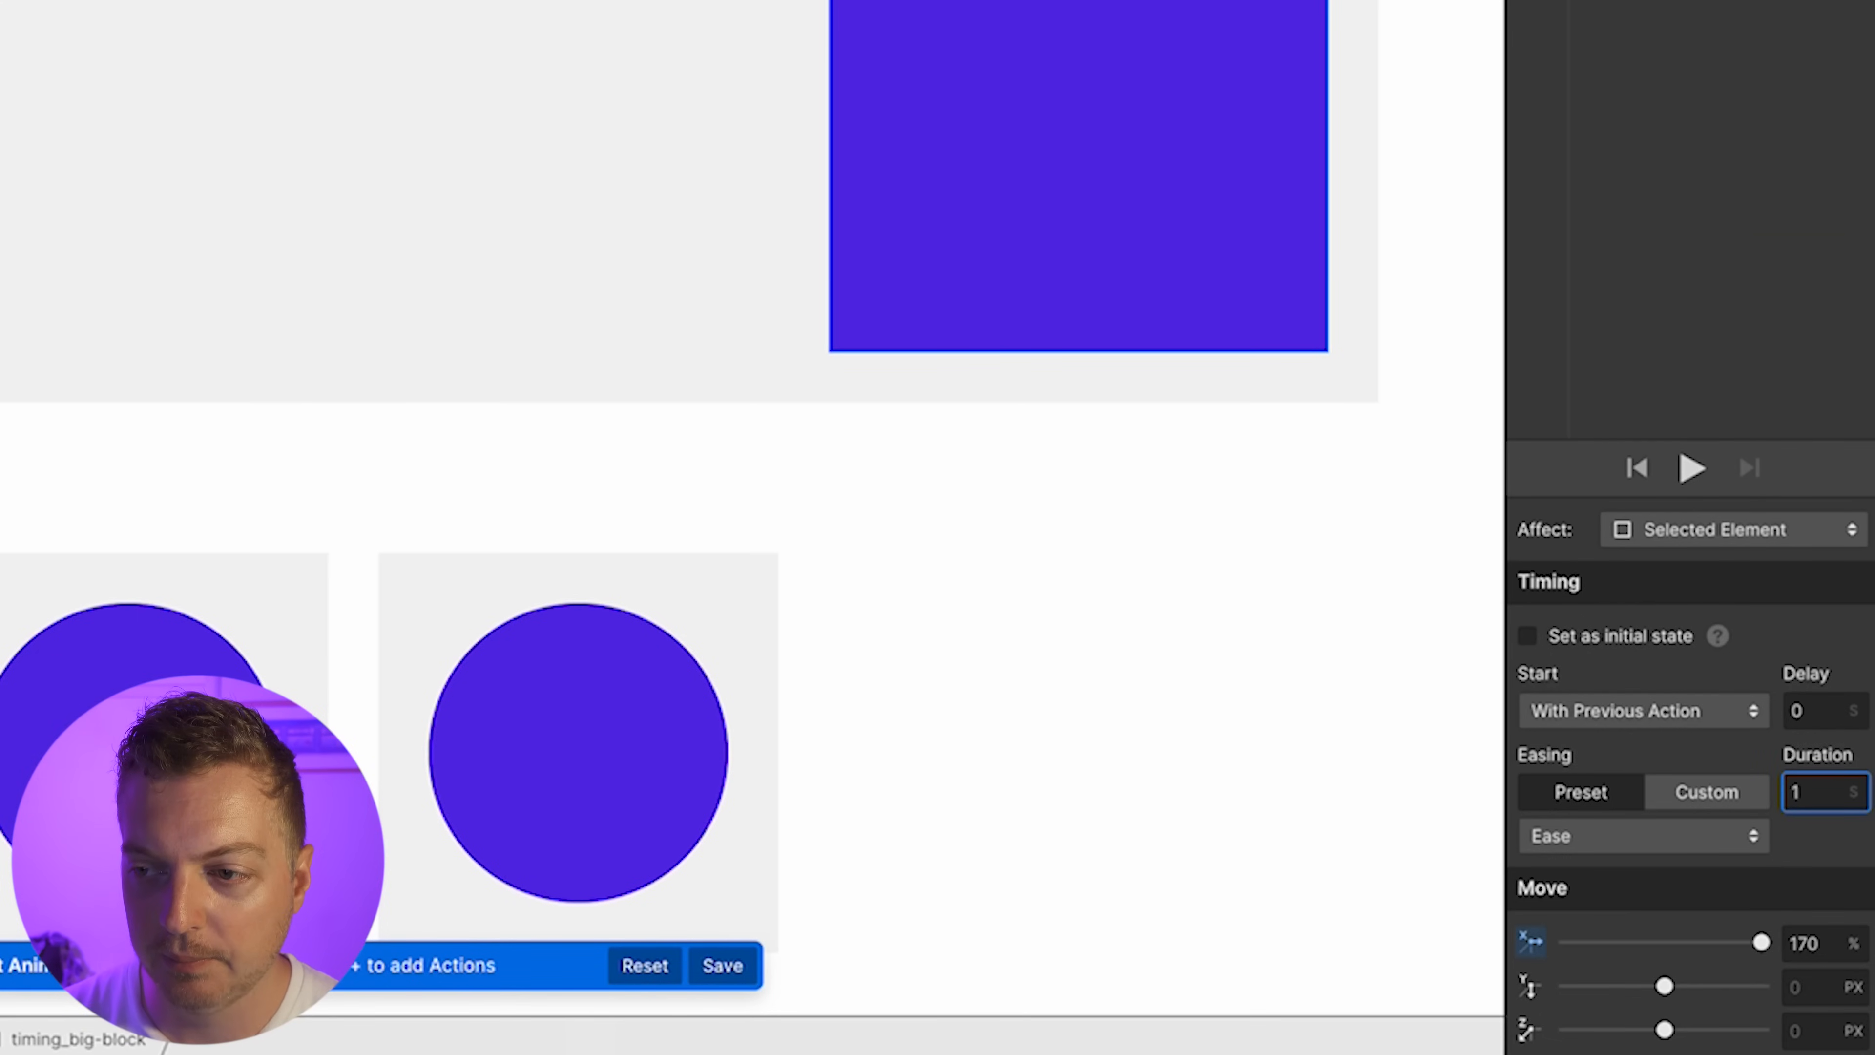
type(".5")
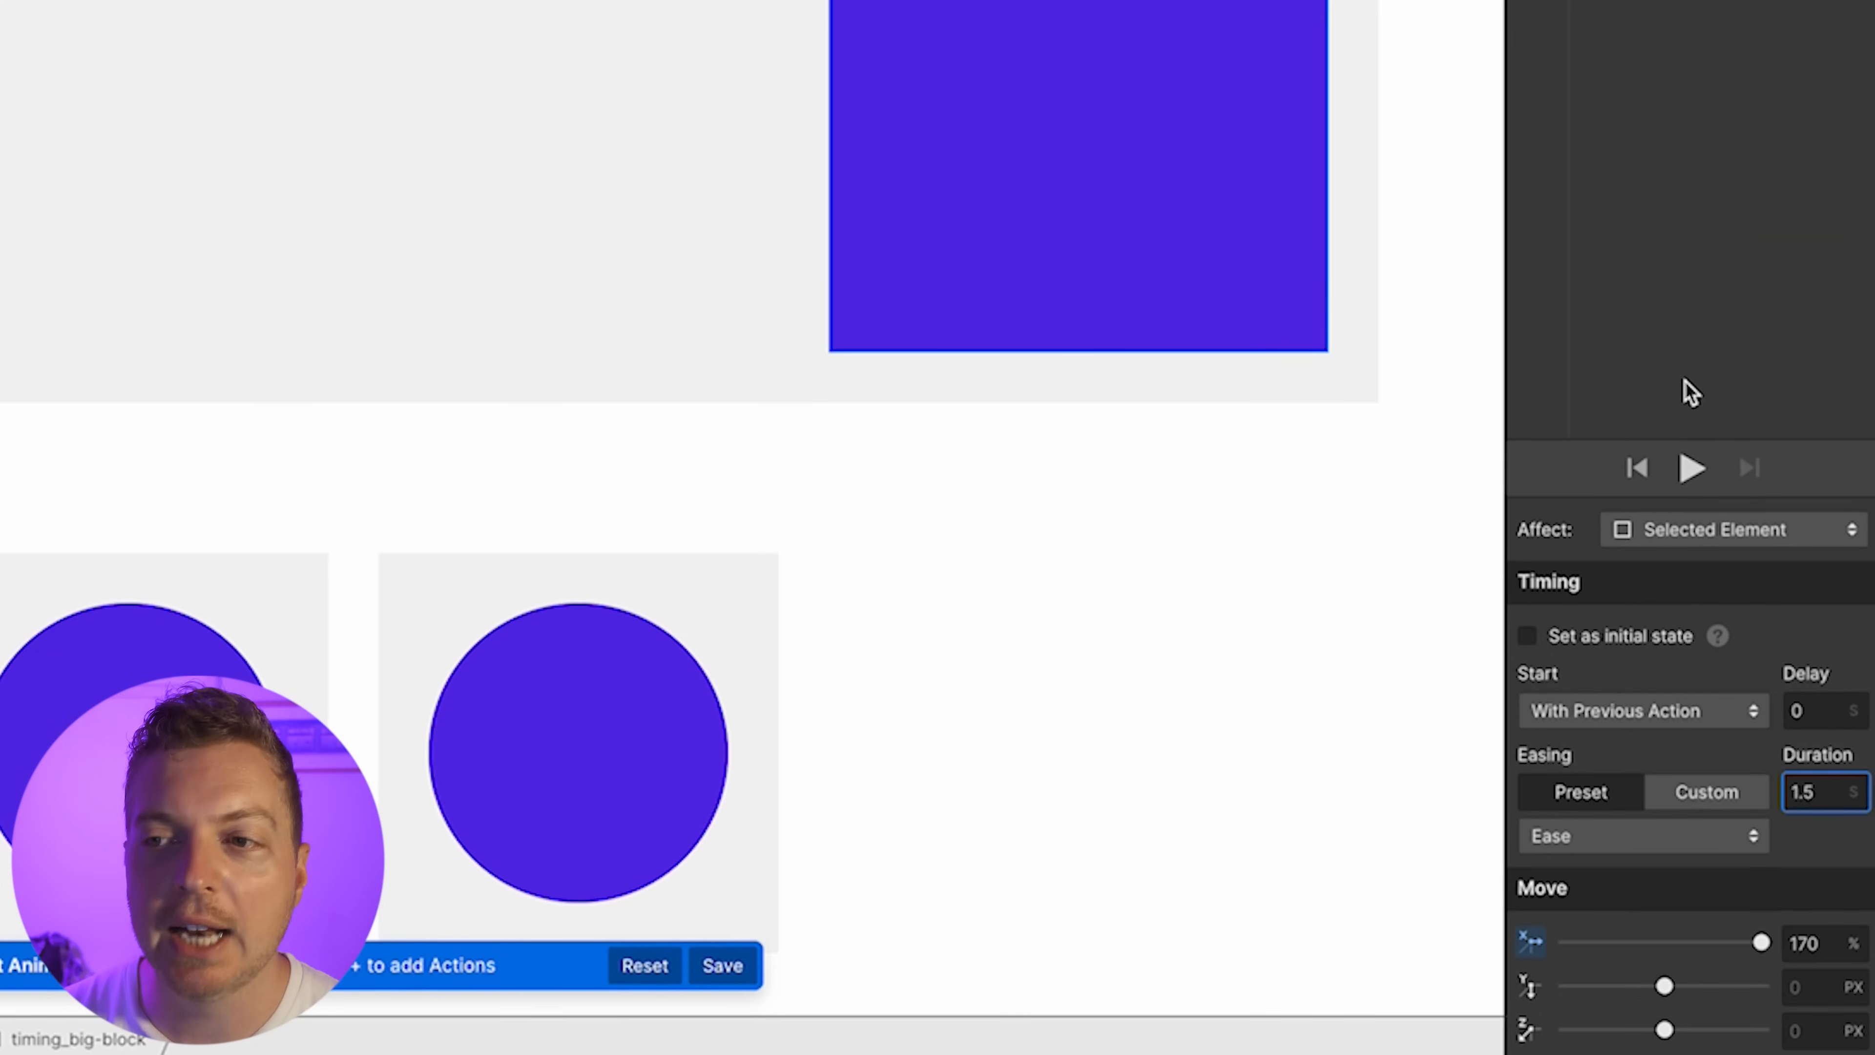
Play the load animation to compare the speeds of the small and big blocks
left_click(1692, 467)
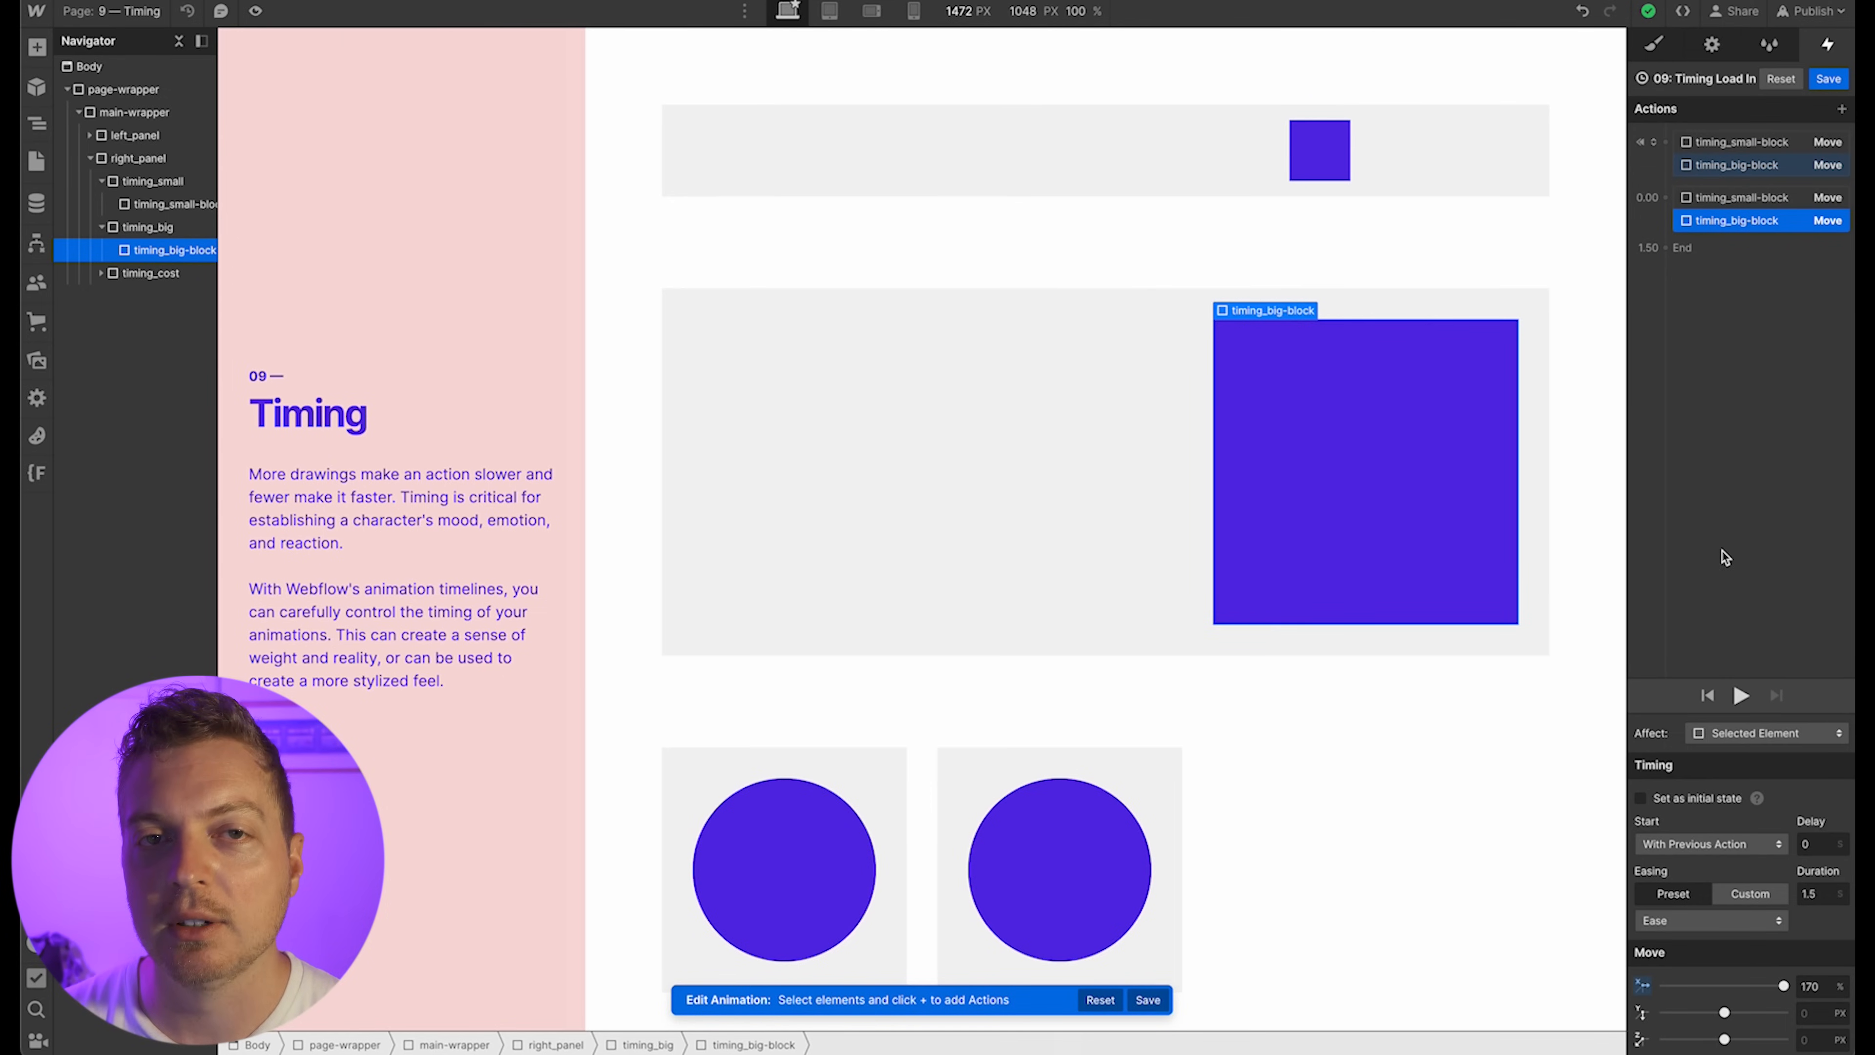
Add one Scale action for the cheap circle and one for the expensive circle after the block moves
left_click(767, 894)
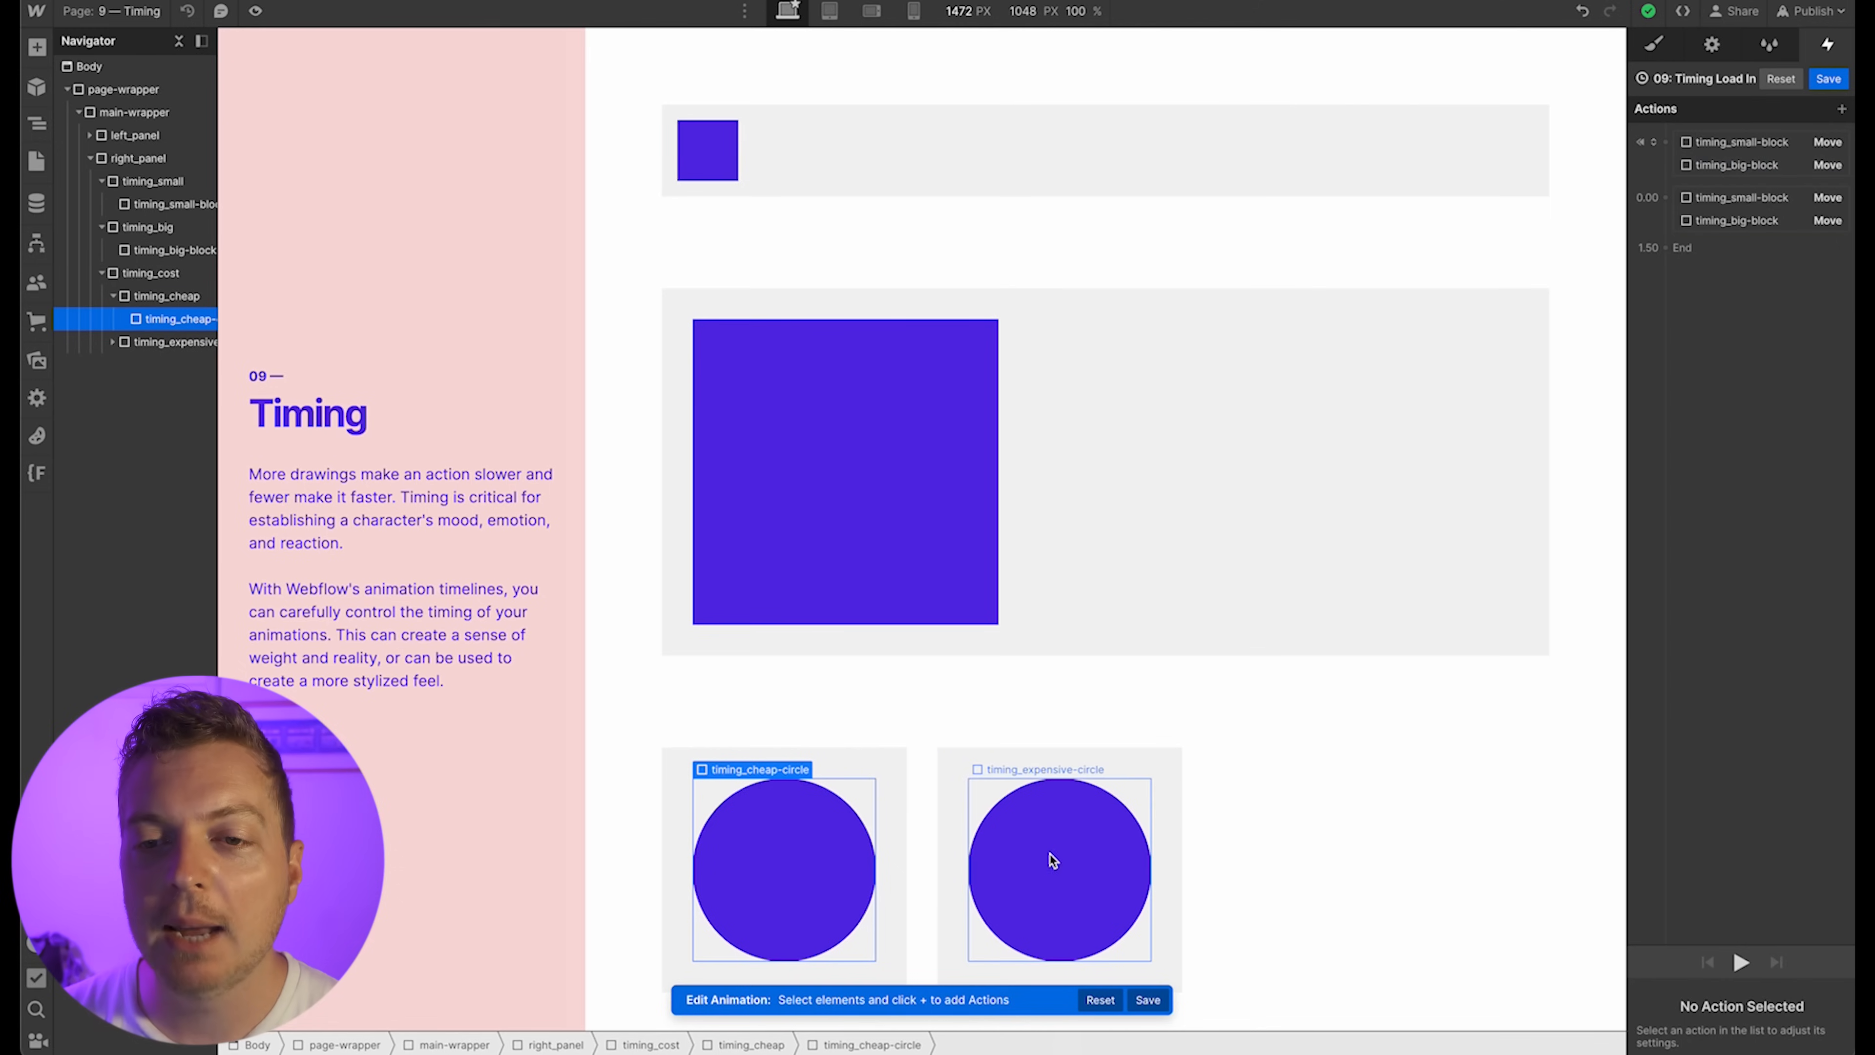
left_click(1015, 816)
left_click(892, 775)
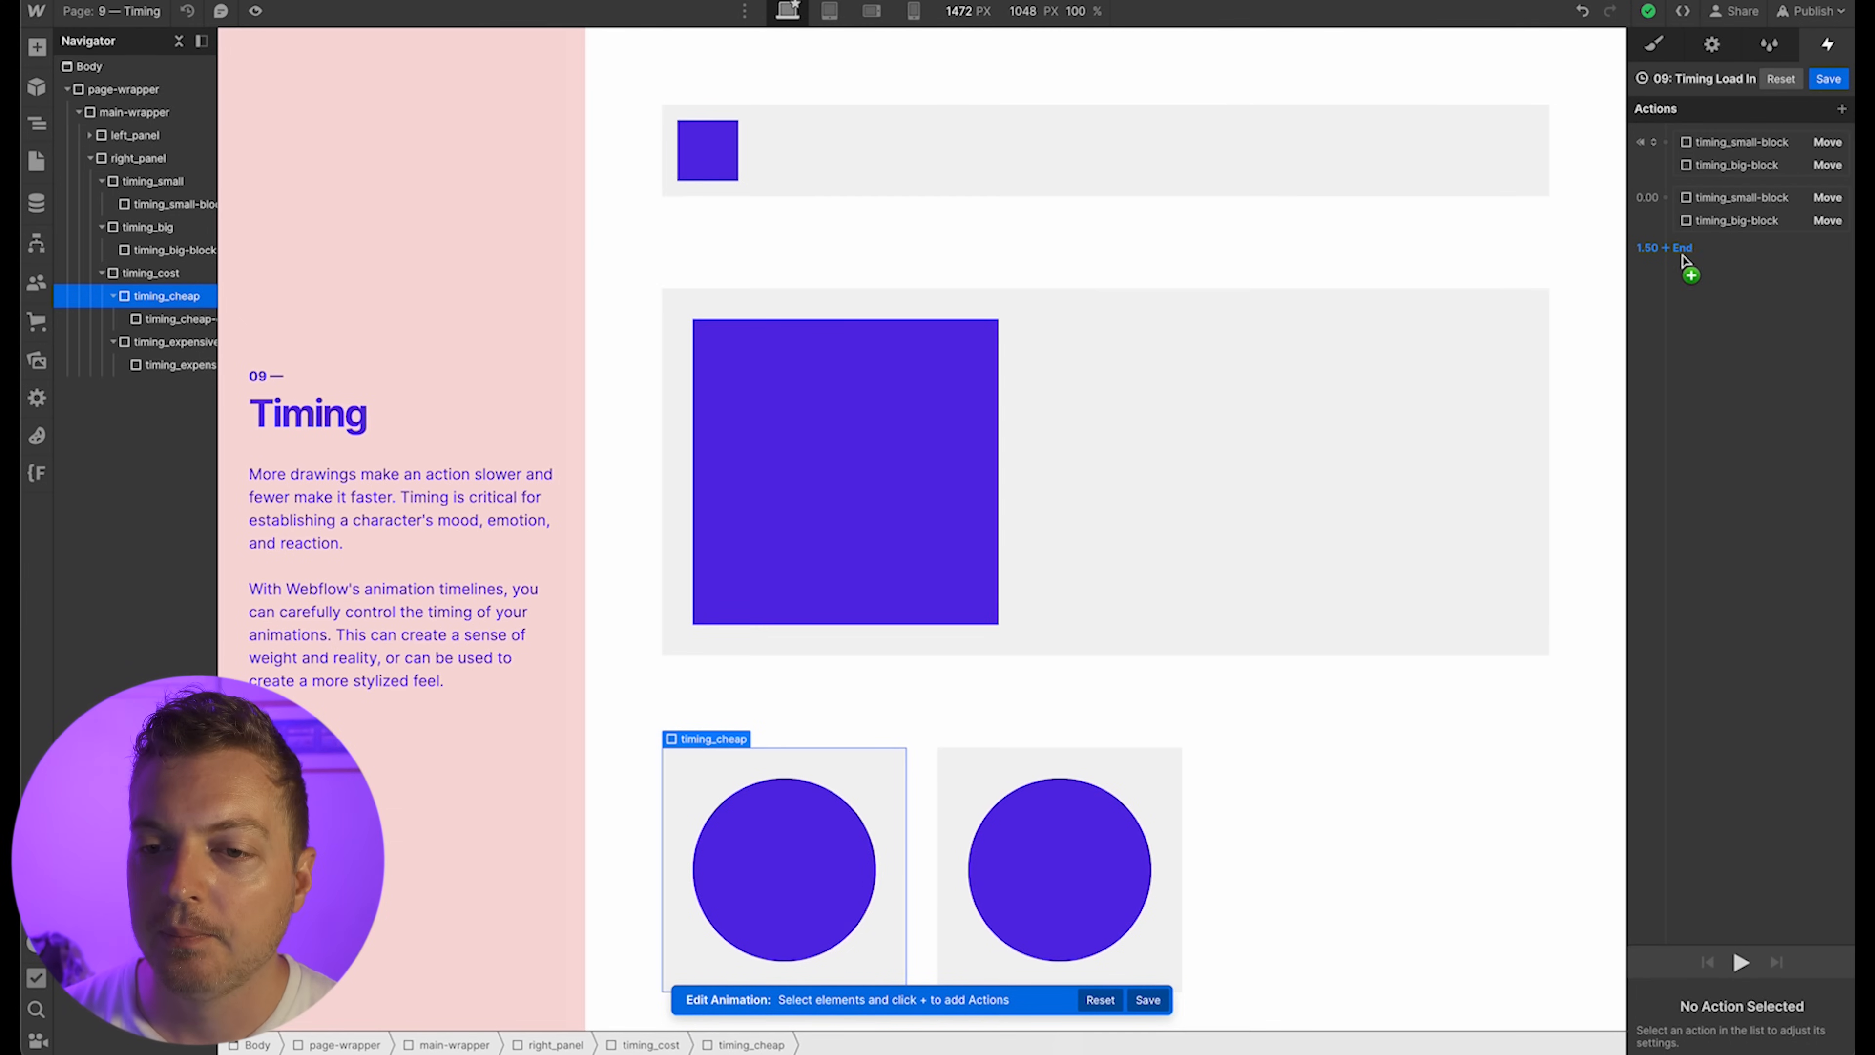
left_click(814, 813)
left_click(1690, 249)
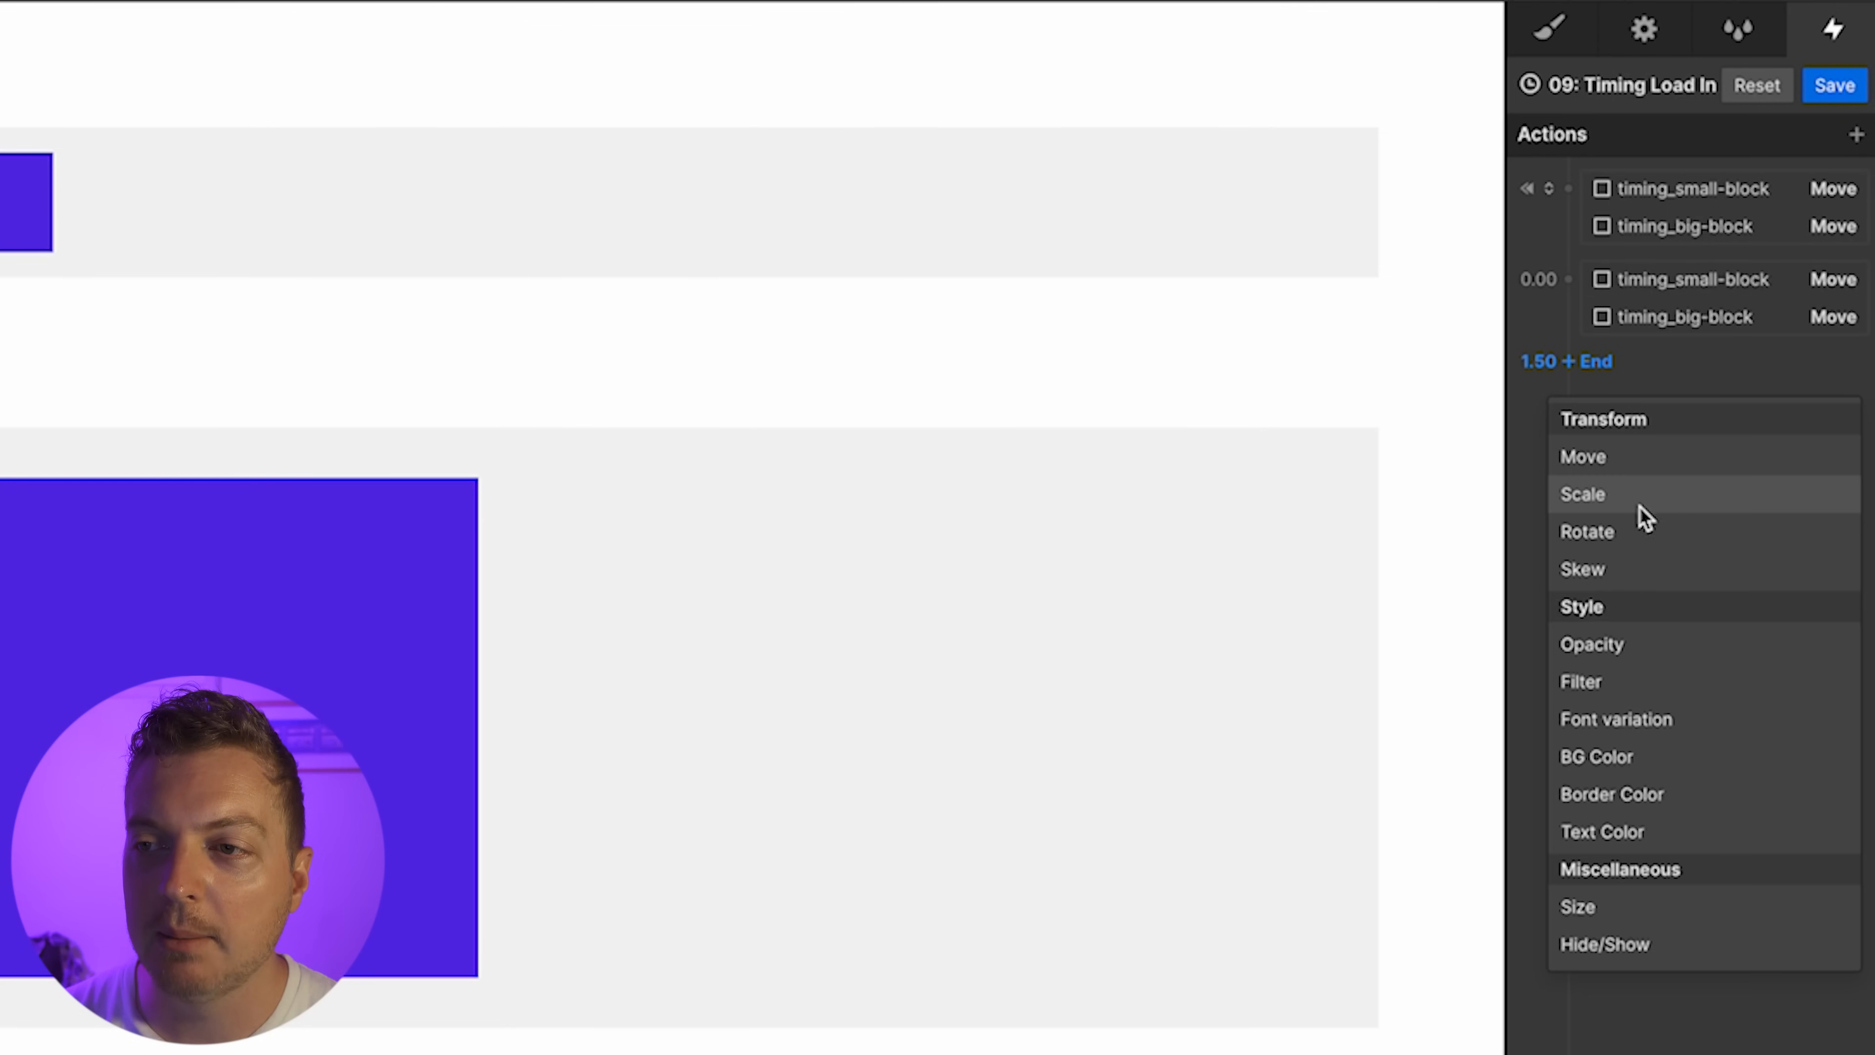
left_click(1711, 344)
left_click(1059, 860)
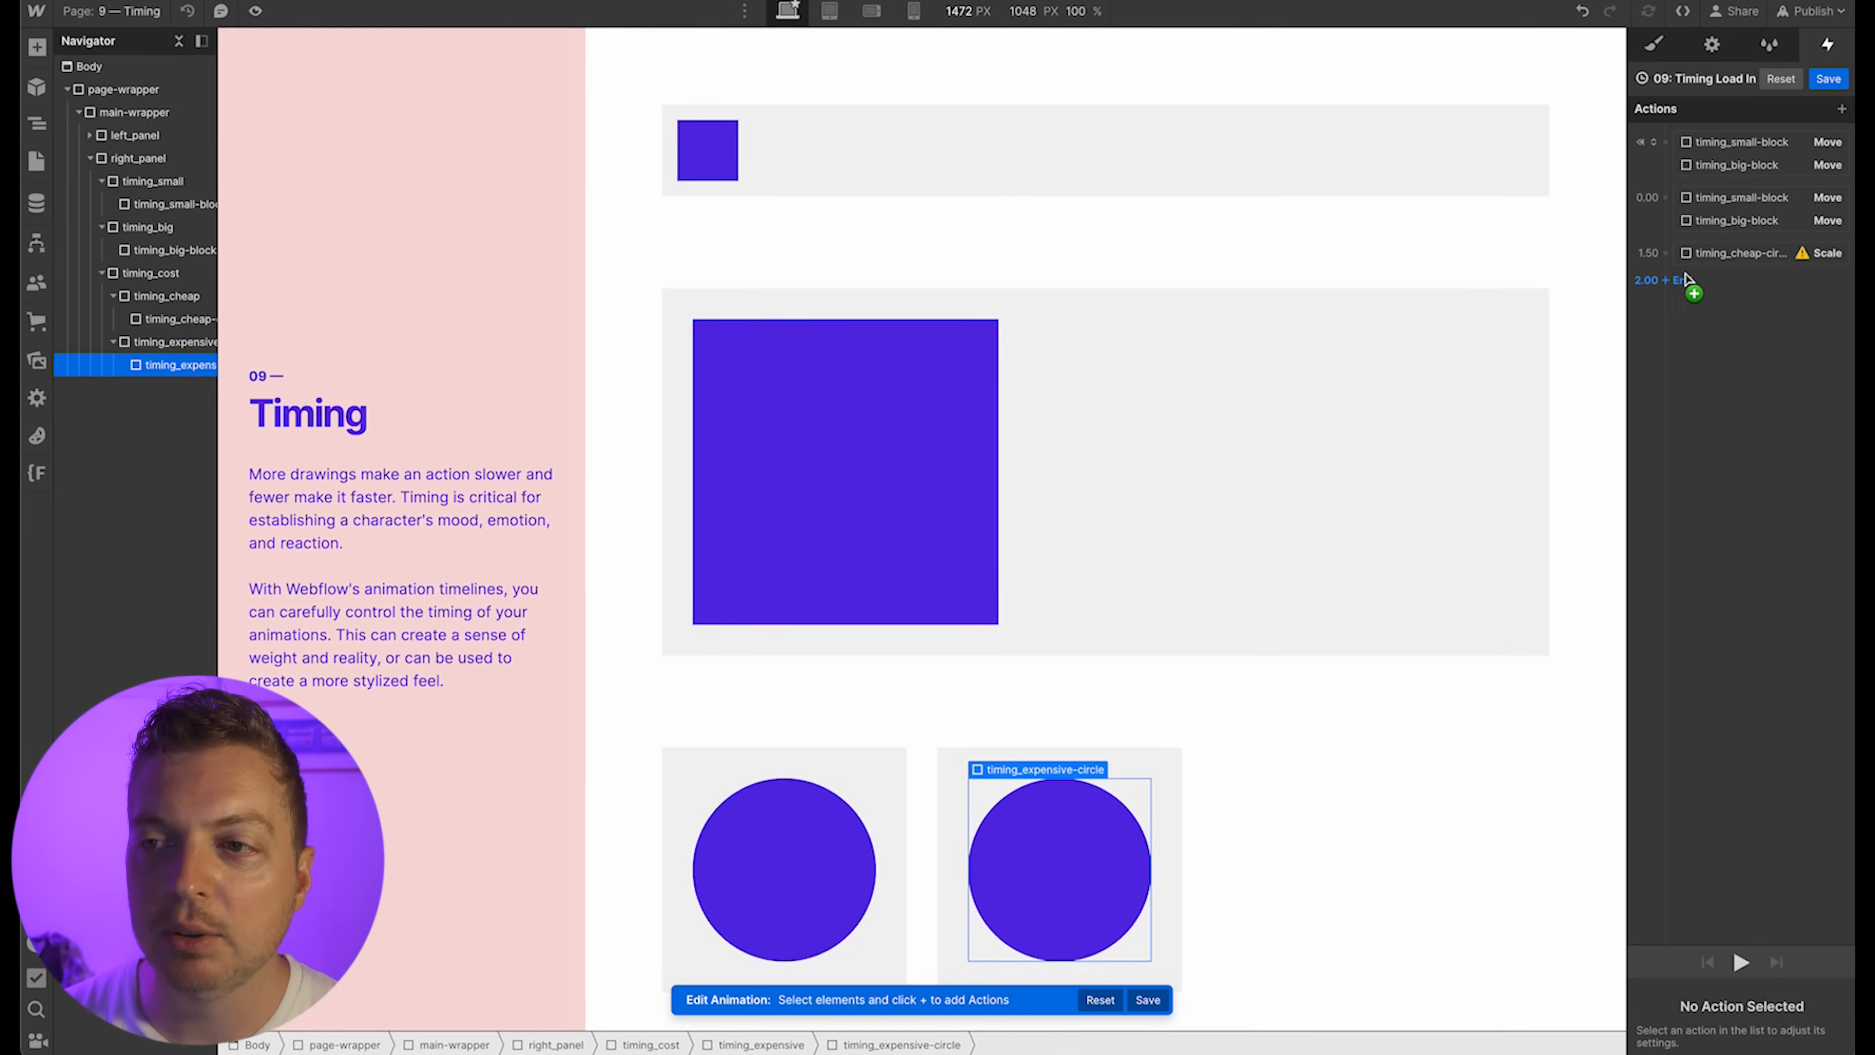
left_click(1604, 412)
left_click(1701, 374)
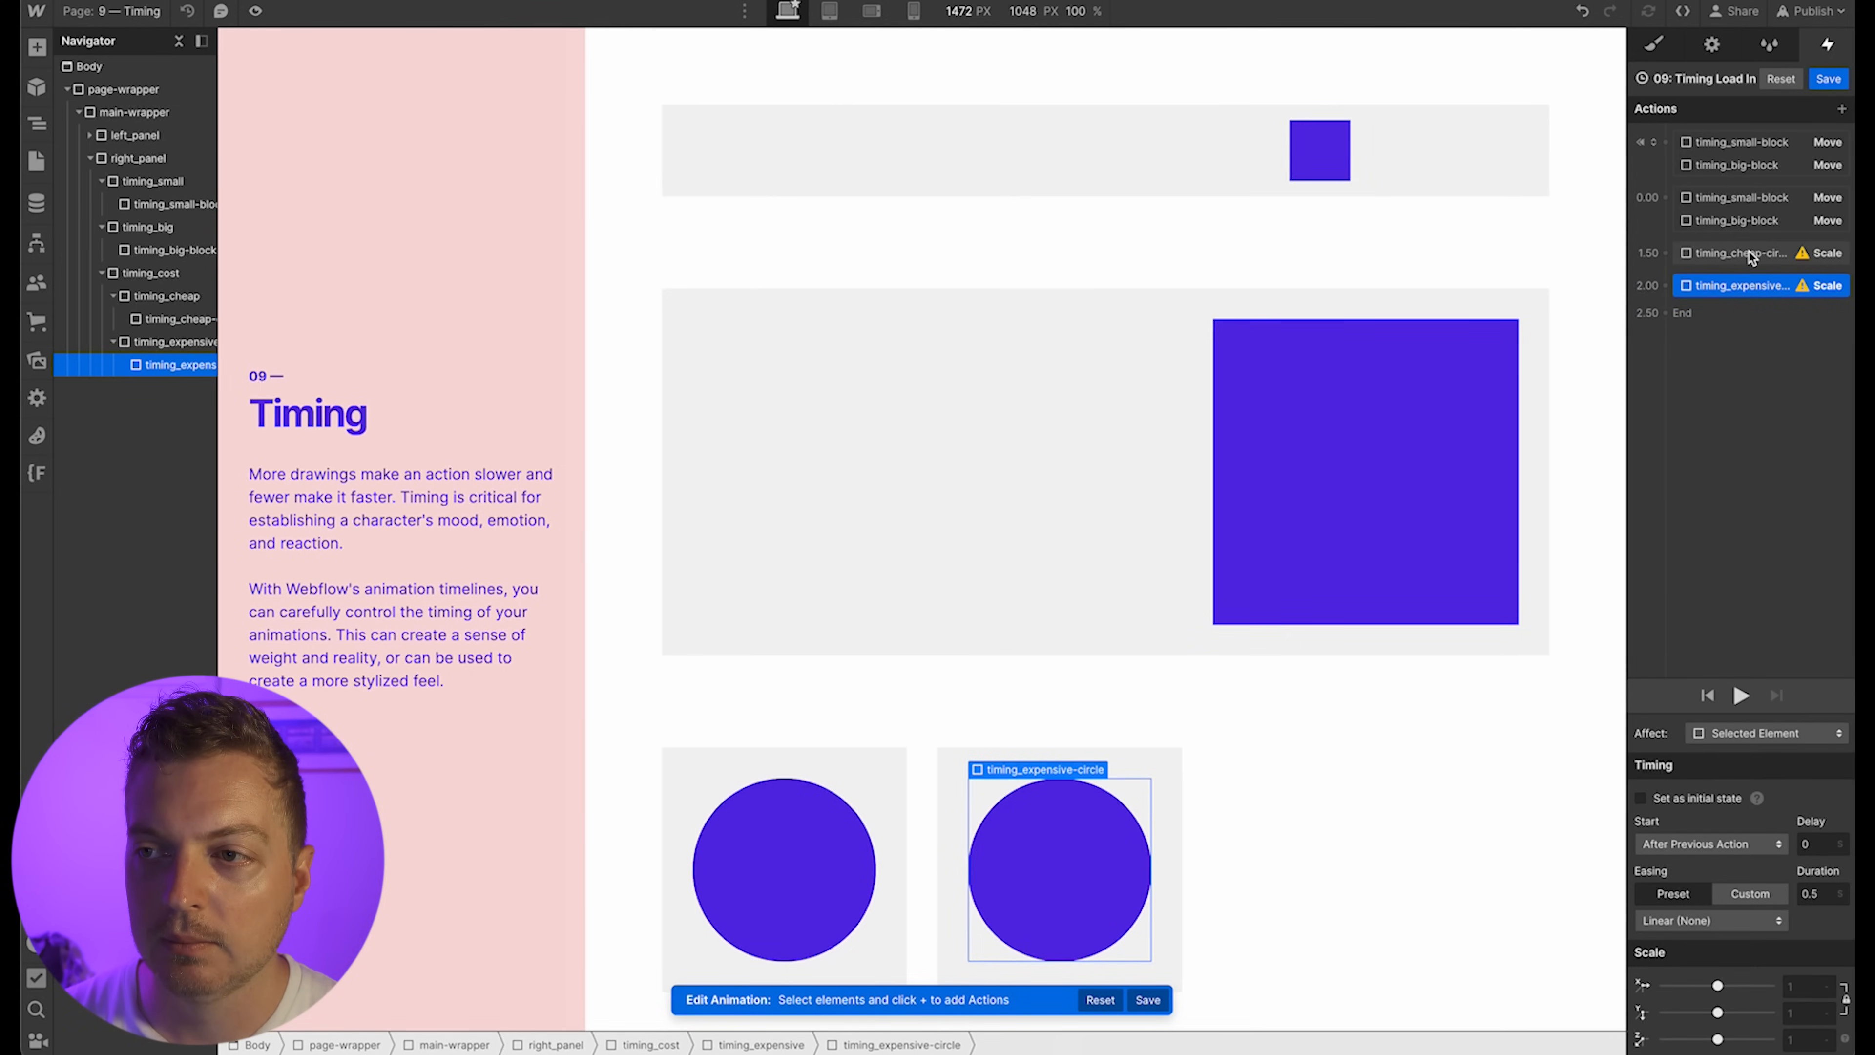
Add a second Scale action for each of the two circles at the end of the timeline
left_click(1749, 252)
left_click(1691, 316)
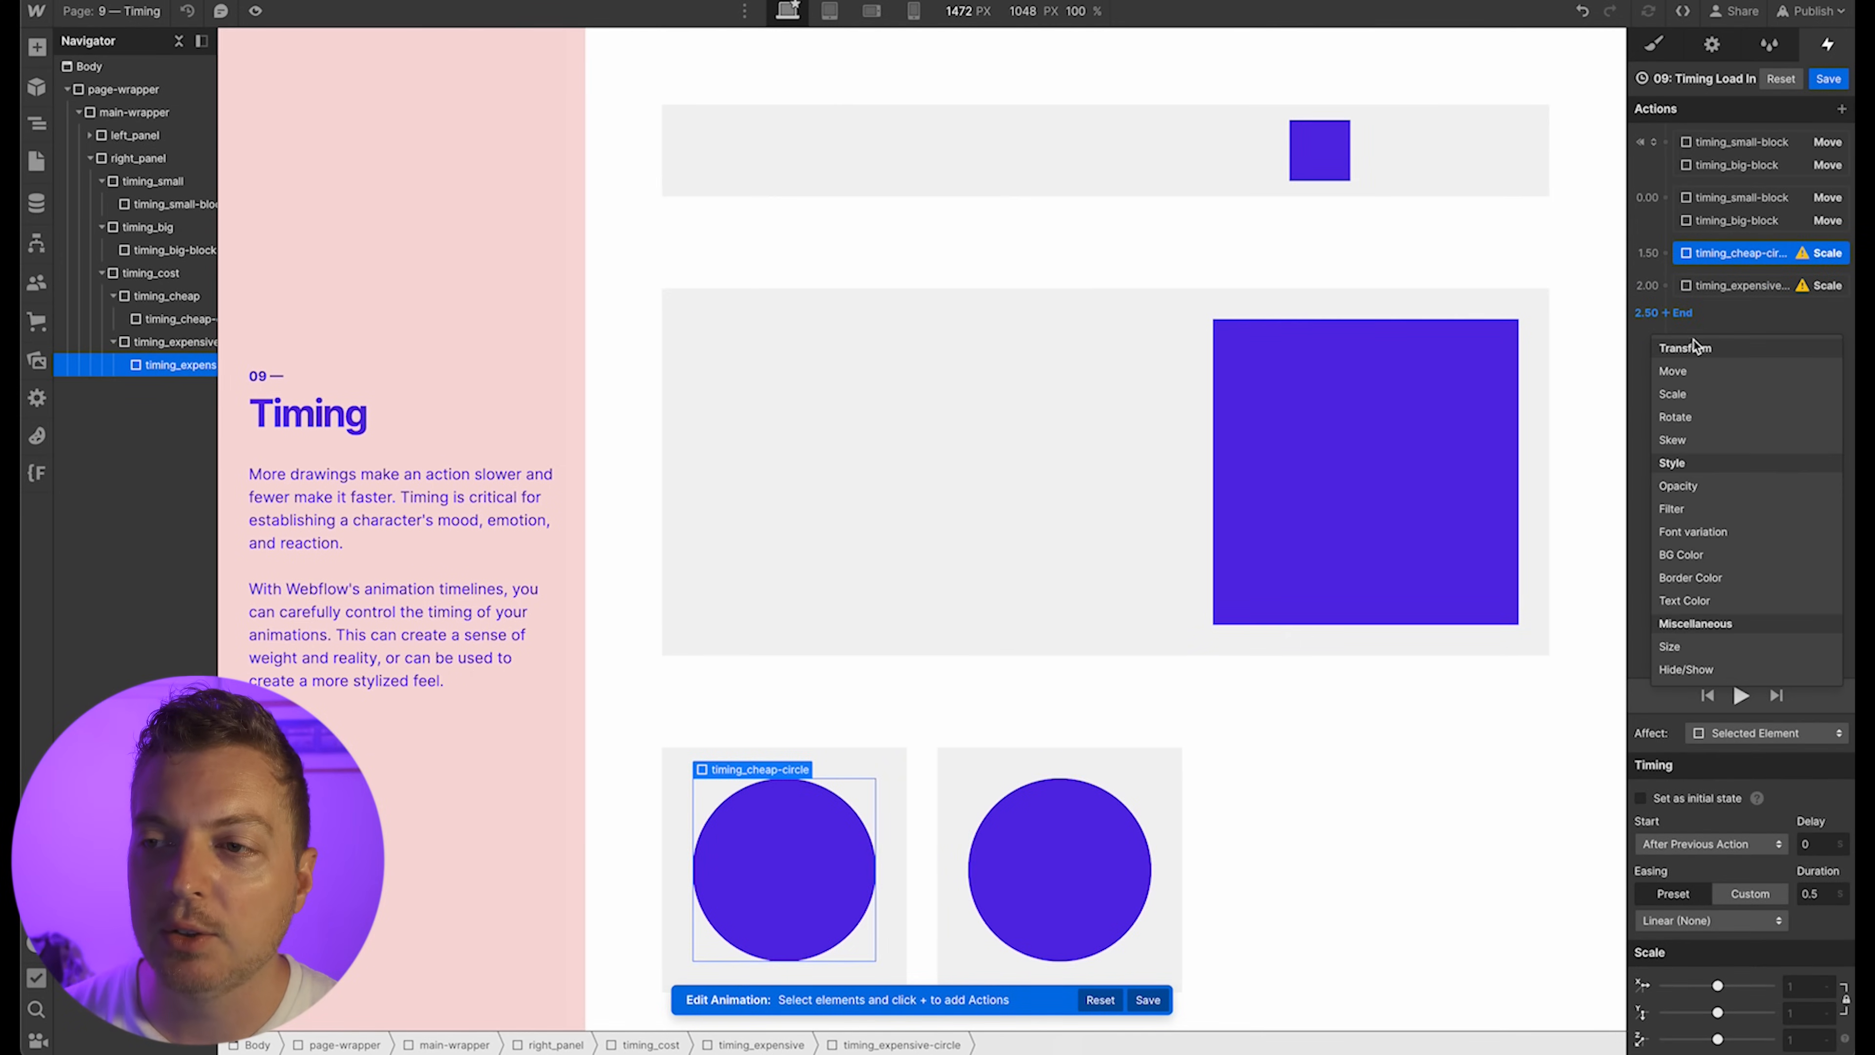
left_click(1694, 390)
left_click(1667, 345)
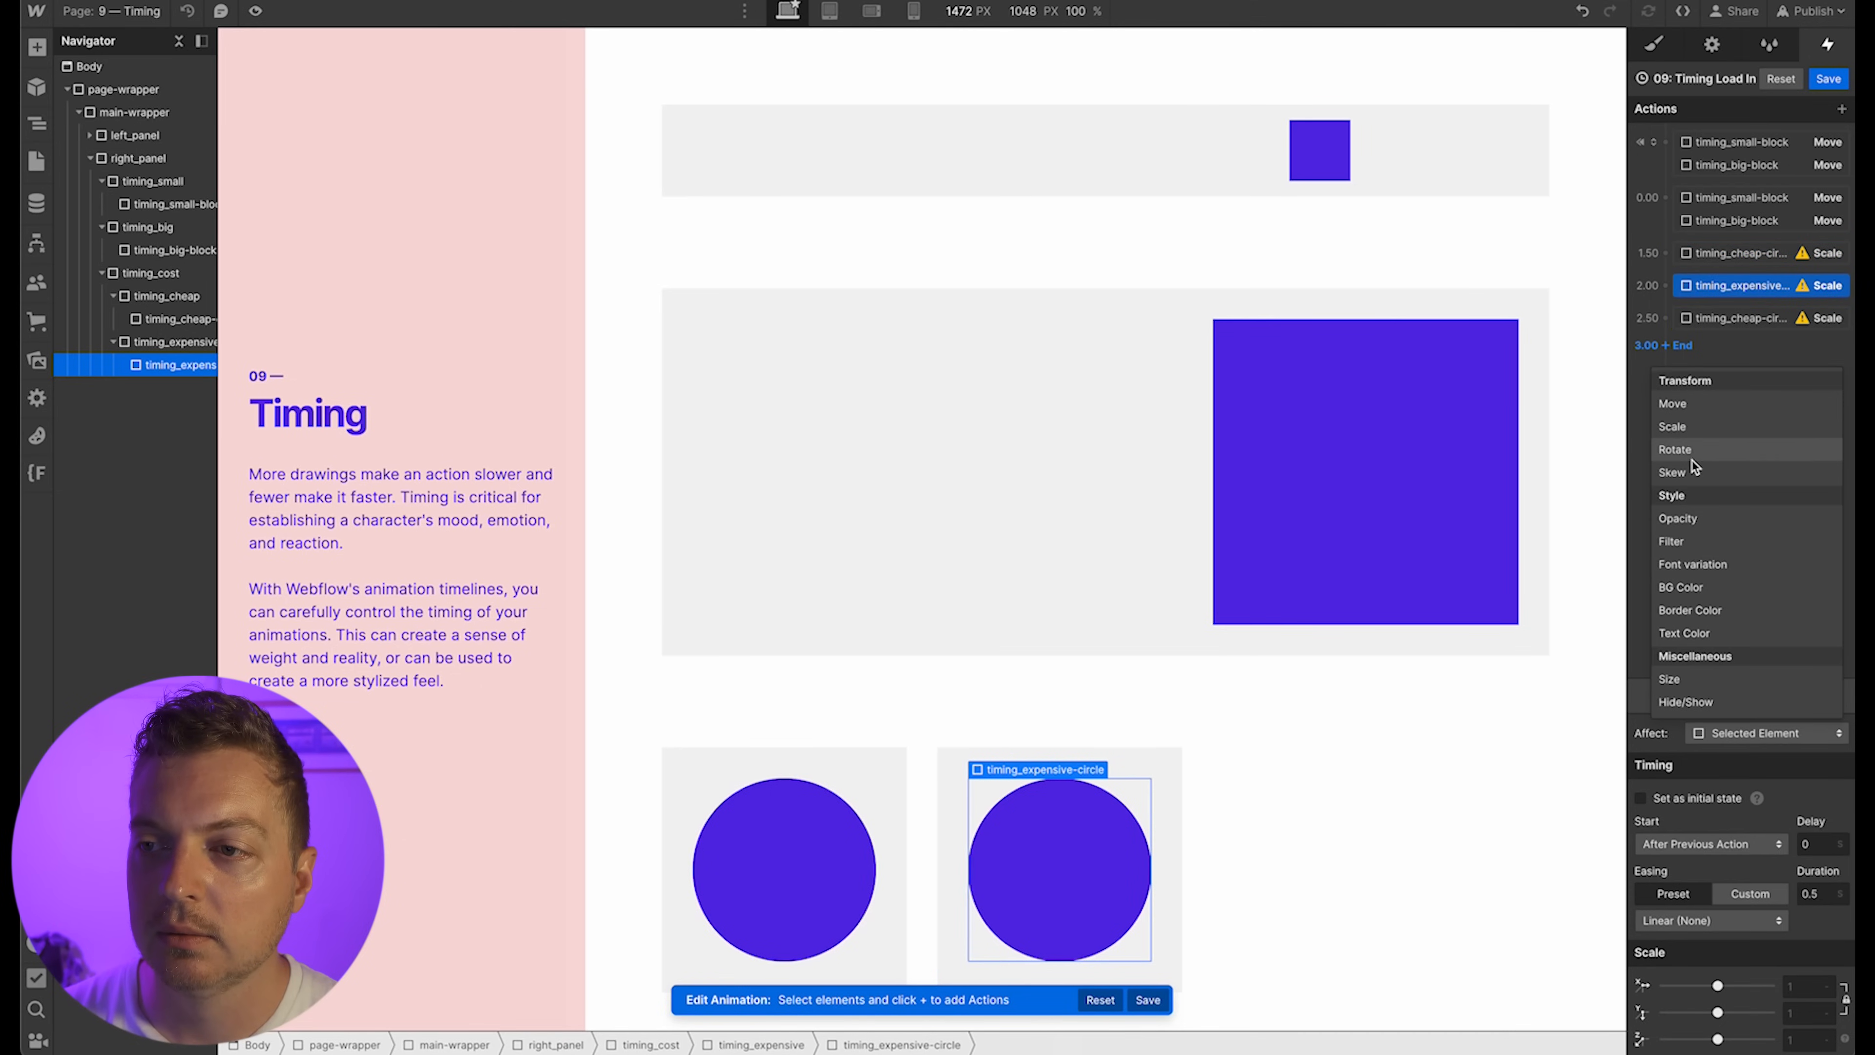
left_click(1698, 419)
Group one Scale action per circle with the initial-state moves and the other two with the timed block moves at 0.00
left_click_drag(1740, 255, 1712, 221)
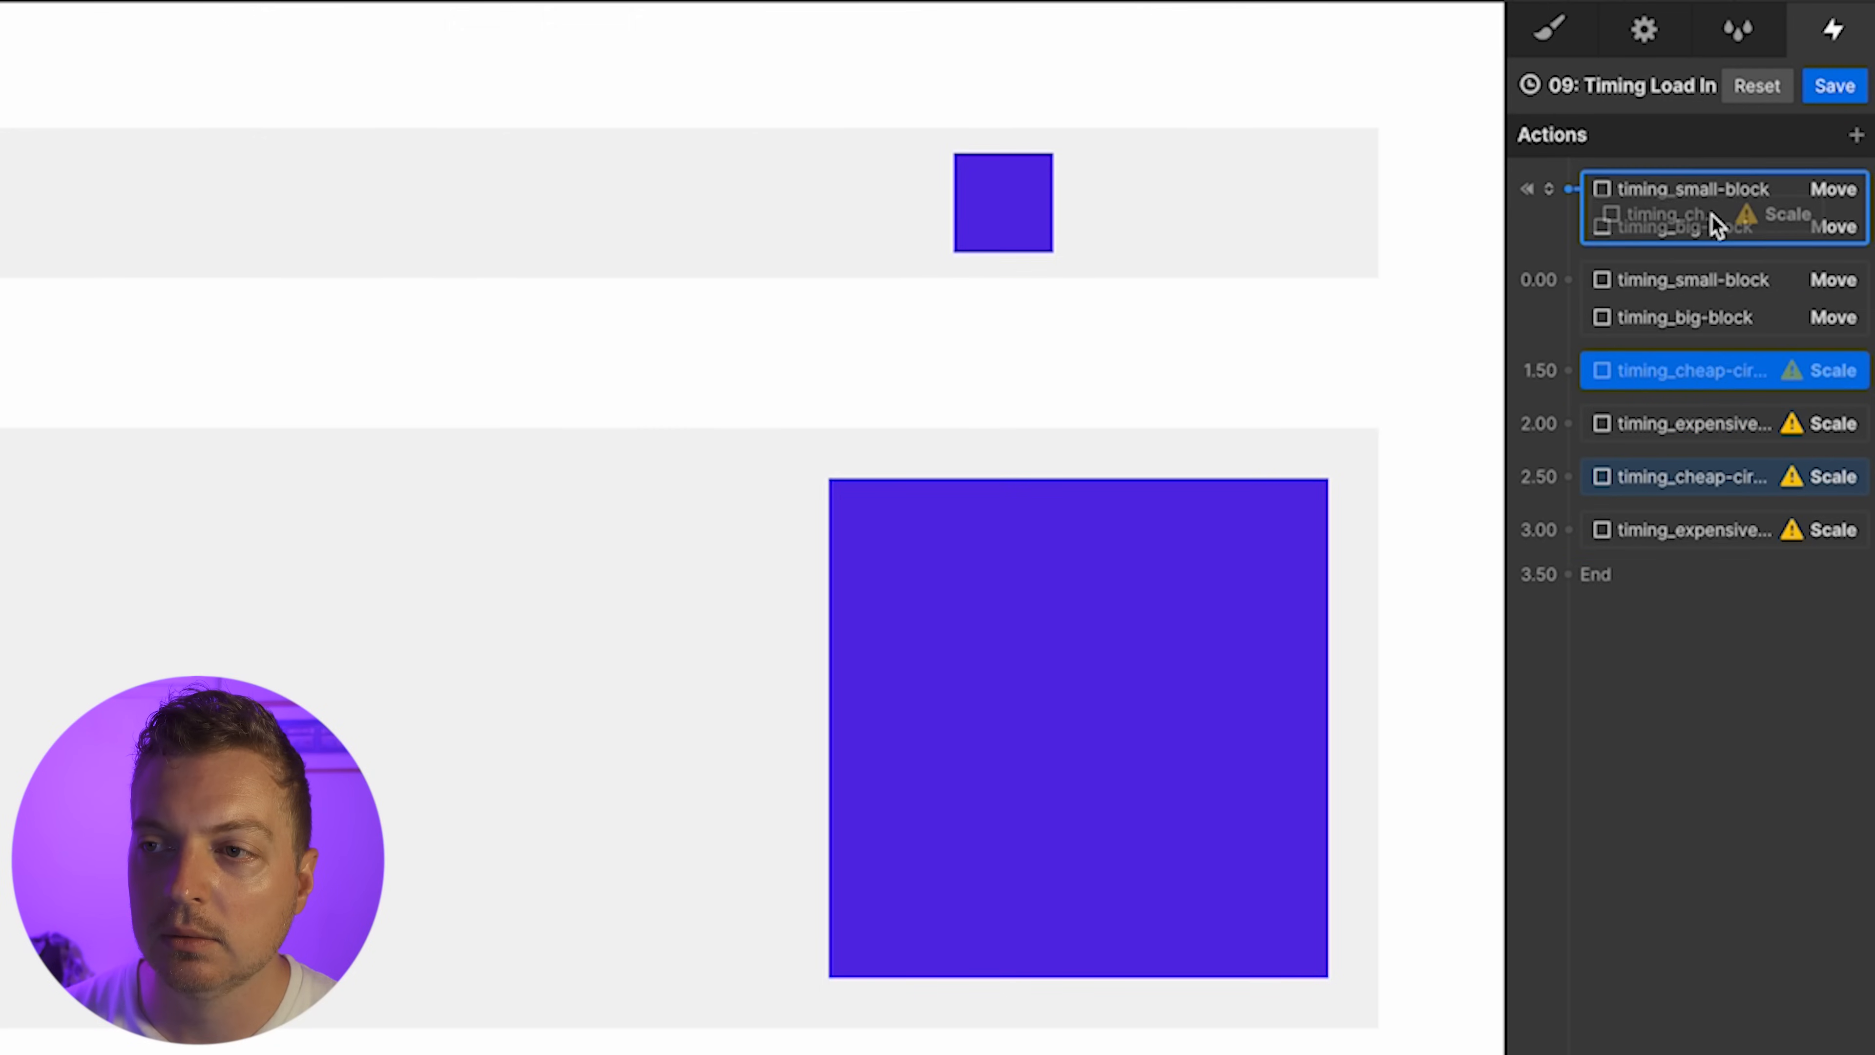
left_click(1737, 464)
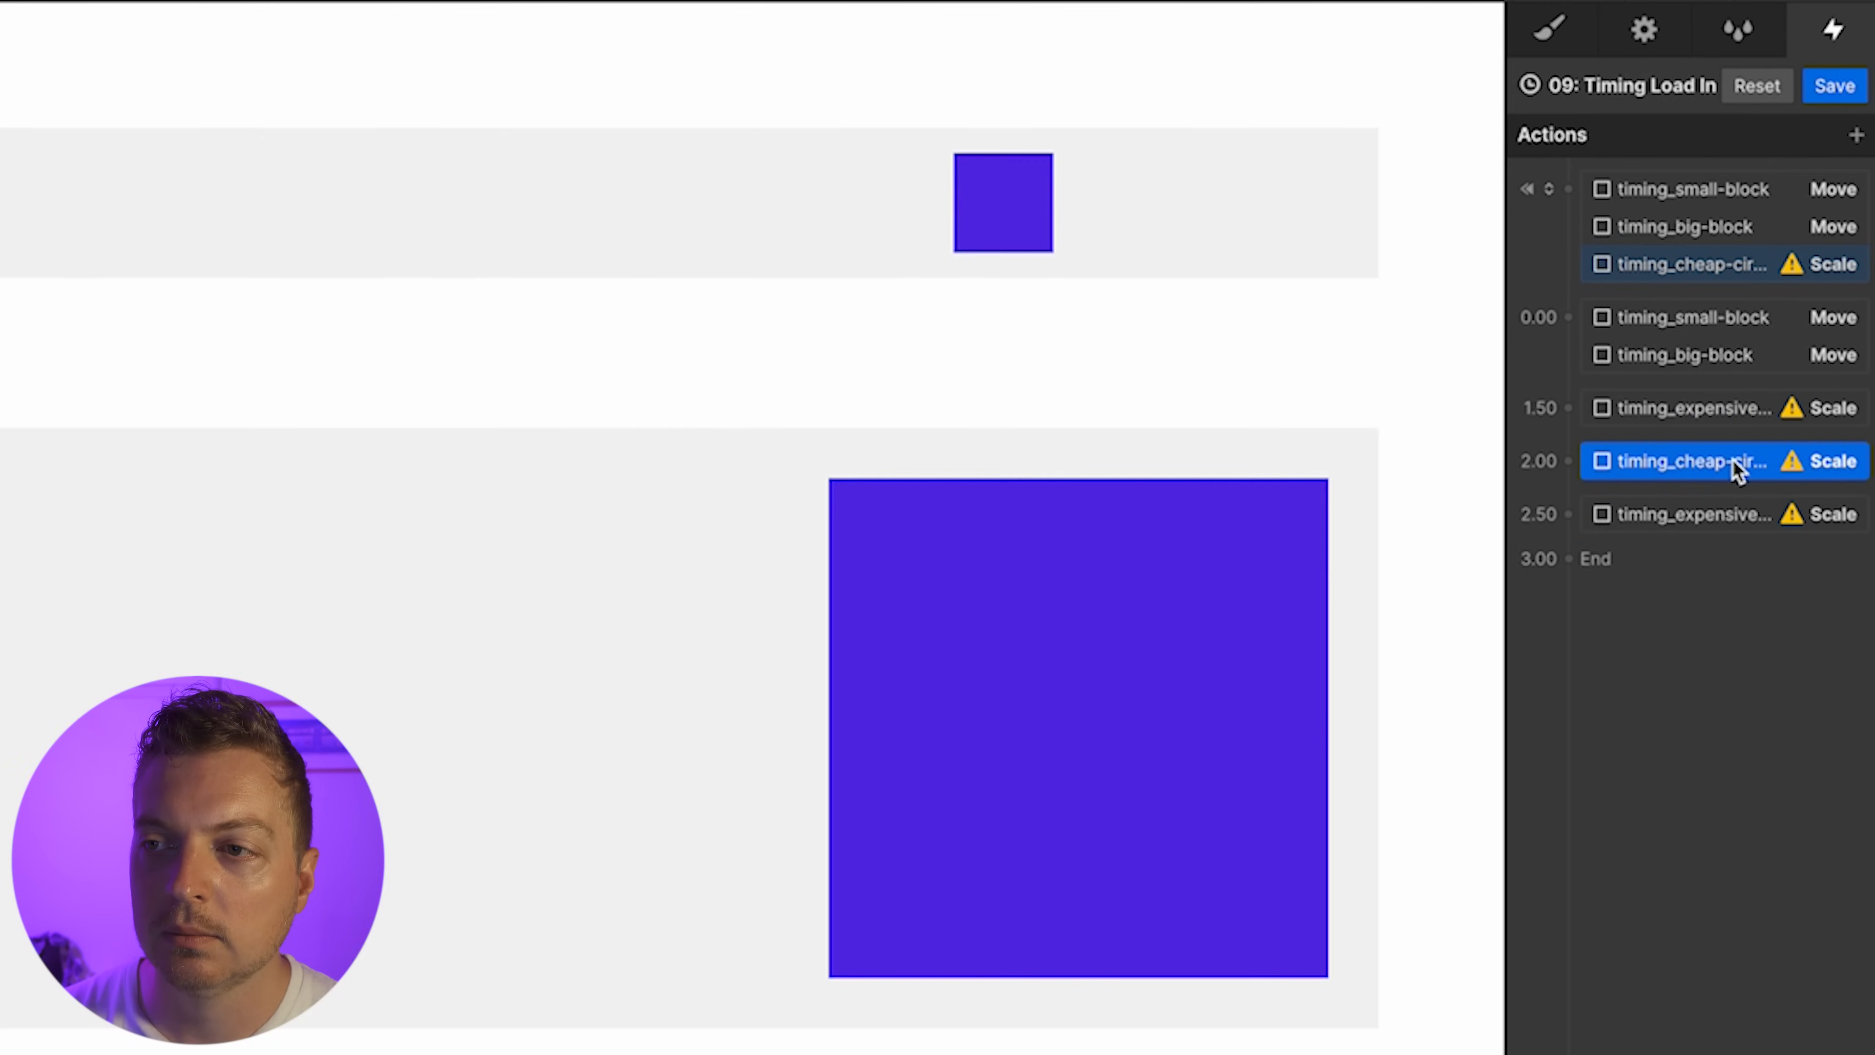
left_click_drag(1737, 465, 1730, 373)
left_click(1733, 453)
left_click_drag(1733, 453, 1744, 296)
left_click_drag(1744, 497, 1744, 444)
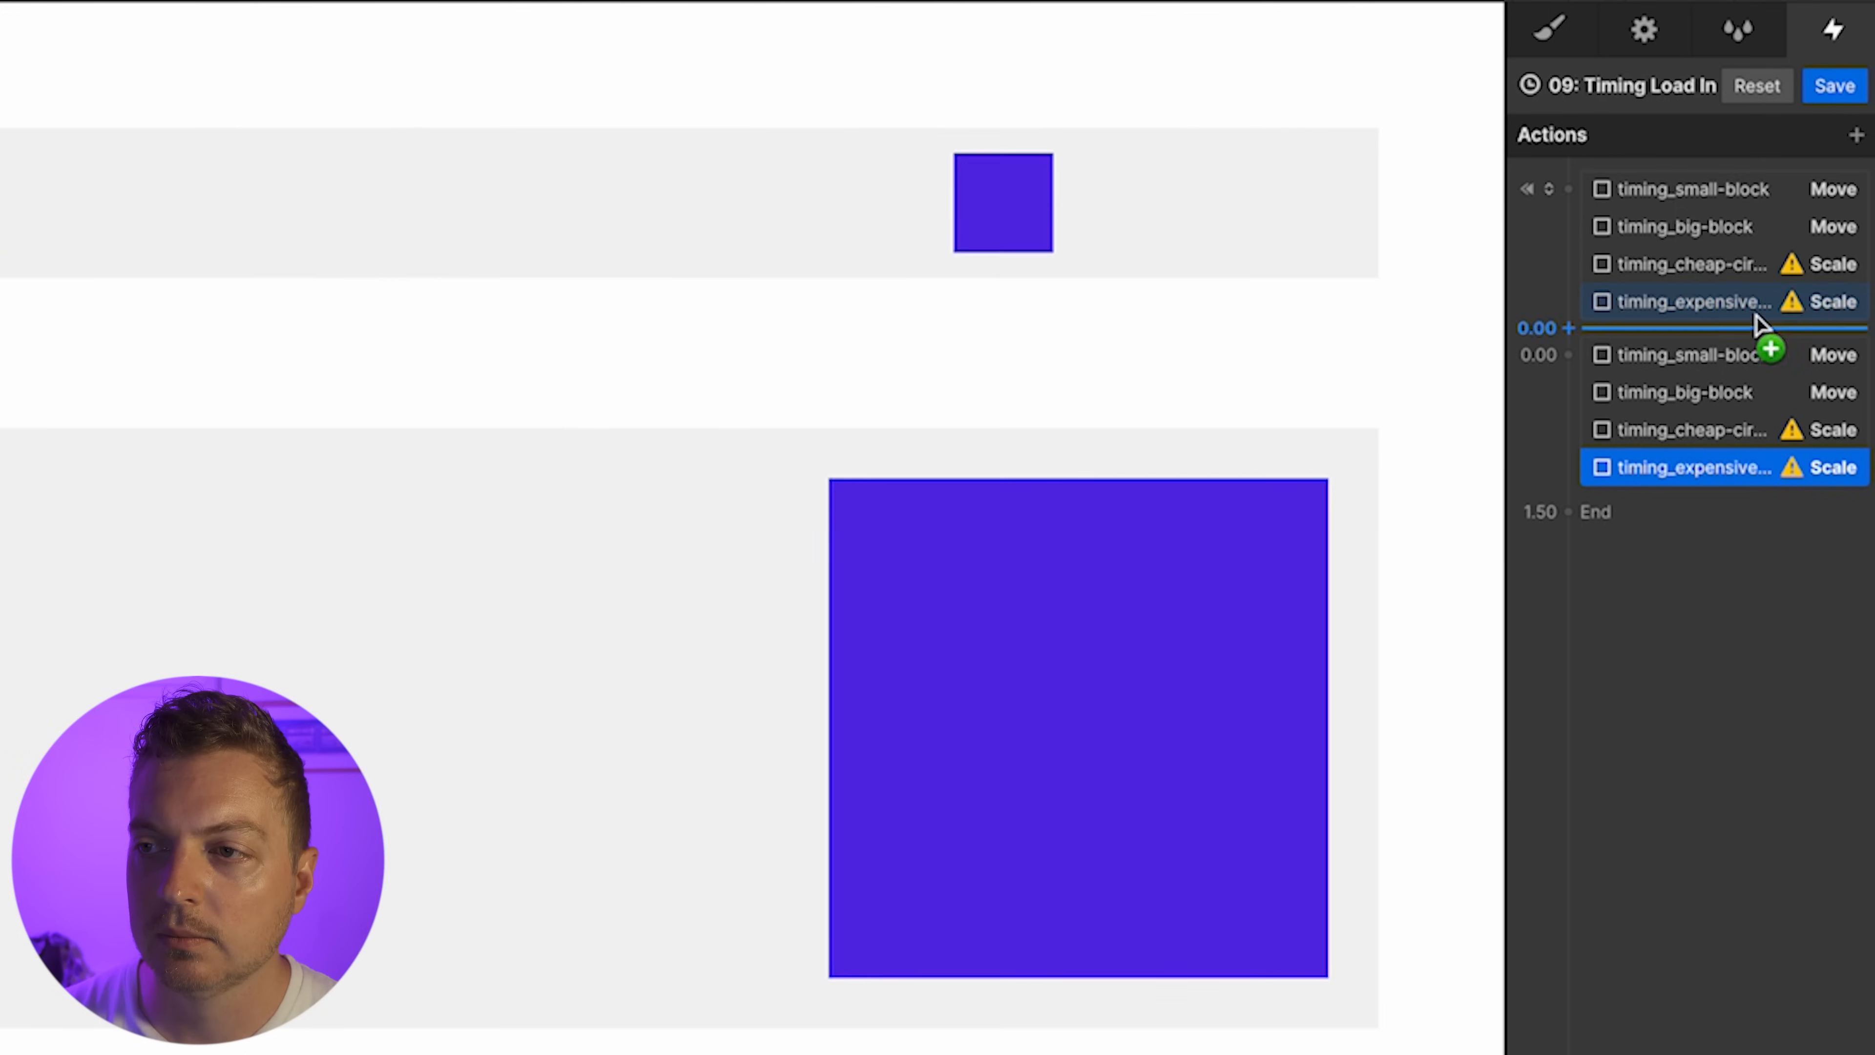
Set the X and Y scale of both circles' initial-state Scale actions to 0
left_click(1762, 301)
left_click(1758, 271, "shift")
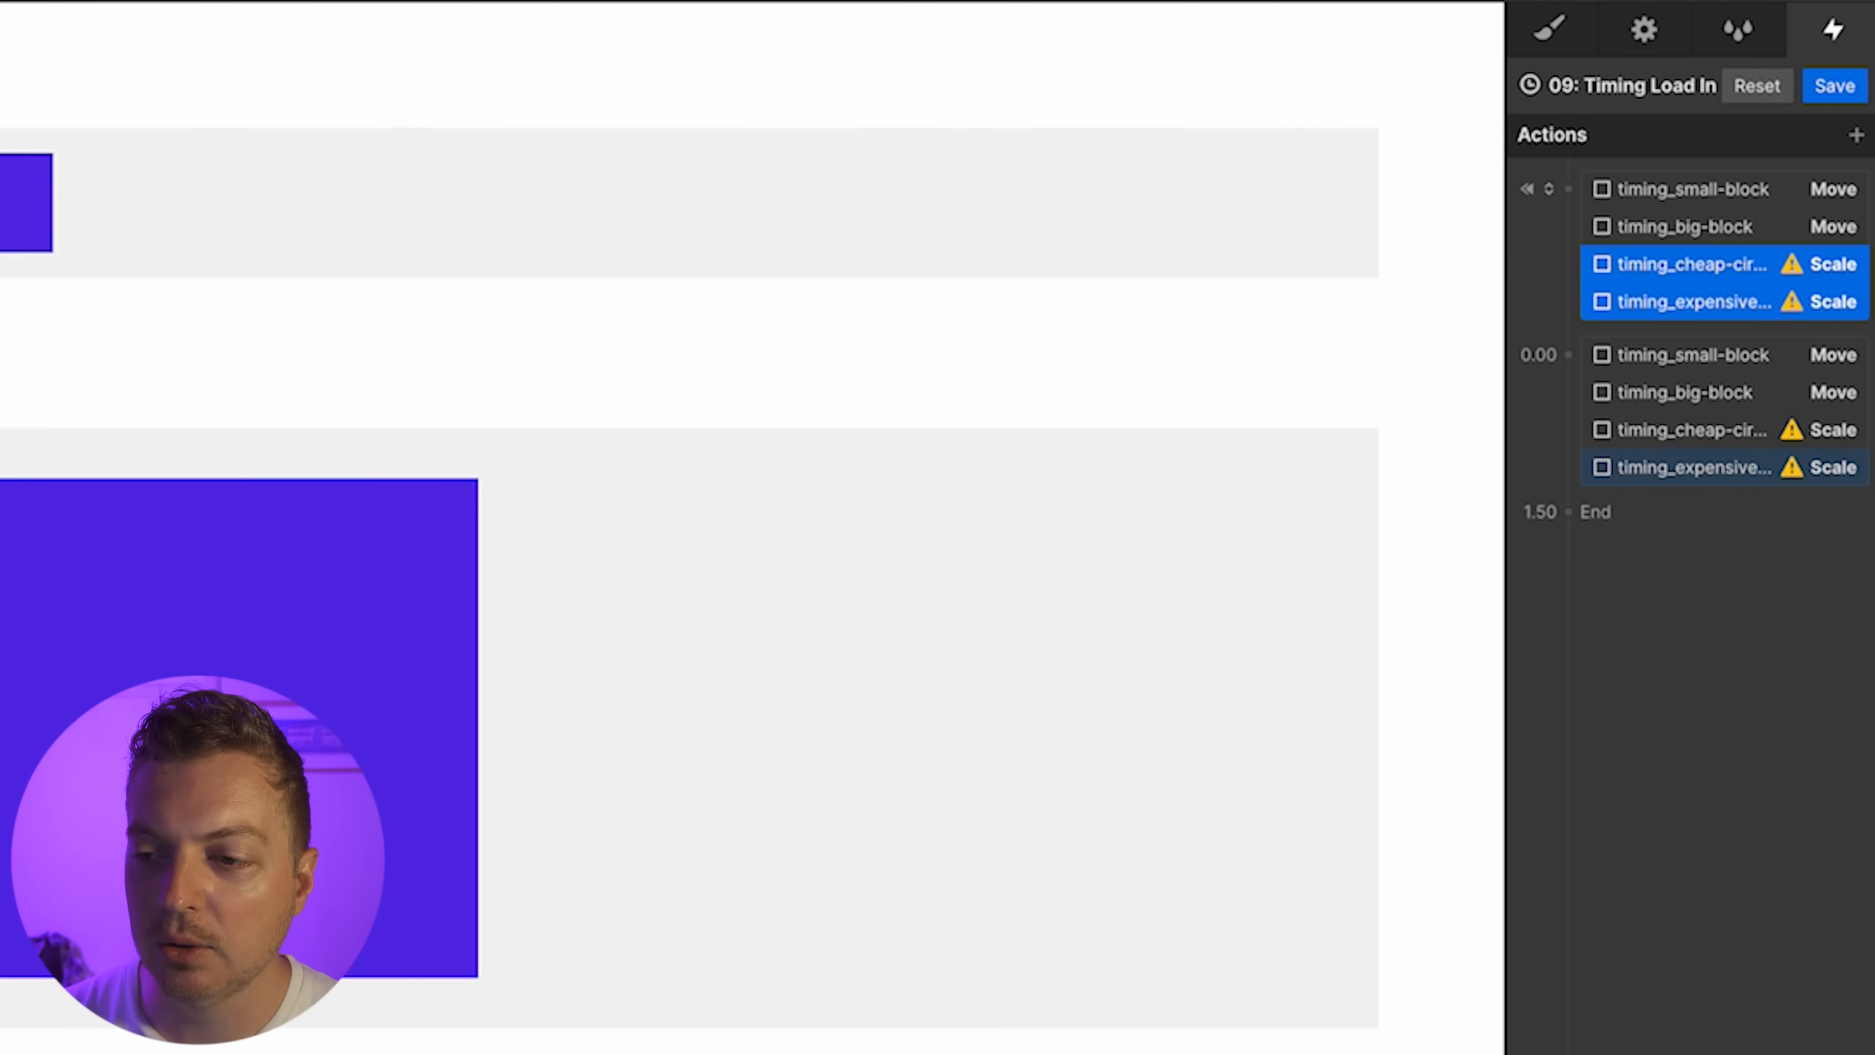
left_click(1810, 945)
type("0")
key("Return")
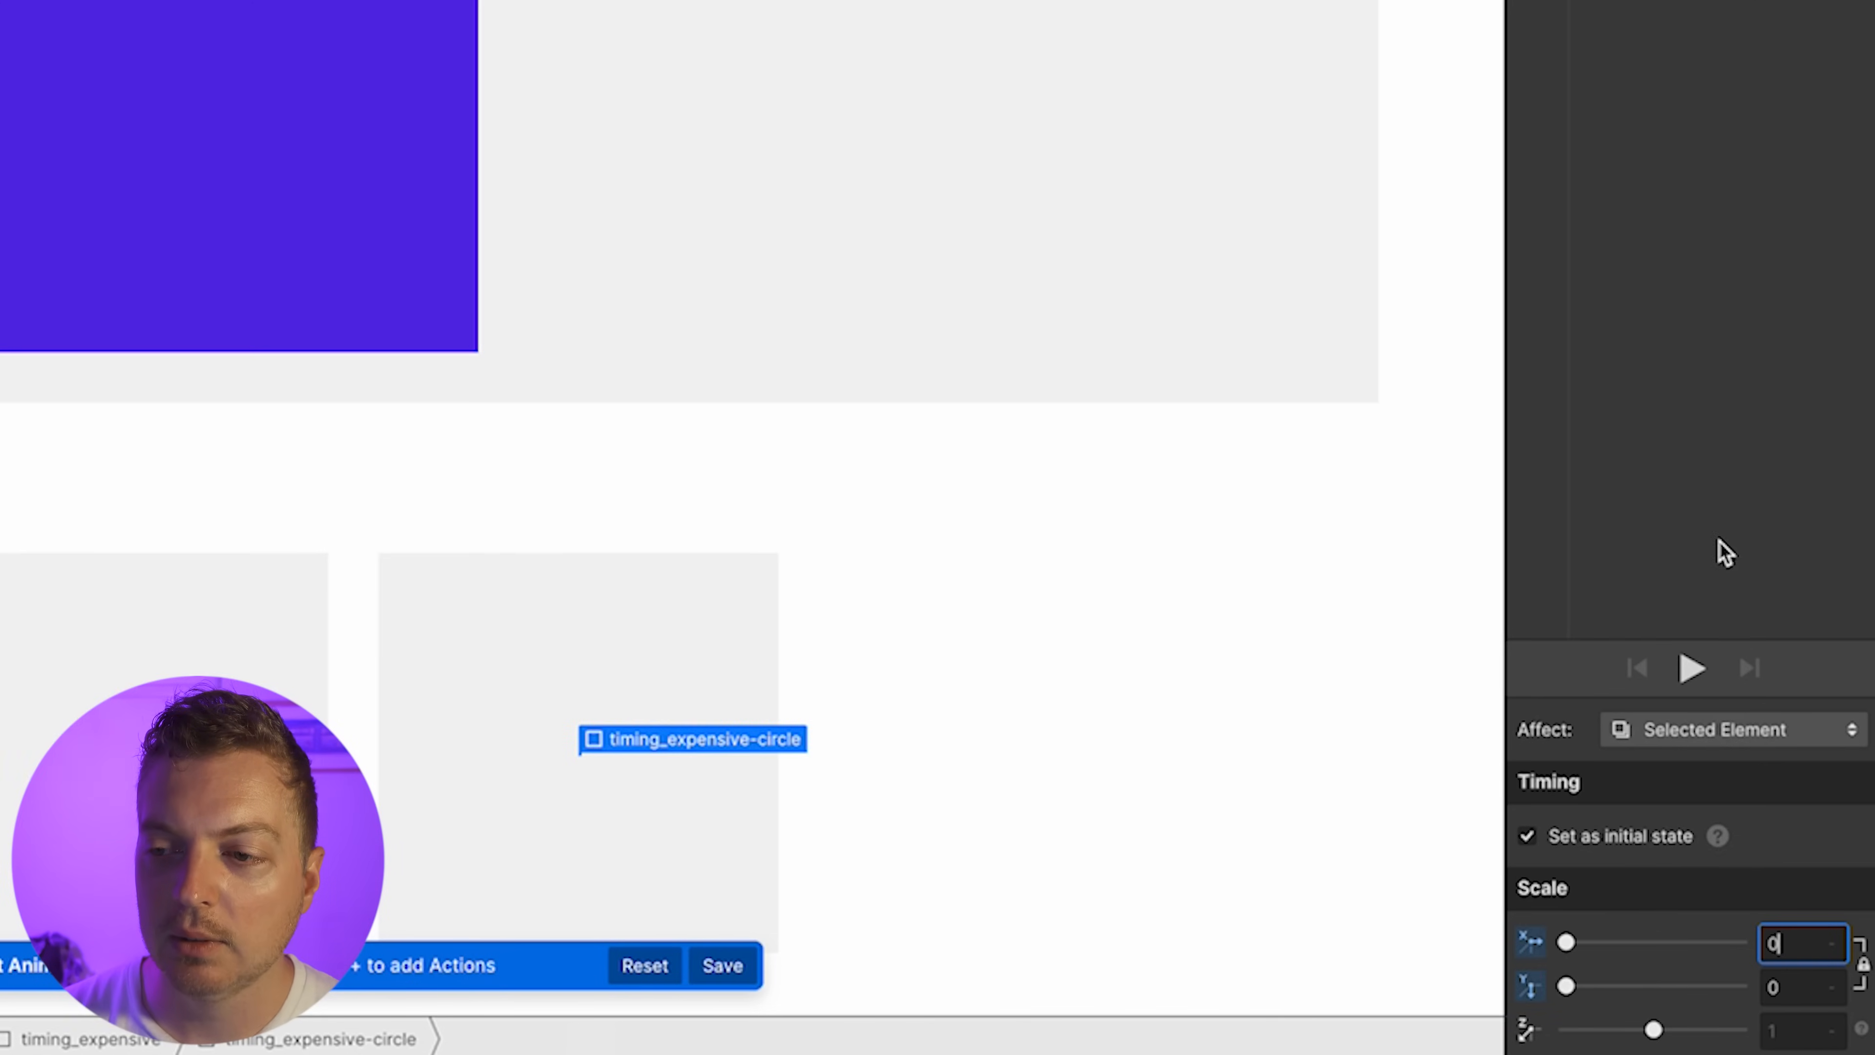
Set both circles' timed Scale actions to scale 1 with a 0.6 s duration and Ease easing, and play the animation
left_click(1717, 370)
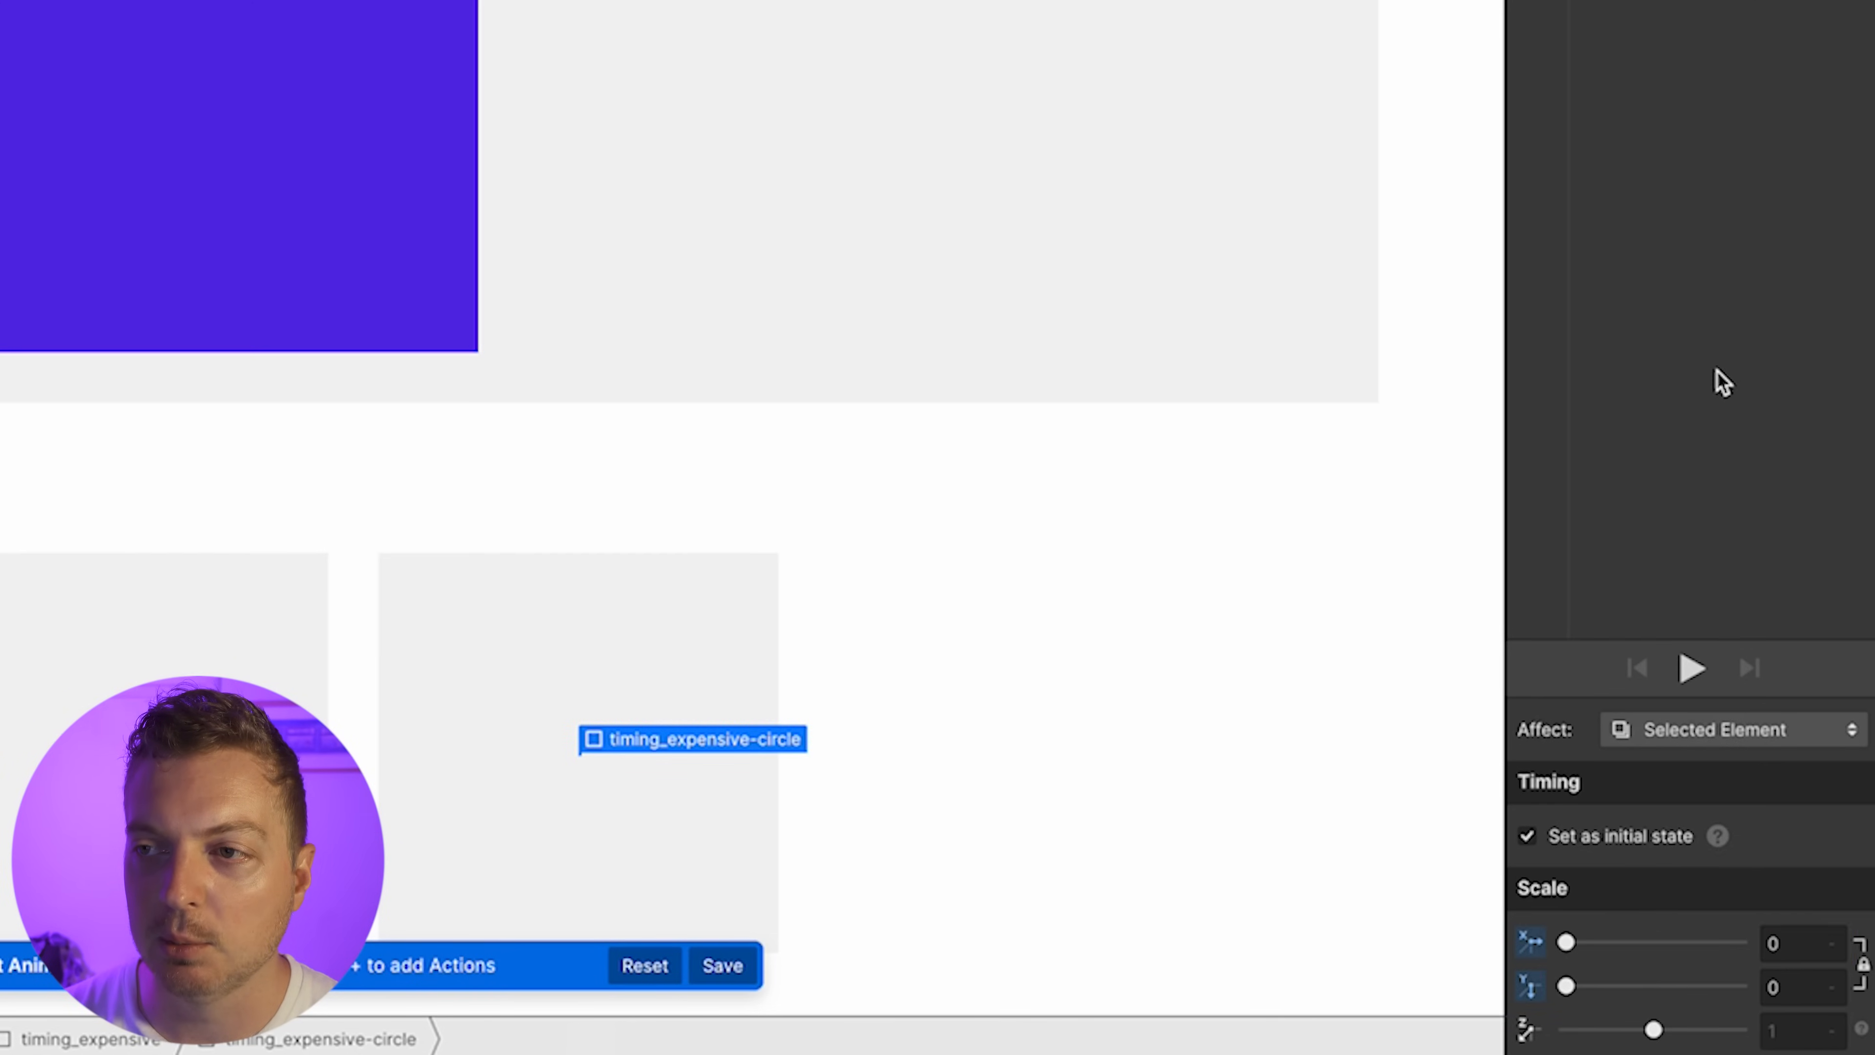
left_click_drag(1731, 429, 1729, 431)
left_click(1729, 431, "shift")
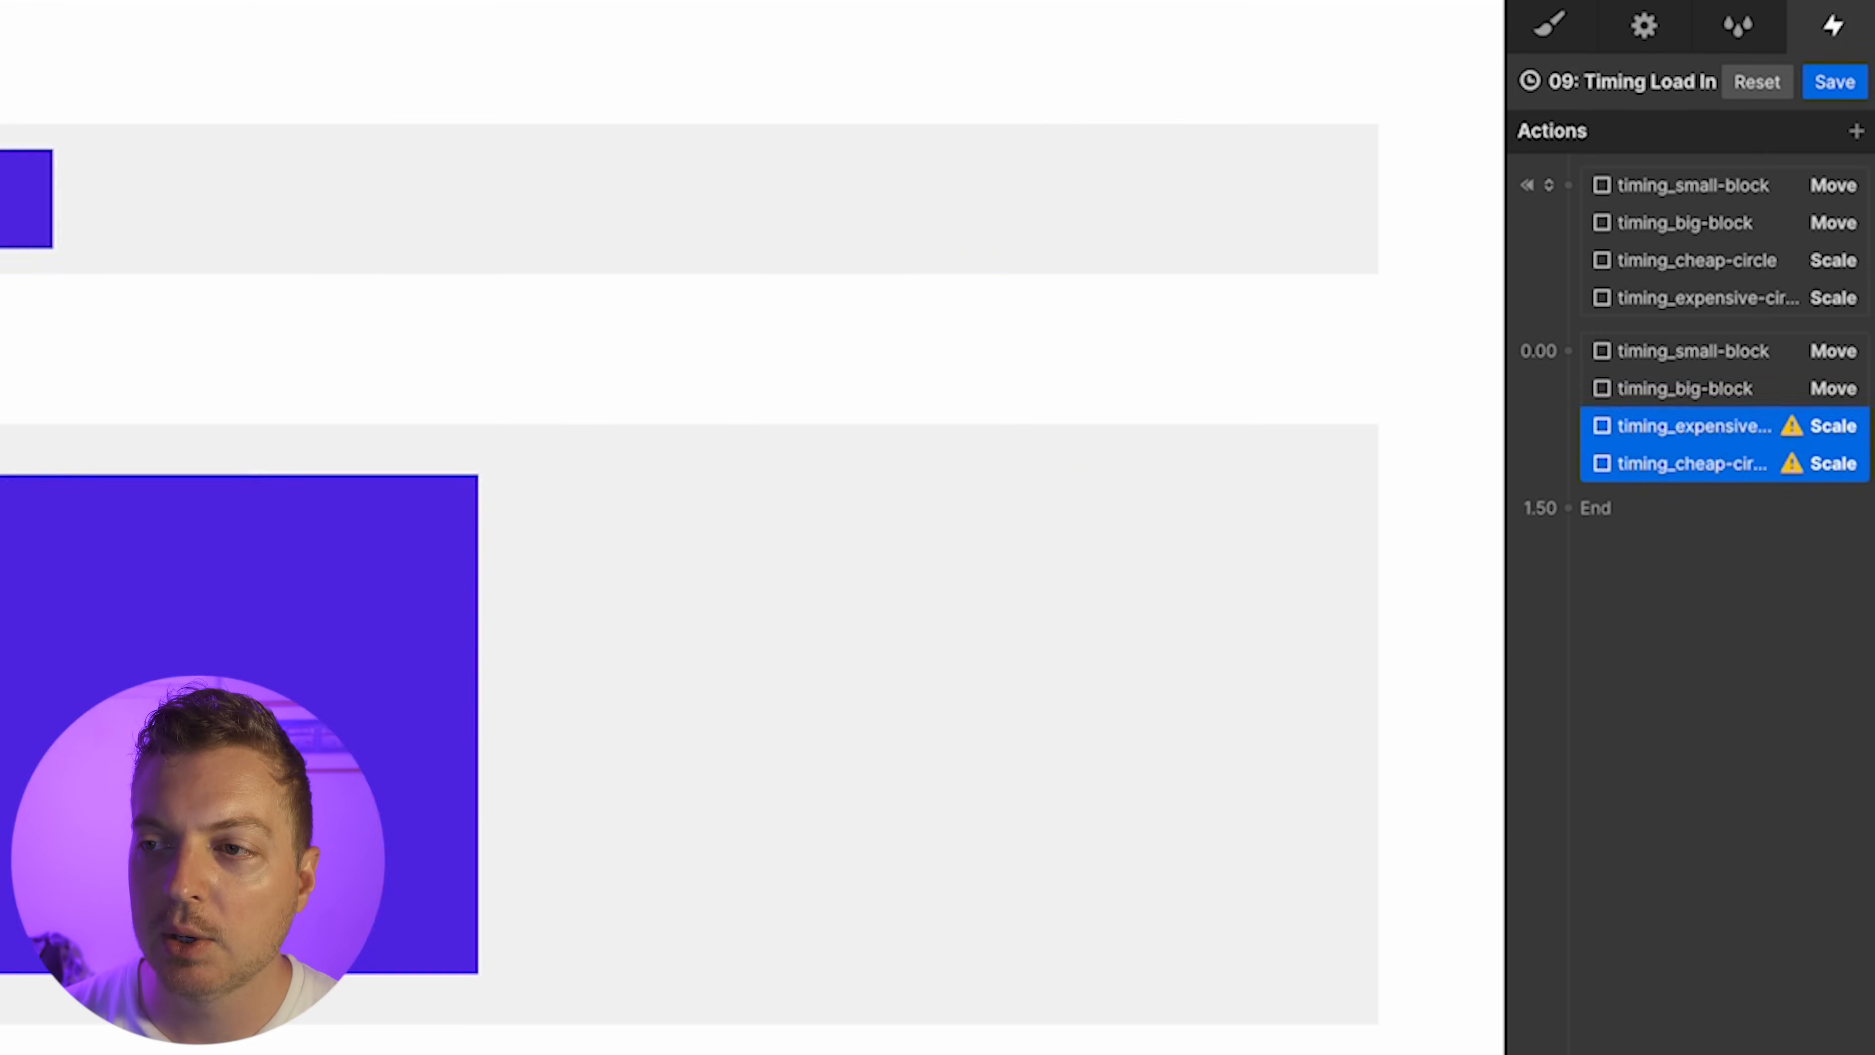
left_click(1795, 946)
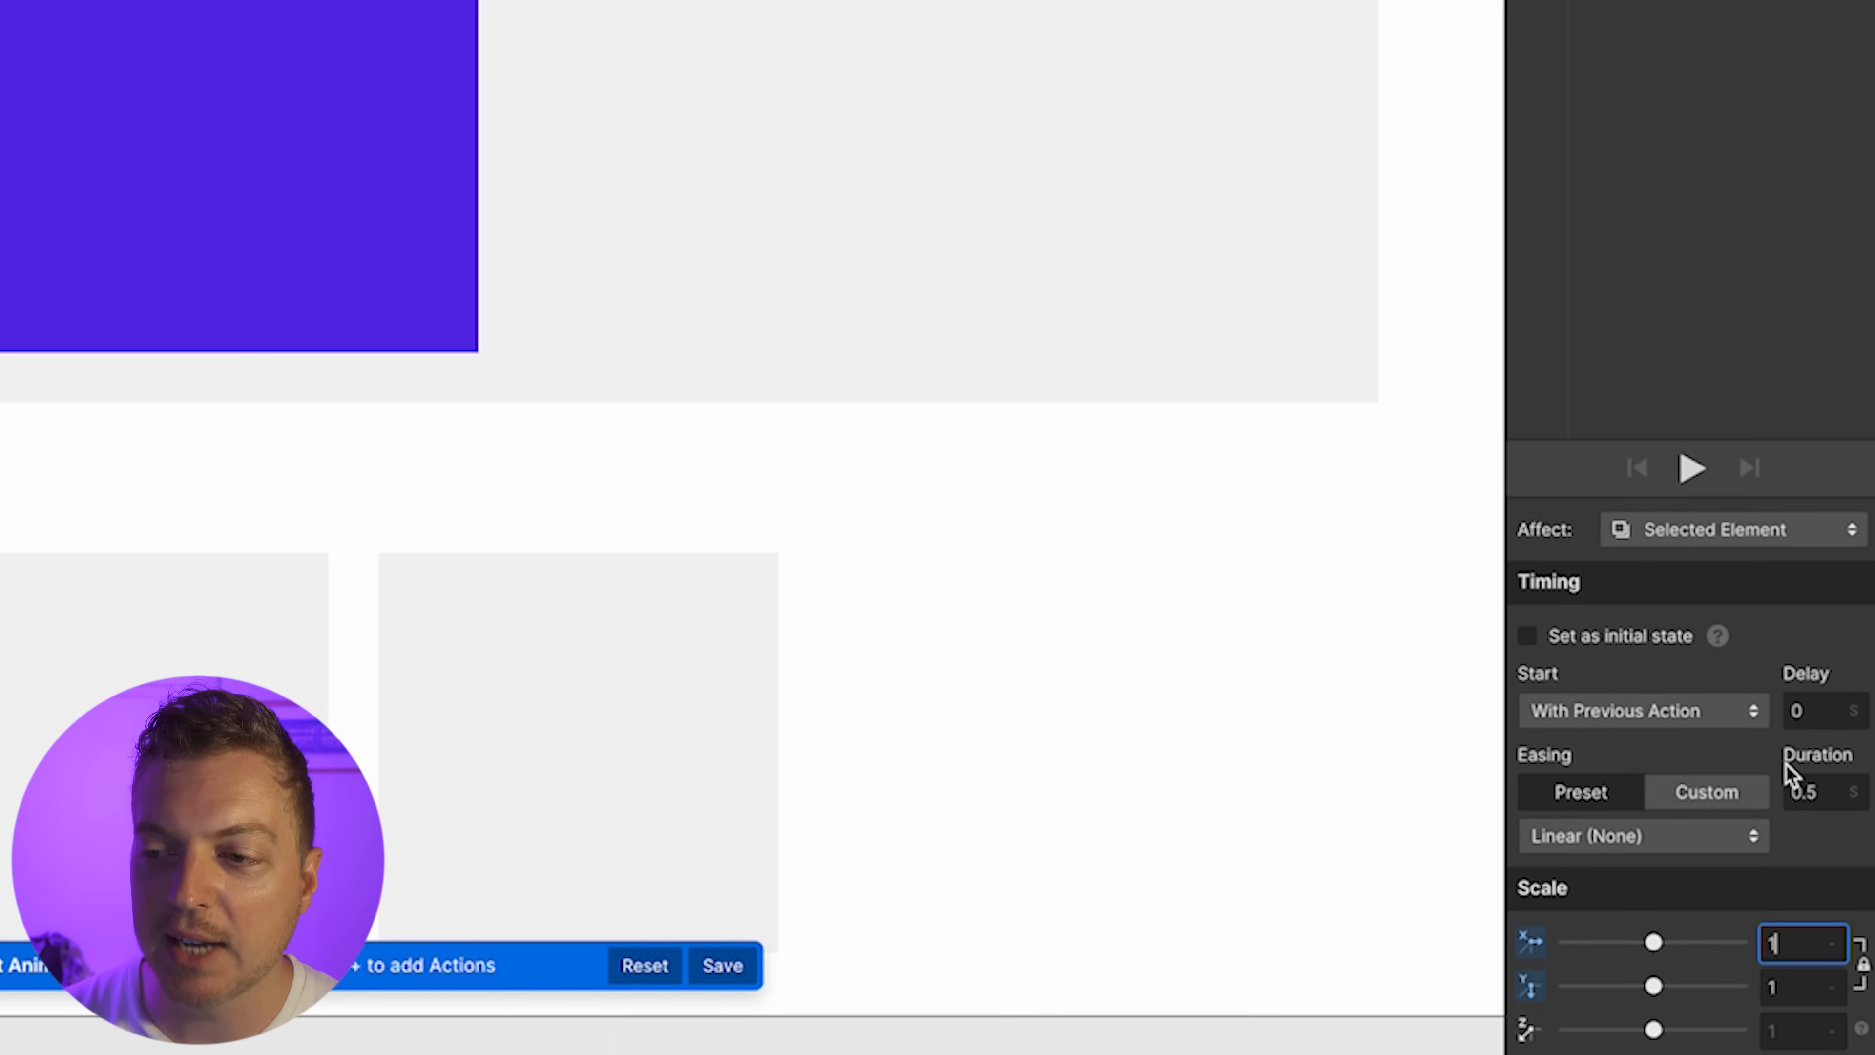
double_click(1812, 790)
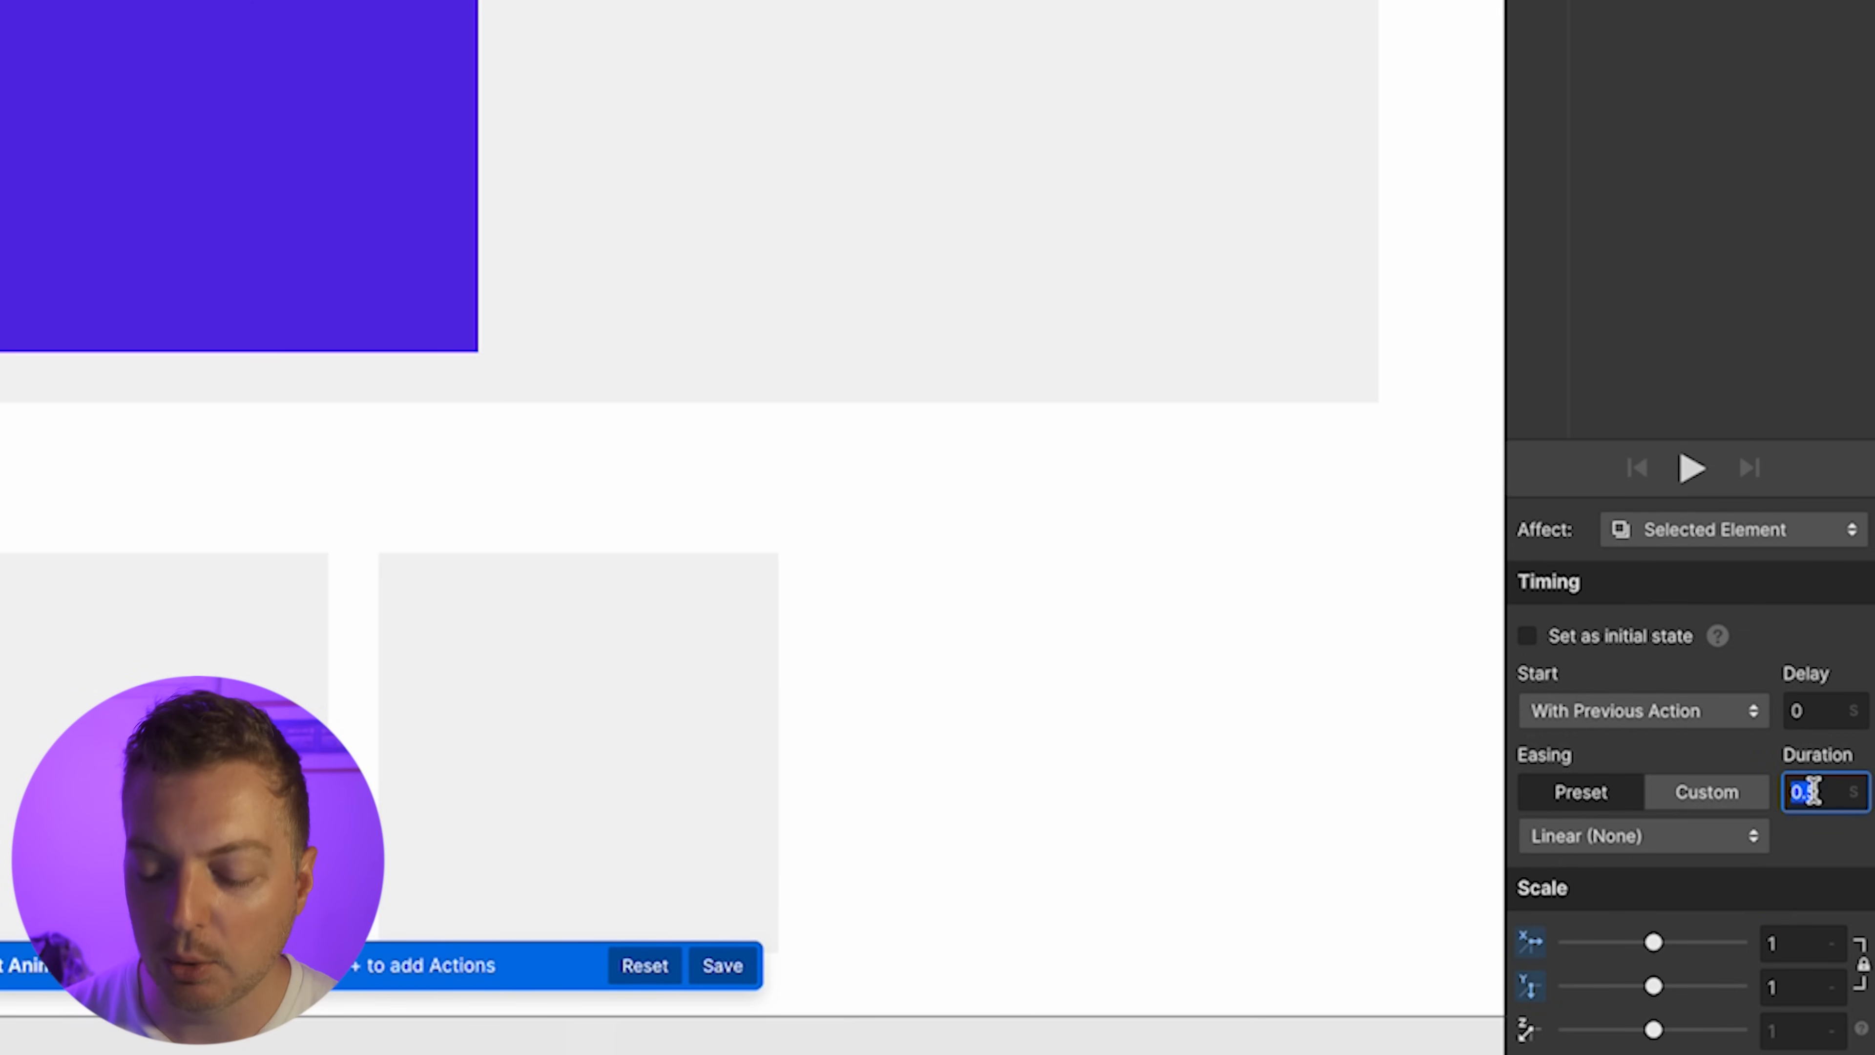
type("0.6")
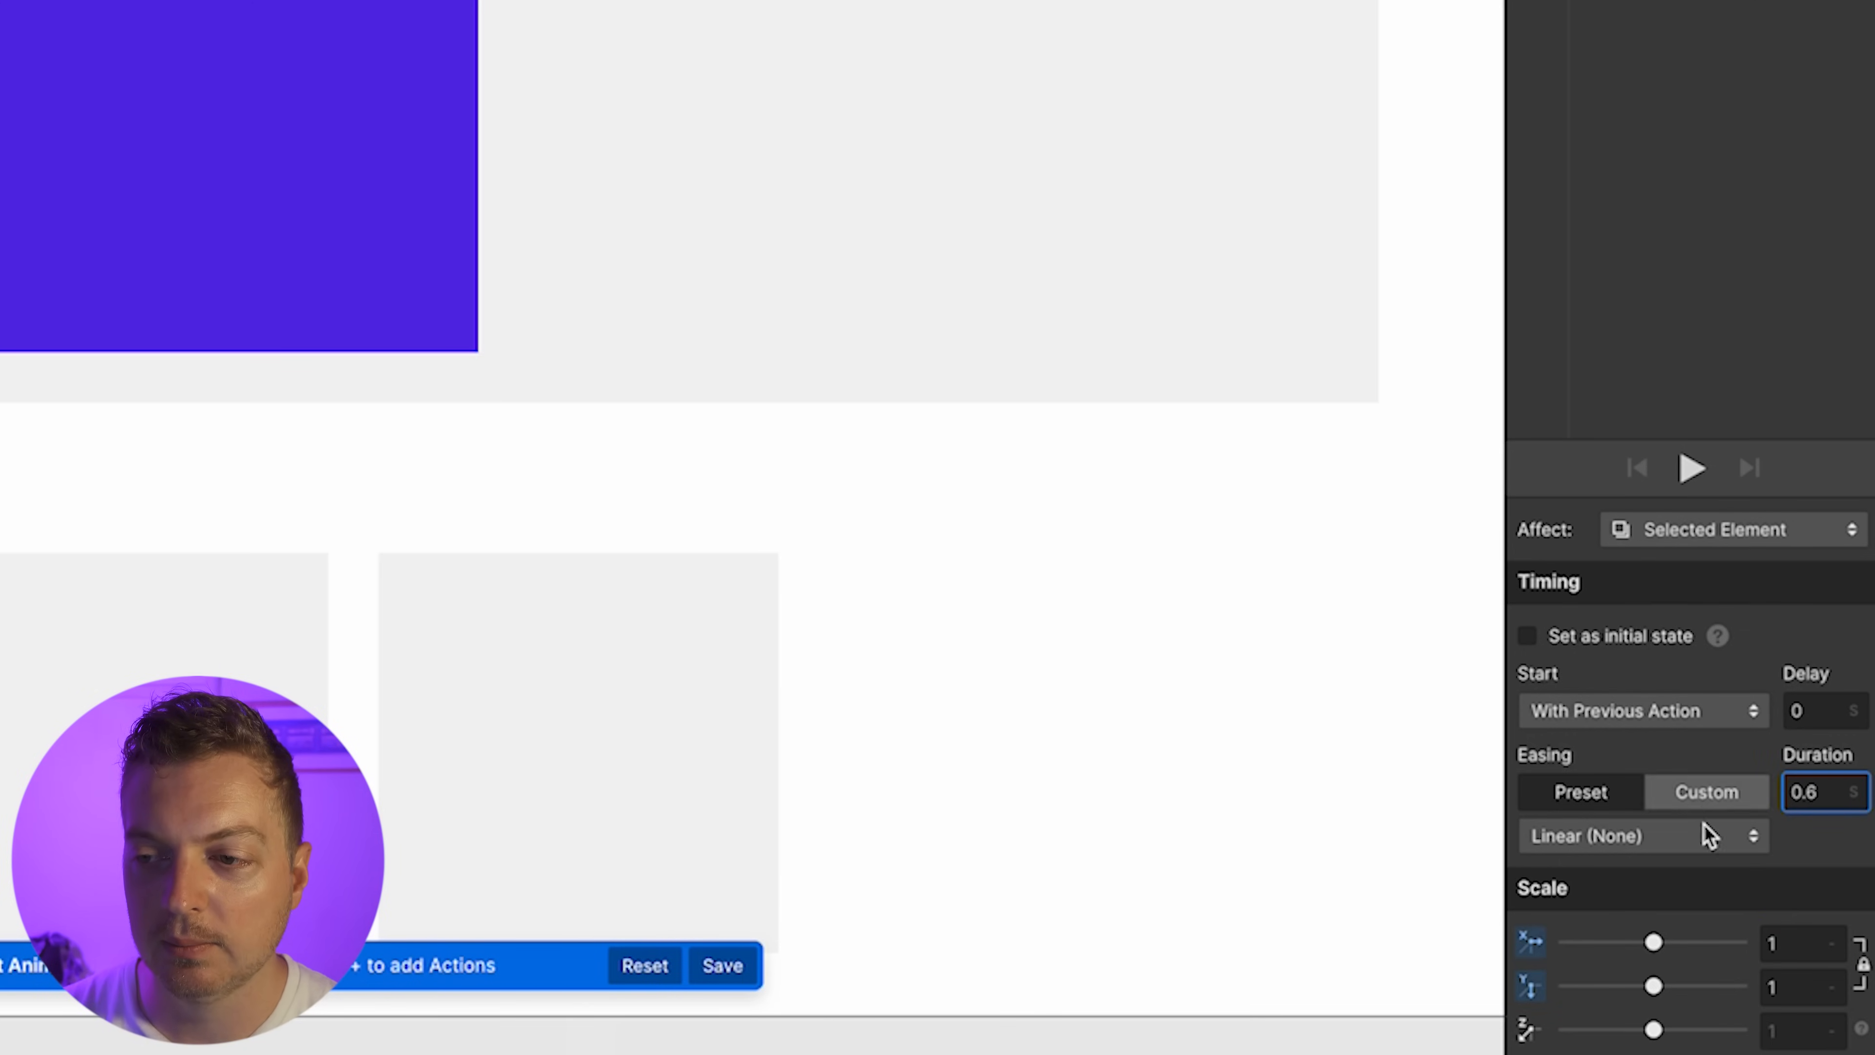
left_click(1707, 835)
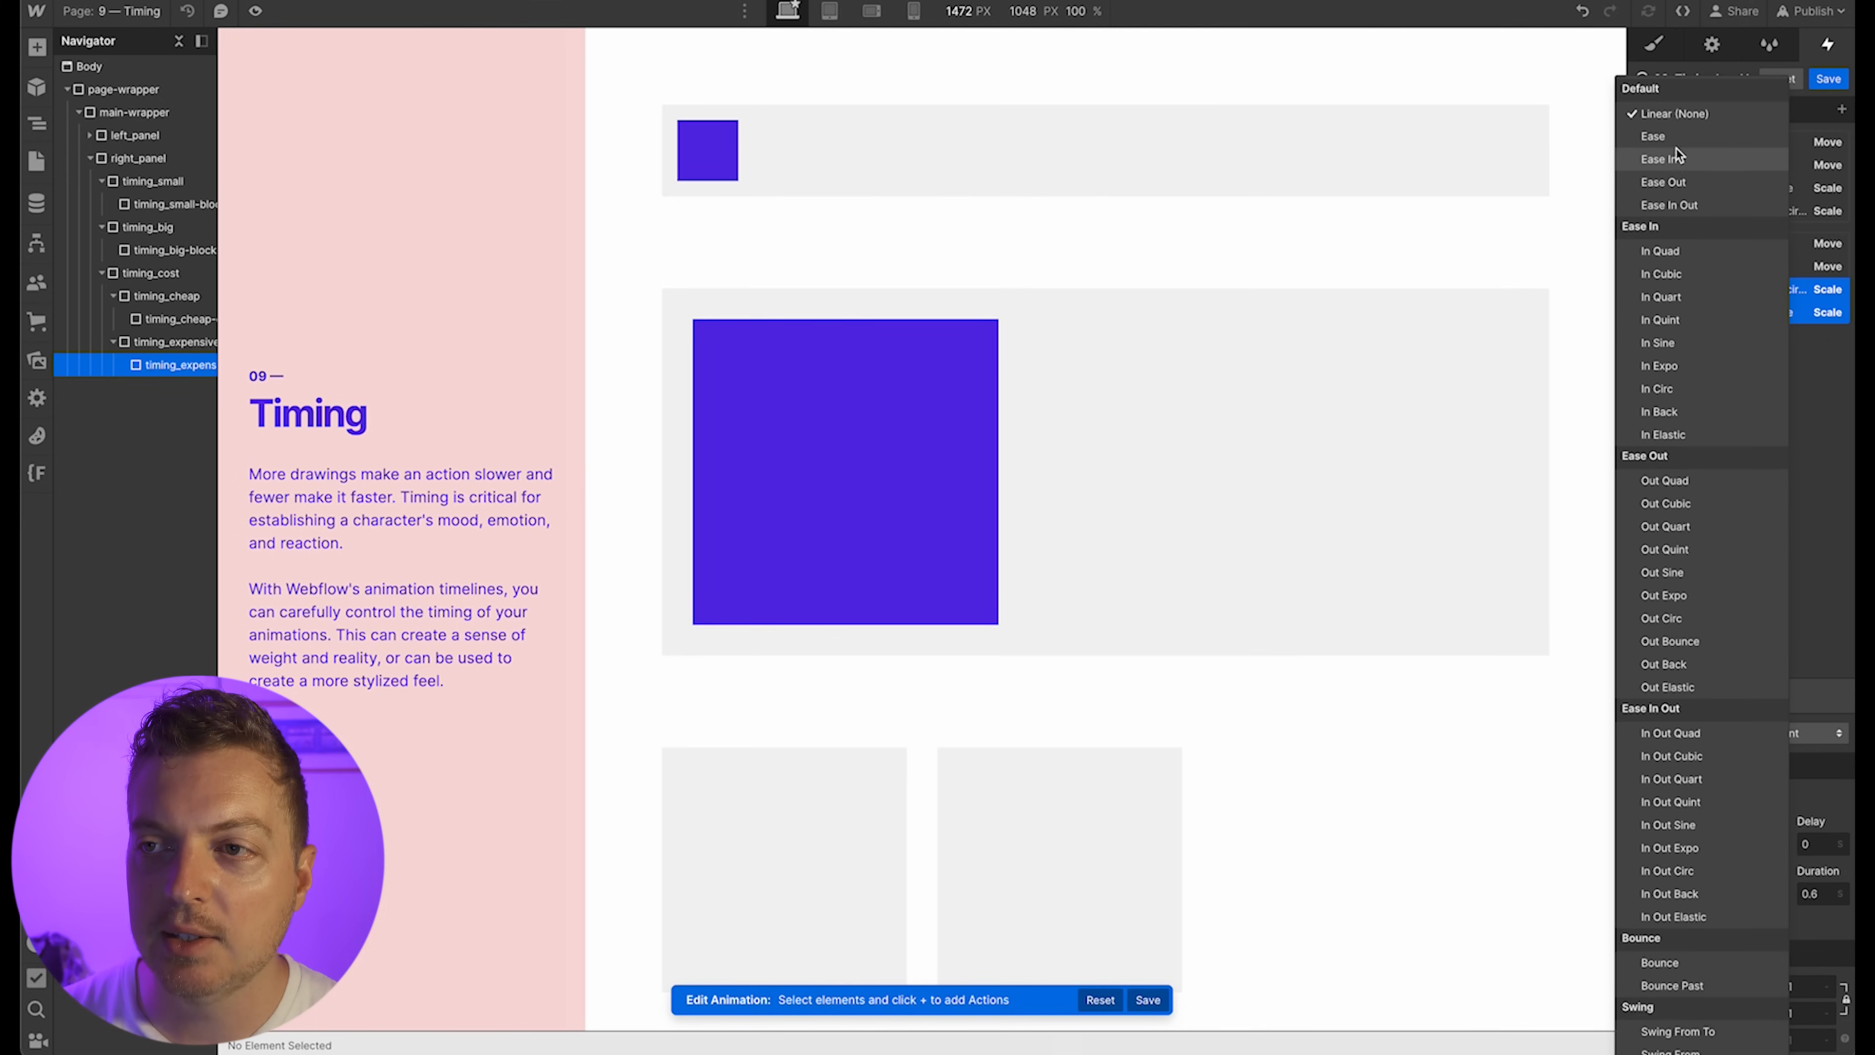
left_click(1670, 136)
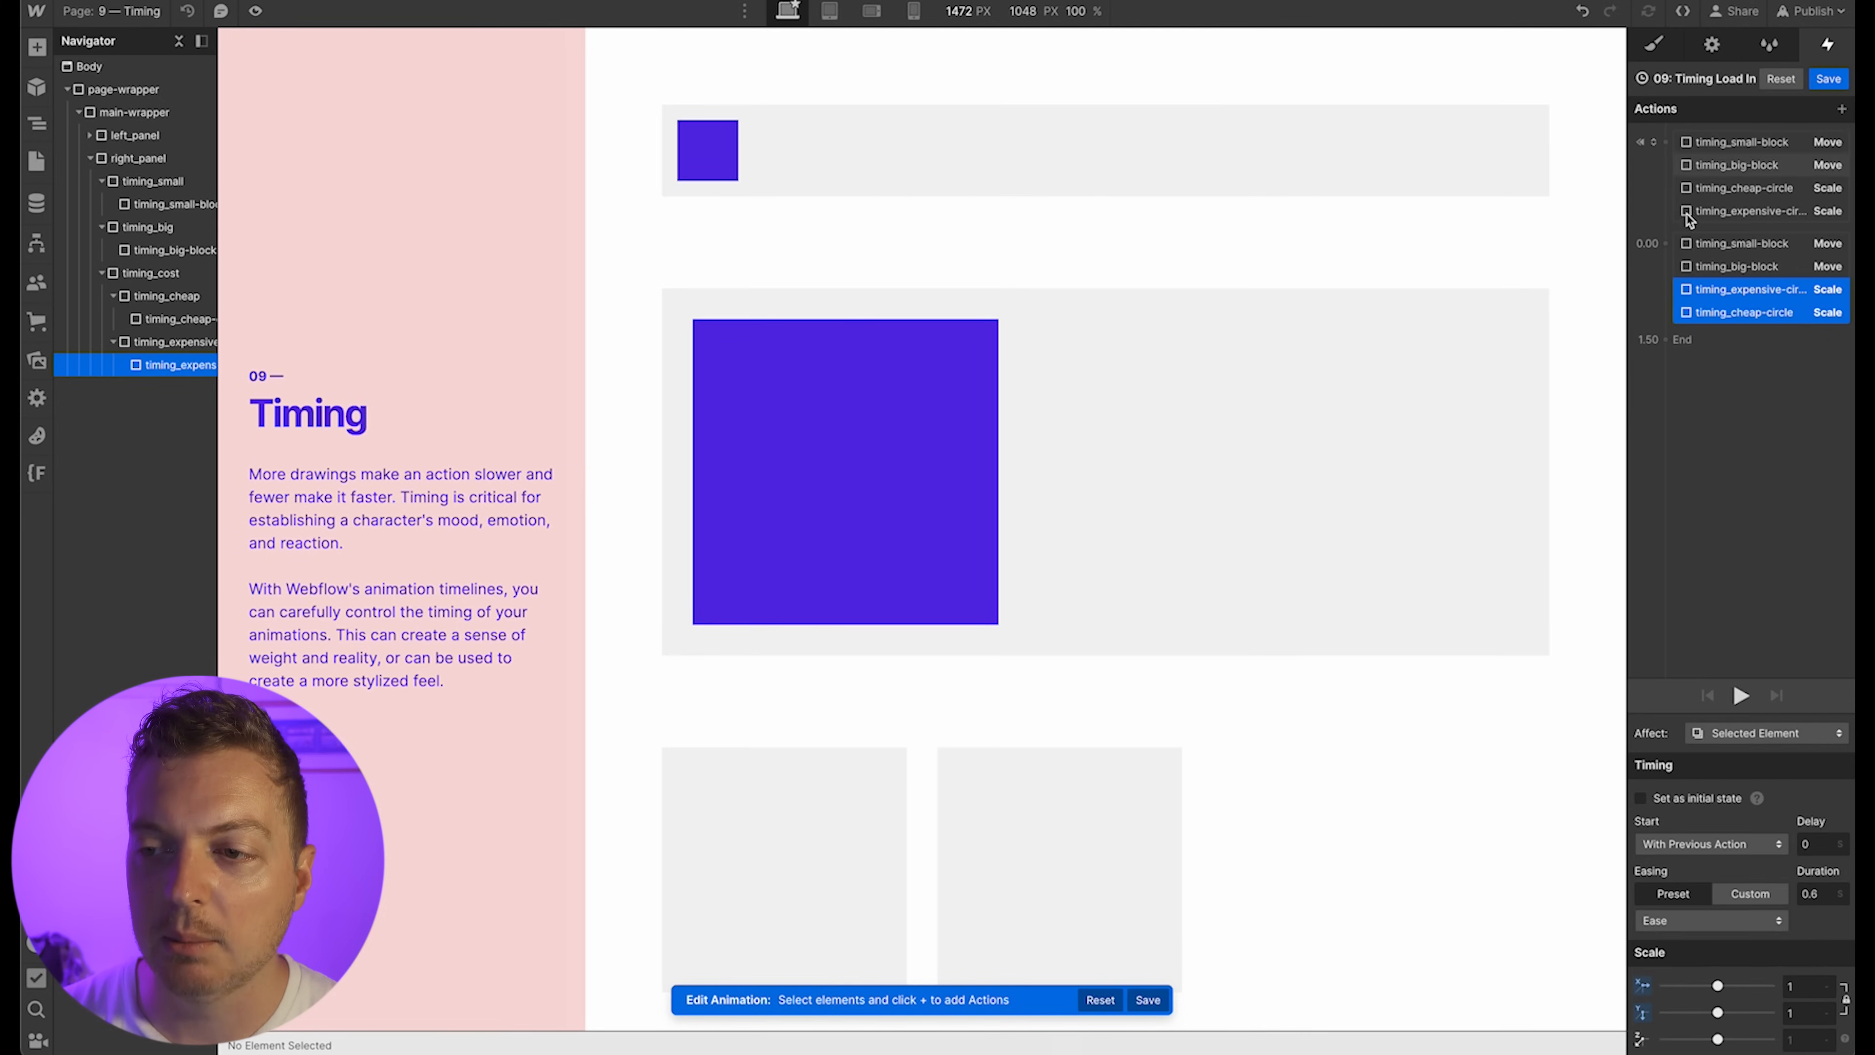
left_click(1738, 696)
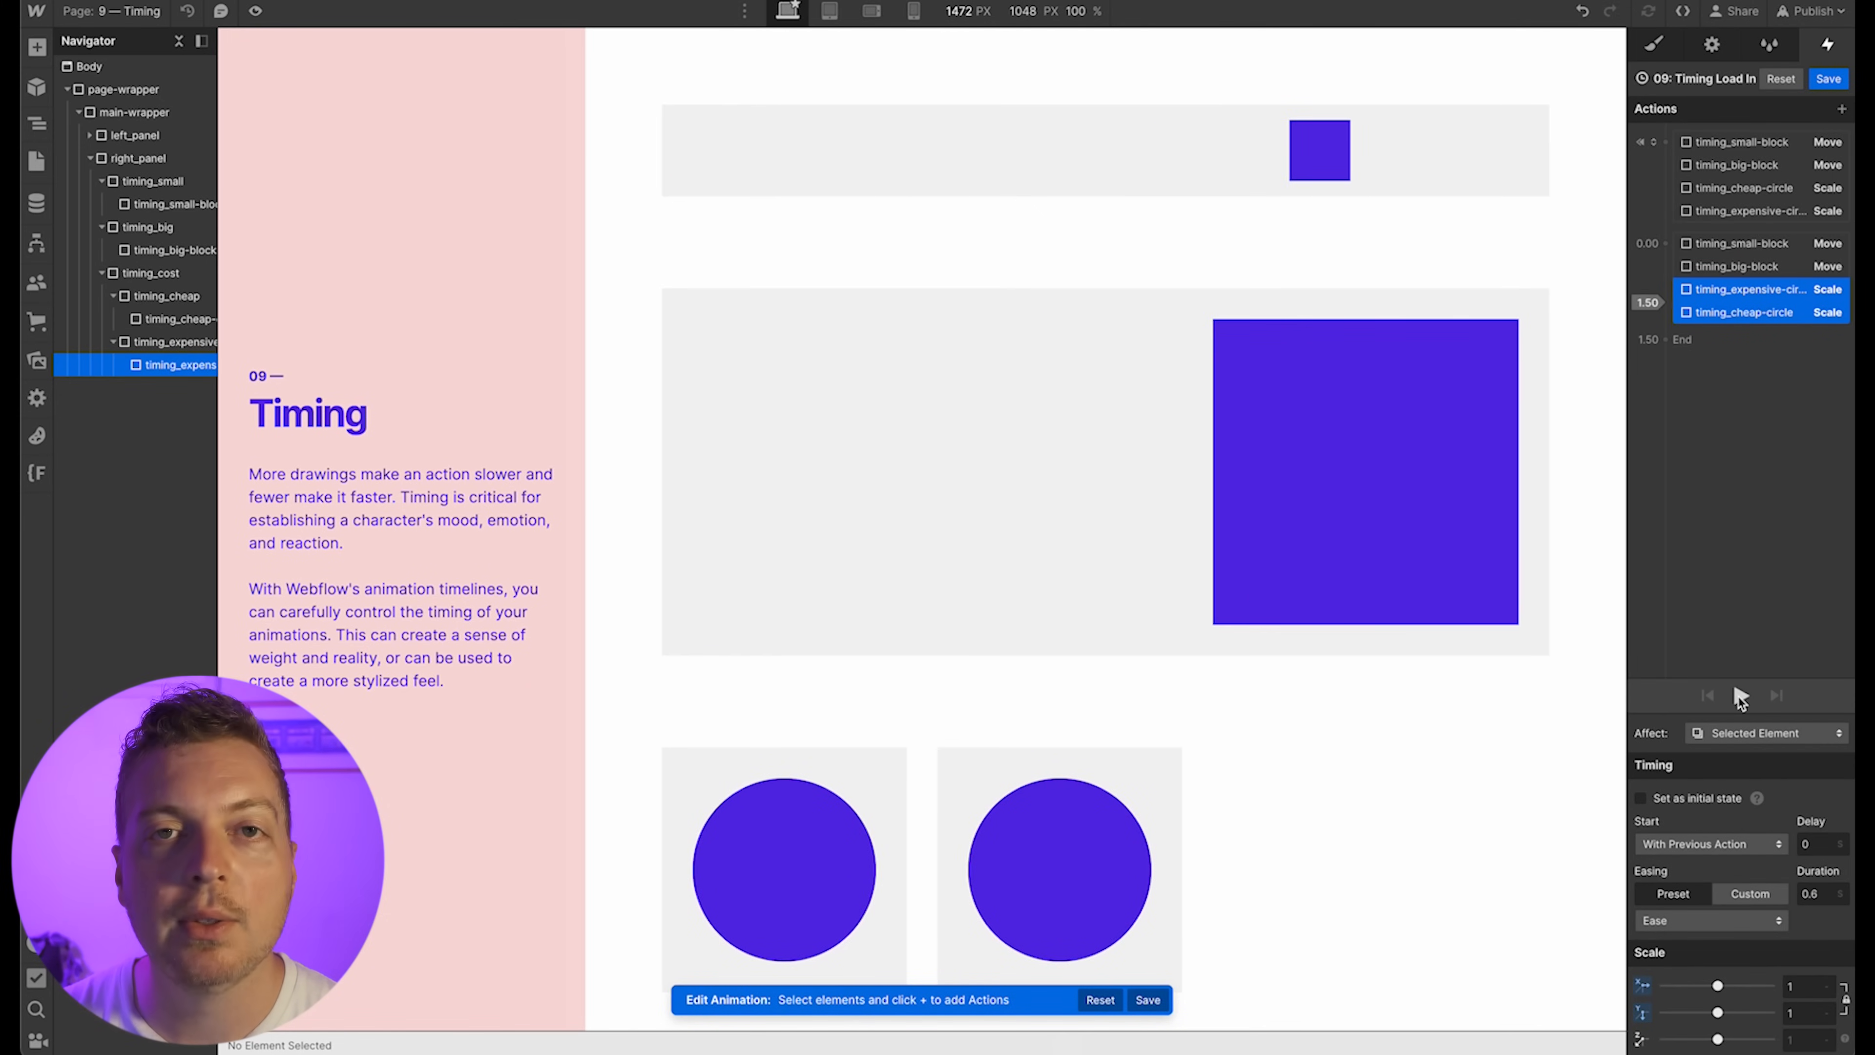
left_click(1740, 699)
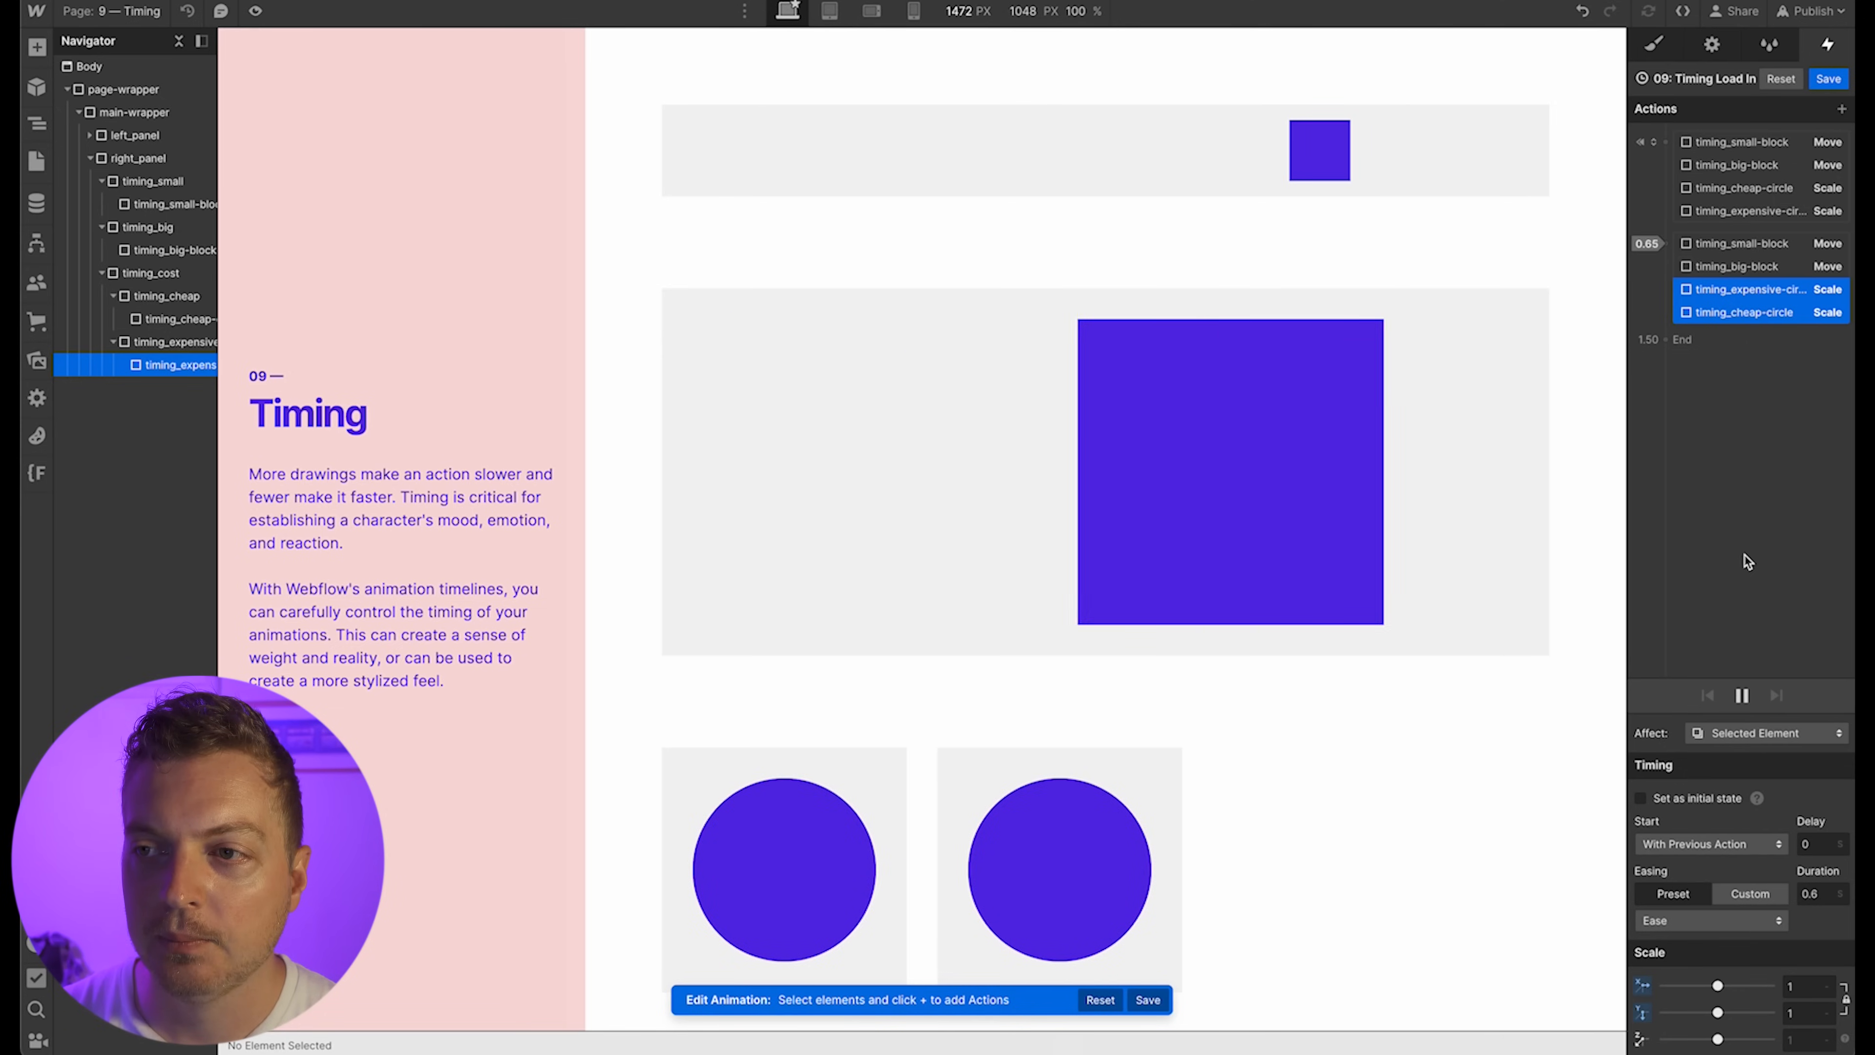
Set the cheap circle's timed Scale duration to 0.3 s and play the animation
left_click(1764, 293)
left_click(1762, 322)
left_click(1813, 893)
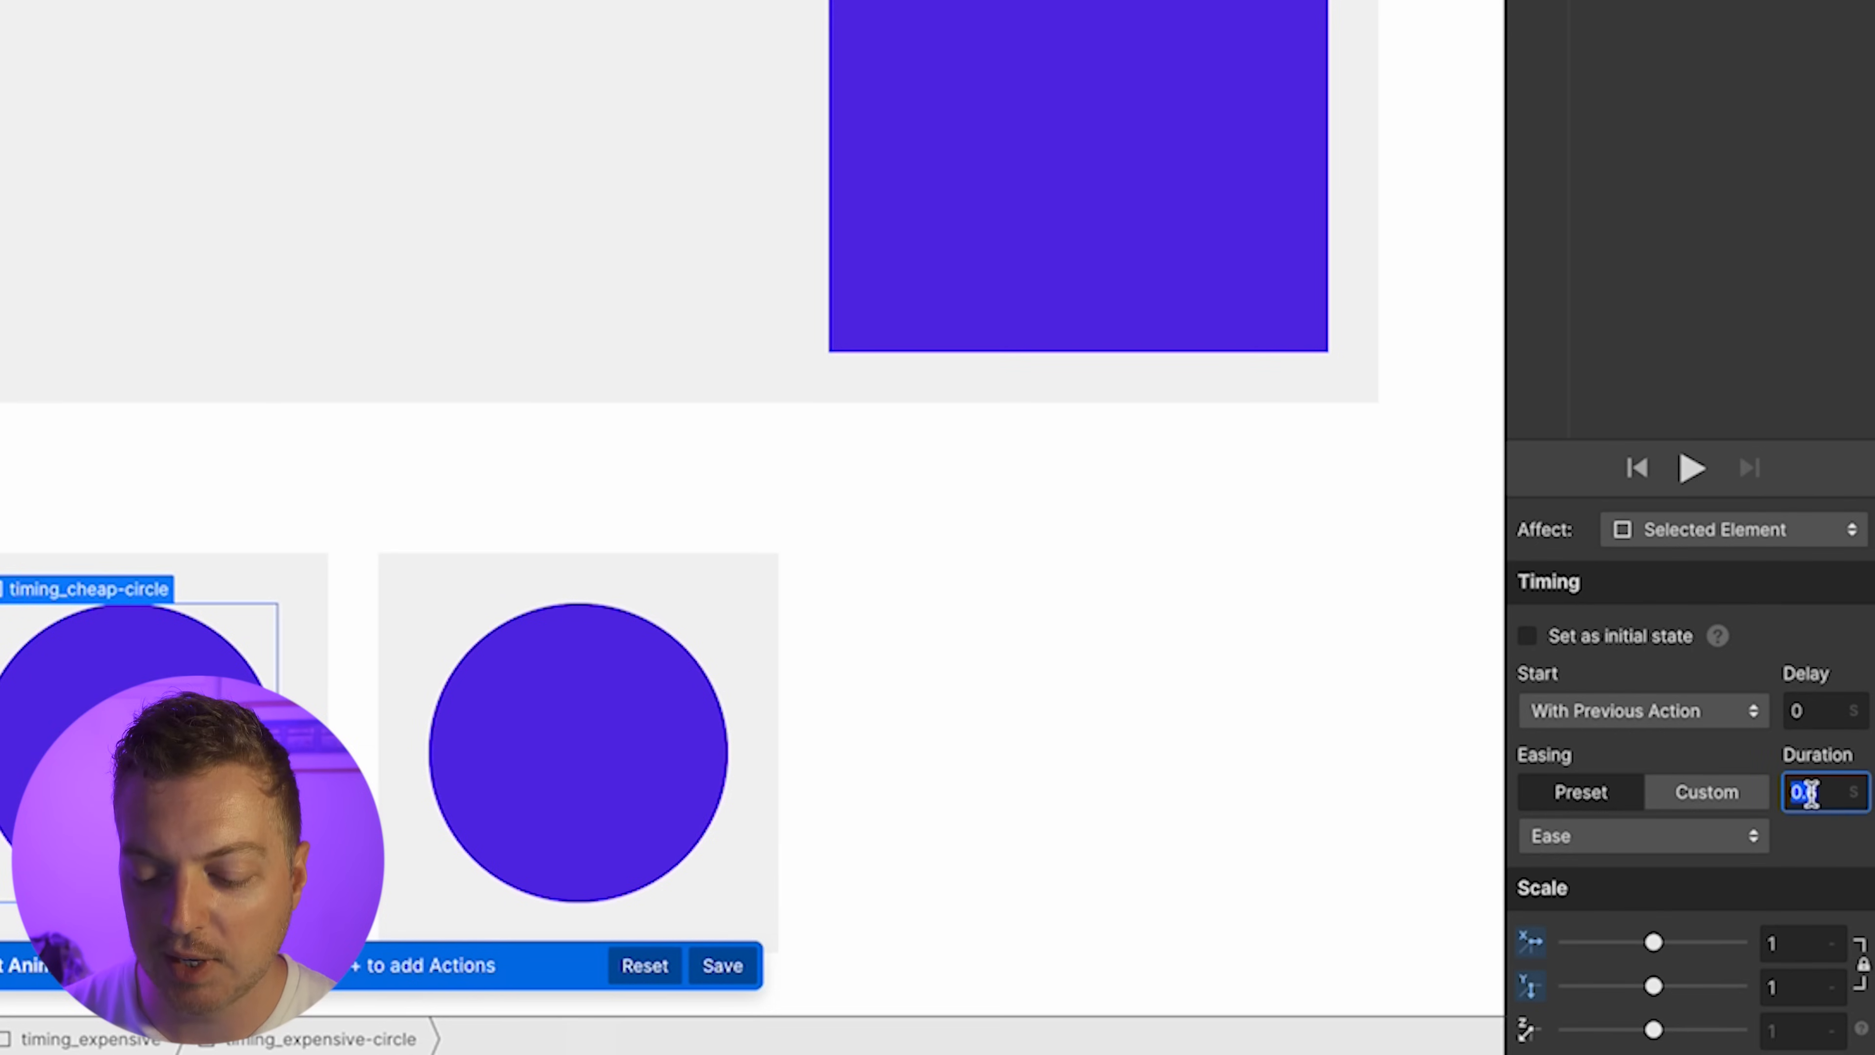
type("0.3")
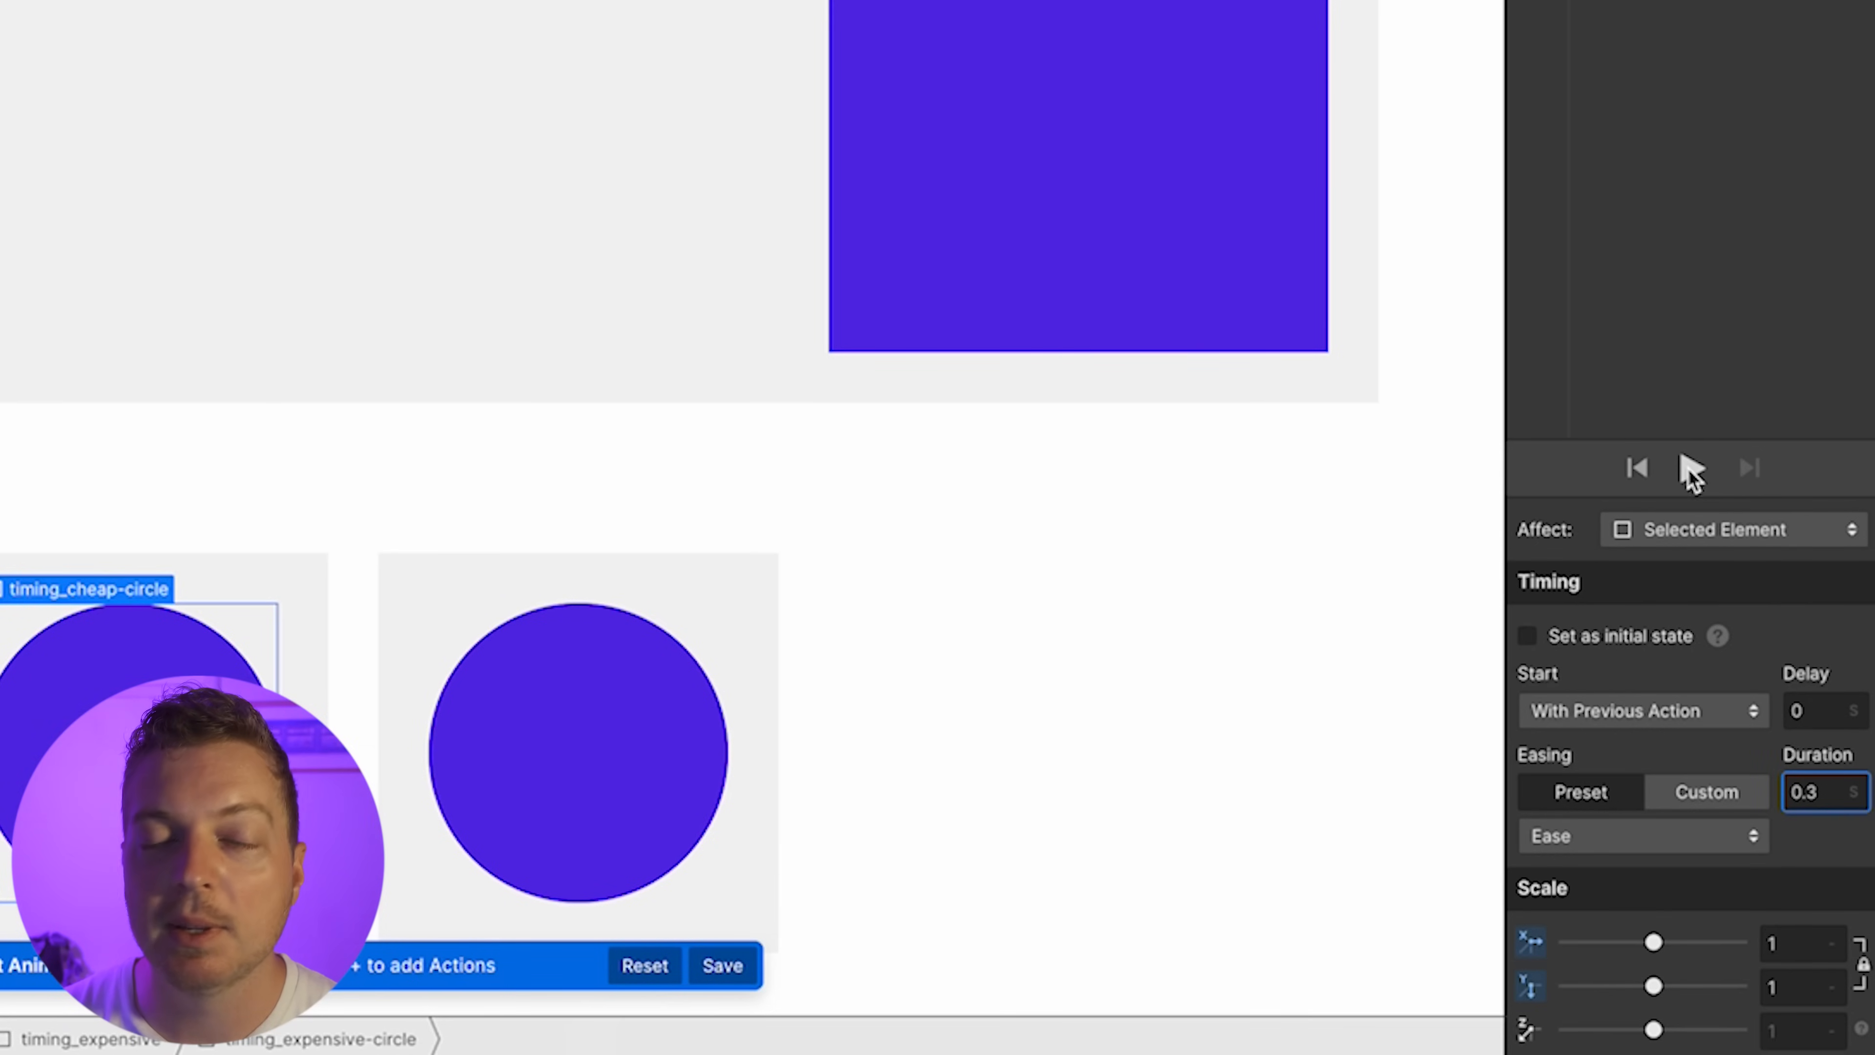
left_click(1688, 467)
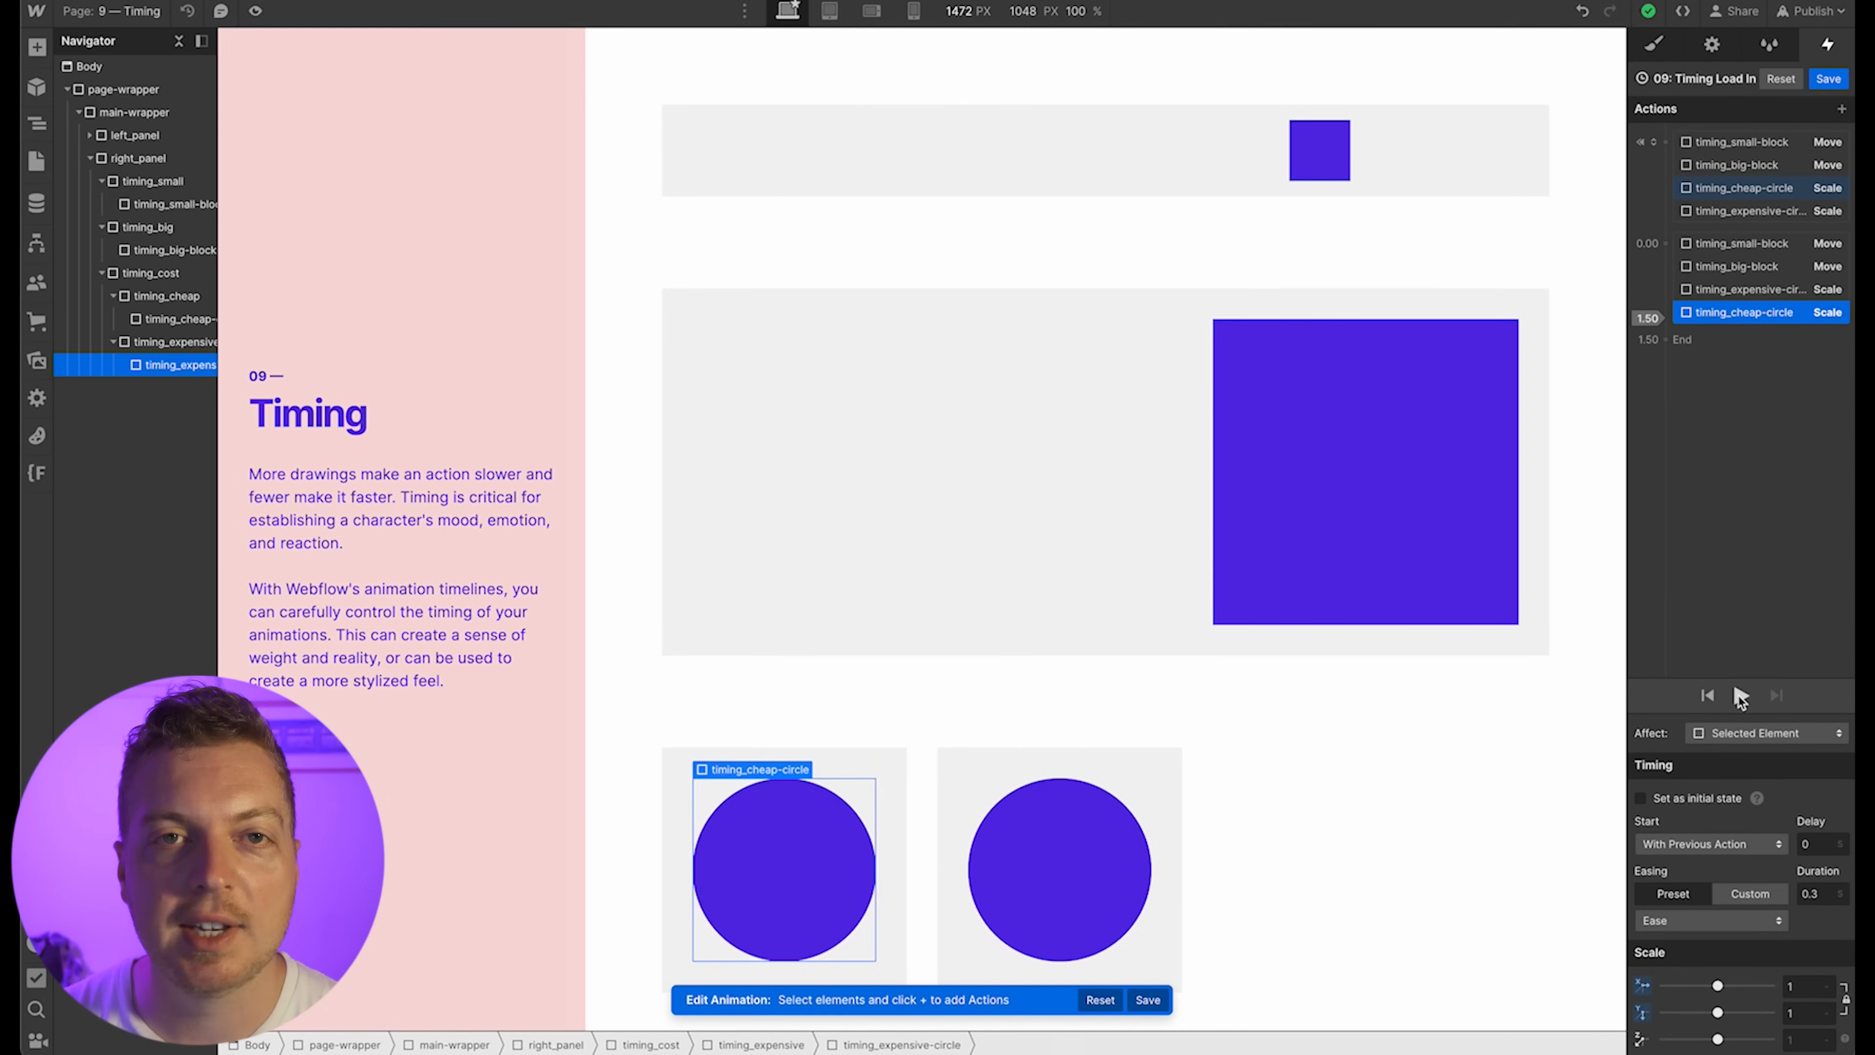
left_click(1739, 696)
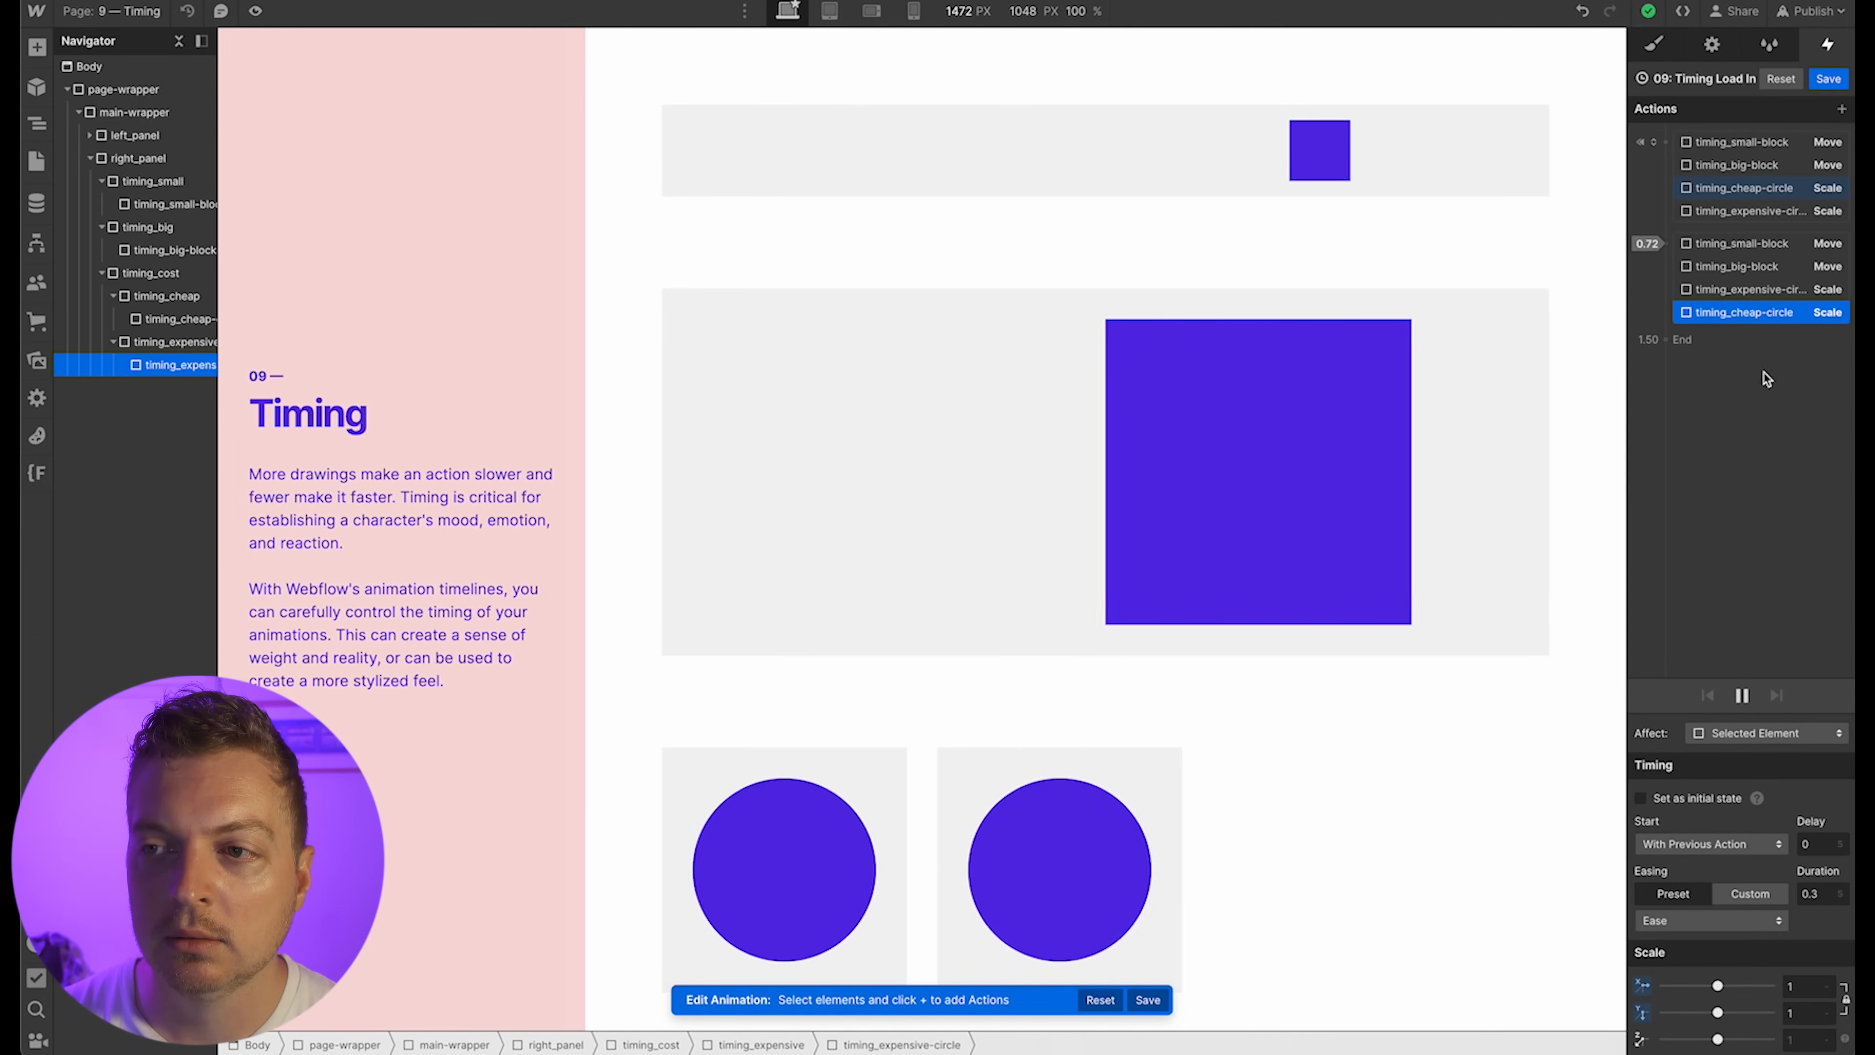
Set the expensive circle's timed Scale duration to 1.2 s and play the animation
left_click(1750, 288)
double_click(1818, 892)
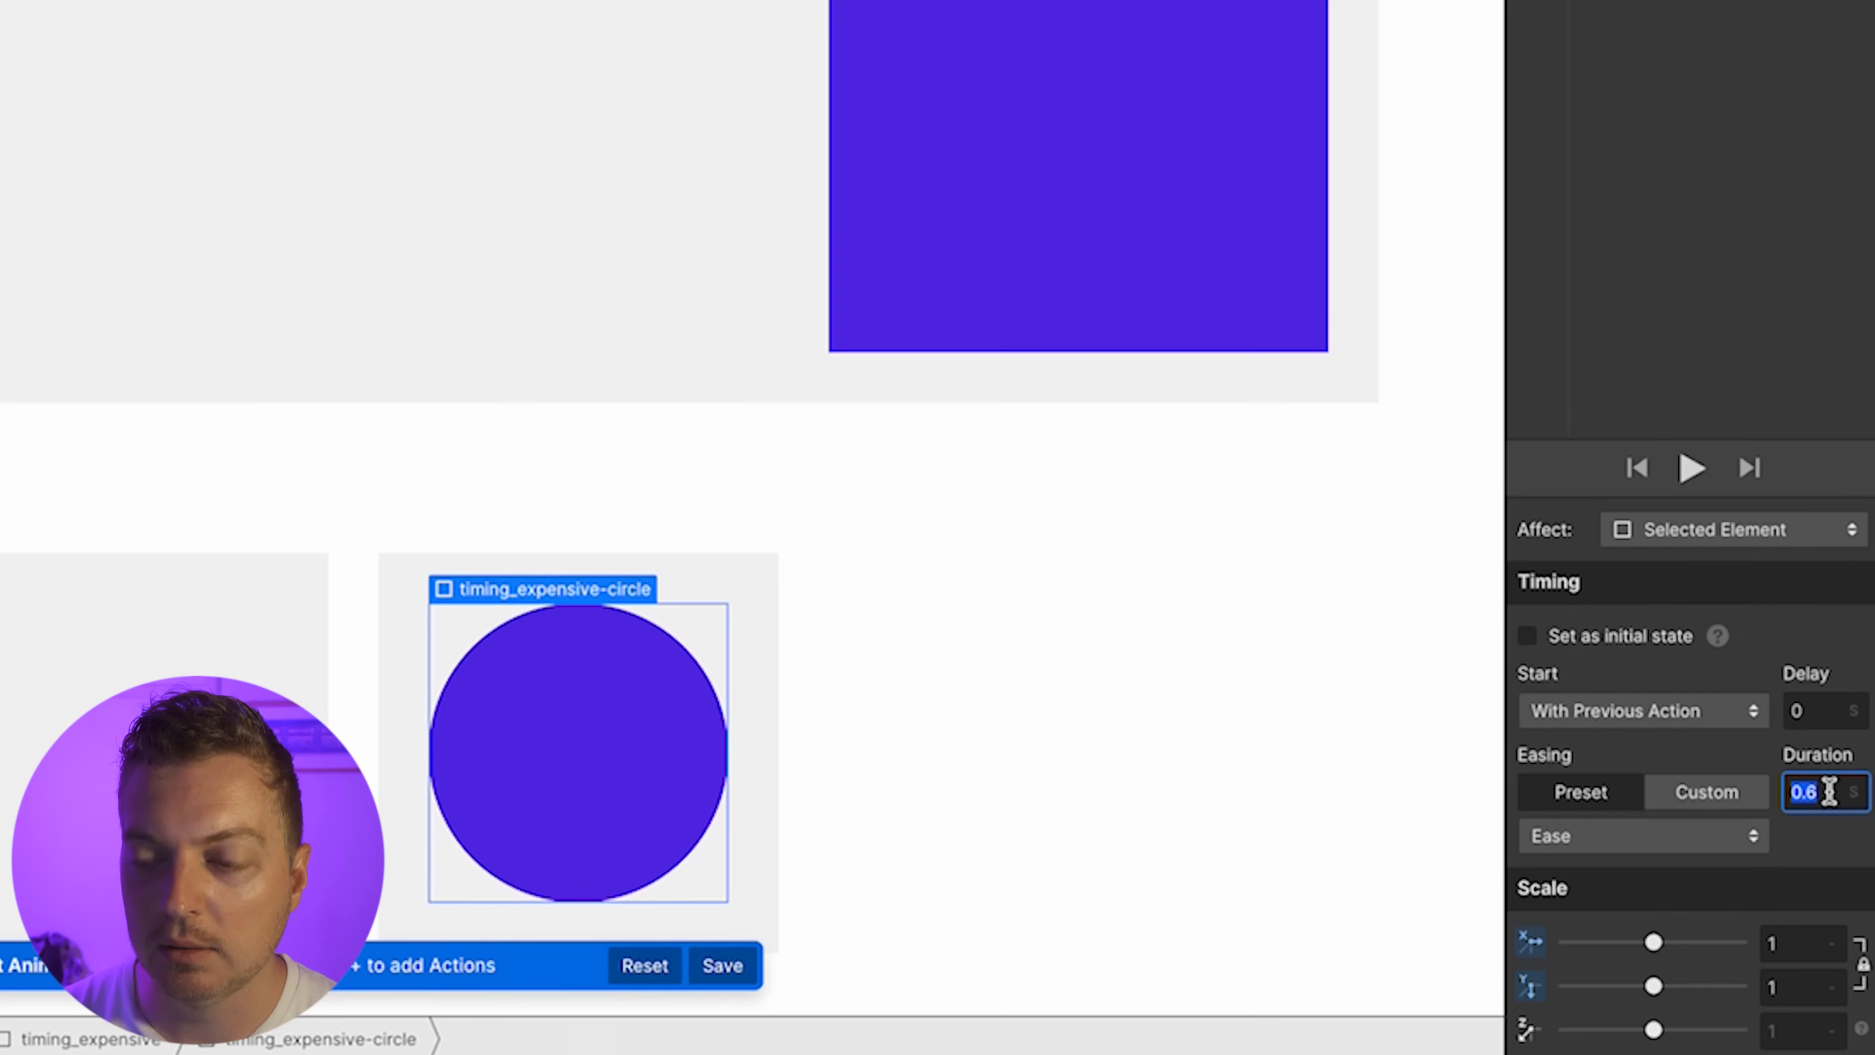
type("1.2")
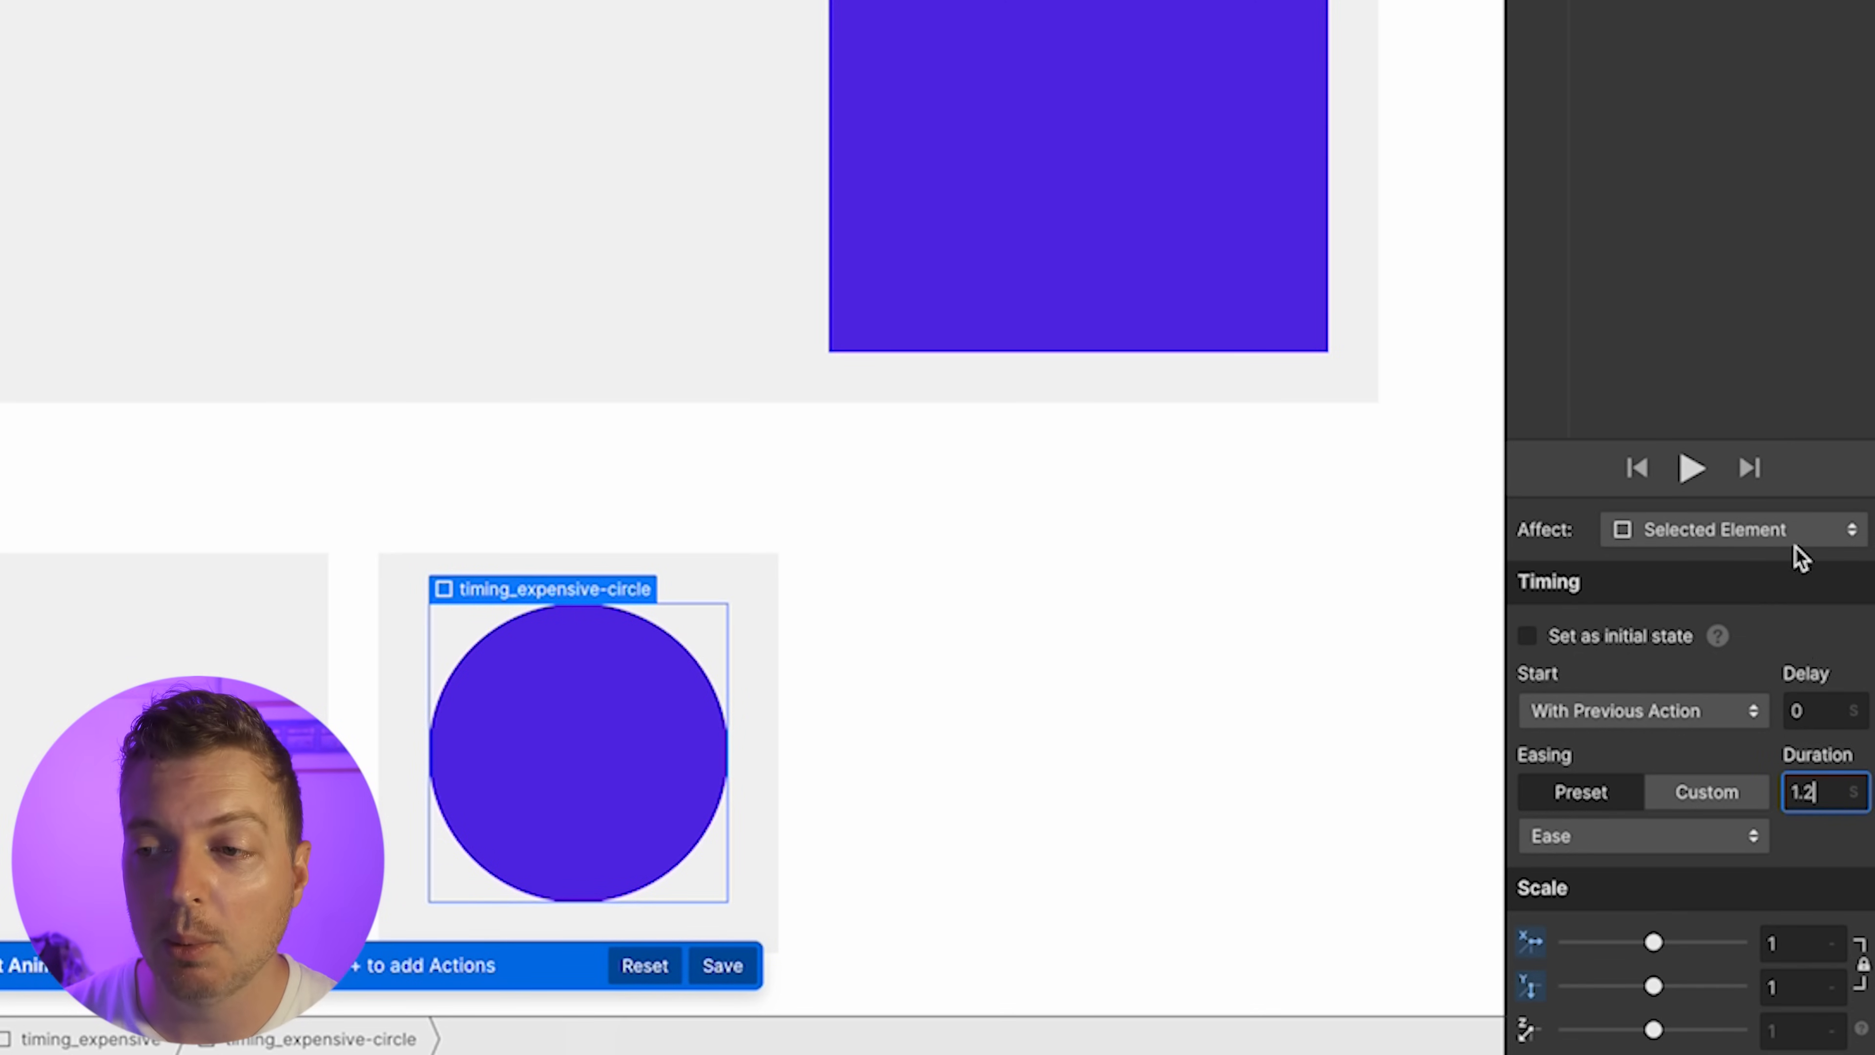
left_click(1691, 469)
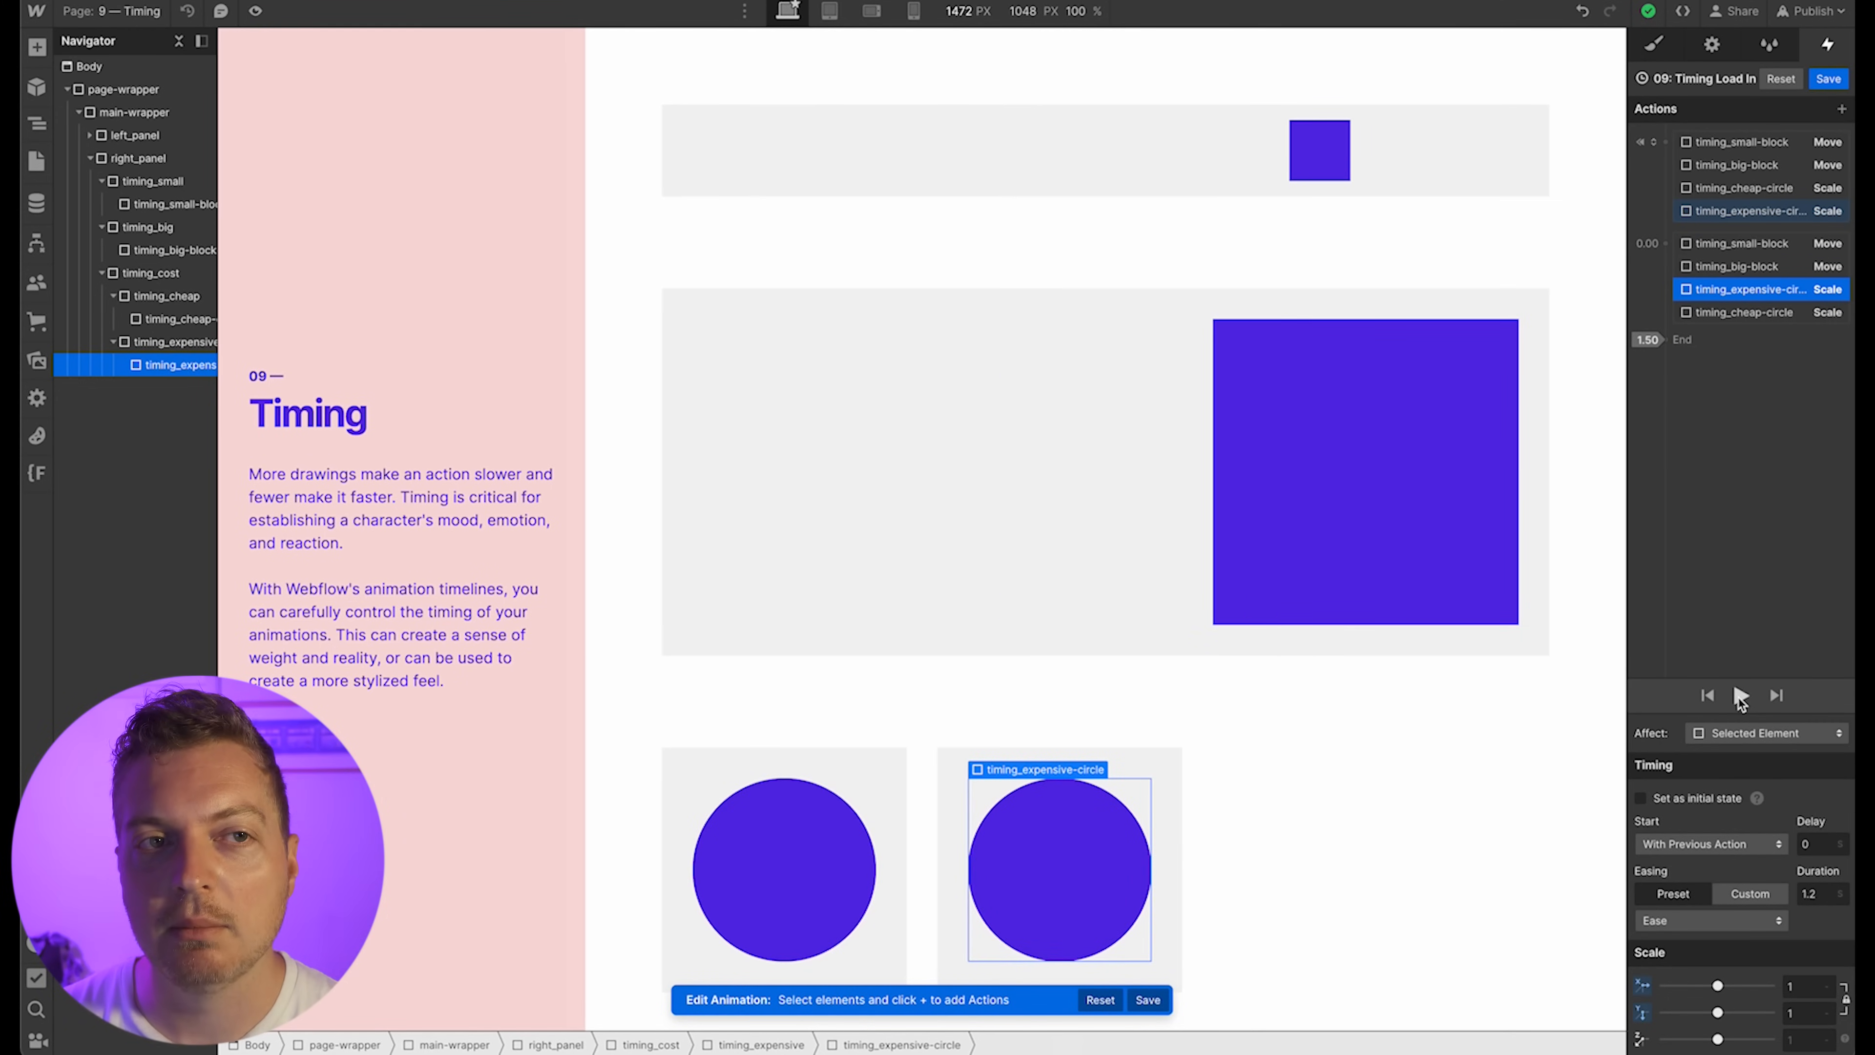
Replay the finished Timing load animation and save it
left_click(1739, 698)
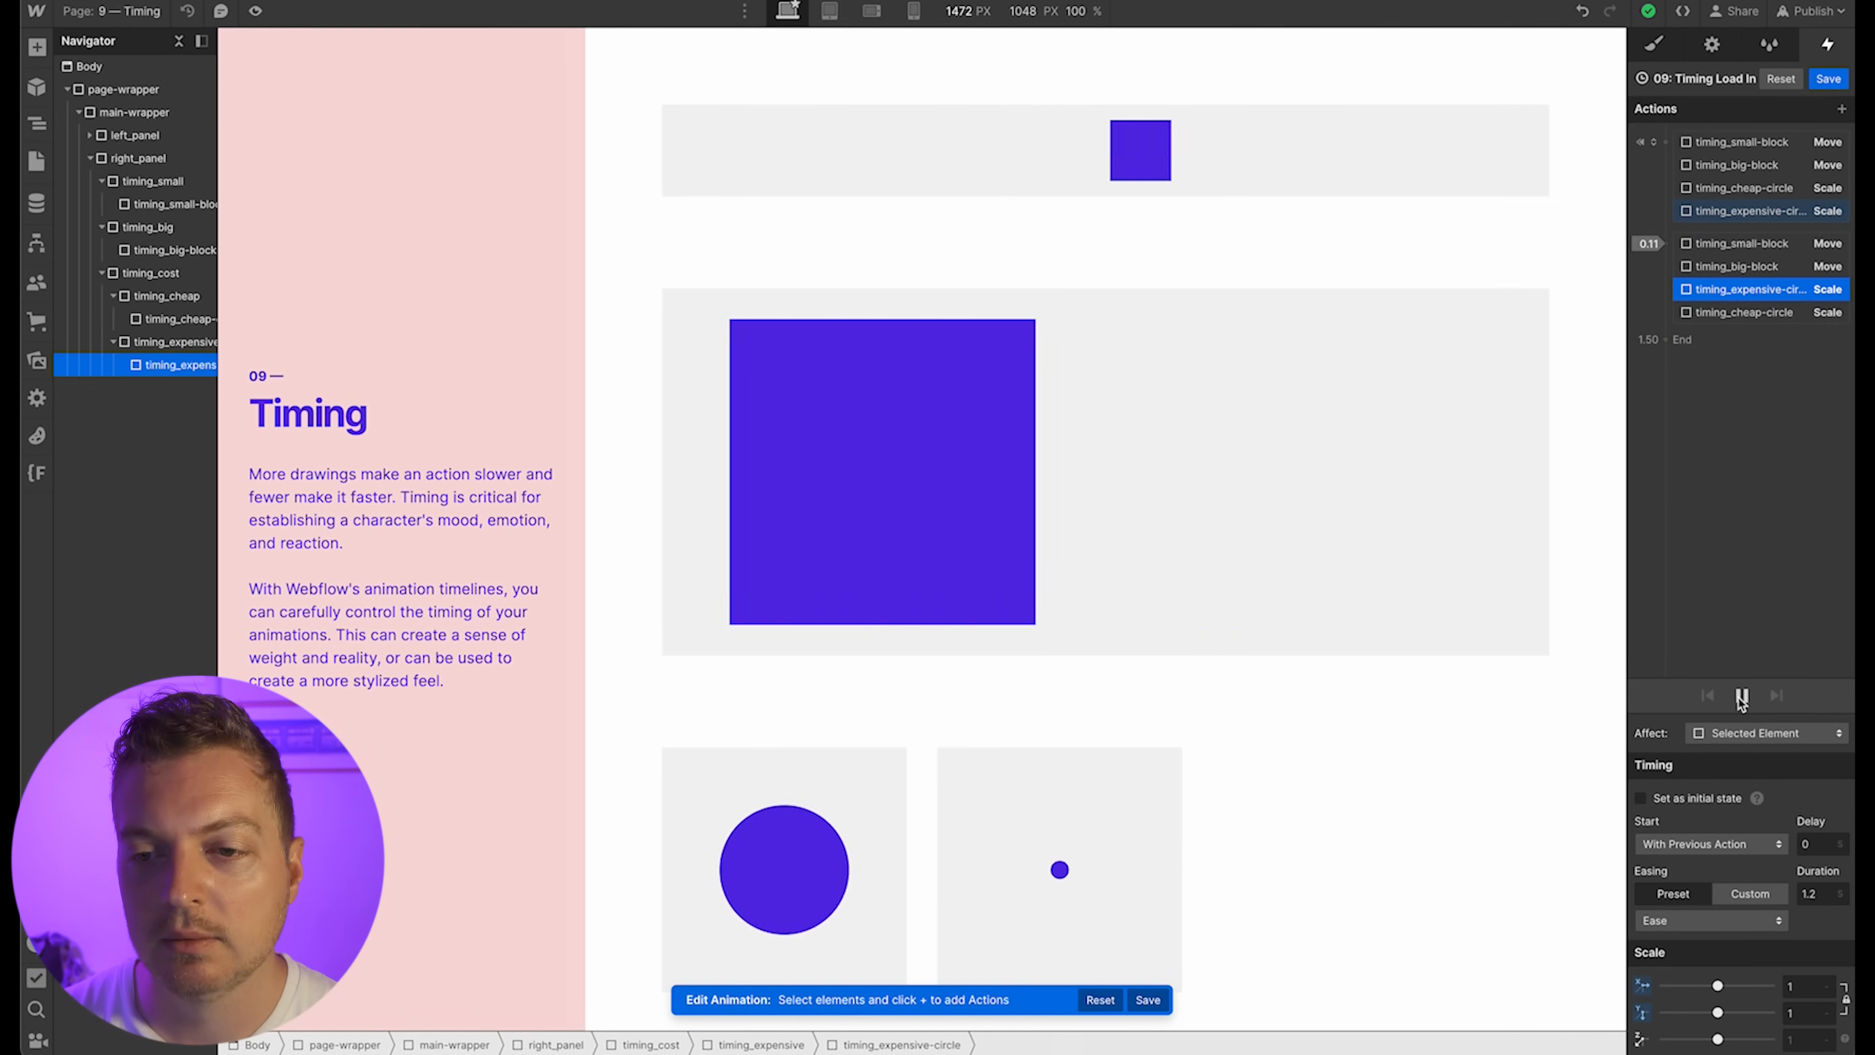
left_click(1738, 698)
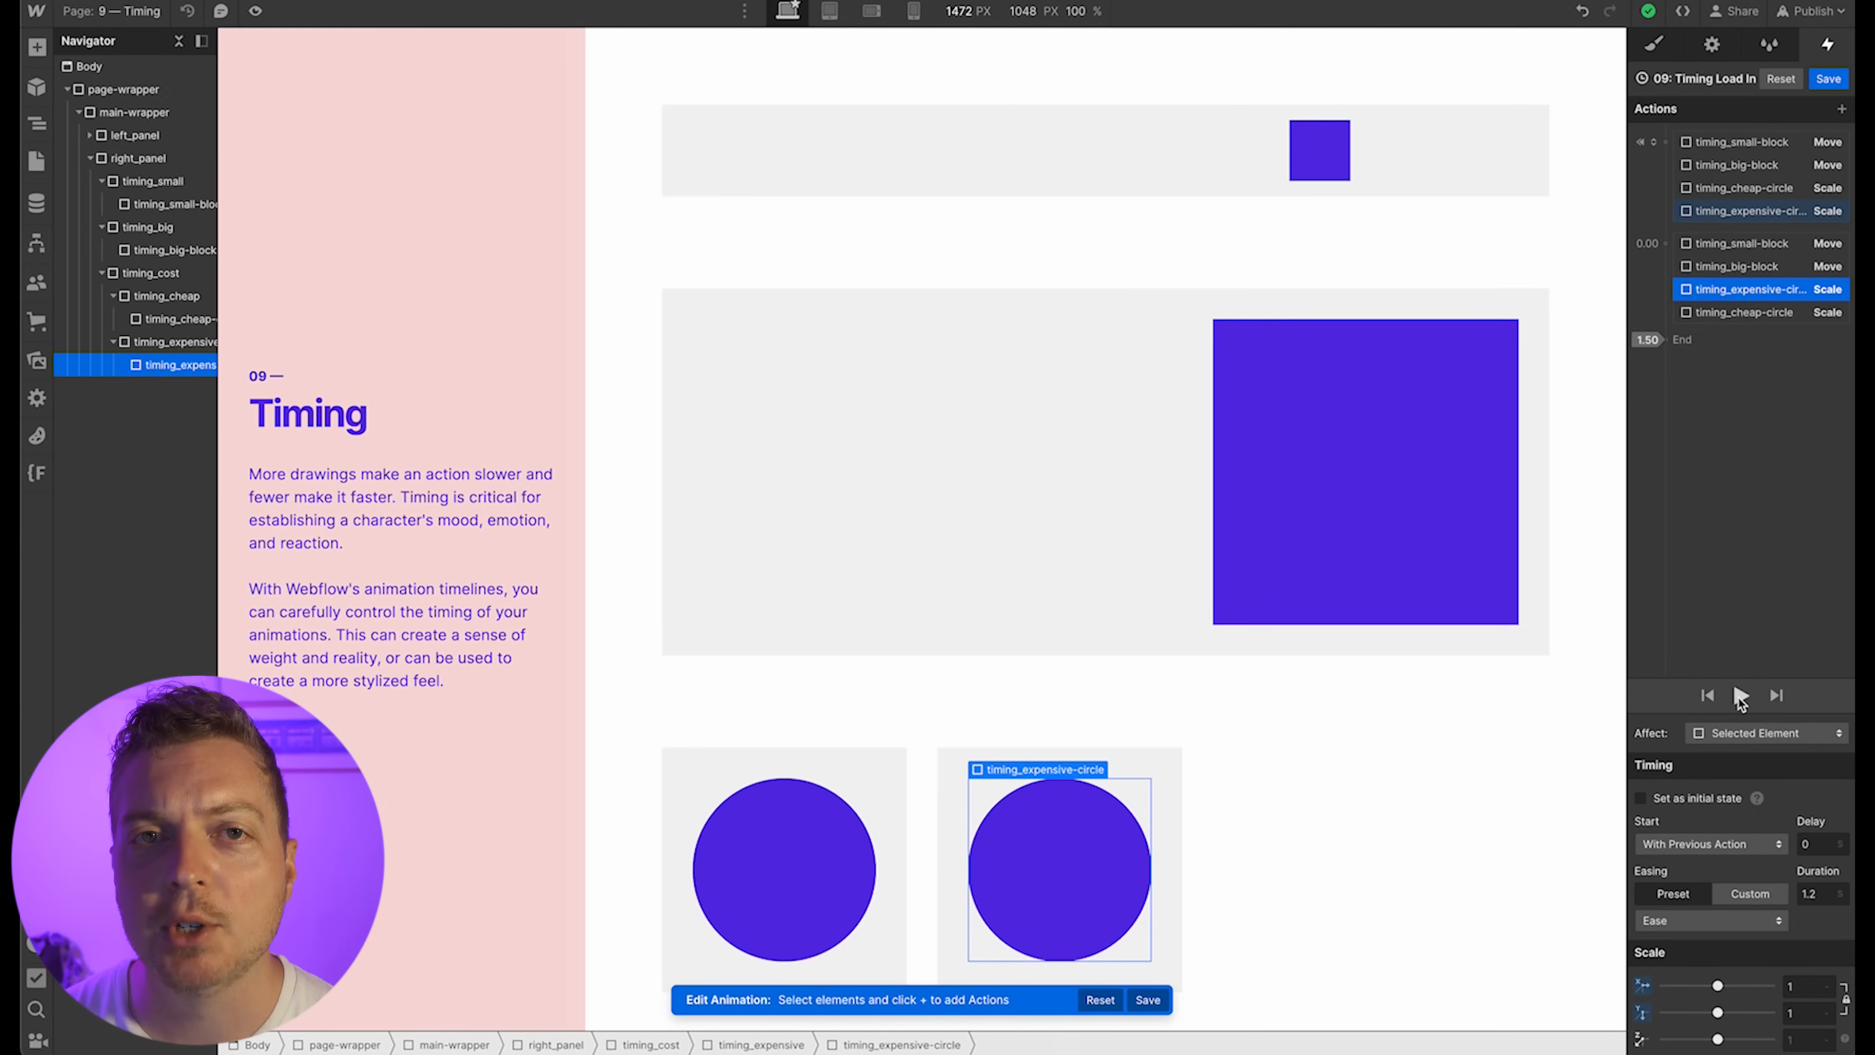
left_click(1739, 698)
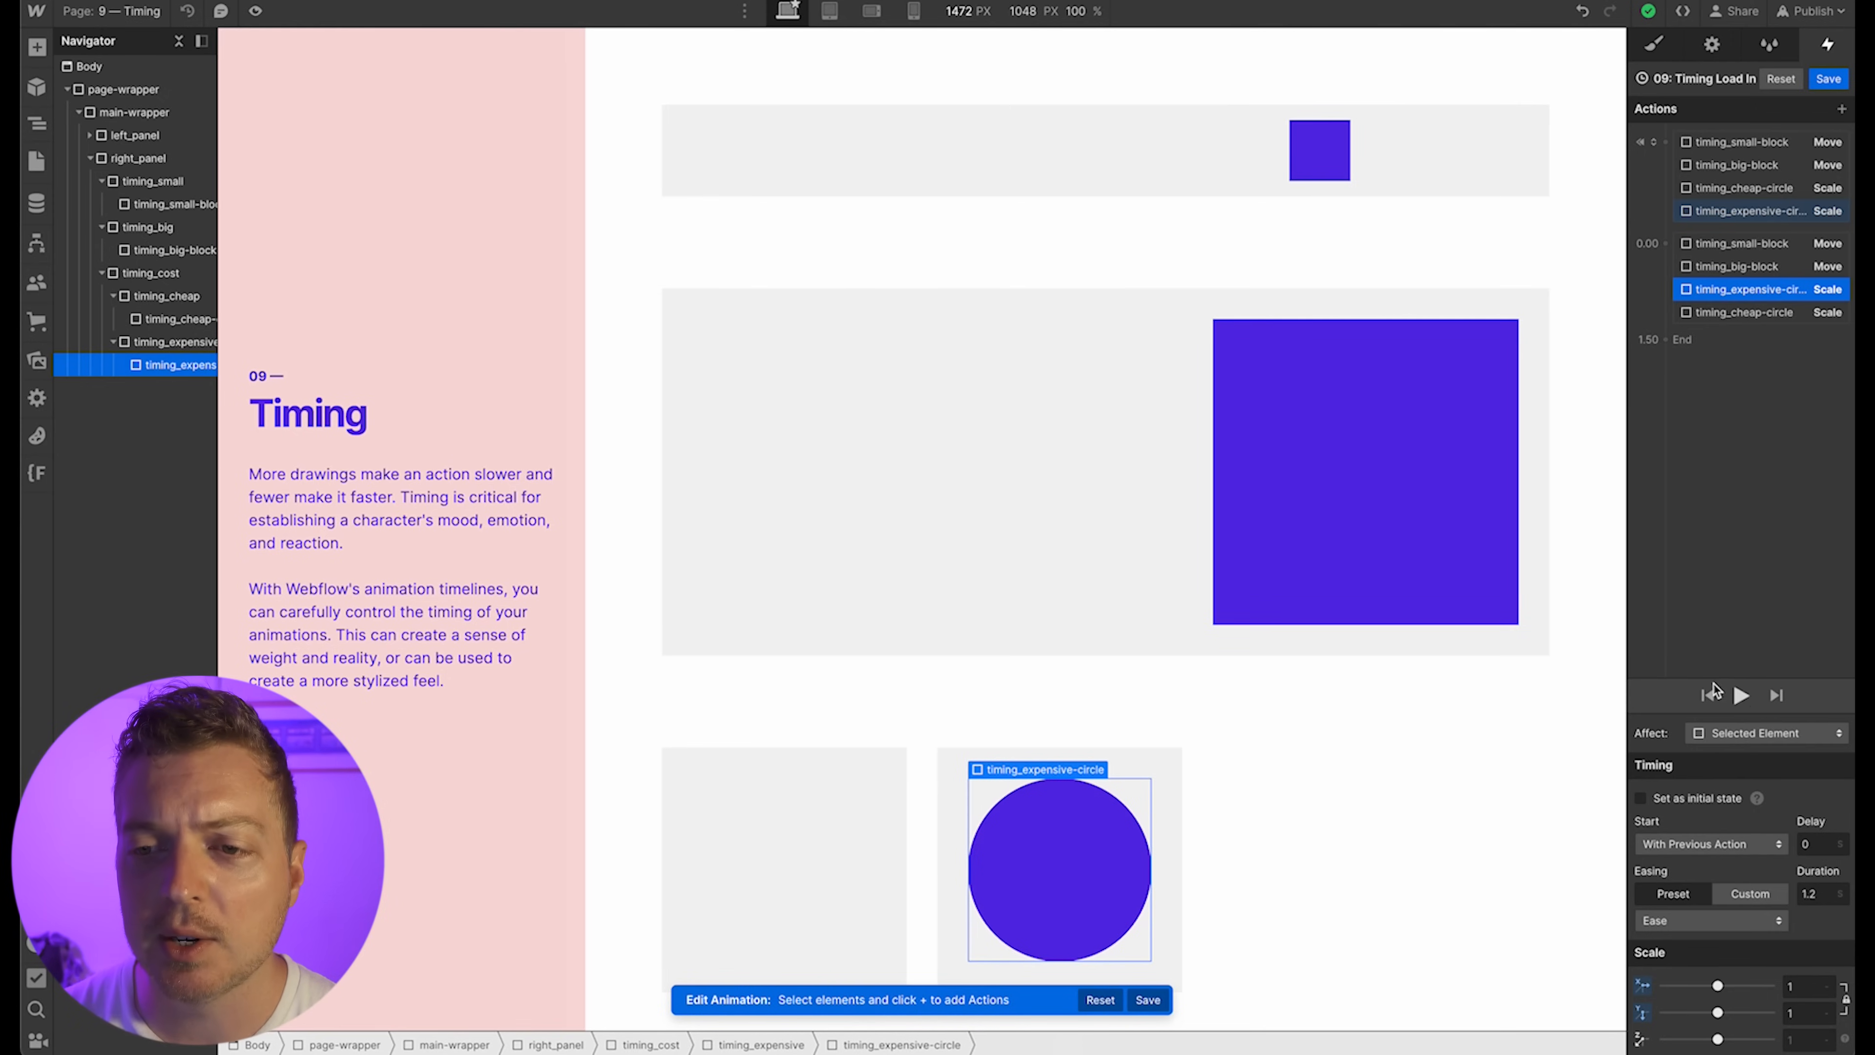
left_click(1145, 1001)
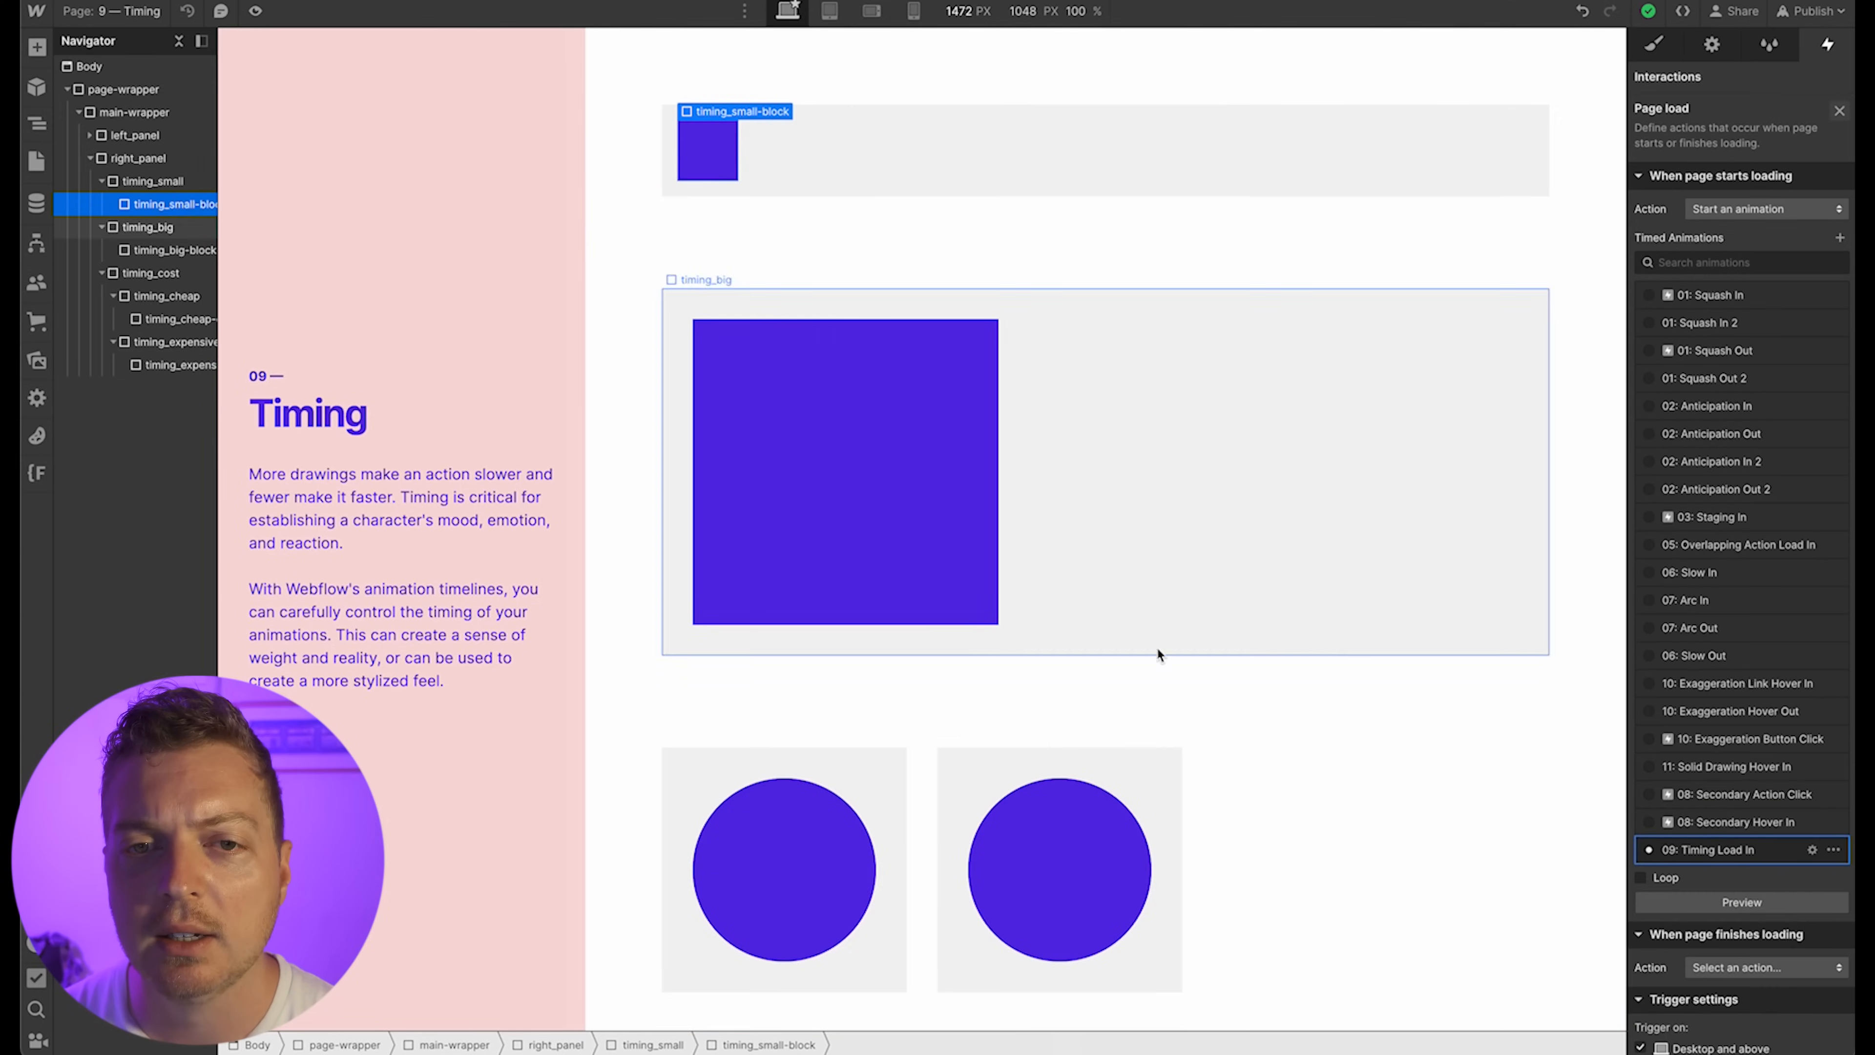
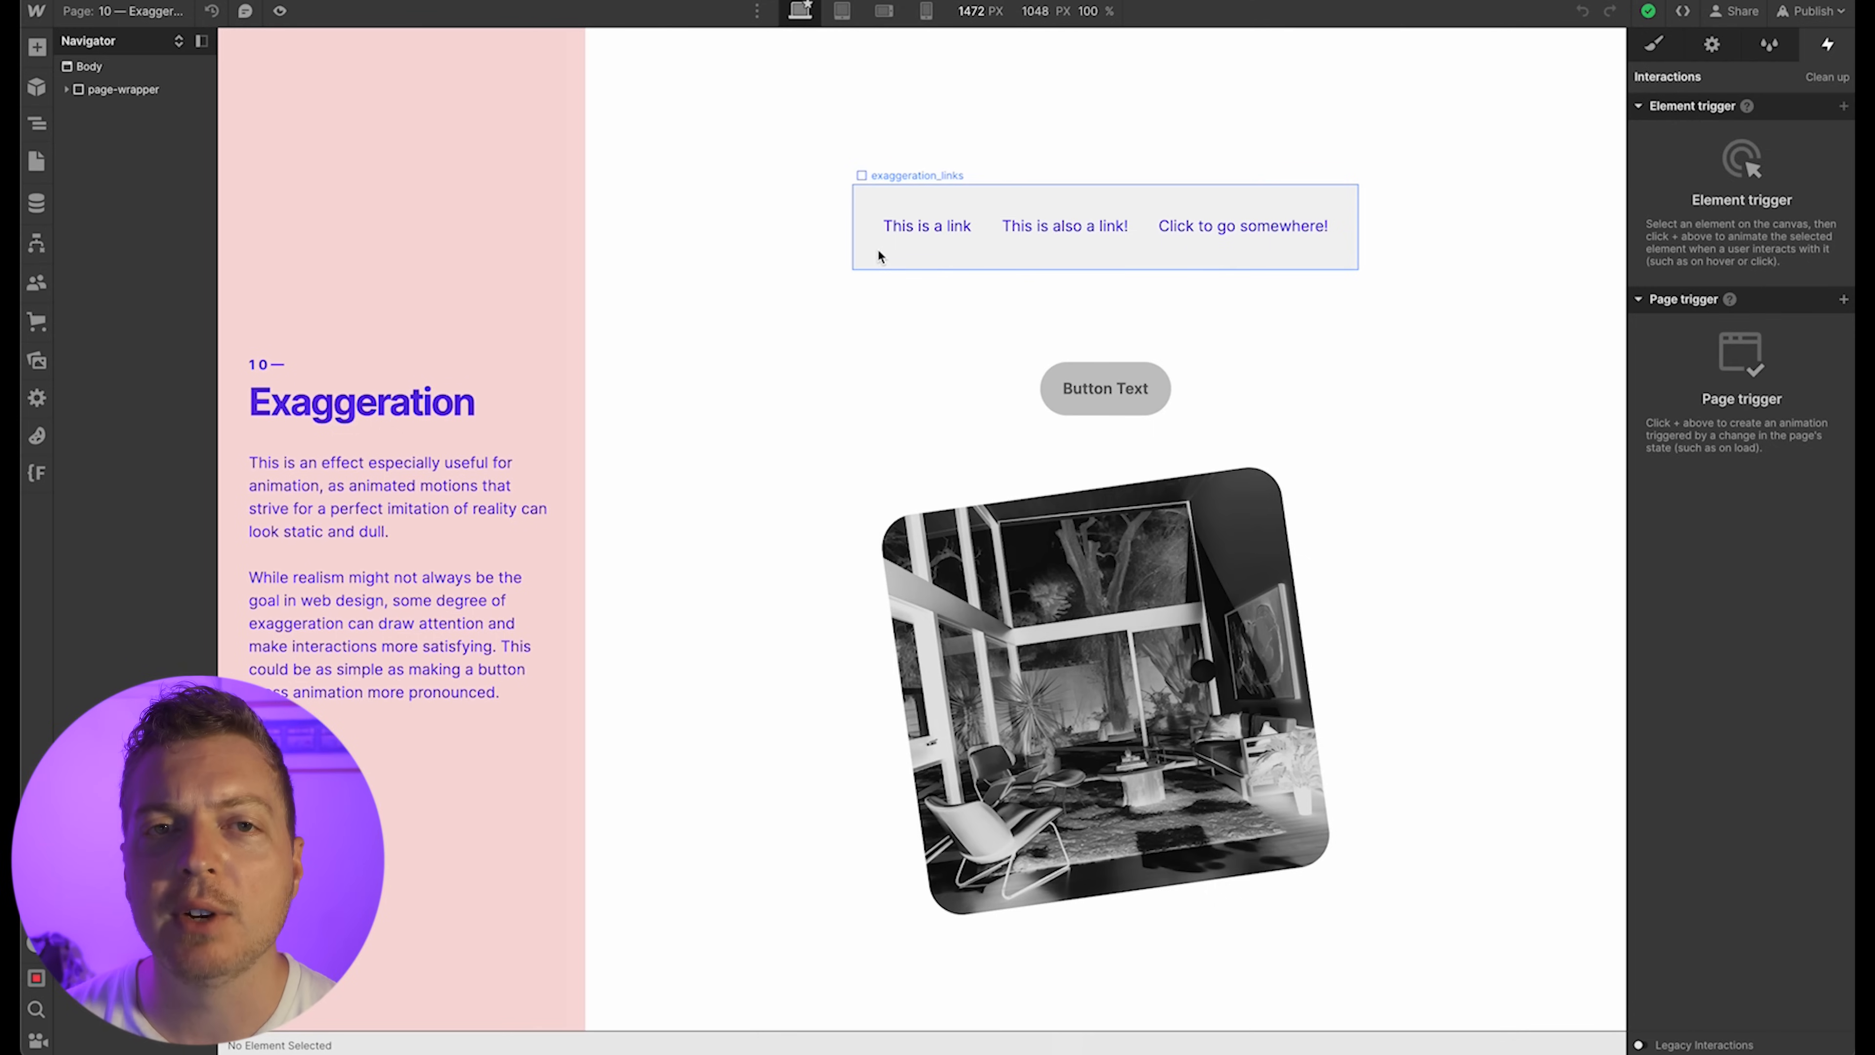
Select the exaggeration_links-underline element inside the "This is a link" link and show its style settings
left_click(913, 231)
left_click(913, 231)
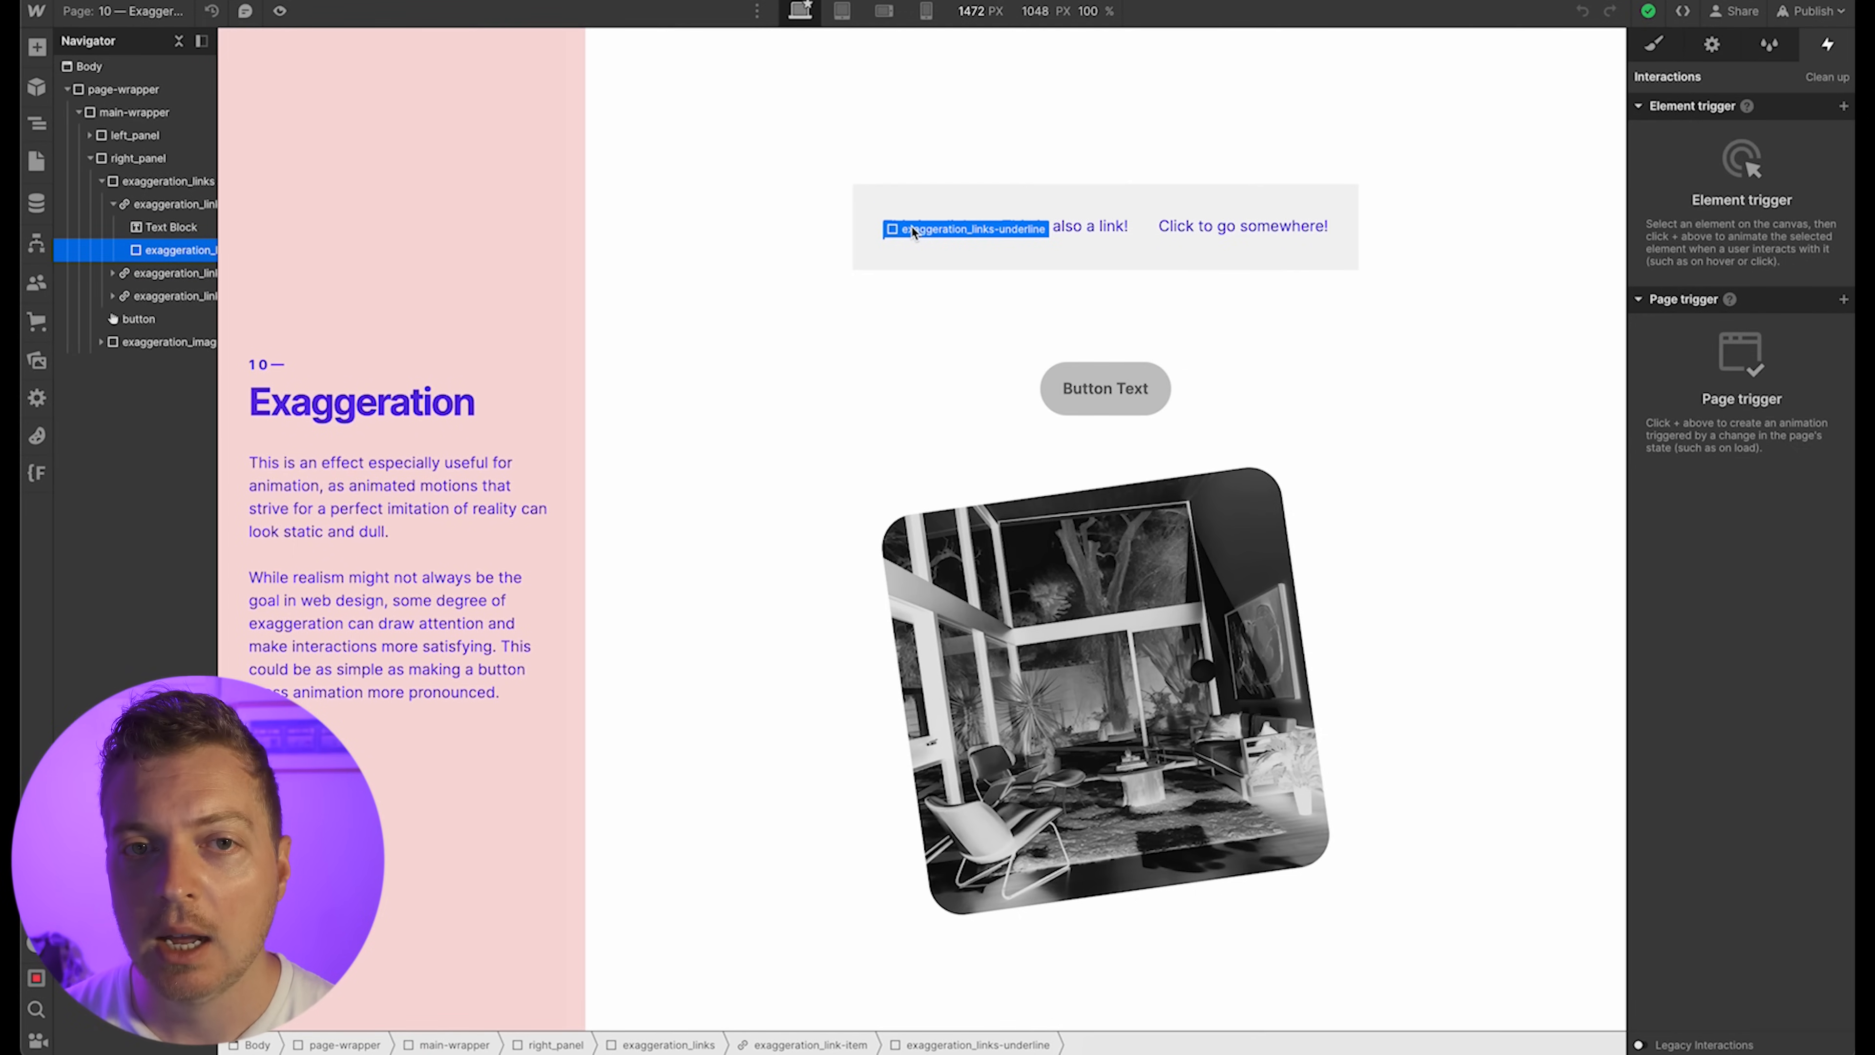
left_click(913, 230)
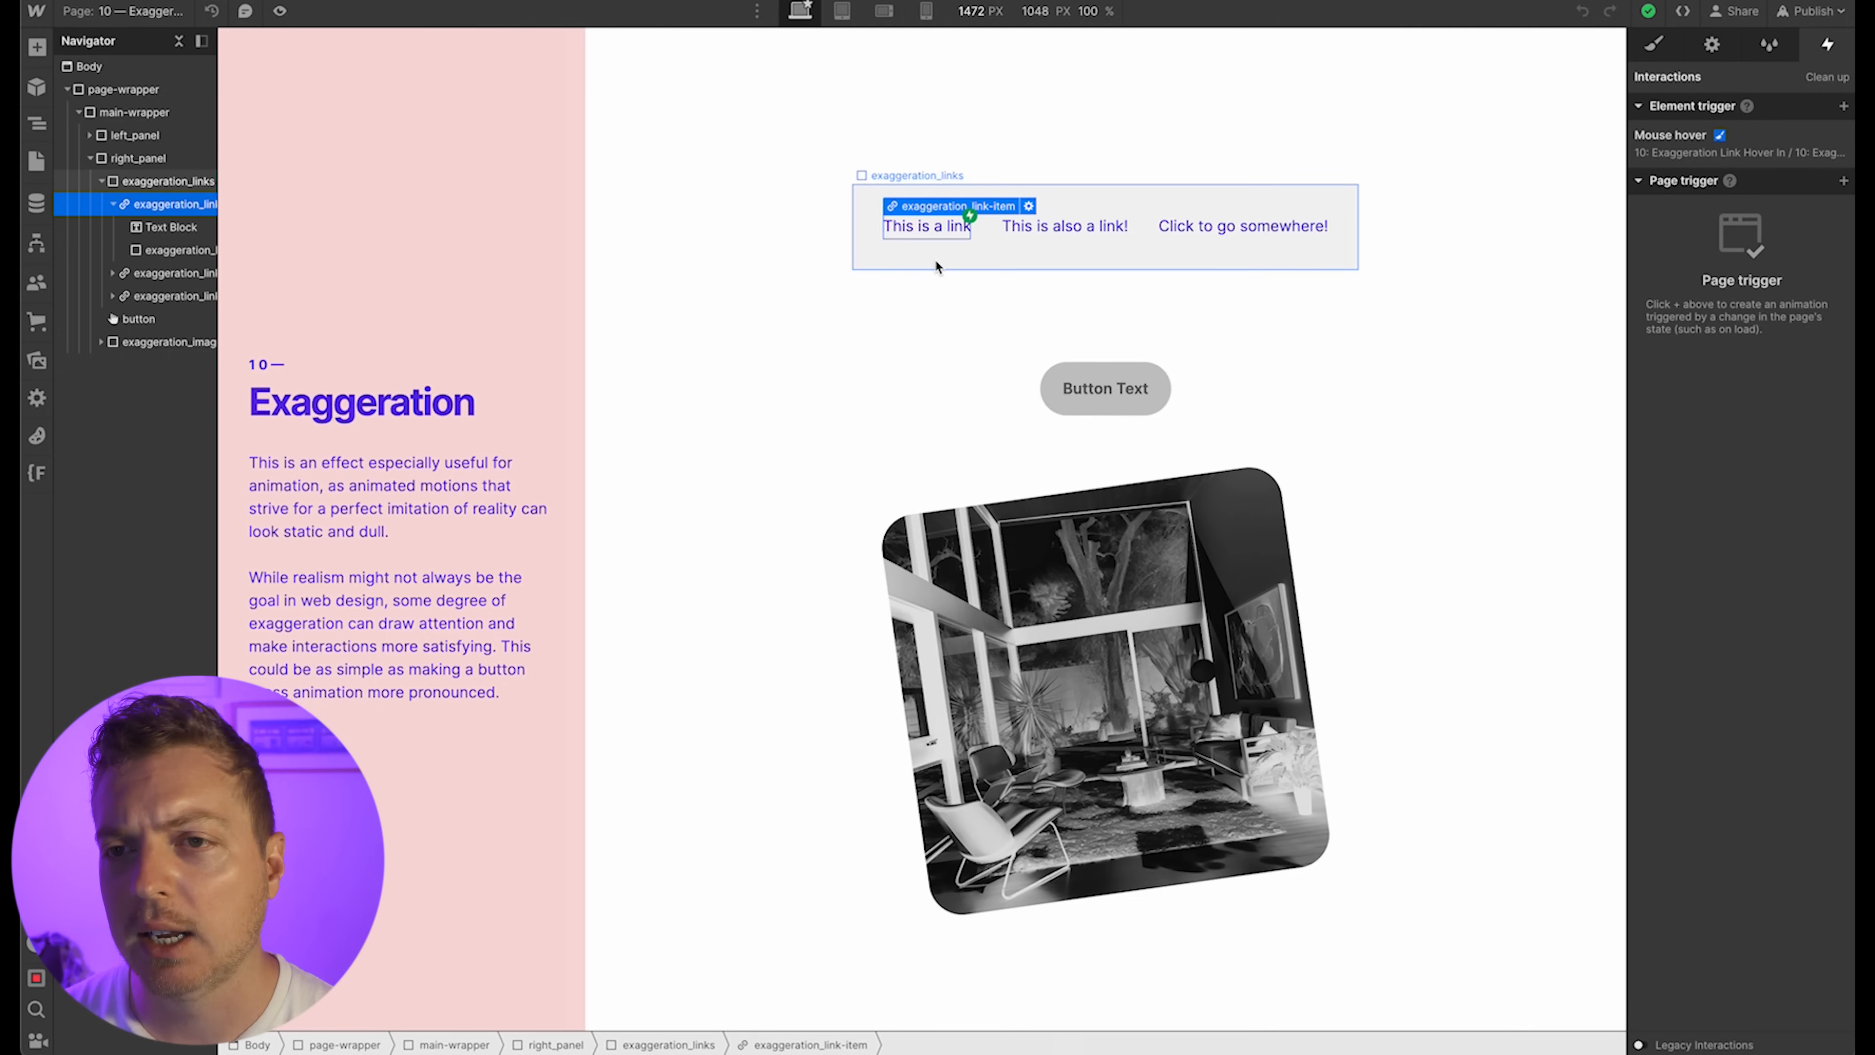
key("Down")
key("Down")
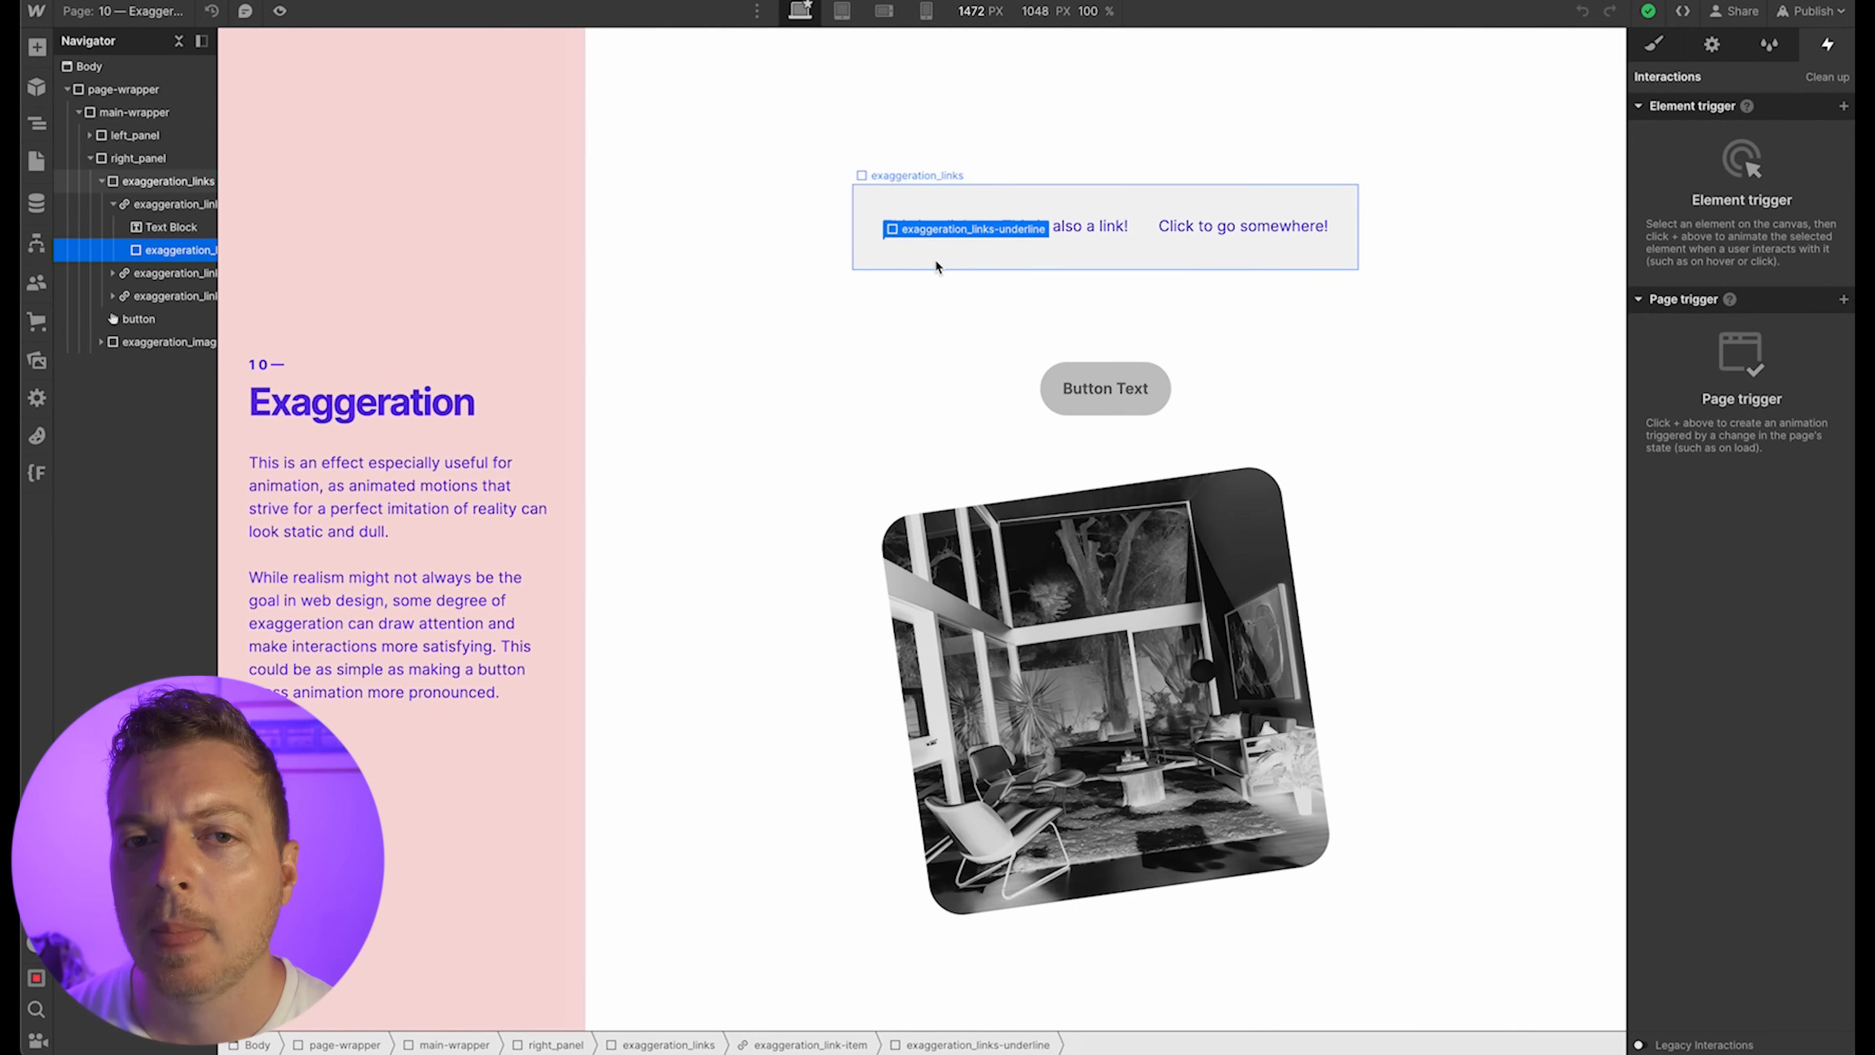
left_click(1655, 45)
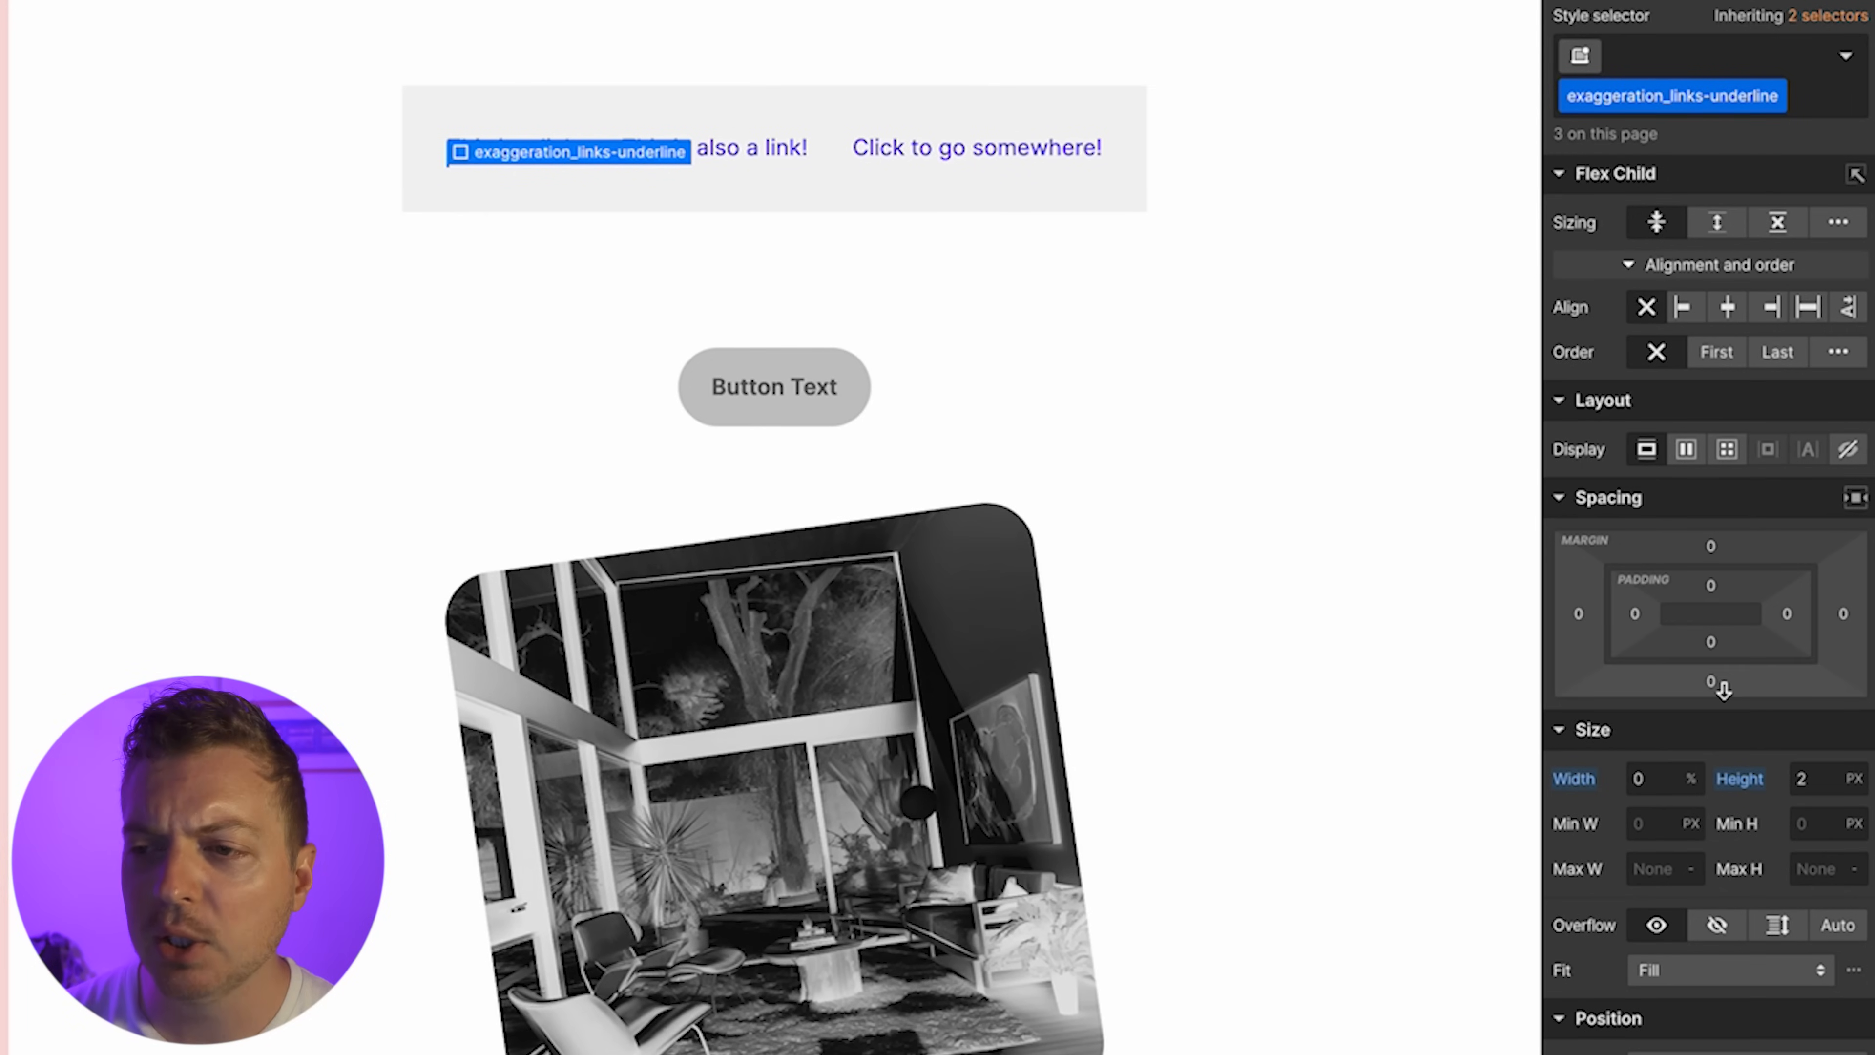
Try a 60% width on the link underline, reset it to 0%, and check its background colour
left_click(1661, 775)
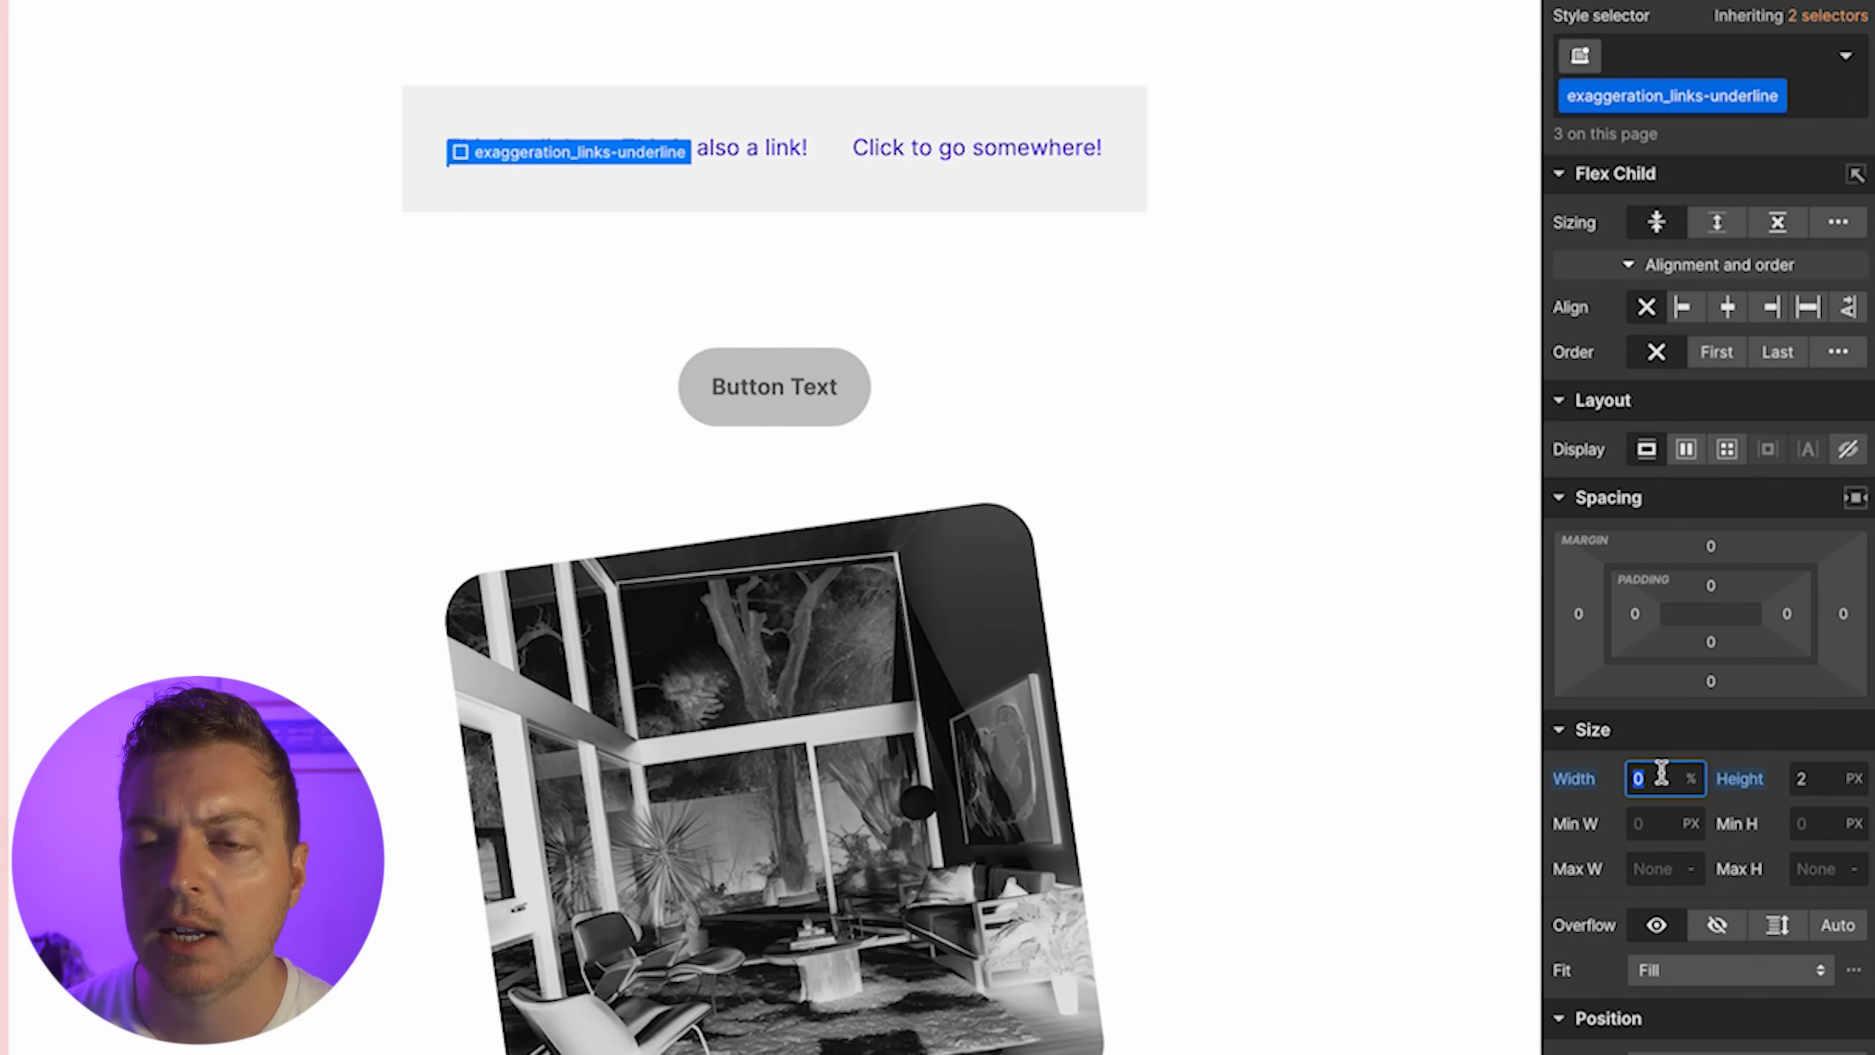
type("60")
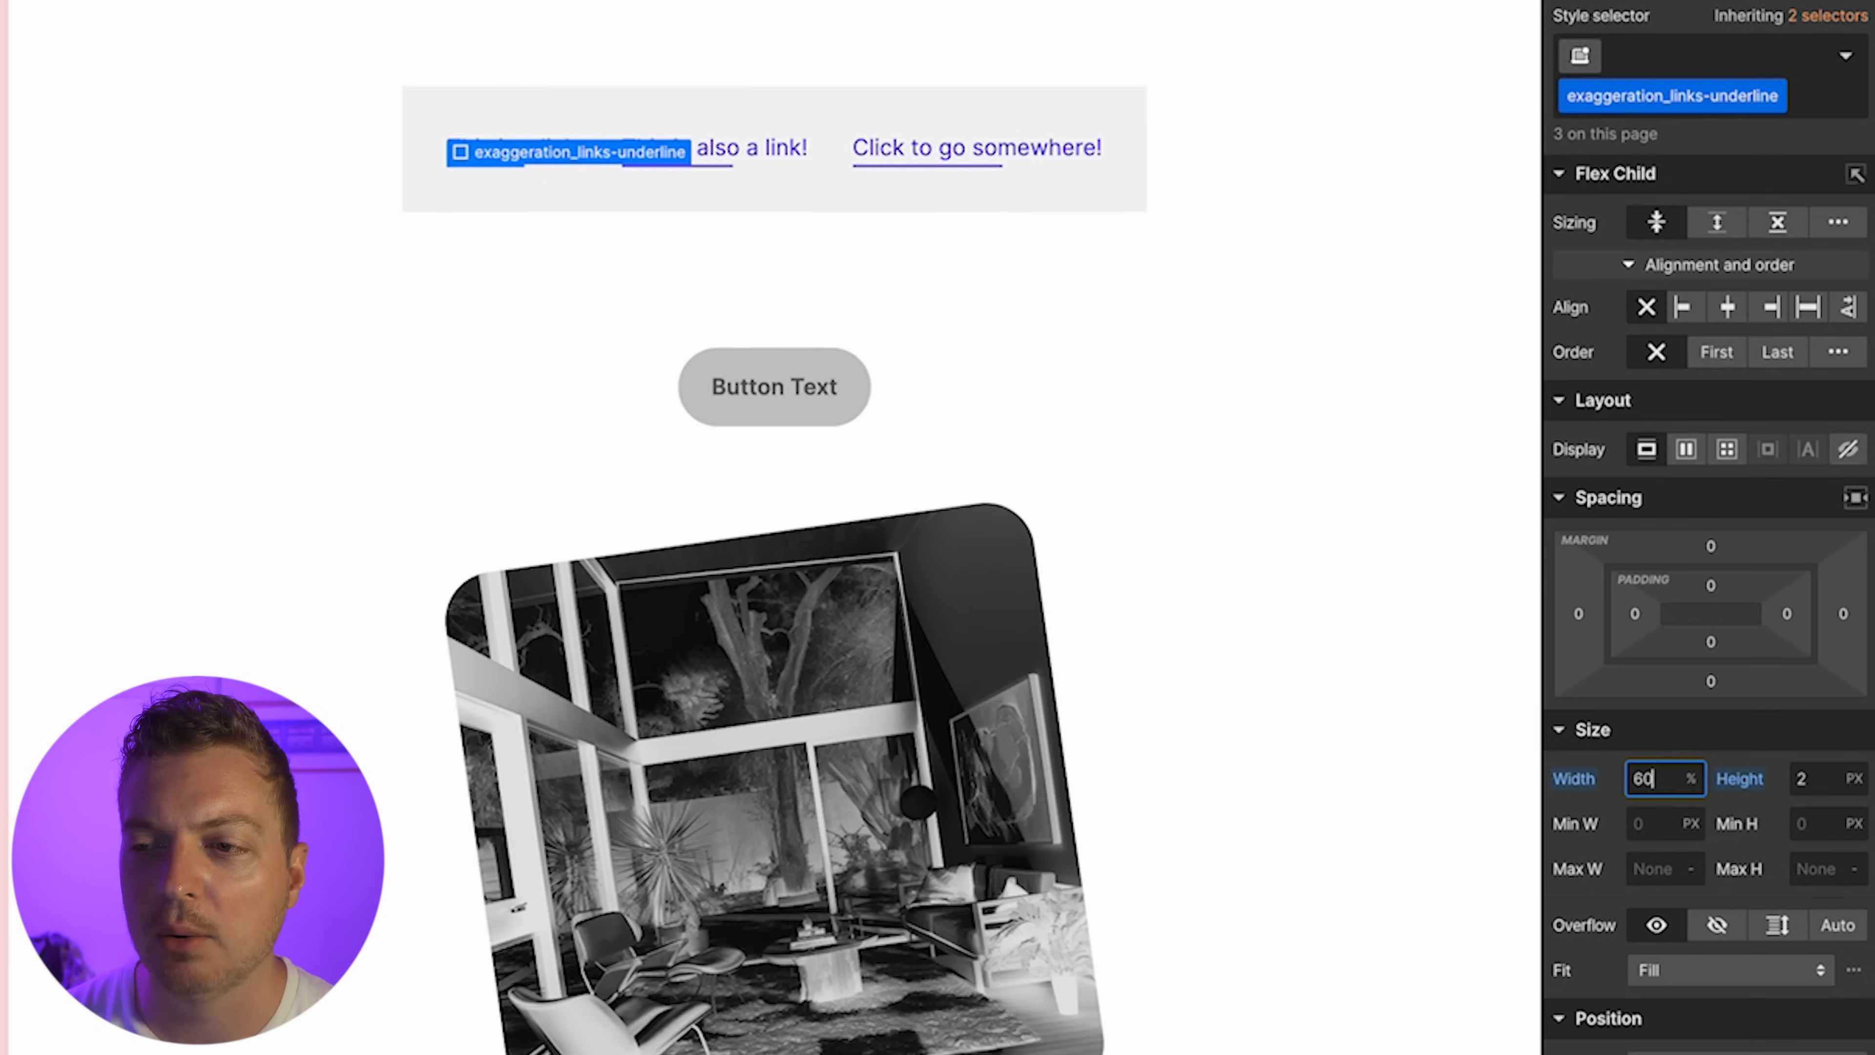
key("BackSpace")
key("BackSpace")
type("0")
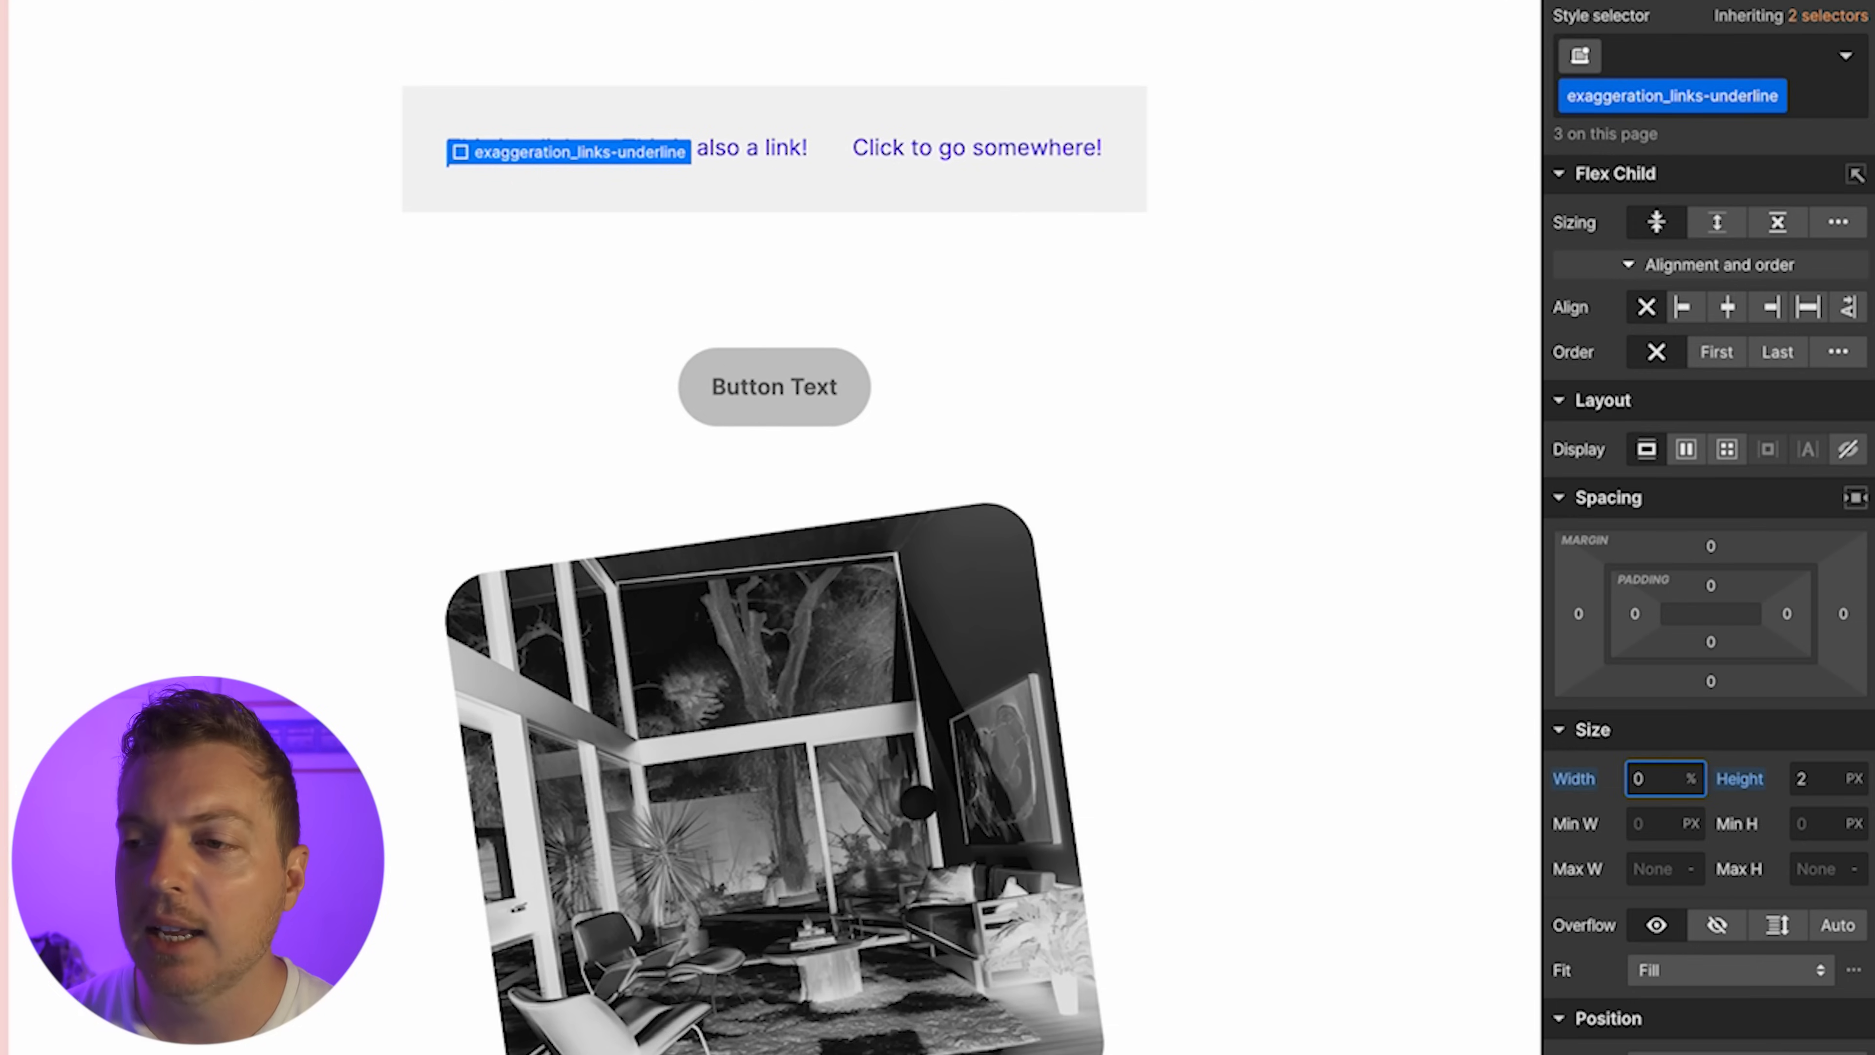
scroll(1712, 993, "down", 10)
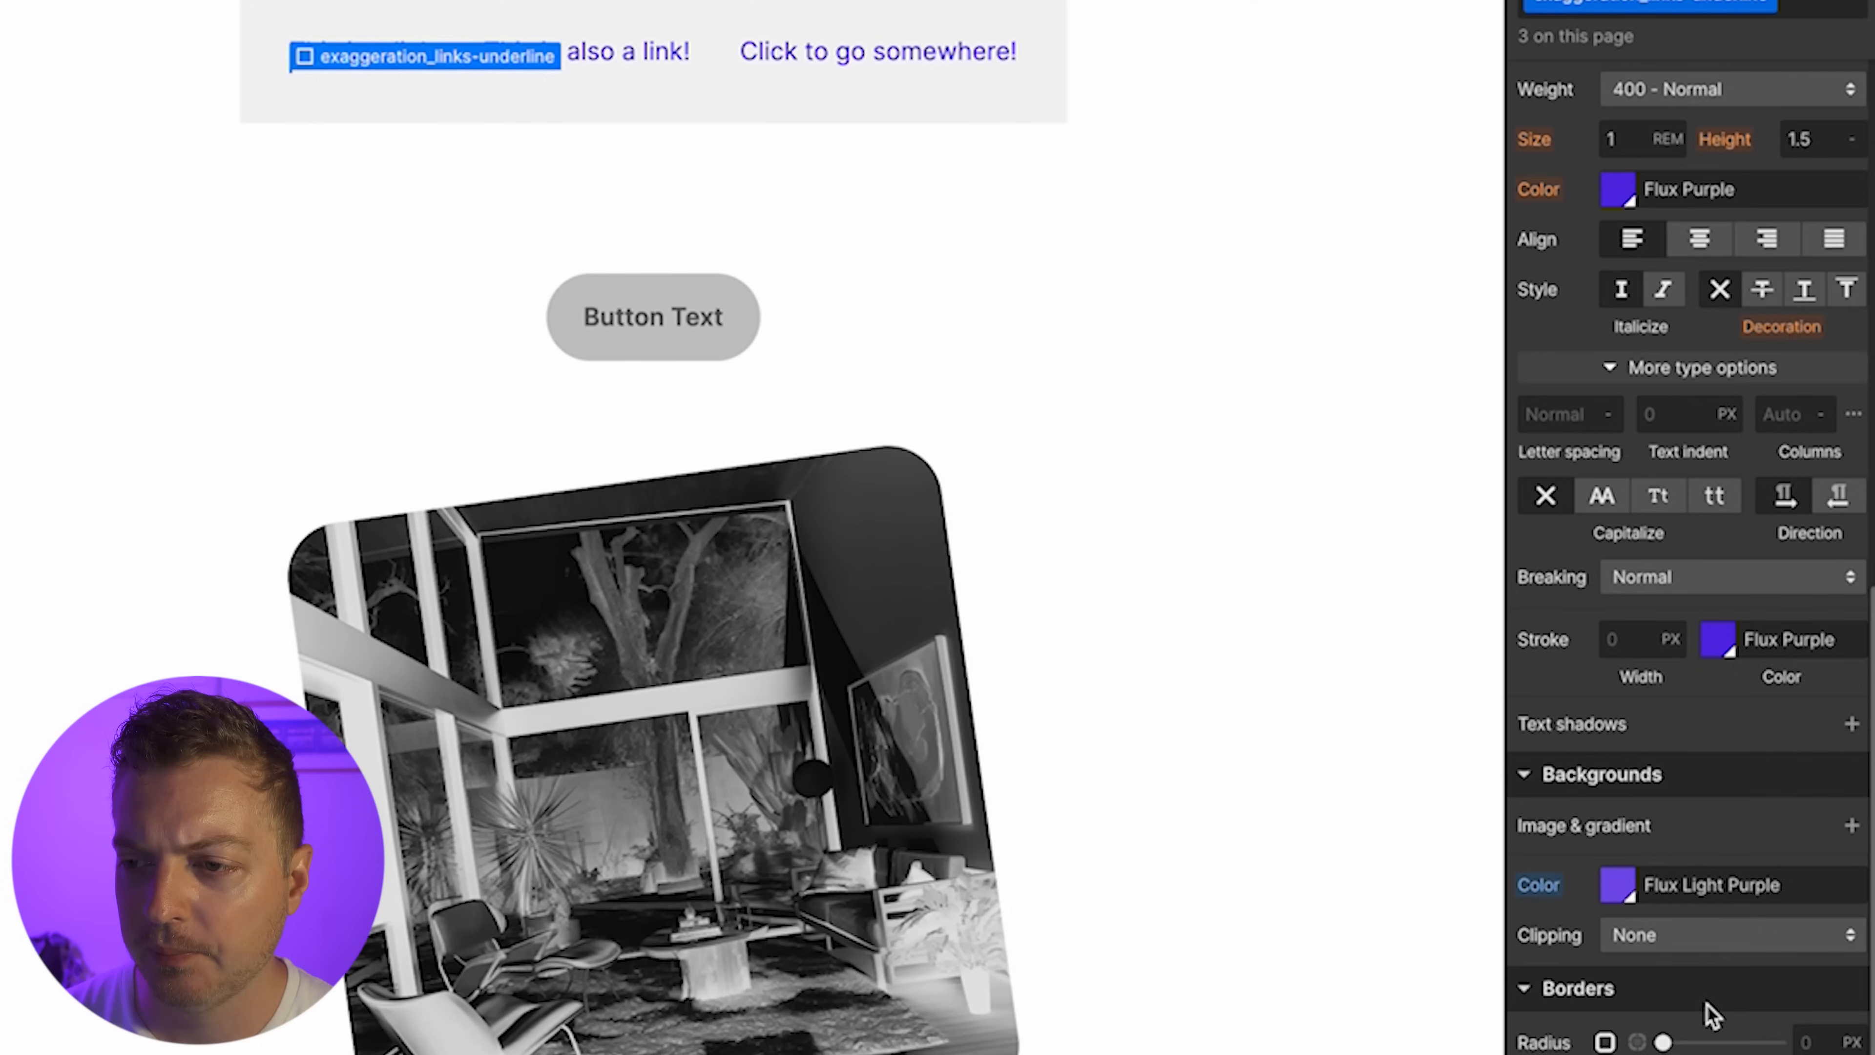
scroll(1707, 1004, "up", 1)
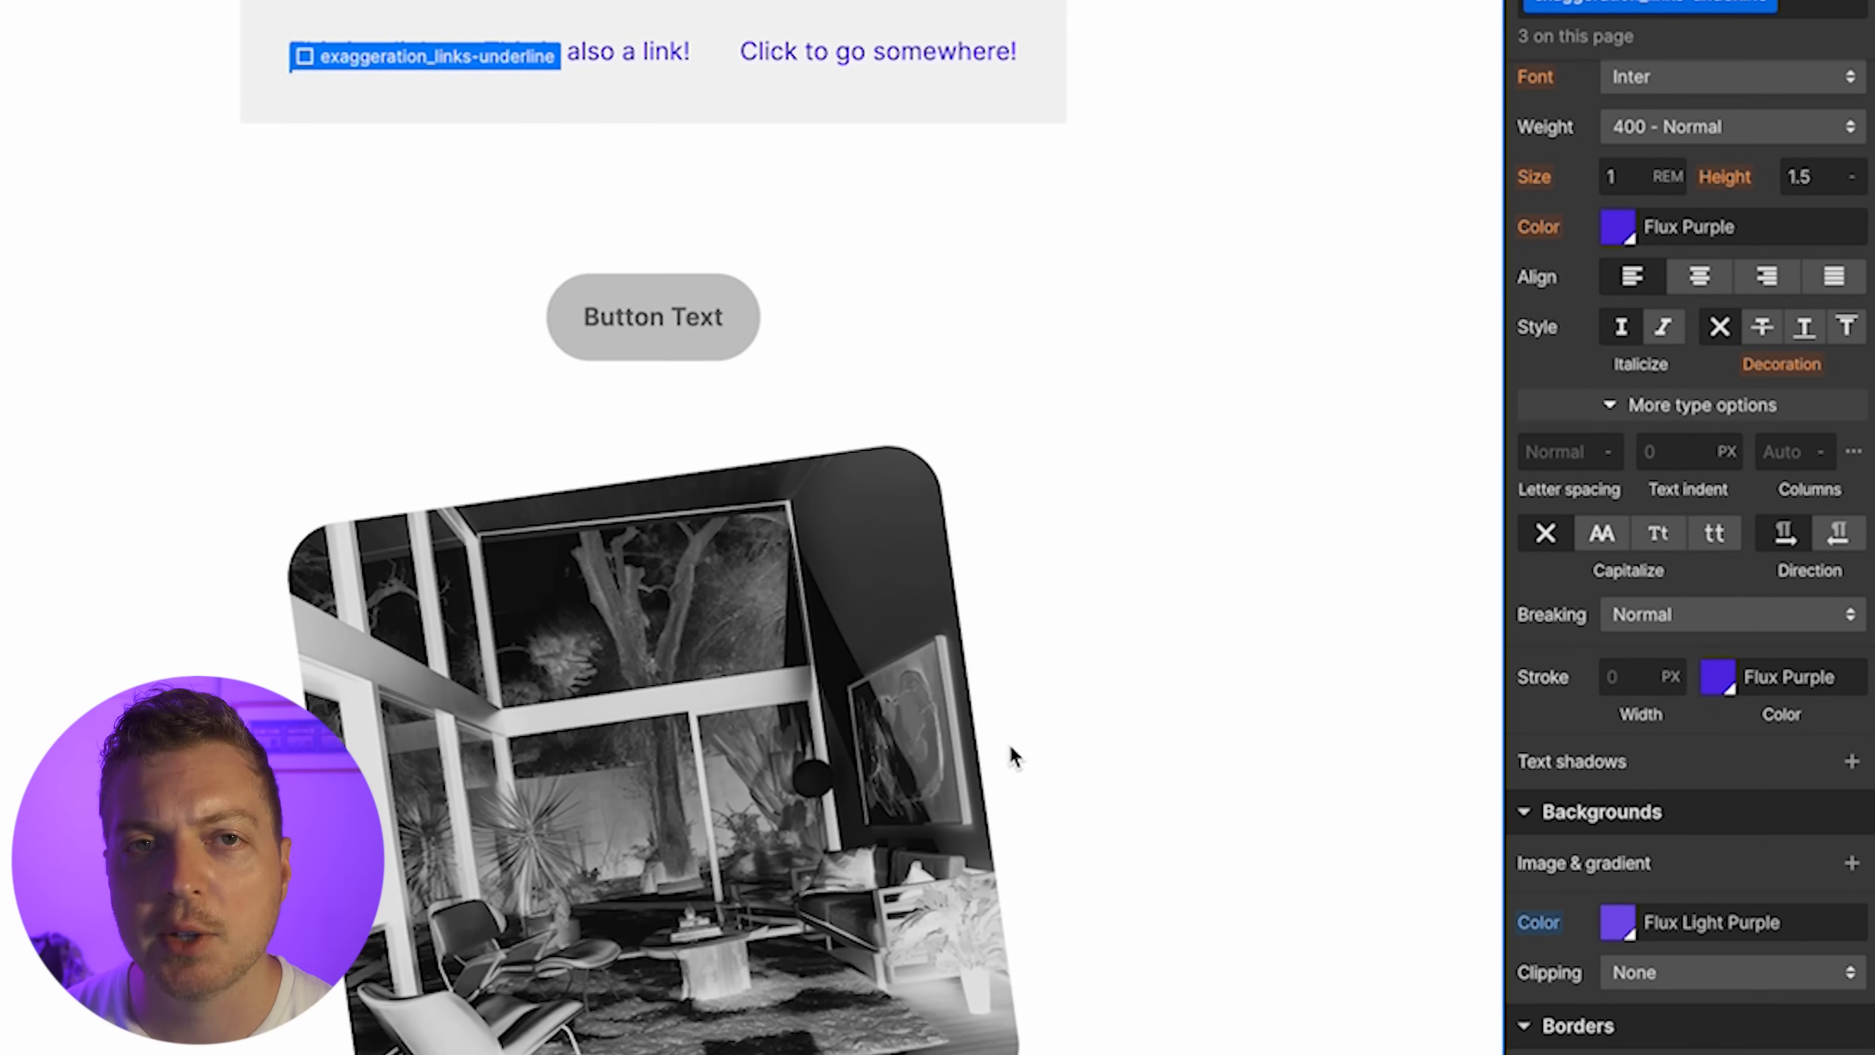
Review the underline's Size action in the first link's "10: Exaggeration Link Hover In" animation and close the animation
left_click(673, 51)
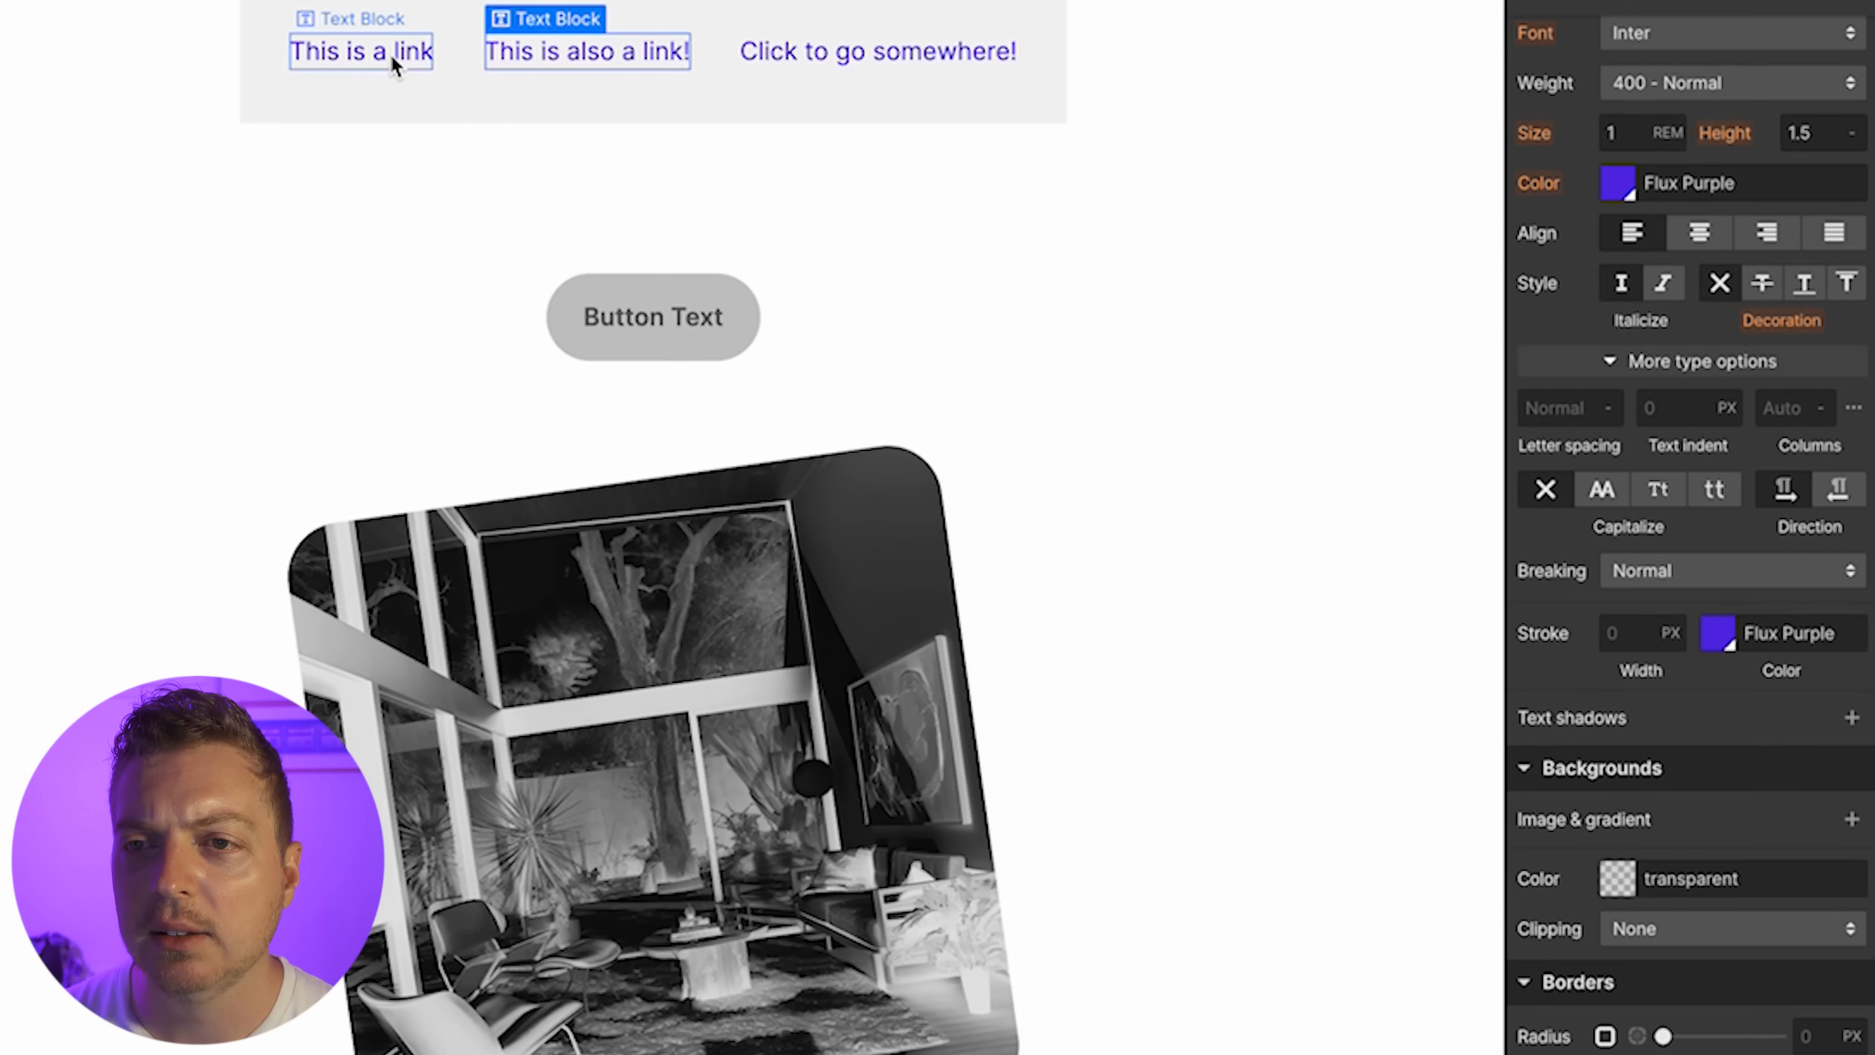
left_click(364, 57)
key("Up")
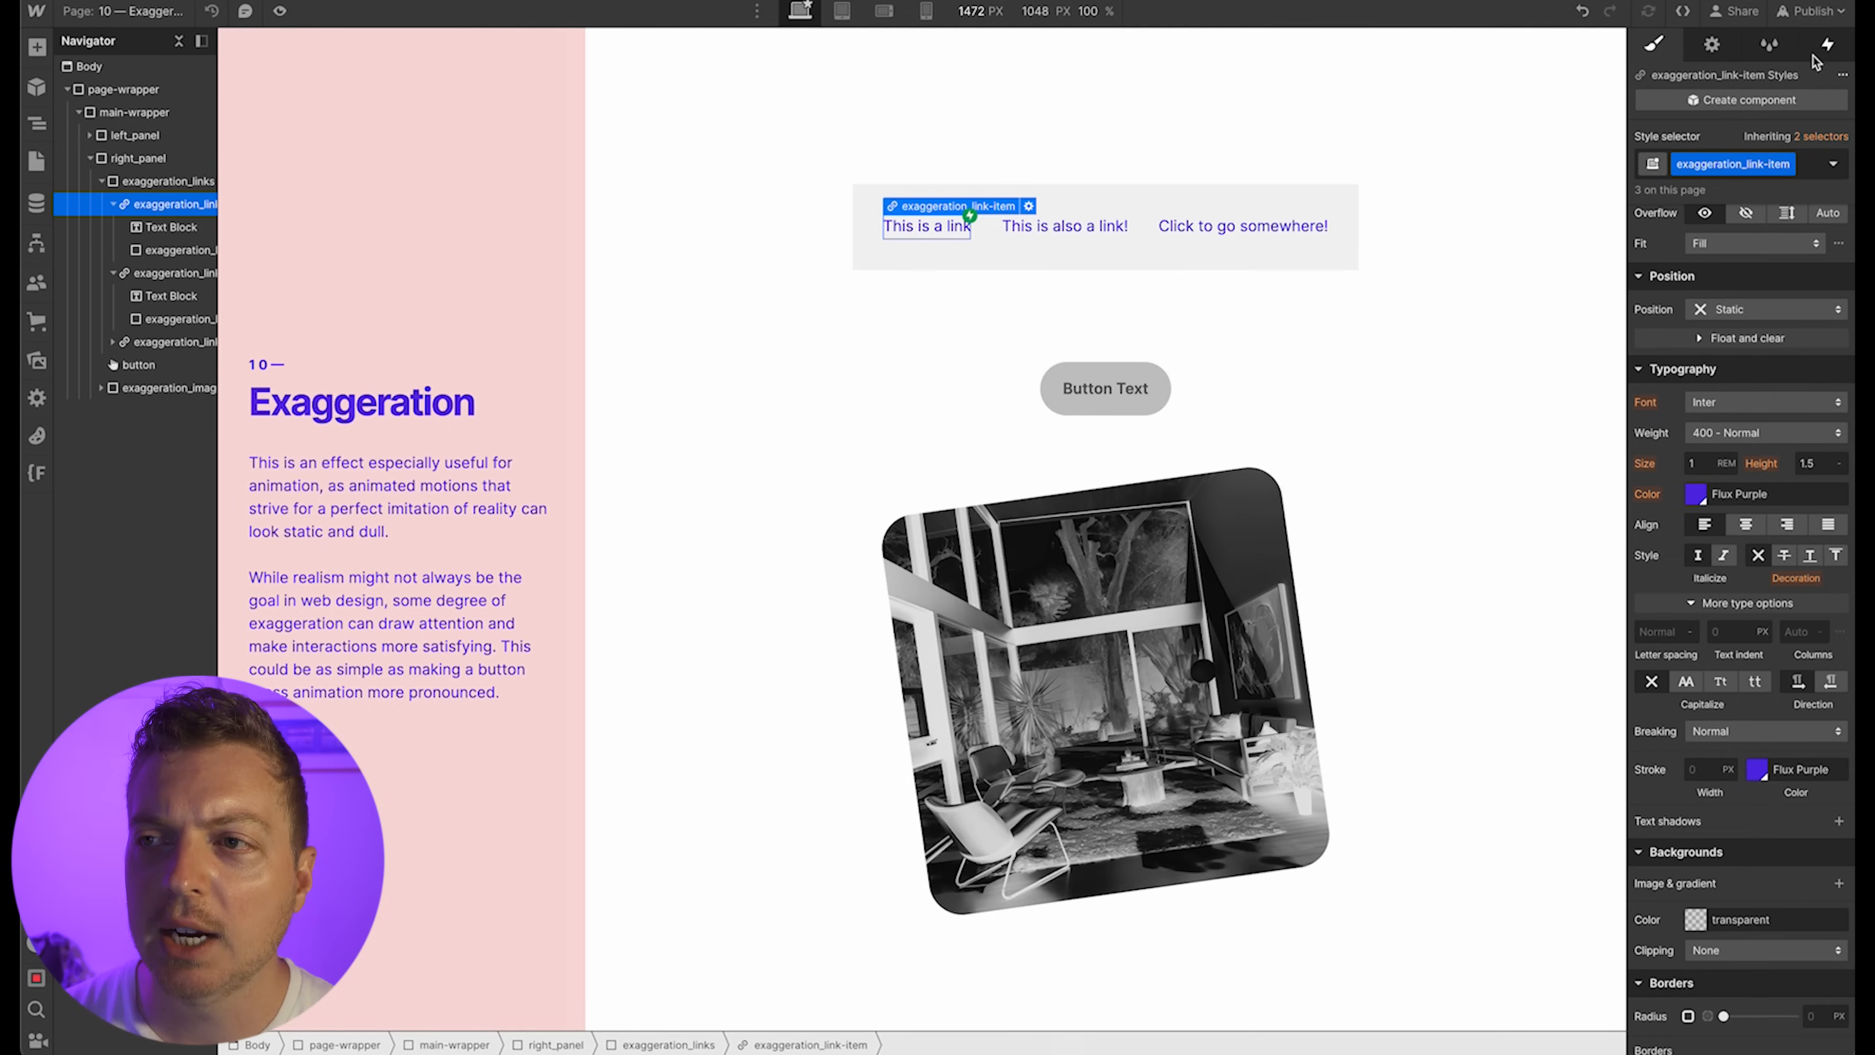
left_click(1827, 45)
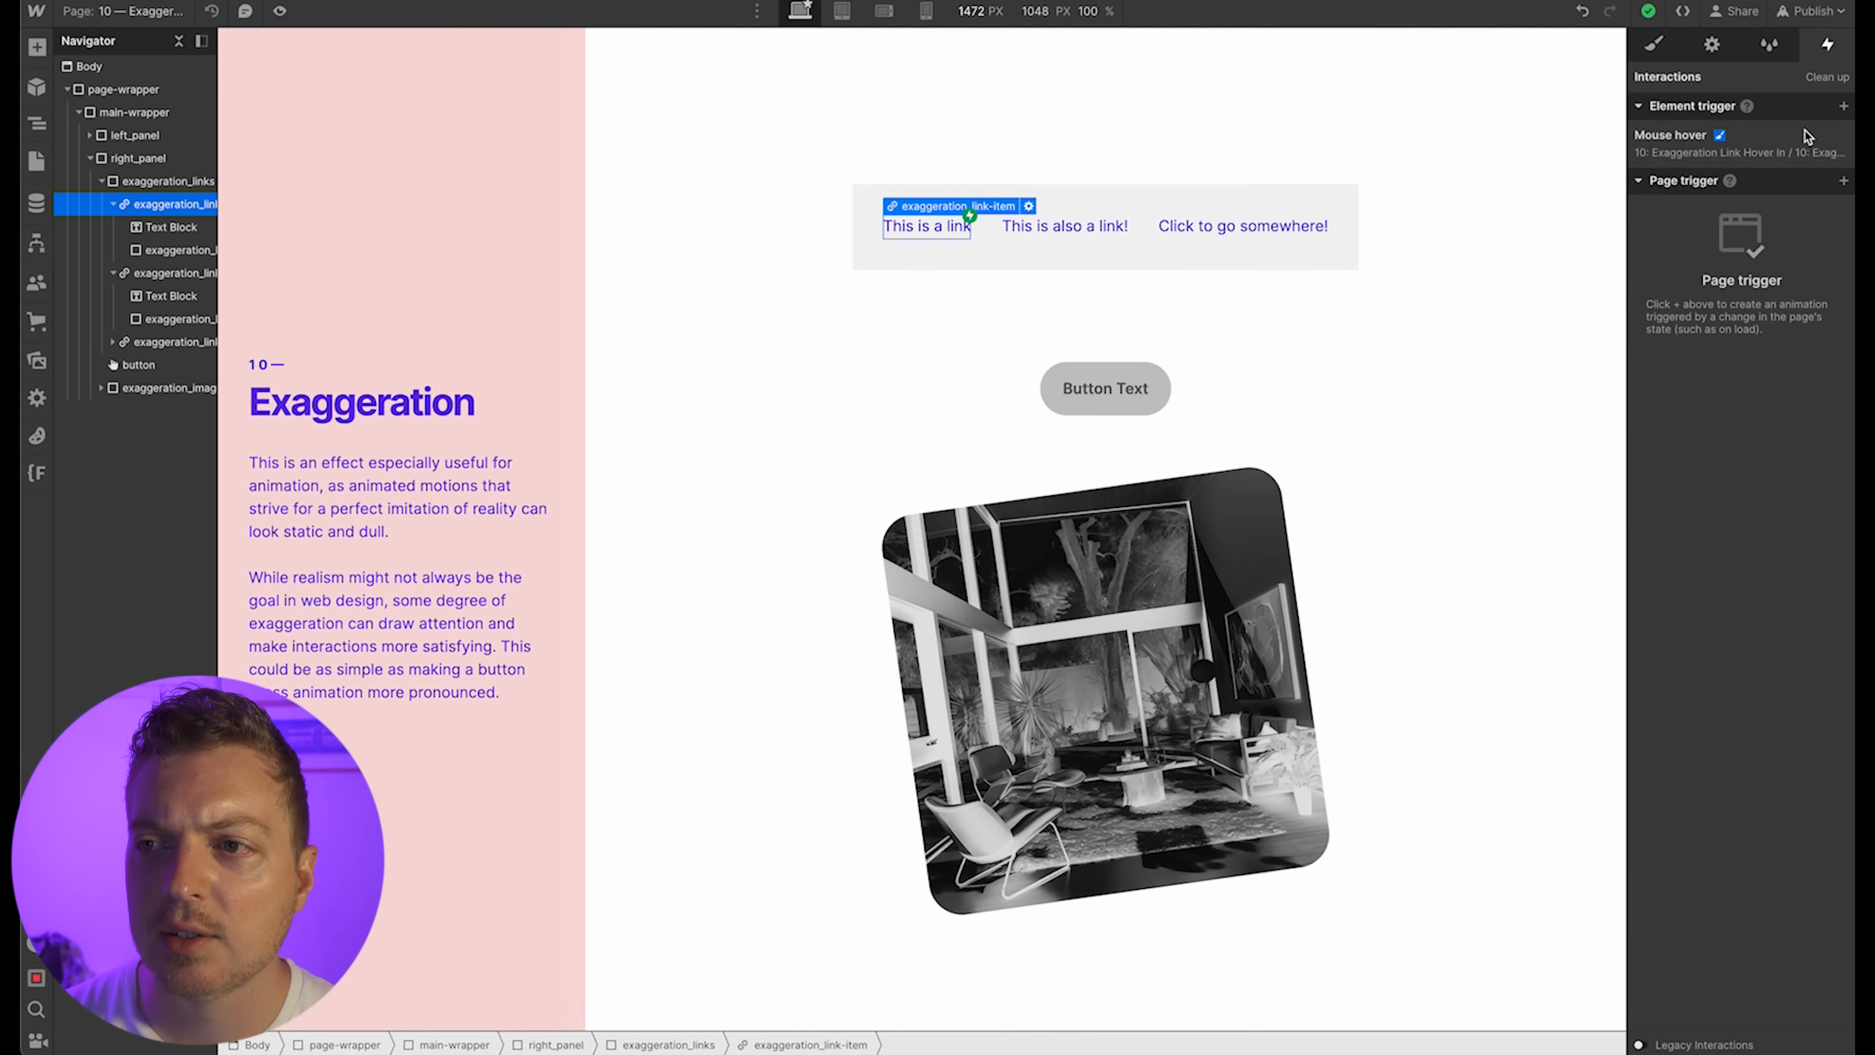
left_click(1777, 141)
left_click(1739, 684)
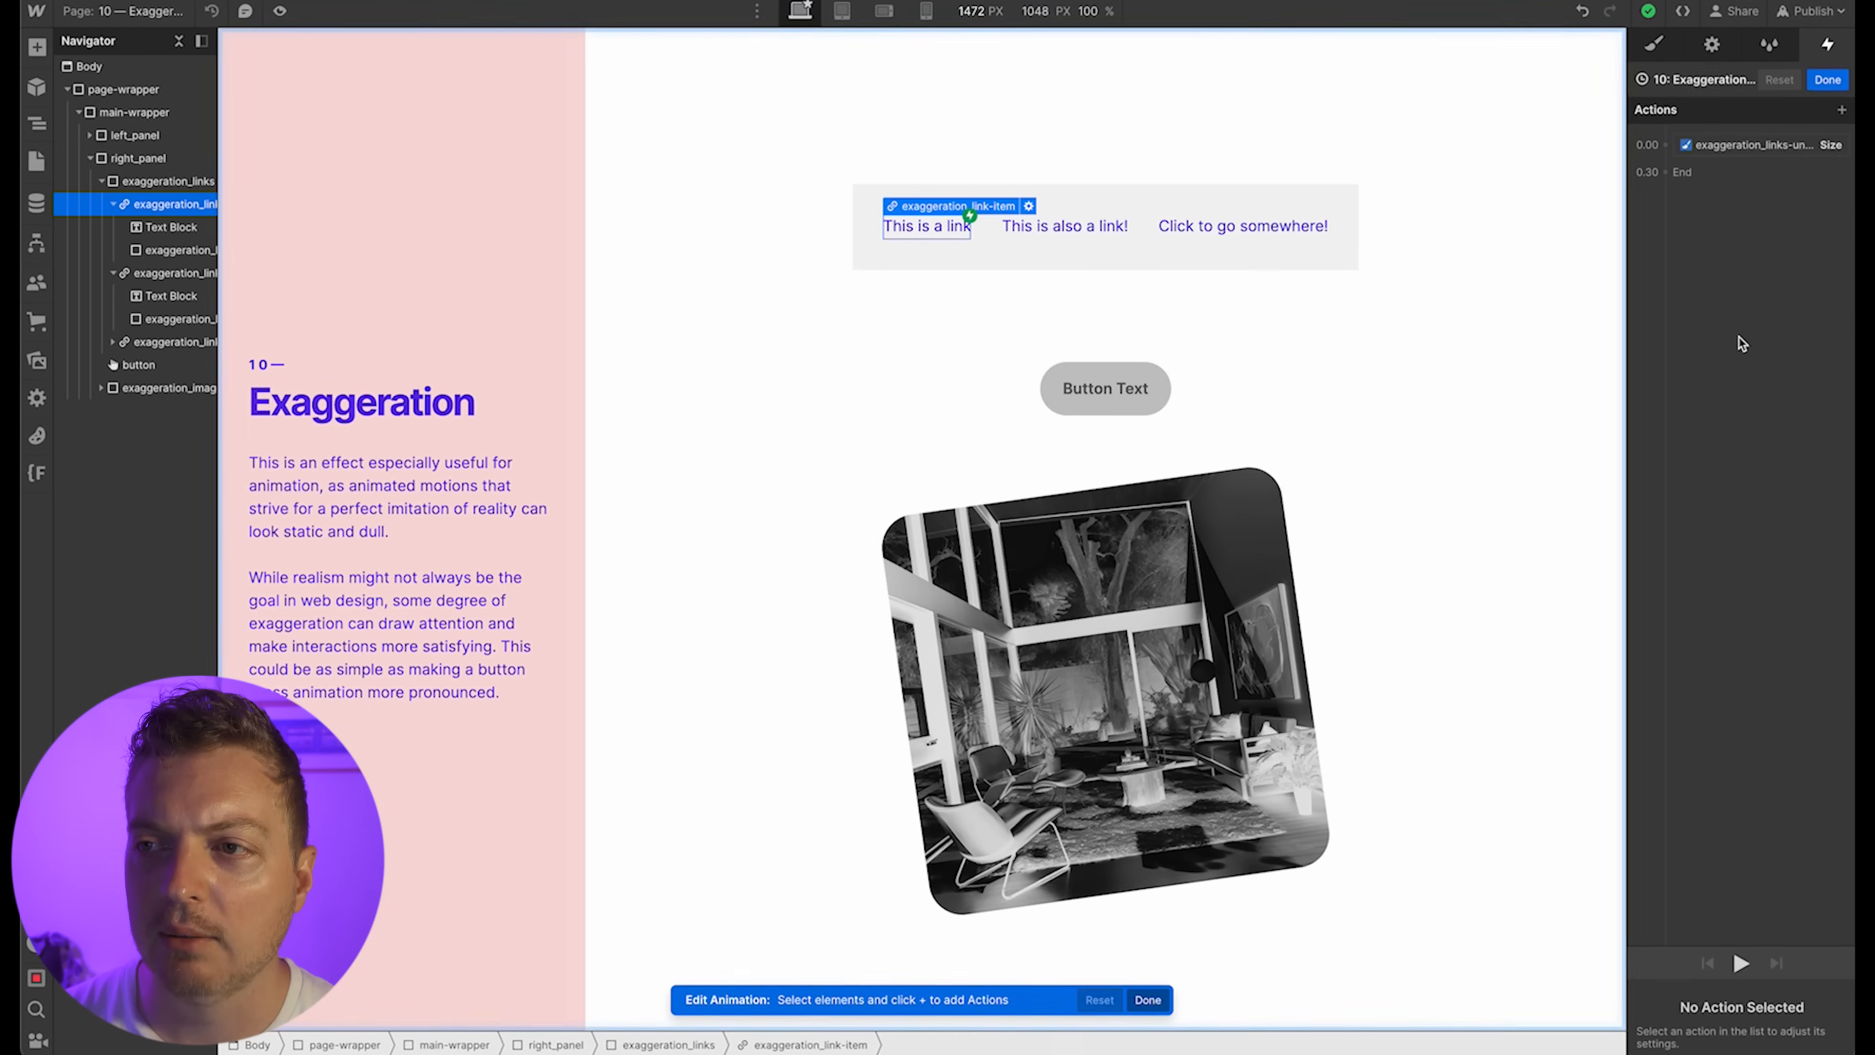
left_click(1742, 144)
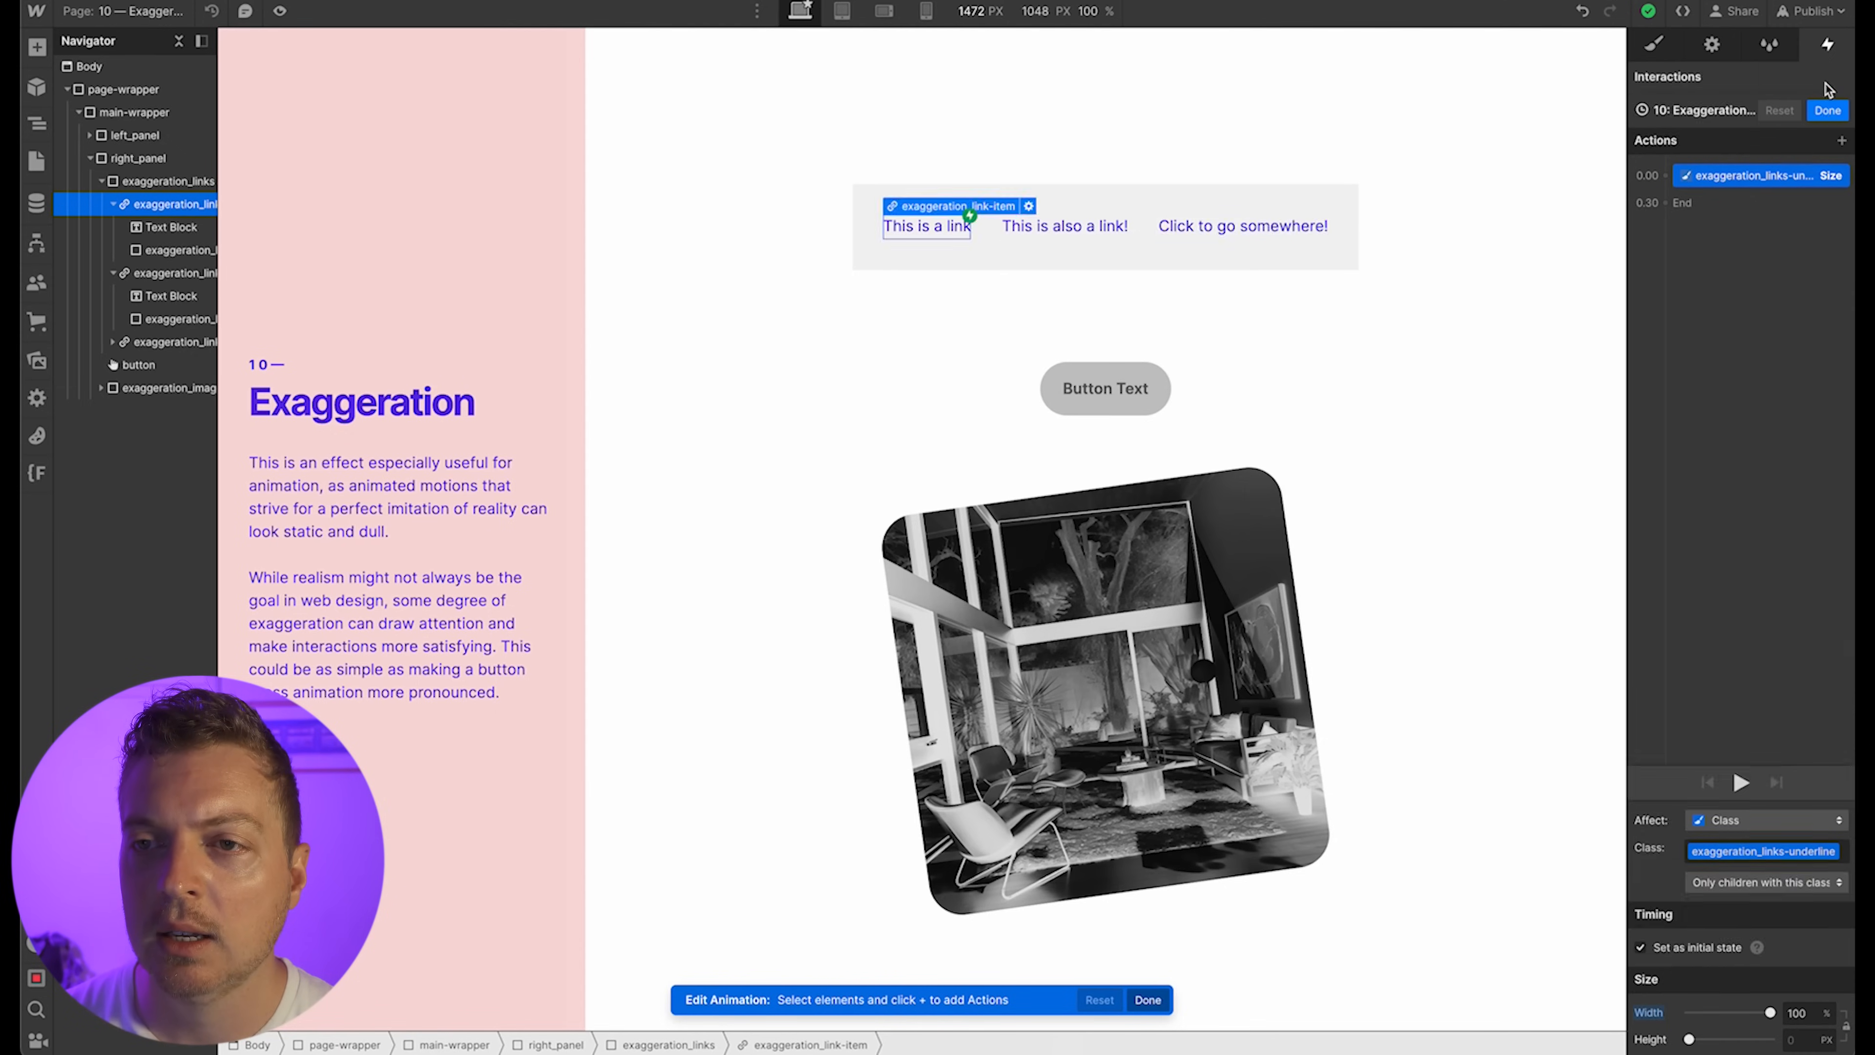
left_click(1828, 109)
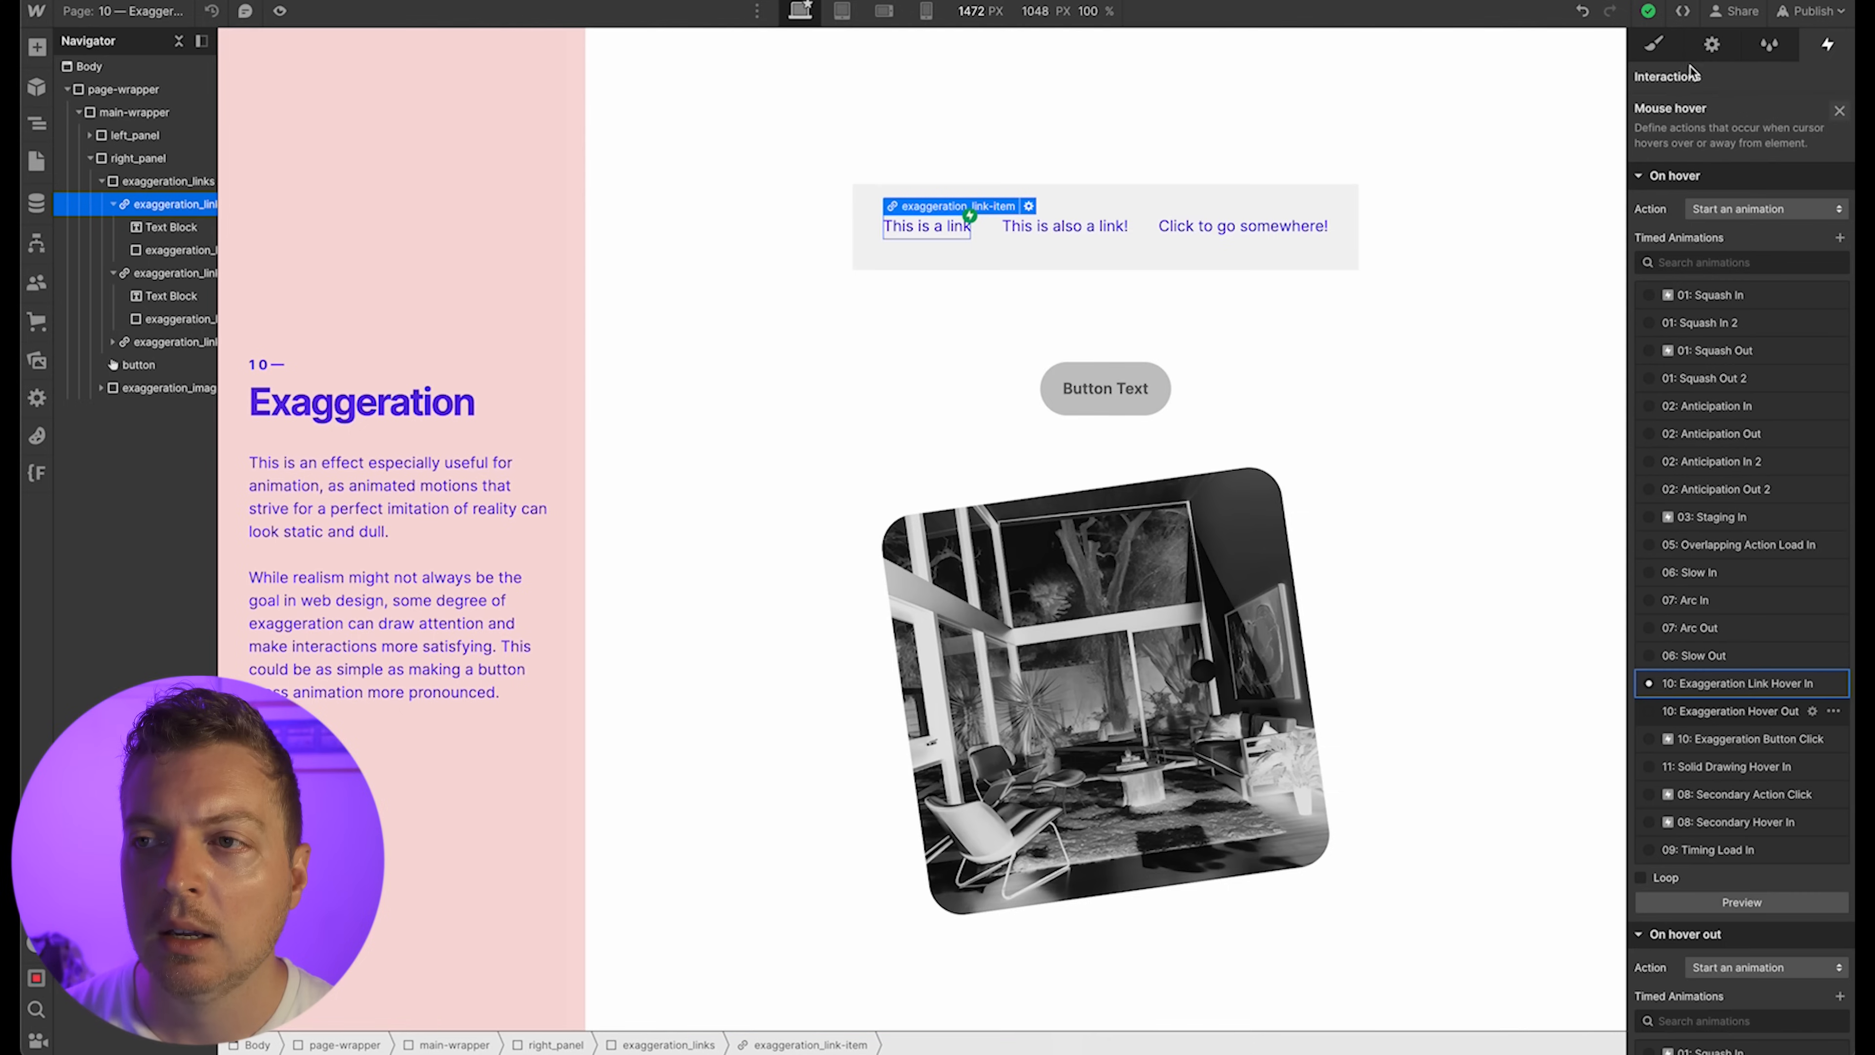
Return to the link item's styles and preview the underline hover effect on the links
left_click(1657, 47)
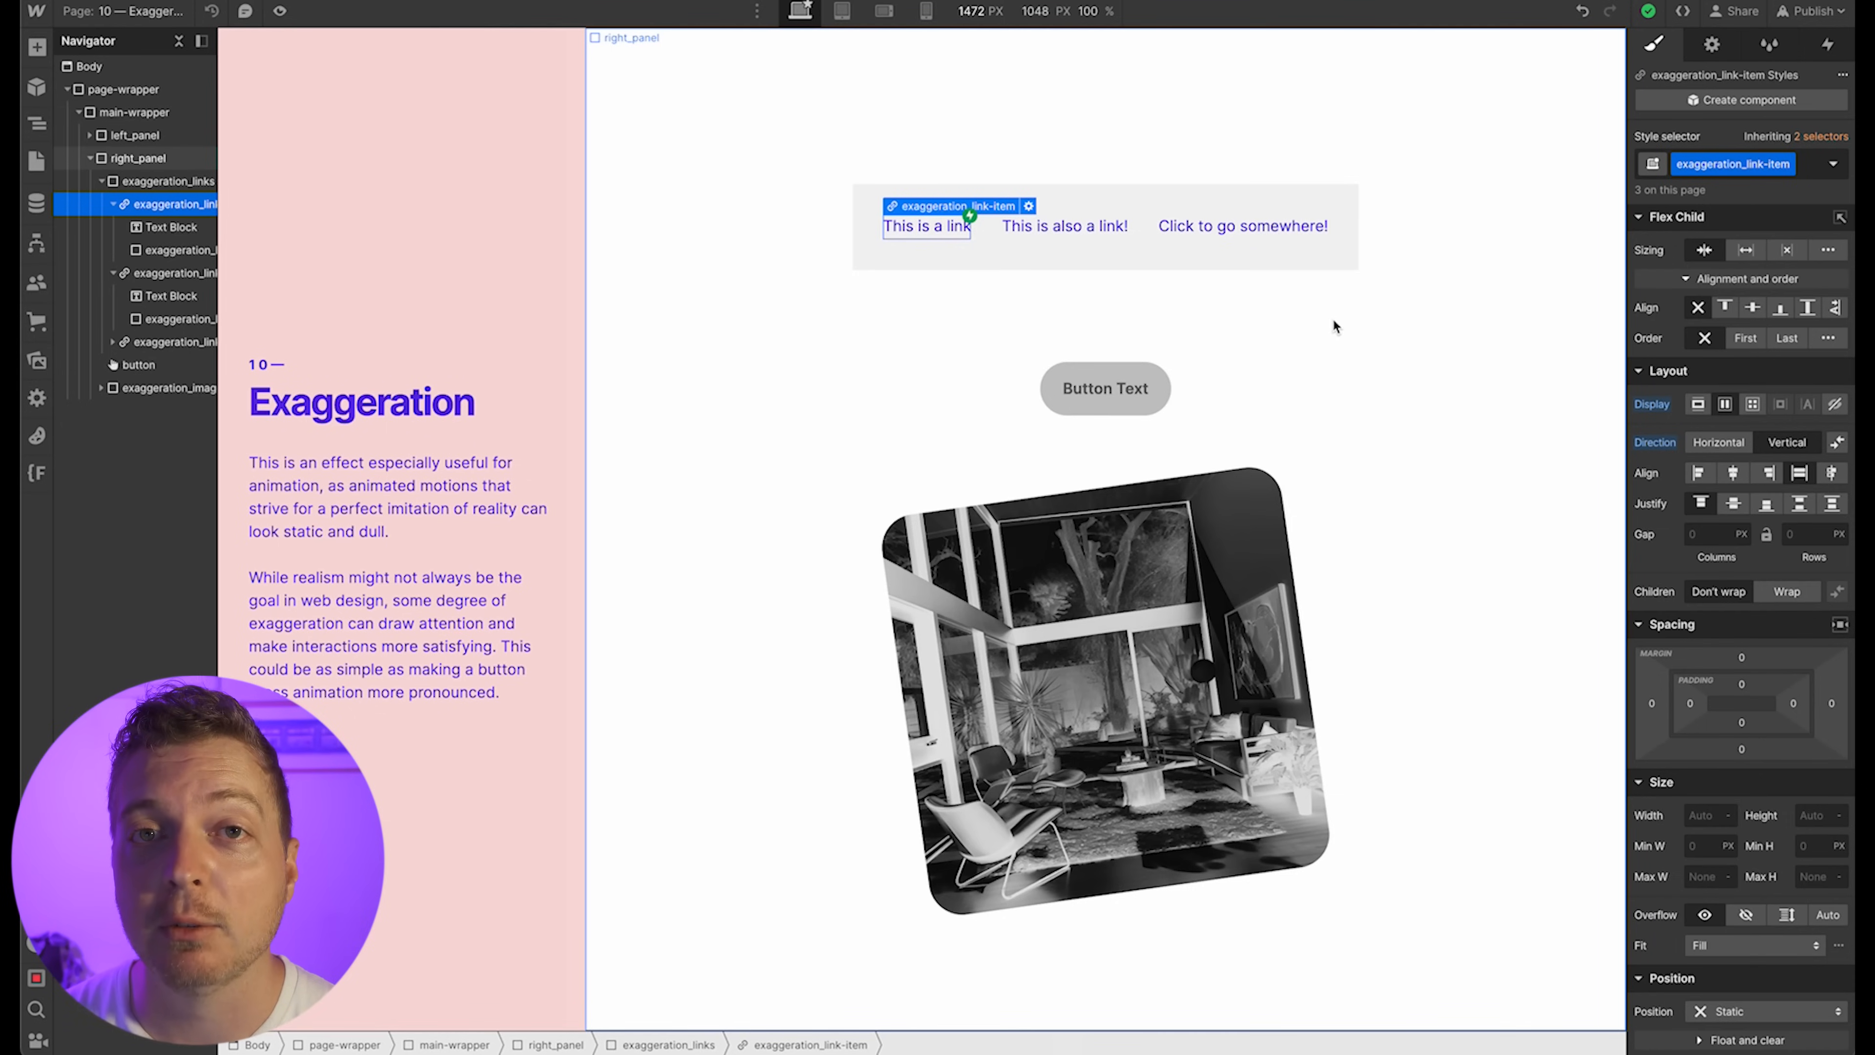
key("ctrl+shift+p")
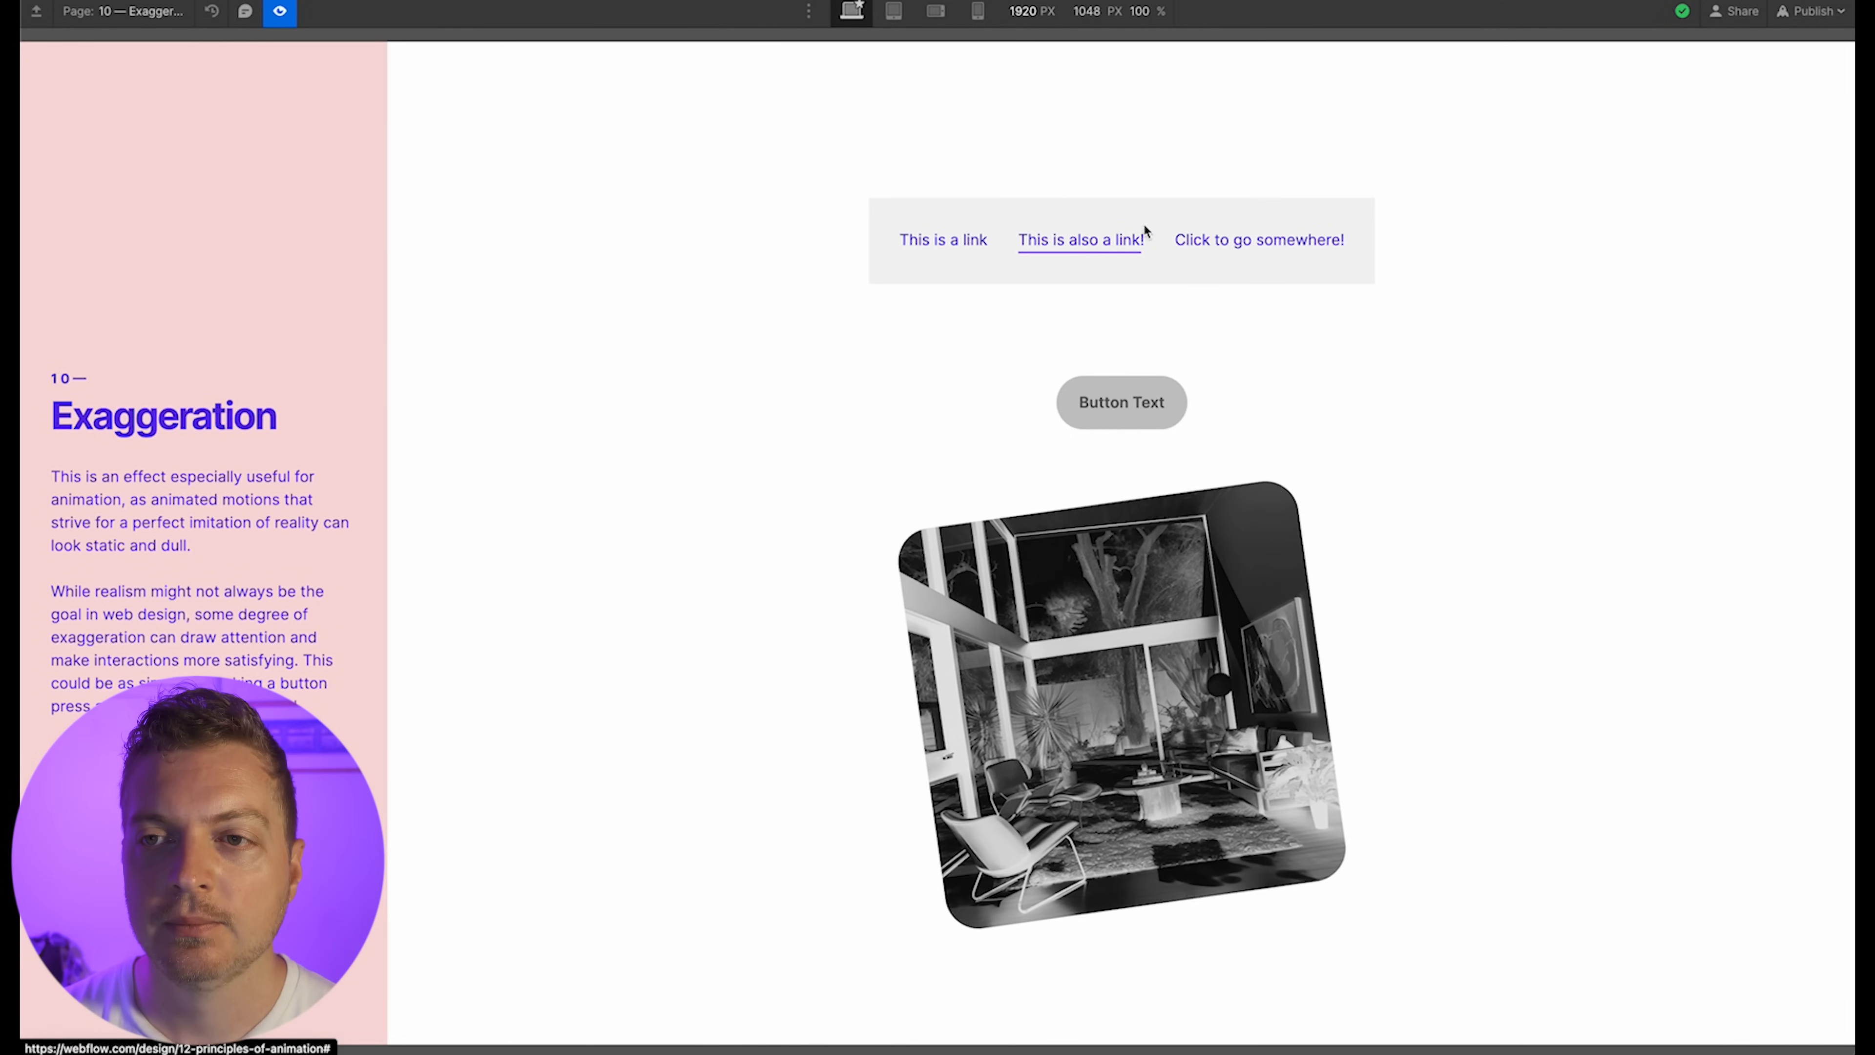
key("ctrl+shift+p")
Set the height of the exaggeration_links-underline element to 6 px and preview the links' hover effect
left_click(1092, 229)
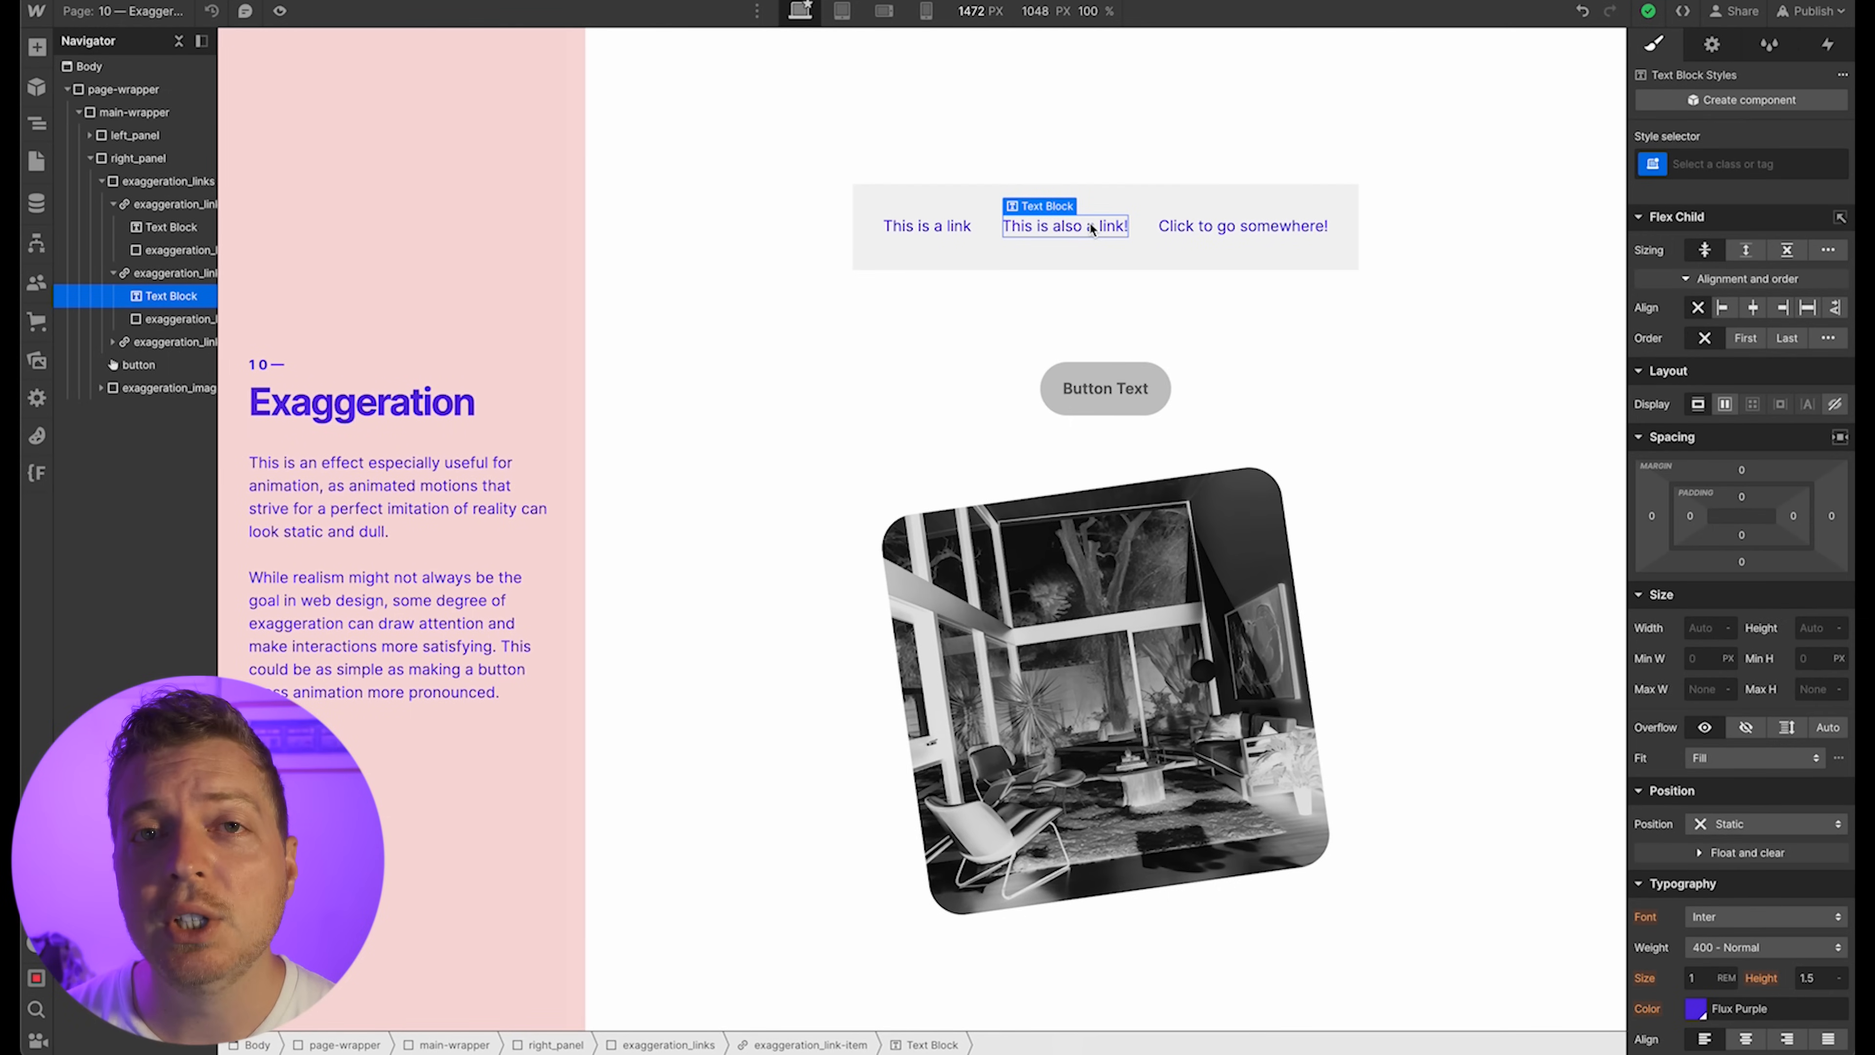
key("Down")
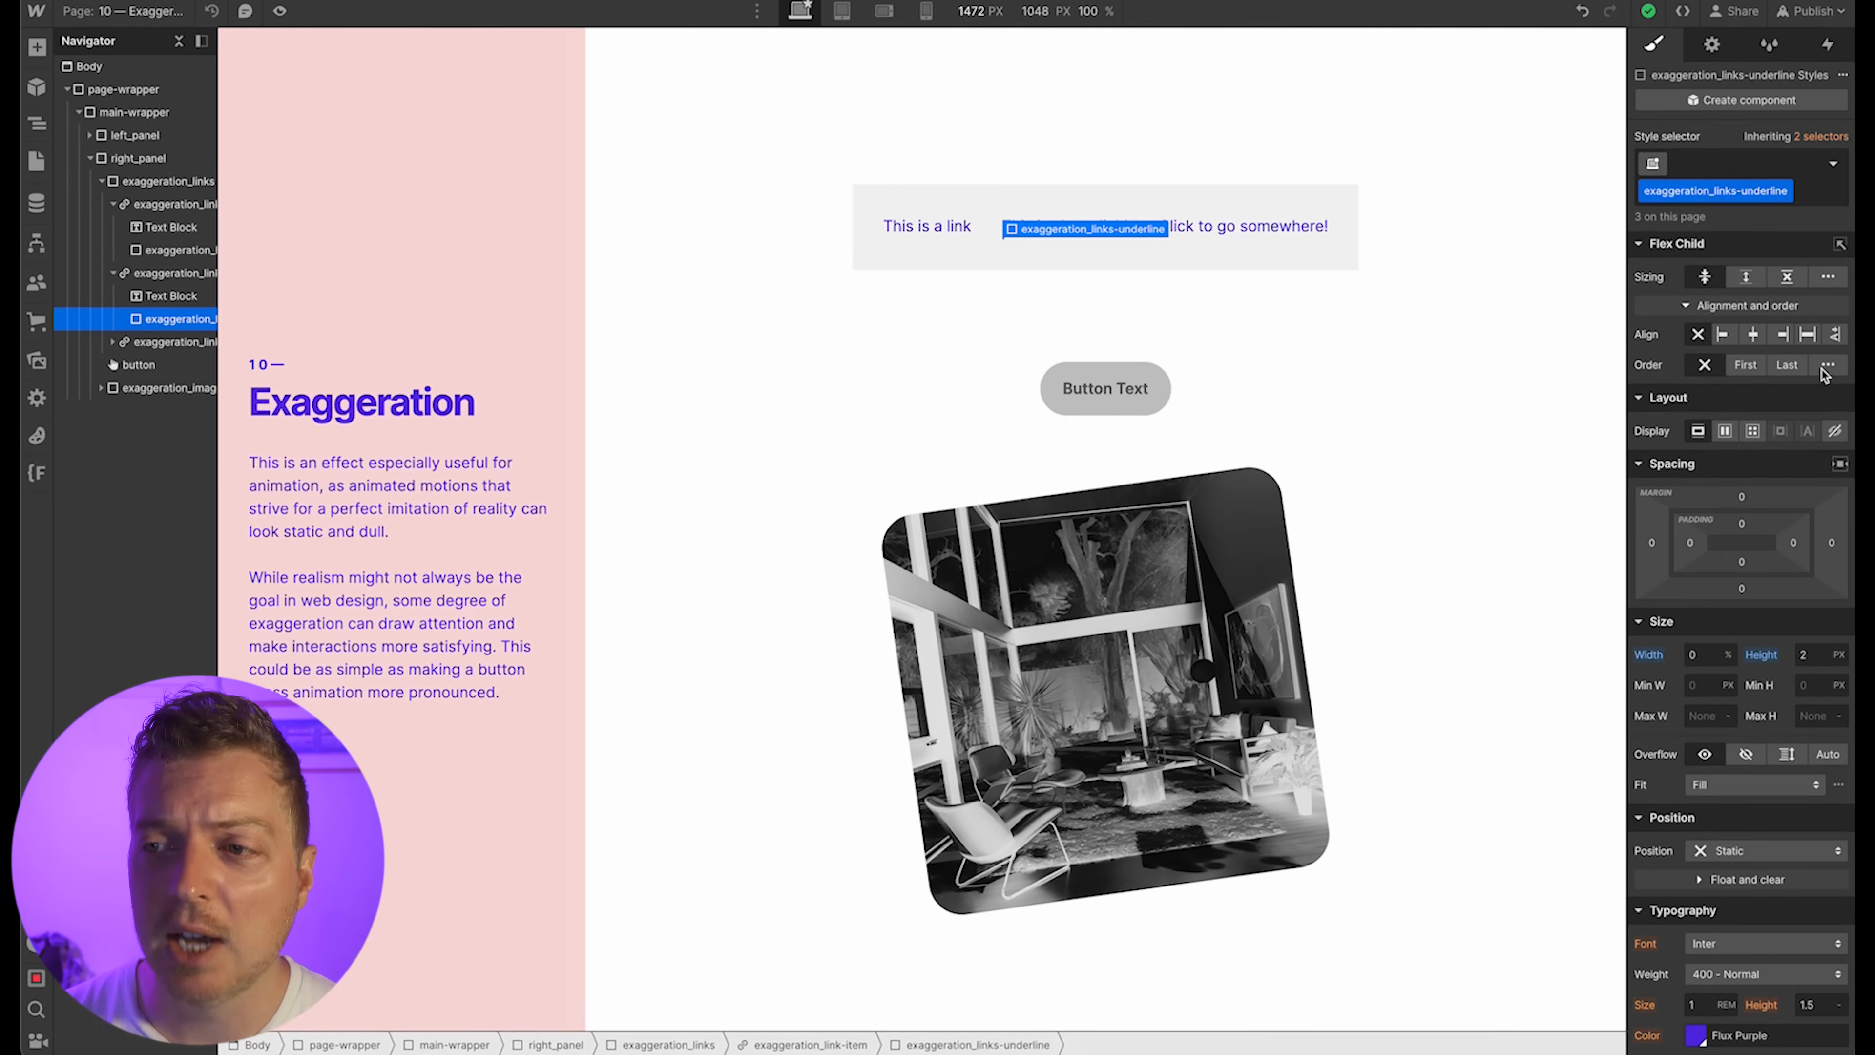
left_click(1806, 656)
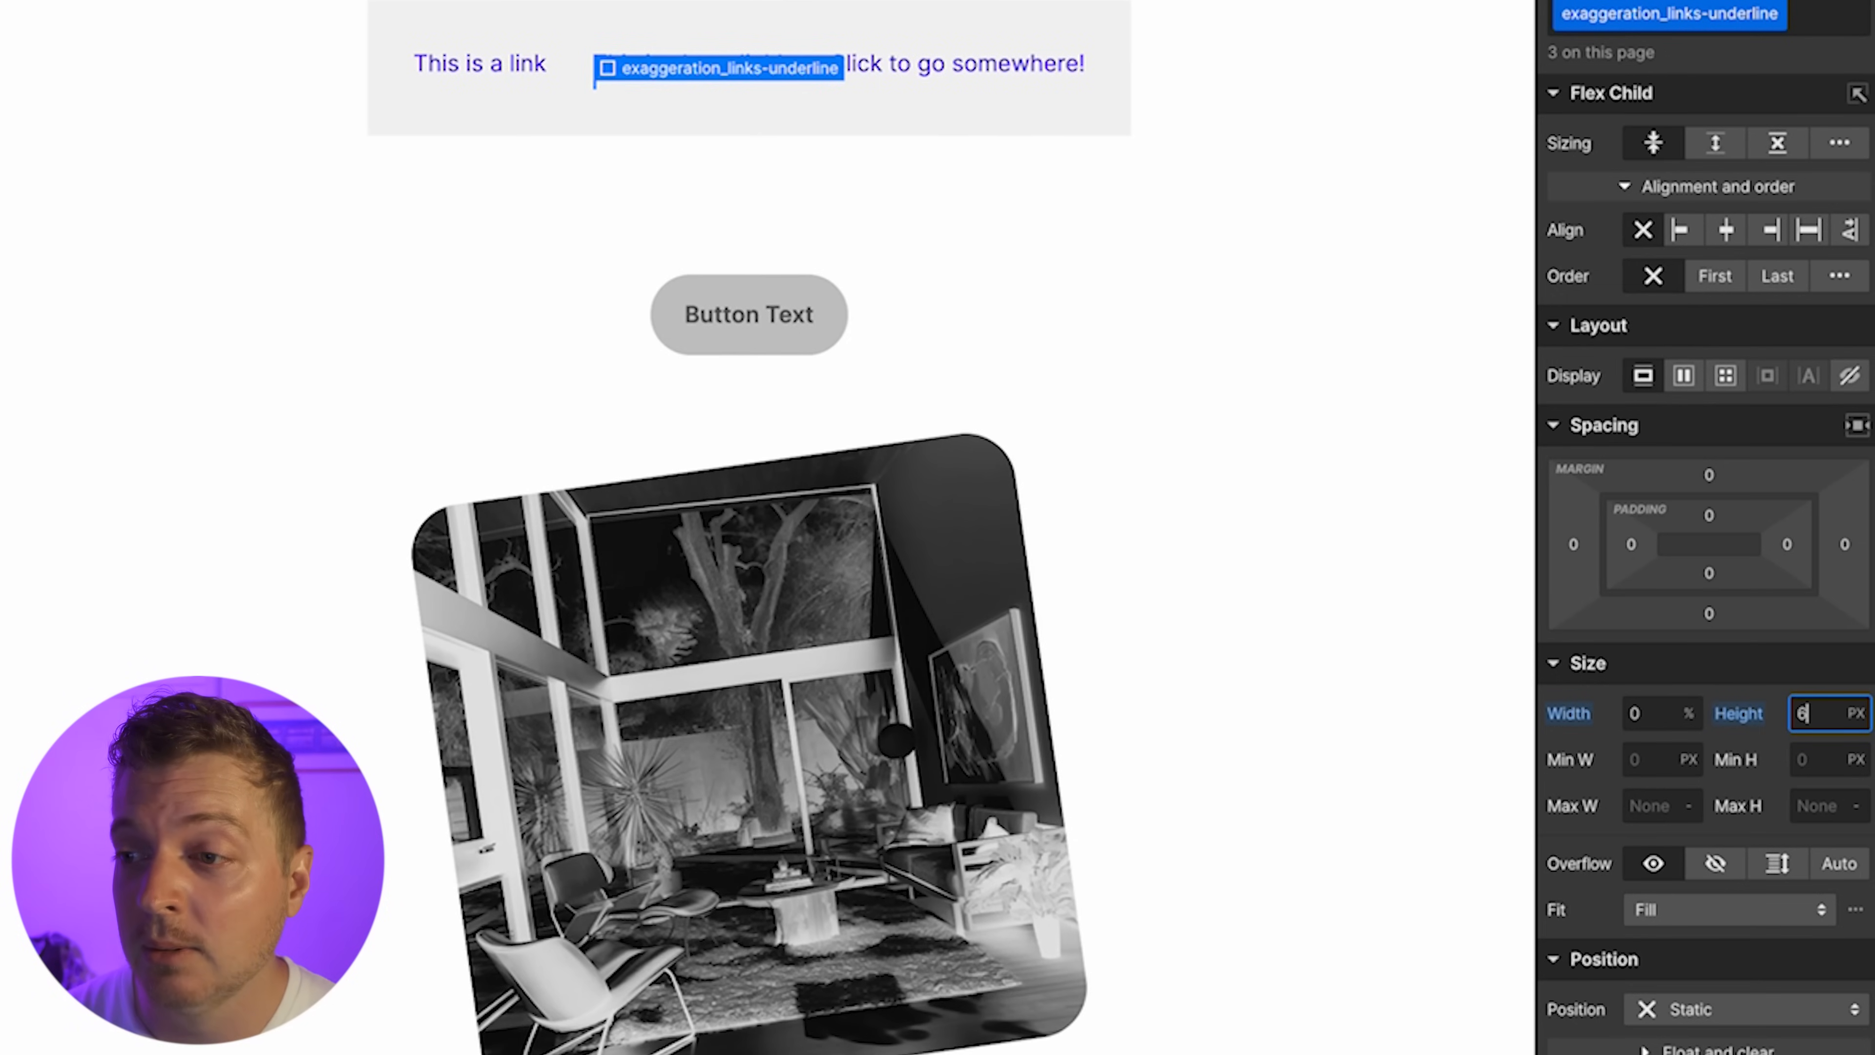
type("6")
key("Return")
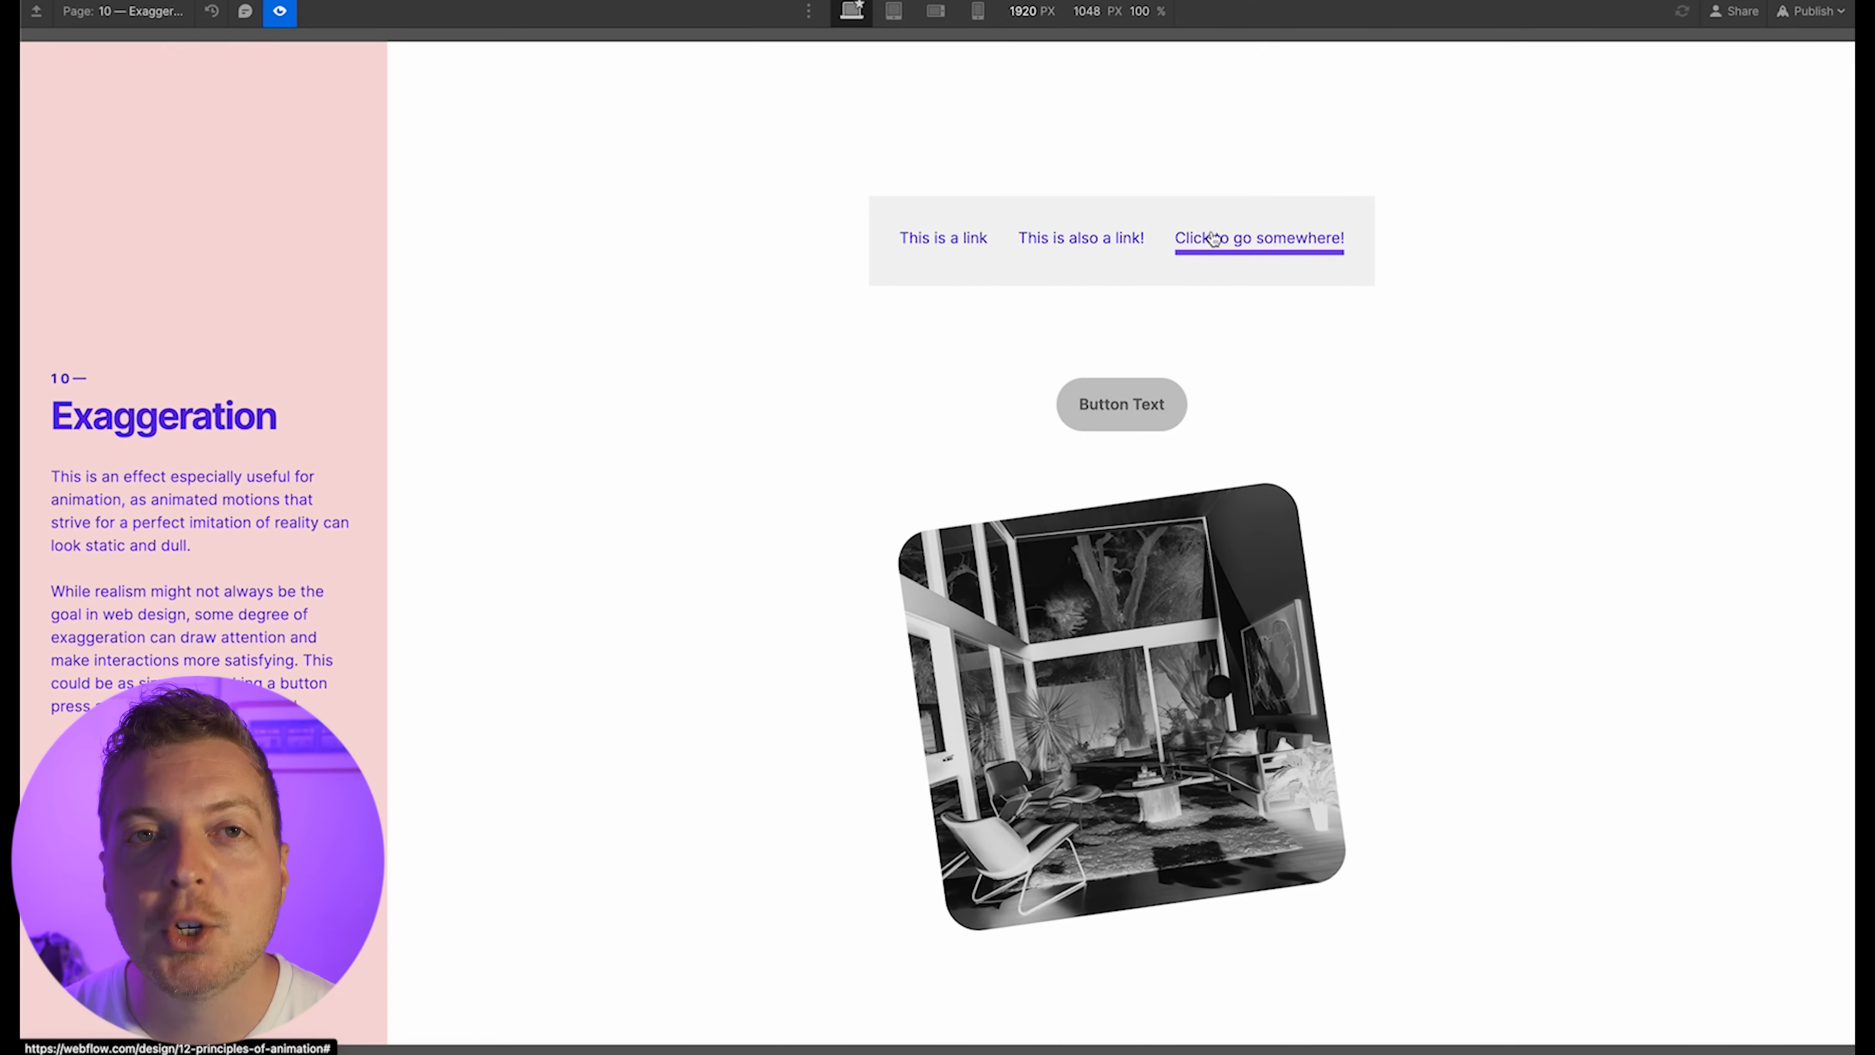
left_click(292, 10)
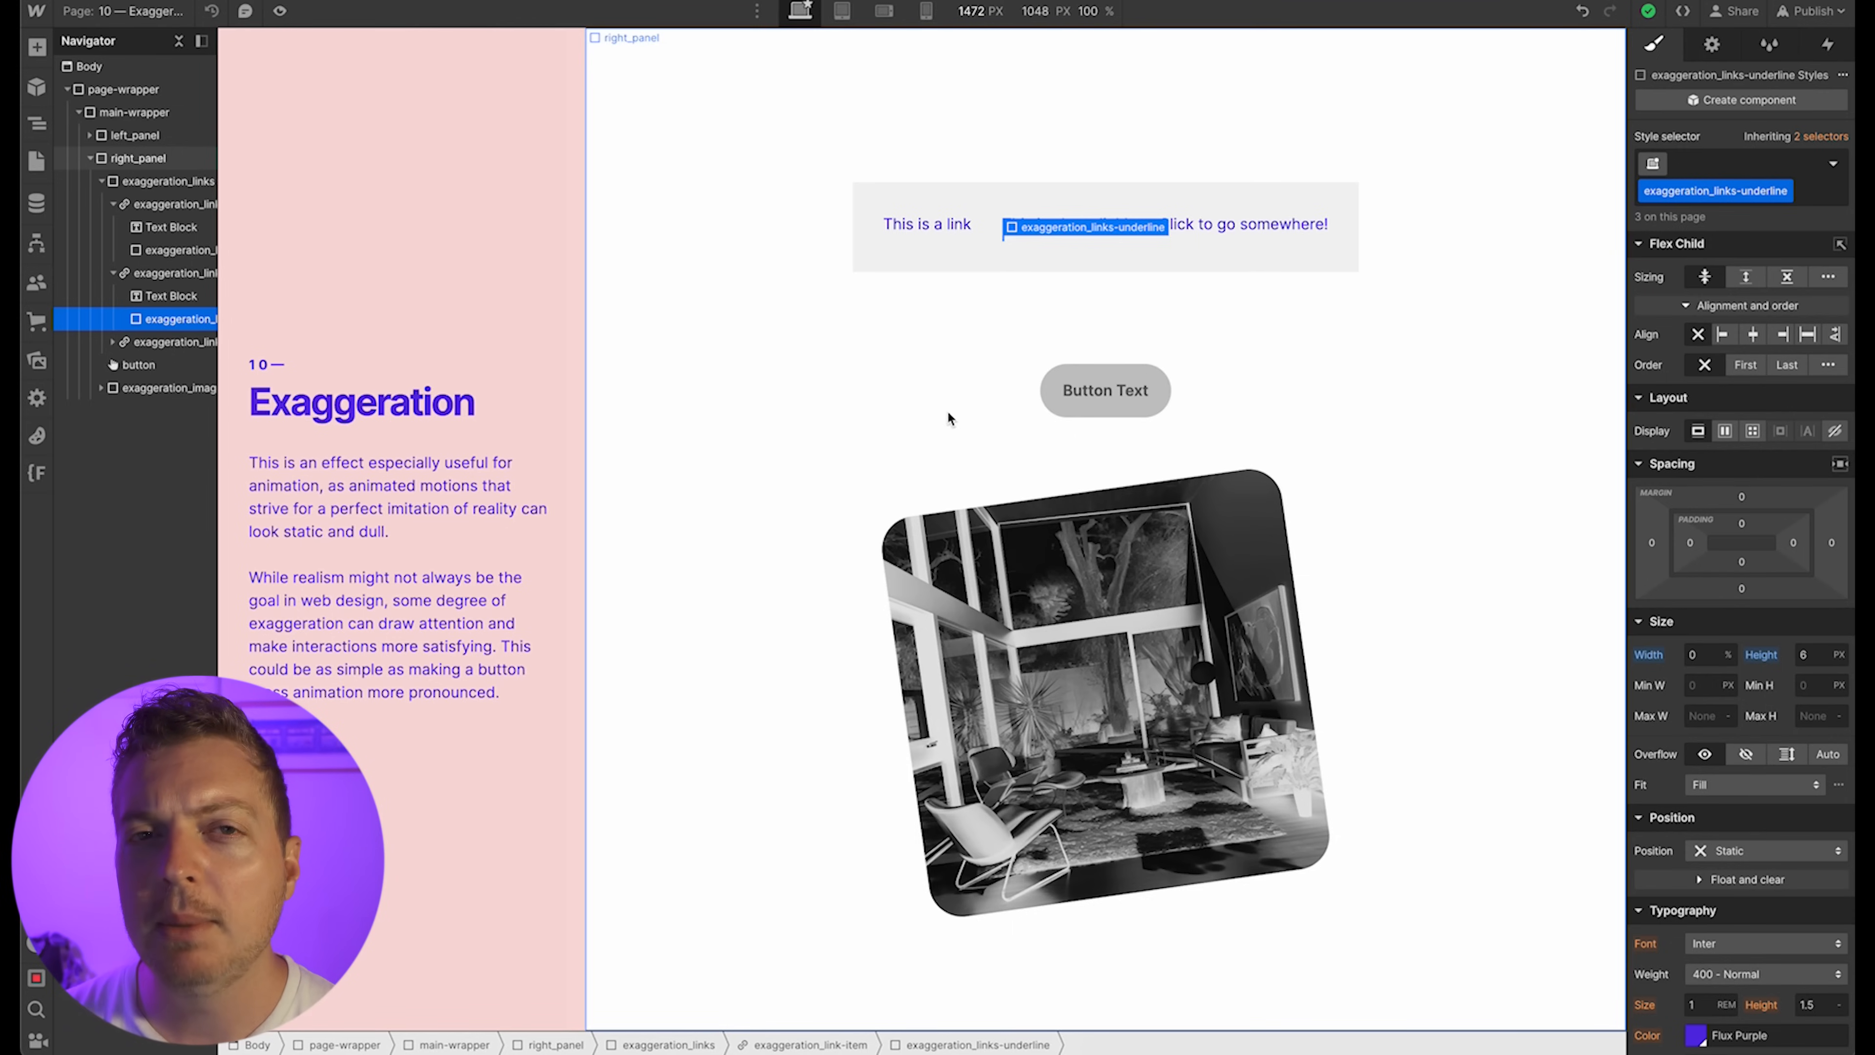
Review each Move action in the button's "10: Exaggeration Button Click" animation, play it, and close the animation
left_click(1078, 393)
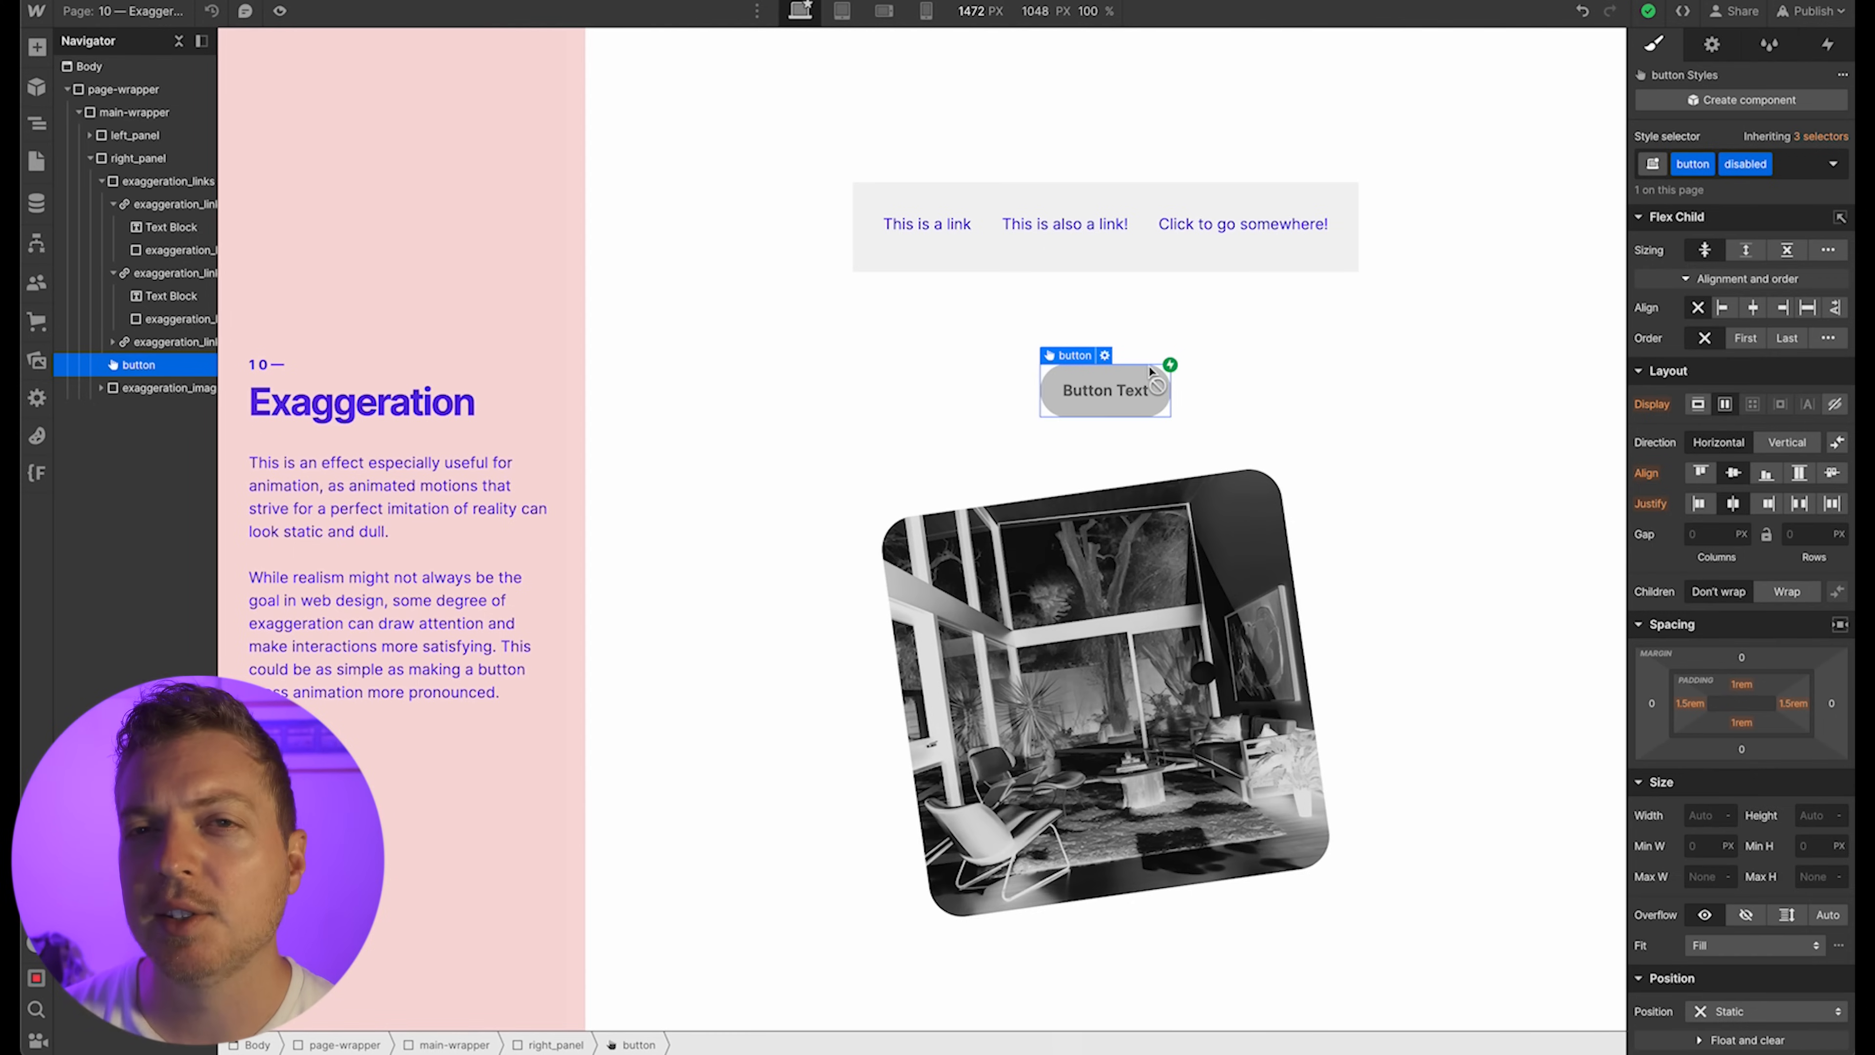
left_click(1826, 45)
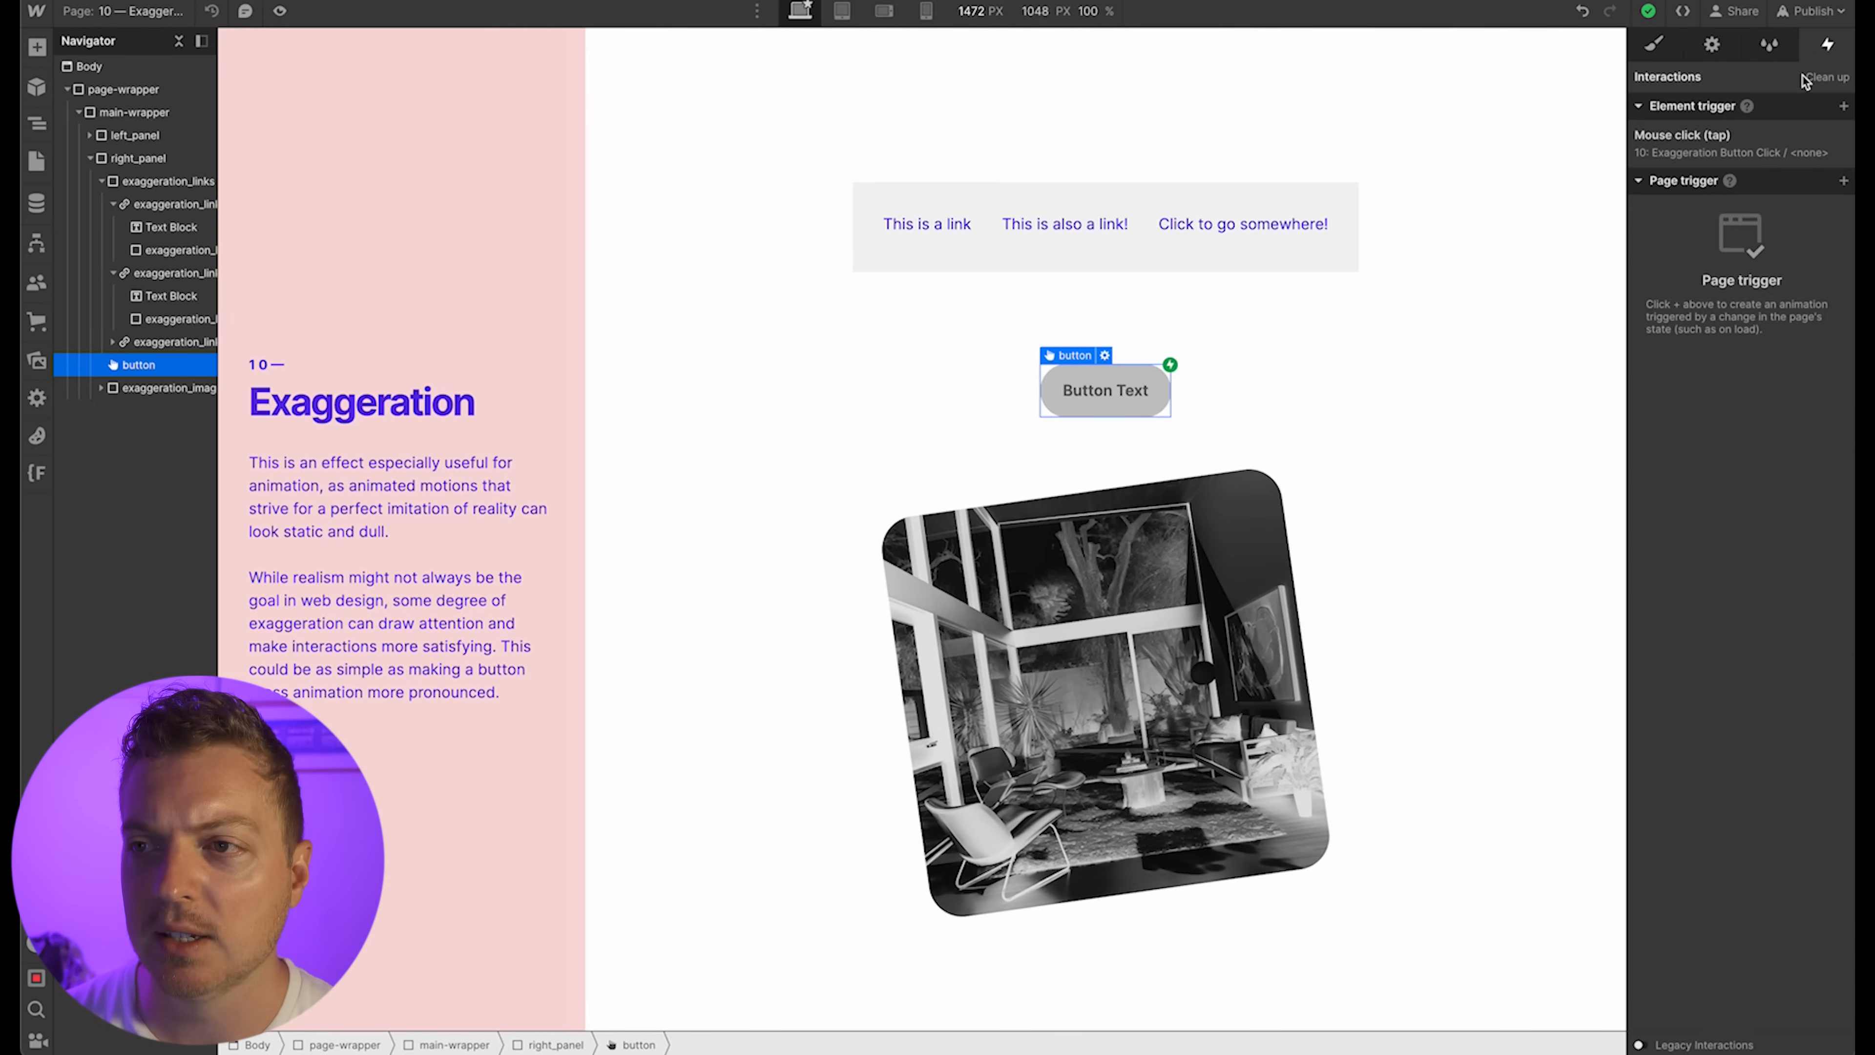
left_click(1757, 138)
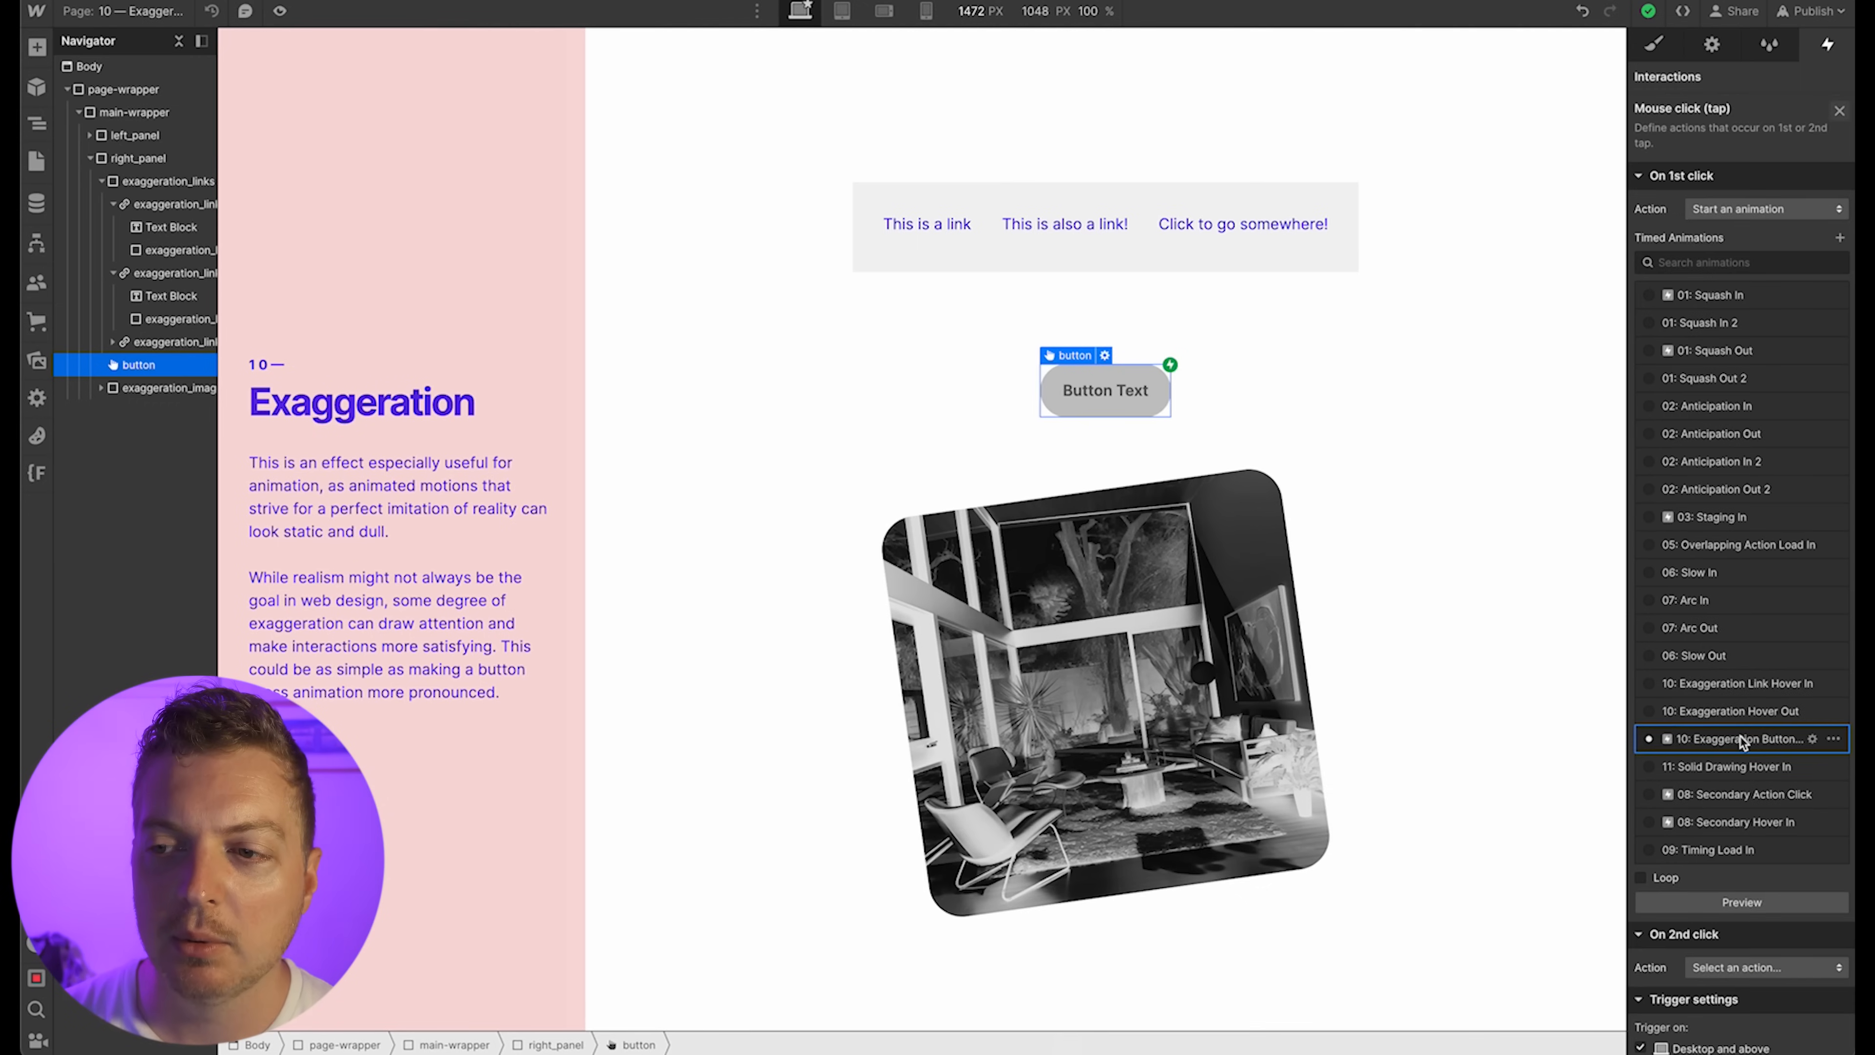
left_click(1740, 737)
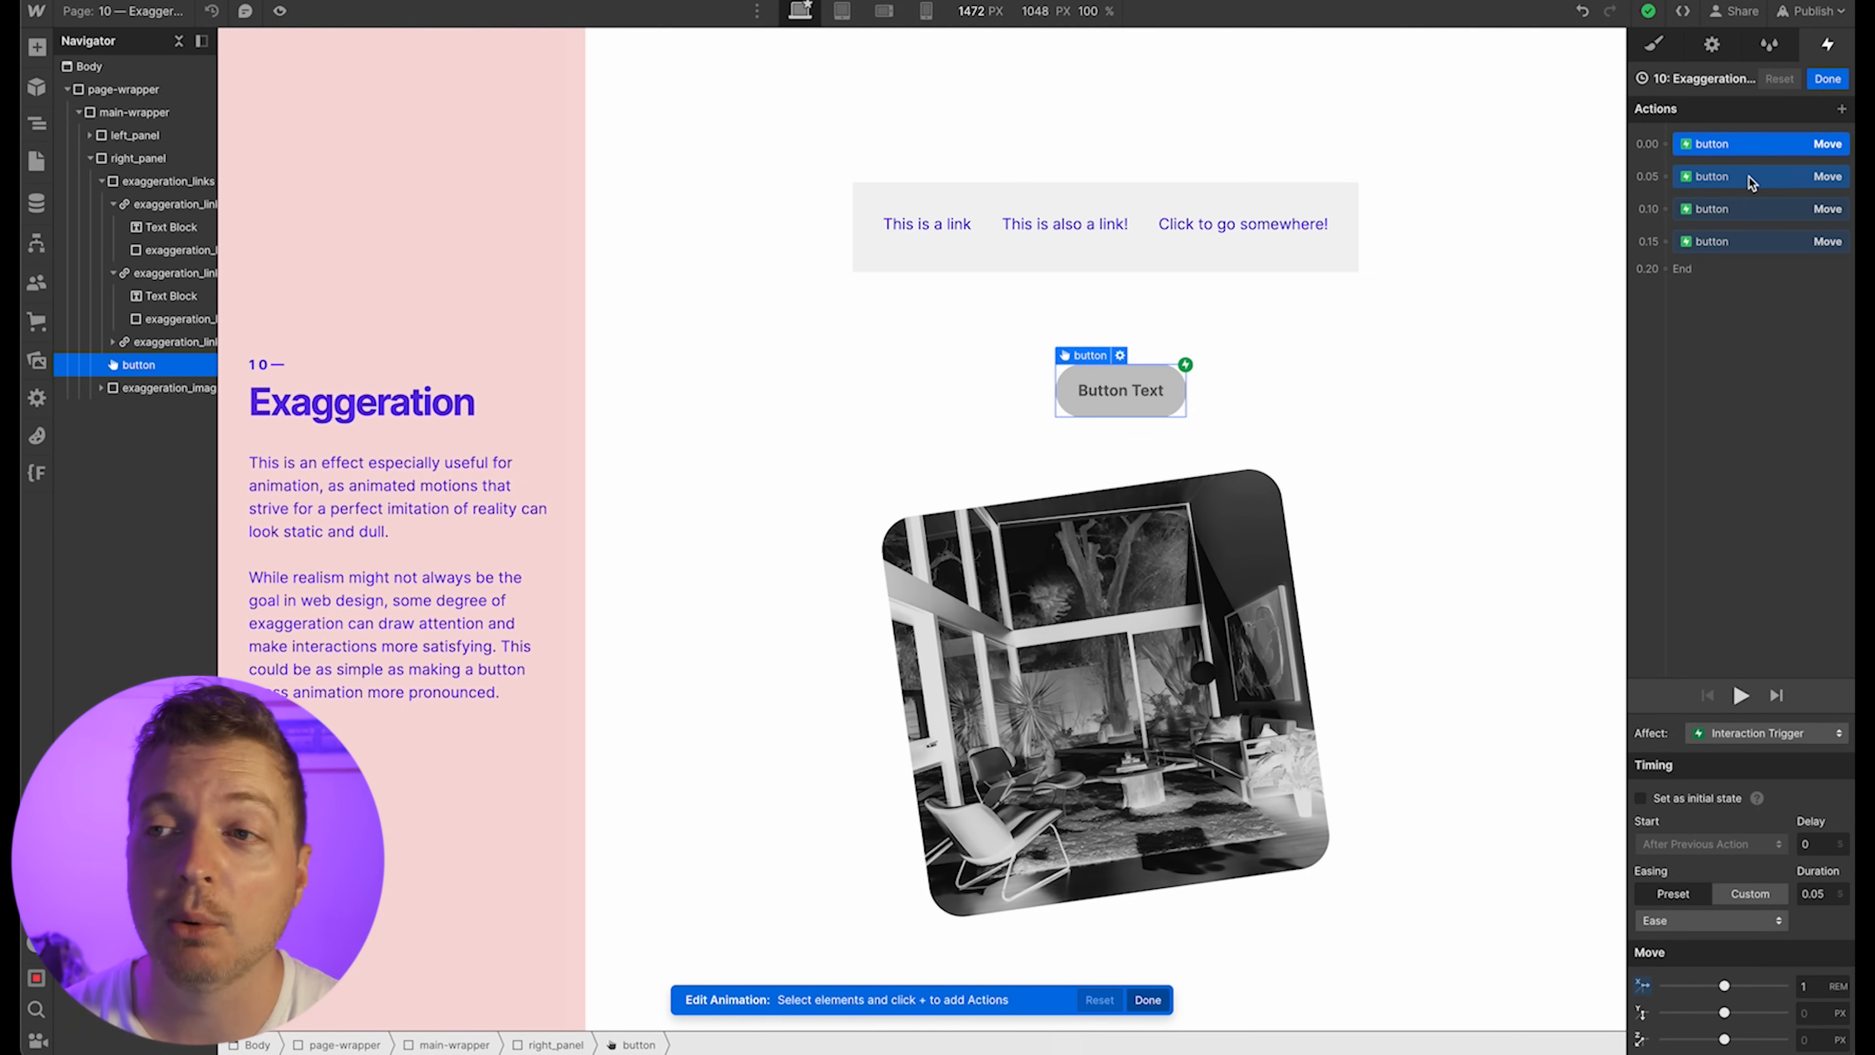
mouse_move(1749, 177)
left_mouse_down()
mouse_move(1761, 138)
mouse_move(1740, 206)
left_mouse_up()
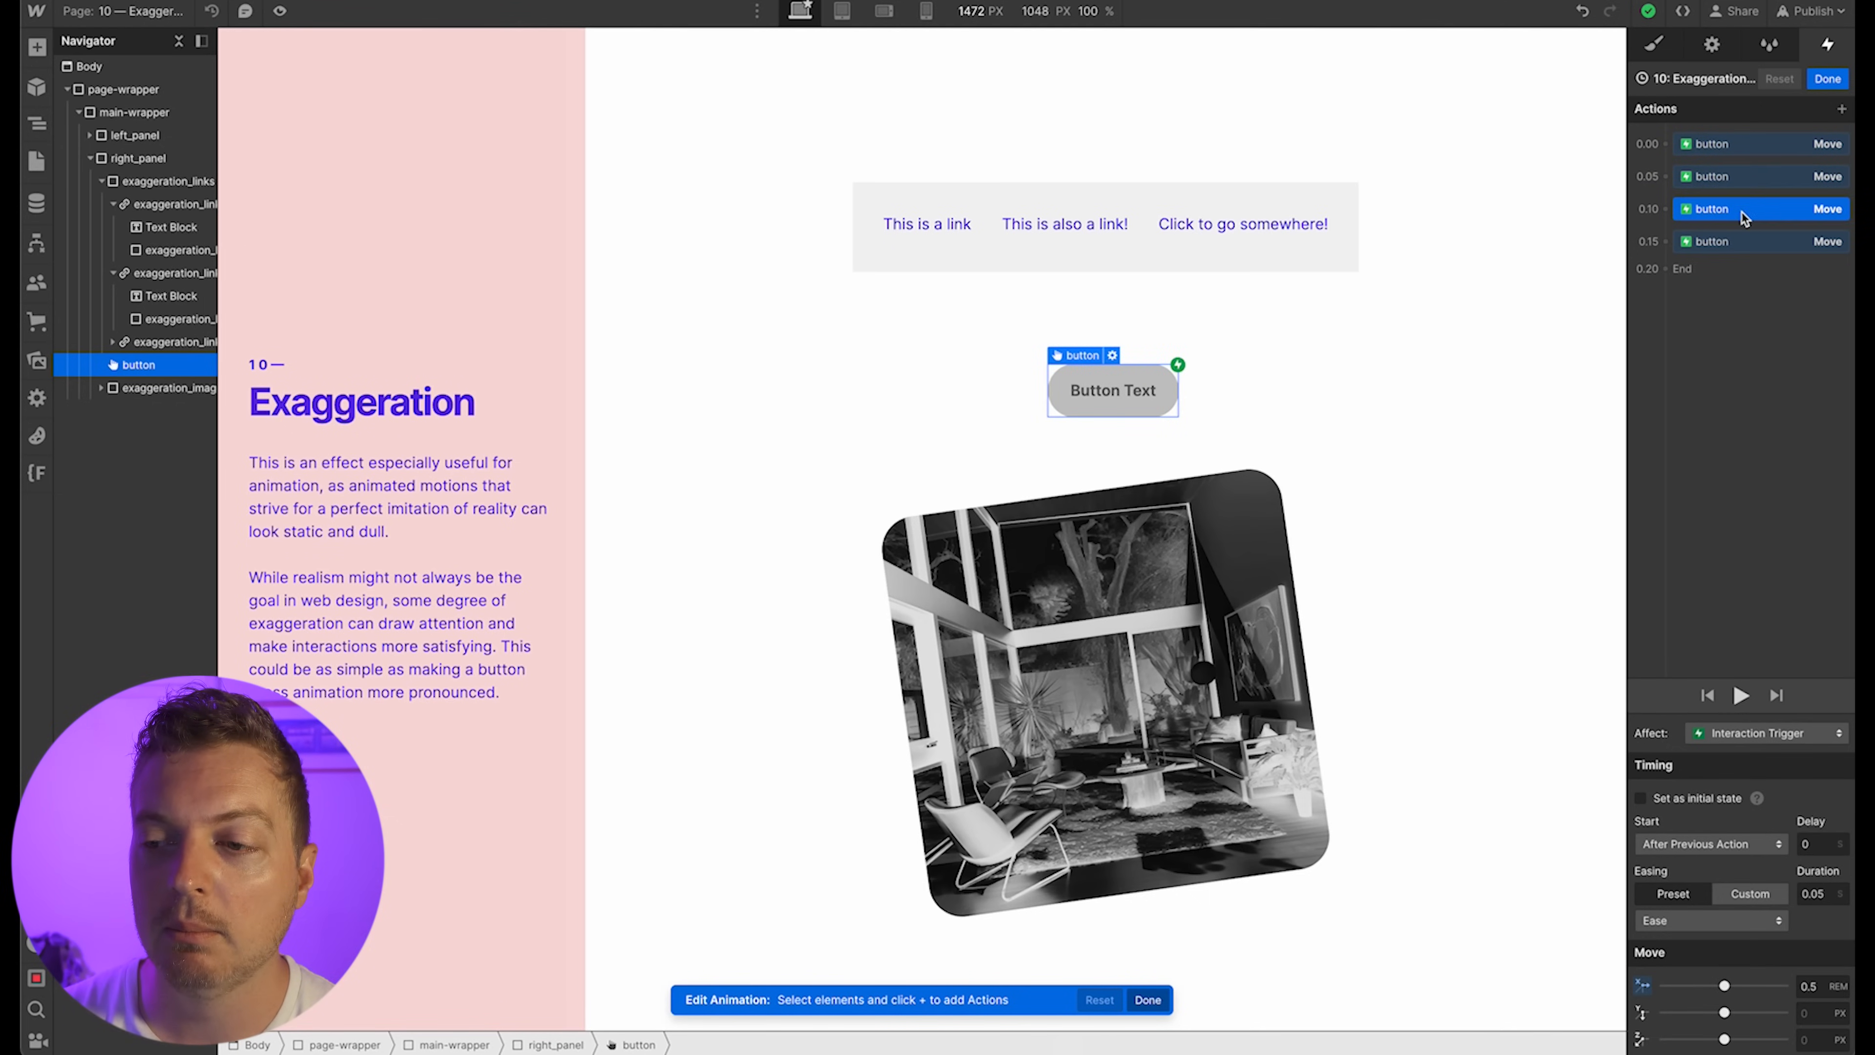
left_click(1741, 240)
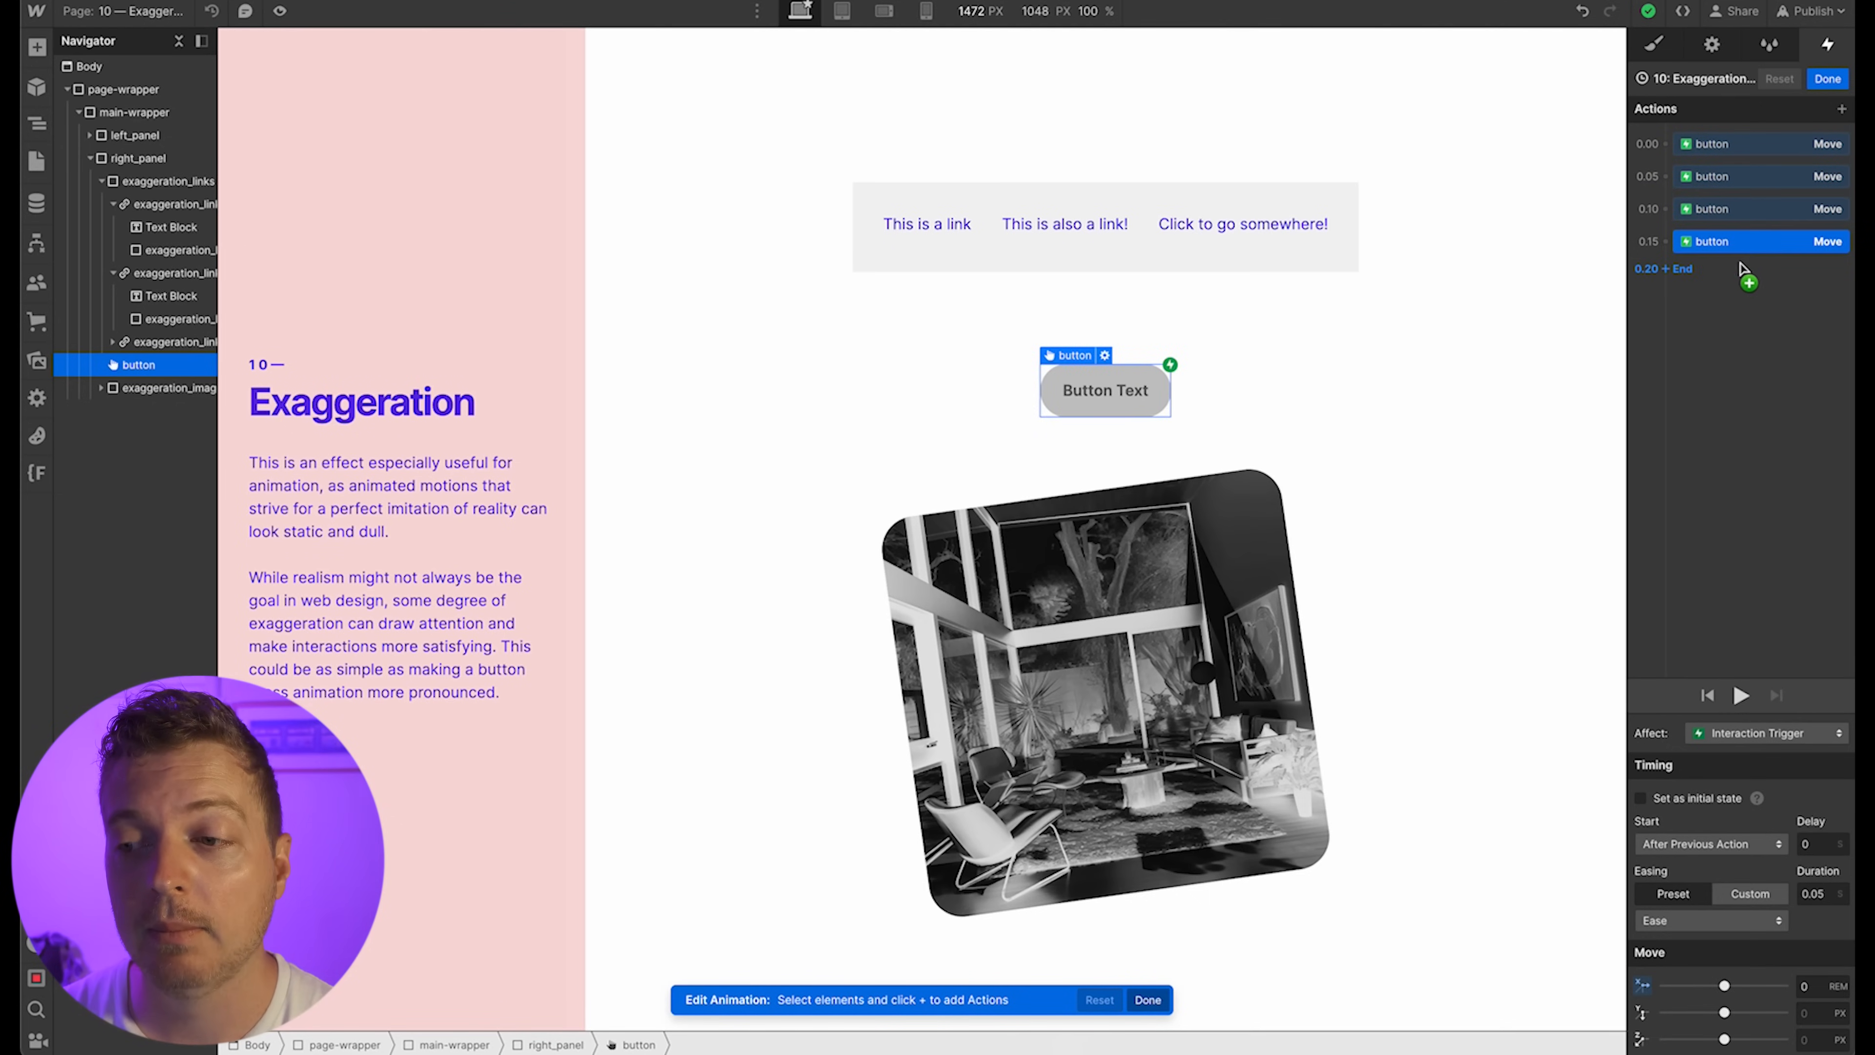
left_click(1741, 696)
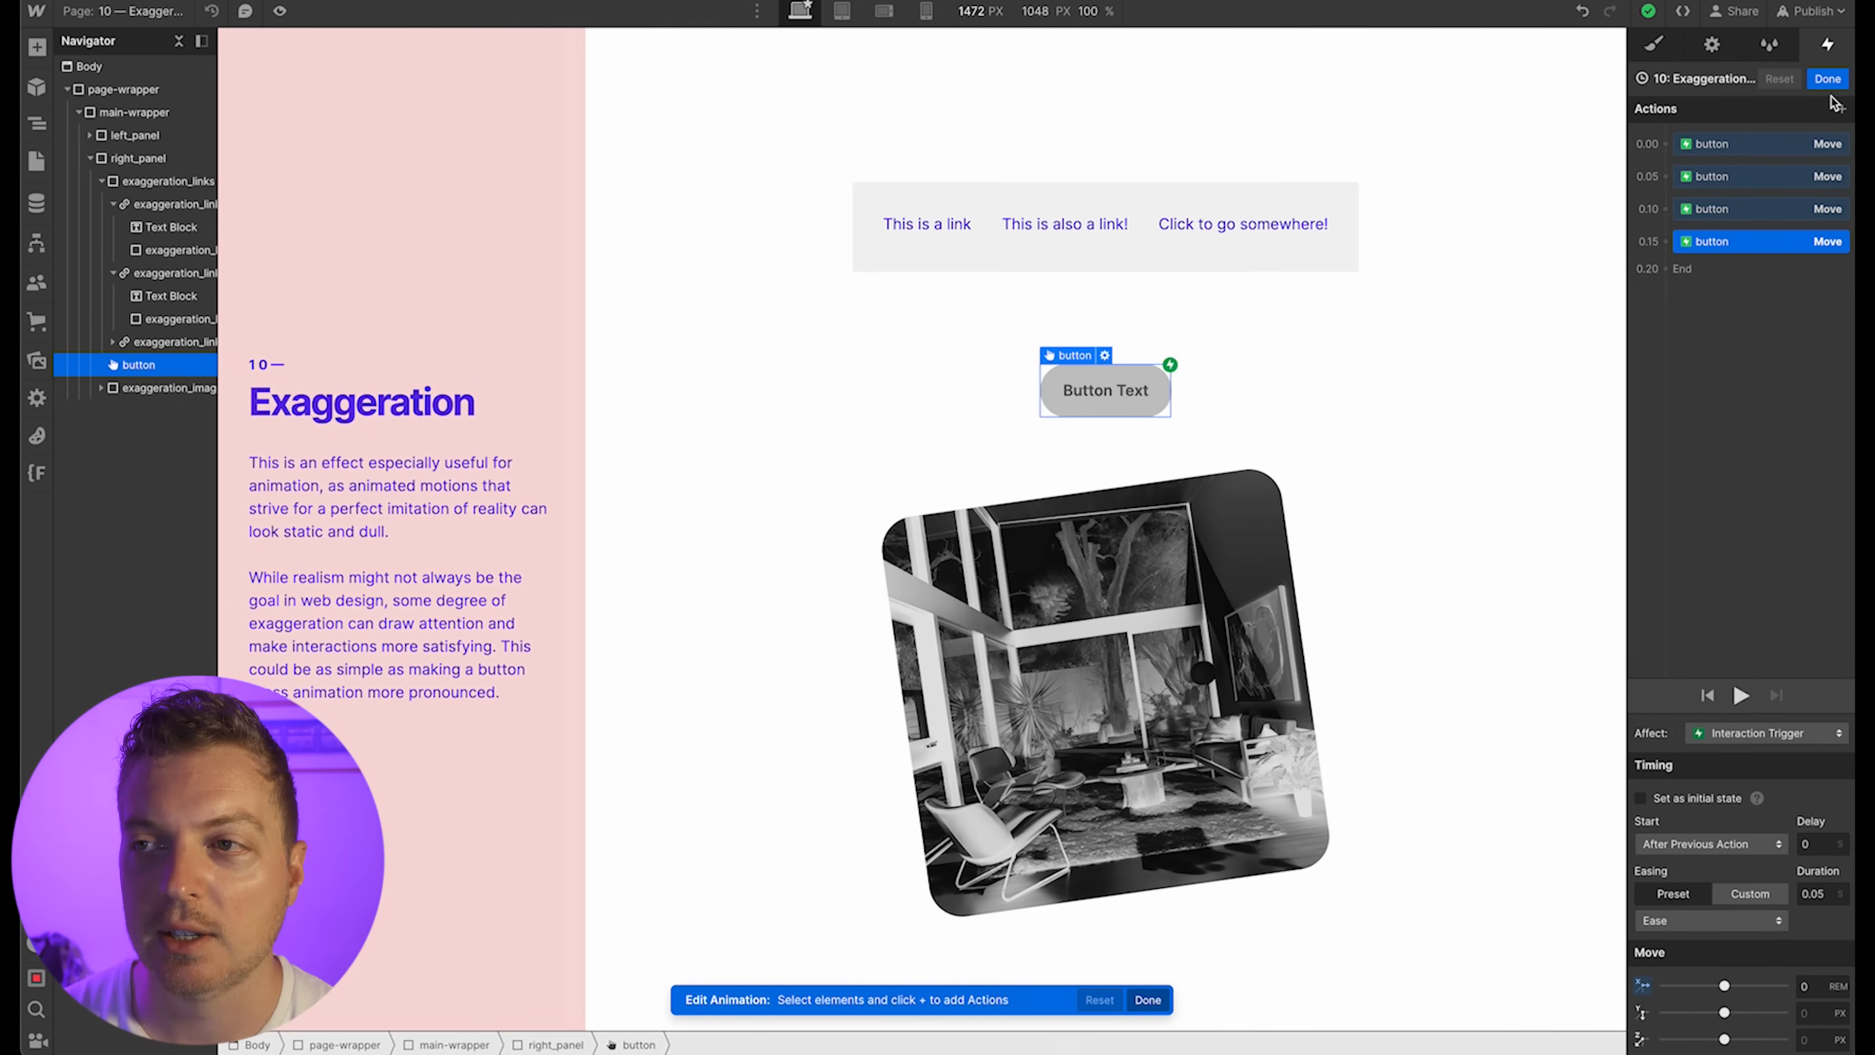
left_click(1827, 78)
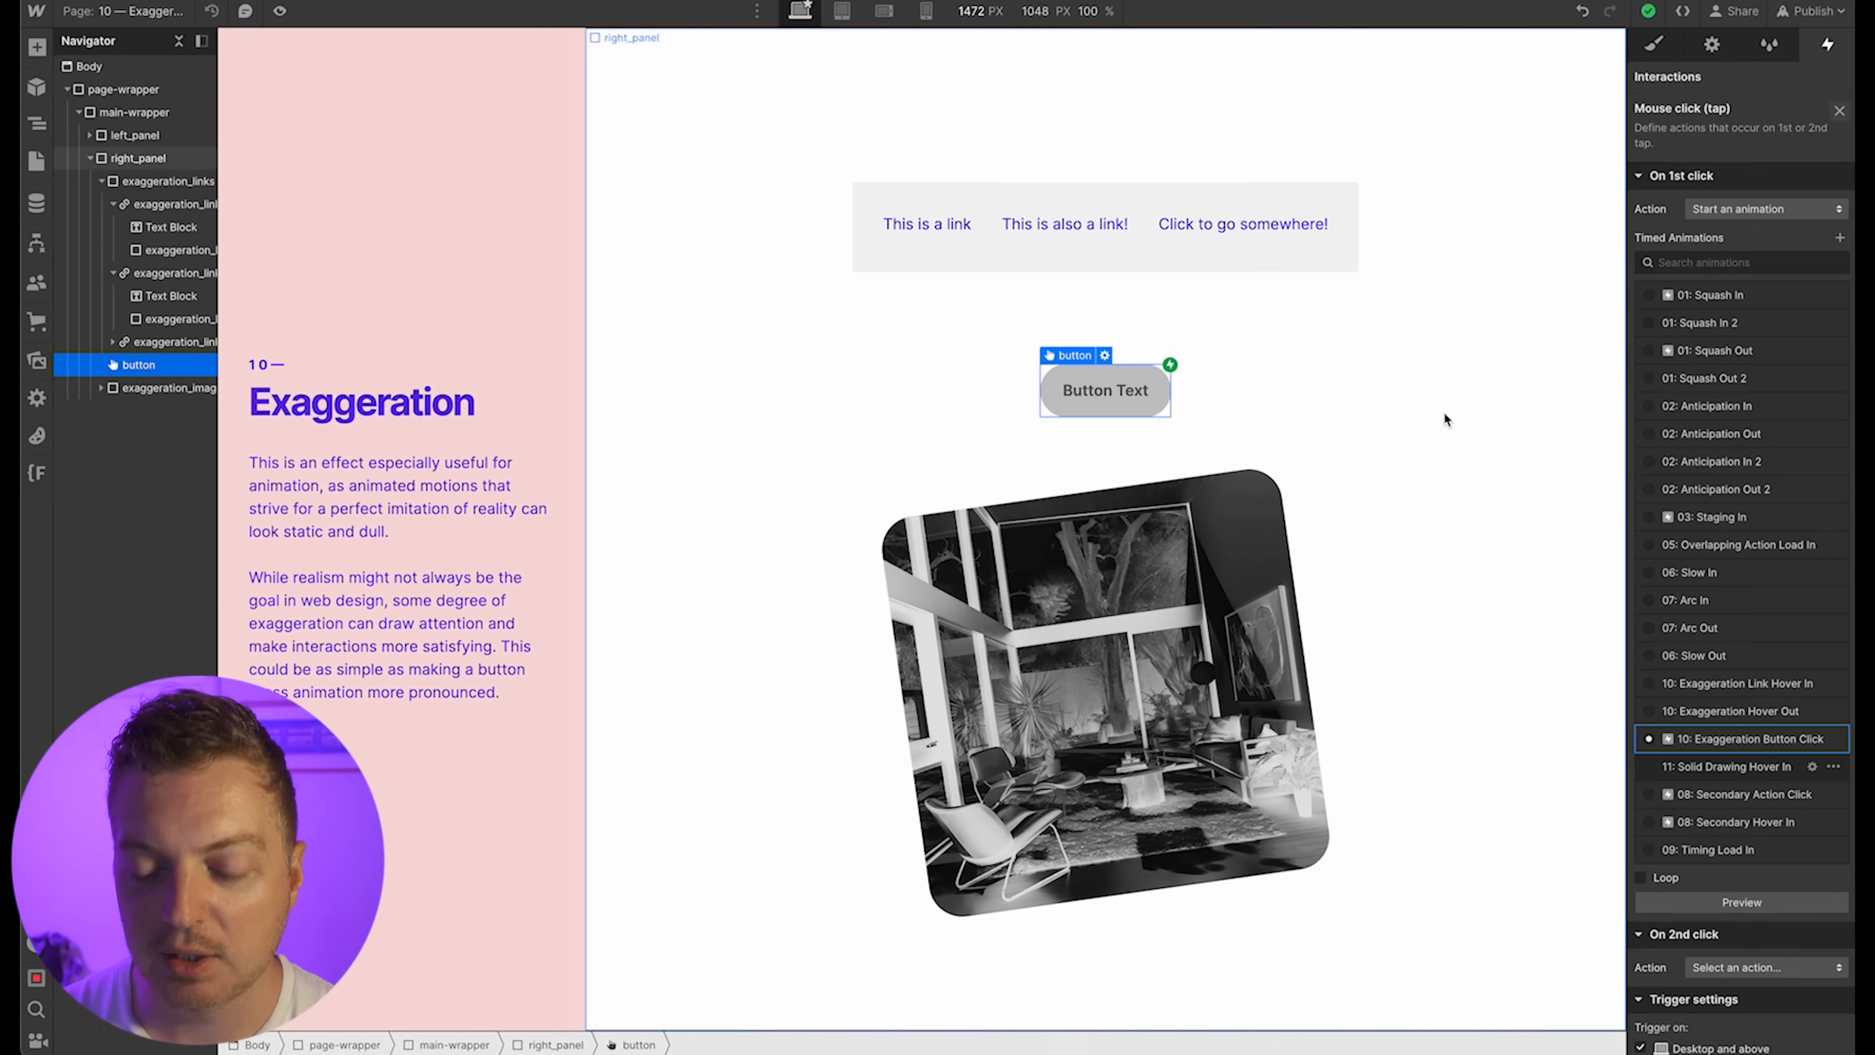
Preview the page and trigger the disabled button's click animation several times
key("ctrl+shift+p")
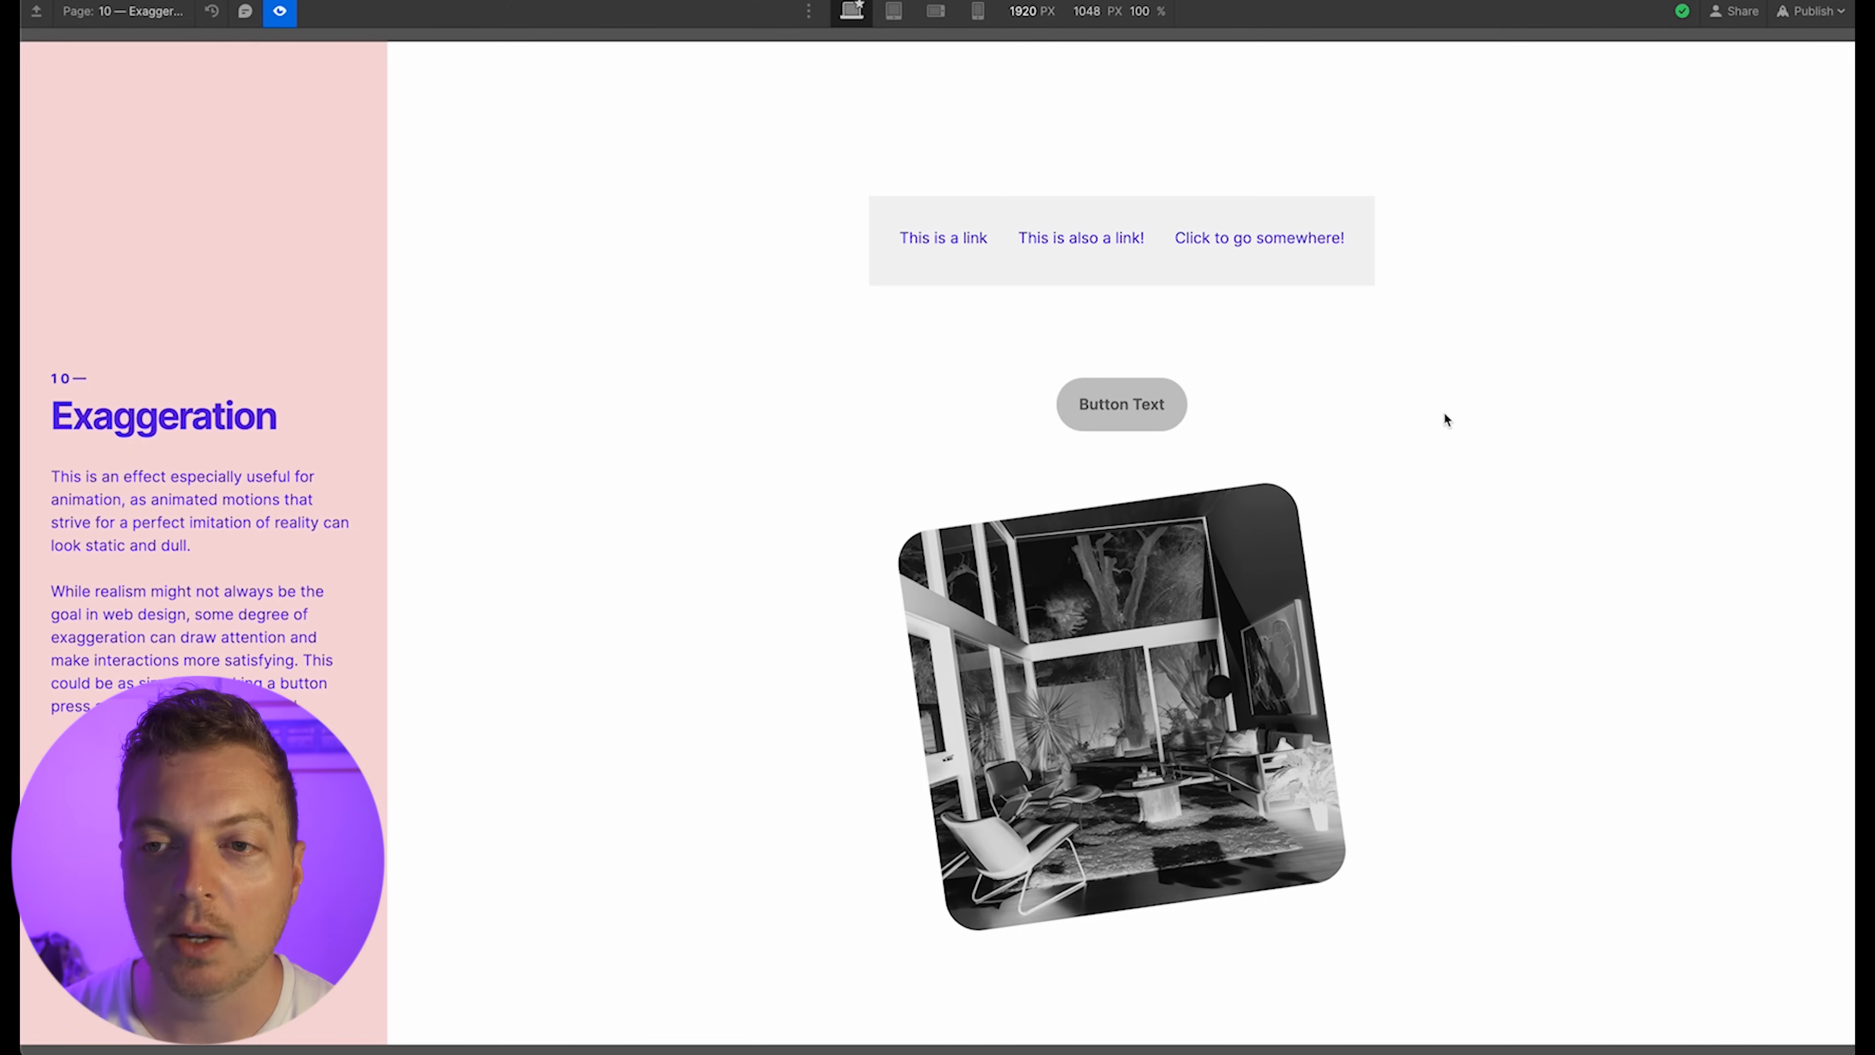
left_click(1152, 413)
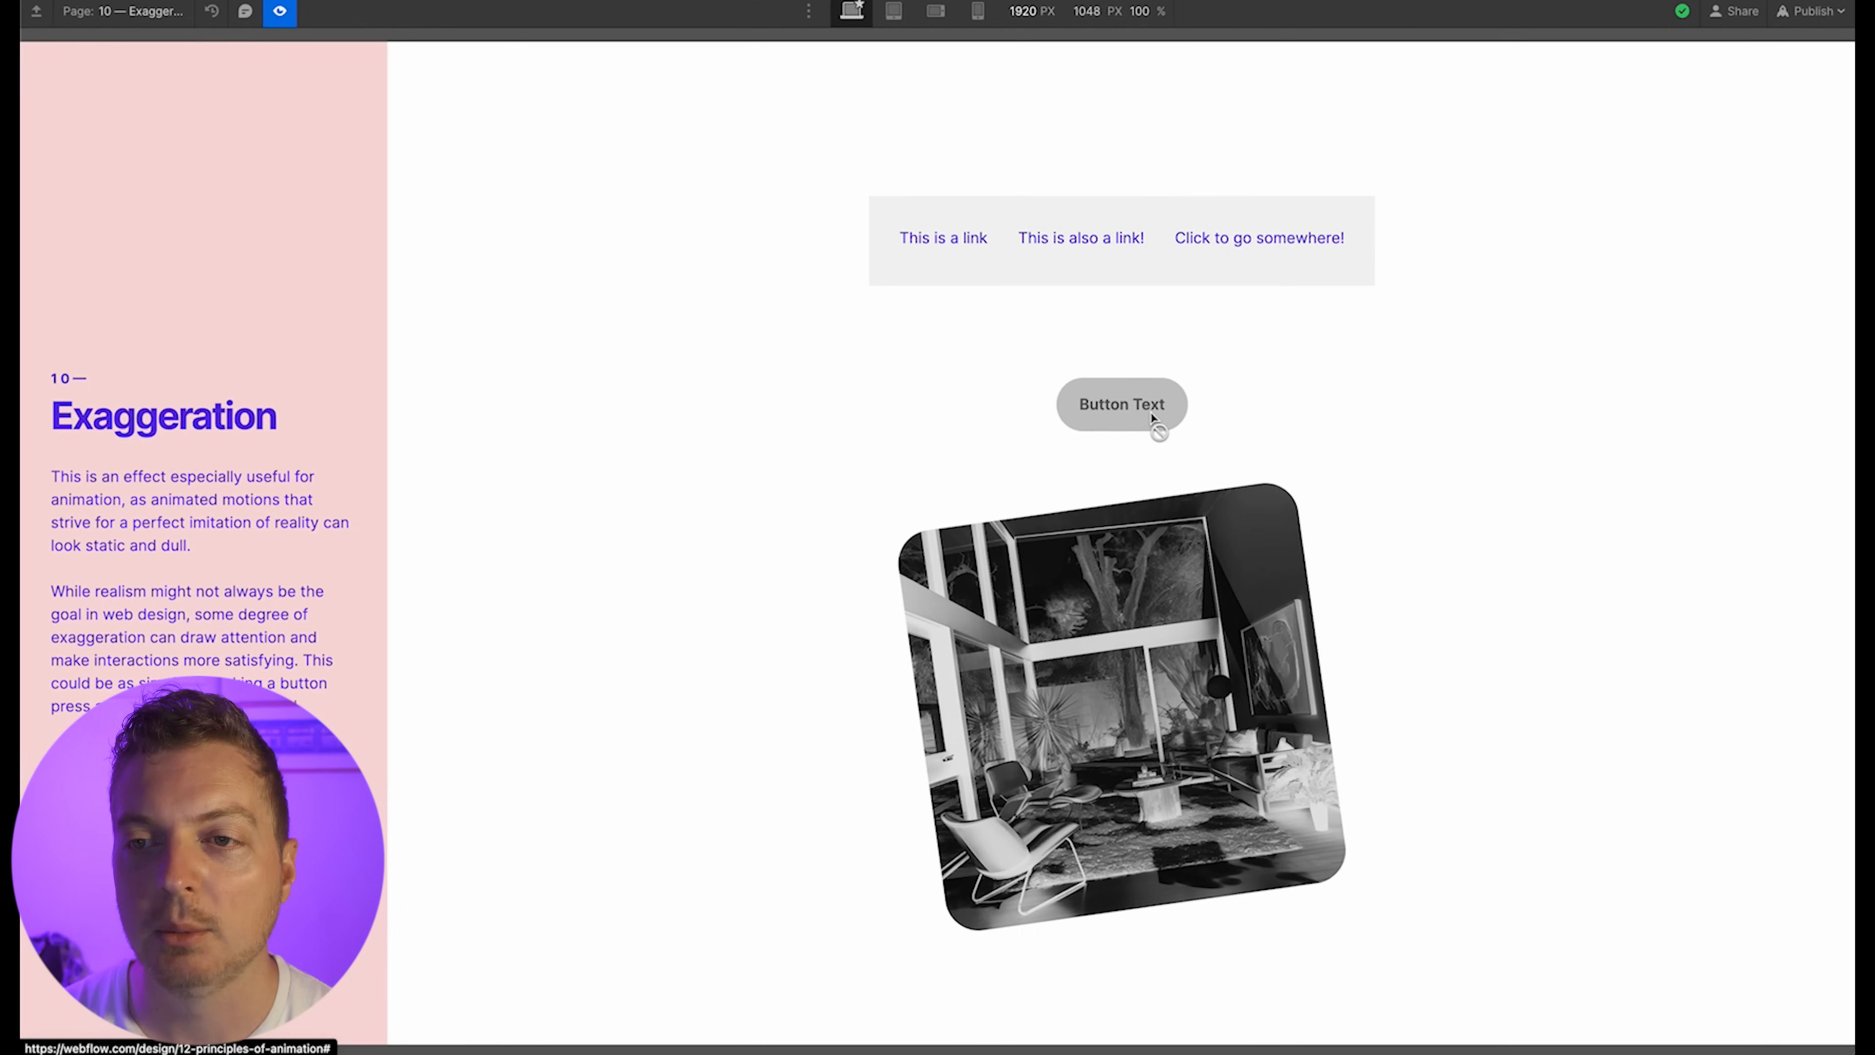
left_click(1151, 413)
left_click(1152, 413)
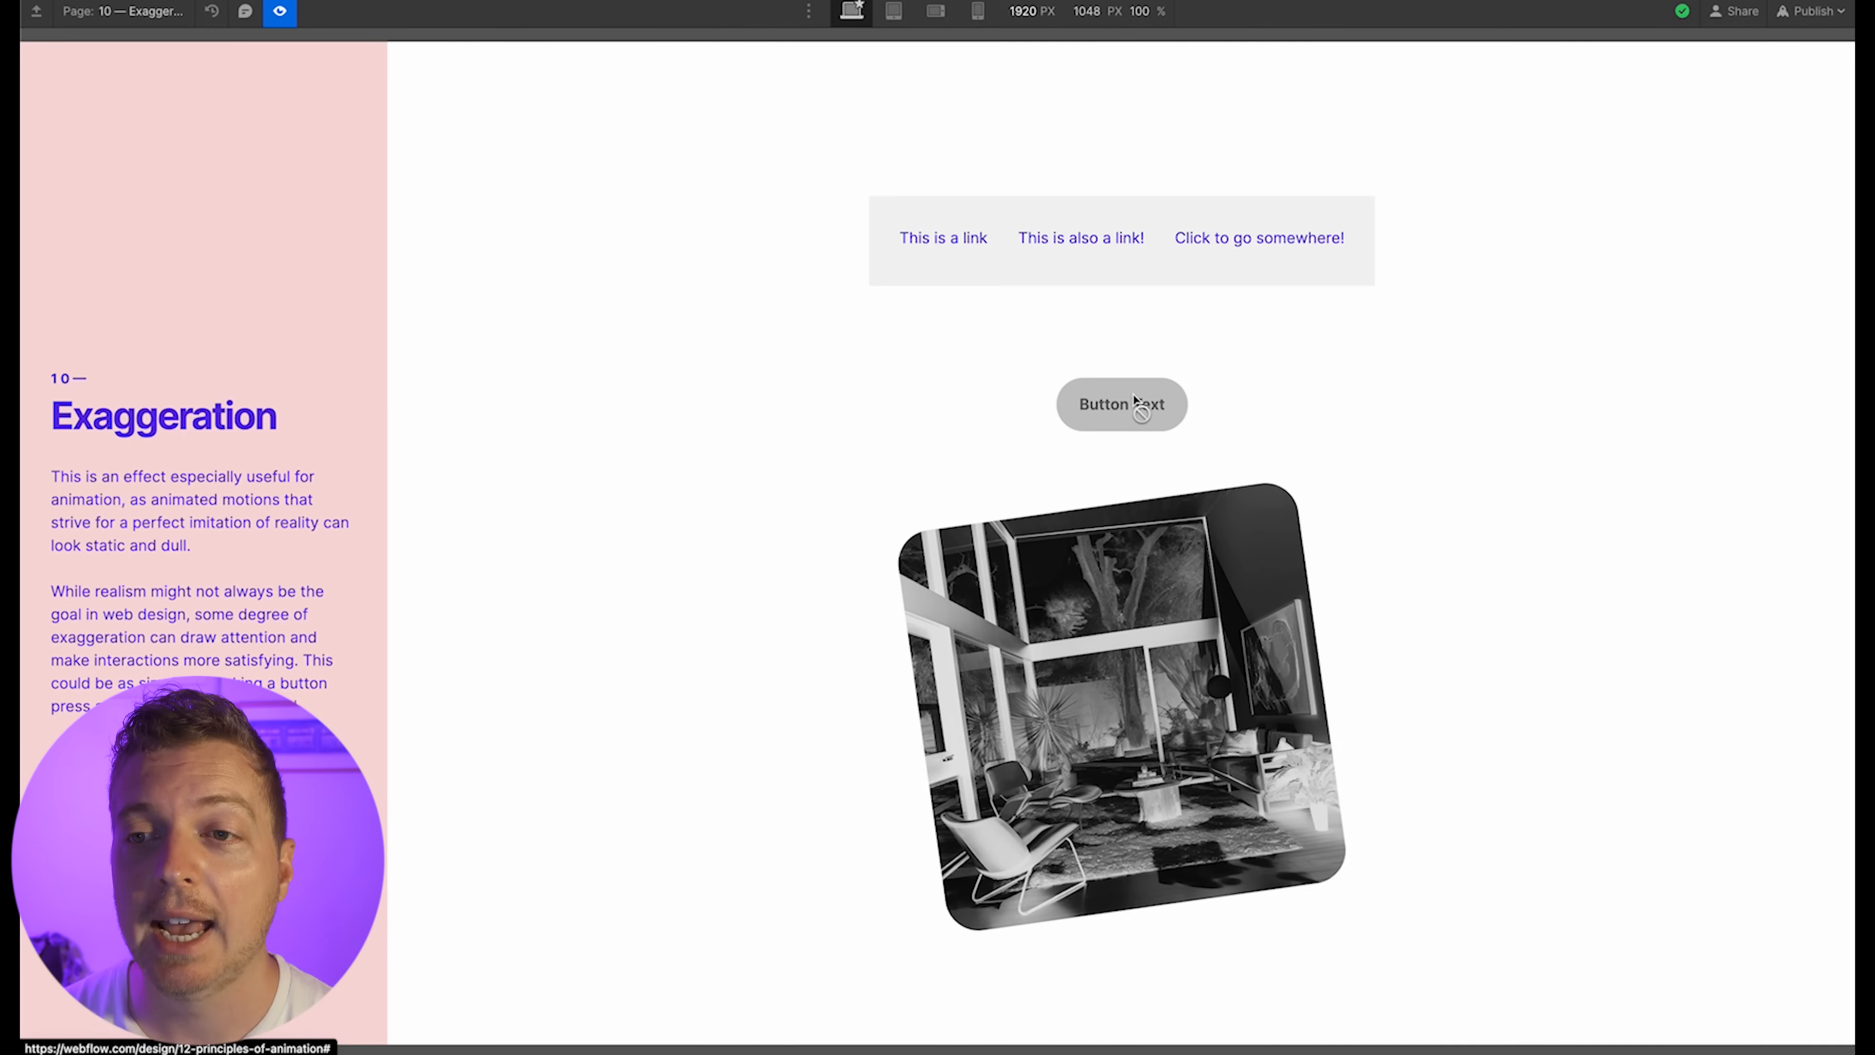
left_click(1135, 396)
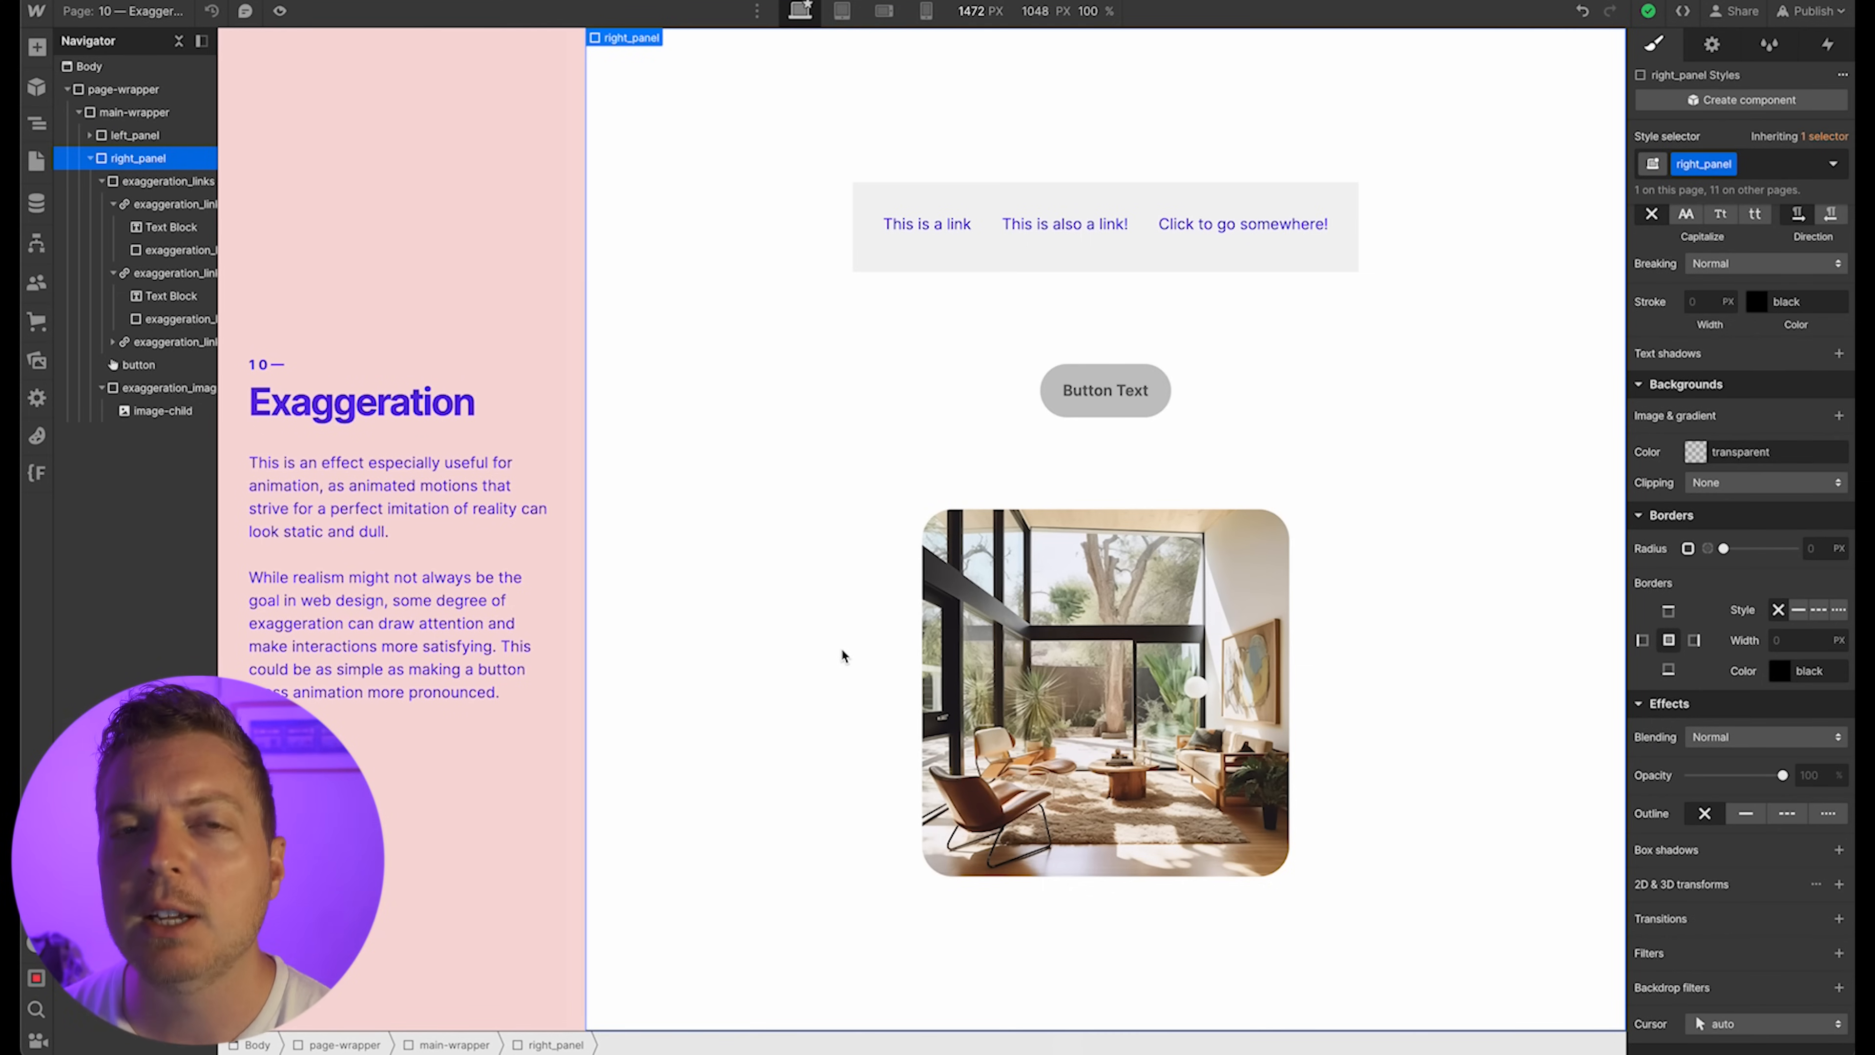
Add a Rotate transform to exaggeration_image-parent and set its Z rotation to -35 degrees
left_click(1083, 670)
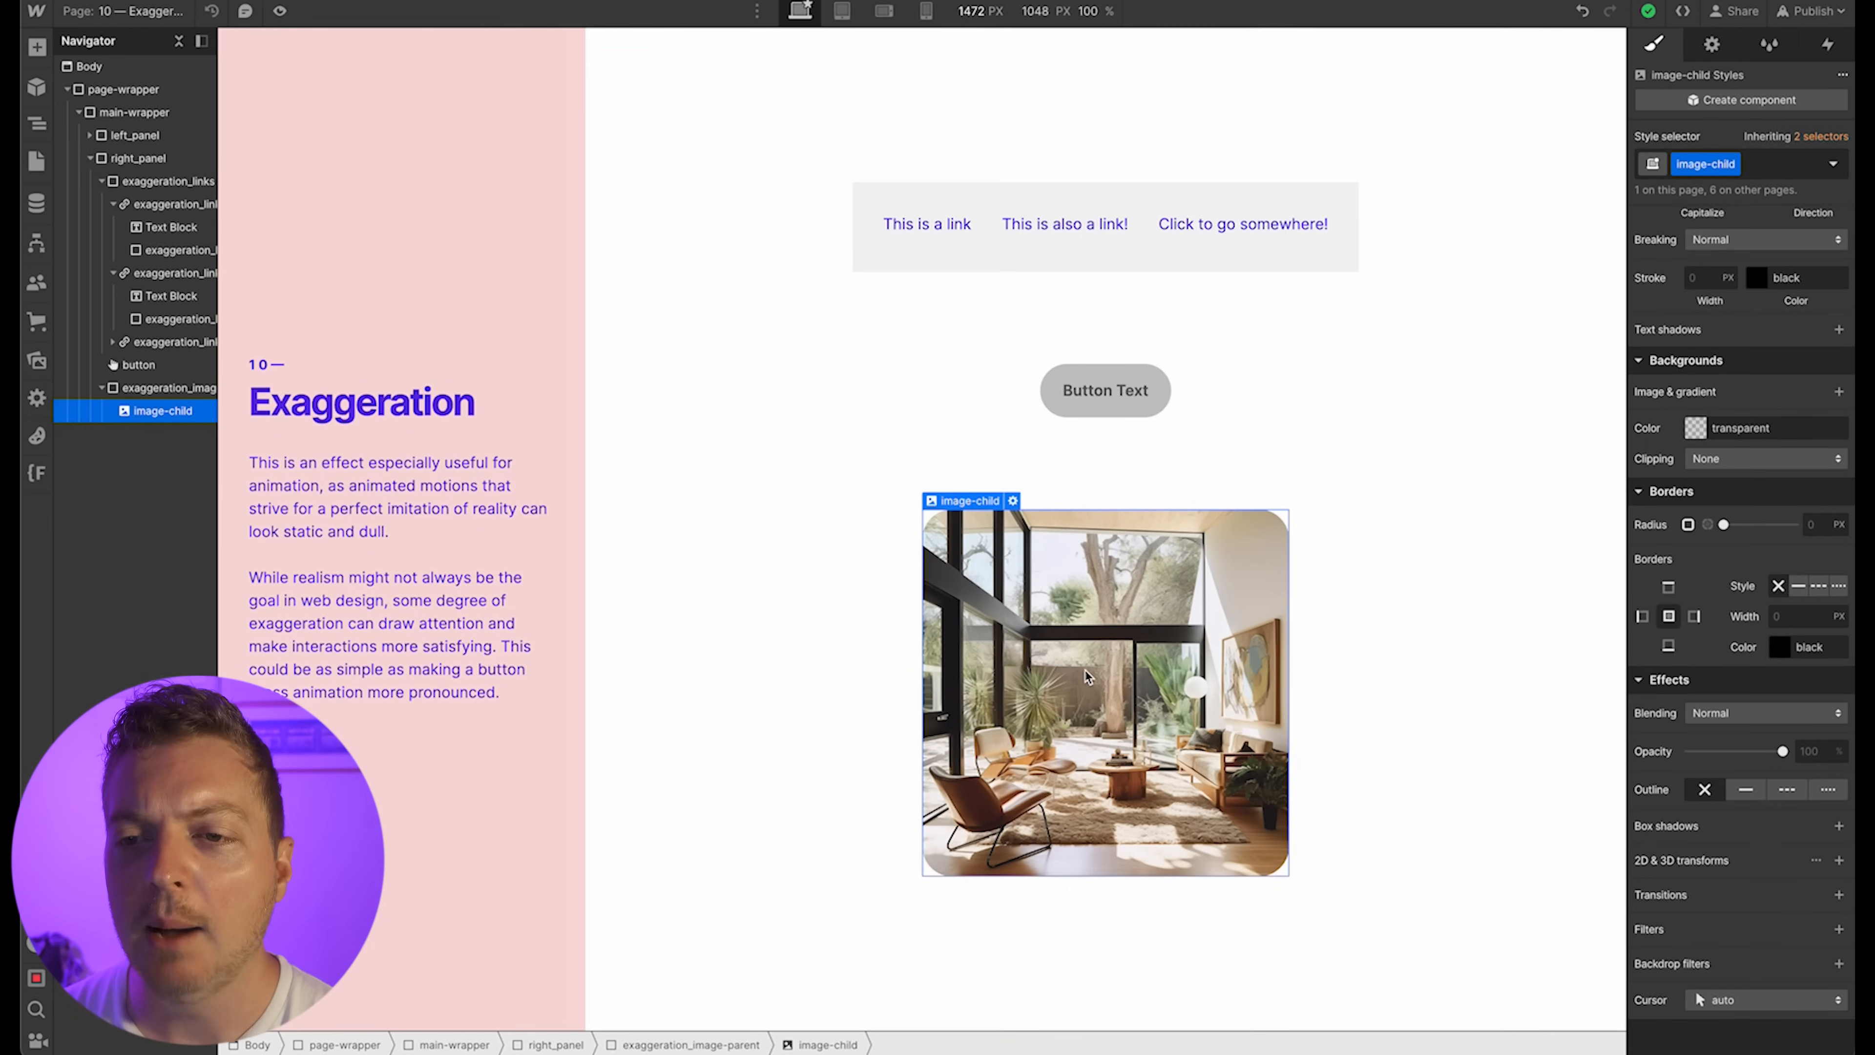
key("Up")
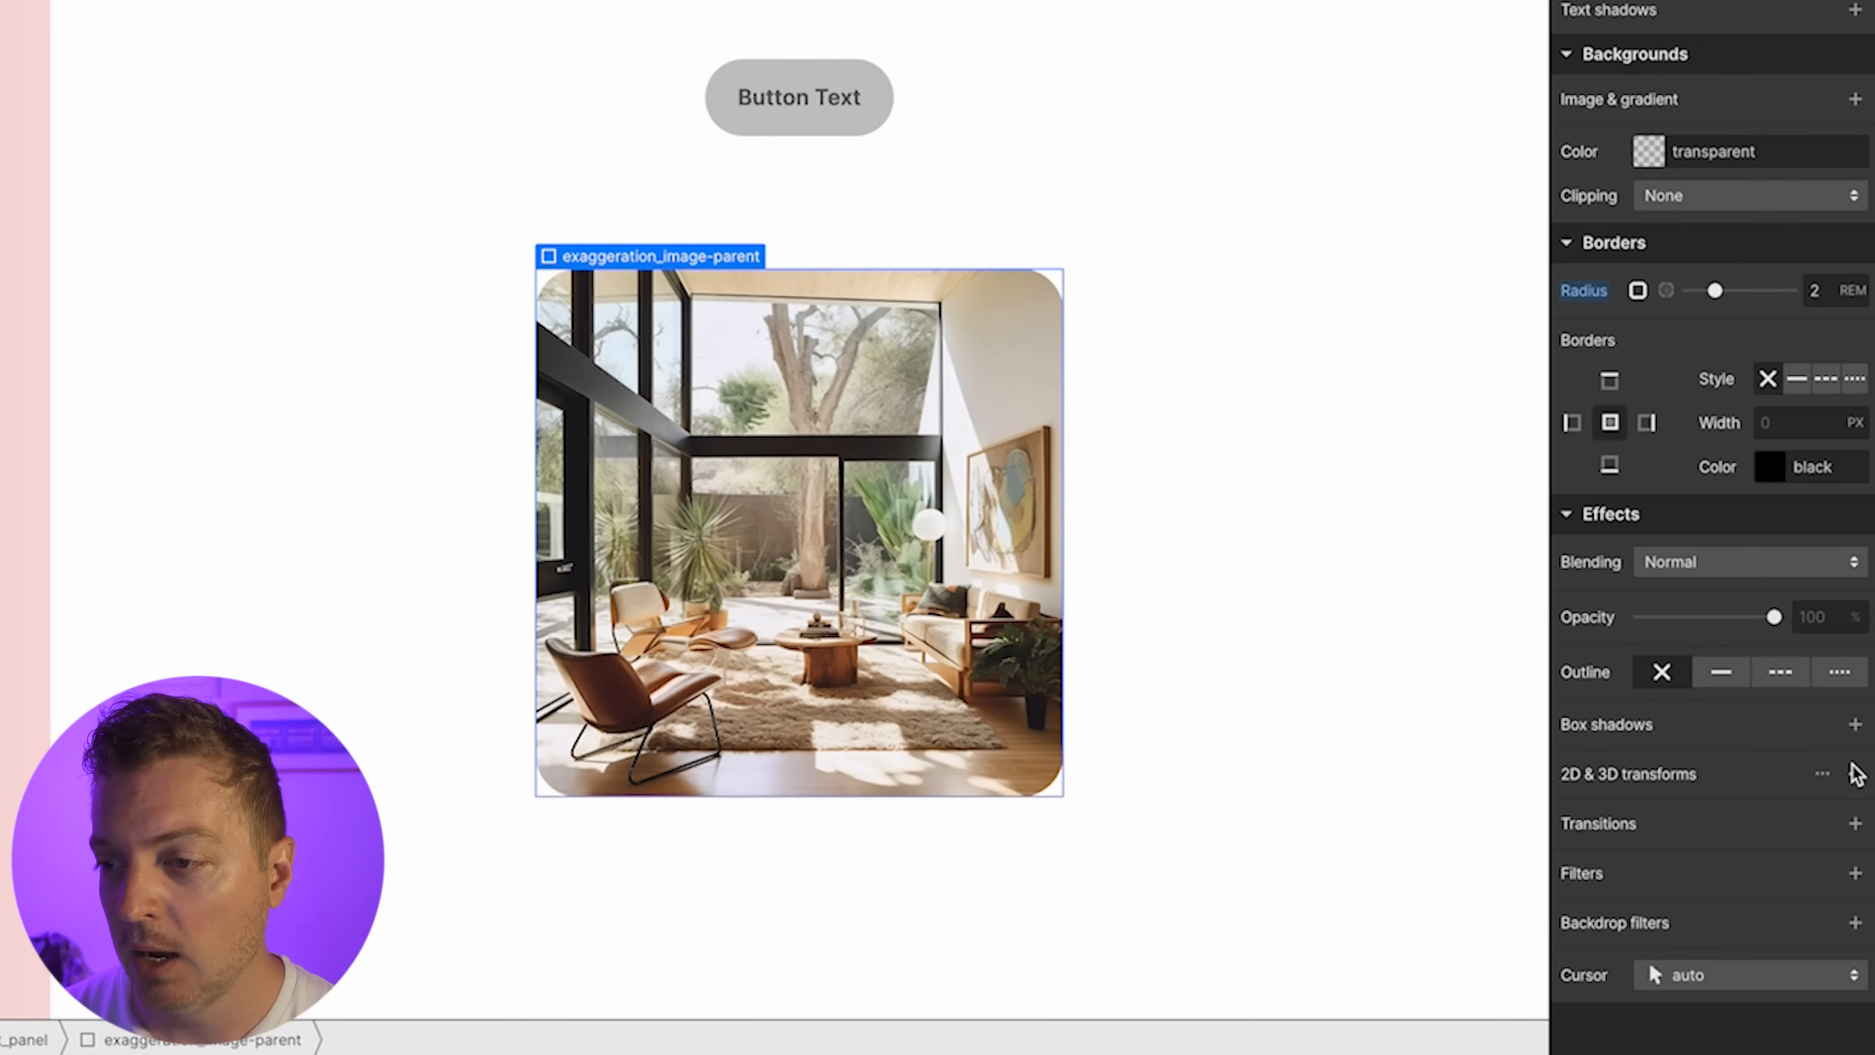
left_click(1857, 775)
left_click(1770, 821)
left_click(1816, 964)
type("-120")
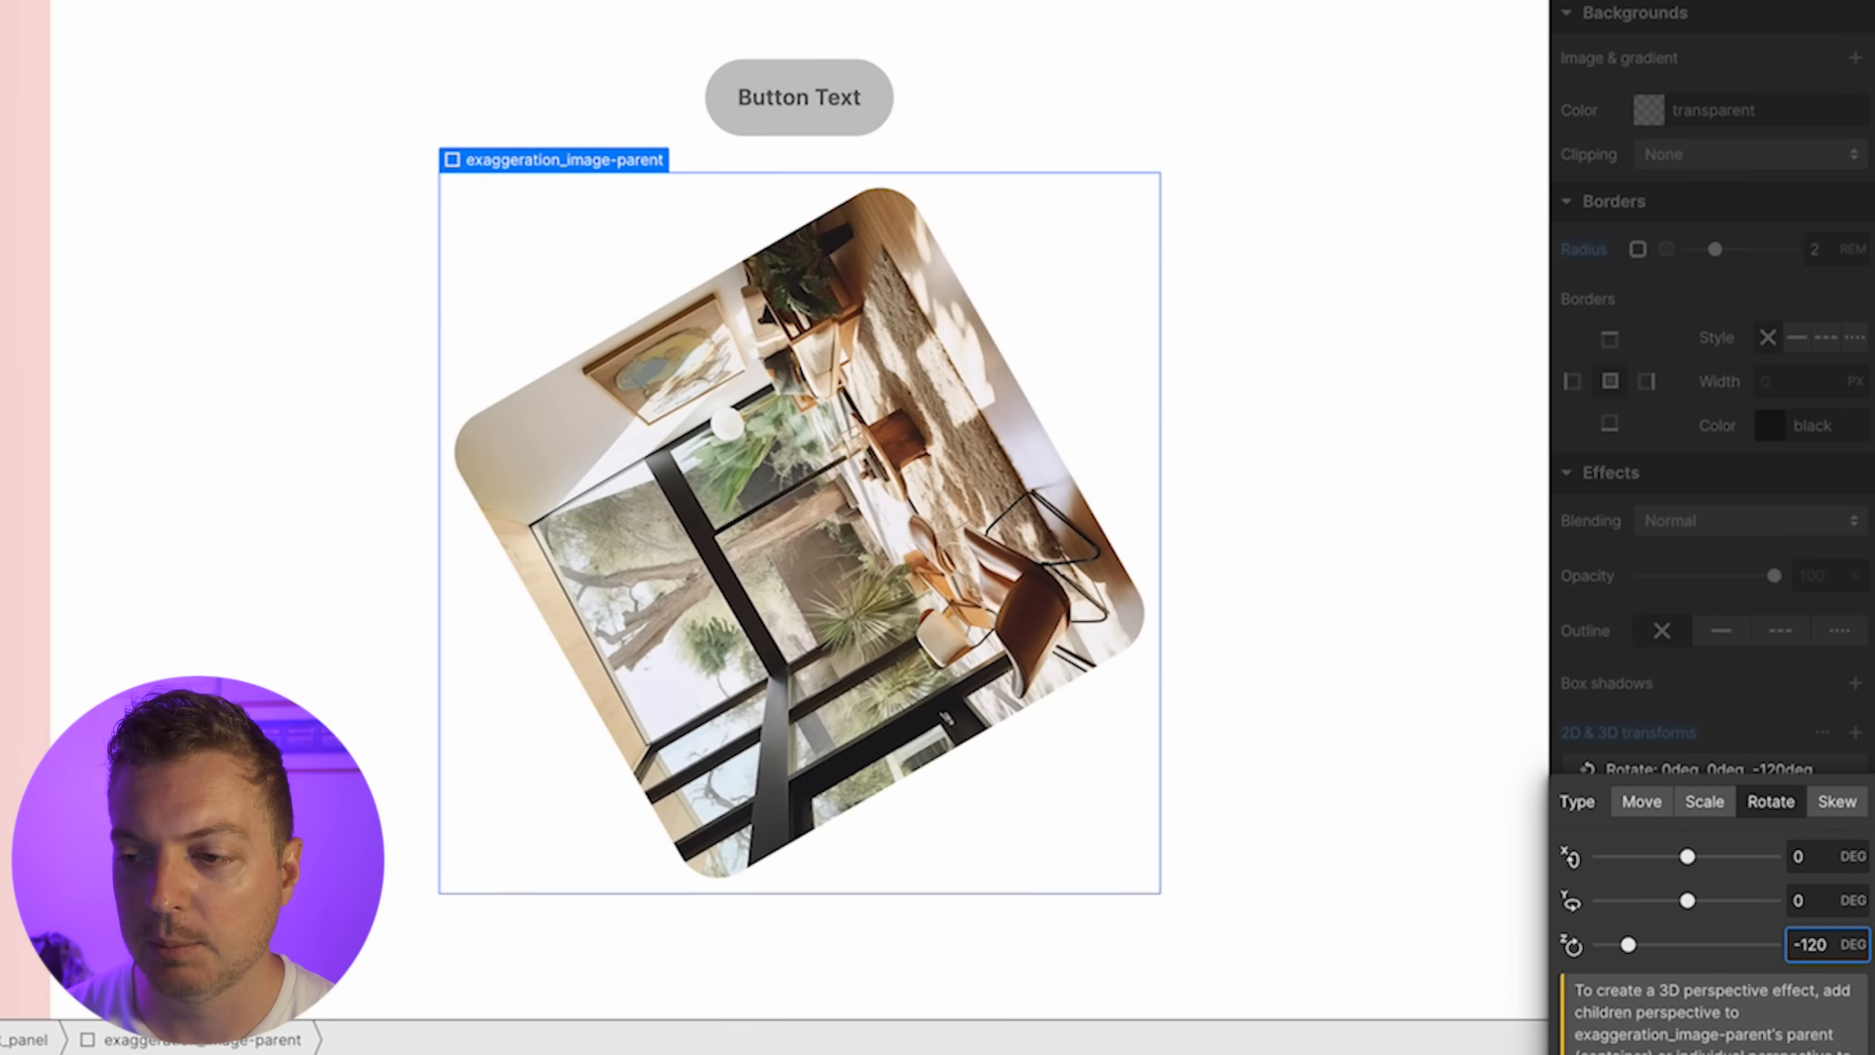
key("BackSpace")
key("BackSpace")
key("BackSpace")
type("50")
key("BackSpace")
key("BackSpace")
type("35")
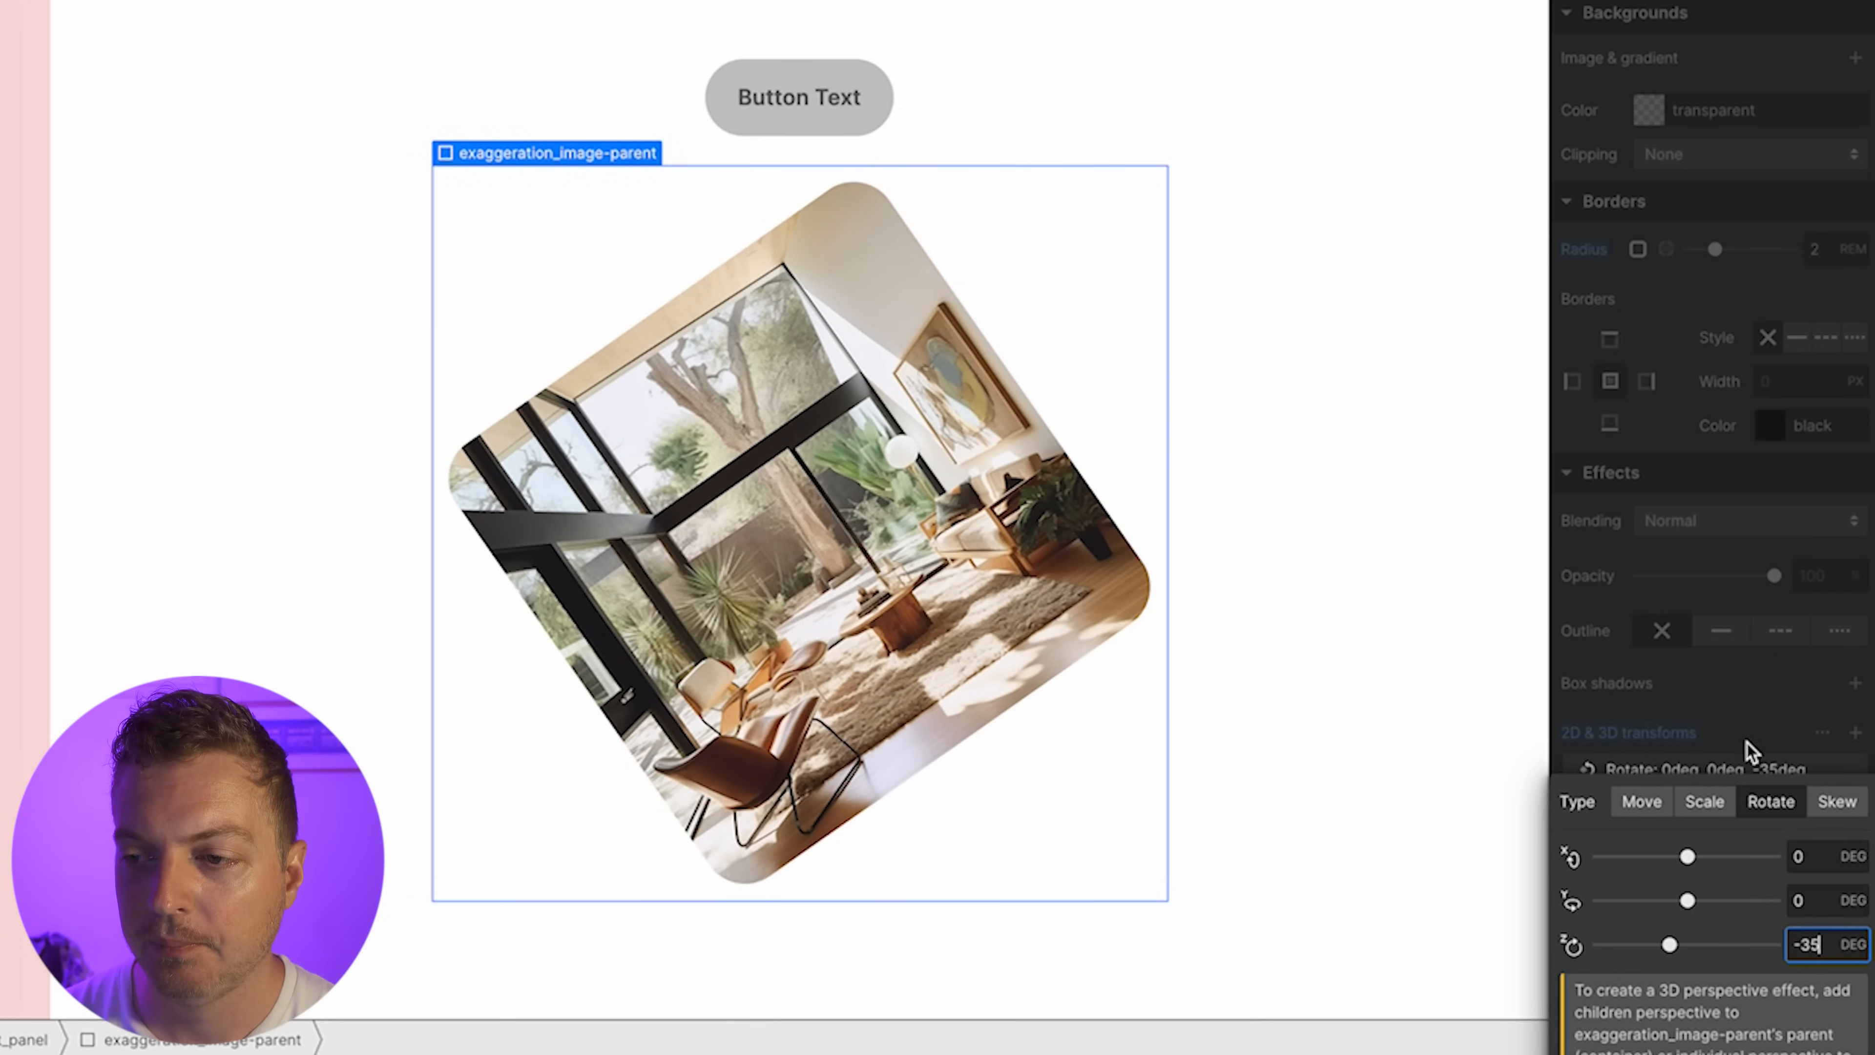
left_click(1738, 707)
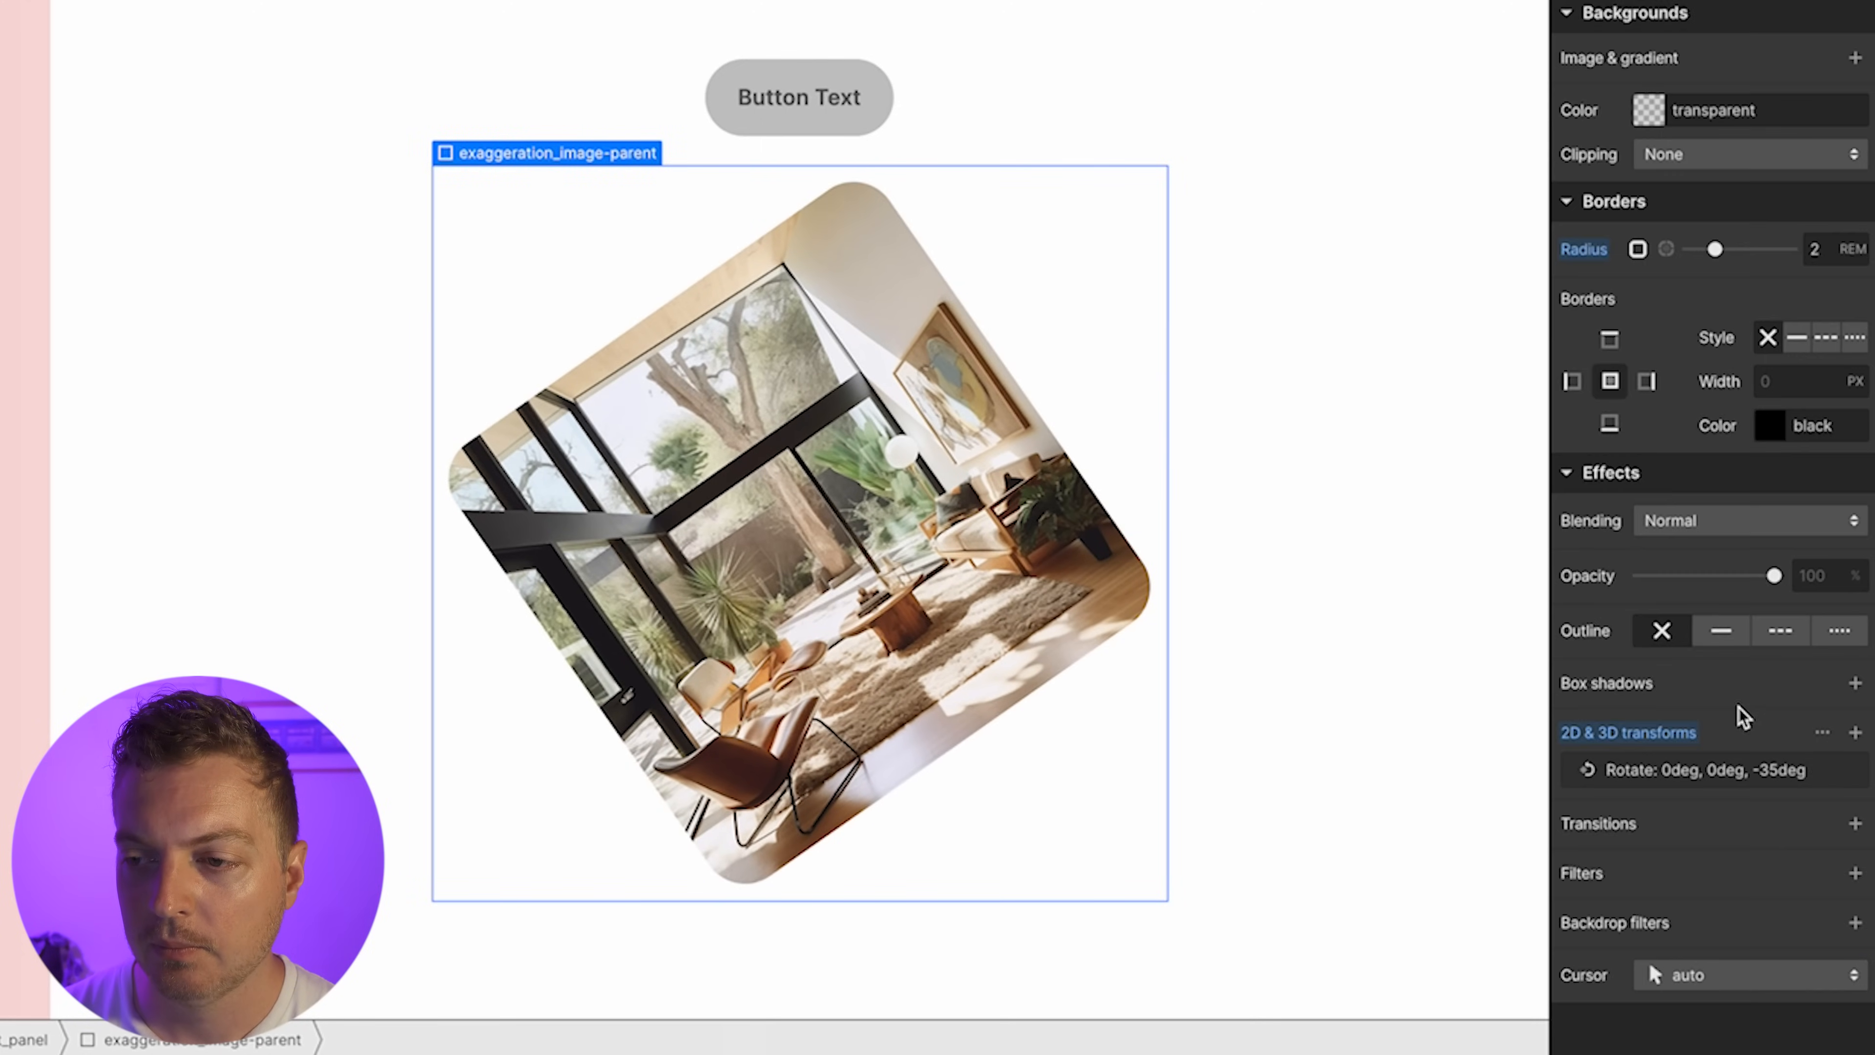
Add an Invert filter of 100% to exaggeration_image-parent
left_click(1855, 873)
left_click(1774, 918)
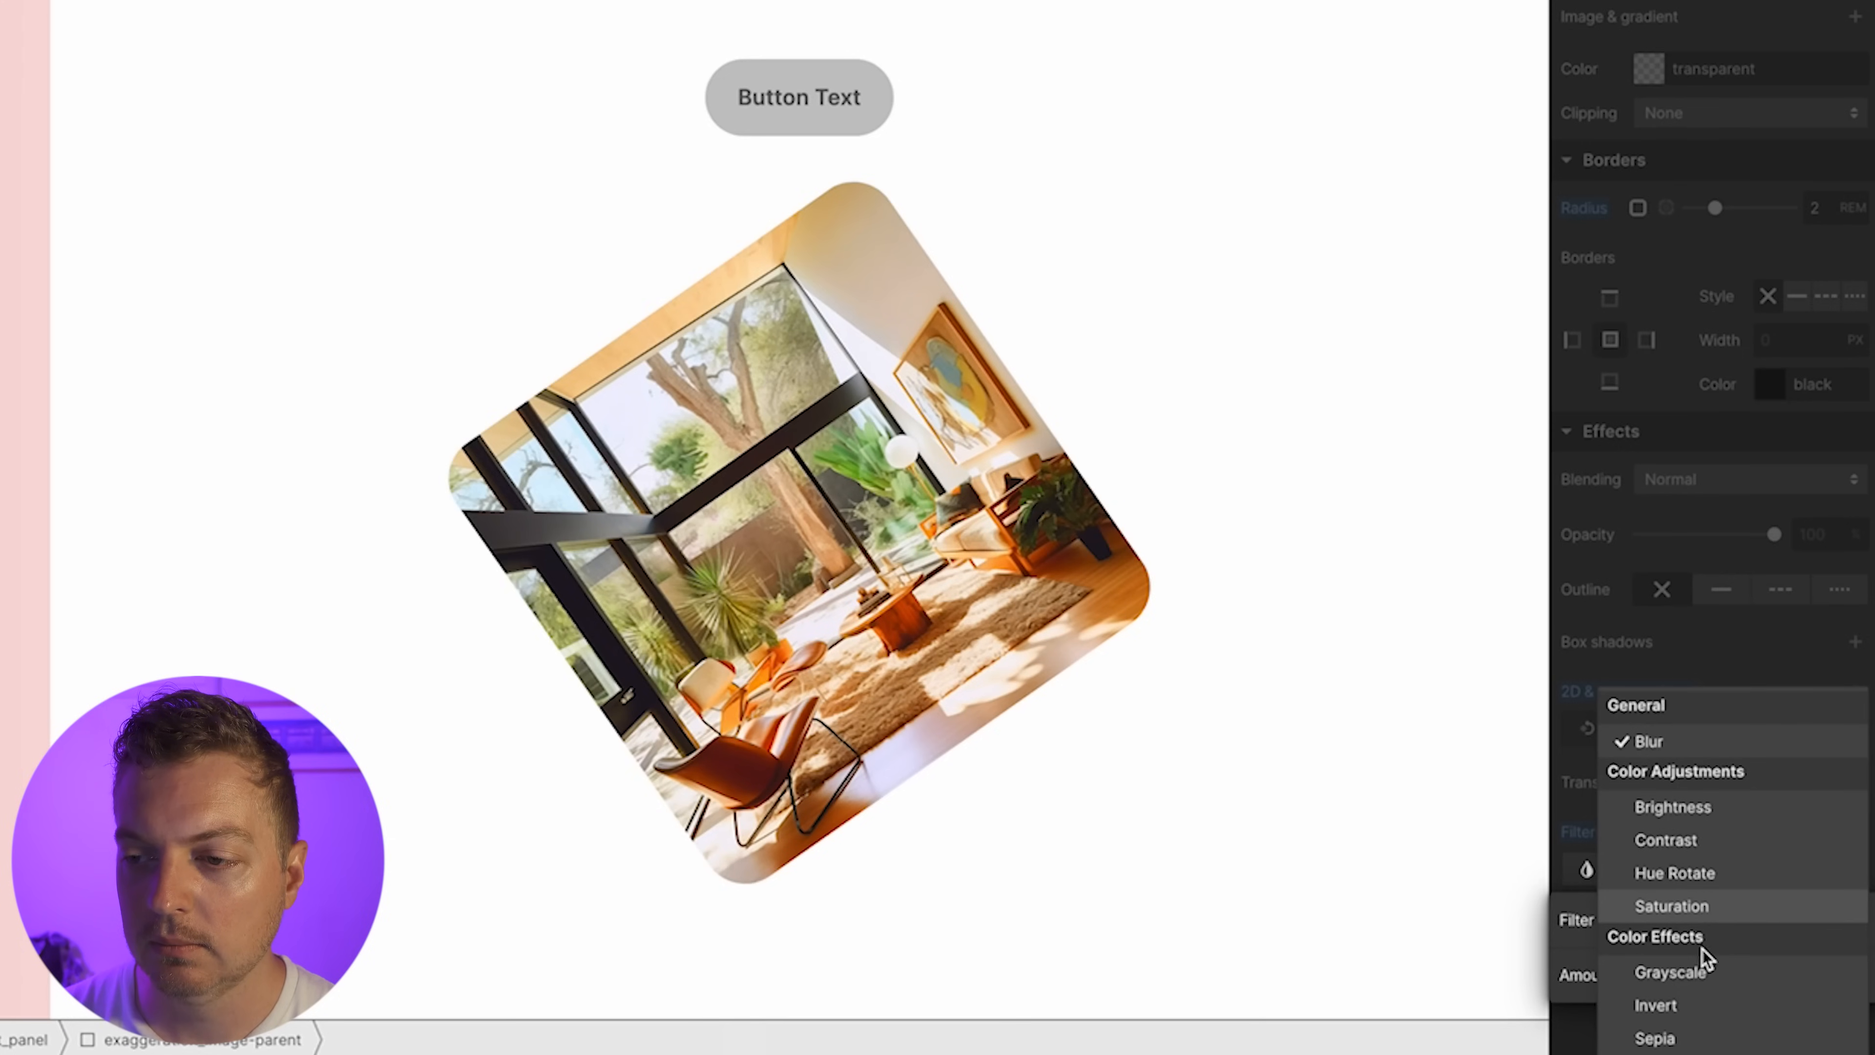
left_click(1696, 1008)
left_click_drag(1714, 982, 1779, 977)
left_click(1737, 838)
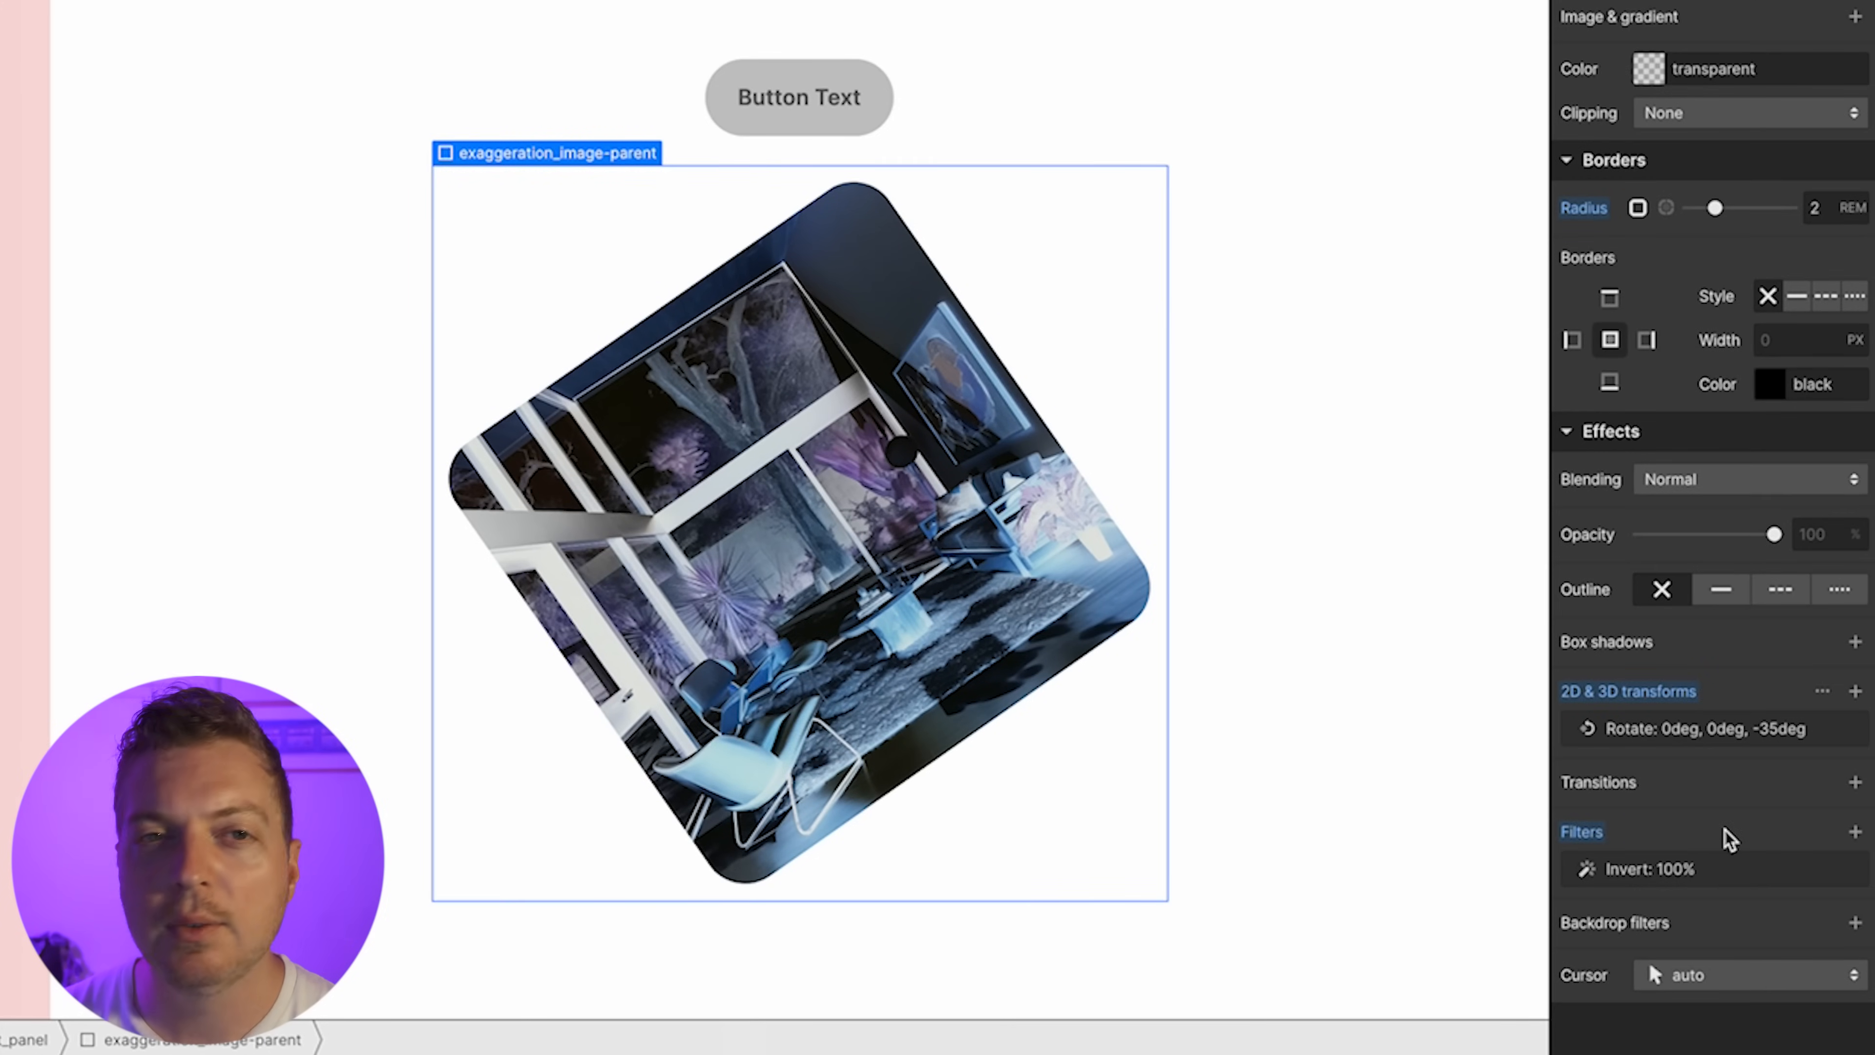
Add a Saturation filter of 0% to exaggeration_image-parent
left_click(1855, 831)
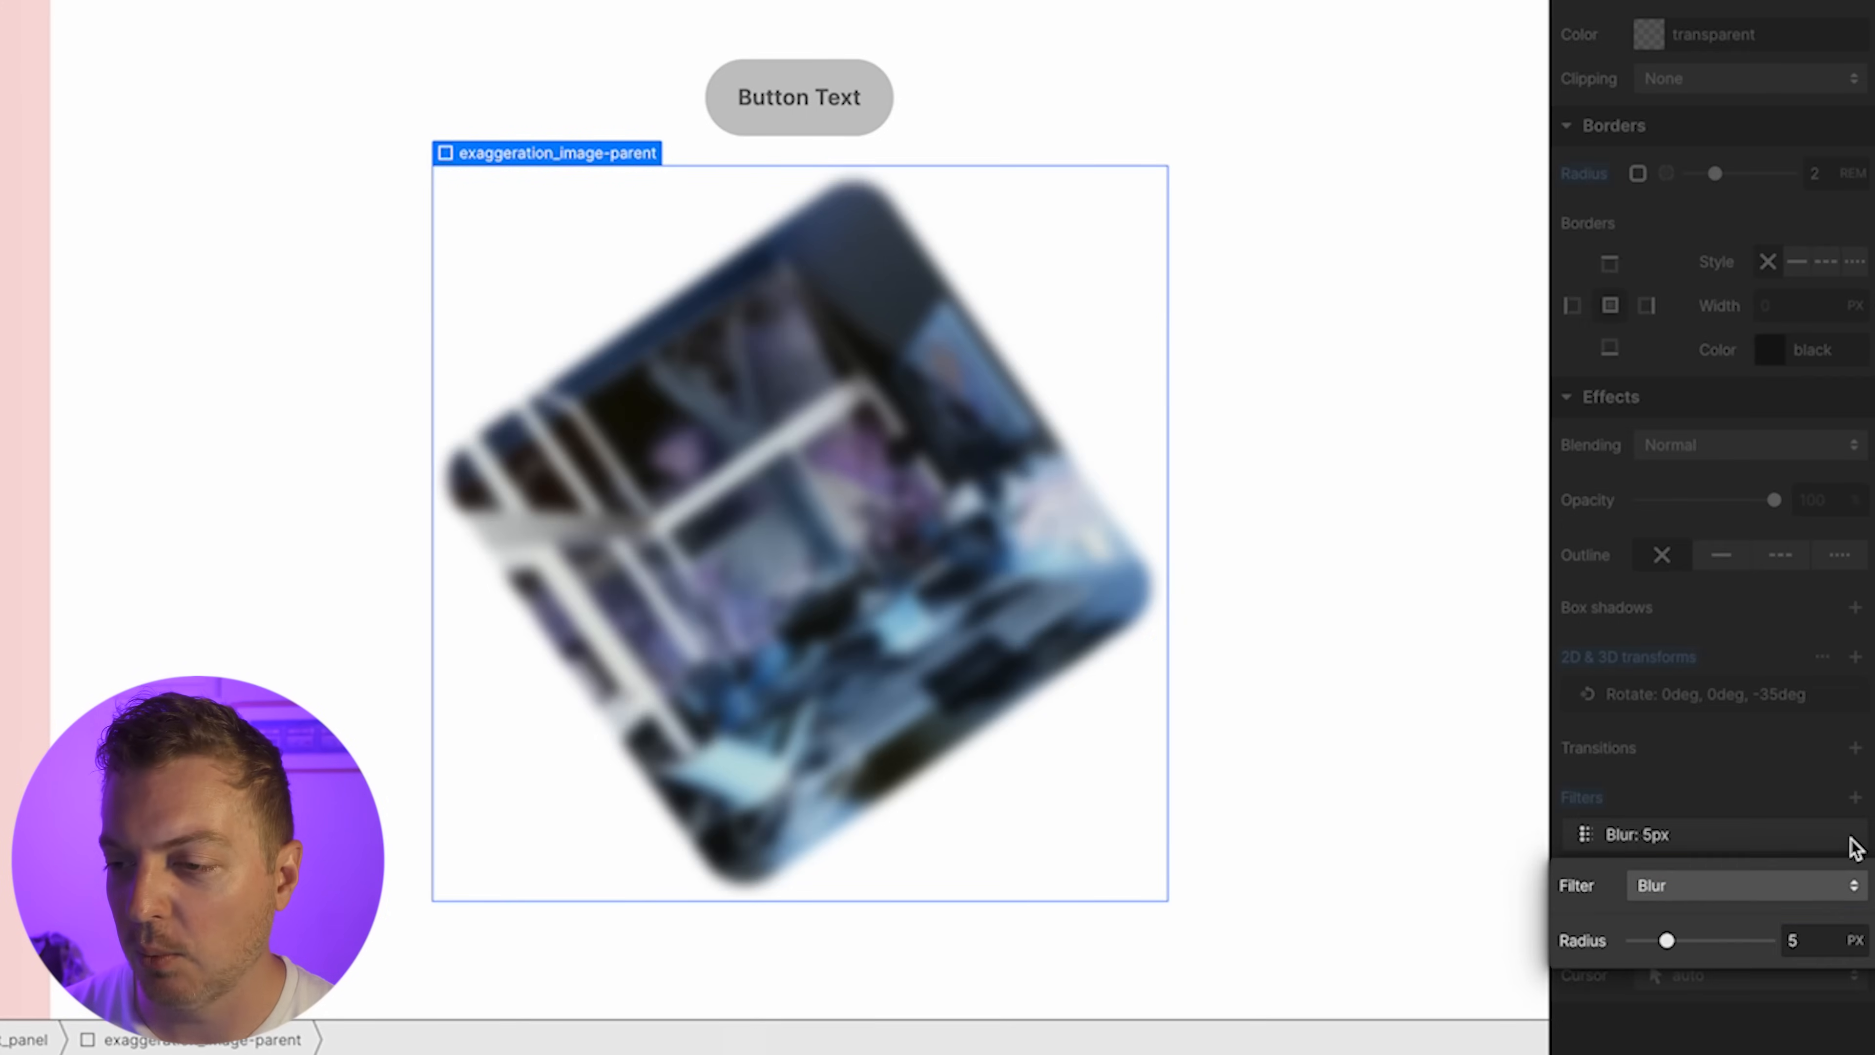
left_click(1743, 884)
left_click(1727, 898)
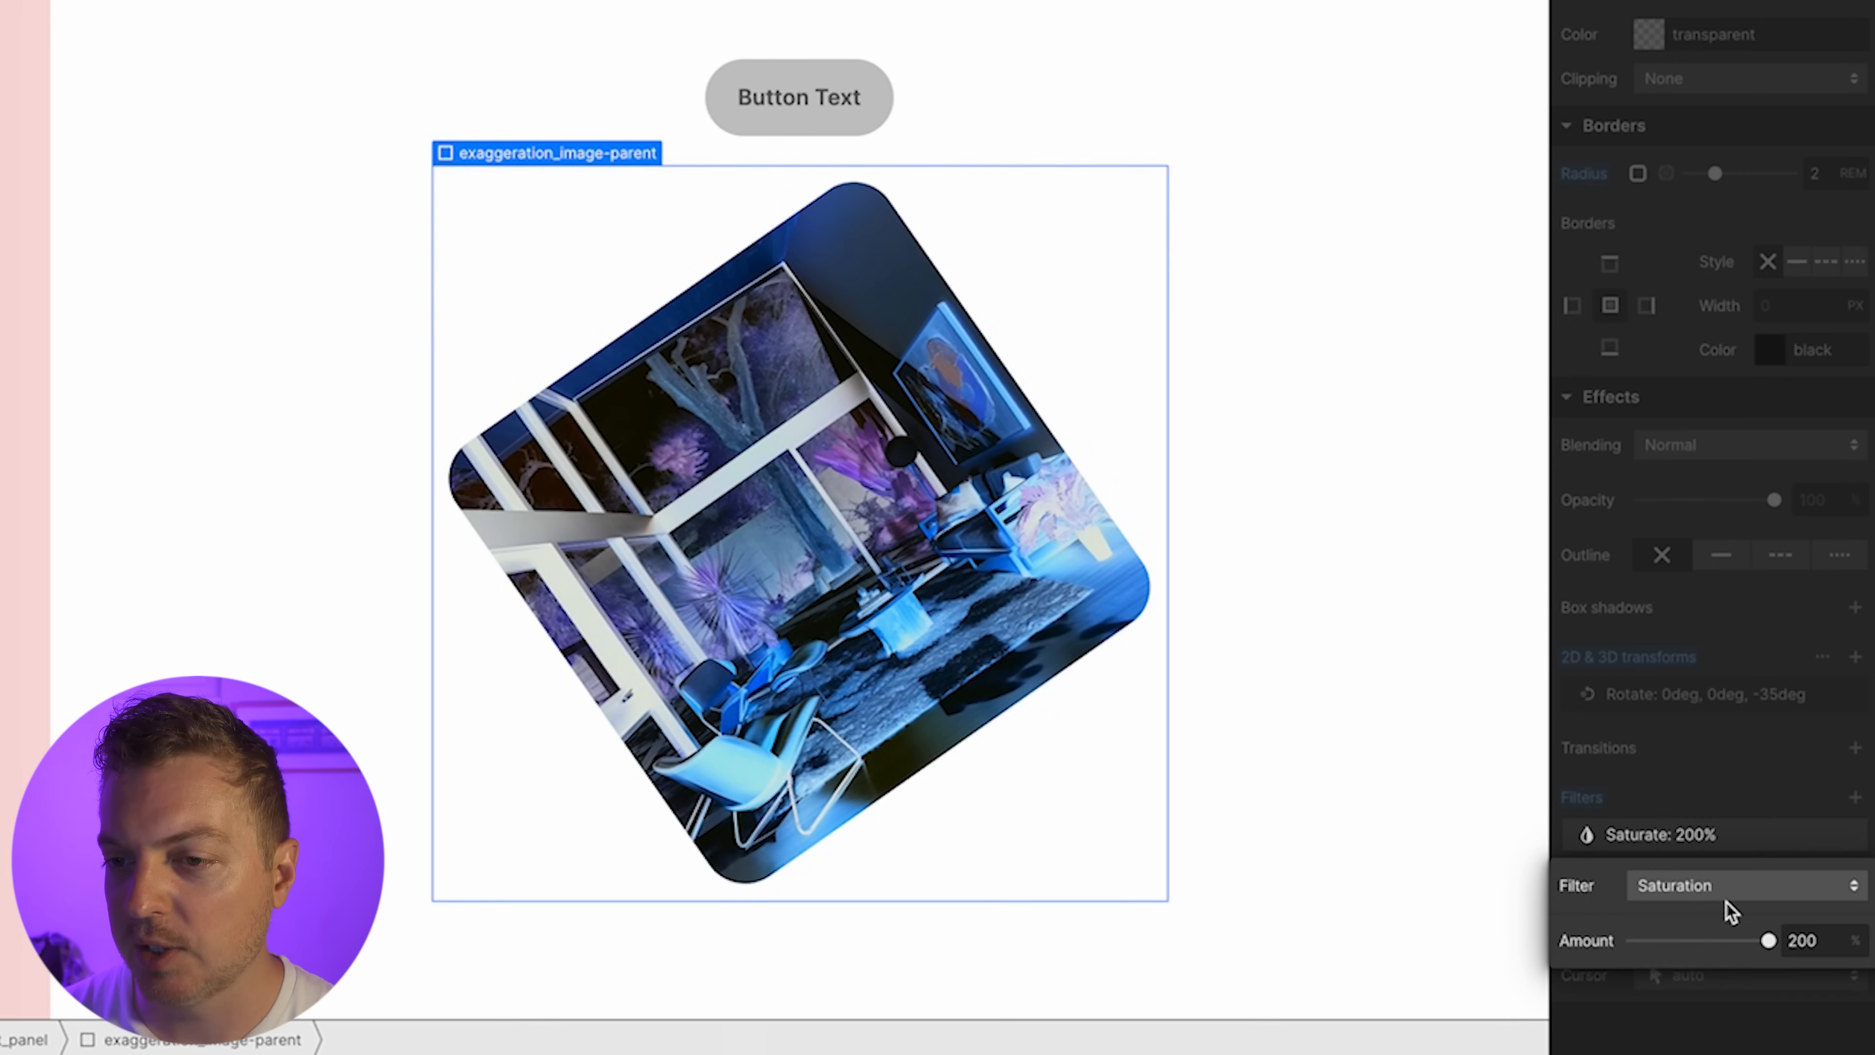
left_click_drag(1721, 942, 1628, 941)
left_click(1743, 715)
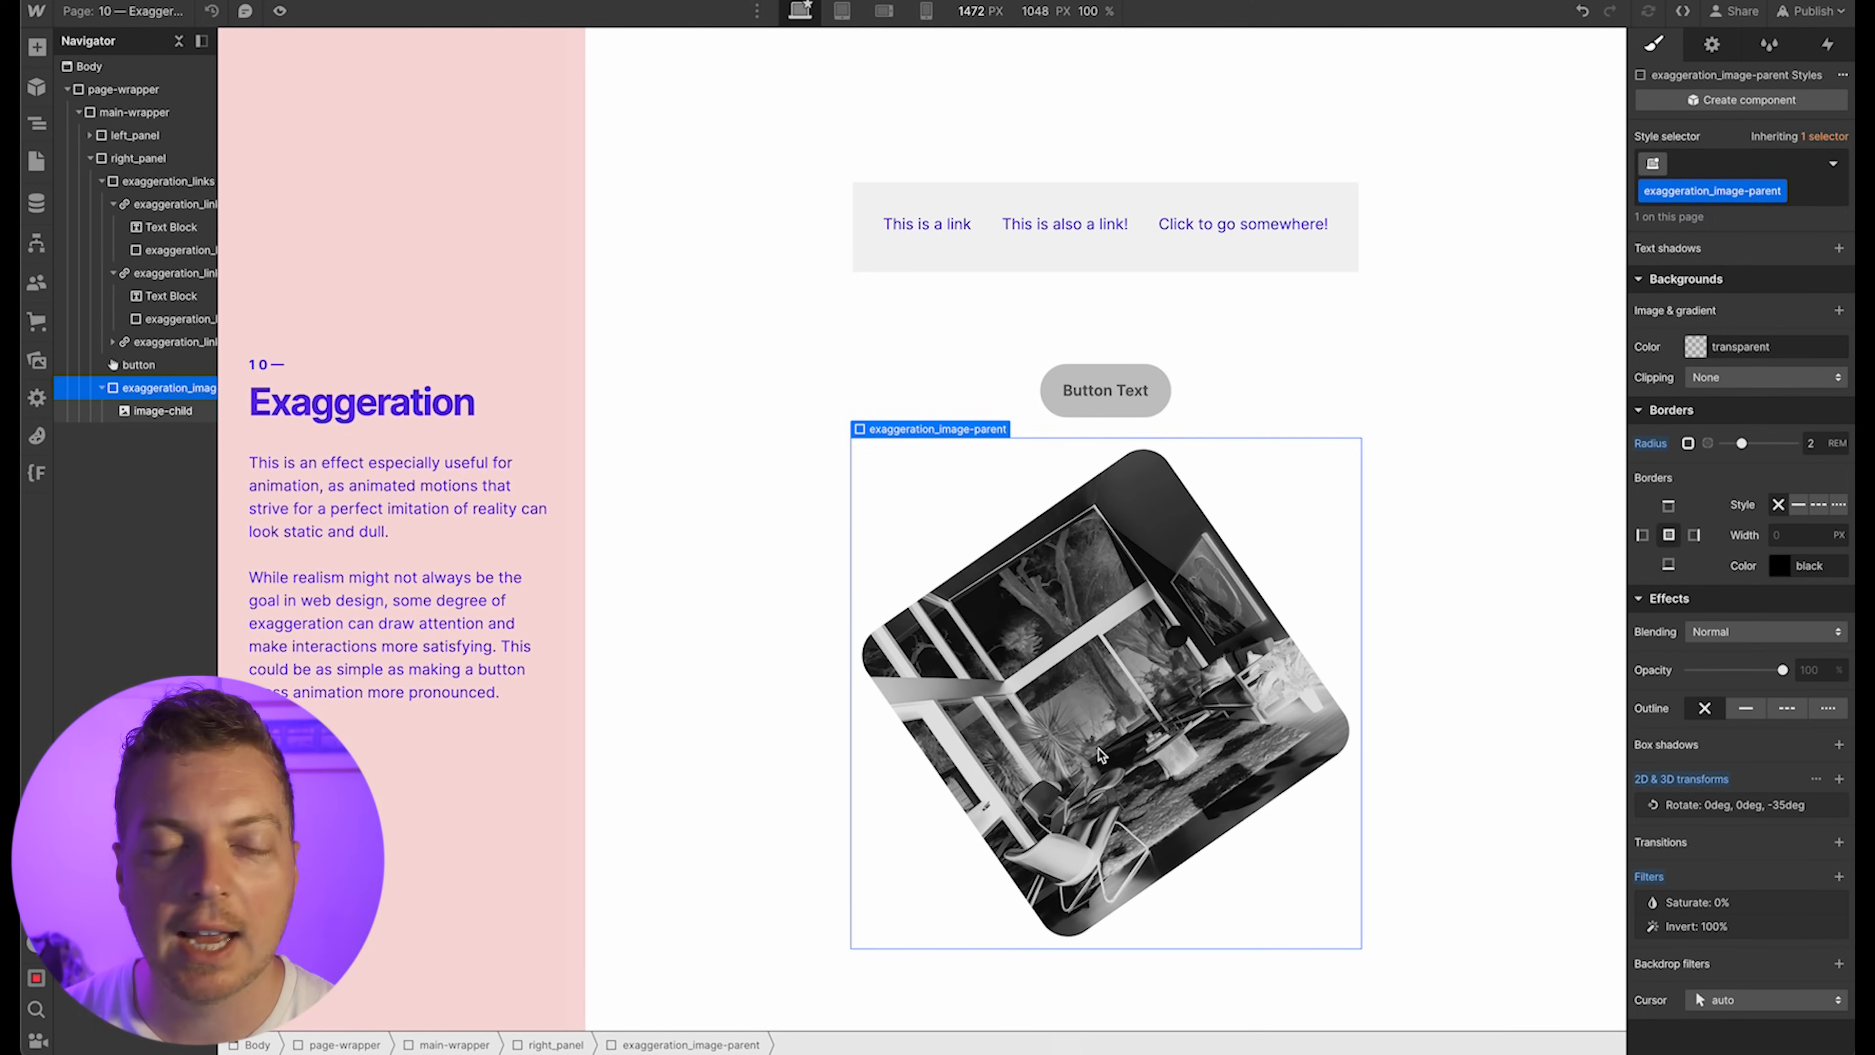
Switch exaggeration_image-parent to its Hover state and set the Saturation filter to 100%
left_click(1833, 163)
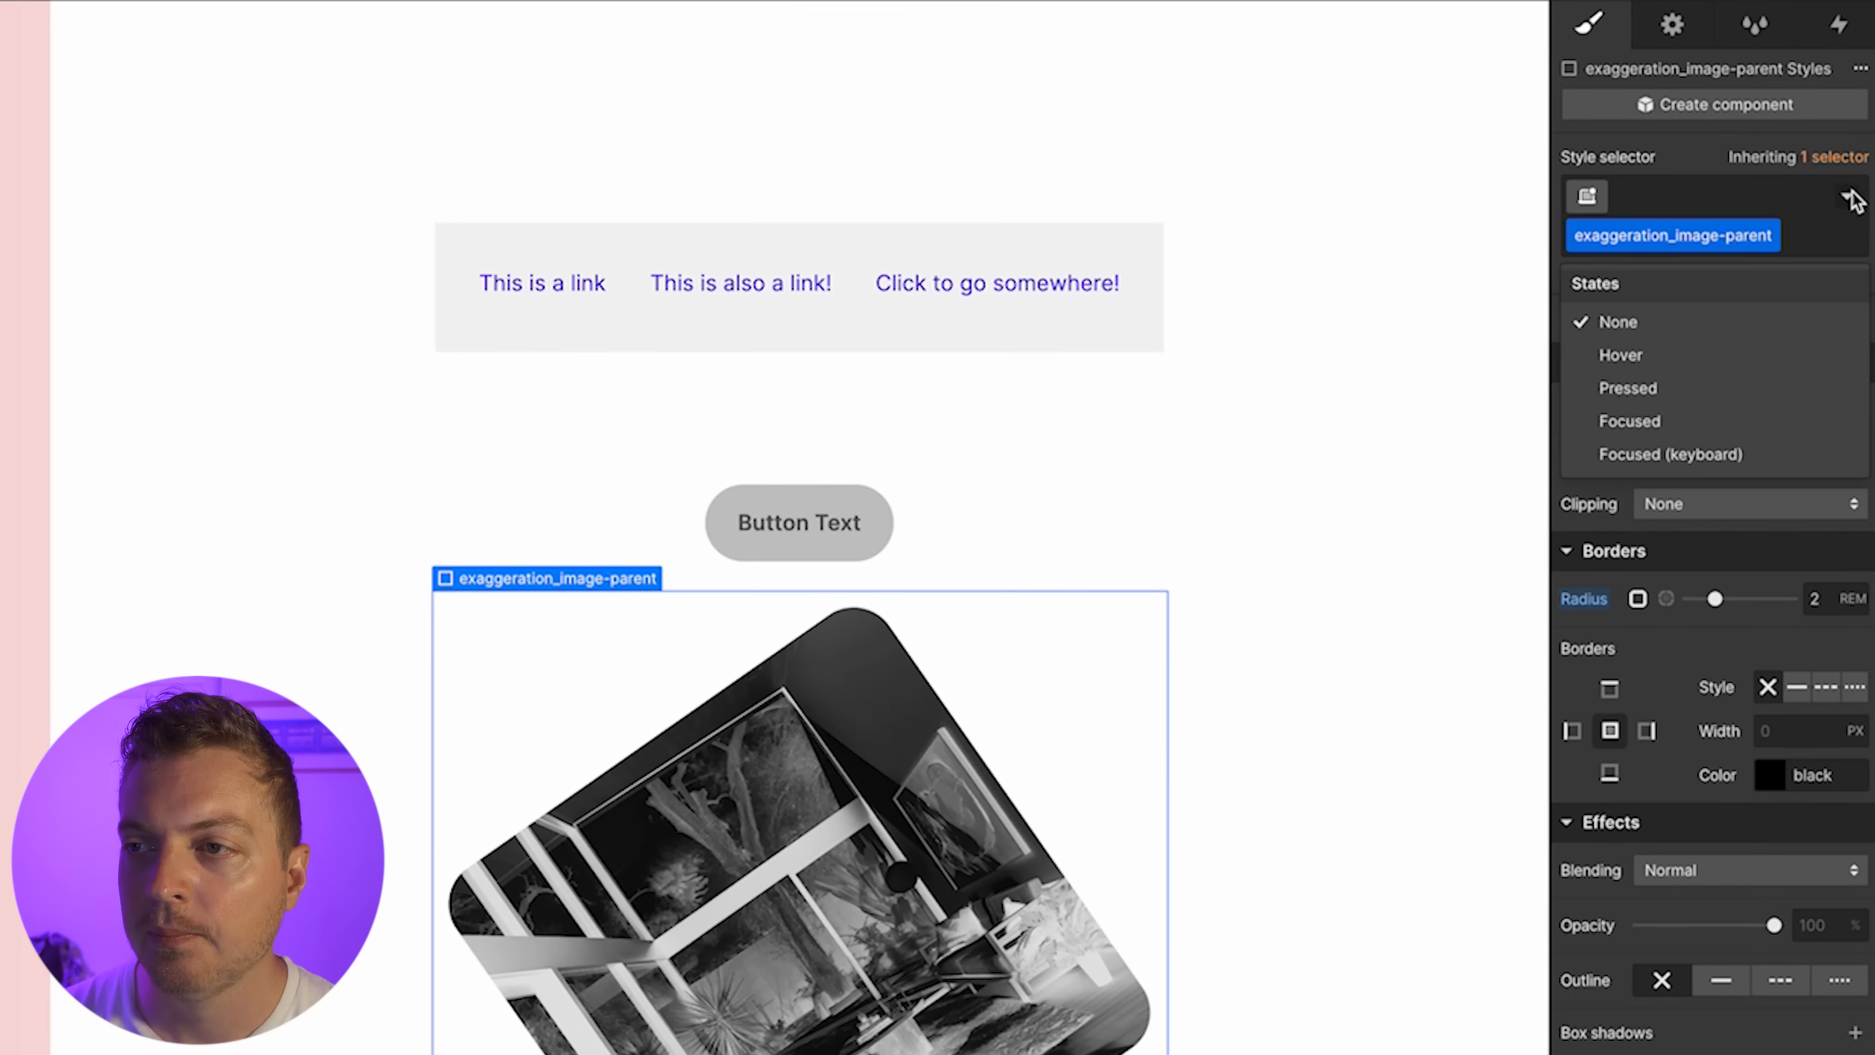
left_click(1737, 353)
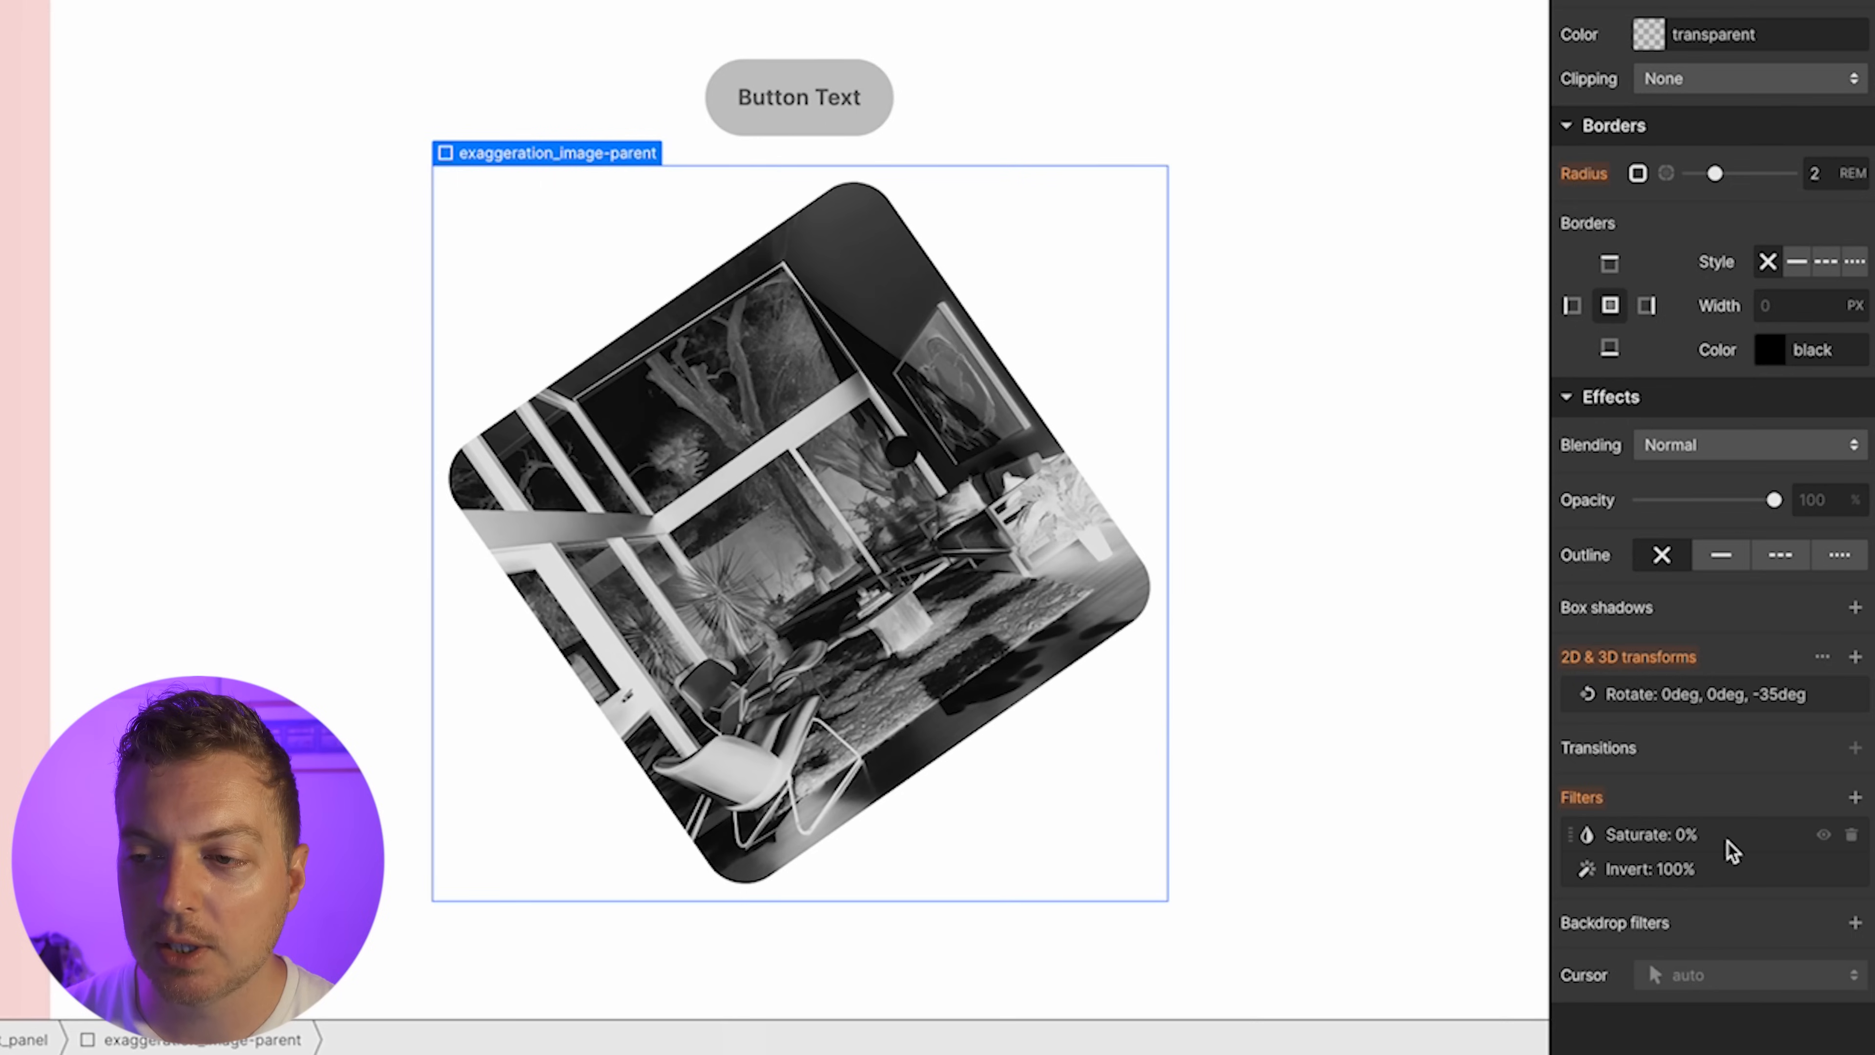
left_click(1727, 843)
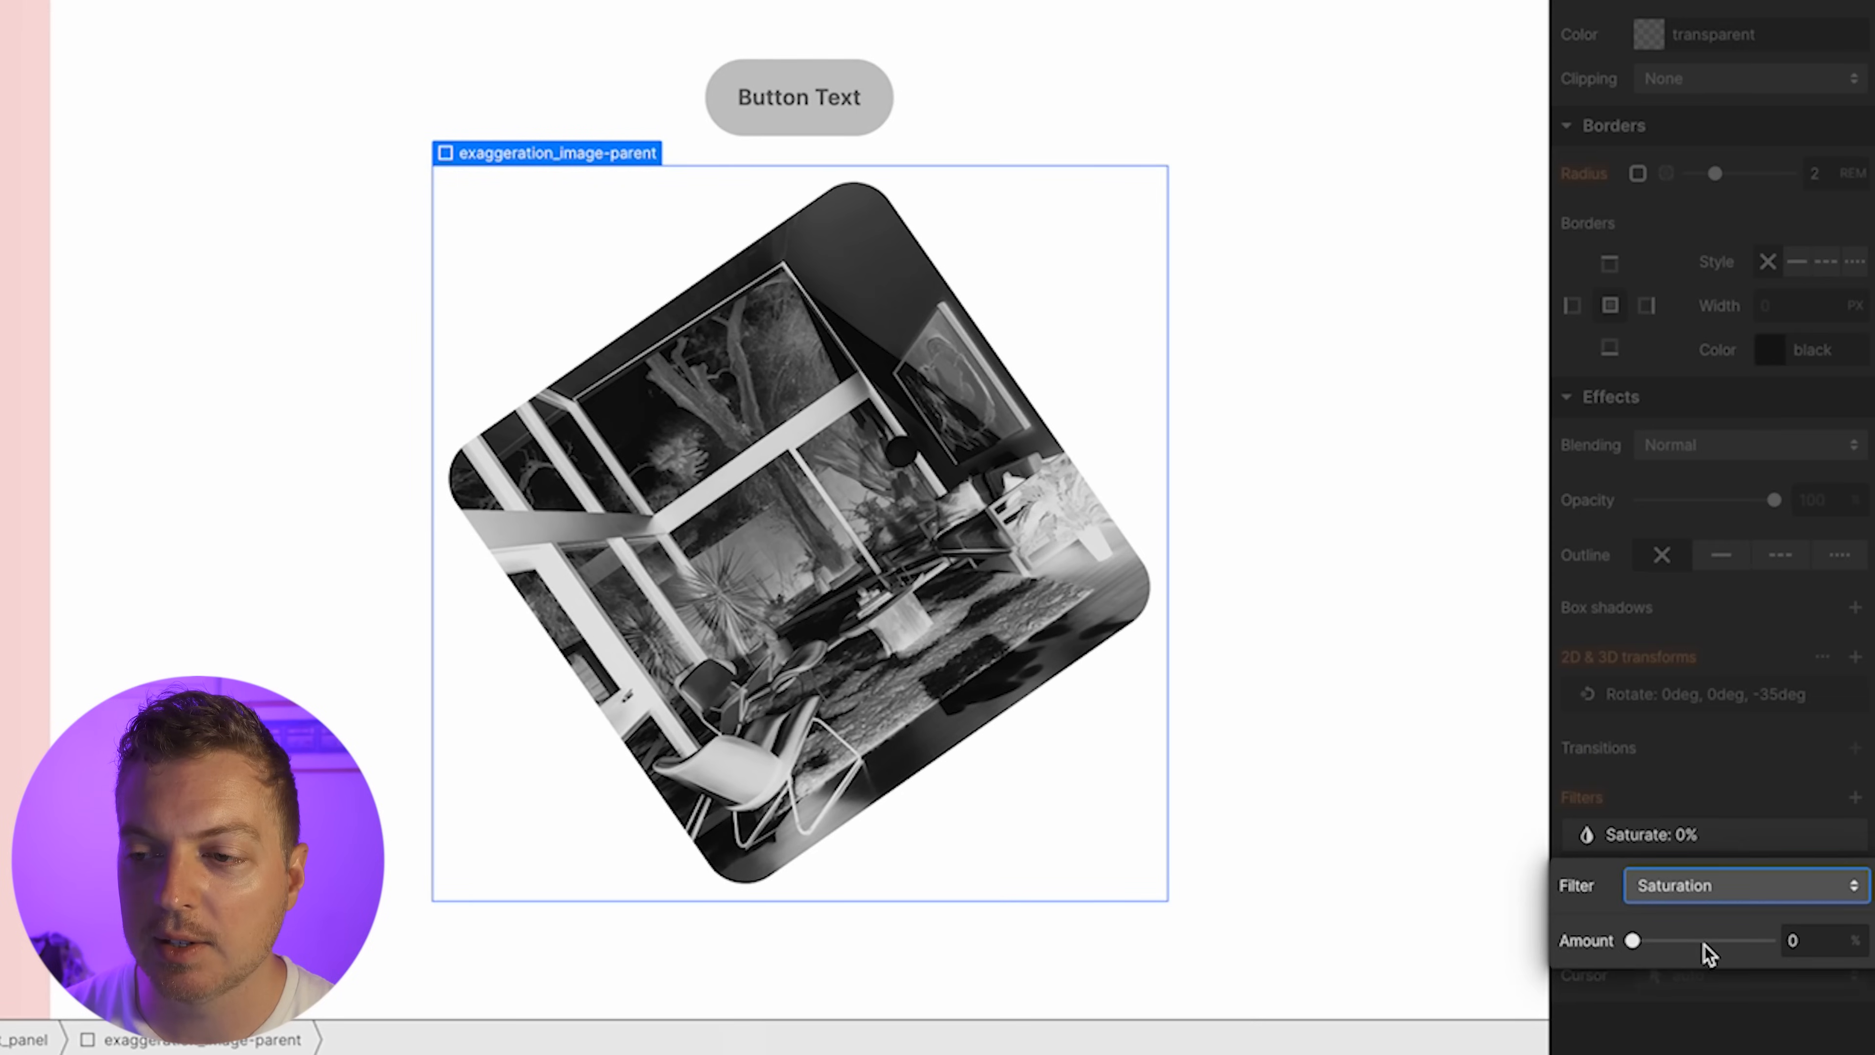
left_click_drag(1685, 947, 1702, 945)
double_click(1801, 940)
type("100")
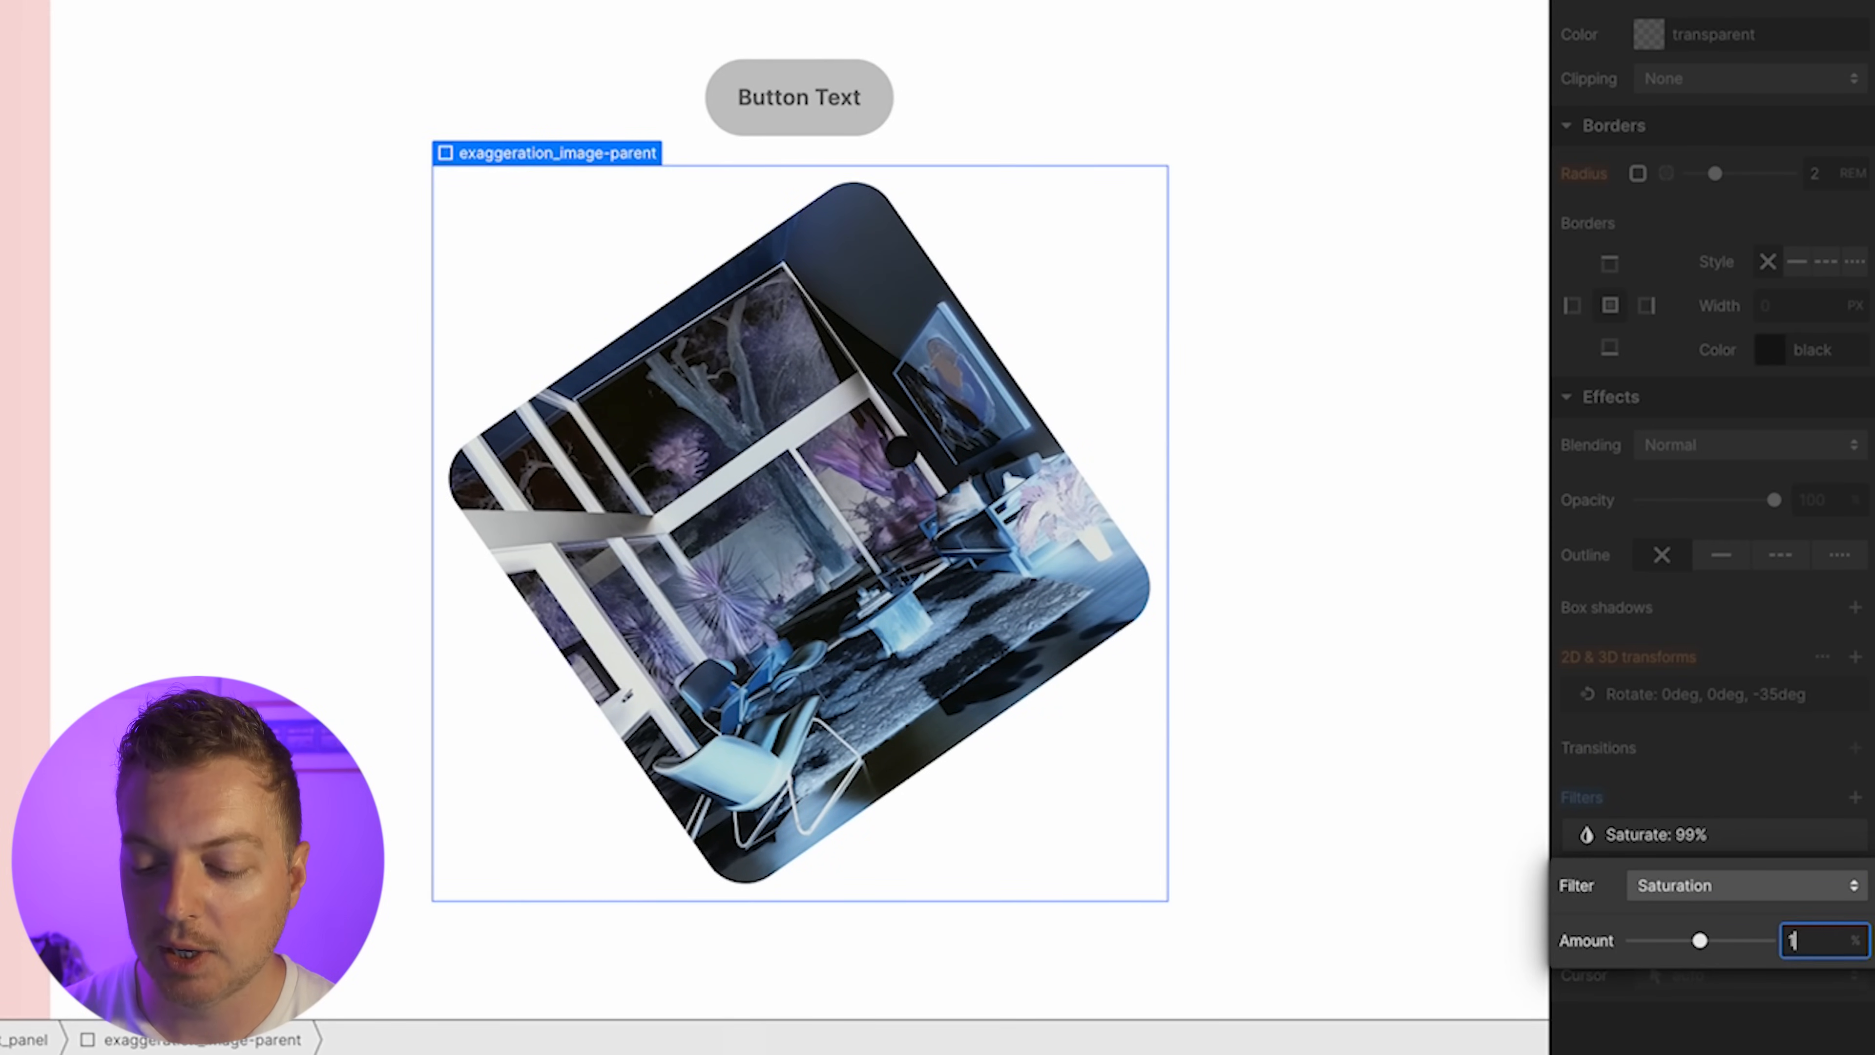
left_click(1738, 759)
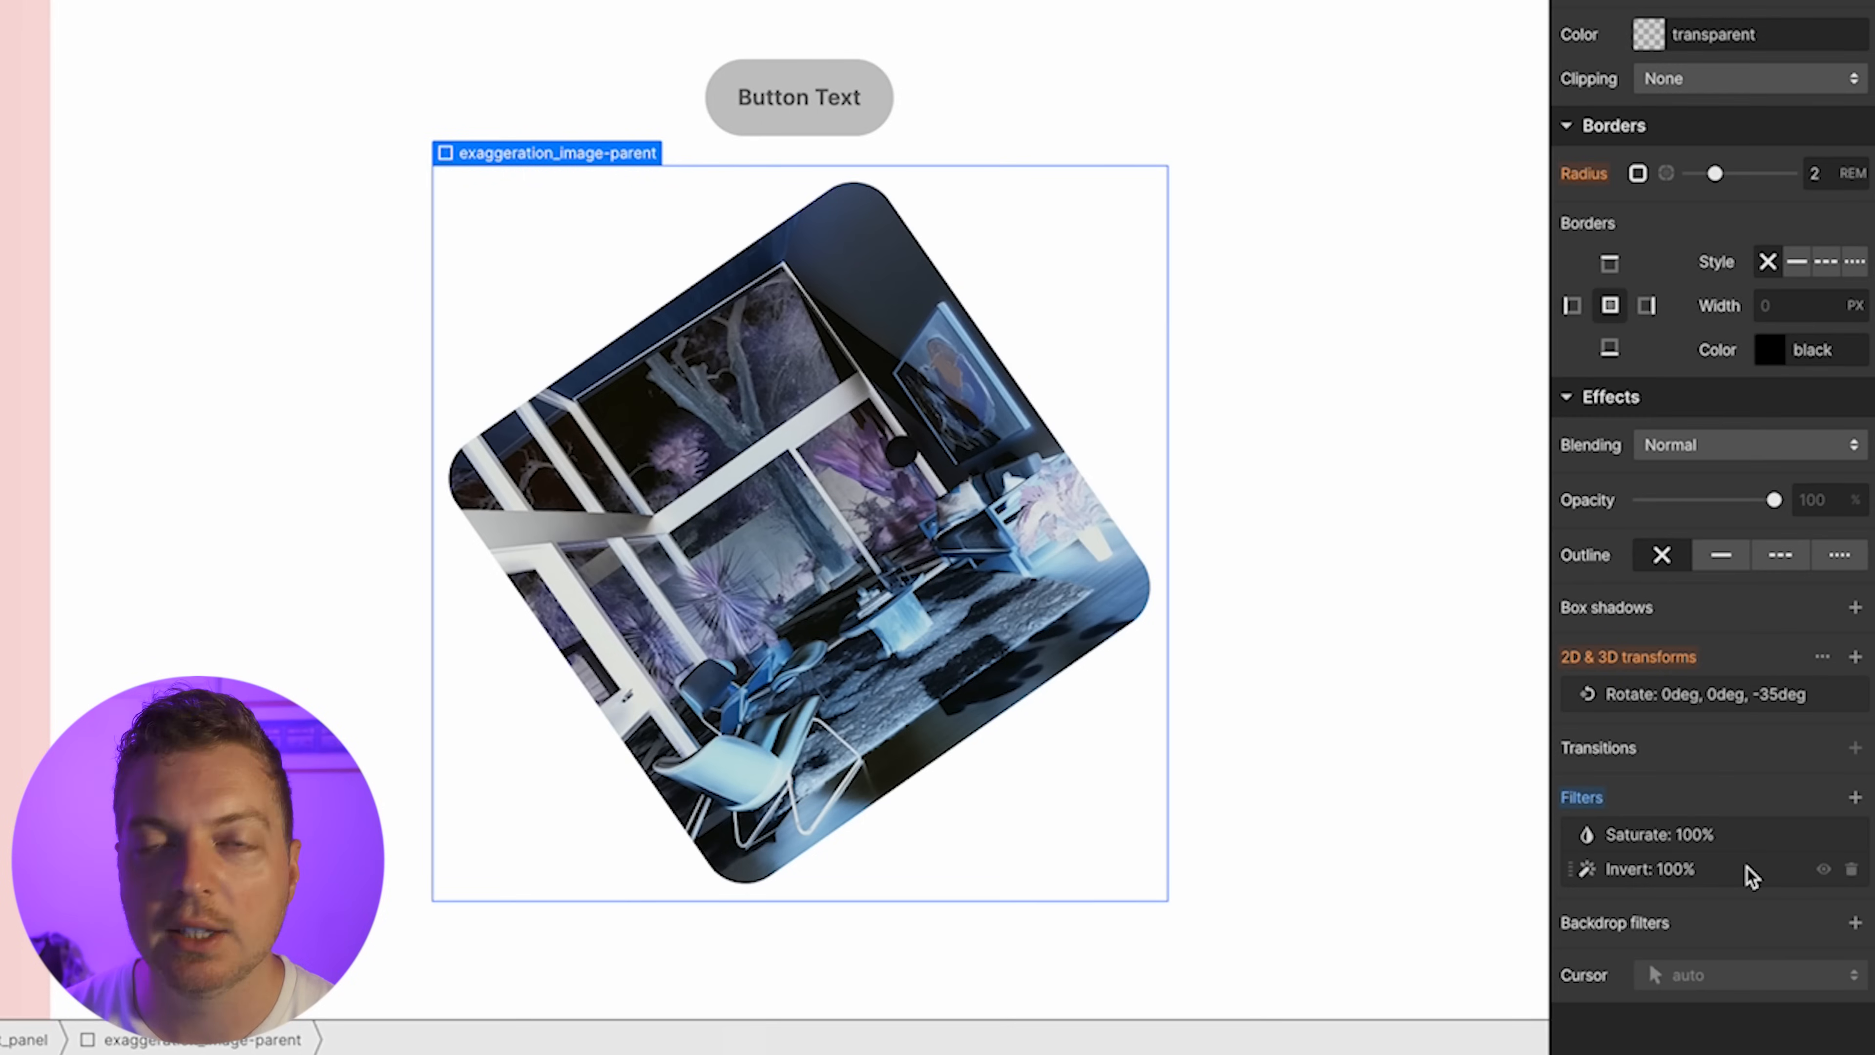
Set the Hover state's Invert filter to 0%
left_click(1751, 873)
left_click_drag(1739, 976, 1557, 975)
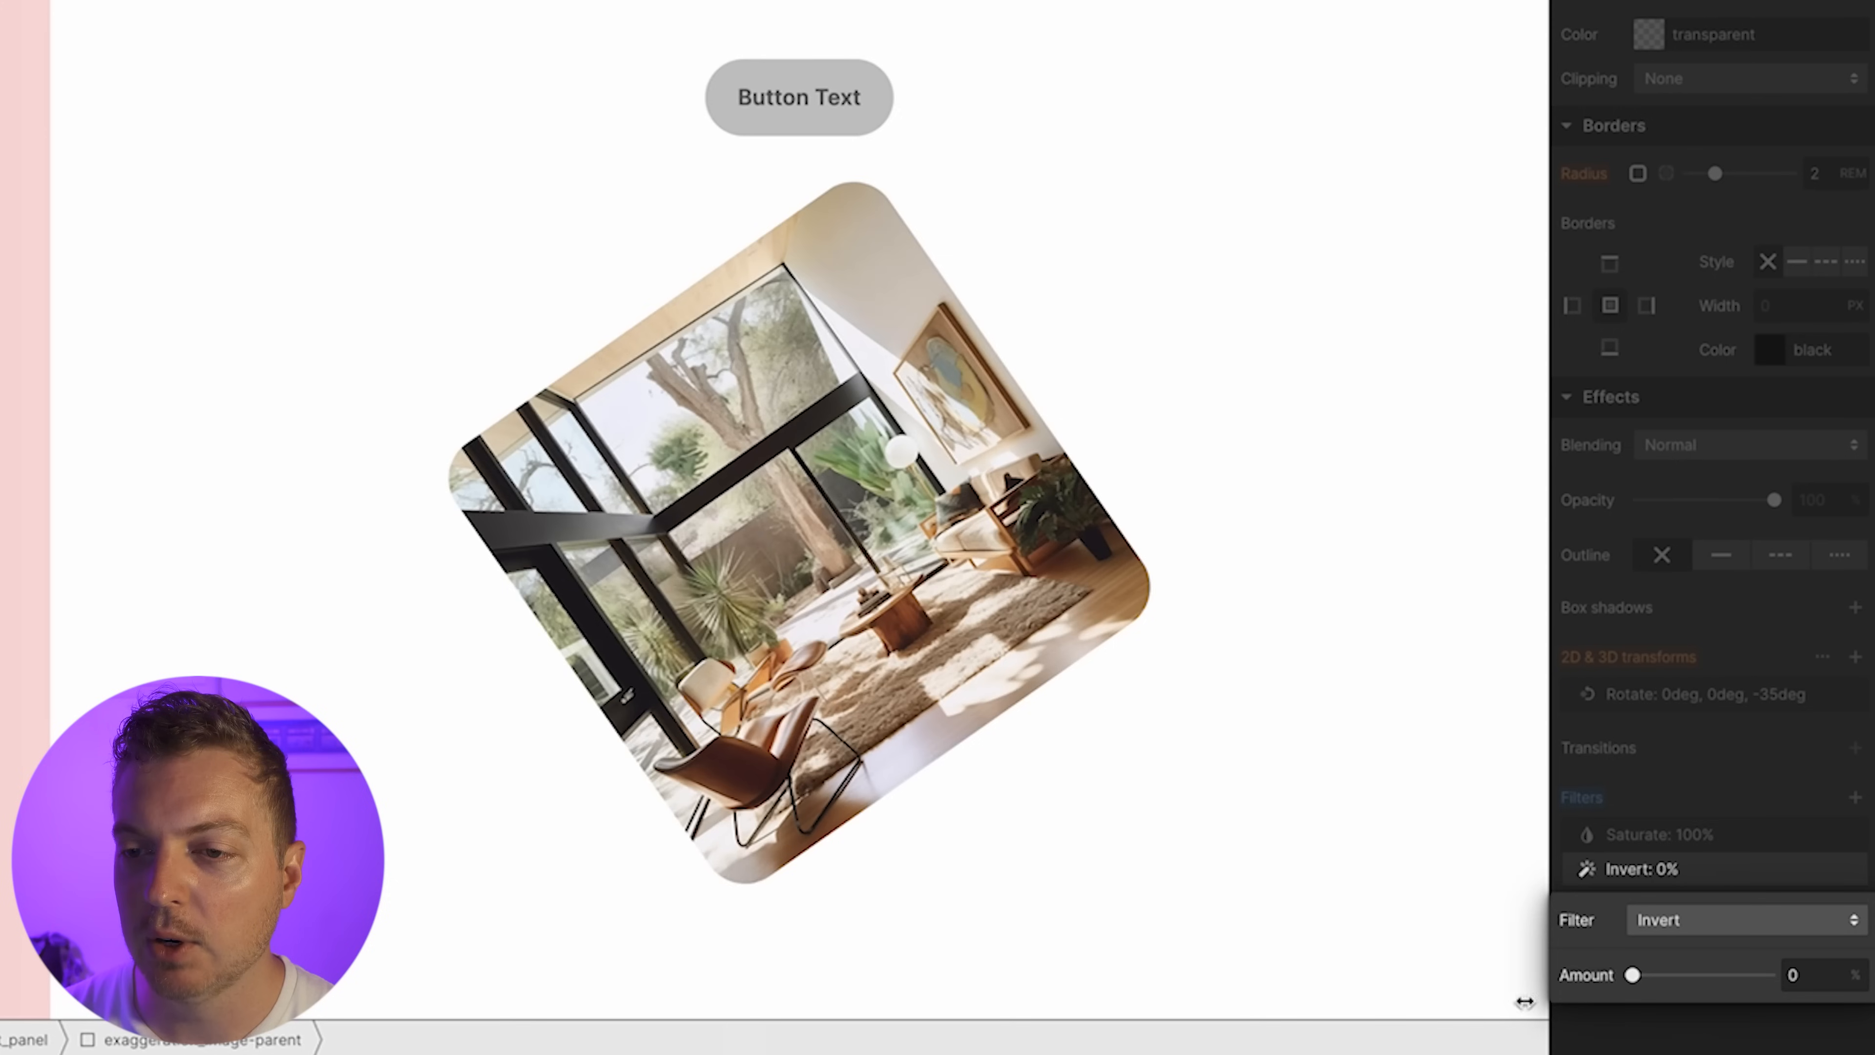
left_click(1733, 731)
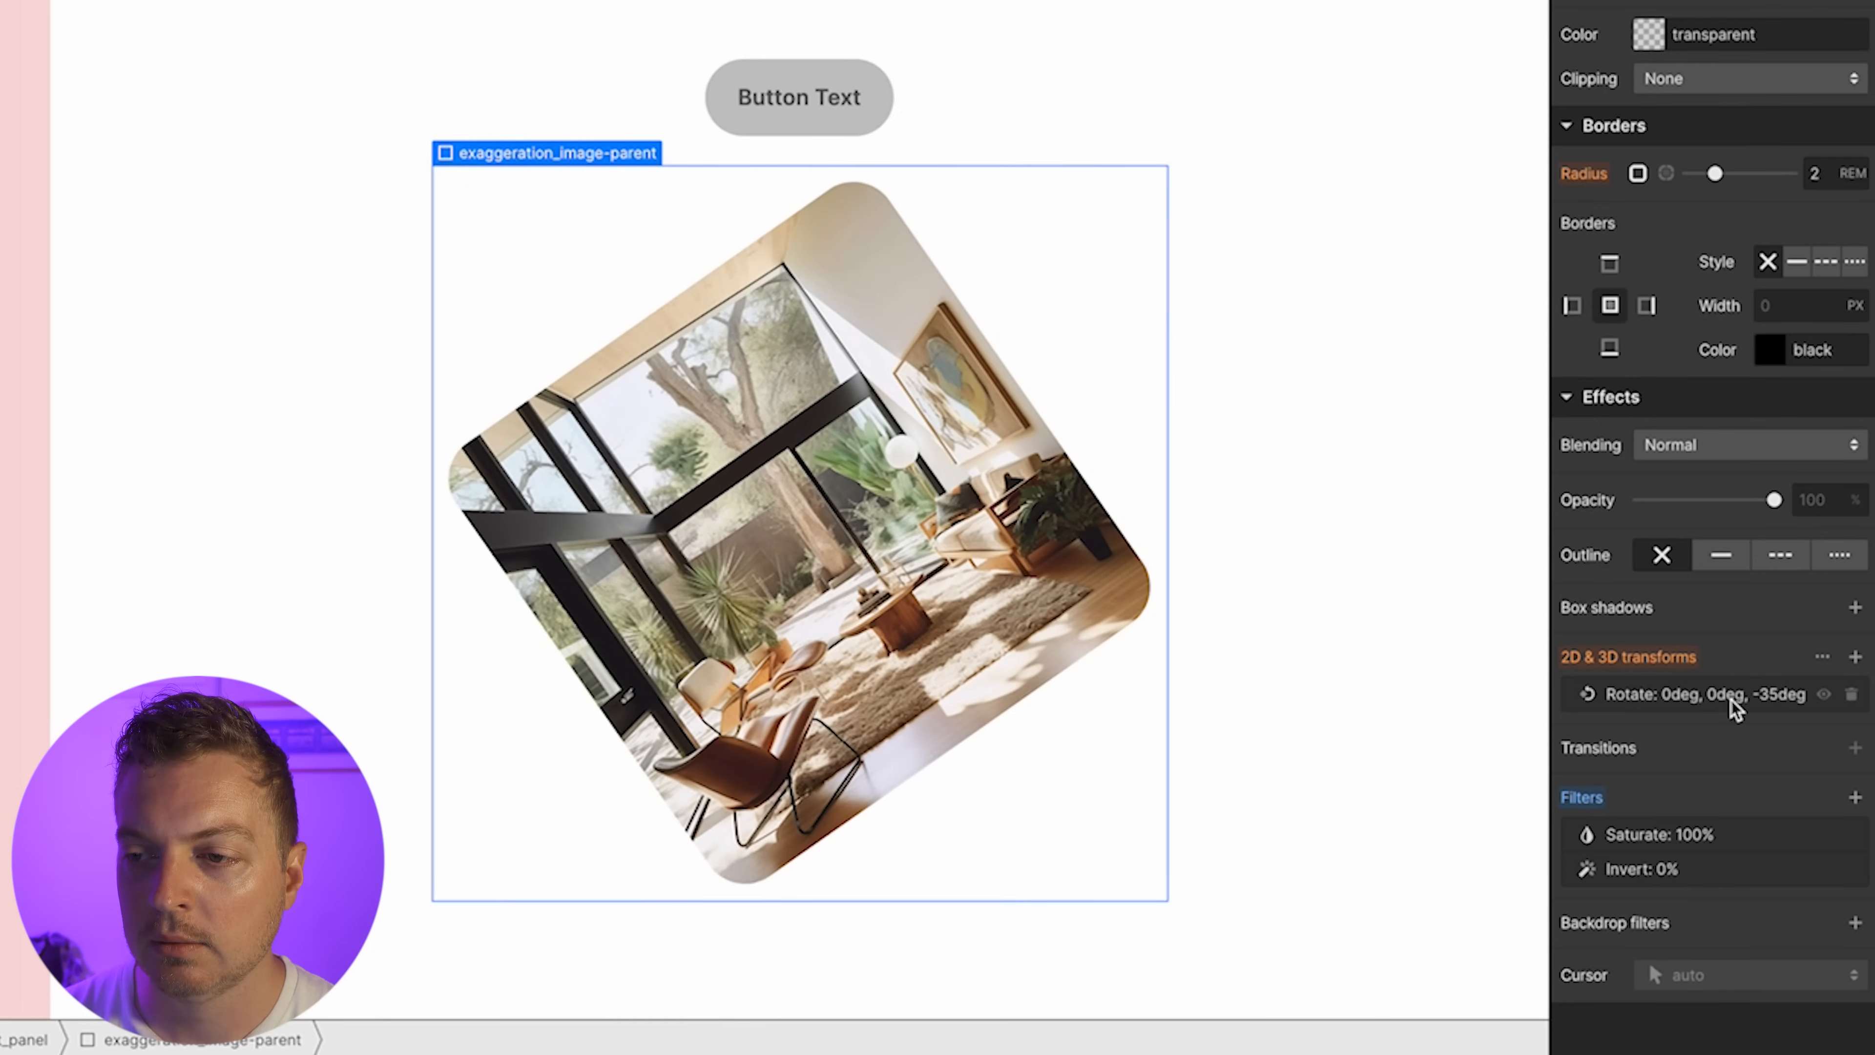
Set the Hover state's Z rotation to 0 degrees and preview the page
left_click(1732, 700)
left_click(1809, 889)
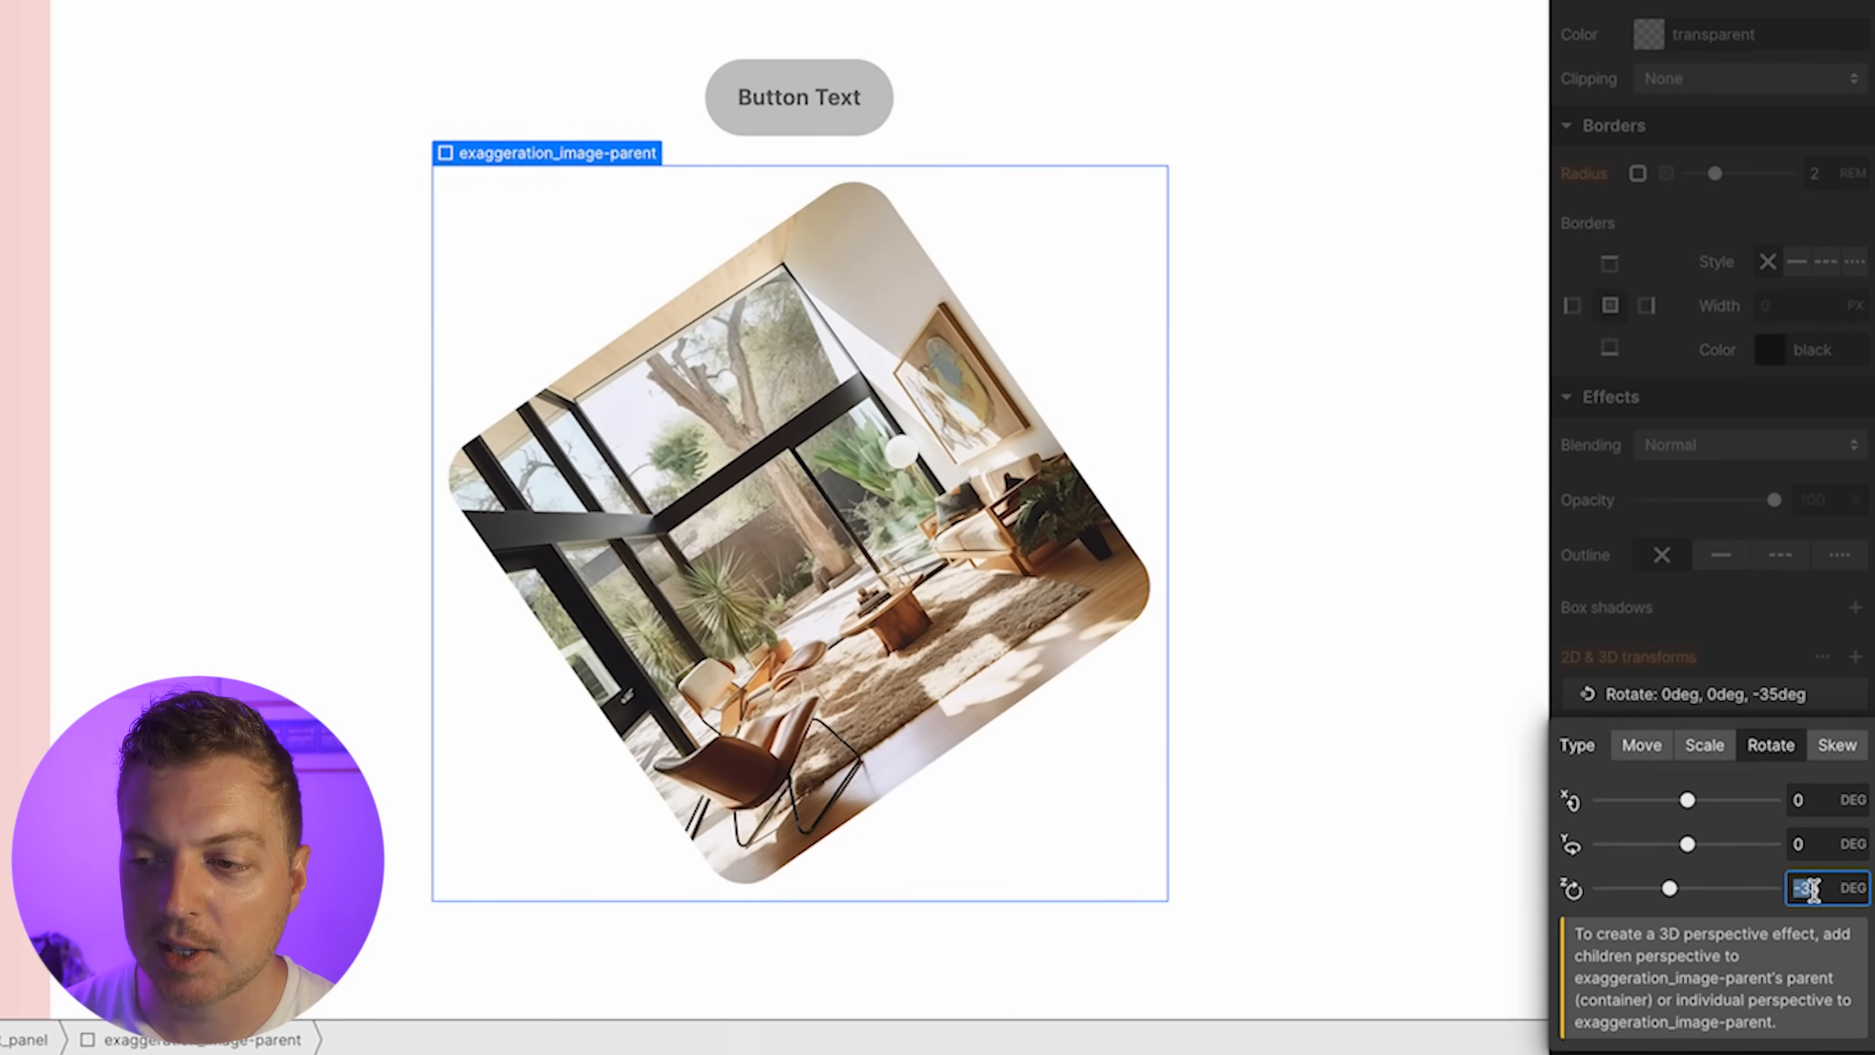
type("0")
left_click(1725, 628)
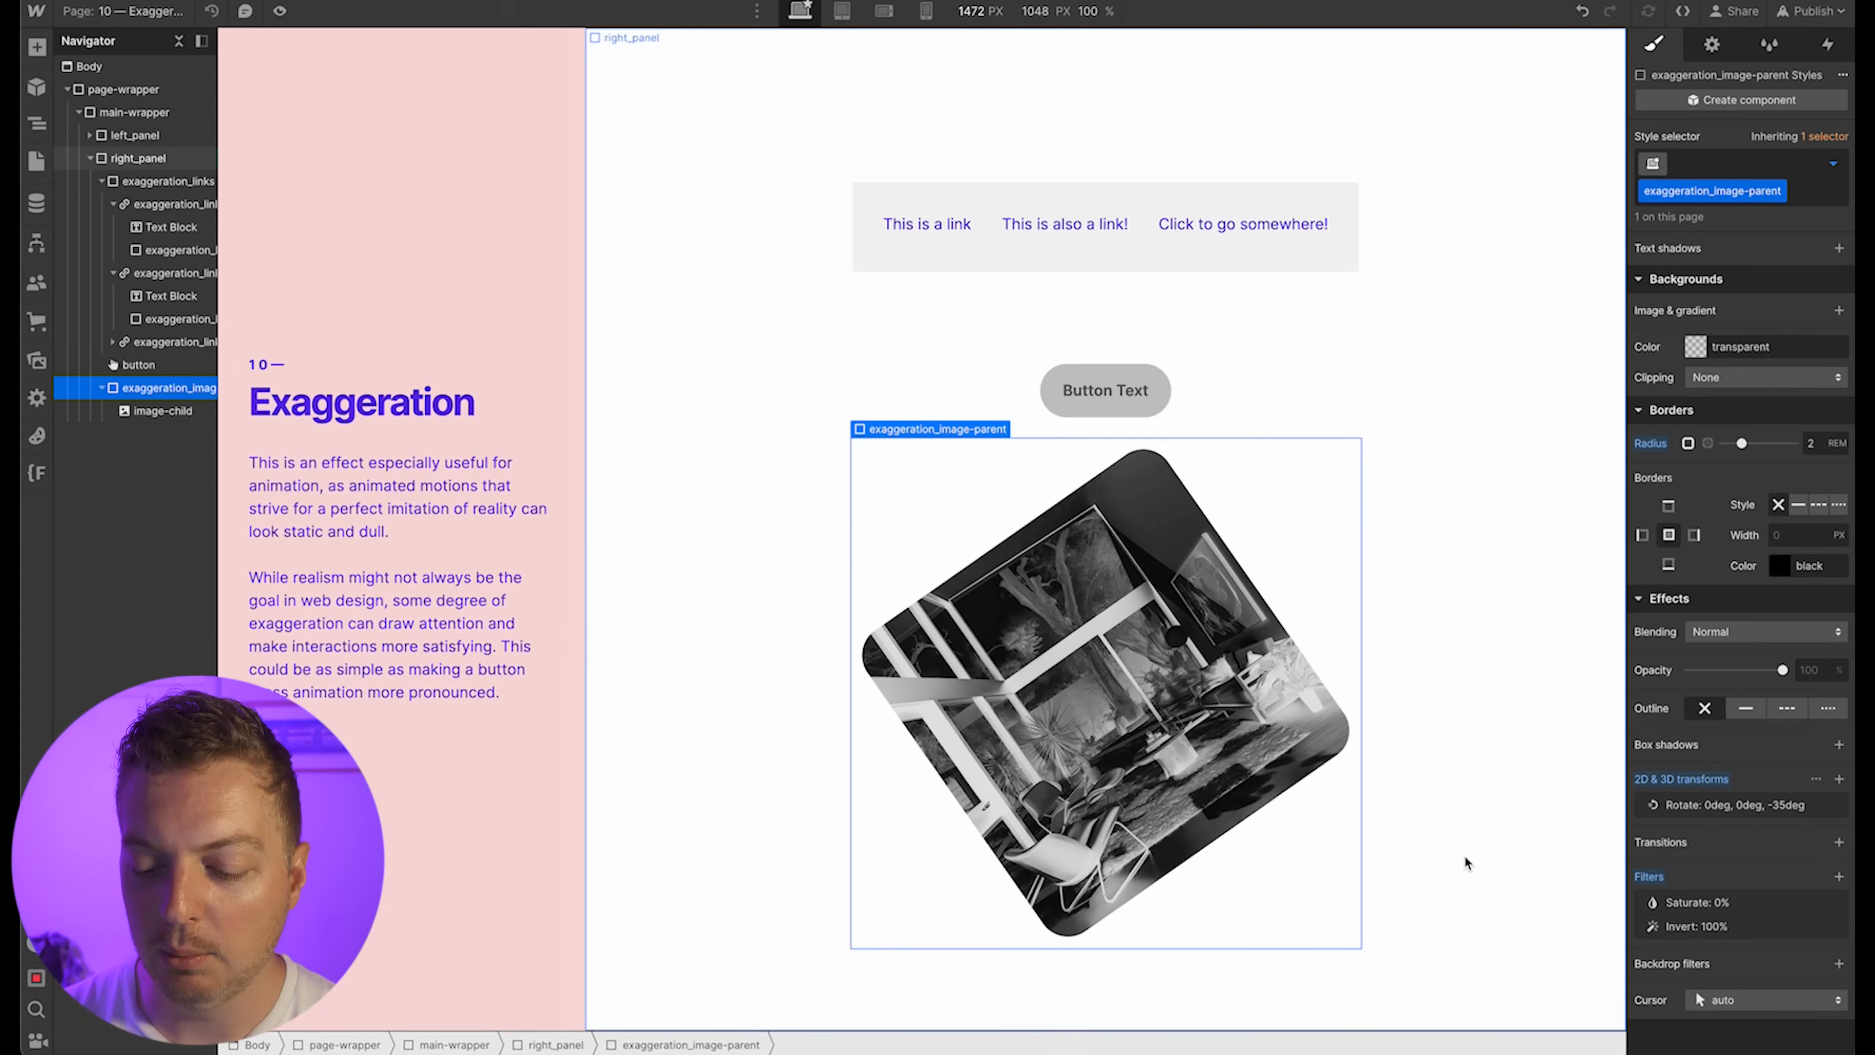
key("ctrl+shift+p")
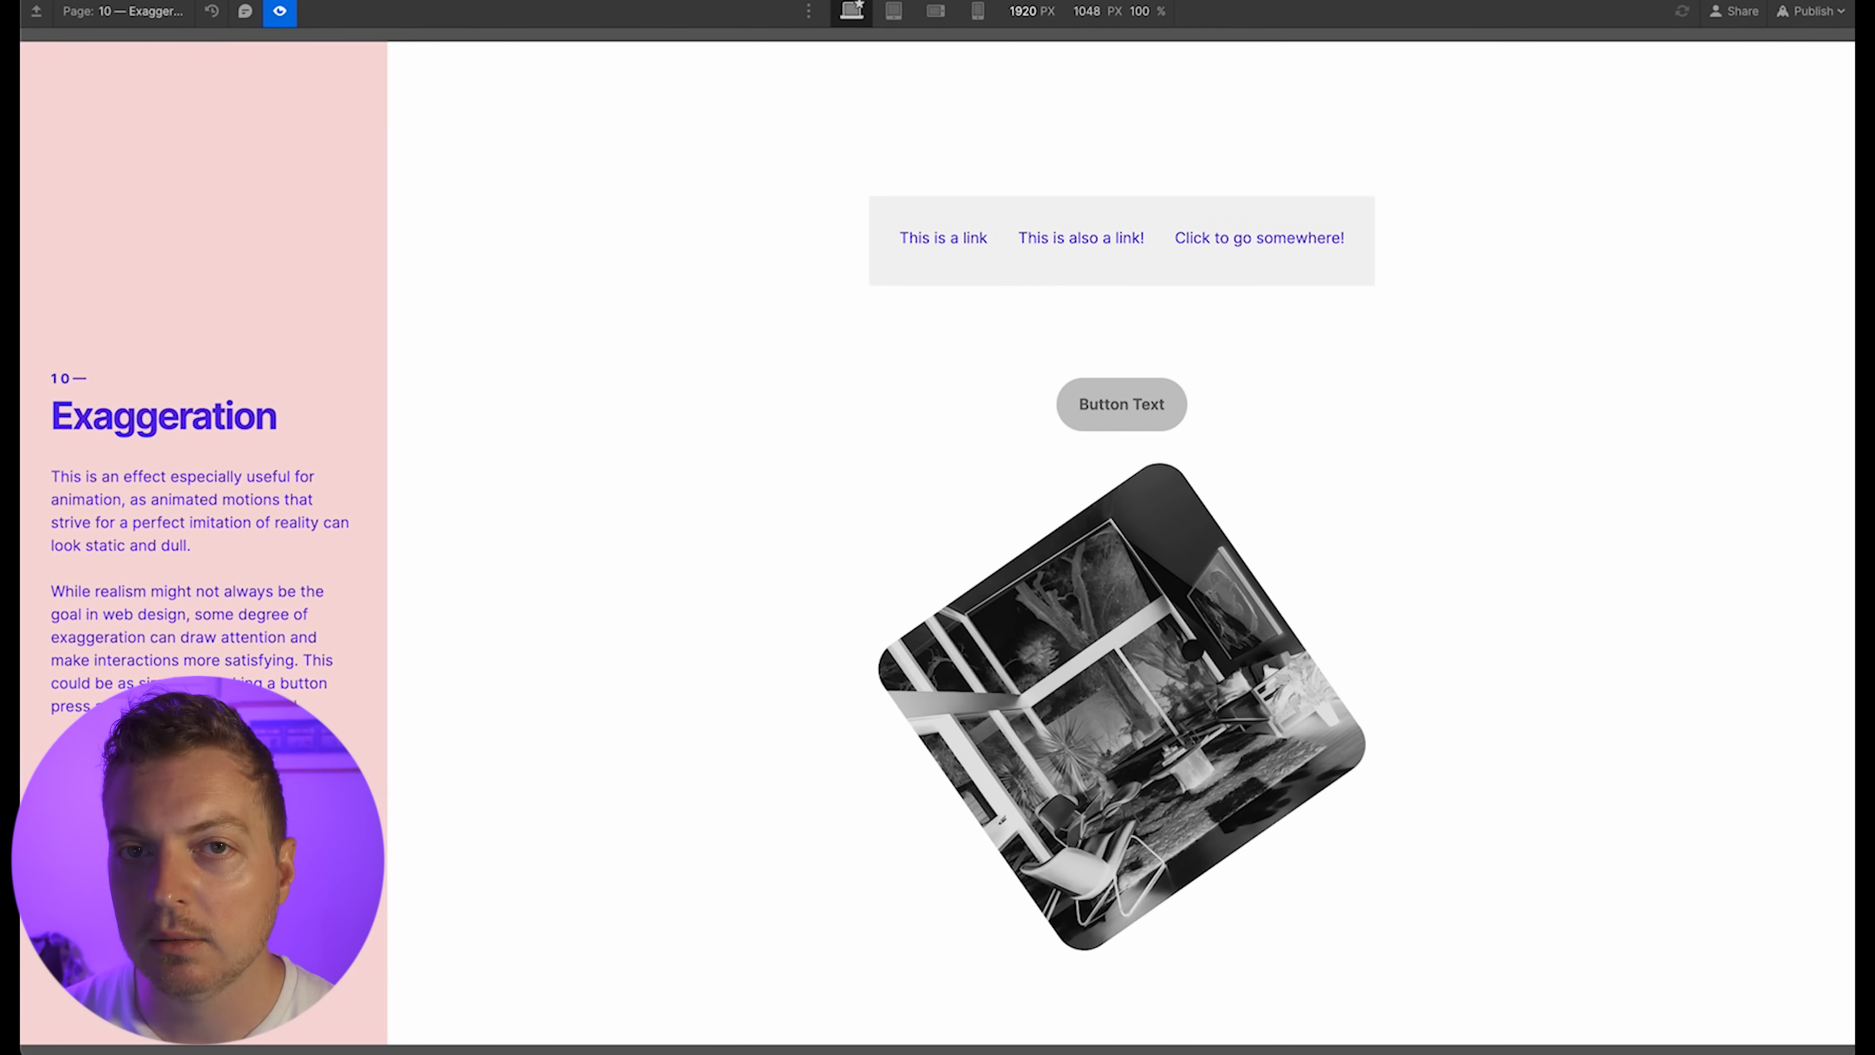
left_click(282, 12)
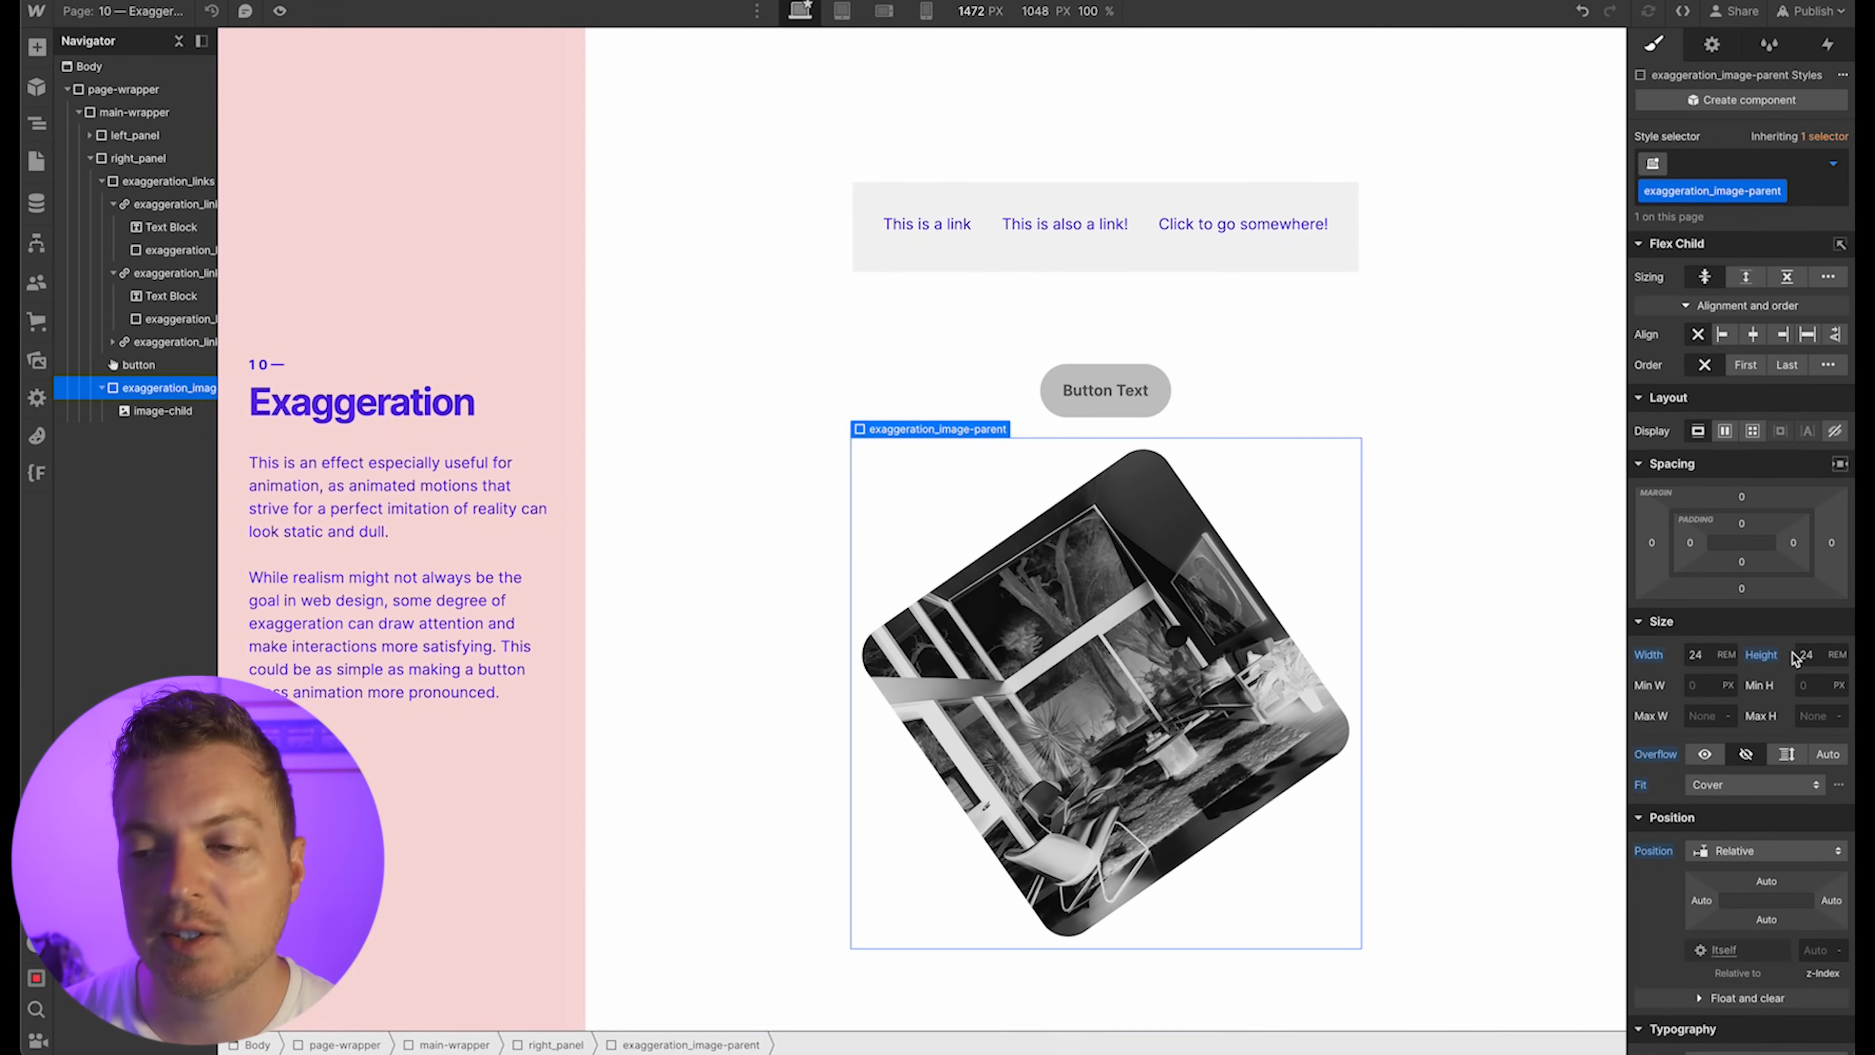
Add an All Properties transition with a 600 ms duration to exaggeration_image-parent's base state
scroll(1786, 687, "down", 5)
scroll(1770, 708, "down", 3)
left_click(1839, 843)
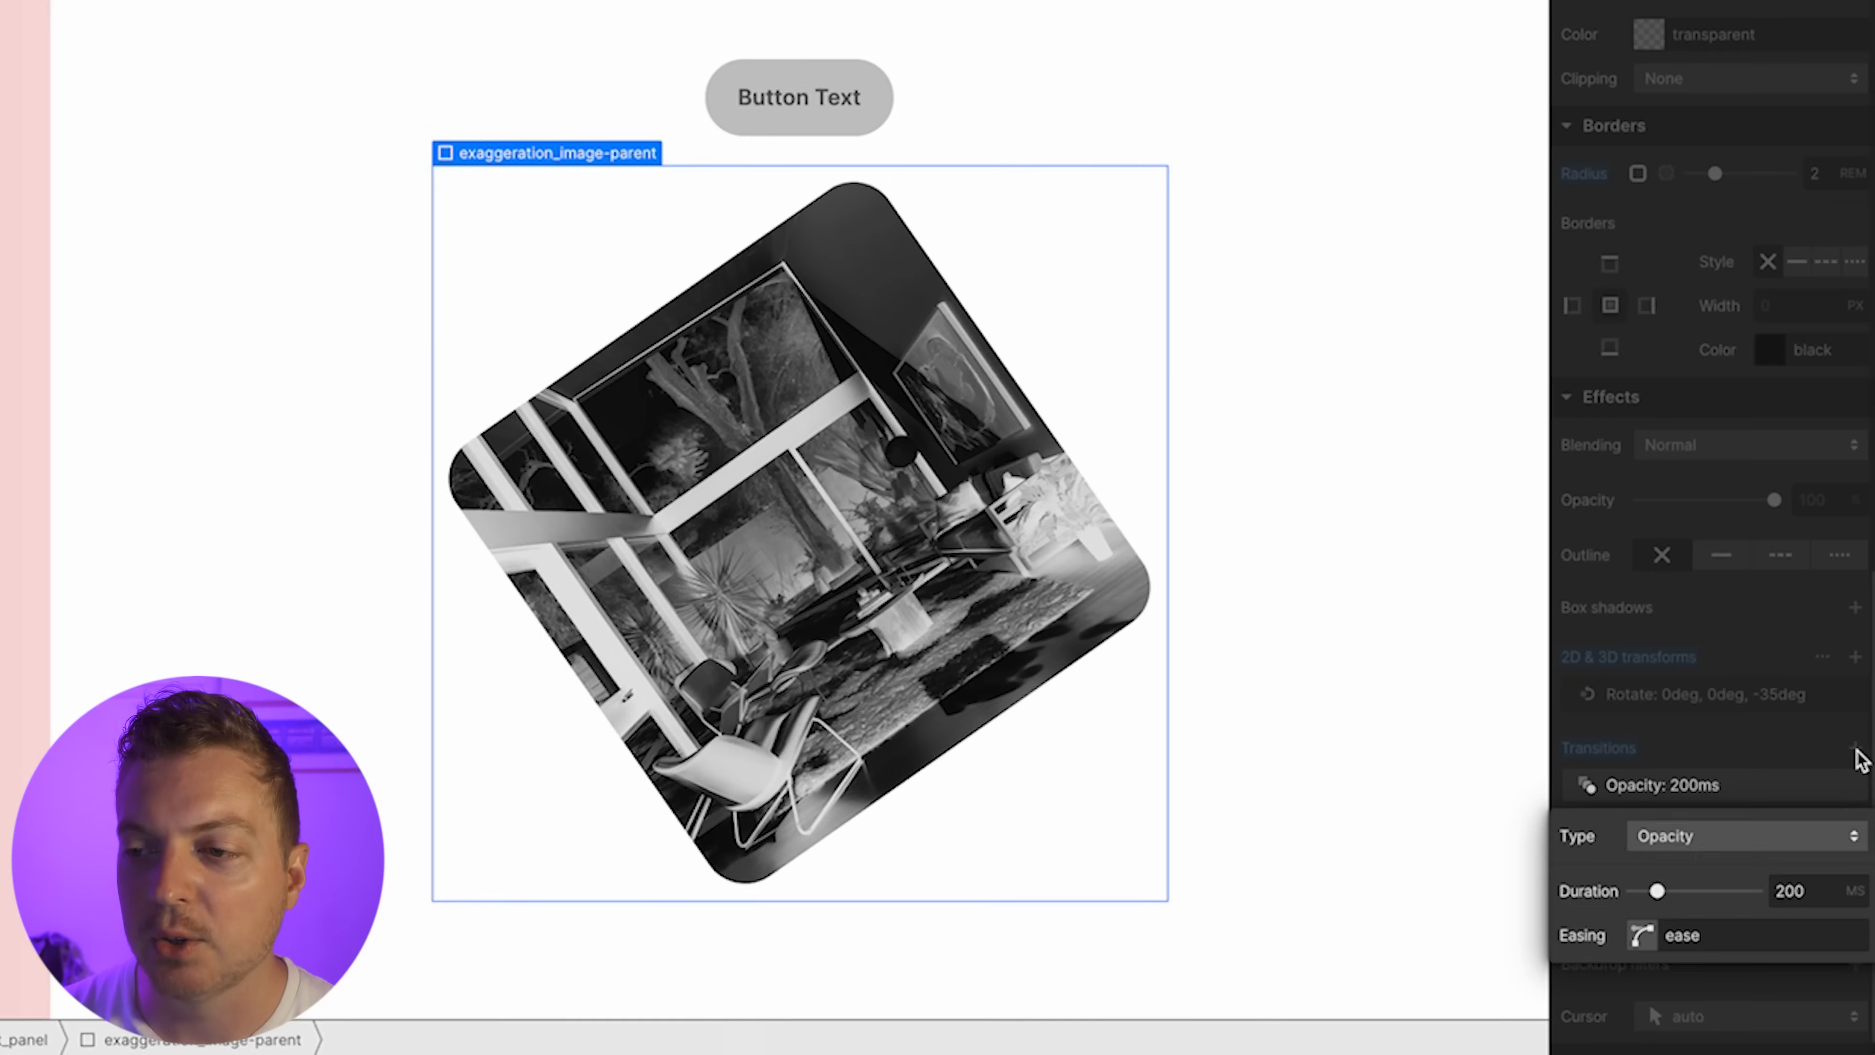
left_click(1786, 840)
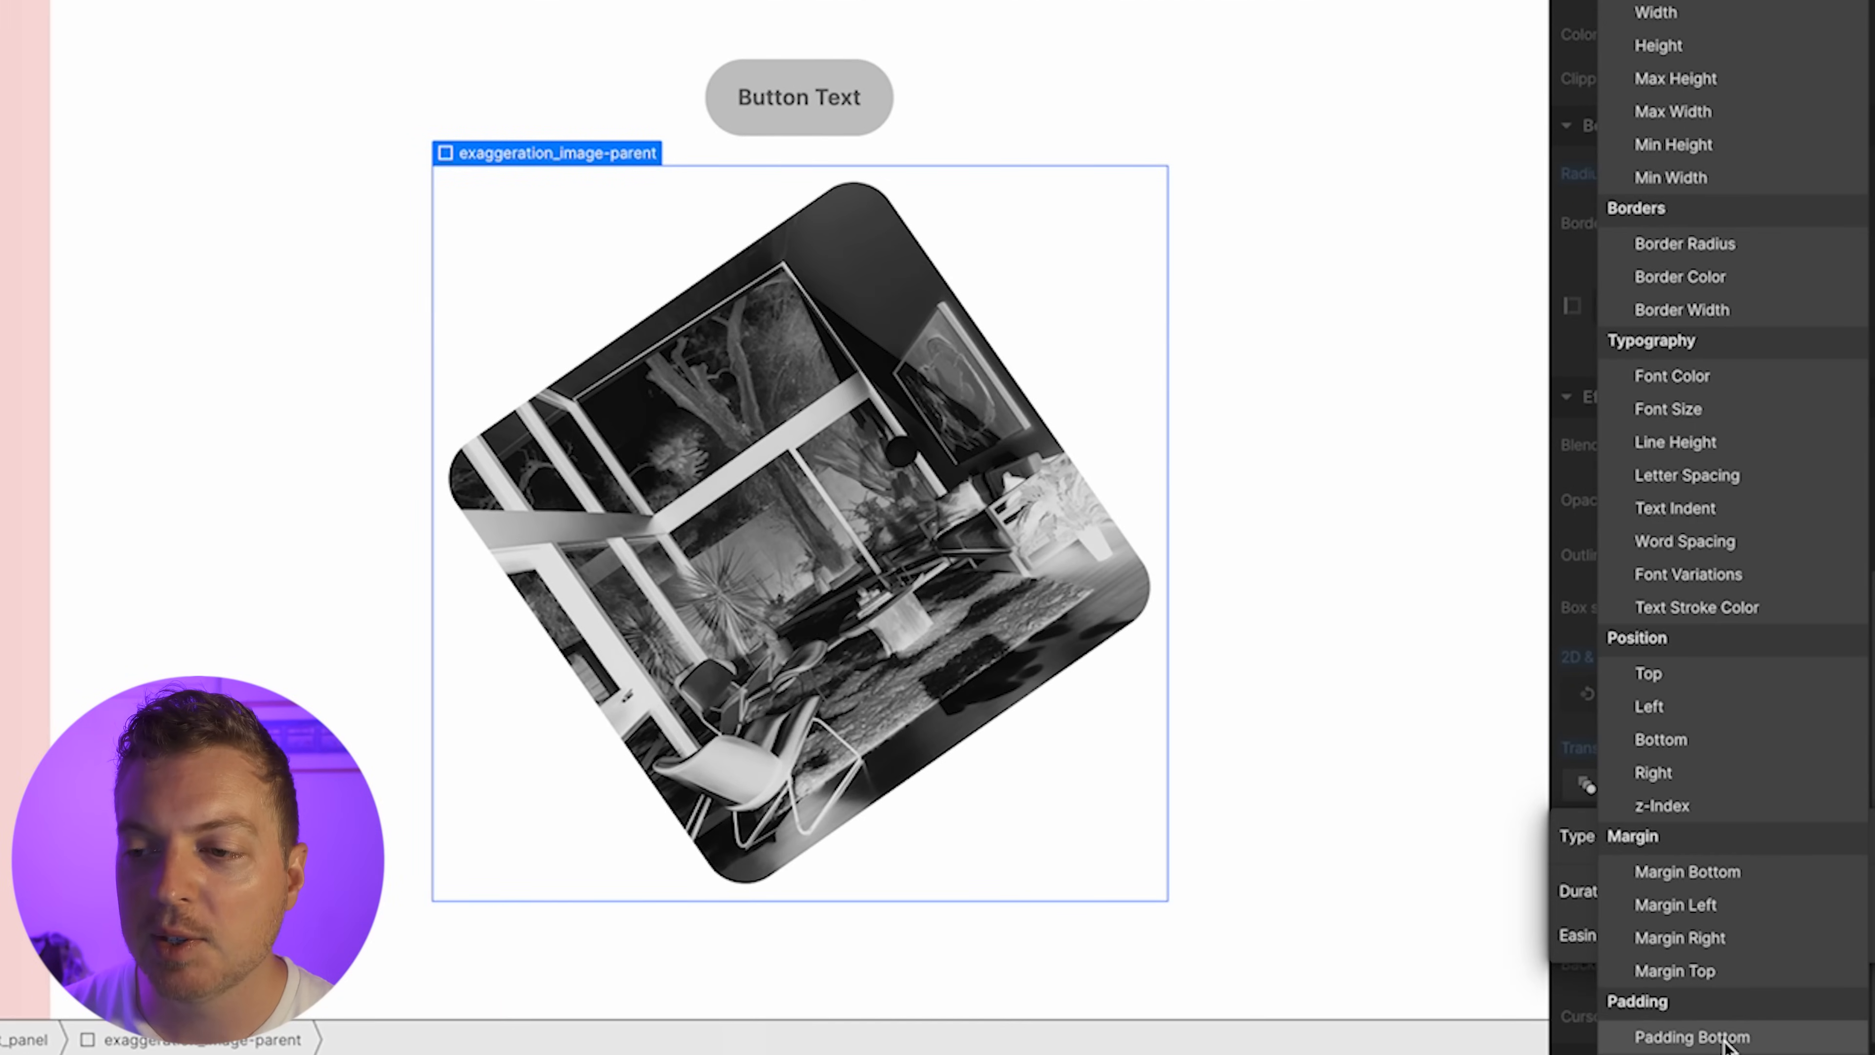
scroll(1721, 960, "down", 3)
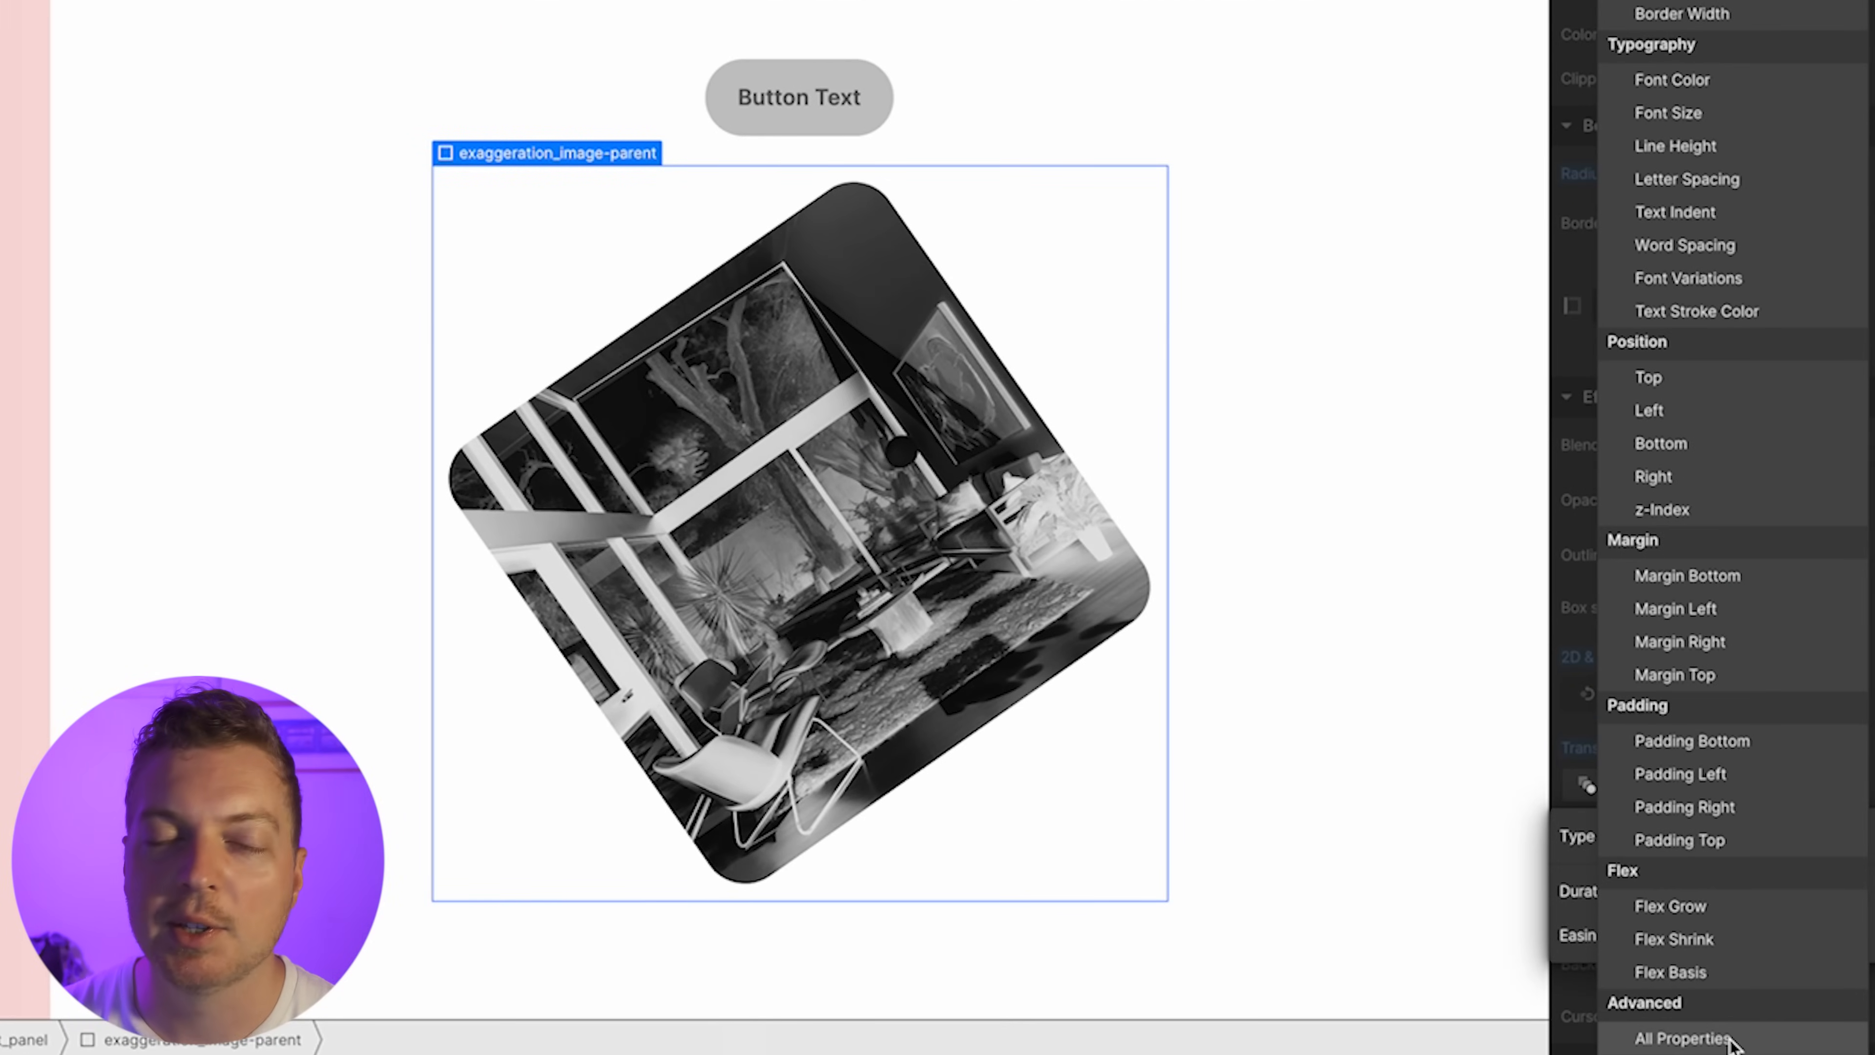
left_click(1683, 1038)
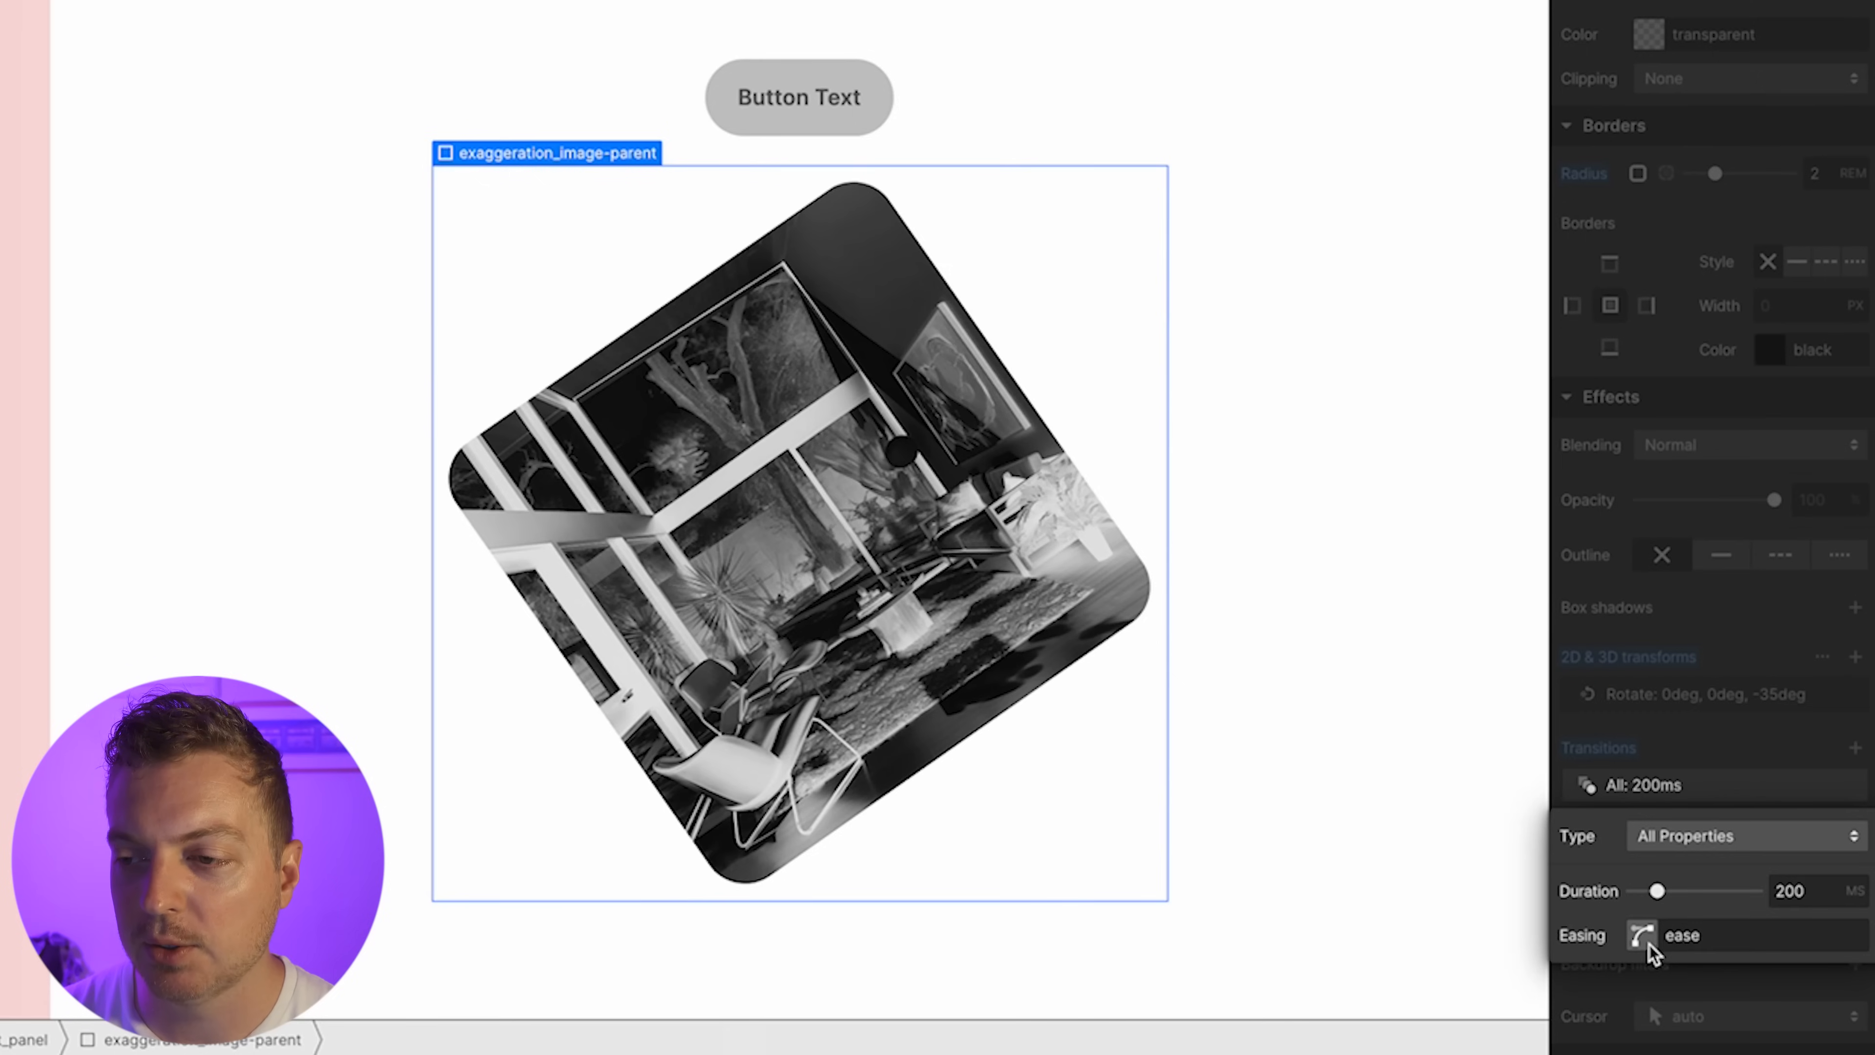
left_click(1786, 894)
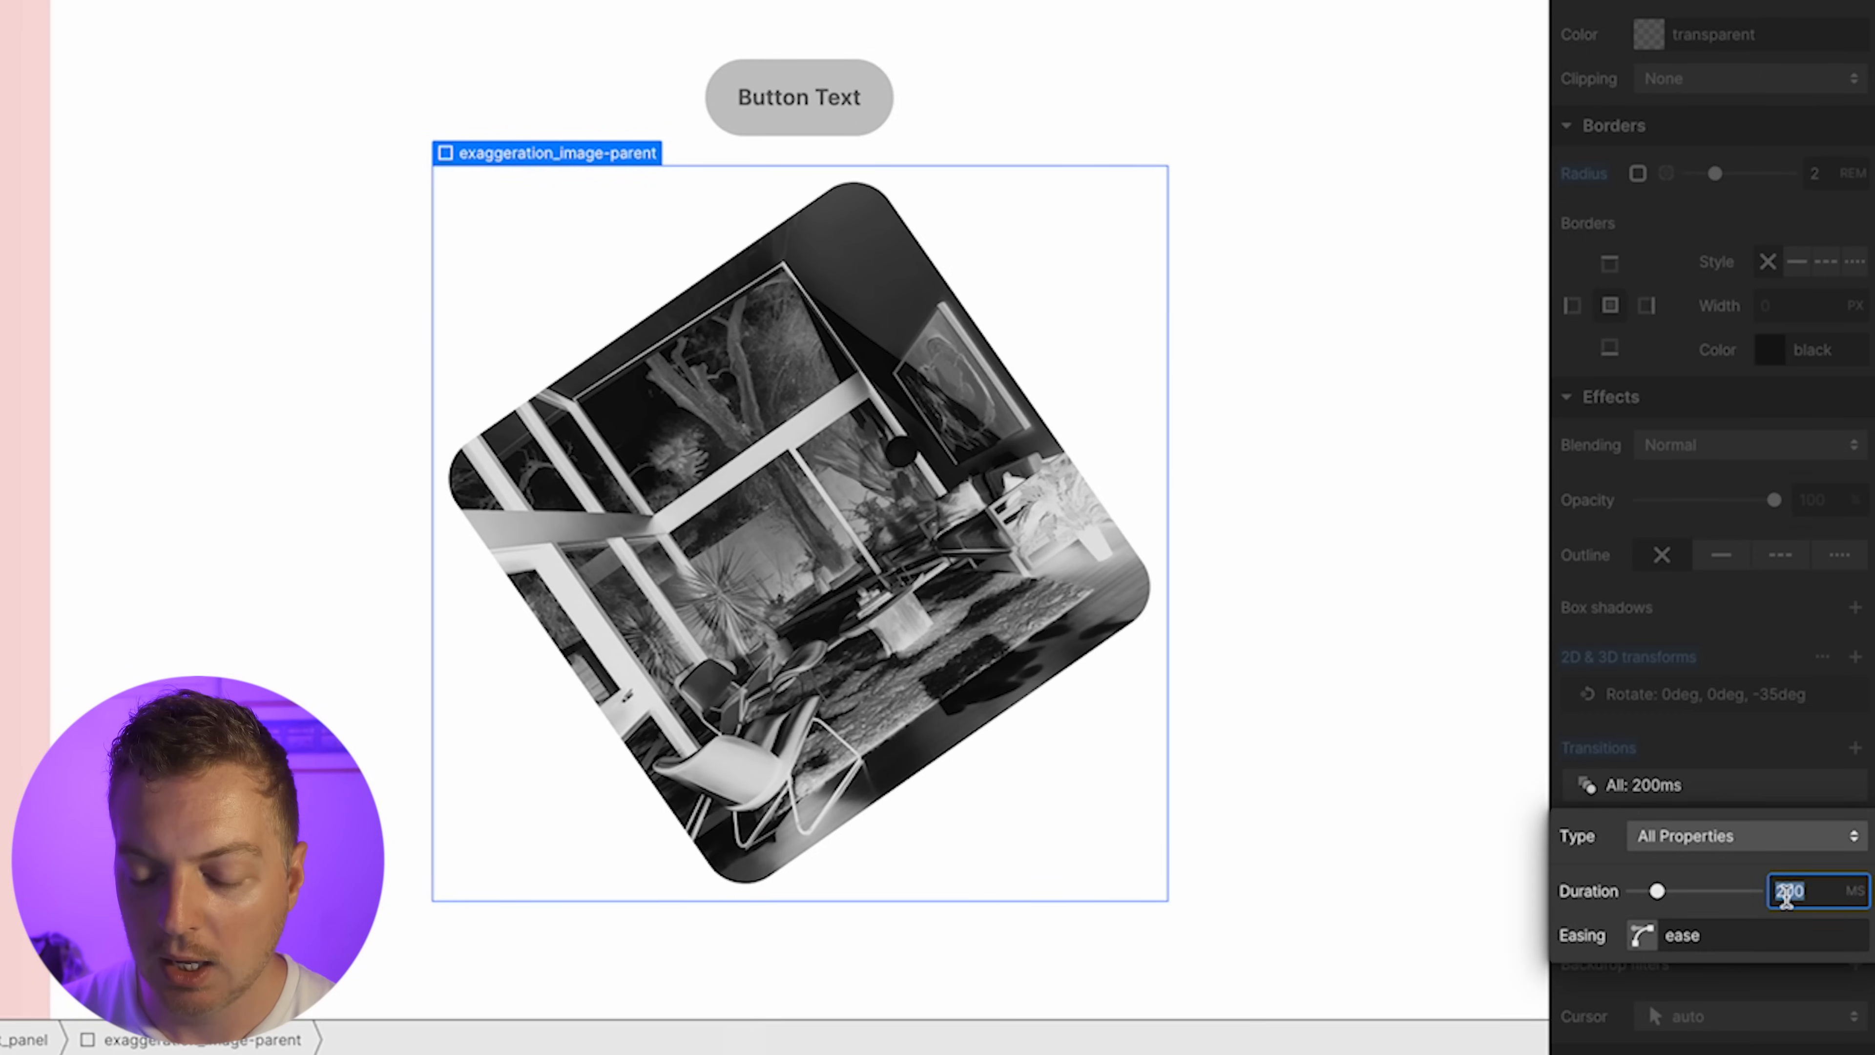
type("600")
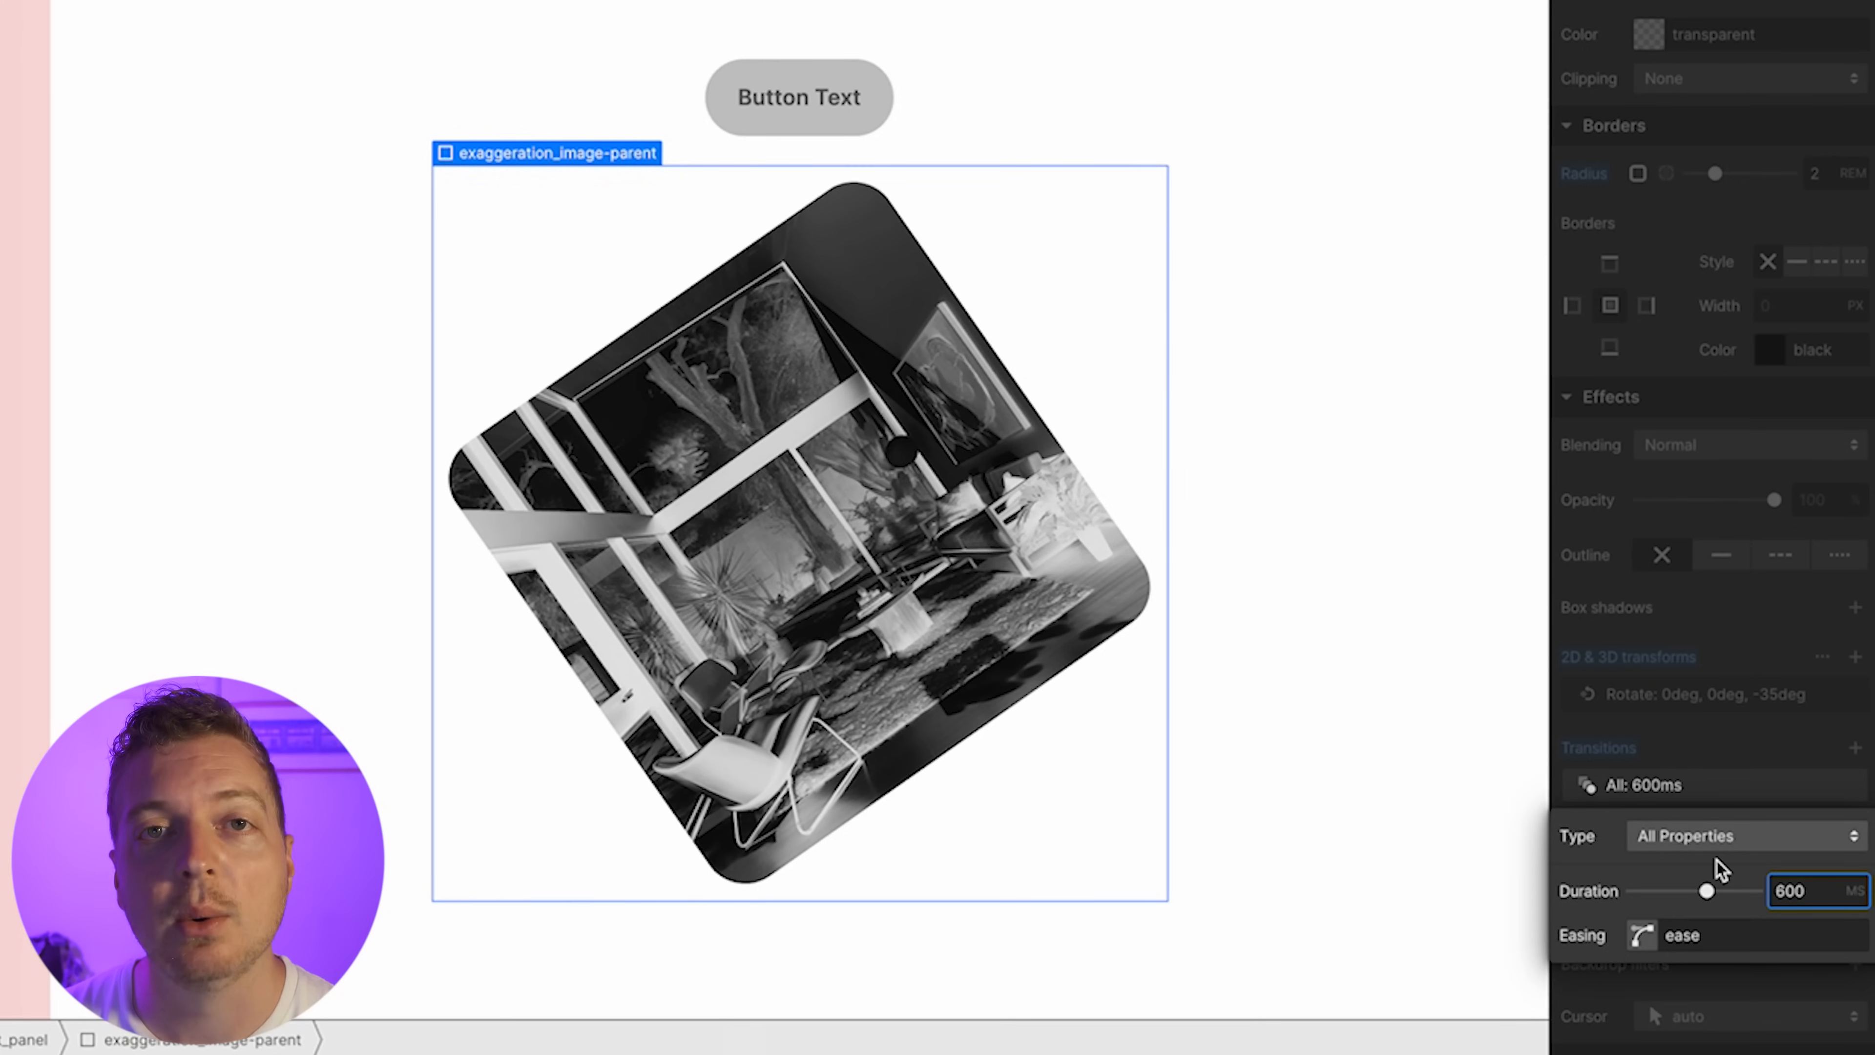
Set the transition's easing to Ease Out Cubic and preview the image's hover effect
left_click(1641, 935)
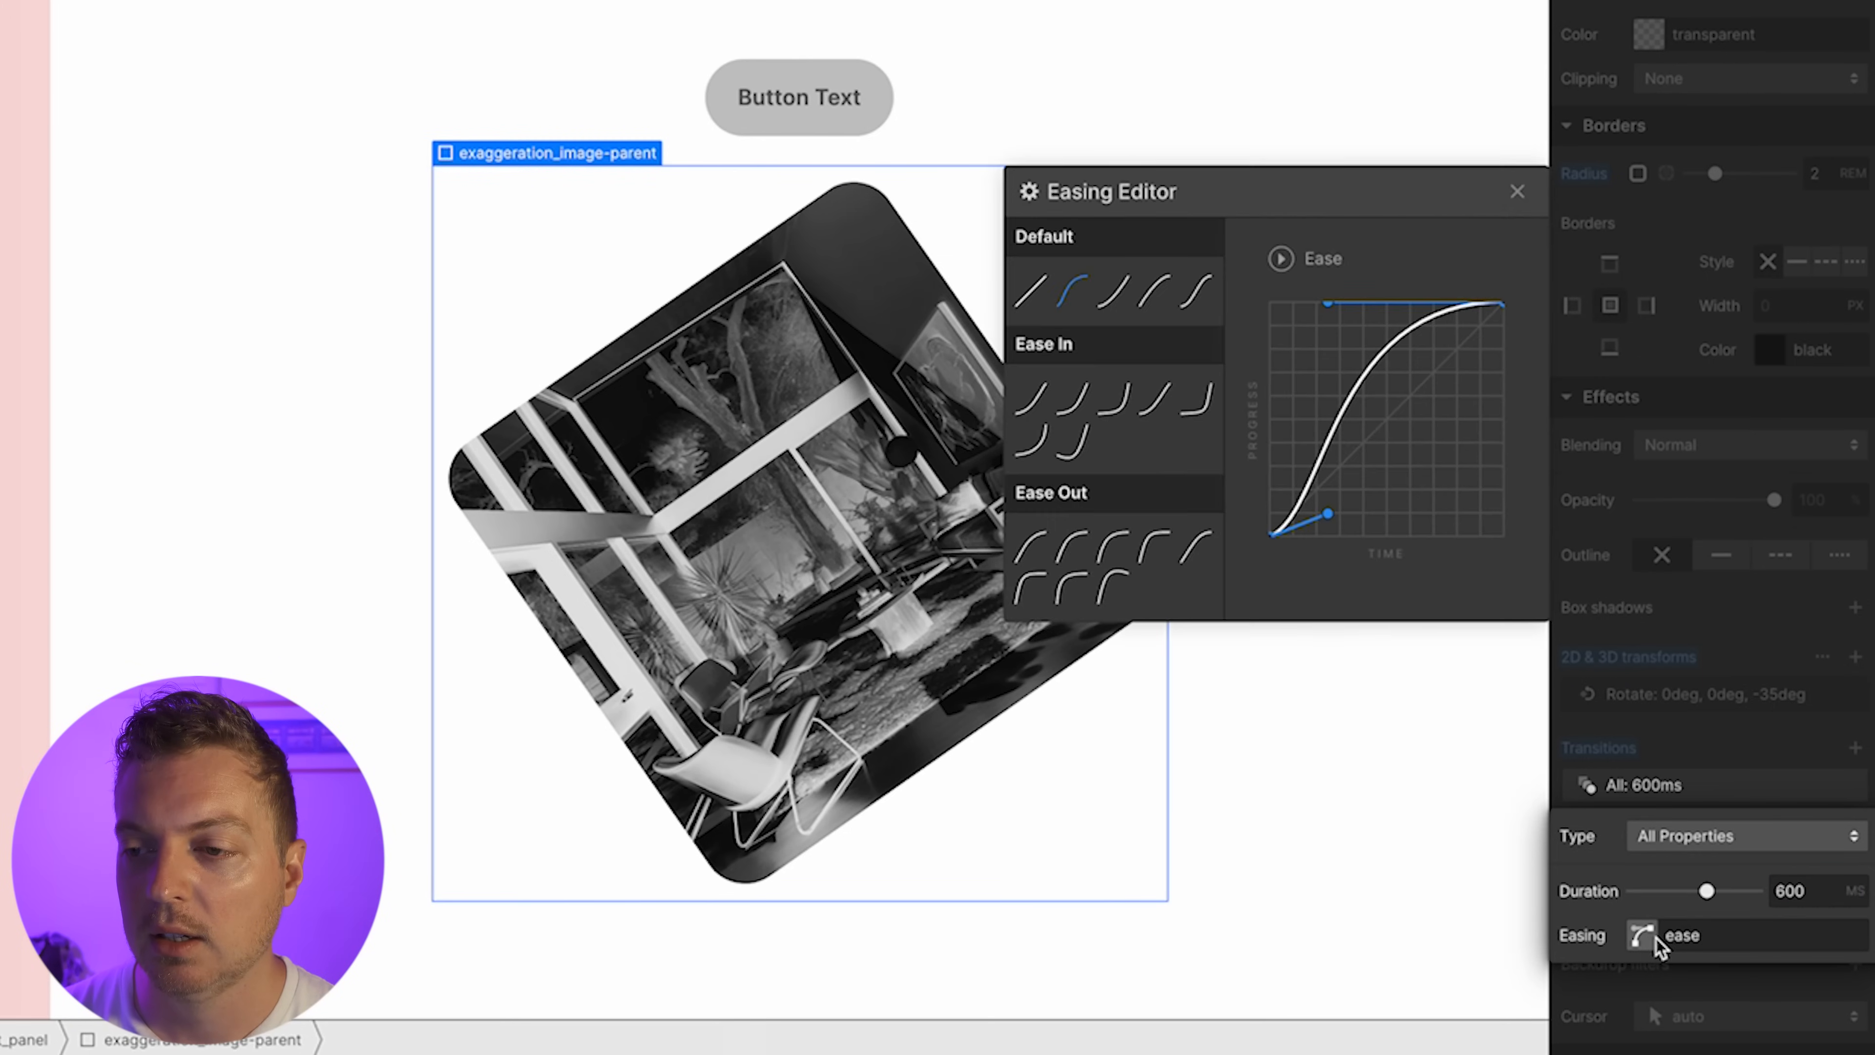
left_click(1074, 552)
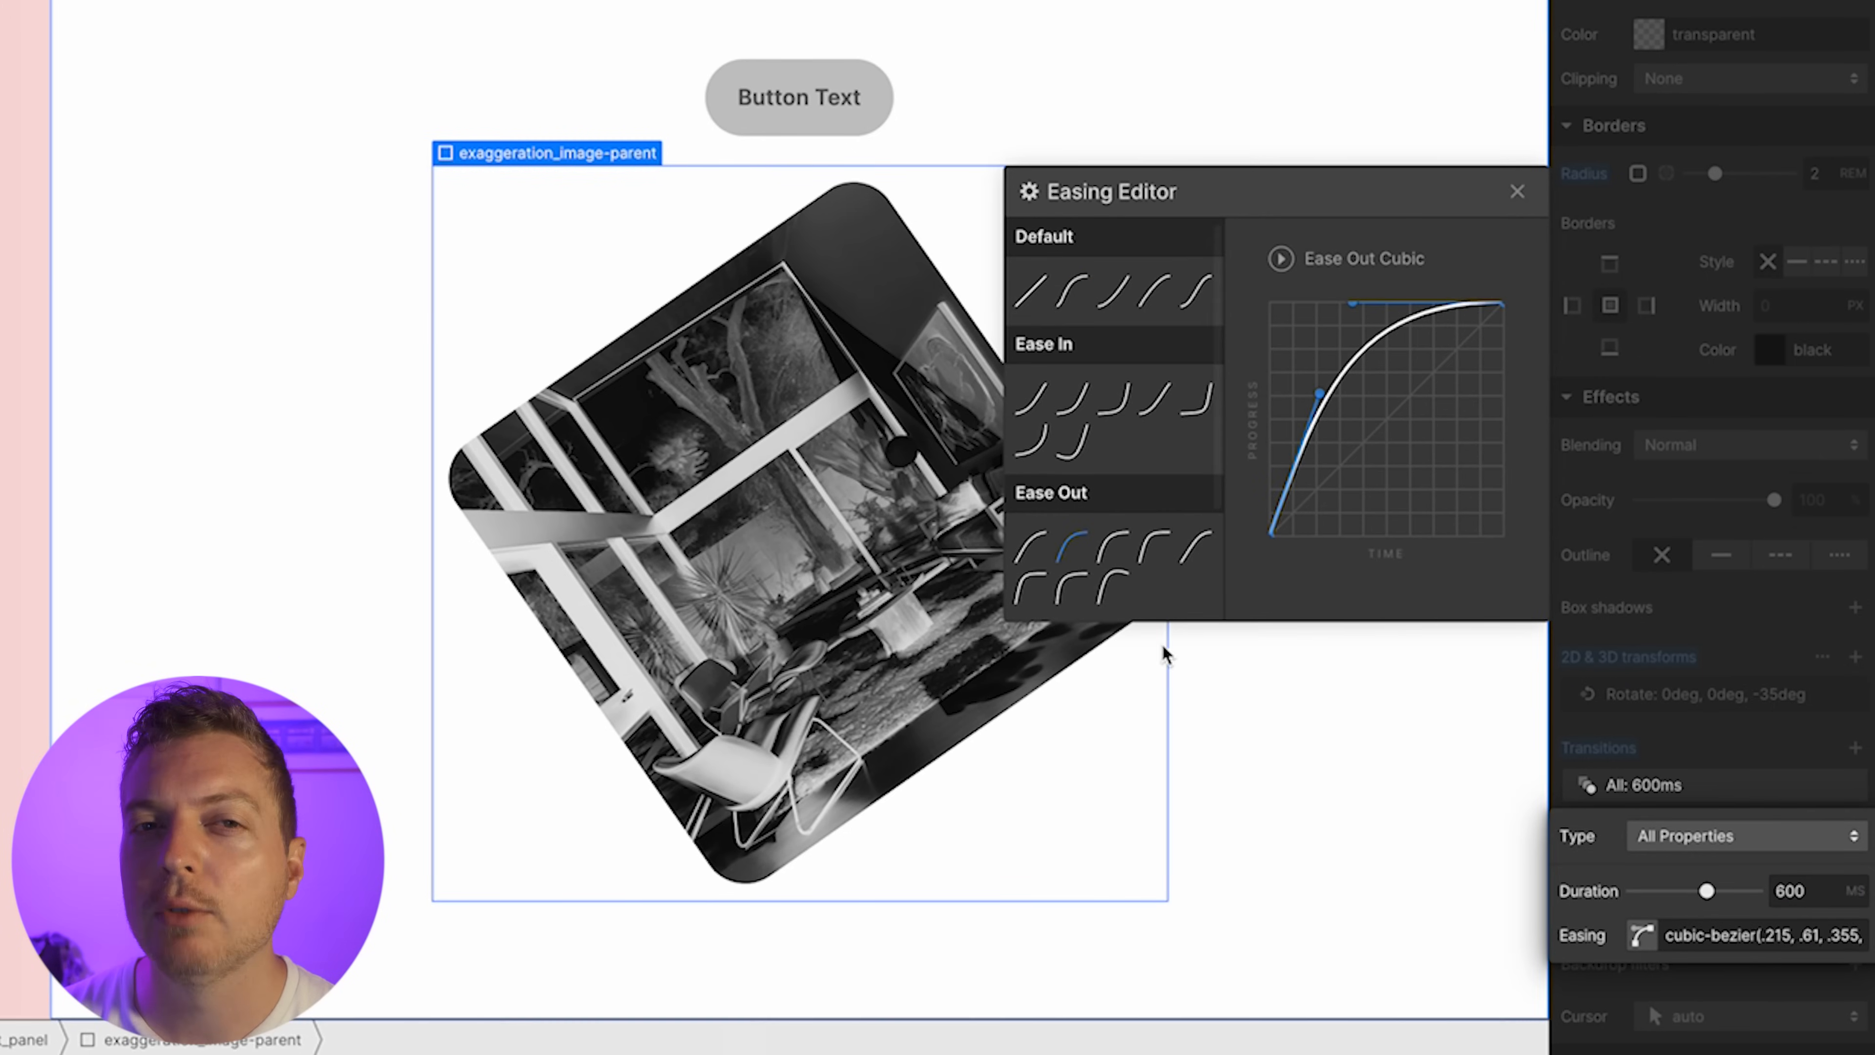
left_click(1334, 712)
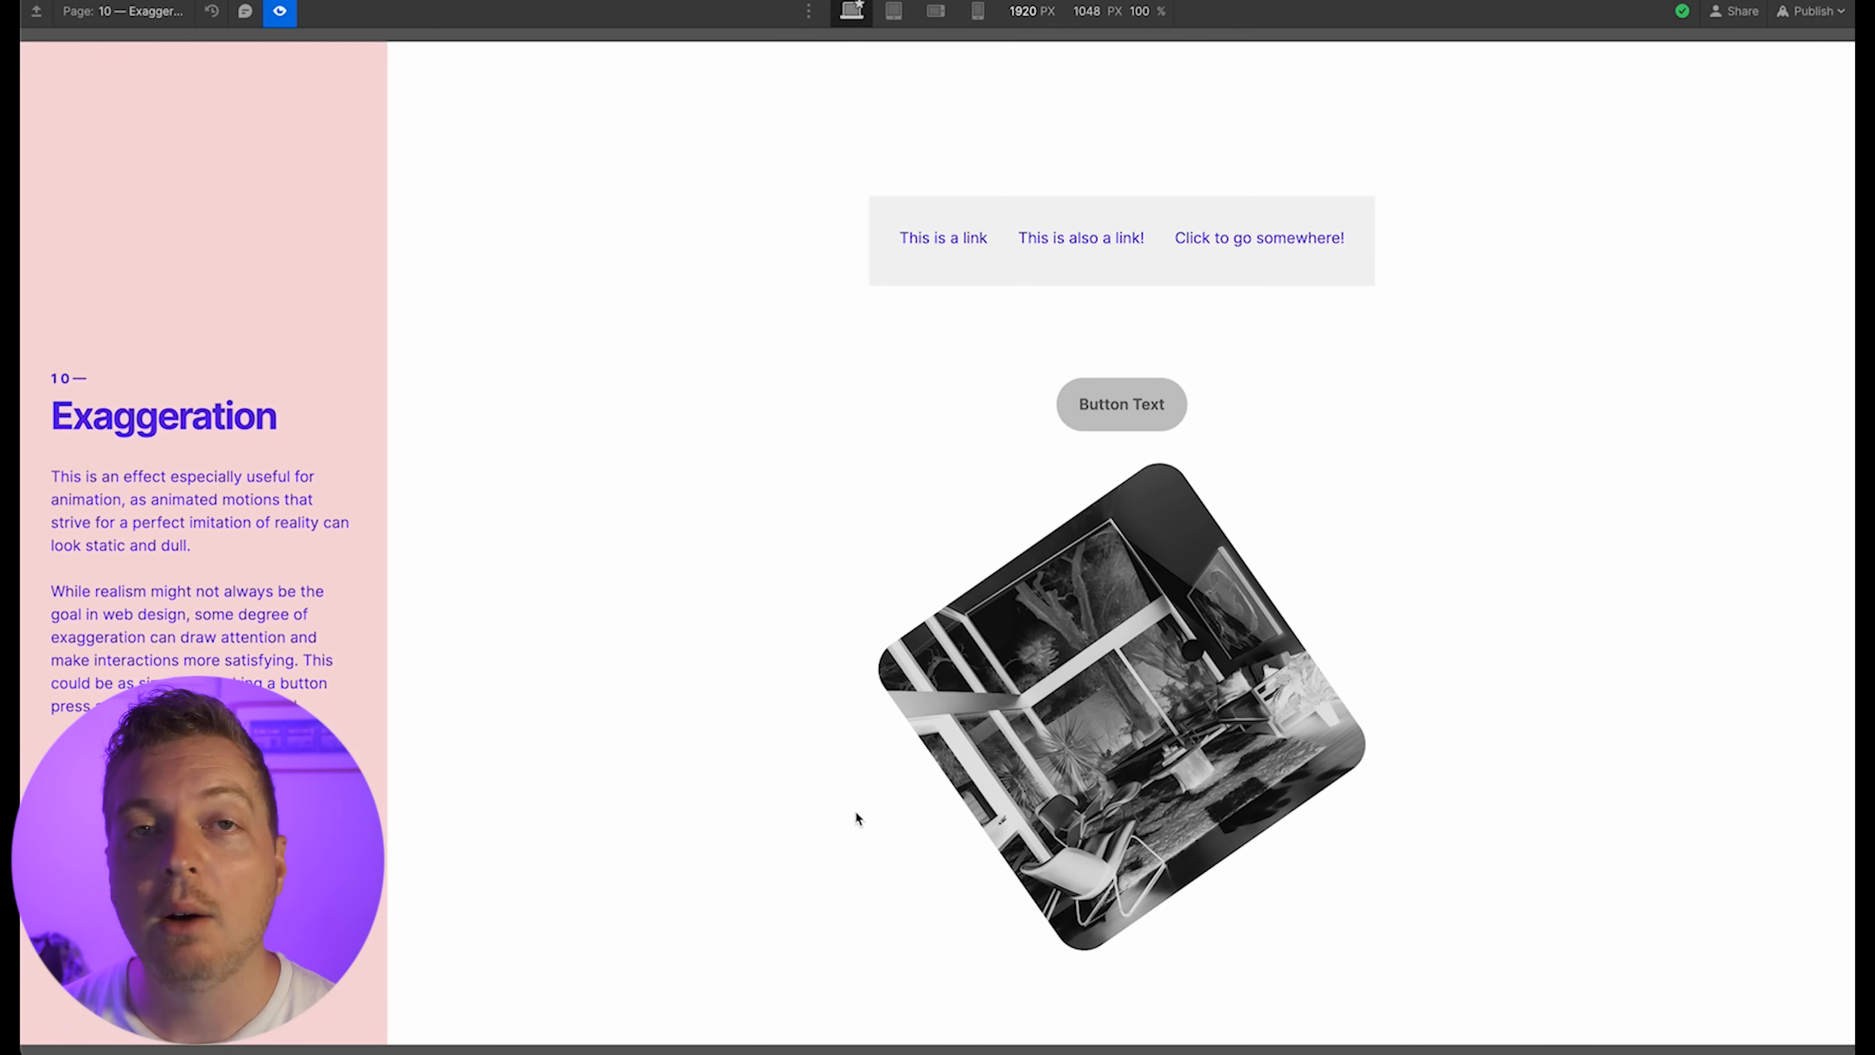
mouse_move(1093, 739)
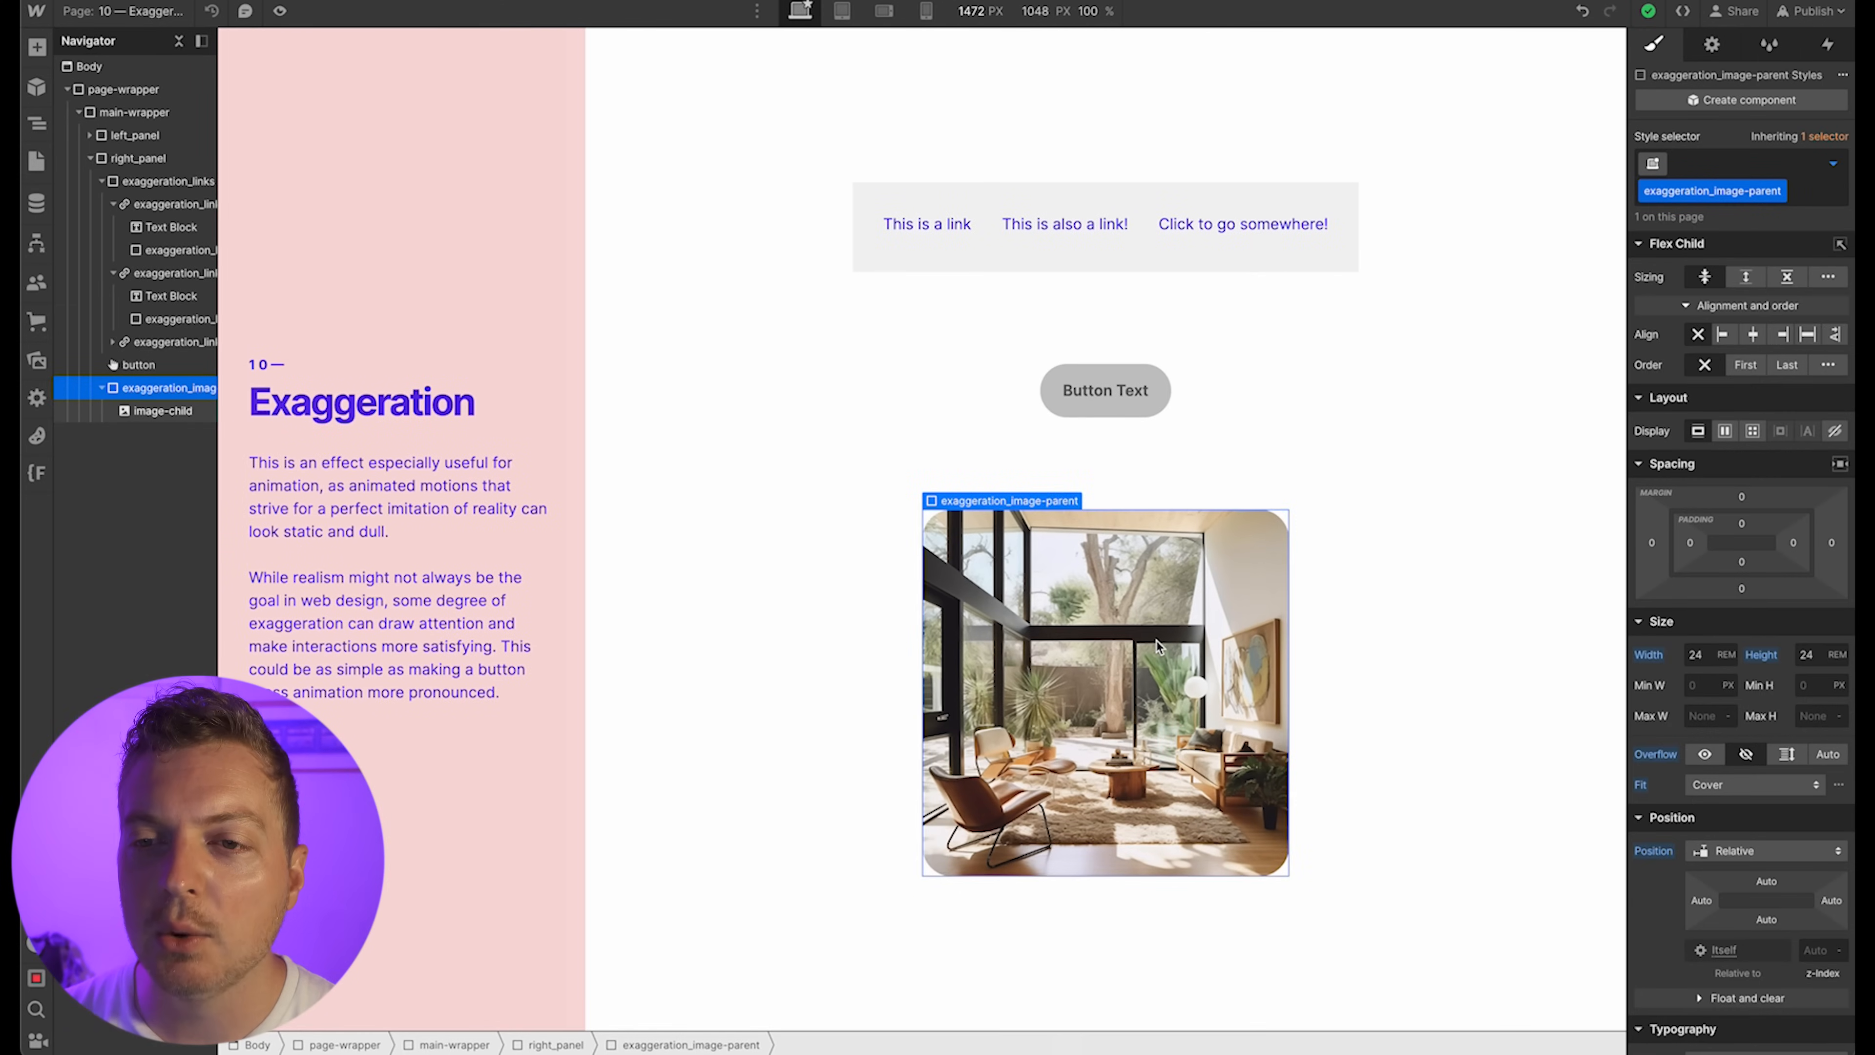
Set the transform origin of exaggeration_image-parent to its bottom-right corner, 100% left and 100% top
left_click(1156, 640)
key("Up")
scroll(1804, 811, "down", 8)
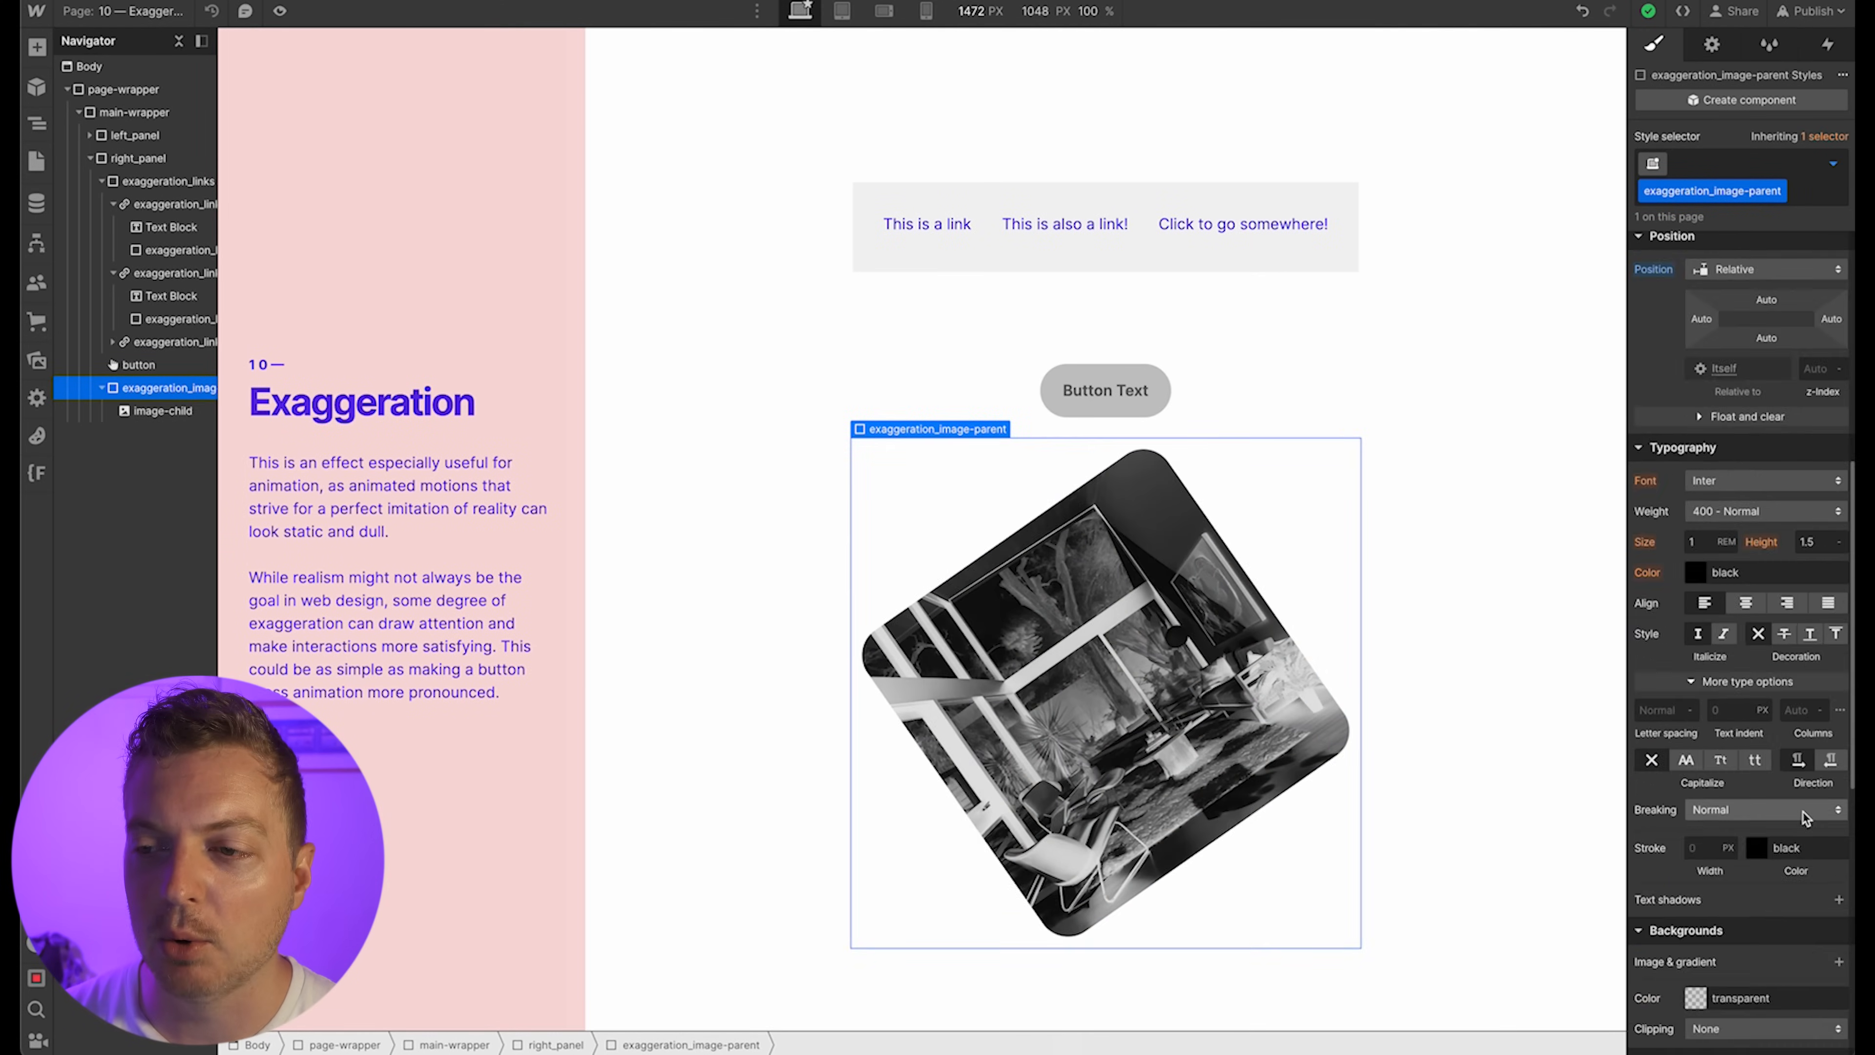
scroll(1784, 811, "down", 6)
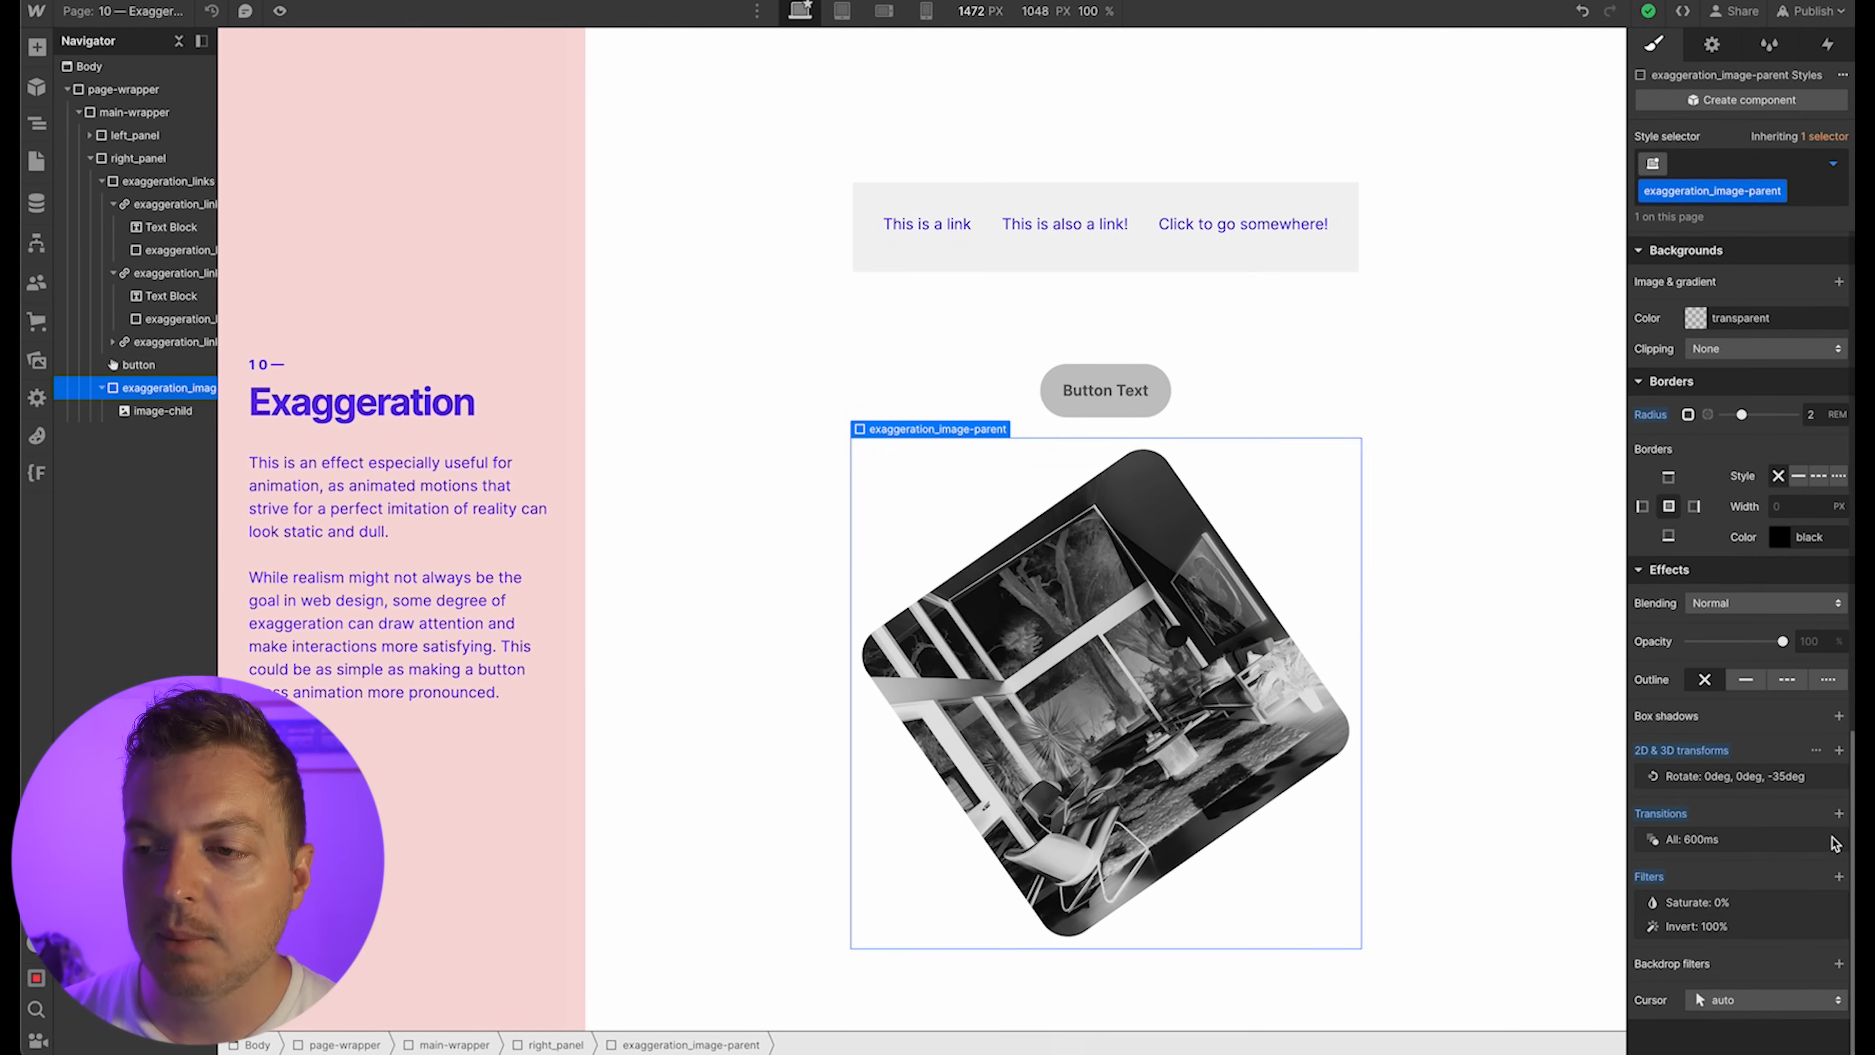
left_click(1816, 750)
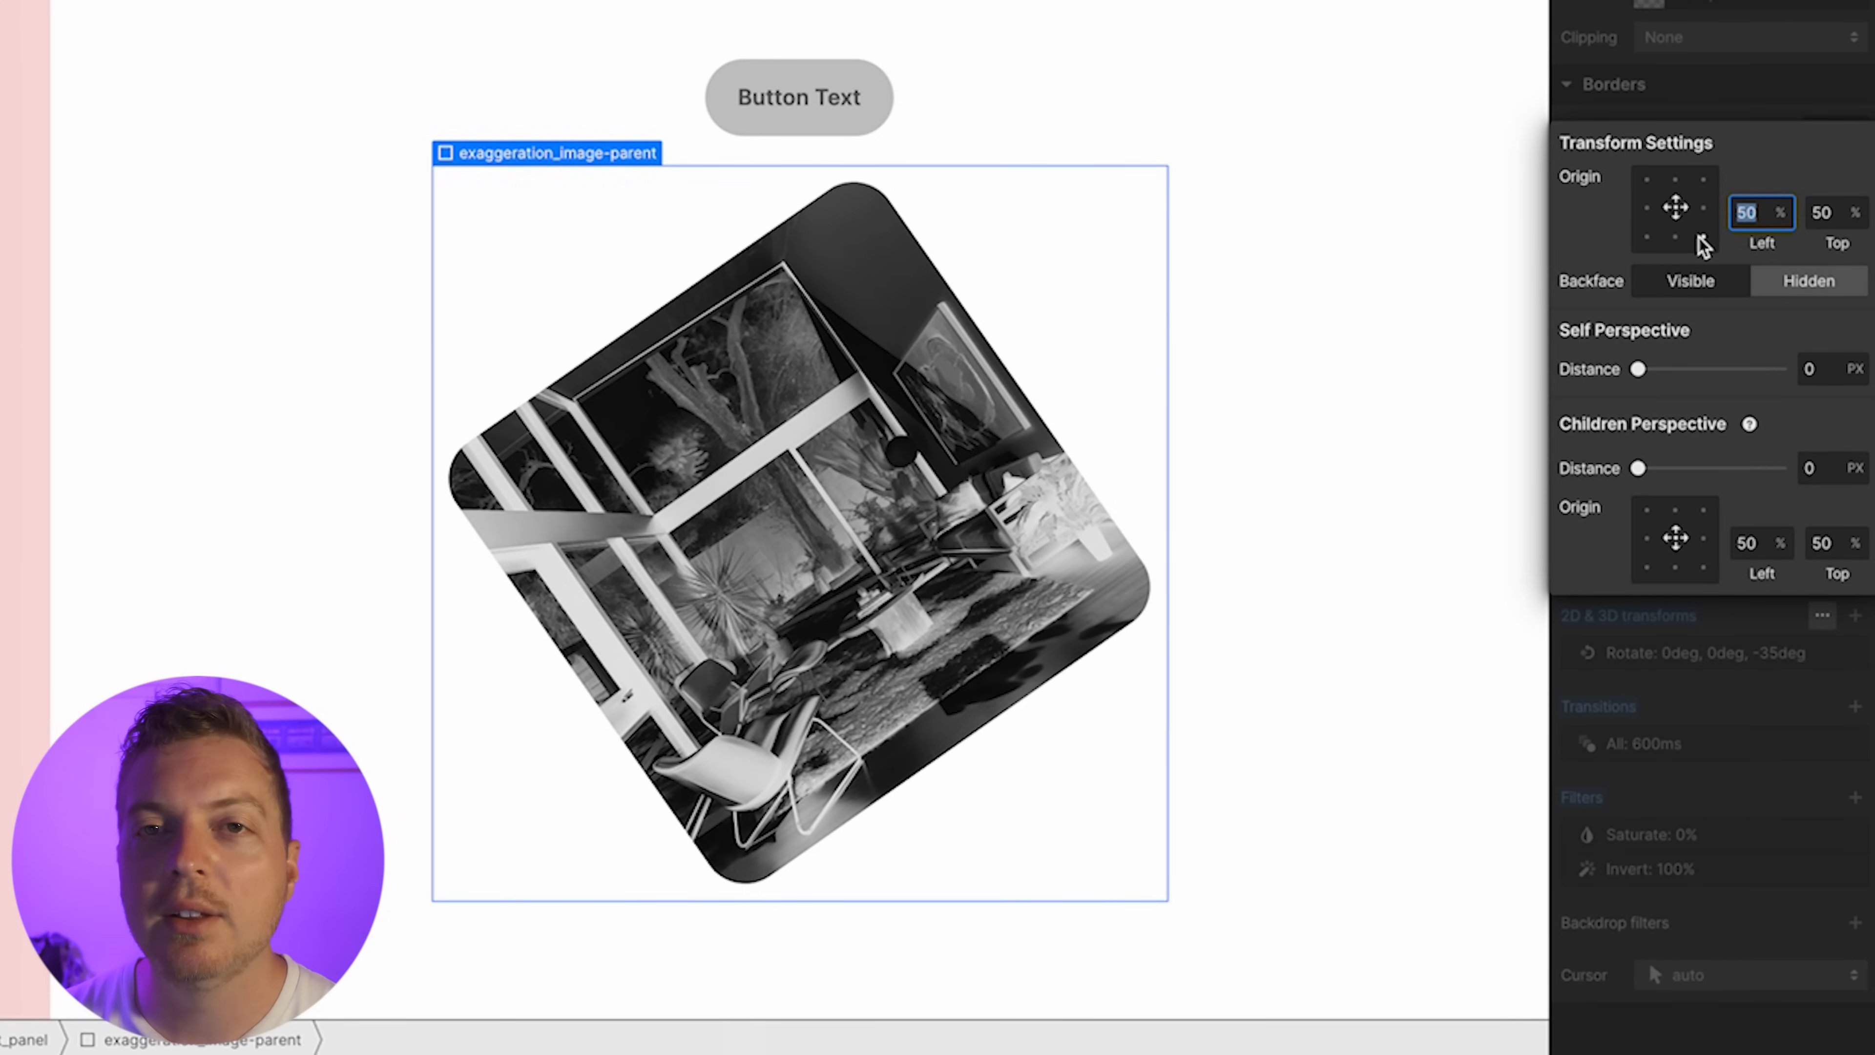
left_click(1702, 237)
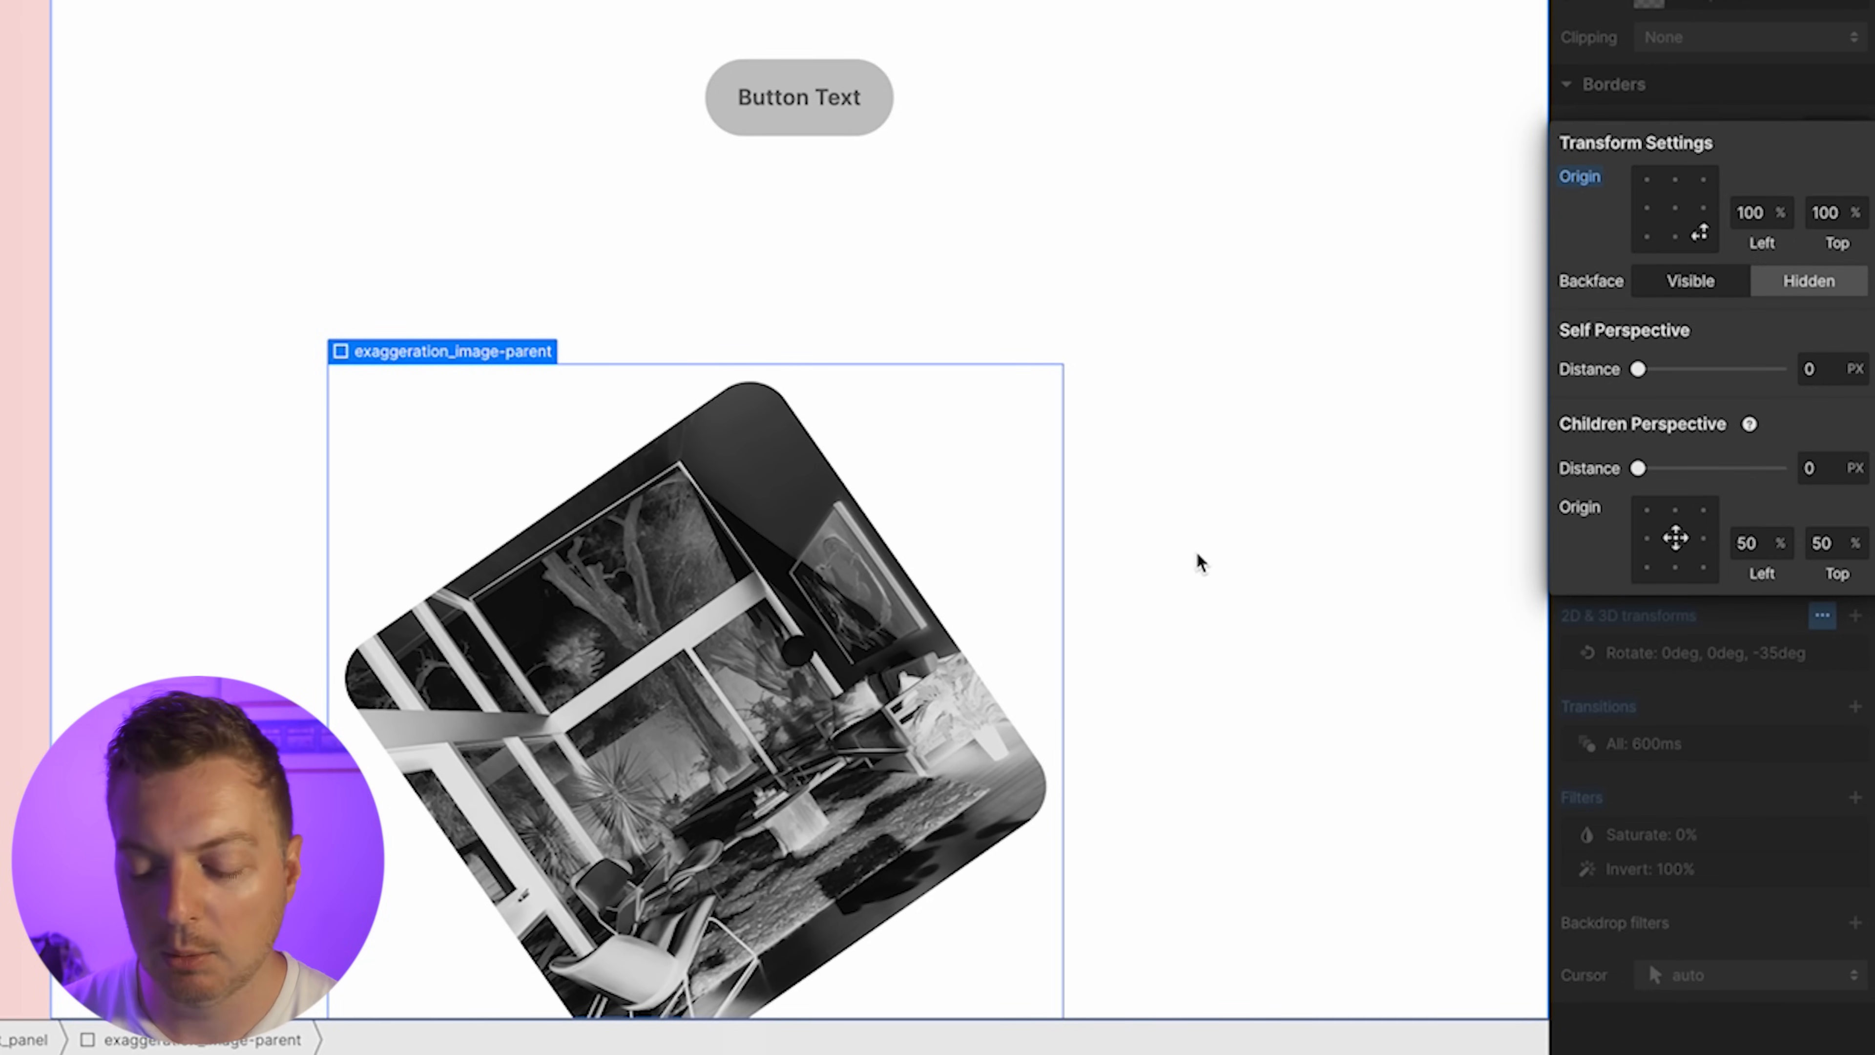
Preview the Exaggeration image's hover effect with the bottom-right transform origin, and exit the preview
key("super+shift+p")
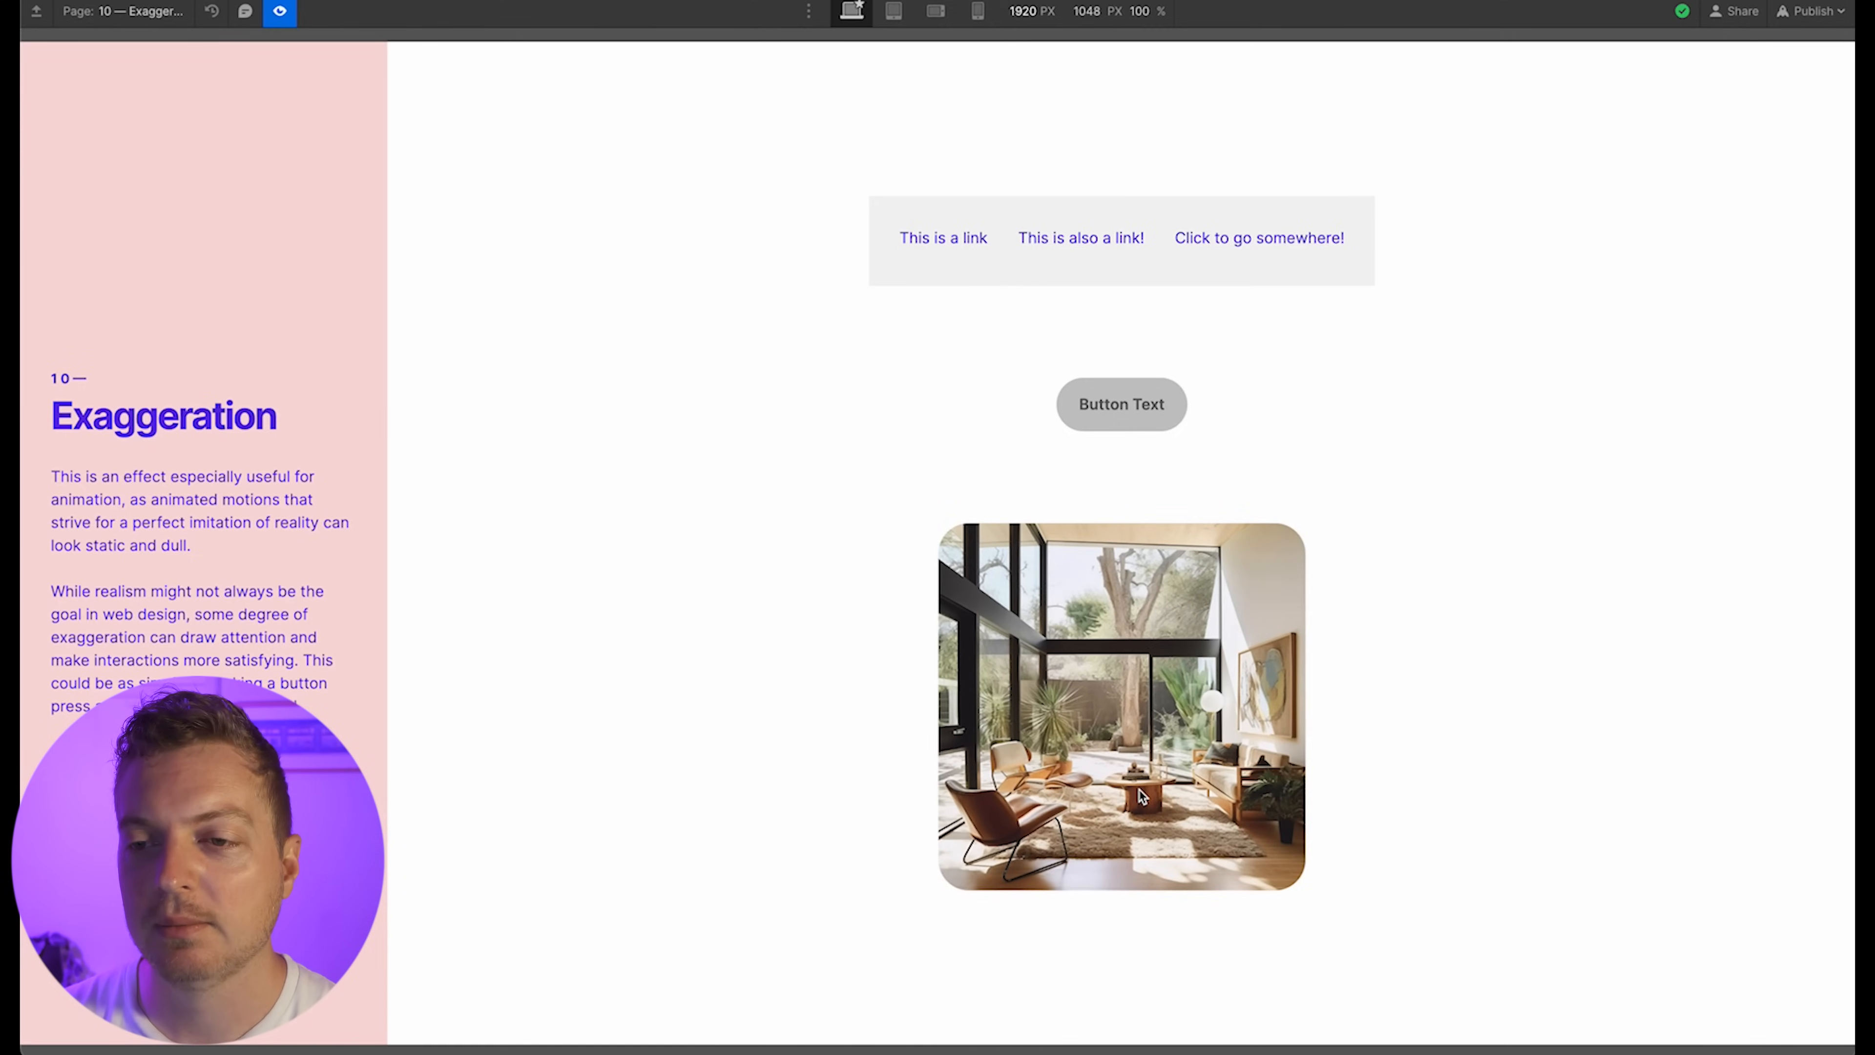
key("super+shift+p")
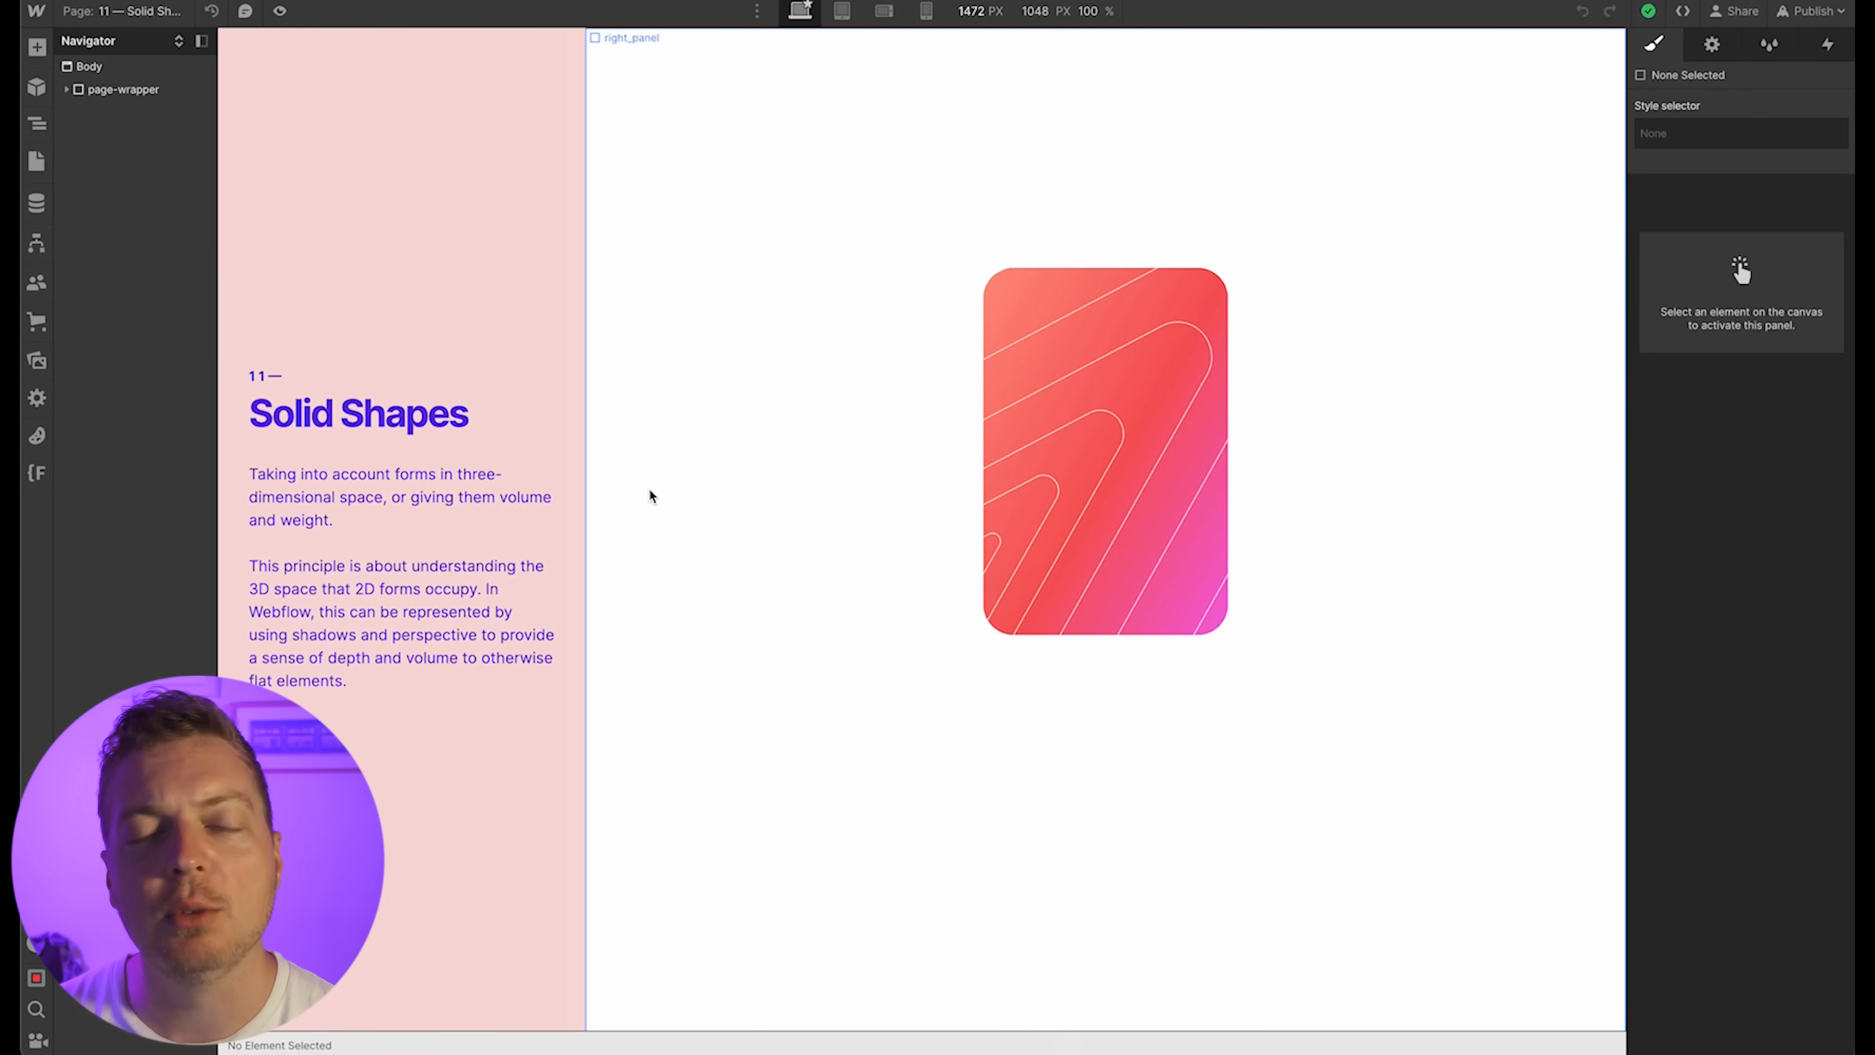
Select shapes_container on the Solid Shapes page and open its mouse hover animation "11: Solid Drawing Hover In" for editing
left_click(1006, 438)
key("Up")
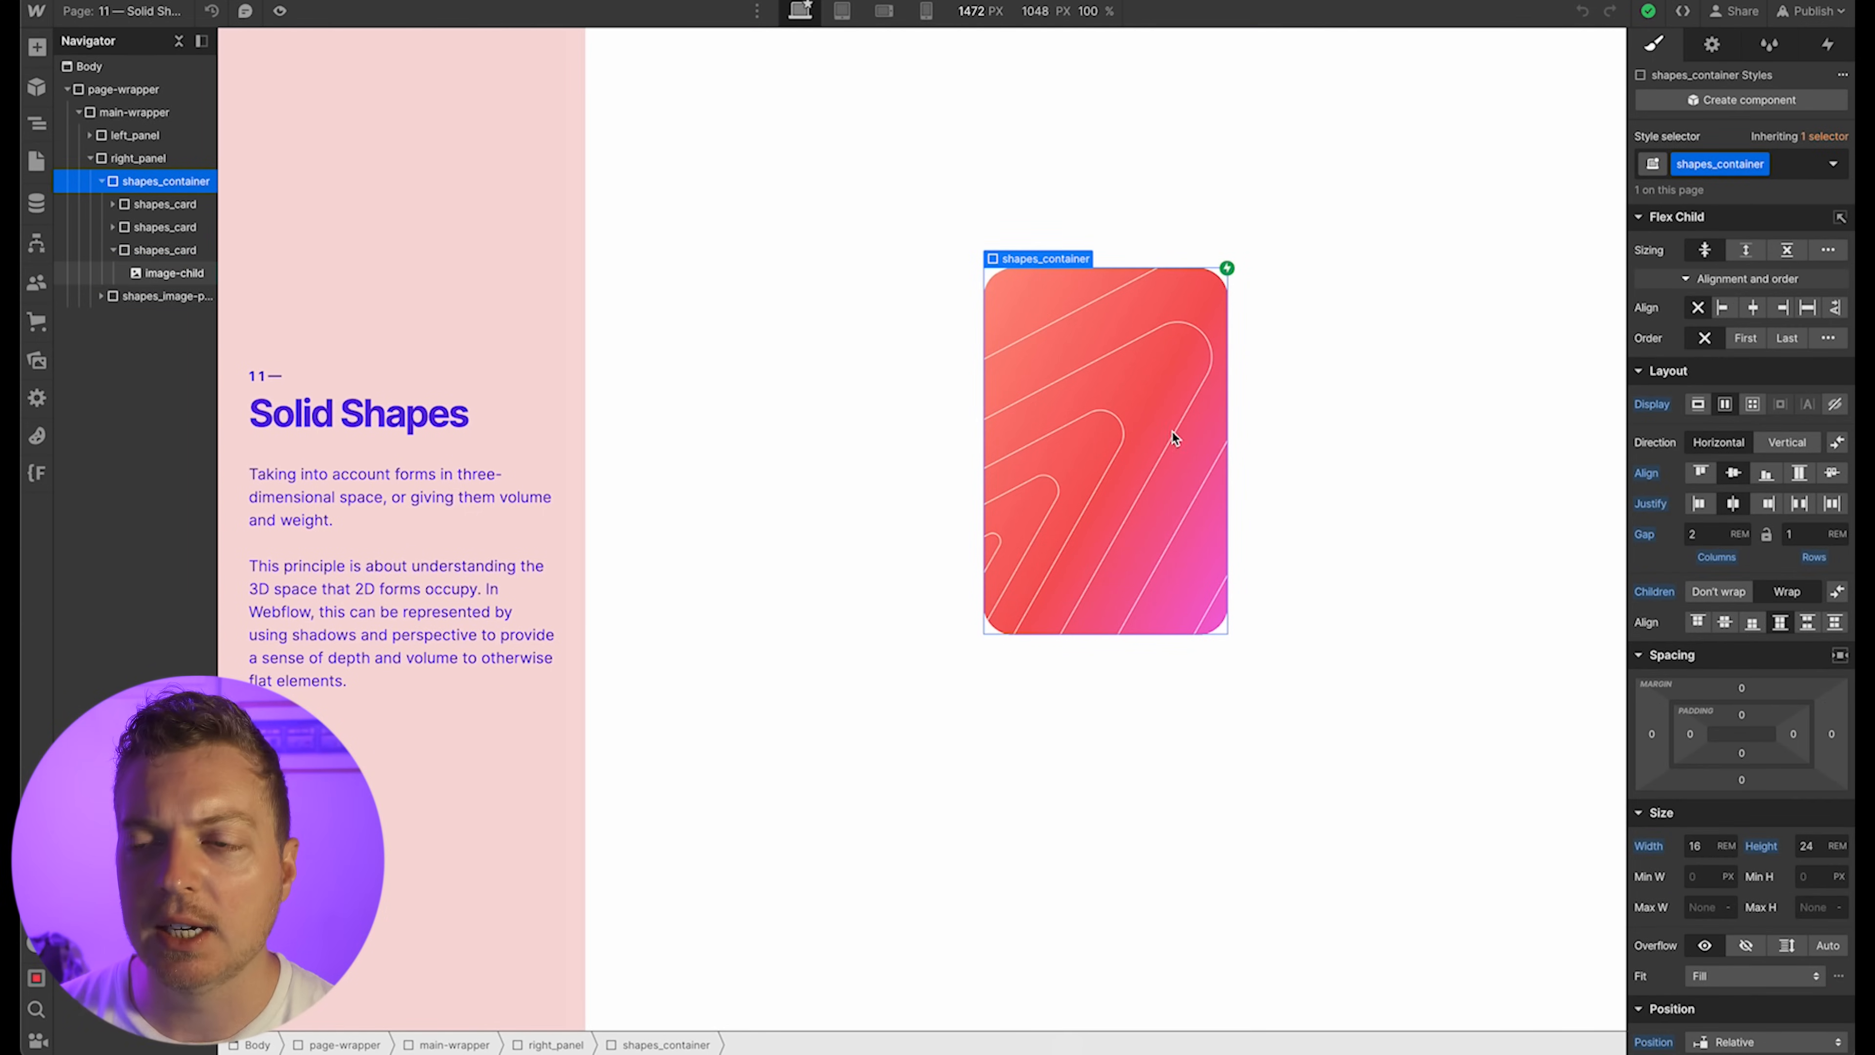
scroll(1679, 811, "down", 1)
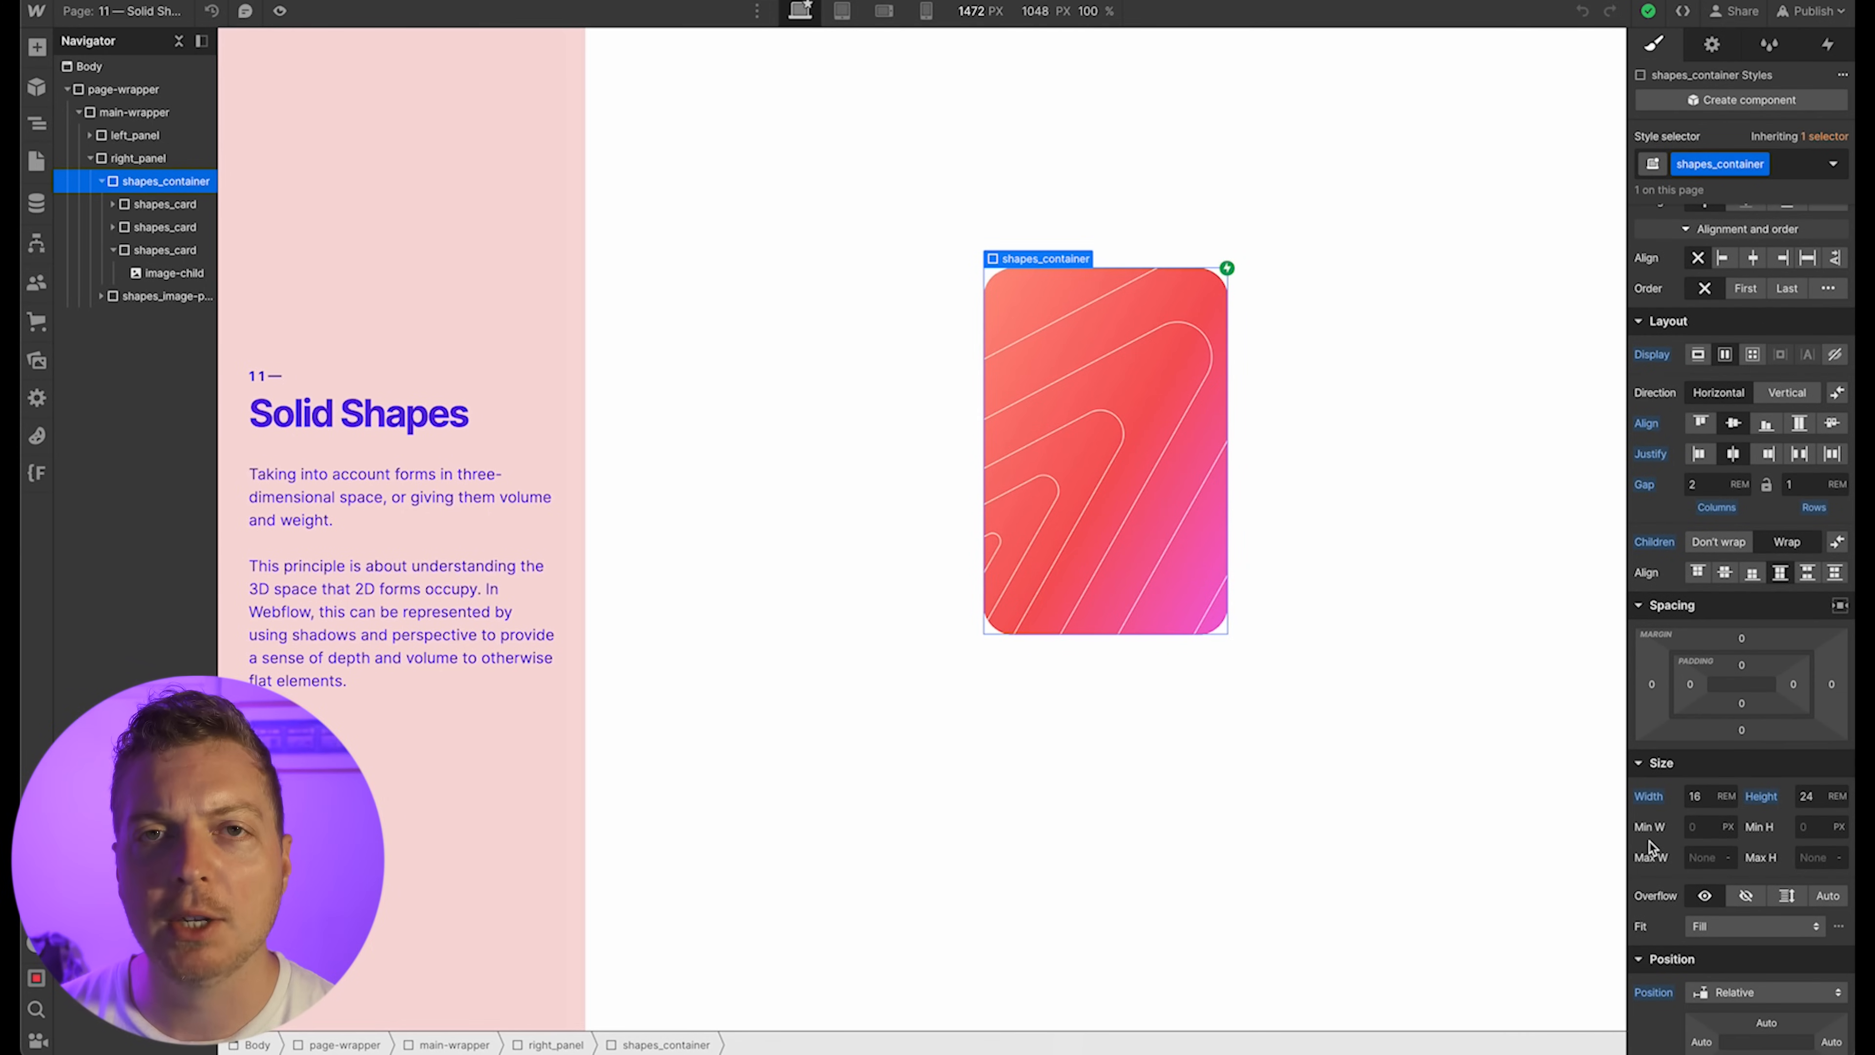
left_click(1117, 471)
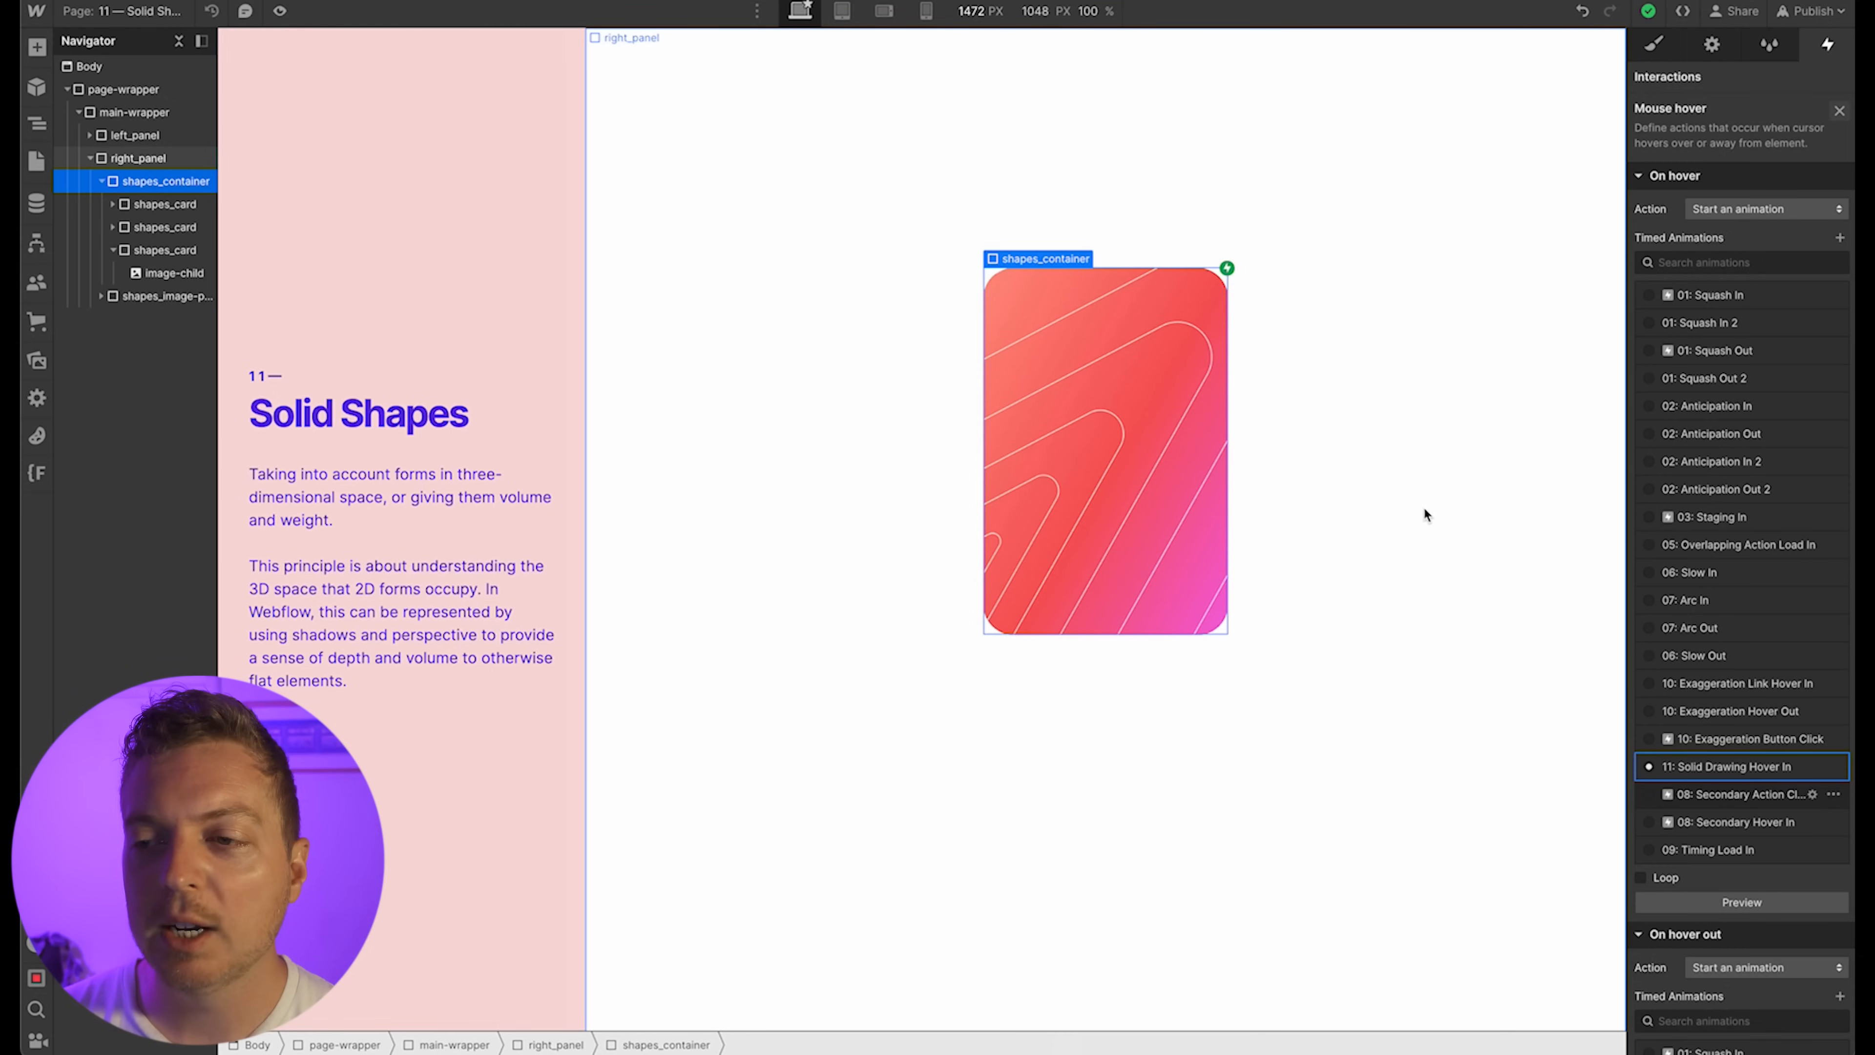
left_click(1749, 768)
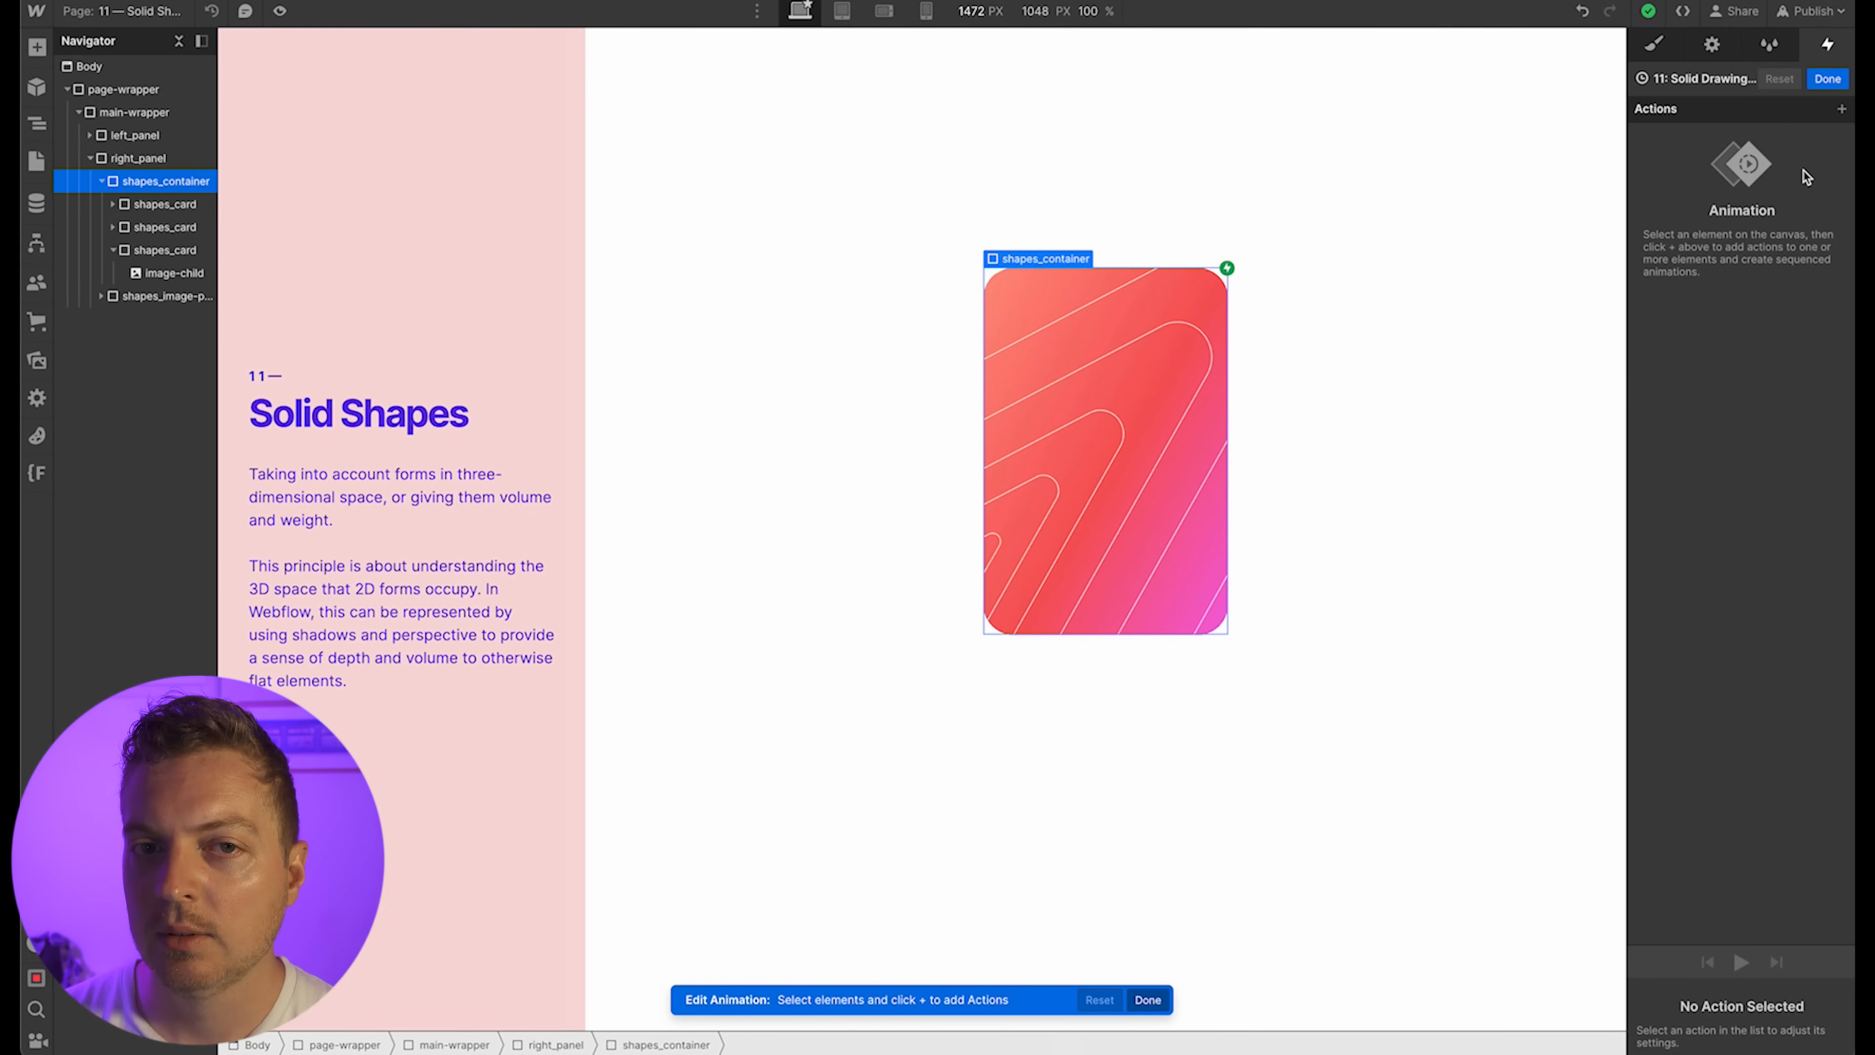
Add Move actions for the shapes_card elements and set the green second card's X move to 30%
key("Down")
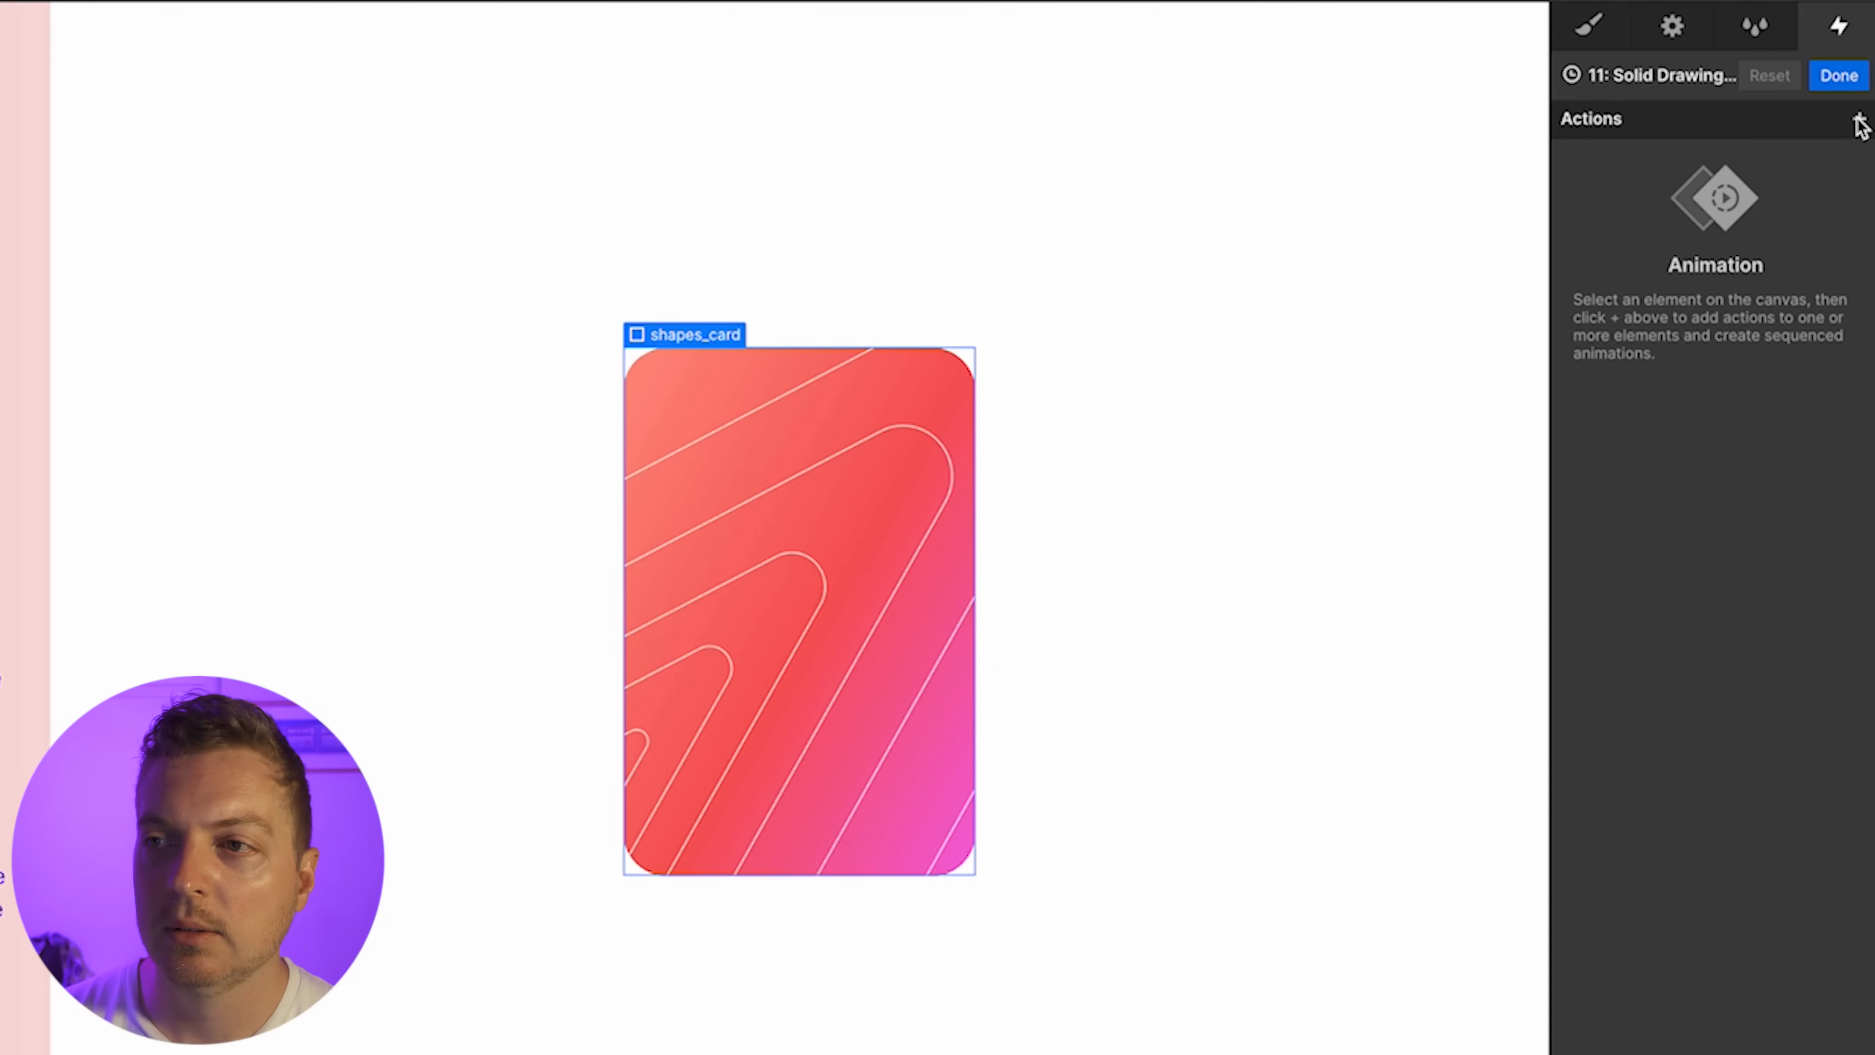
left_click(1841, 112)
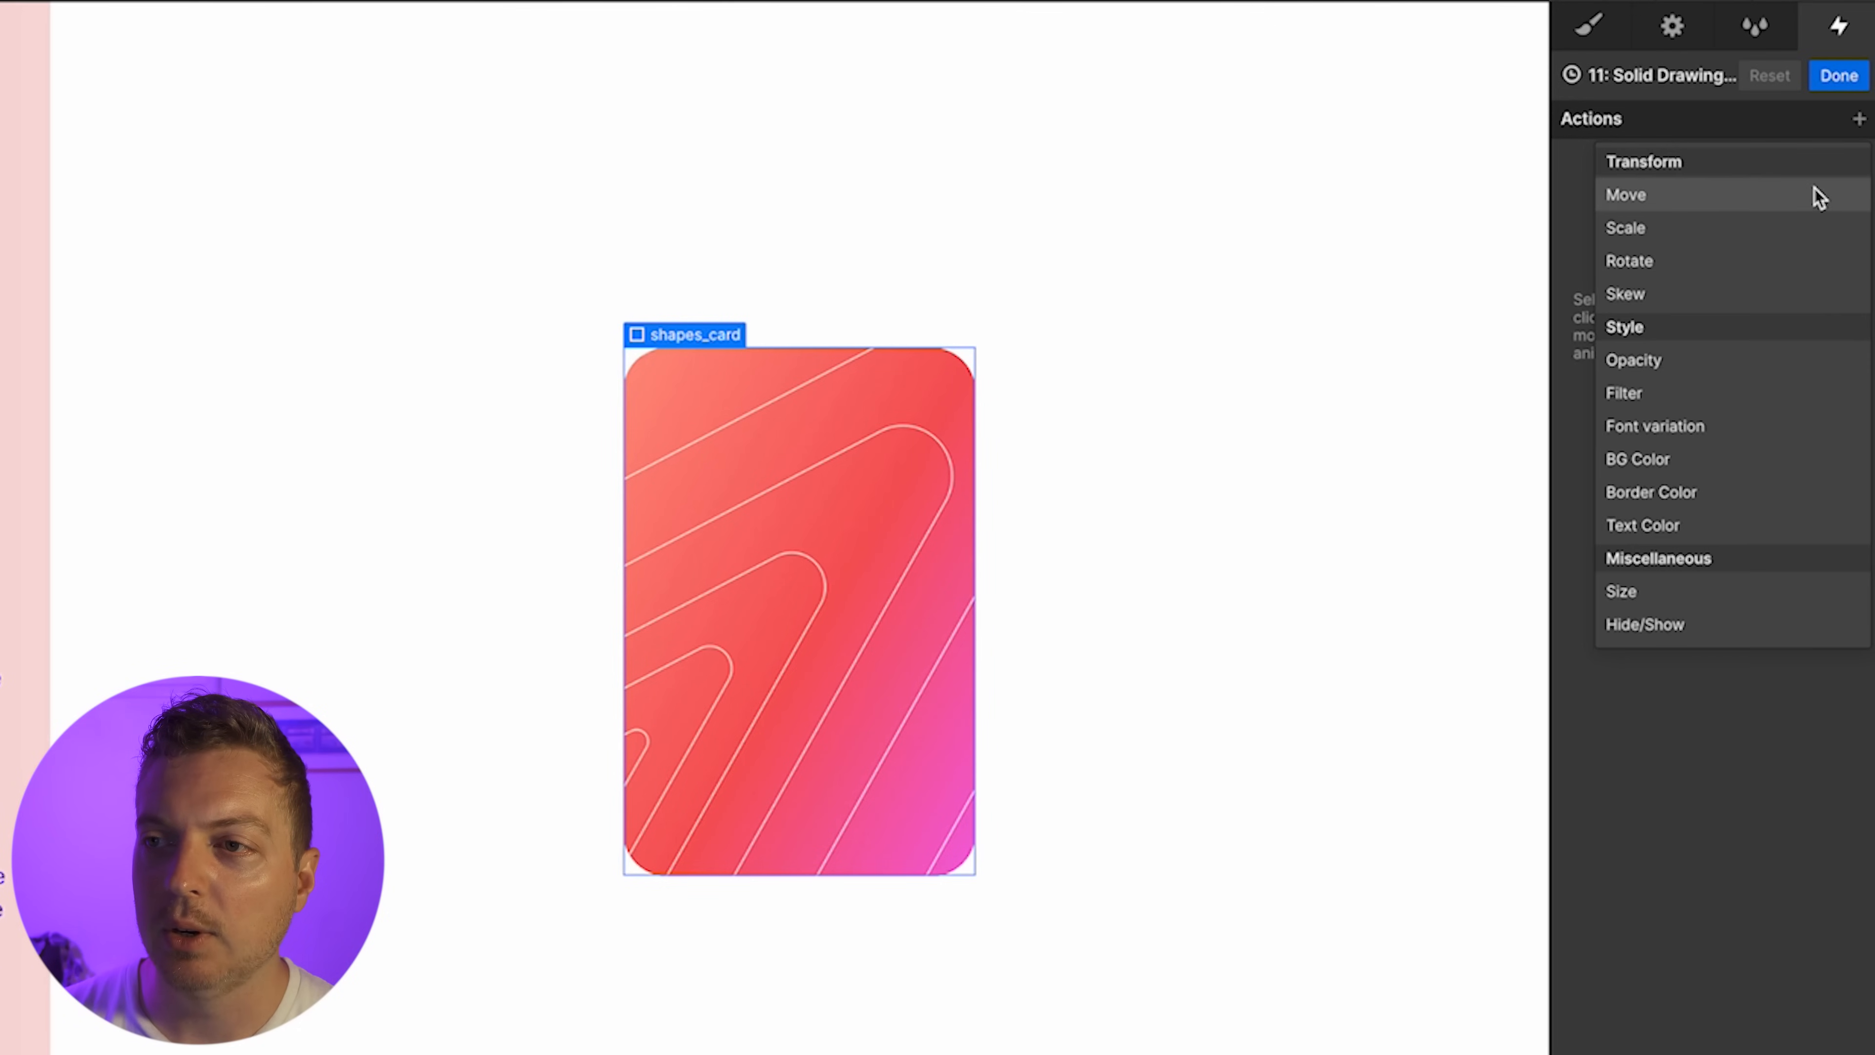
left_click(1810, 158)
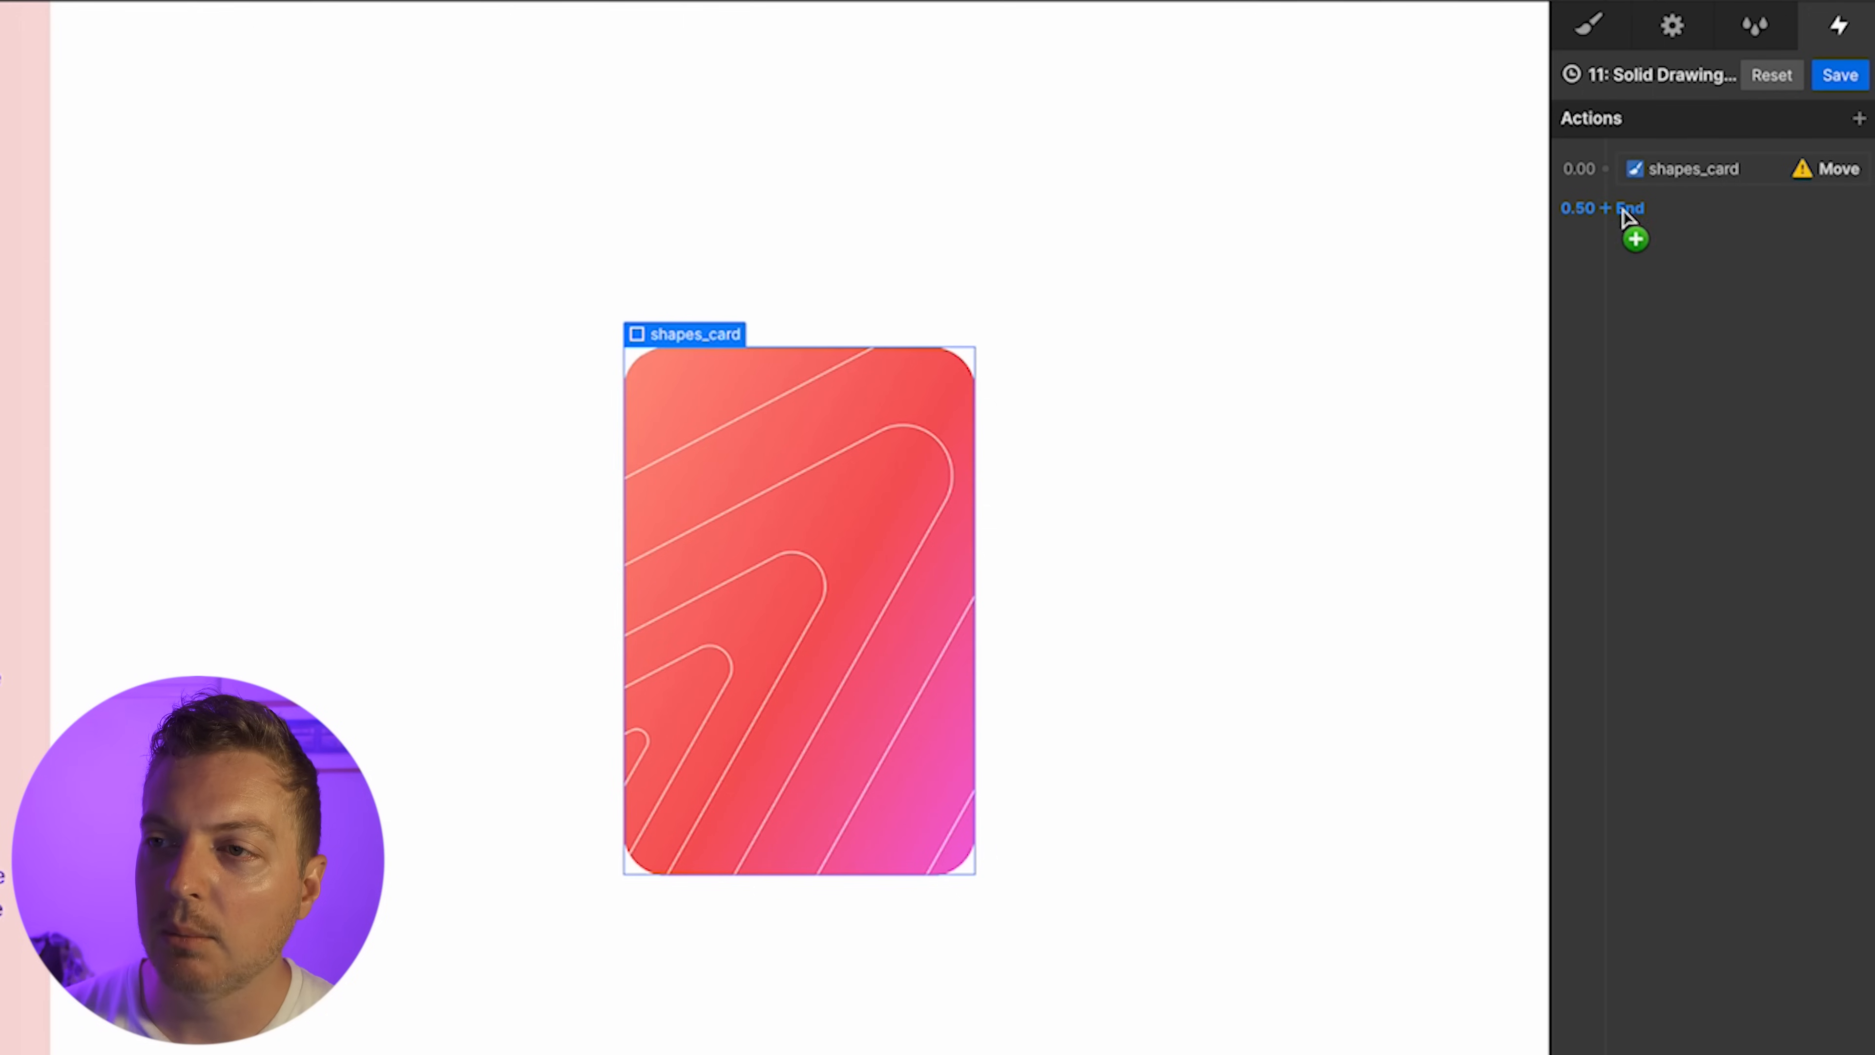
left_click(1667, 172)
left_click(1617, 293)
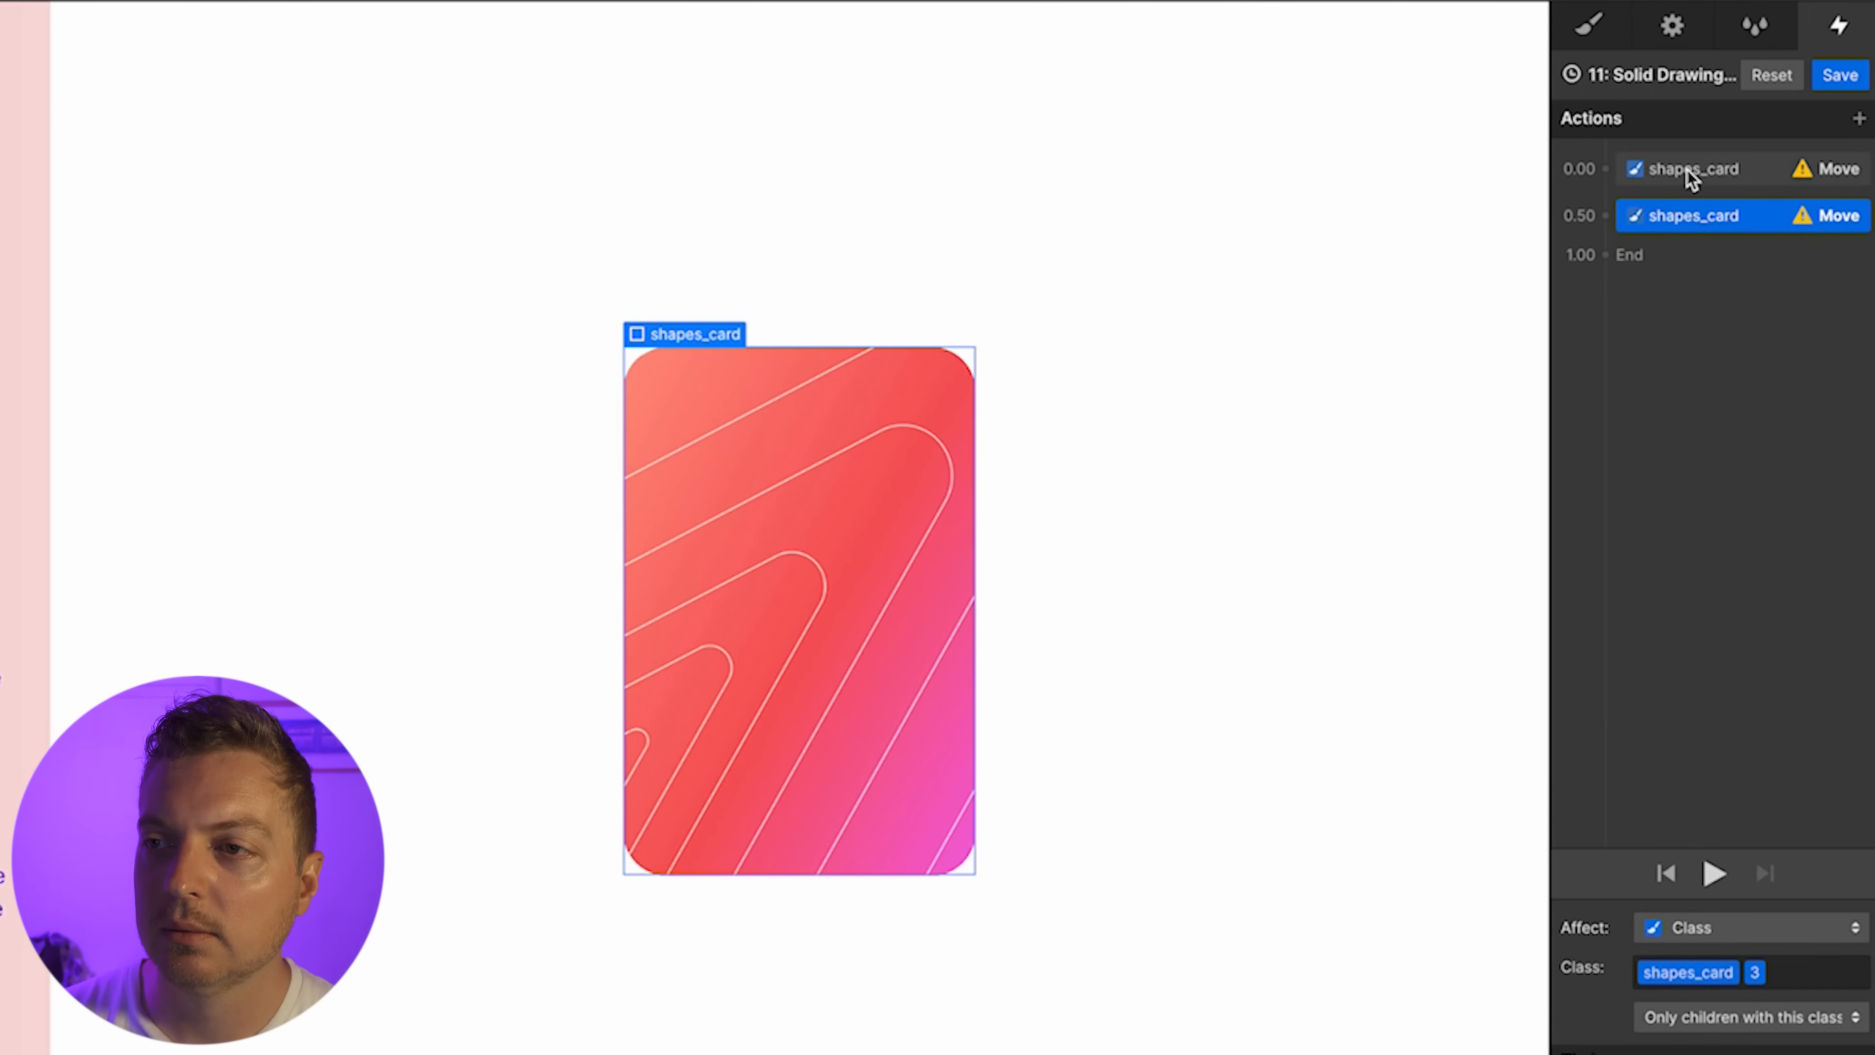
left_click(1690, 171)
left_click(1827, 957)
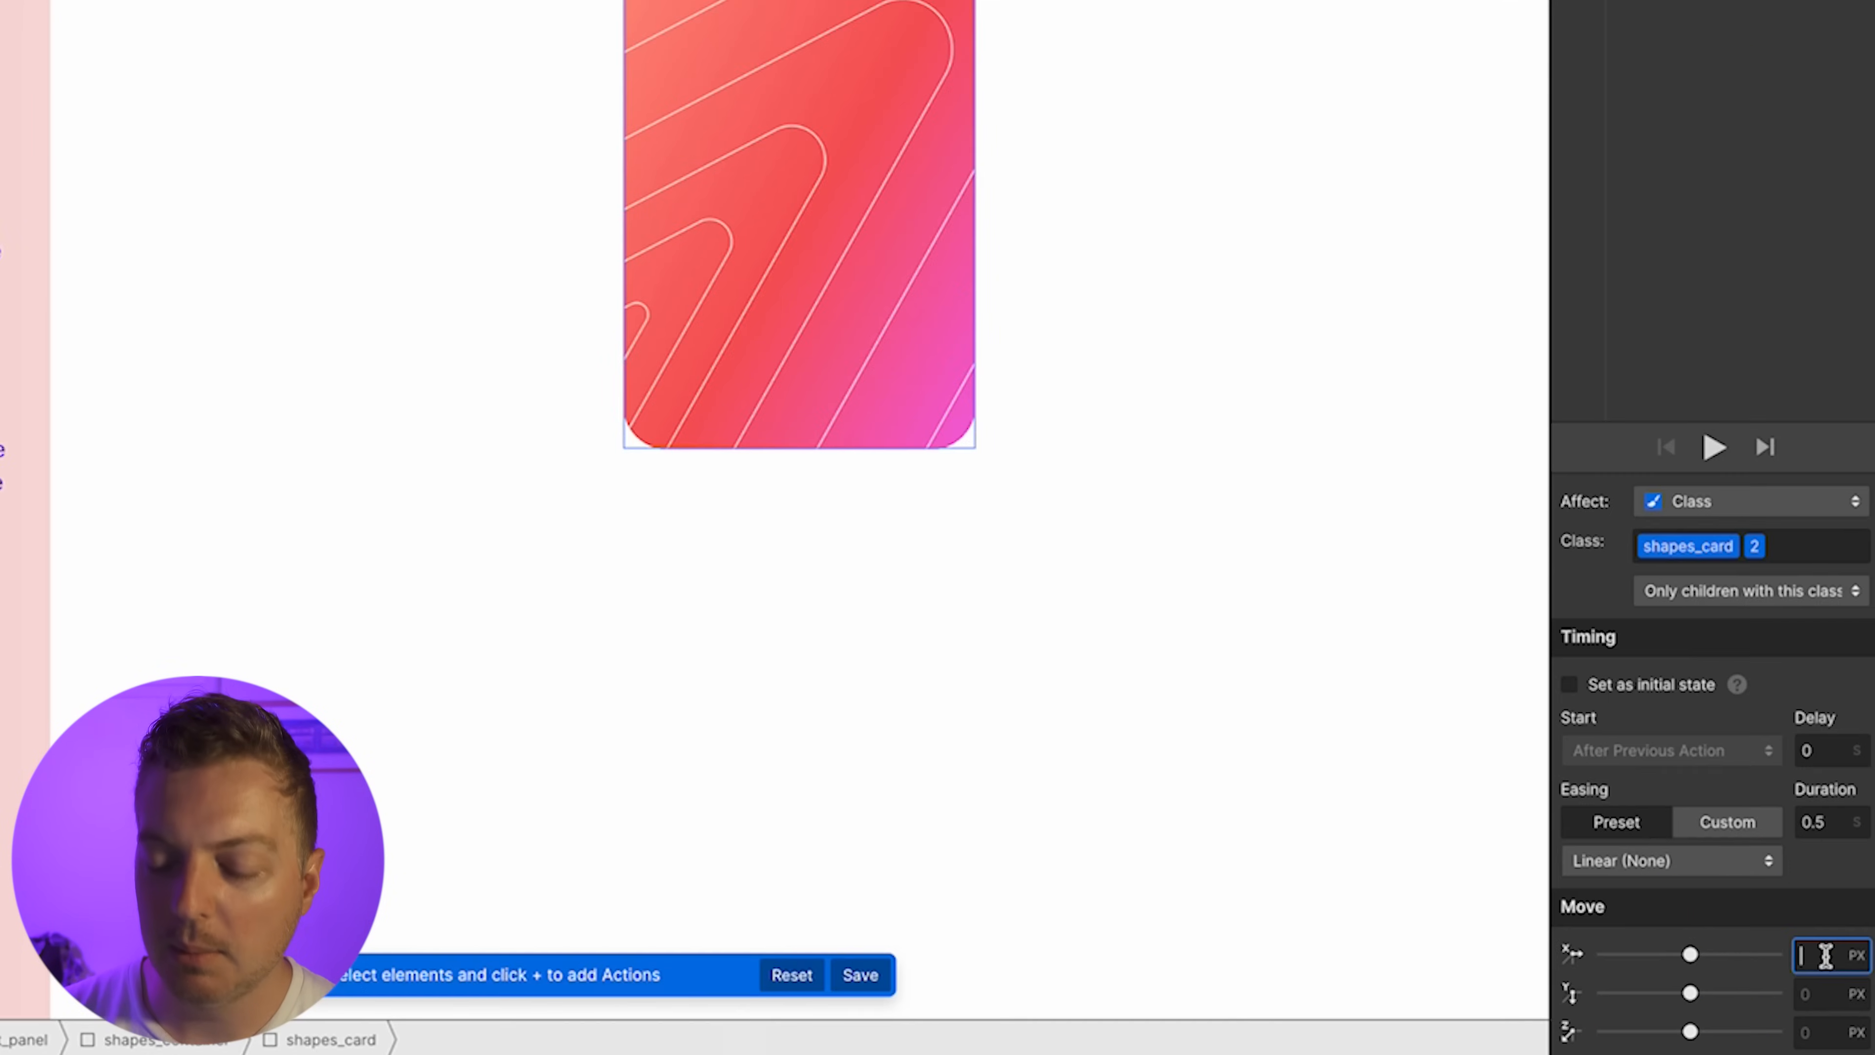
type("10%")
key("shift+Up")
key("shift+Up")
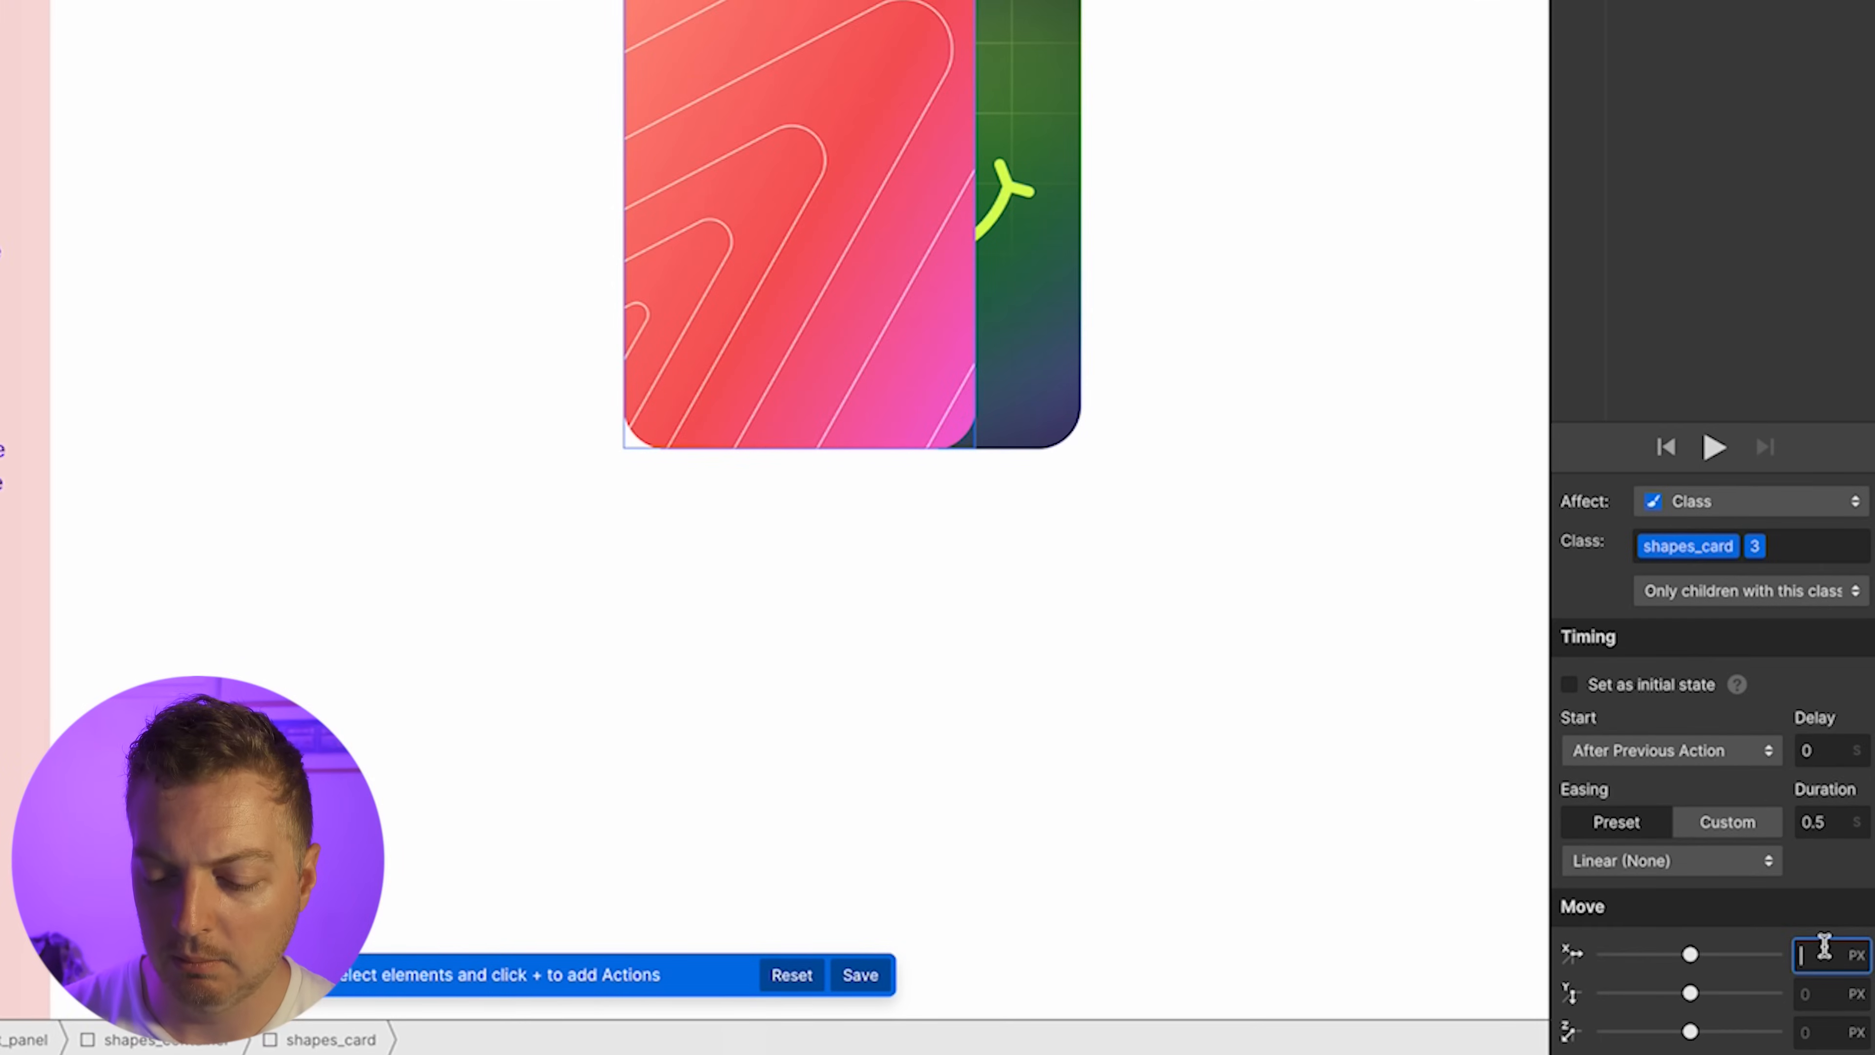
left_click(1817, 983)
type("-30%")
key("ctrl+z")
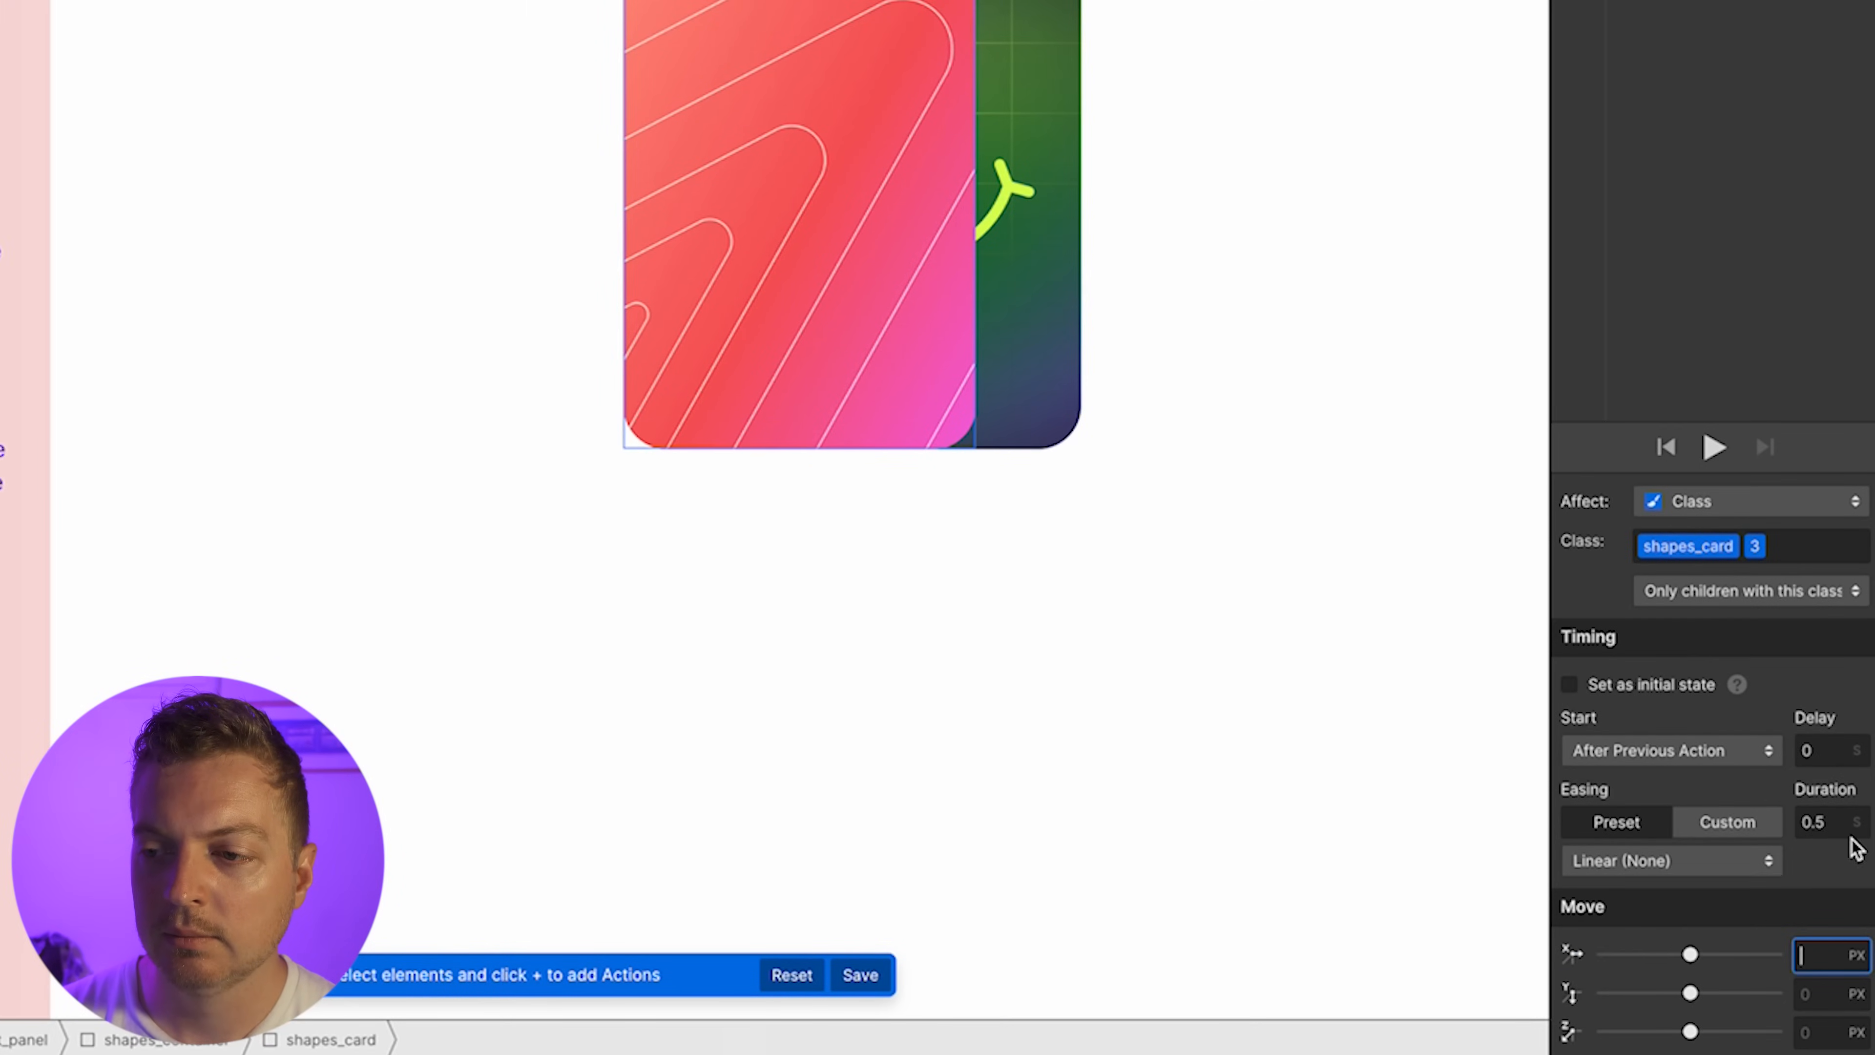
type("30%")
key("Return")
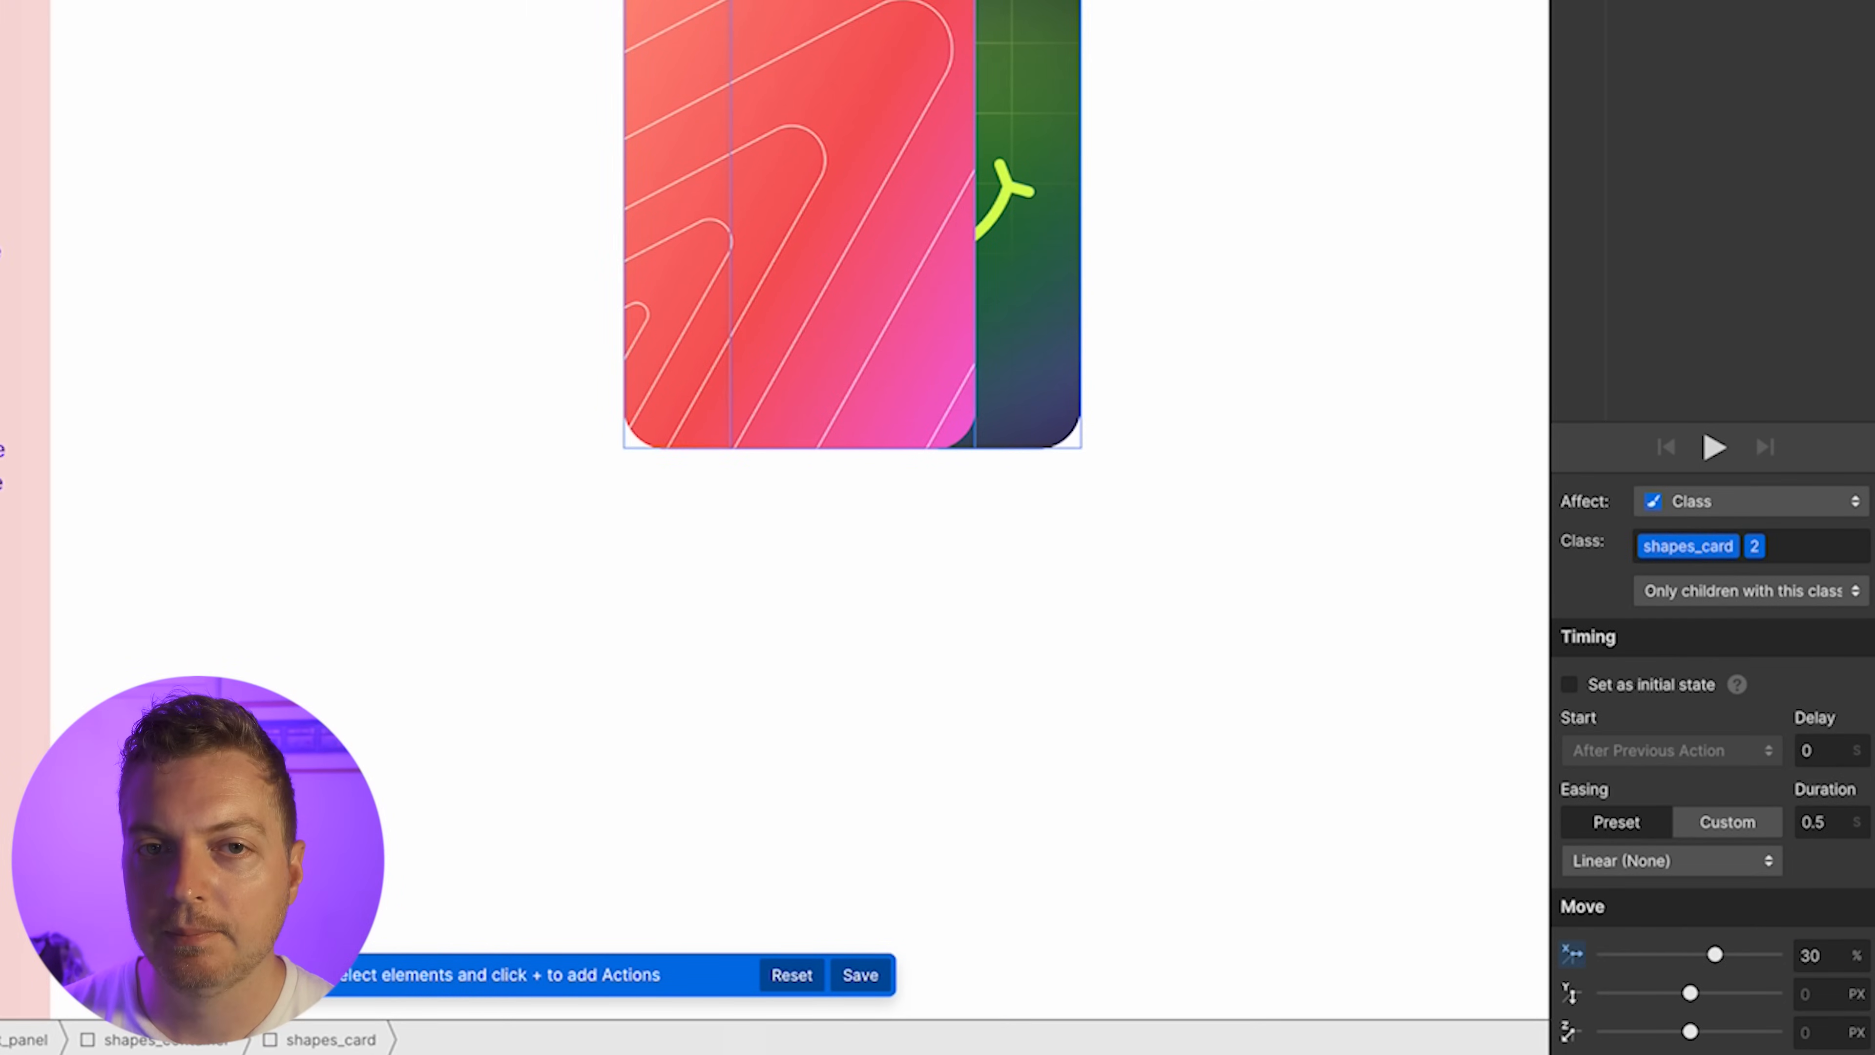
Add a Move action of -30% on X for the first shapes_card and start it together with the existing move
left_click(1617, 212)
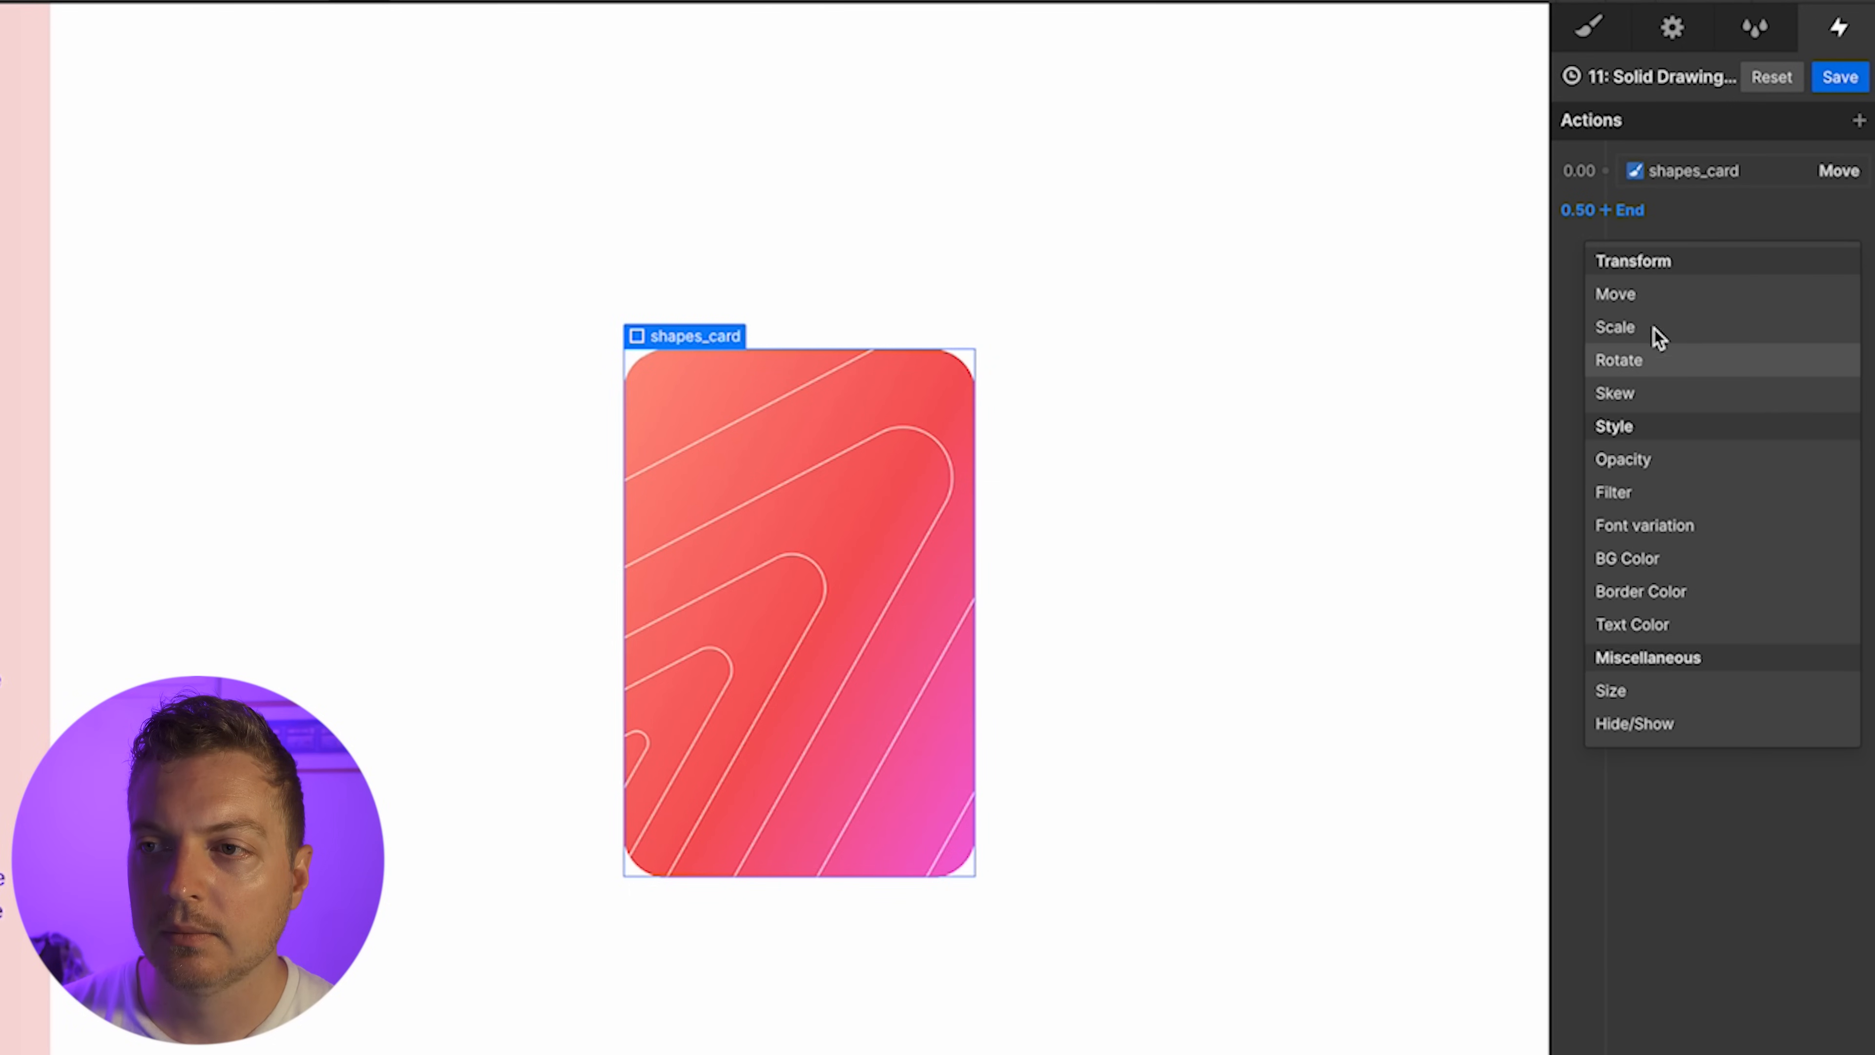
left_click(1661, 295)
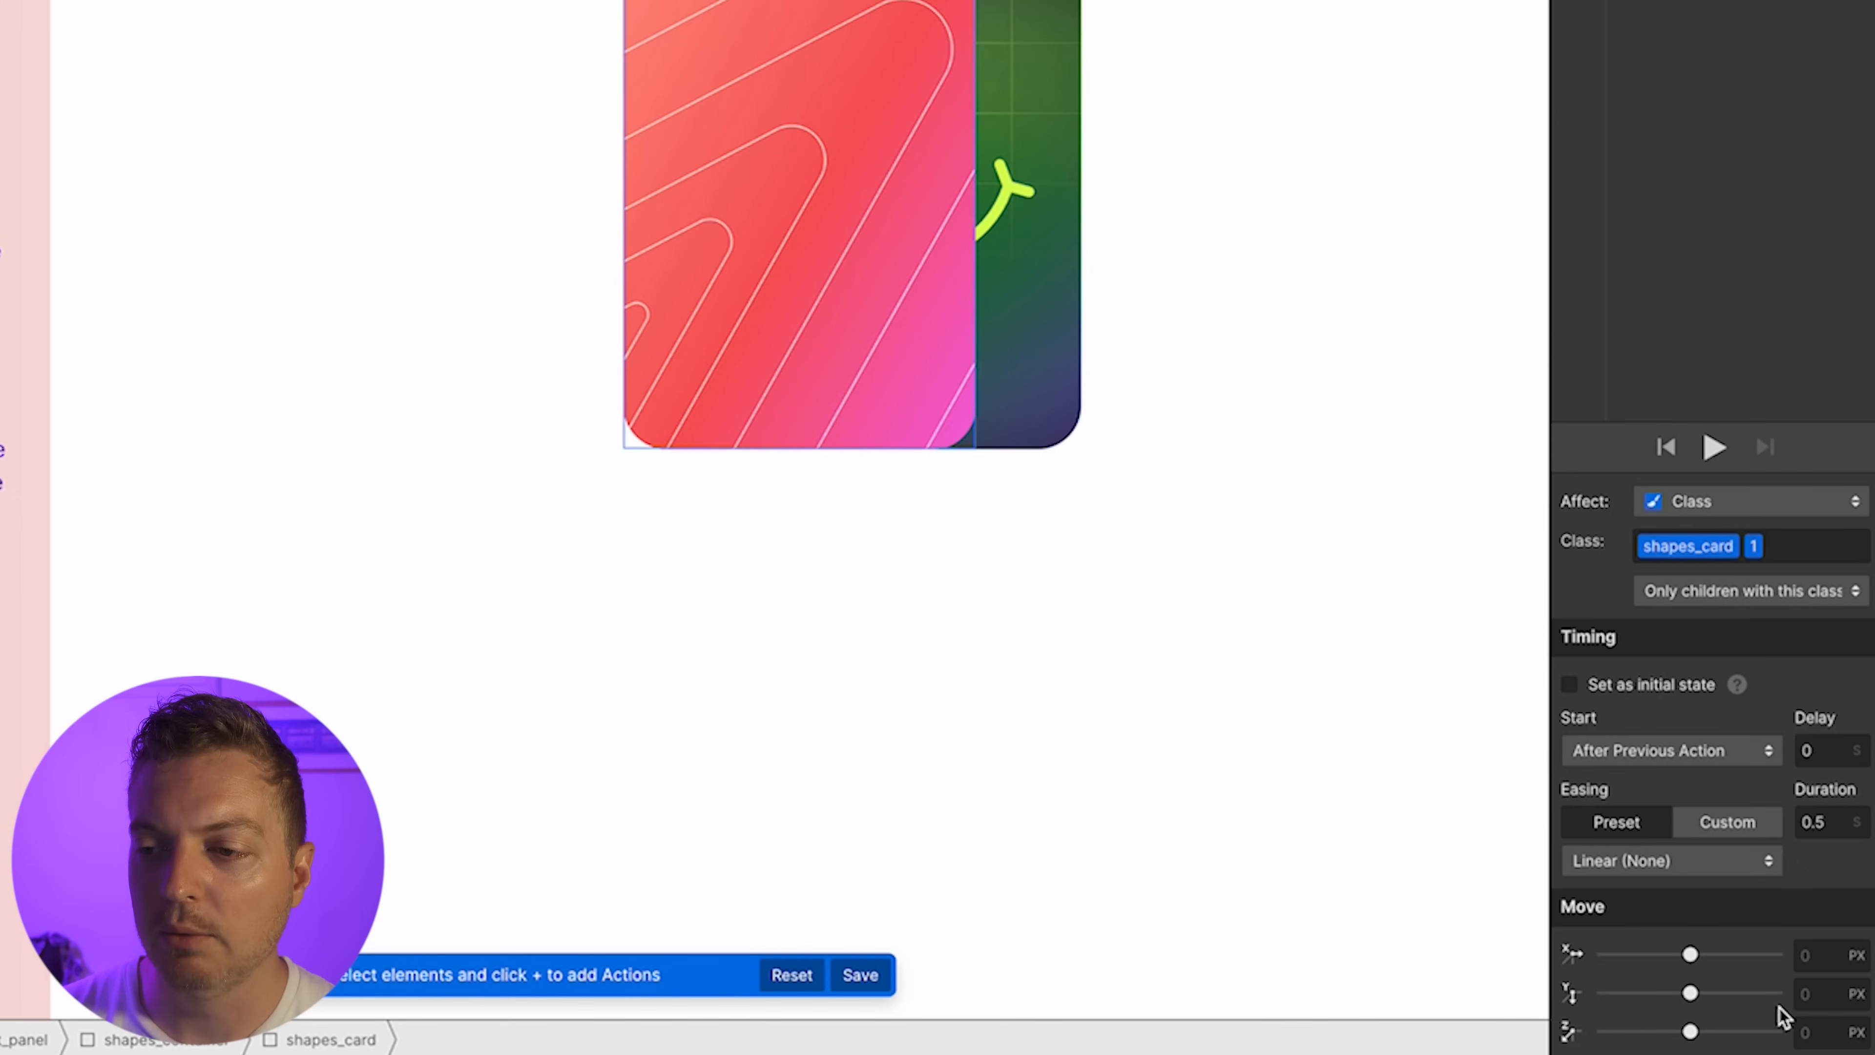
left_click(1822, 957)
type("-30%")
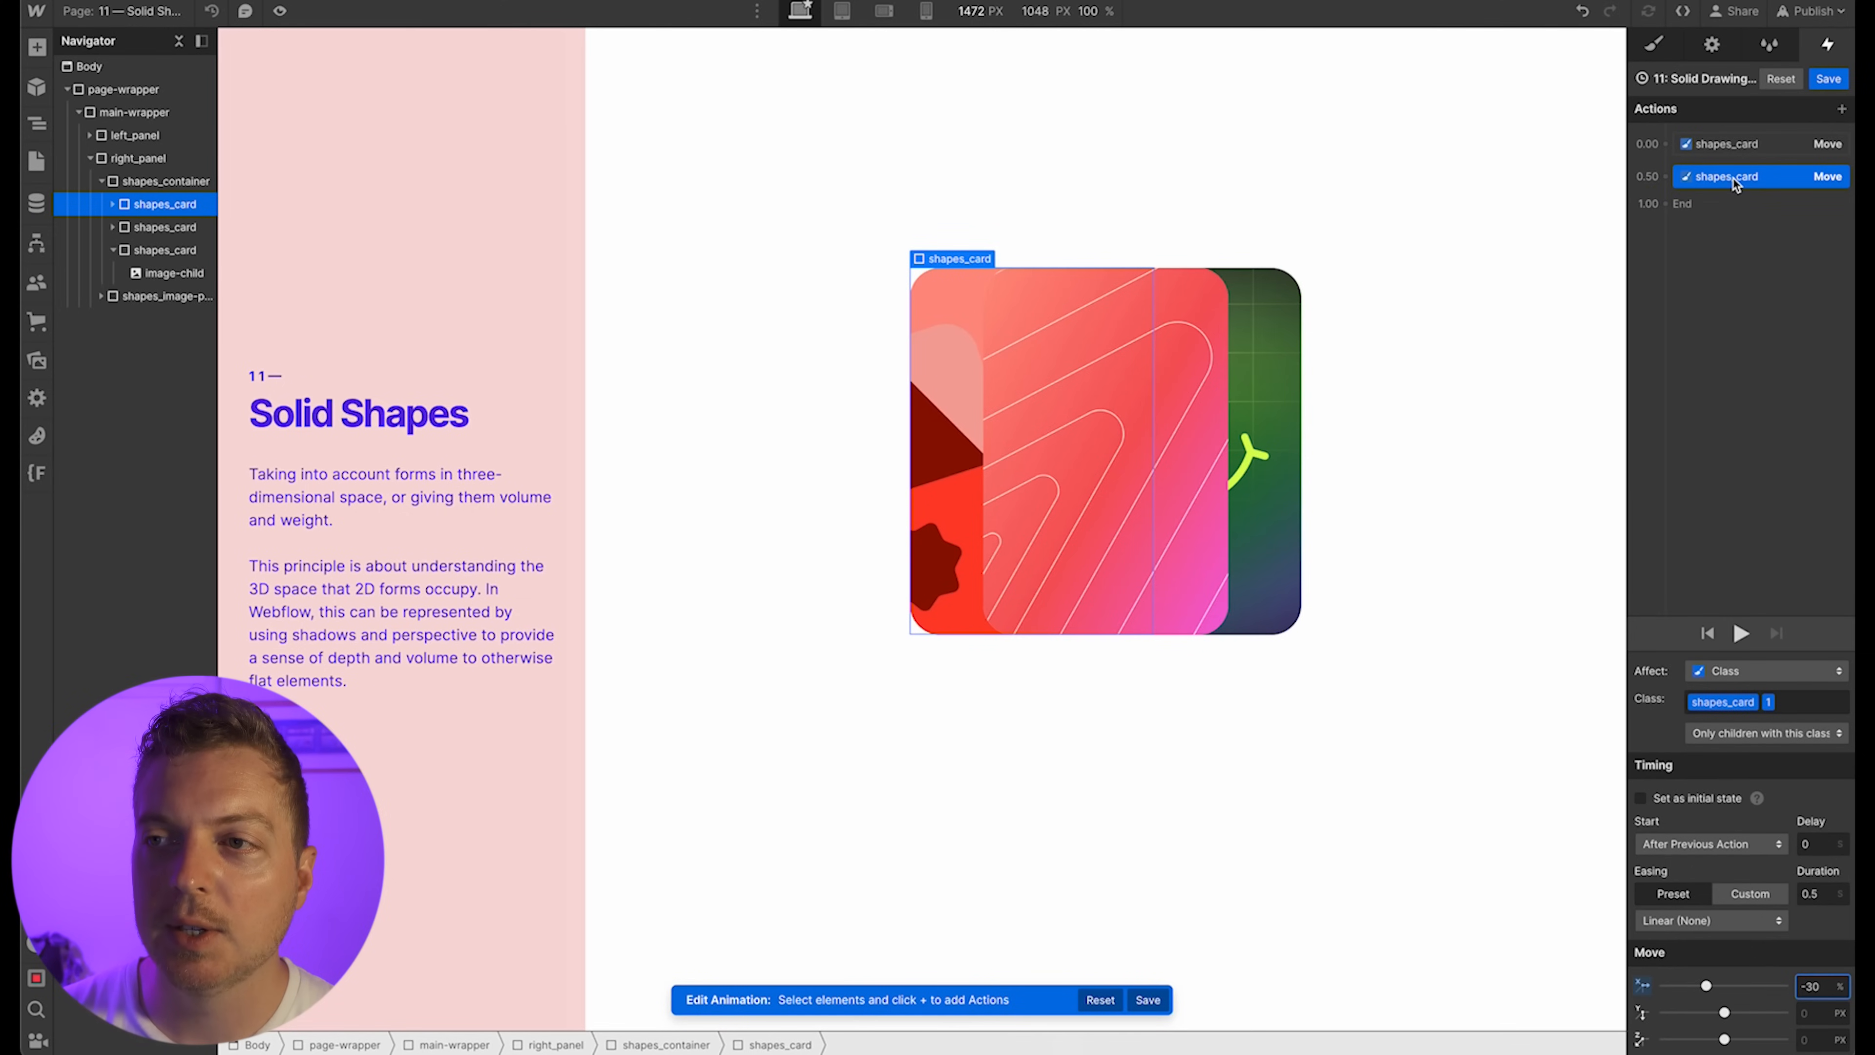
left_click_drag(1734, 177, 1735, 150)
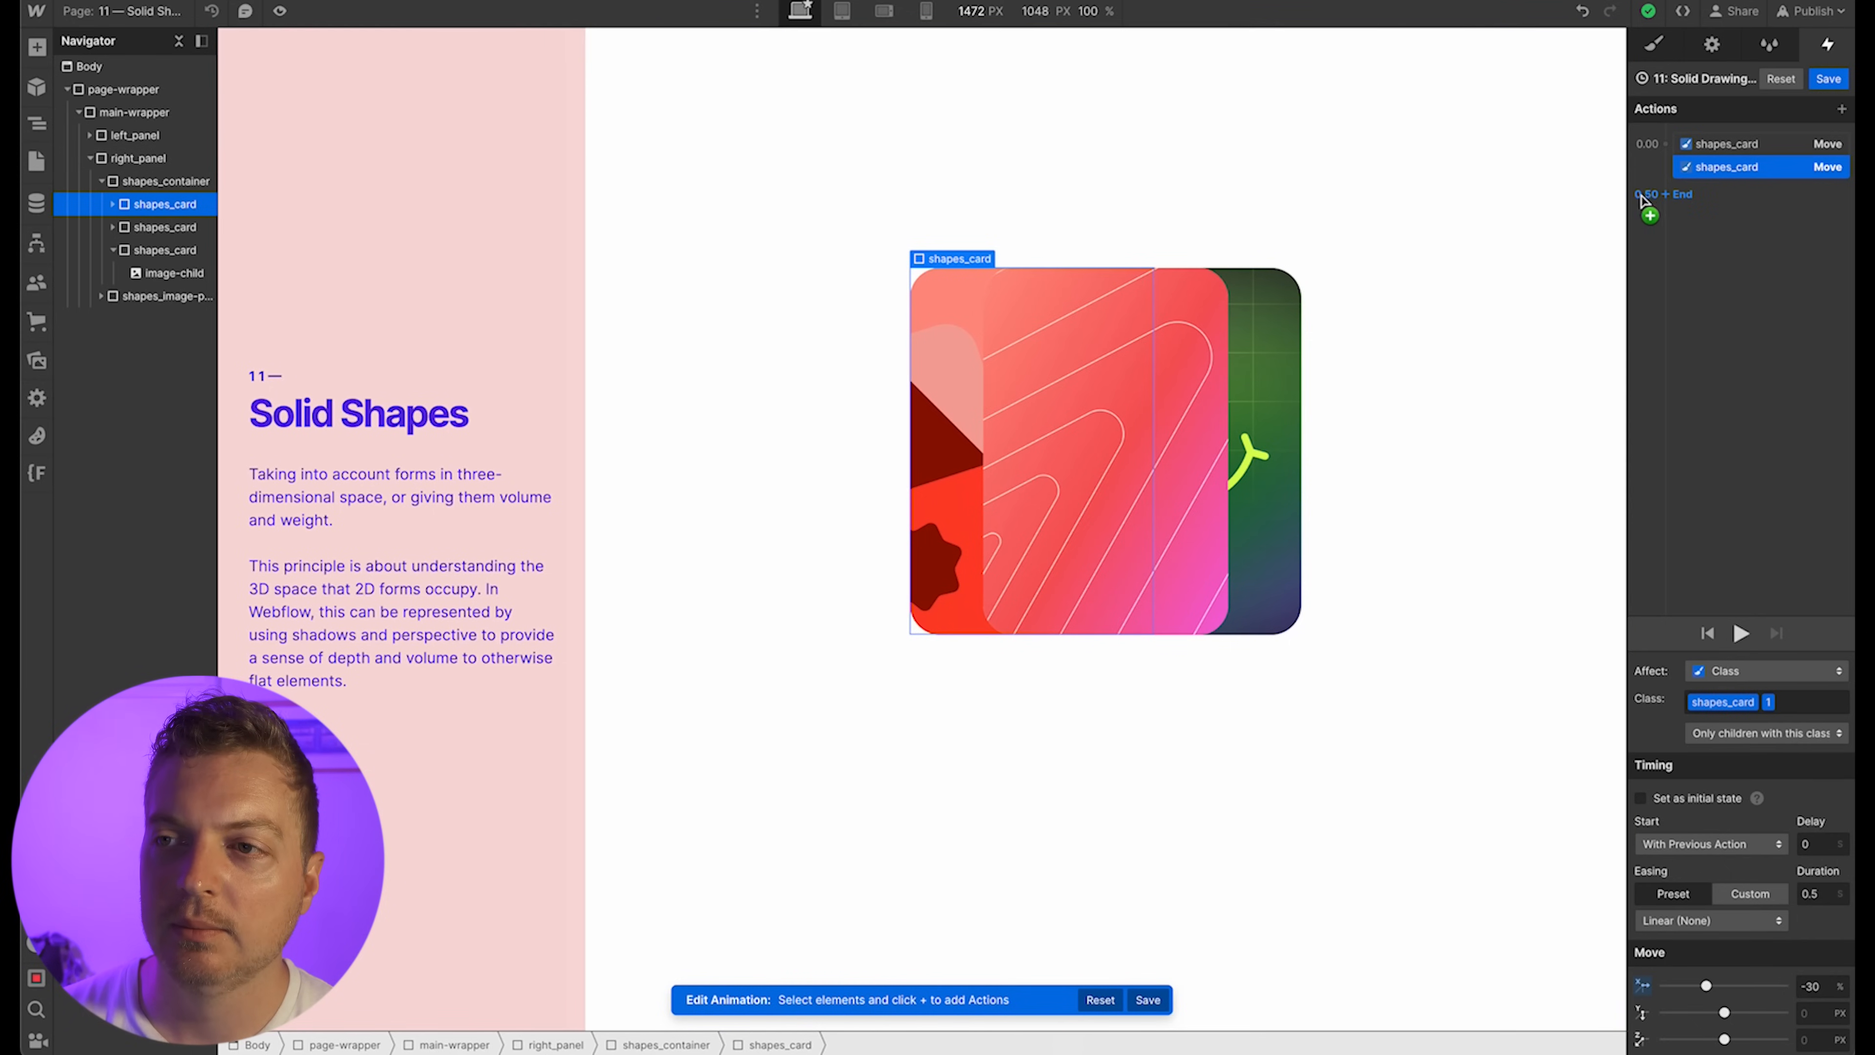
left_click(1269, 457)
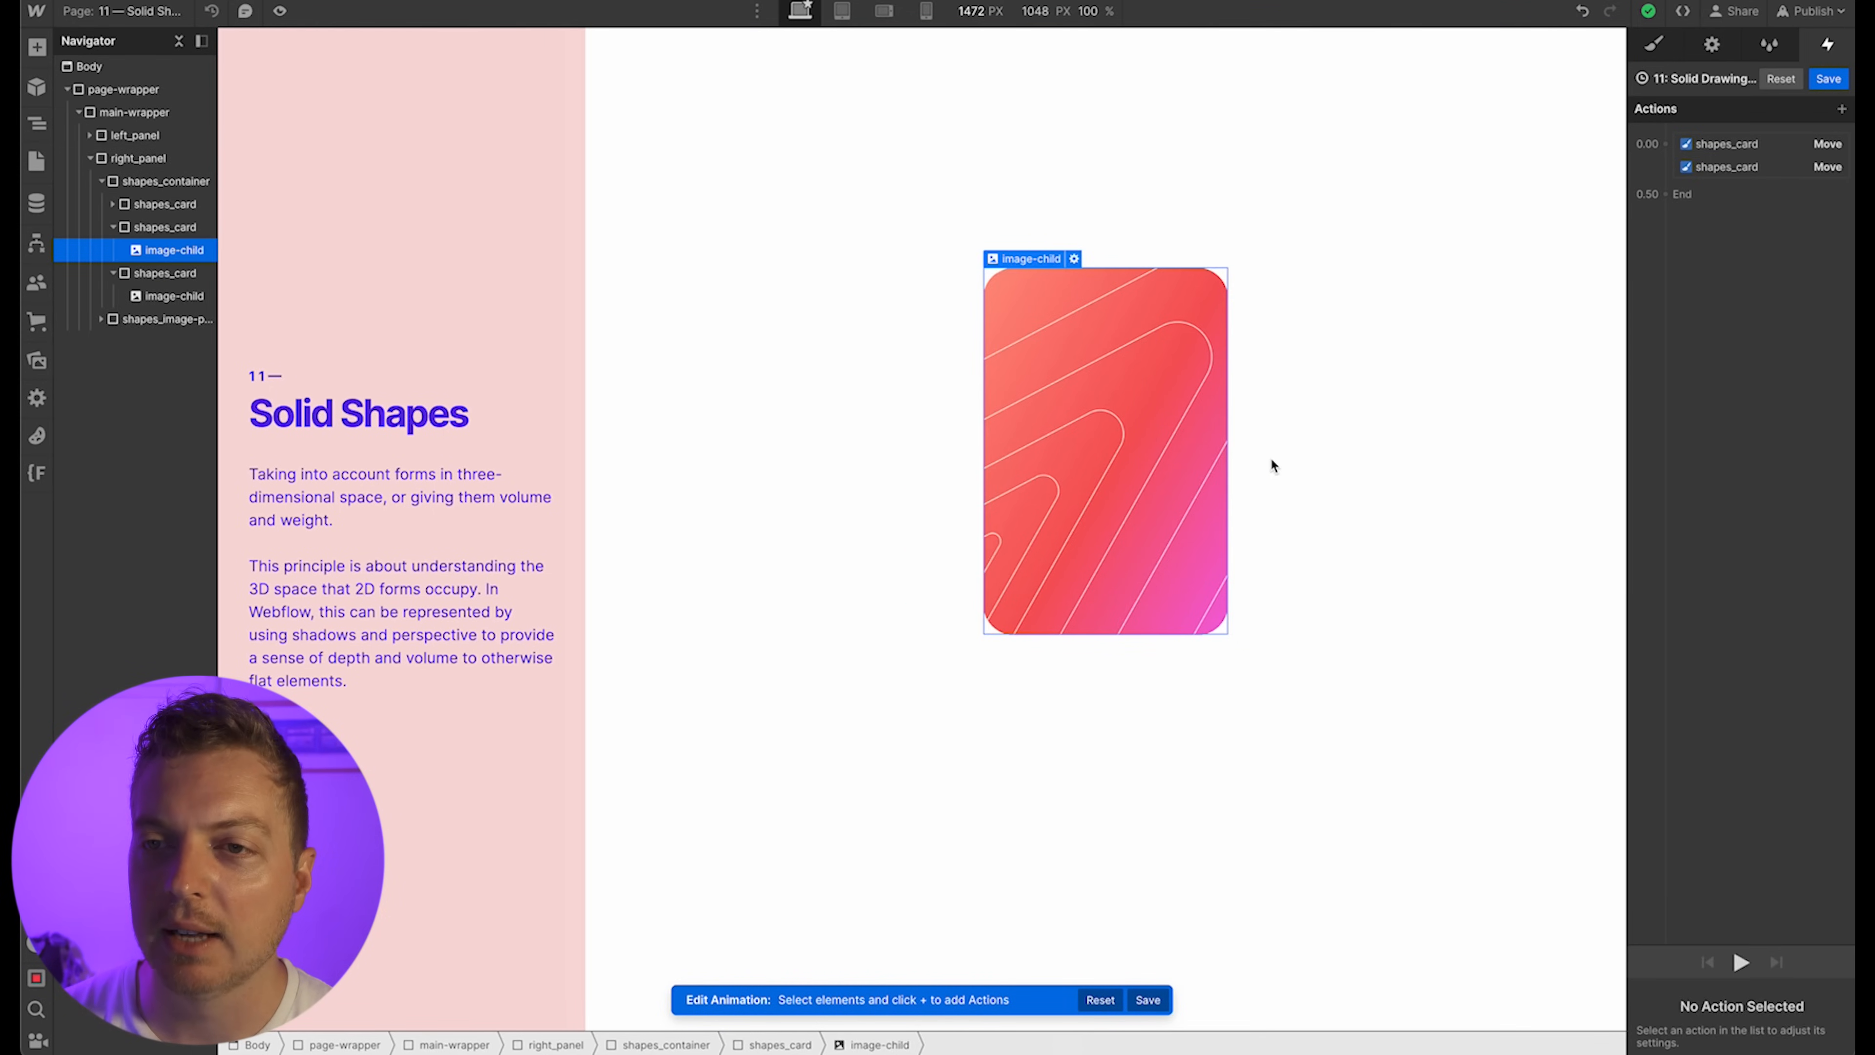
key("Up")
left_click(1689, 215)
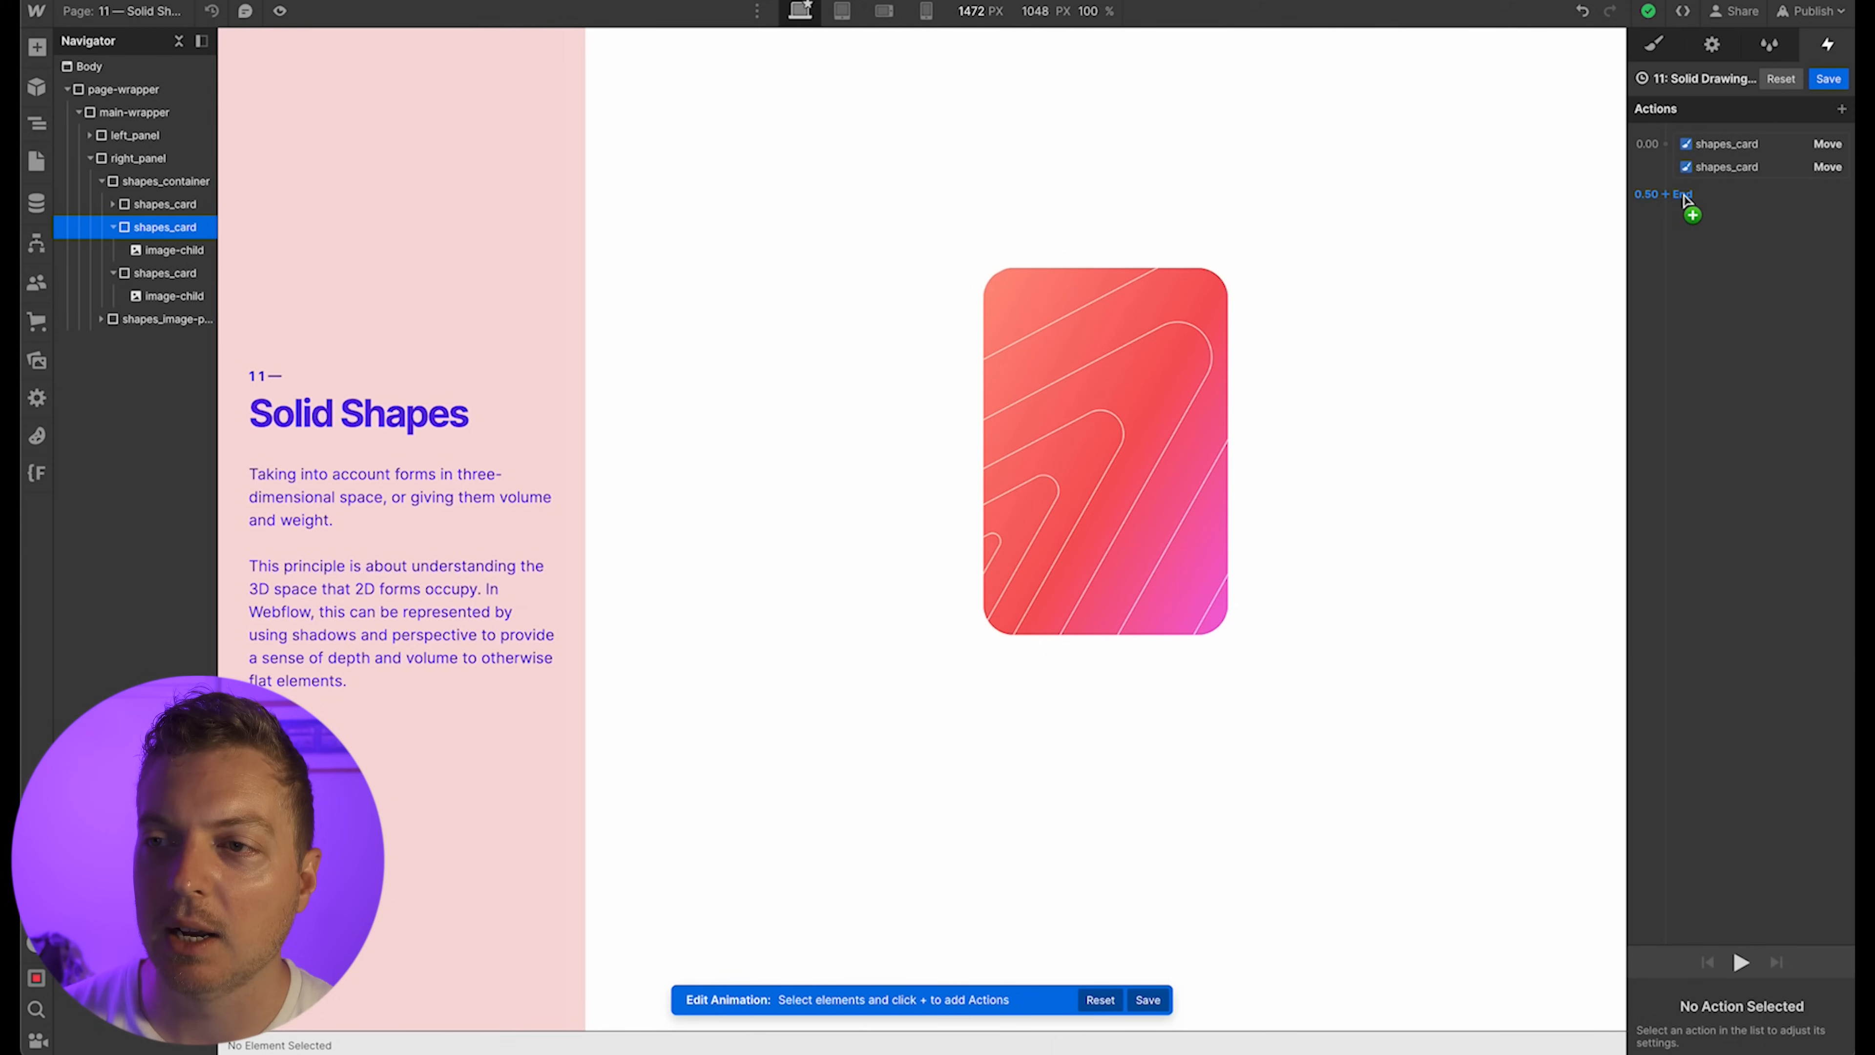
left_click(1122, 420)
key("Up")
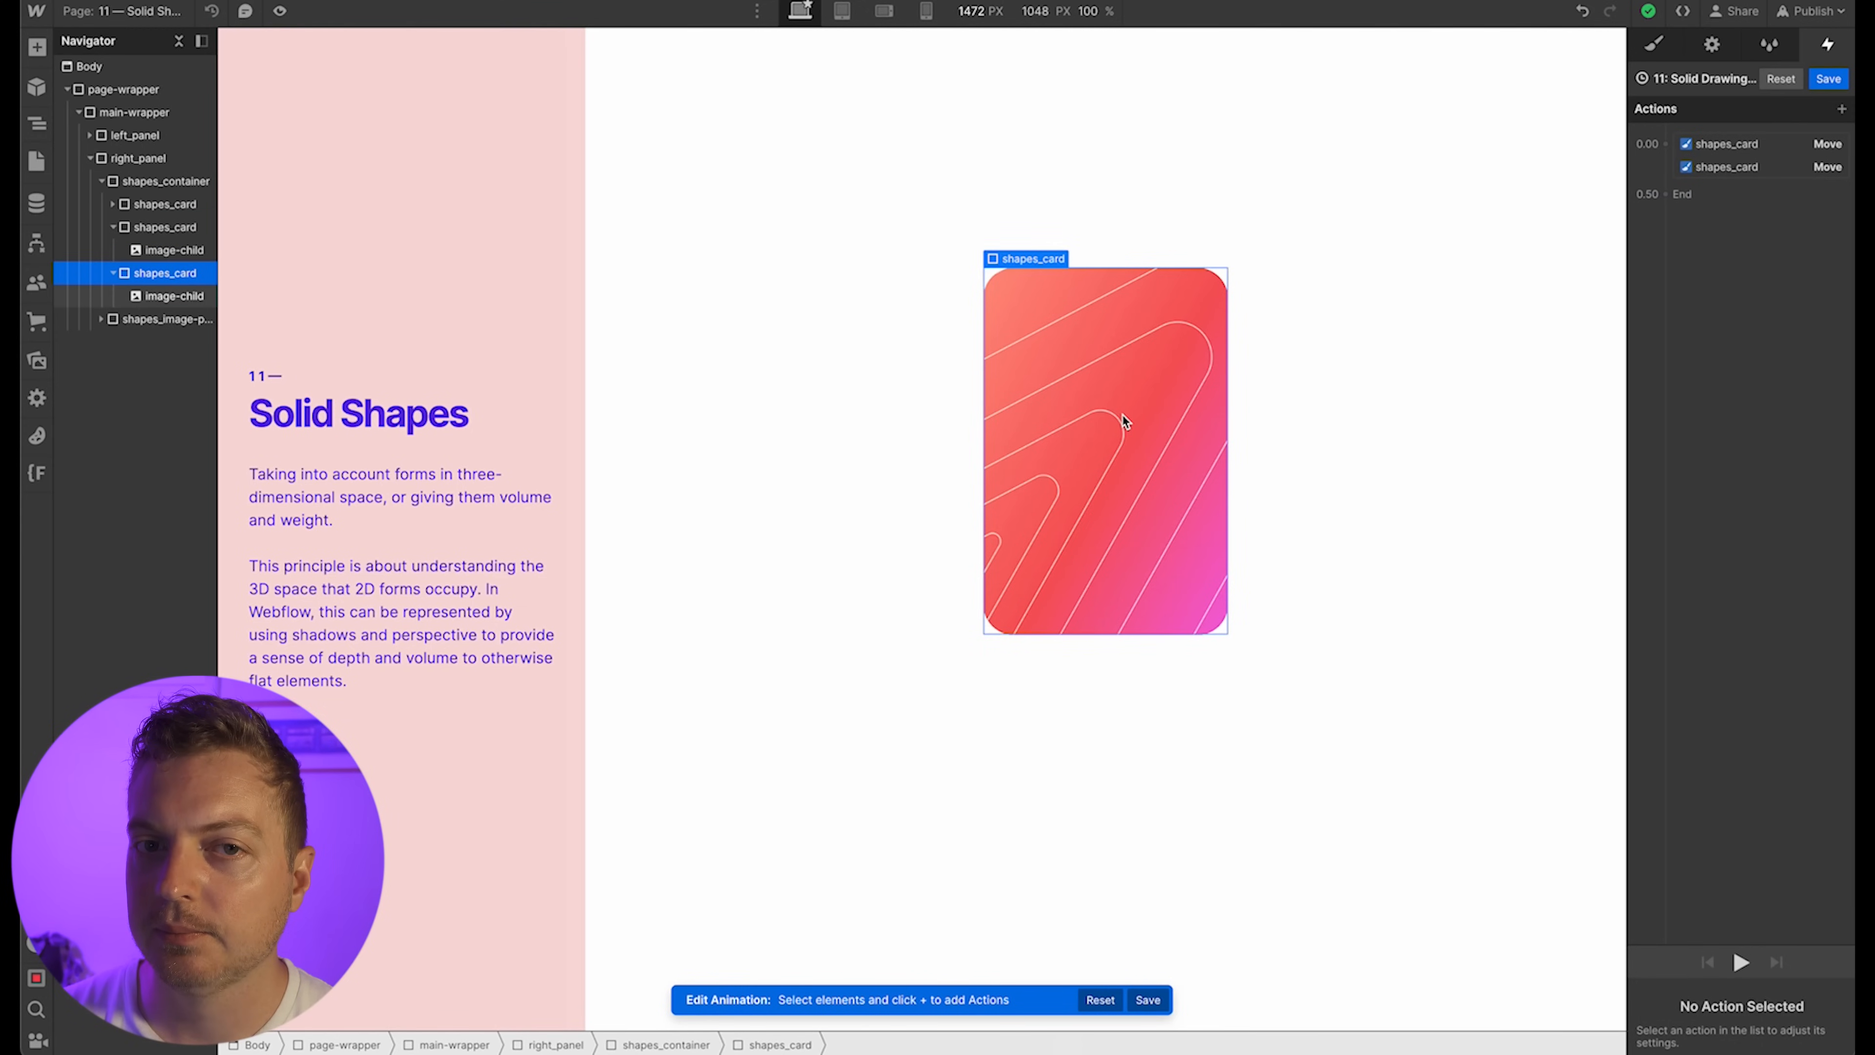
Add a Rotate action for the first shapes_card with a Z rotation of -20 degrees
left_click(1675, 192)
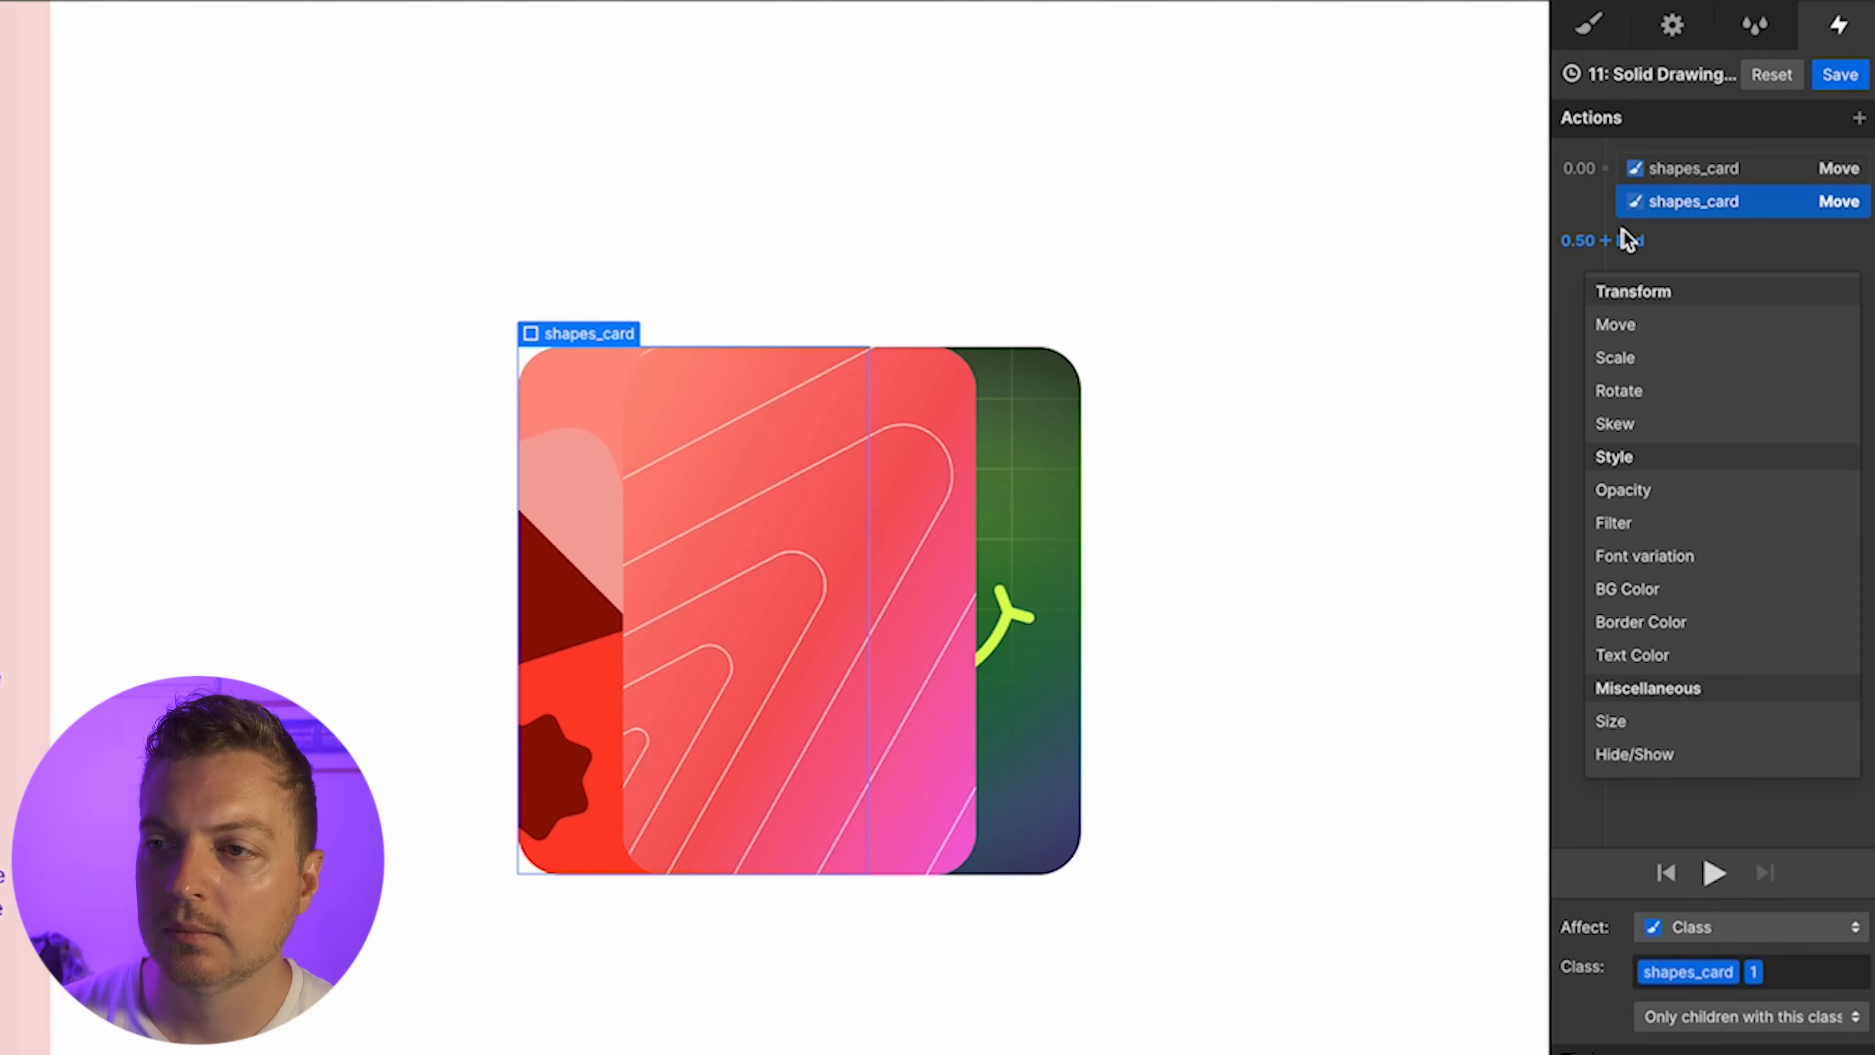
left_click(1628, 387)
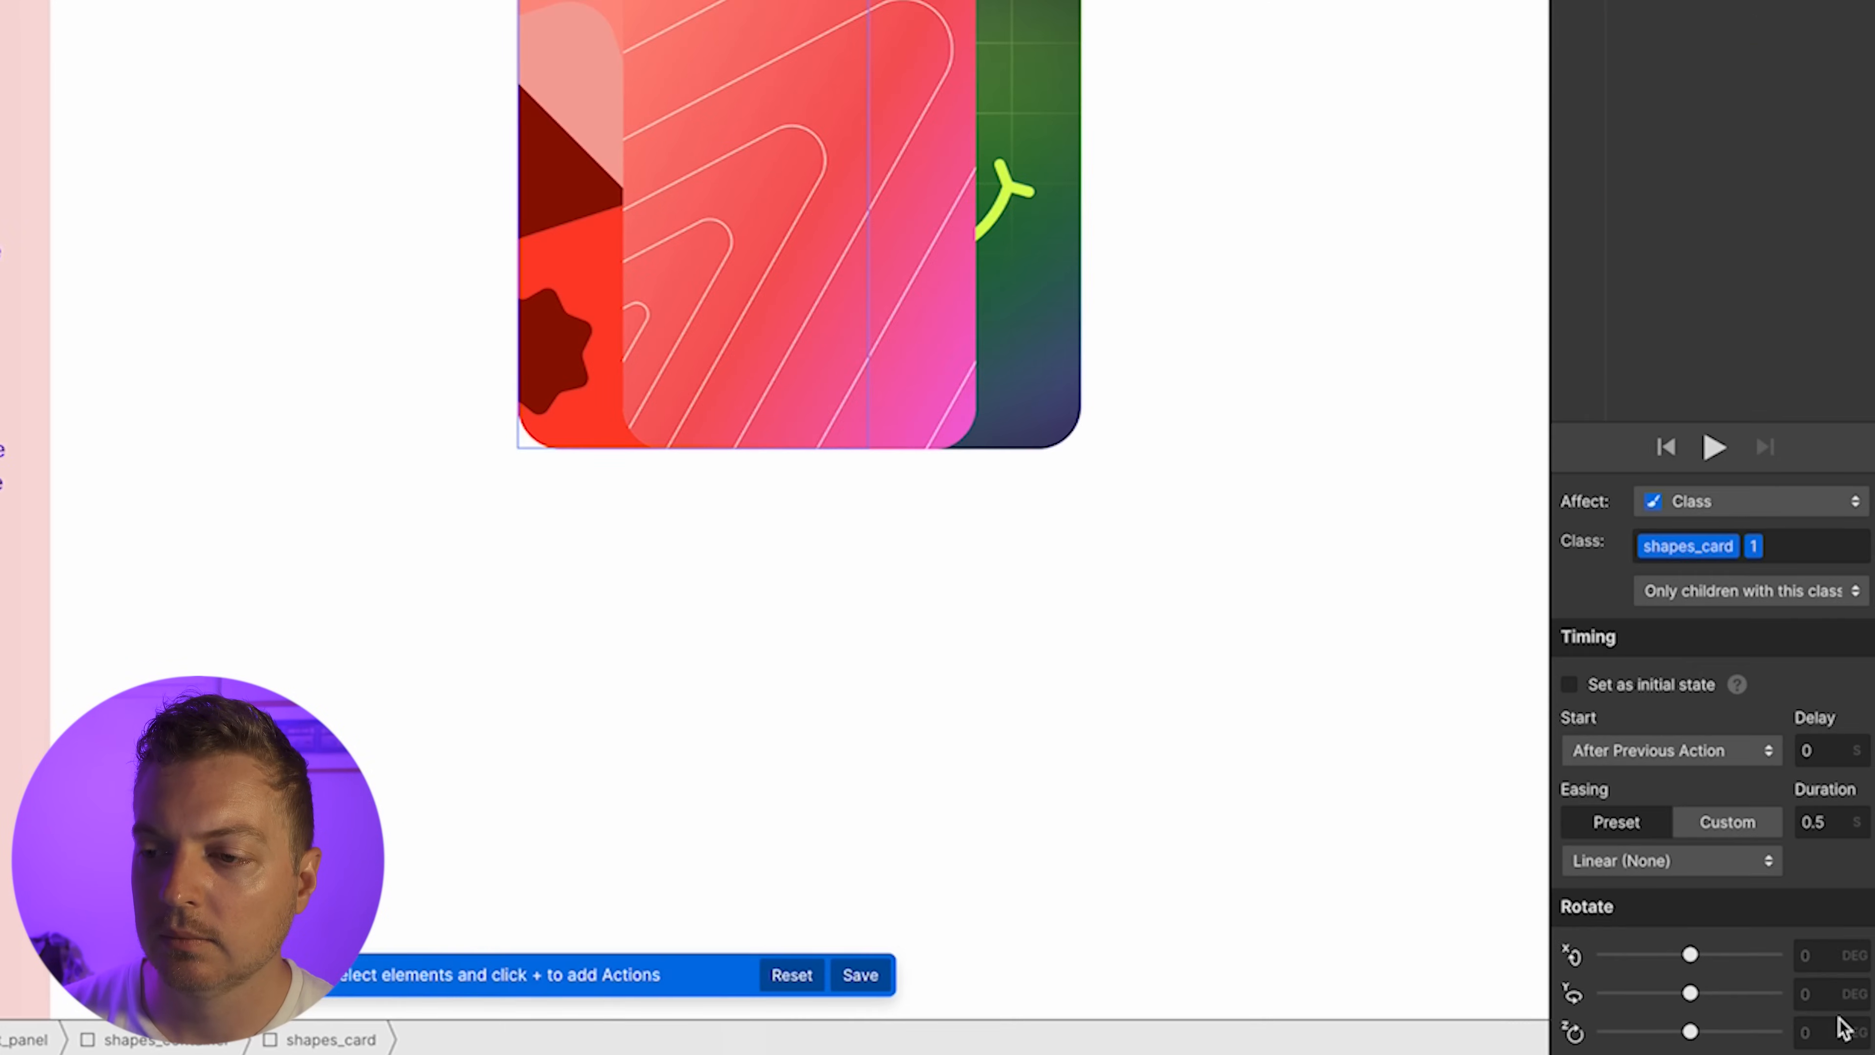
left_click(1838, 1032)
type("-20")
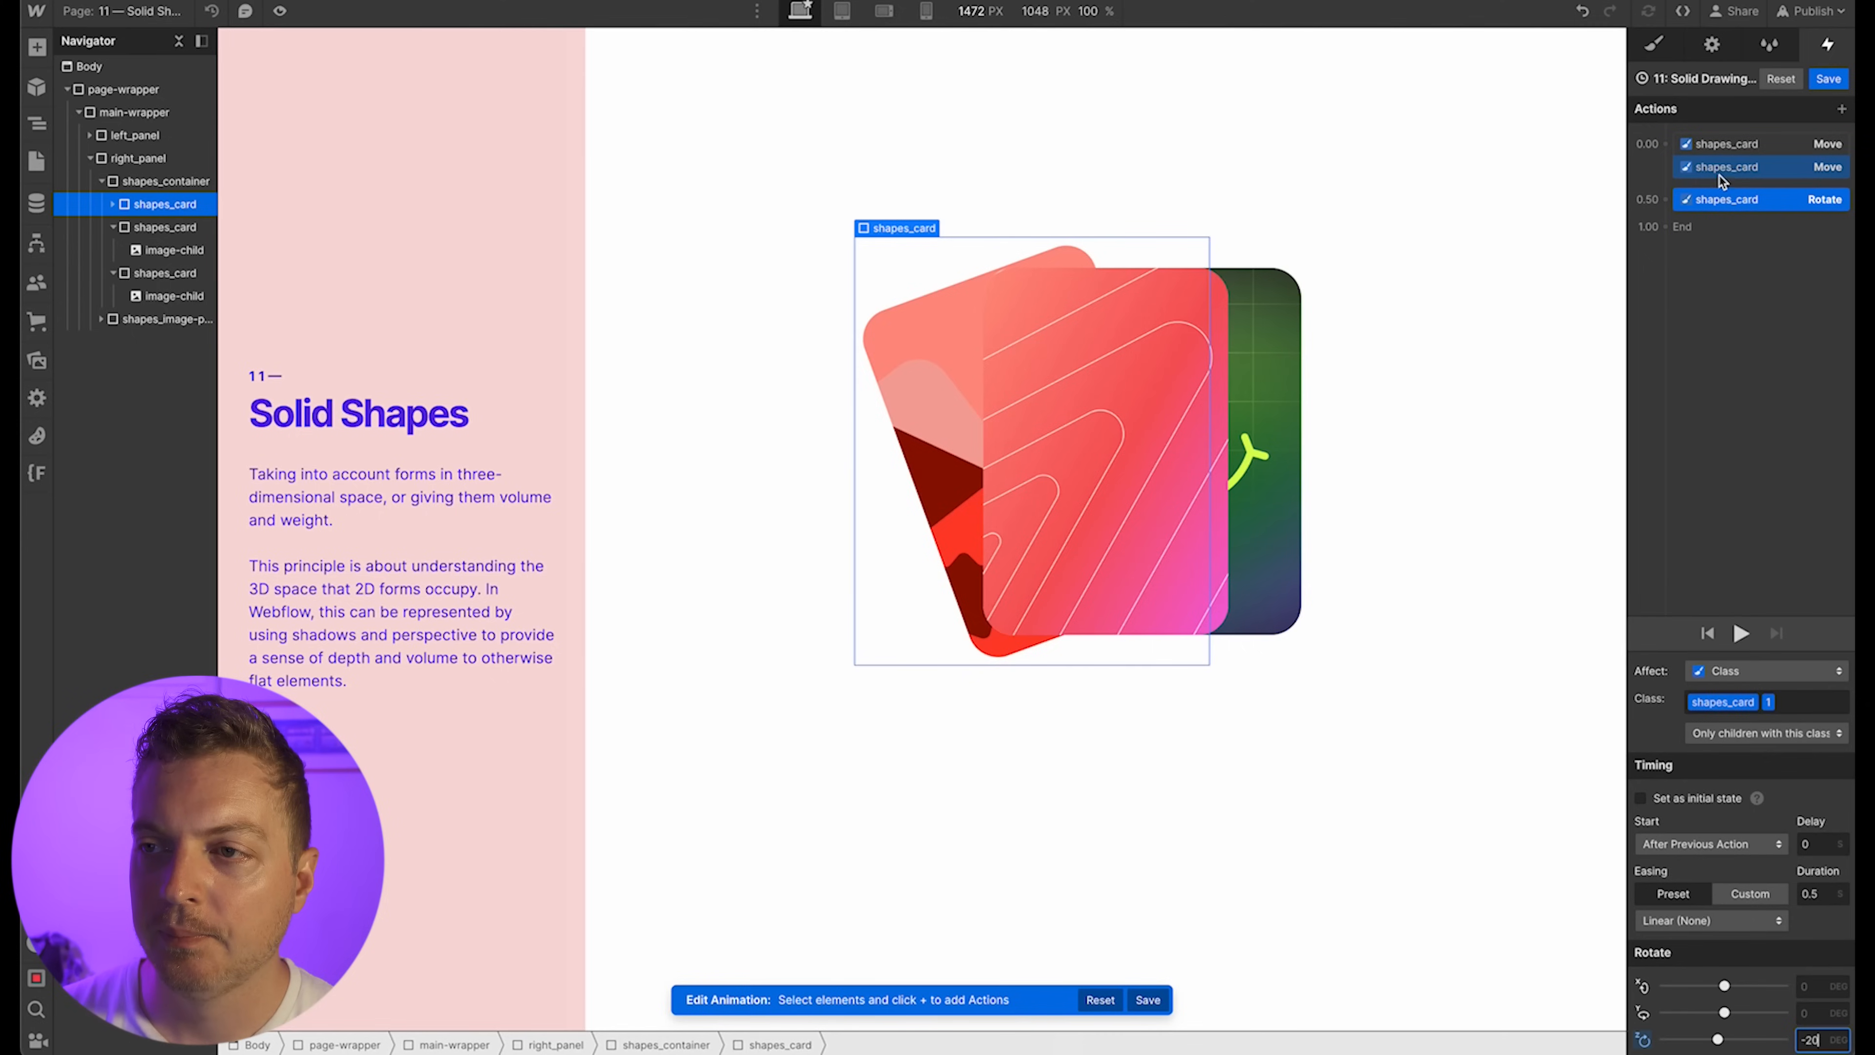
Add a 20-degree Z Rotate action for the second shapes_card and make both rotations start together with the moves
left_click(1722, 169)
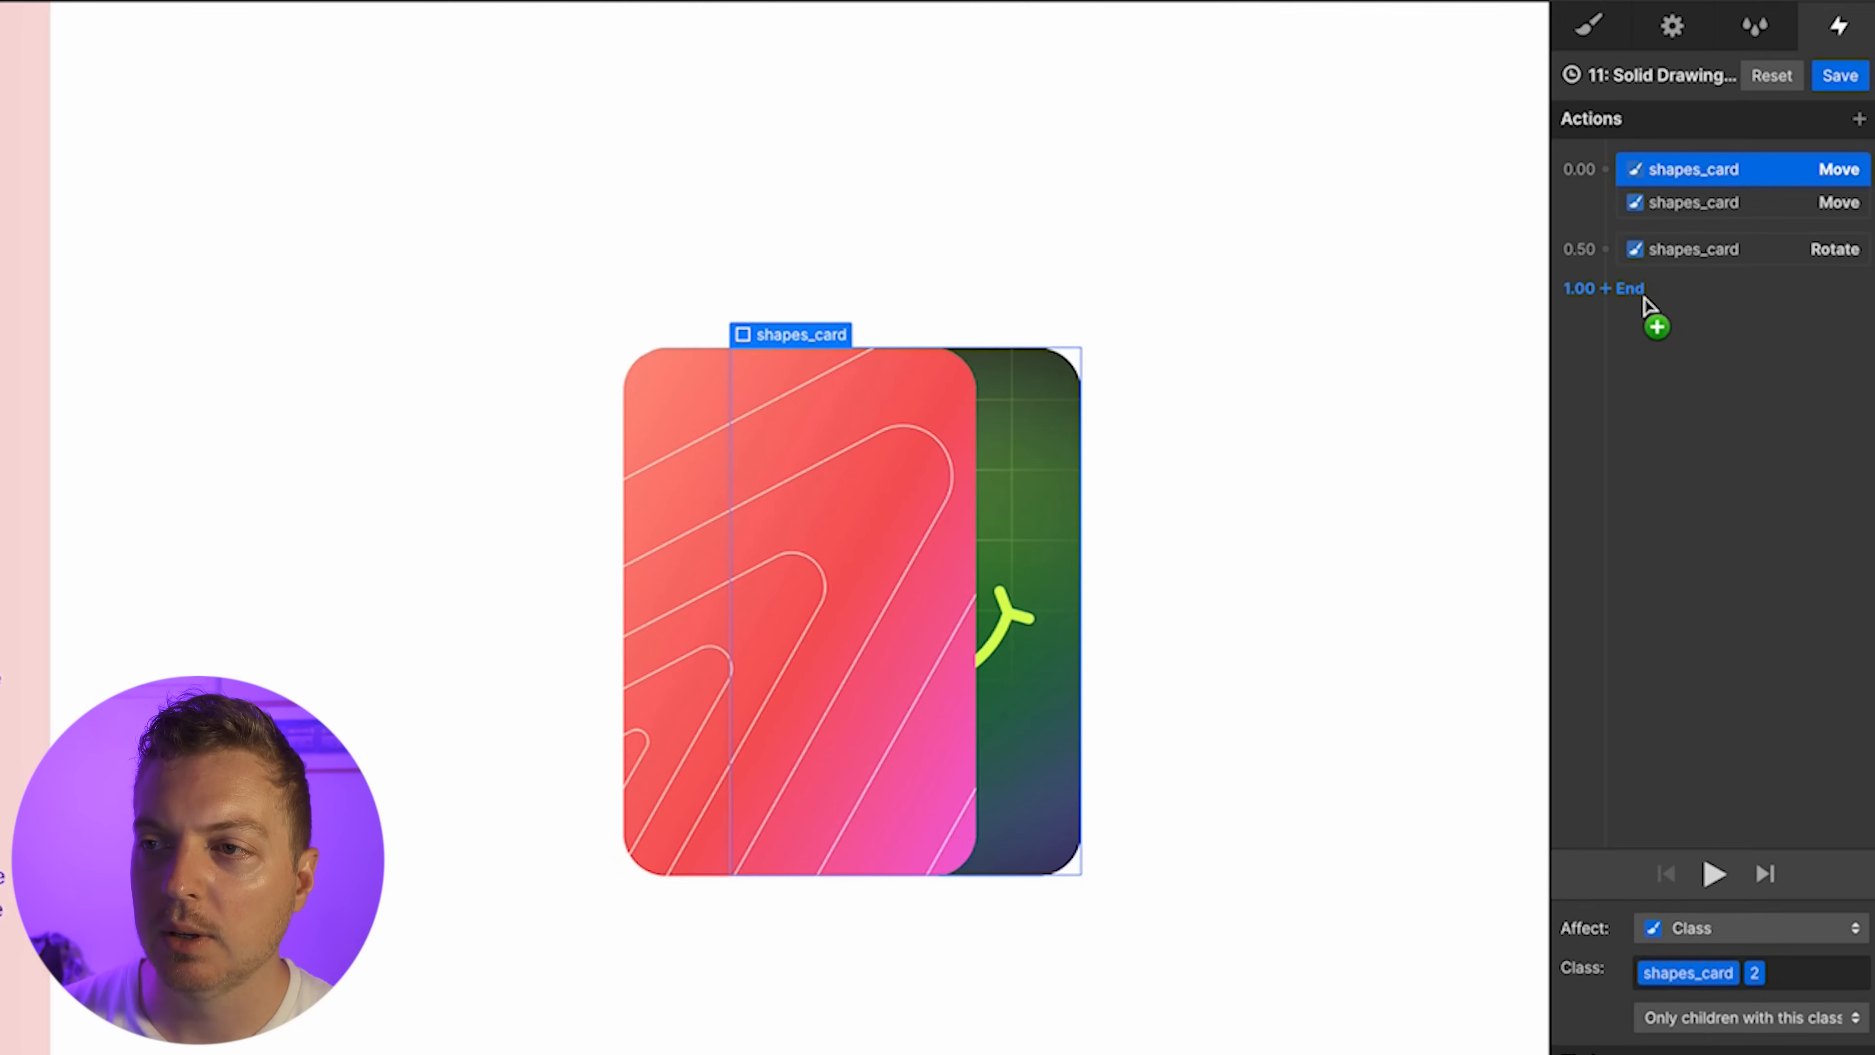
left_click(1632, 288)
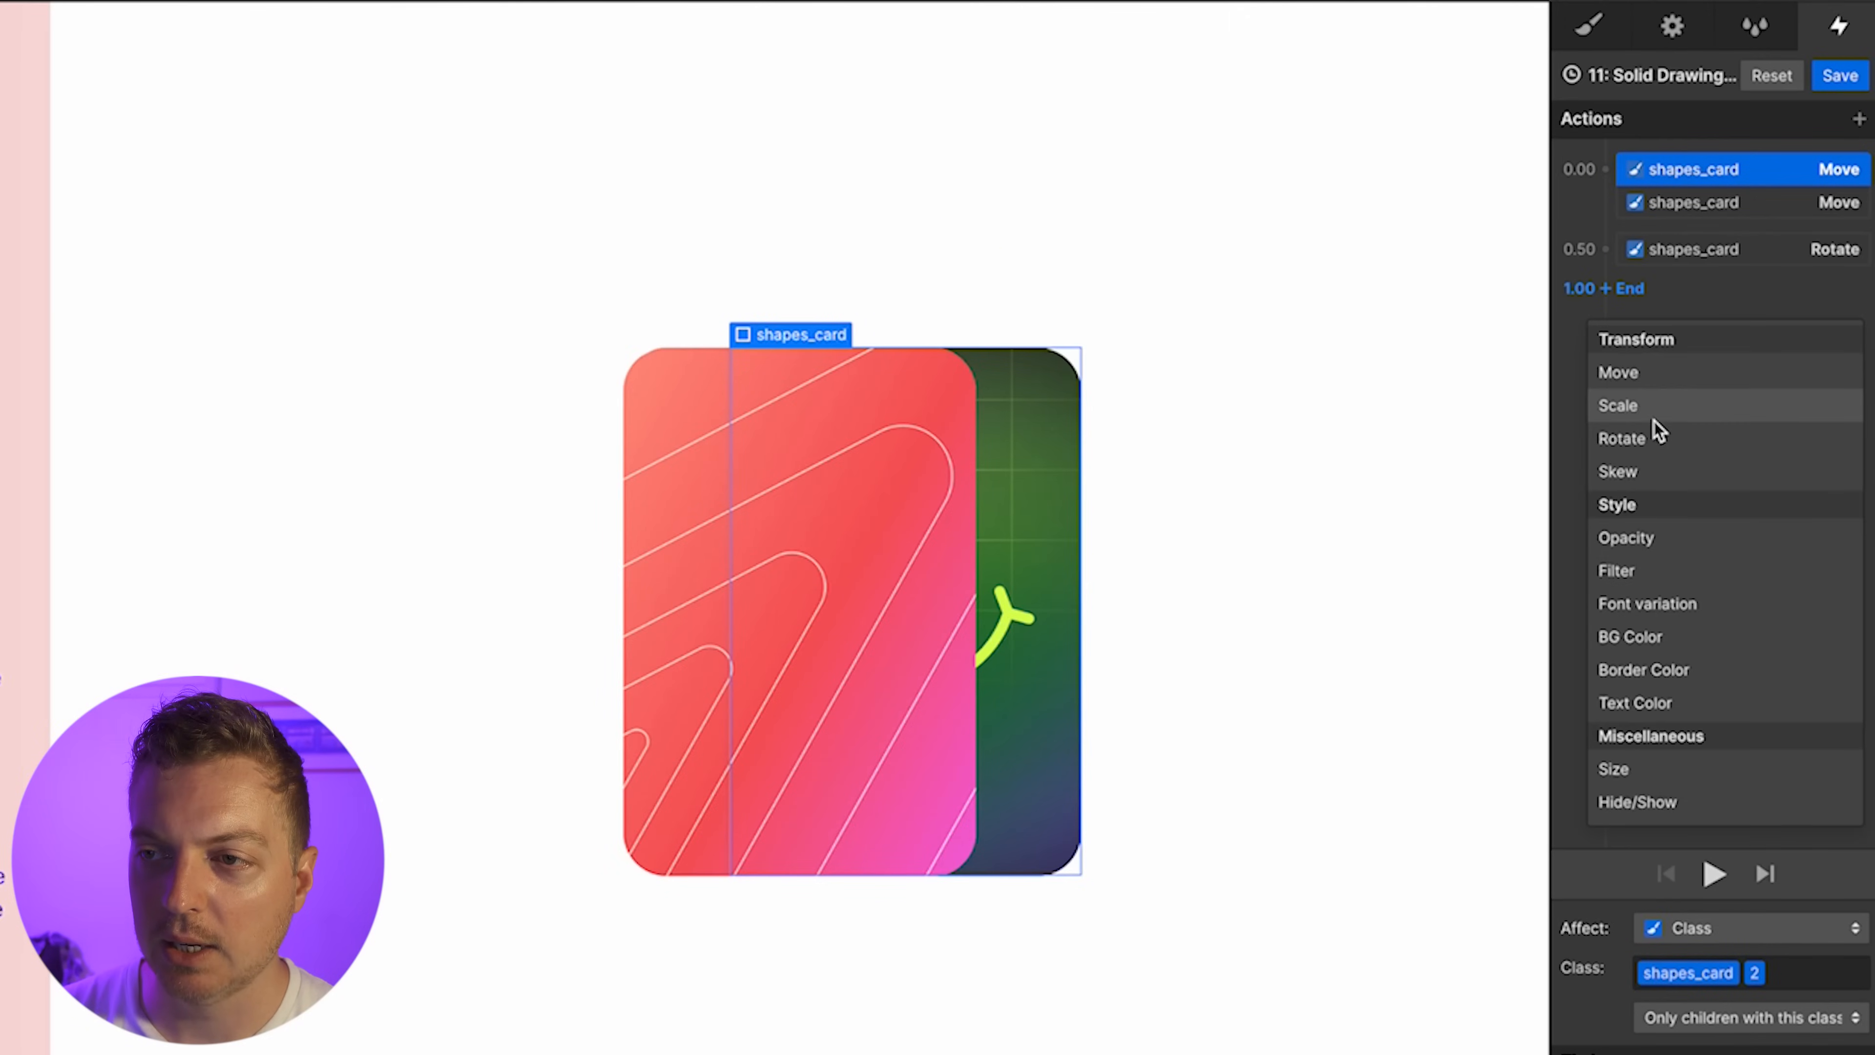
left_click(1653, 435)
left_click(1809, 1032)
type("20")
key("Return")
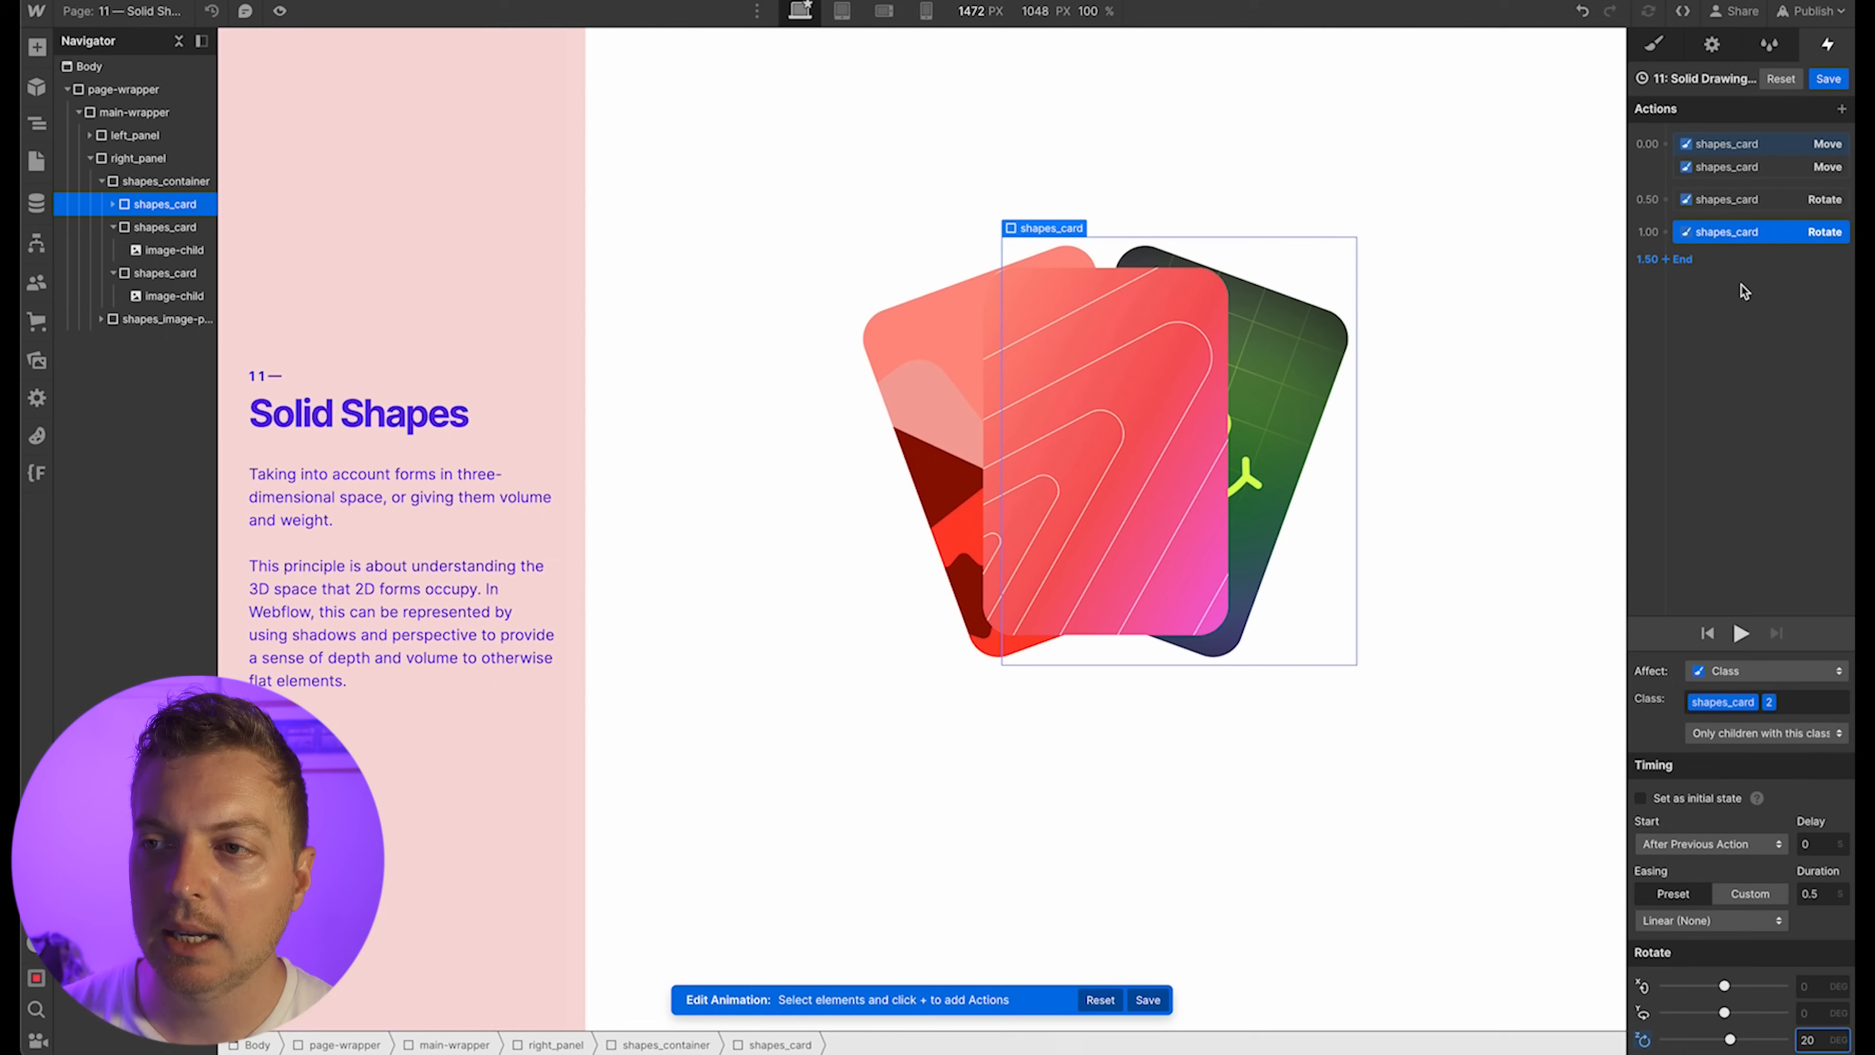
left_click_drag(1746, 231, 1761, 151)
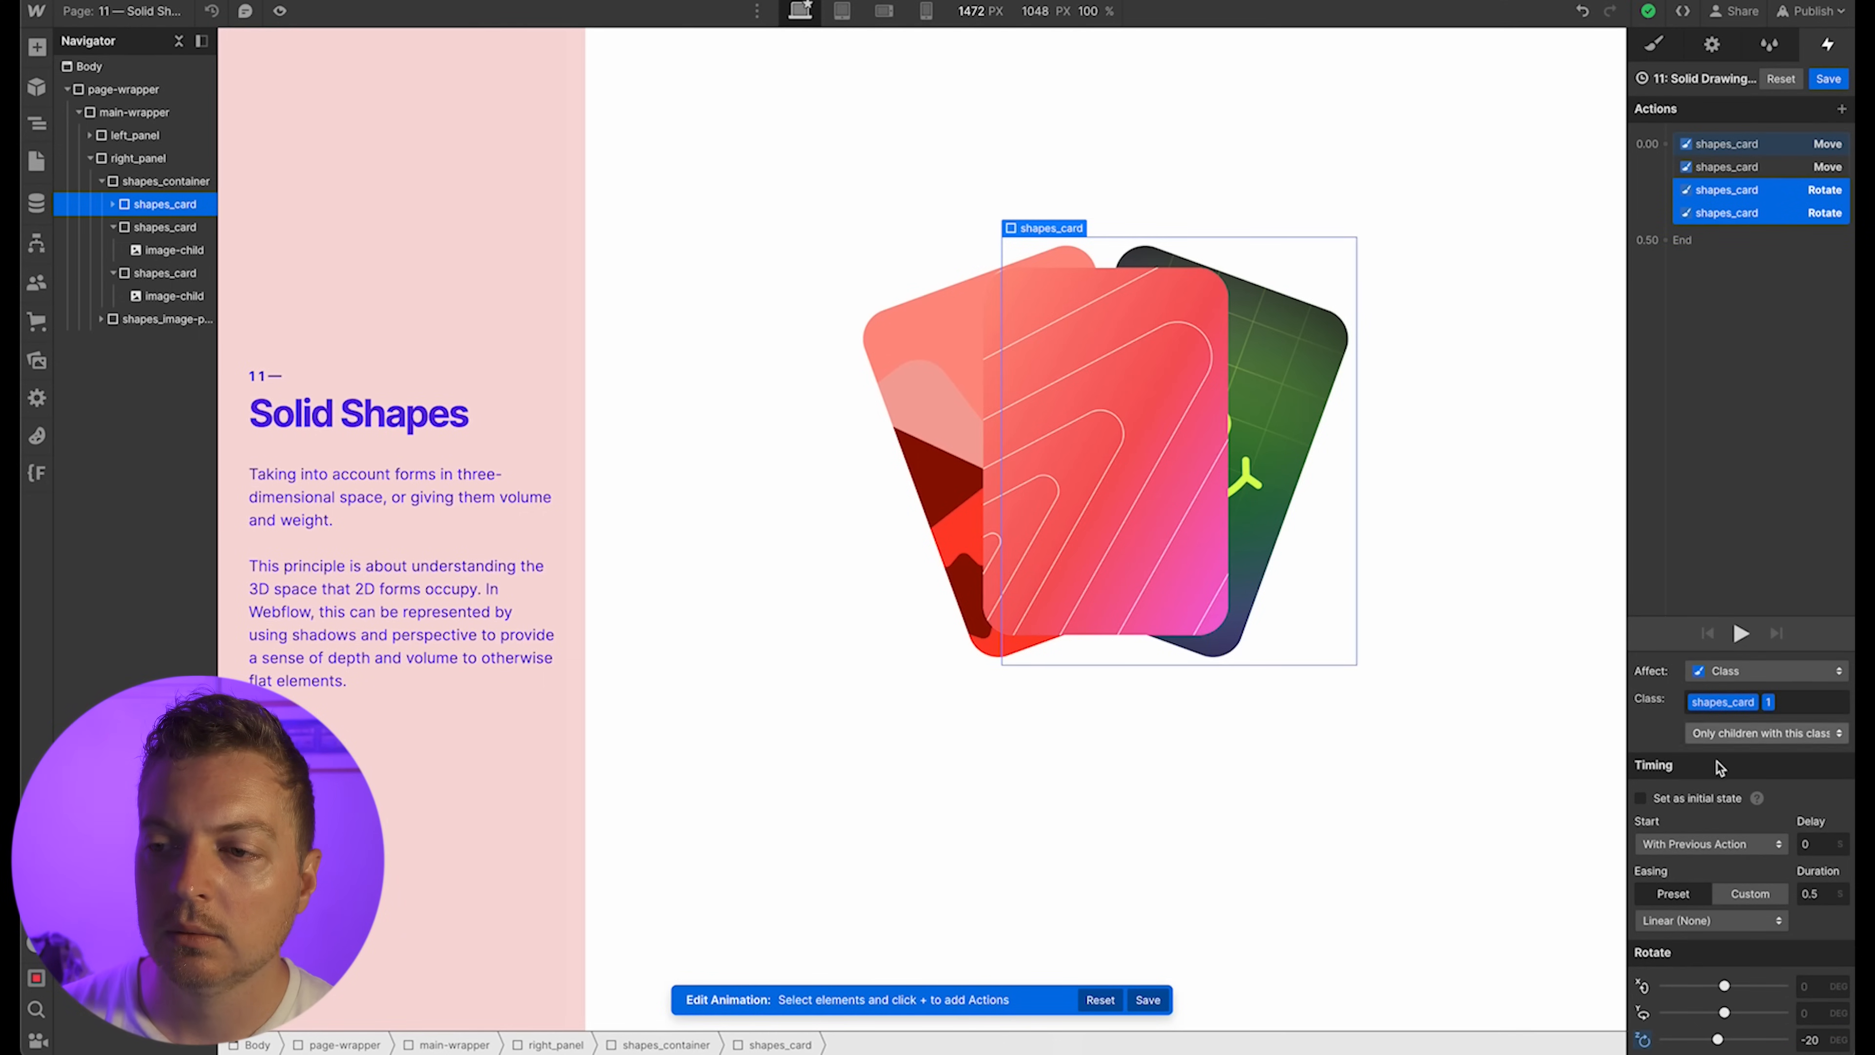
Play the animation, set the easing of all four Move and Rotate actions to Ease, and play it again
left_click(1743, 633)
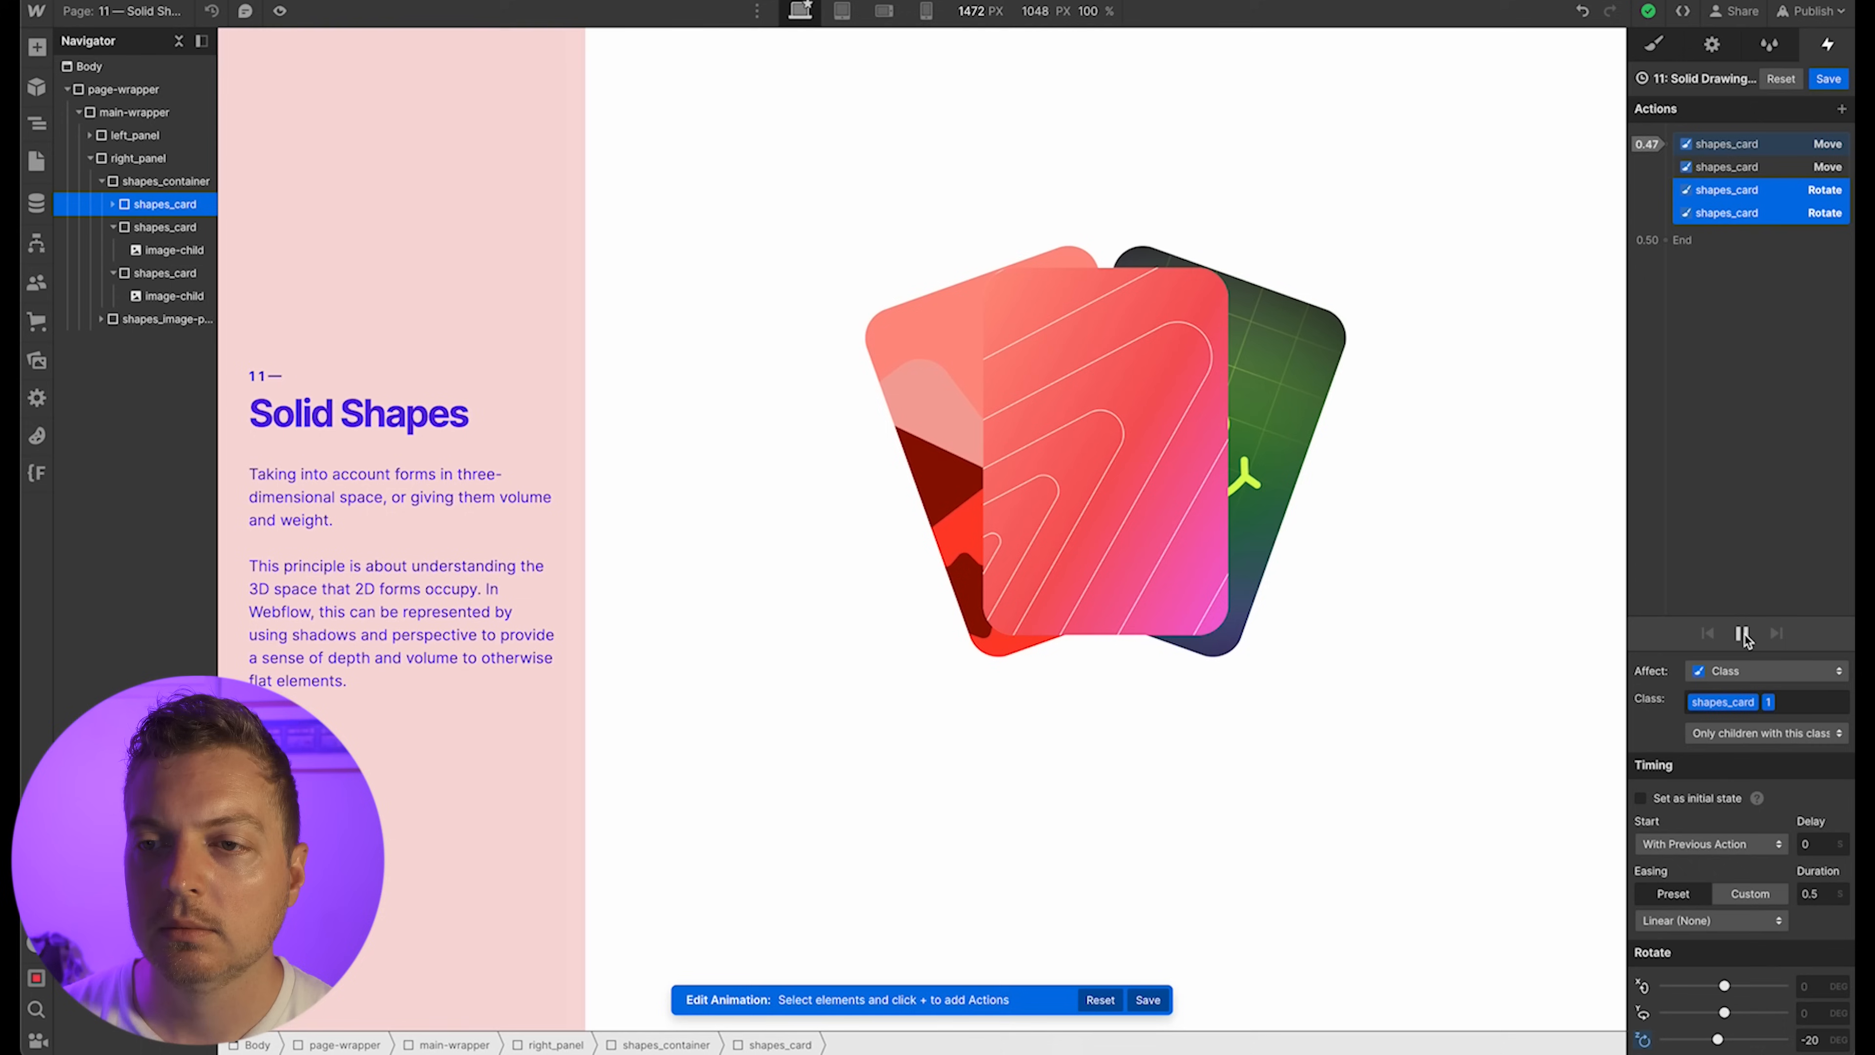
left_click(1742, 633)
left_click(1771, 145, "shift")
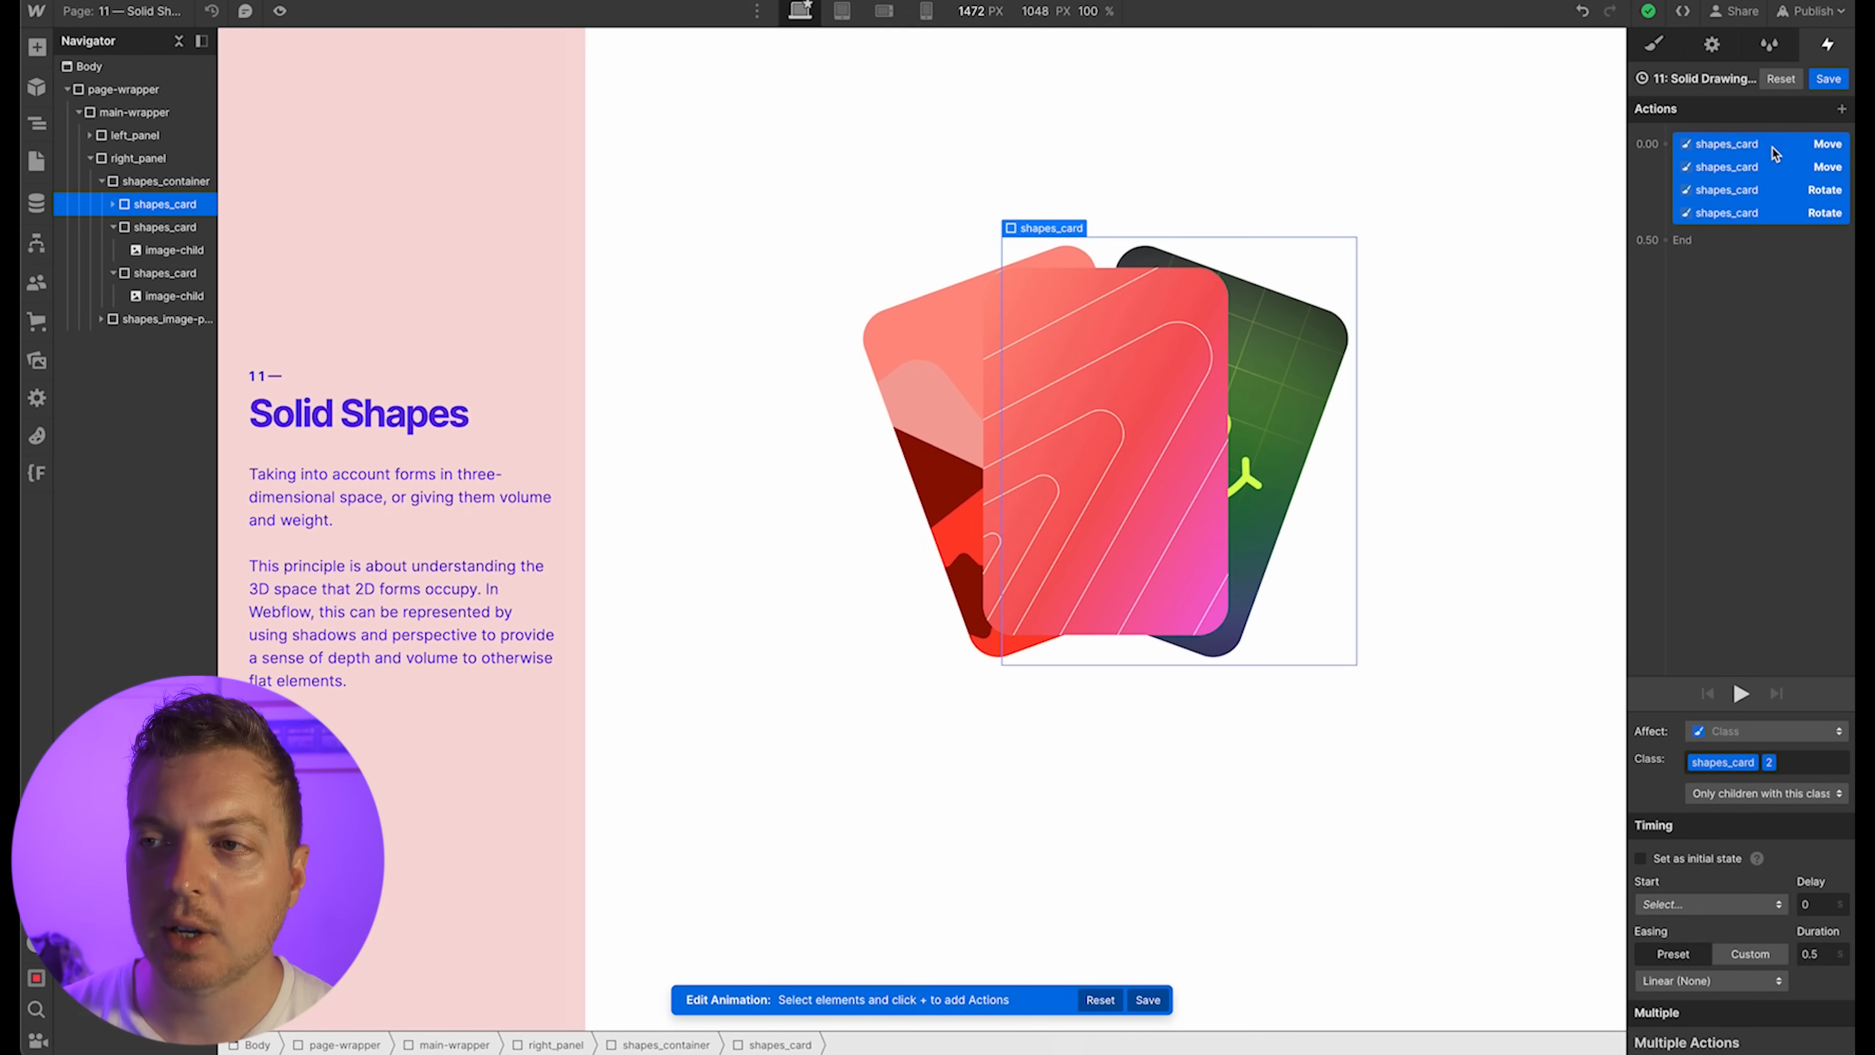
left_click(1711, 980)
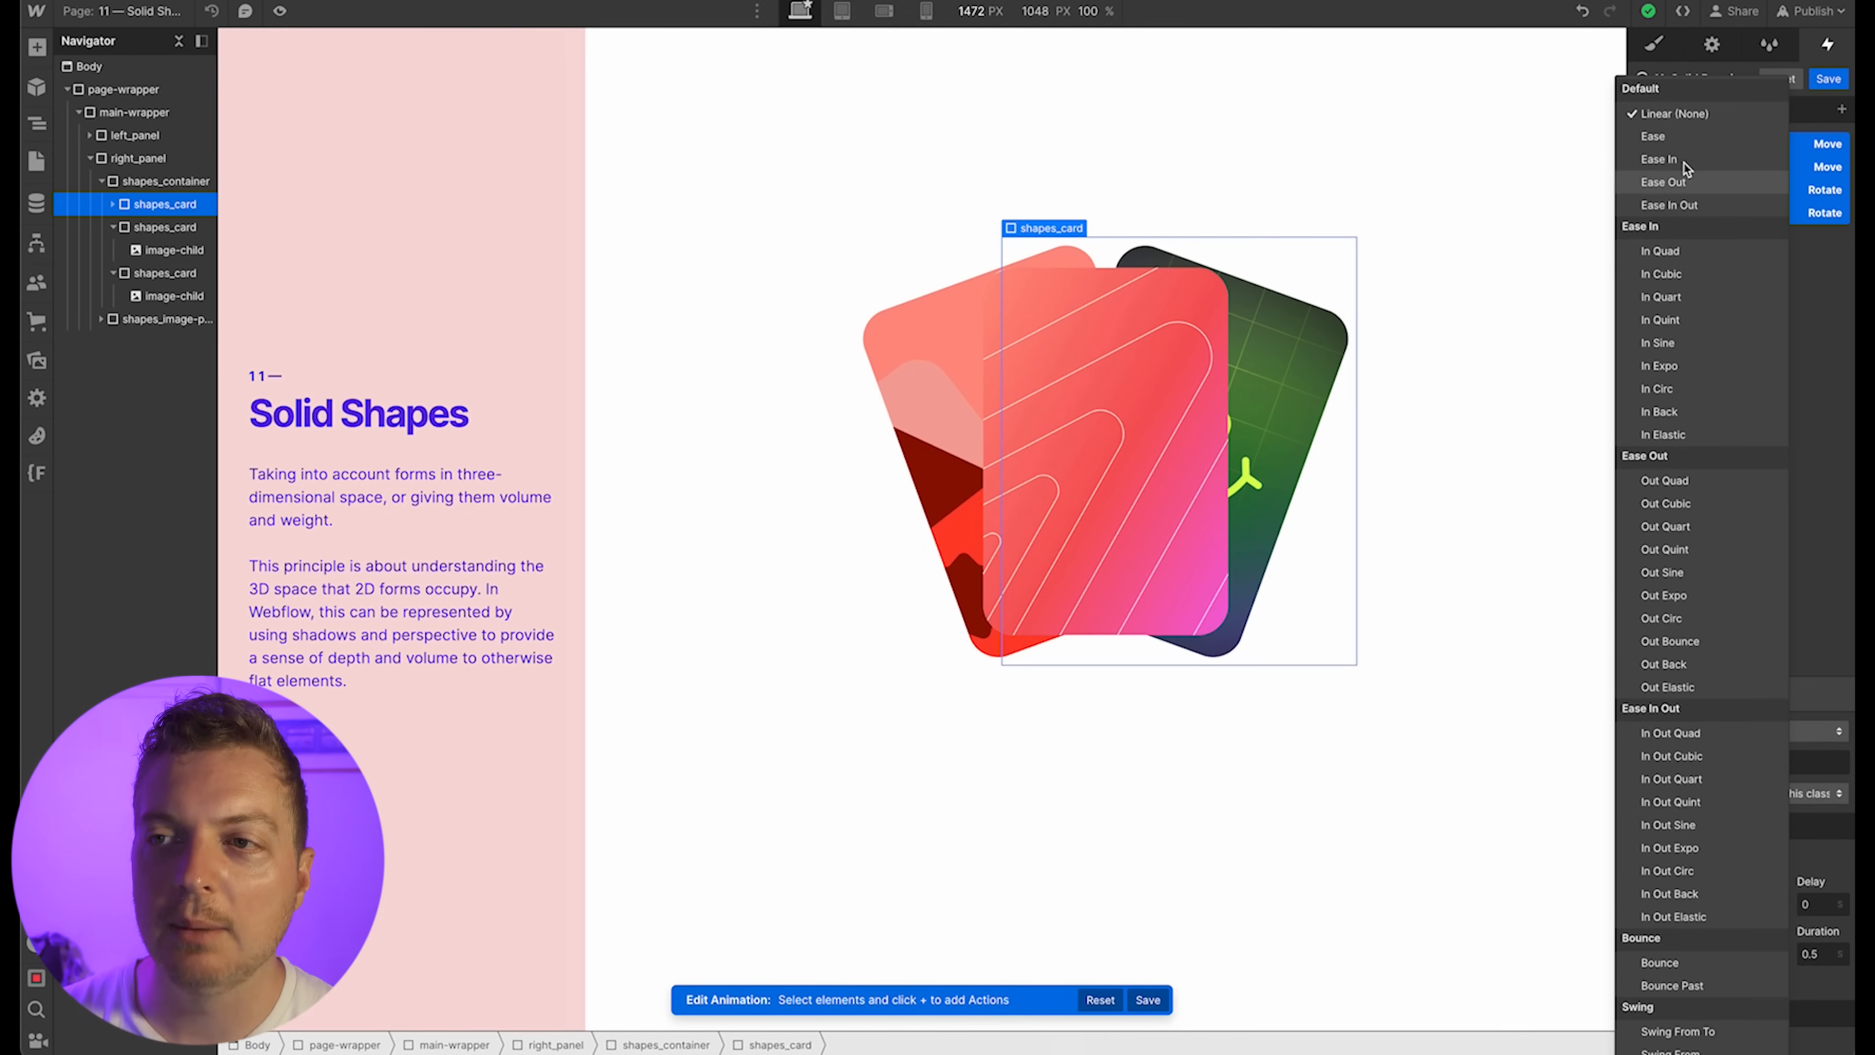
left_click(1678, 140)
left_click(1739, 693)
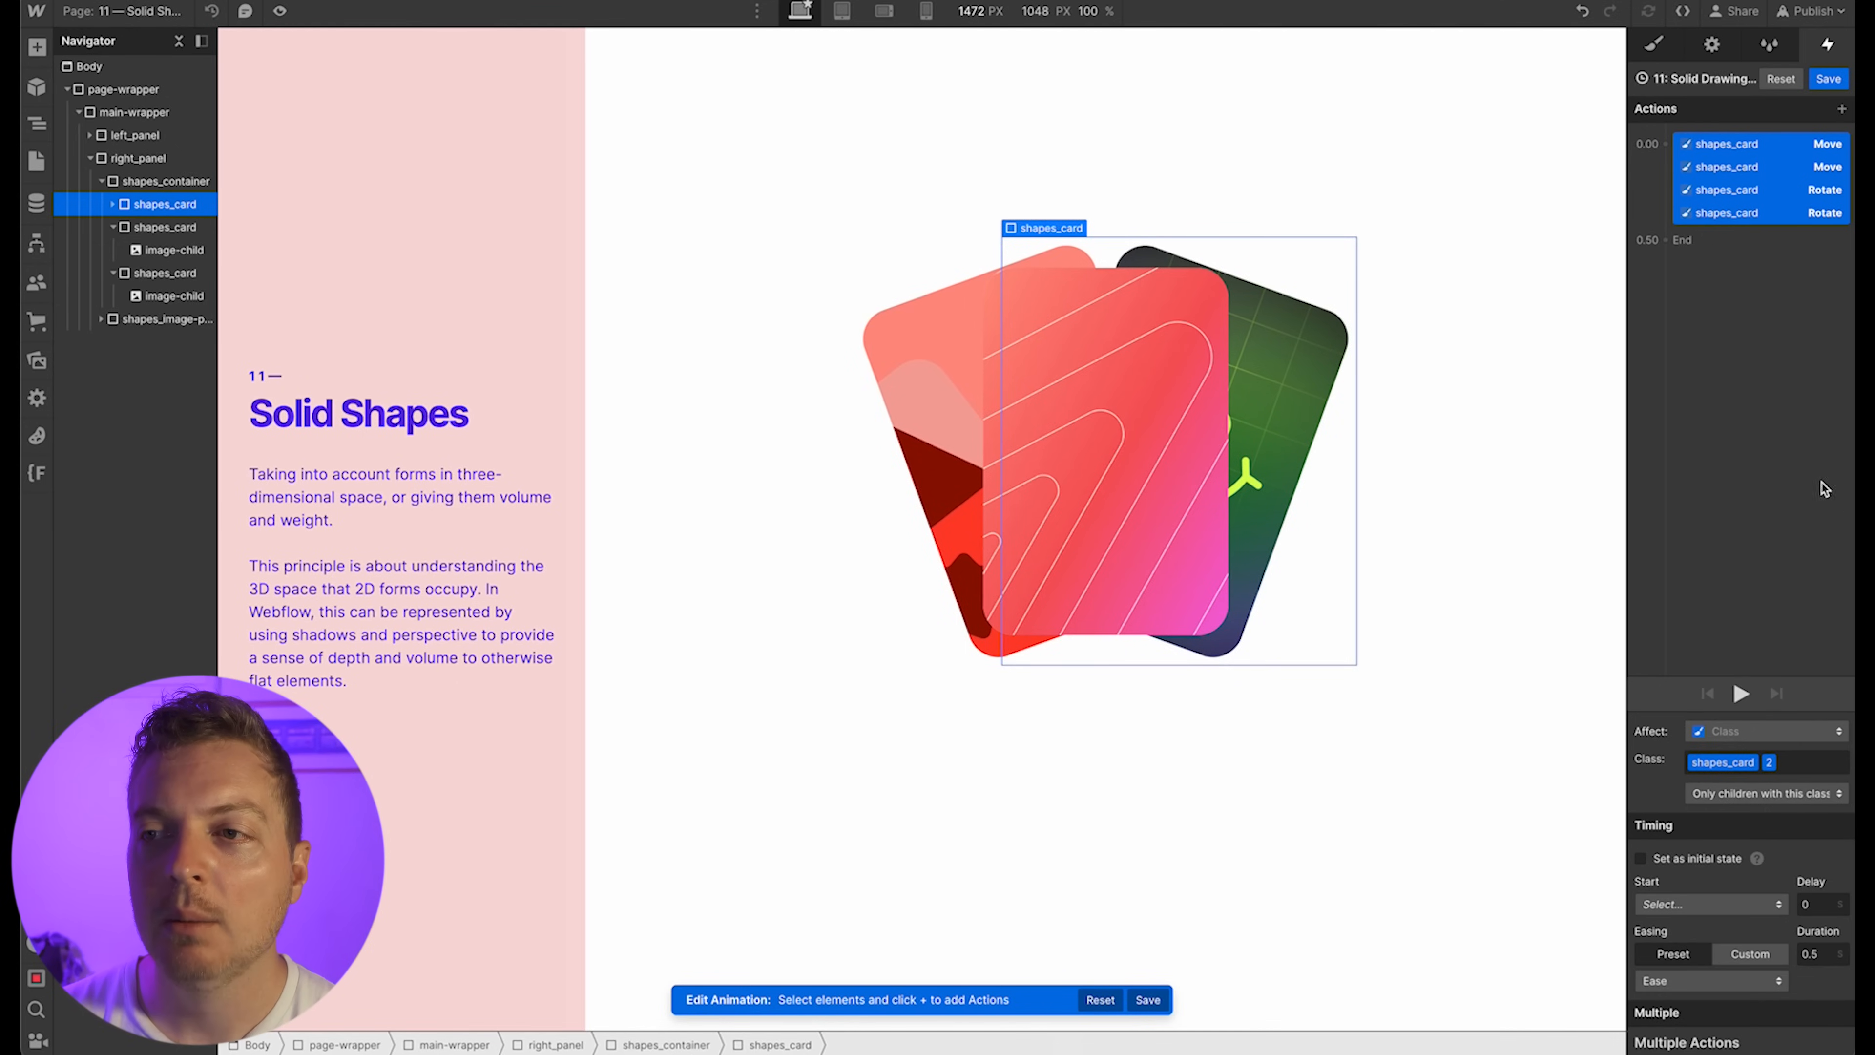
left_click(1716, 515)
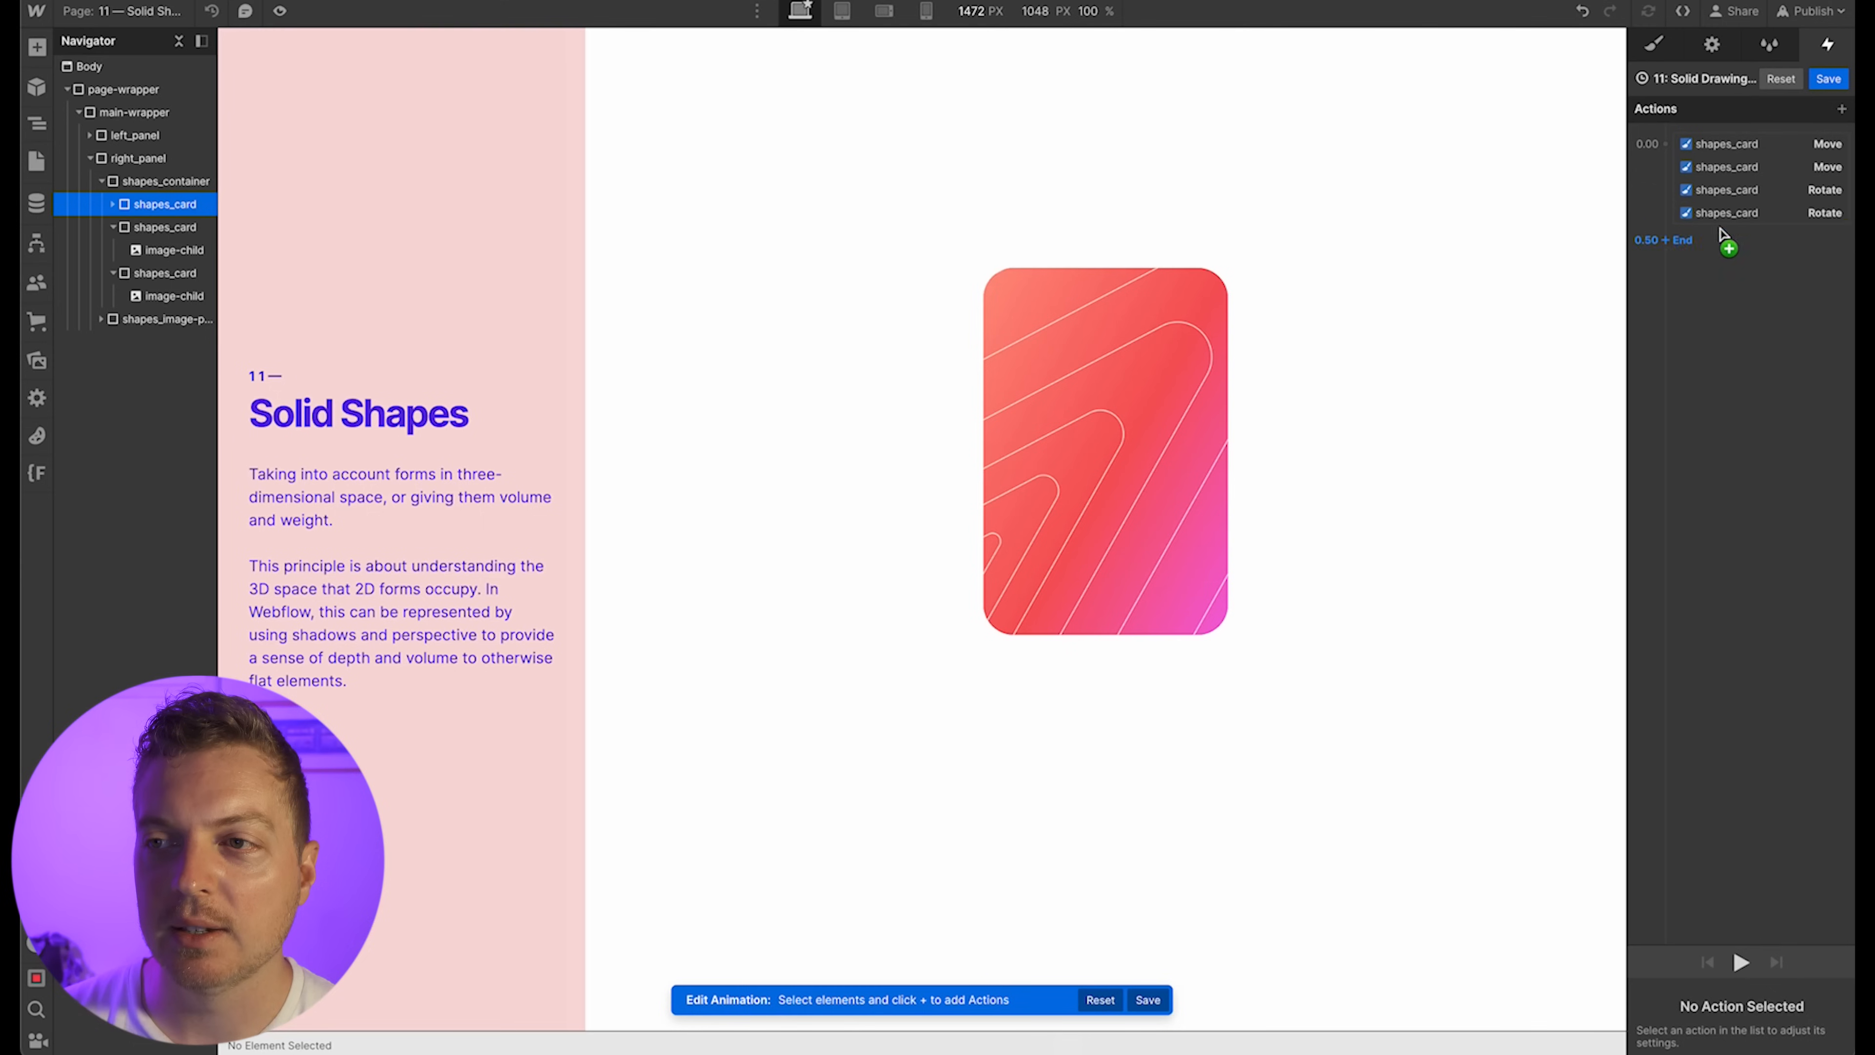
Add a Filter action with a 2 px blur for the second shapes_card and start it together with the existing actions
left_click(1714, 214)
left_click_drag(1705, 223, 1693, 242)
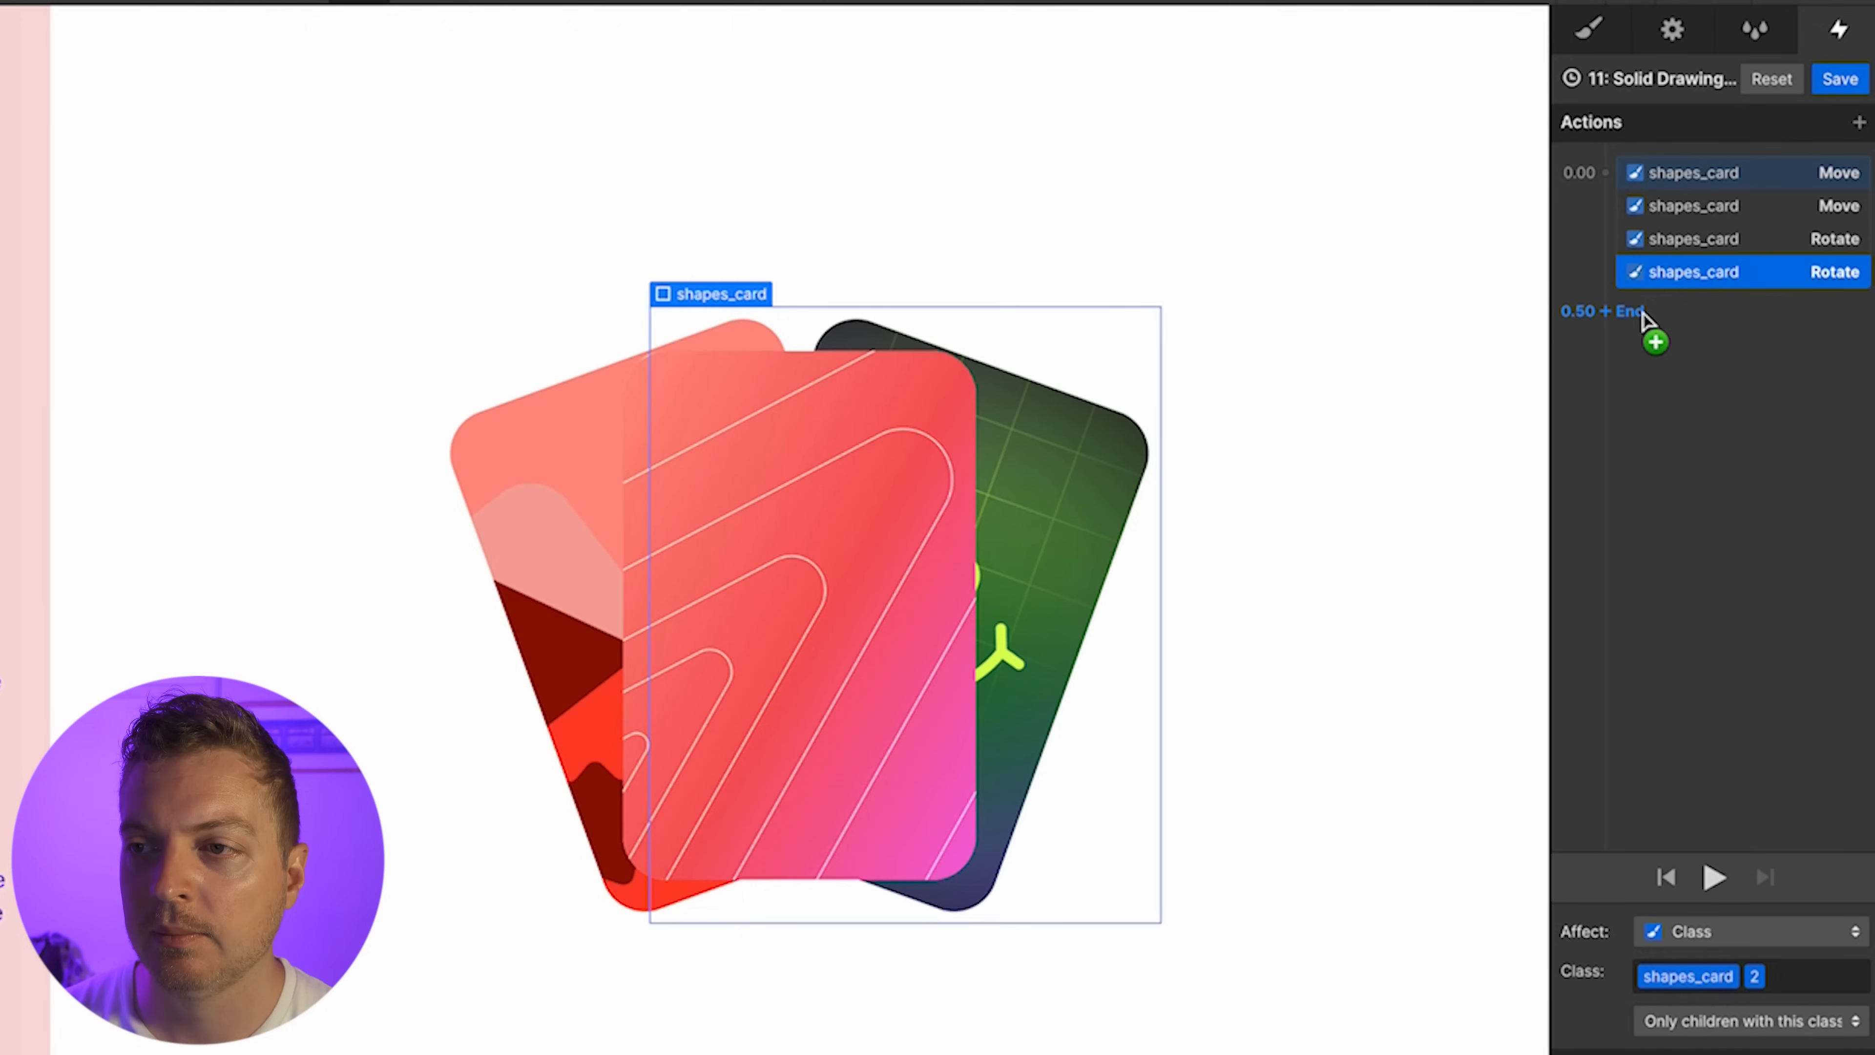
left_click(1690, 248)
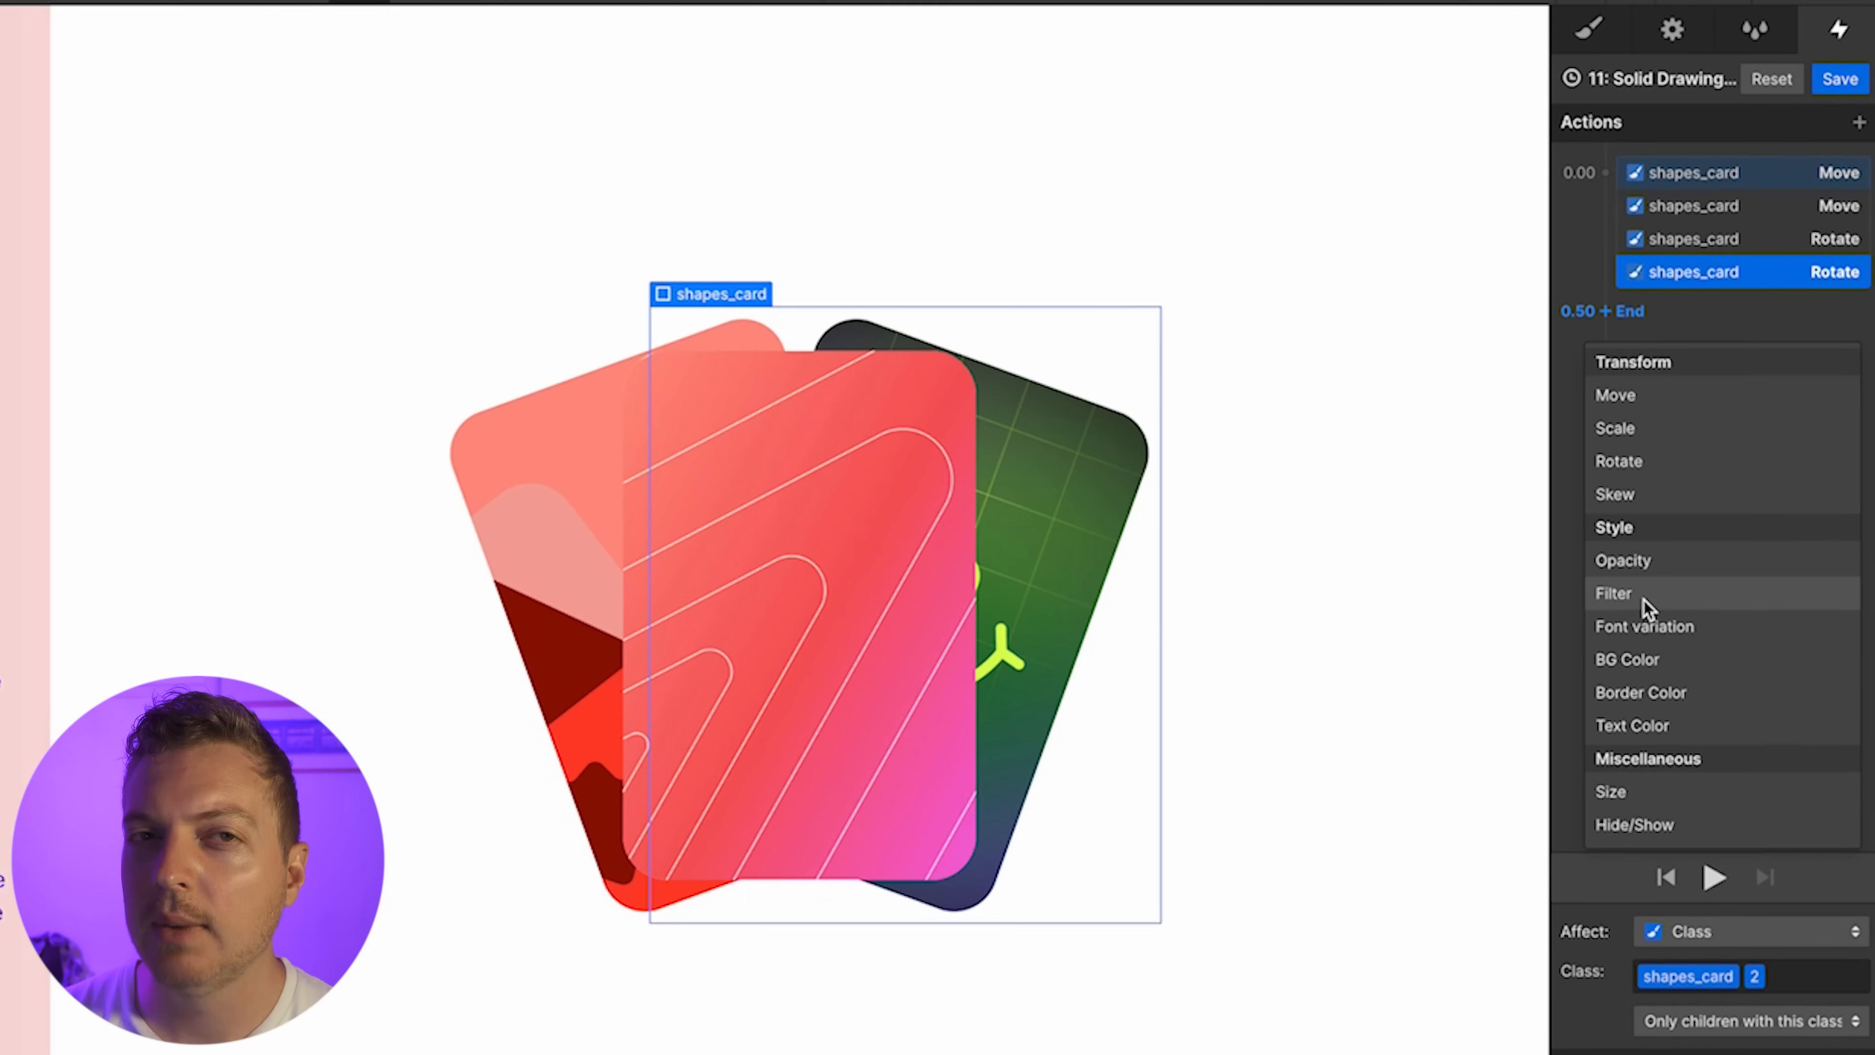
left_click(1617, 593)
left_click(1857, 993)
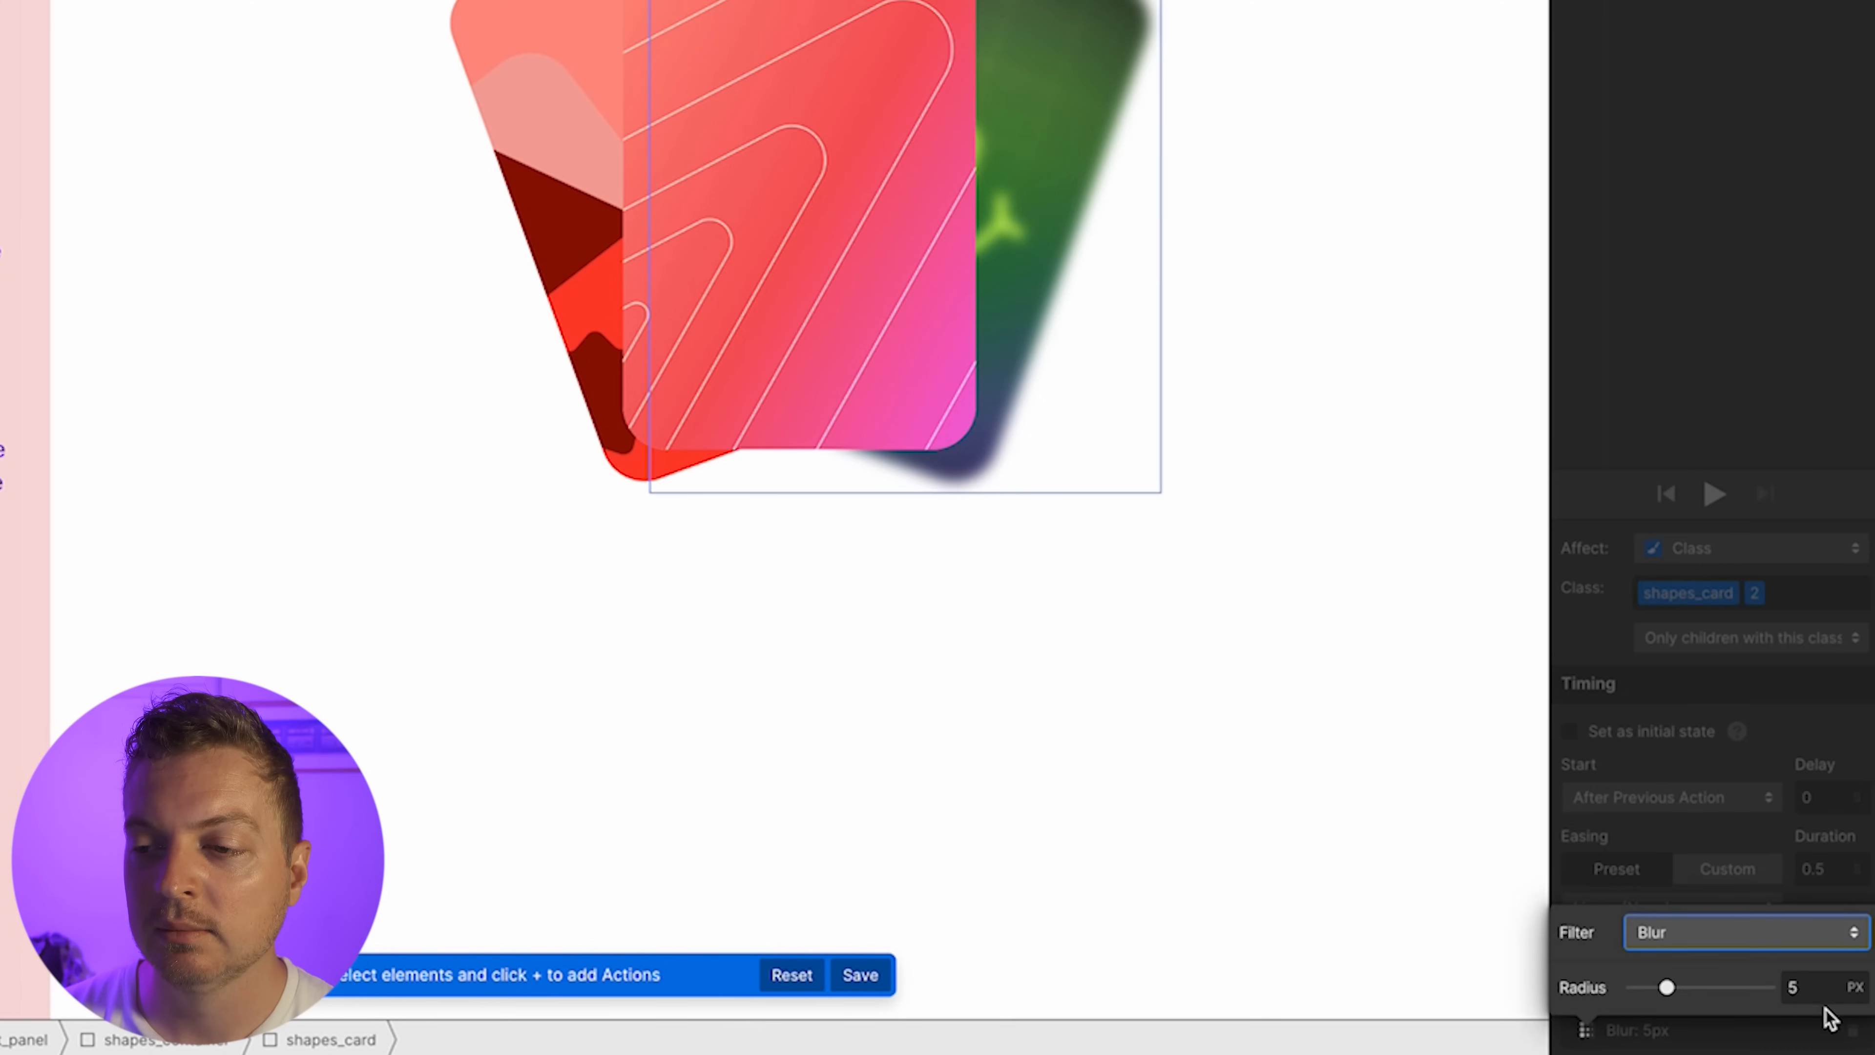
left_click(1803, 983)
type("2")
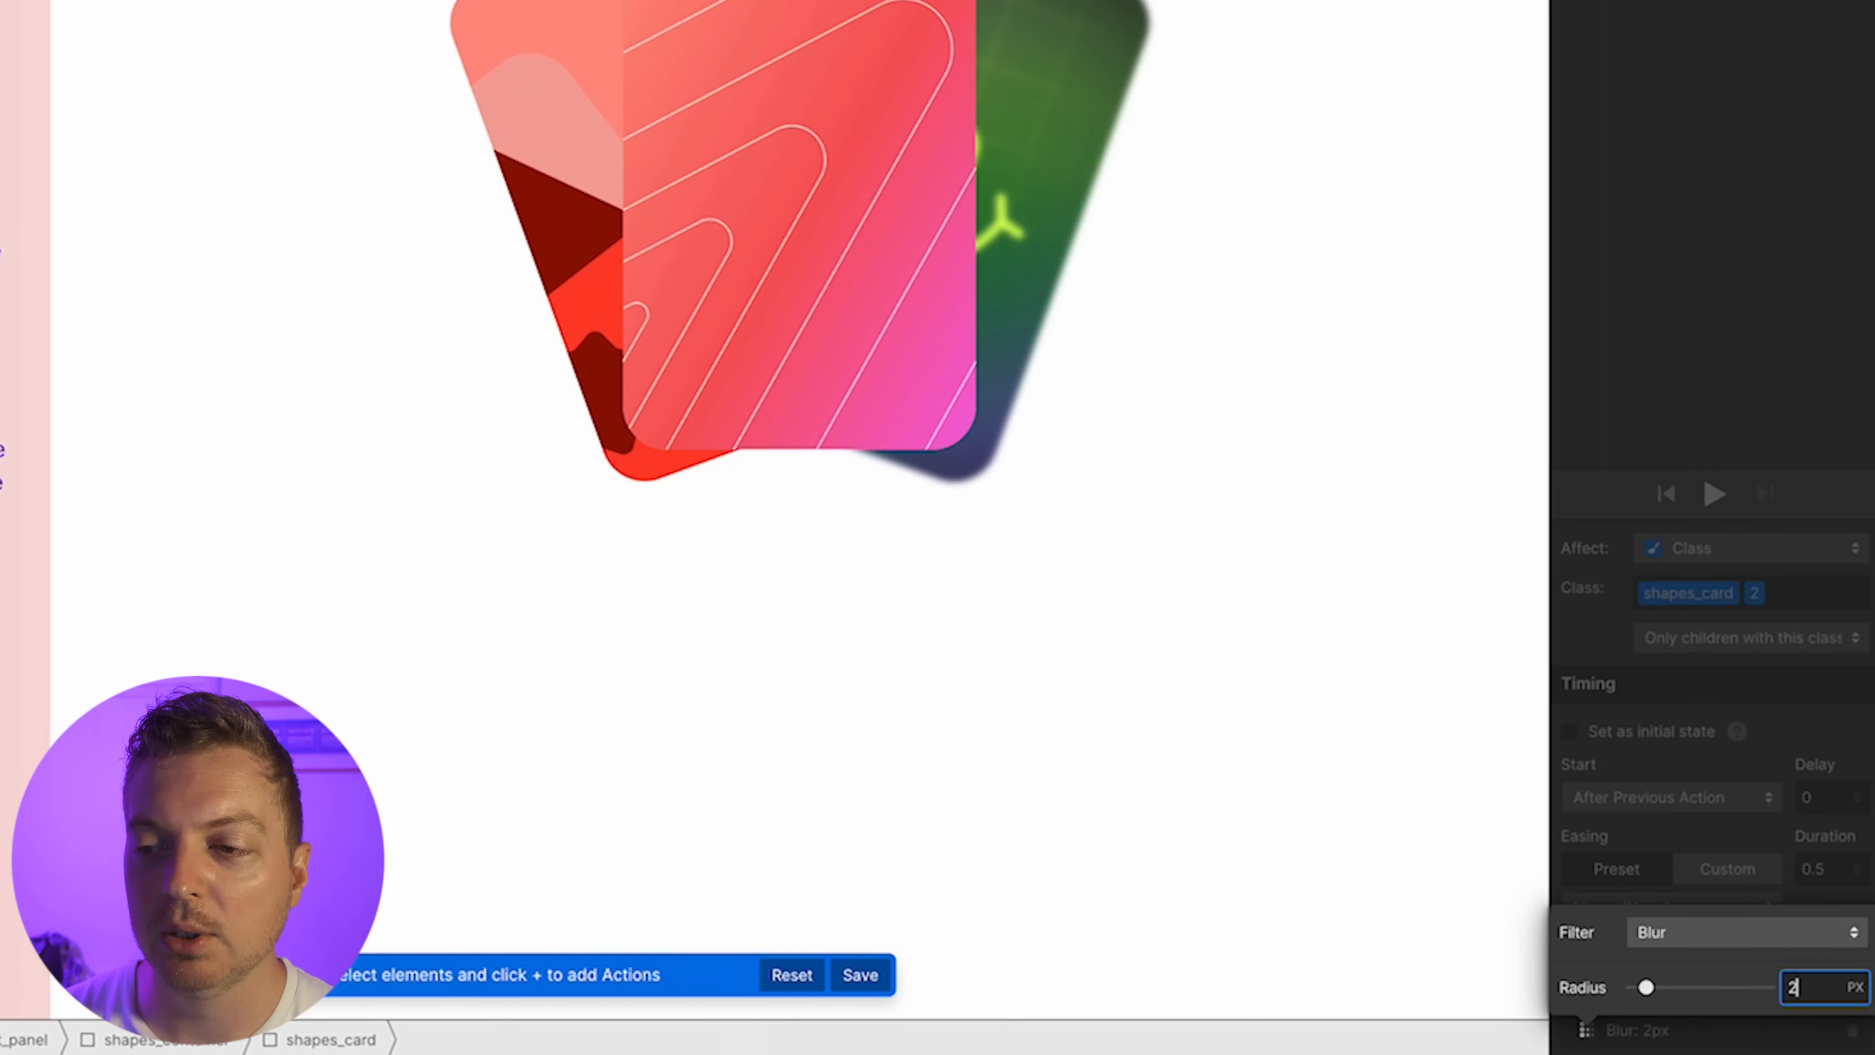
left_click(1741, 232)
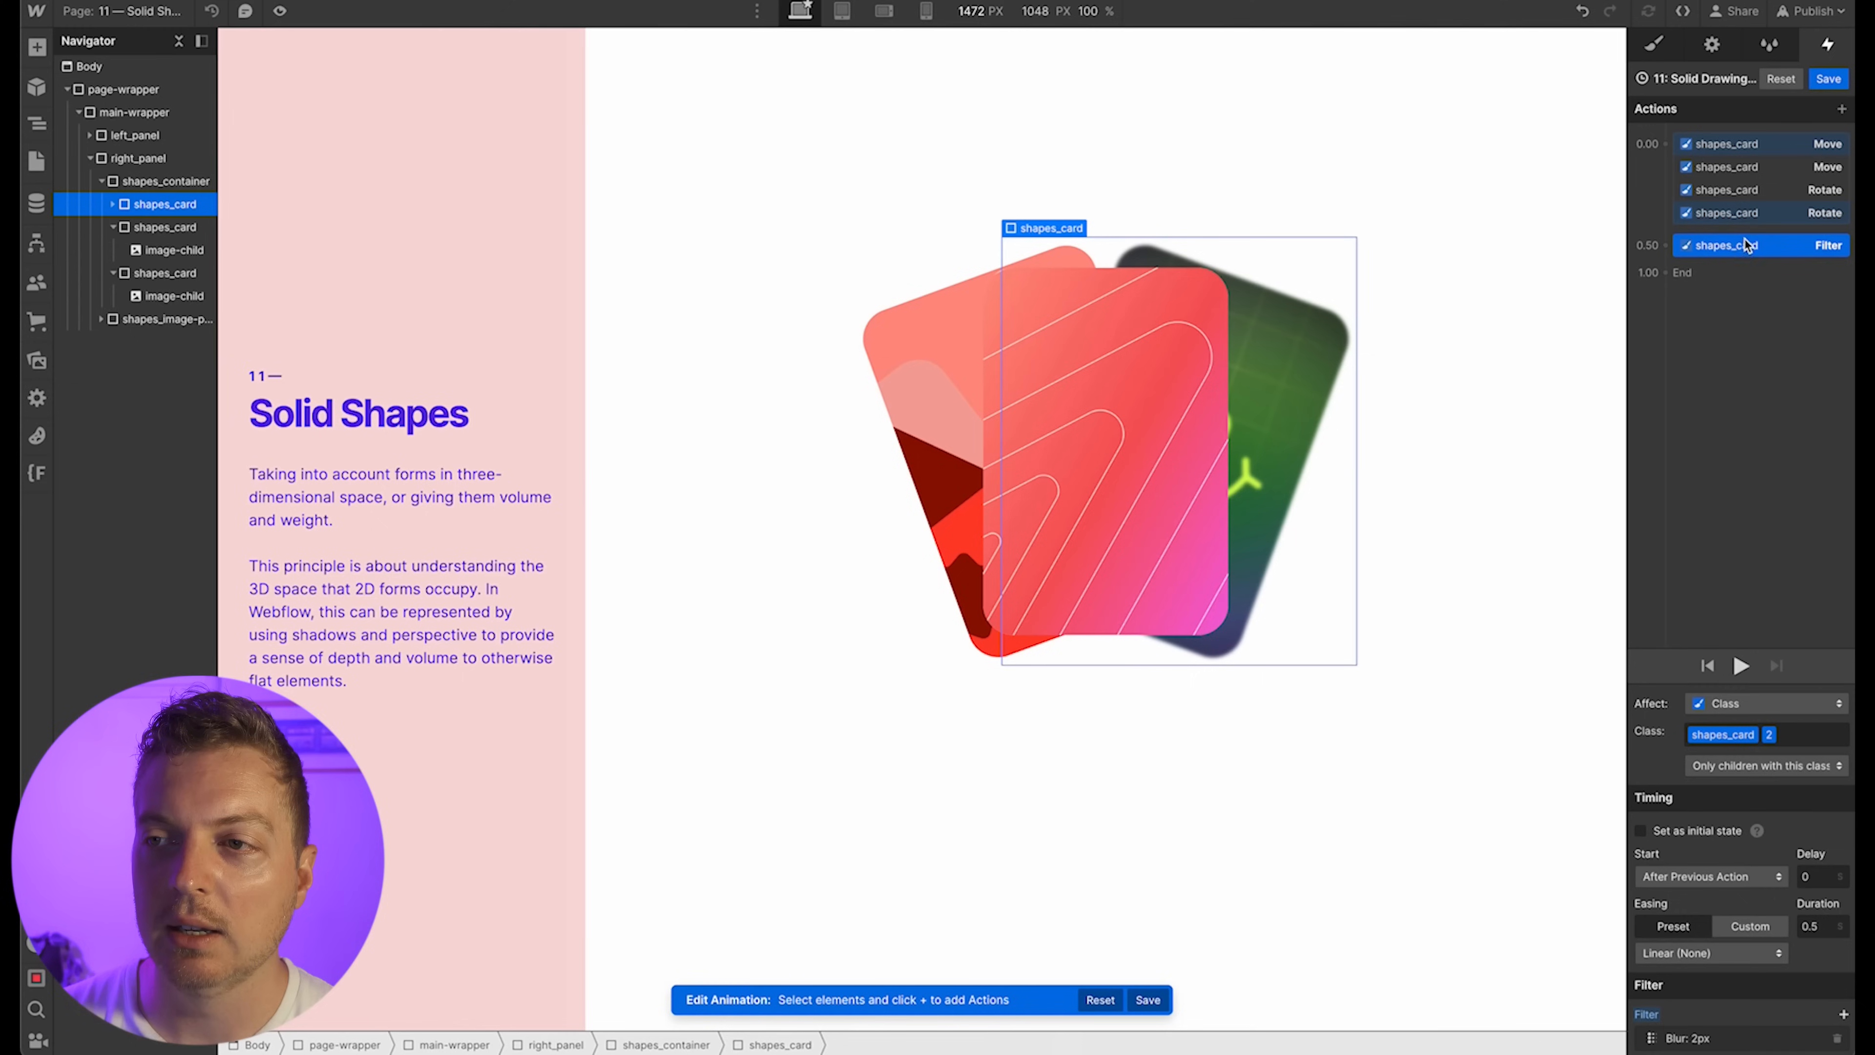
left_click_drag(1746, 246, 1742, 214)
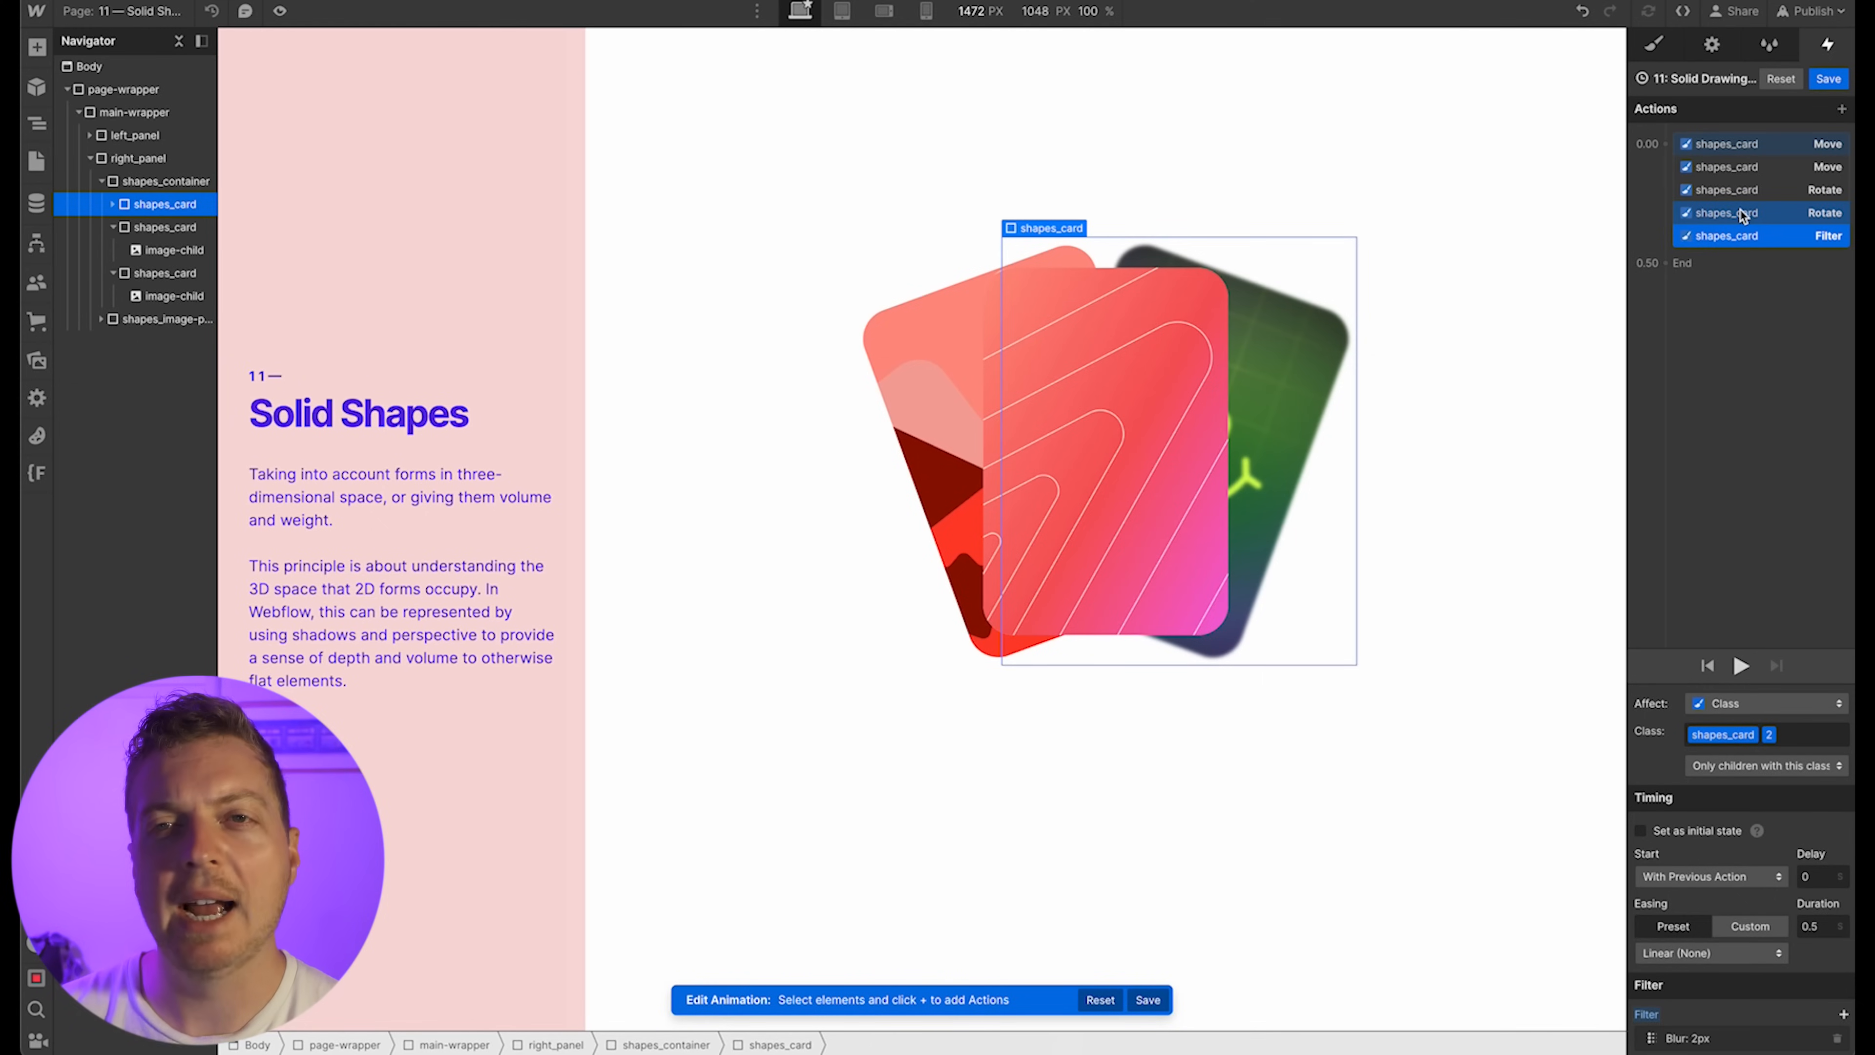
Add a Filter action with a 1 px blur for the first shapes_card and start it with the previous action
left_click(1742, 172)
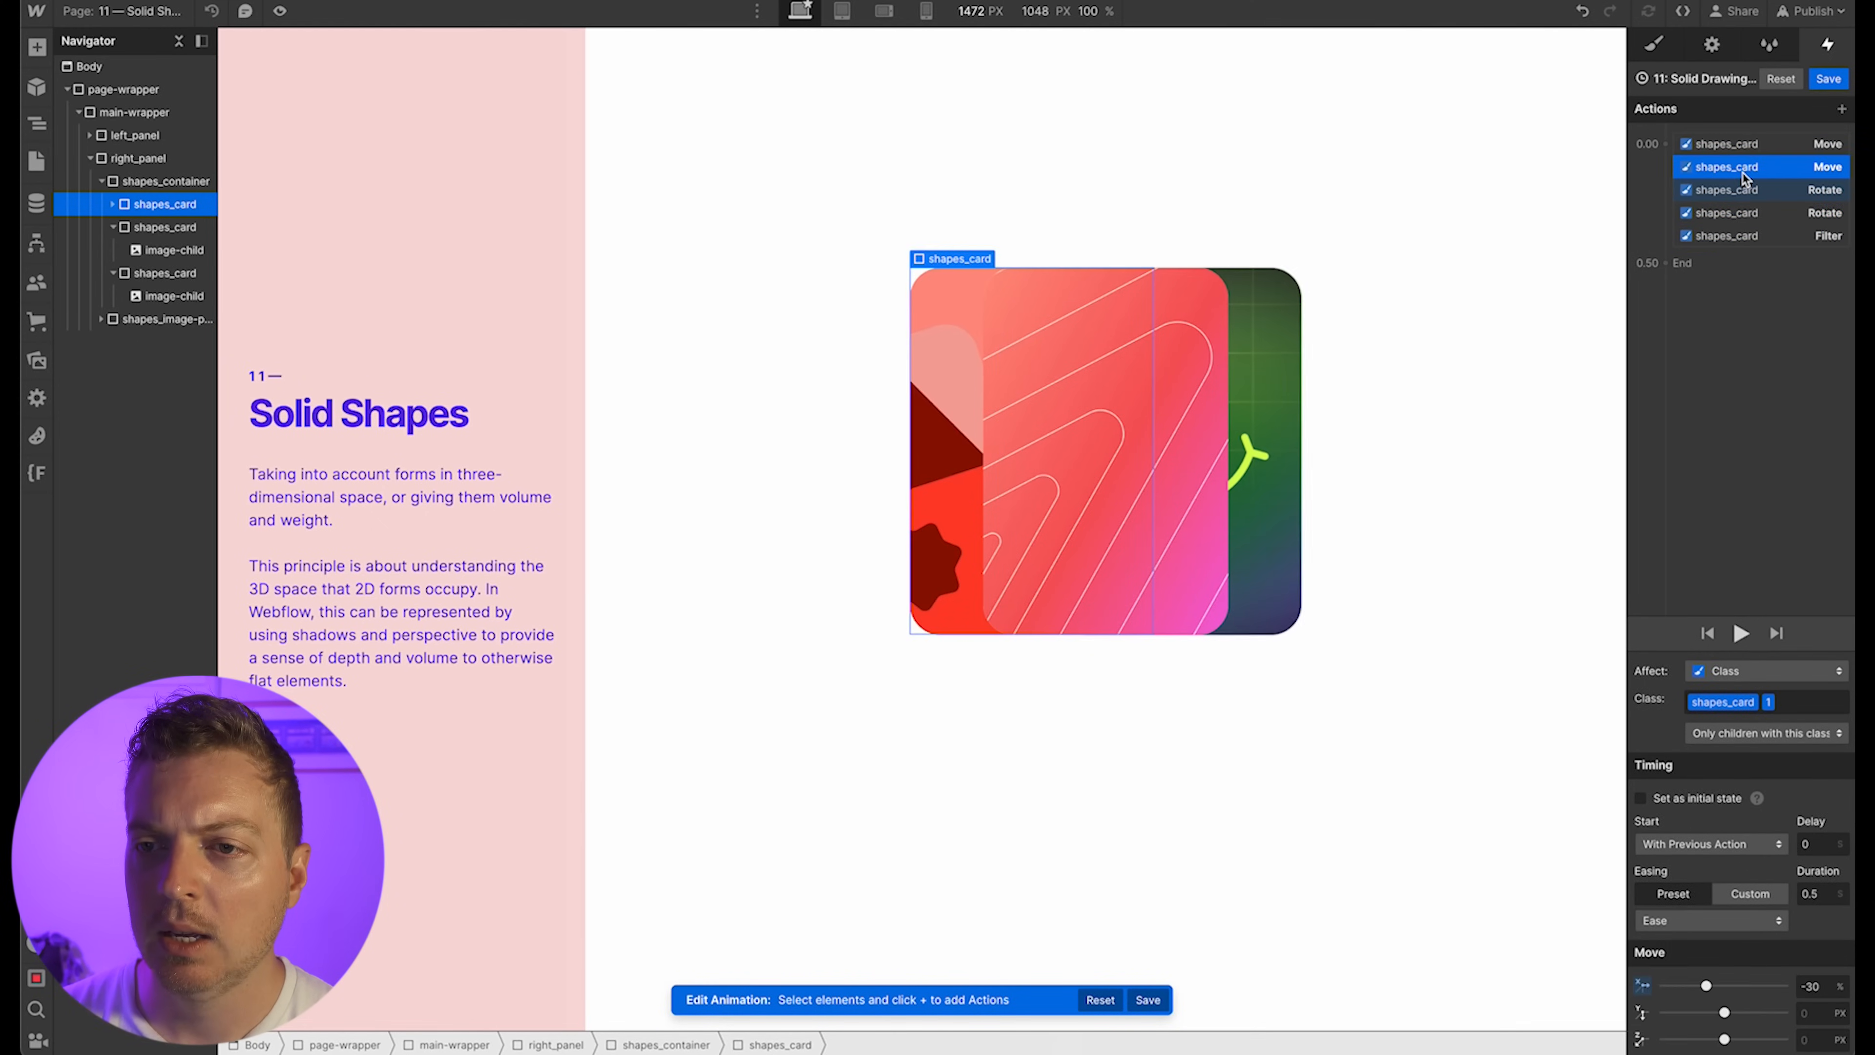
left_click(1665, 262)
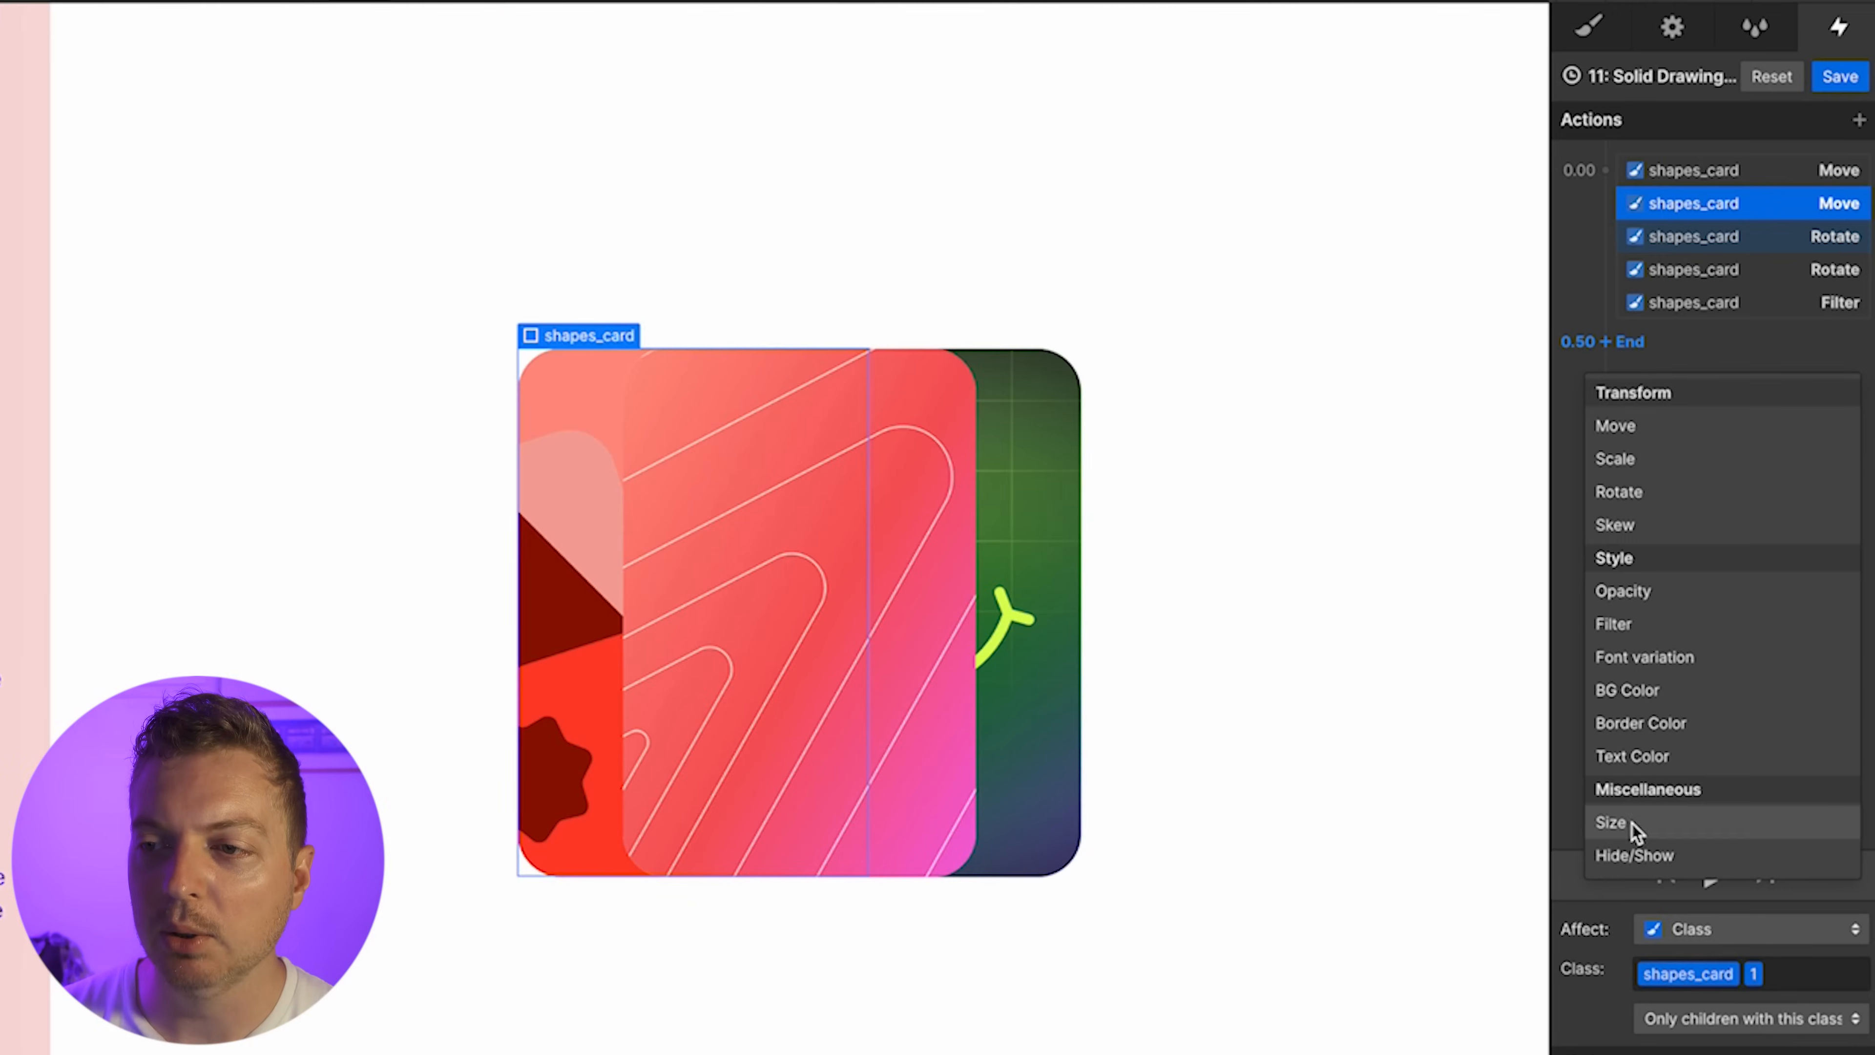
left_click(1624, 624)
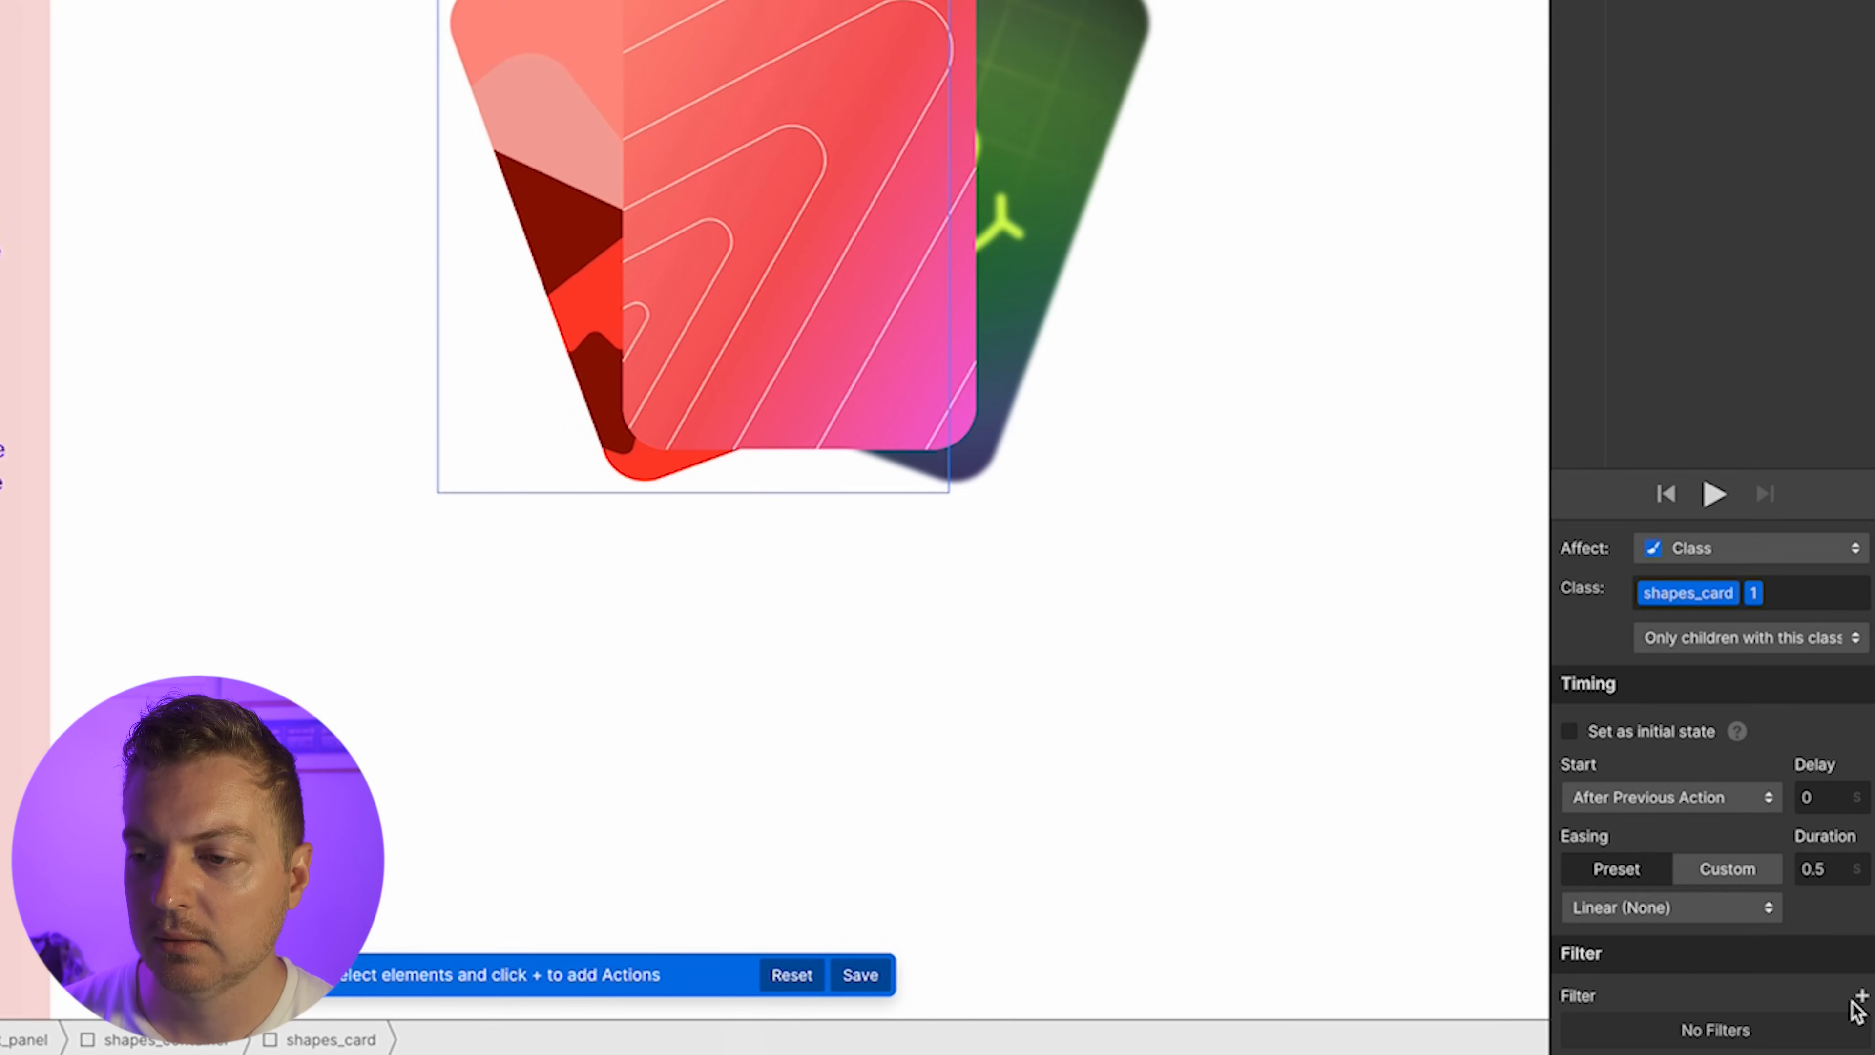
left_click(1857, 1003)
left_click(1802, 988)
type("1")
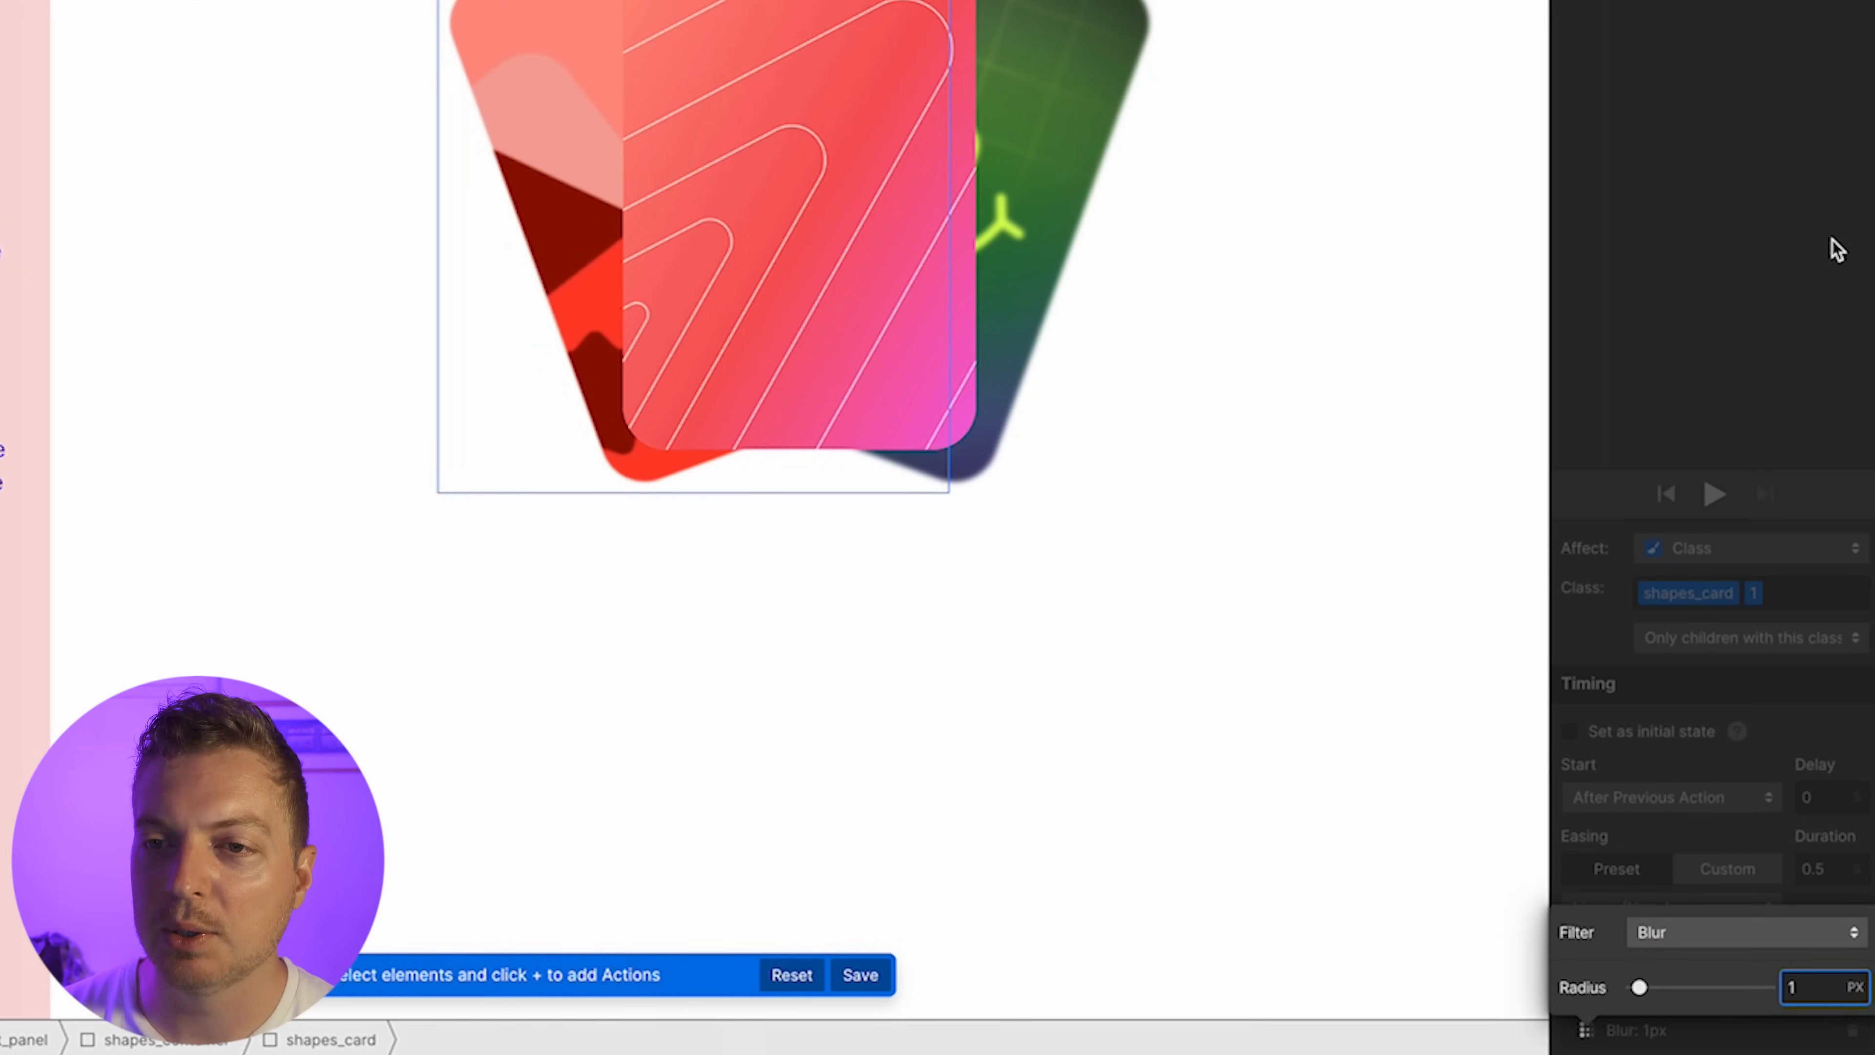
left_click(1839, 254)
left_click_drag(1795, 276, 1791, 236)
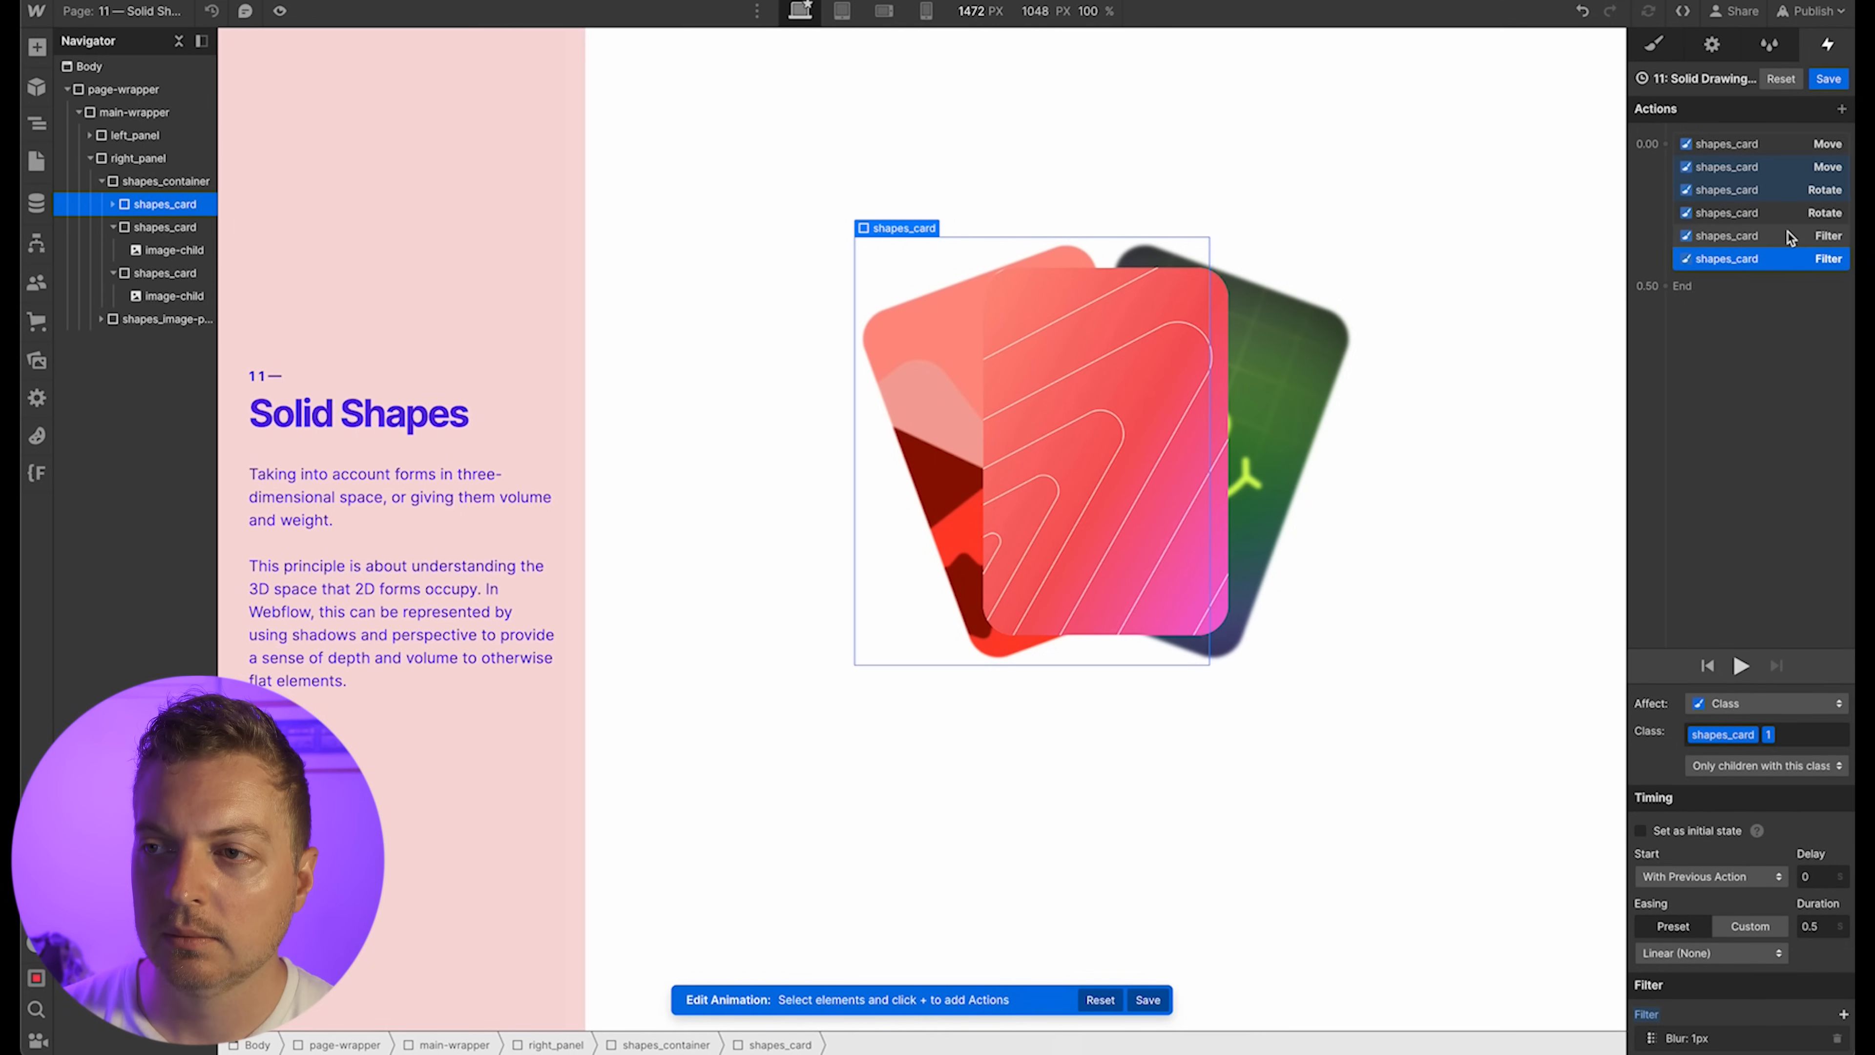
Set all six Move, Rotate and Filter actions to a 0.6 s duration with Bounce Past easing and play the animation
left_click(1781, 215)
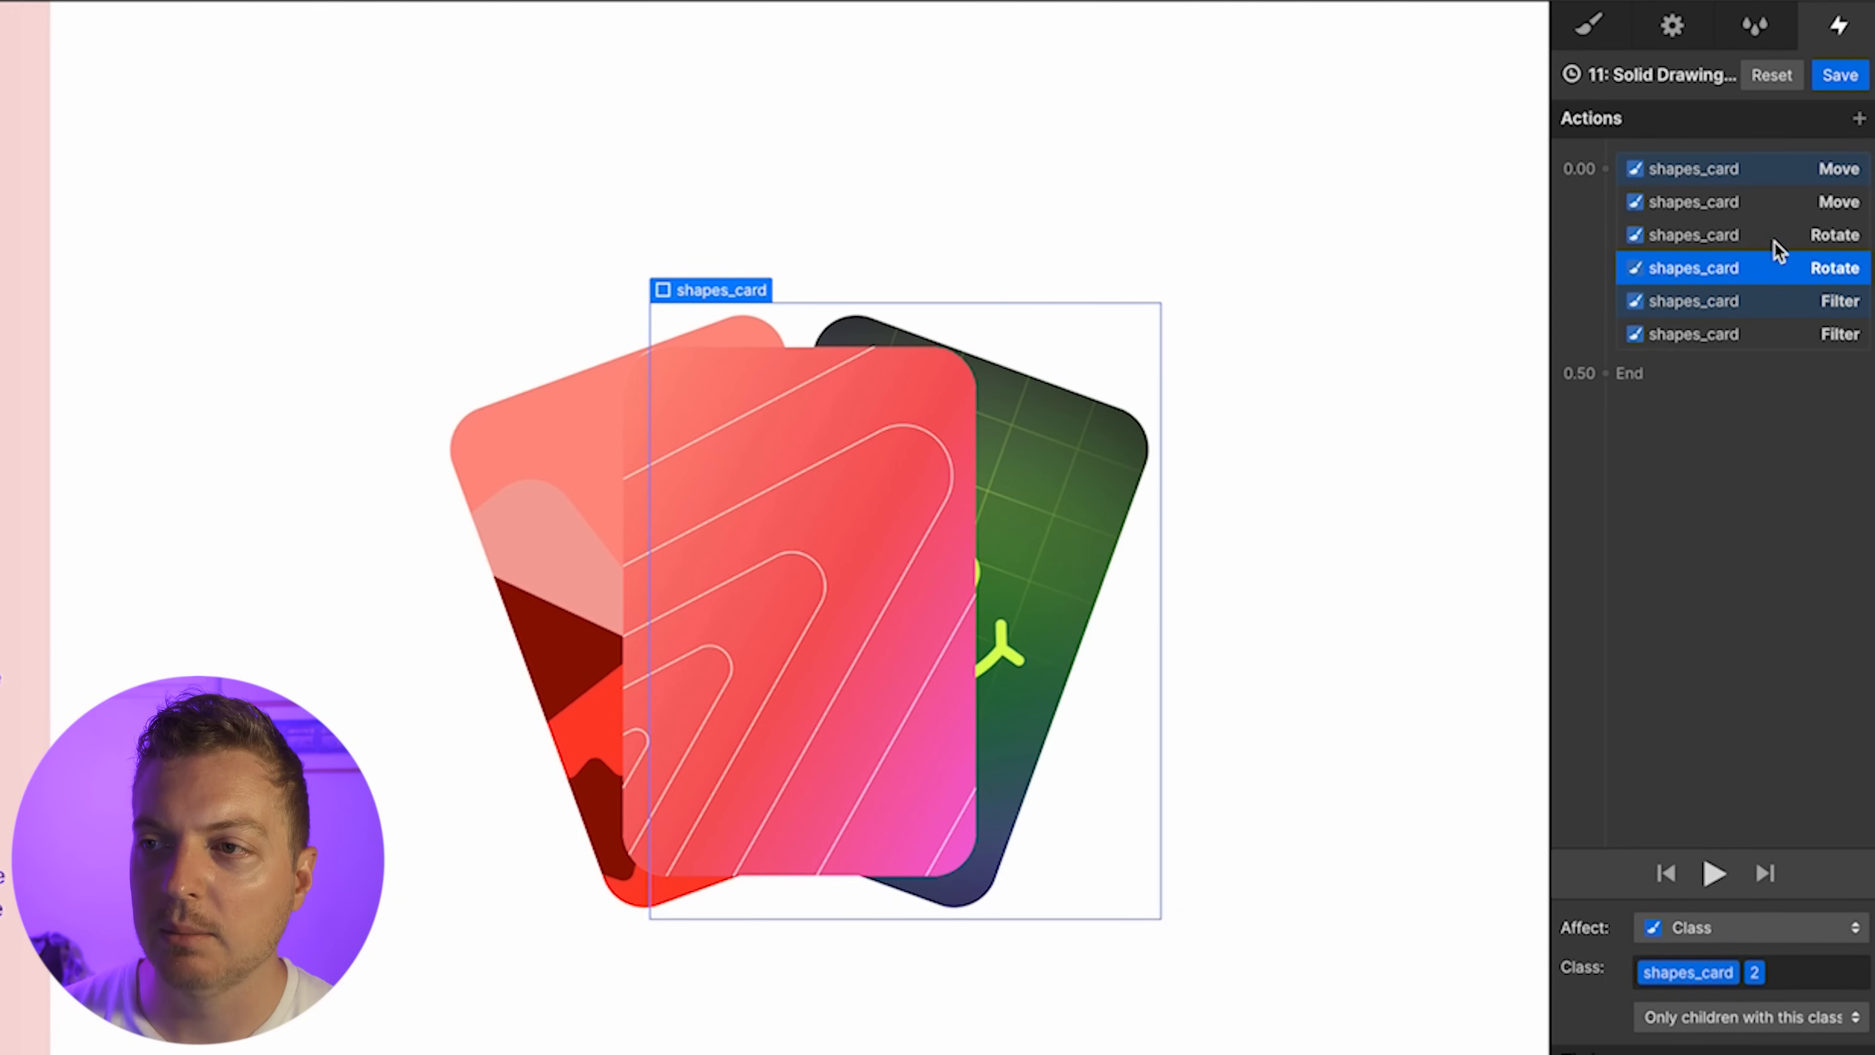
left_click(1786, 144)
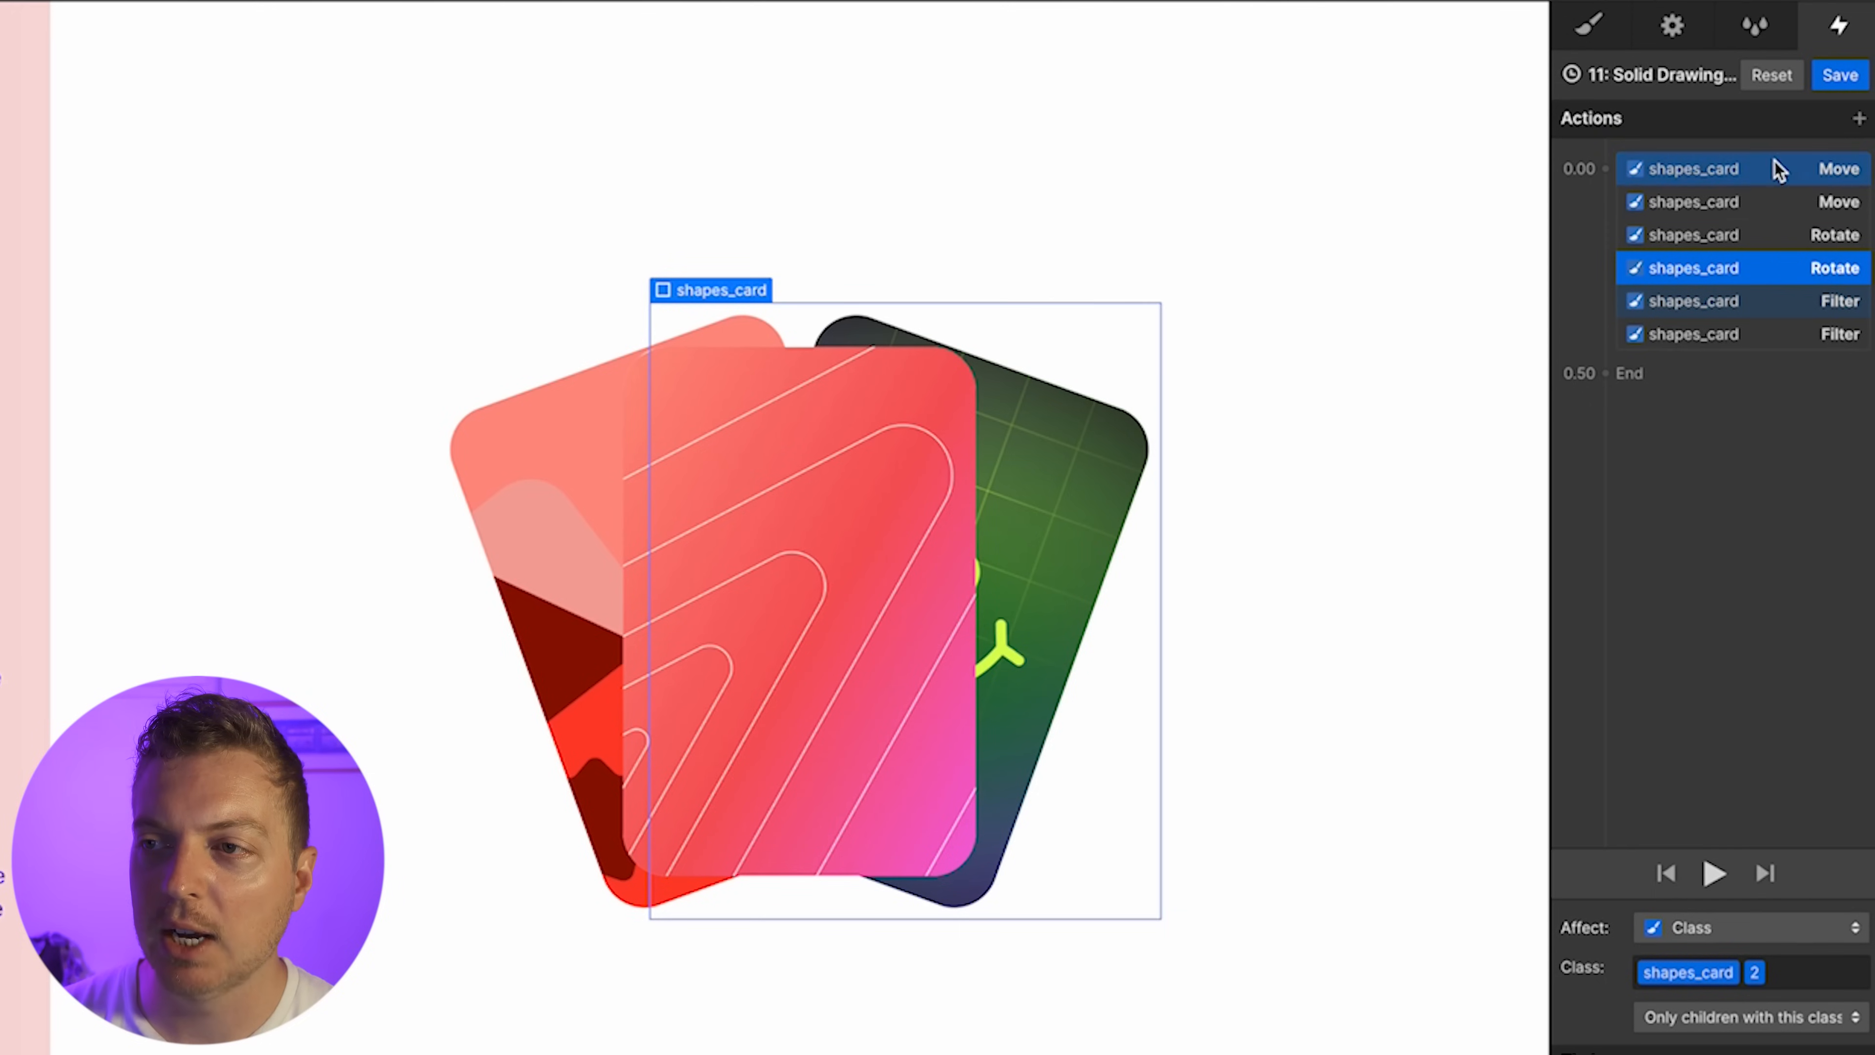
left_click(1793, 334, "shift")
left_click(1829, 908)
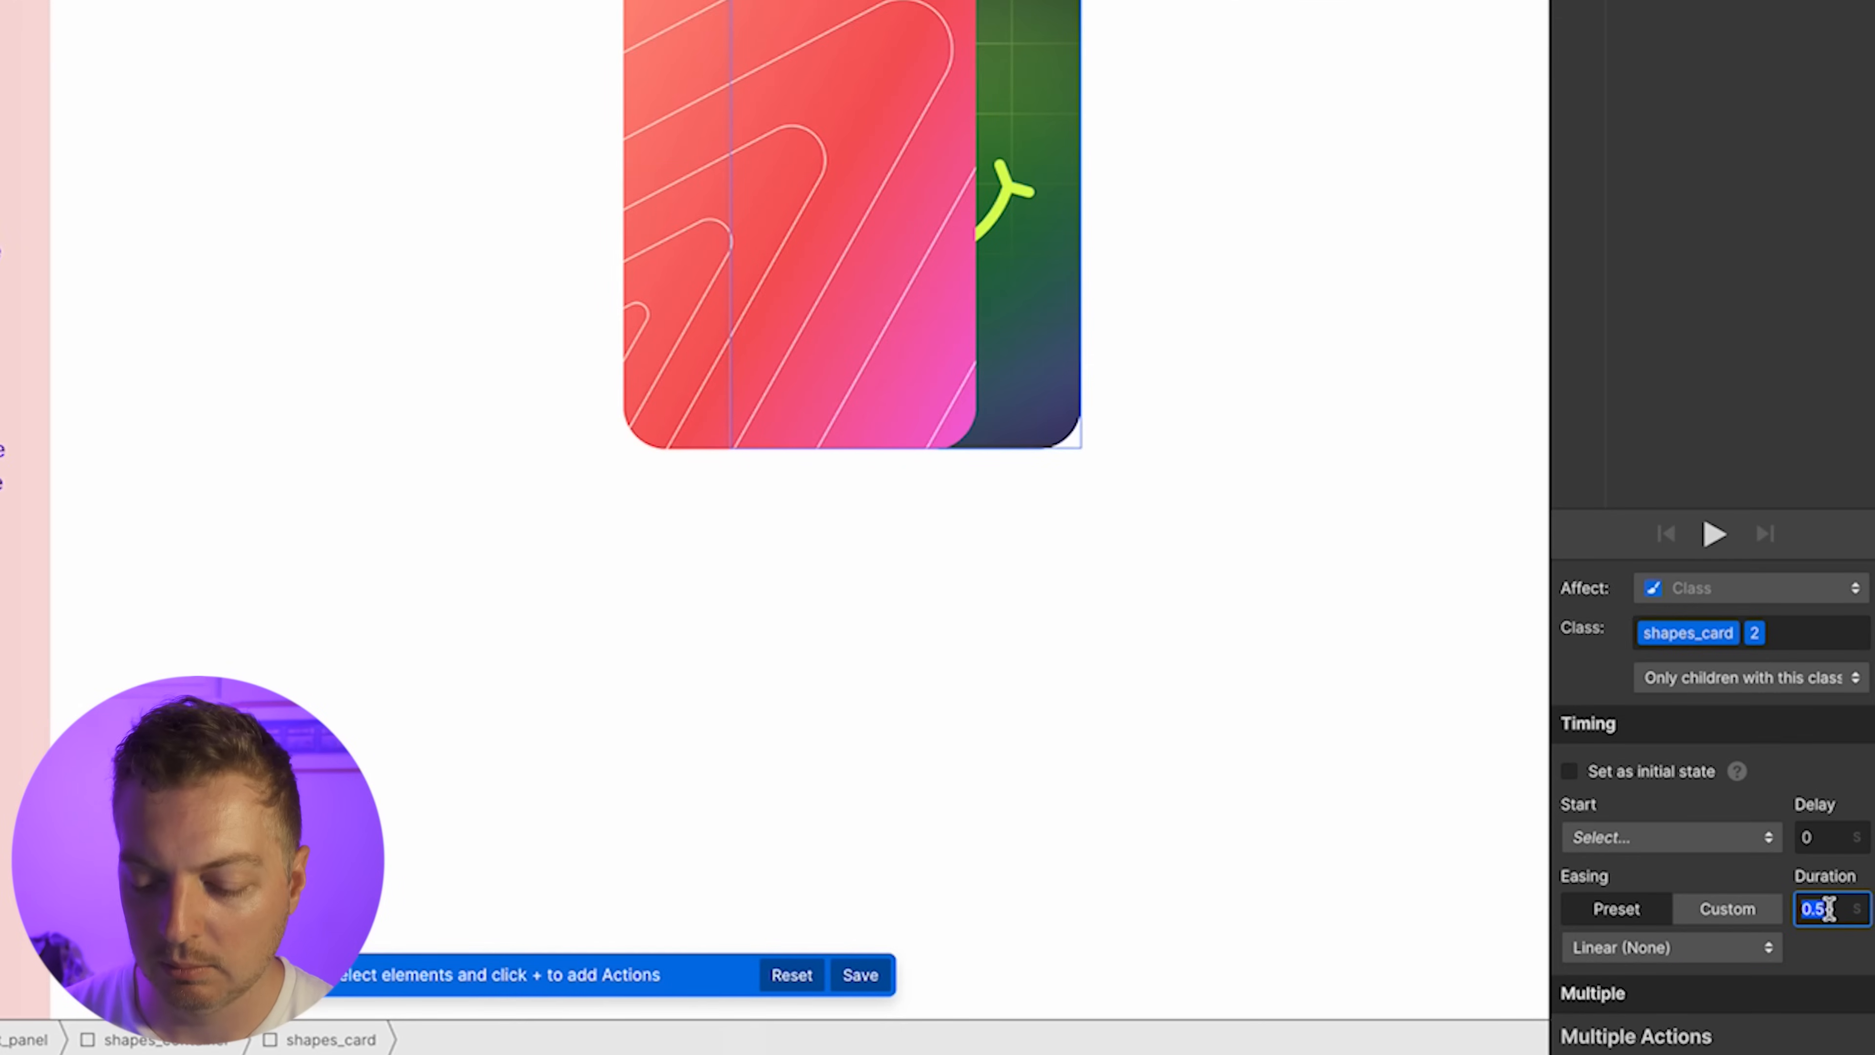
type(".6")
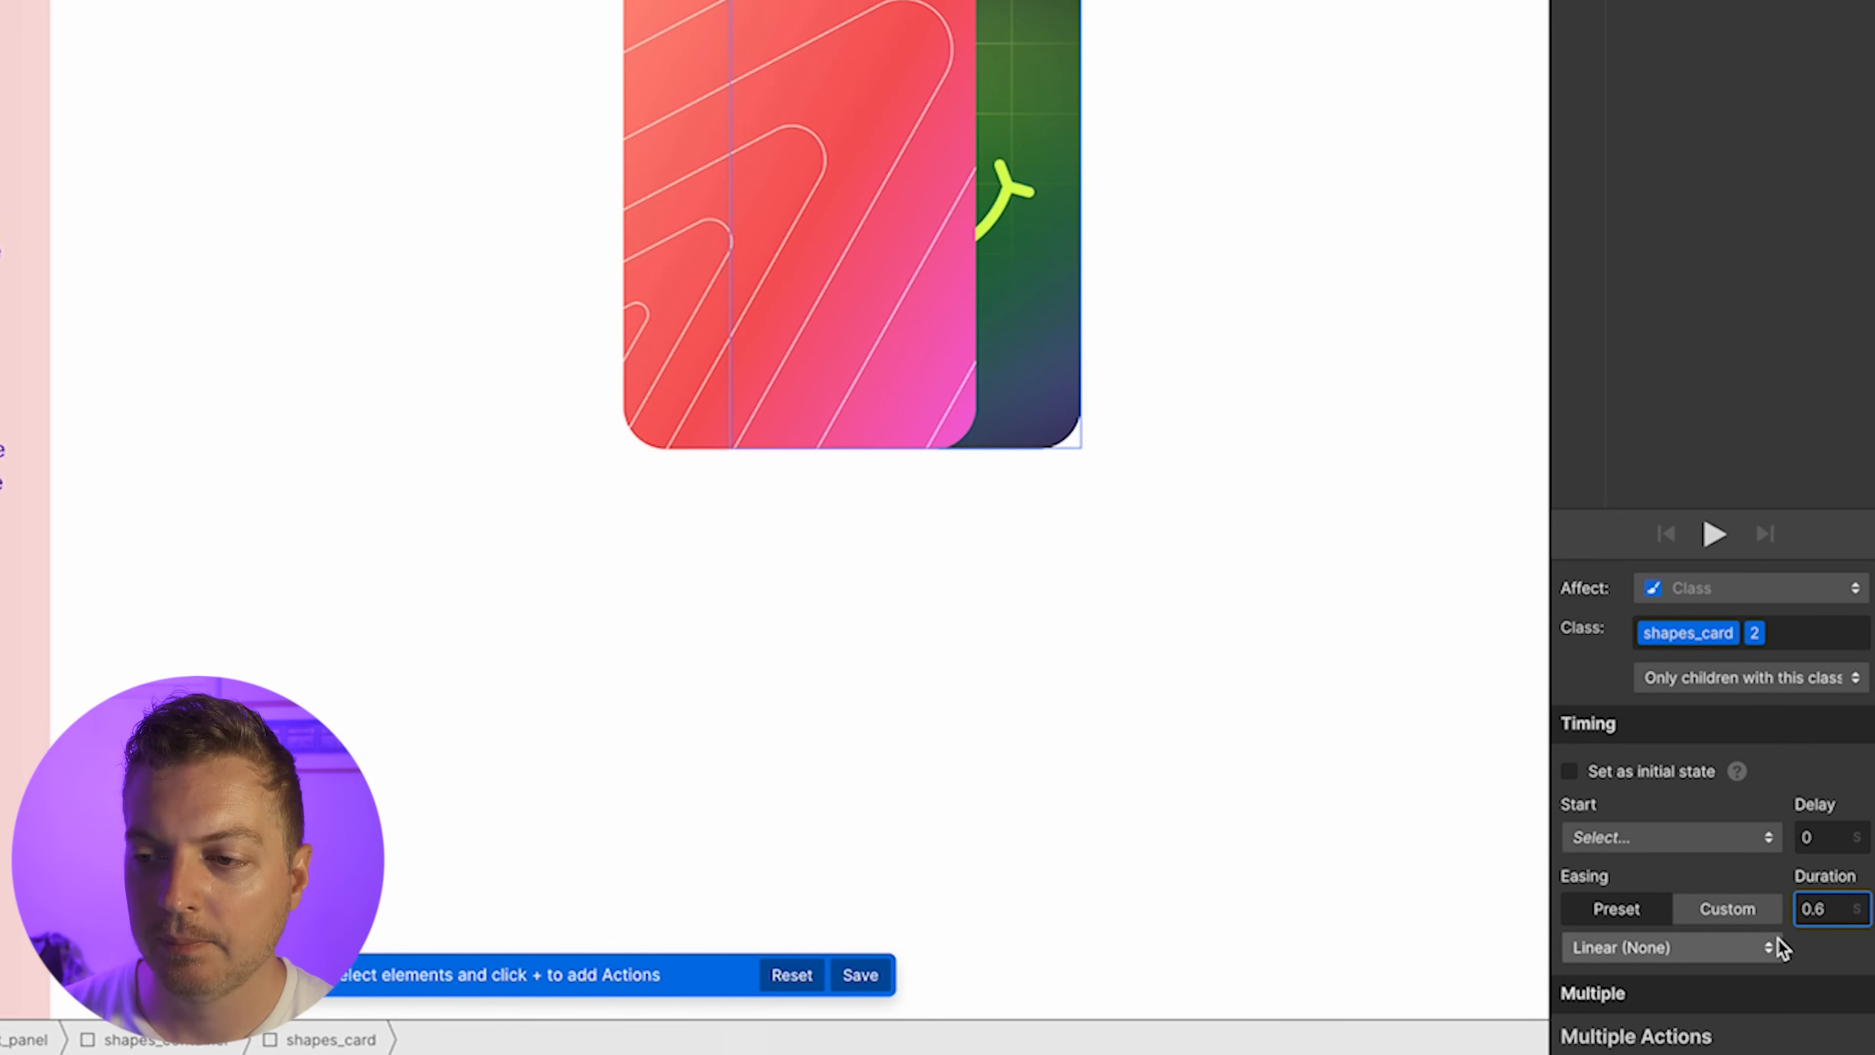
left_click(1770, 947)
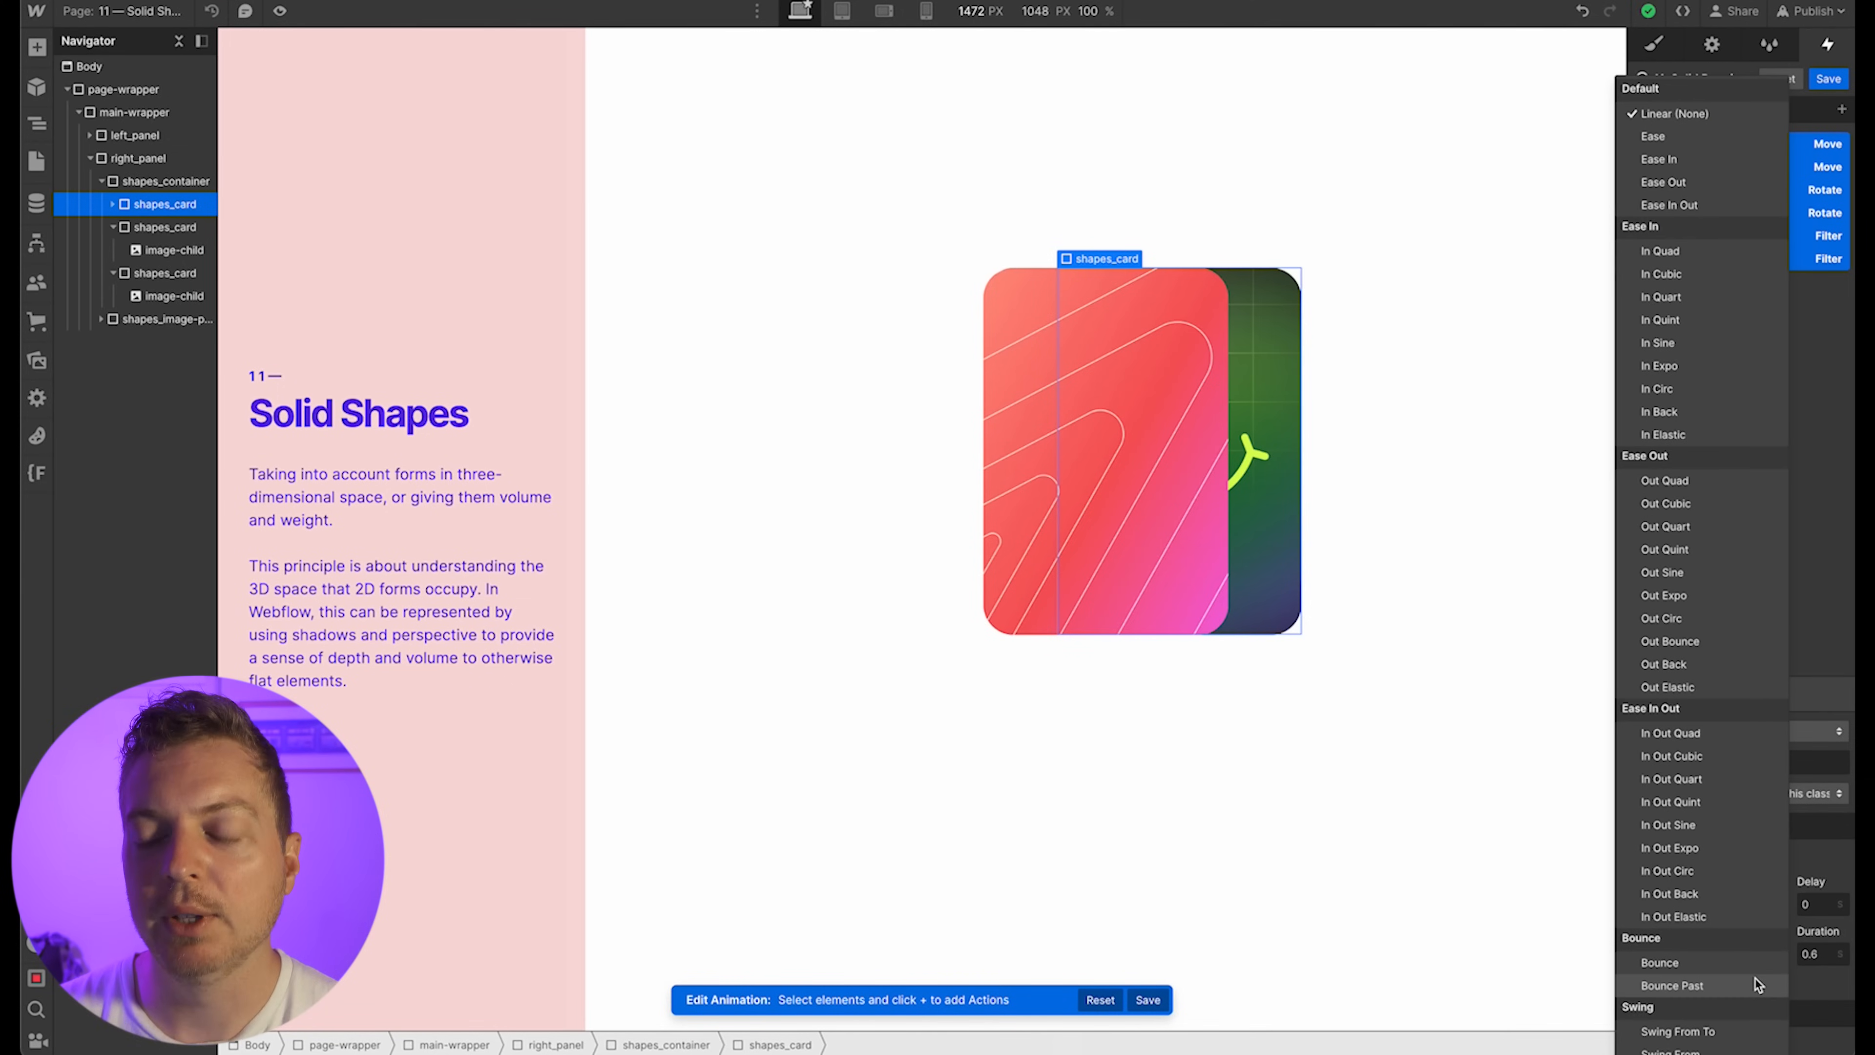
left_click(1698, 985)
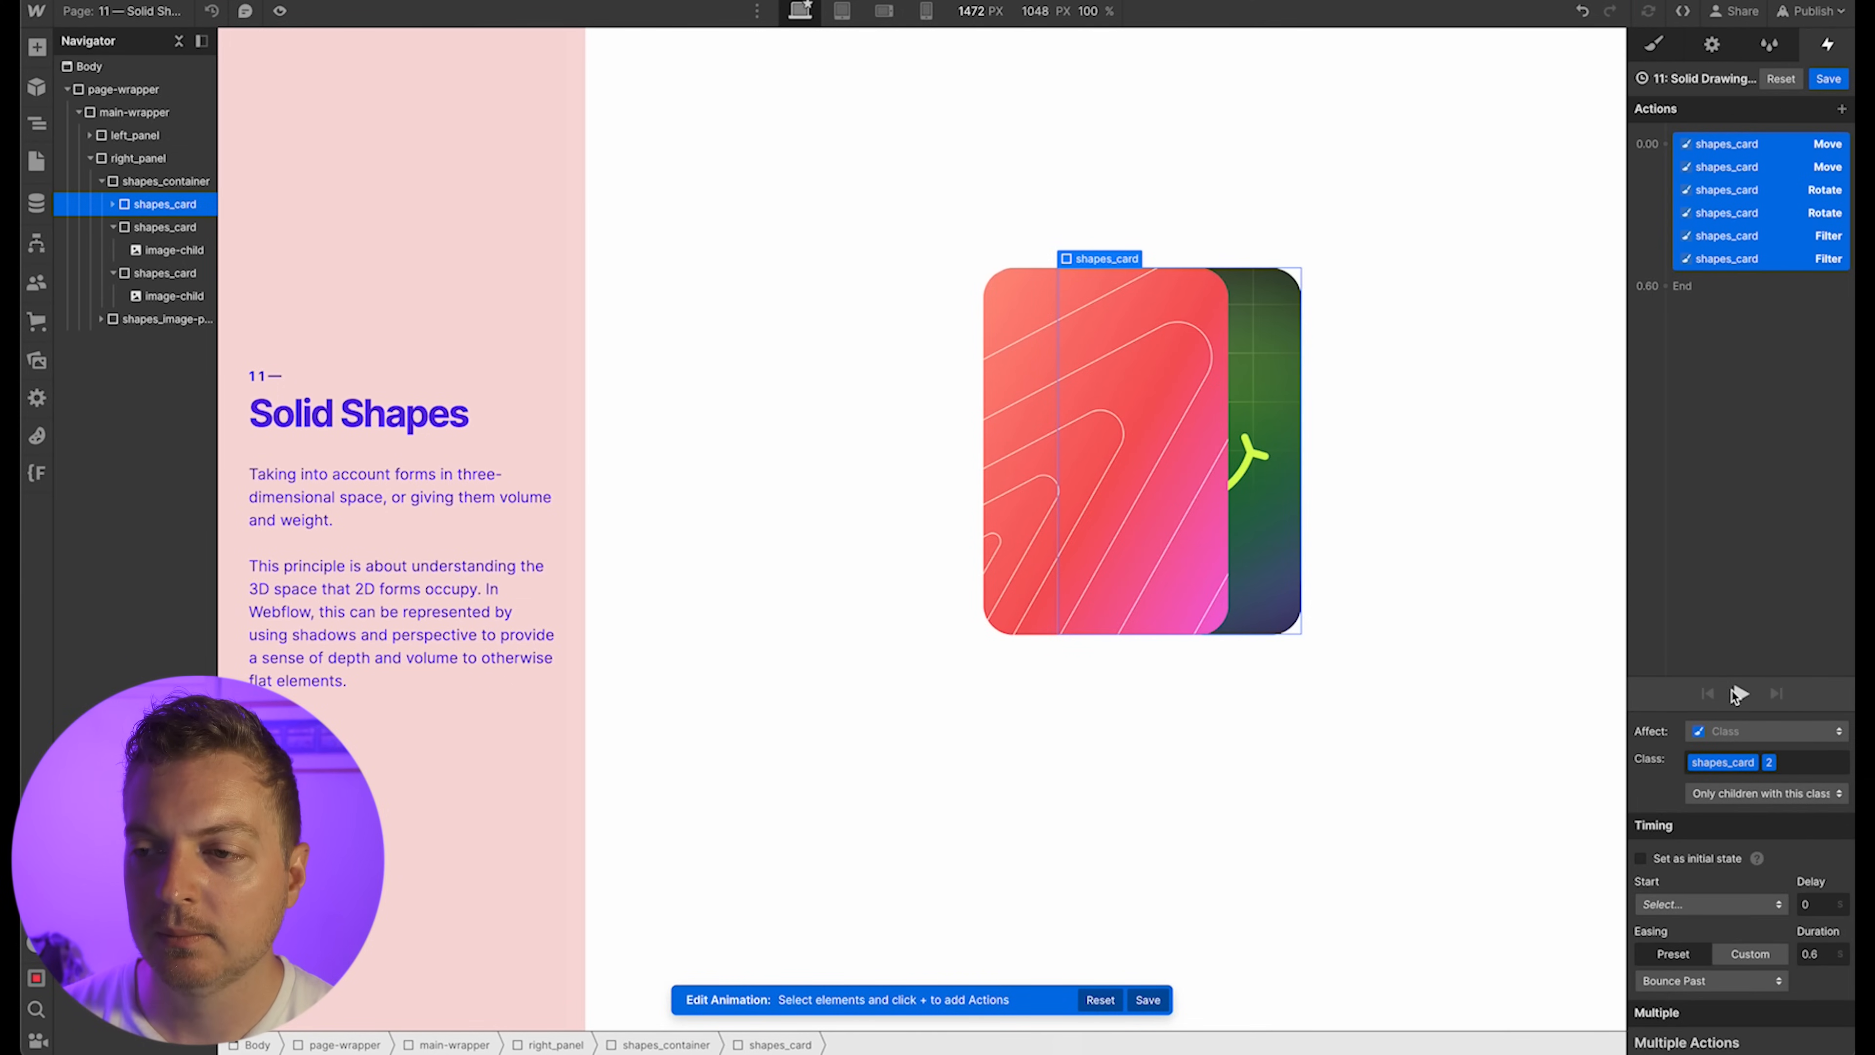
left_click(1738, 694)
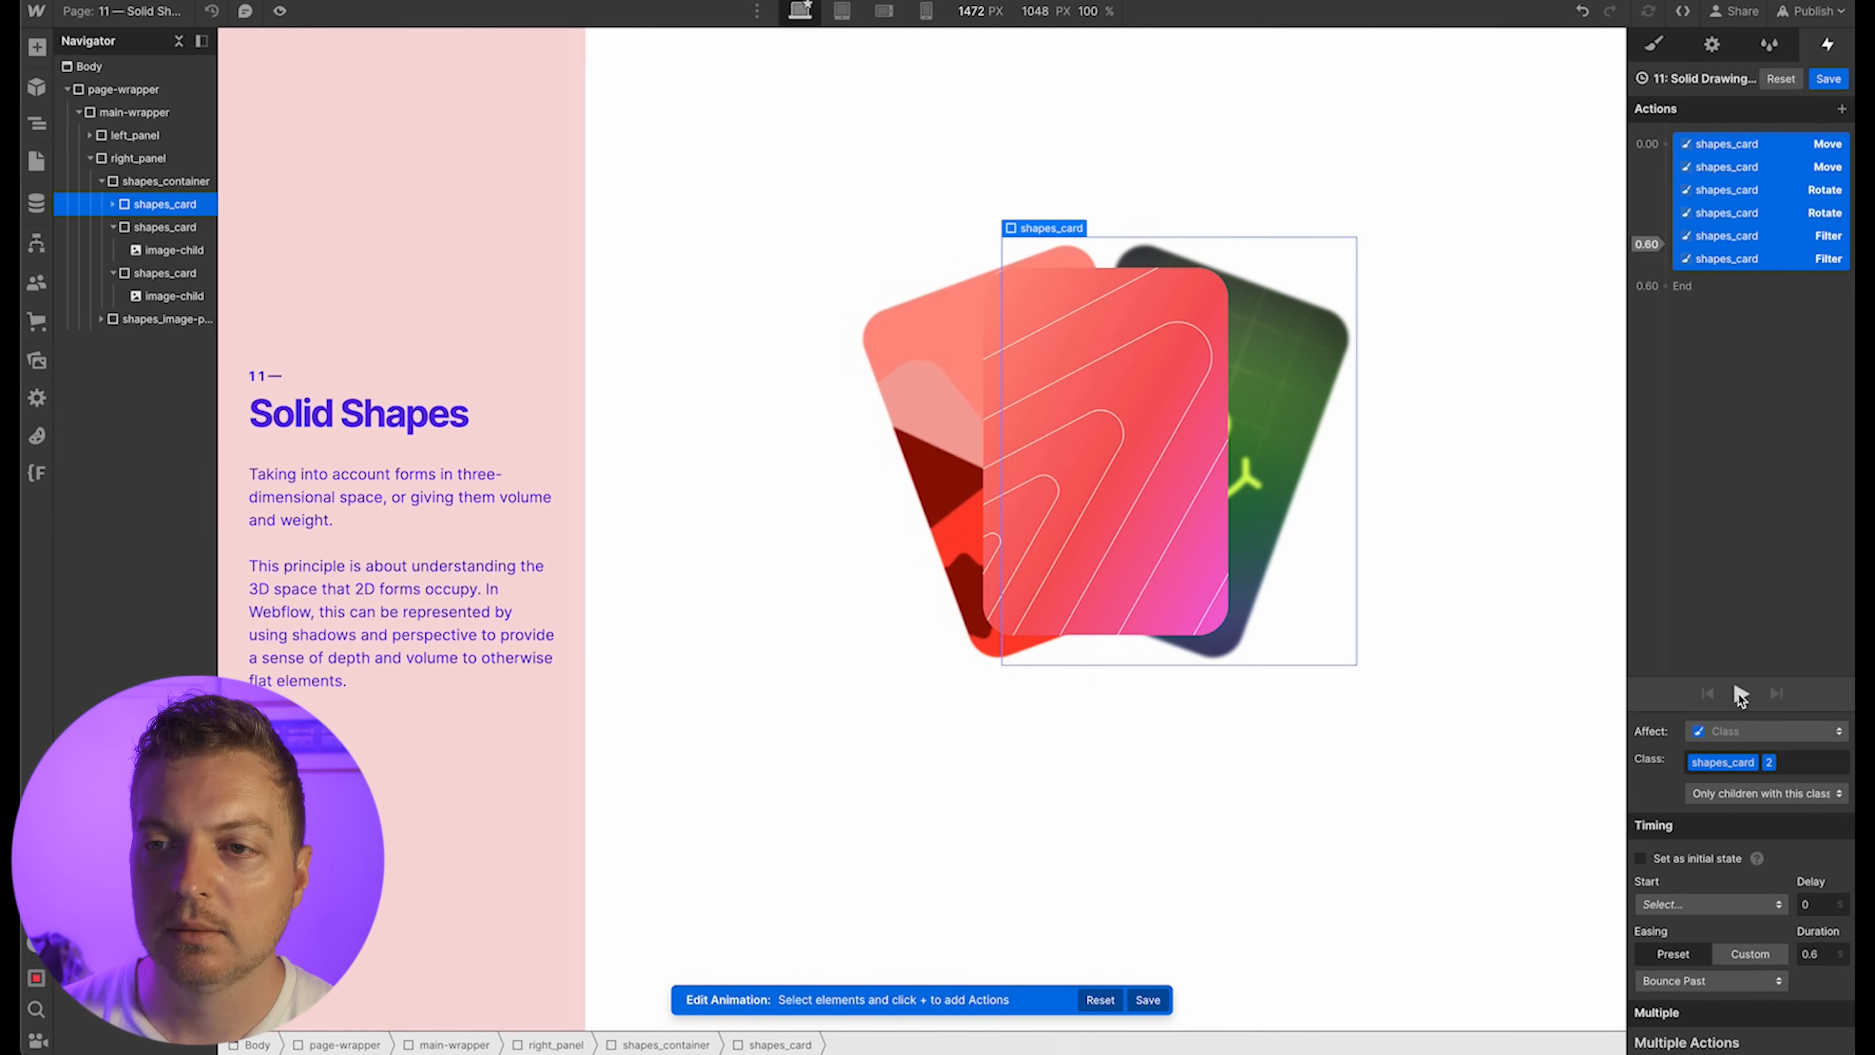
left_click(1741, 694)
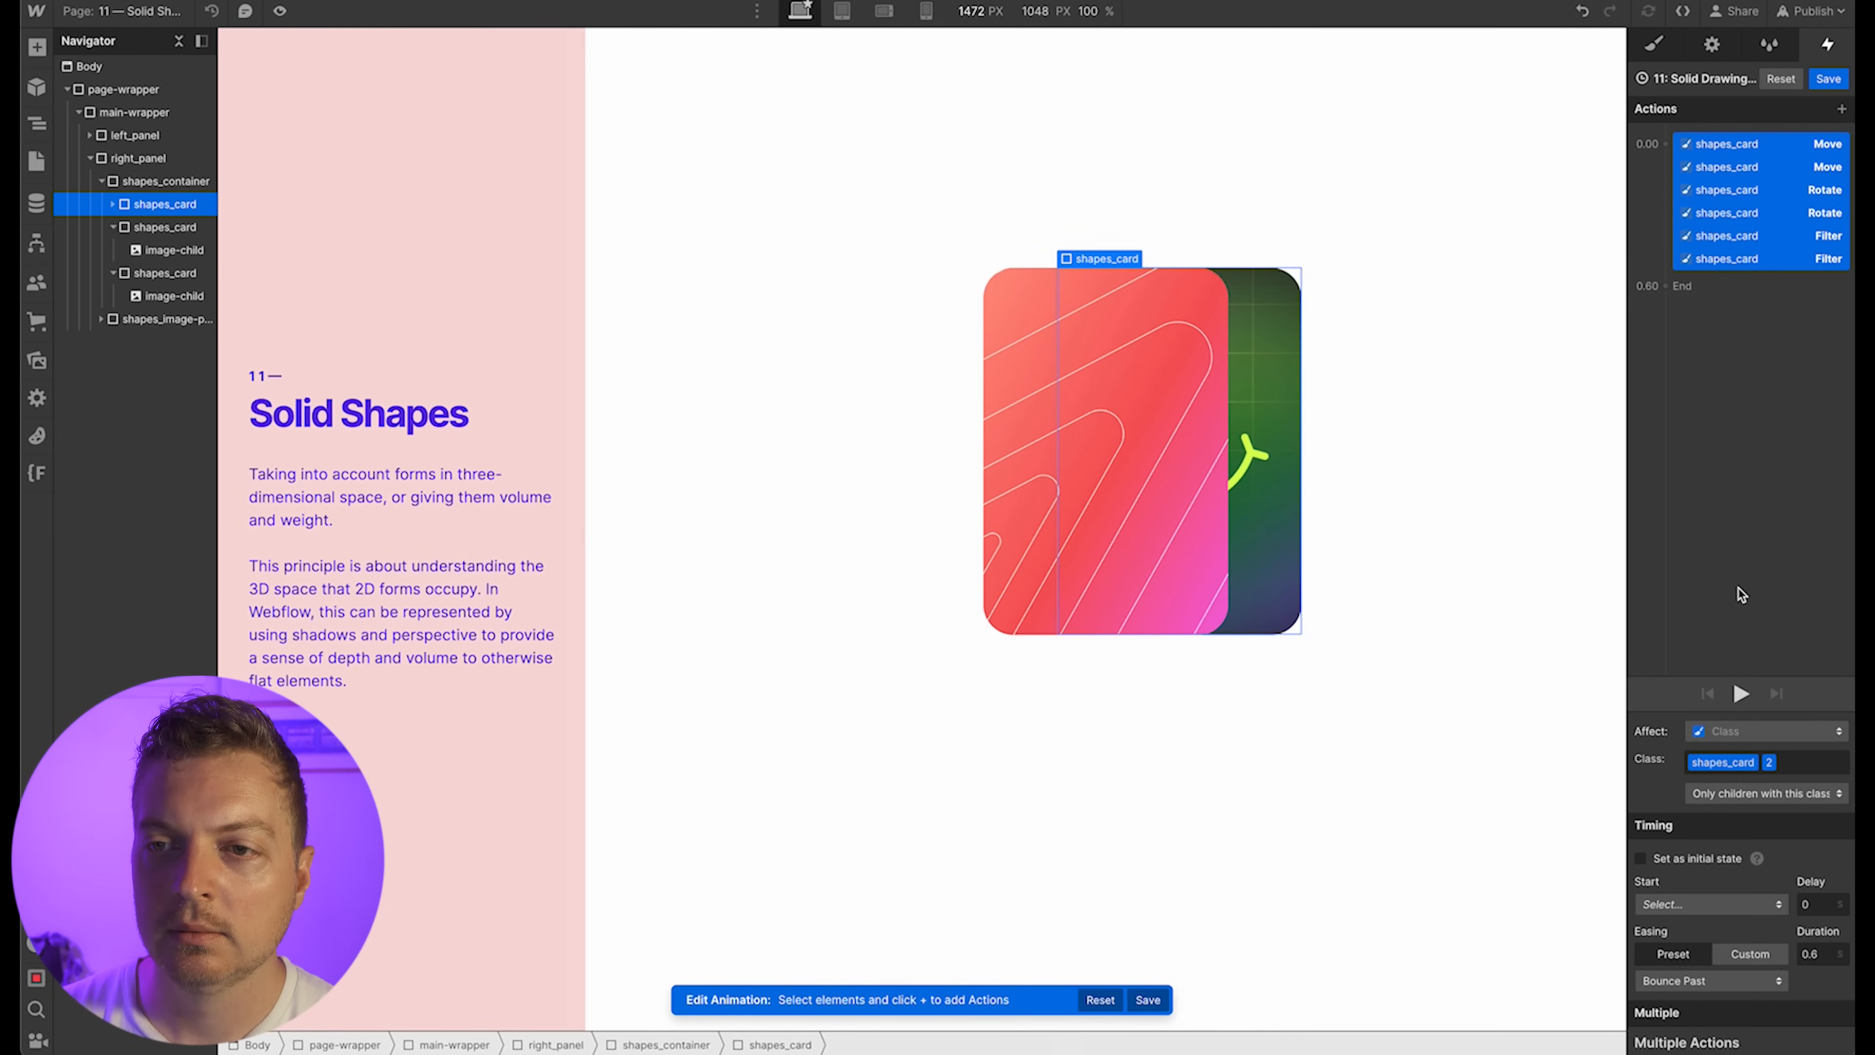
Add a Scale action of 1.1 on X and Y for the front shapes_card, start it with the previous action, and play the animation
left_click(1052, 500)
key("Up")
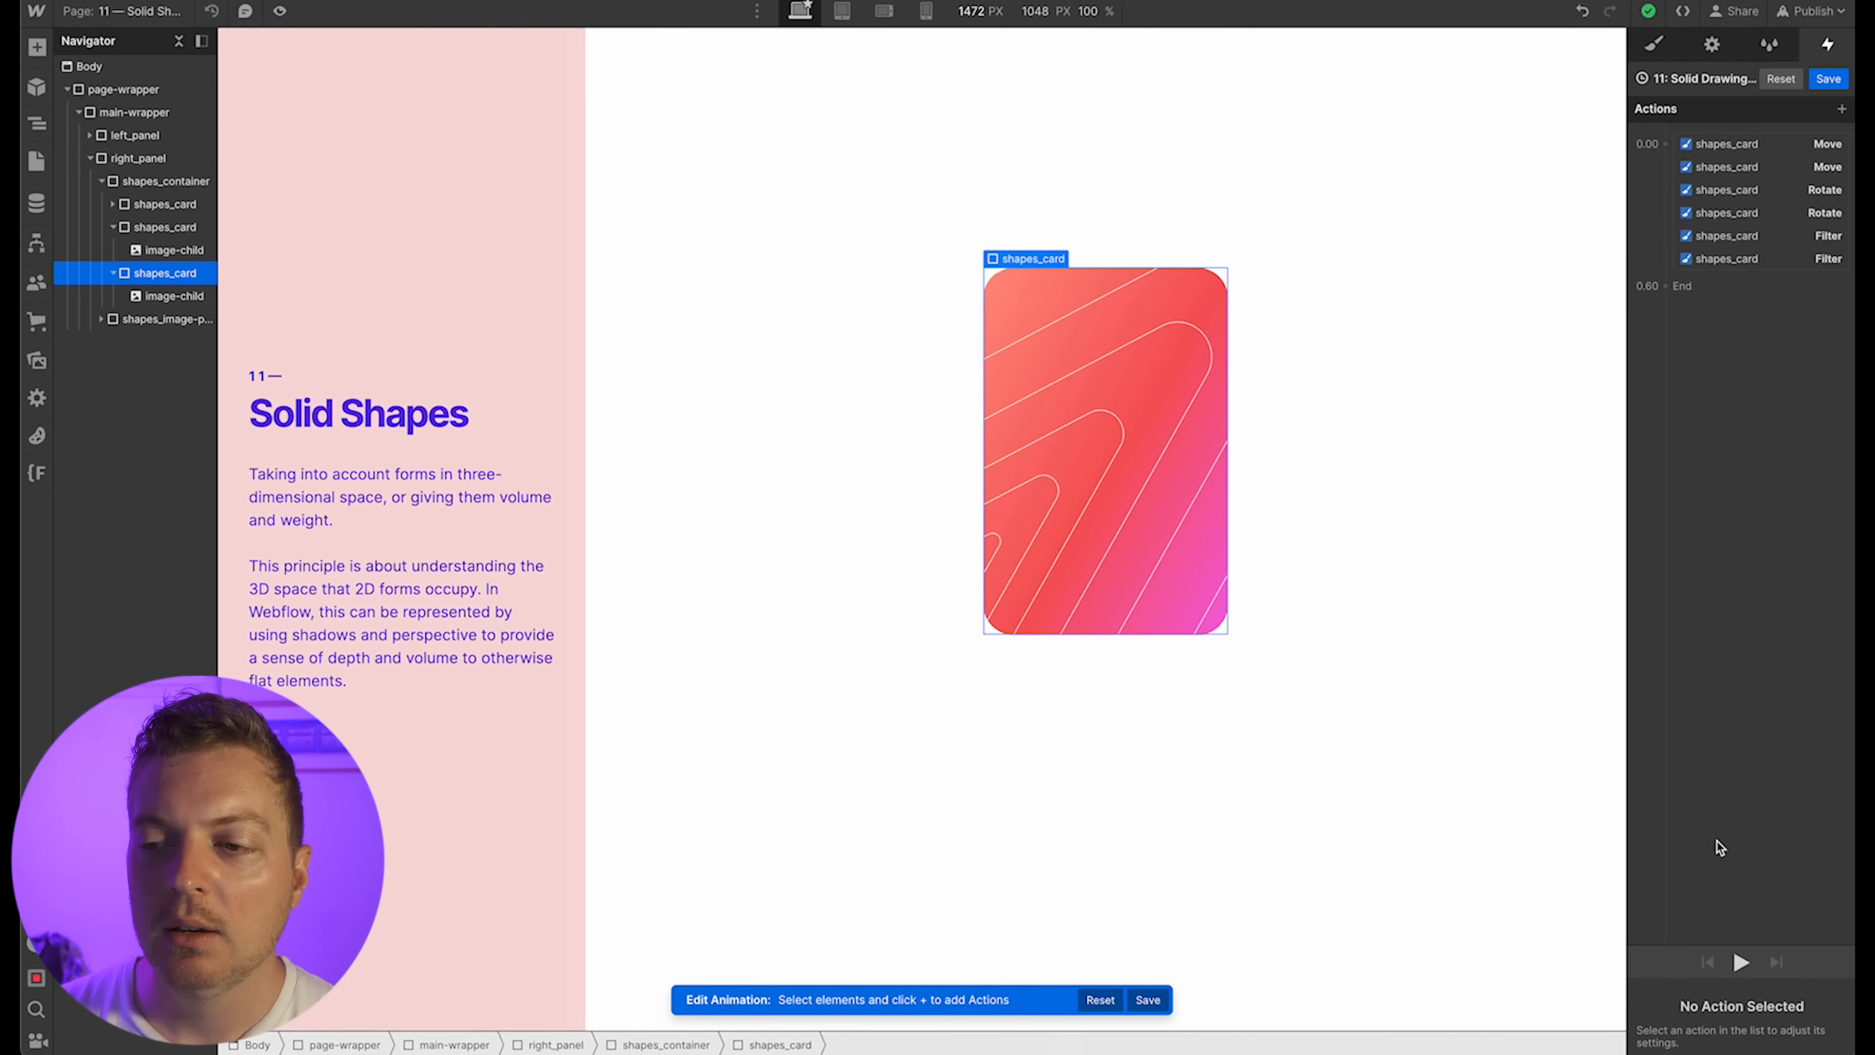
left_click(1744, 963)
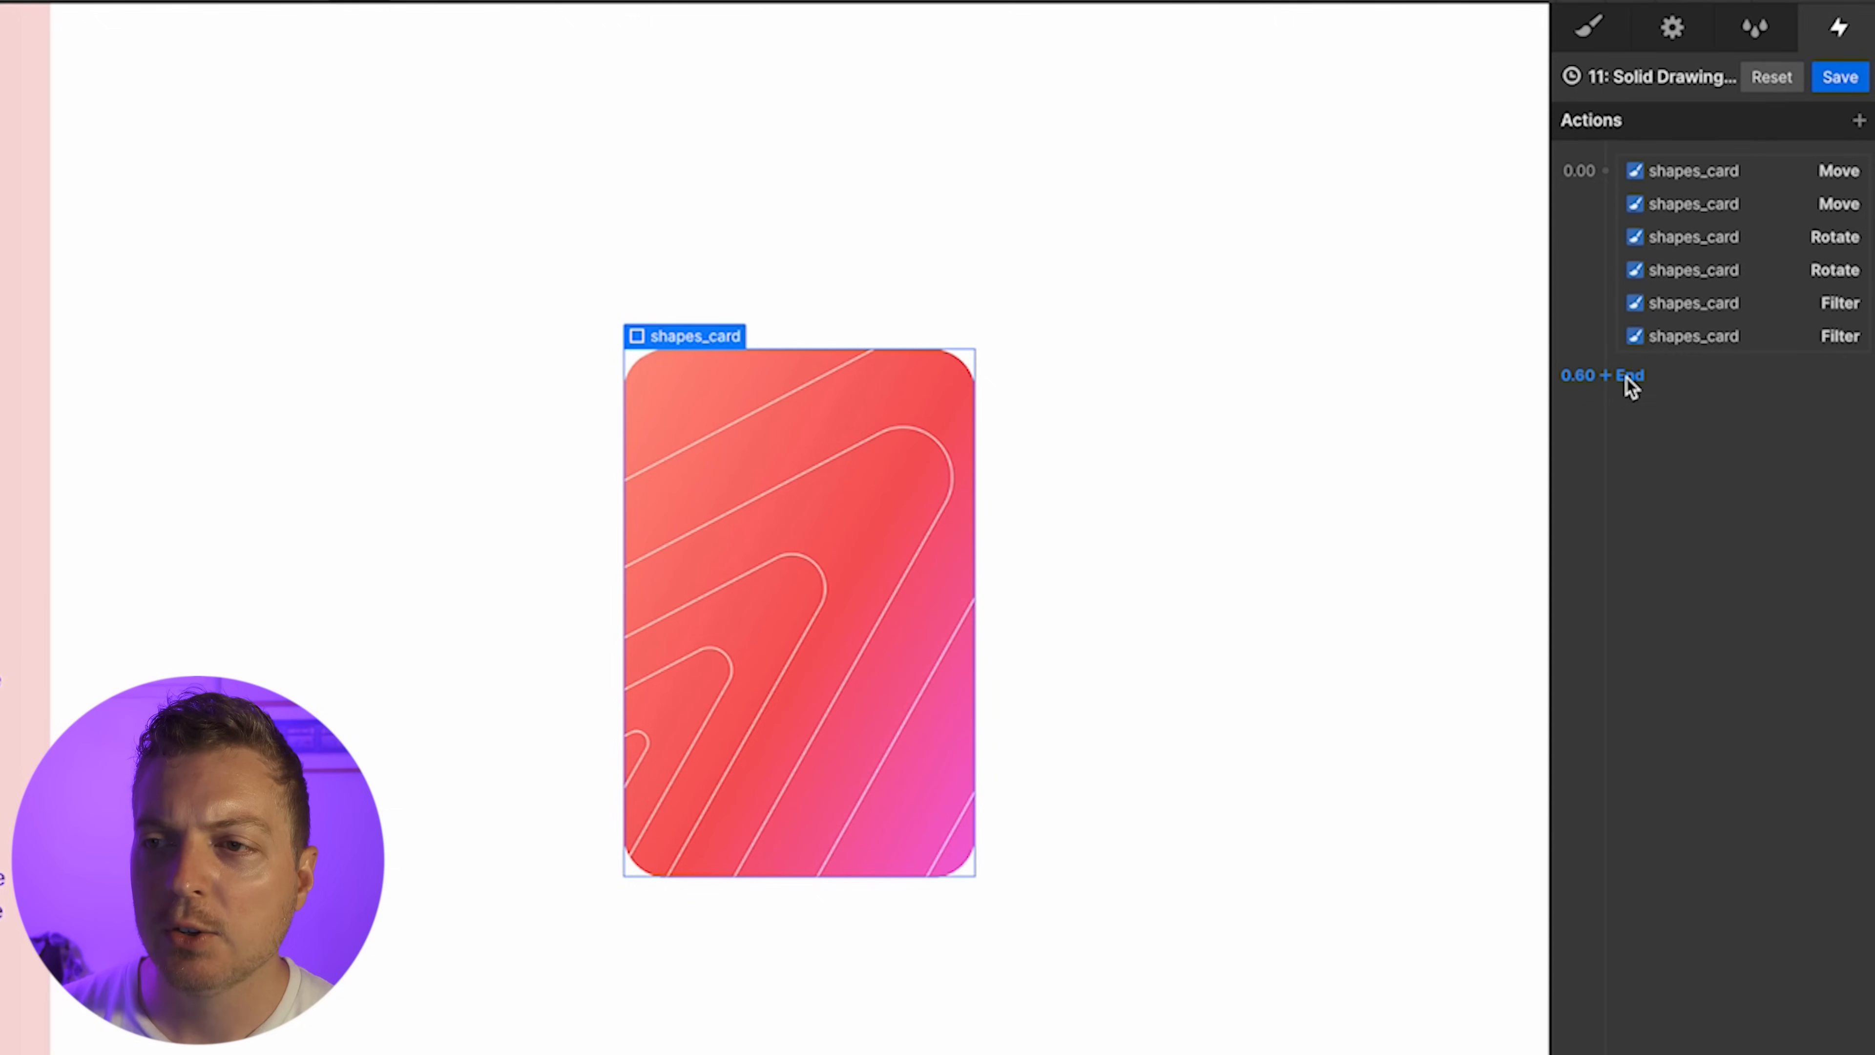
left_click(1682, 292)
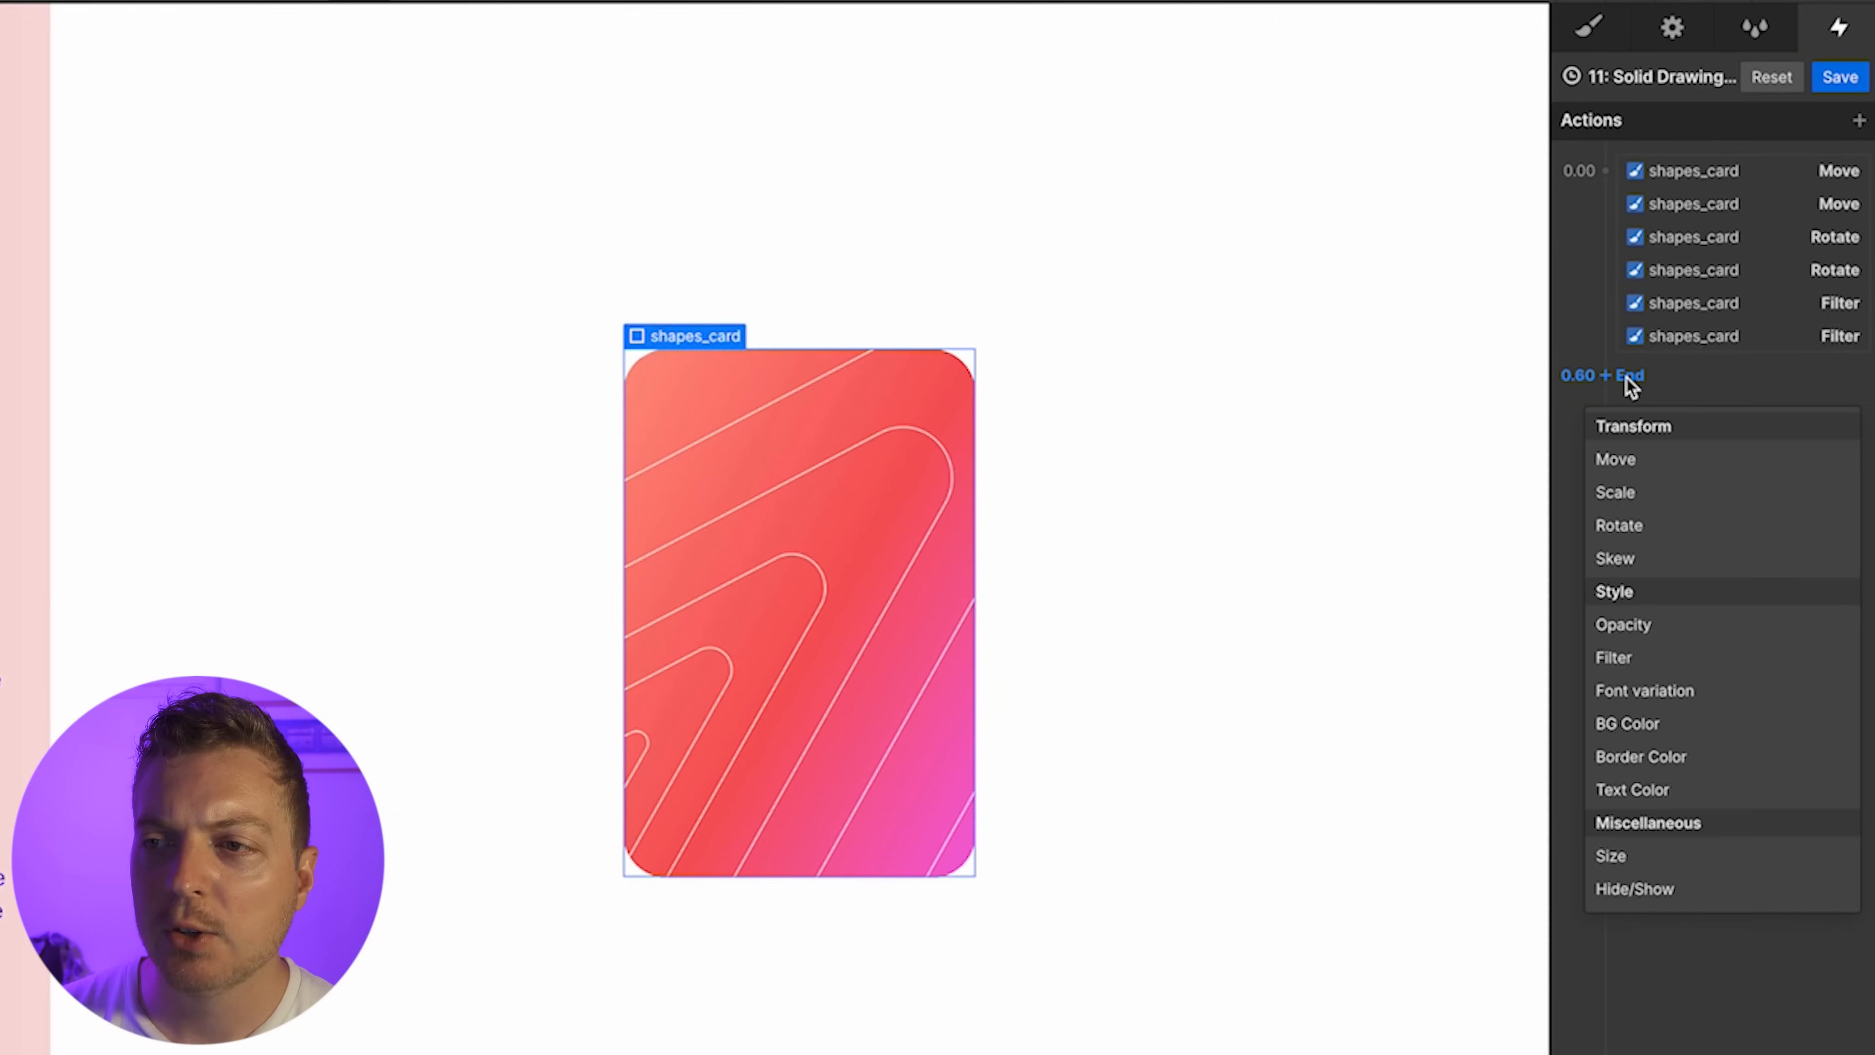
left_click(1687, 366)
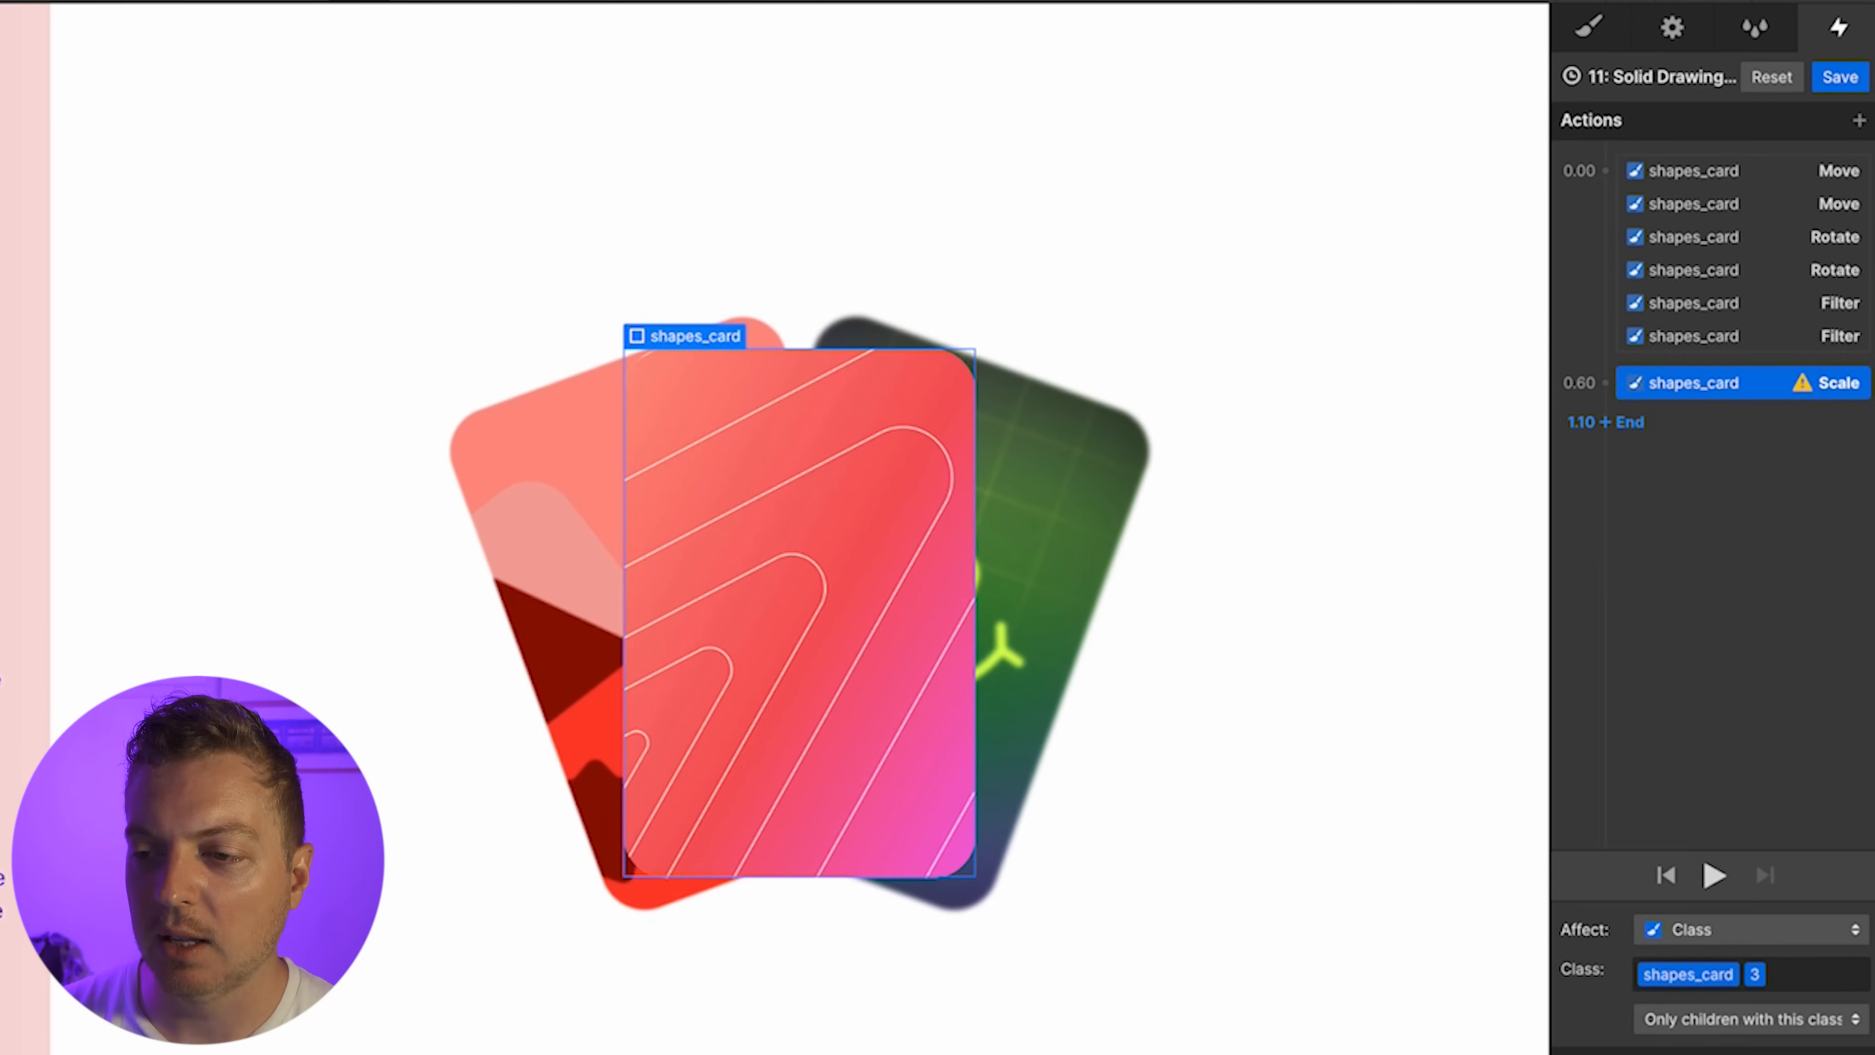
left_click(1803, 951)
key("BackSpace")
type("1.1")
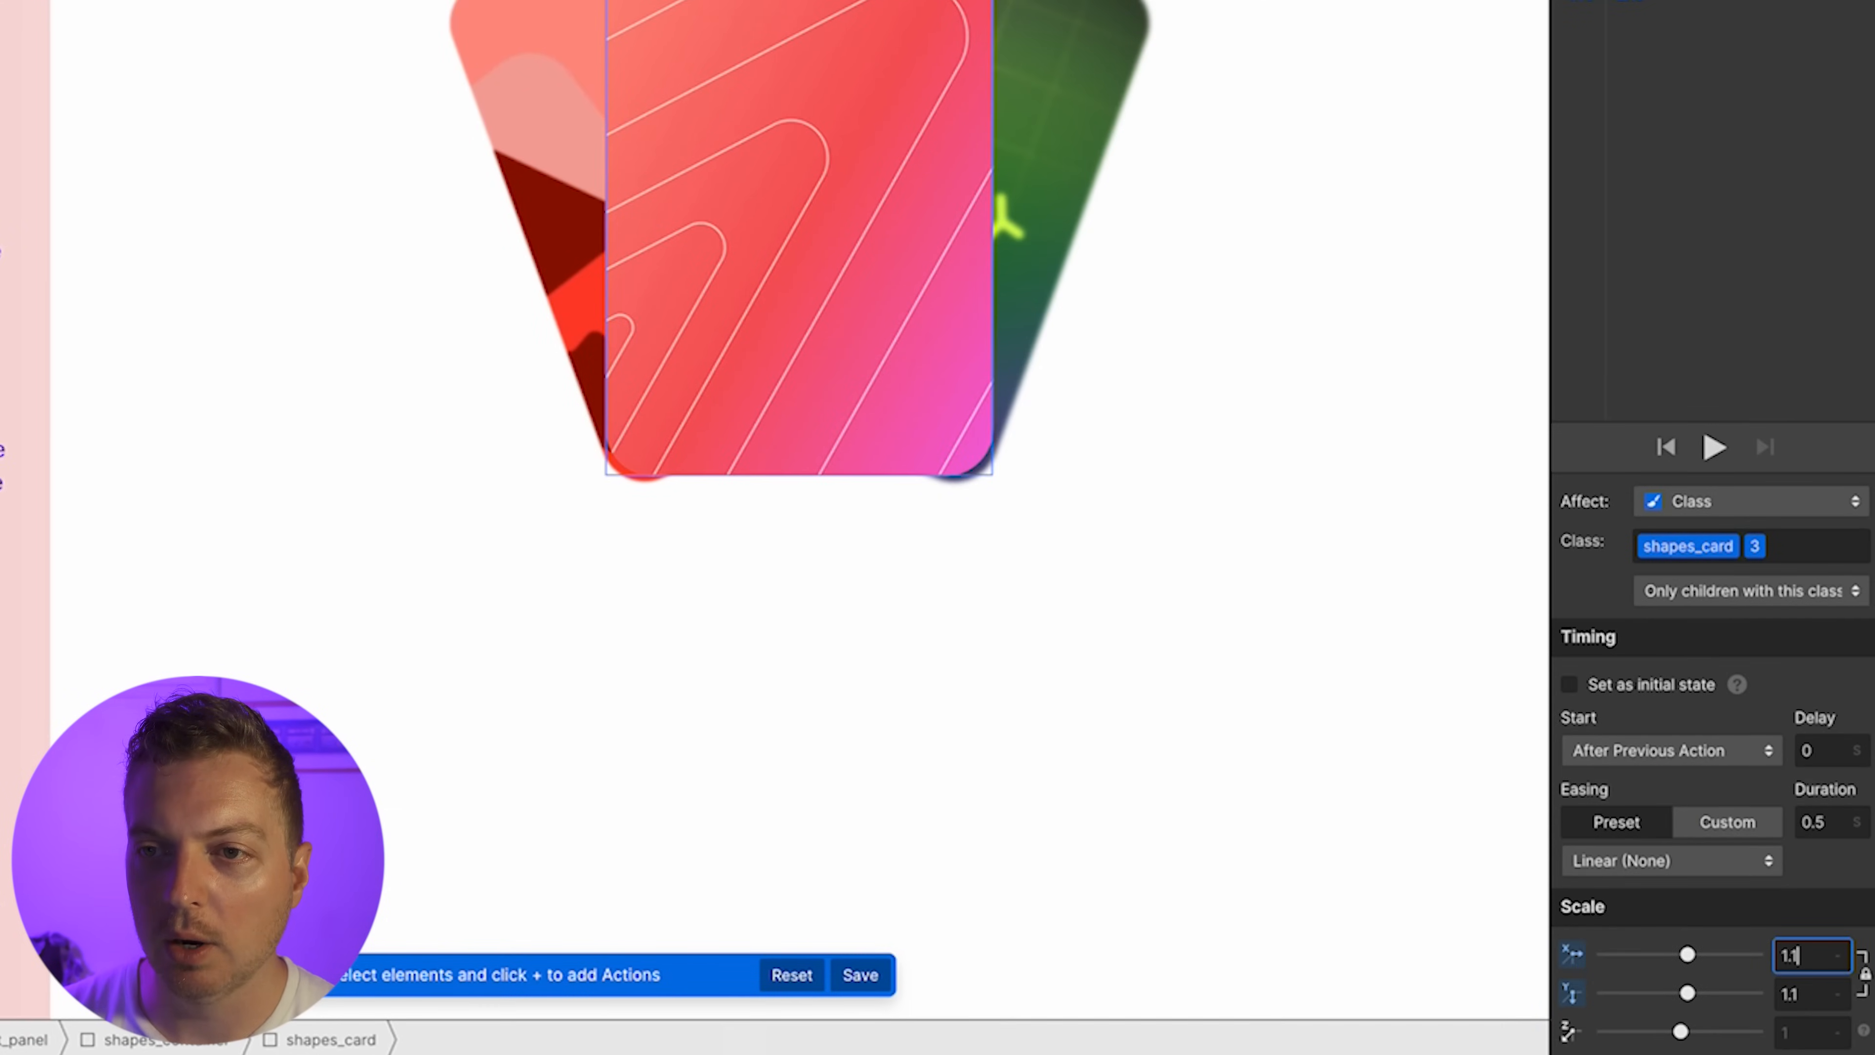
key("Return")
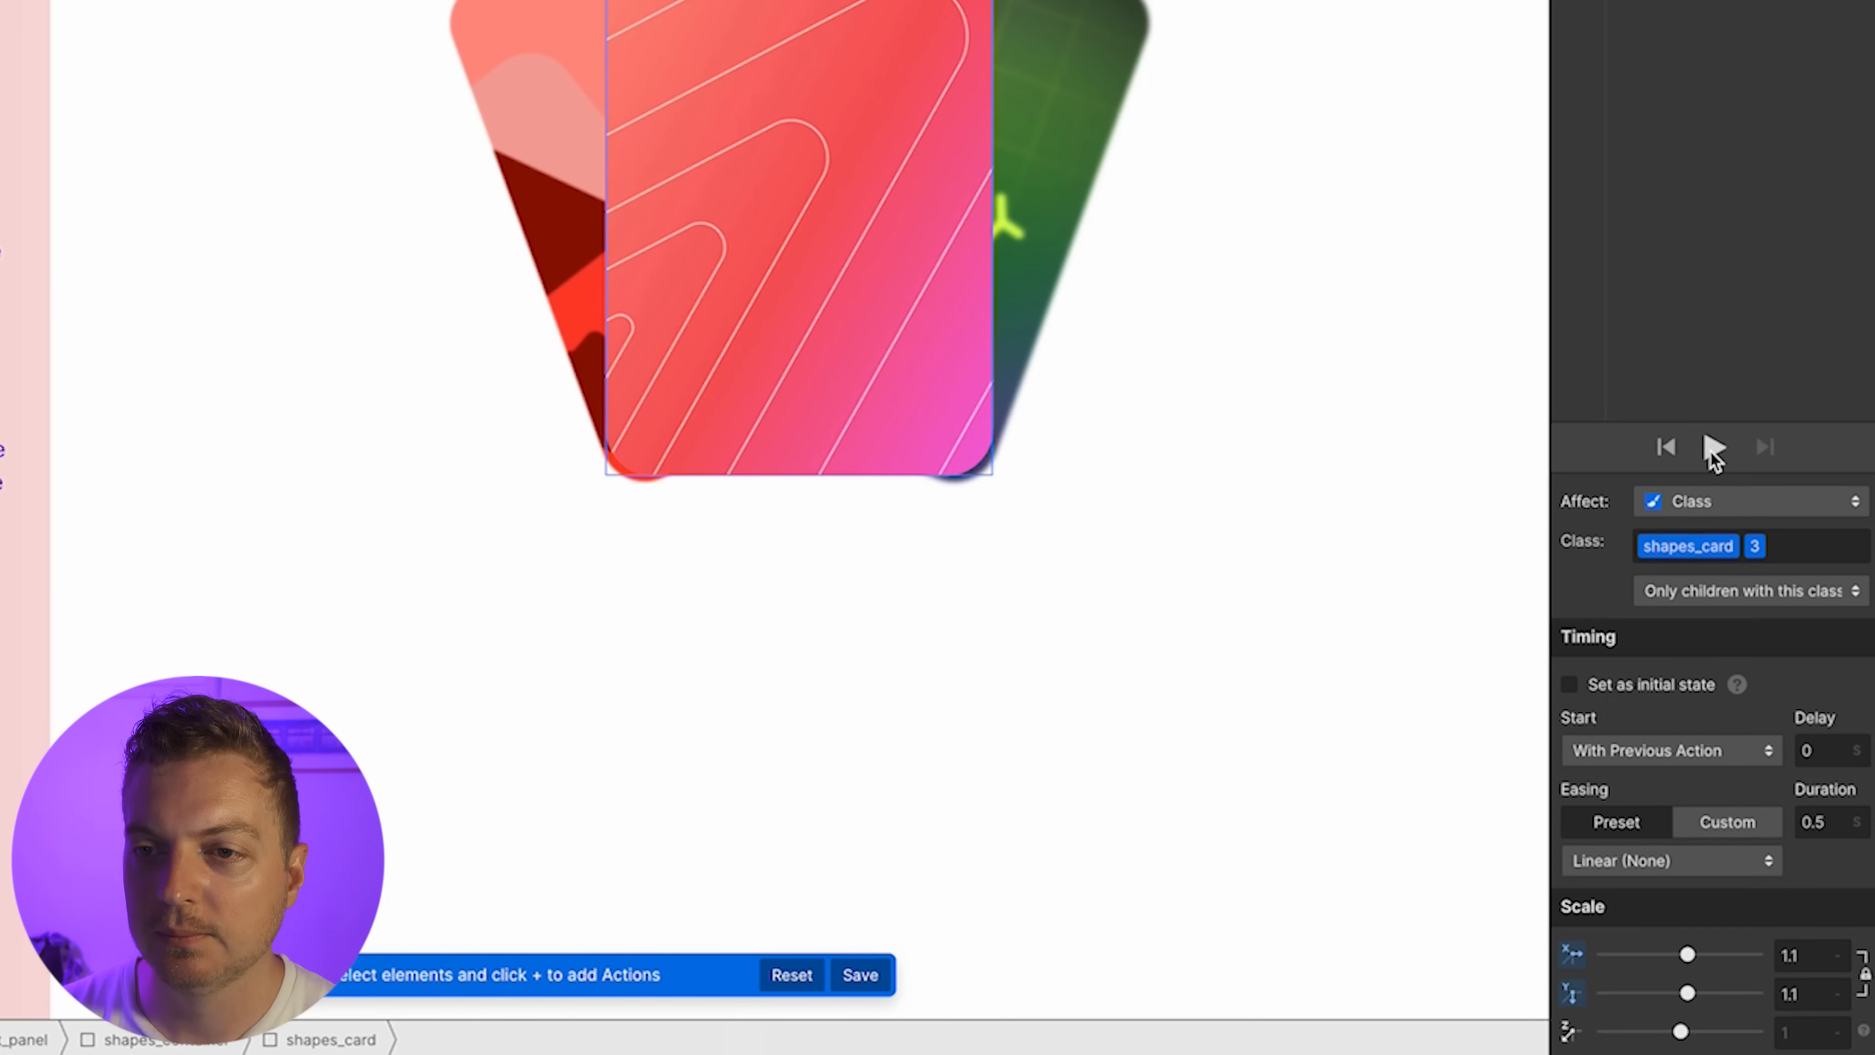
left_click(1711, 451)
left_click(1711, 451)
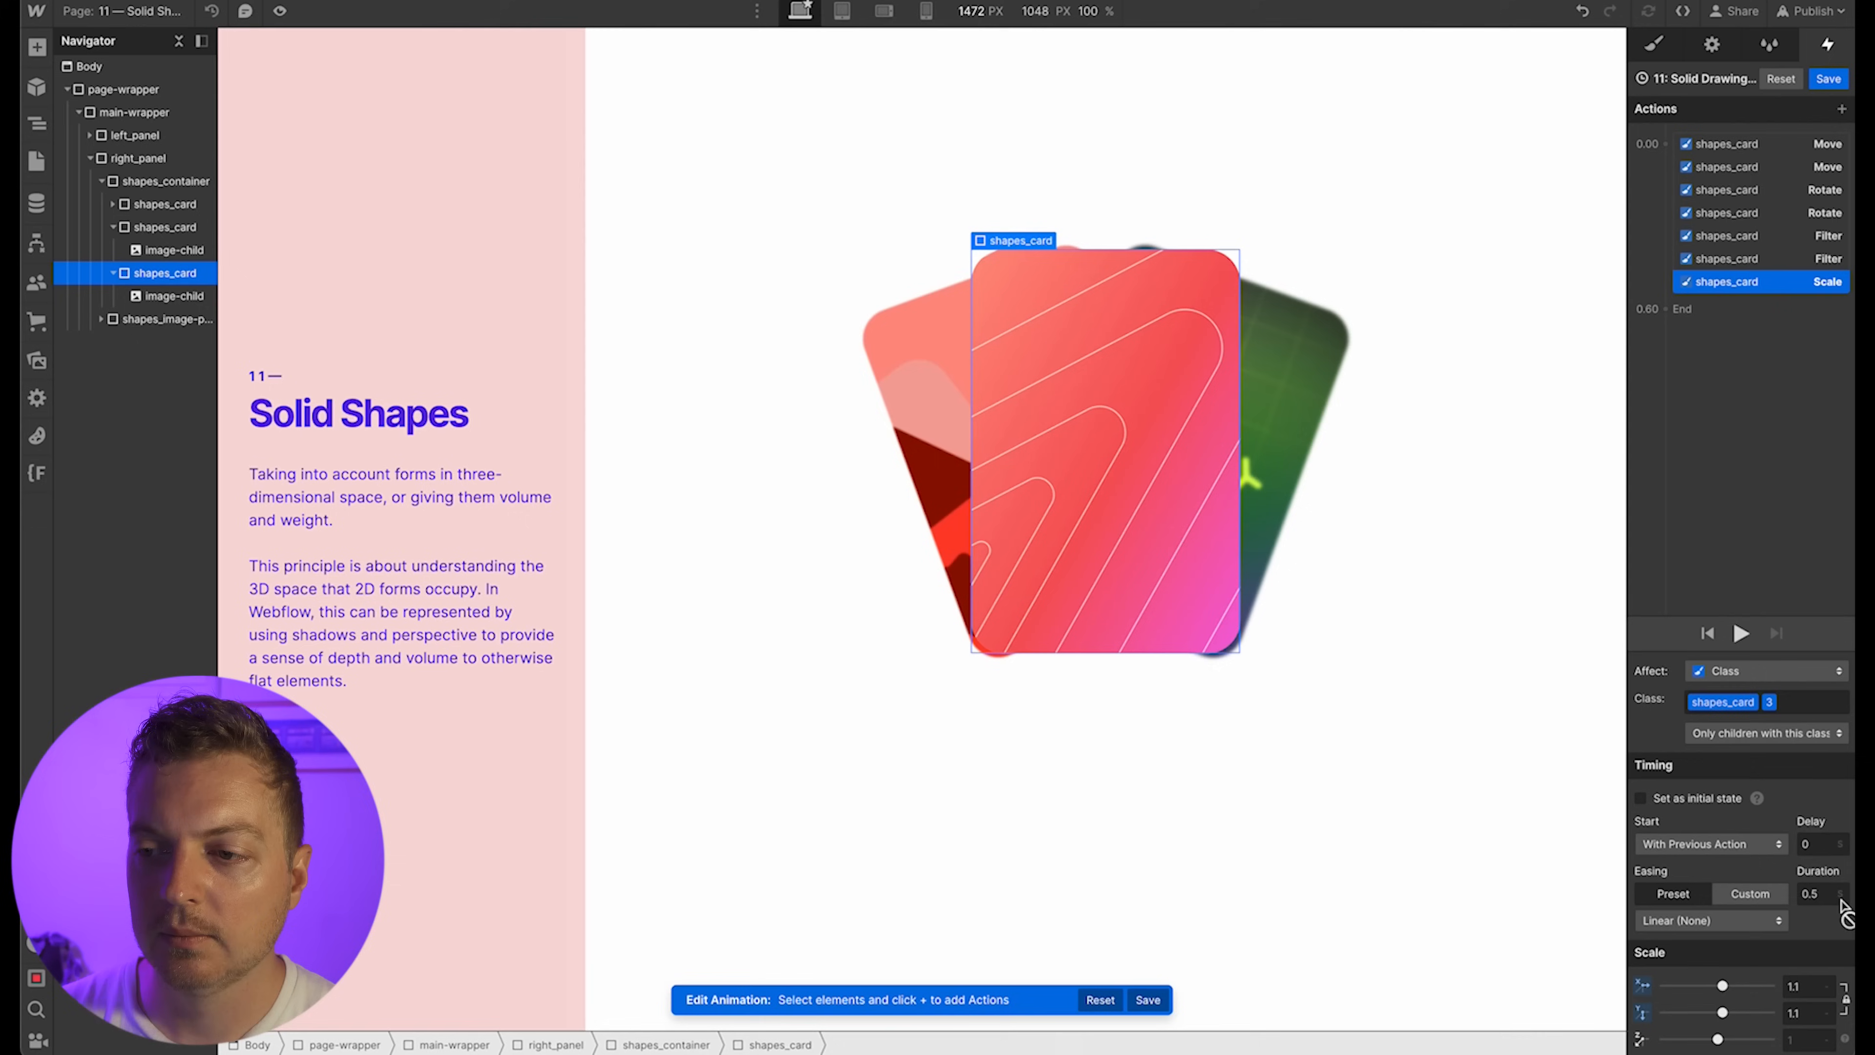
Set the front card's Scale action to a 0.6 s duration with Bounce Past easing and replay the animation
left_click(1825, 895)
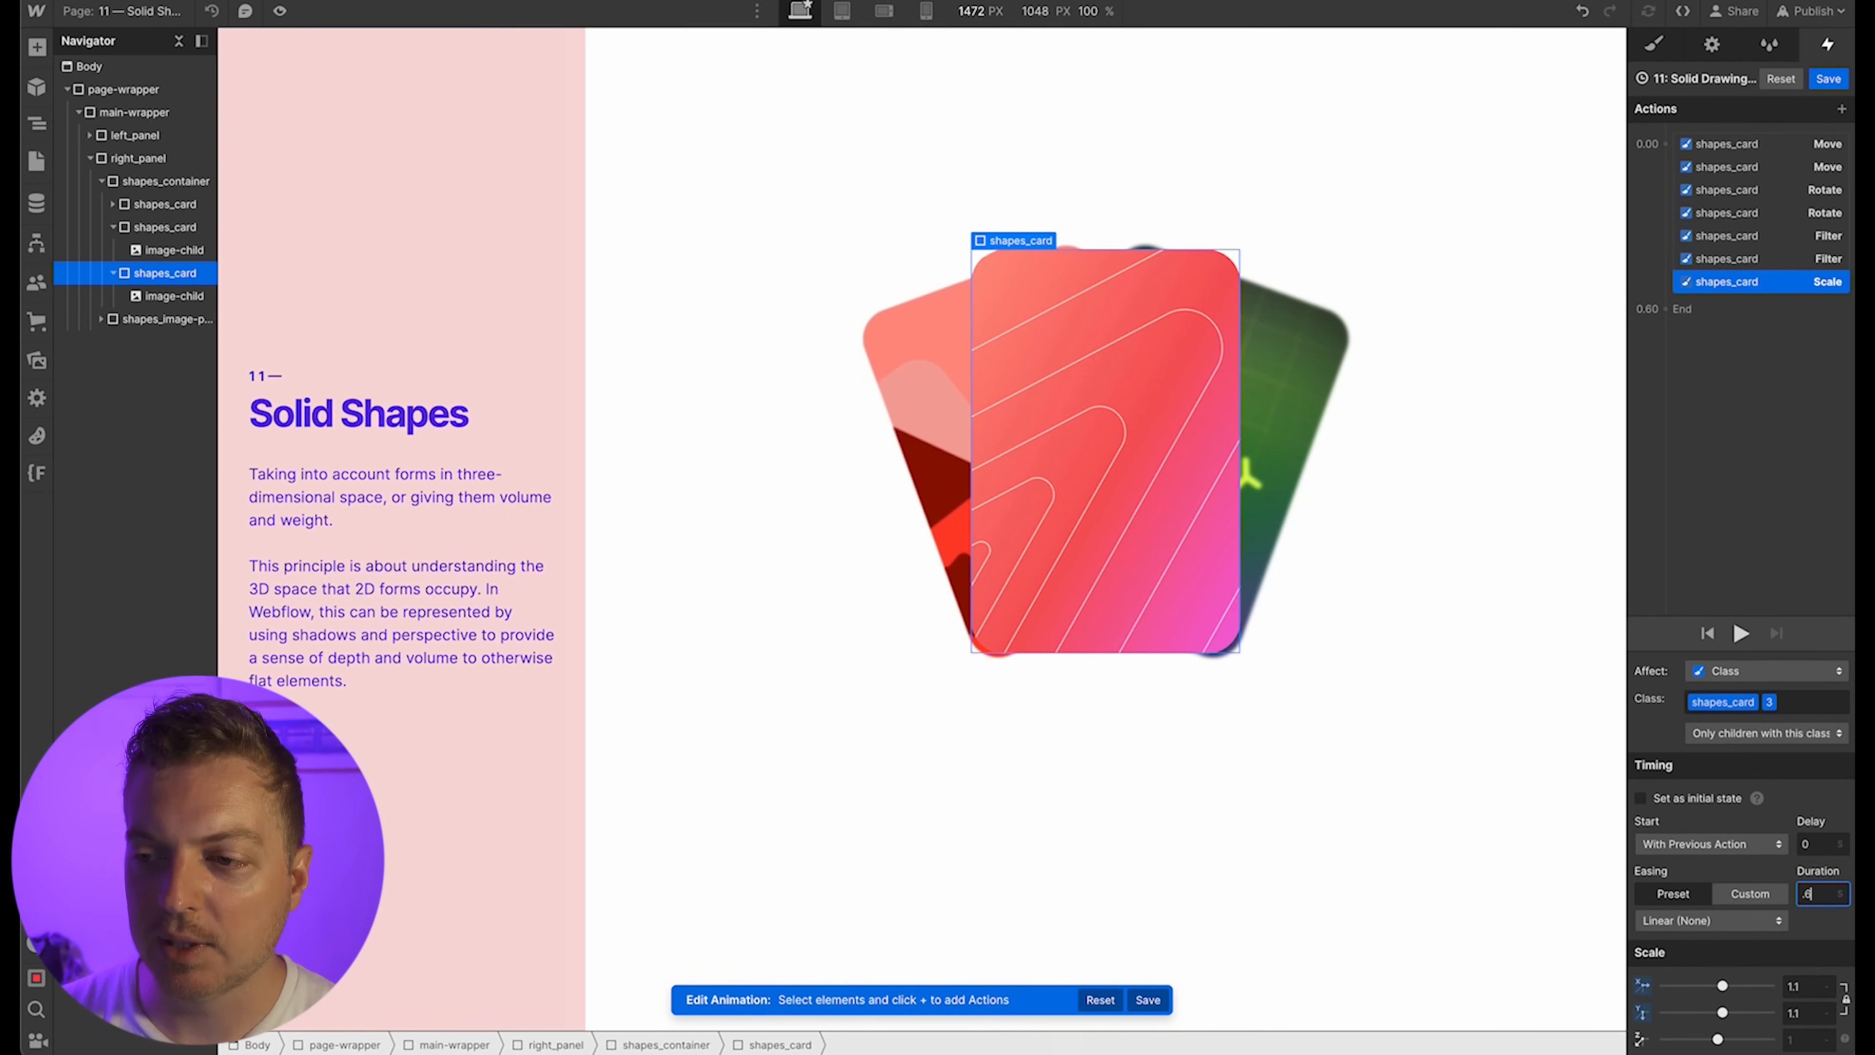
left_click(1720, 920)
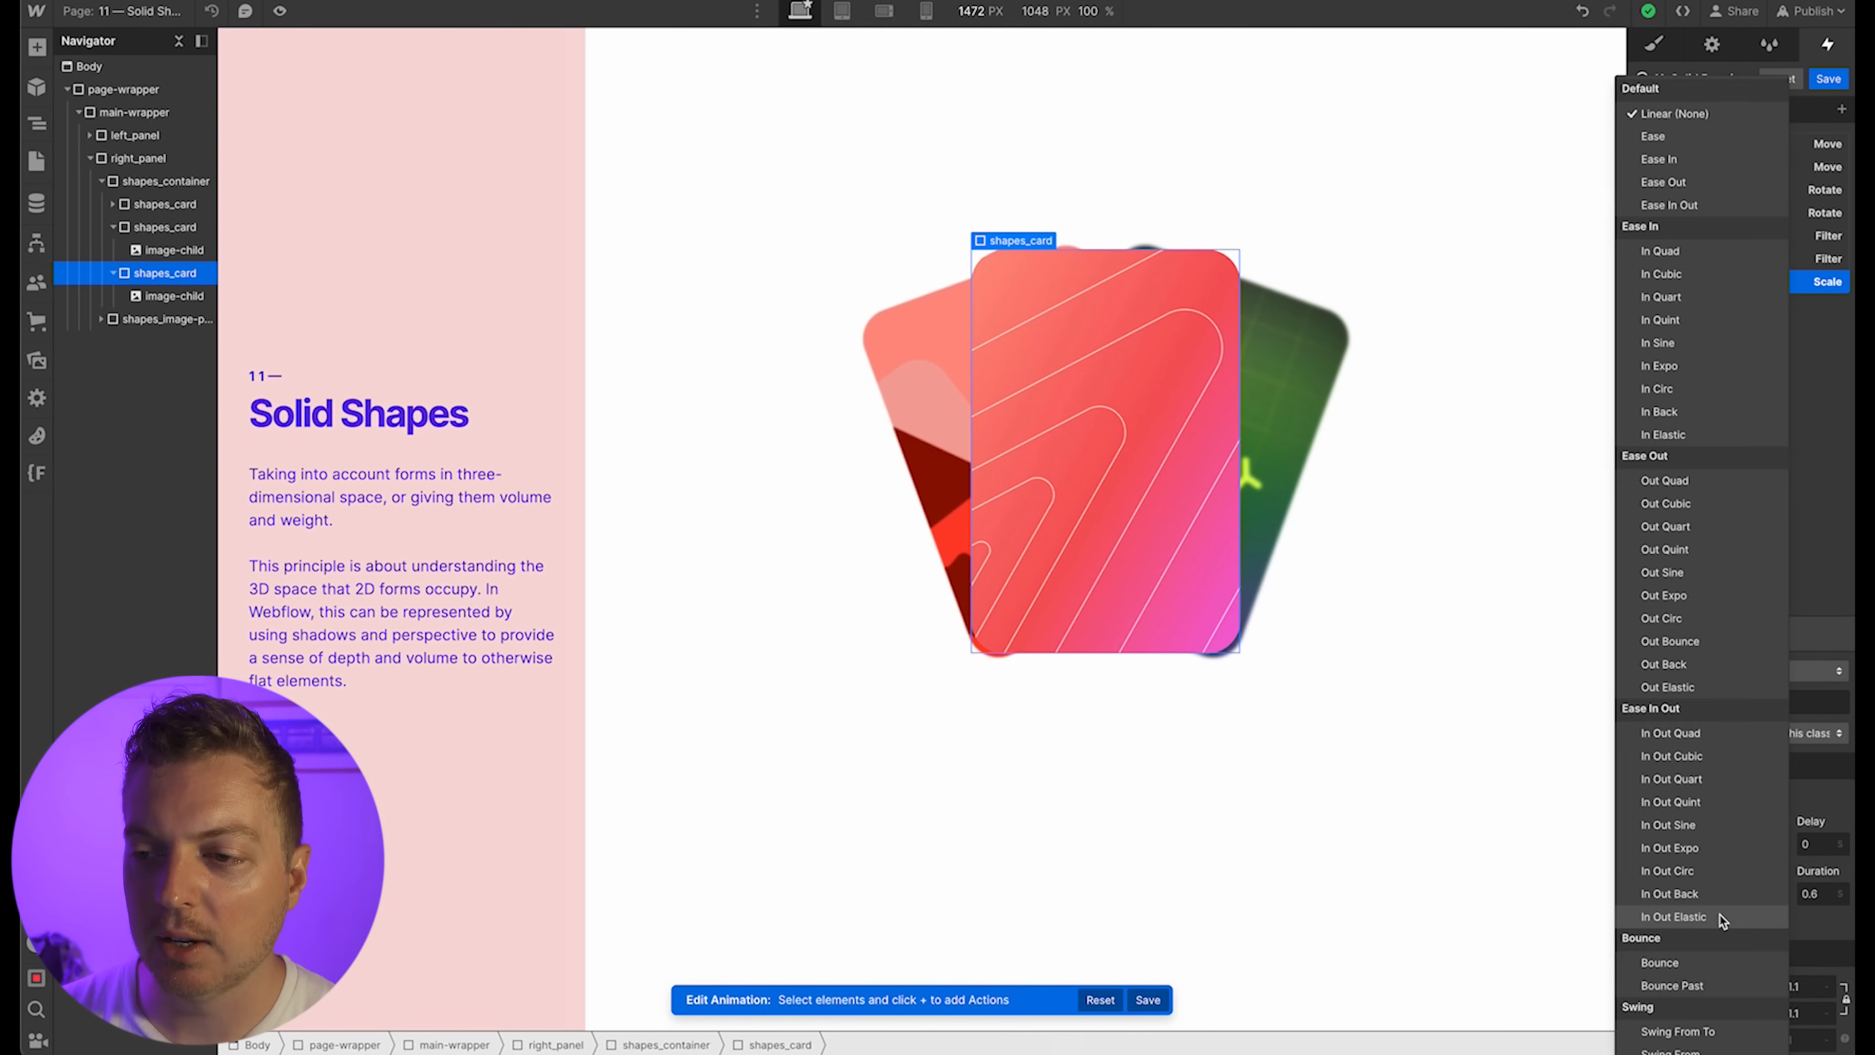
left_click(1690, 985)
left_click(1742, 634)
left_click(1741, 635)
left_click(1741, 633)
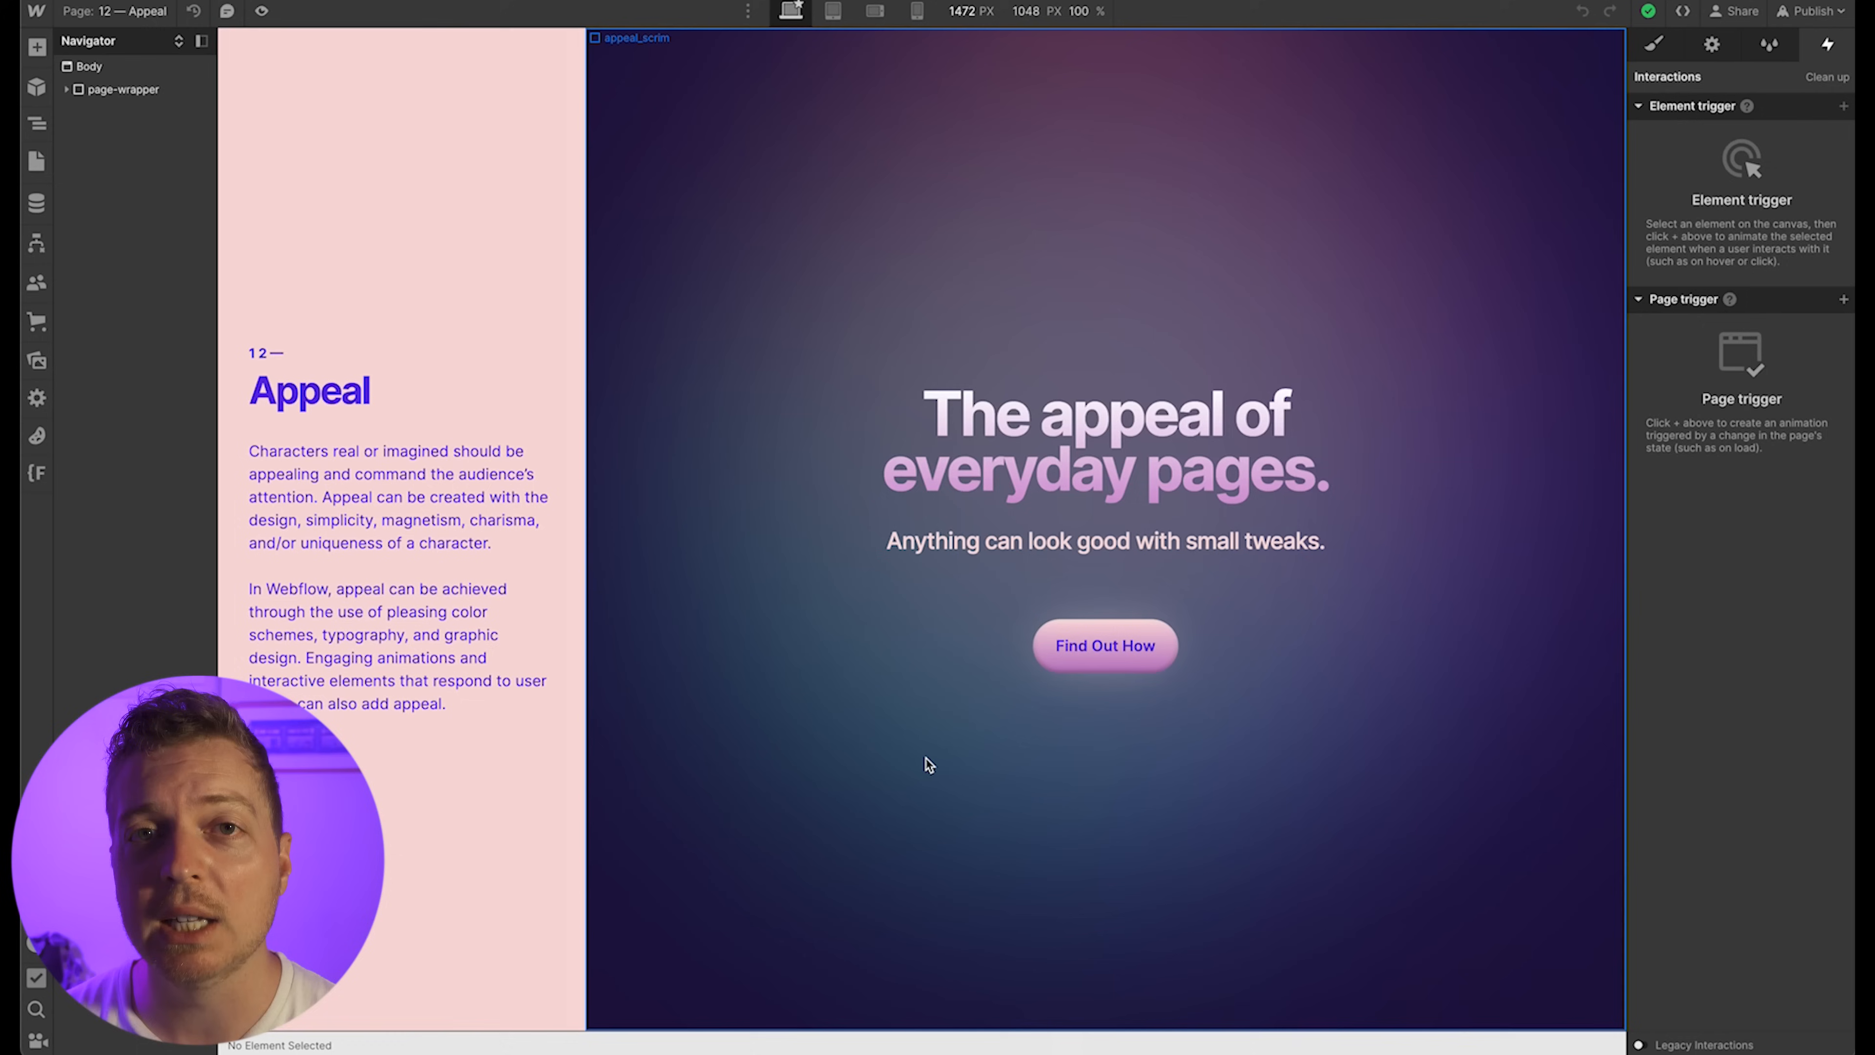
Examine the Appeal page's hero heading and button, and review the appeal_h1 heading's size, typography and background styles
left_click(1098, 489)
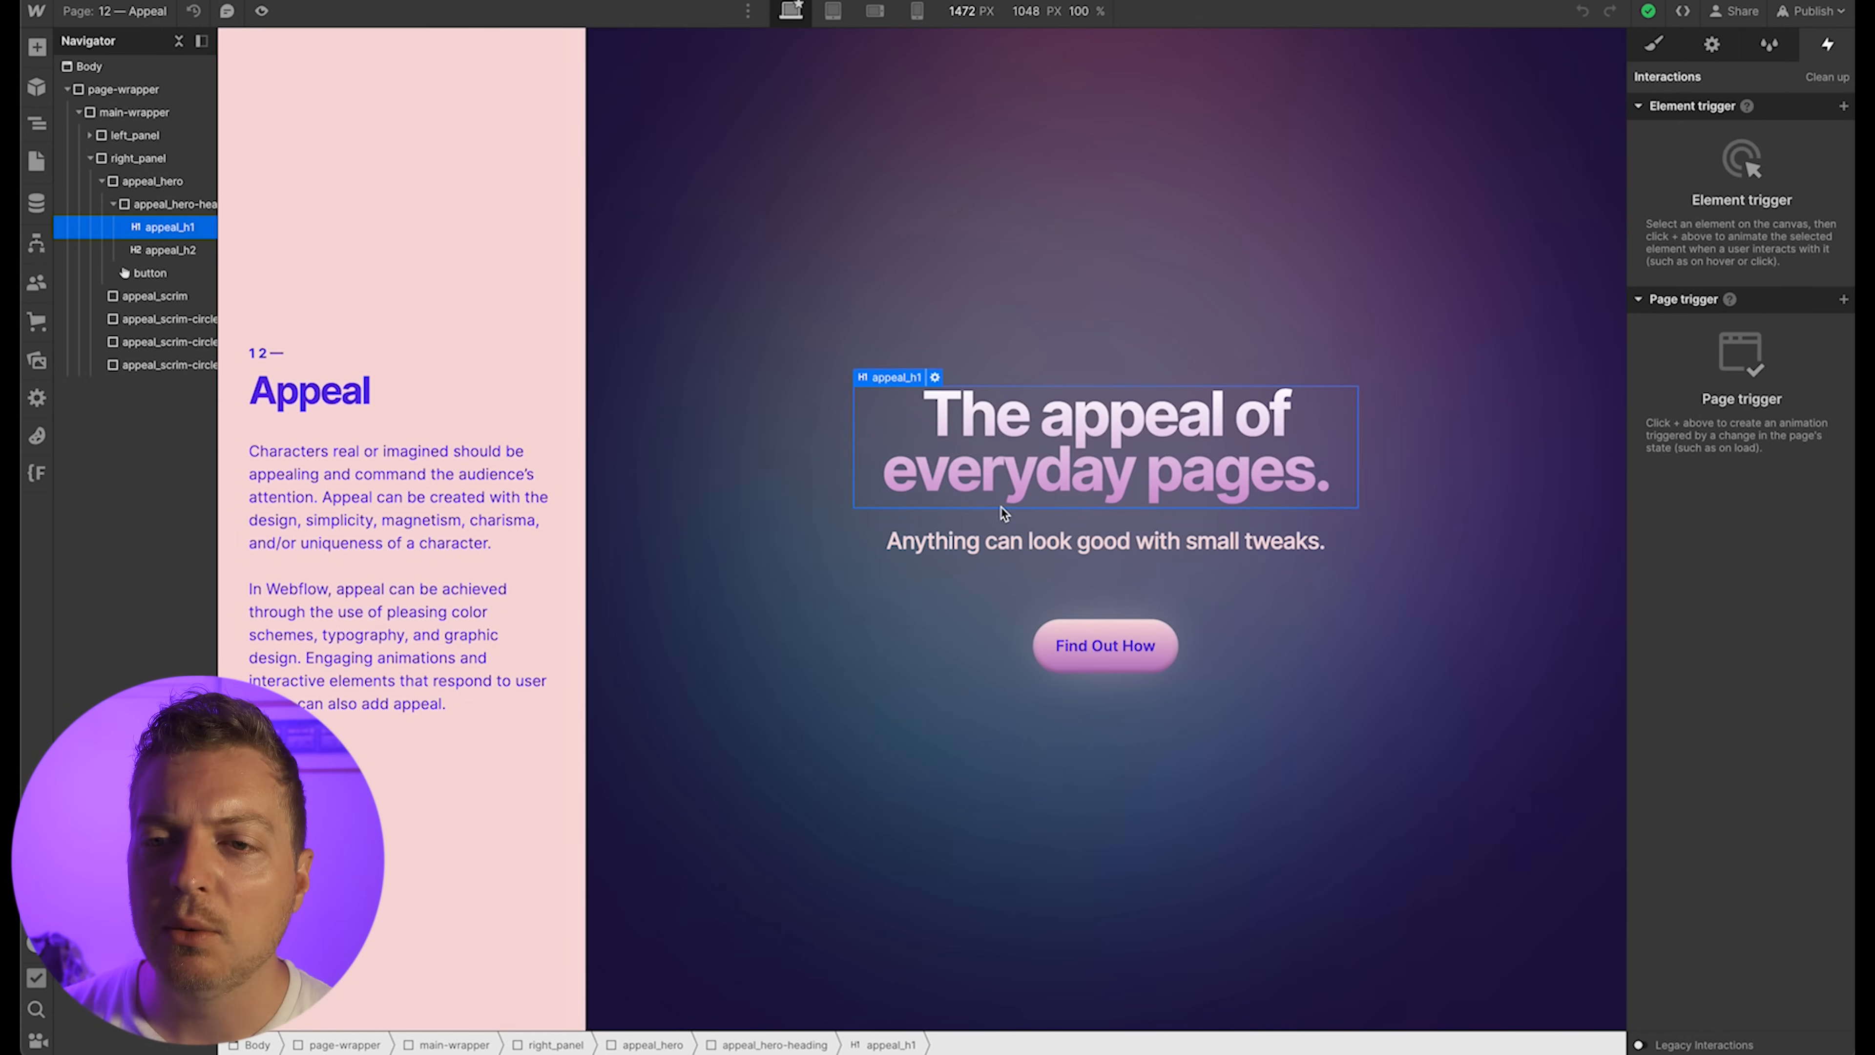
left_click(1071, 637)
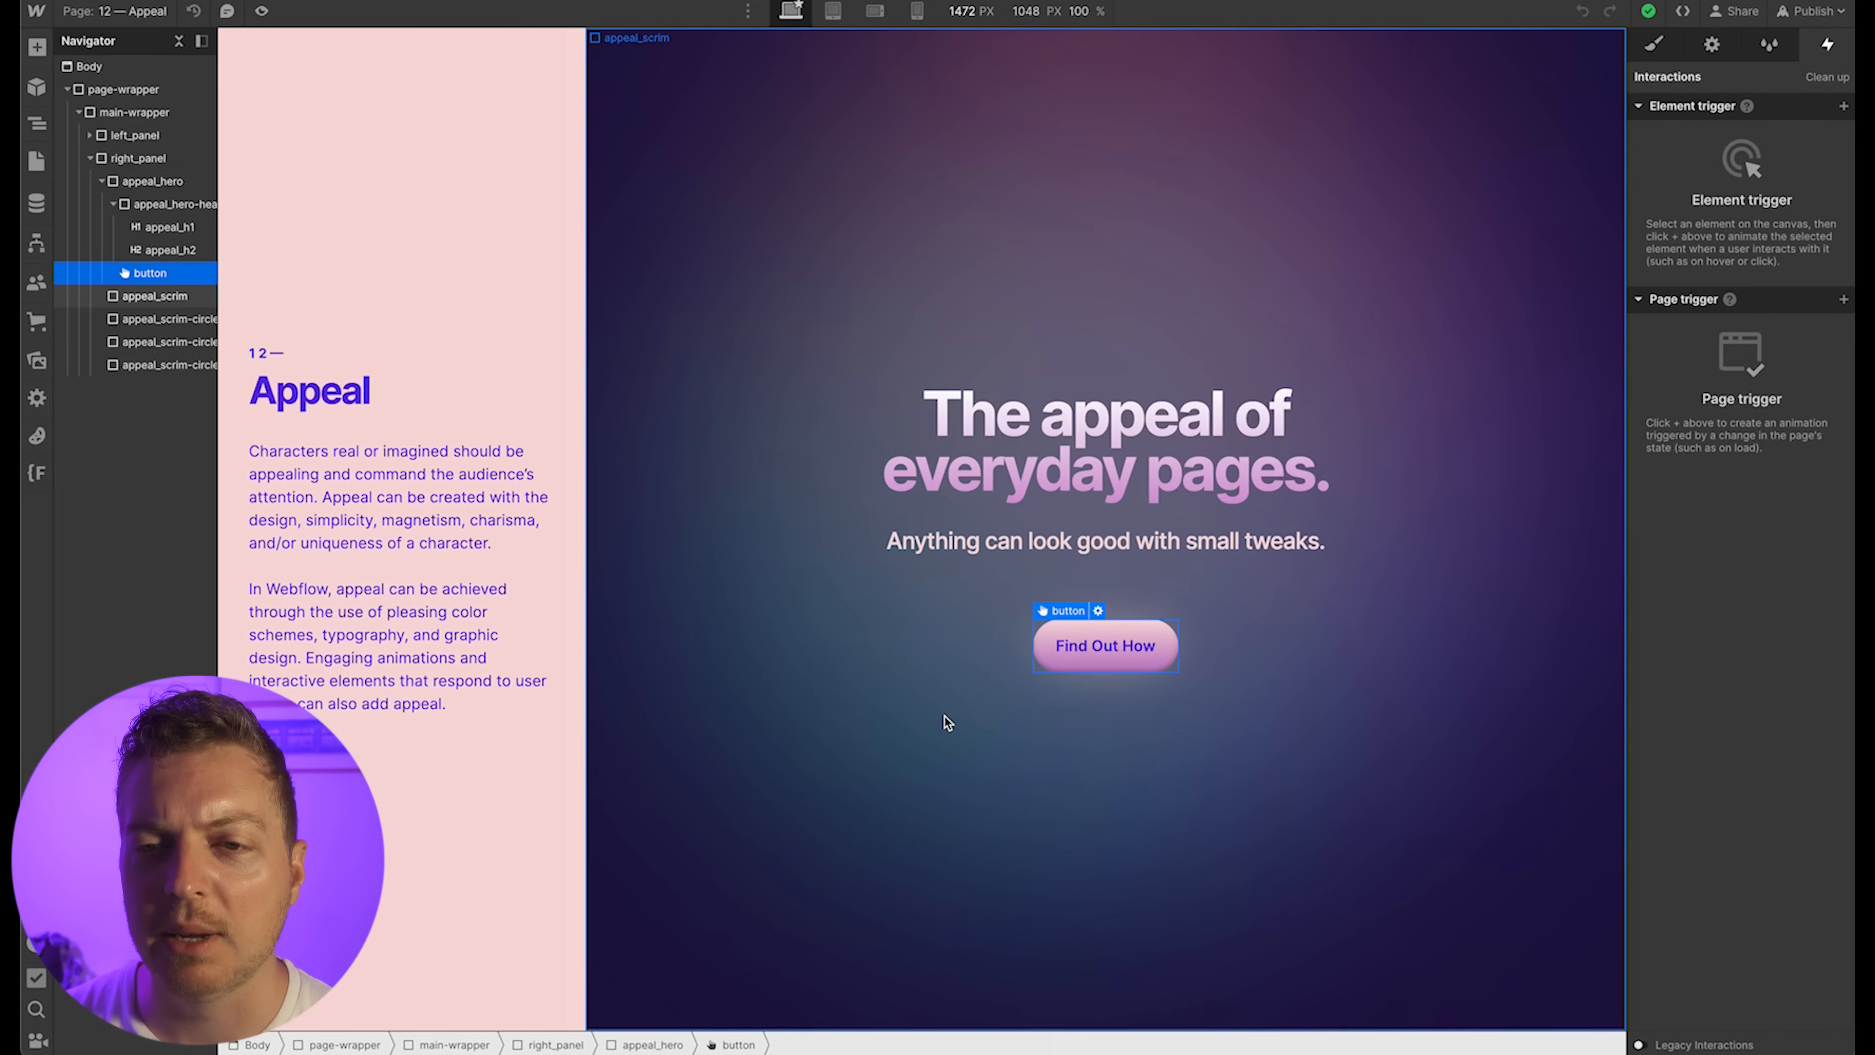
left_click(1100, 471)
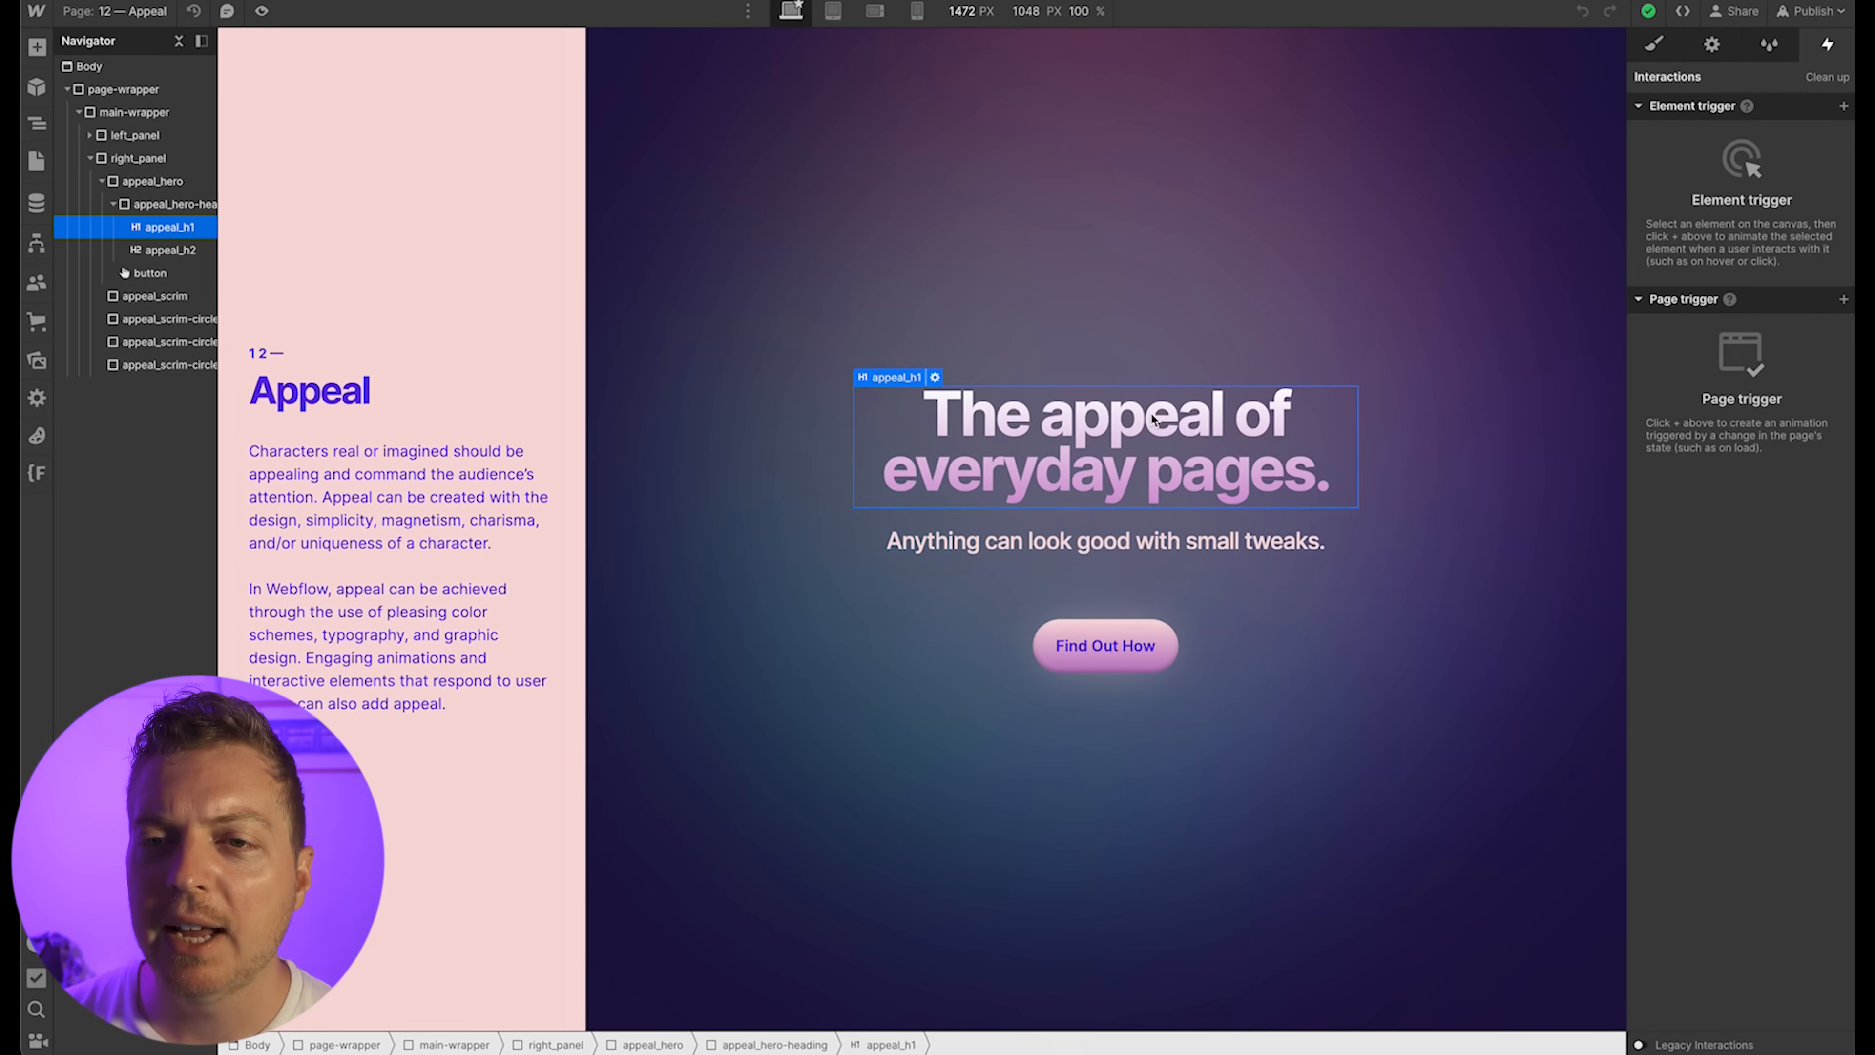
left_click(1654, 44)
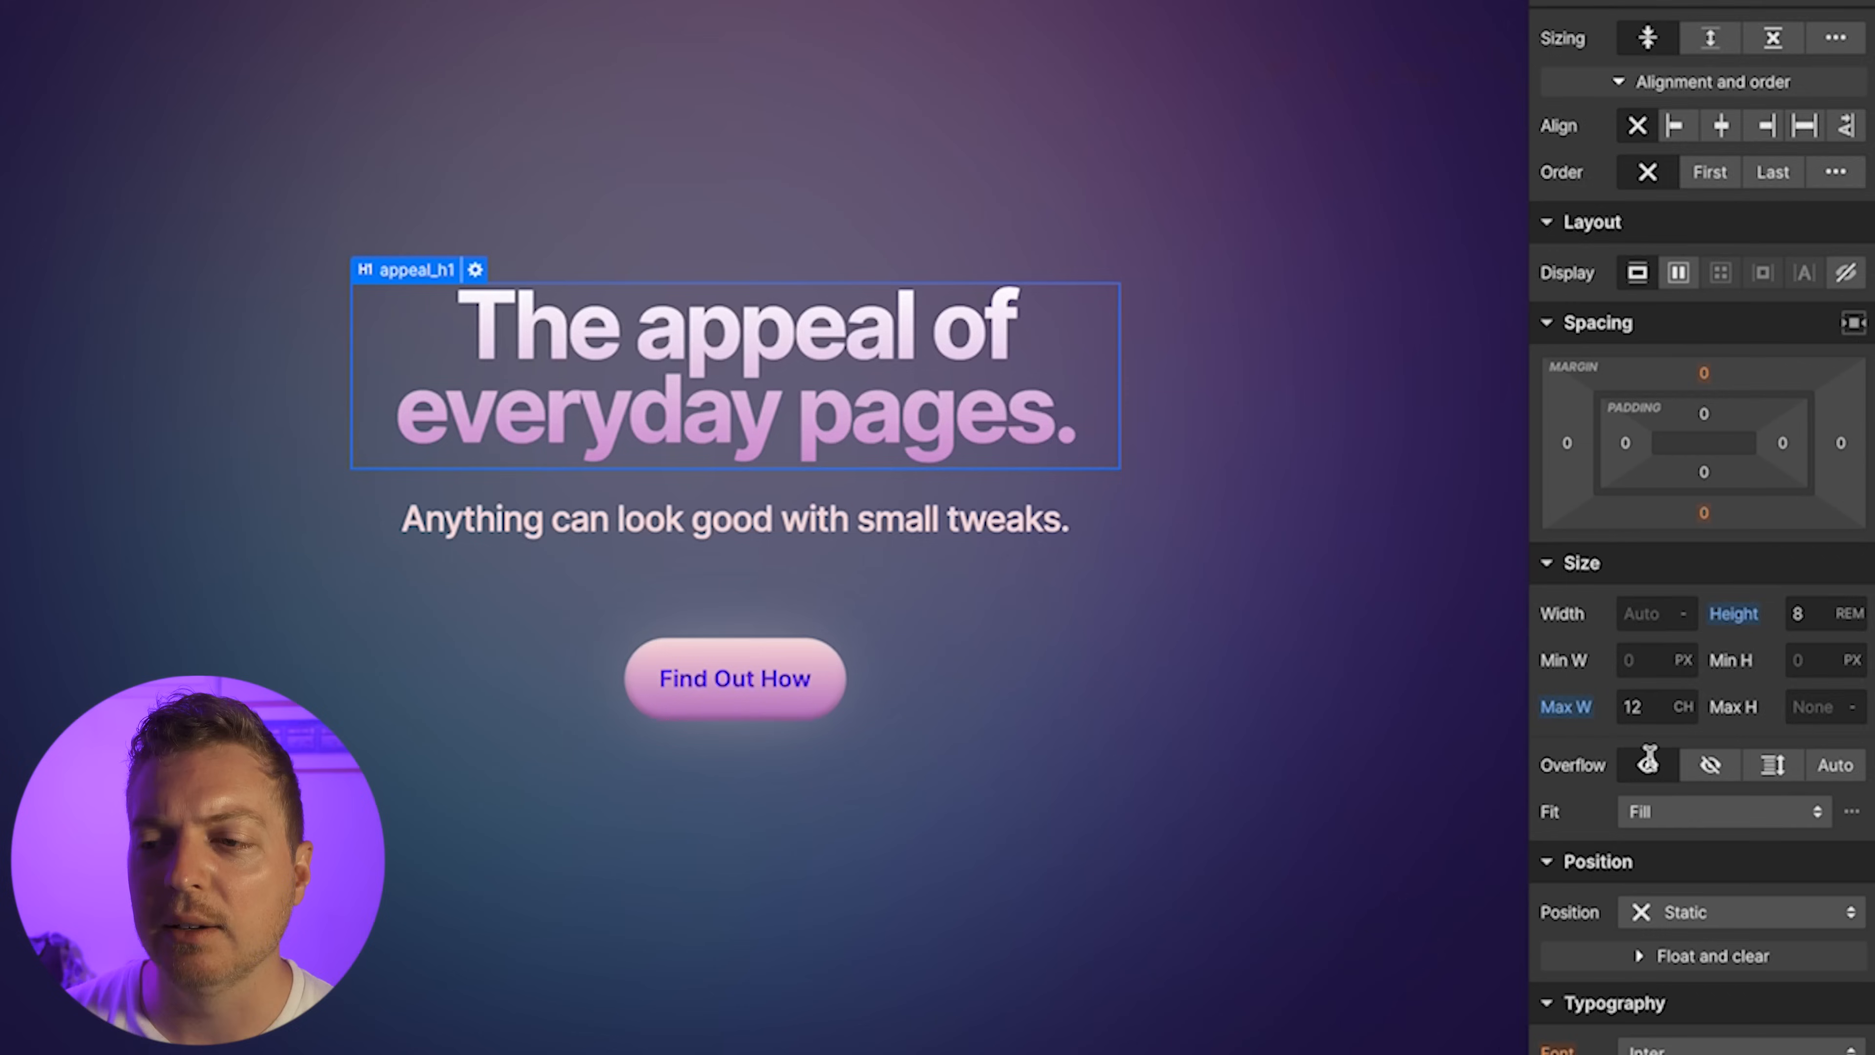
scroll(1707, 702, "down", 3)
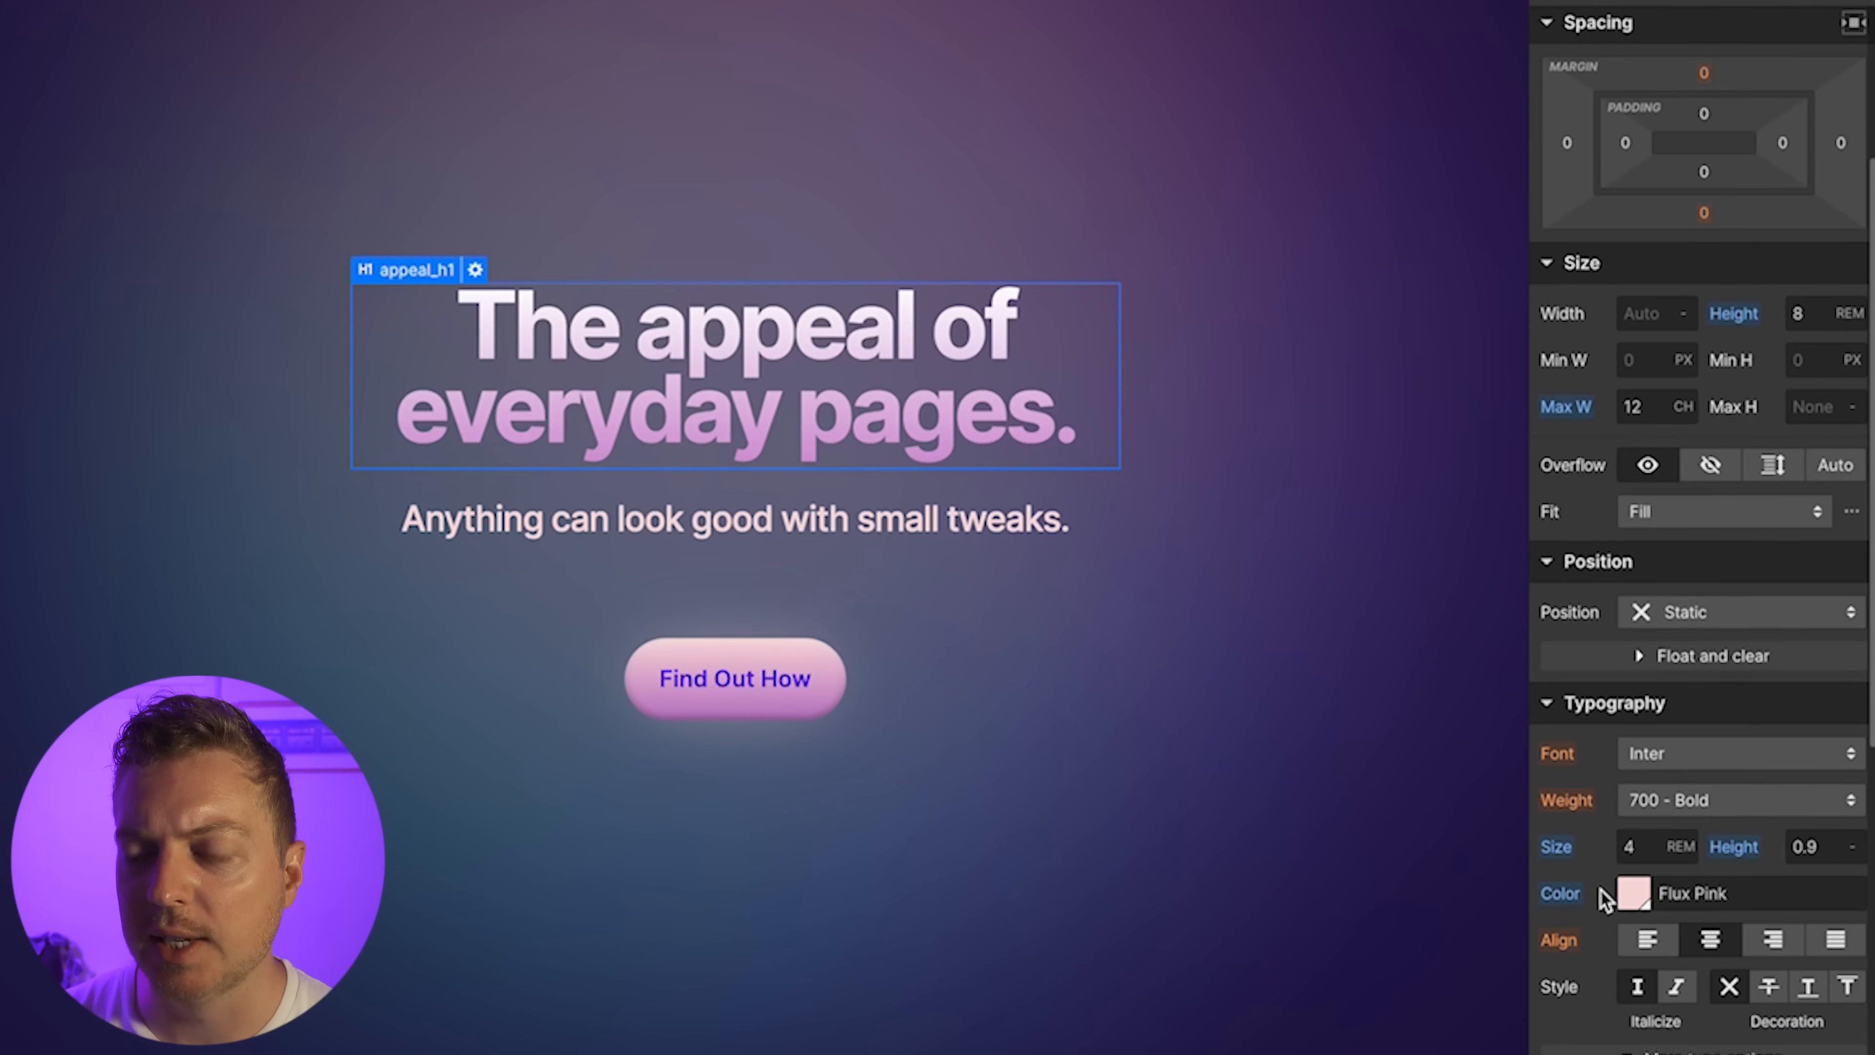
scroll(1599, 887, "down", 5)
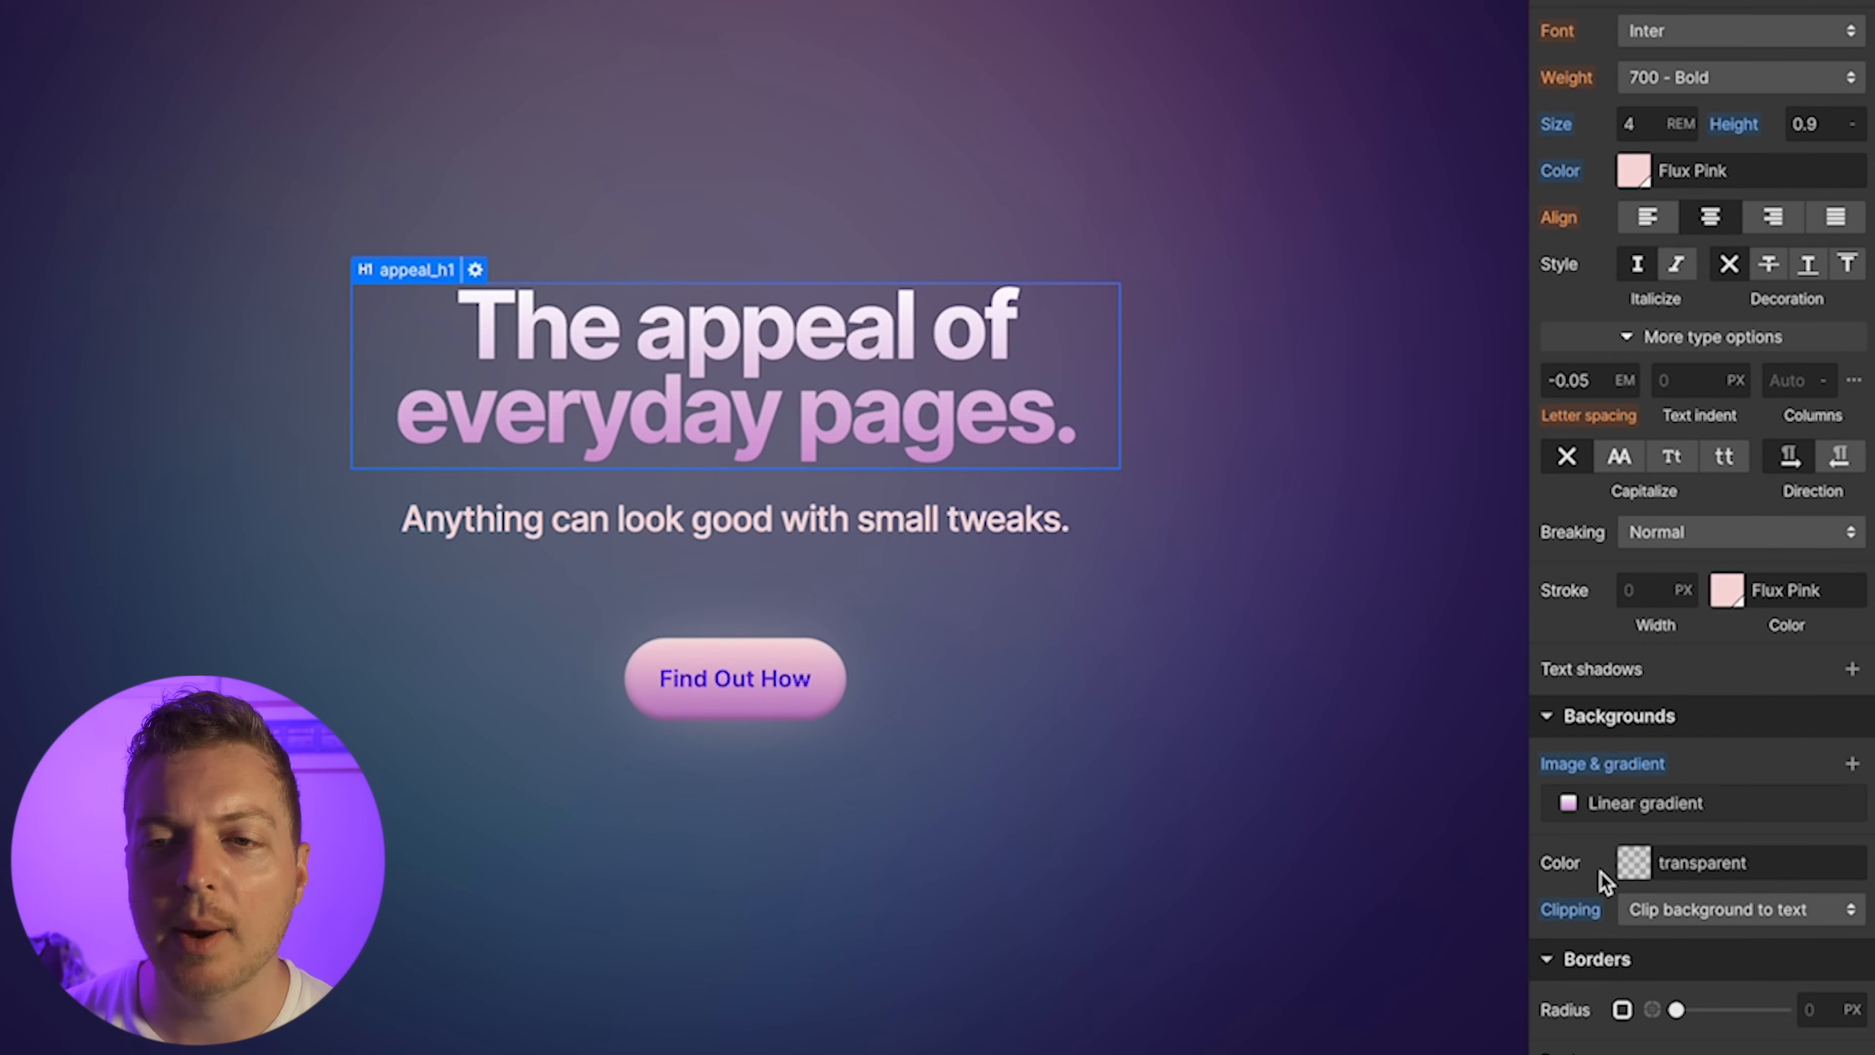
Delete the appeal_scrim overlay to inspect the coloured circles behind the hero, and undo the deletion
left_click(828, 668)
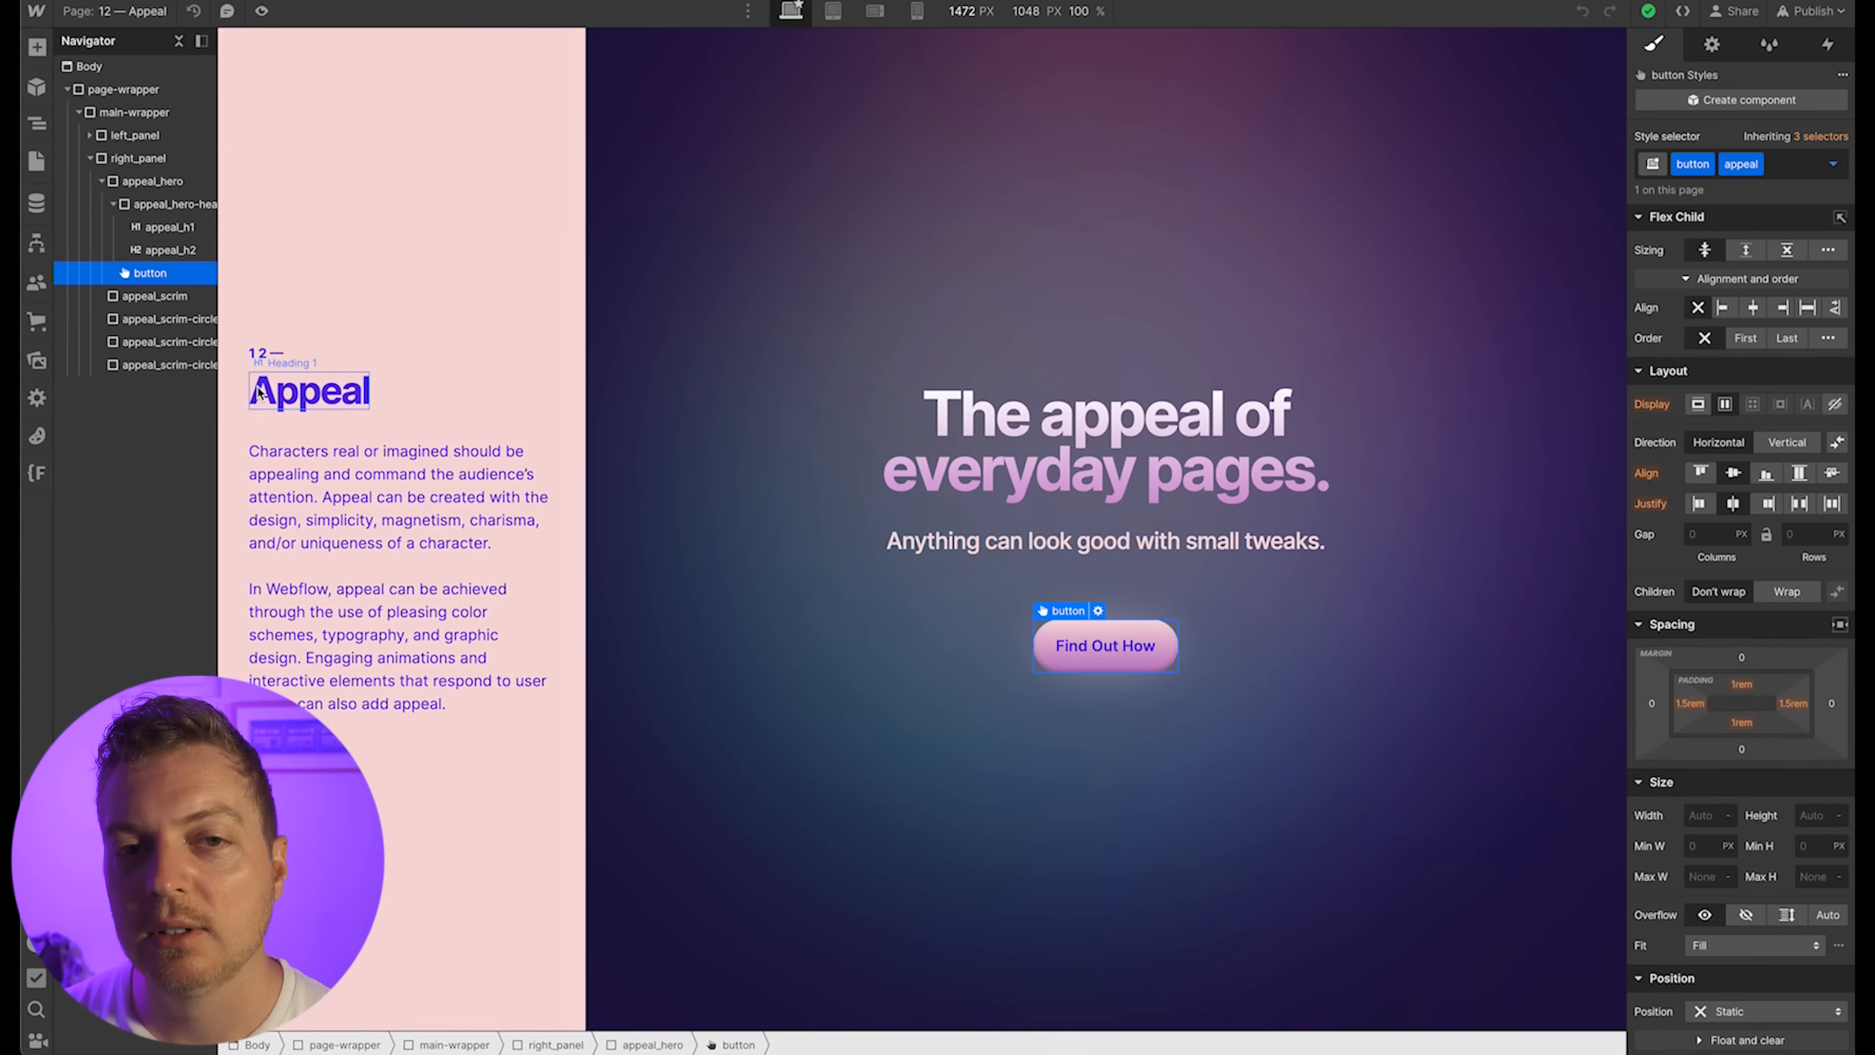
left_click(169, 318)
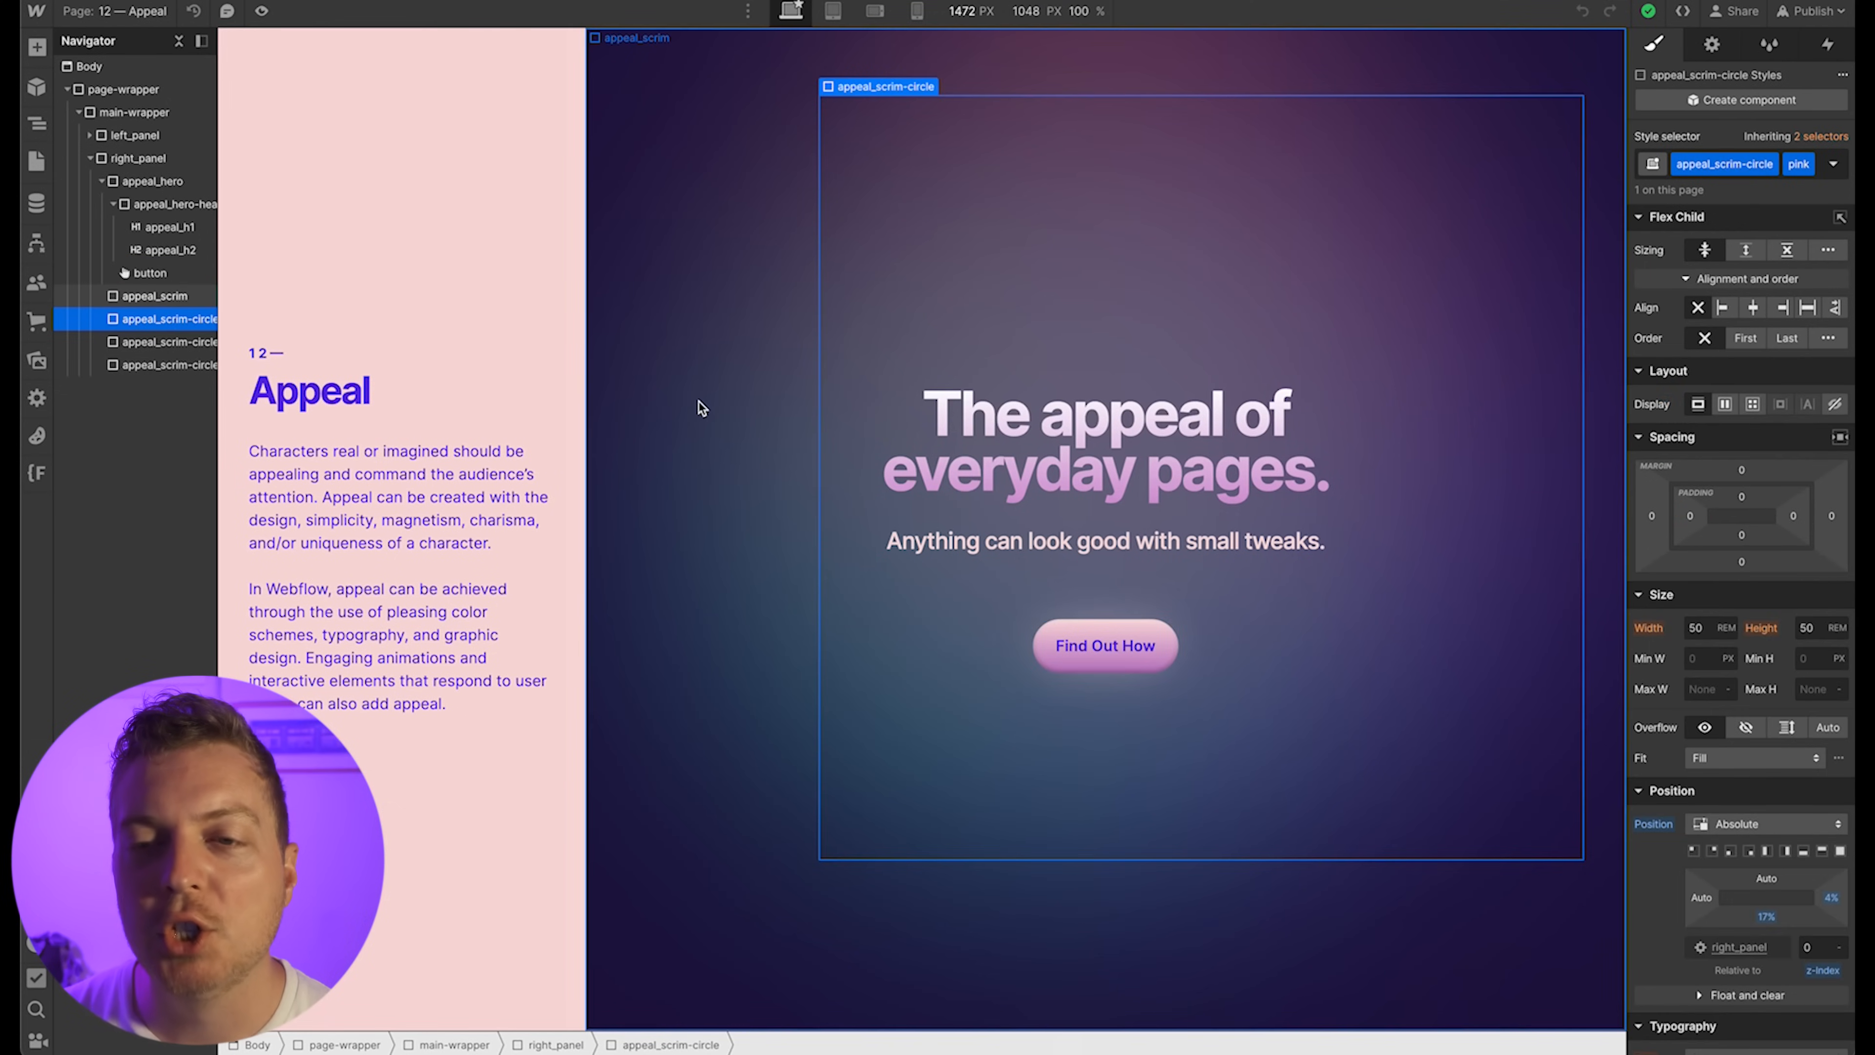
left_click(152, 302)
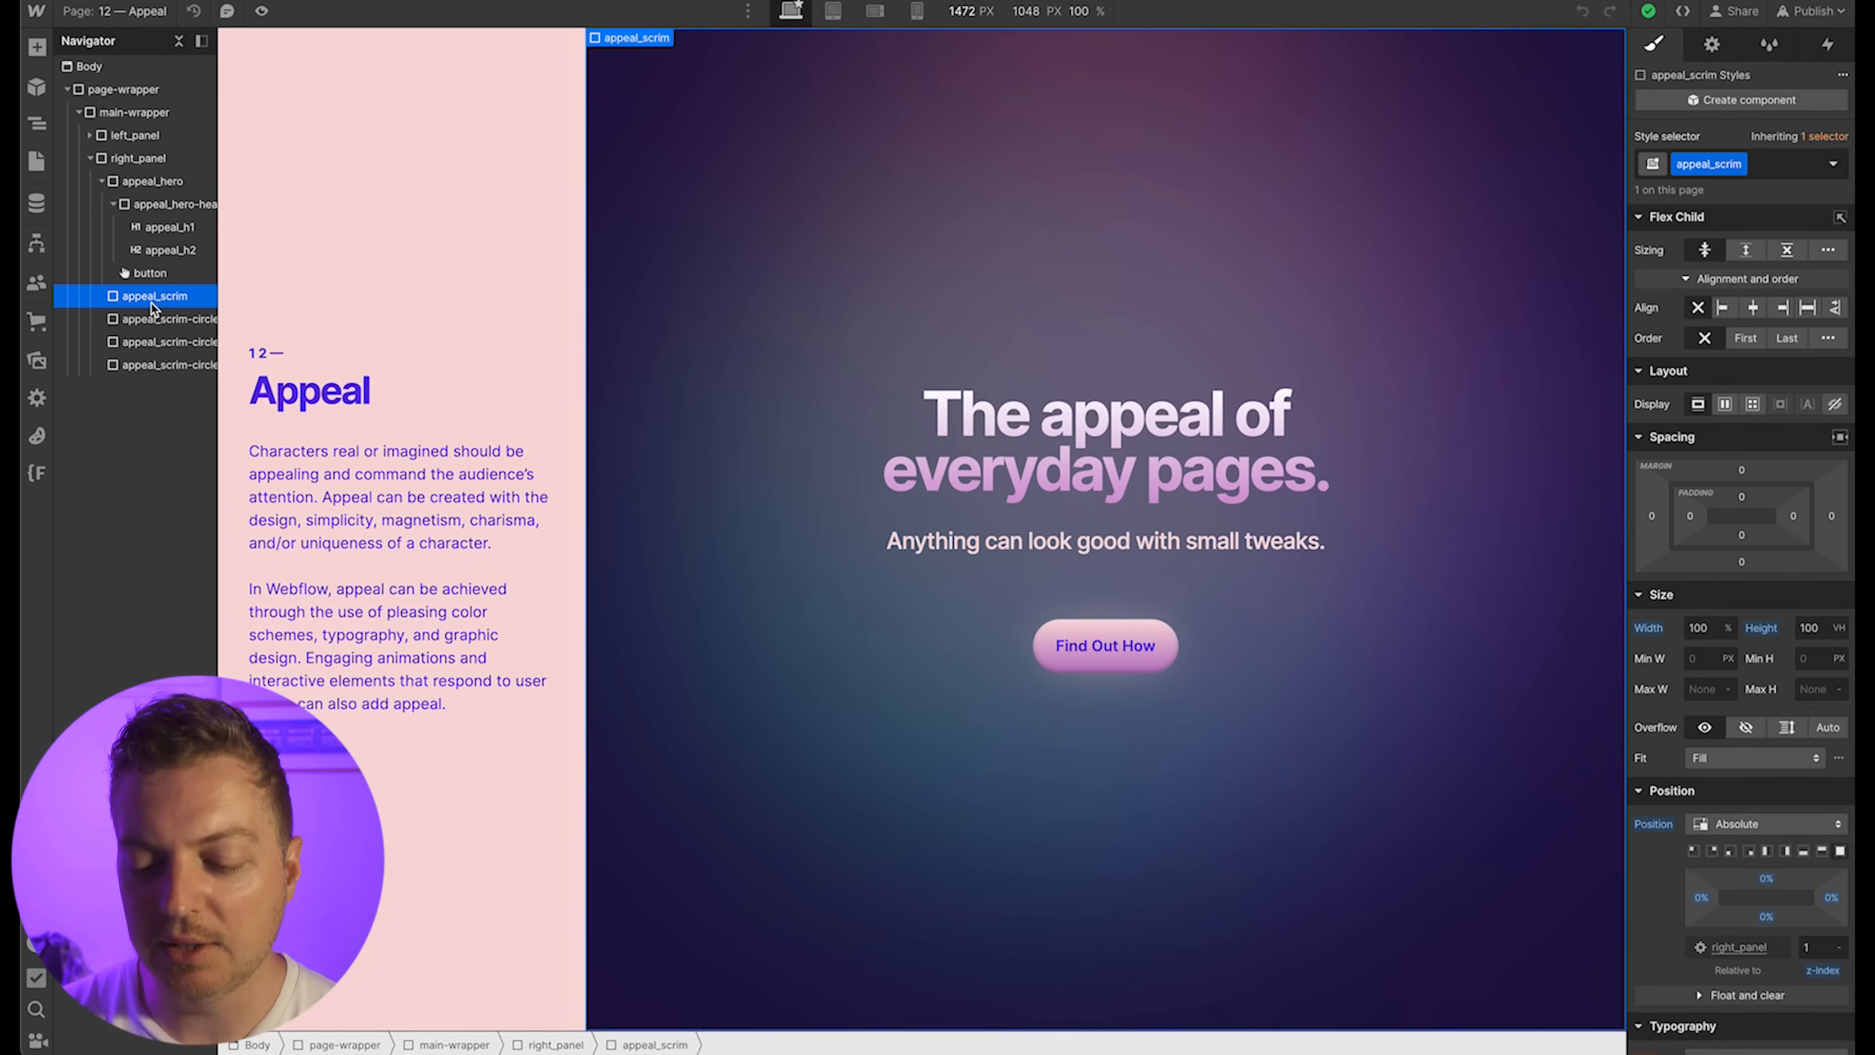
key("Delete")
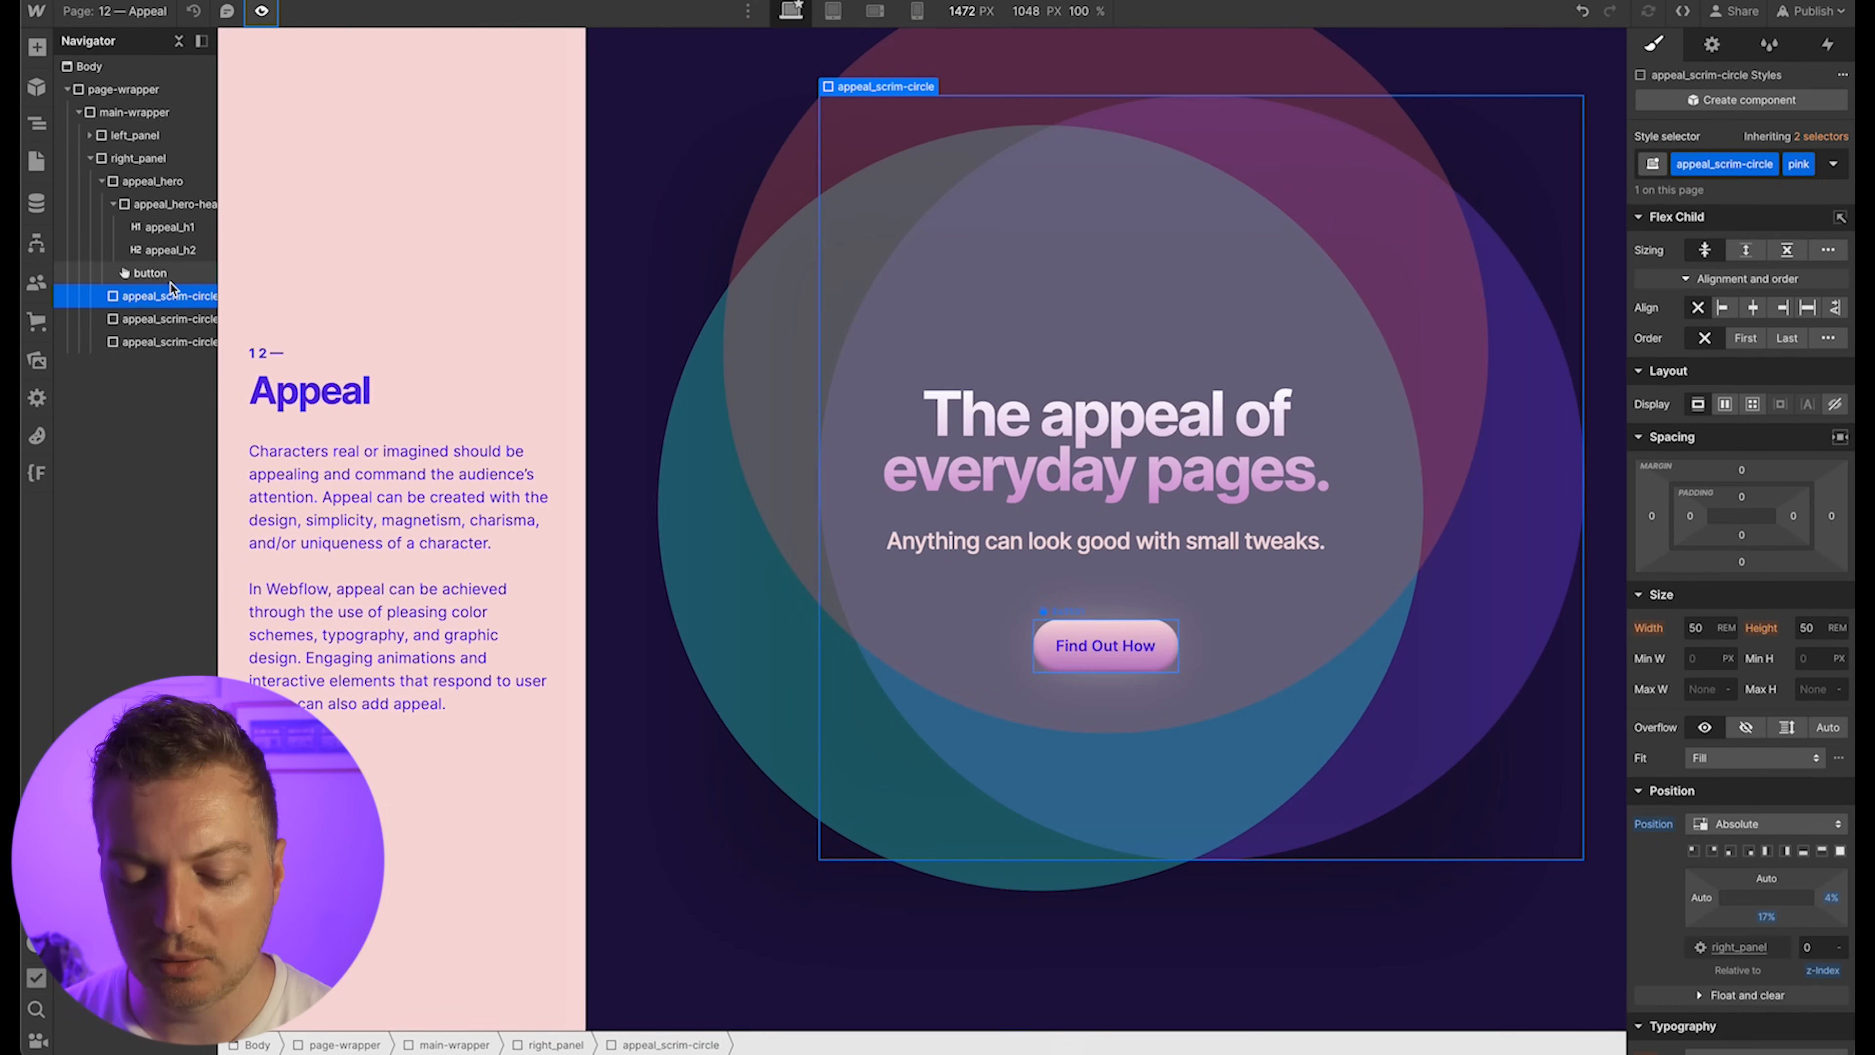
key("ctrl+z")
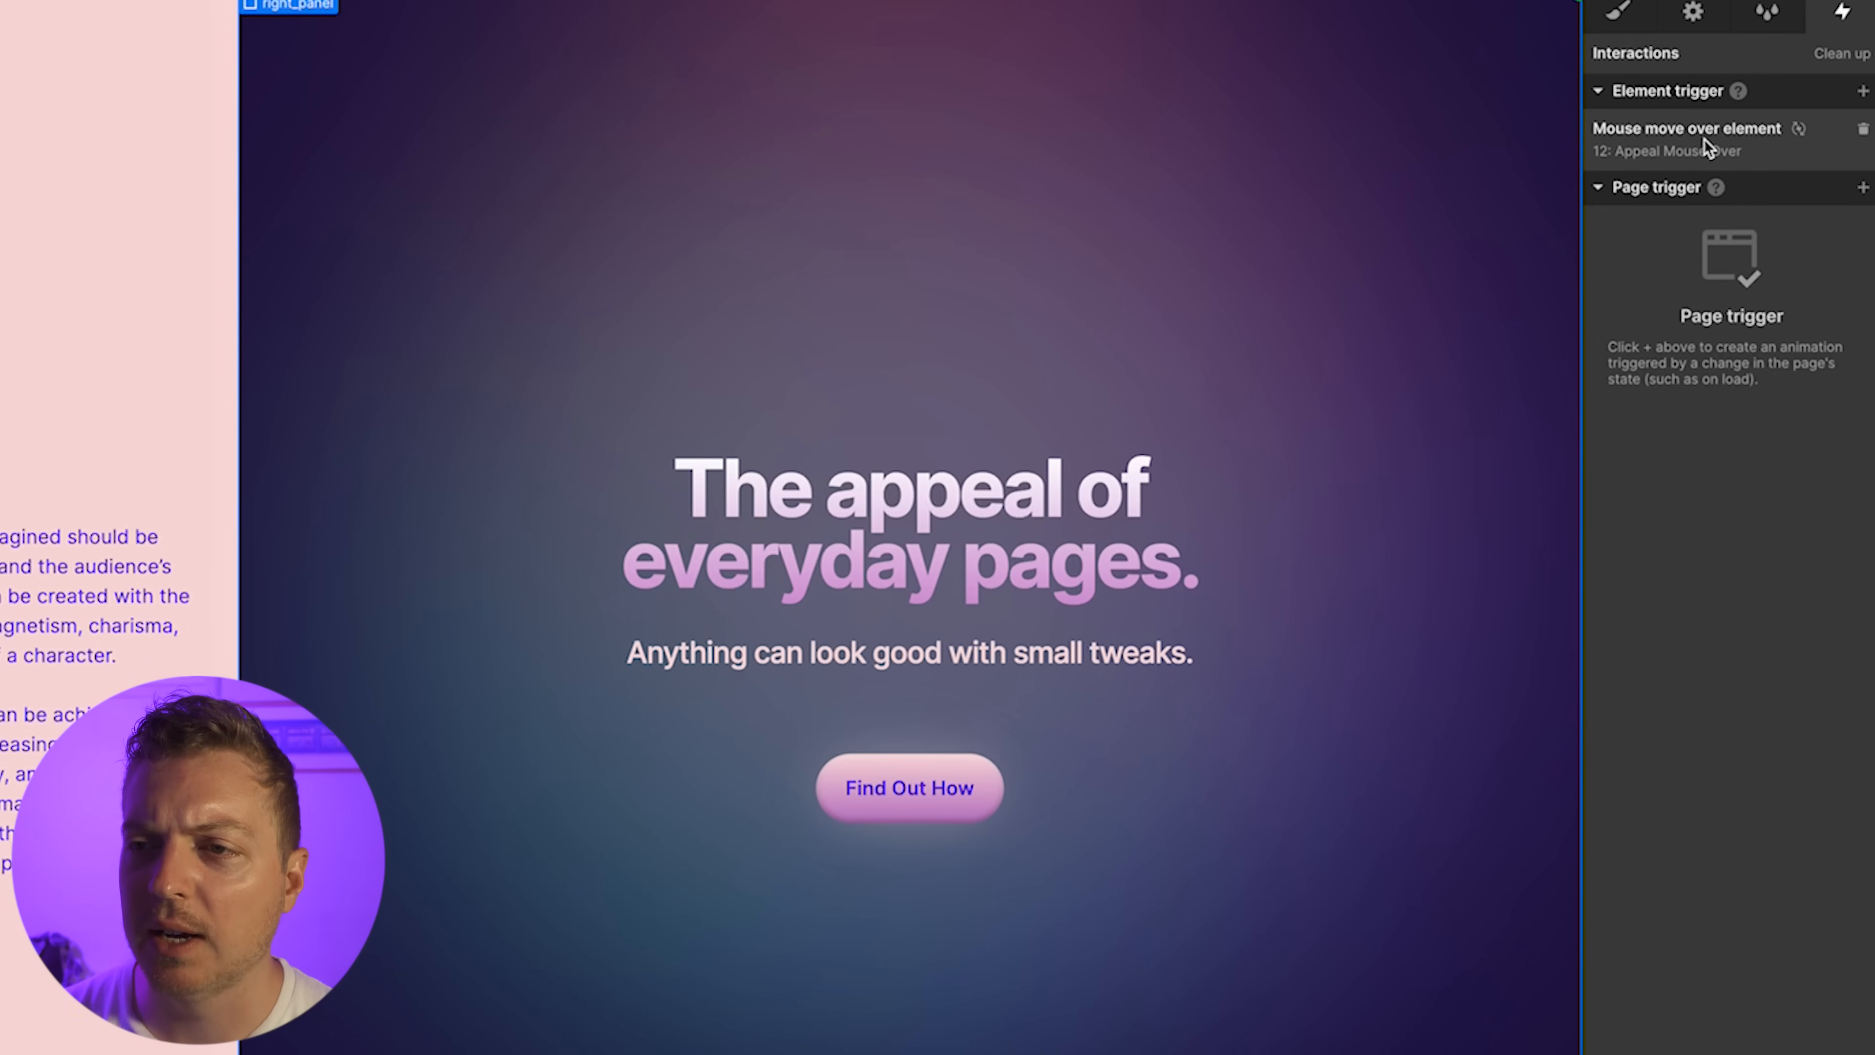
Open the 12: Appeal Mouse Over animation from right_panel's mouse move trigger and review the scrim circles' Move actions at 0% on Mouse X
left_click(1704, 140)
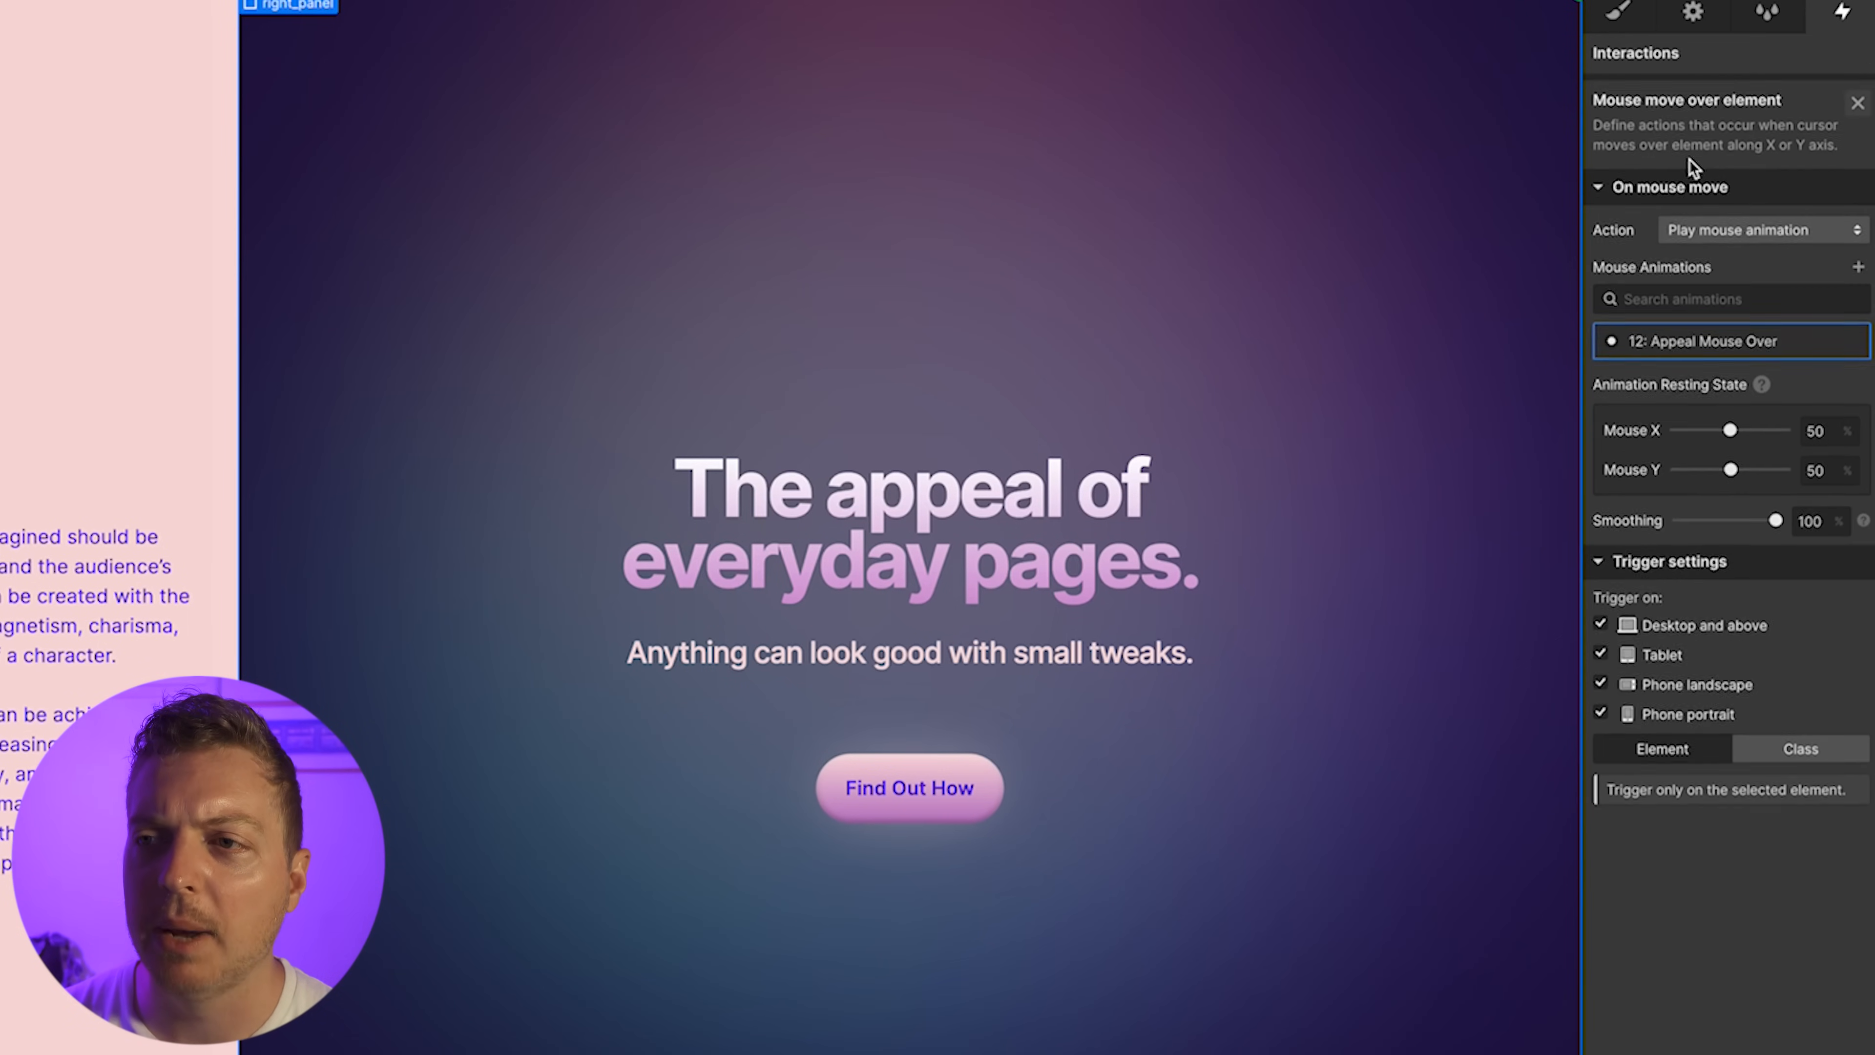
left_click(1707, 334)
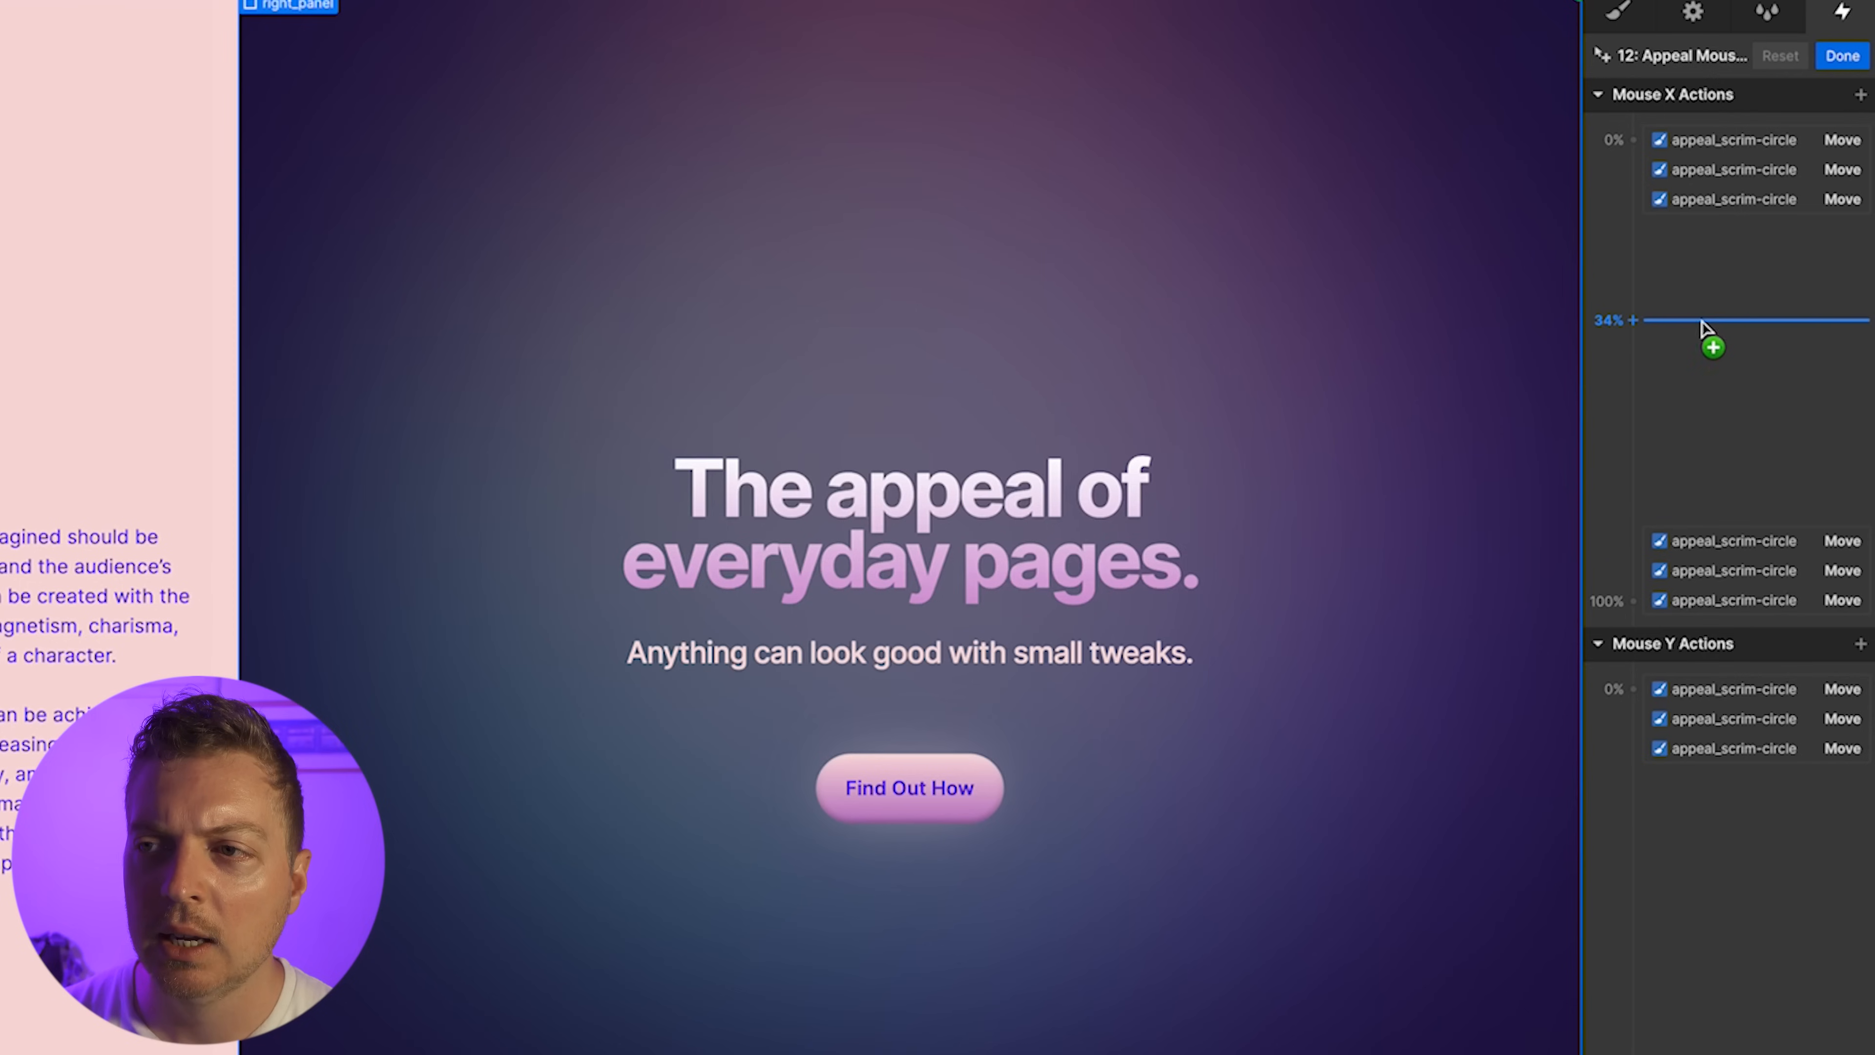
left_click(1741, 146)
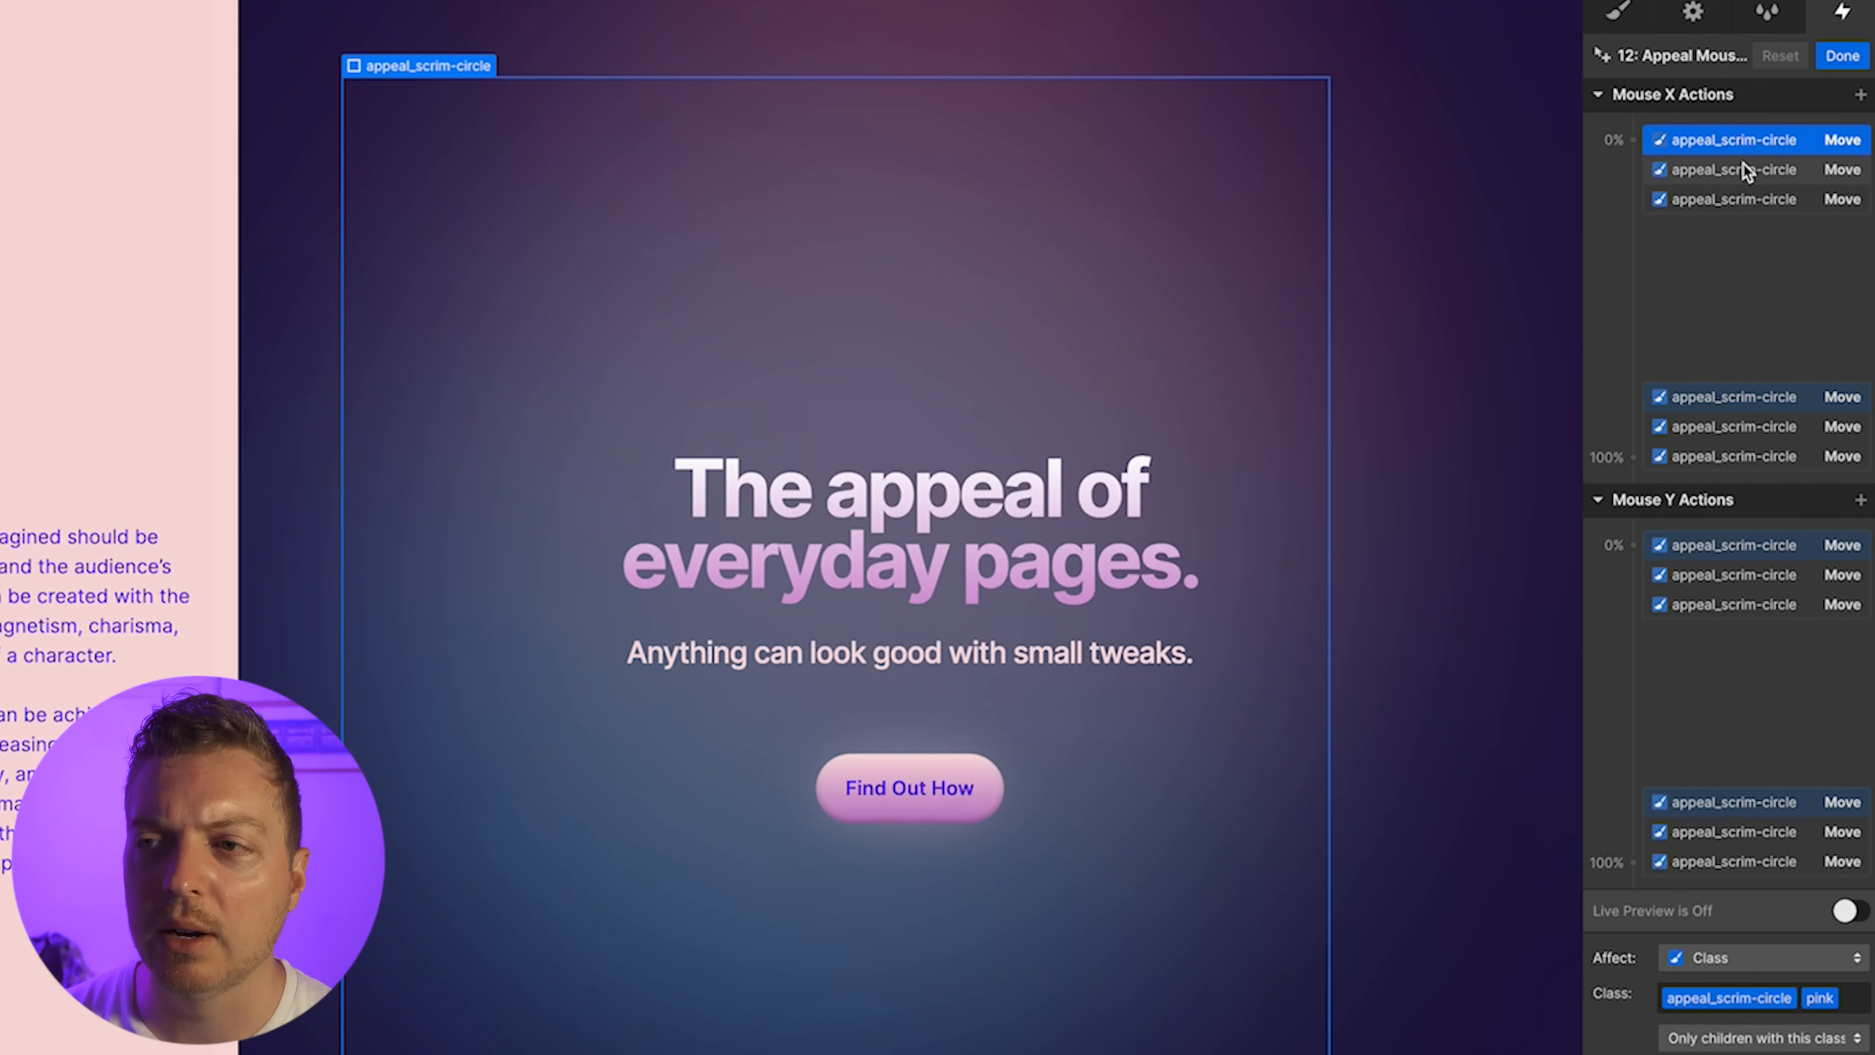
left_click(1743, 169)
left_click(1746, 146)
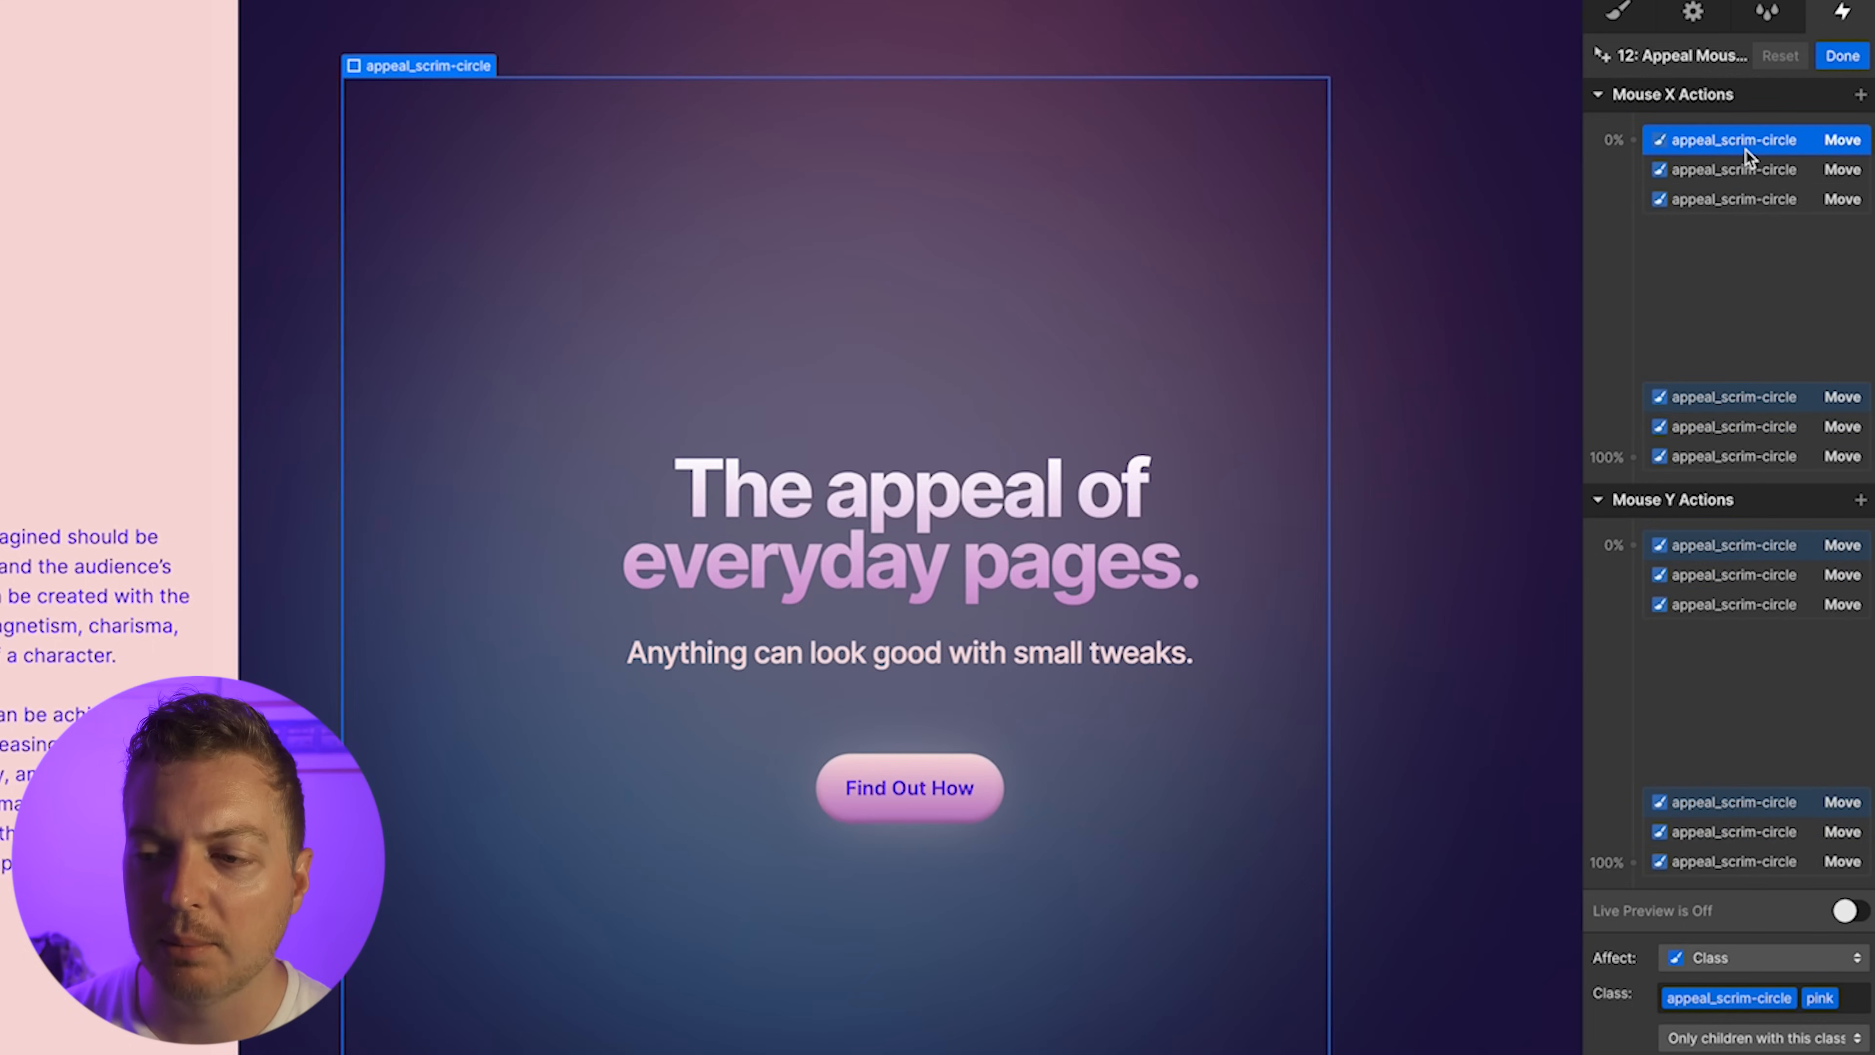
Preview the mouse animation live over the hero with the pink circle's 100% Mouse X Move action selected, and close the animation editor
left_click_drag(1746, 149, 1766, 373)
left_click(1848, 911)
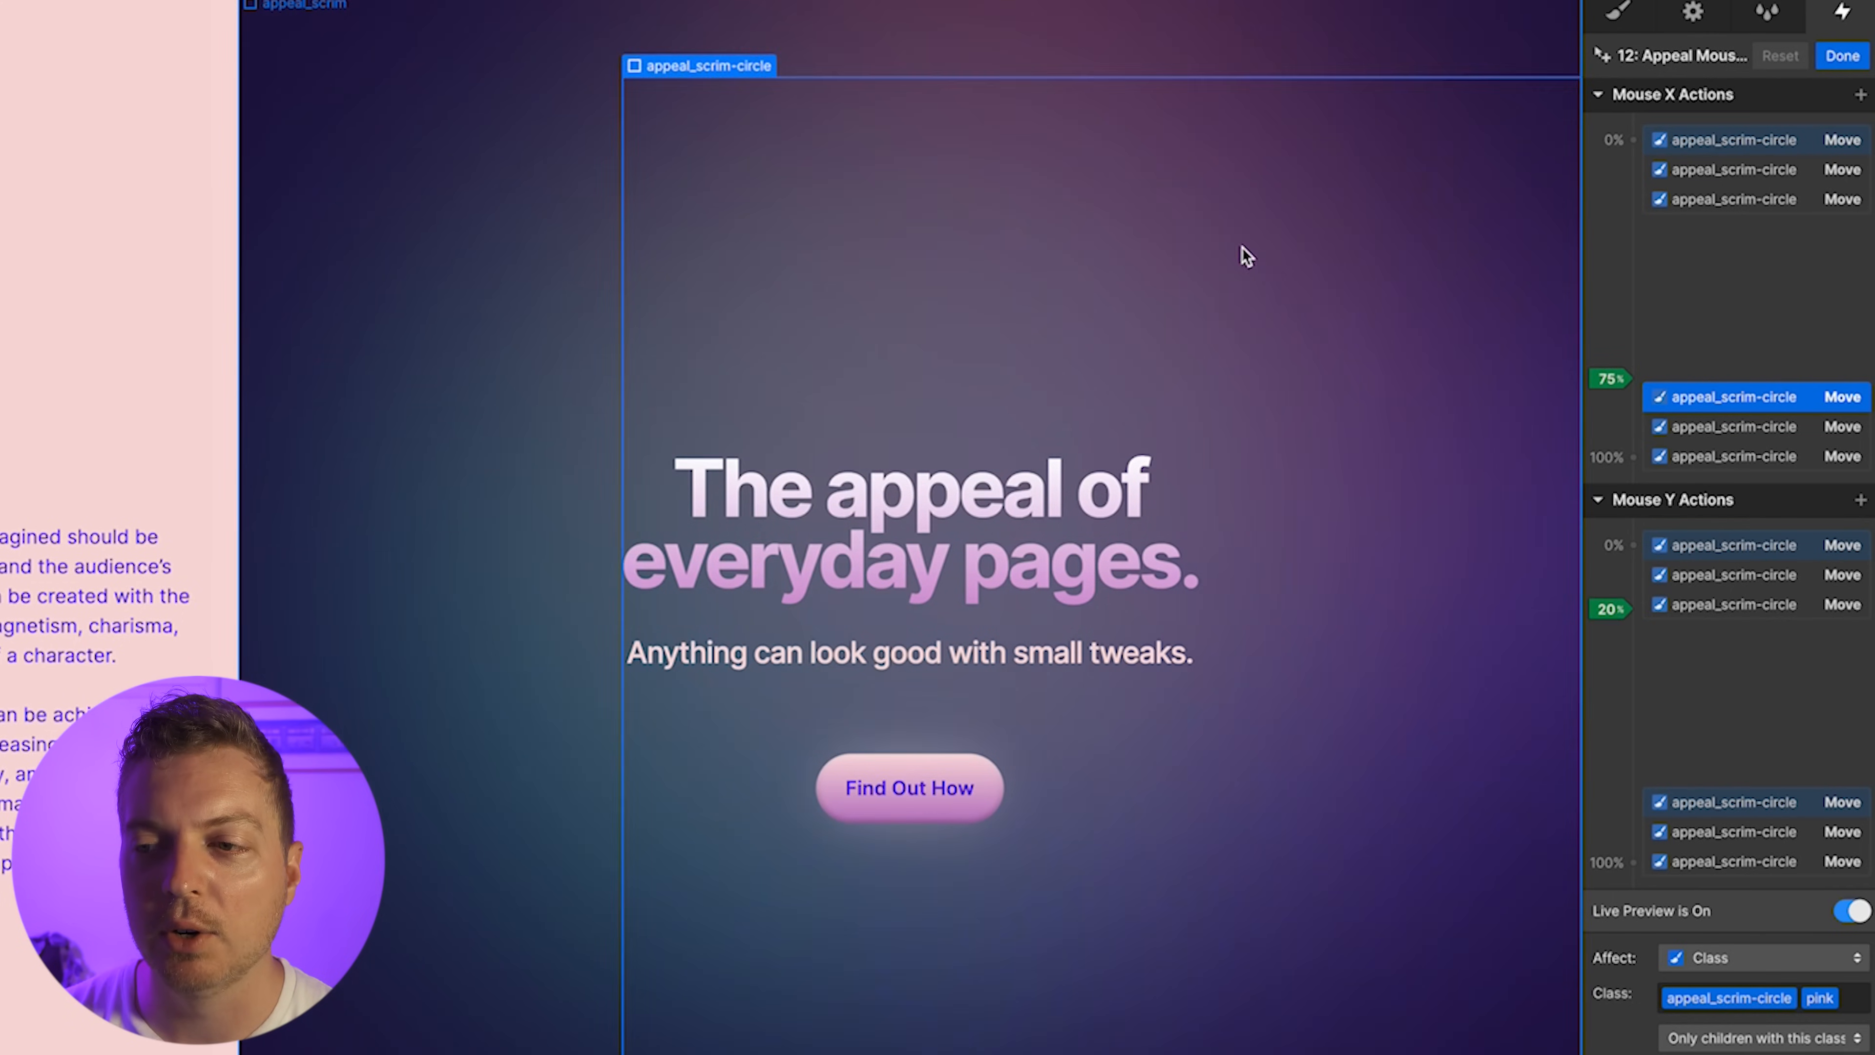
left_click(1843, 56)
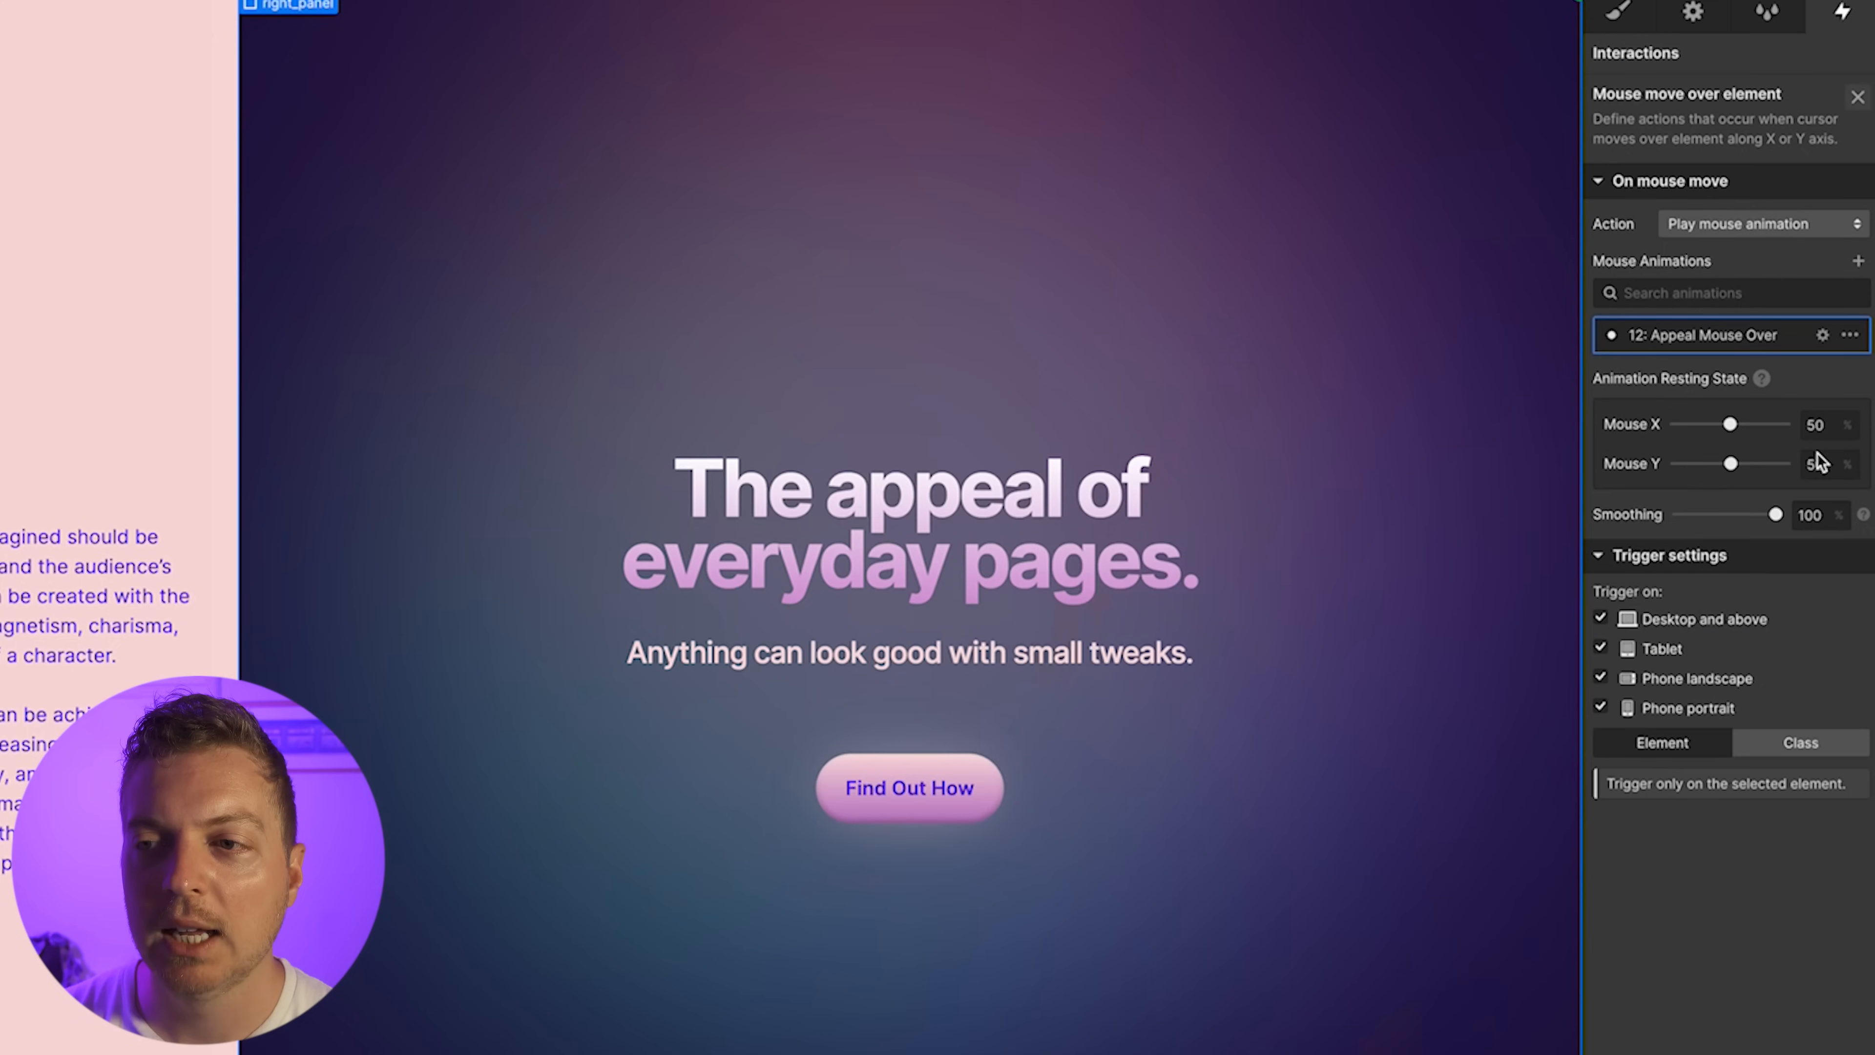